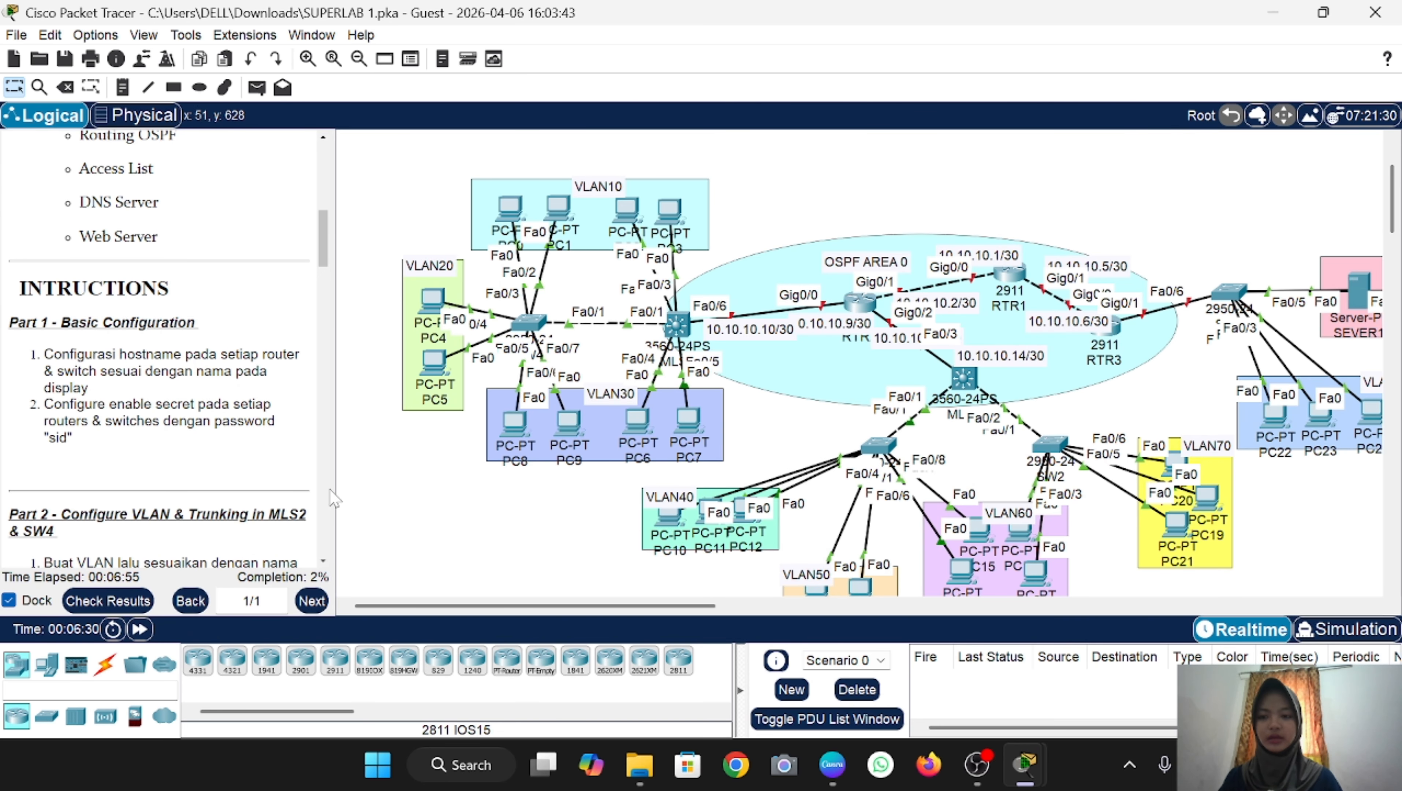
Step: From SW4's CLI, set the hostname SW4 and configure the lab's enable secret password
double_click(535, 326)
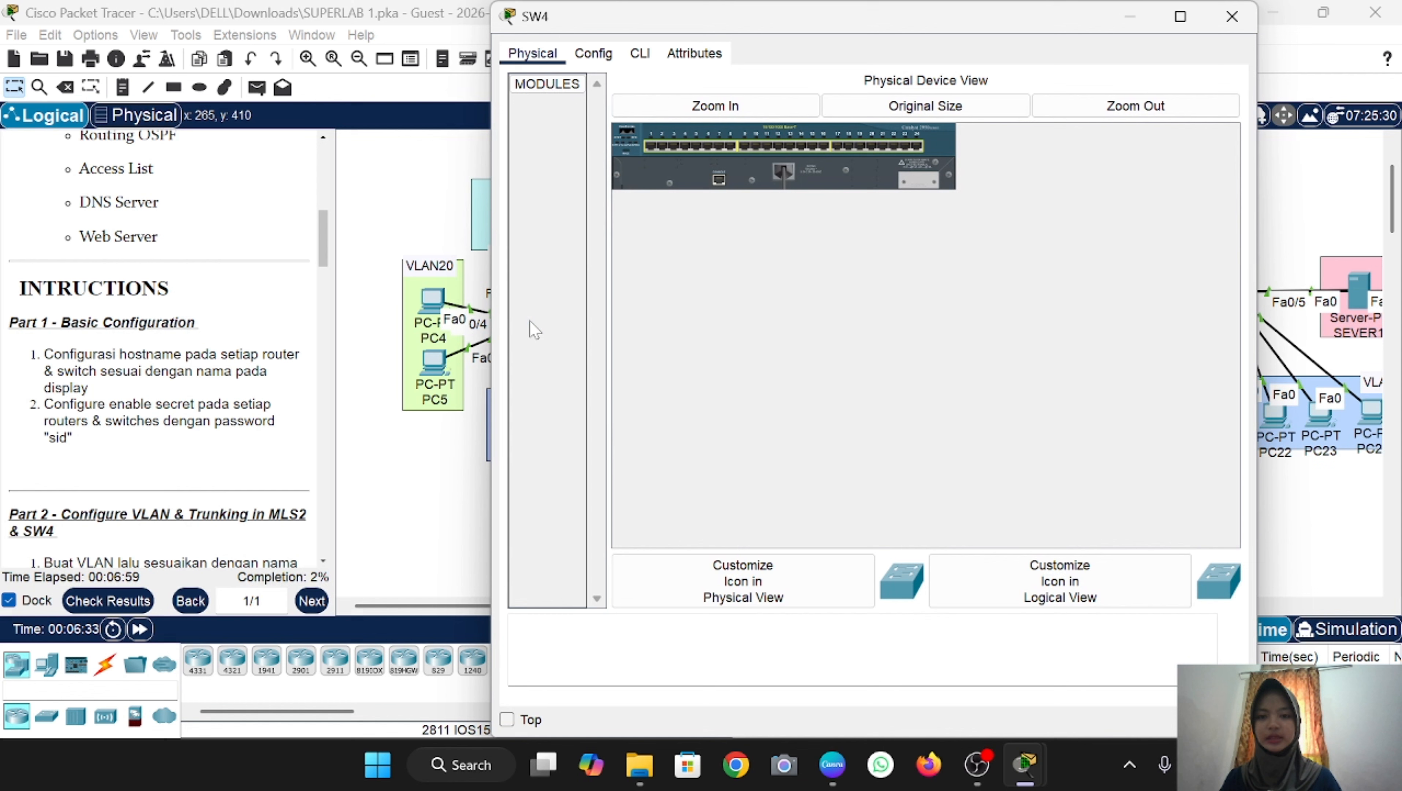
left_click(640, 55)
key("Return")
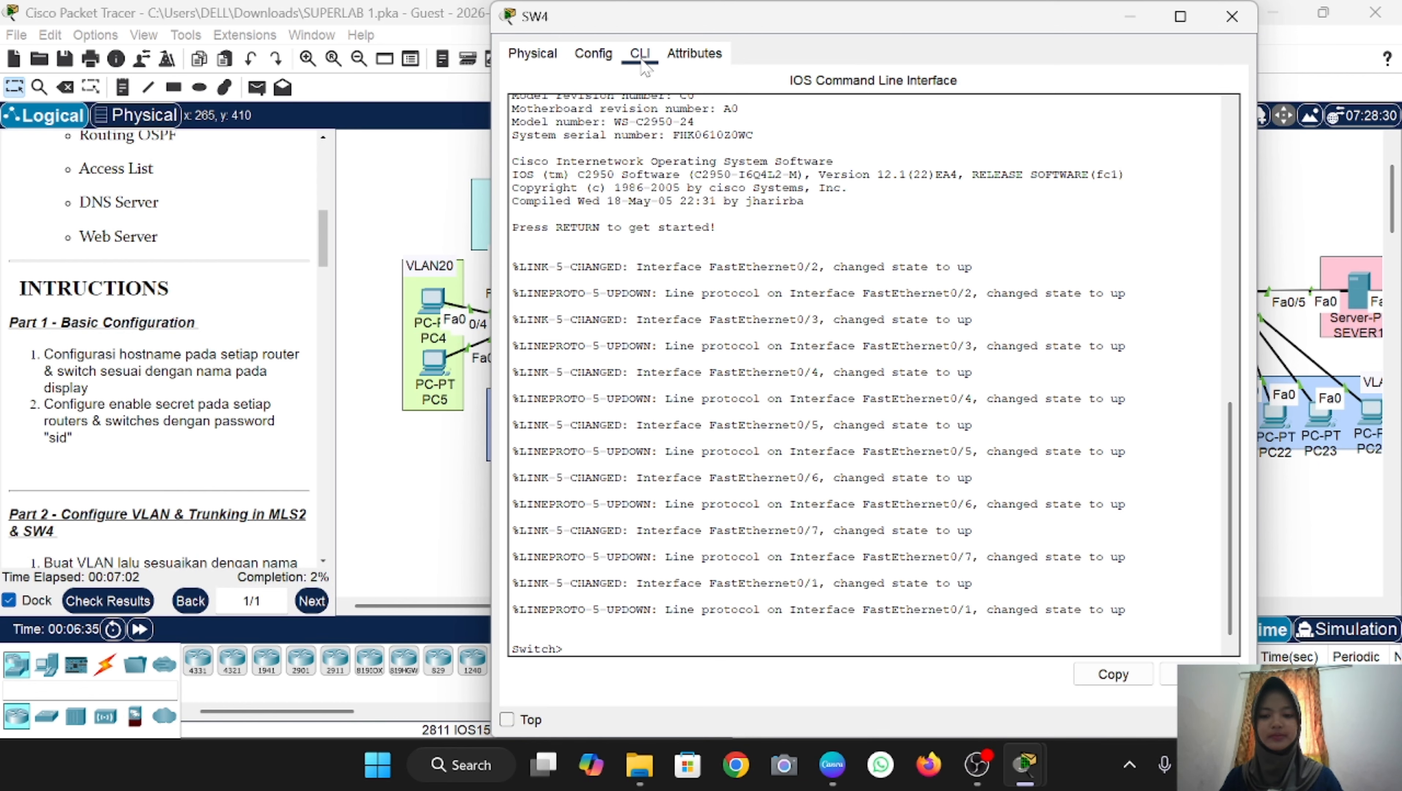
type("en")
key("Return")
type("con")
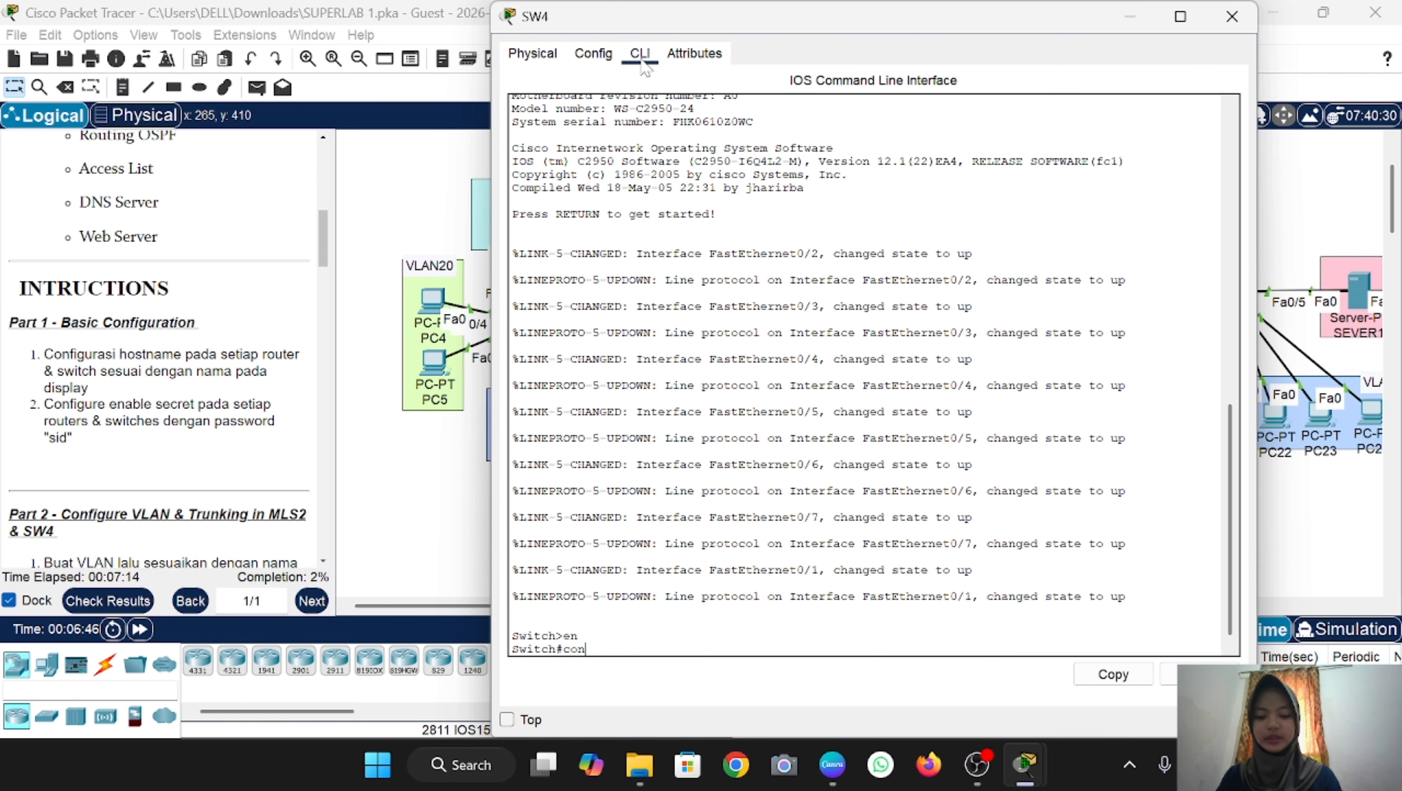
type("f t")
key("Return")
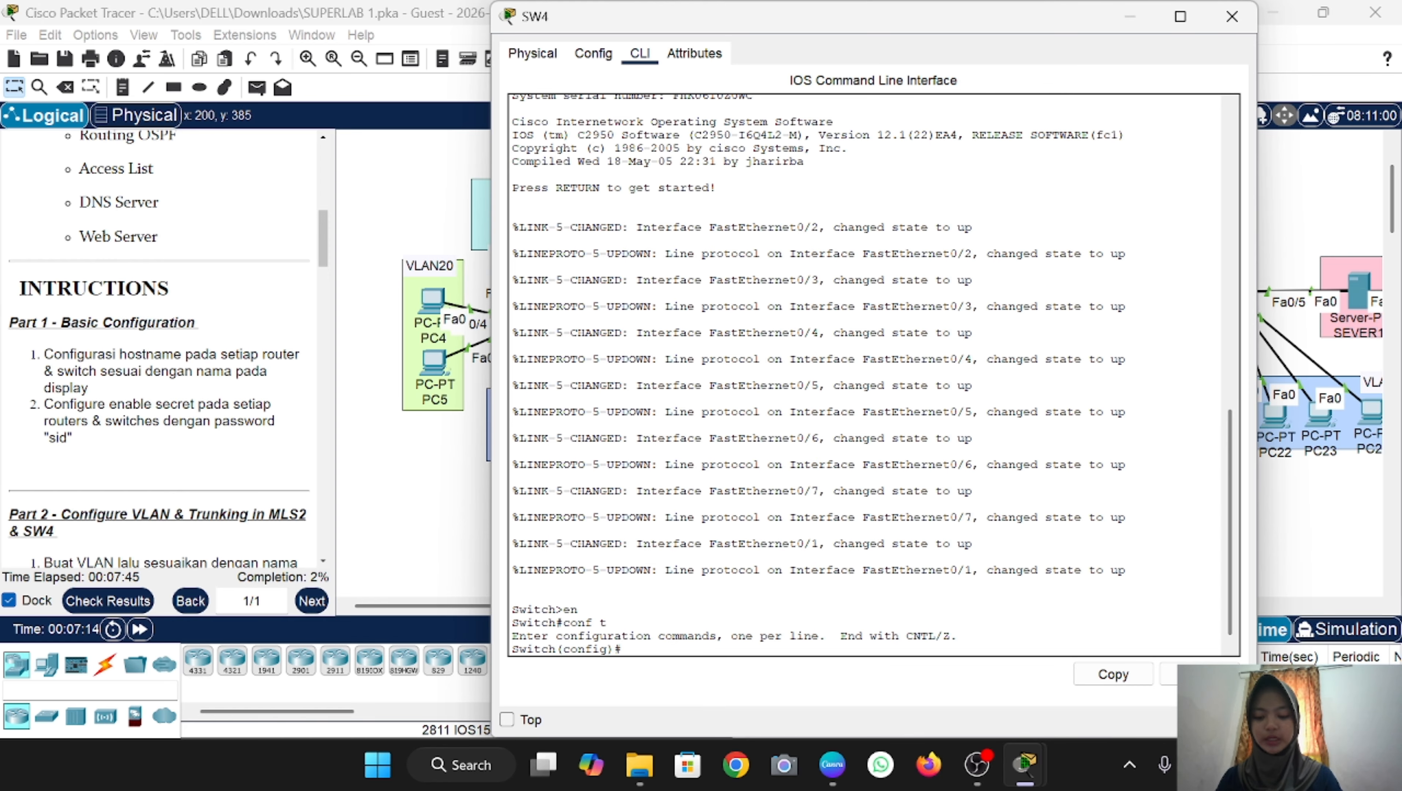
type("hostna")
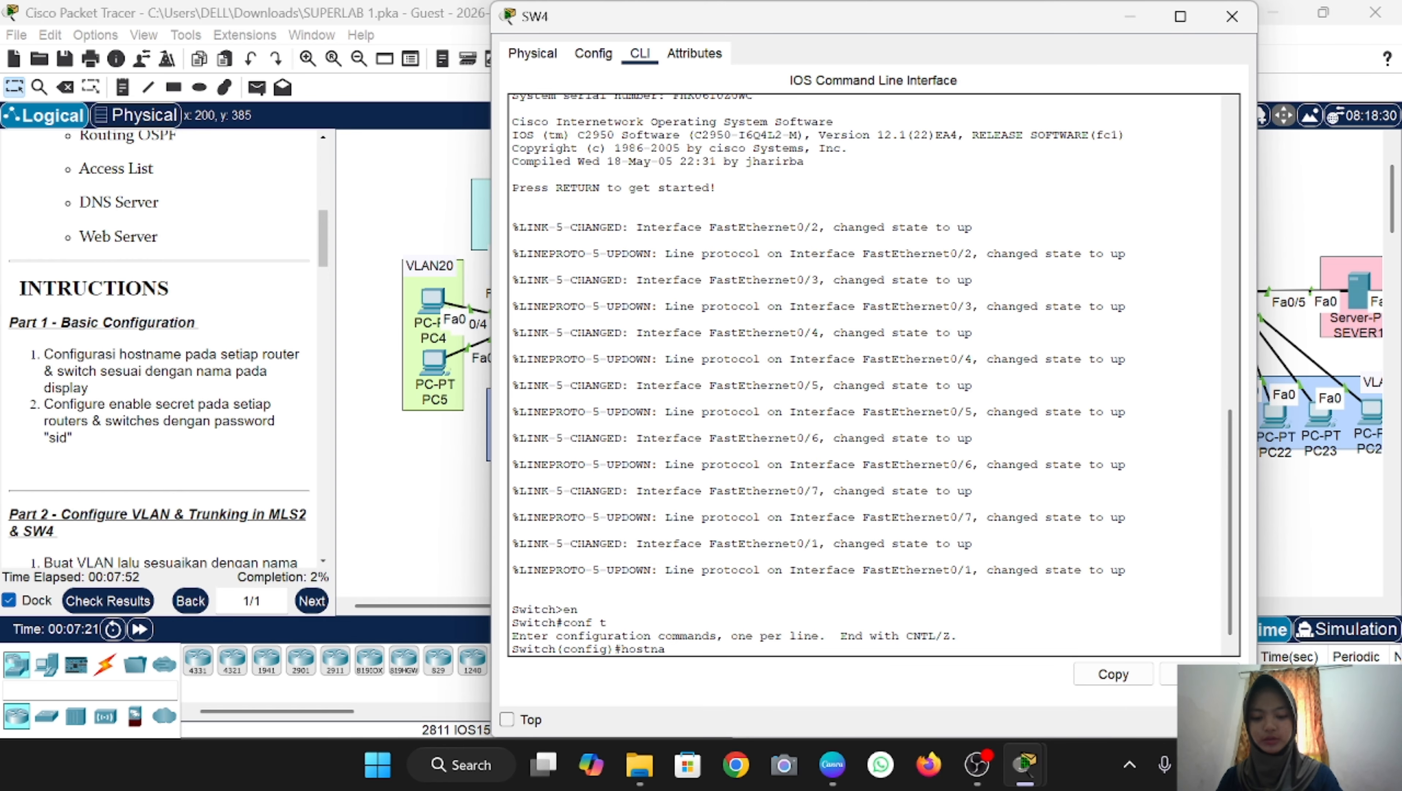
type("me SW4")
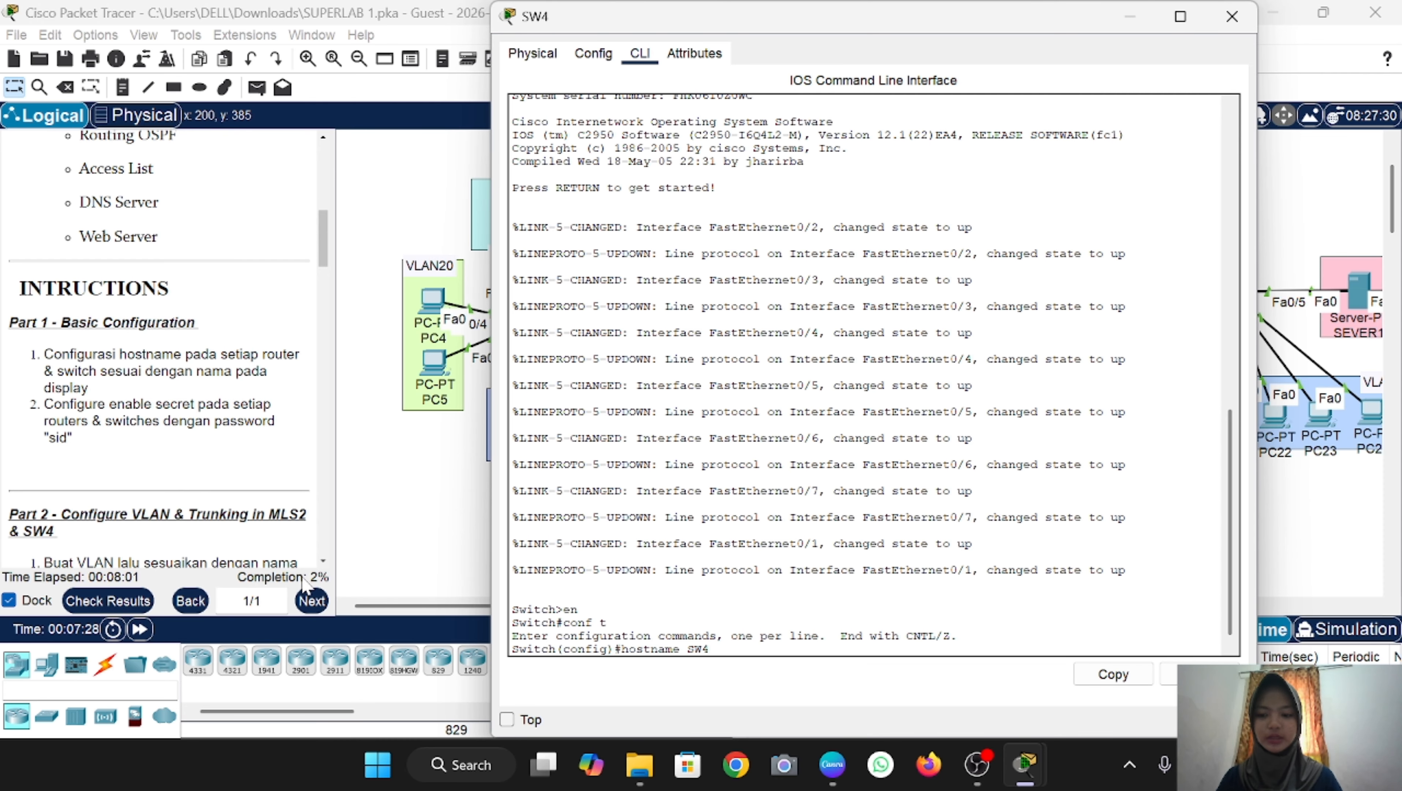
key("Return")
type("e")
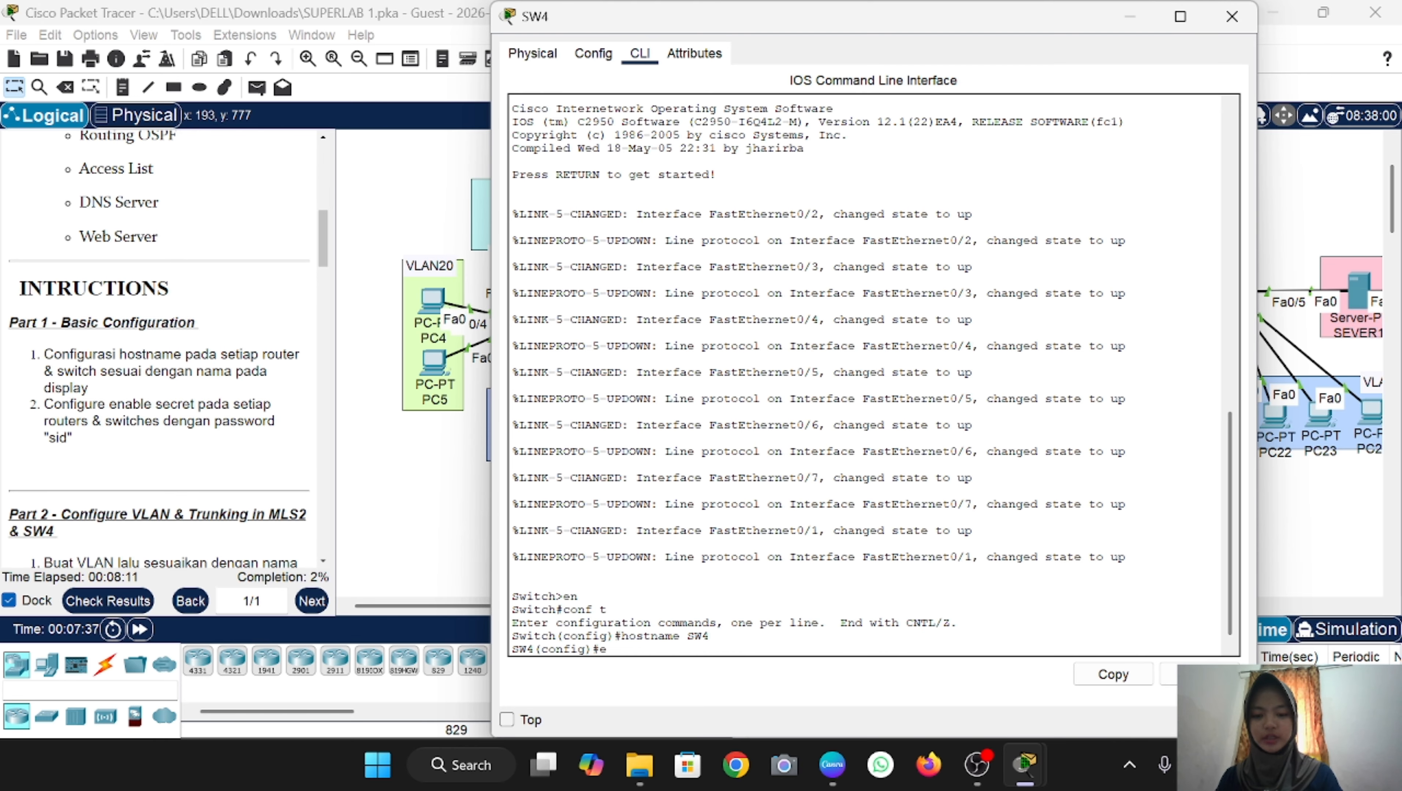
type("nable secret sid")
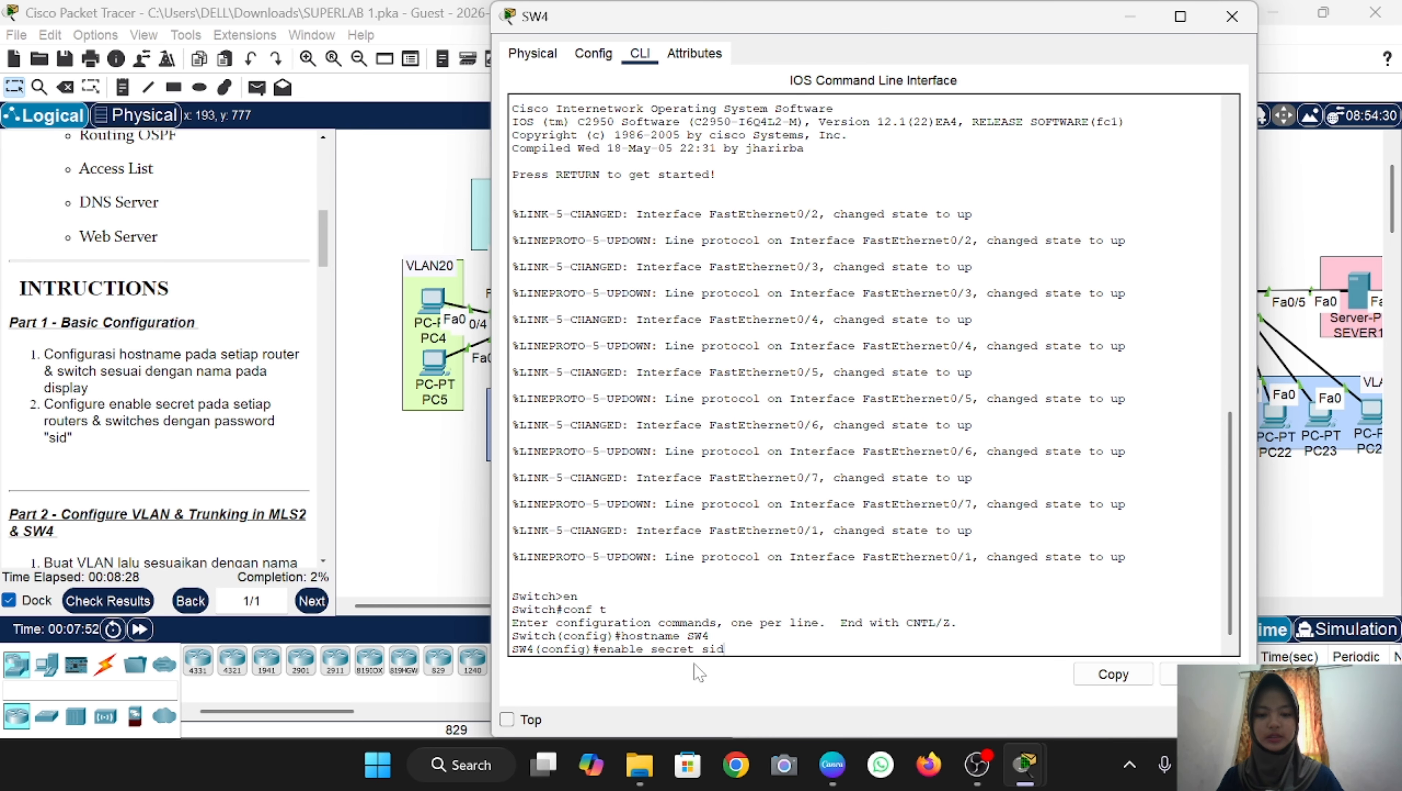
key("Return")
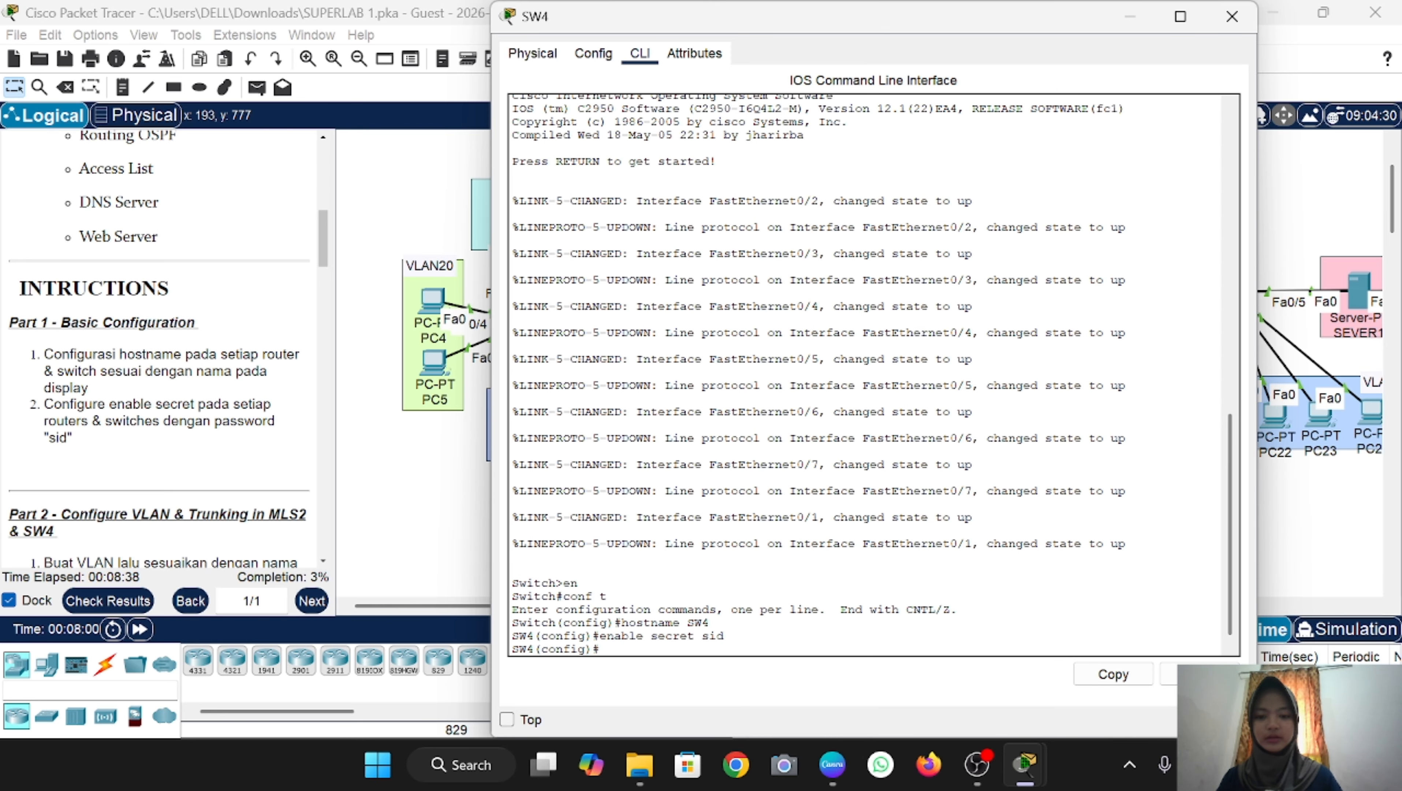
Step: Open the multilayer switch's CLI and set its hostname to MLS2
left_click(434, 497)
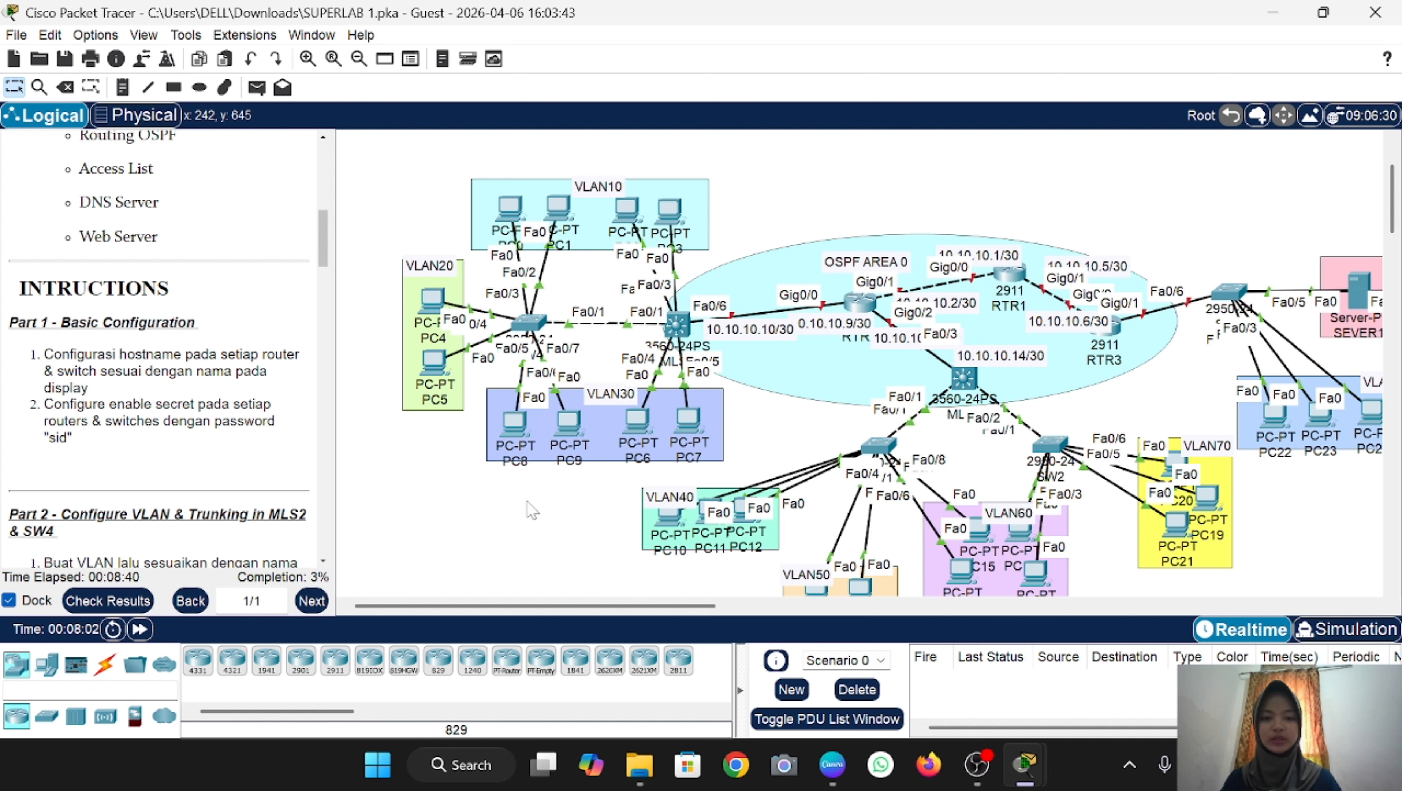
left_click(682, 329)
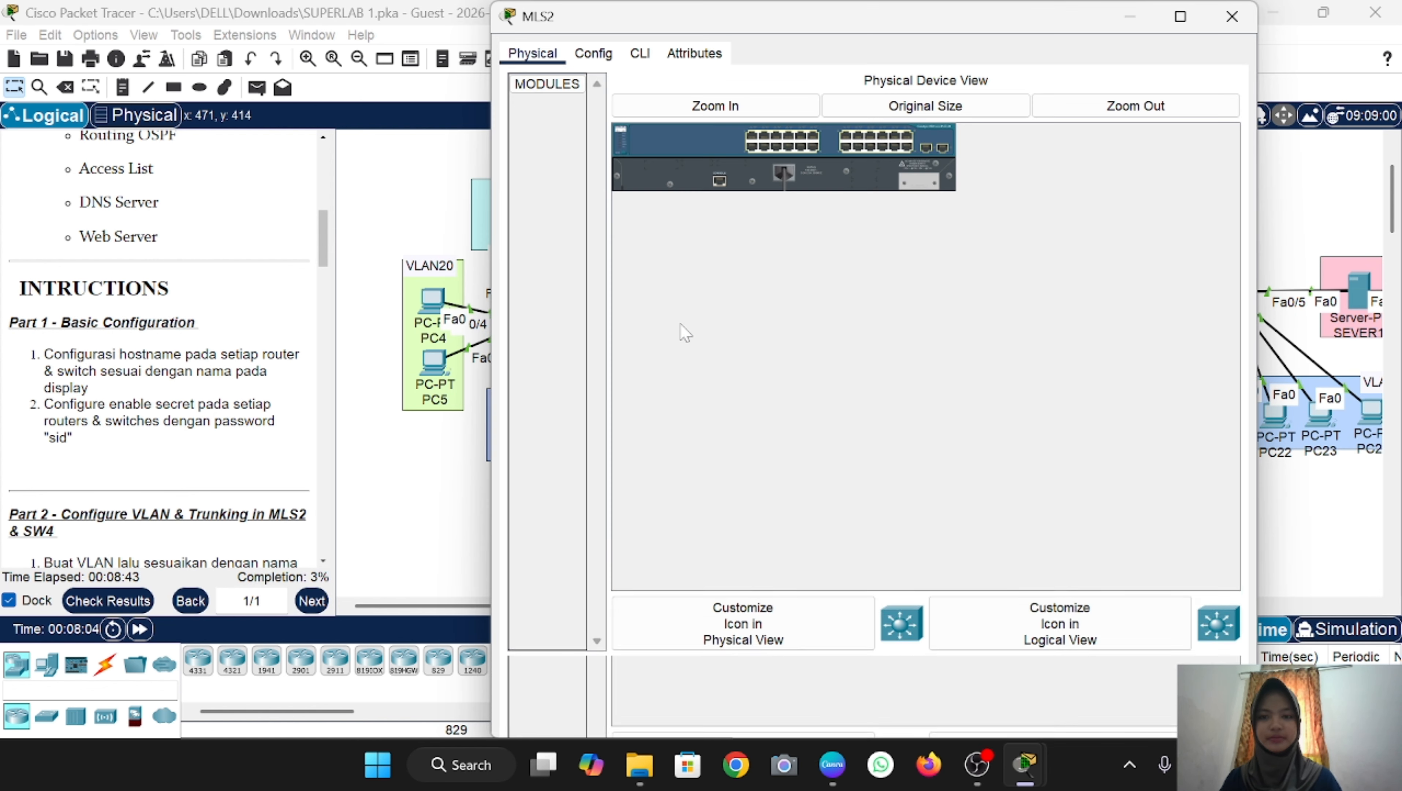
left_click(640, 53)
type("en")
key("Return")
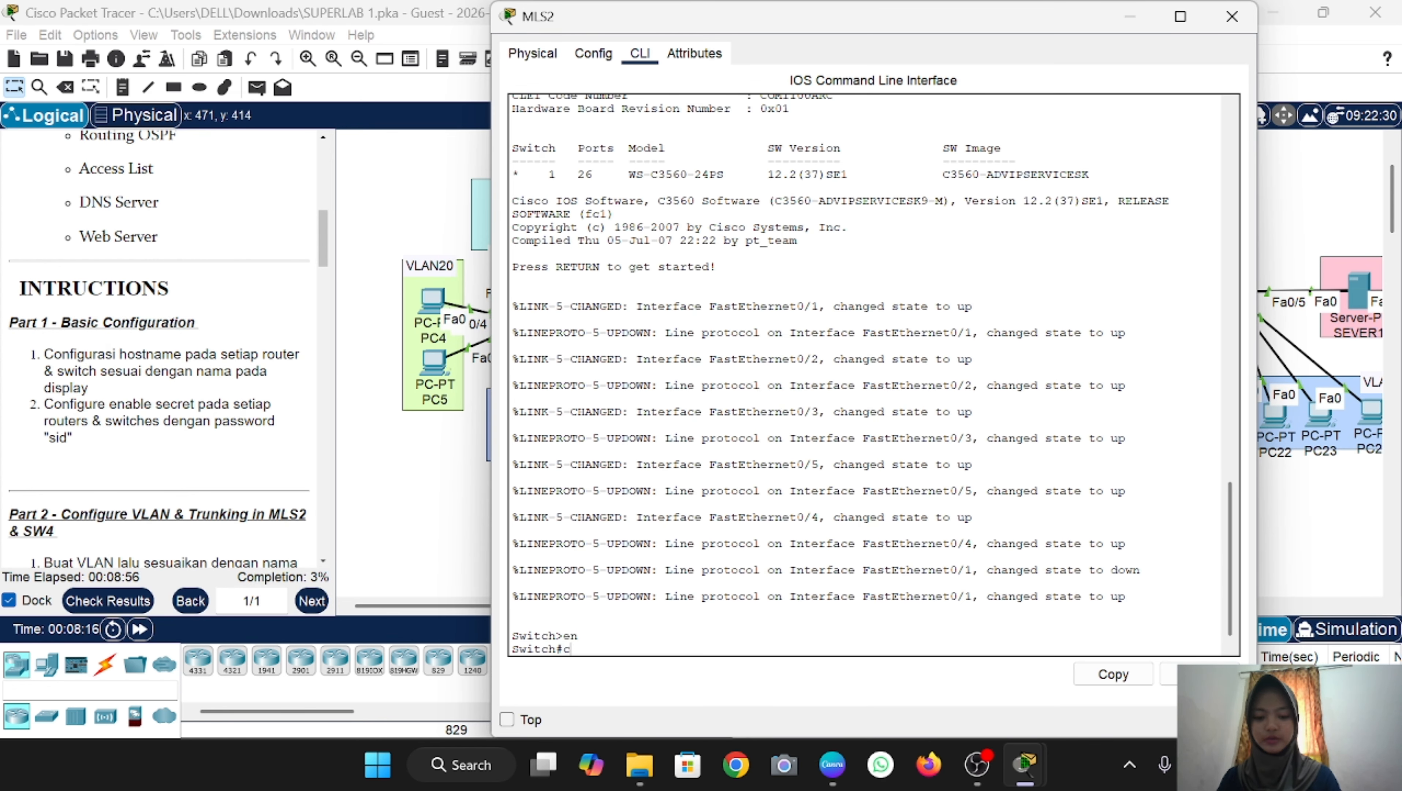
type("conf t")
key("Return")
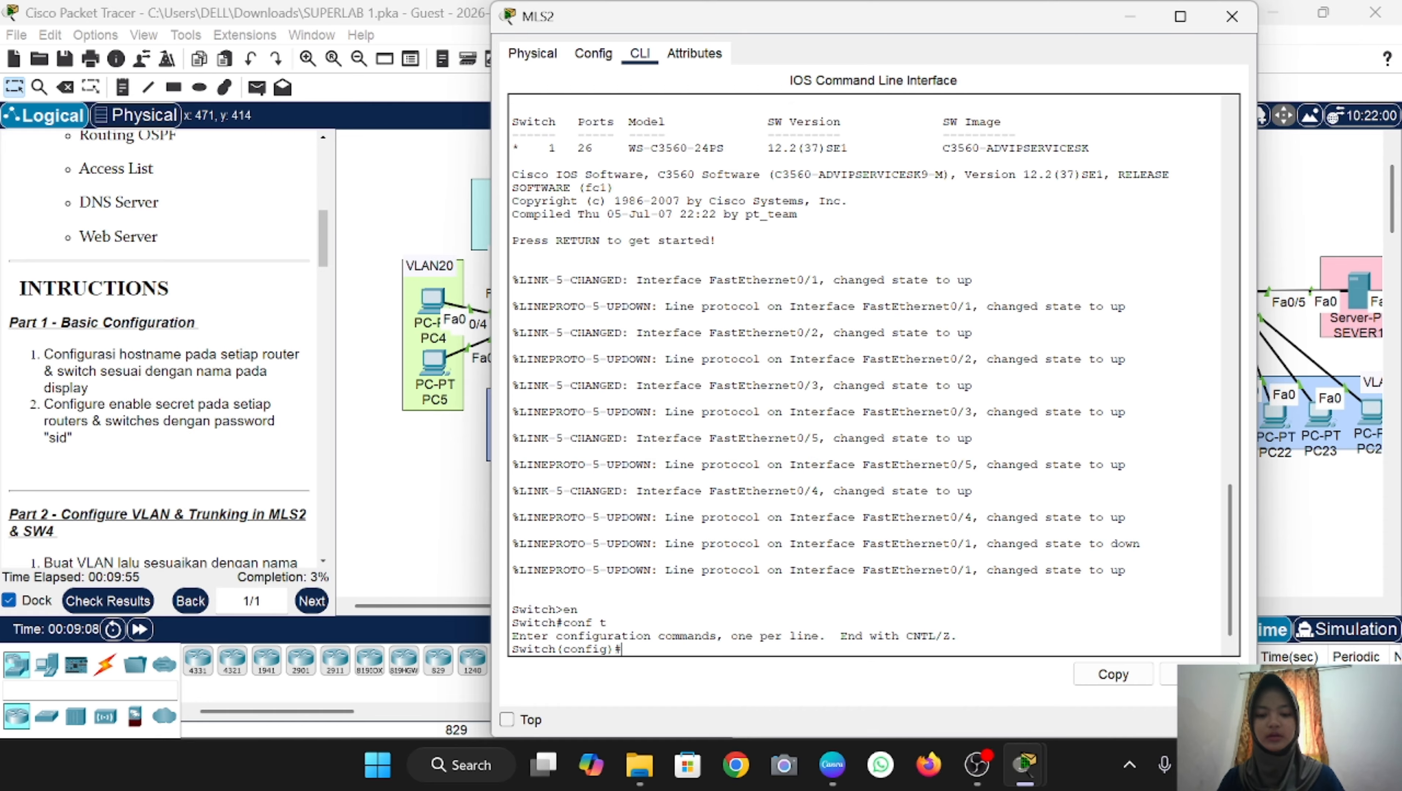
type("host")
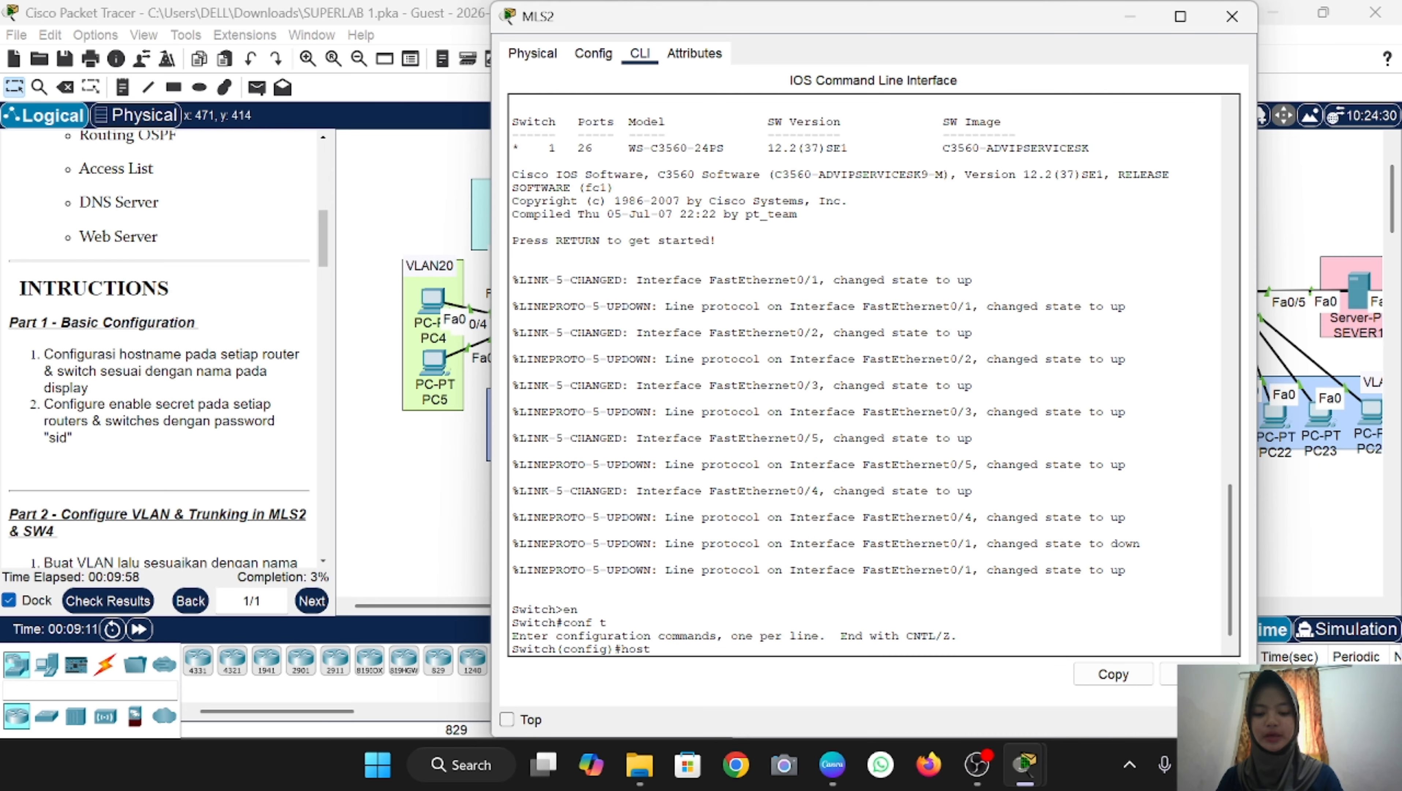
key("BackSpace")
key("BackSpace")
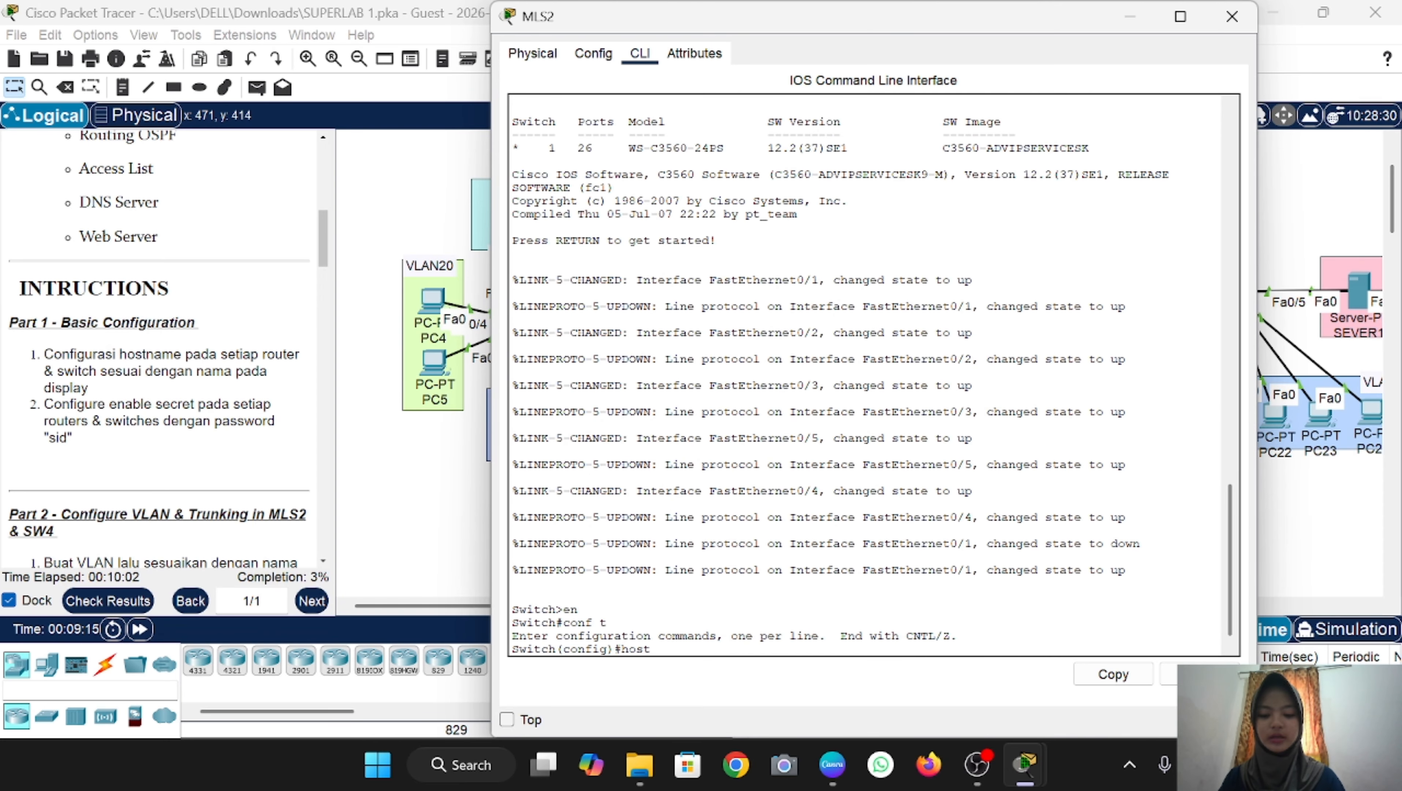
type("MLS2")
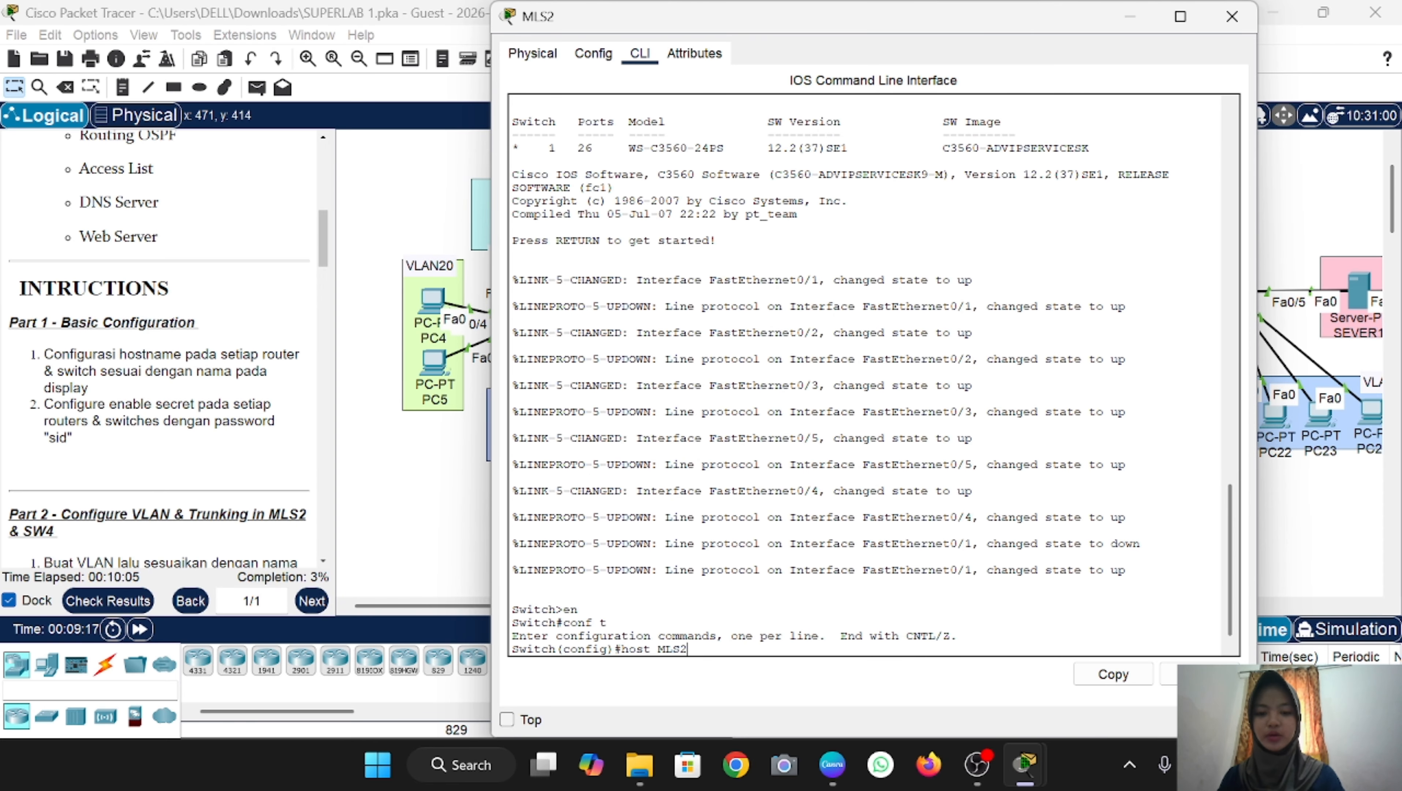
key("Return")
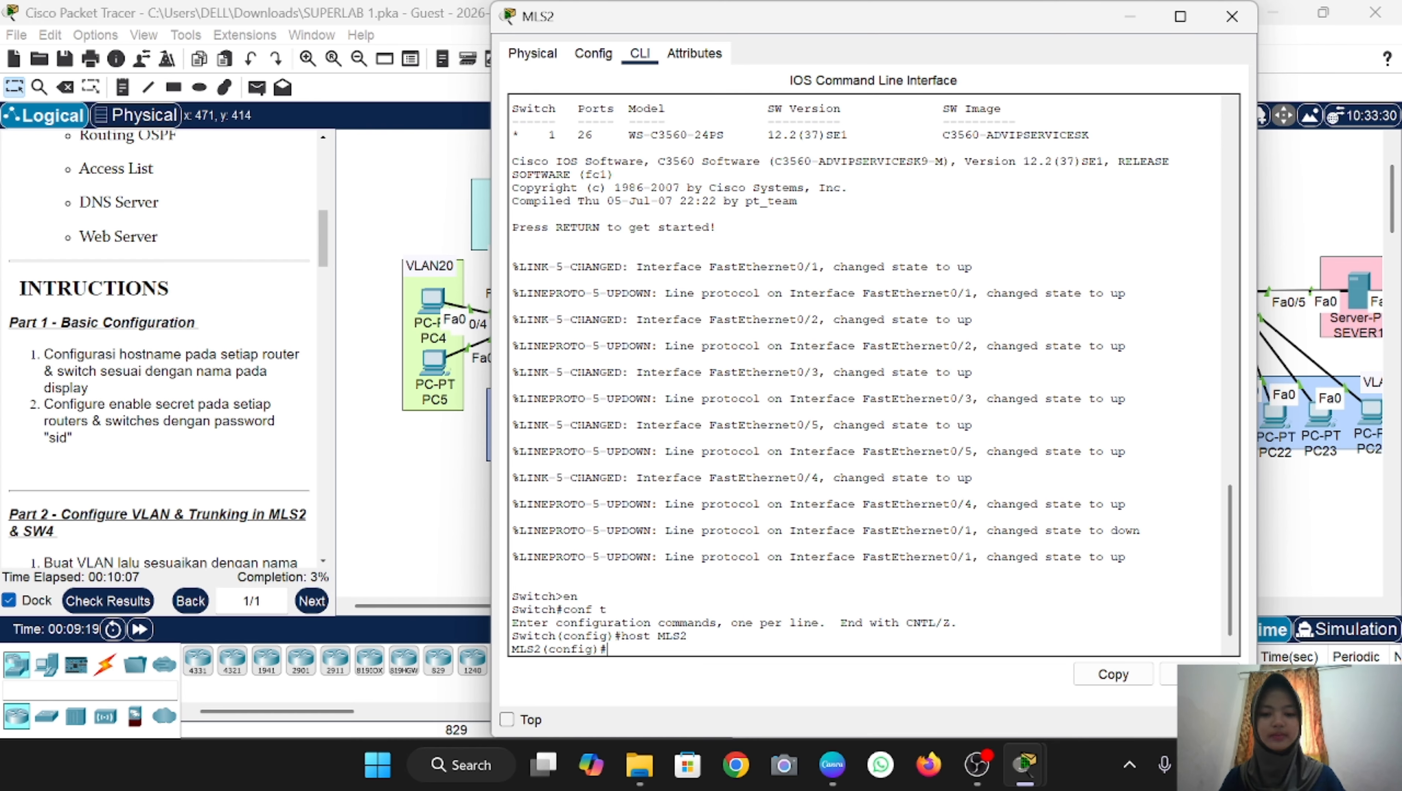
Step: Set MLS2's enable secret password, fixing the rejected ambiguous abbreviation
type("en")
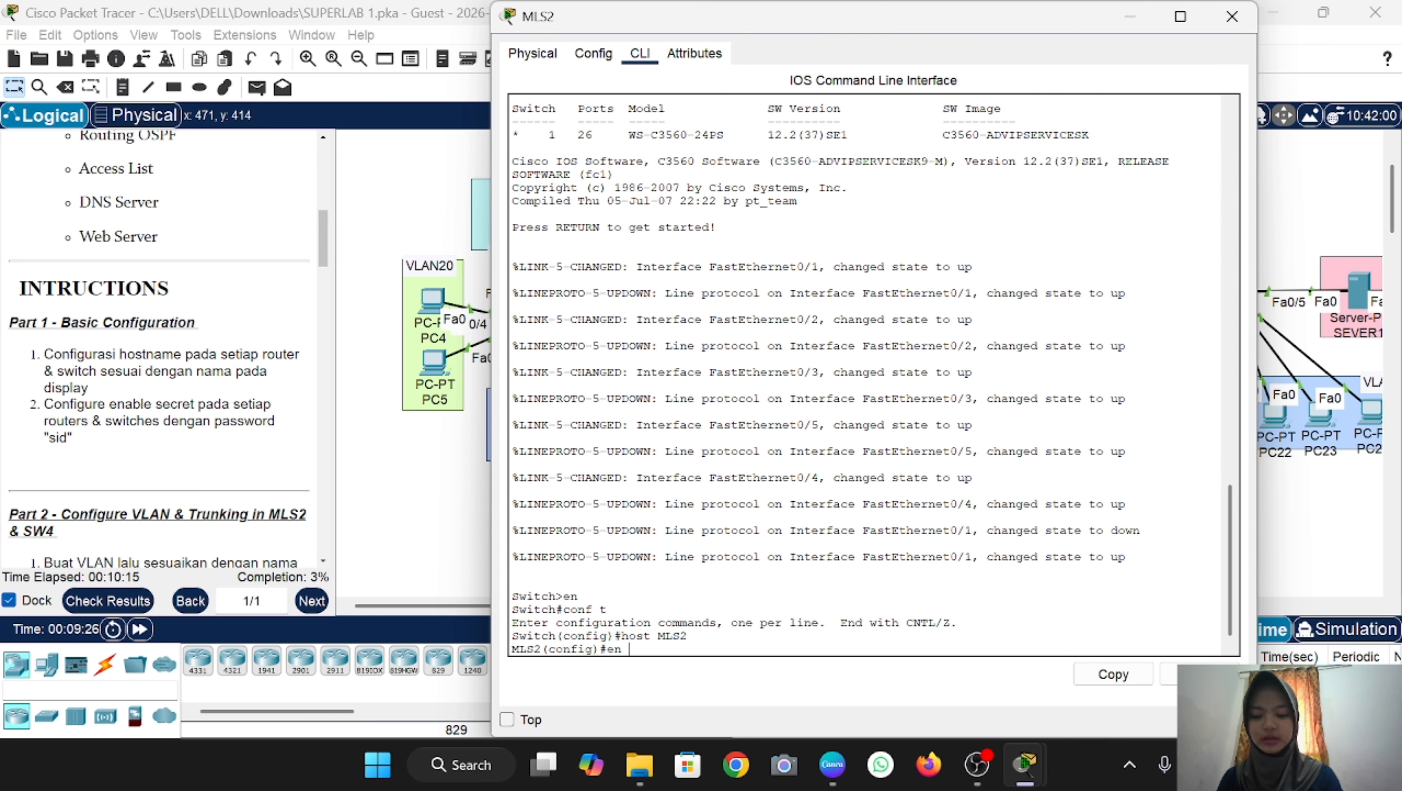
type(" sec si")
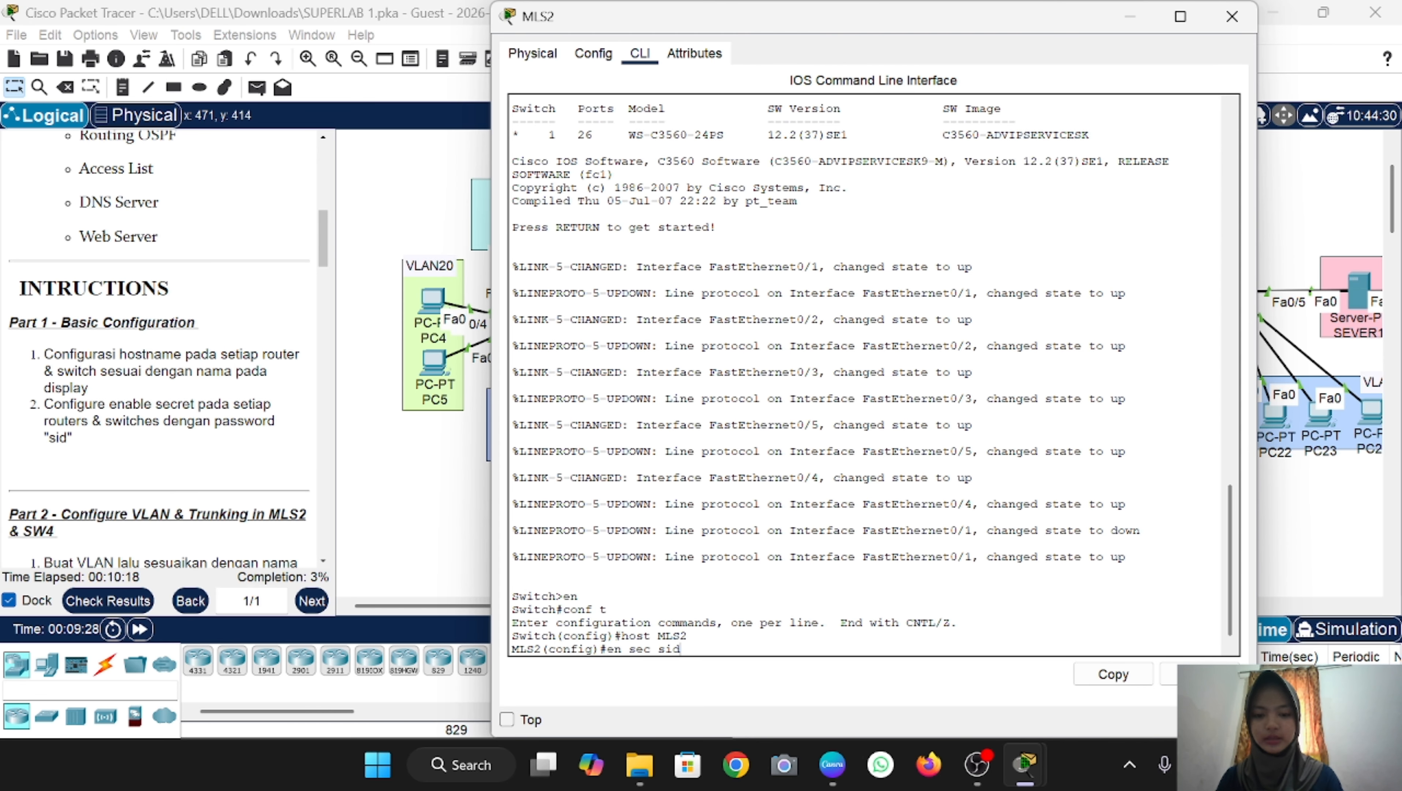
type("d")
key("Return")
key("Up")
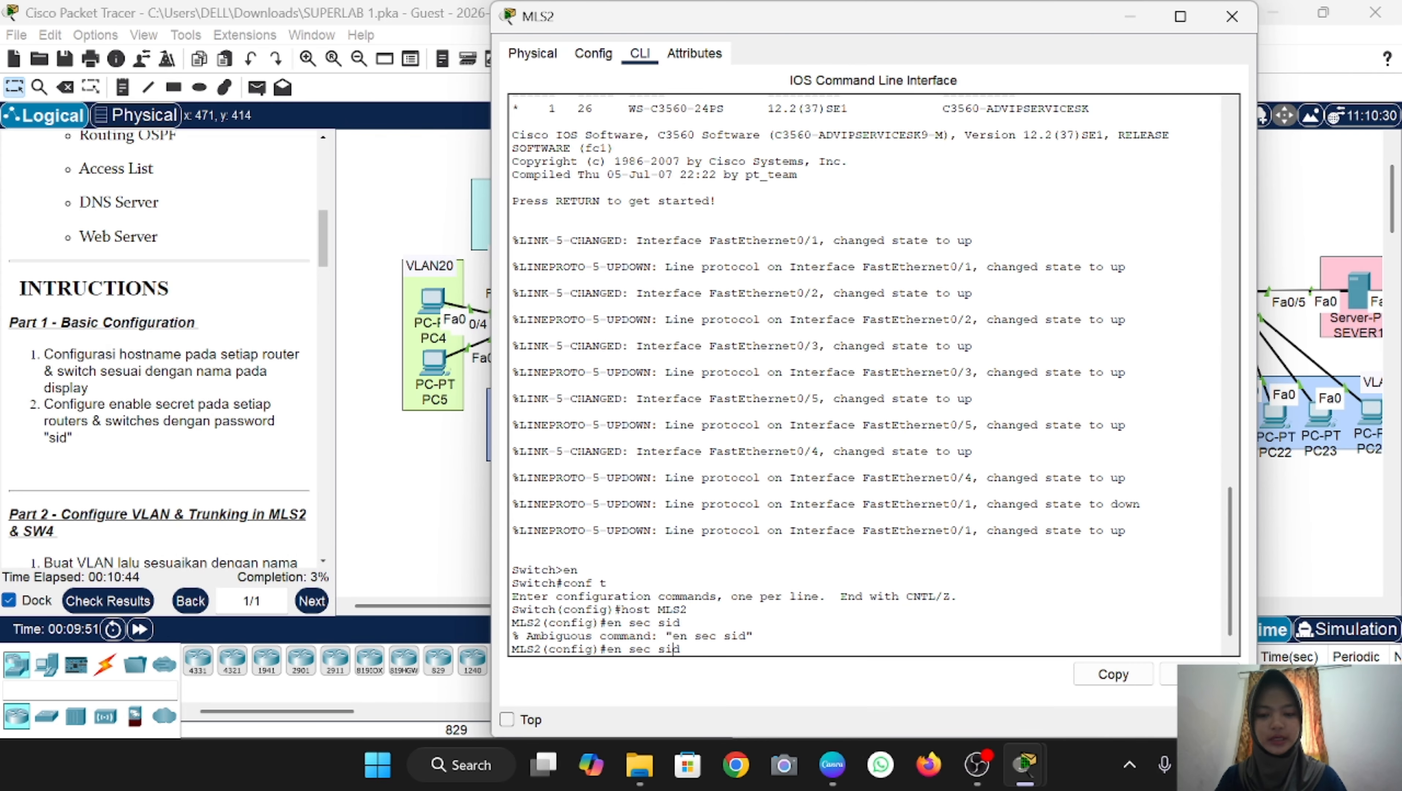
key("Left")
key("Left")
key("Left")
key("Left")
key("Left")
key("Left")
key("Left")
key("Left")
type("a")
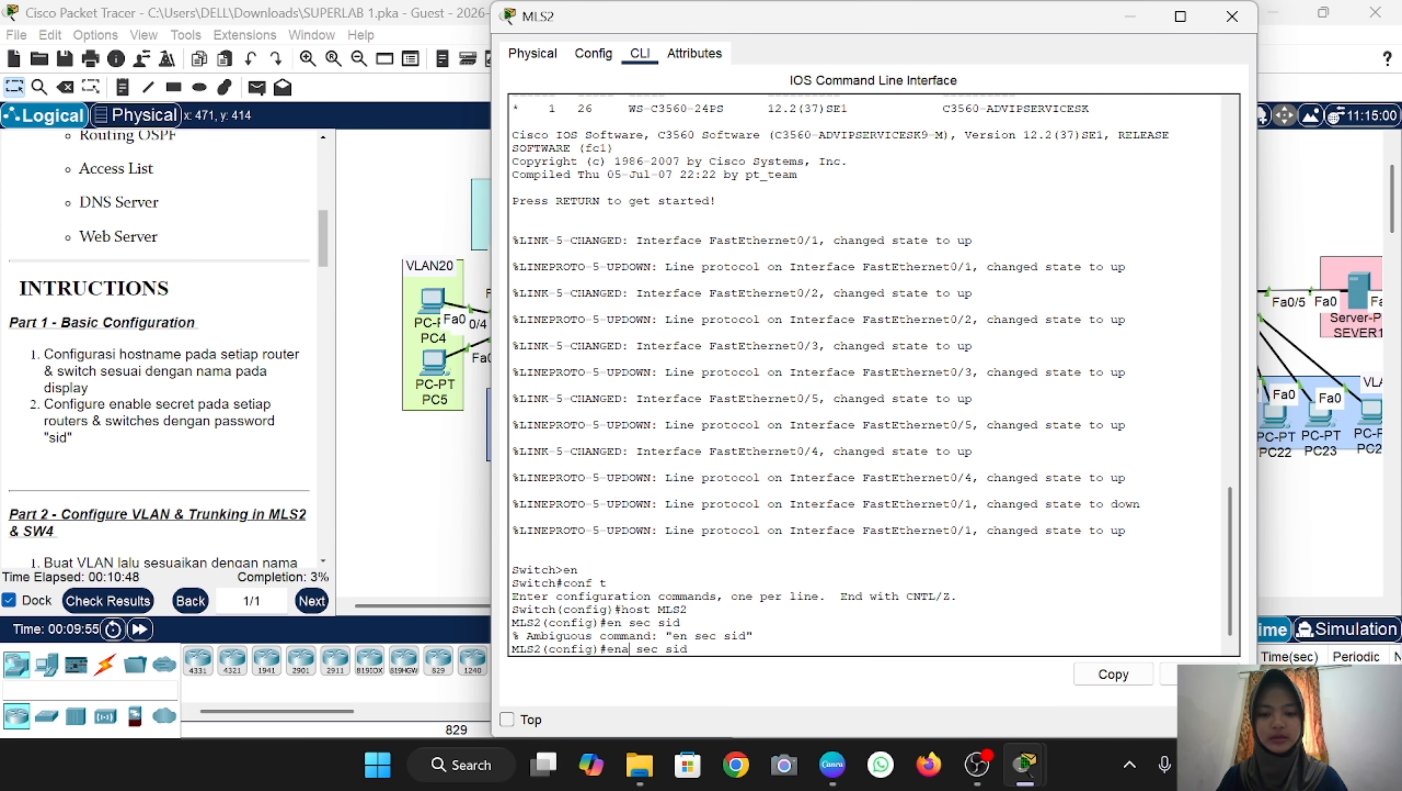
key("Return")
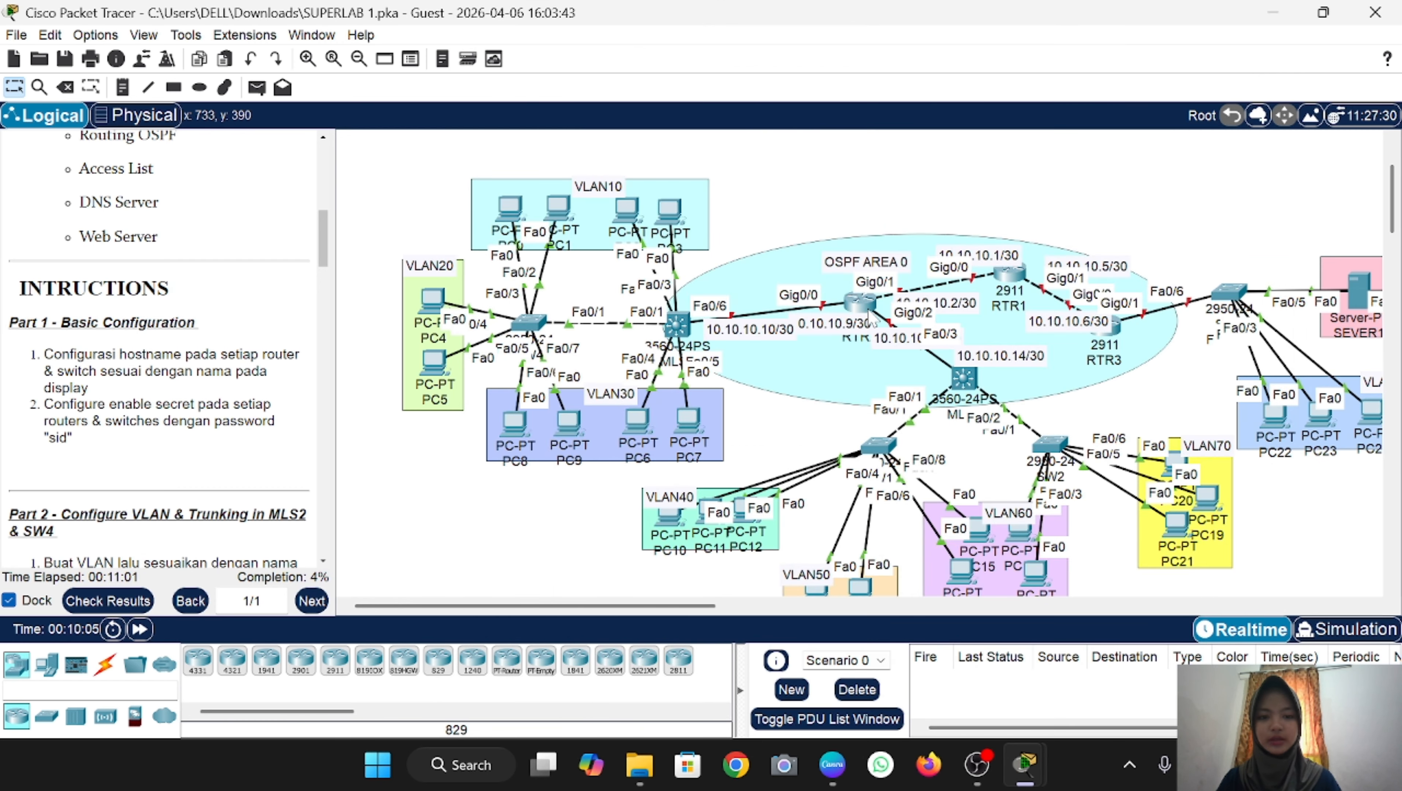
scroll(873, 316, "right", 2)
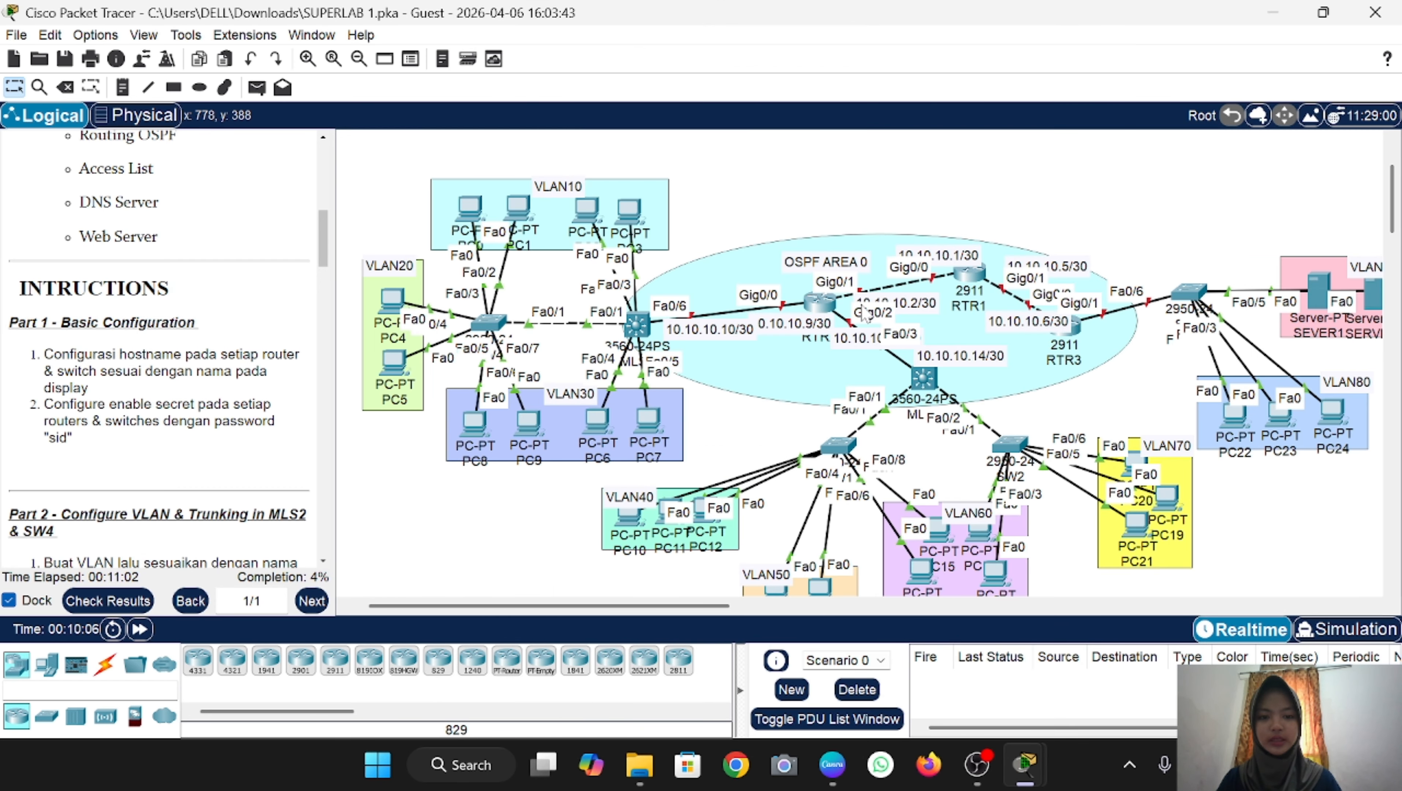
Step: Give the router hostname RTR2 and the lab's enable secret password, then return to the topology
left_click(816, 303)
left_click(639, 53)
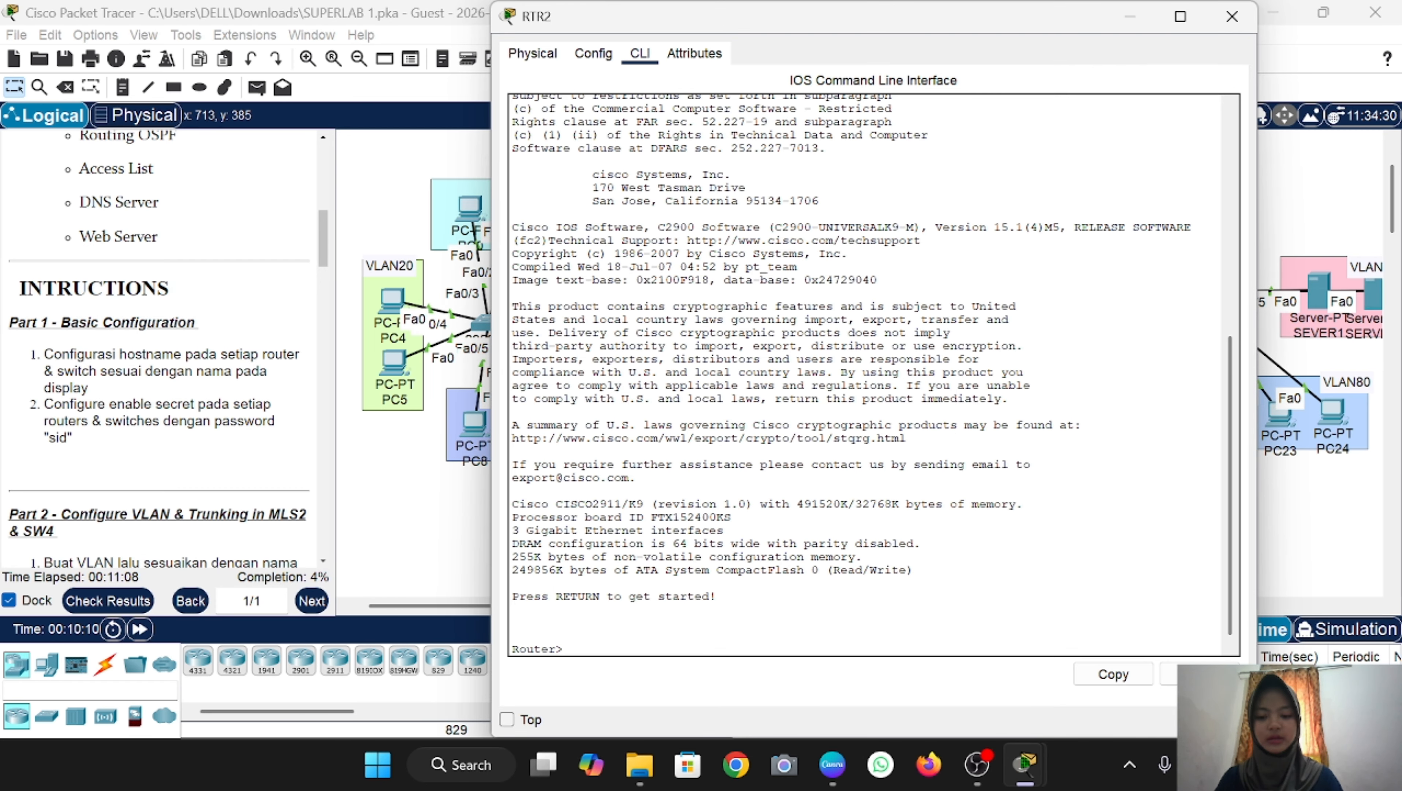
type("en")
key("Return")
type("conf t")
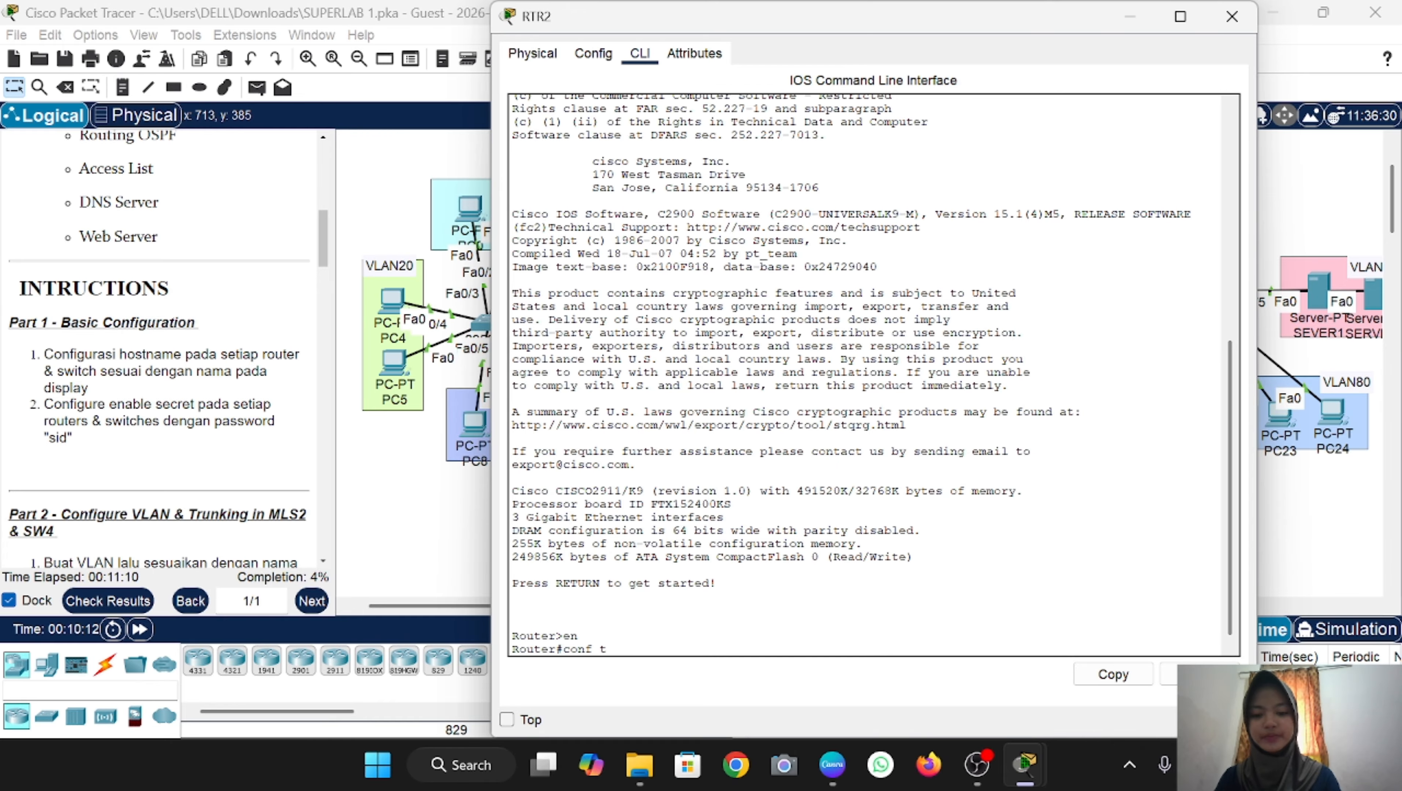
key("Return")
type("host")
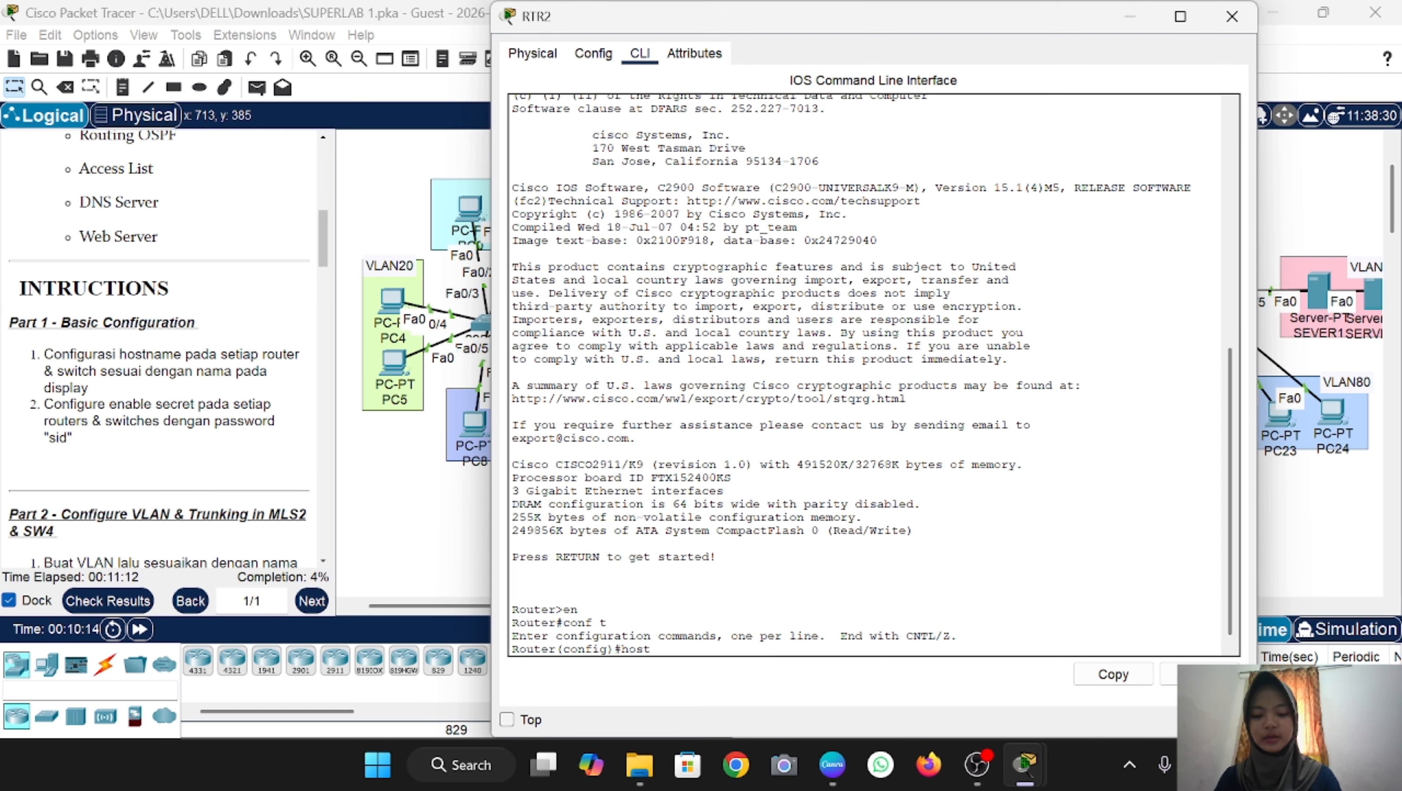
type("name RTR2")
key("Return")
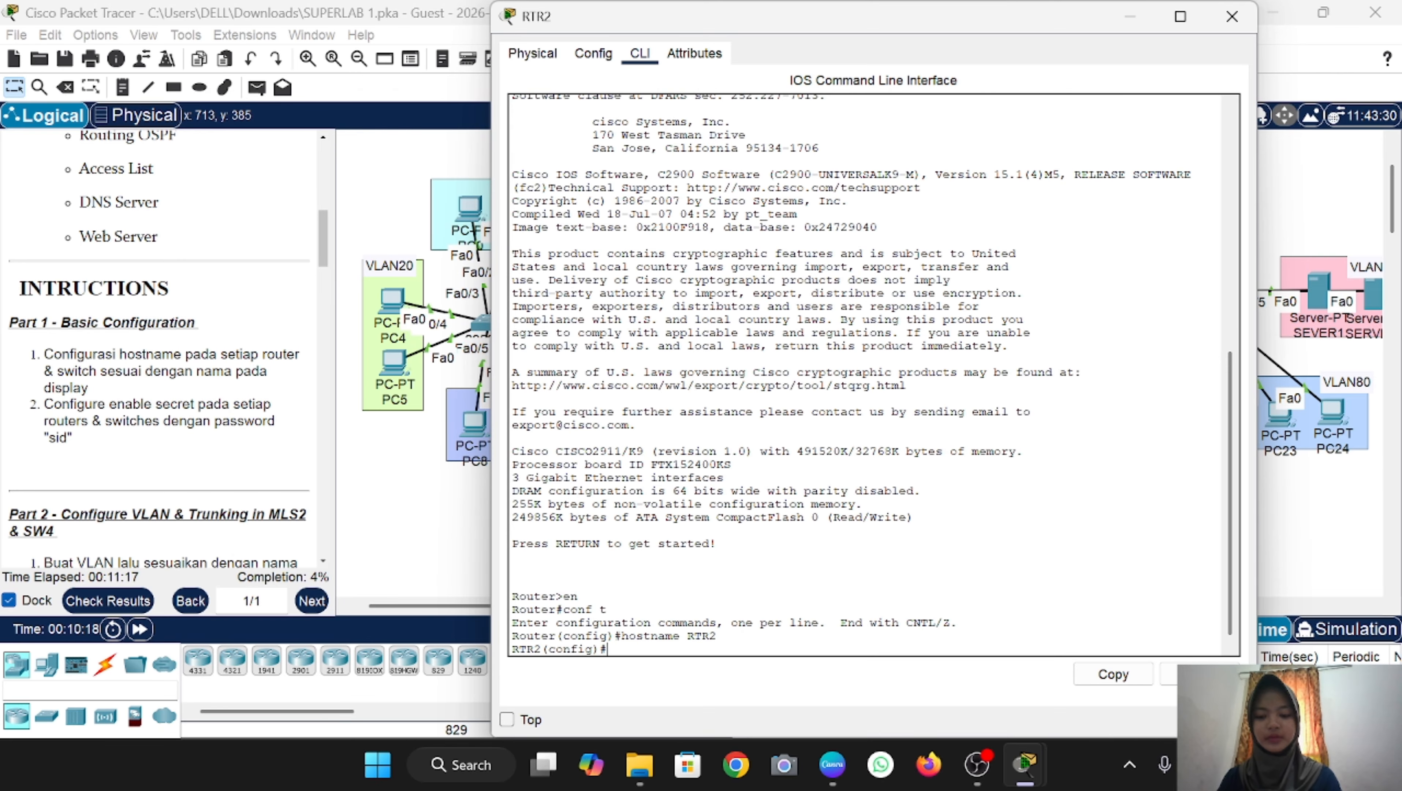
key("BackSpace")
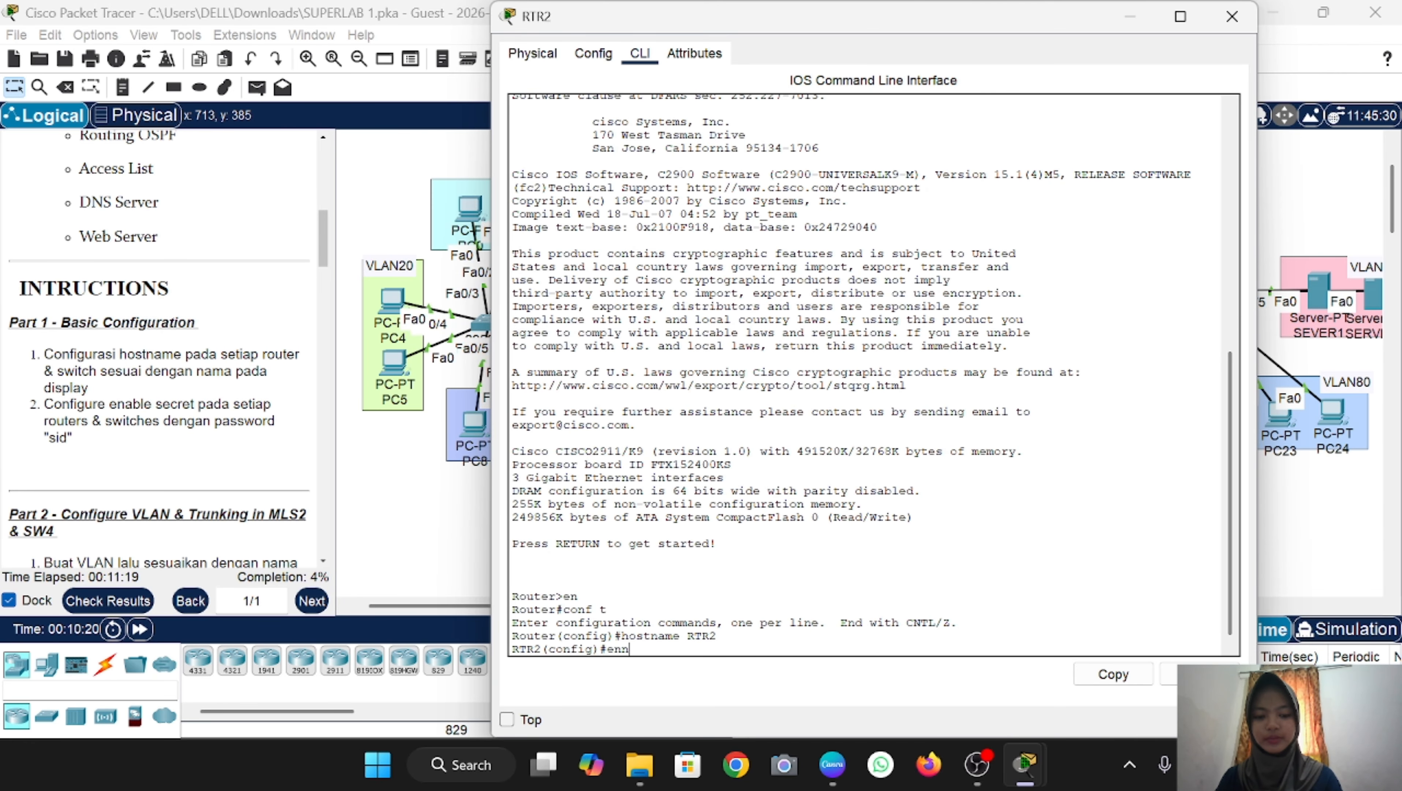
type("a sec")
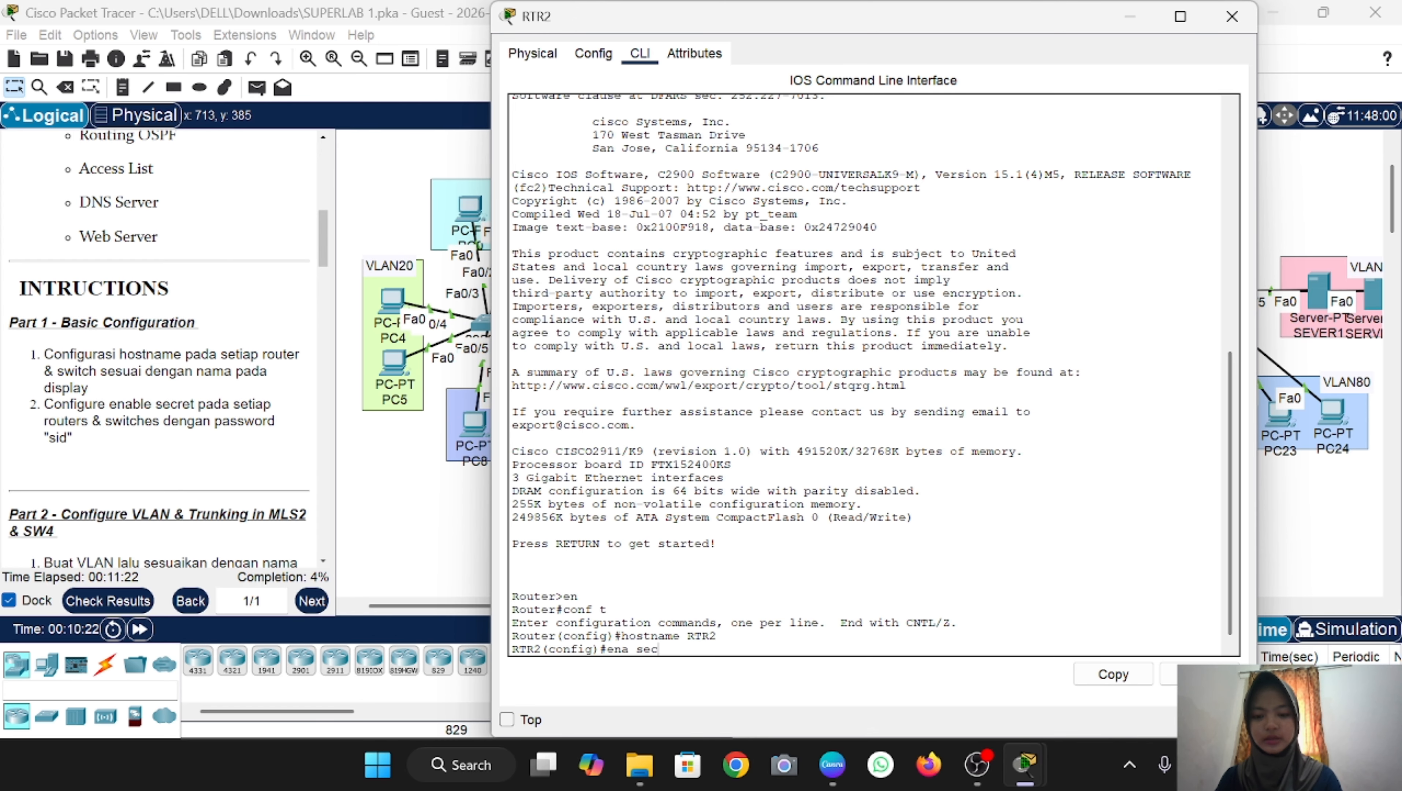
type(" sid")
key("Return")
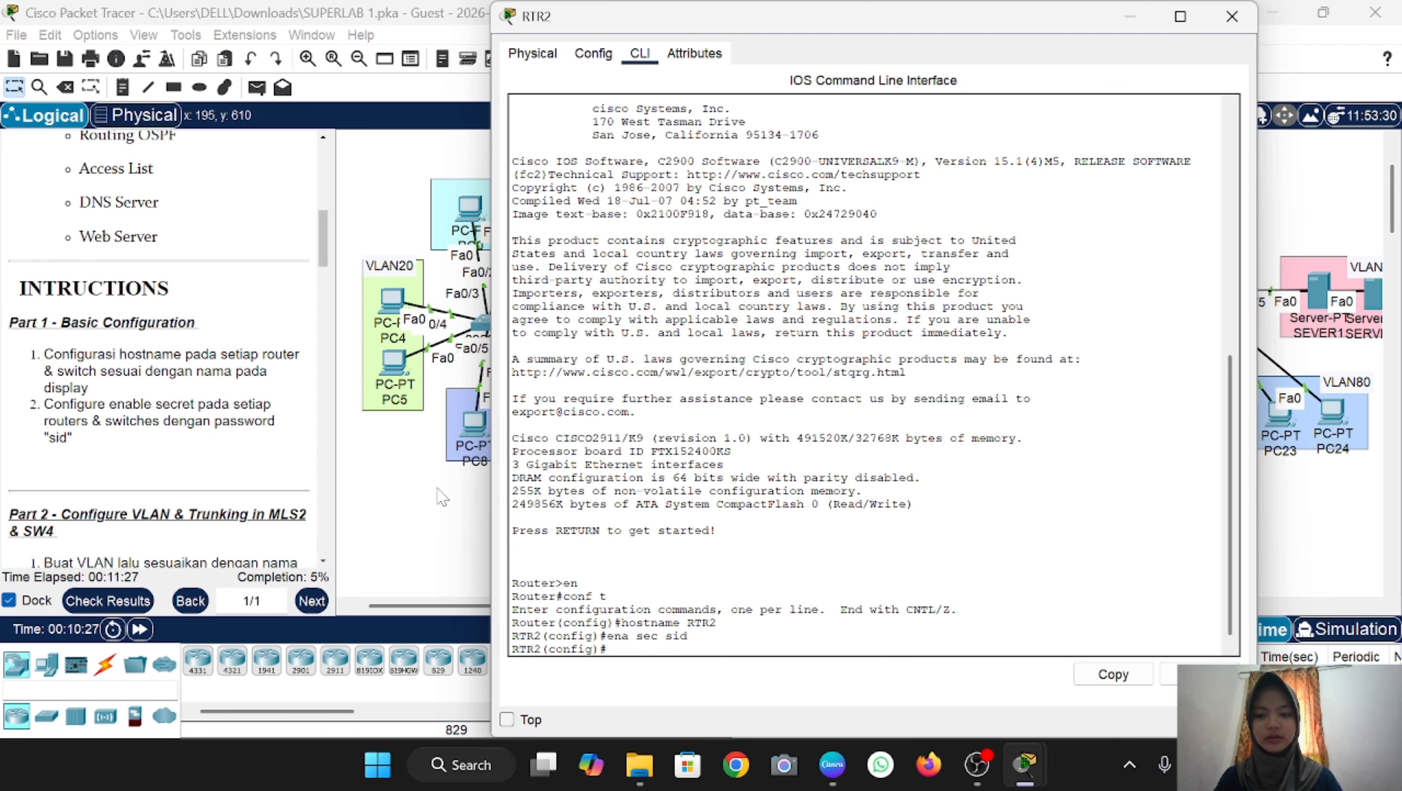
left_click(441, 513)
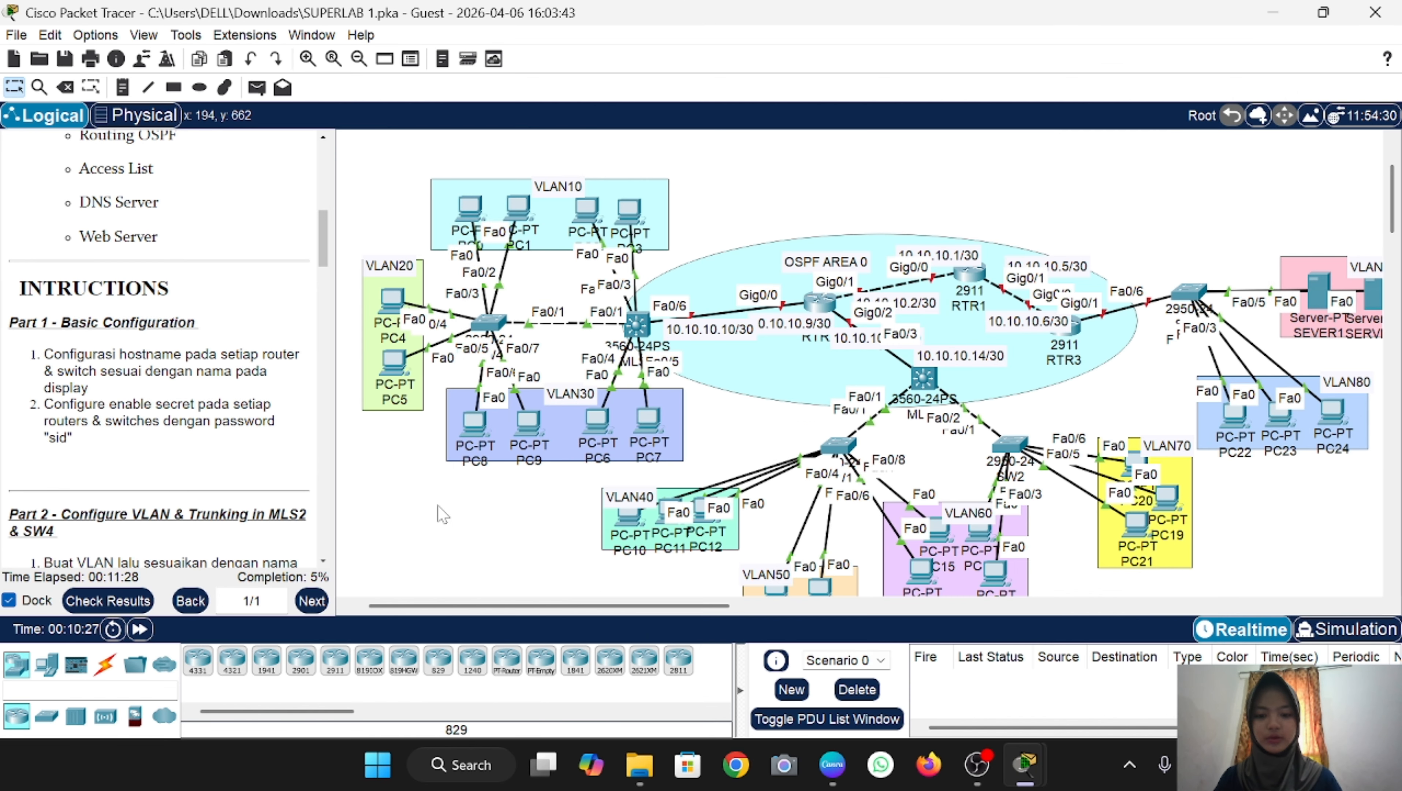
Step: Rename the central multilayer switch to MLS1 and start entering its enable secret
left_click(924, 375)
left_click(639, 188)
key("Return")
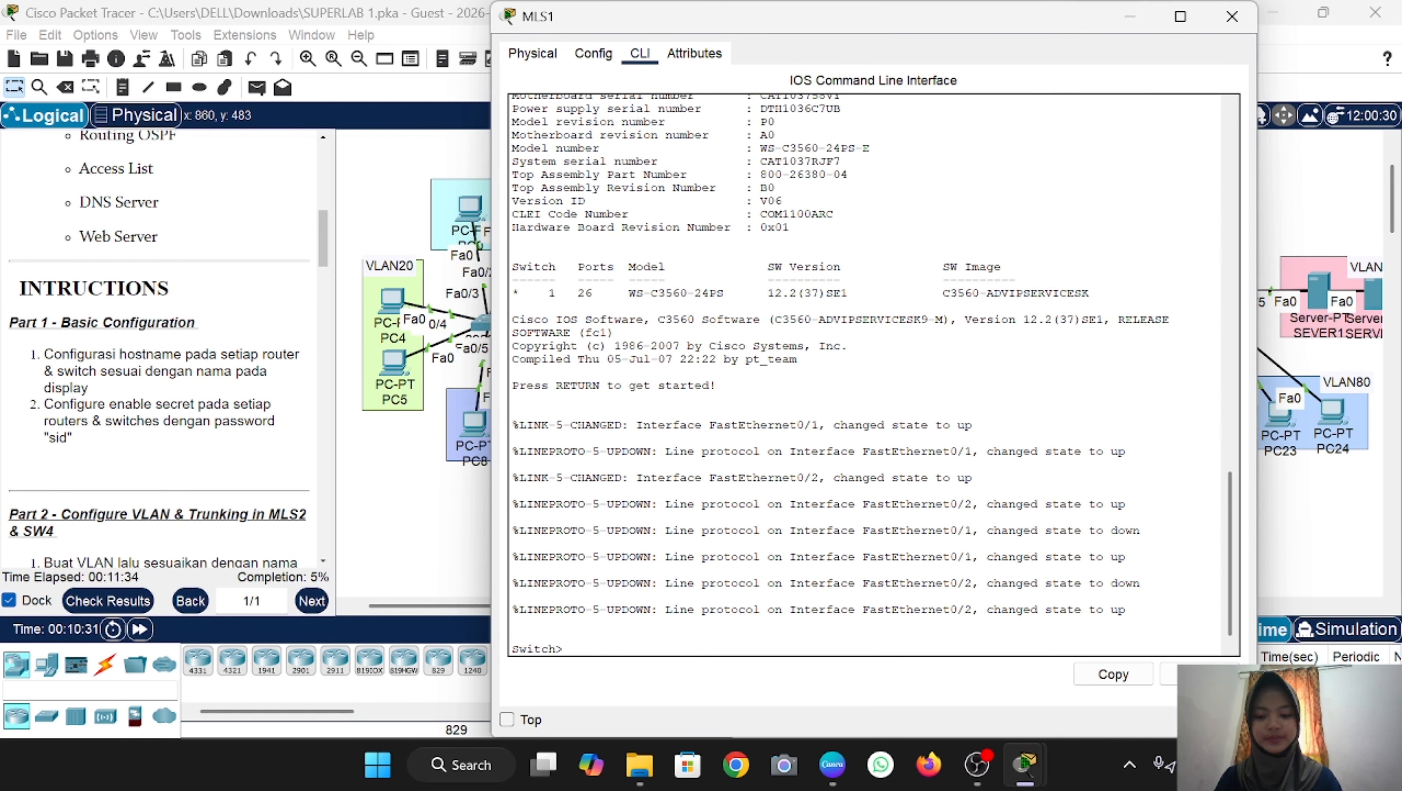
type("en")
key("Return")
type("conf t")
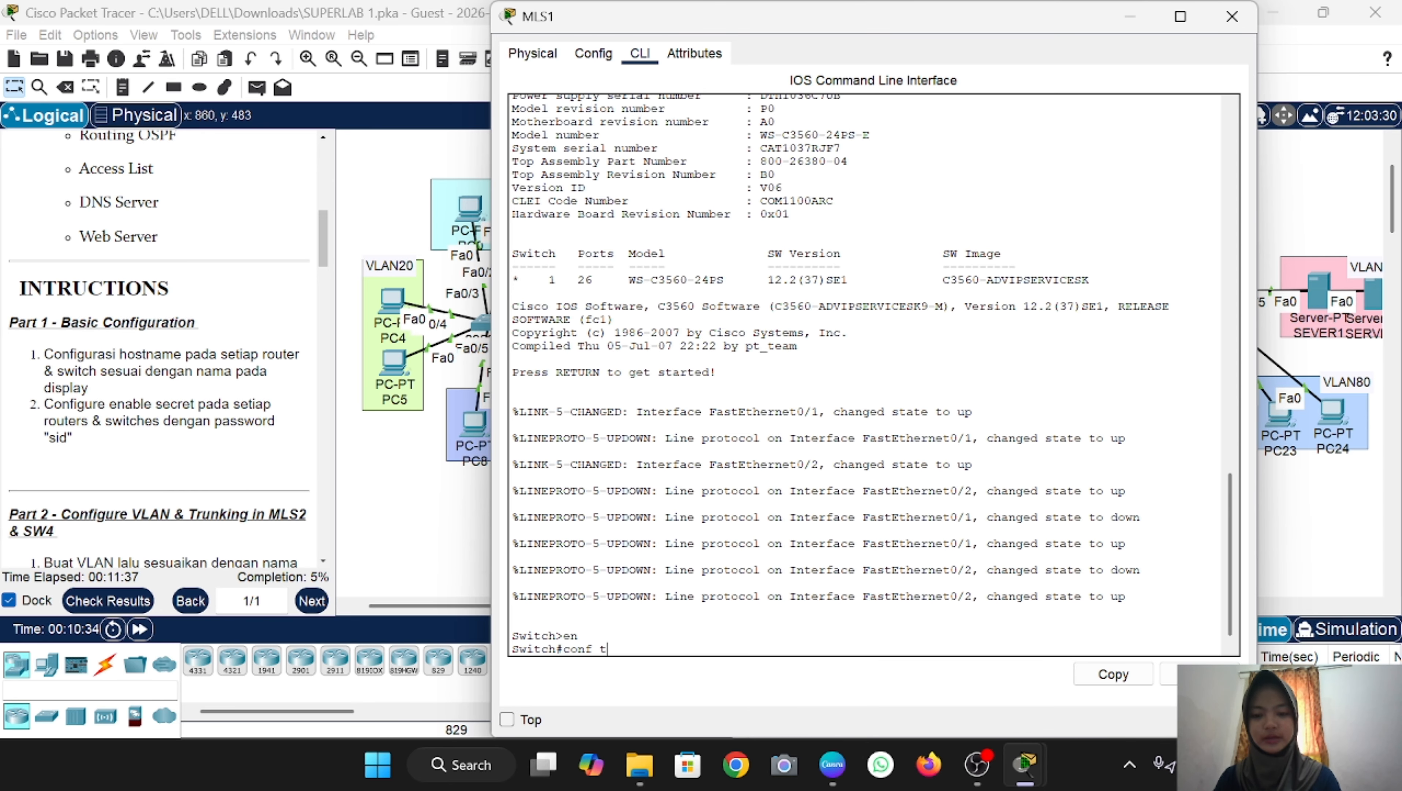
key("Return")
type("hos")
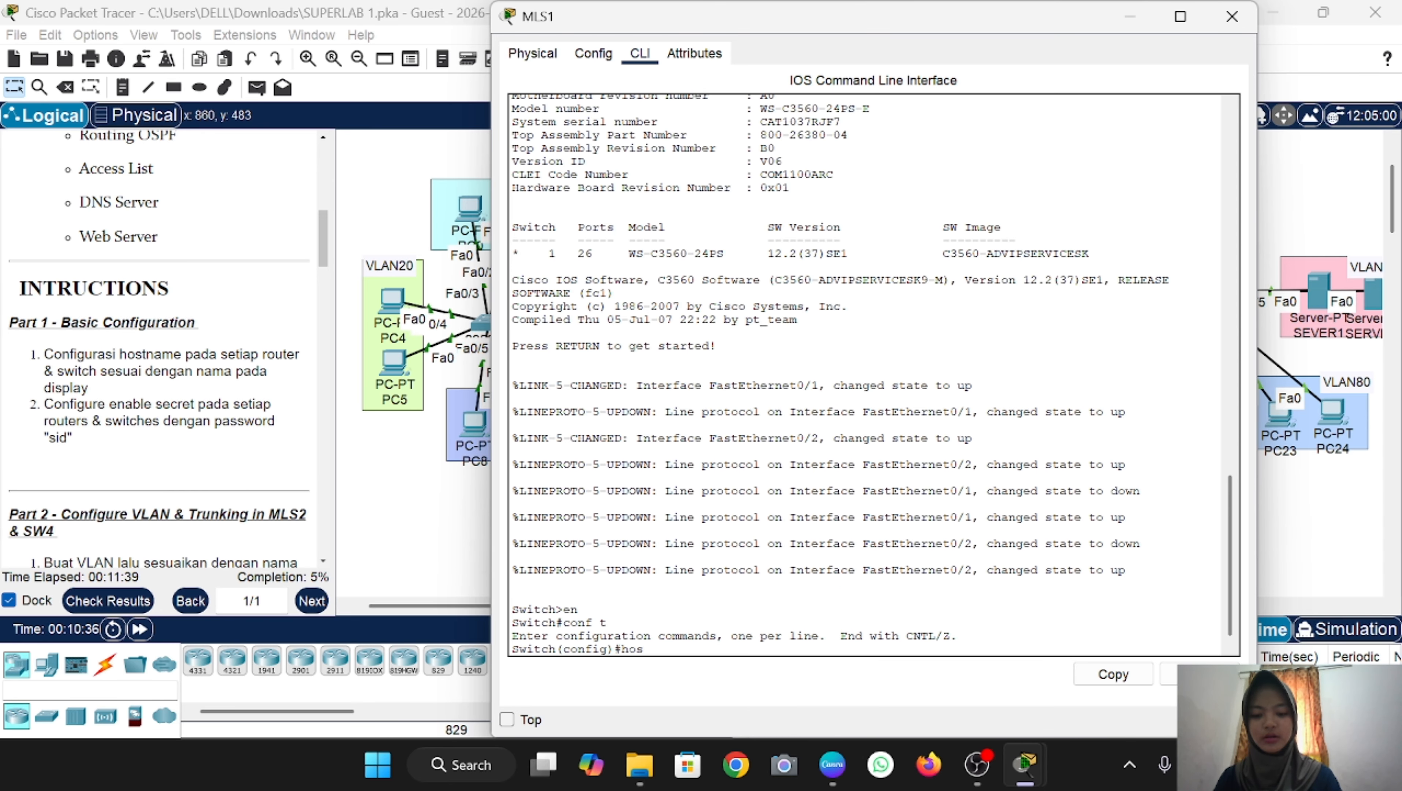
type("t MLS1")
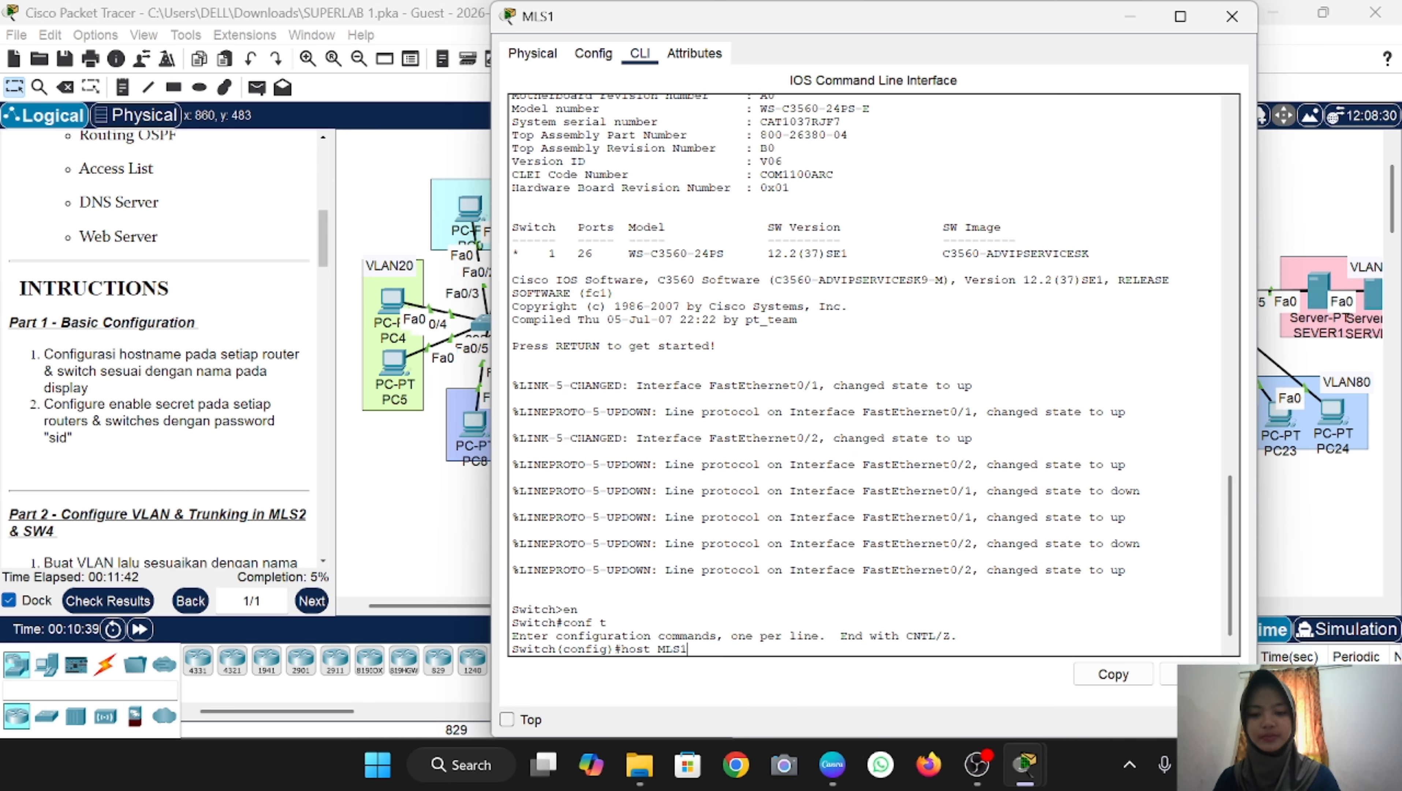
key("Return")
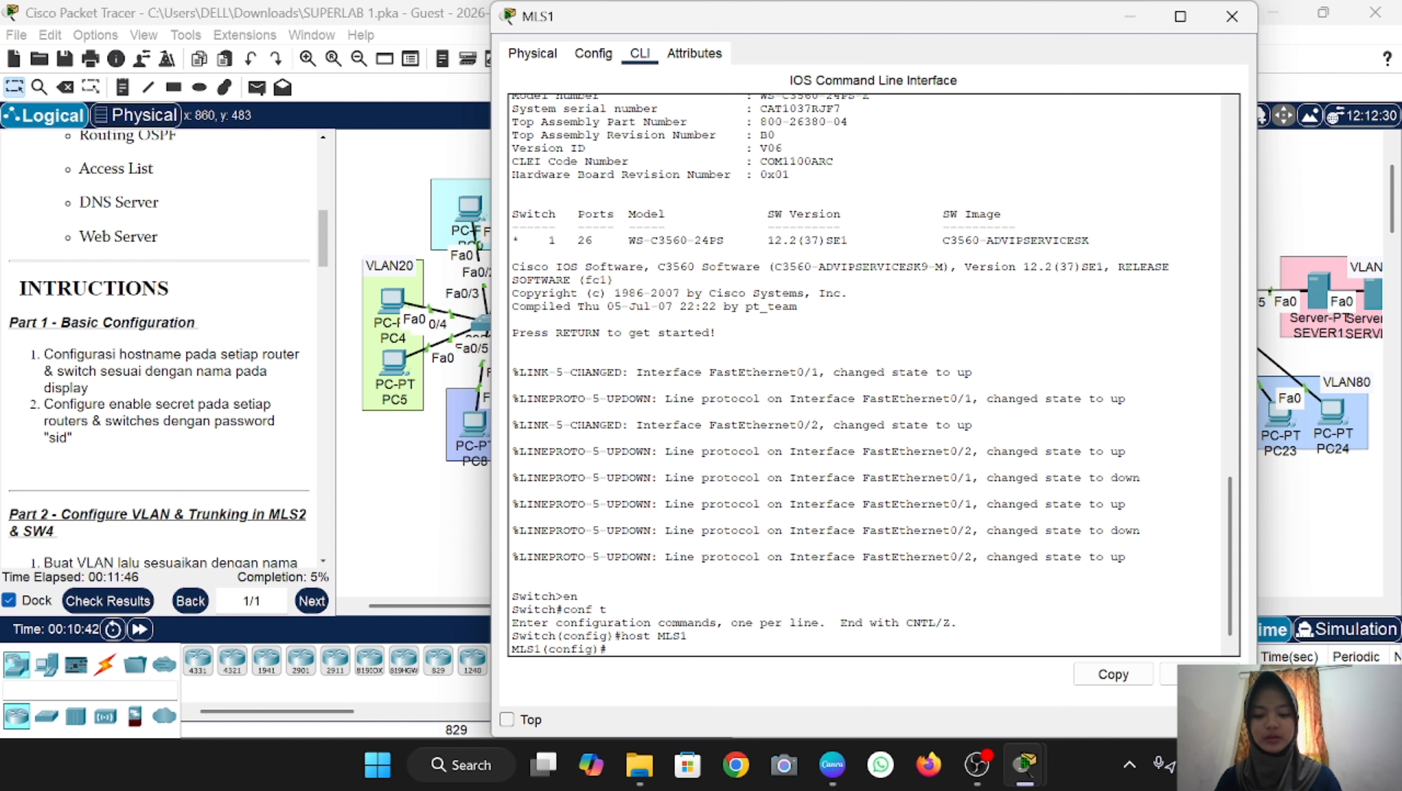
type("ena s")
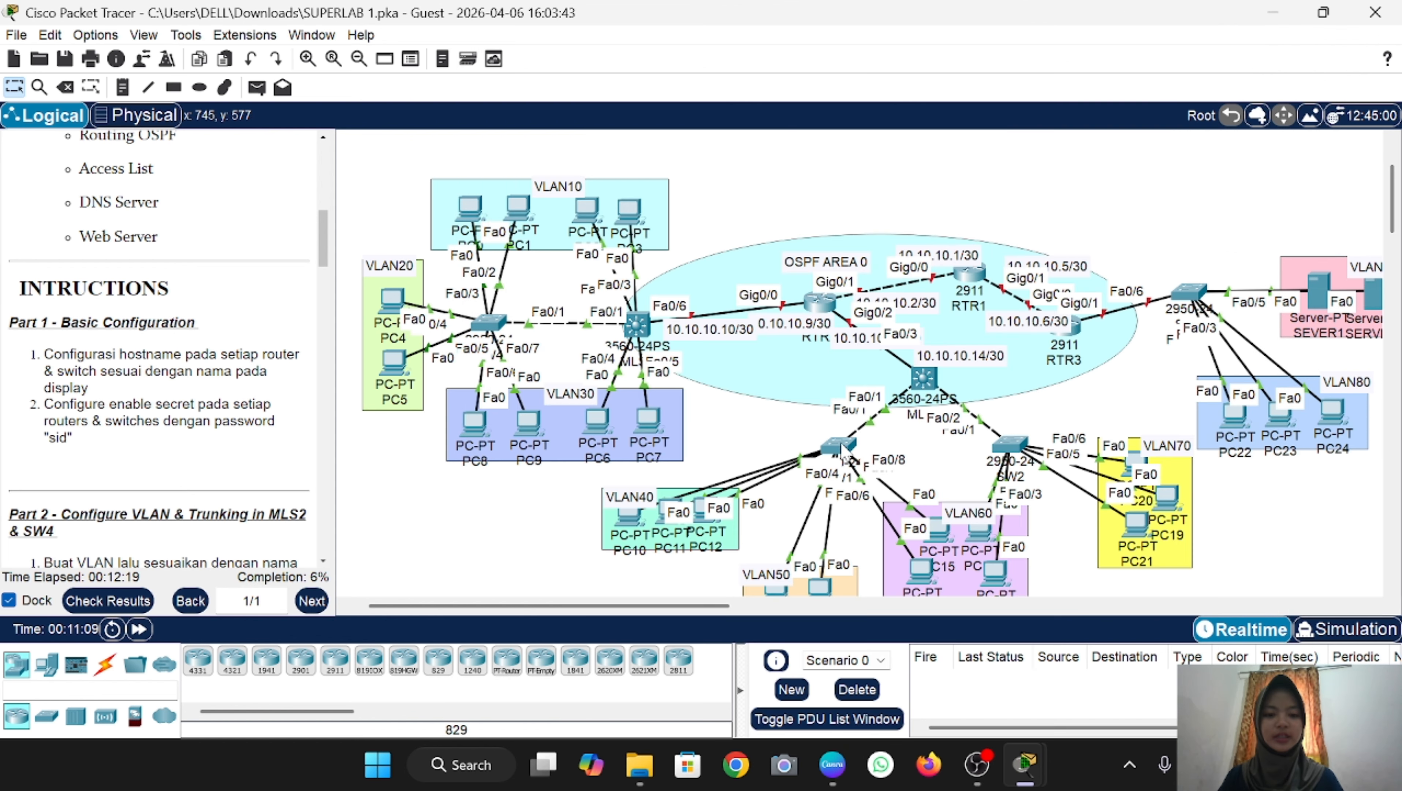
Step: Give switch SW1 hostname SW1 and an enable secret, then bring up SW2's console
left_click(839, 450)
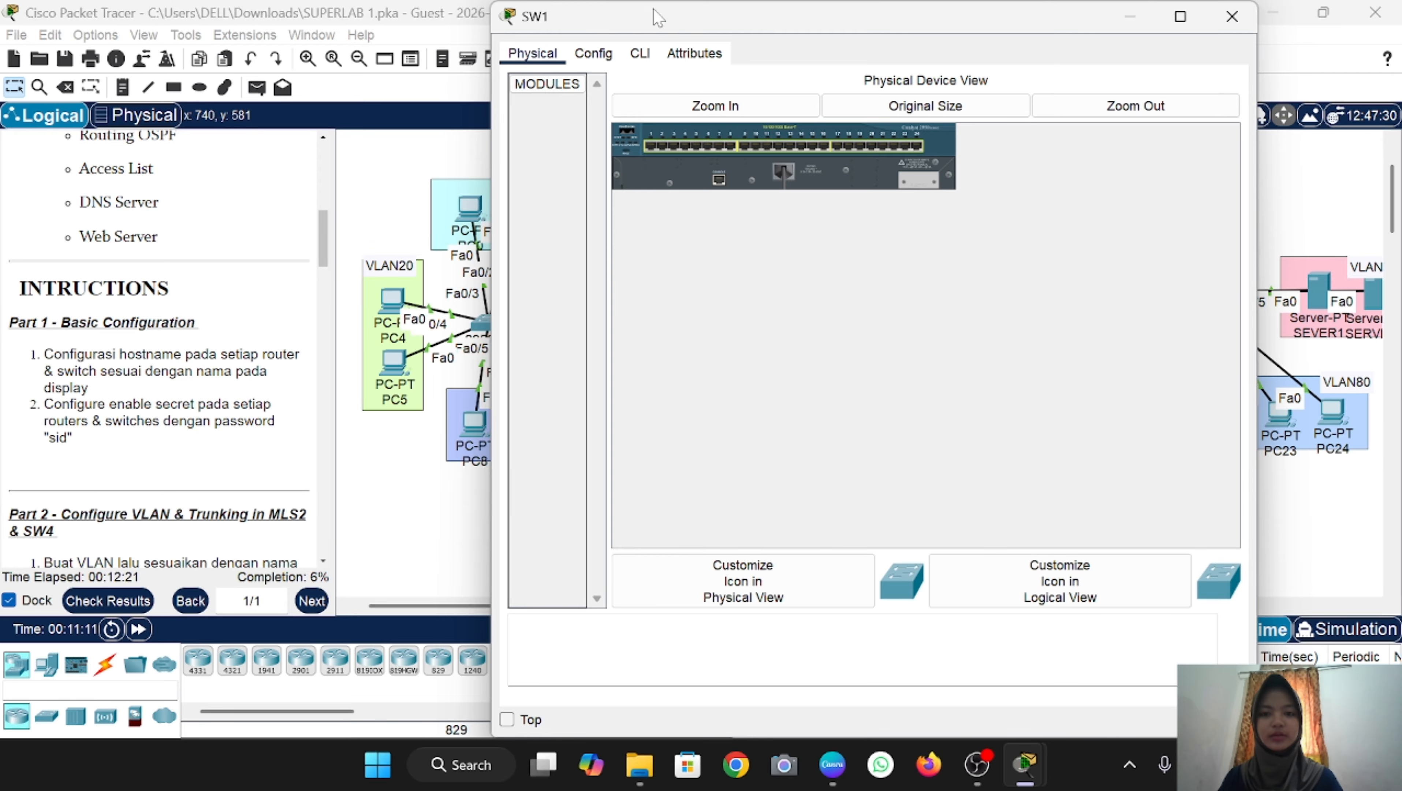
left_click(639, 53)
key("Return")
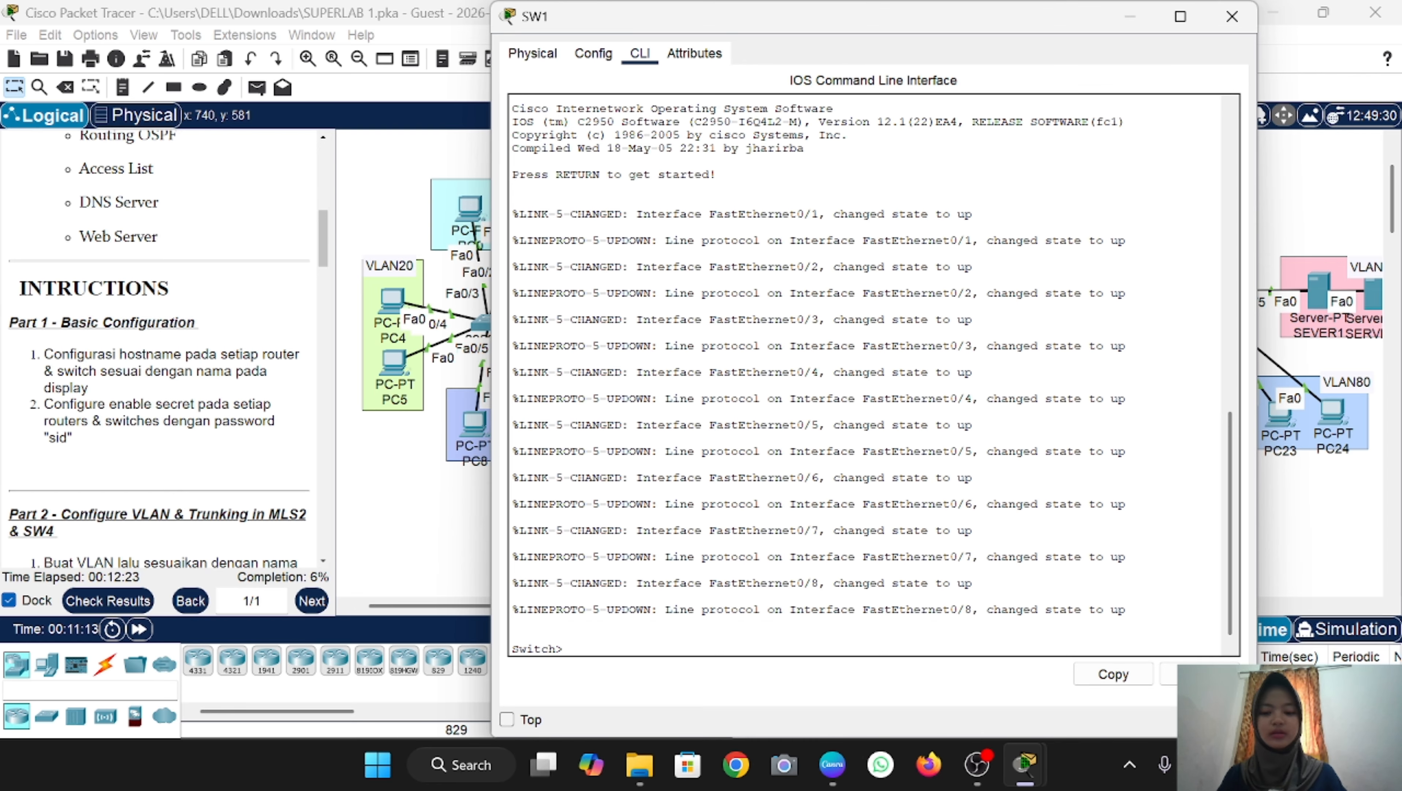
type("en")
key("Return")
type("conf")
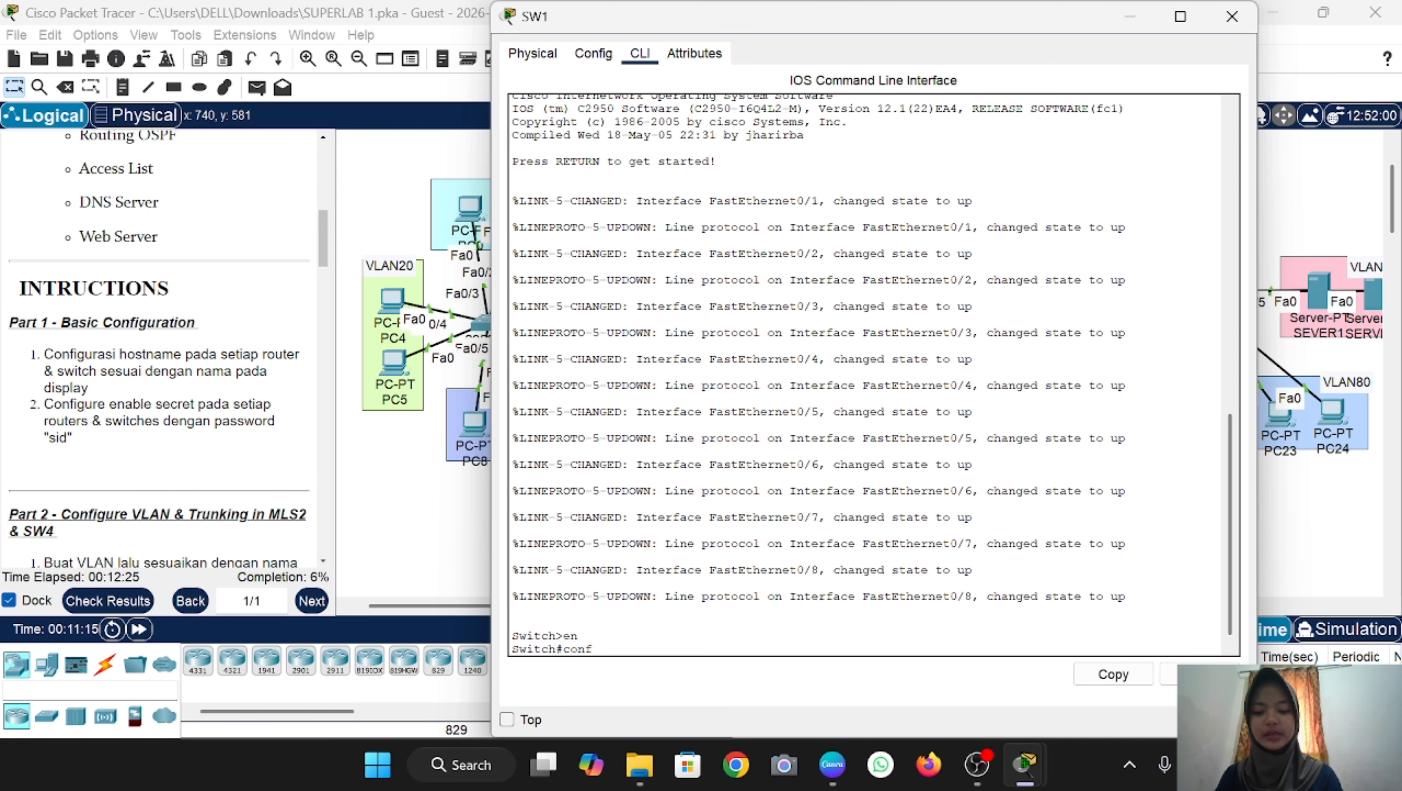
type(" t")
key("Return")
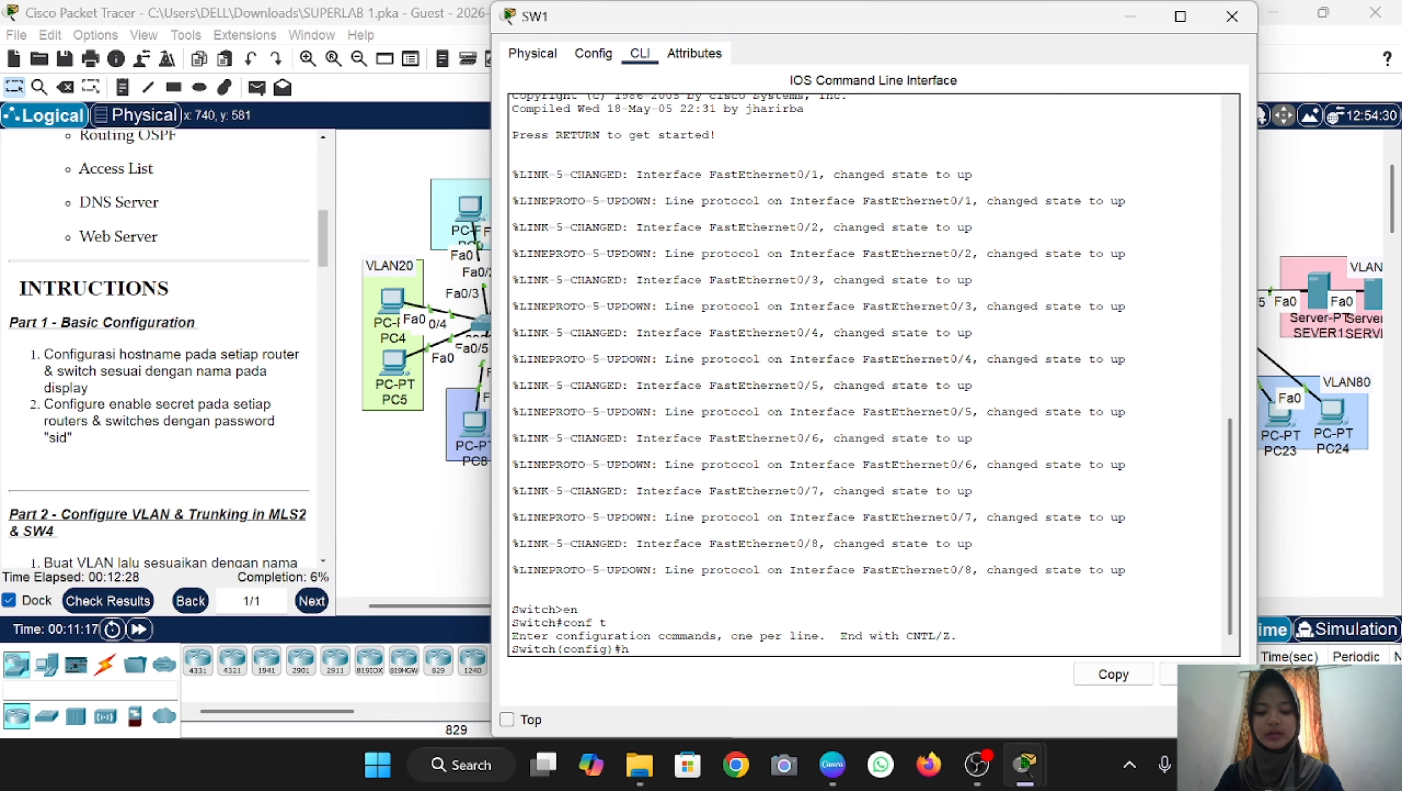
type("host SW1")
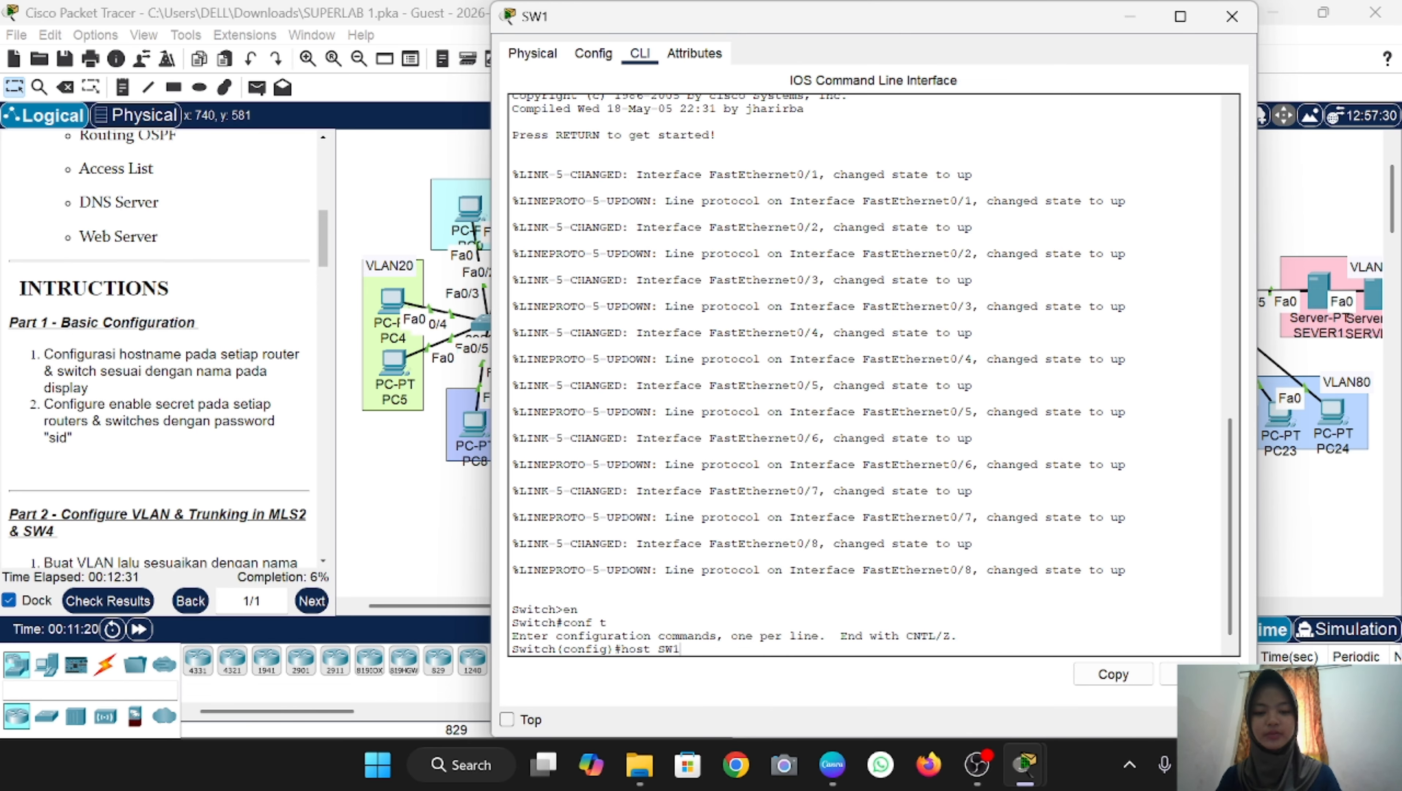
key("Return")
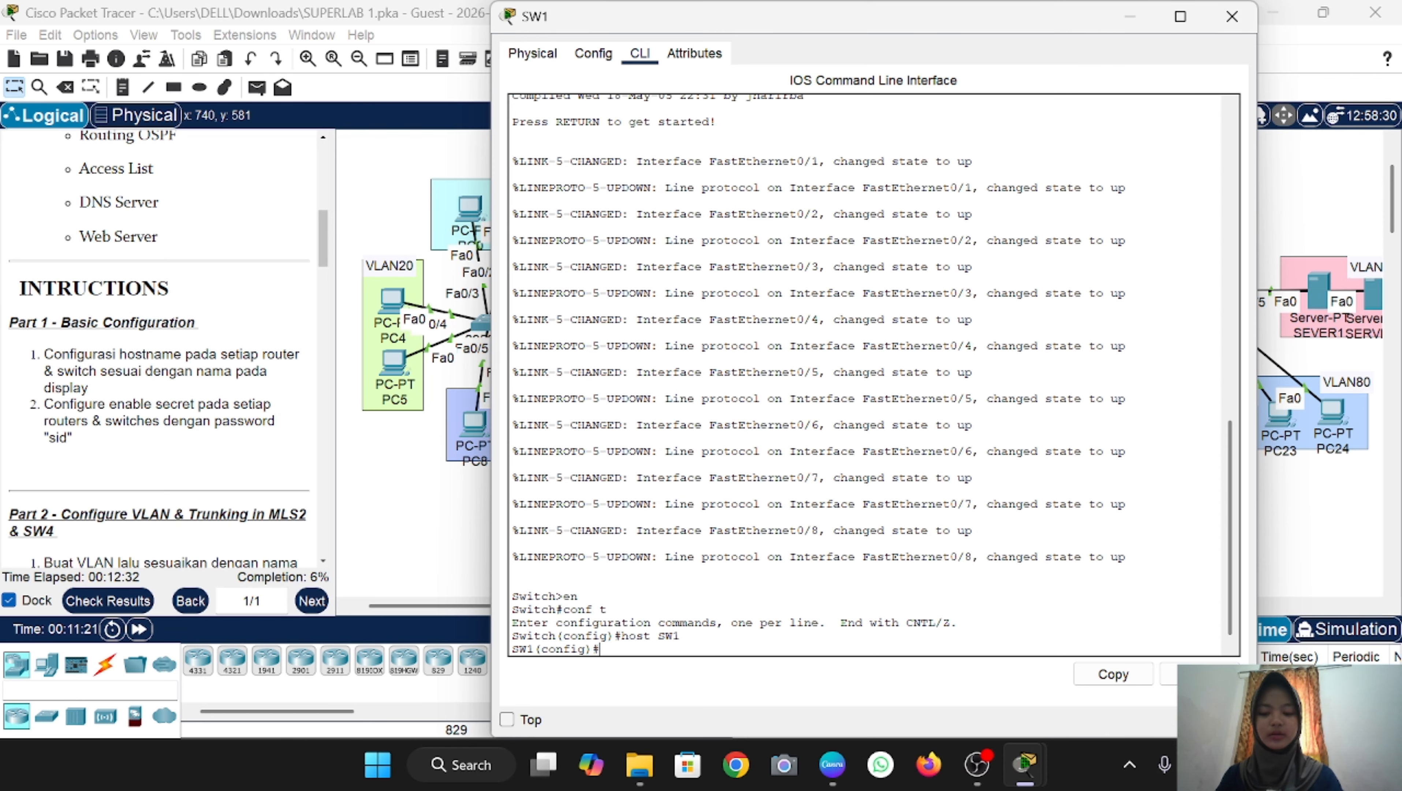
type("ena sec")
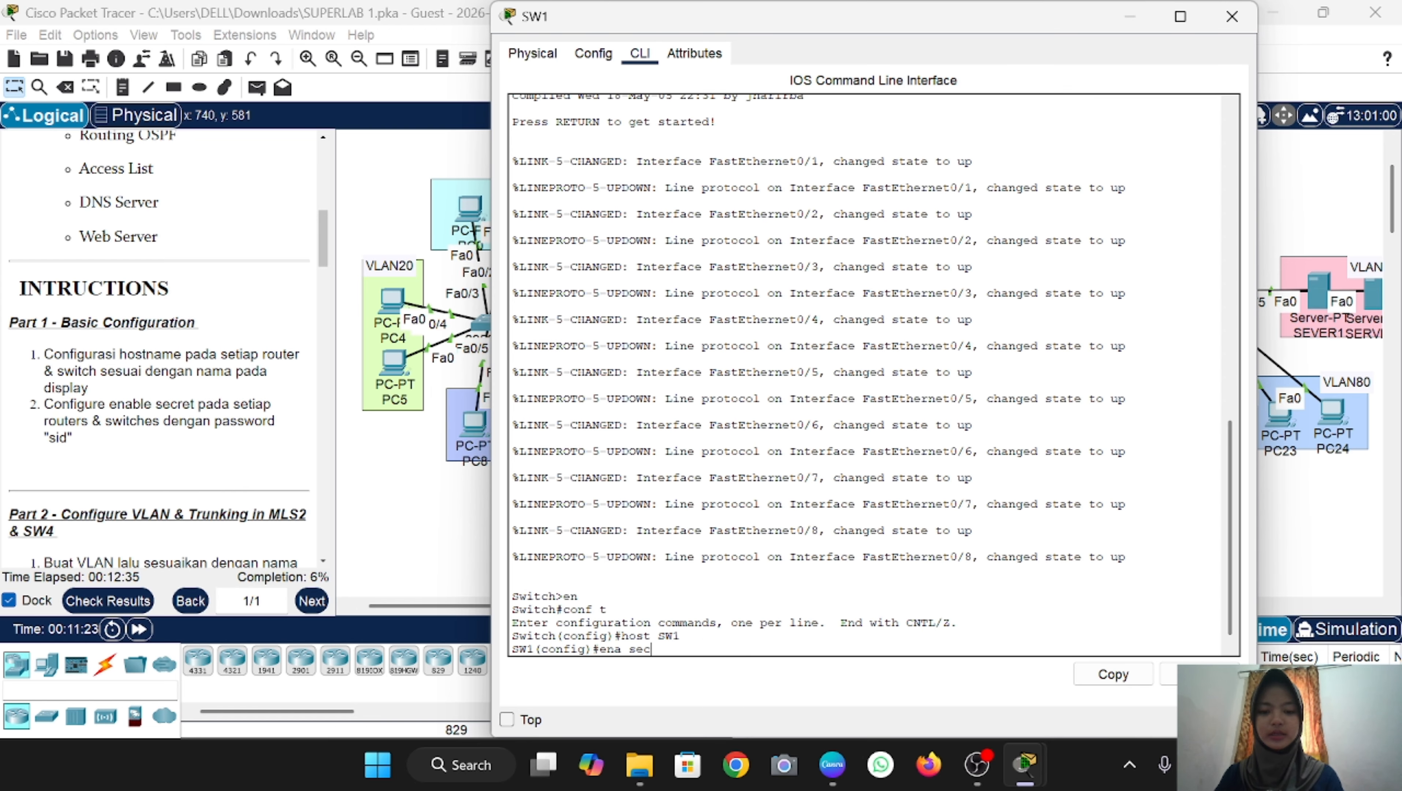
type(" si")
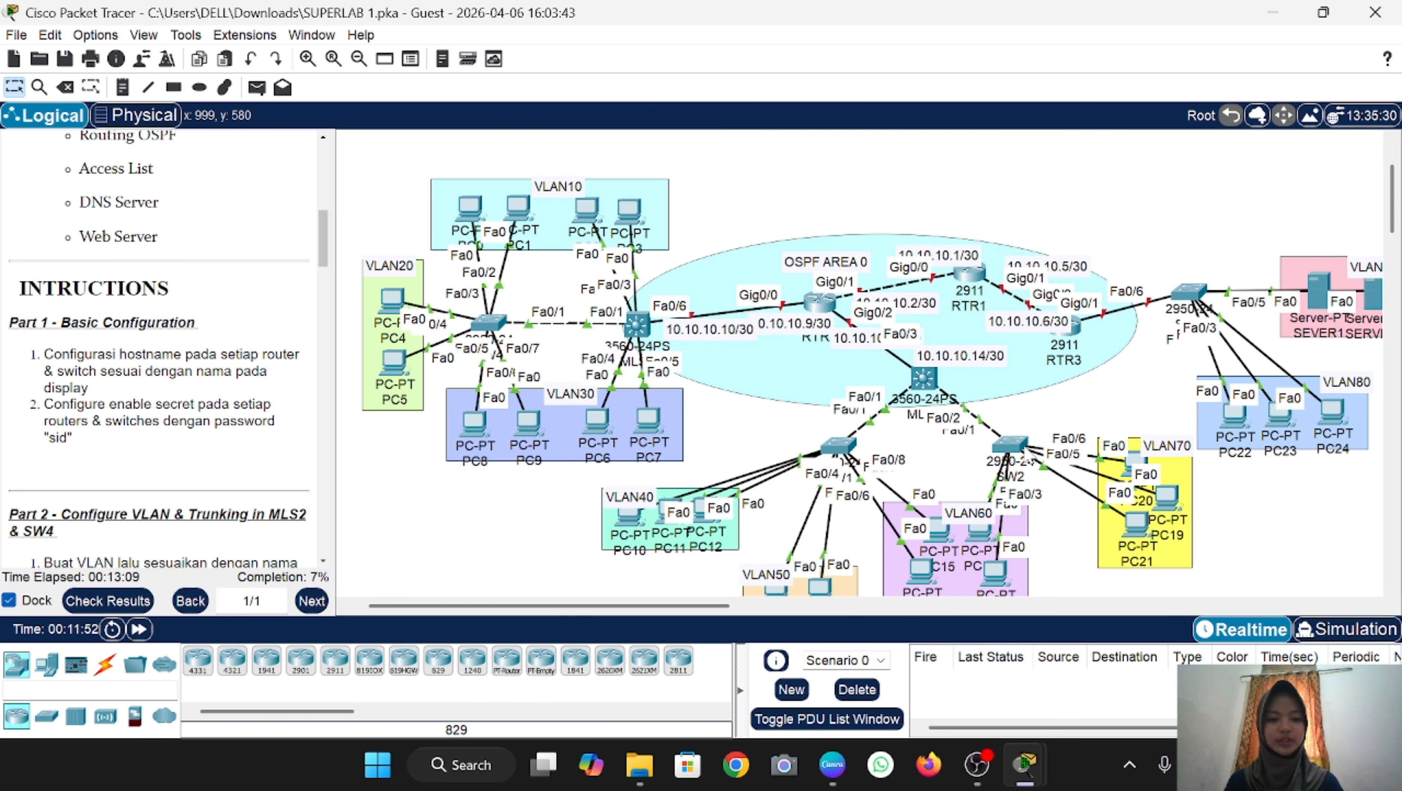
left_click(1010, 443)
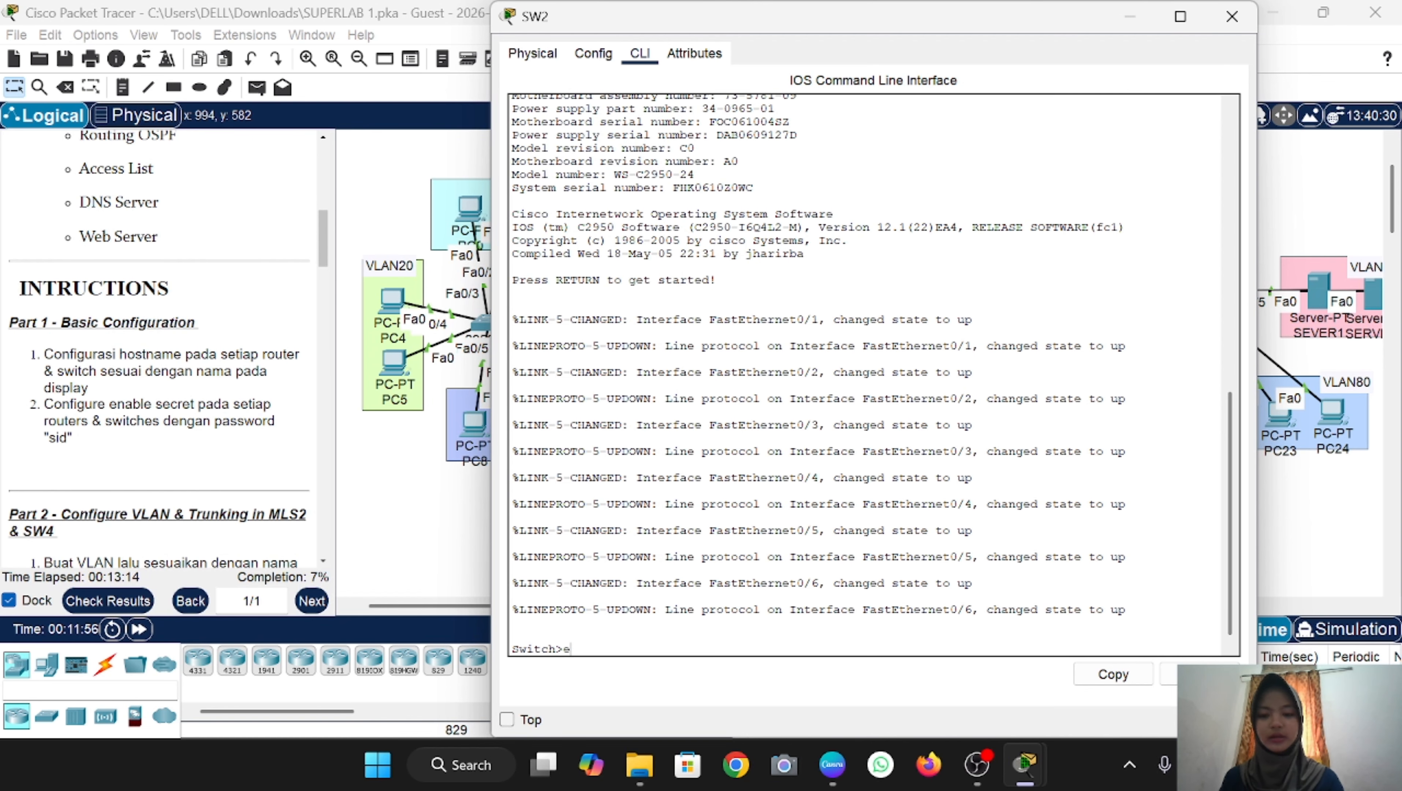
Step: Set SW2's hostname to SW2 and configure its enable secret password
type("en")
key("Return")
type("conf t")
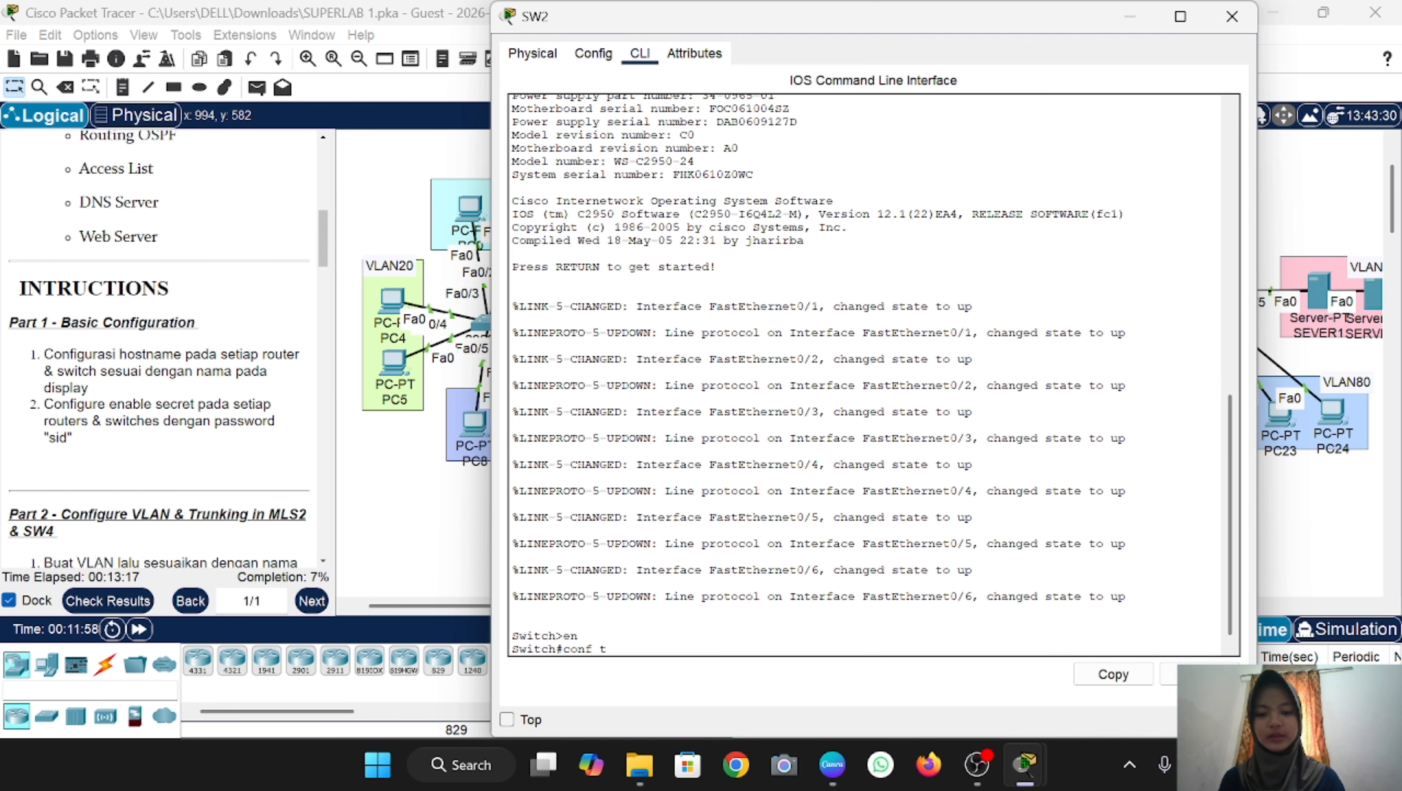
key("Return")
type("h(config)#h")
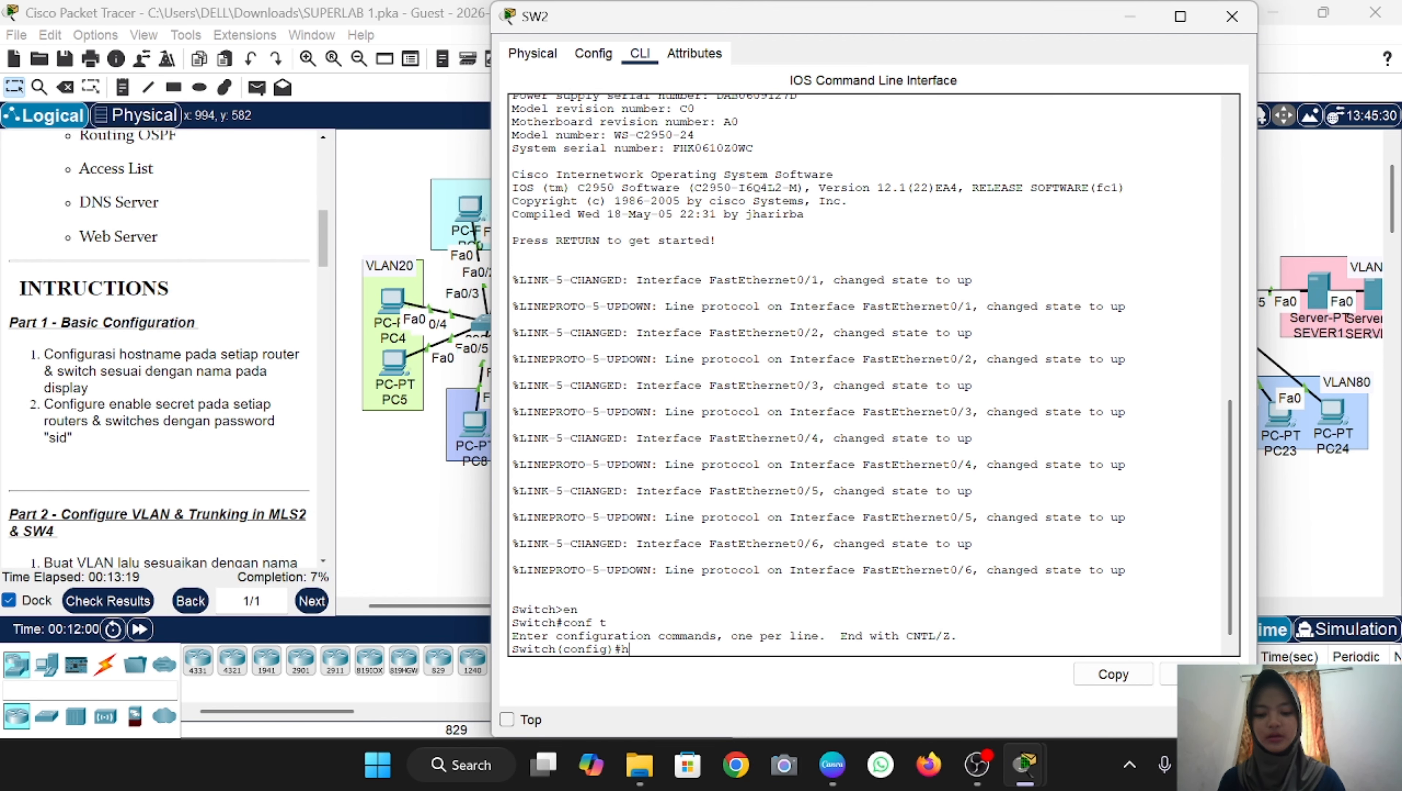
type("ost SW2")
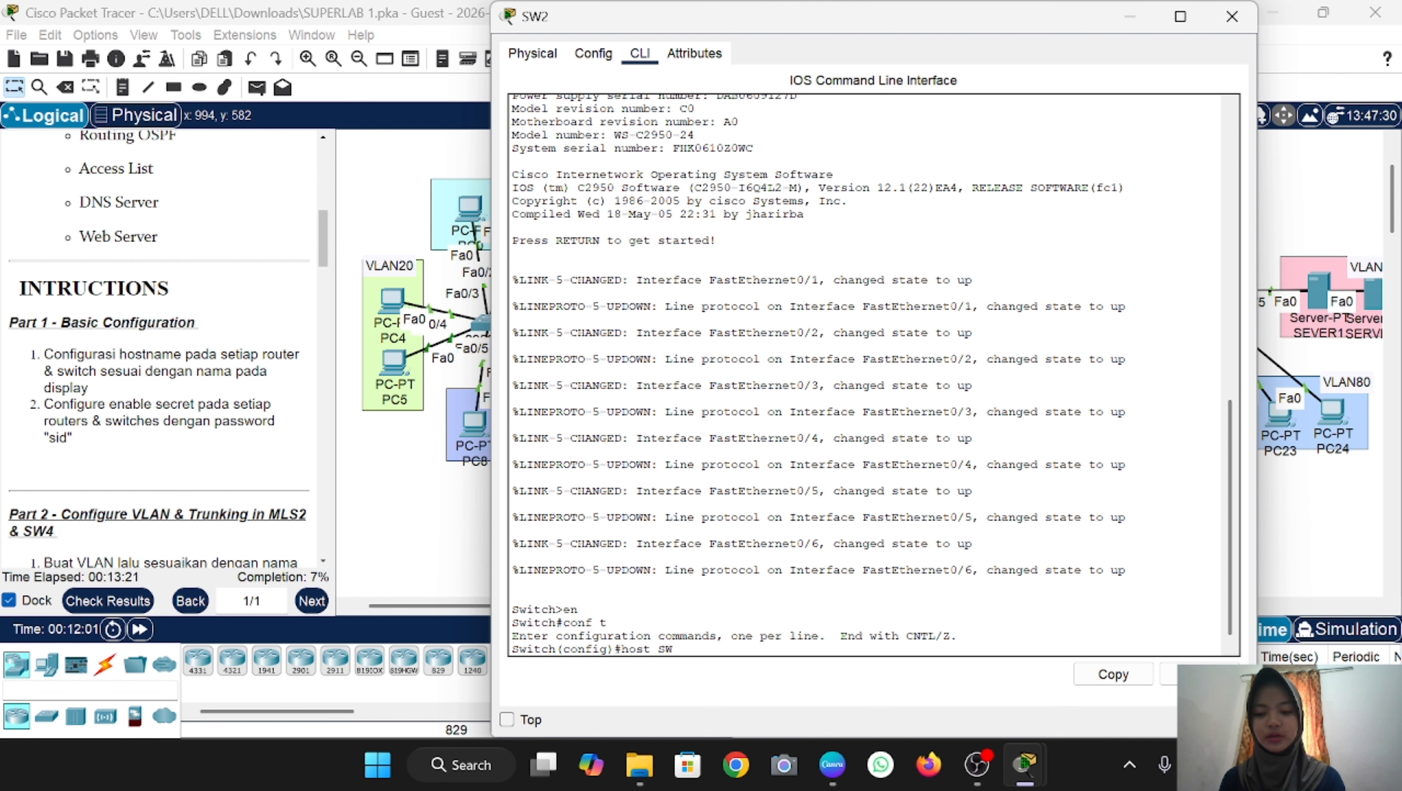
key("Return")
type("ena sec ")
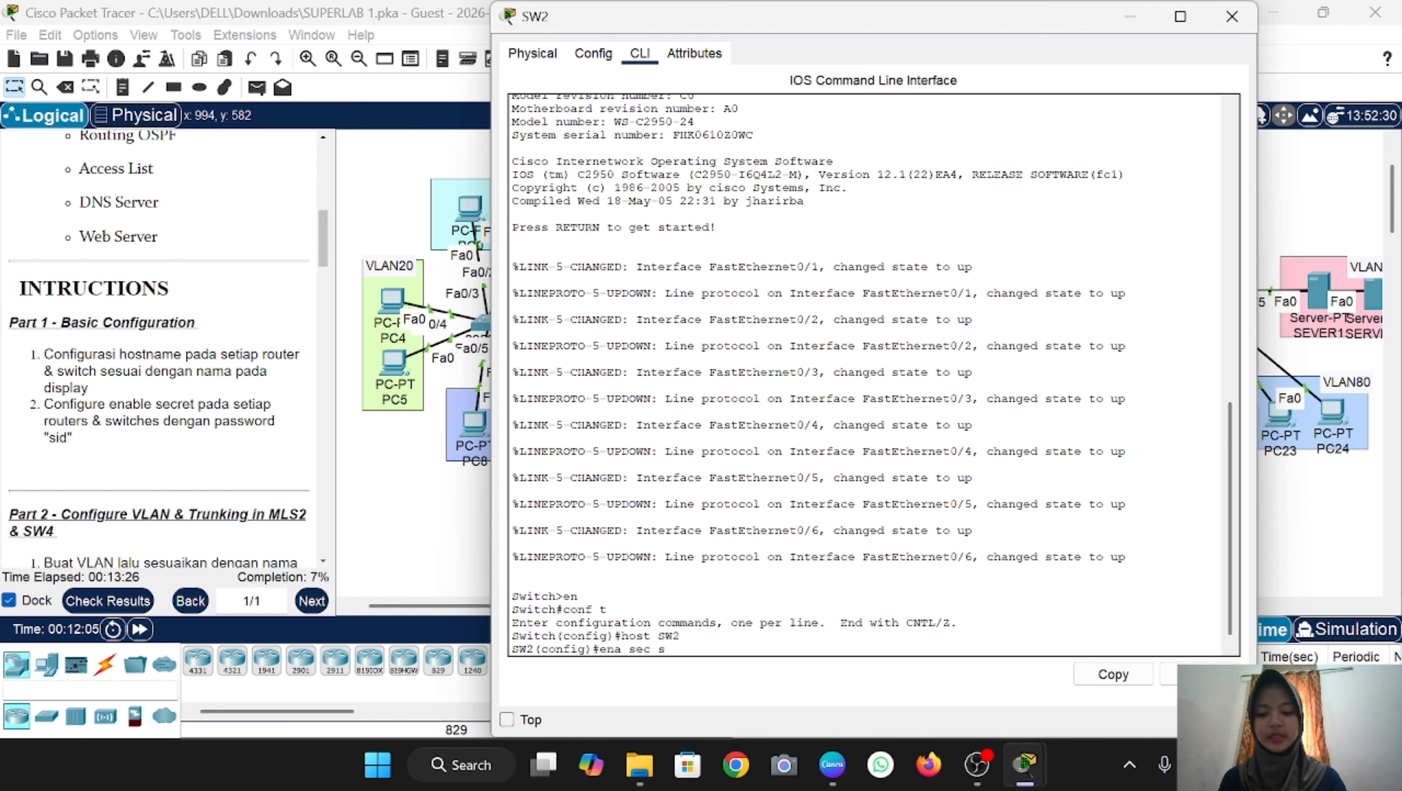
type("sid")
key("Return")
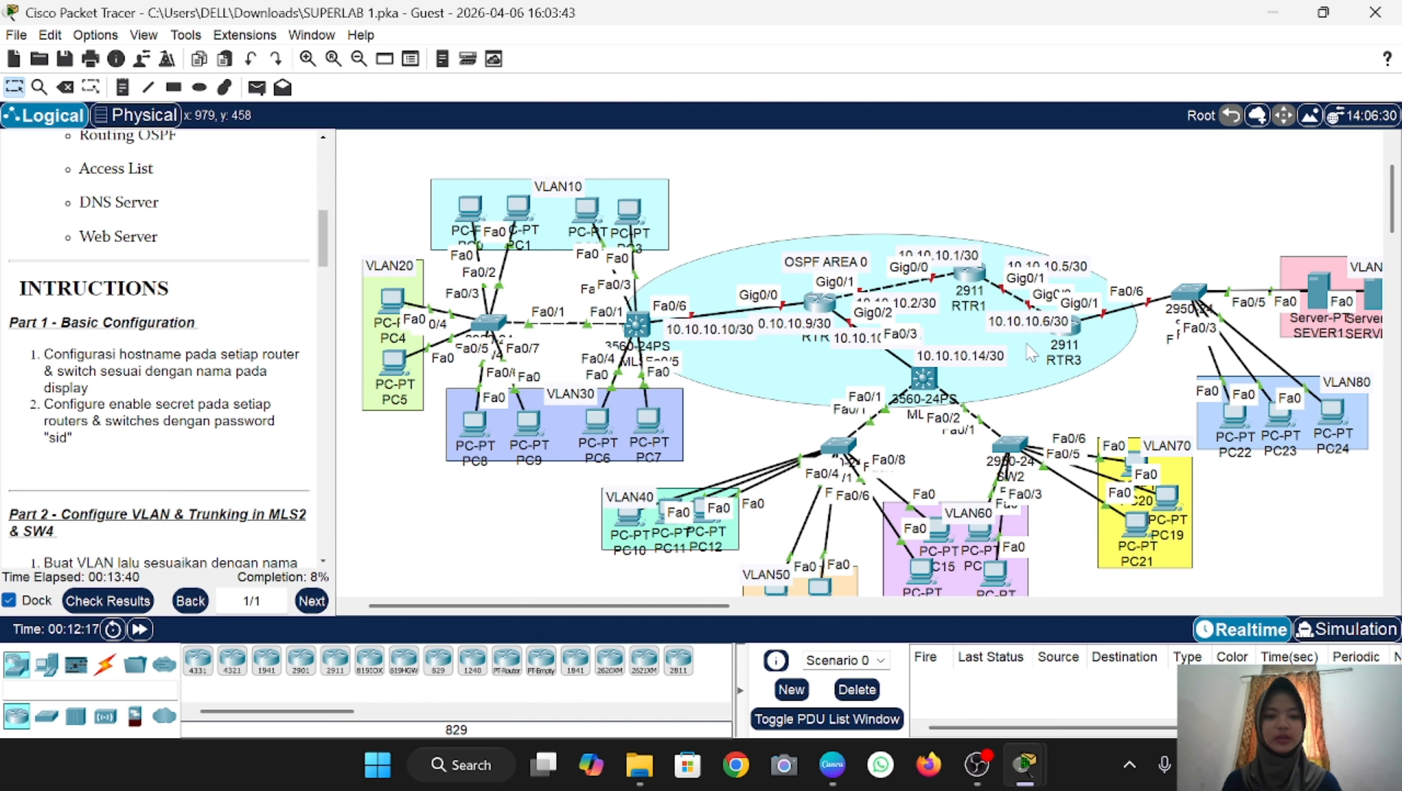
Step: Set the router's hostname to RTR1 and configure its enable secret password
left_click(977, 280)
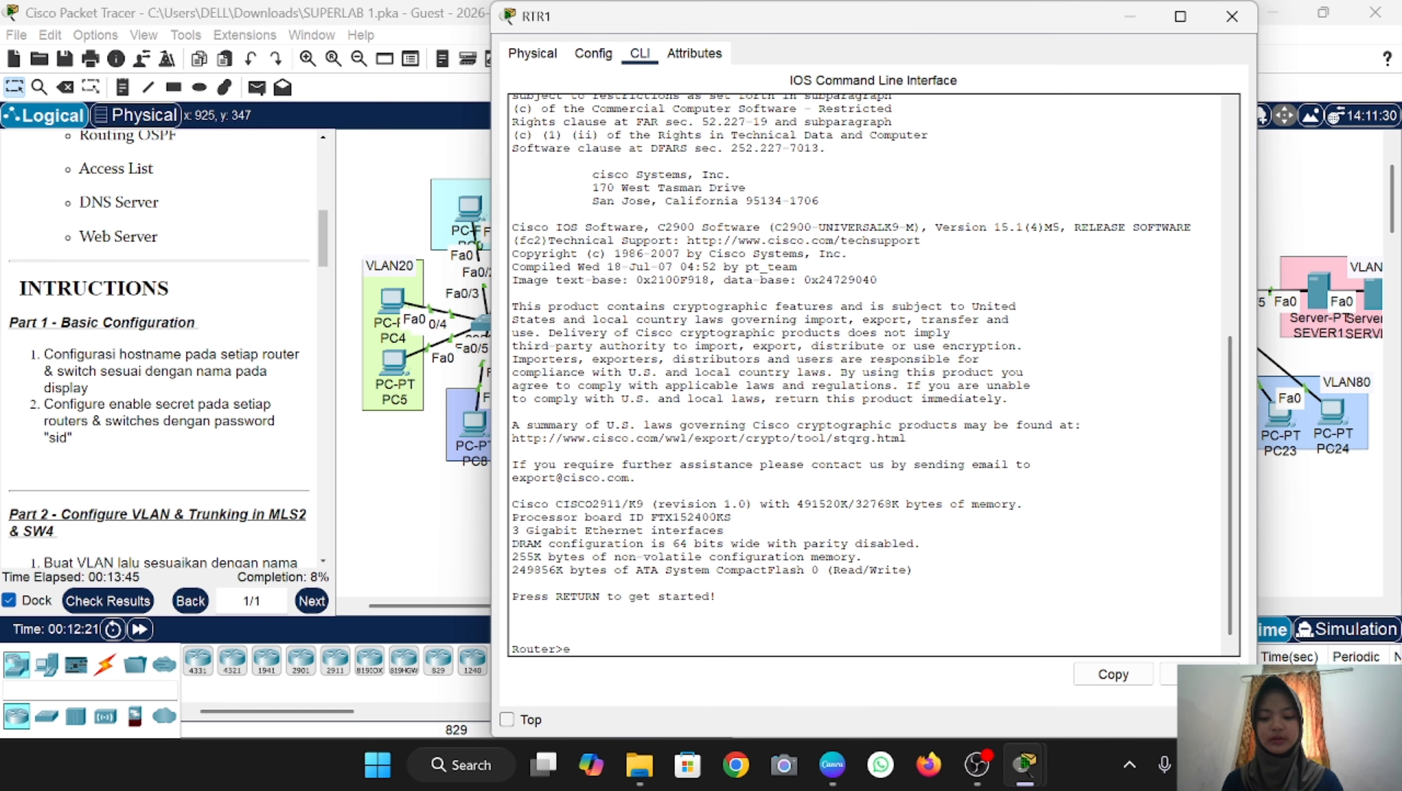
key("Return")
type("conf")
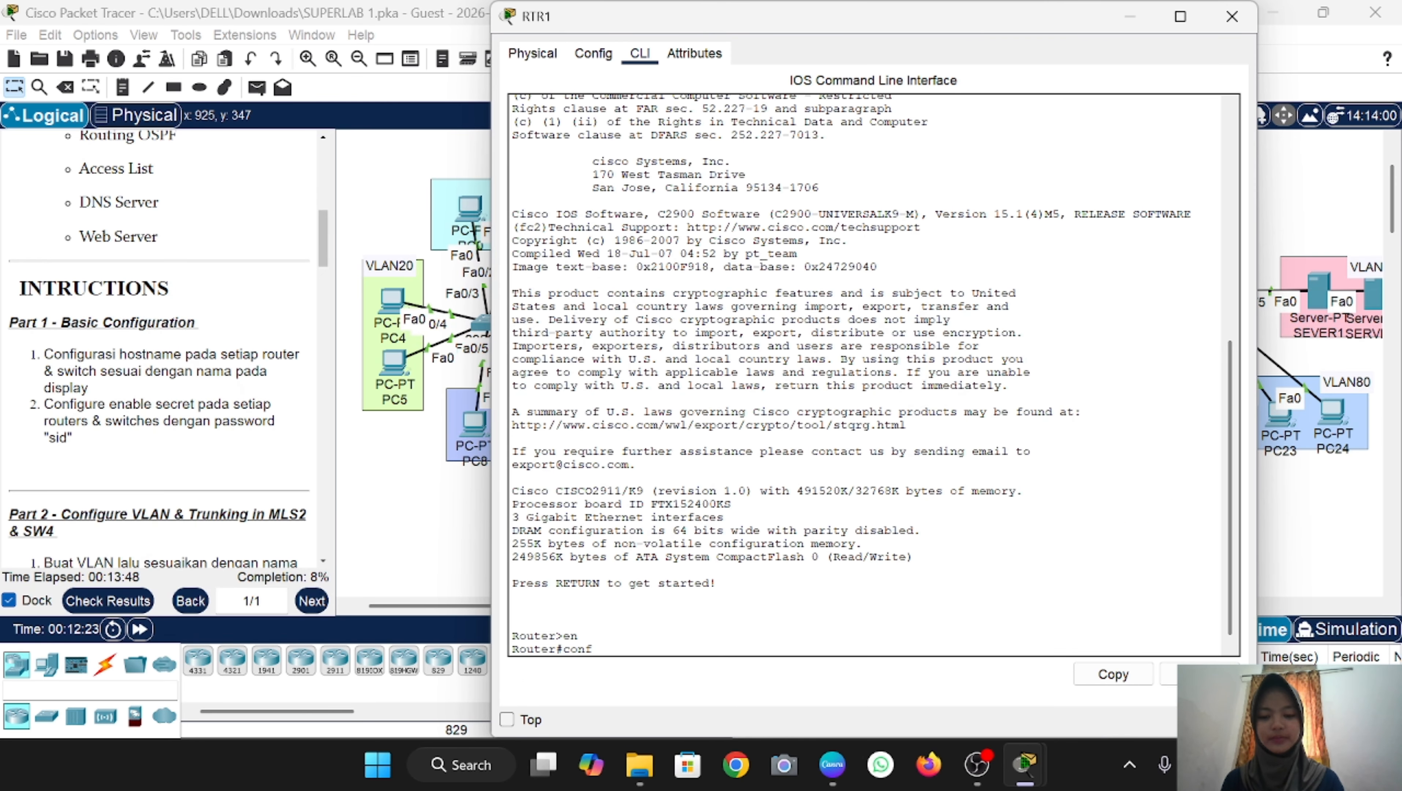
type(" t")
key("Return")
type("host RTR1")
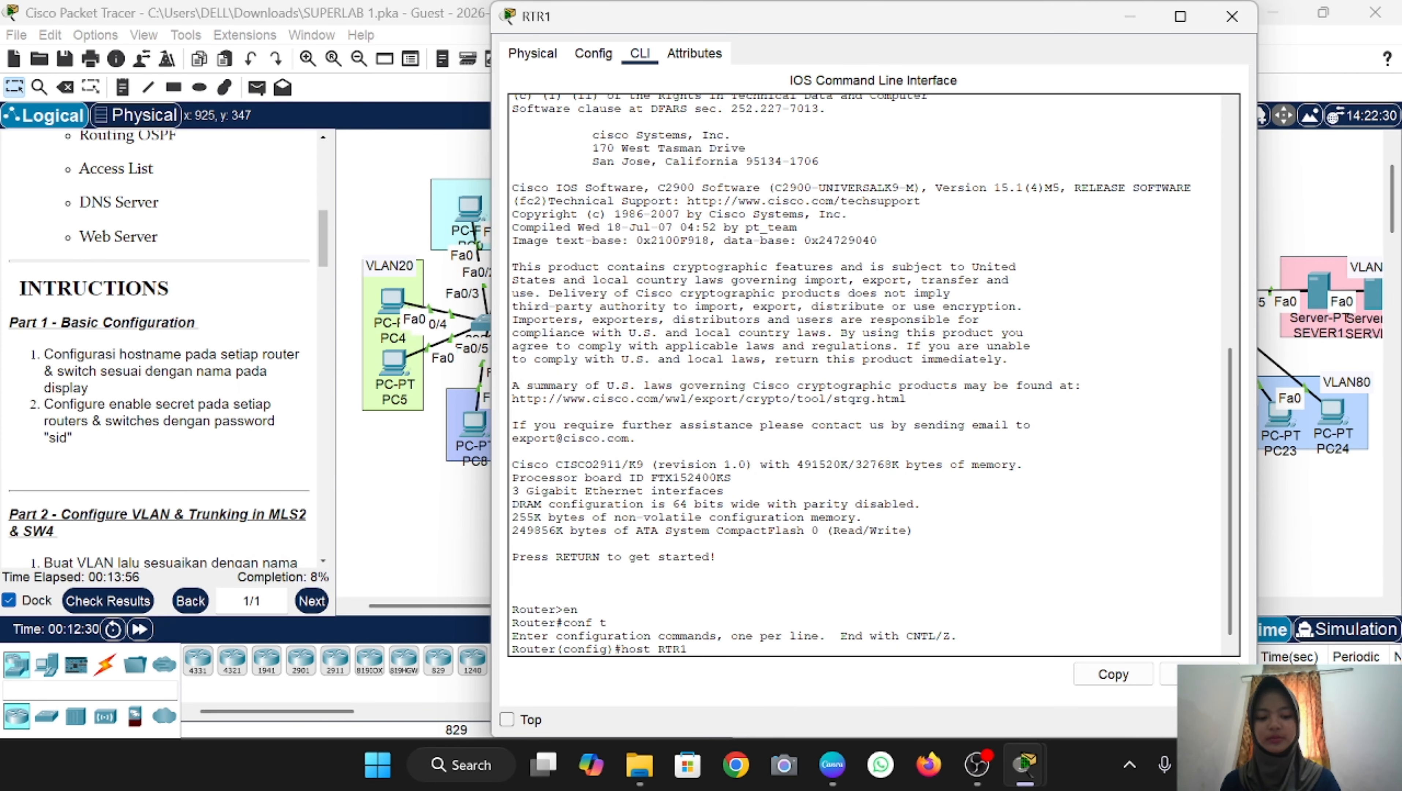
key("Return")
type("ena se")
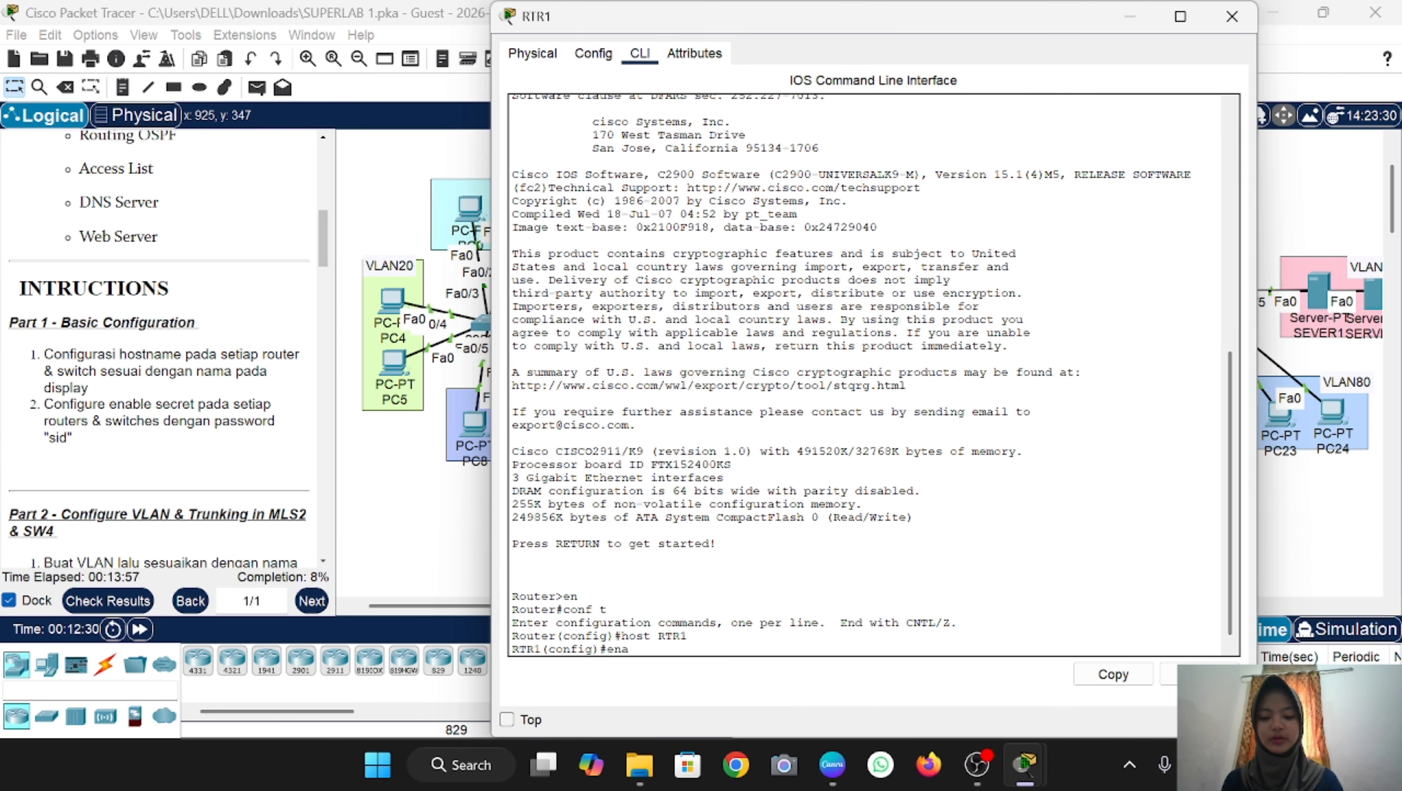
type("c sid")
key("Return")
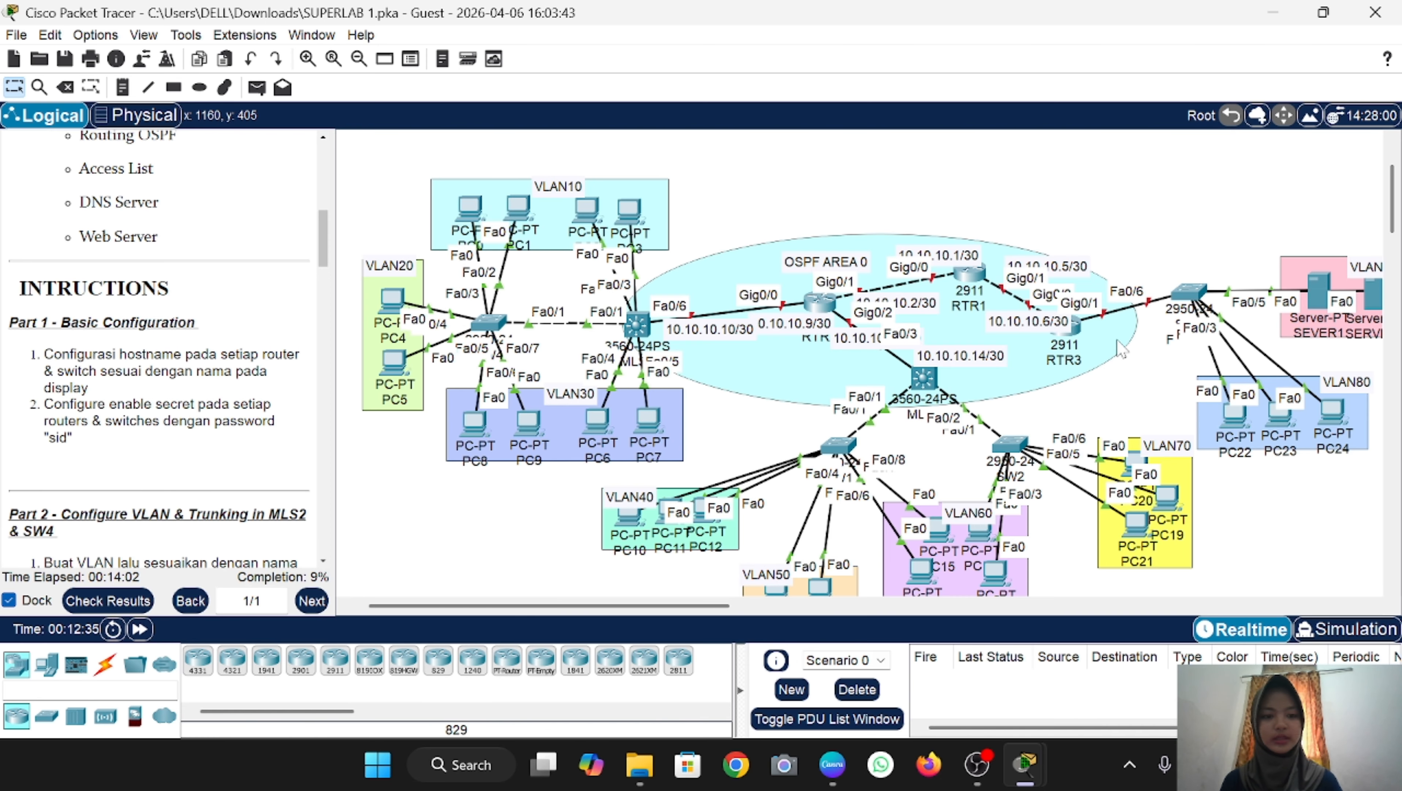
Step: Set the router's hostname to RTR3 and configure its enable secret password
left_click(1087, 326)
key("Return")
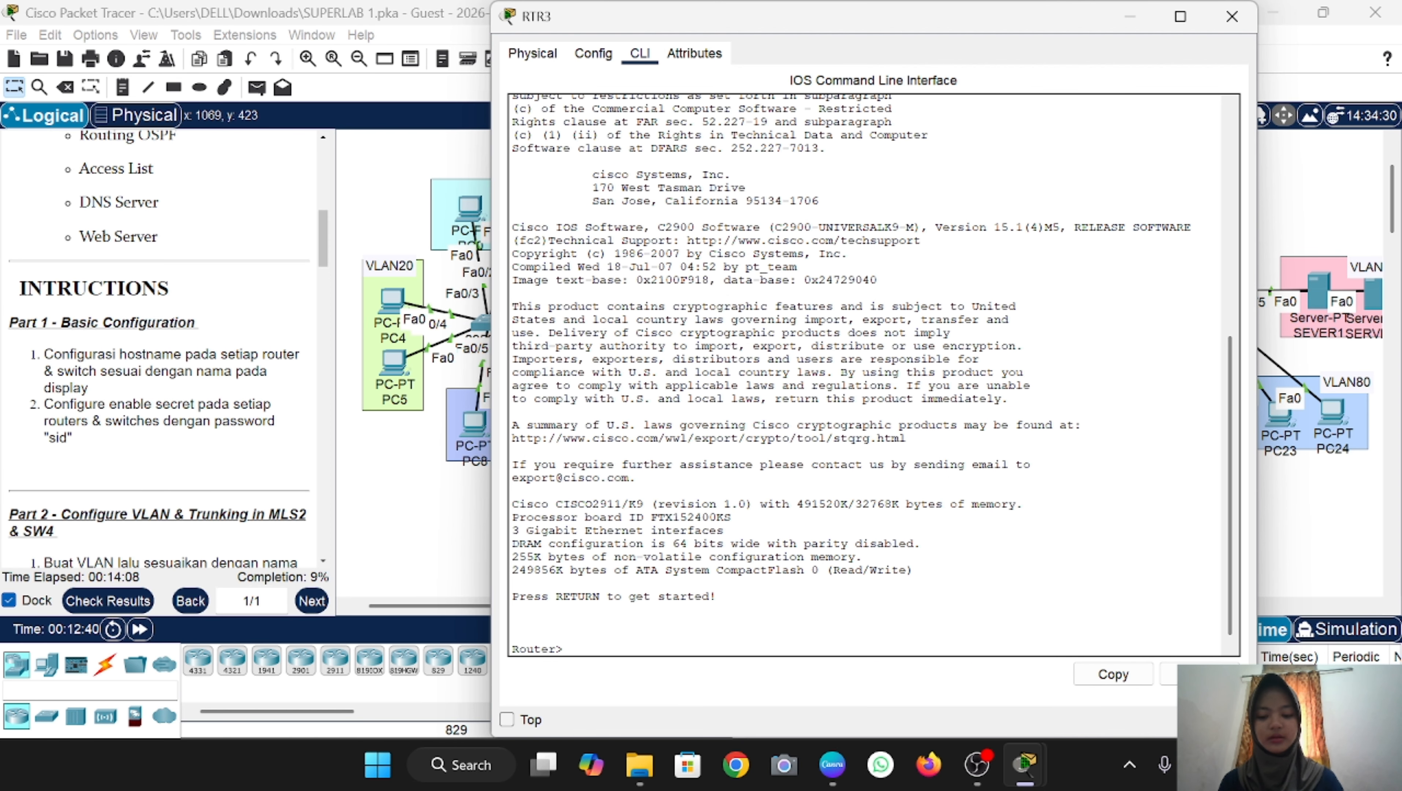
type("en")
key("Return")
type("conf")
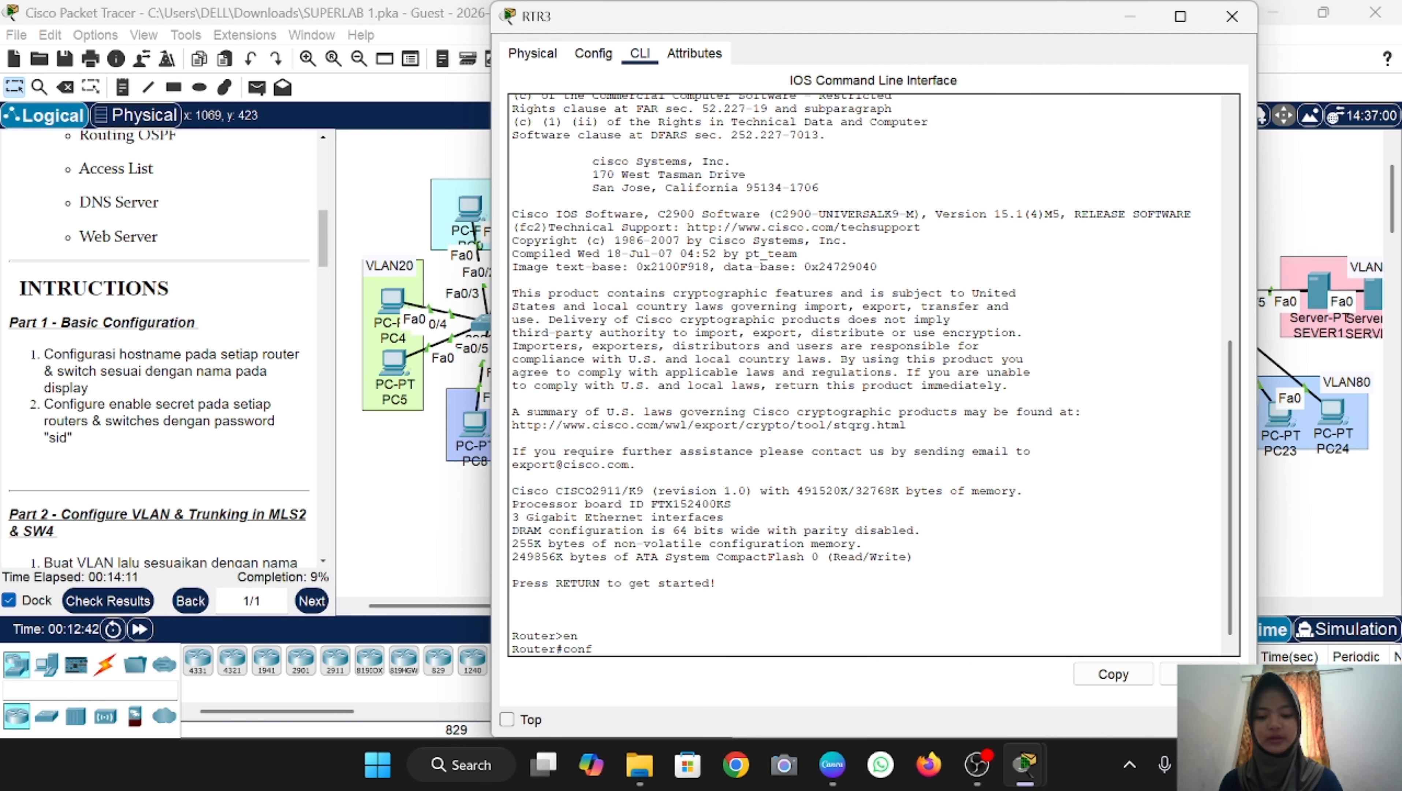
type(" t")
key("Return")
type("host")
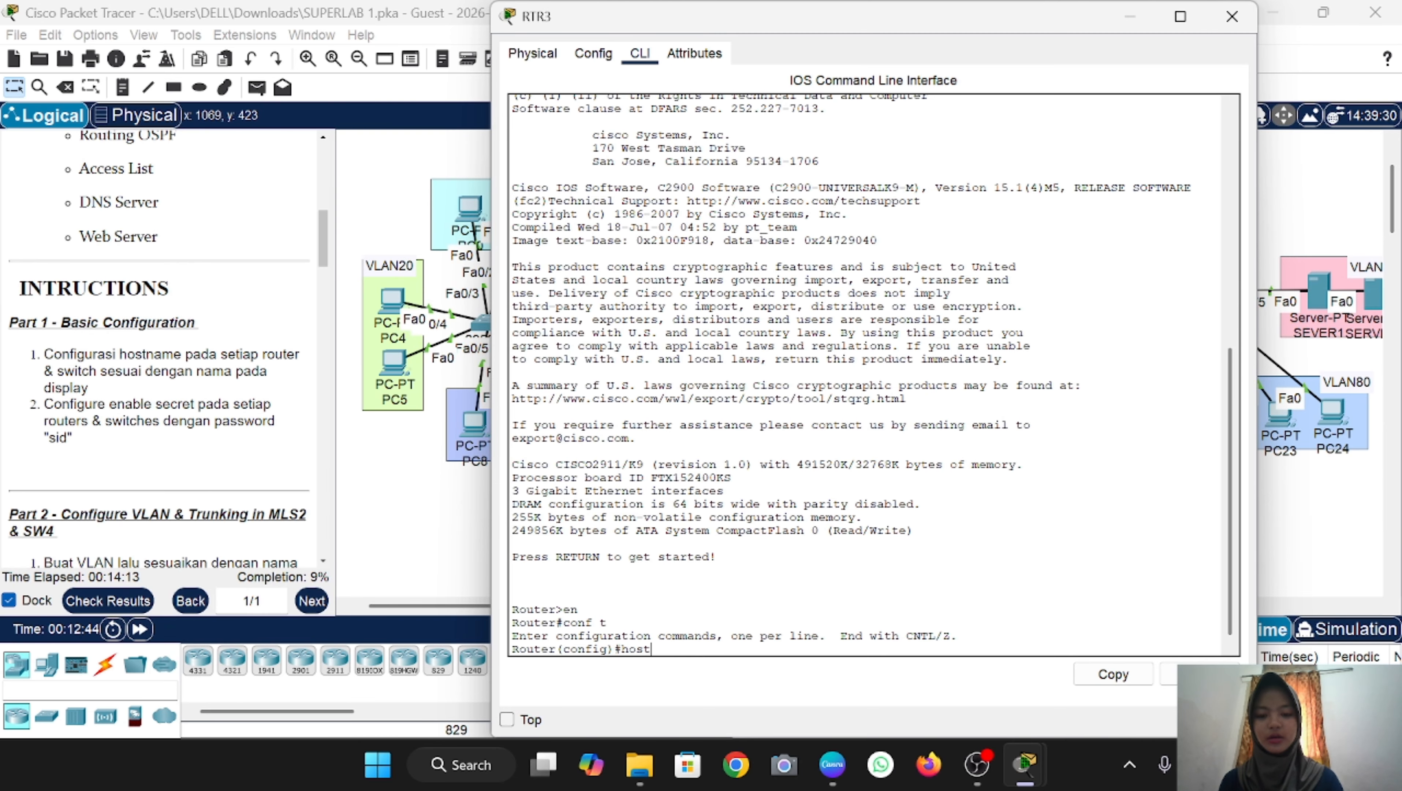
type(" RTR3")
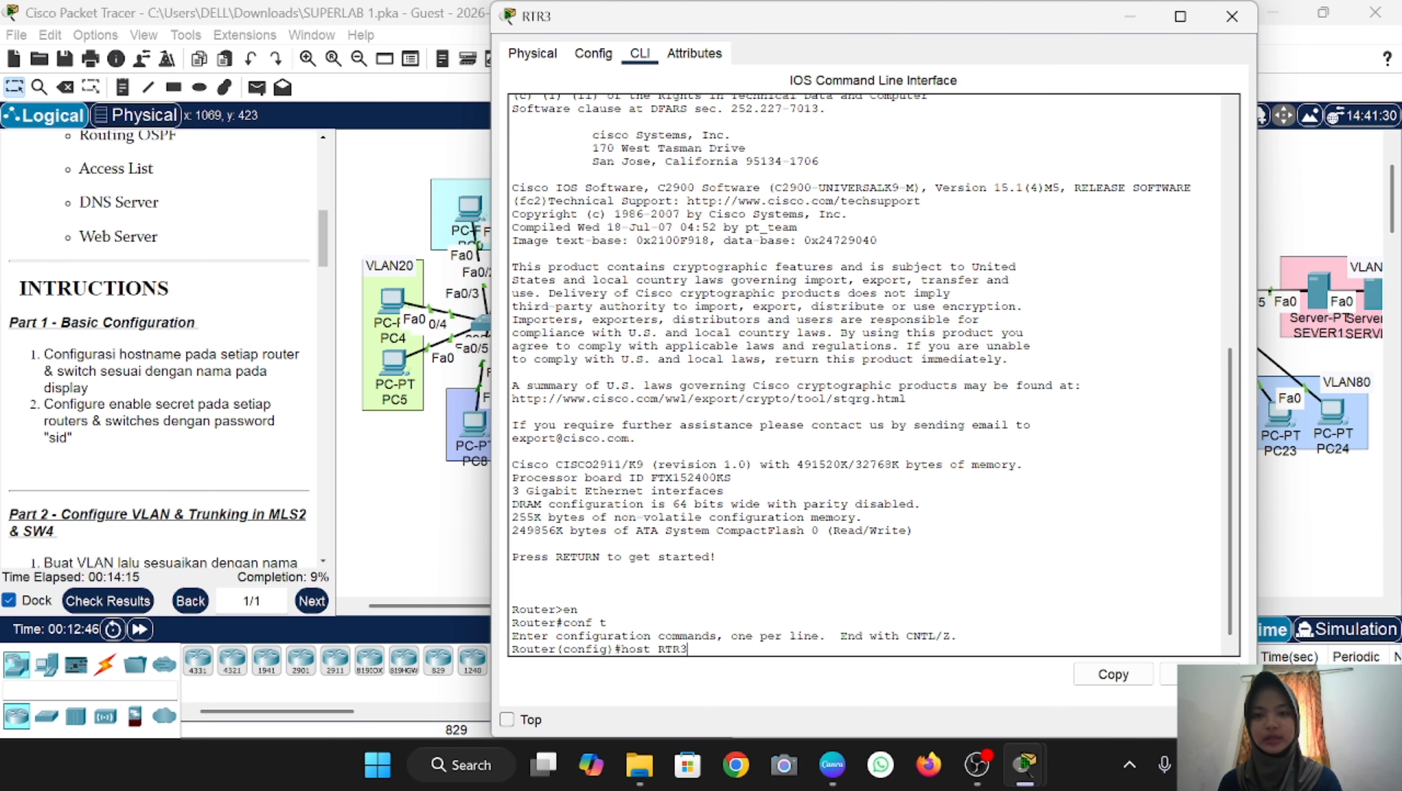
key("Return")
type("en")
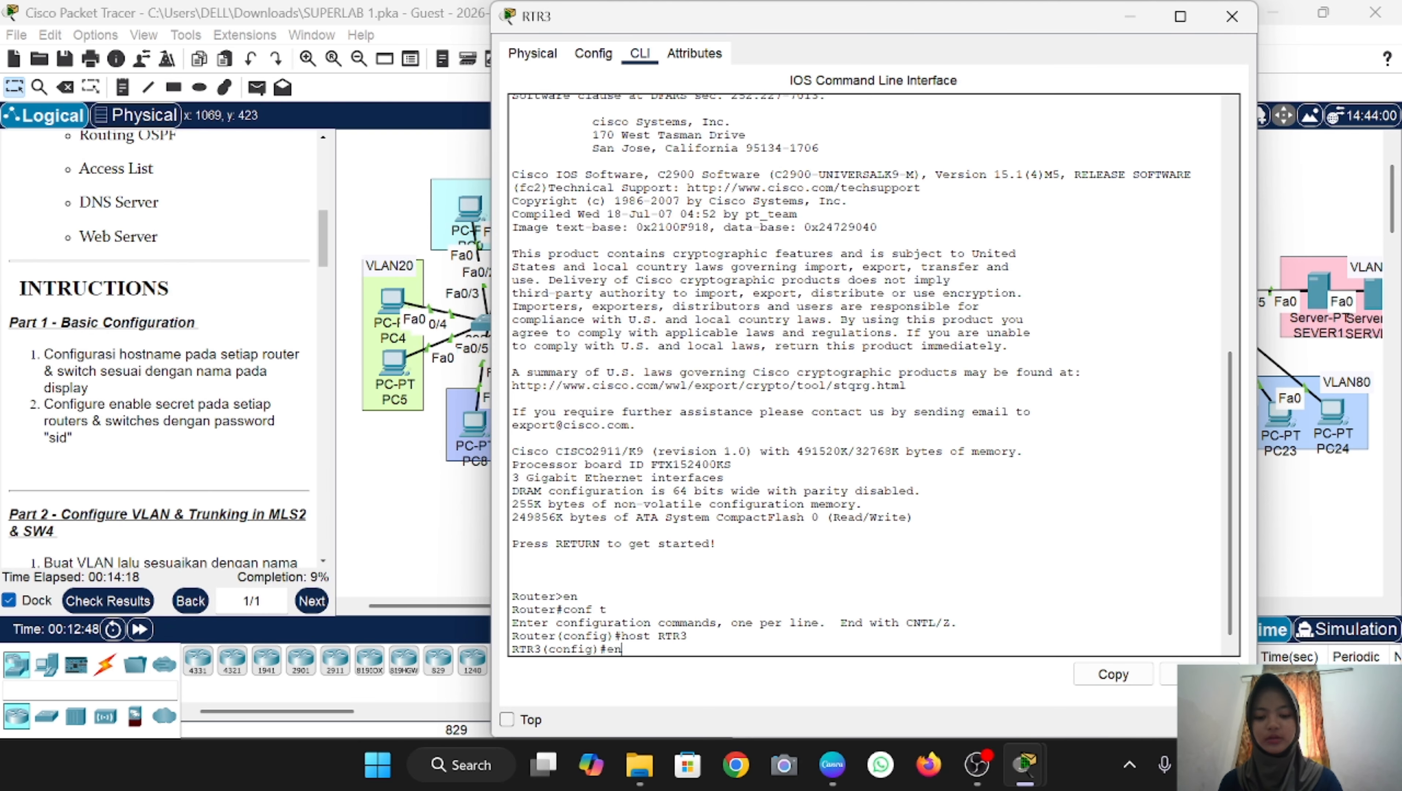
type("a sec sid")
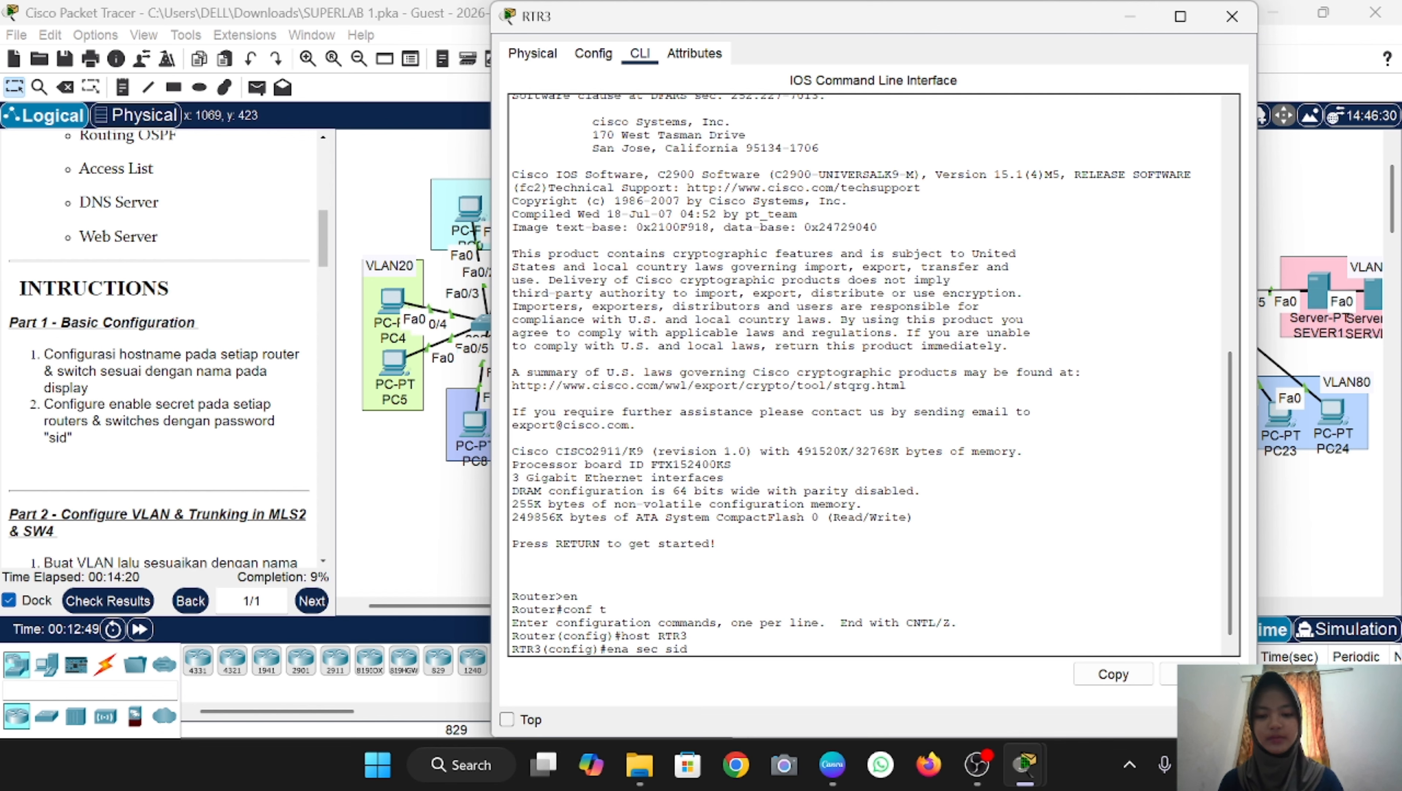
key("Return")
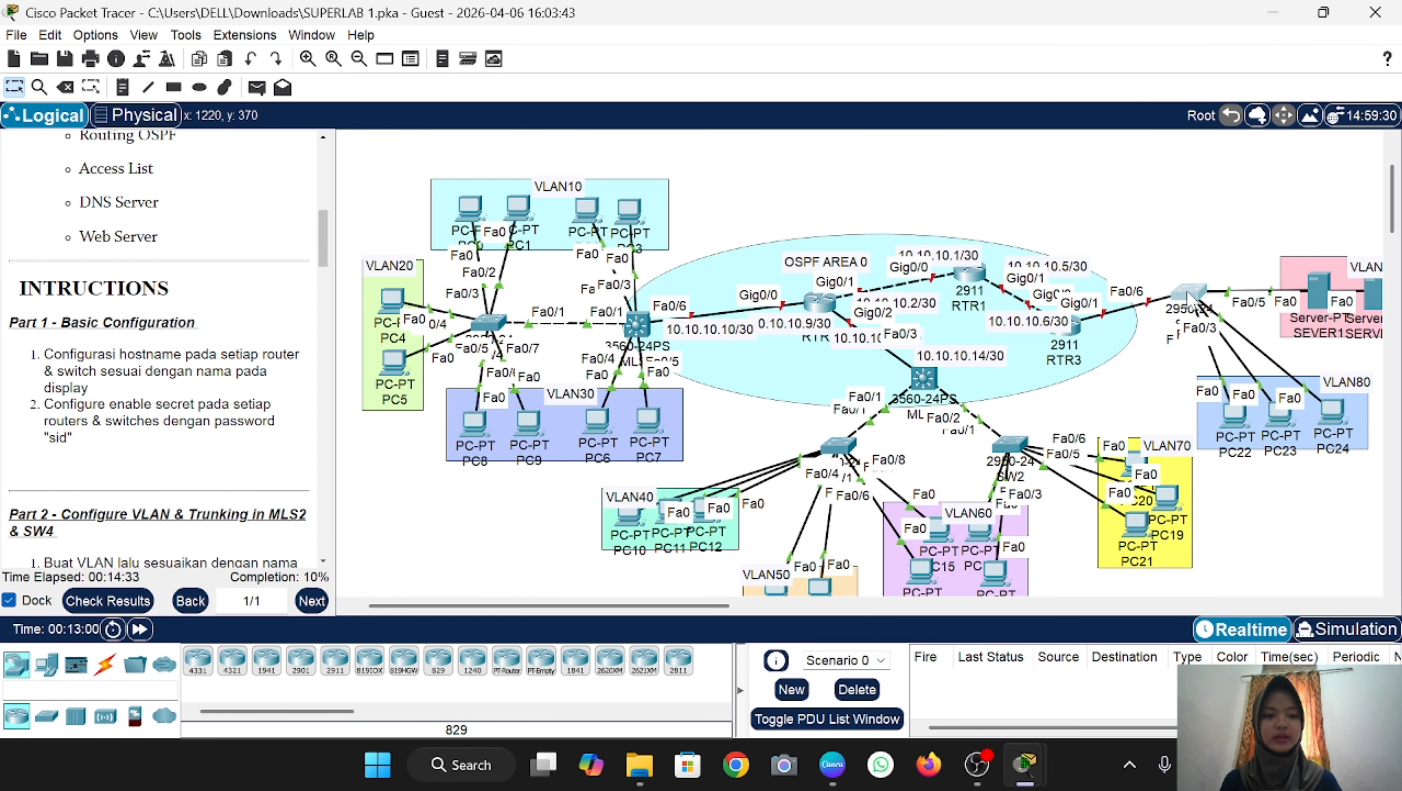
Step: Rename the next switch to SW3 and configure its enable secret password
left_click(1187, 296)
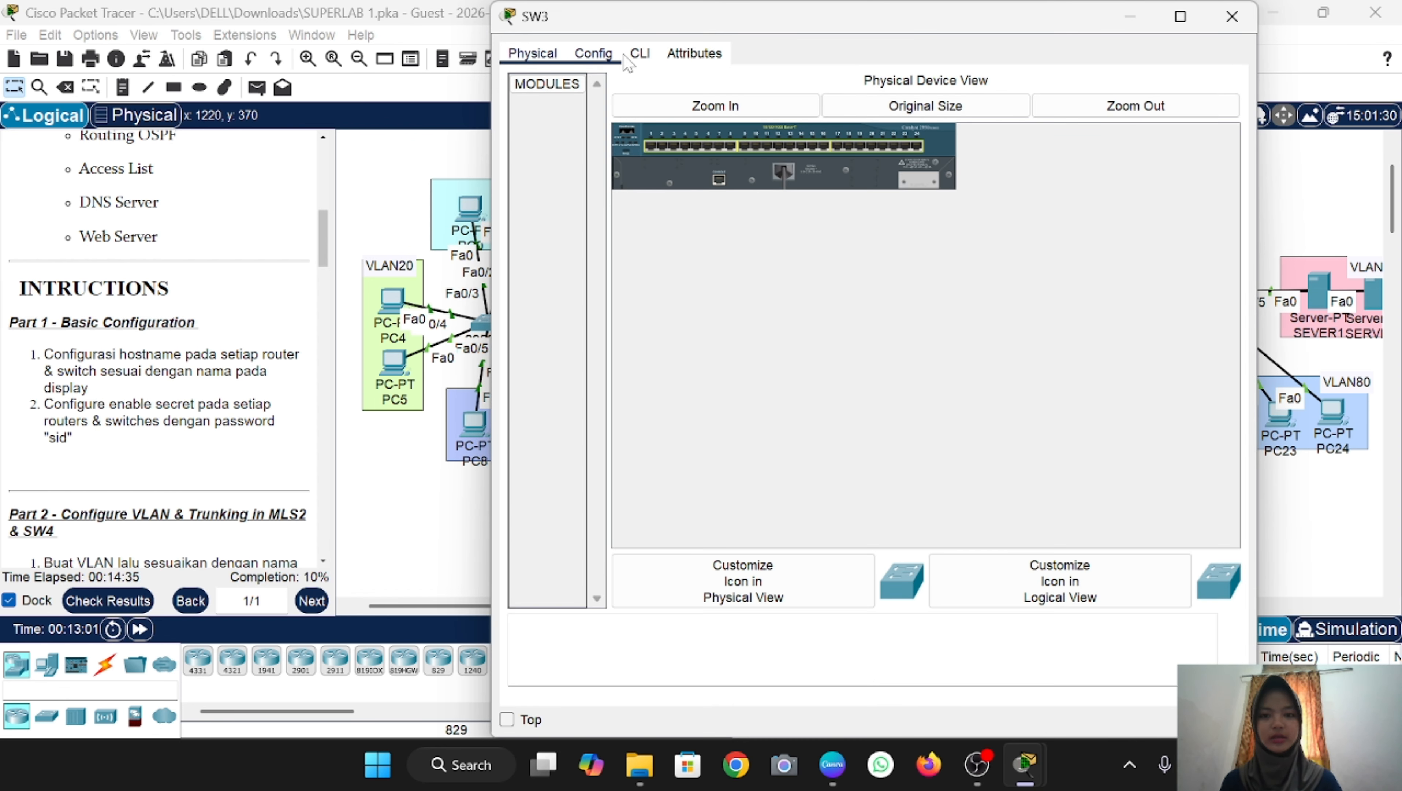
left_click(640, 53)
key("Return")
type("en")
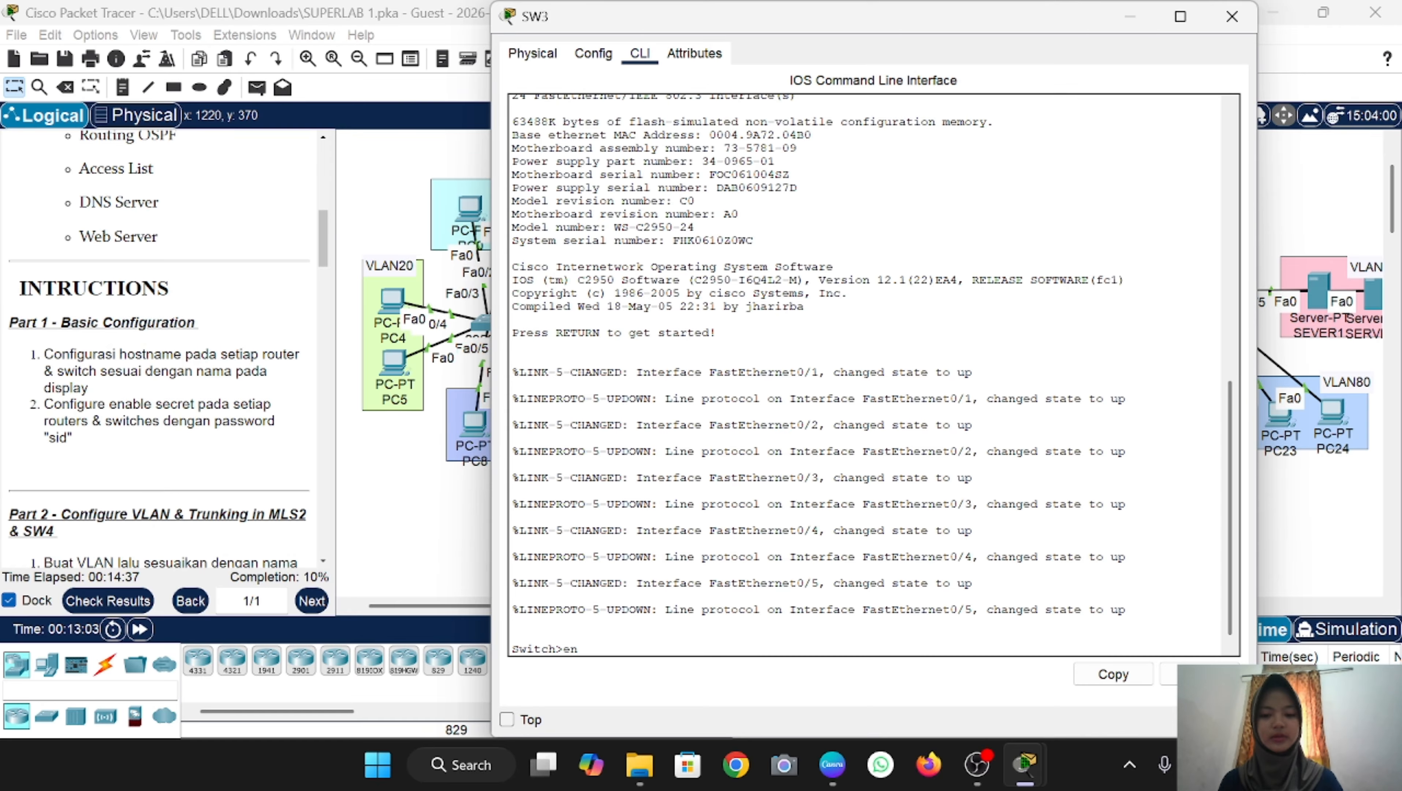
key("Return")
type("conf t")
key("Return")
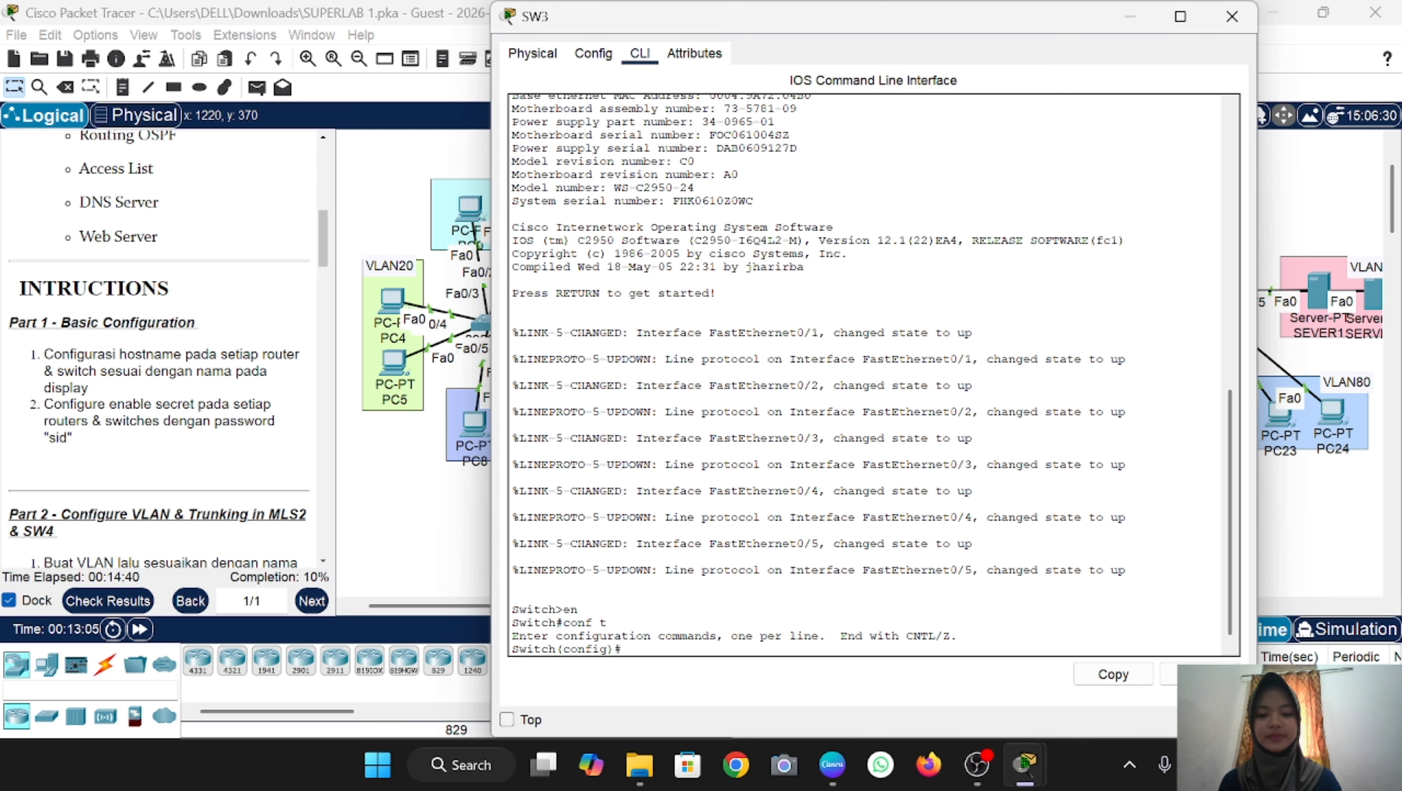
type("host")
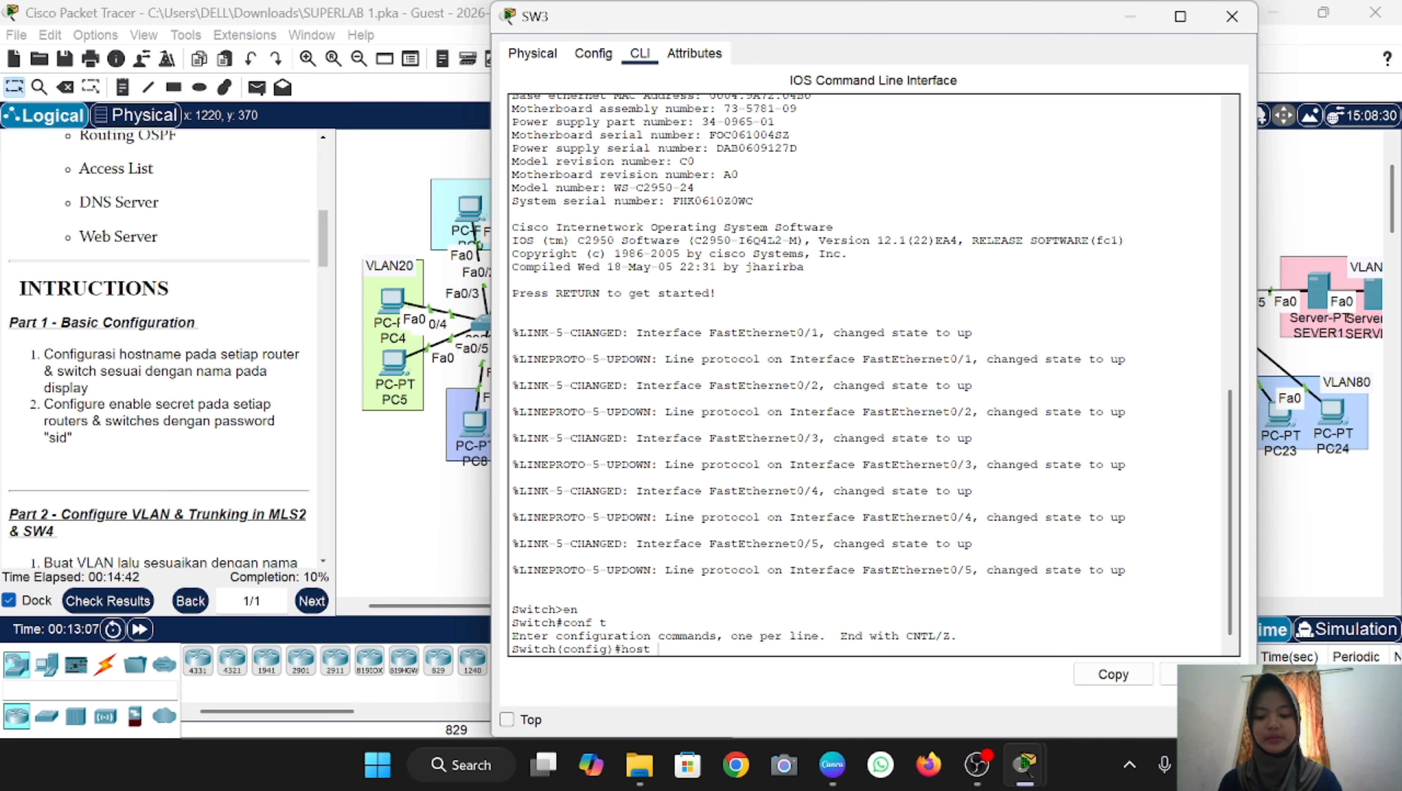
type(" SW3")
key("Return")
type("e")
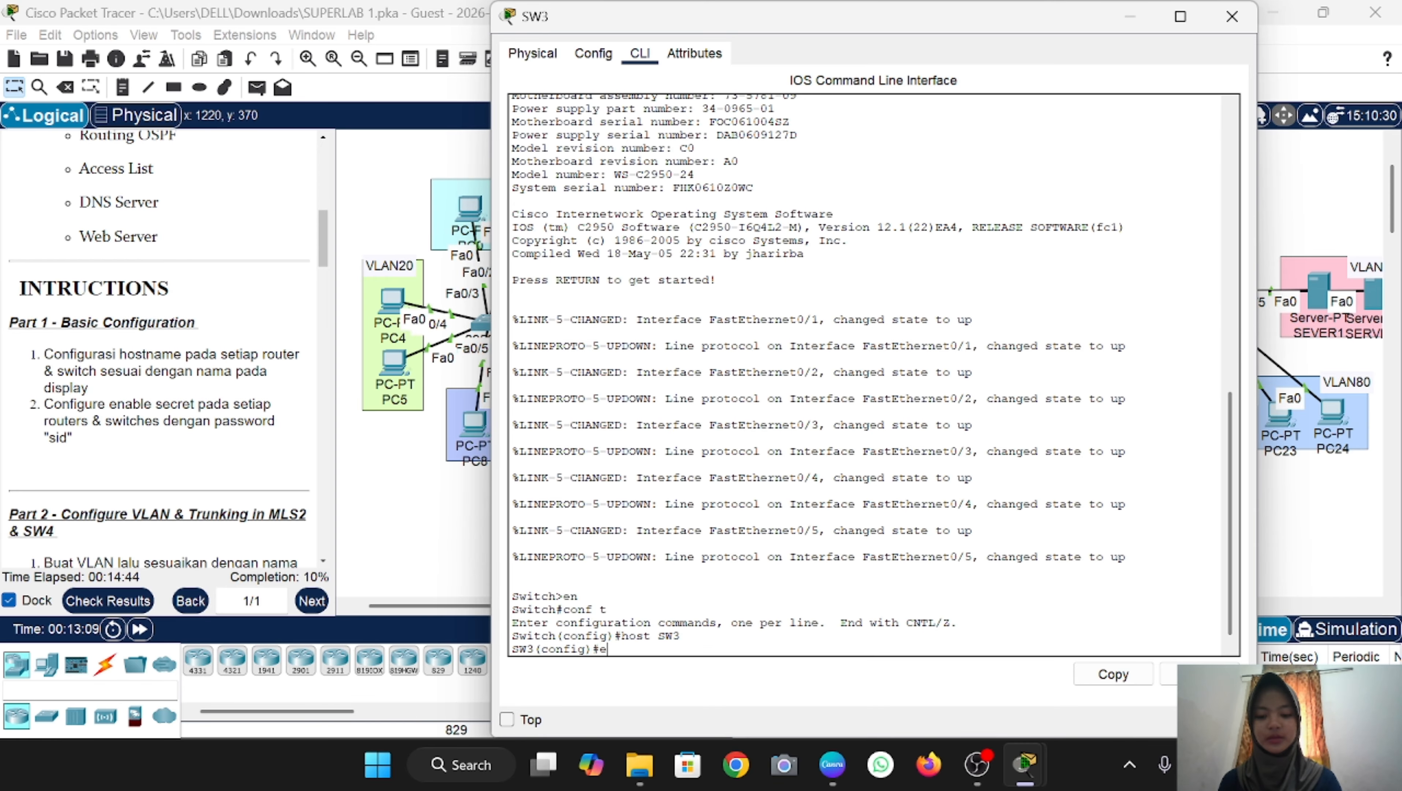
type("na sec sid")
key("Return")
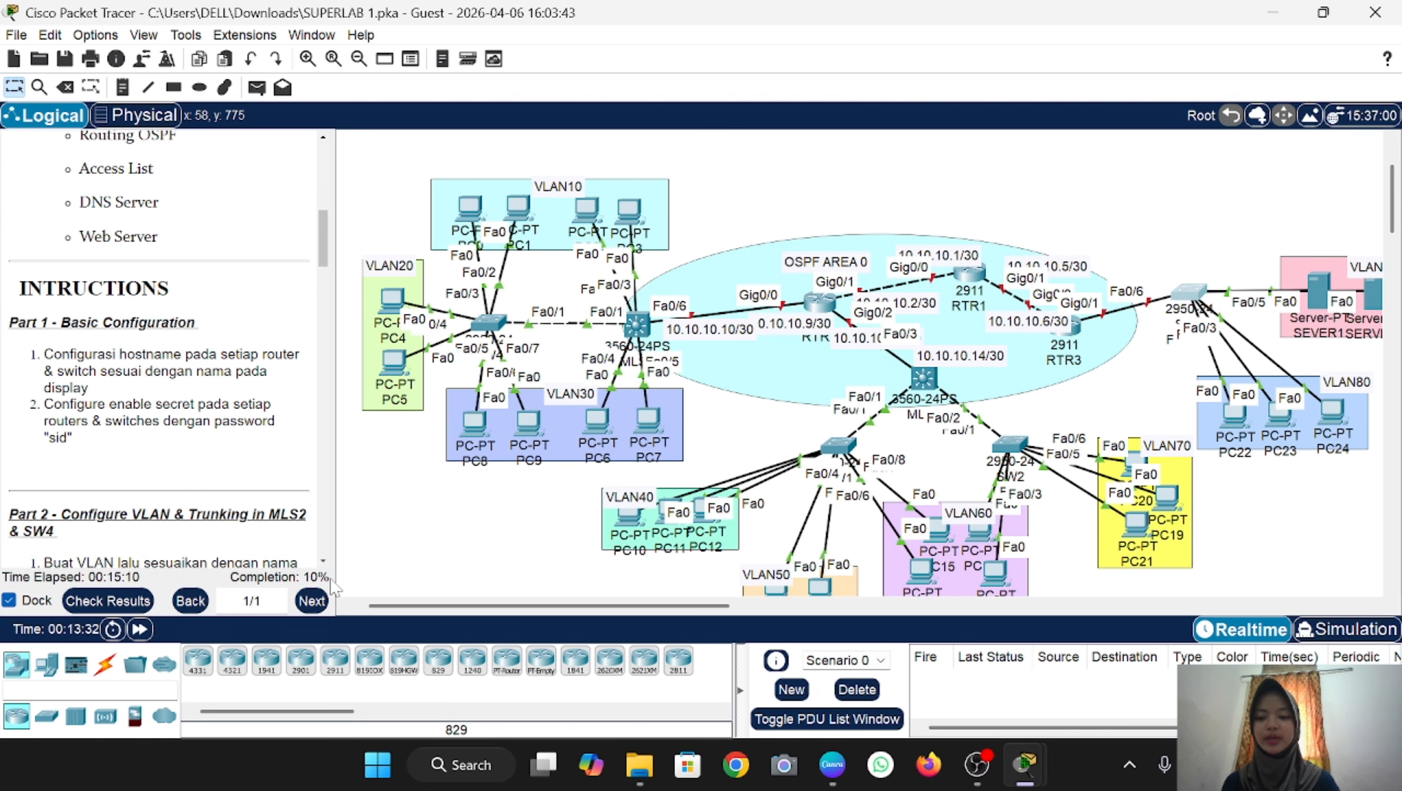
scroll(121, 272, "down", 5)
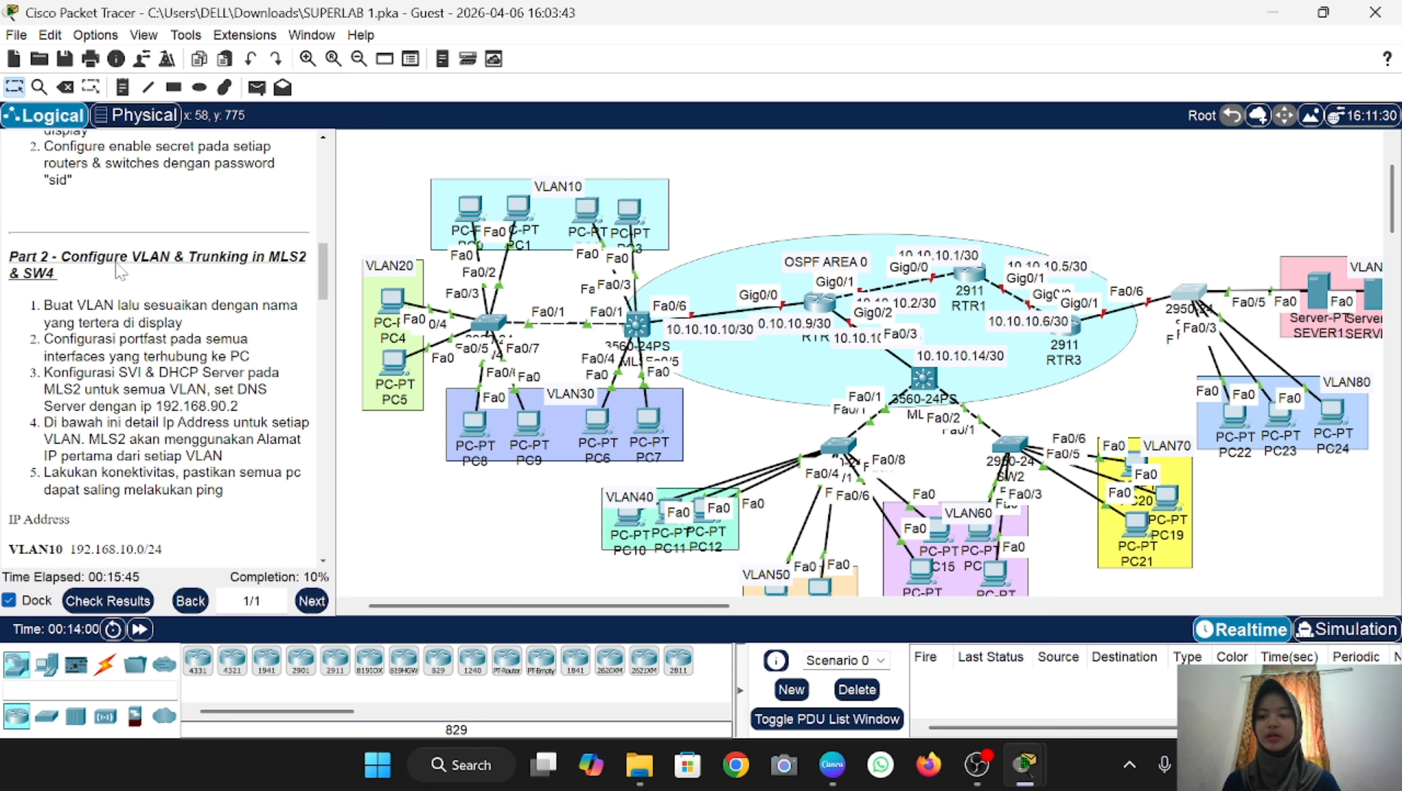
scroll(216, 255, "down", 3)
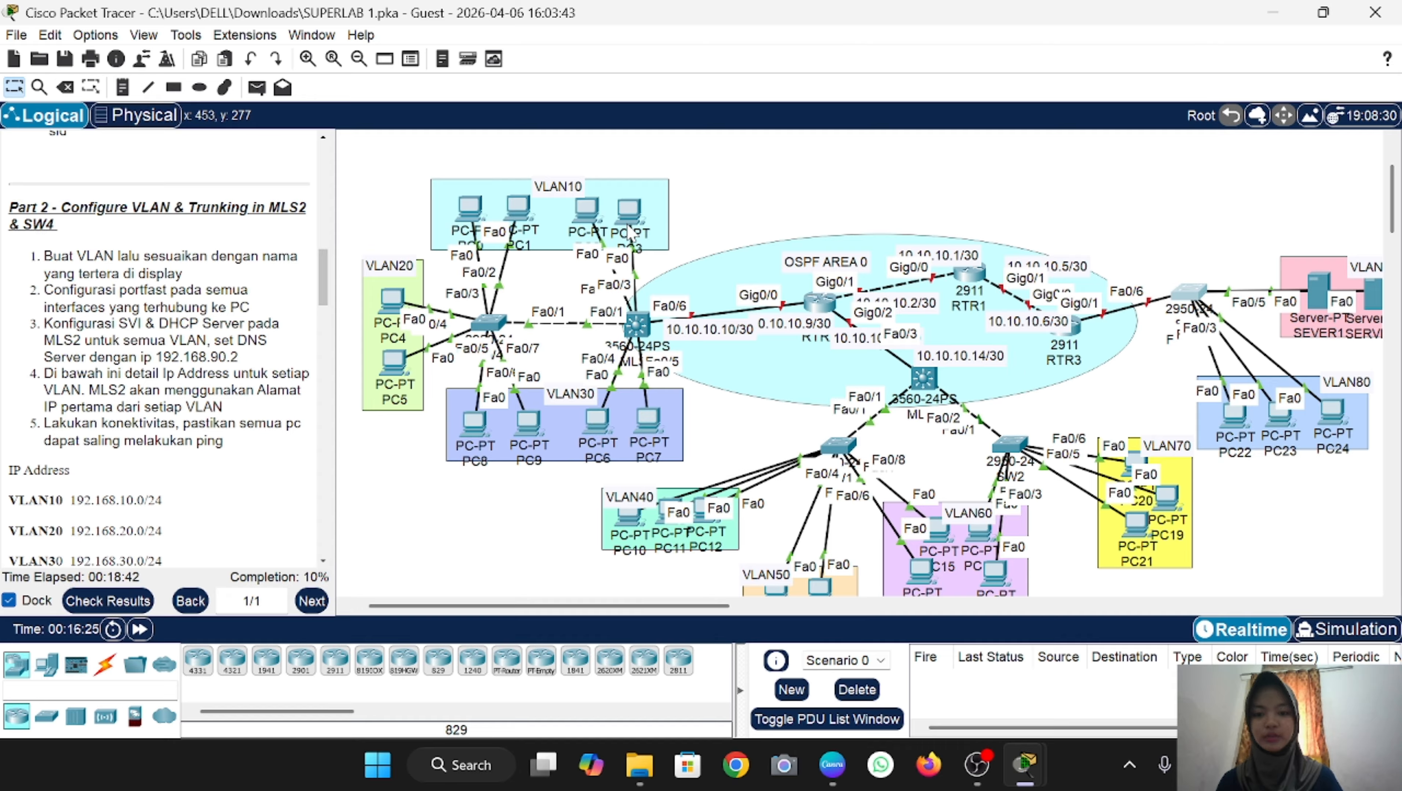
scroll(161, 343, "down", 1)
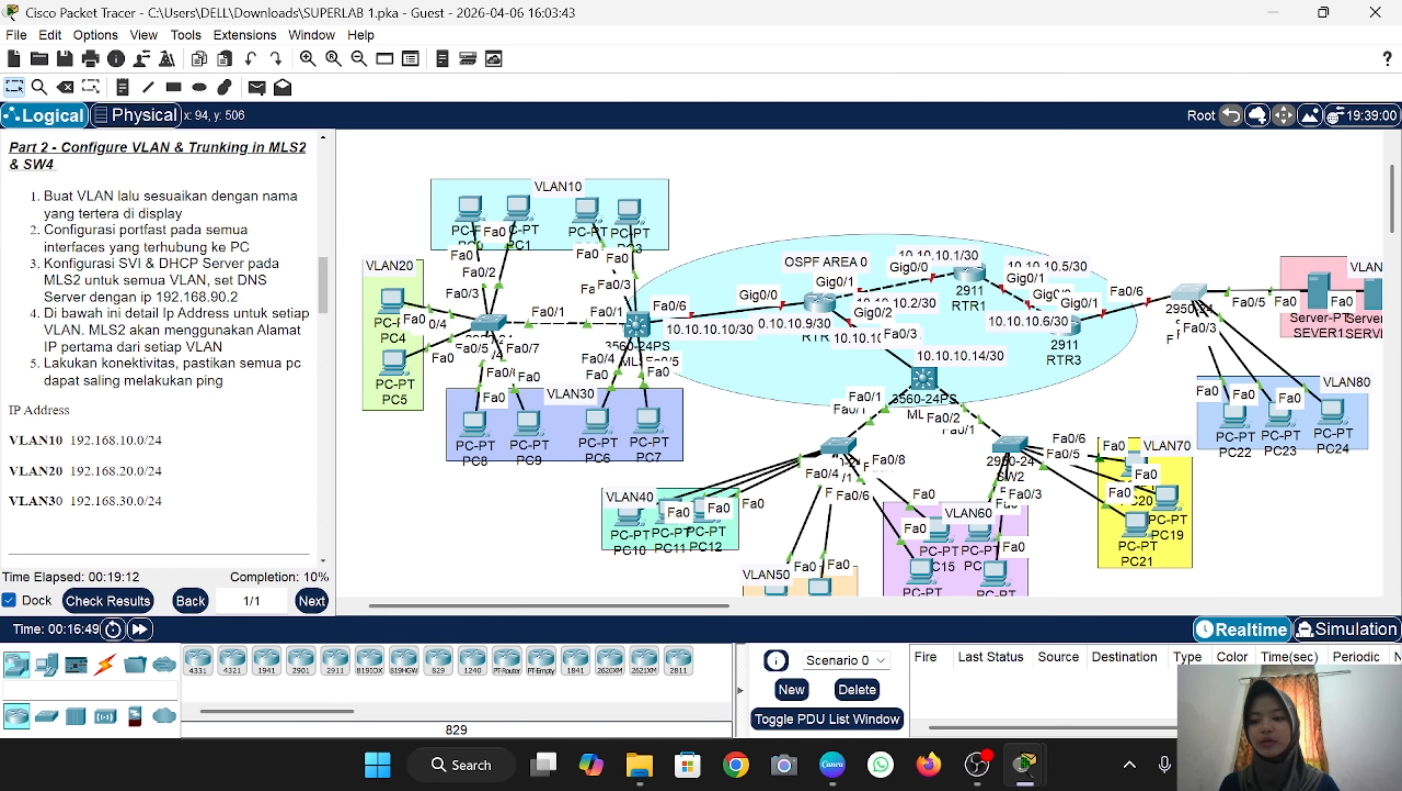
scroll(167, 360, "down", 1)
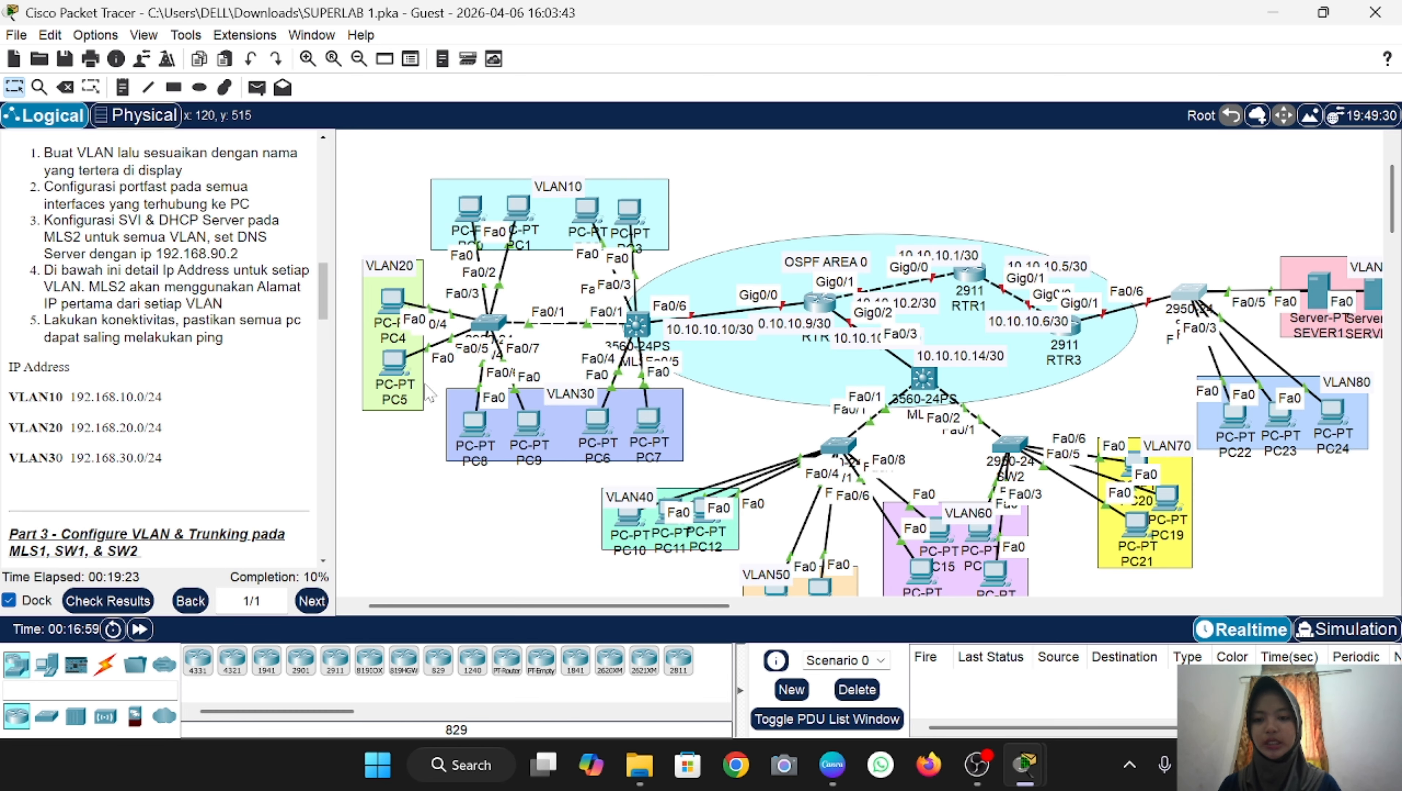
Step: On SW4's console, create VLAN 10 named VLAN10
left_click(490, 323)
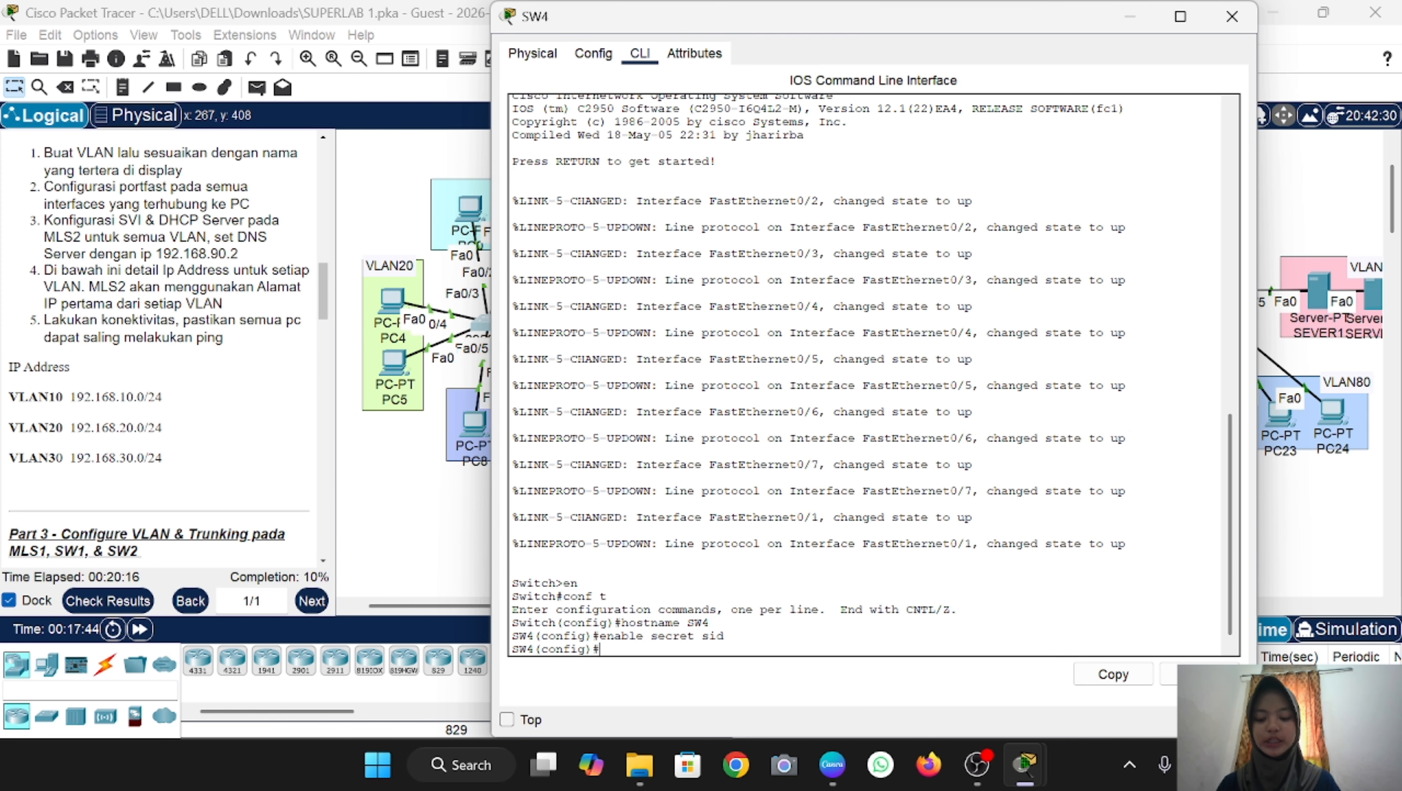
type("vlan")
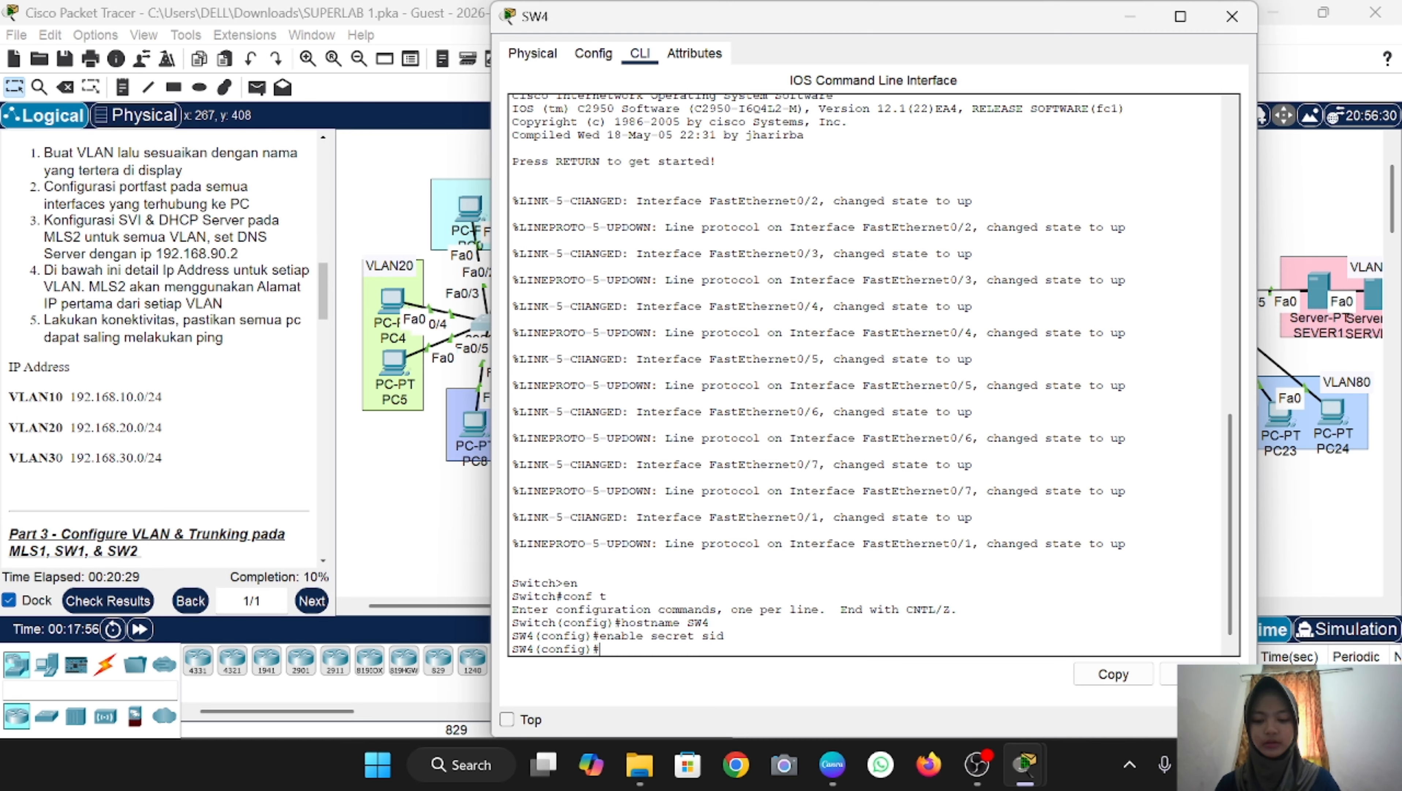
type(" 10")
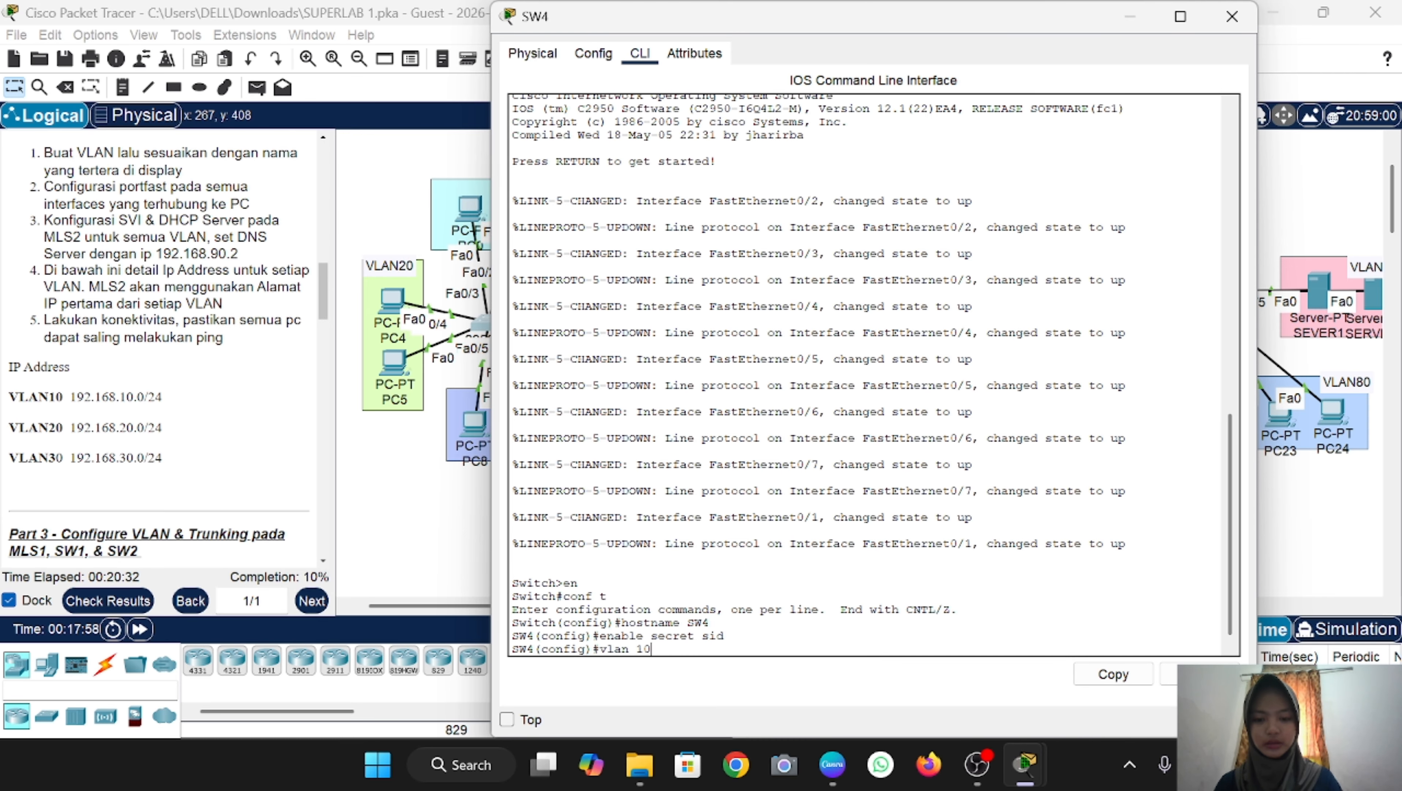
key("Return")
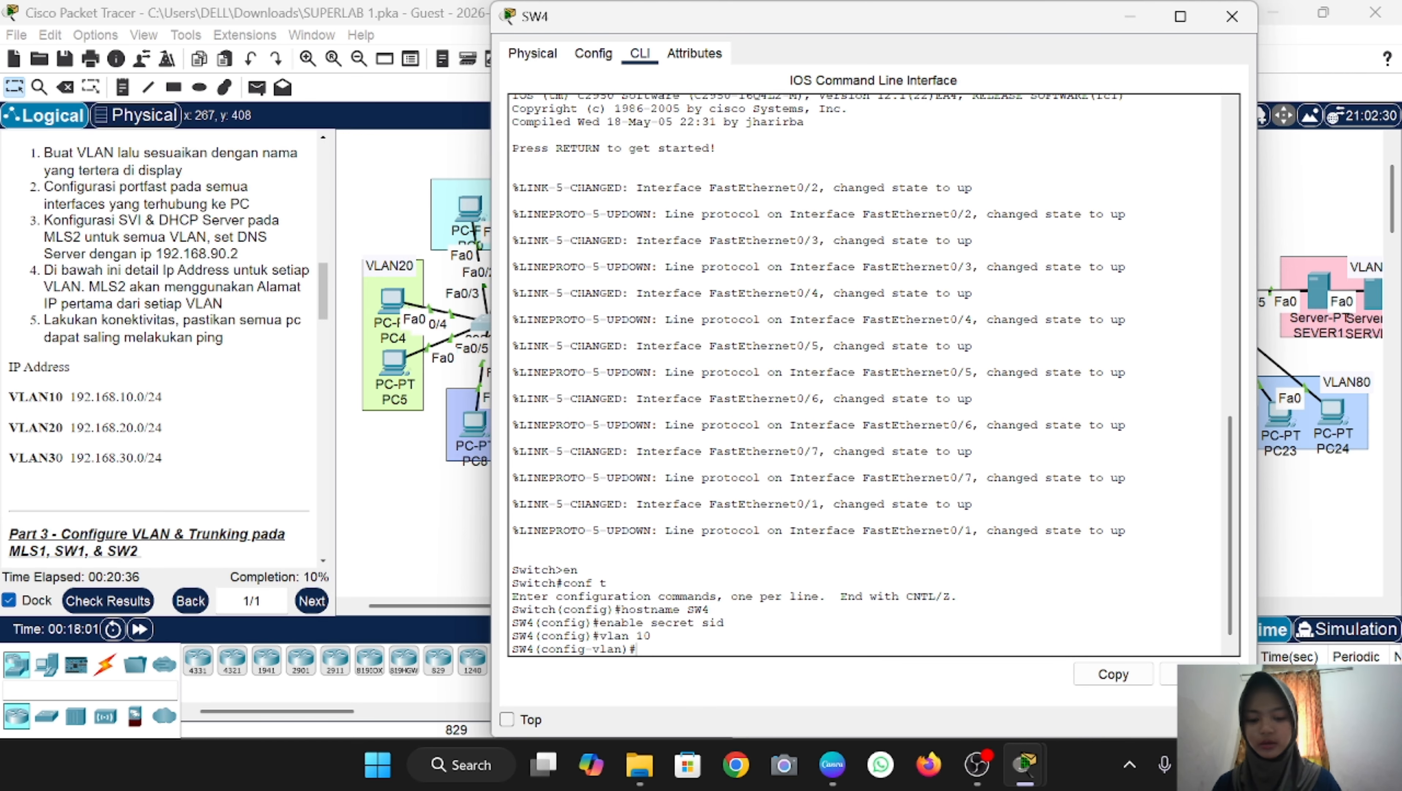
type("name V")
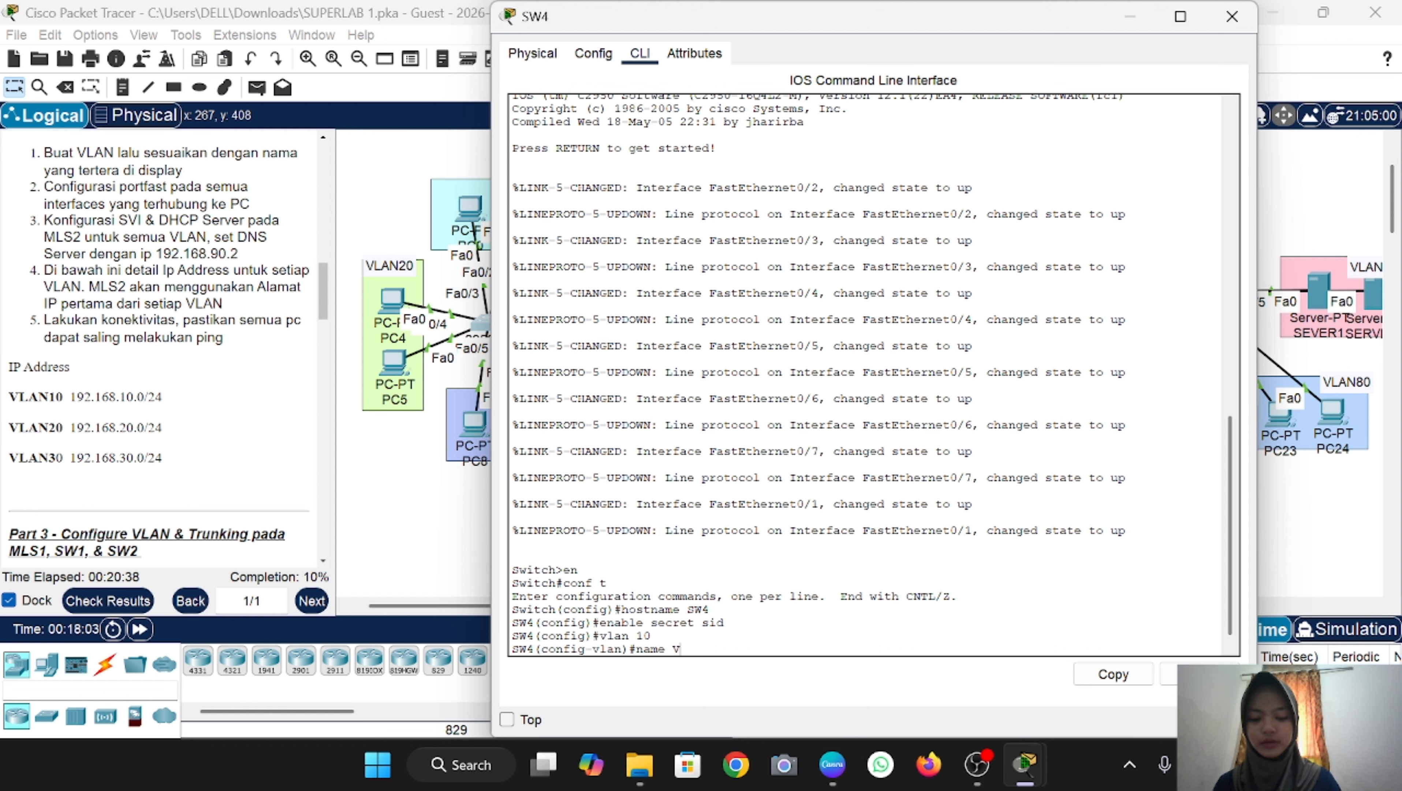
type("LAN10")
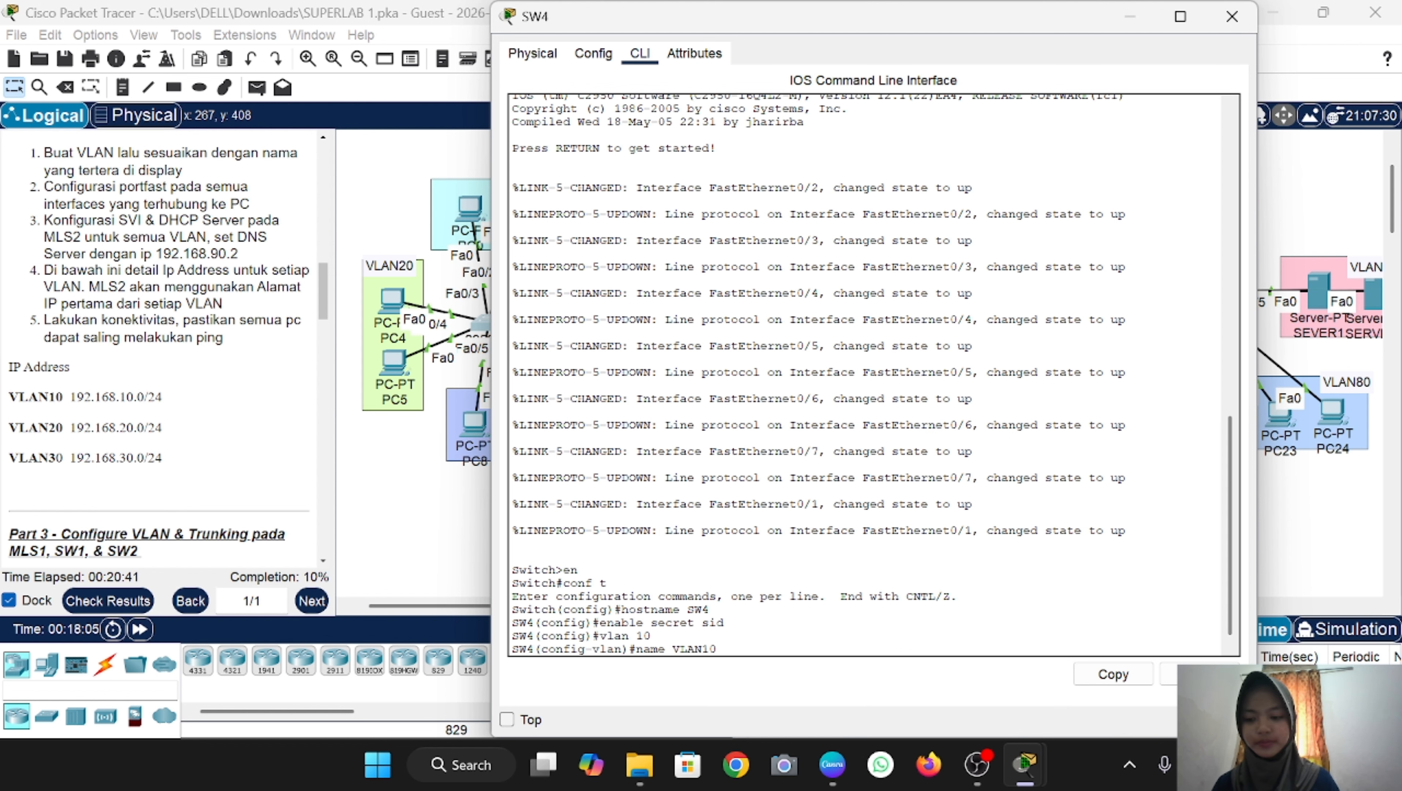
key("Return")
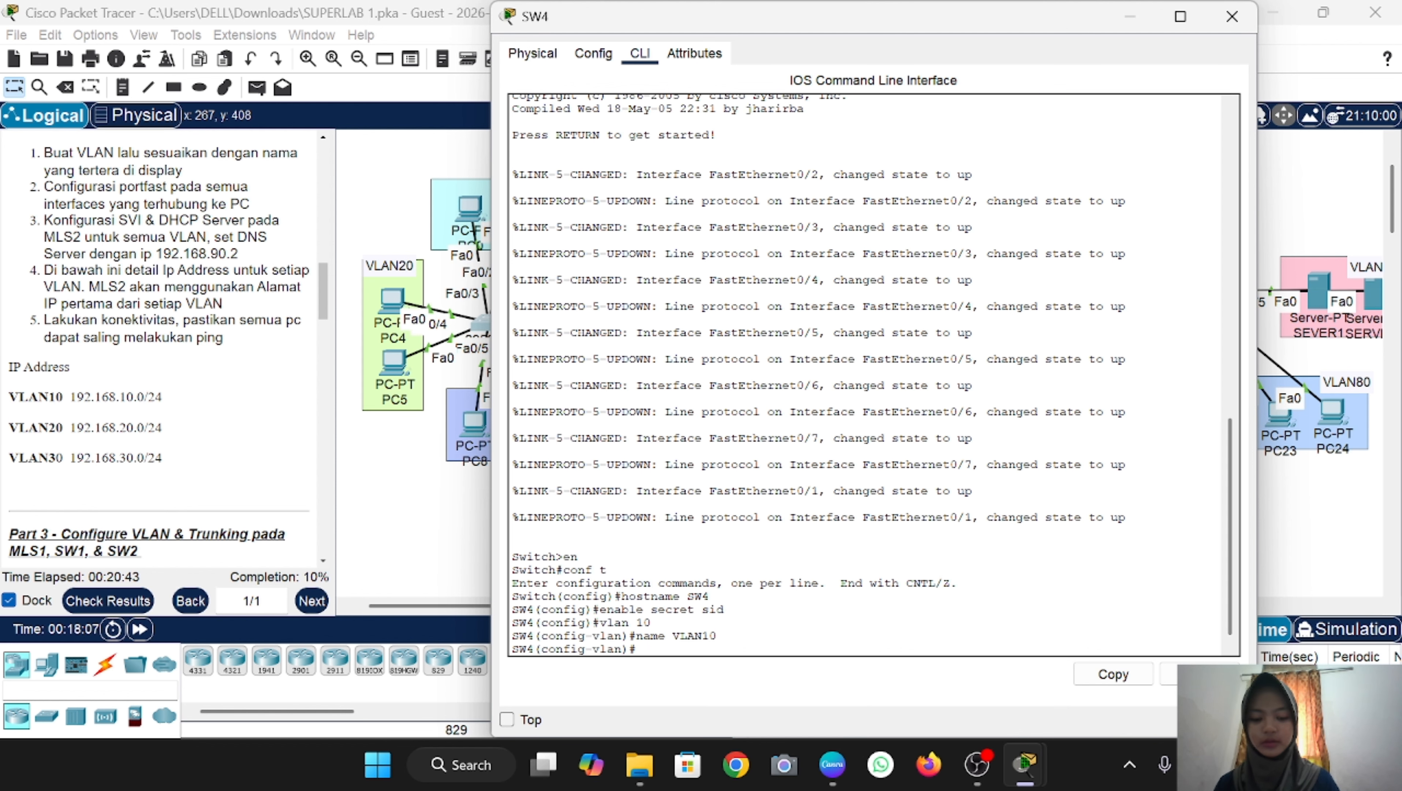
Step: Create VLAN 20 named VLAN20 and VLAN 30 named VLAN30 by editing recalled commands
key("Up")
key("Up")
key("BackSpace")
key("BackSpace")
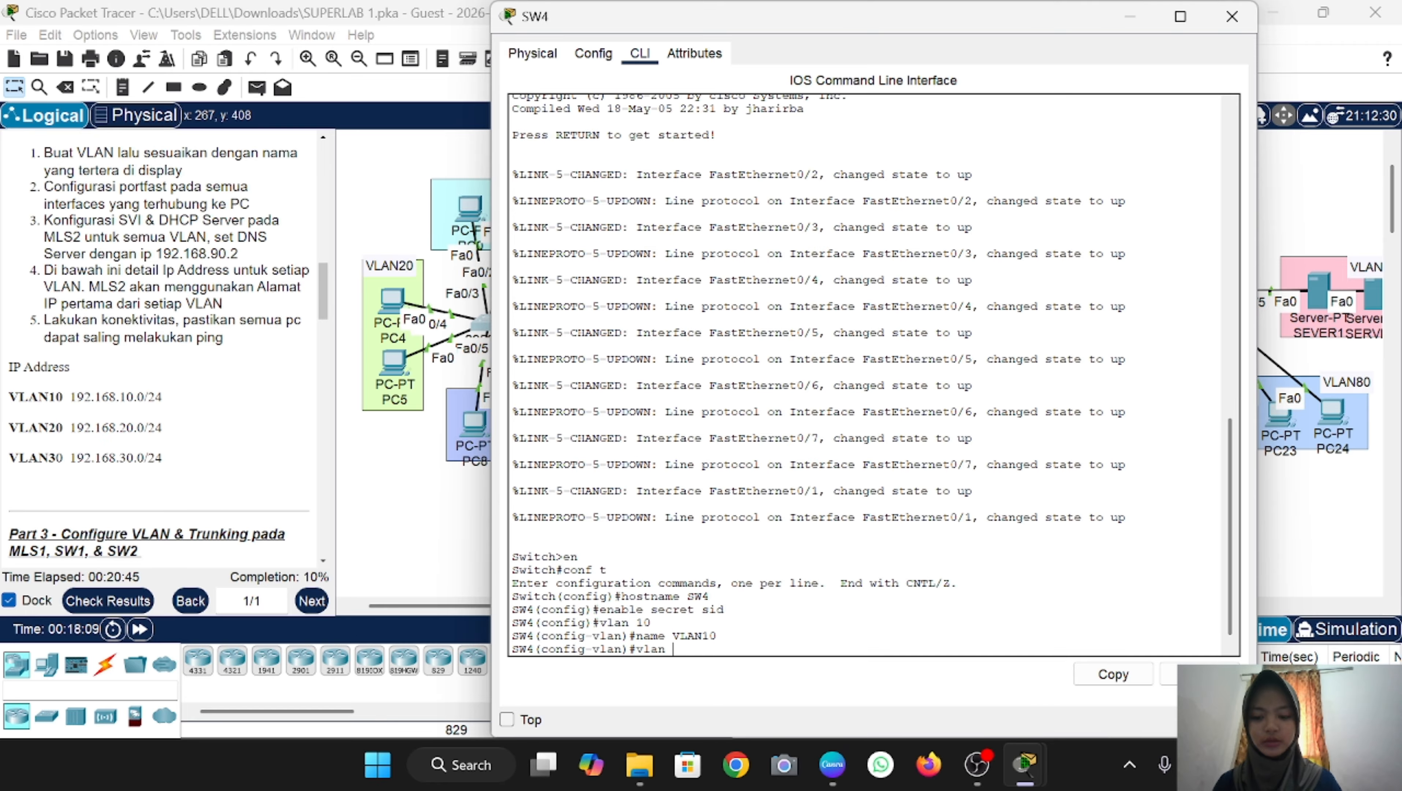
type("20")
key("Return")
key("Up")
key("Up")
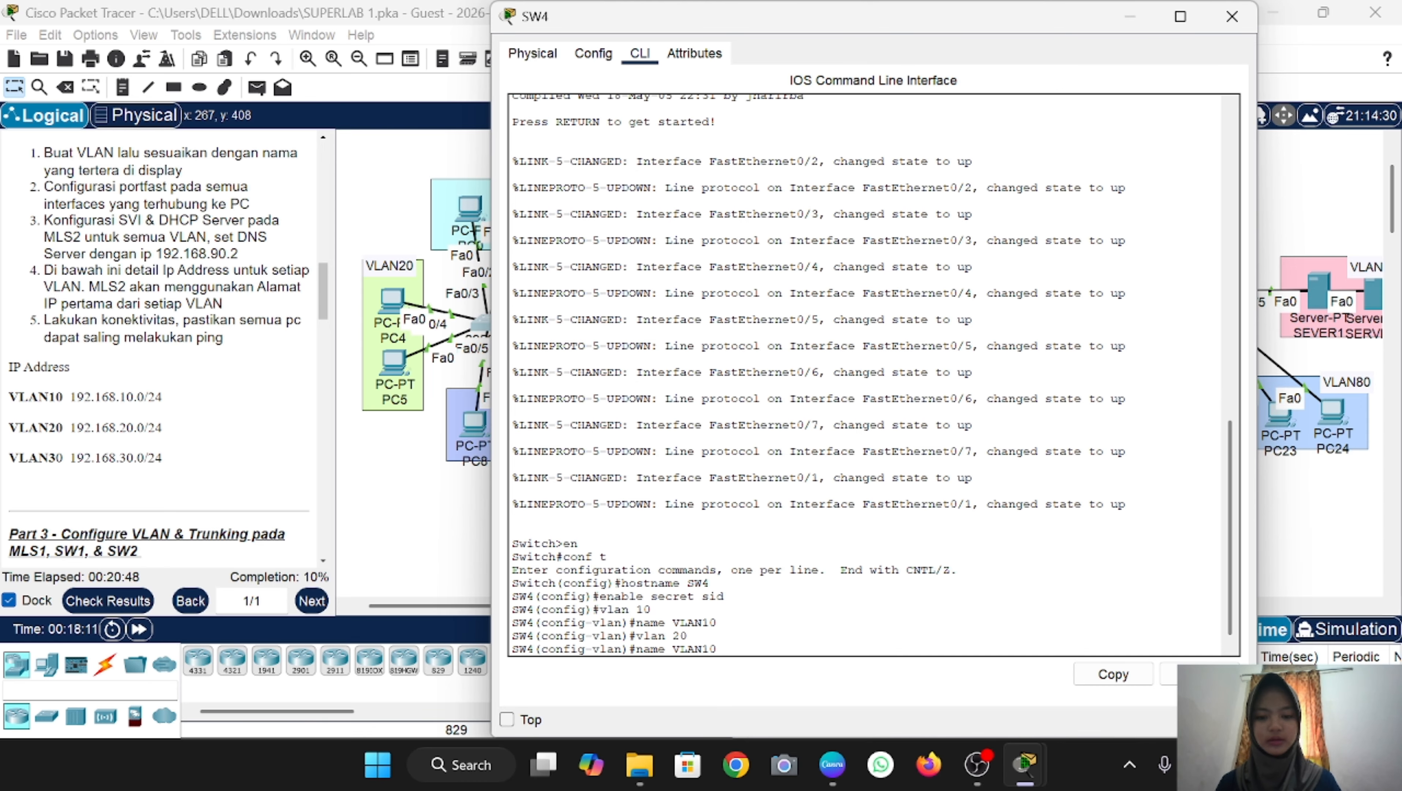
key("BackSpace")
key("BackSpace")
type("20")
key("Return")
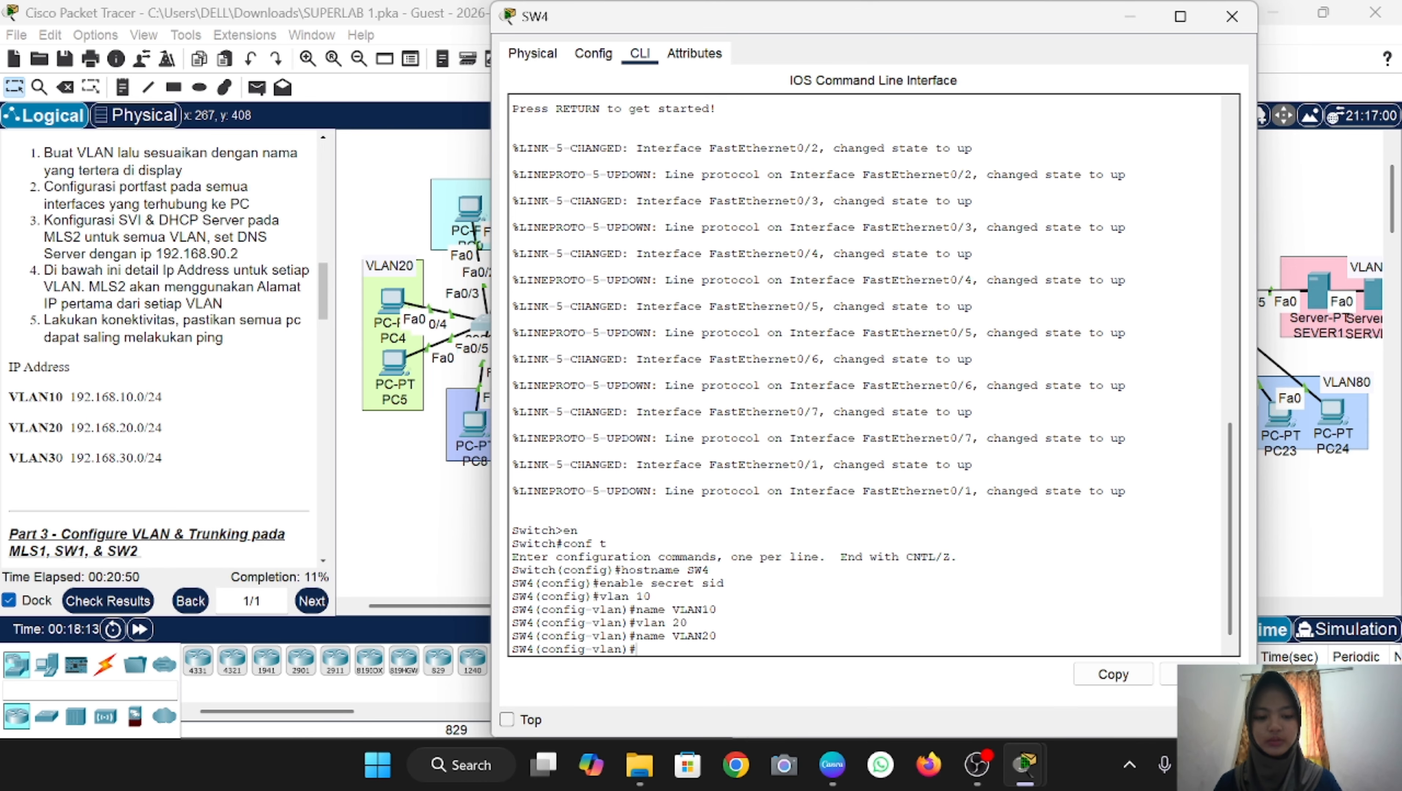
key("Up")
key("Up")
key("BackSpace")
key("BackSpace")
type("30")
key("Return")
key("Up")
key("Up")
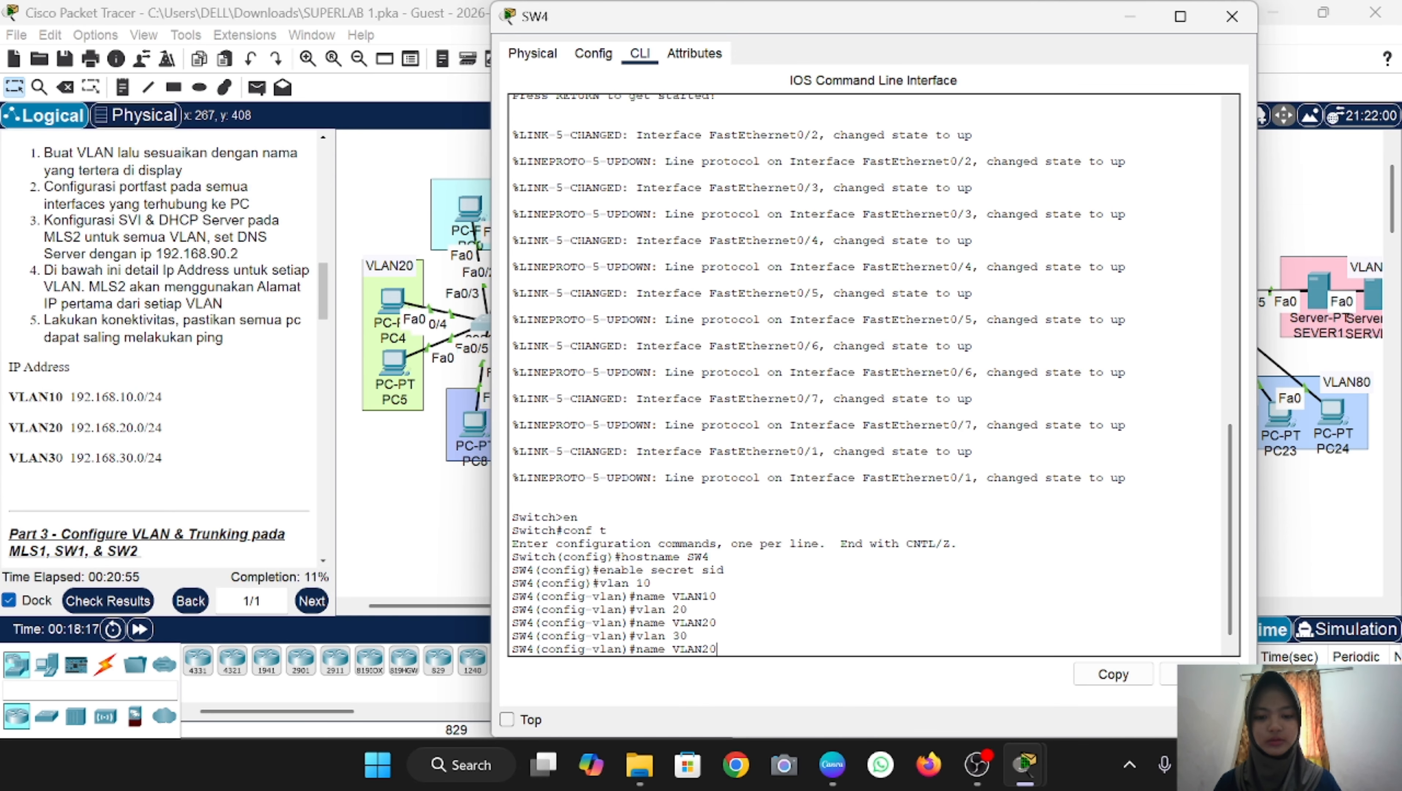
type("3")
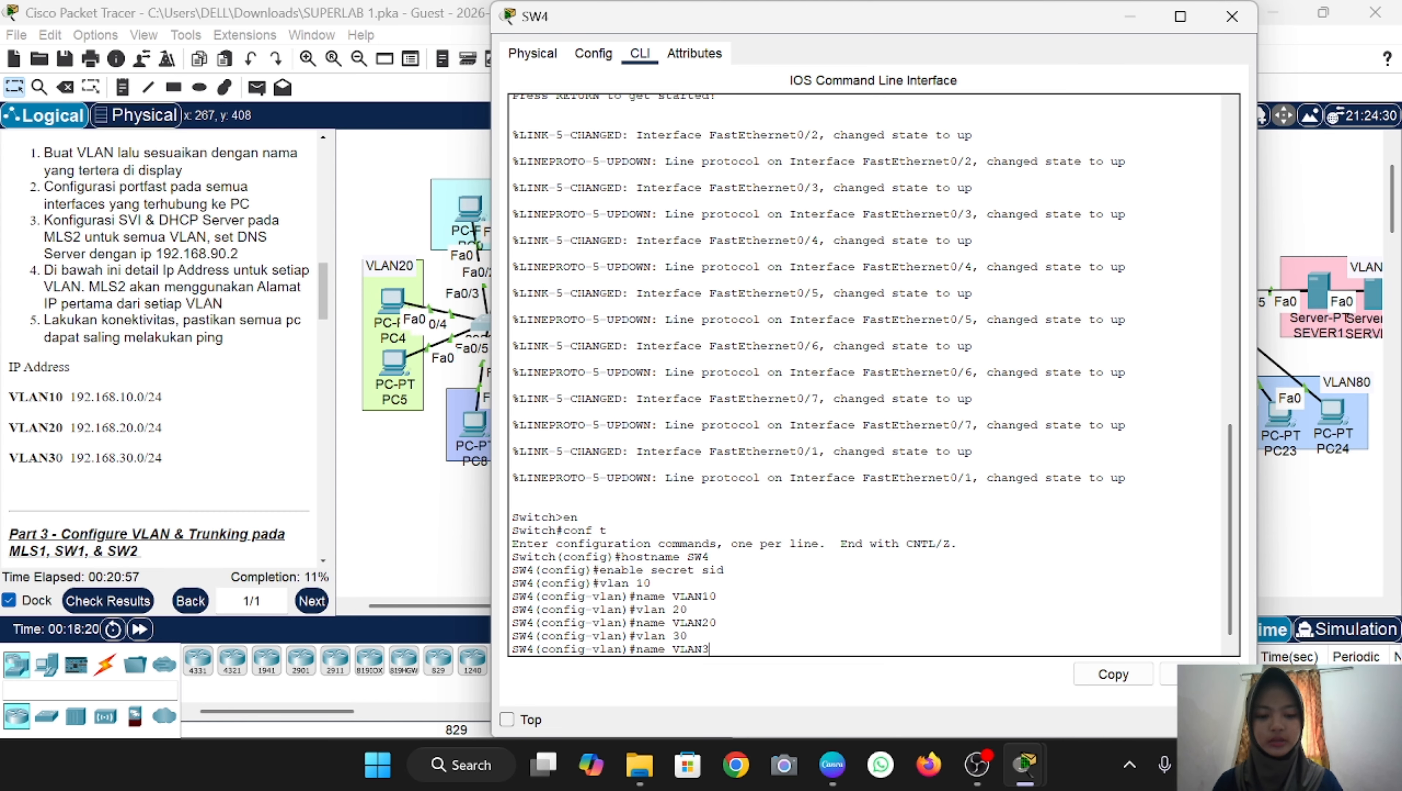
type("0")
key("Return")
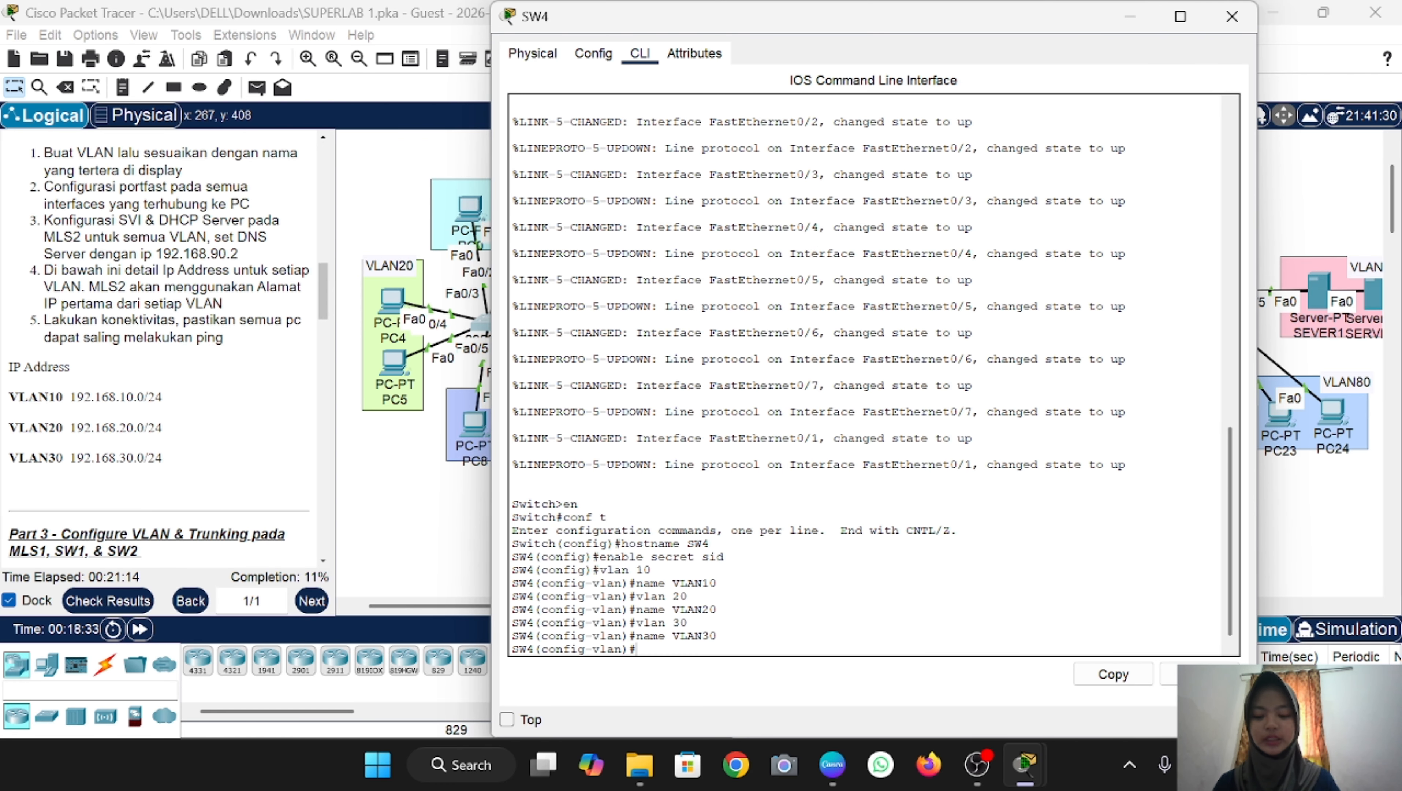
Step: Leave VLAN configuration and select interface range Fa0/2–3
type("ex")
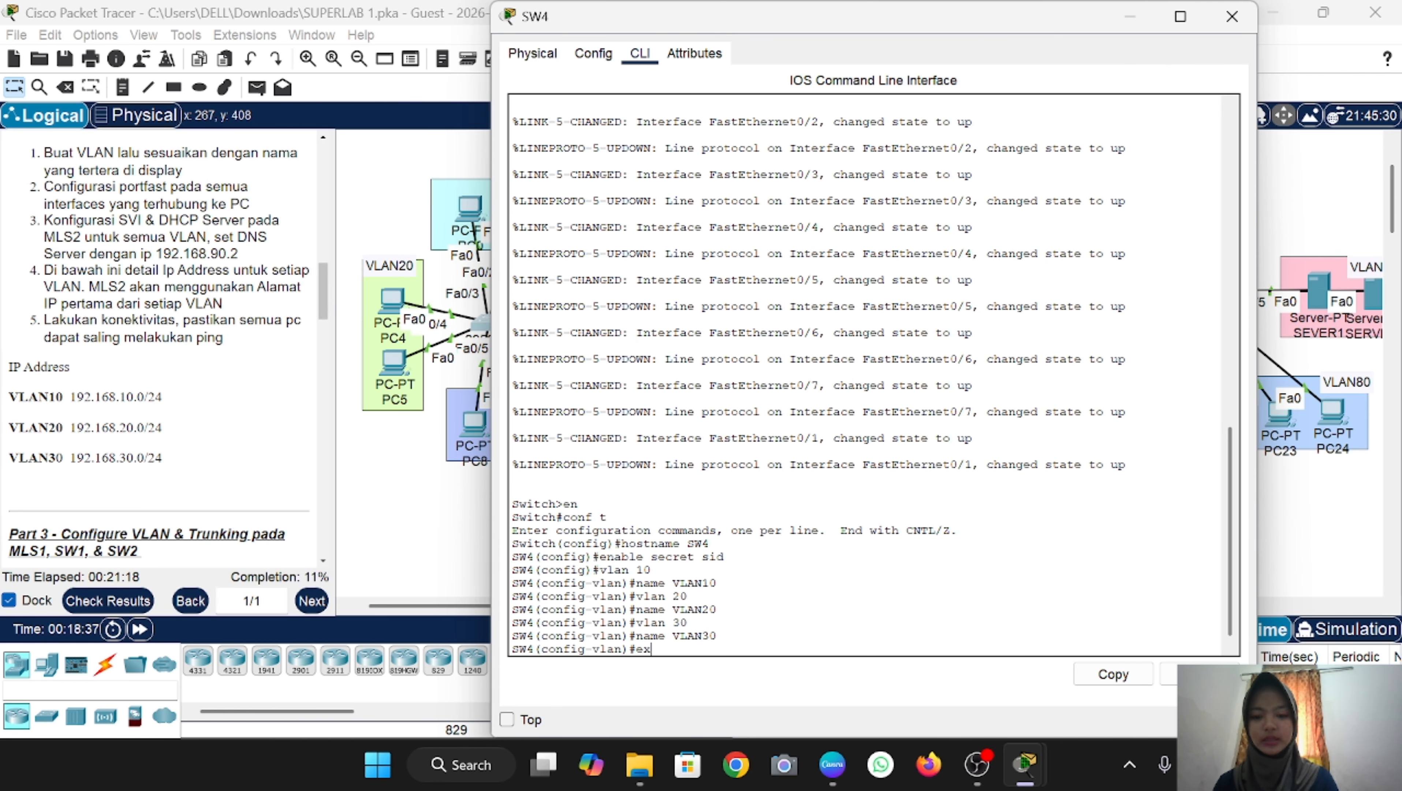
key("Return")
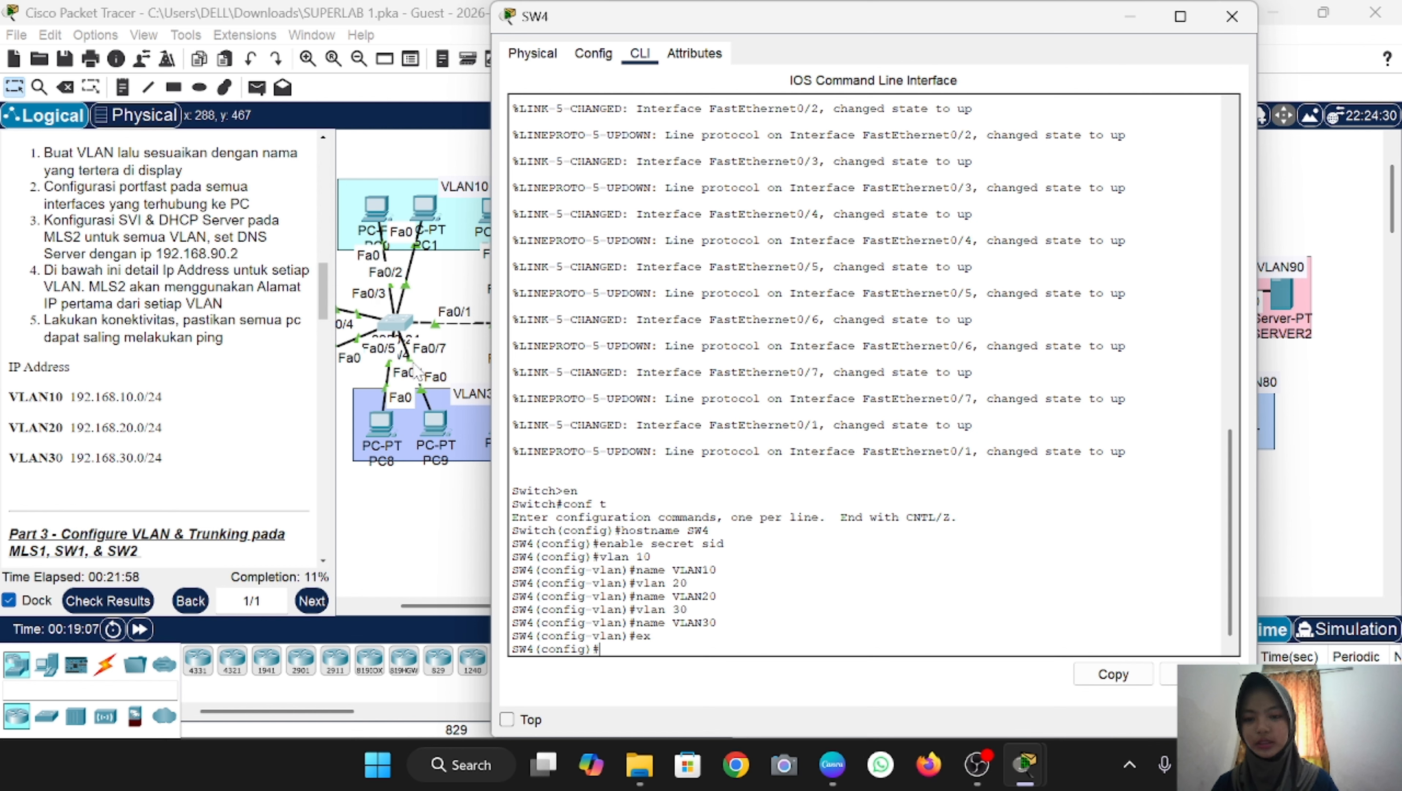
type("i")
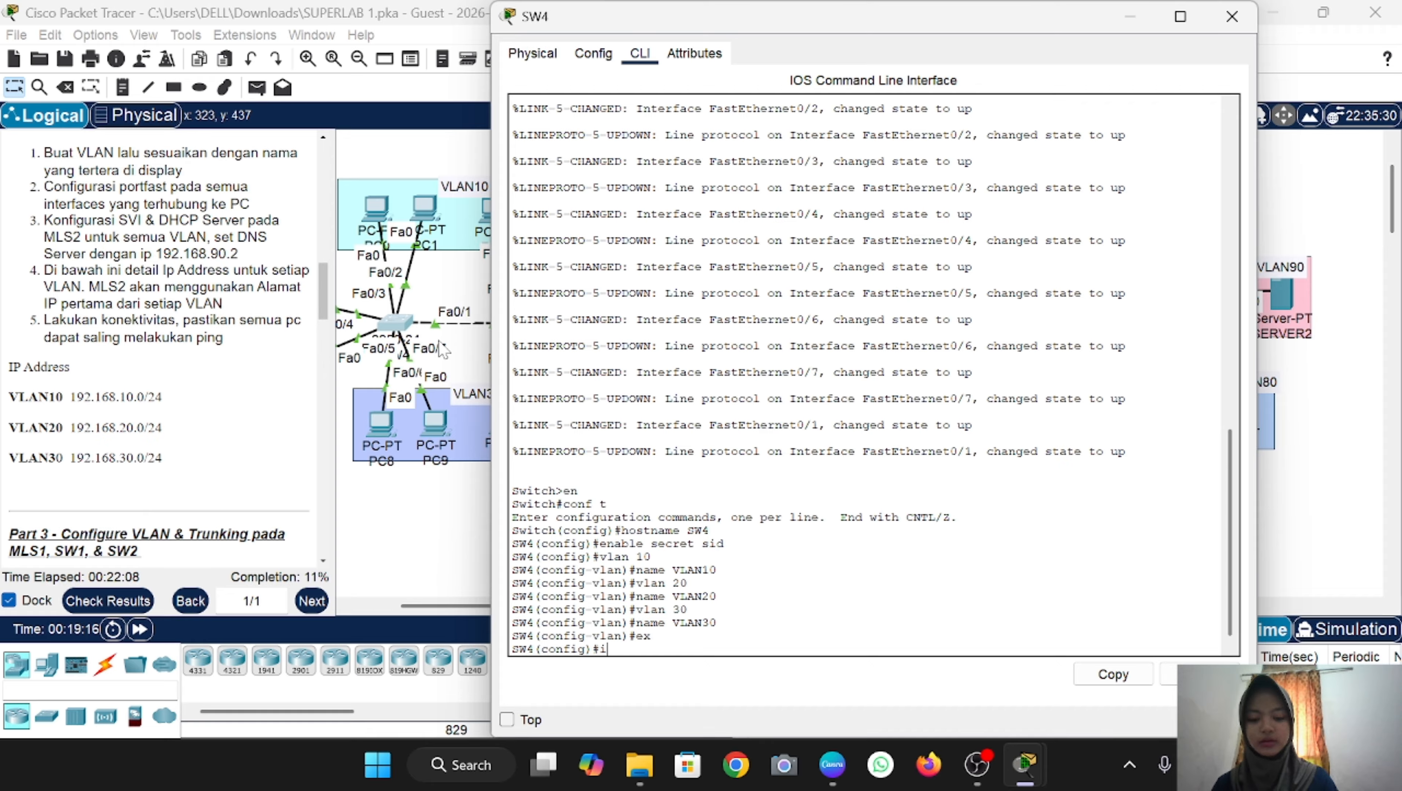
type("nt ra")
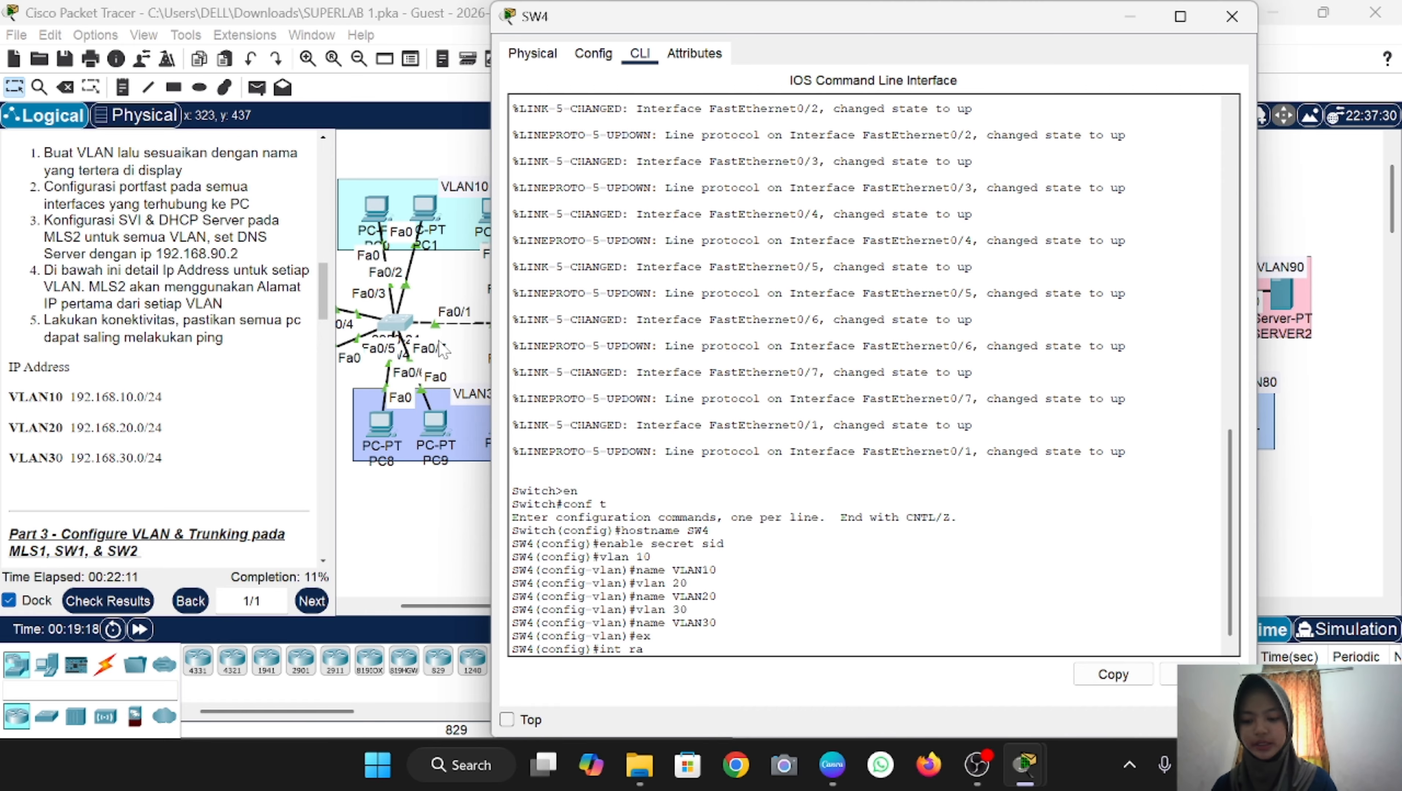
type(" fa0")
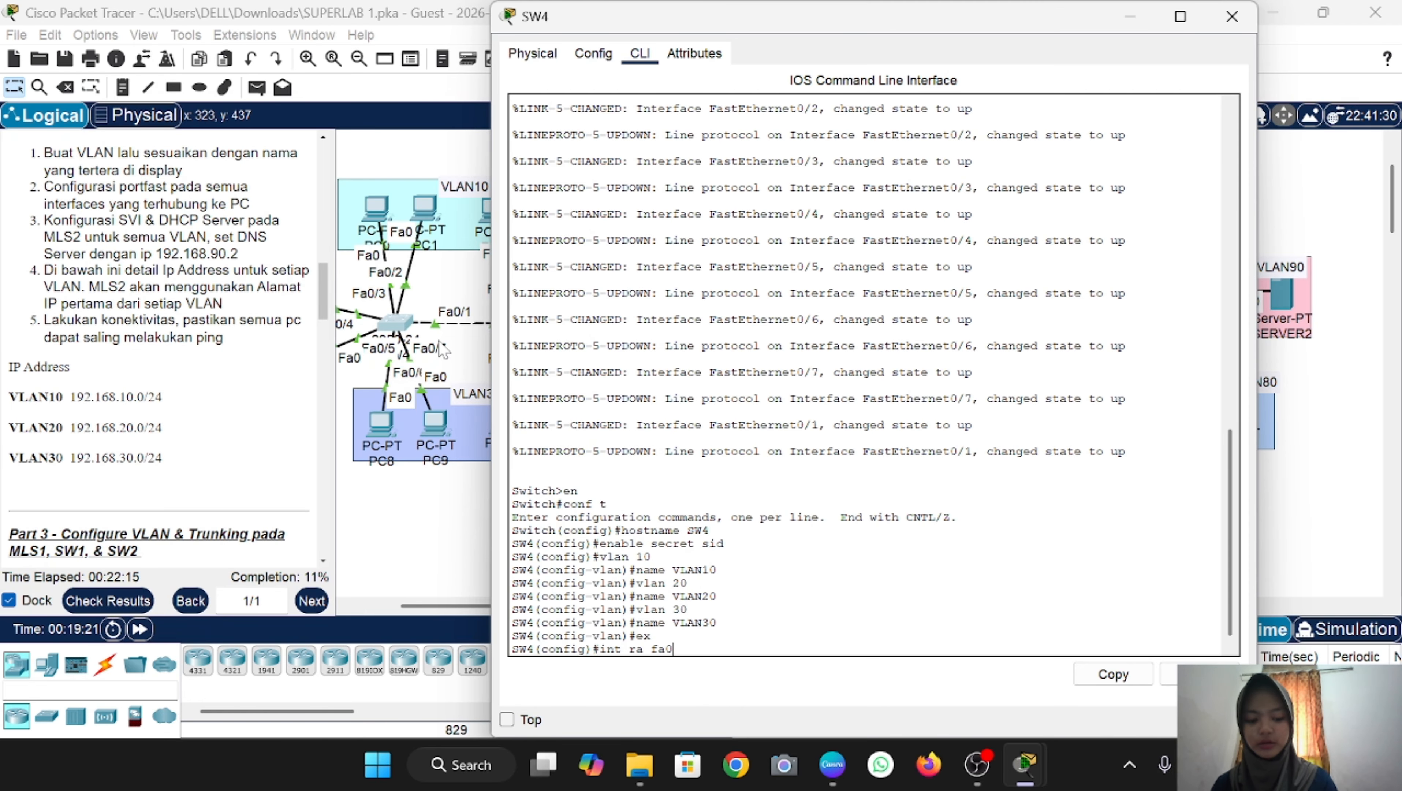
type("/2-3")
key("Return")
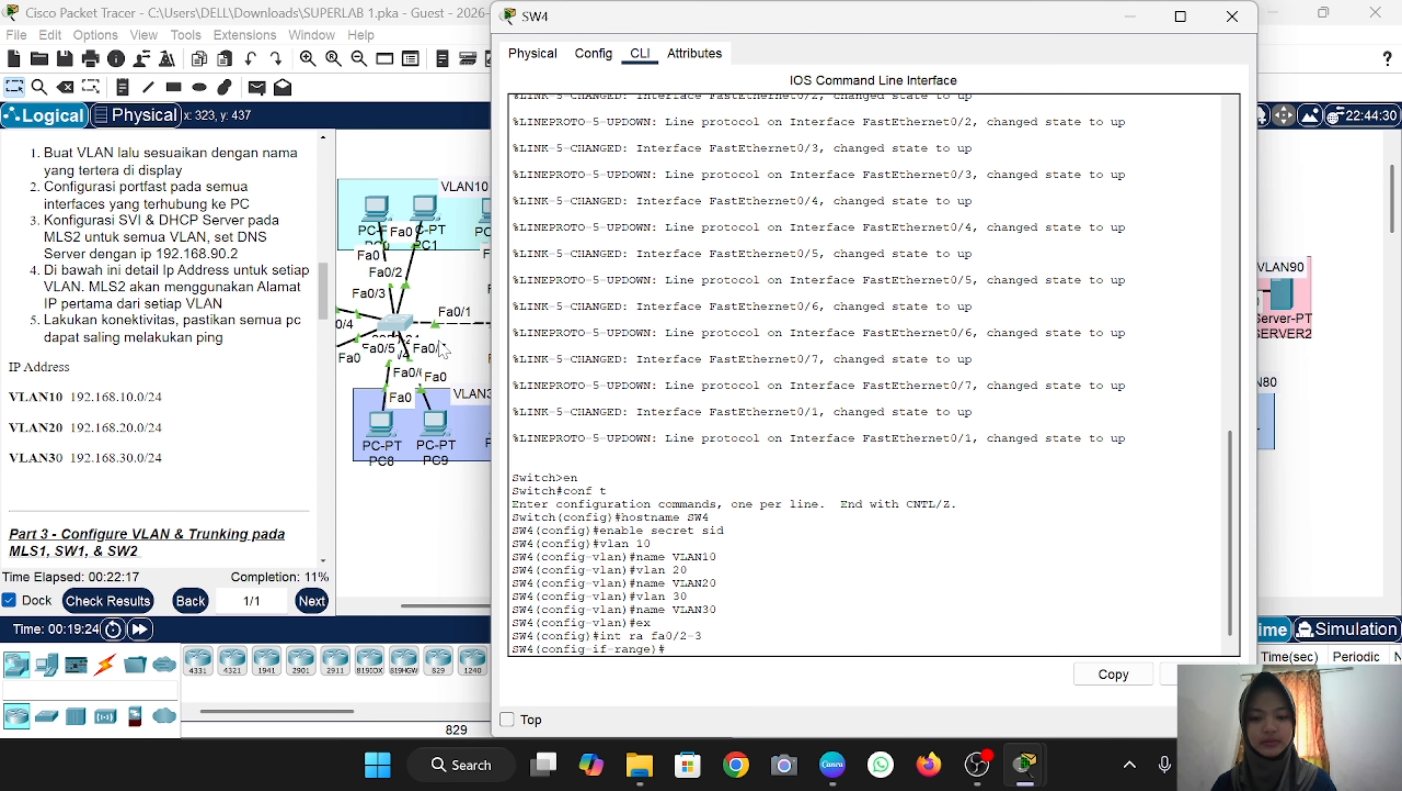
Step: Make ports Fa0/2–3 access ports in VLAN 10 with spanning-tree portfast enabled
type("switchpor")
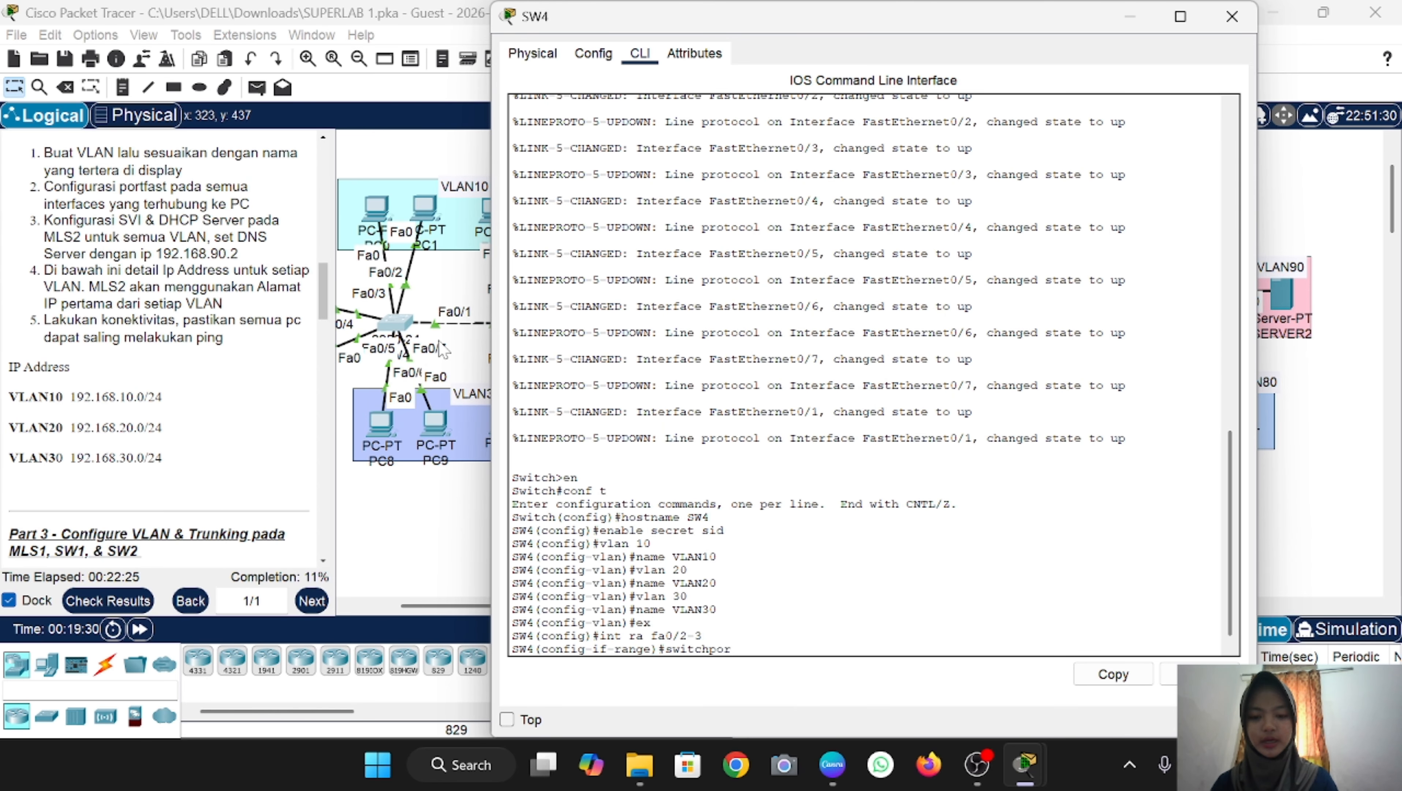
type("t mode access")
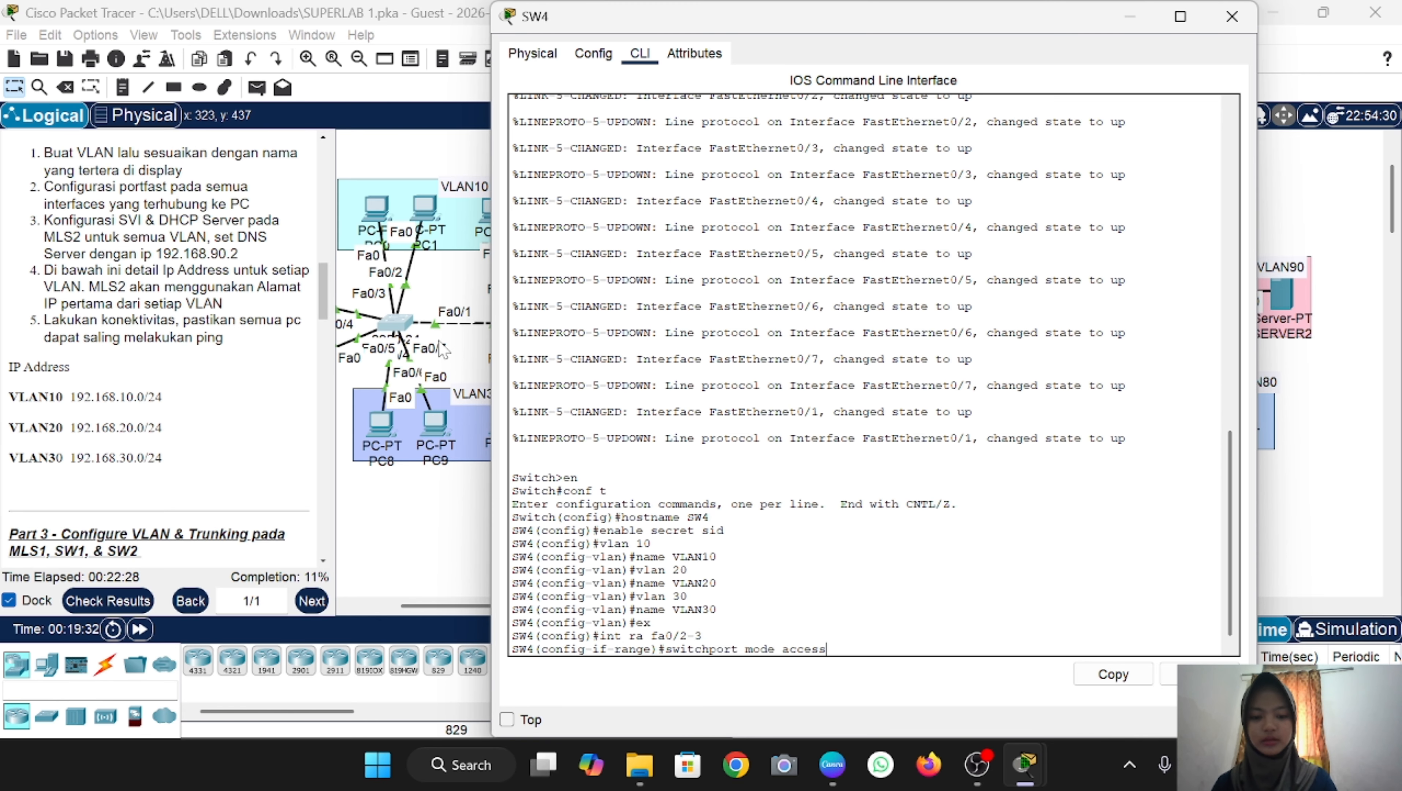
key("Return")
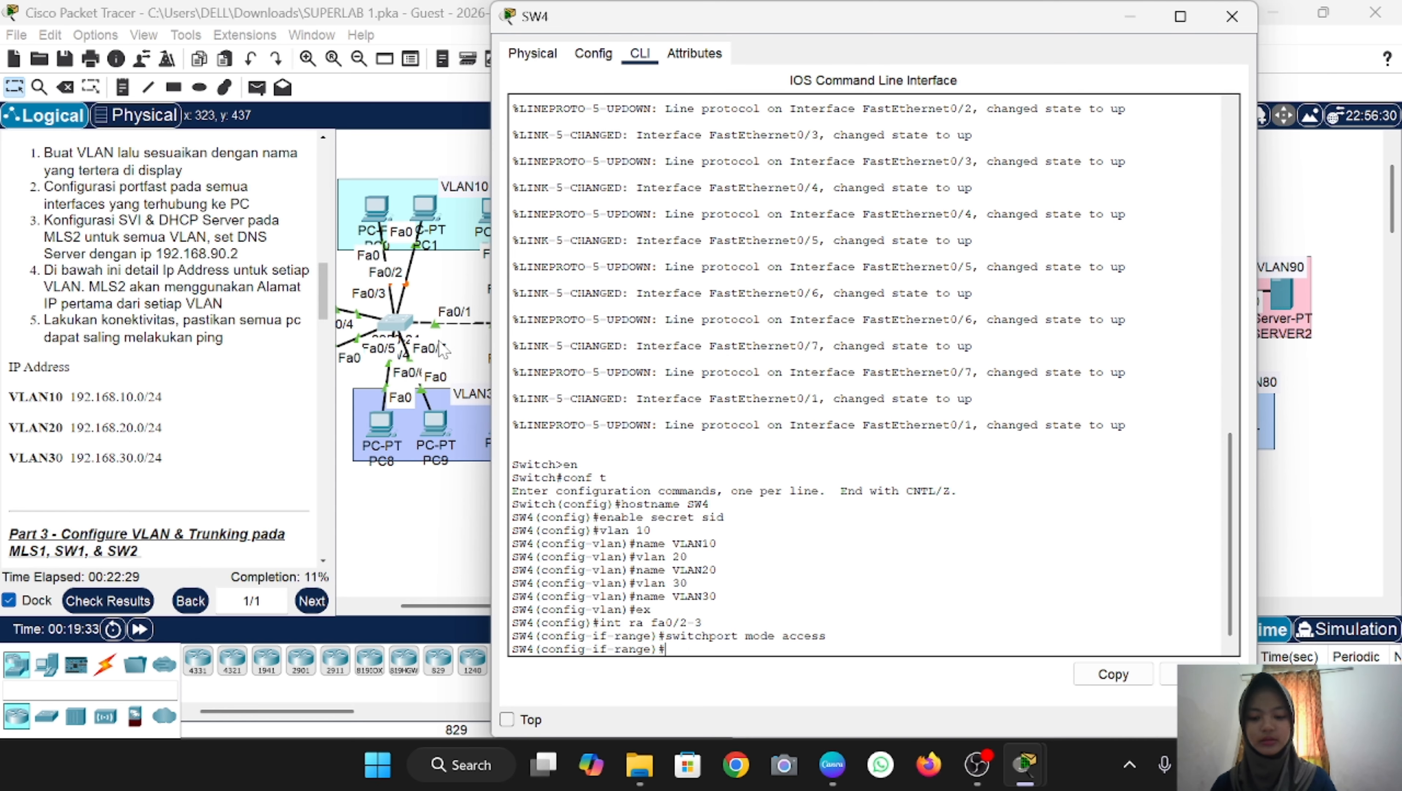
type("switchport access")
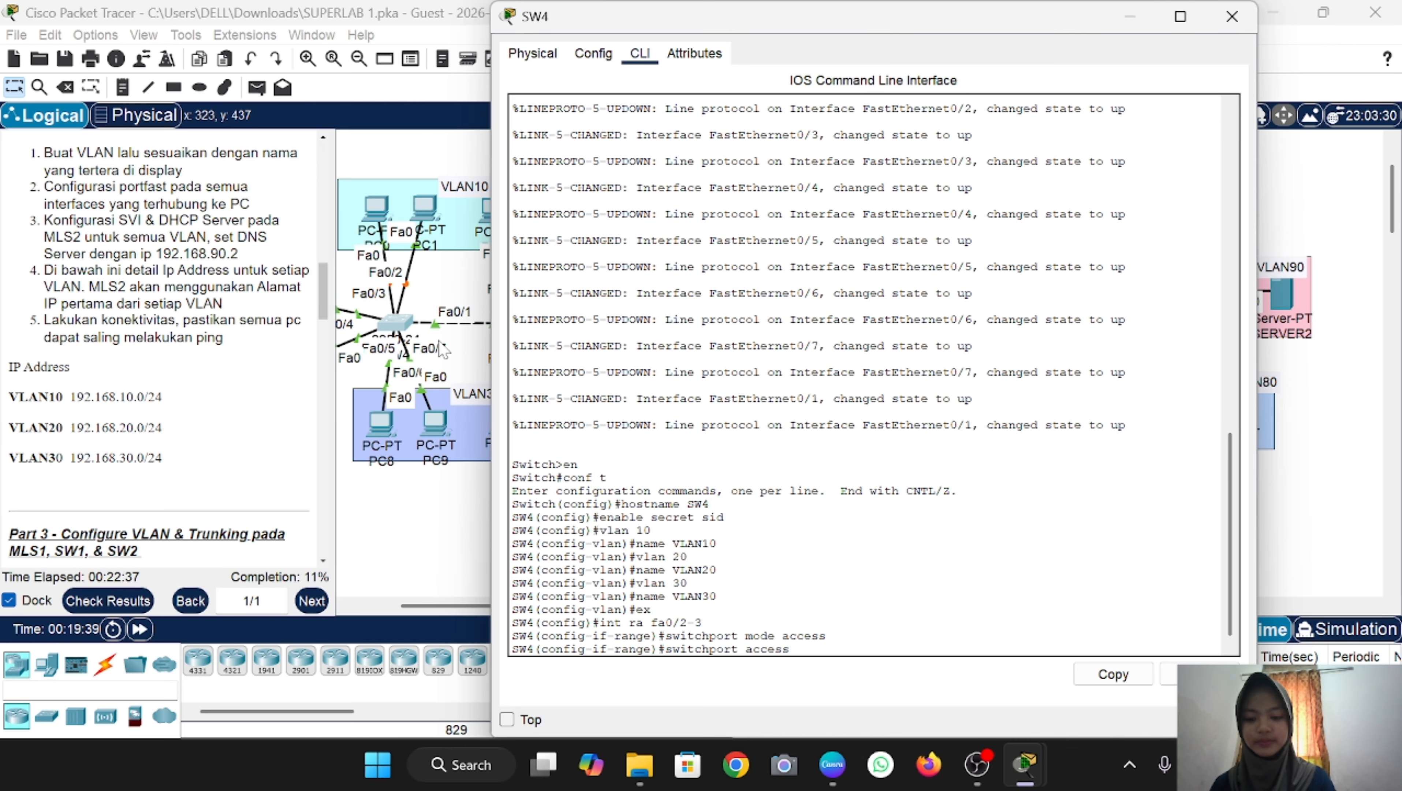
type(" vlan 1")
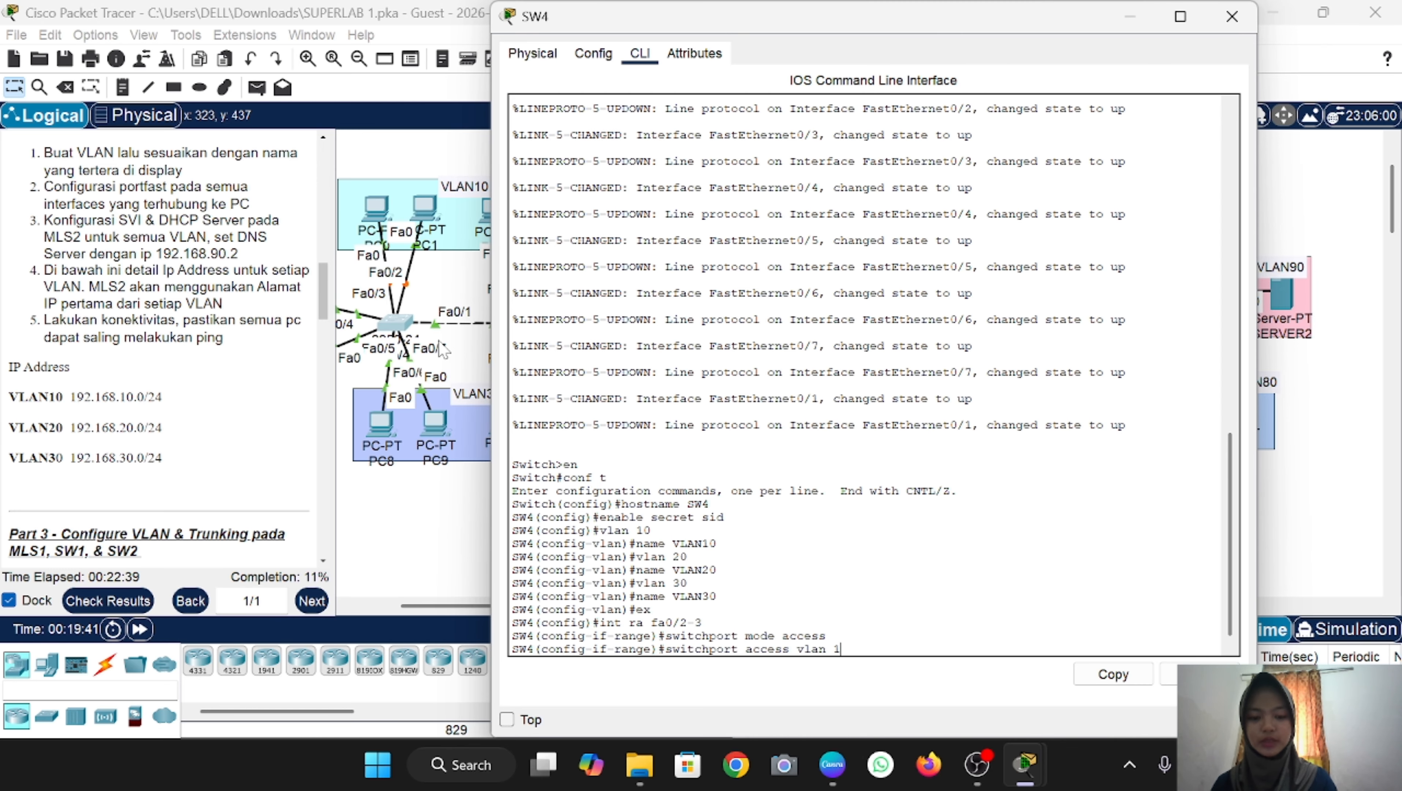
type("0")
key("Return")
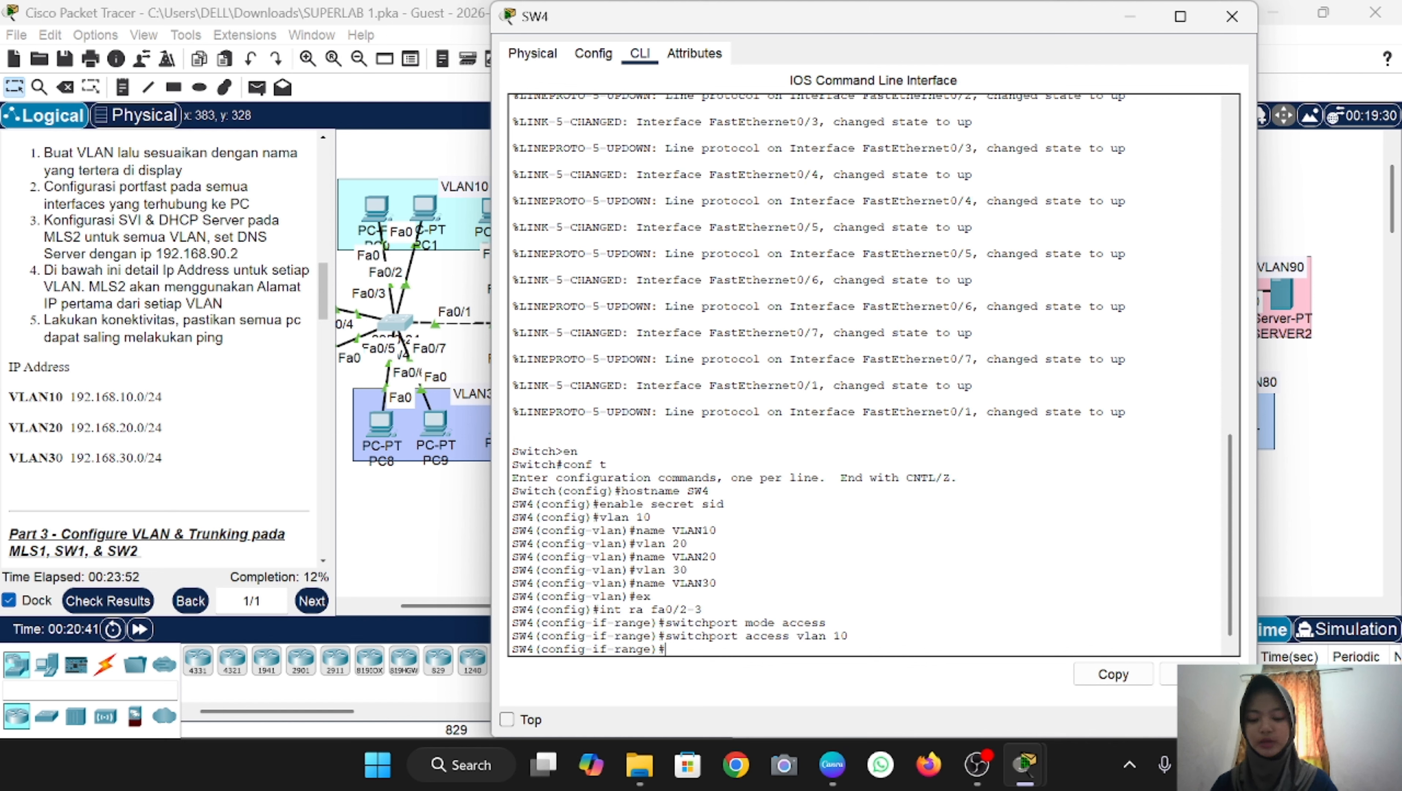
type("spannin")
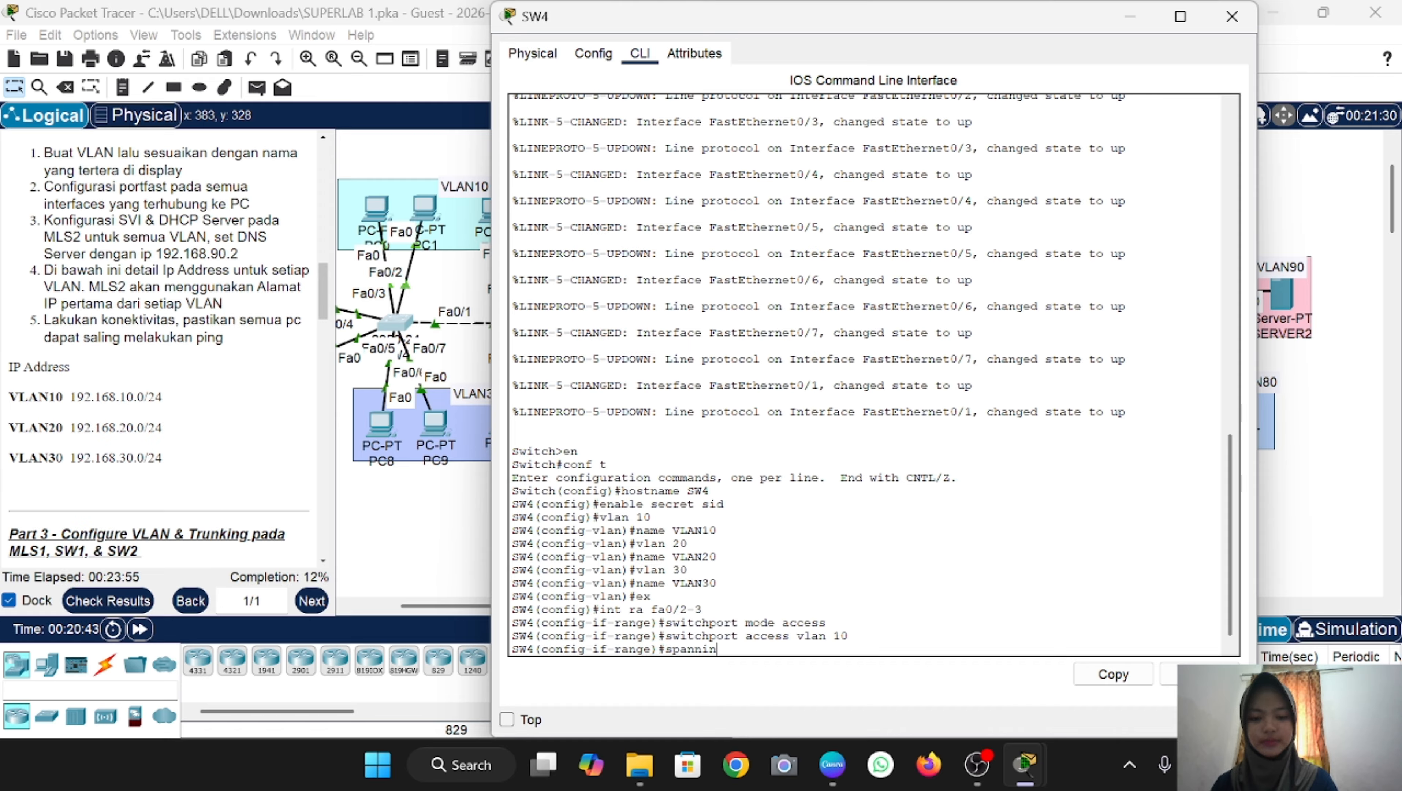
type("g-thr")
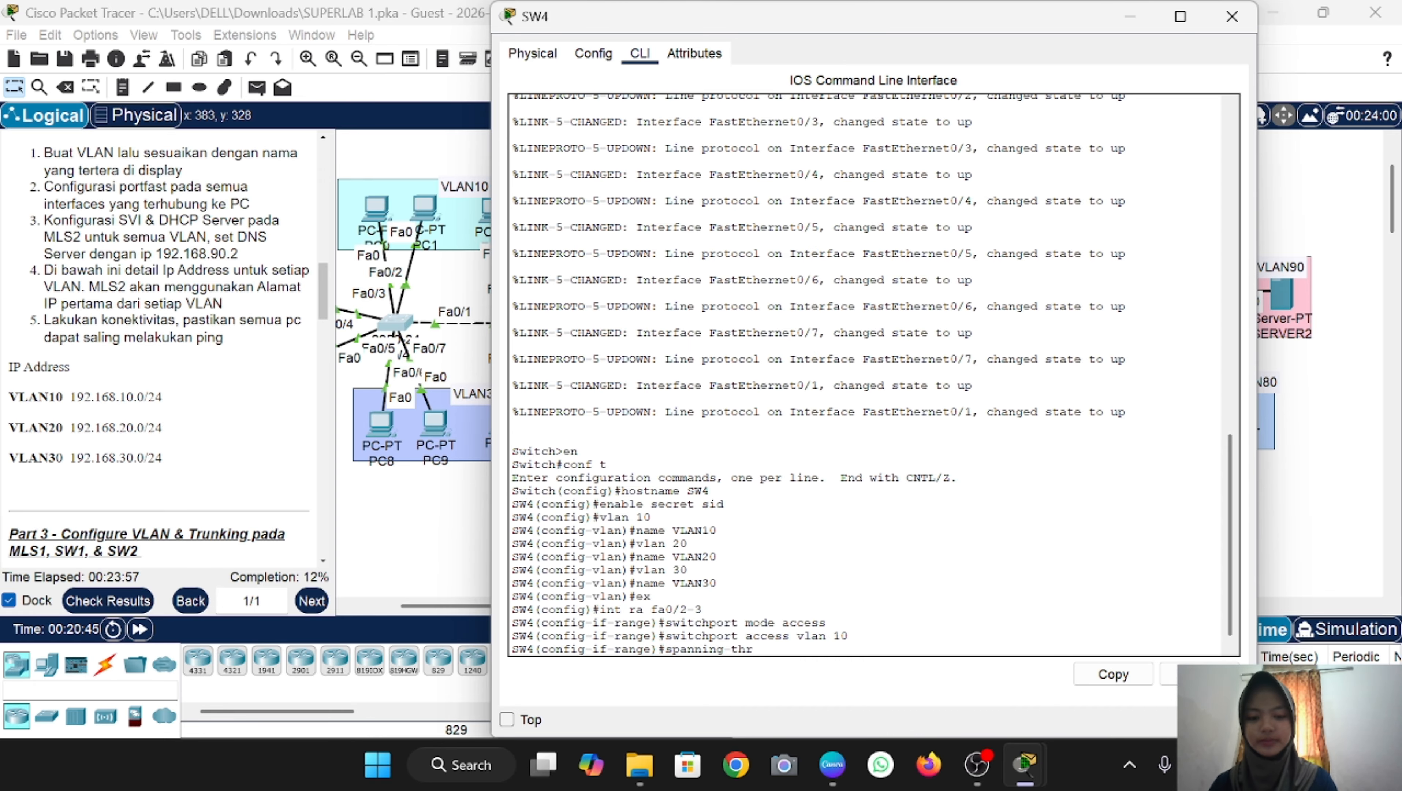
type("ee portfast")
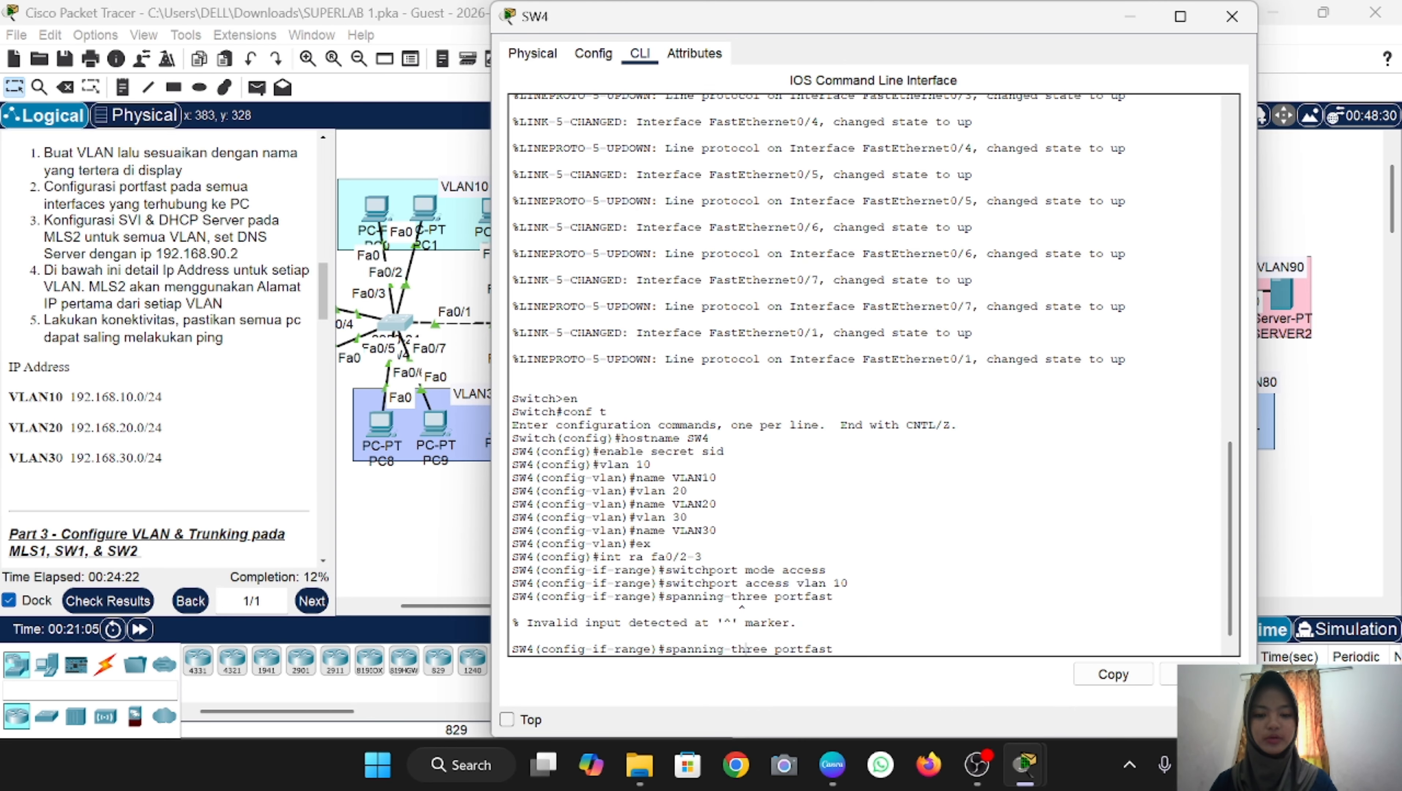
key("BackSpace")
key("Return")
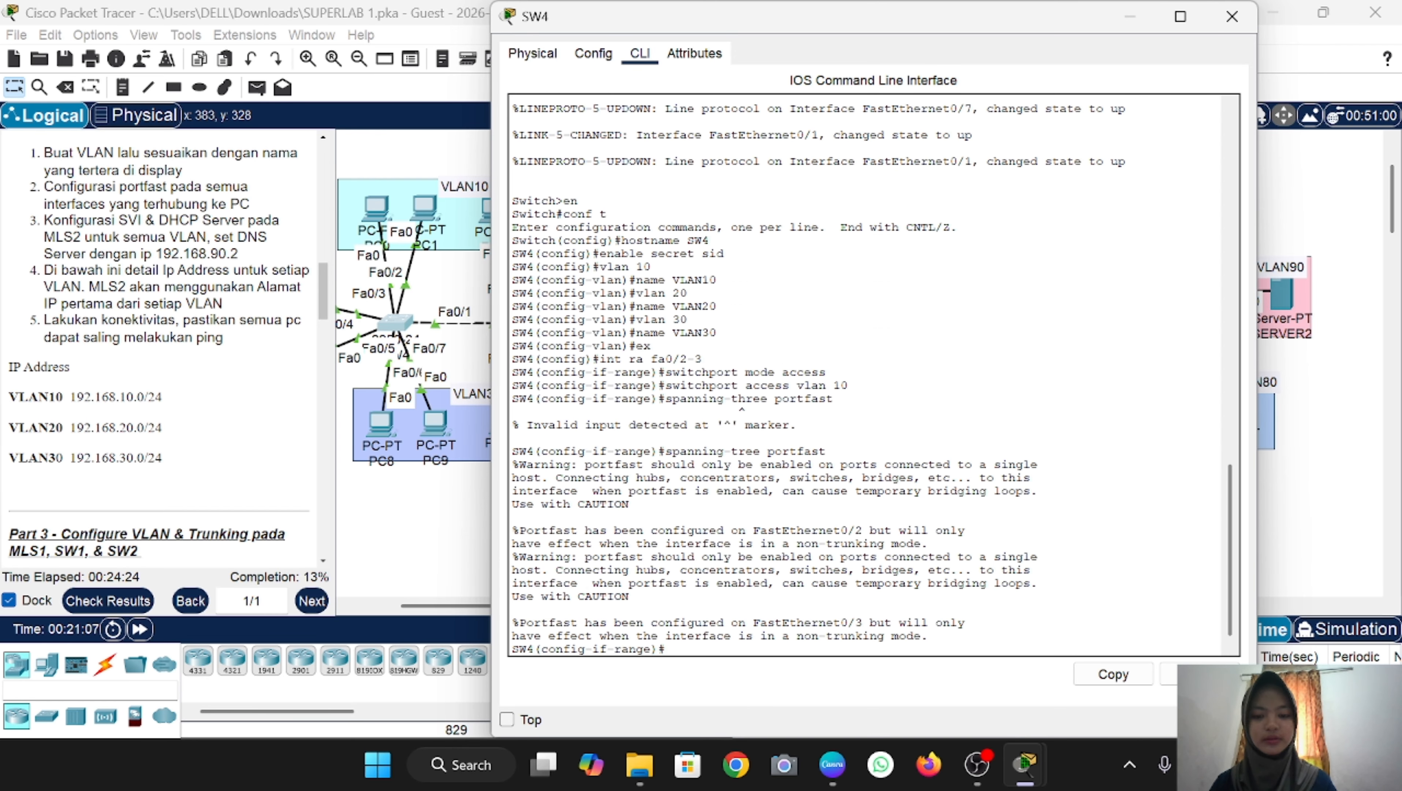
Step: Exit the interface range and select ports Fa0/4–5
type("ex")
key("Return")
type("i")
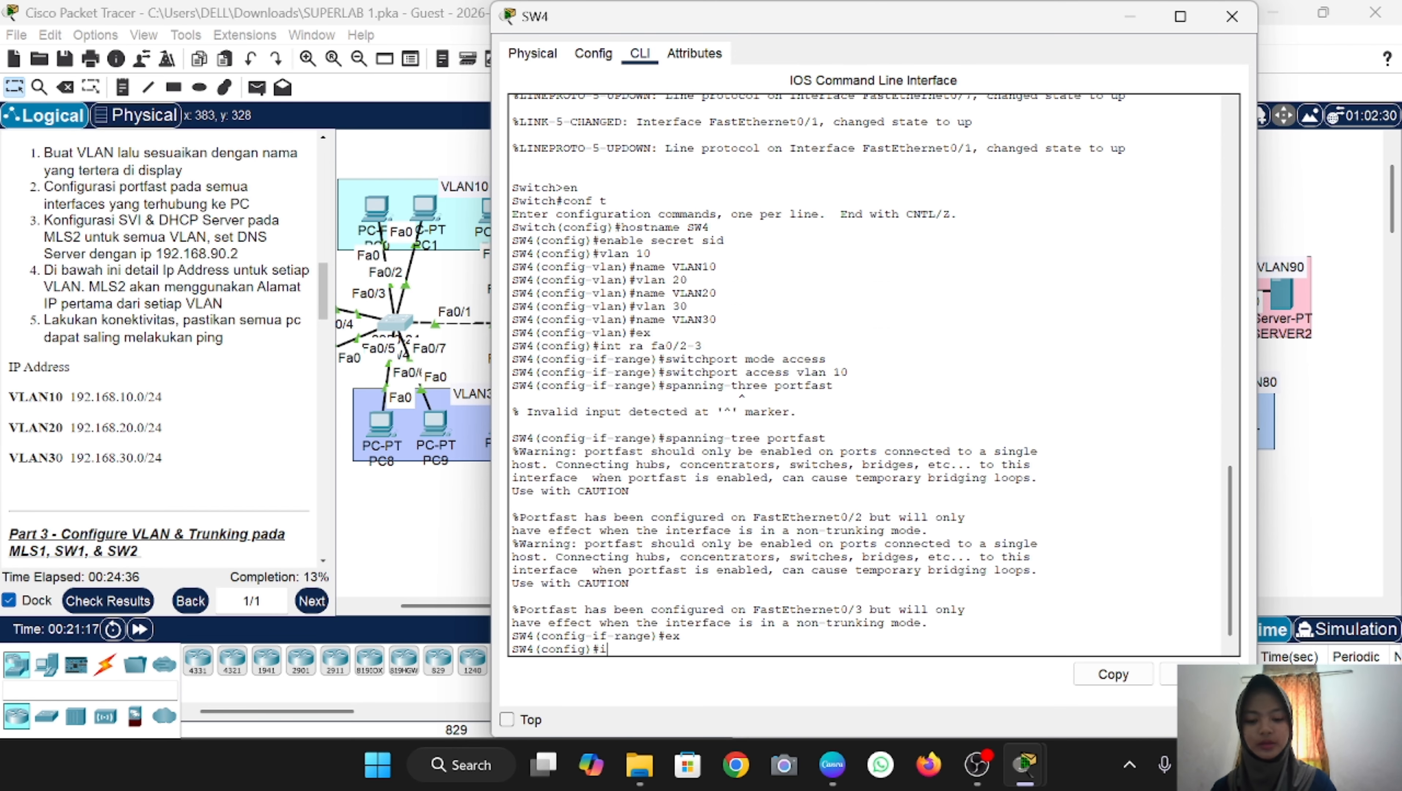
type("n")
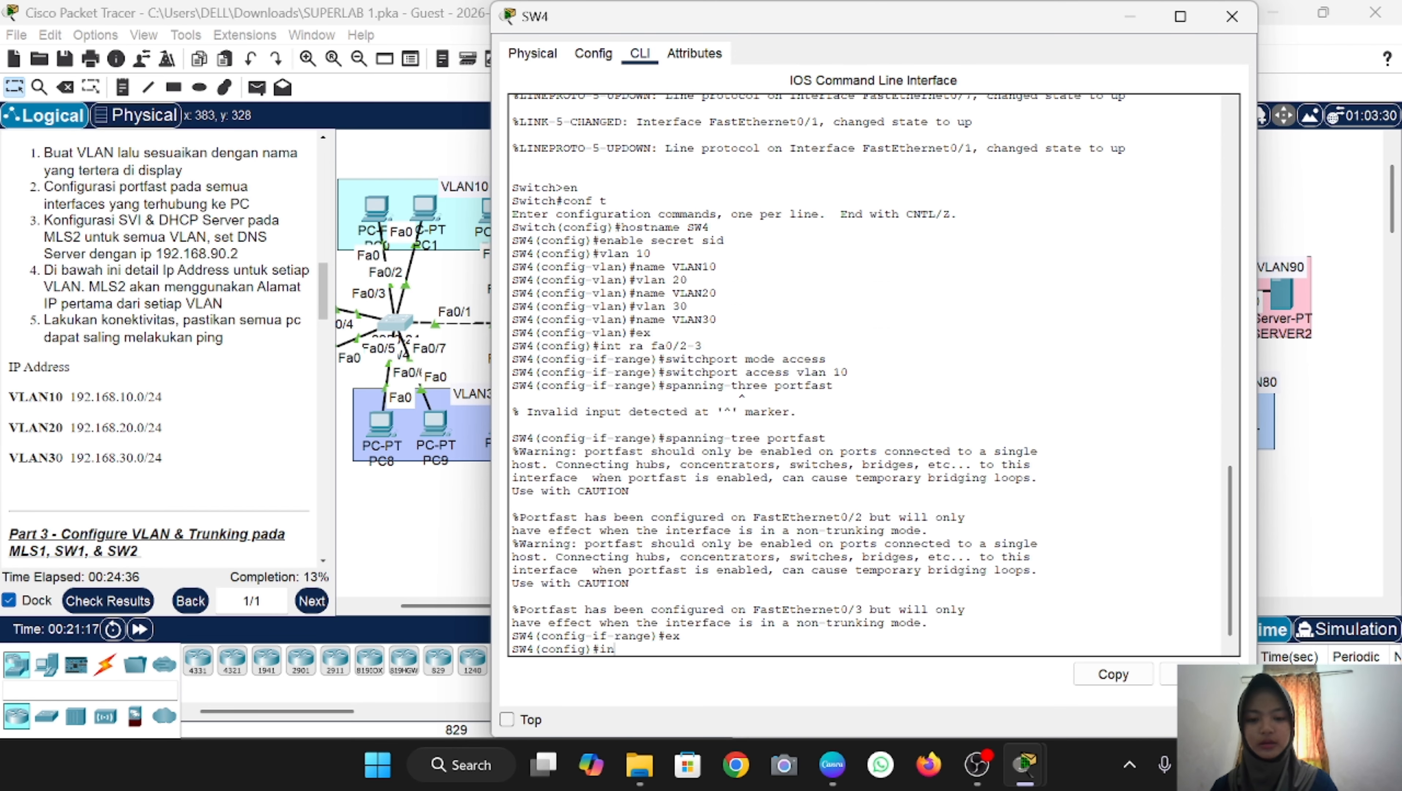
type("t ra")
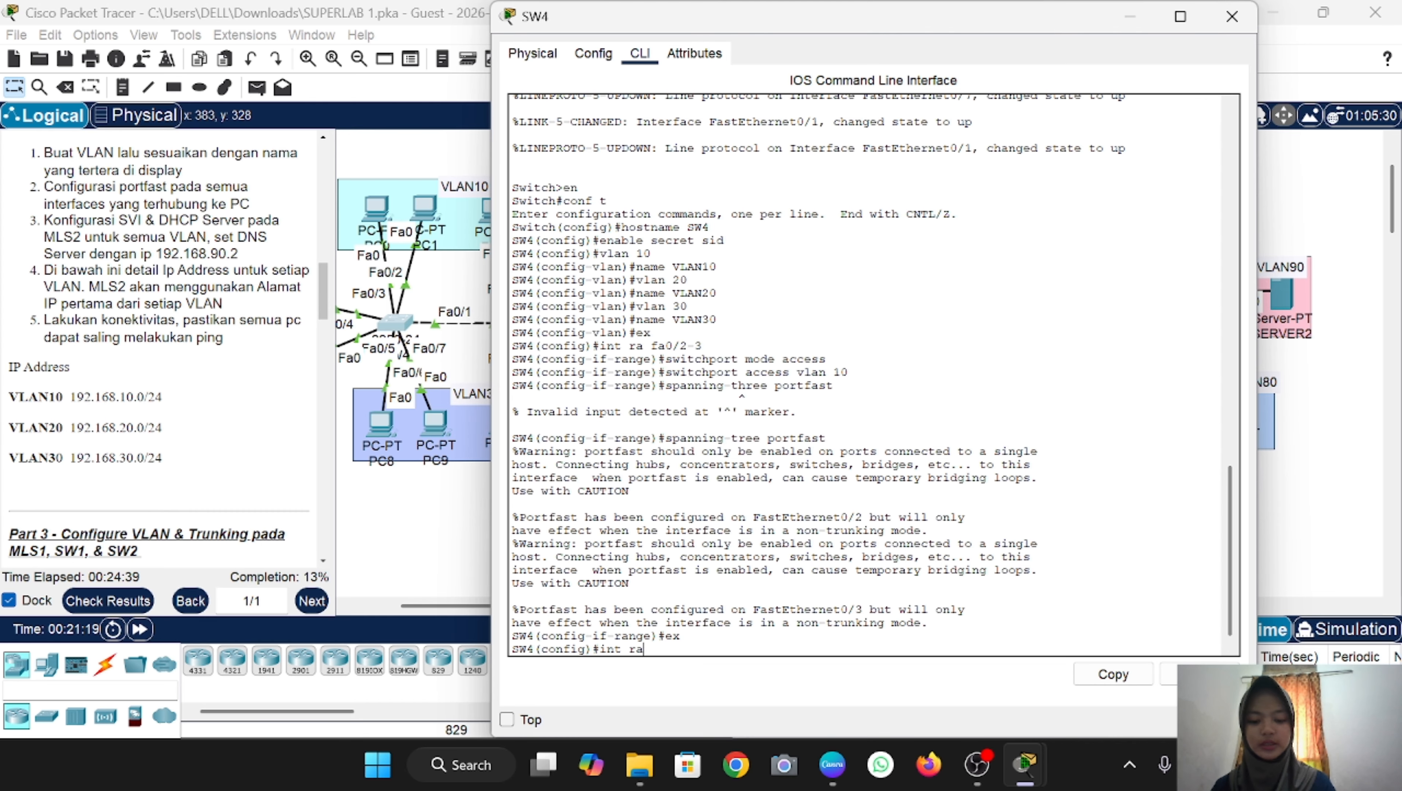
type(" fa0")
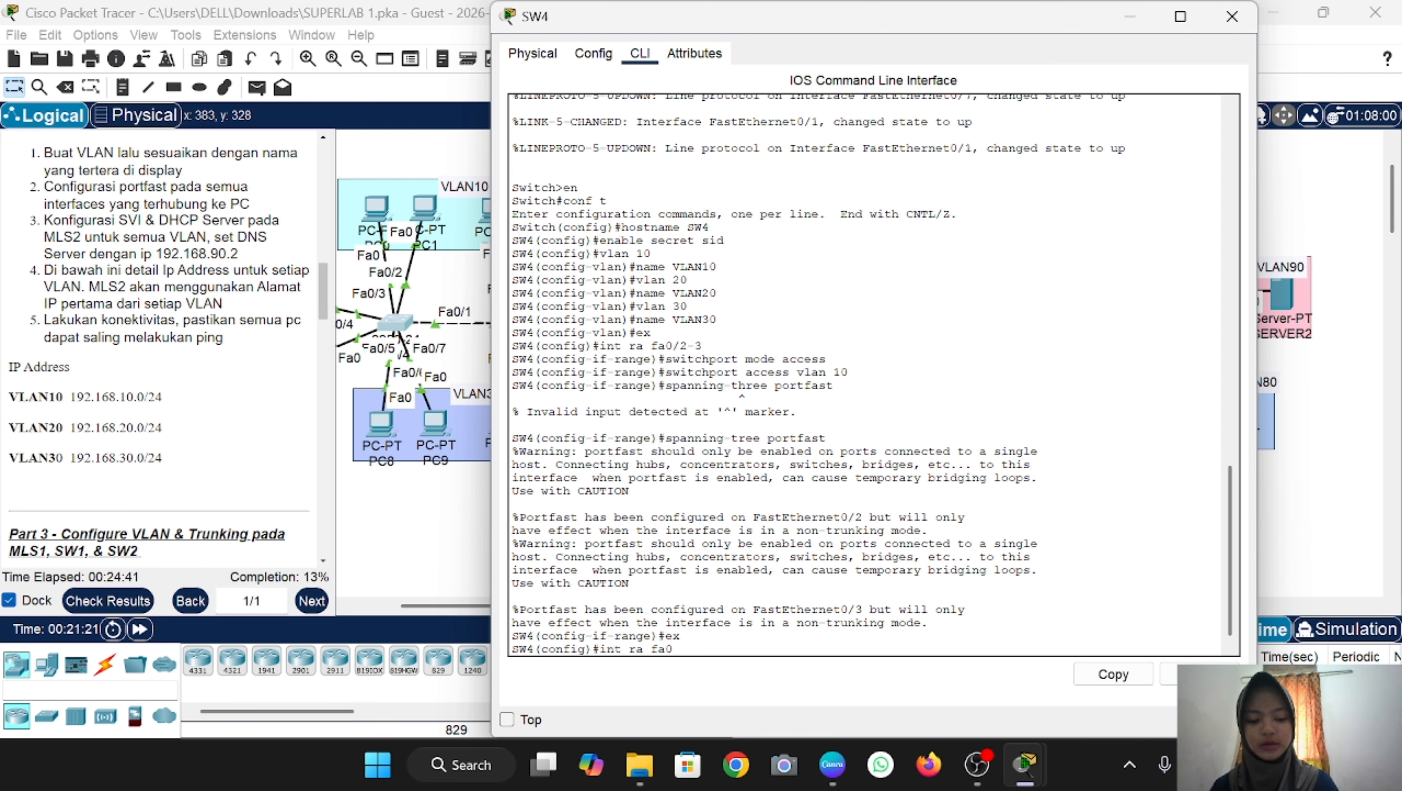
type("/")
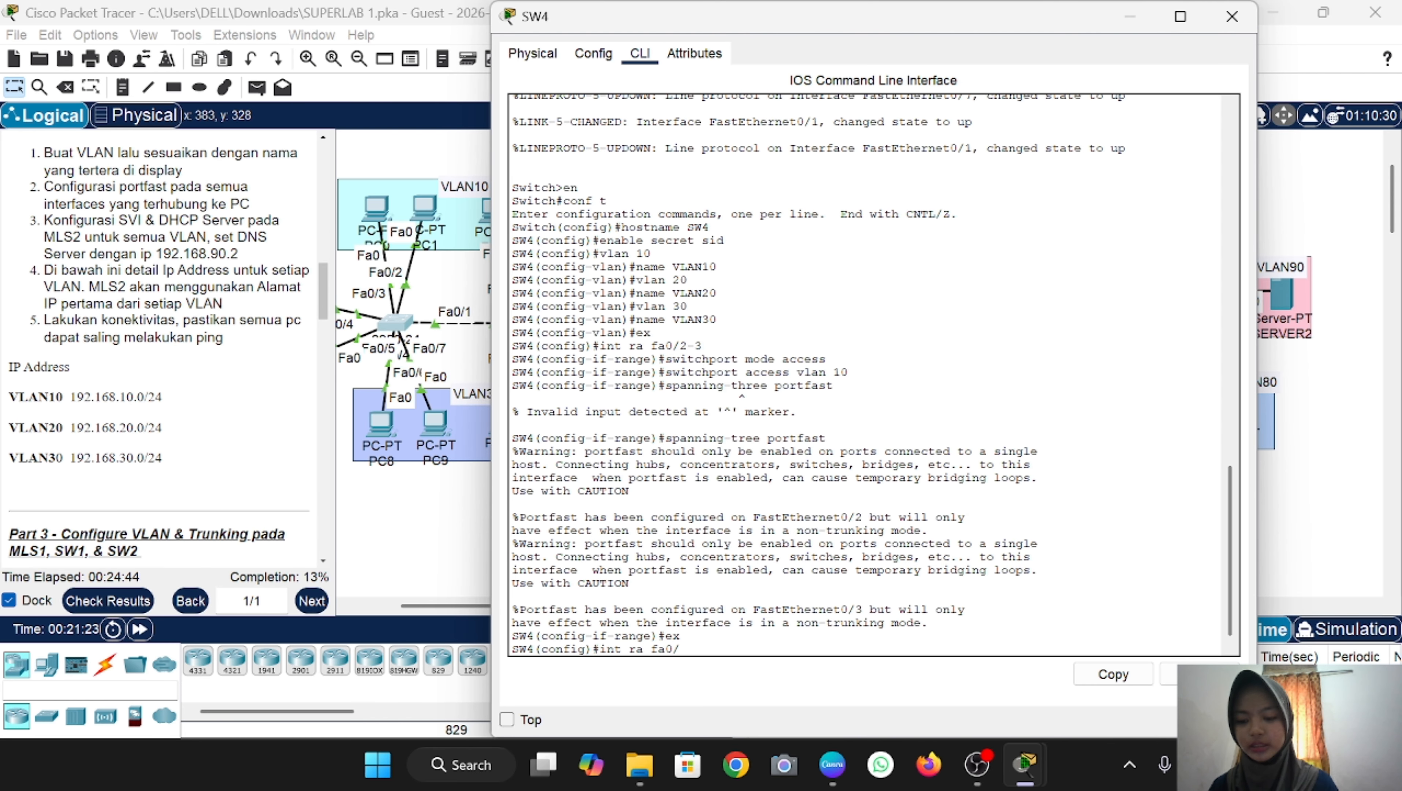
type("4-5")
Step: On SW4, make Fa0/4–5 access ports in VLAN 20 with portfast enabled
key("Return")
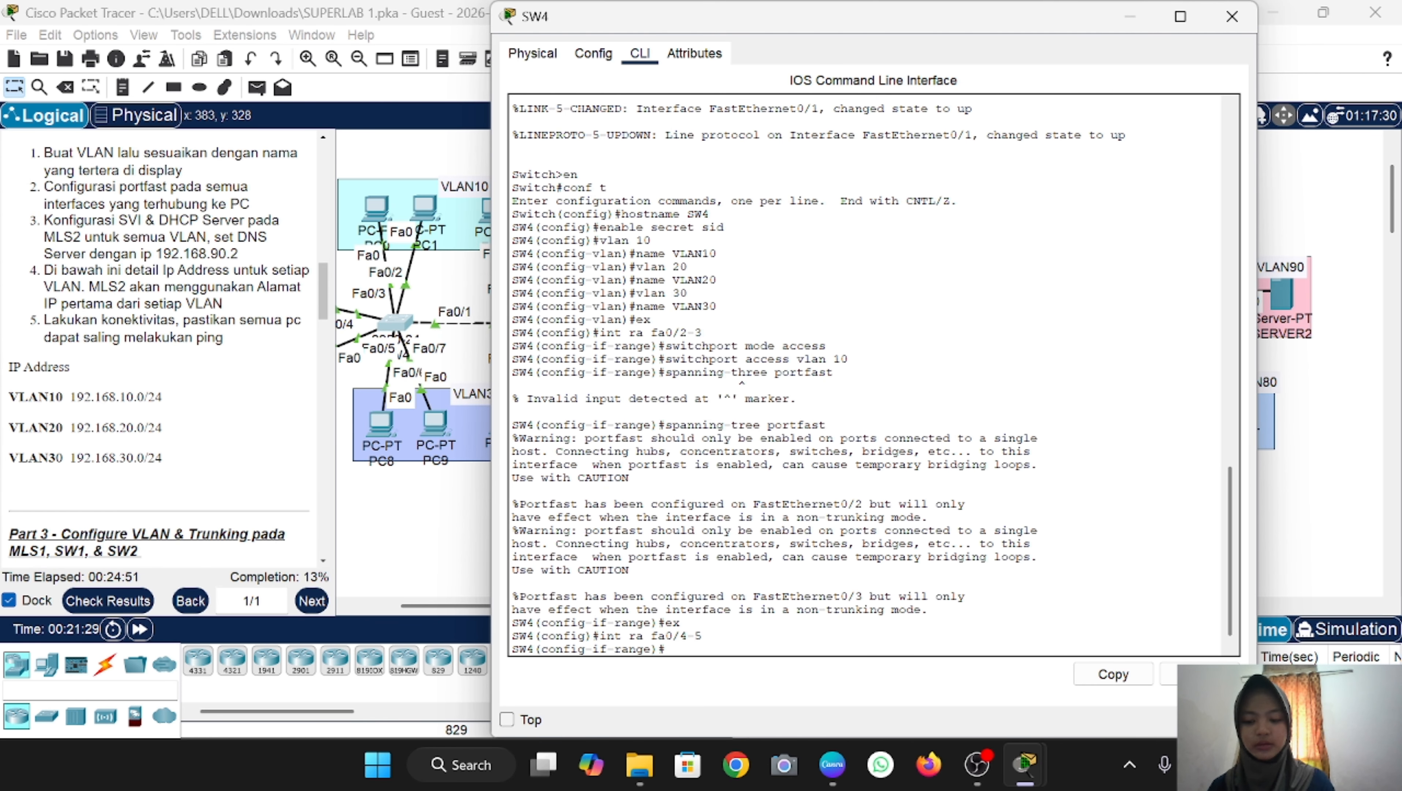
type("sw m a")
key("Return")
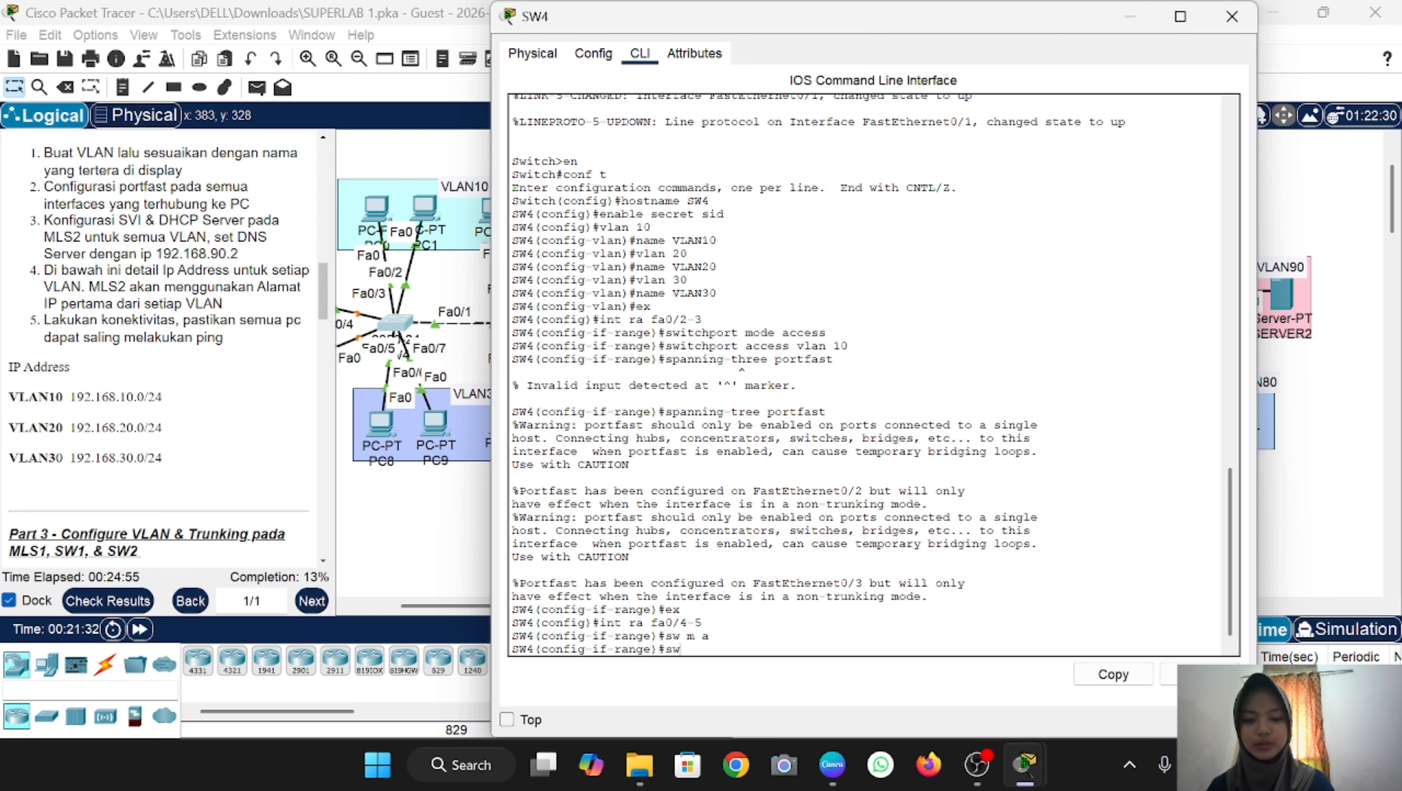
type("sw a")
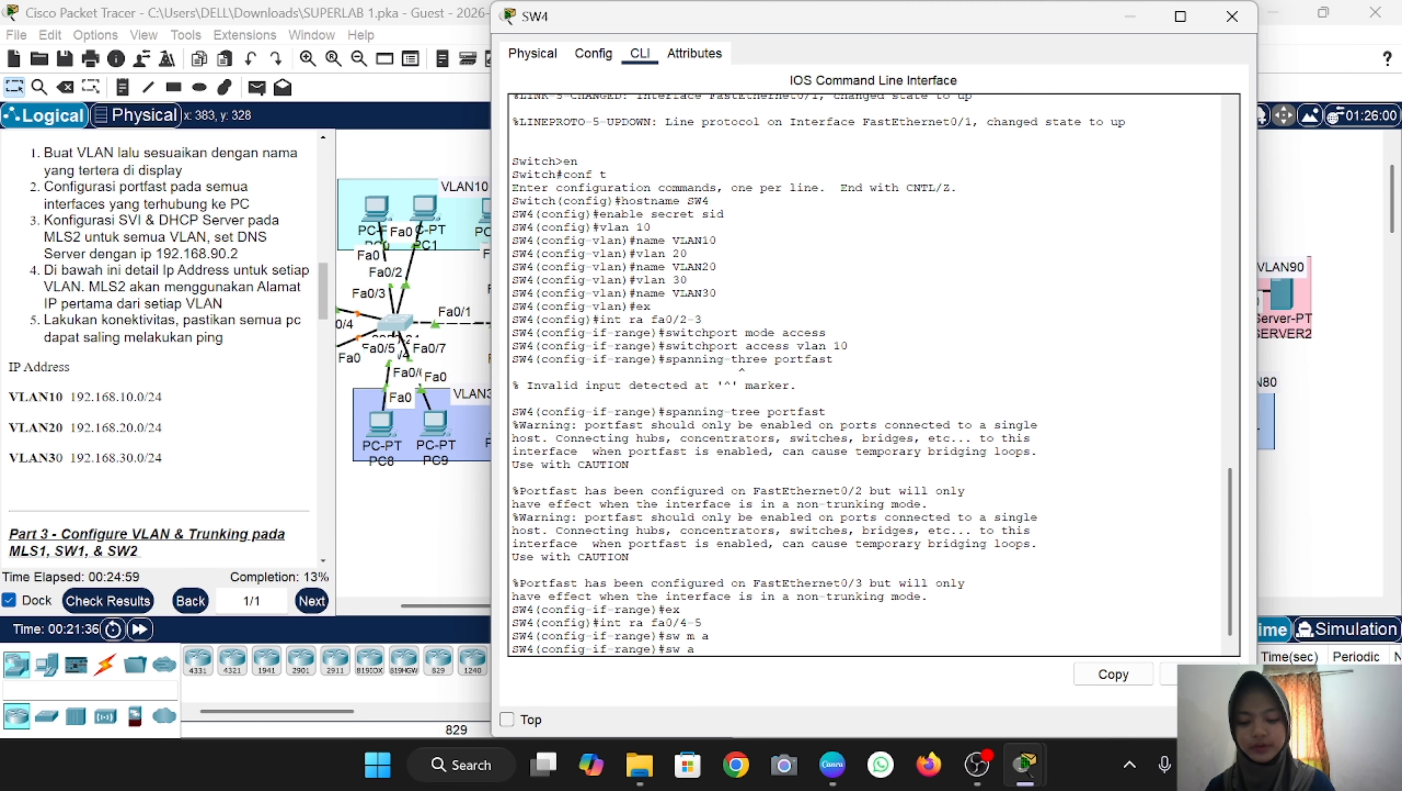
type(" vlan 20")
key("Return")
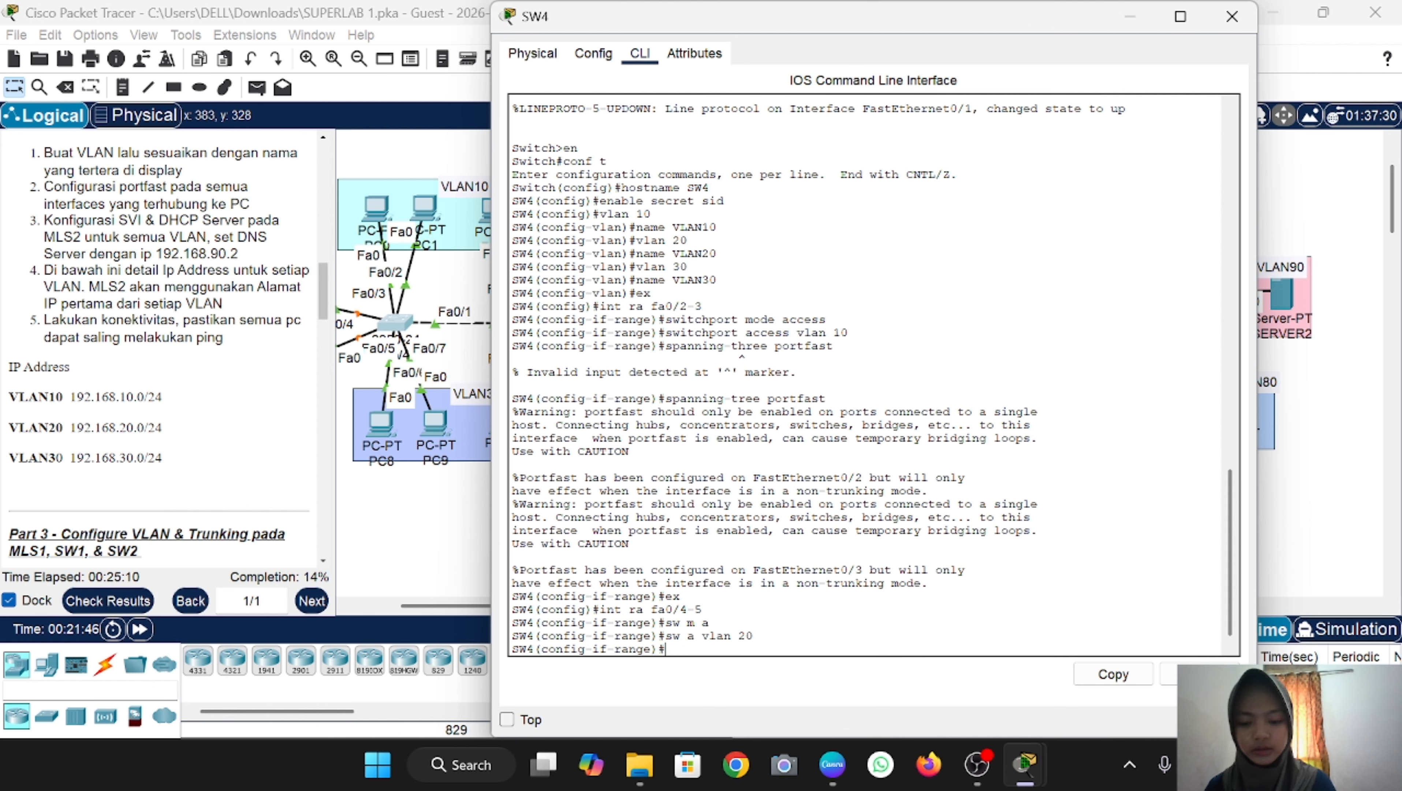
type("spa ")
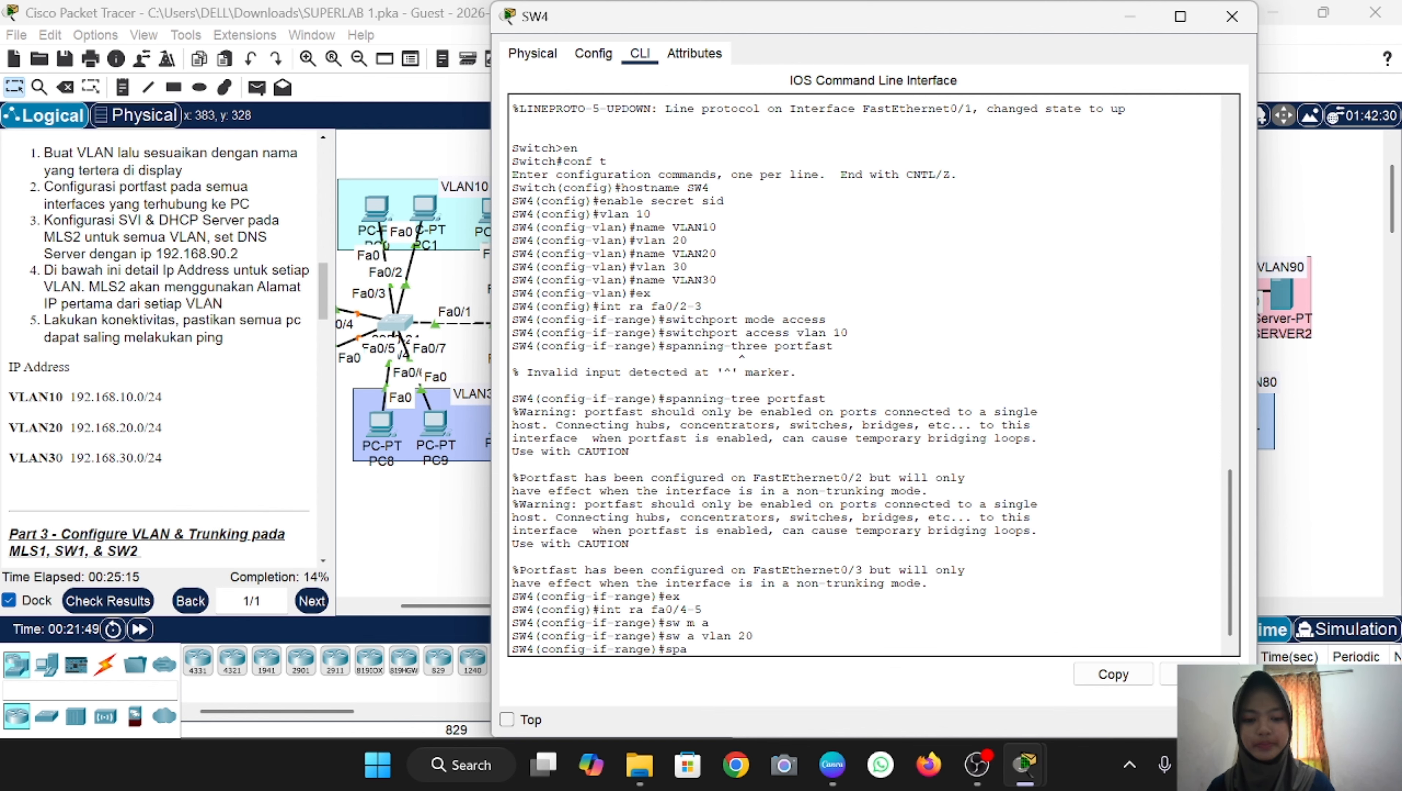
type("po")
key("Return")
Step: Make SW4 ports Fa0/6–7 access ports in VLAN 30 with portfast, then exit interface configuration
key("Up")
key("Up")
key("Up")
key("Up")
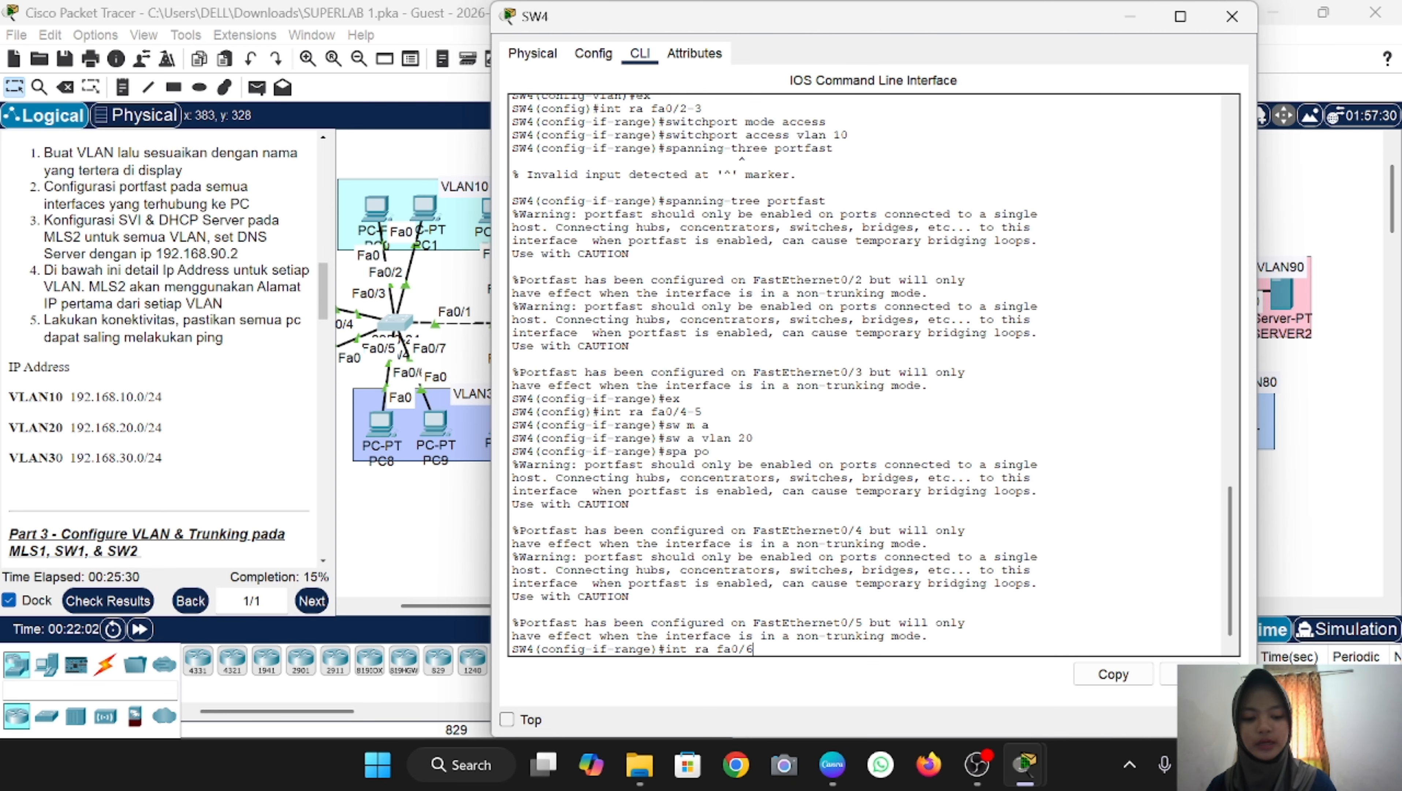
type("-7")
key("Return")
type("sw m a")
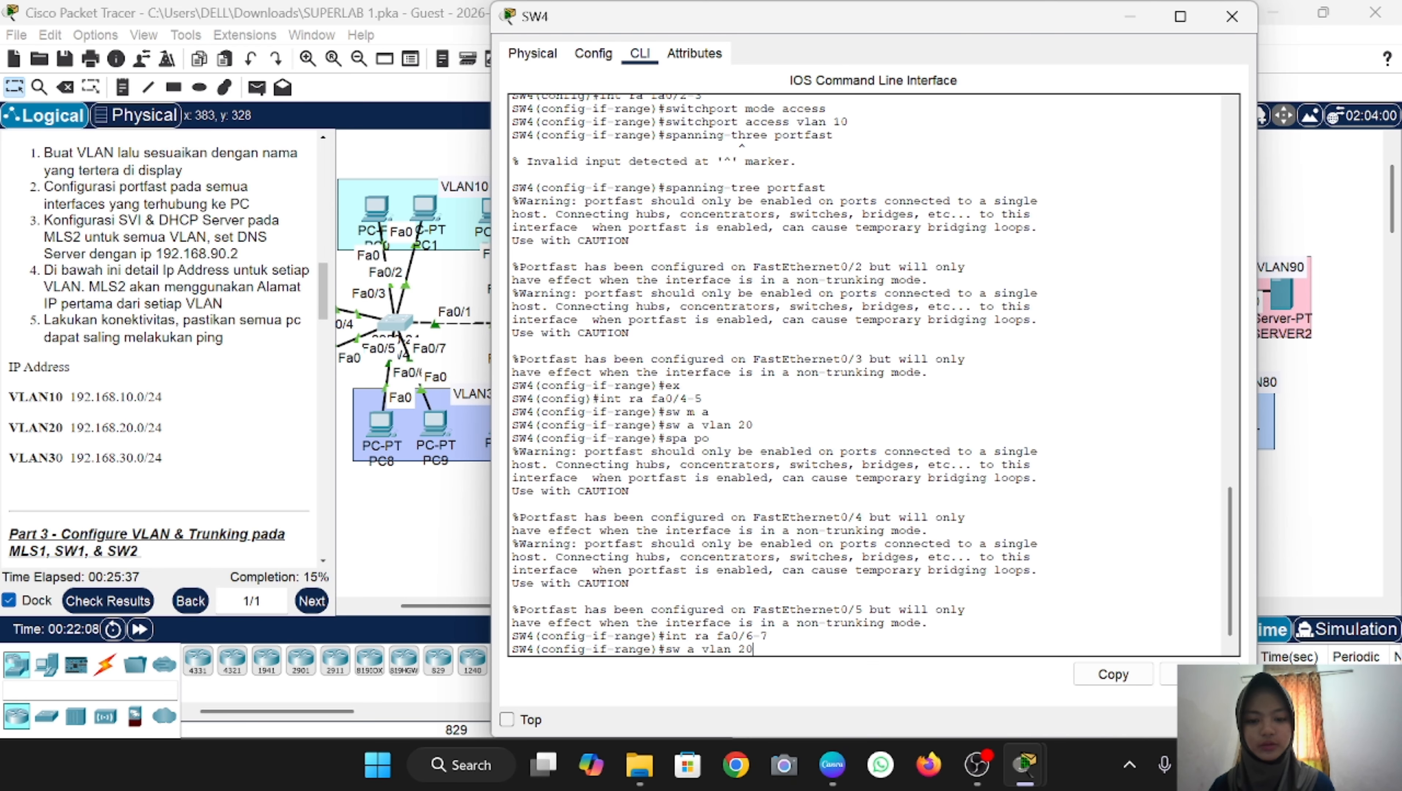
key("Return")
type("sw a vlan 20")
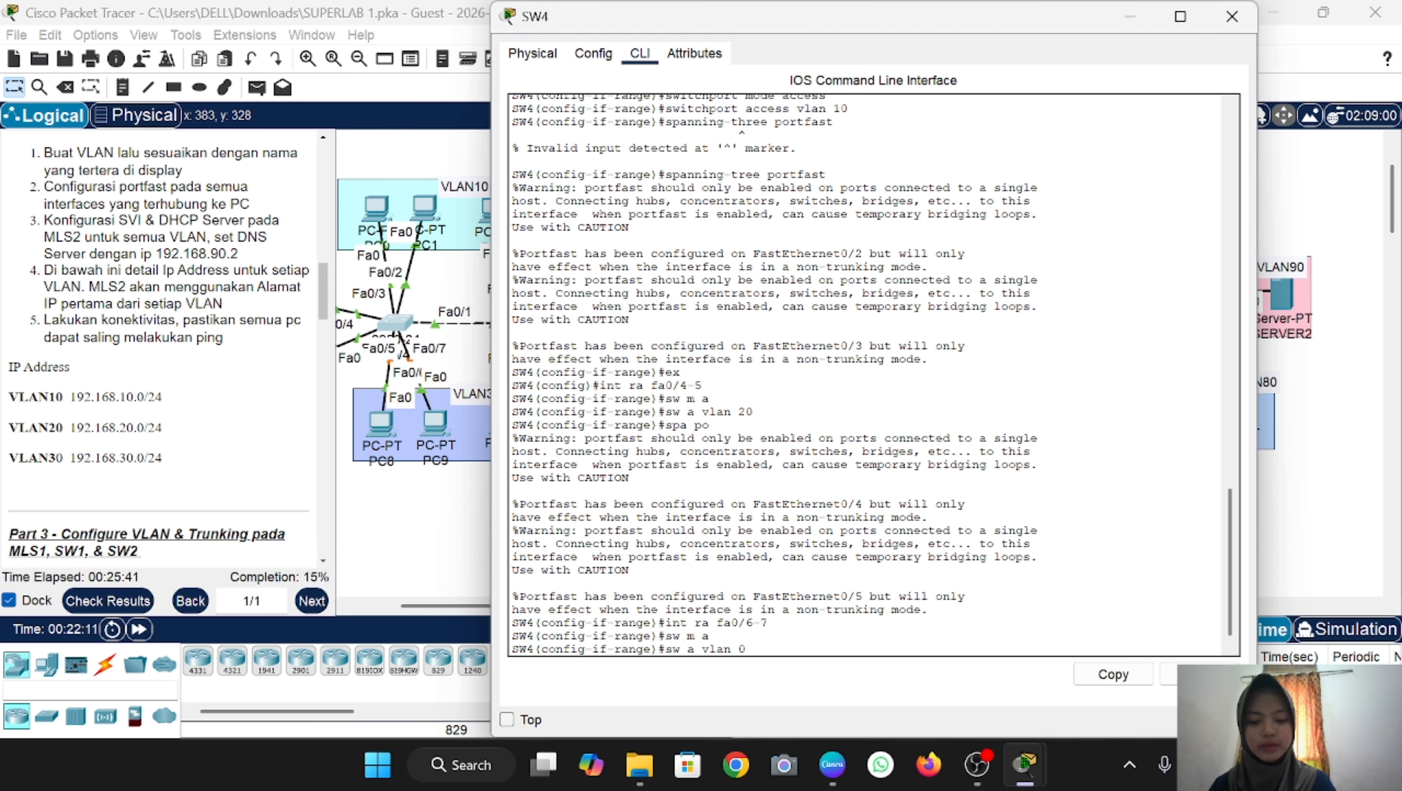
key("BackSpace")
type("30")
key("Return")
type("sw m a")
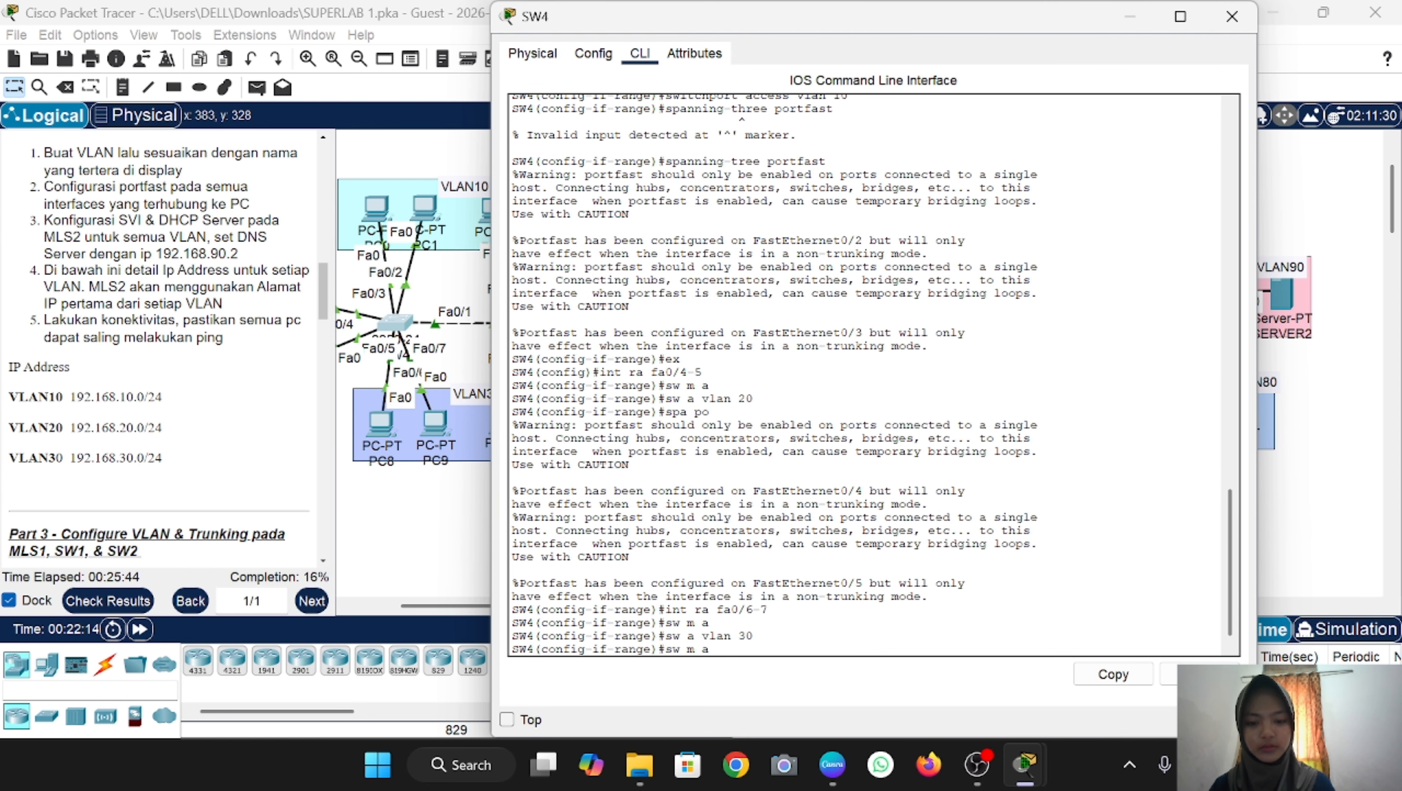
key("Up")
key("Up")
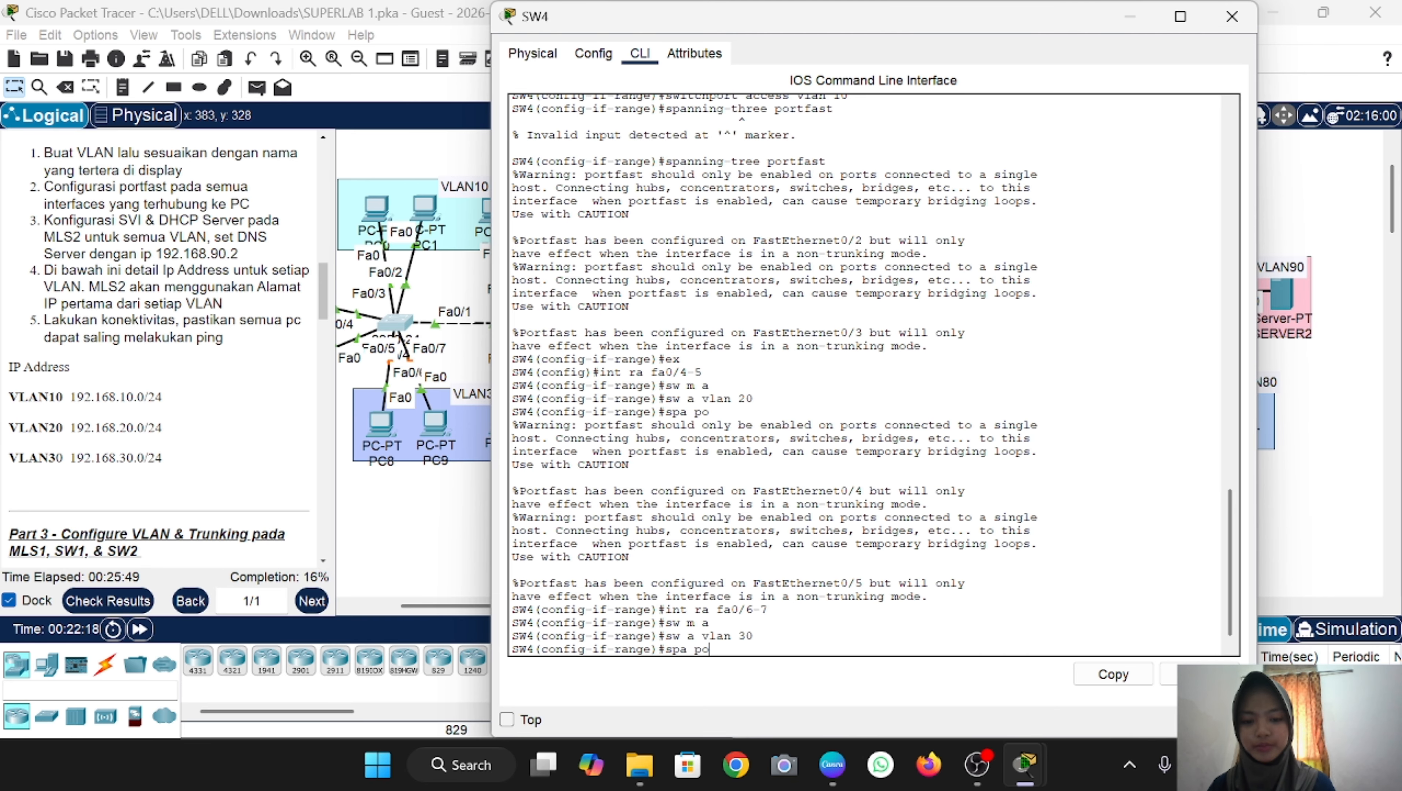
key("Return")
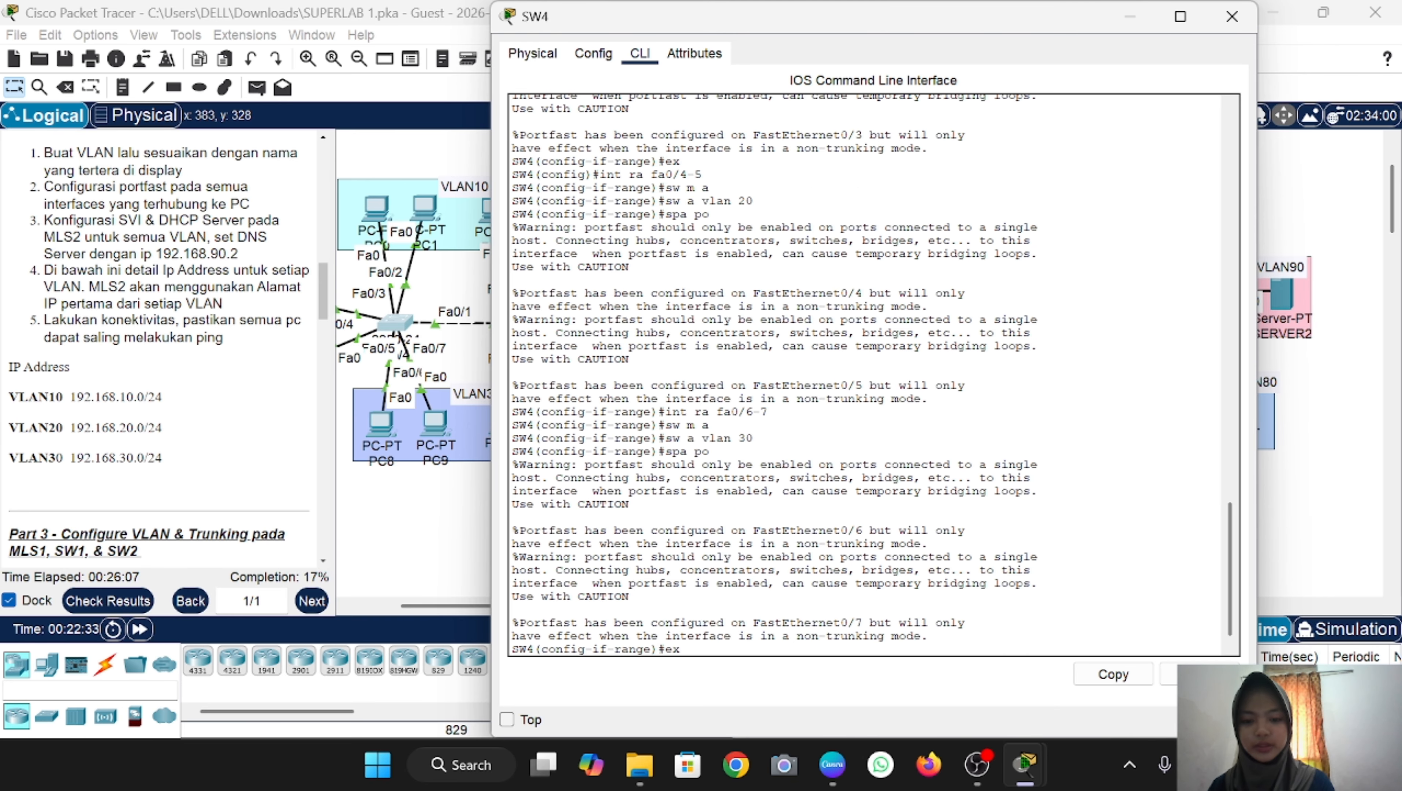
type("ex")
key("Return")
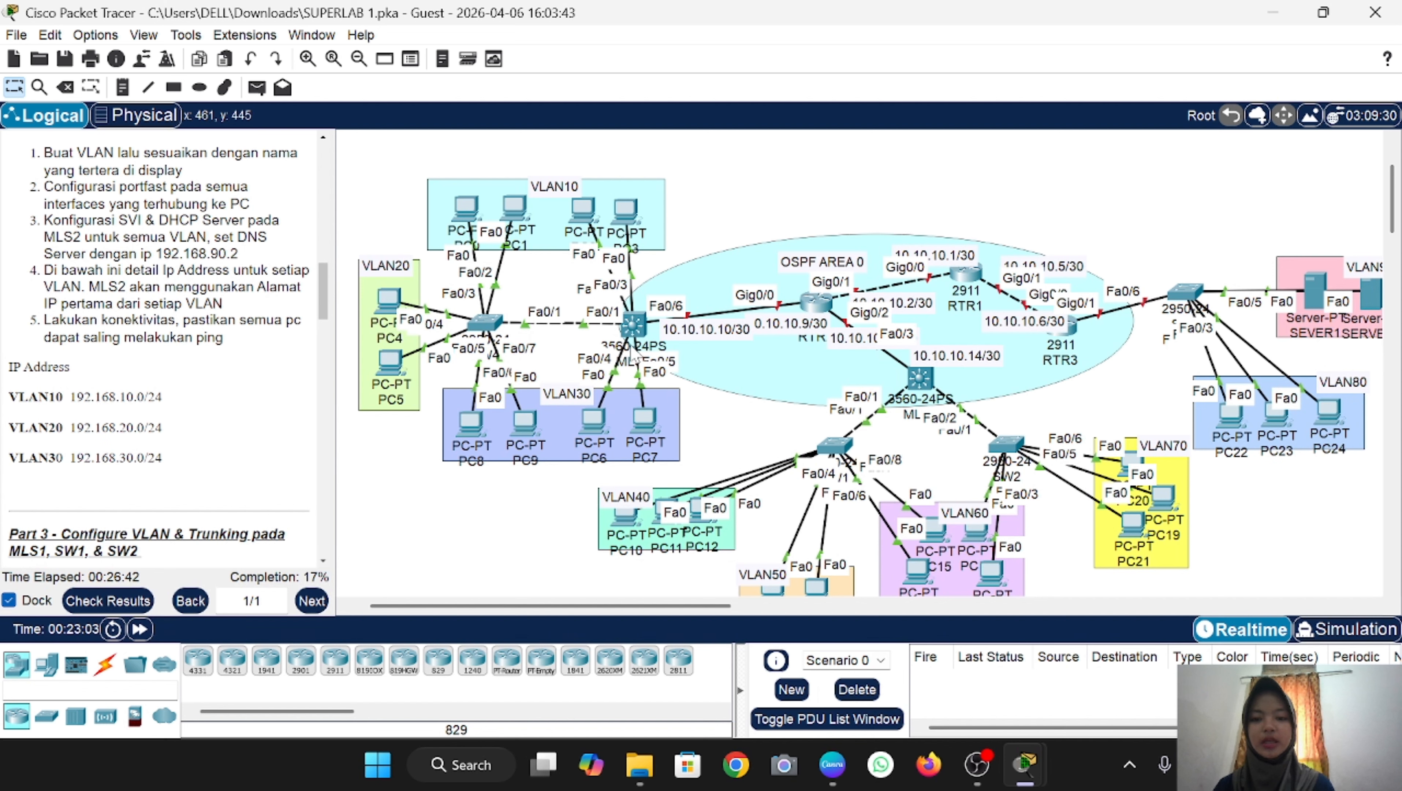
Step: Bring up the MLS2 multilayer switch's configuration window from the topology
scroll(206, 246, "up", 2)
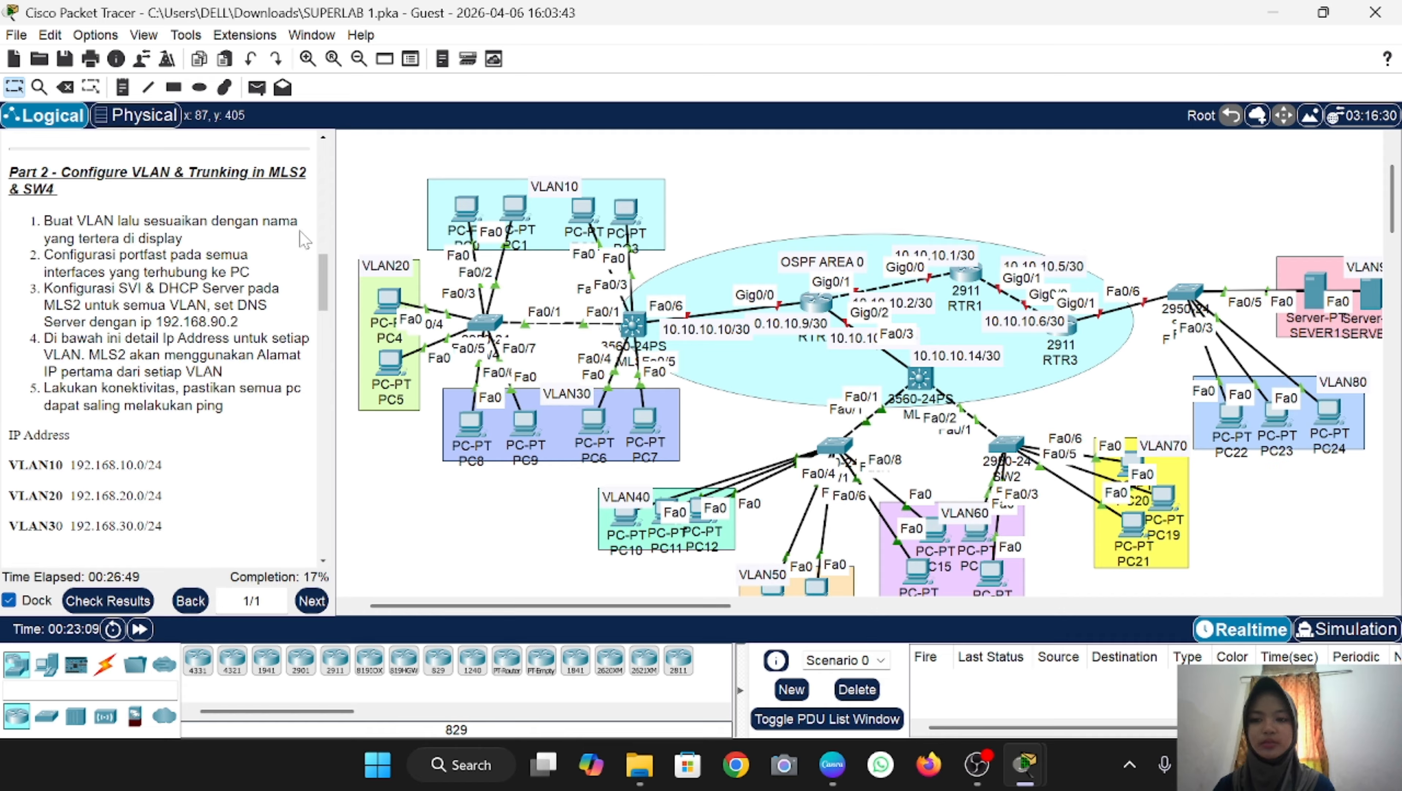
scroll(287, 412, "down", 1)
left_click(633, 326)
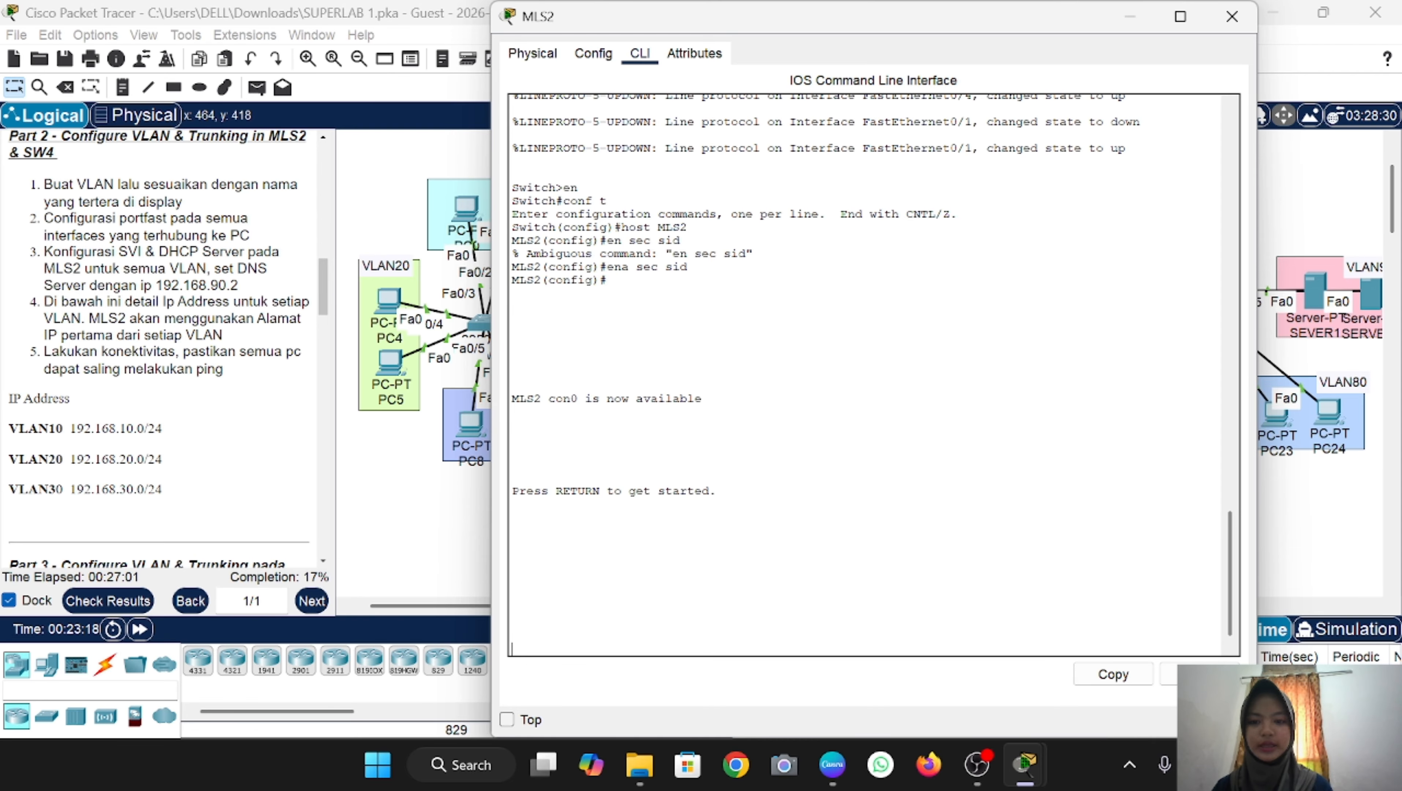
Step: On MLS2, enter privileged mode and create VLAN 10 named VLAN10
key("Return")
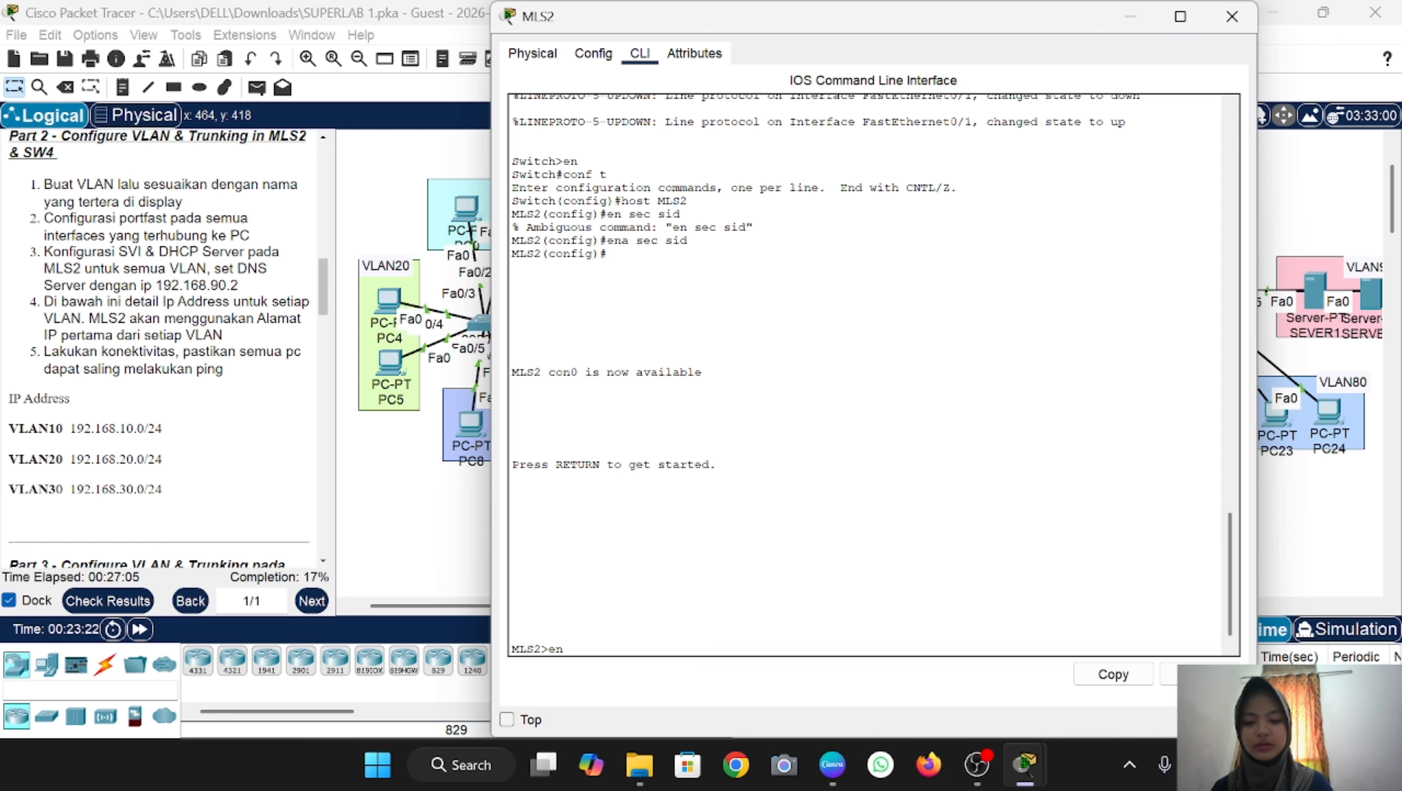
type("en")
key("Return")
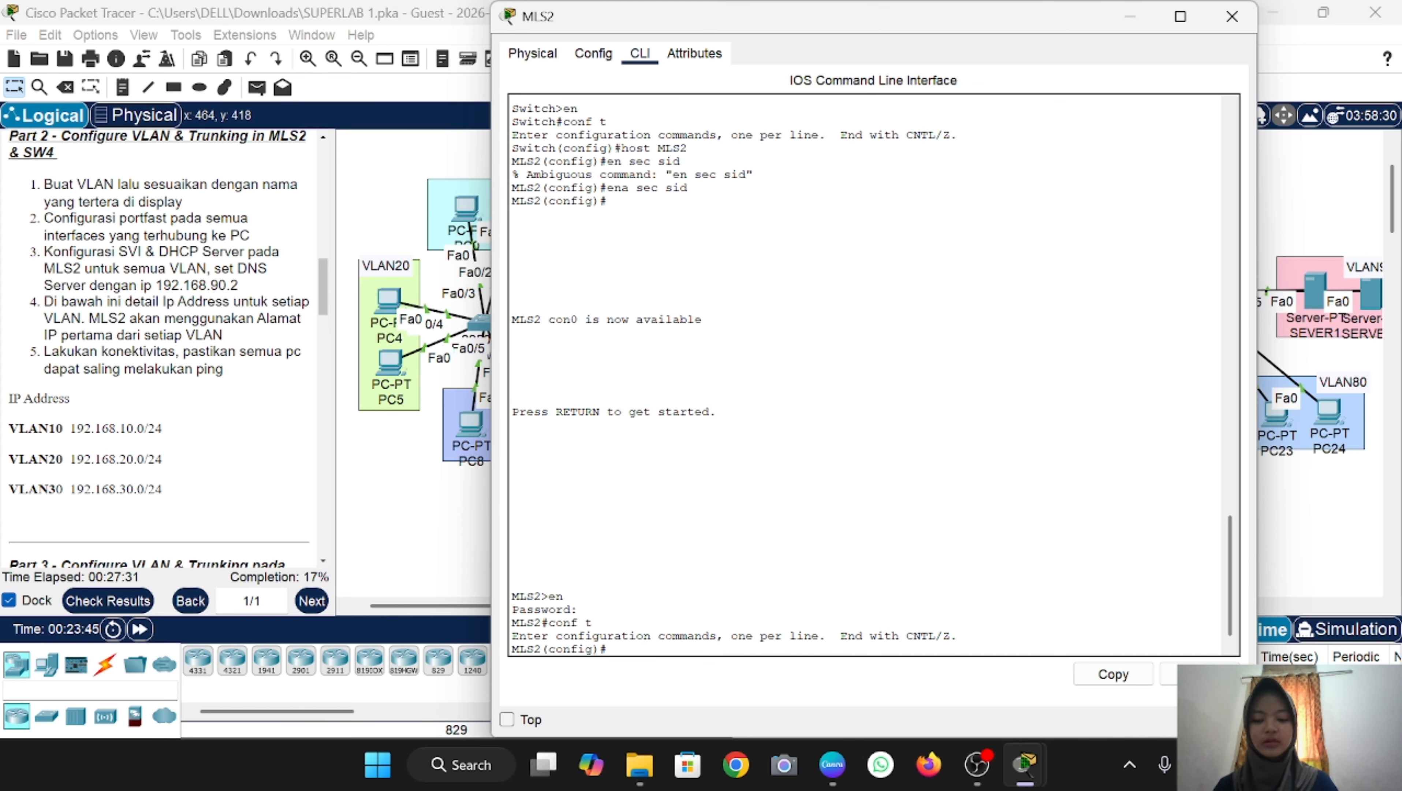
type("vlan 10")
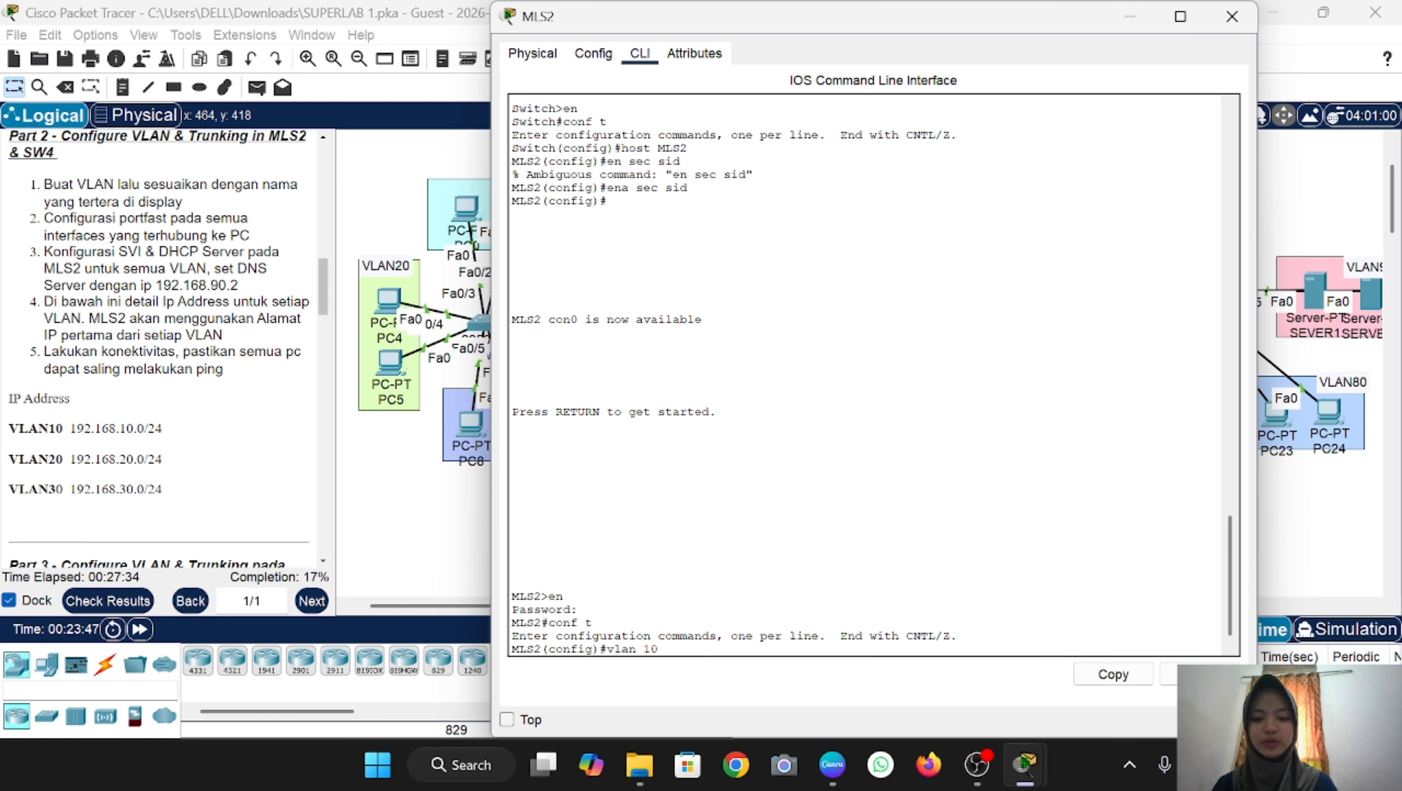
key("Return")
type("name")
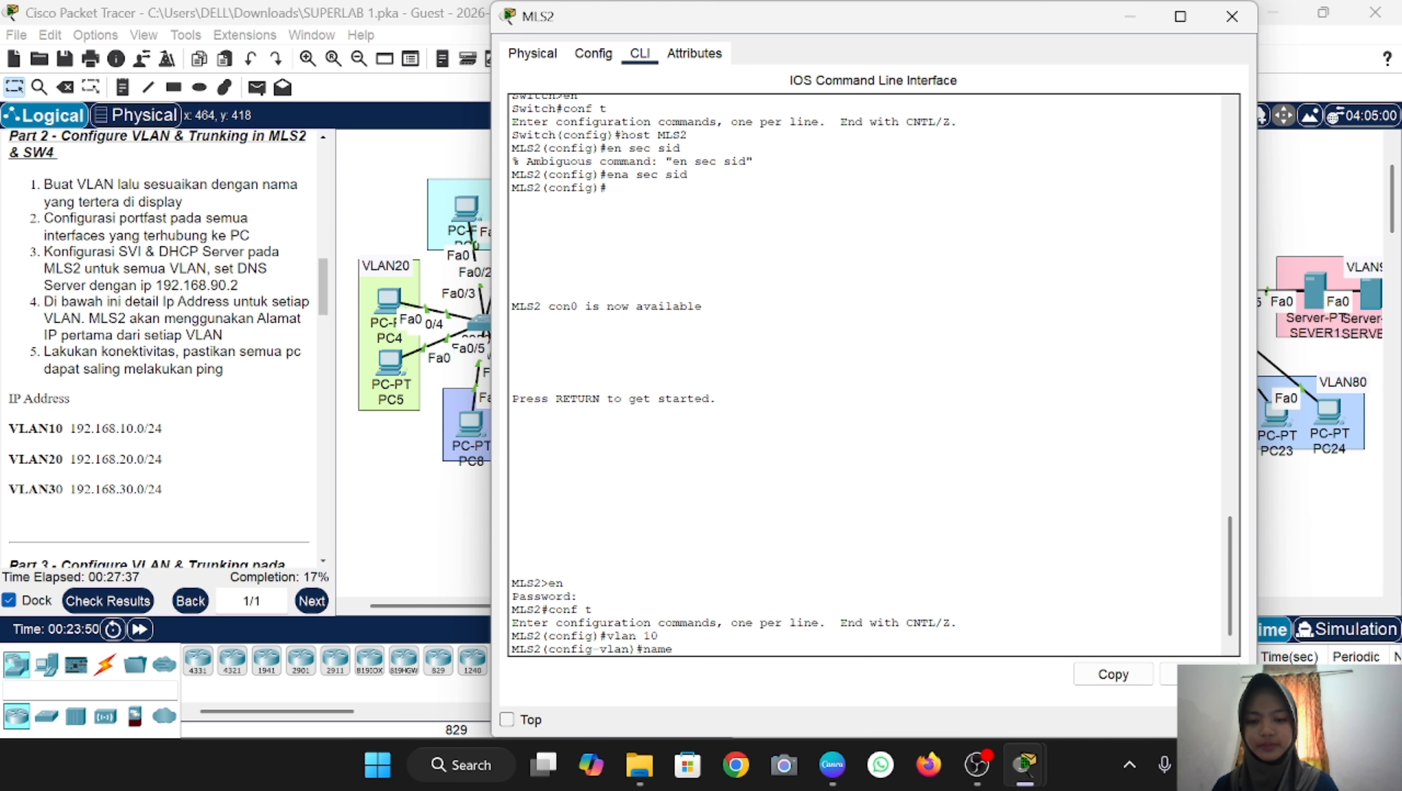
type(" VLAN10")
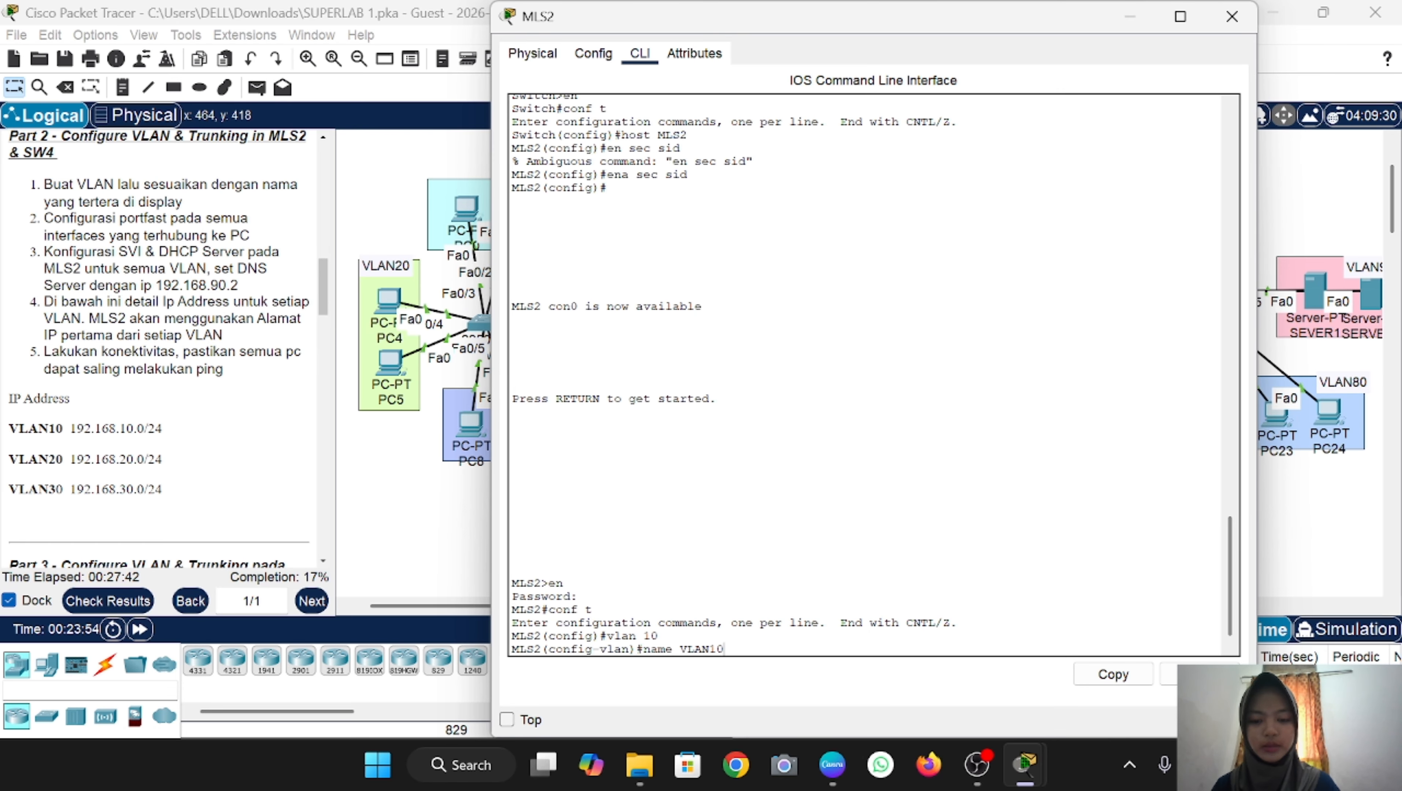
key("Return")
Step: Create VLAN 20 on MLS2 and name it VLAN20
type("an)#vlan 20")
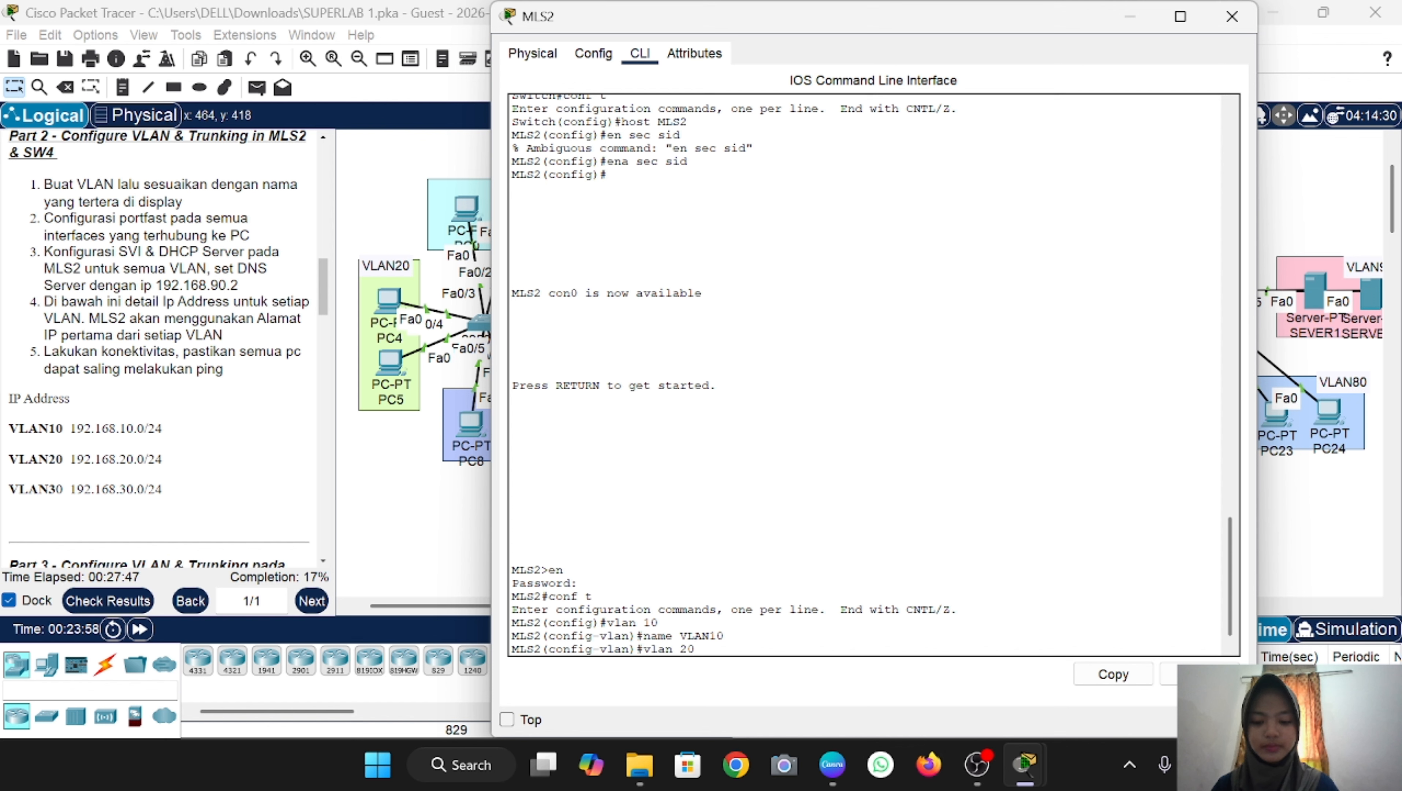
key("BackSpace")
key("BackSpace")
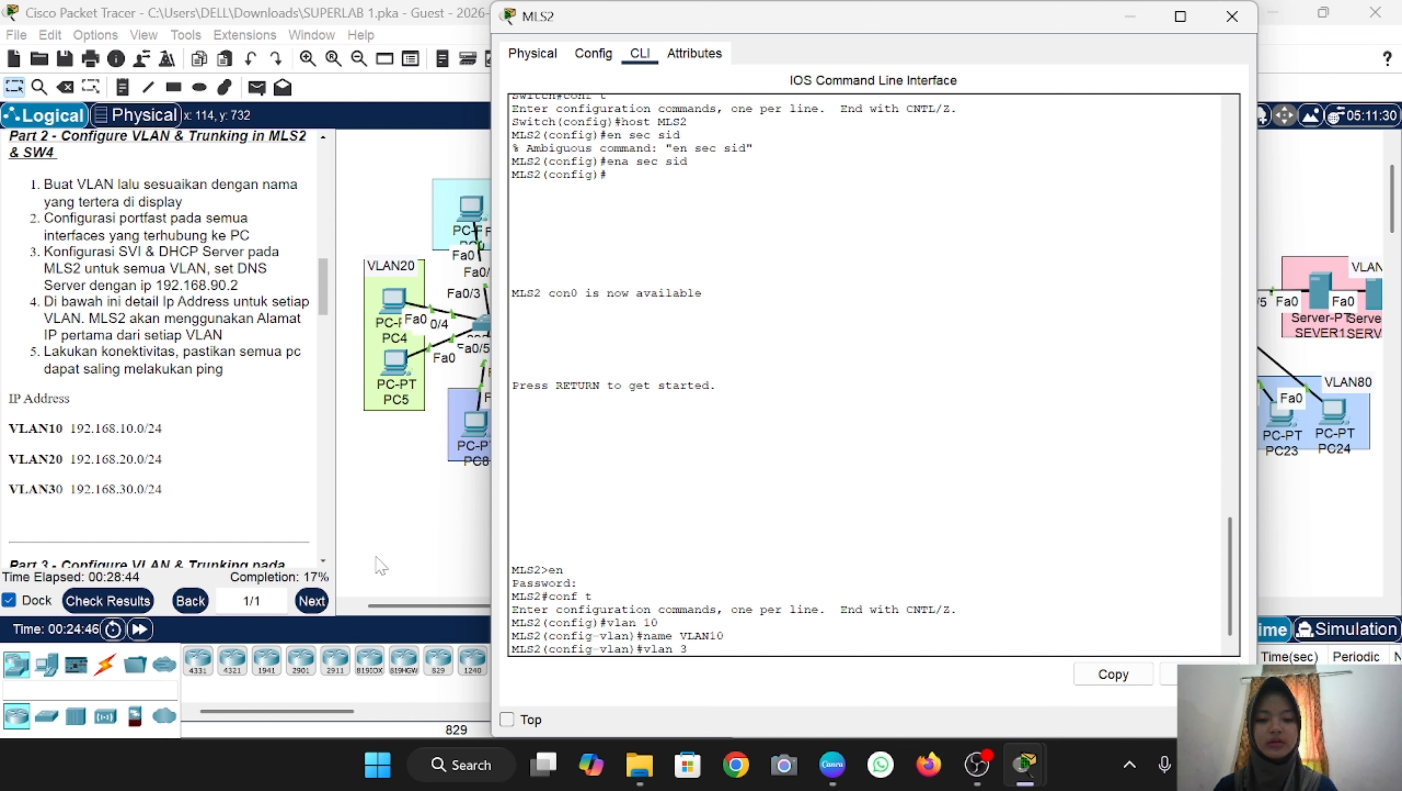
key("BackSpace")
type("20")
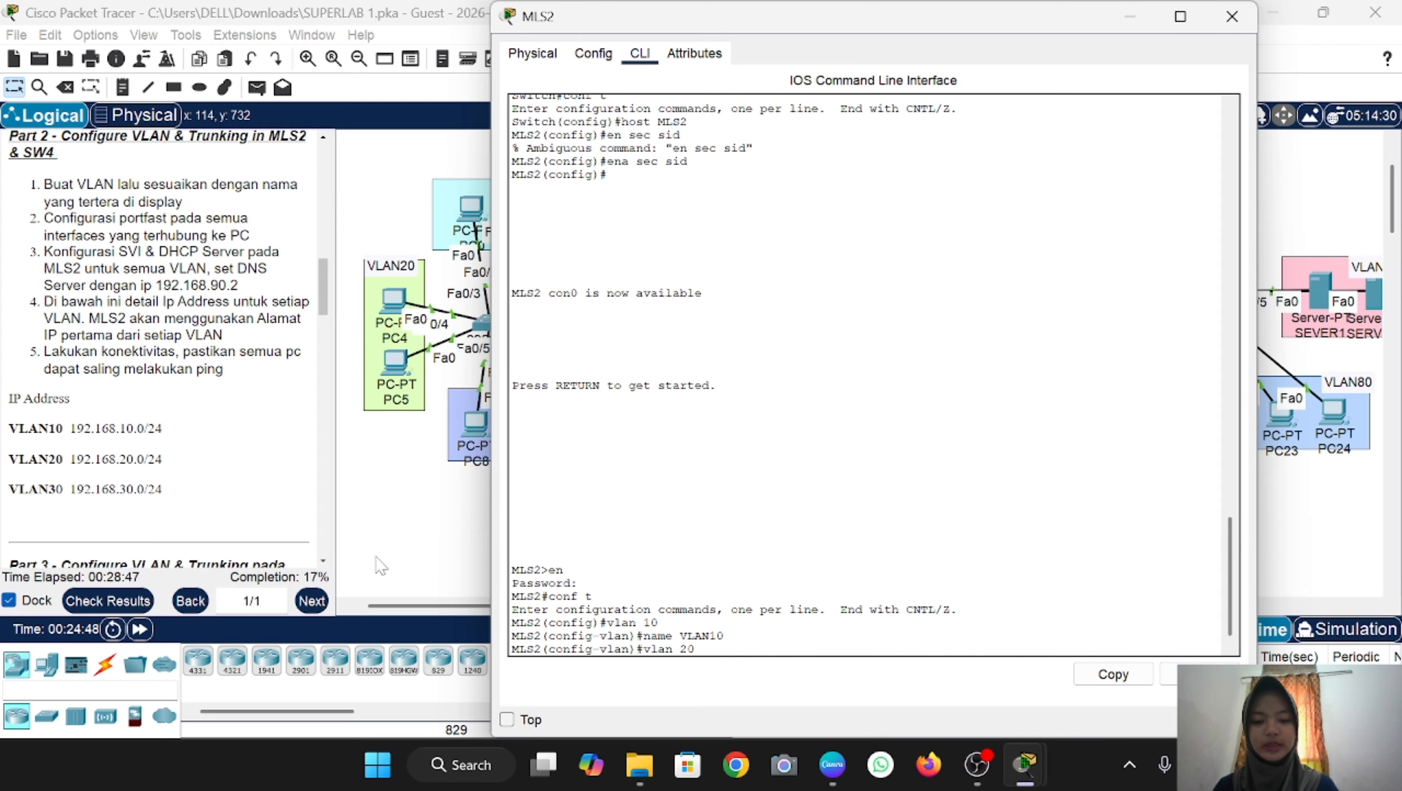
key("Return")
type("name VLAN1")
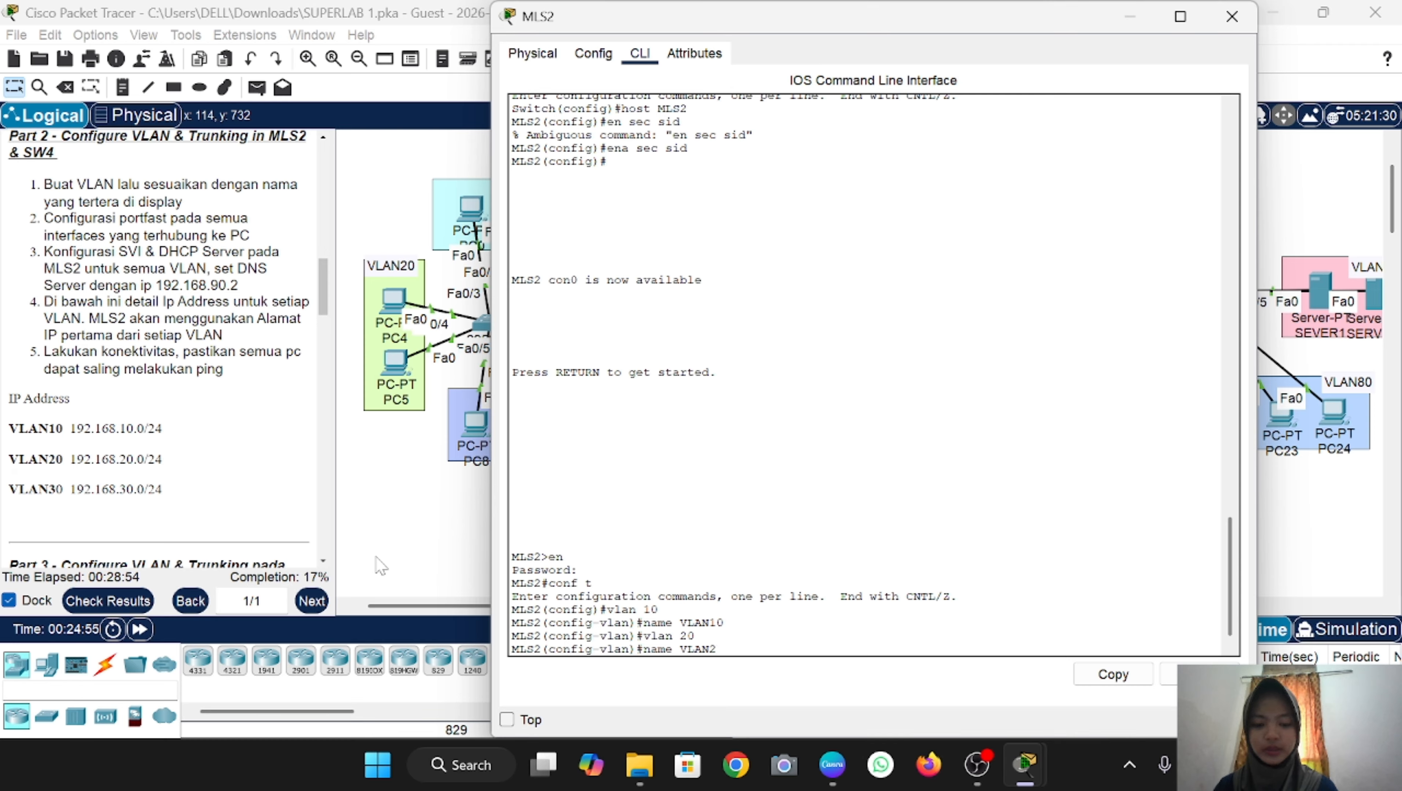
type("0")
key("Return")
Step: Create VLAN 30 named VLAN30, then exit to global configuration
key("Up")
key("Up")
key("Up")
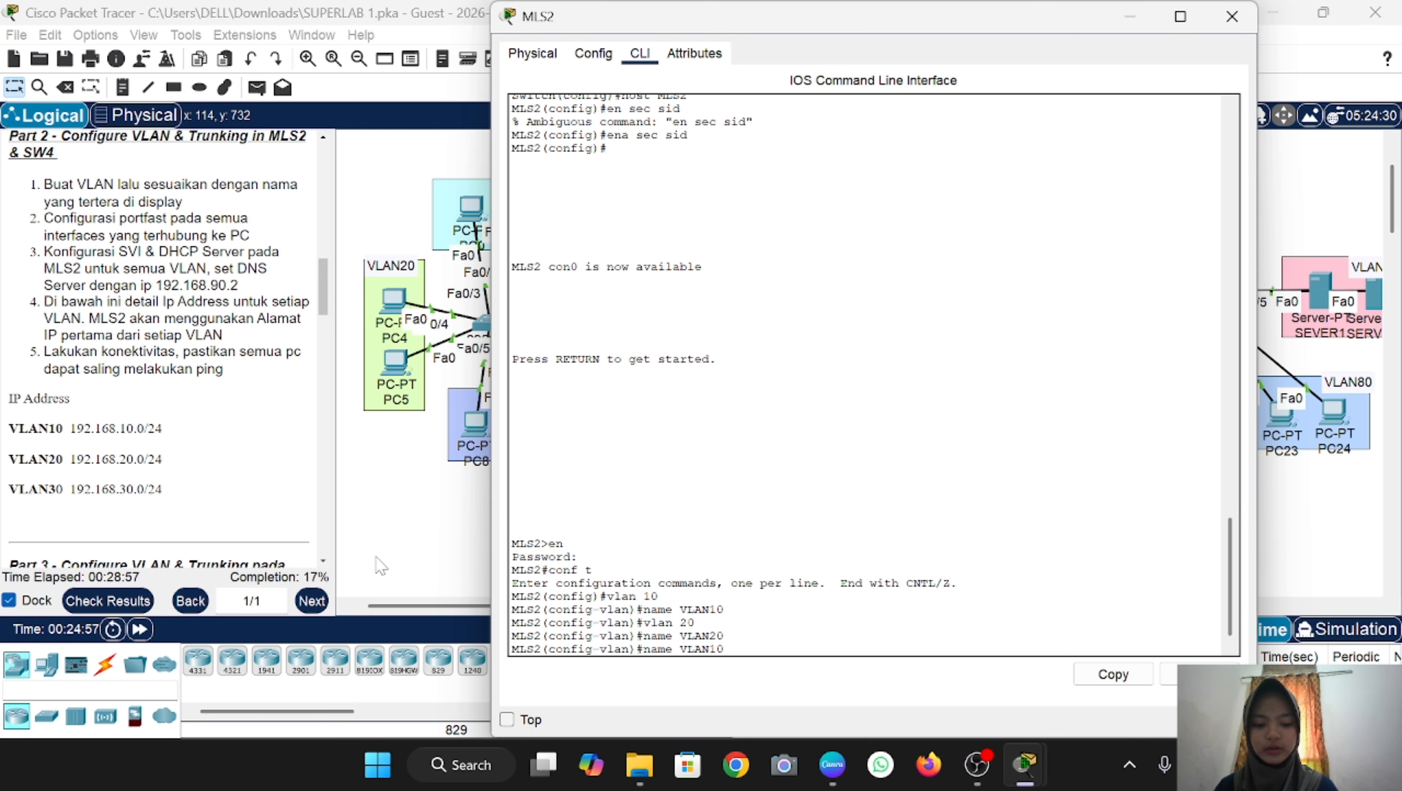
key("Up")
key("BackSpace")
key("BackSpace")
type("30")
key("Return")
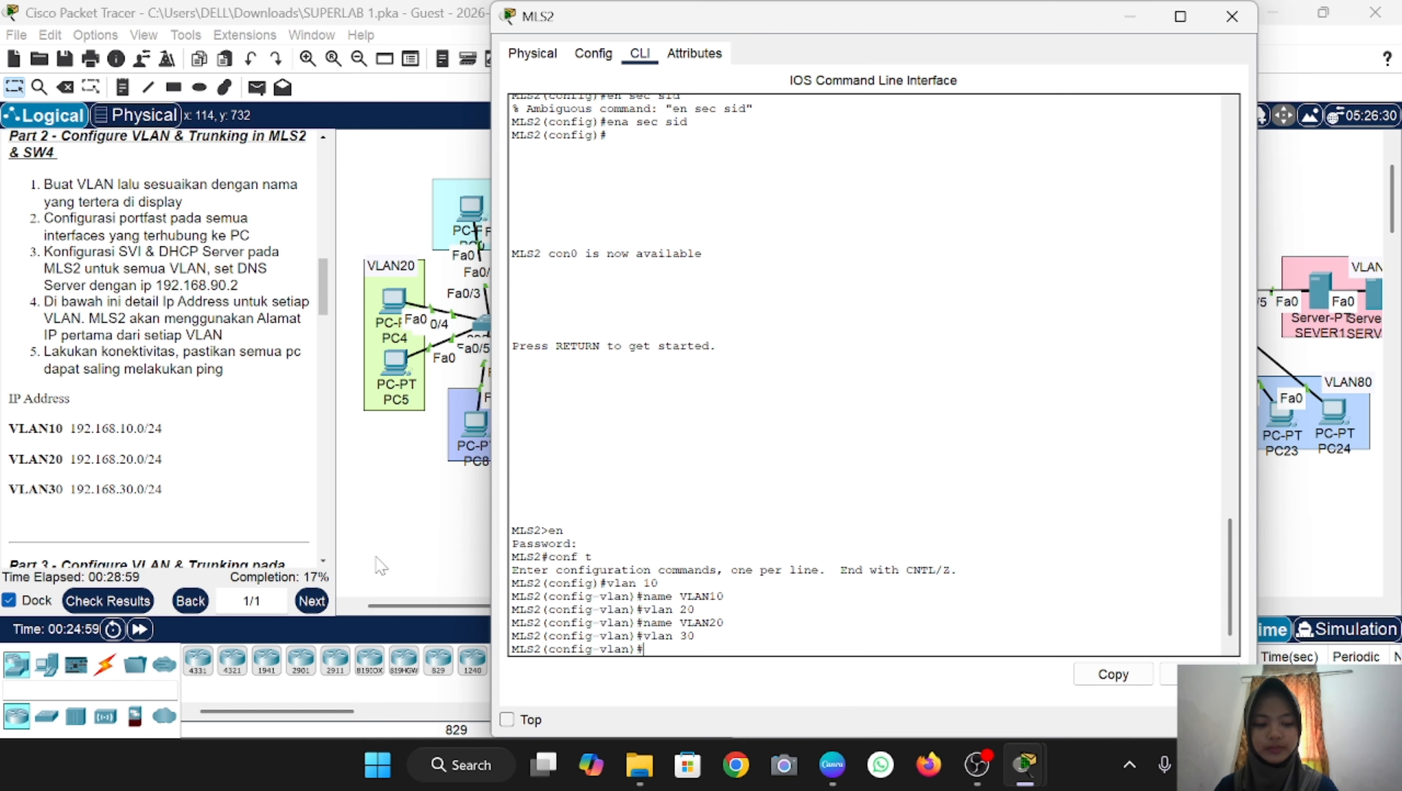
key("Up")
key("Up")
key("BackSpace")
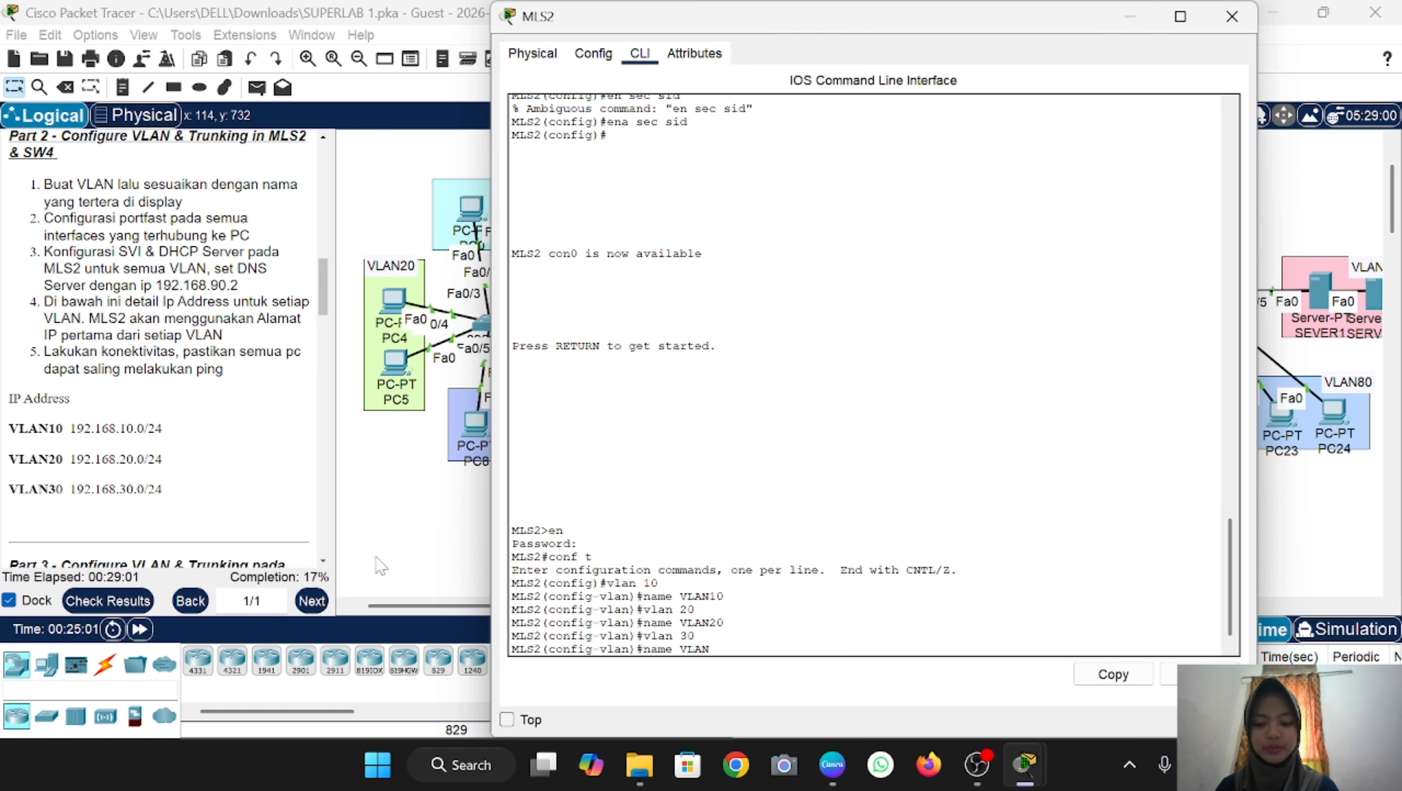
type("30")
key("Return")
type("ex")
key("Return")
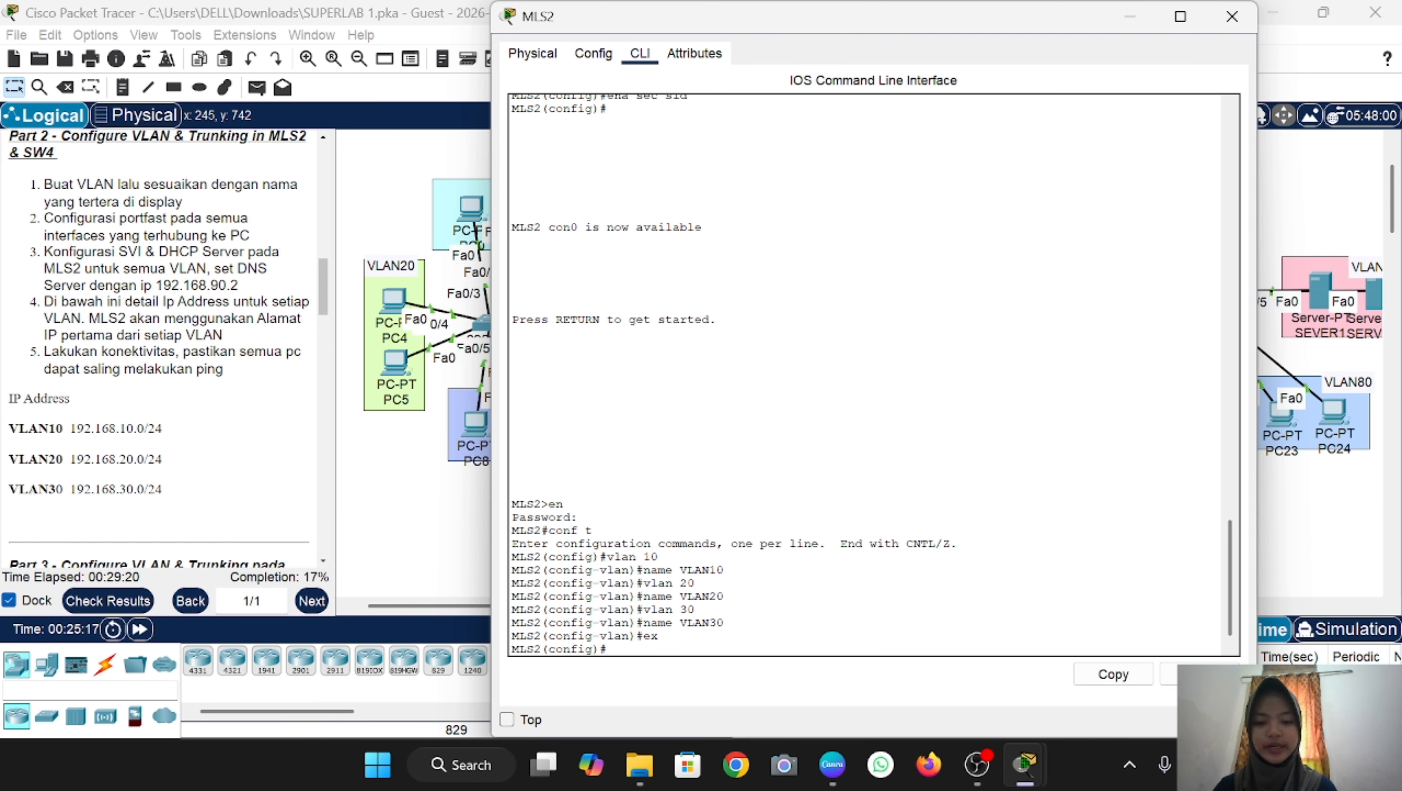
left_click(455, 532)
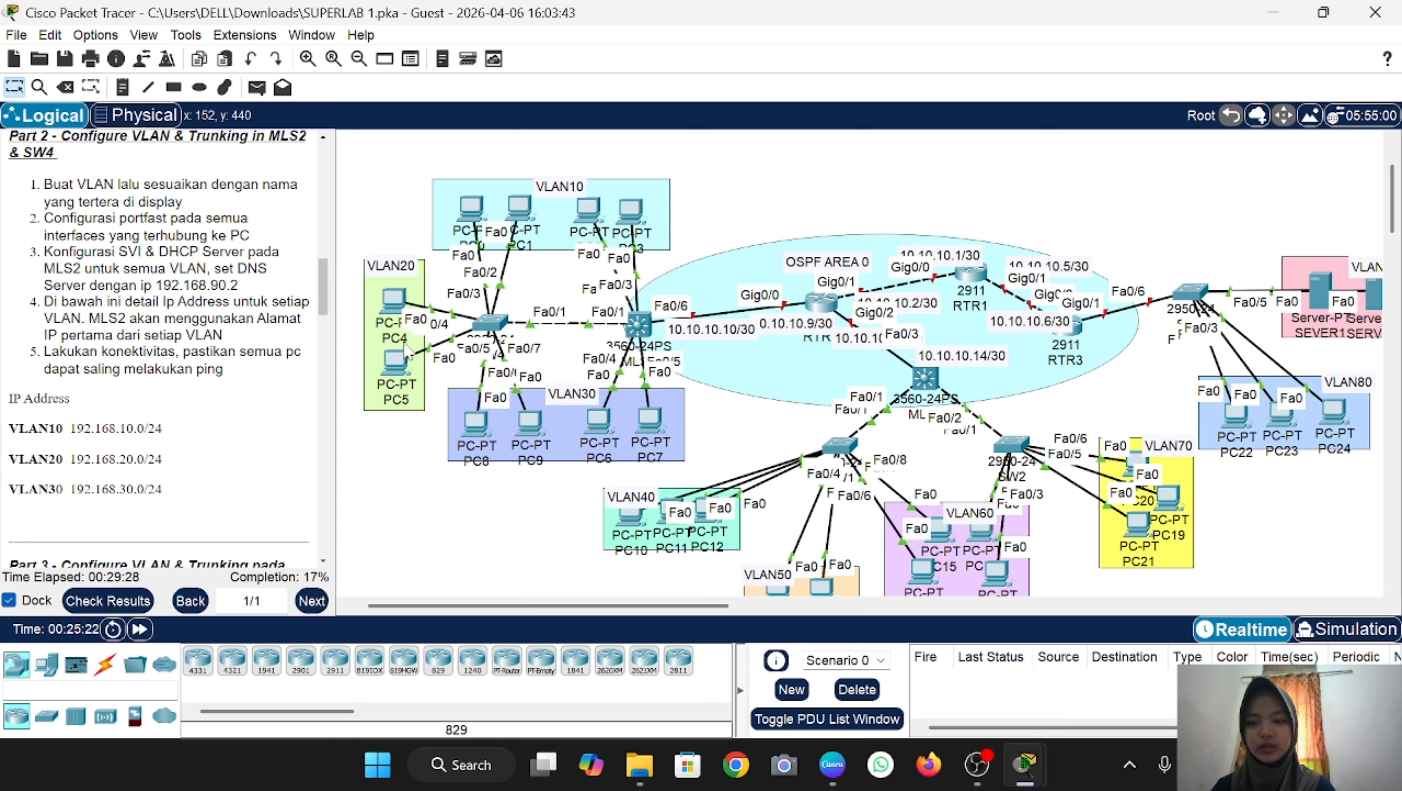
mouse_move(445, 377)
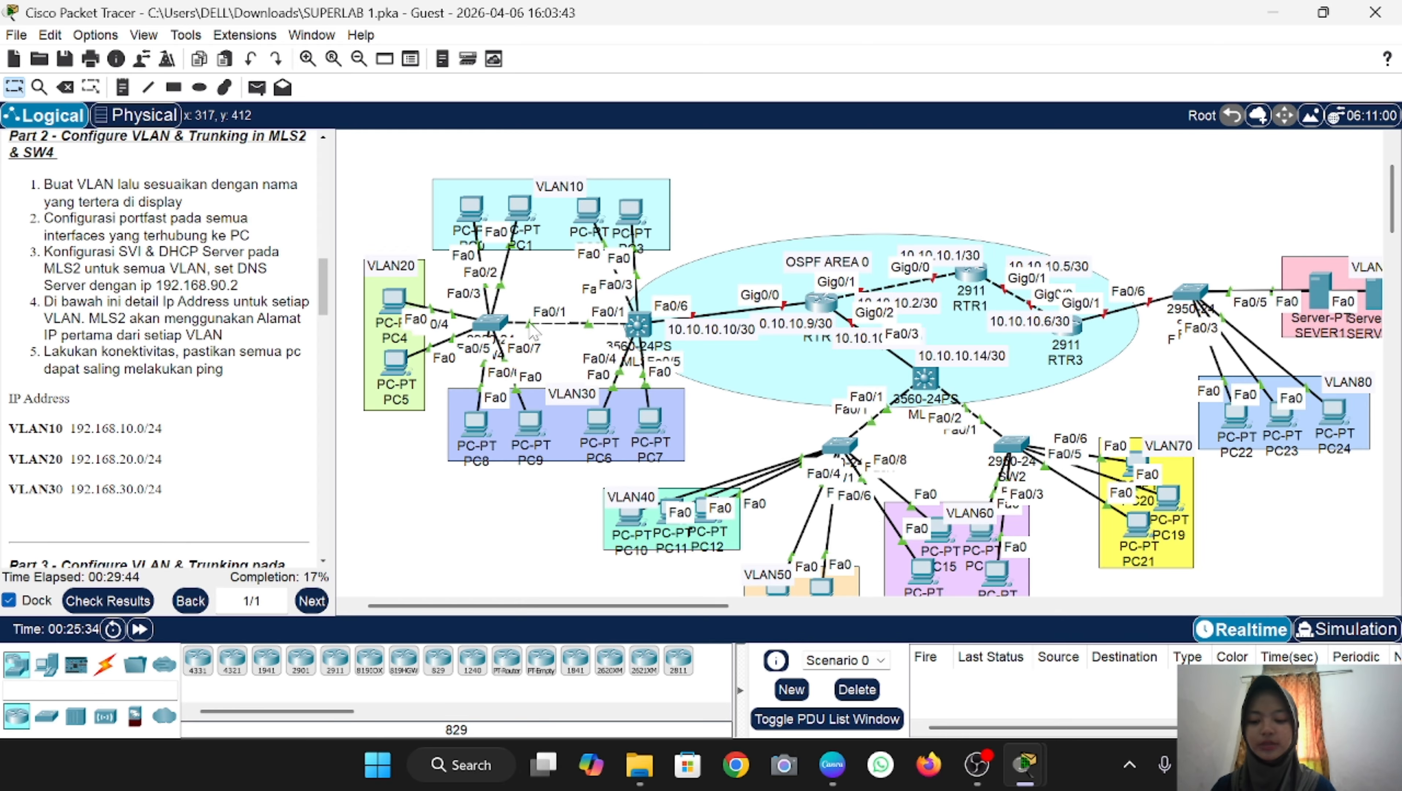
left_click(640, 327)
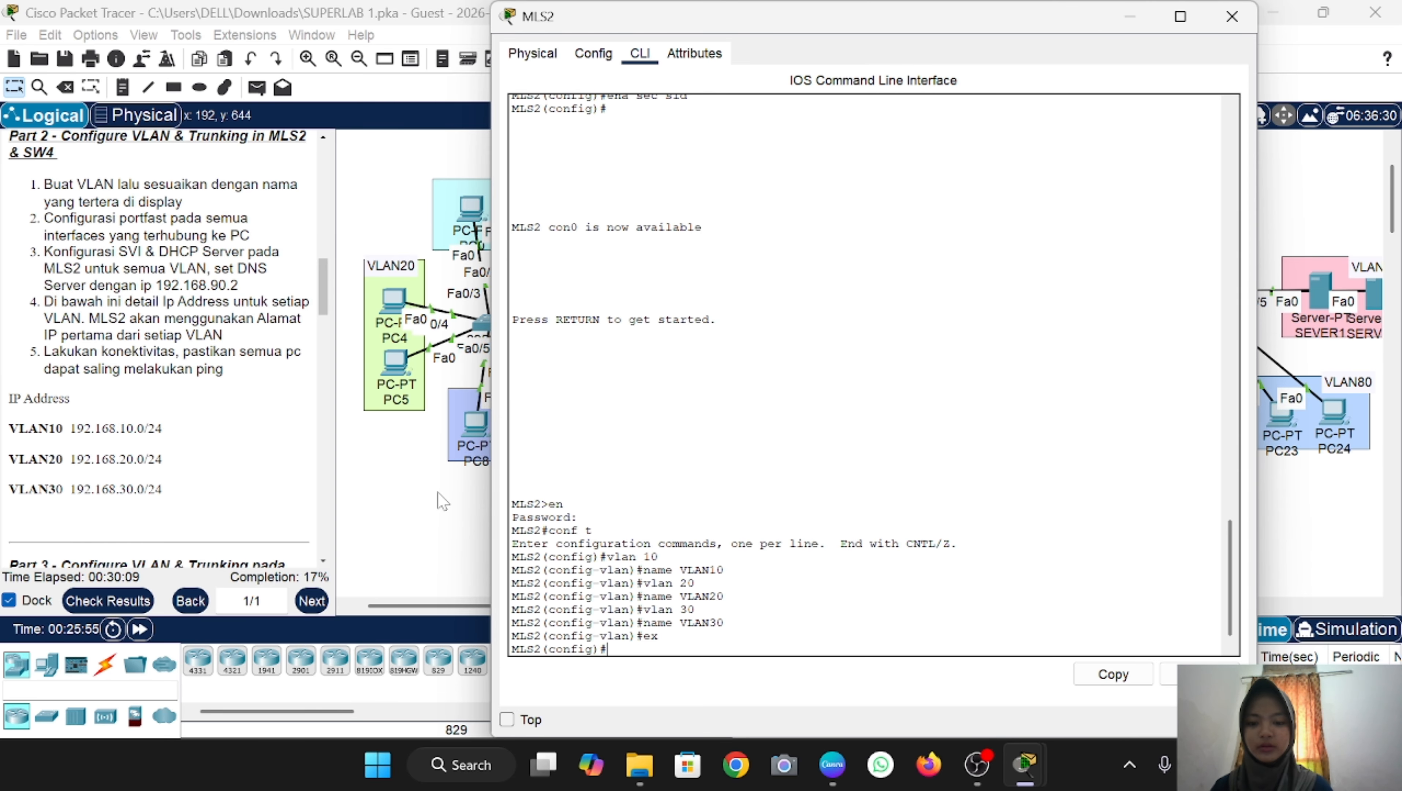
scroll(441, 501, "right", 2)
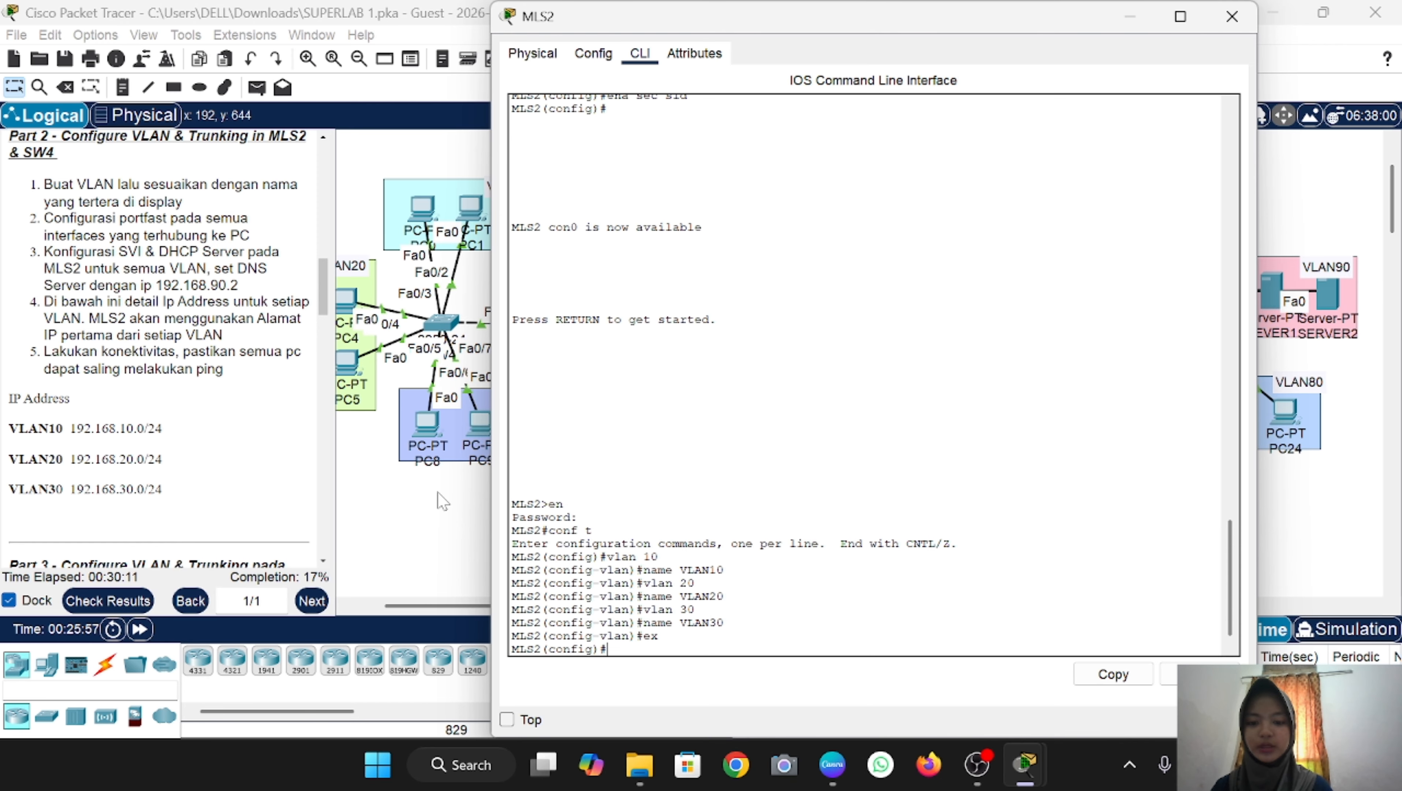
left_click_drag(853, 17, 876, 15)
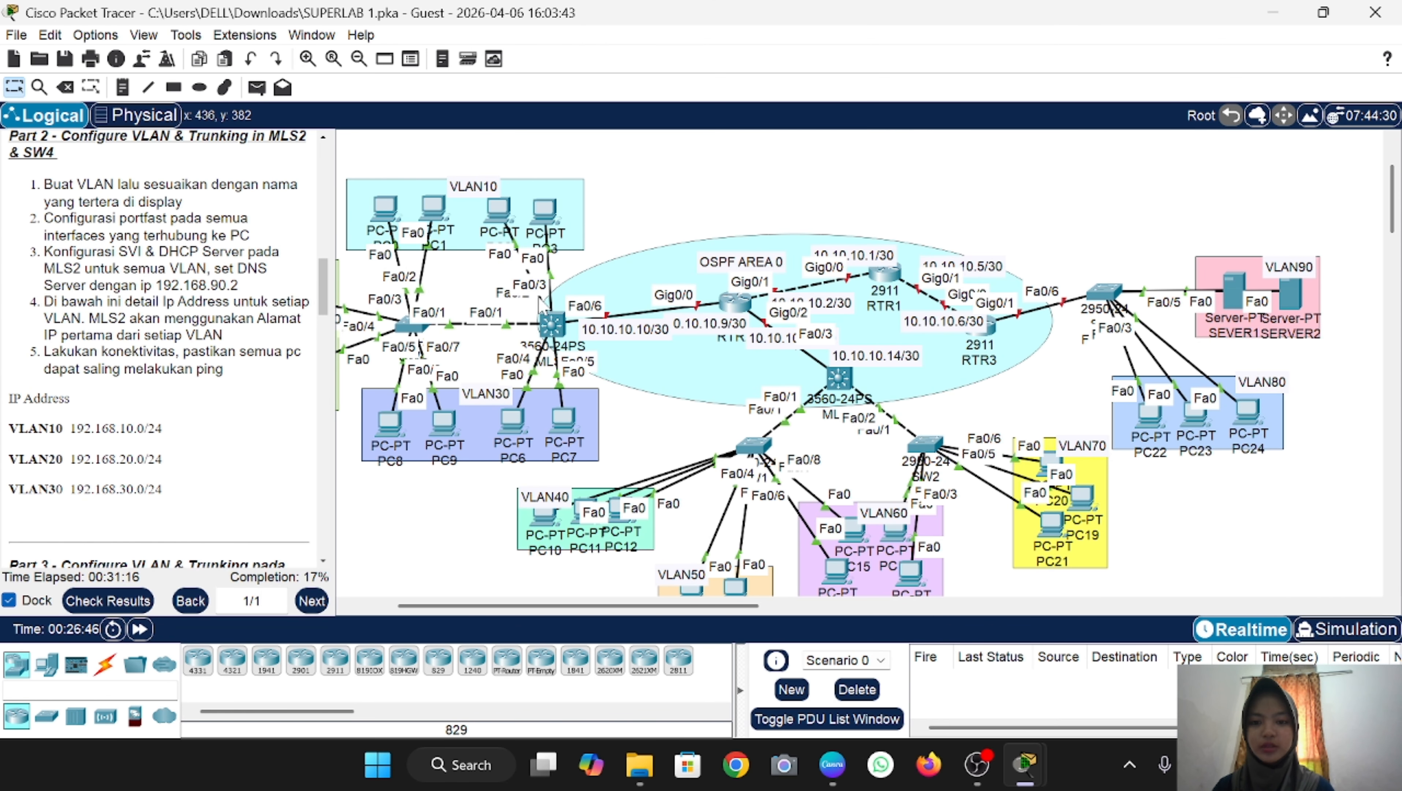
Step: On MLS2, set interface range Fa0/2-3 to access mode, VLAN 10, spanning-tree portfast
left_click(554, 326)
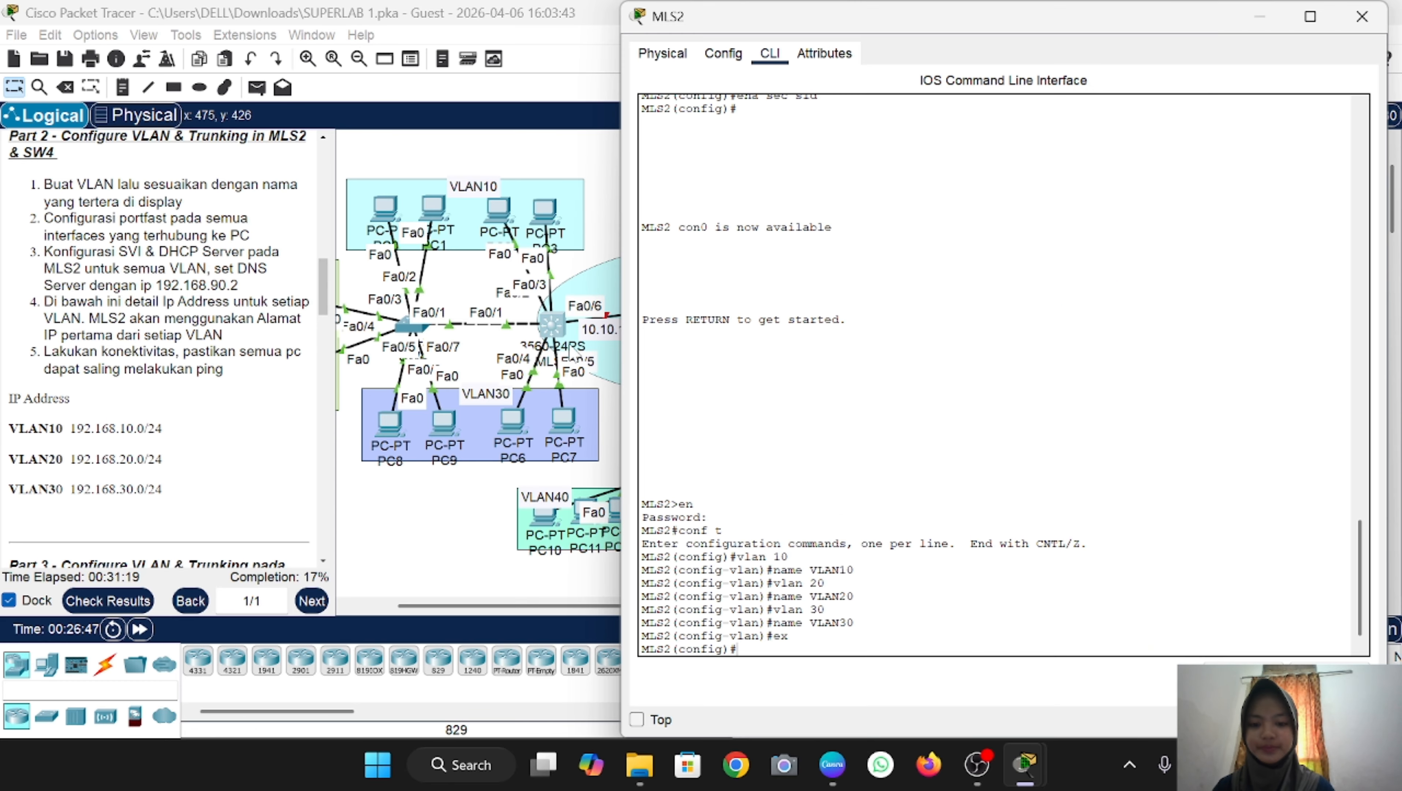
type("int ra")
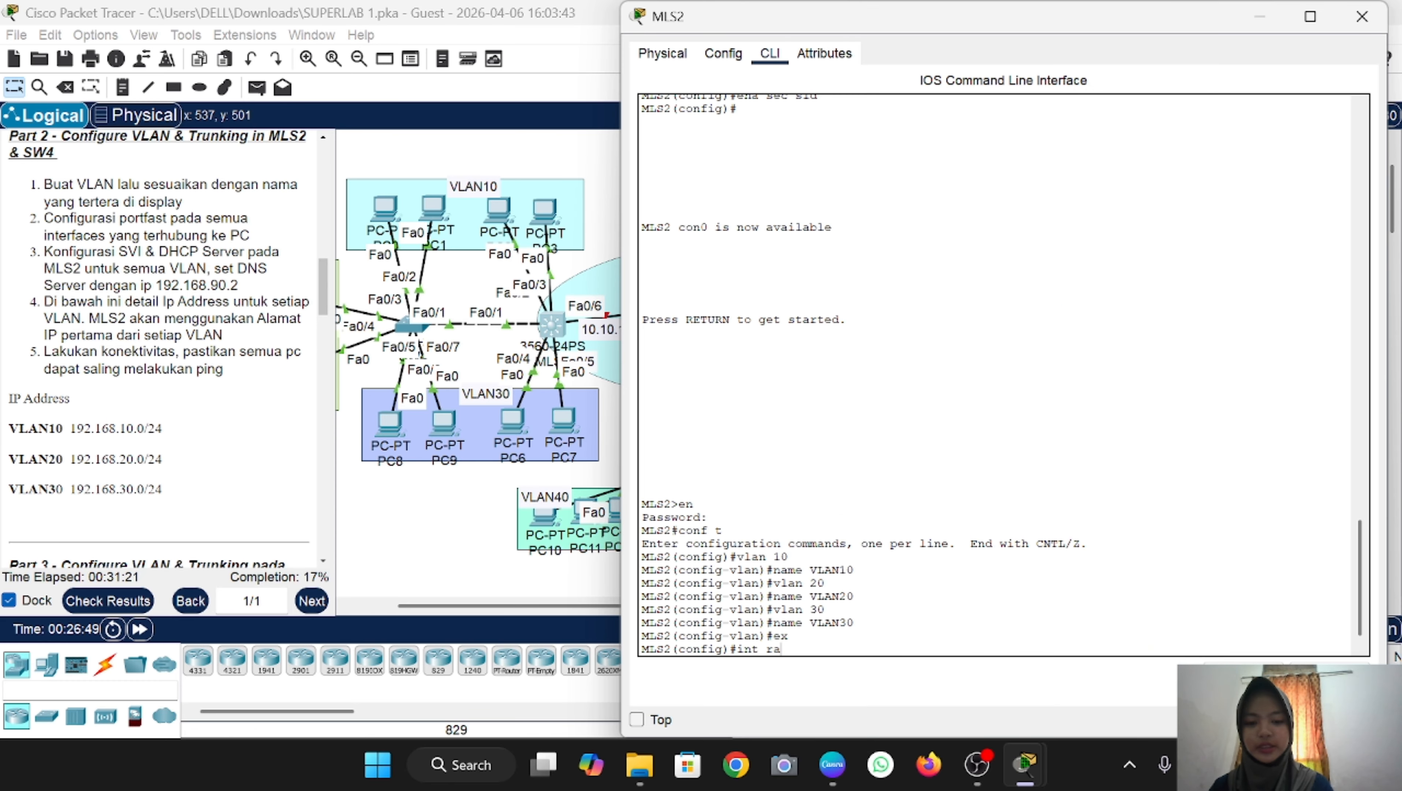
type(" fa0/2-")
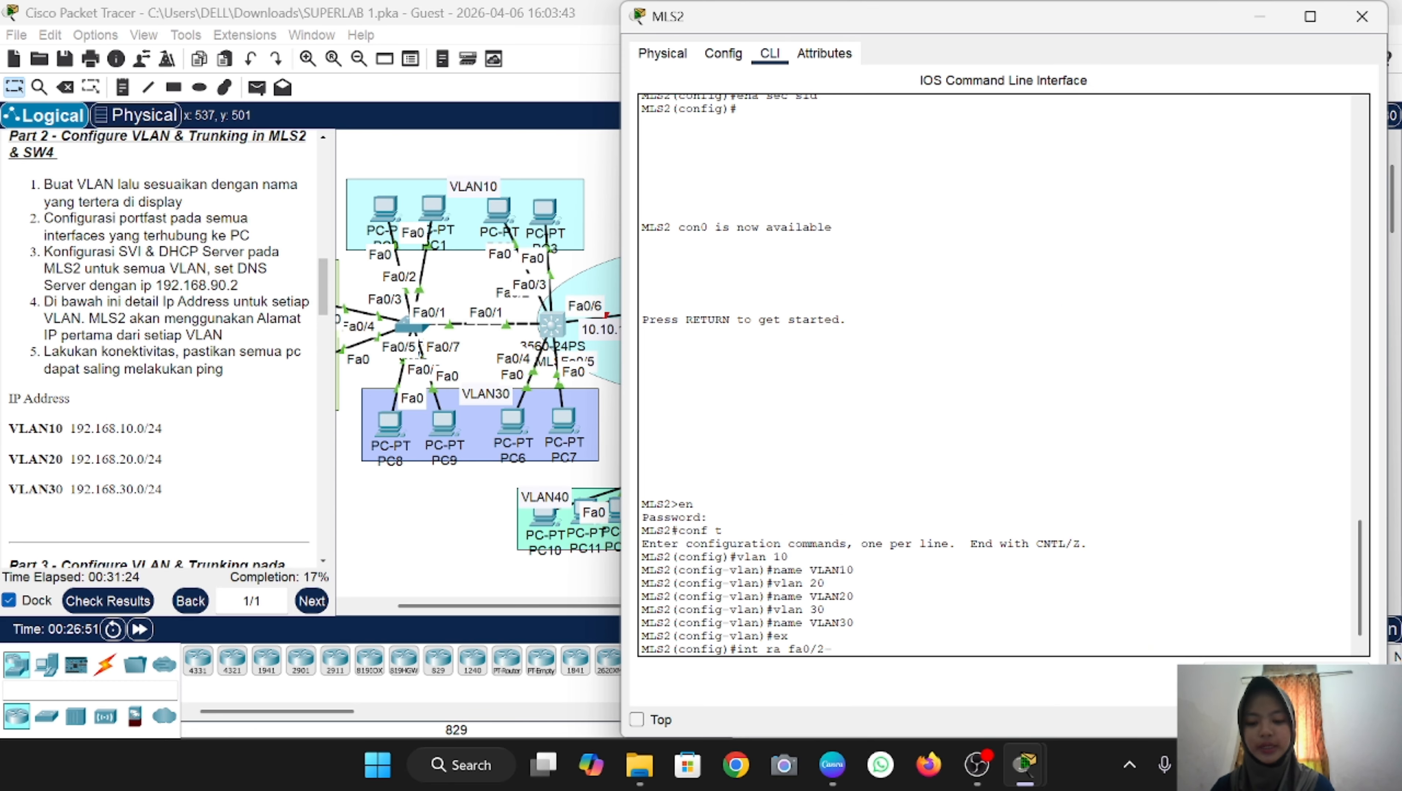
type("3")
key("Return")
type("sw m")
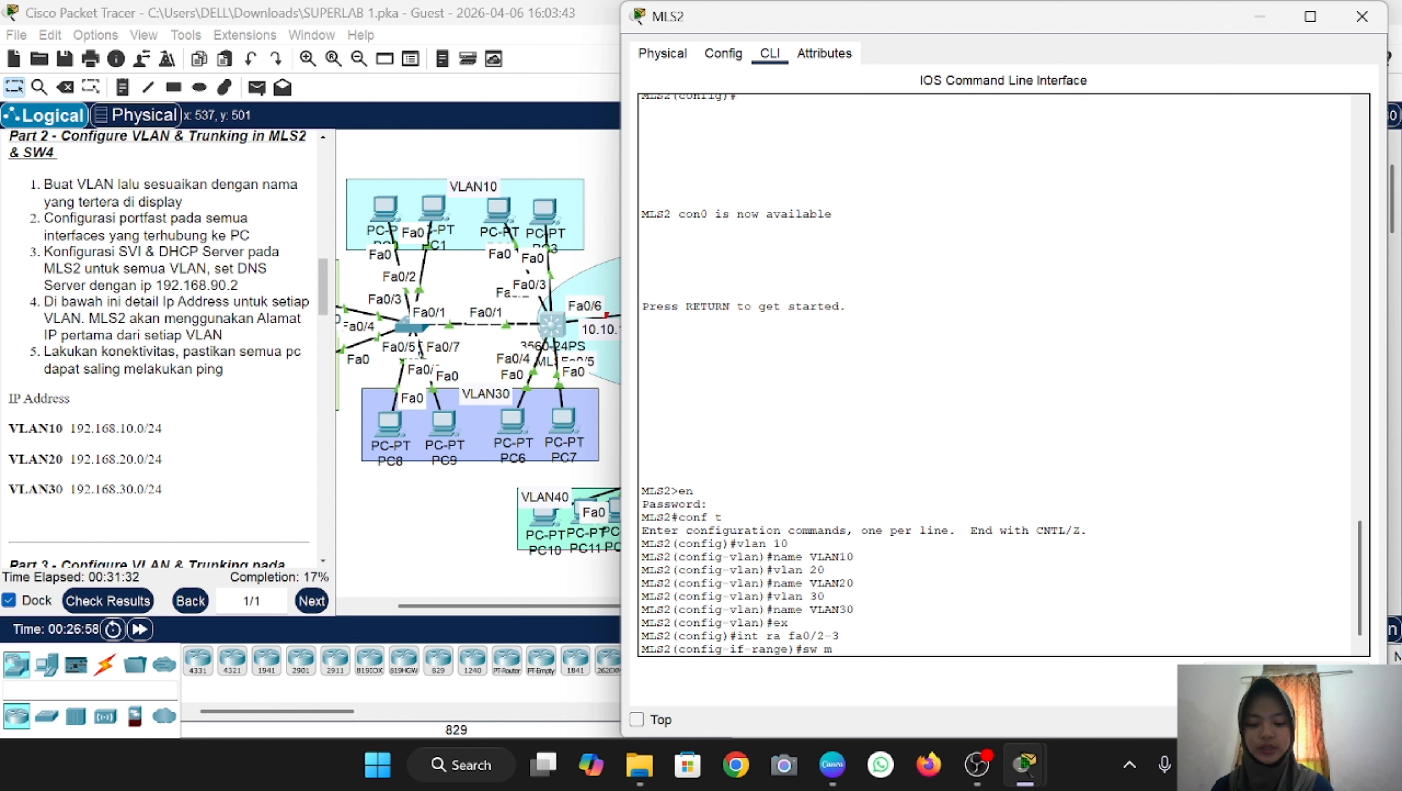
type(" a")
key("Return")
type("sw")
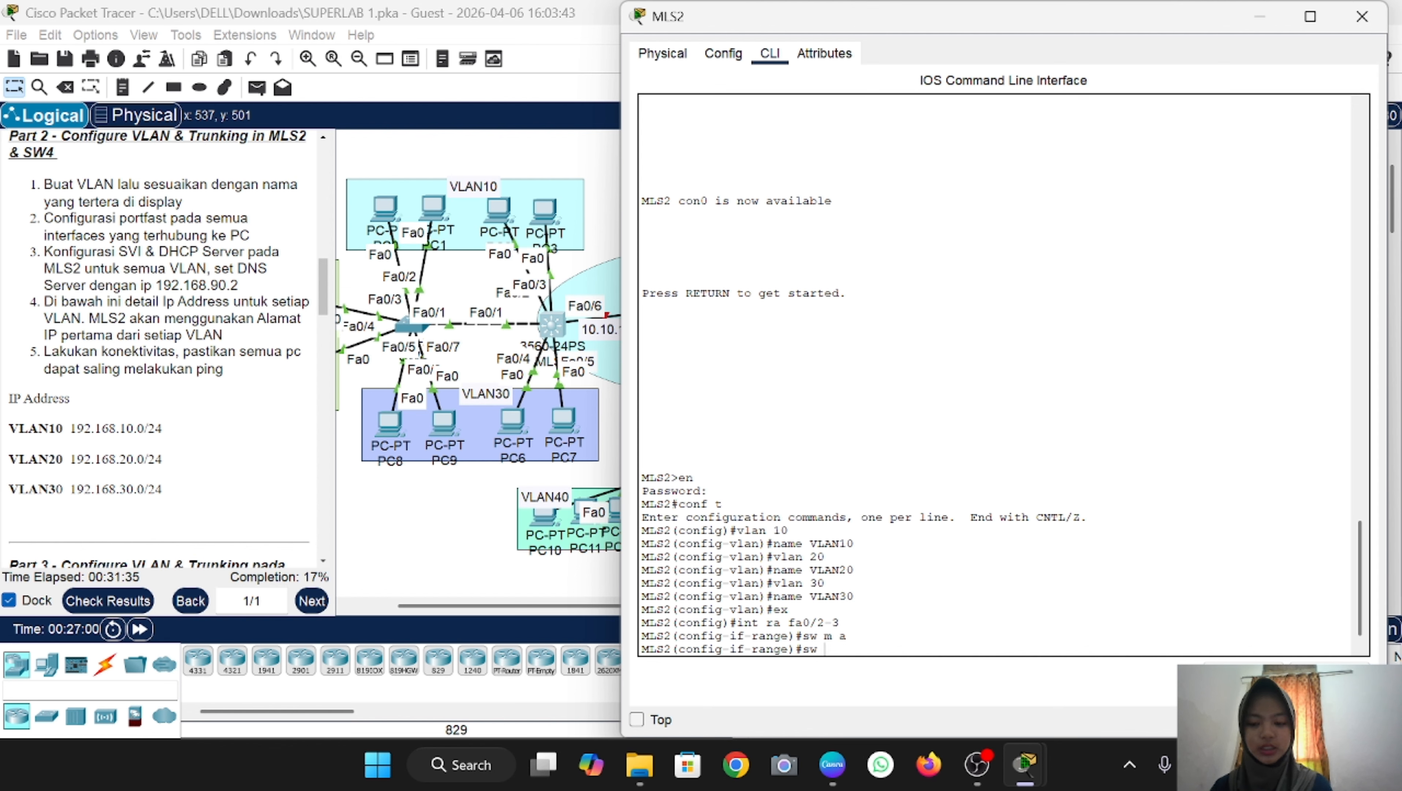
type(" a vlan10")
key("Return")
key("Up")
key("Left")
key("Left")
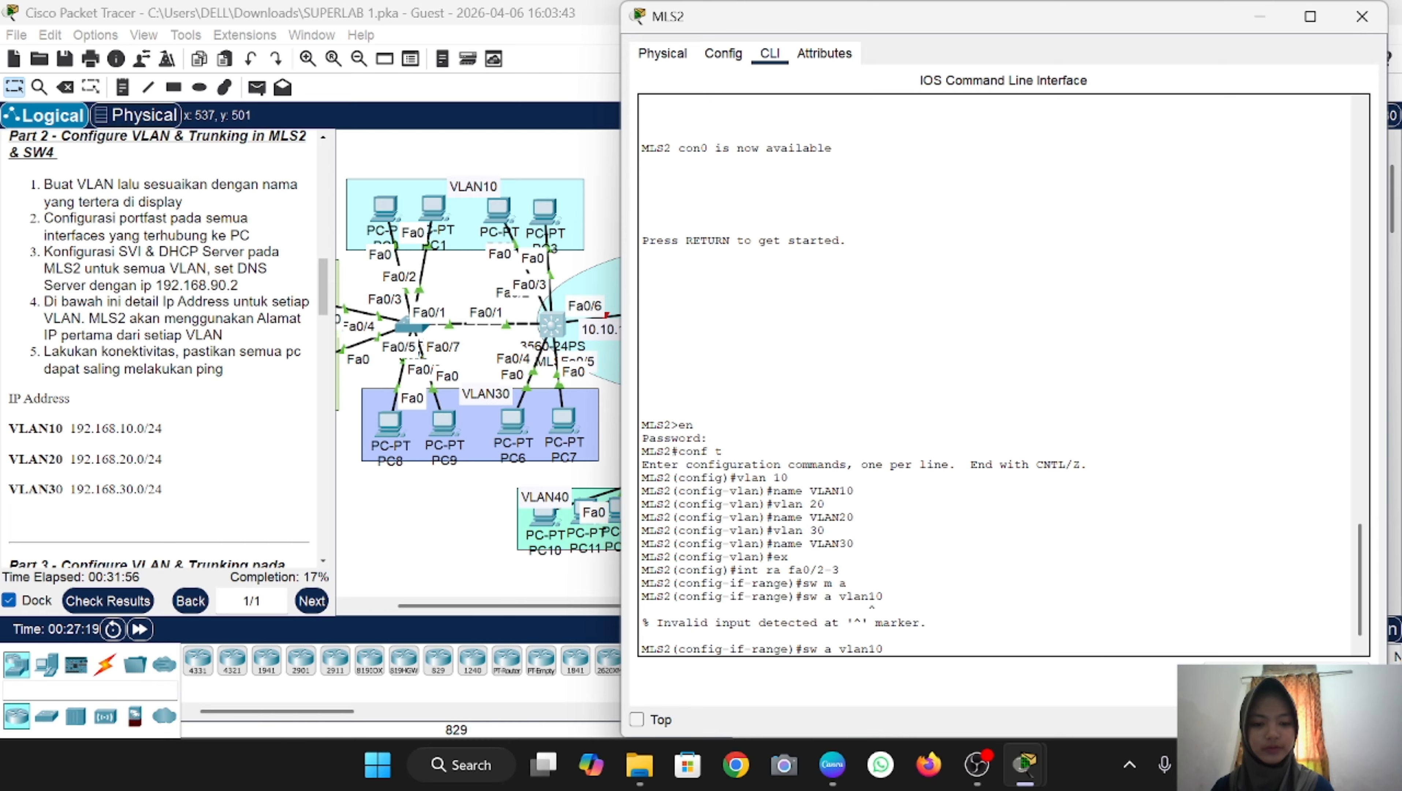
key("Return")
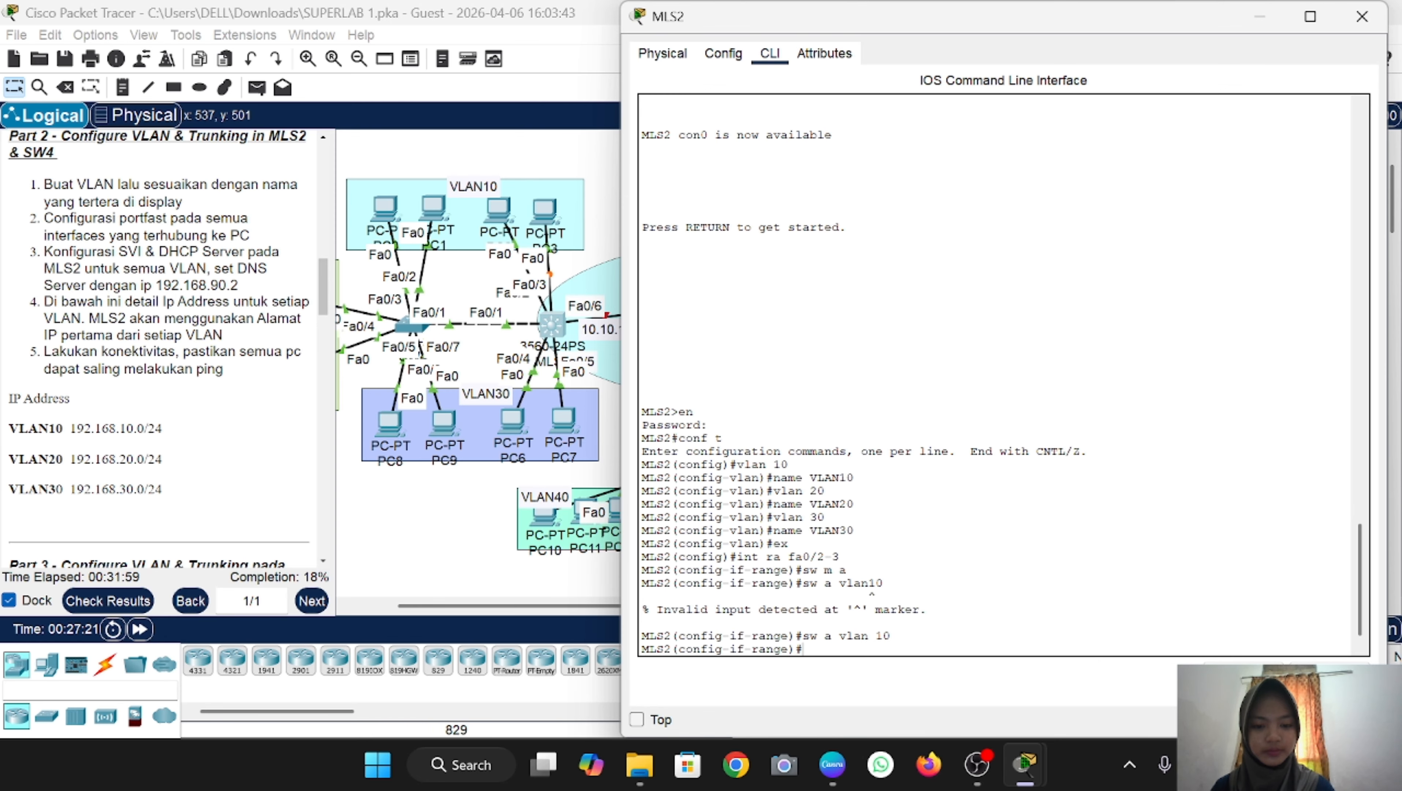
type("spa po")
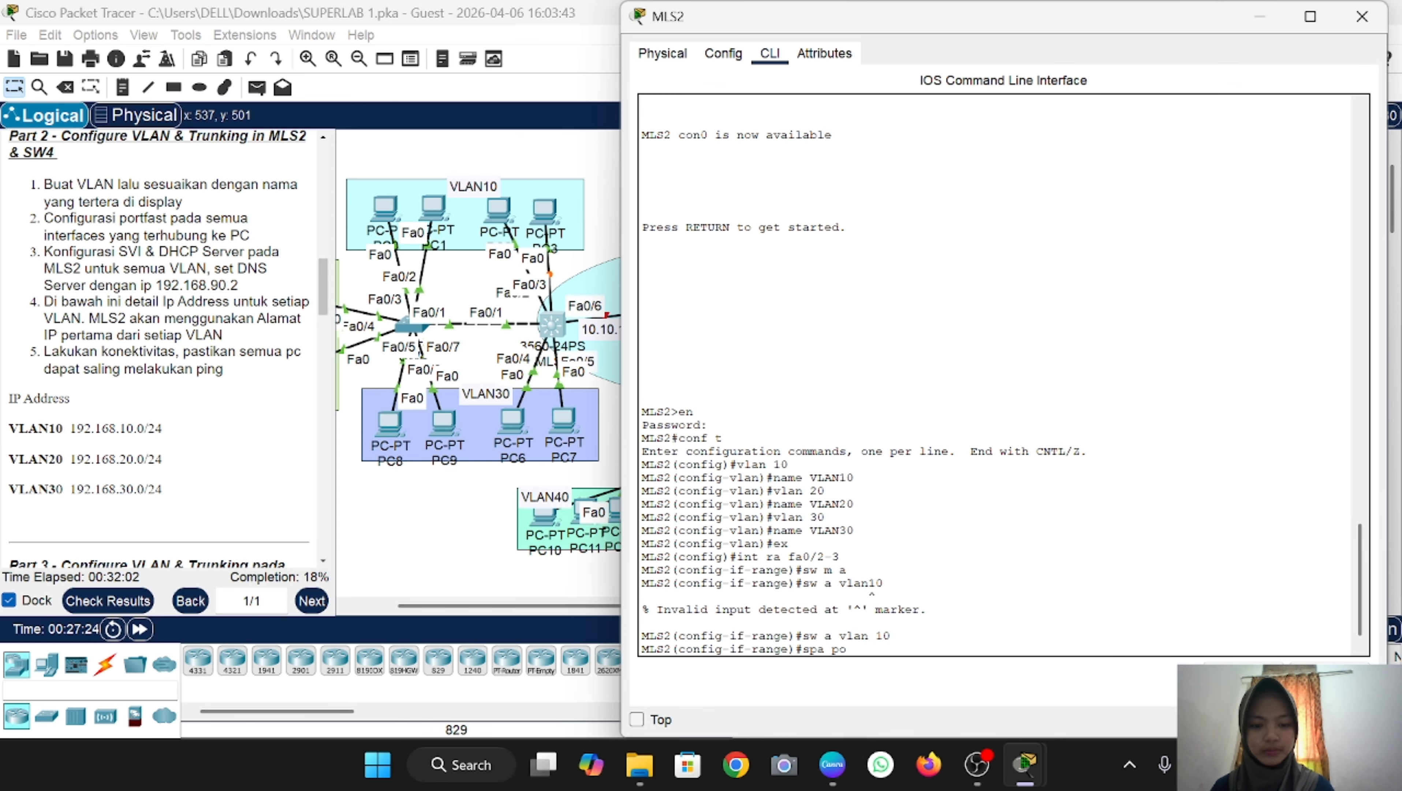
key("Return")
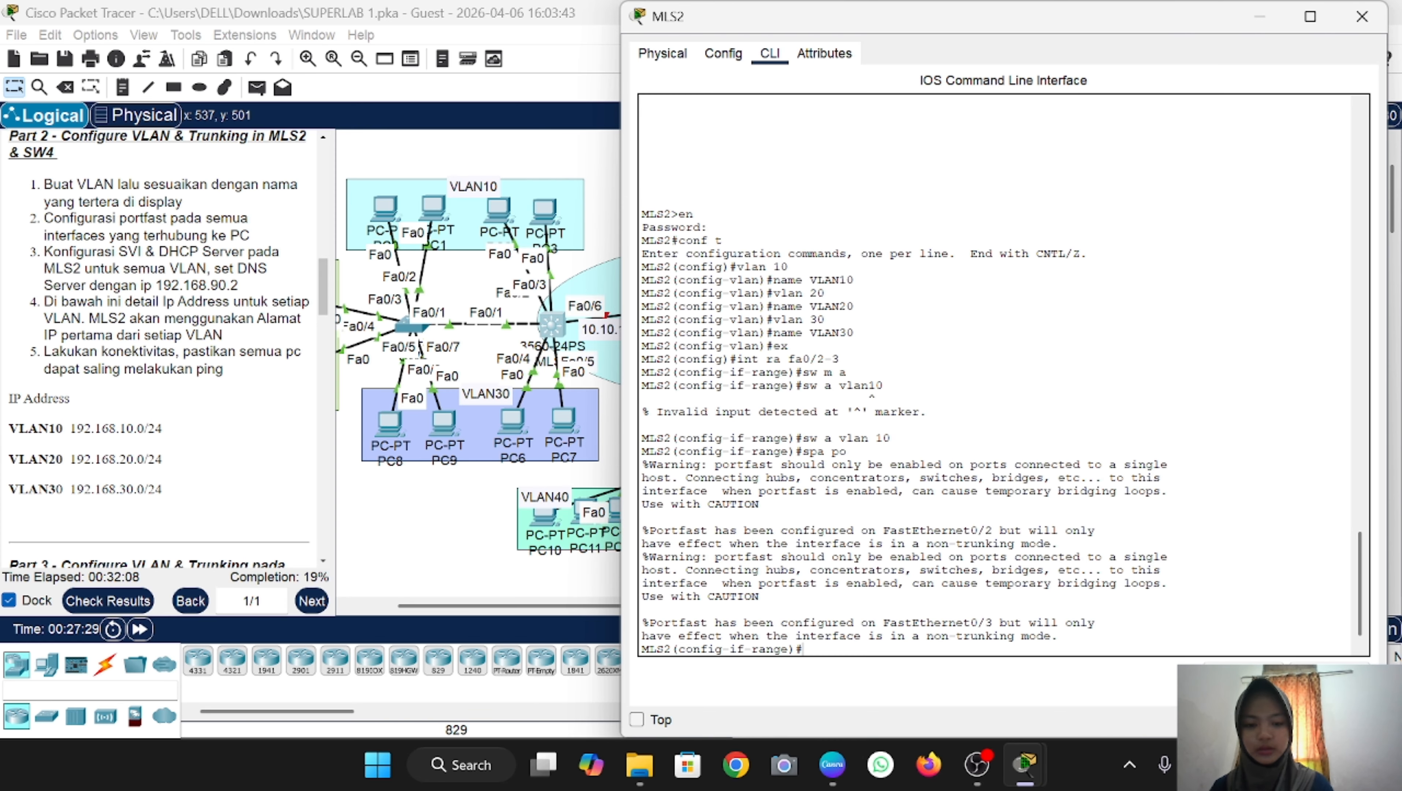
Step: Select MLS2 ports Fa0/4–5 as access ports, initially assigning them to VLAN 20
type("ex")
key("Return")
type("in")
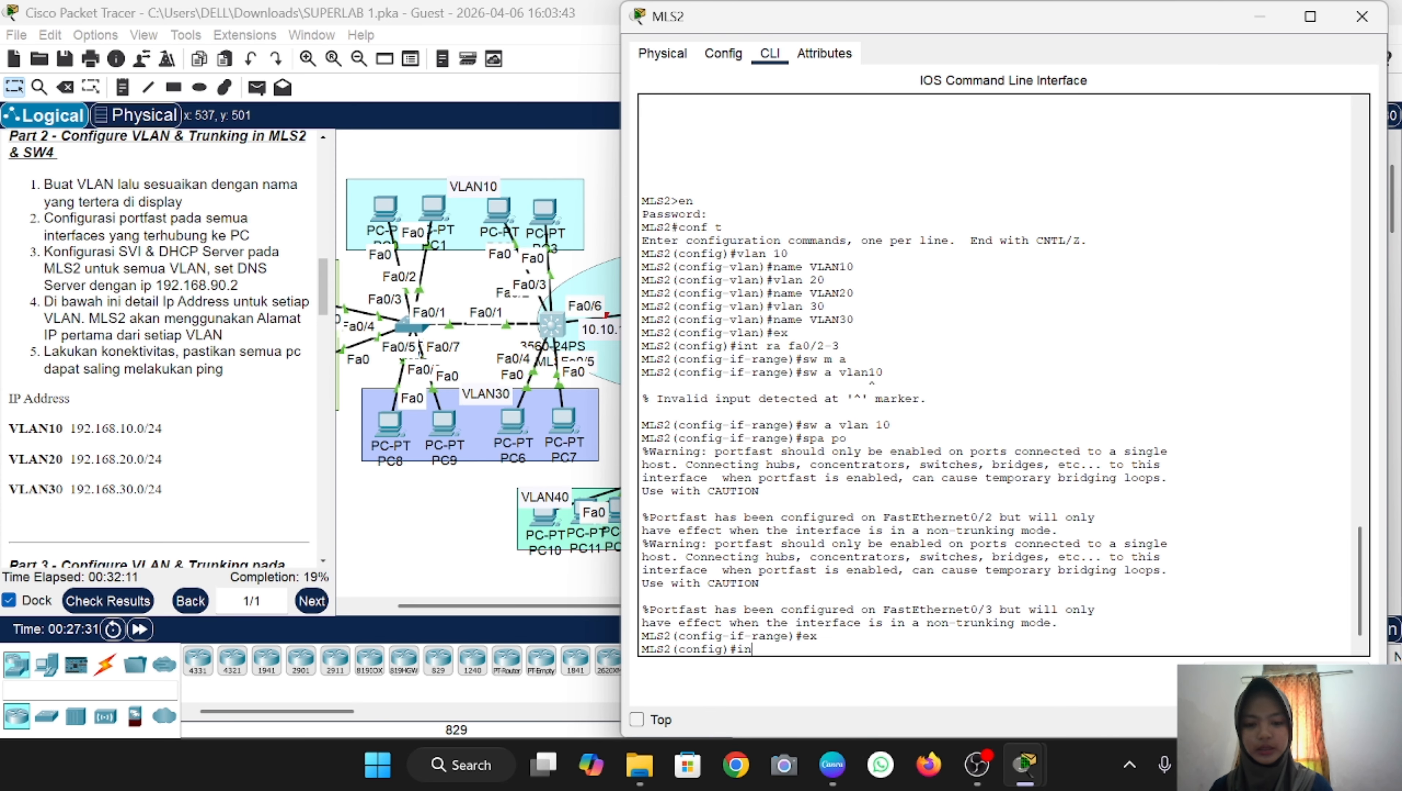
type("t ra fa0/4-5")
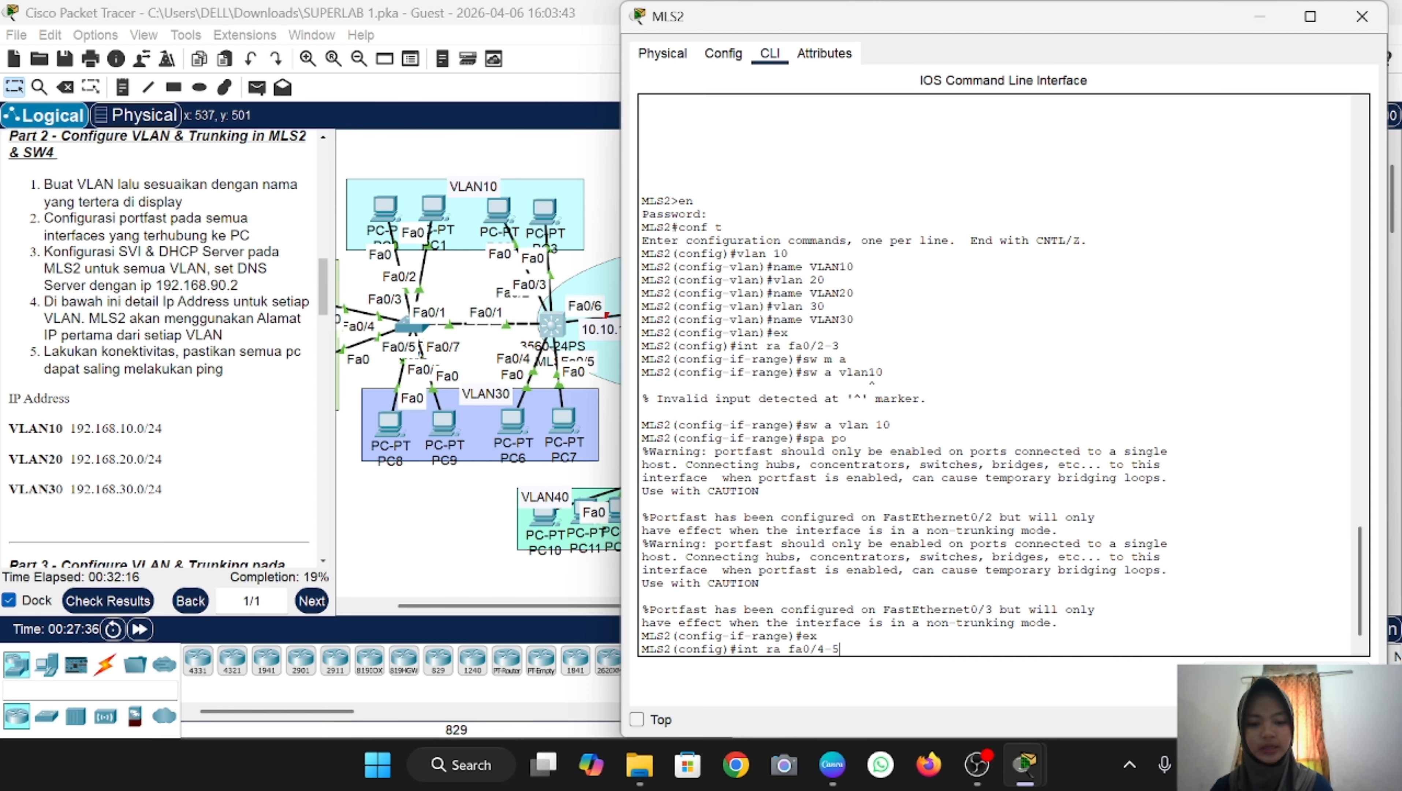
key("Return")
type("sw m a")
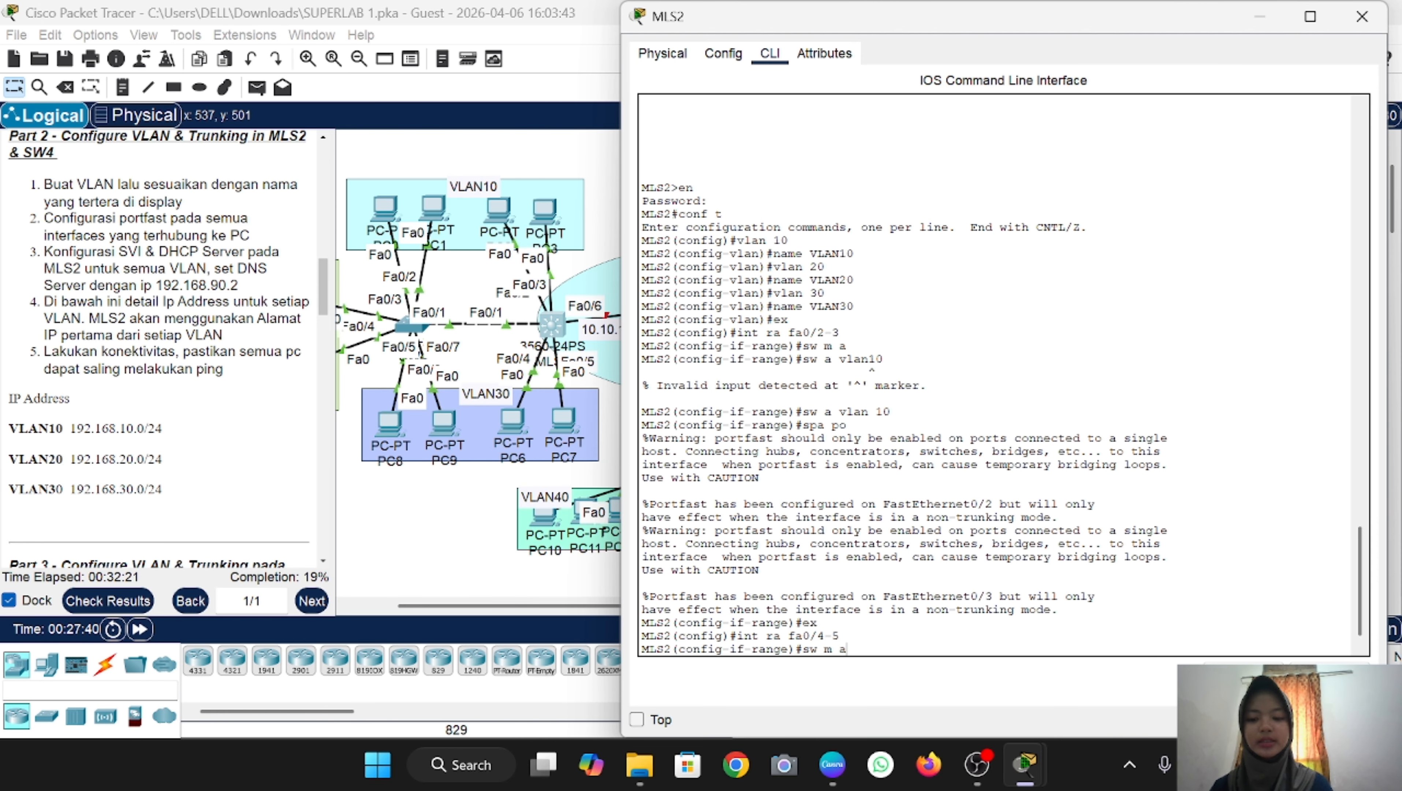
key("Return")
type("sw")
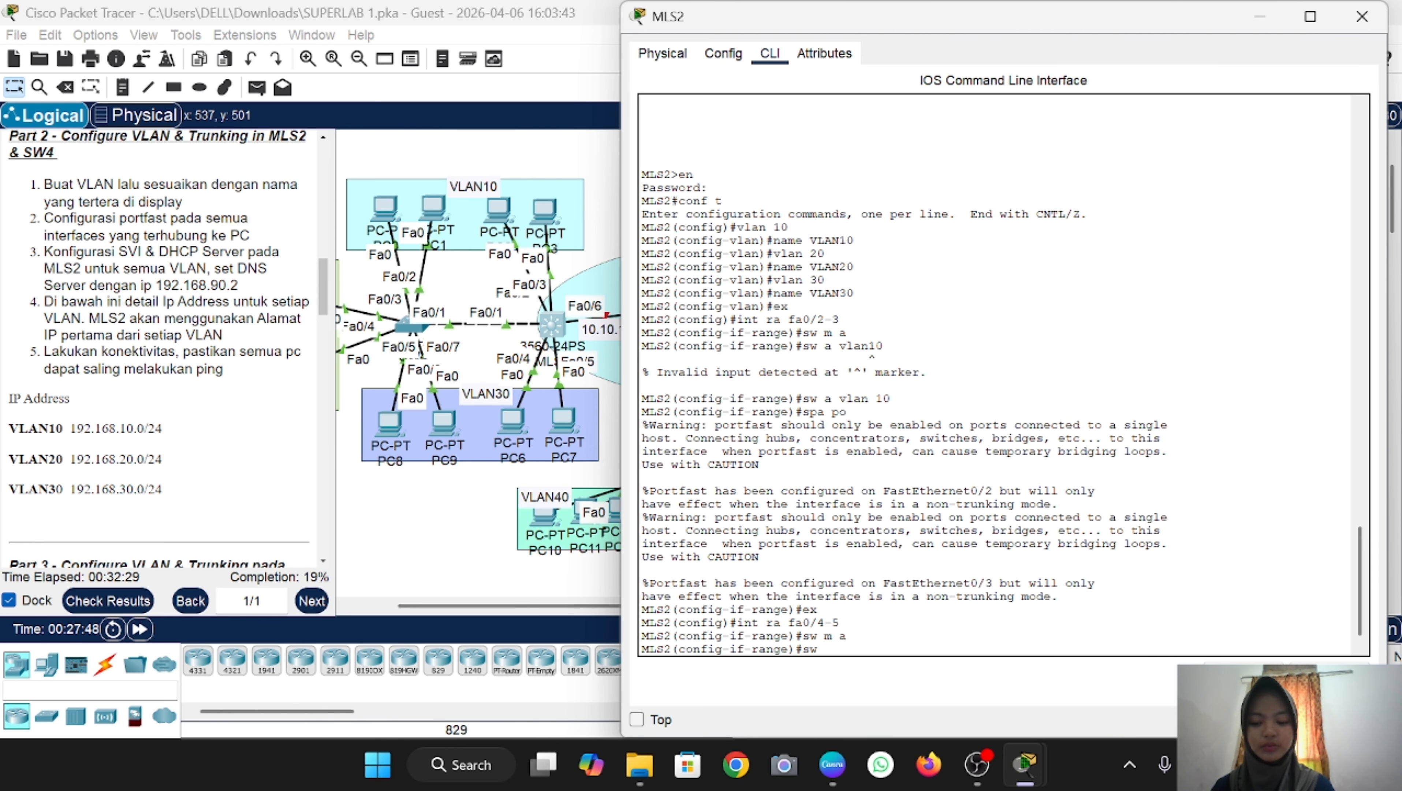
type(" a vlan 20")
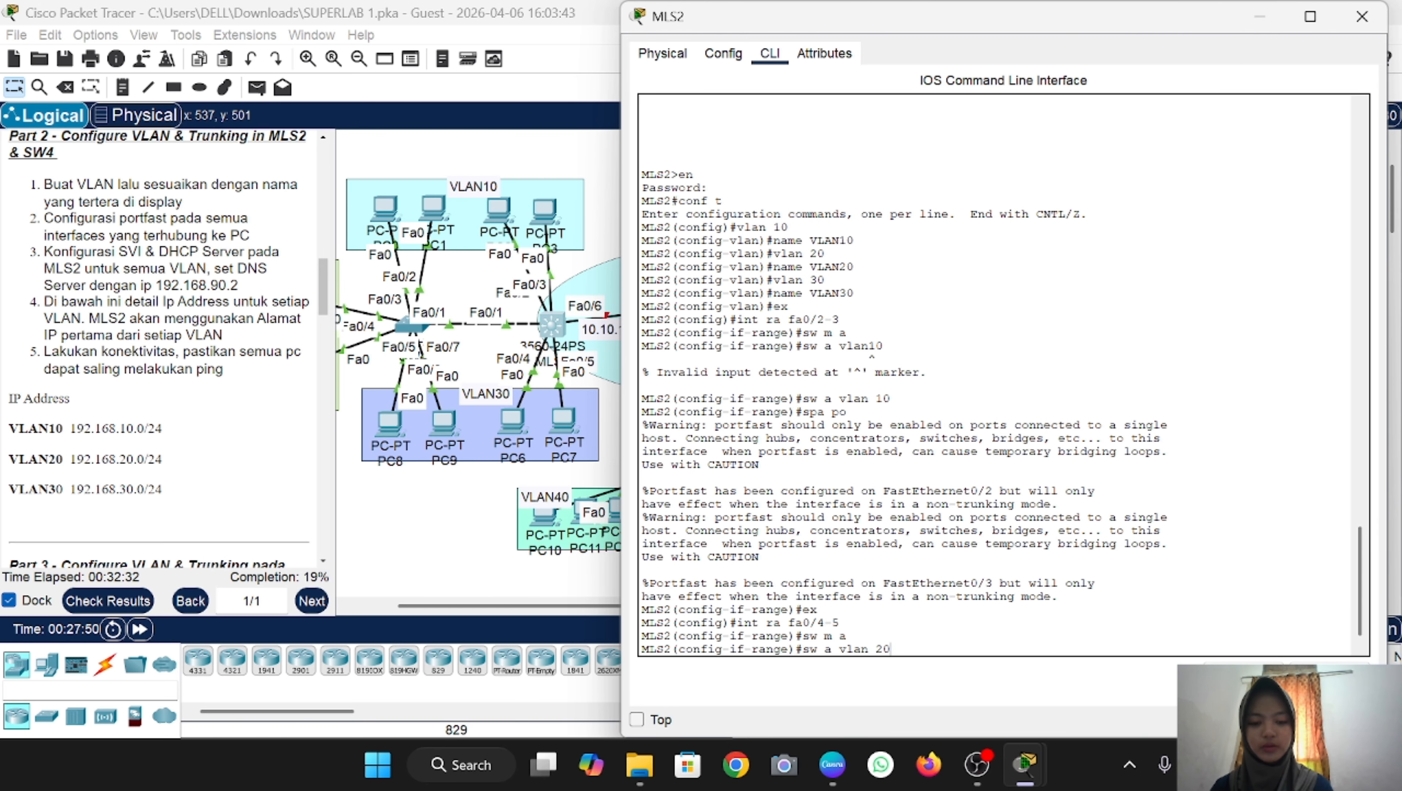
key("Return")
type("spa")
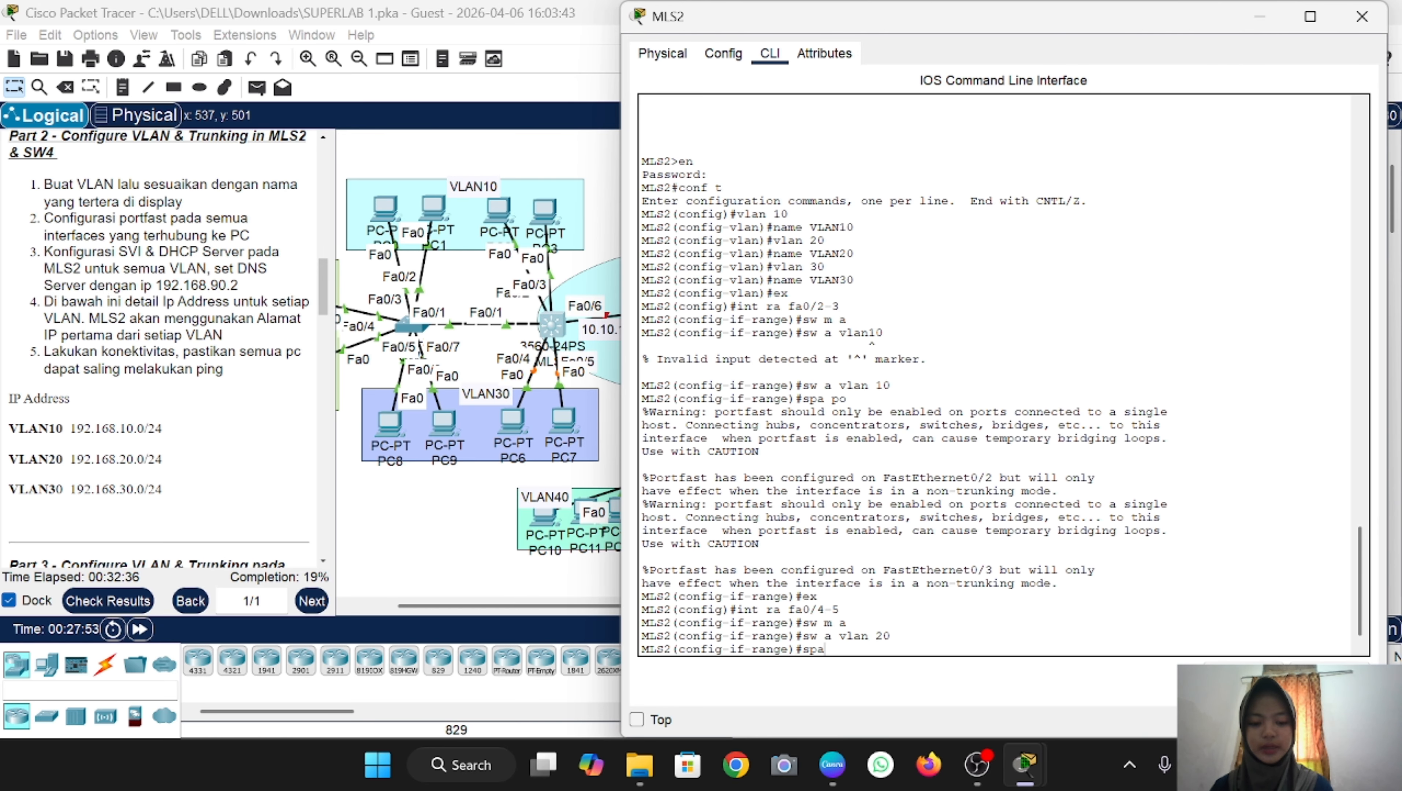
type(" po")
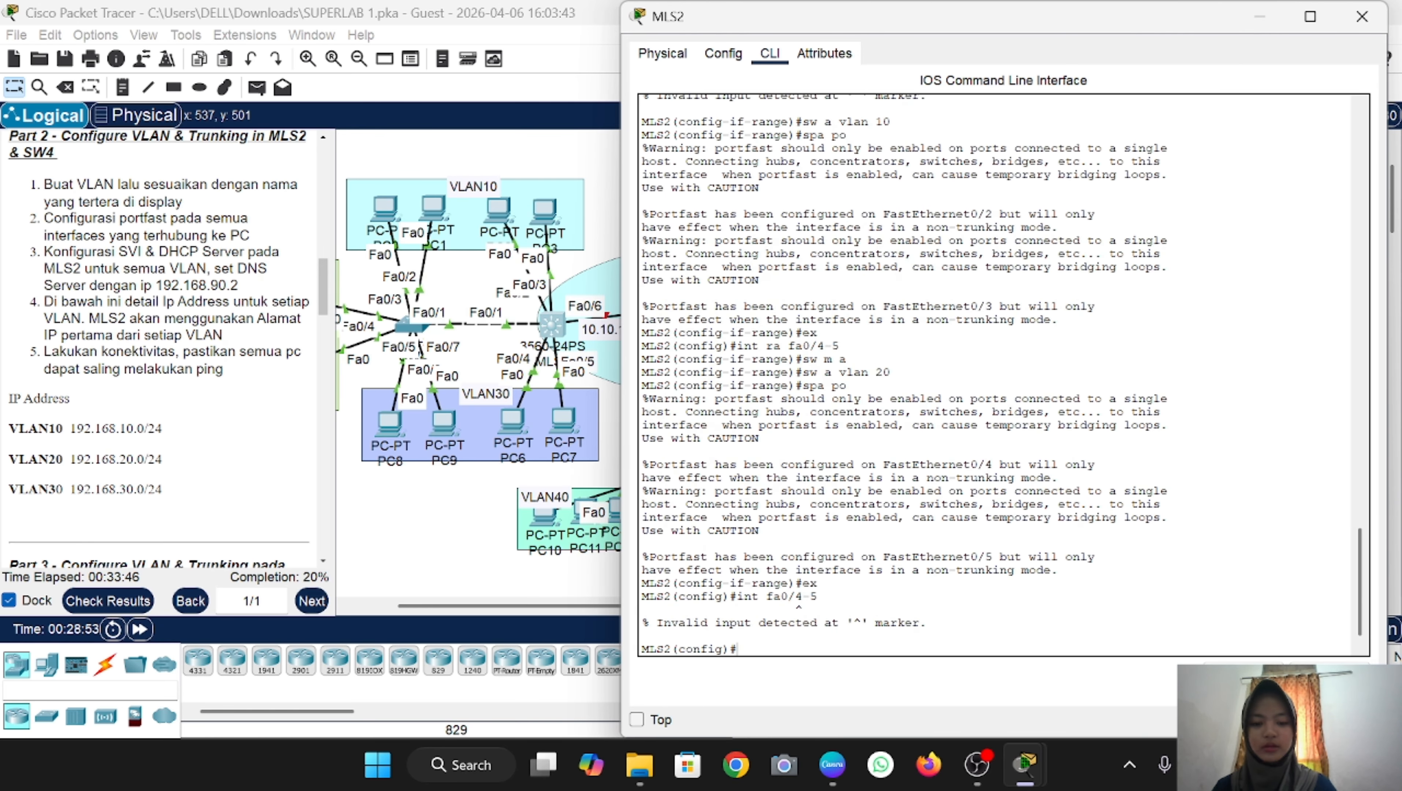
Step: Reconfigure Fa0/4–5 as access ports in VLAN 30 with portfast, then exit to the topology
type("t ra fa0/4")
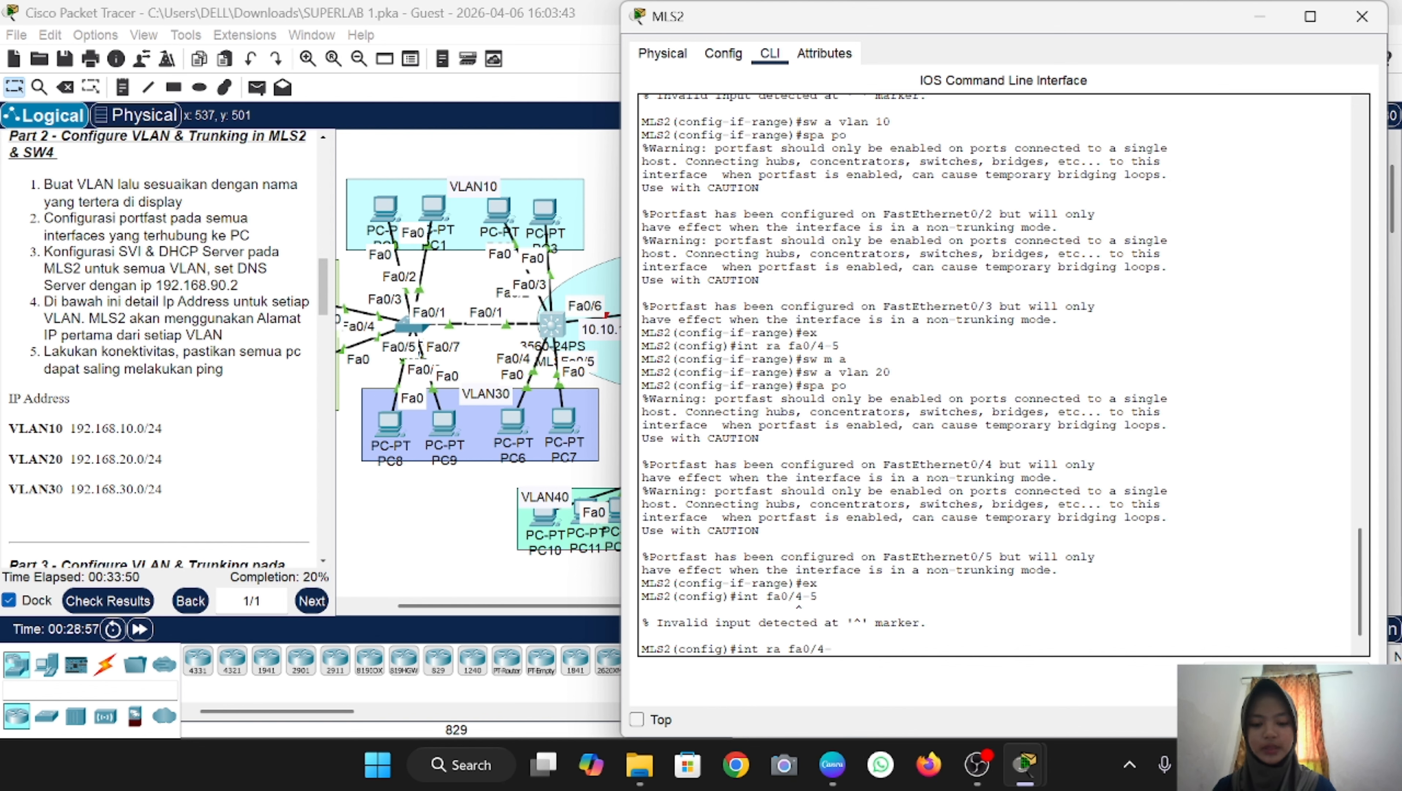
type("-5")
key("Return")
type("sw")
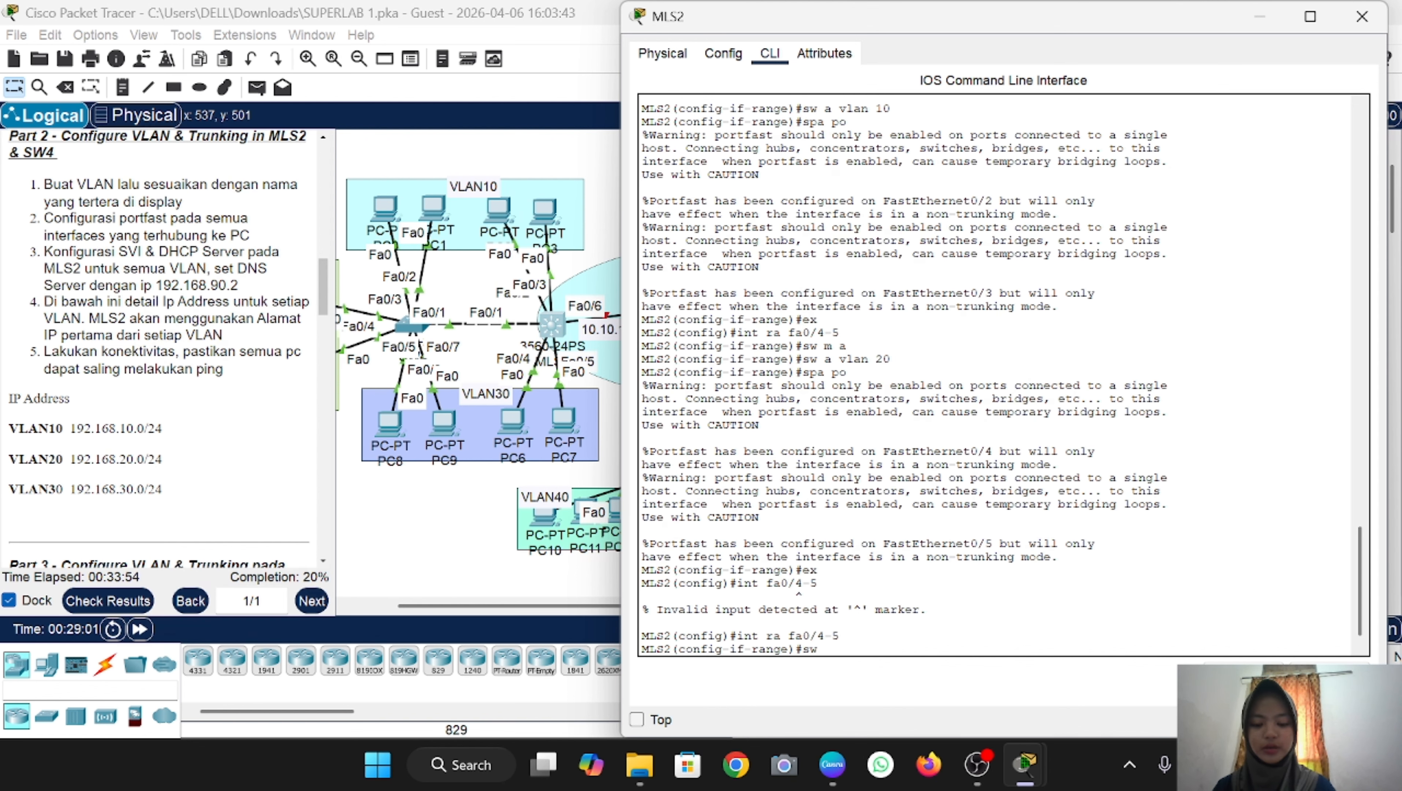
type(" m a")
key("Return")
type("sw a")
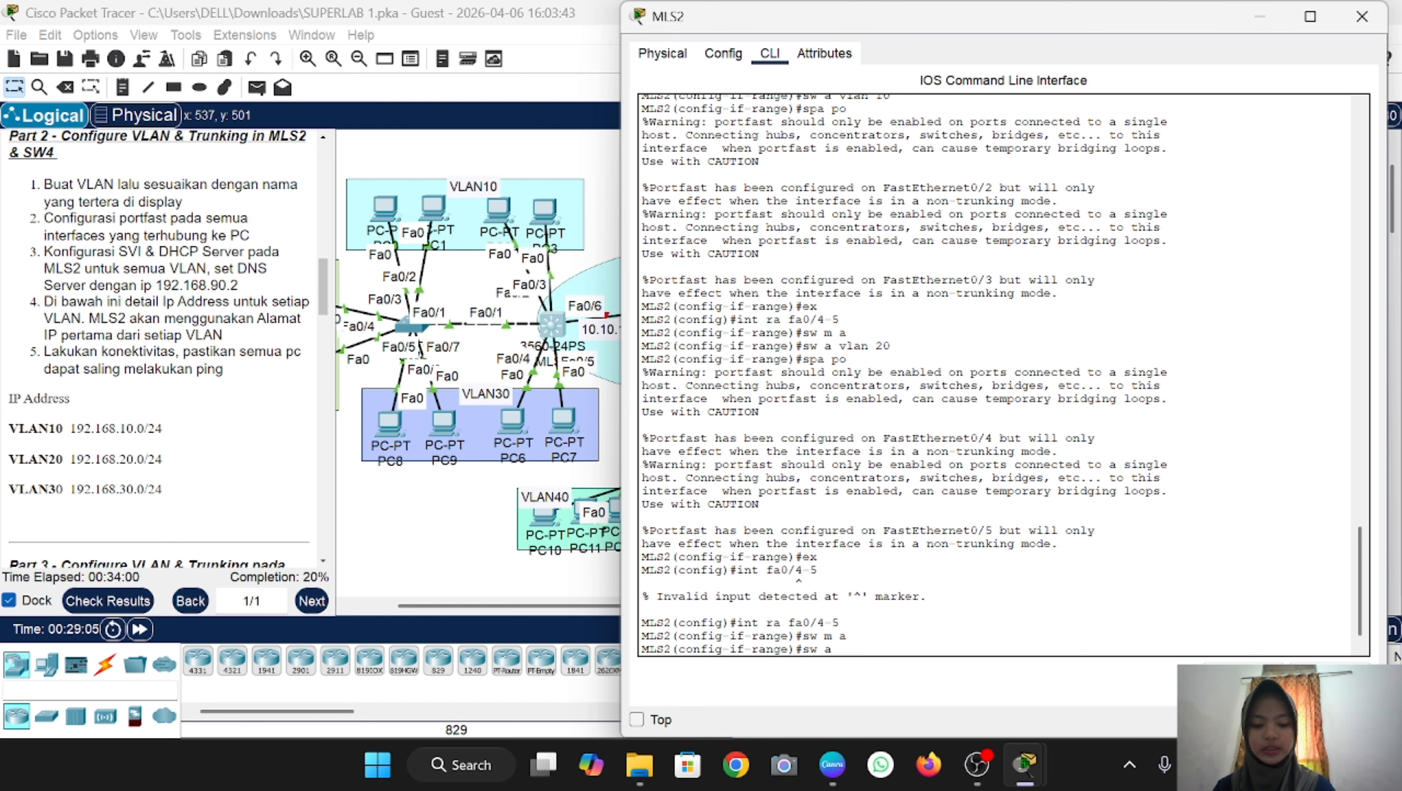
type("vlan 30")
key("Return")
type("spa")
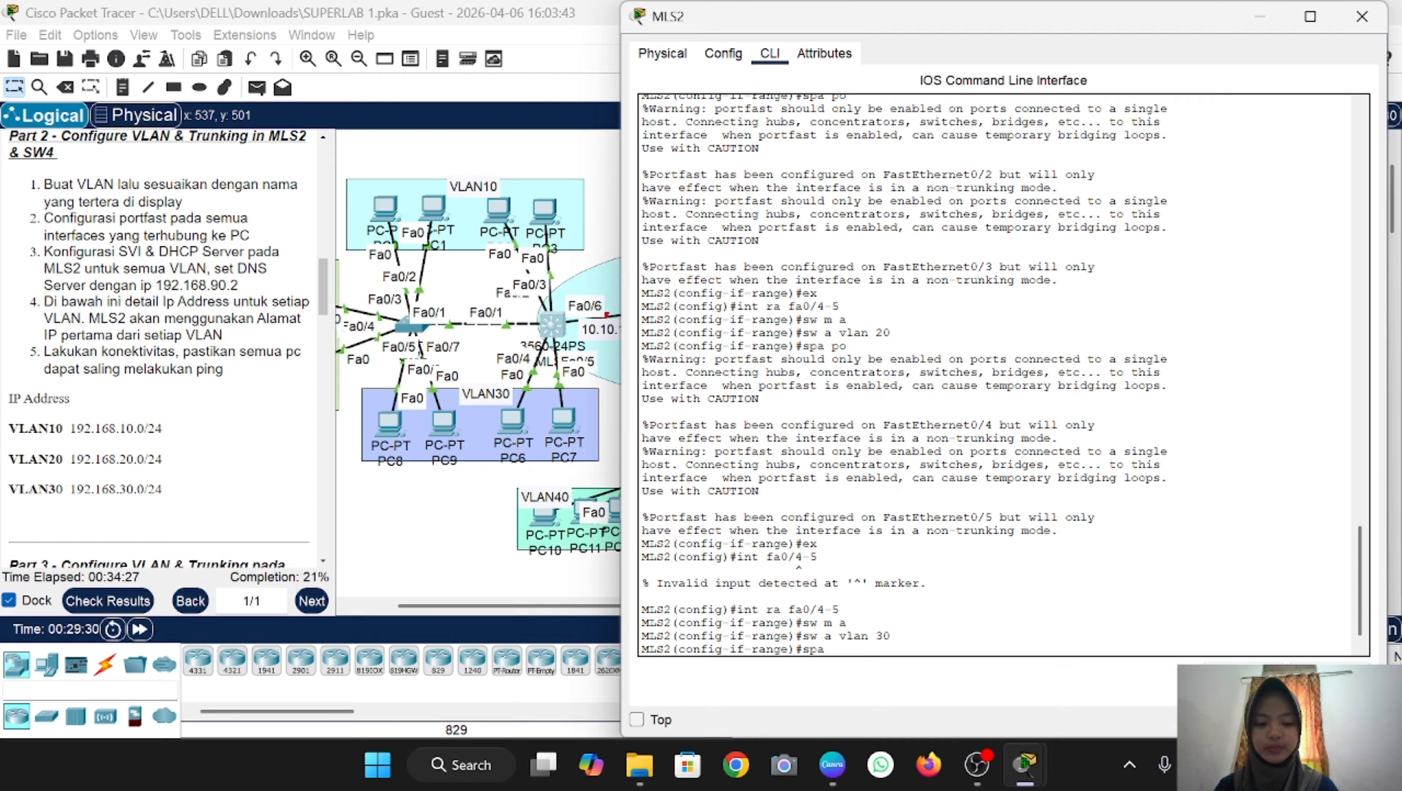
type(" po")
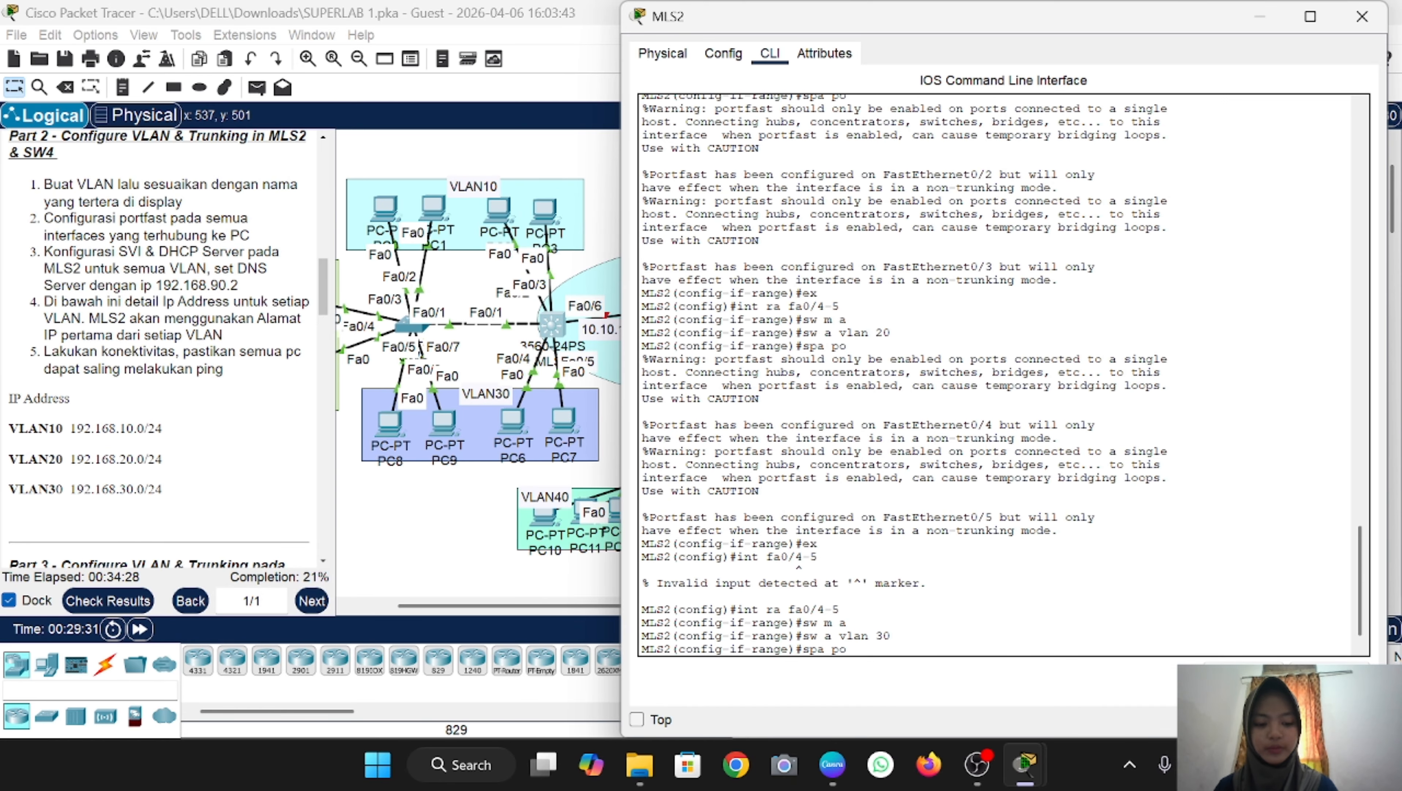
key("Return")
type("ex")
key("Return")
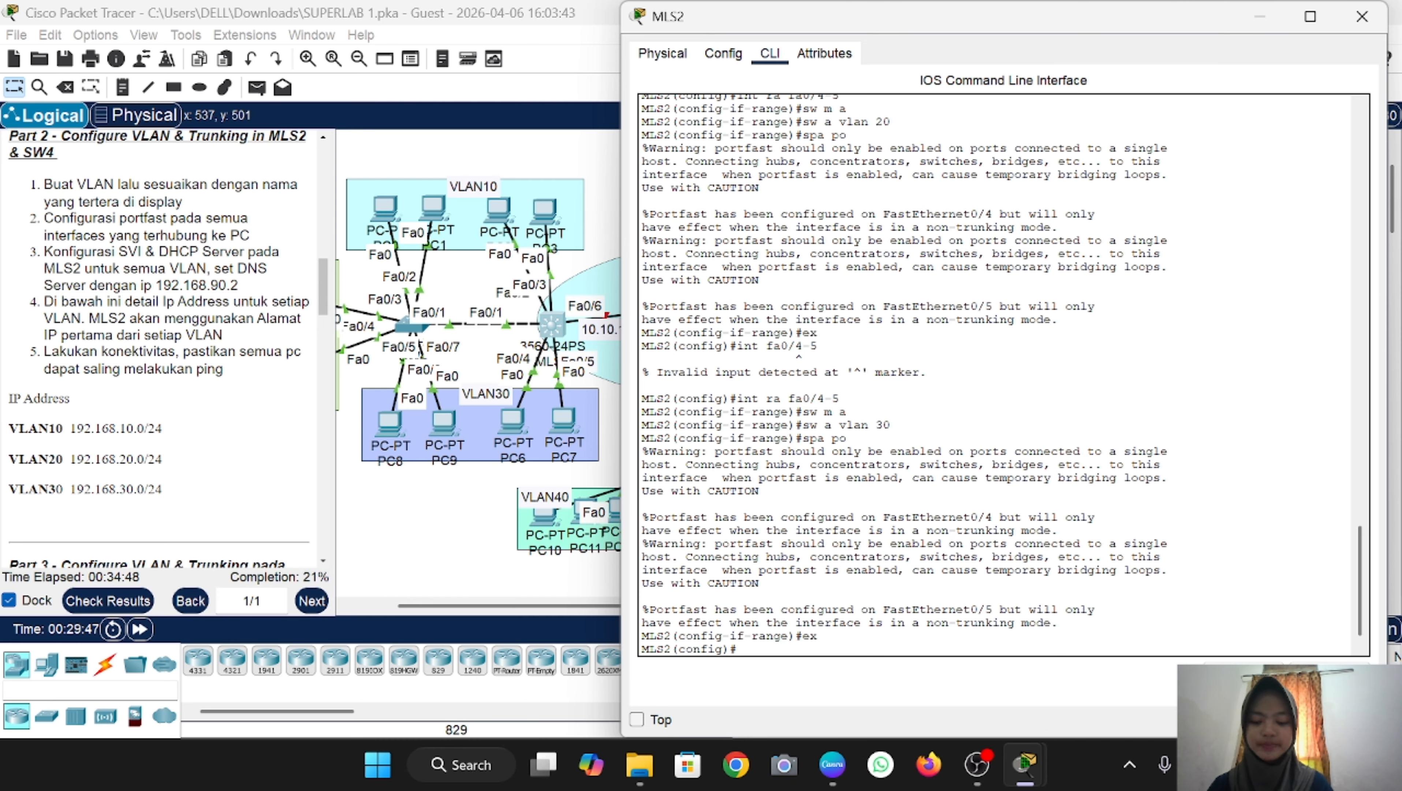
left_click(479, 515)
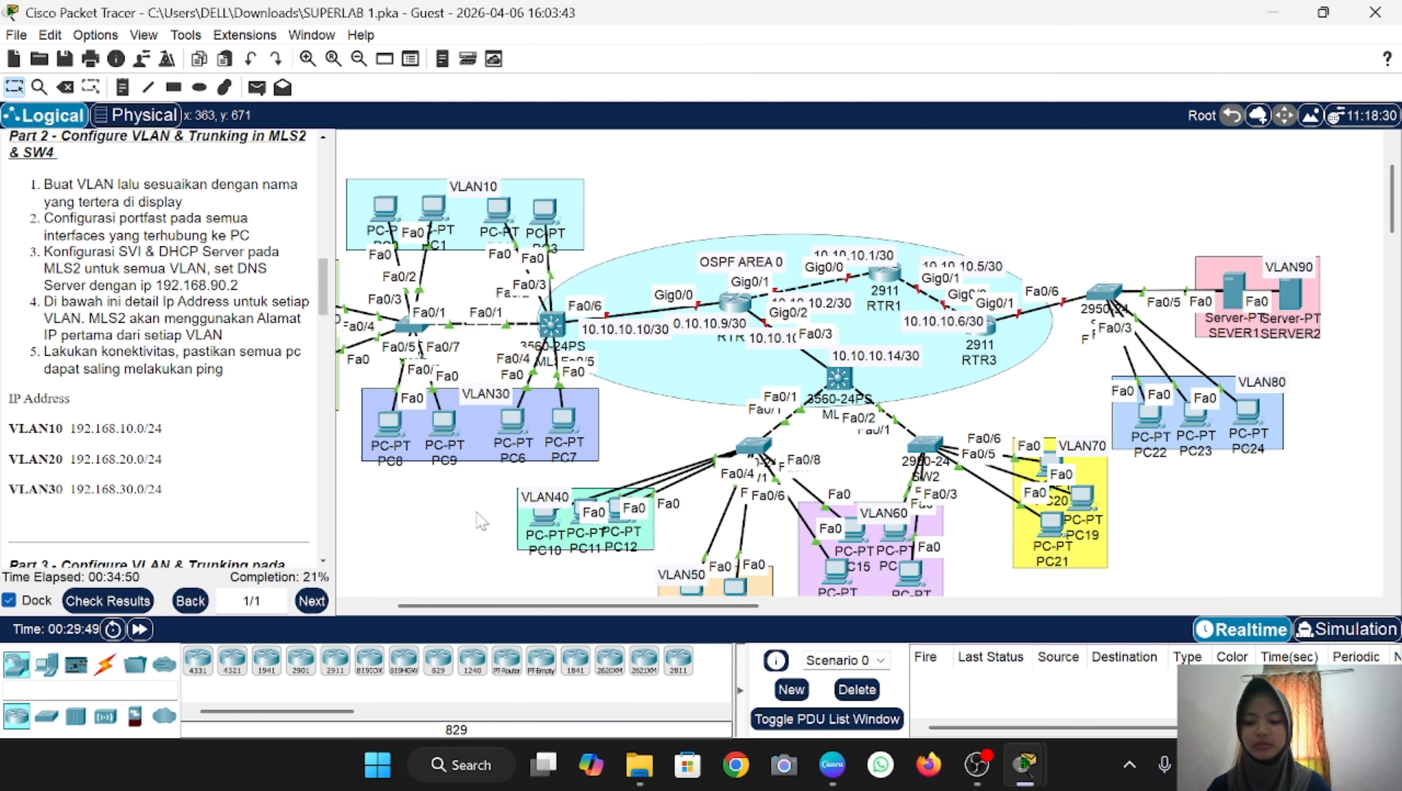
scroll(479, 515, "left", 3)
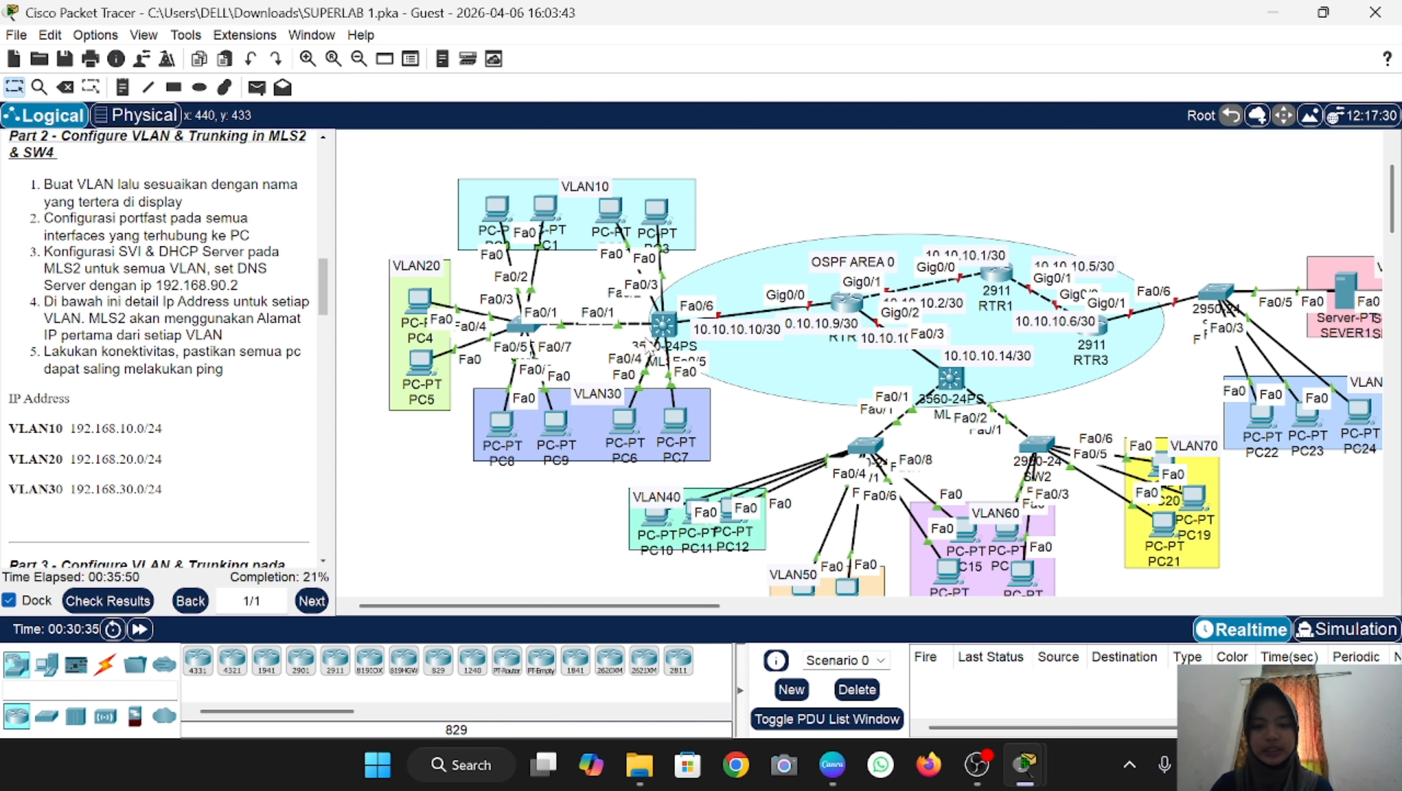
Step: On MLS2 interface Fa0/1, set dot1q trunk encapsulation and switchport mode trunk
left_click(663, 324)
type("int")
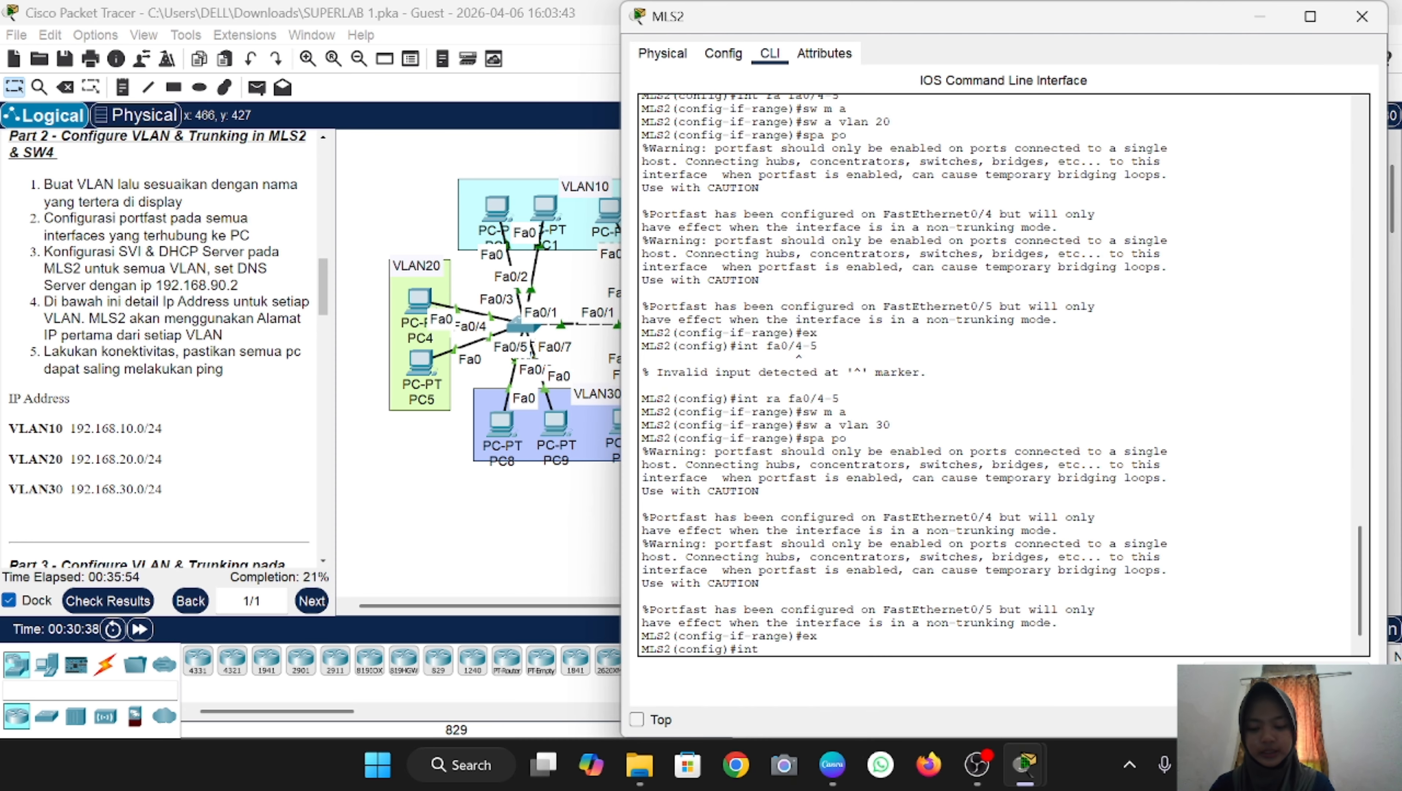
type(" fa 0")
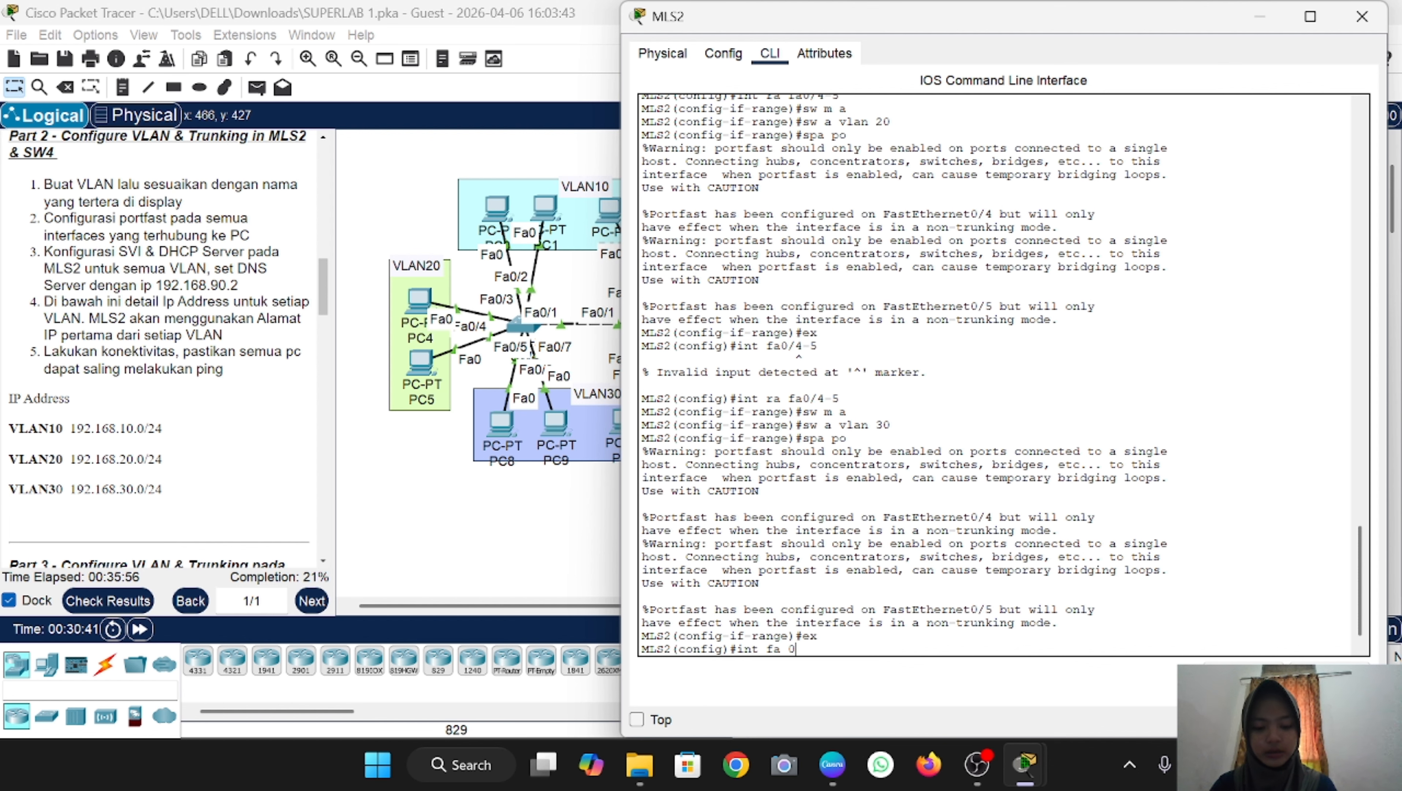
type("/1")
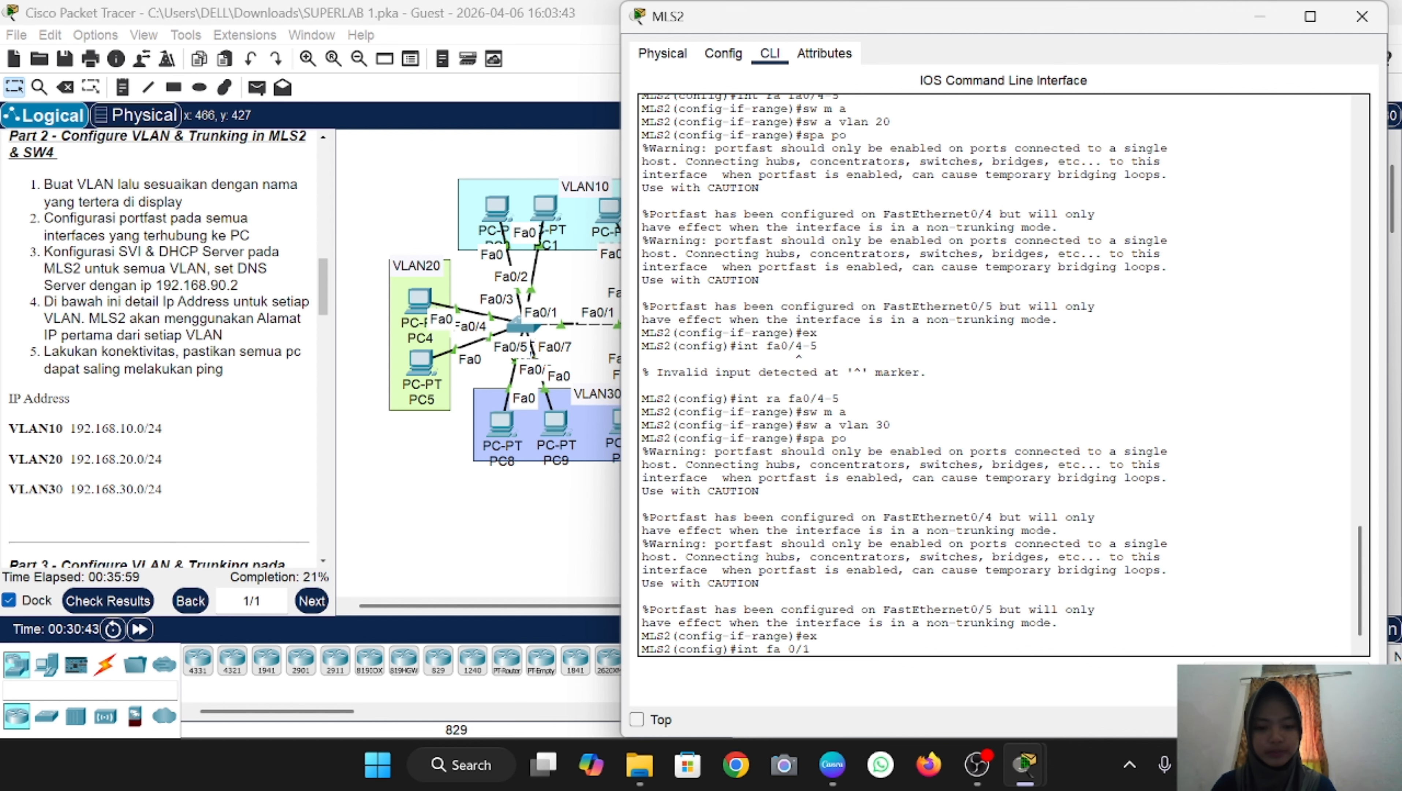
key("Return")
scroll(518, 324, "right", 3)
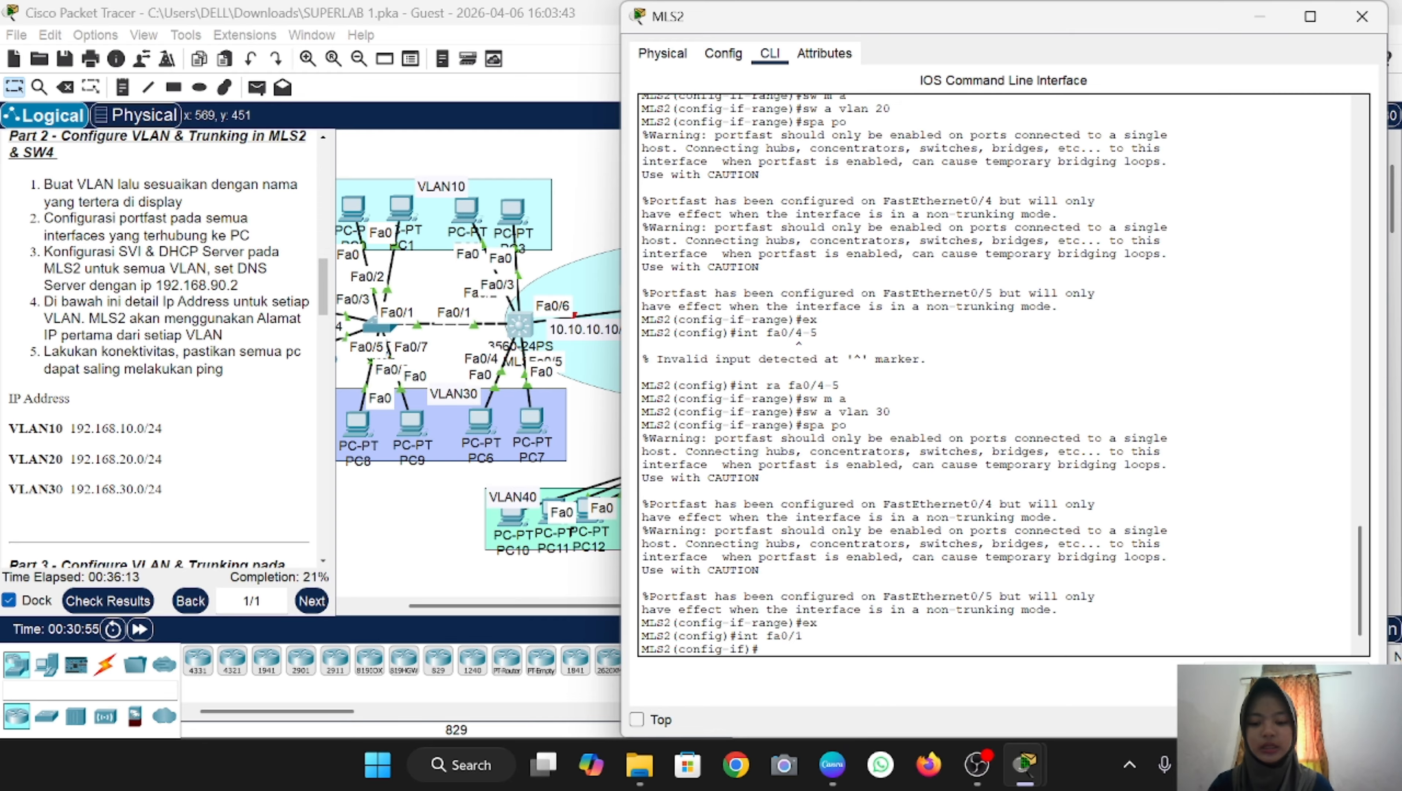
type("sw ")
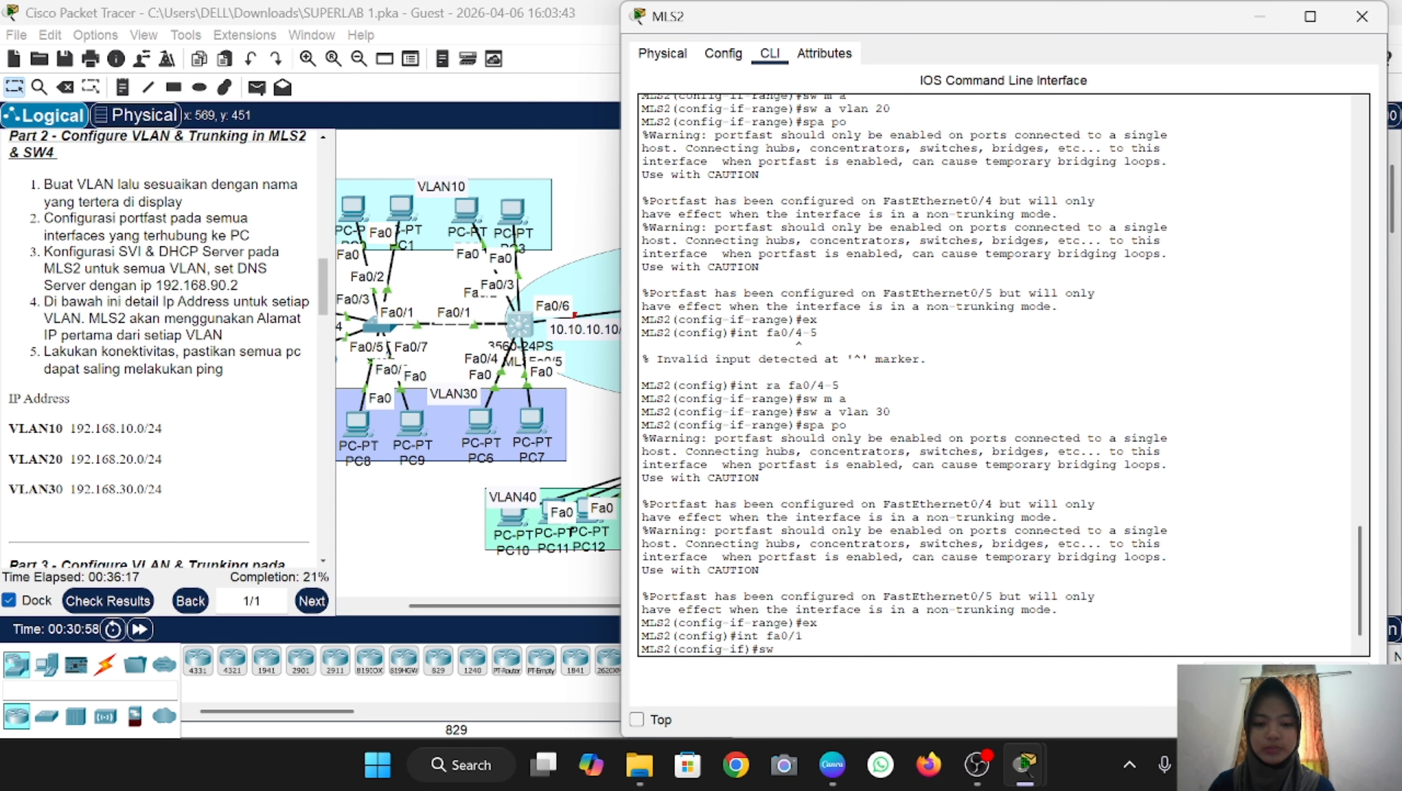
type("t en")
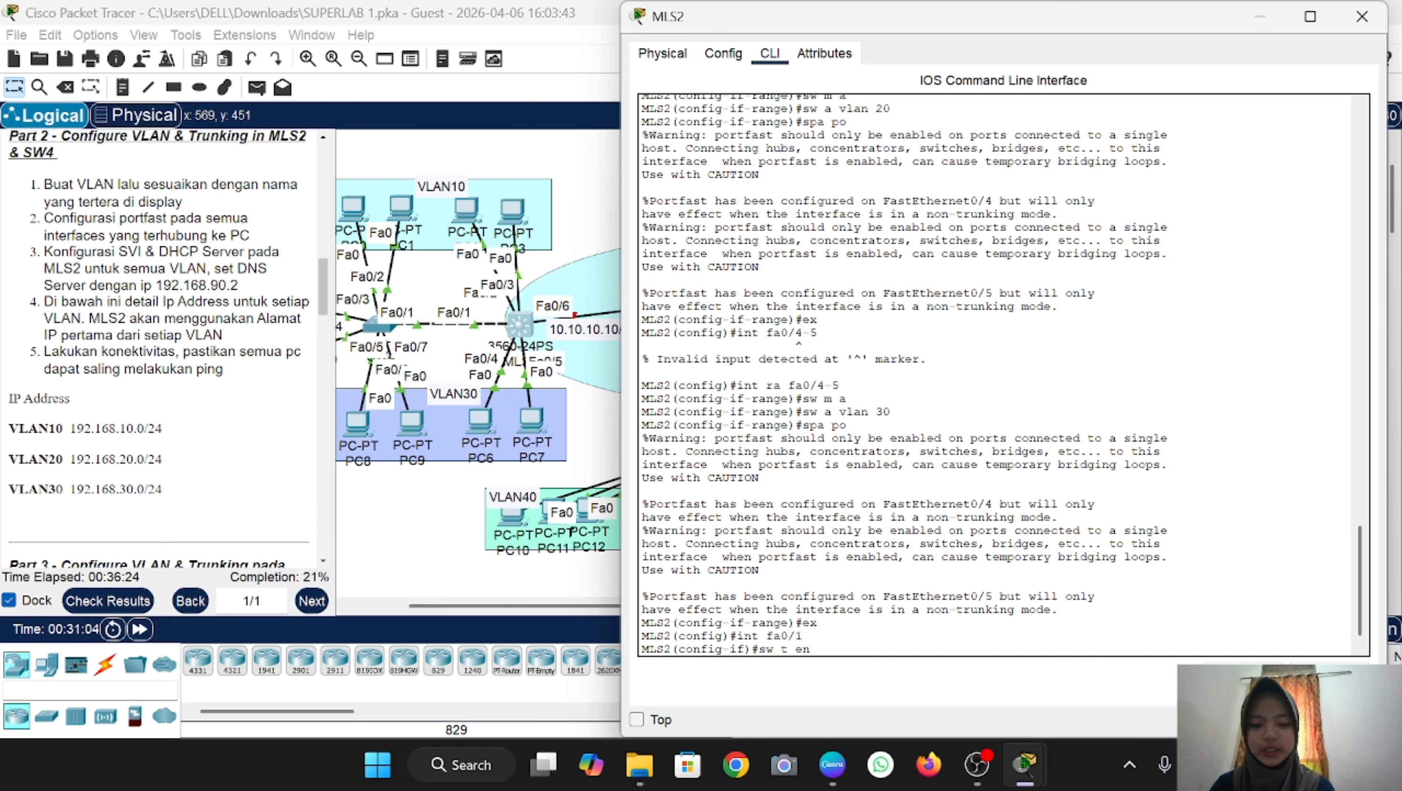
type("capsulation")
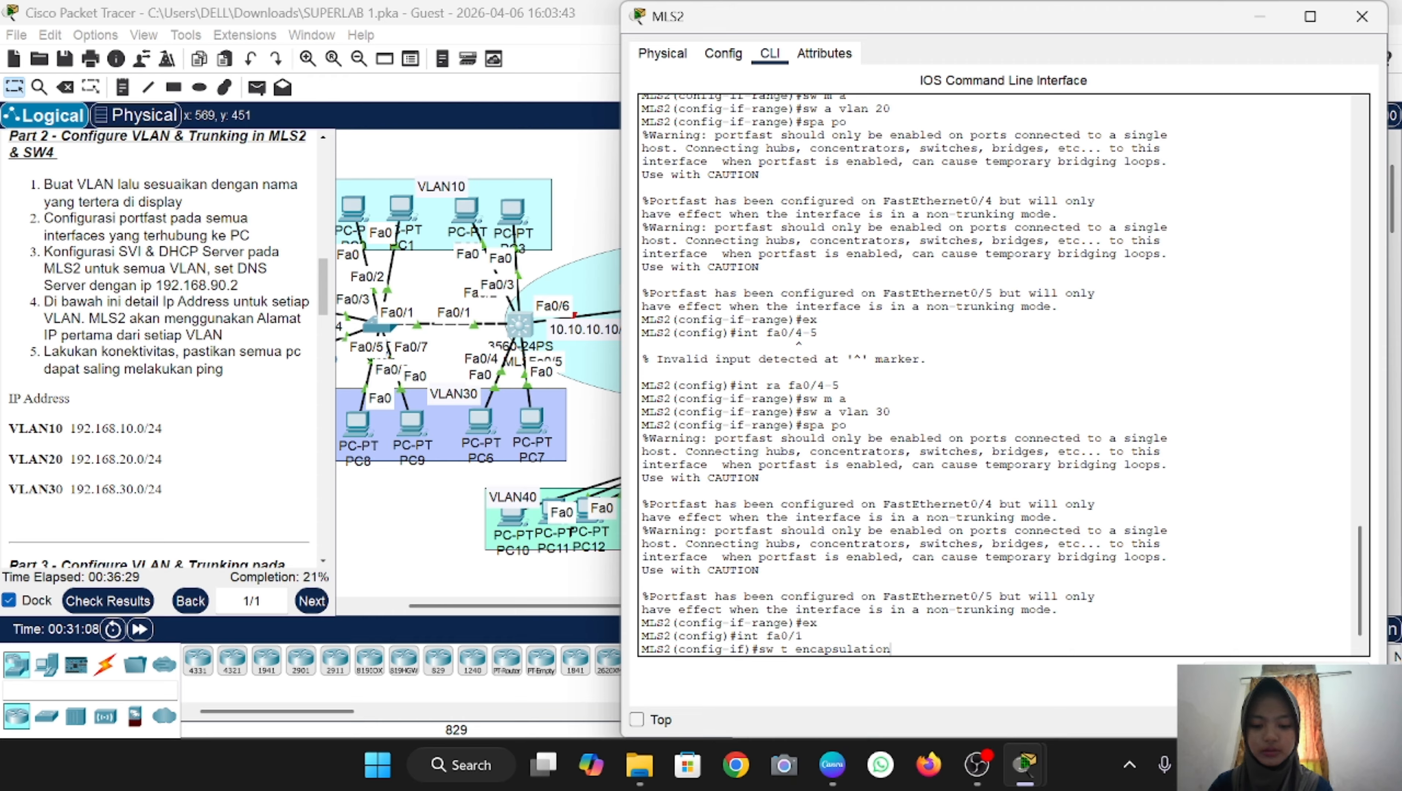
type("d")
key("BackSpace")
type("dot1q")
key("Return")
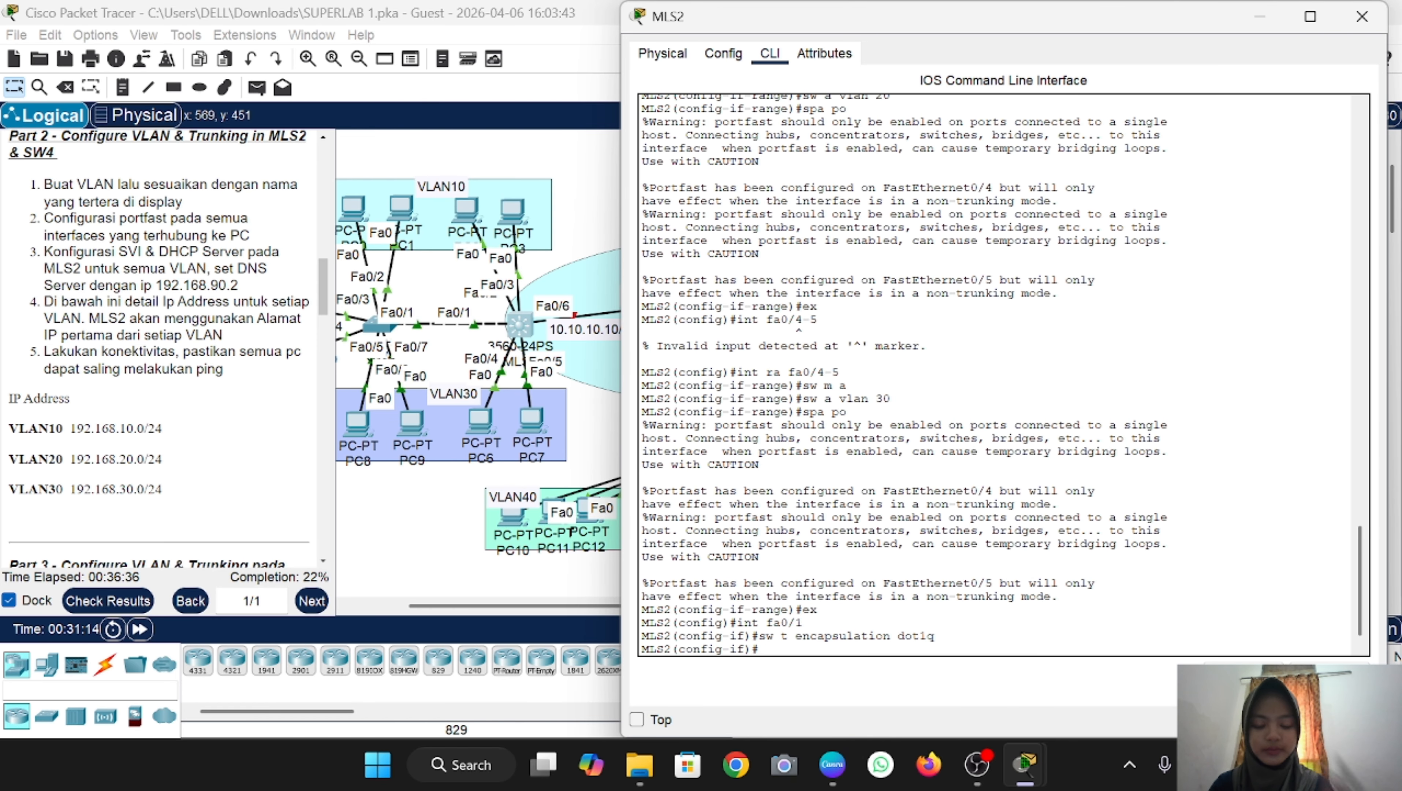
type("sw ")
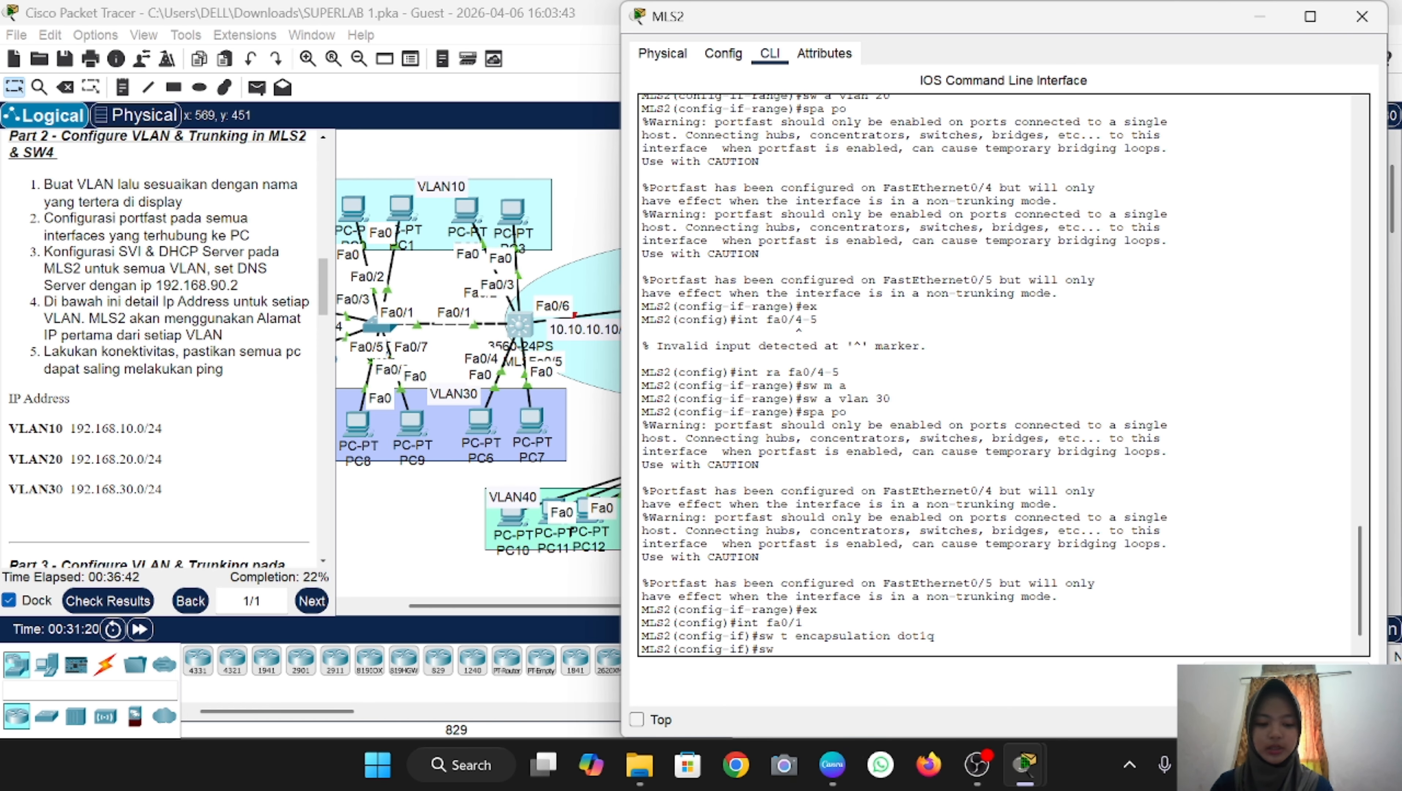
type("m t")
key("Return")
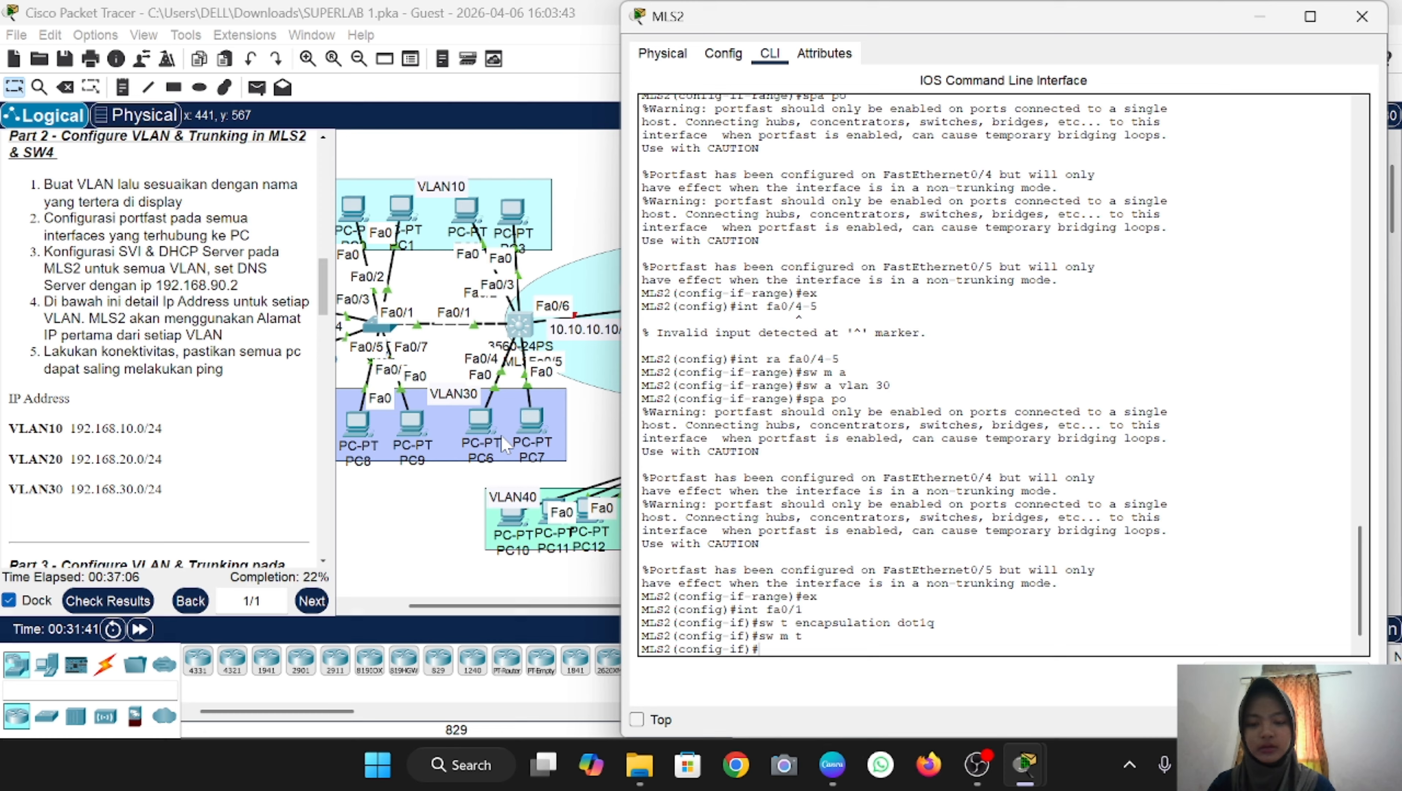
left_click(431, 486)
Step: On SW4, configure interface Fa0/1 with switchport mode trunk
scroll(431, 486, "left", 3)
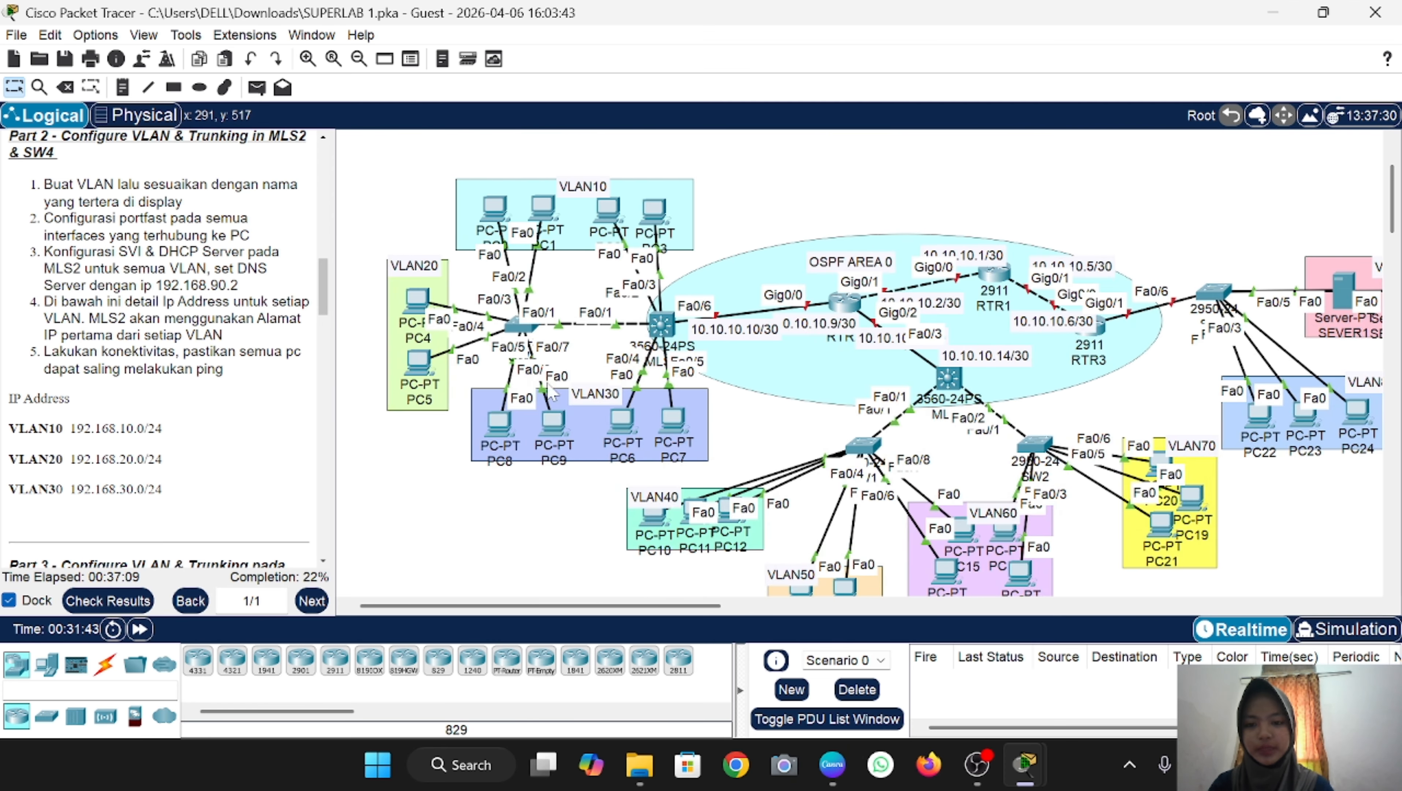
left_click(522, 330)
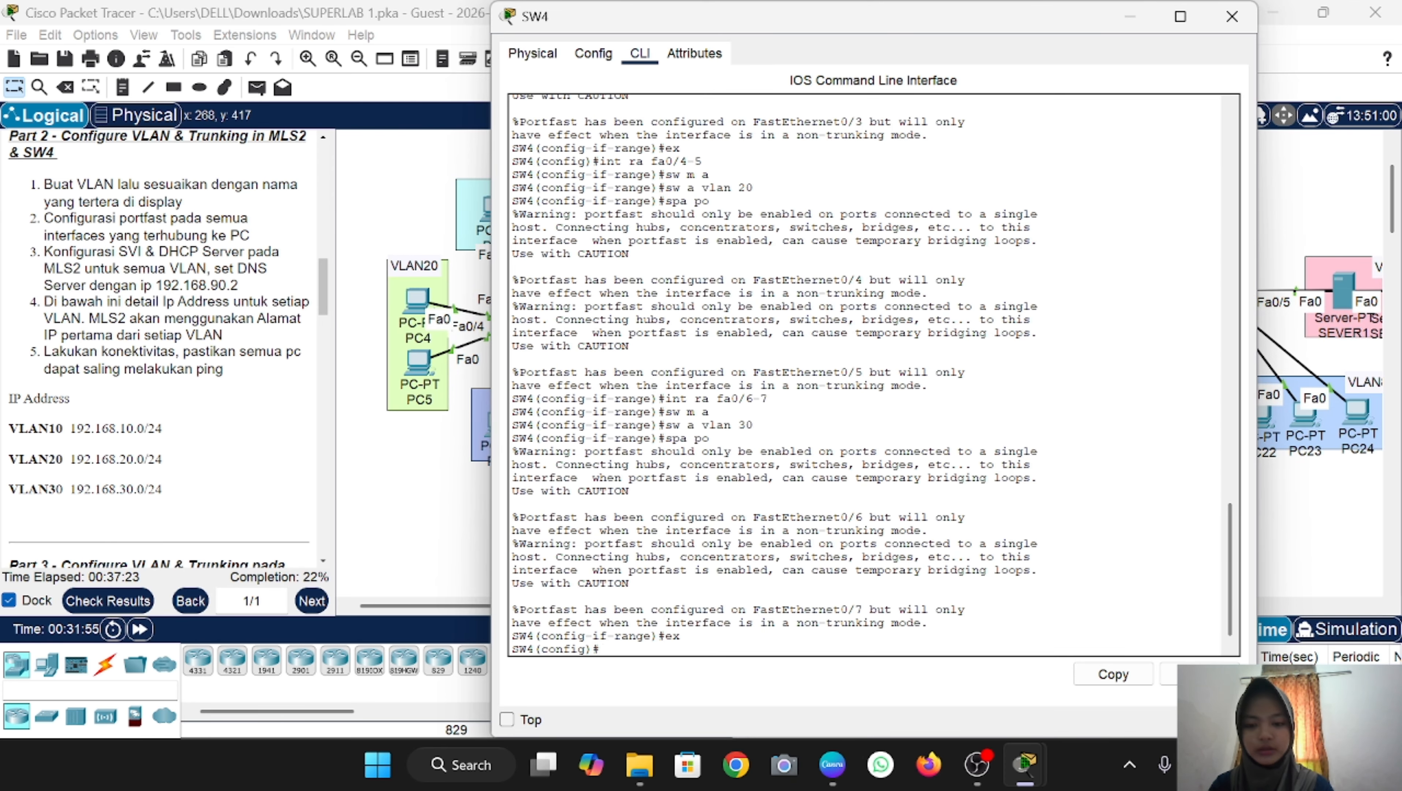
type("int fa0")
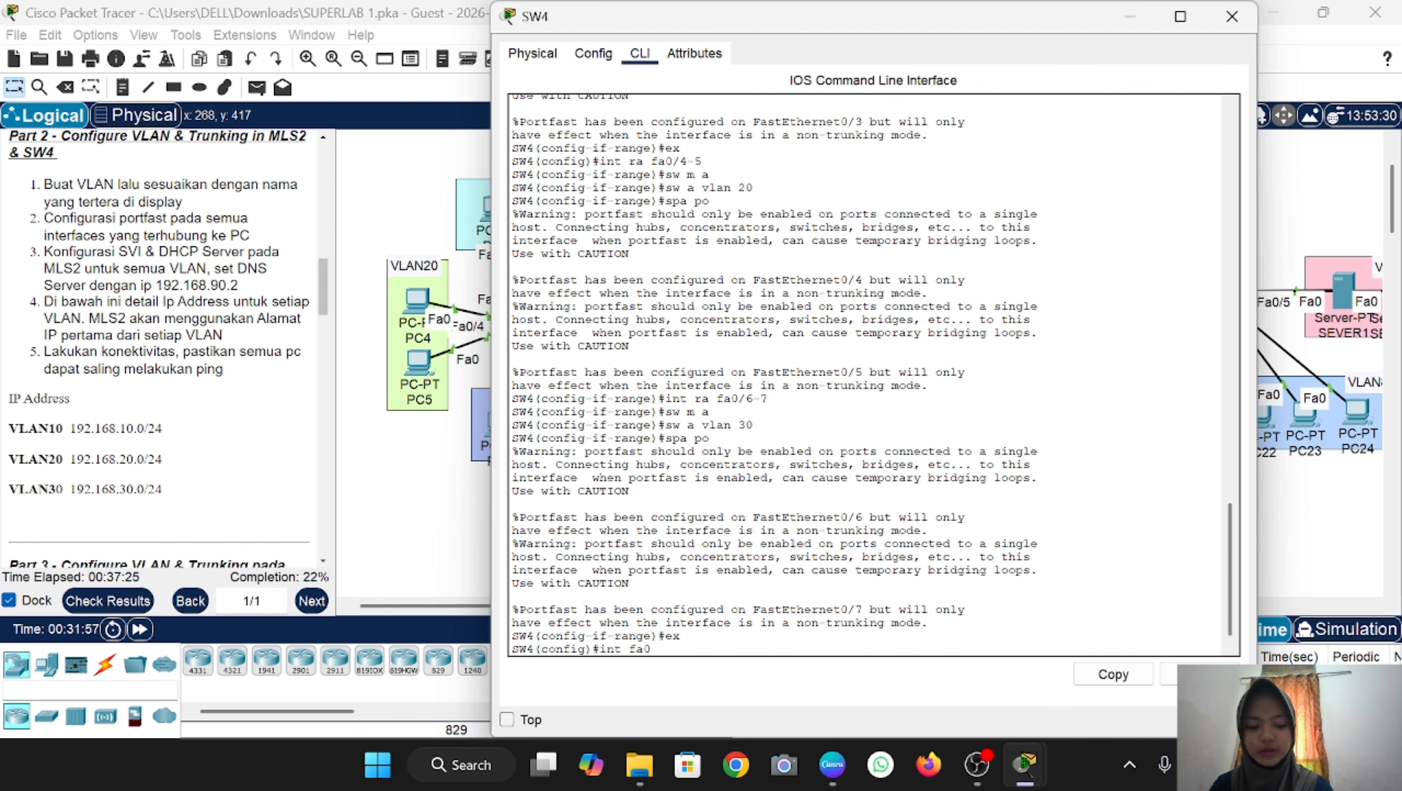
type("/1")
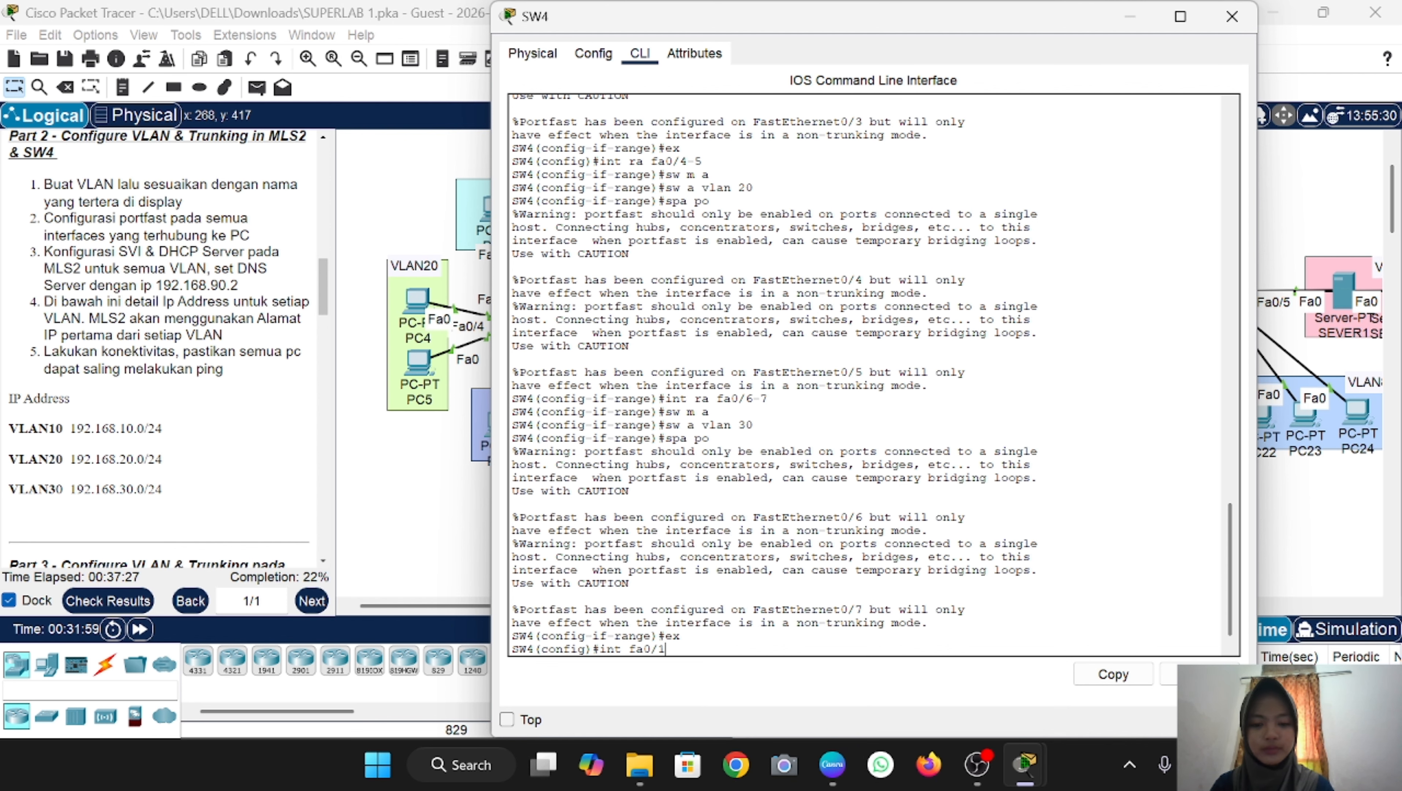
key("Return")
type("sw m")
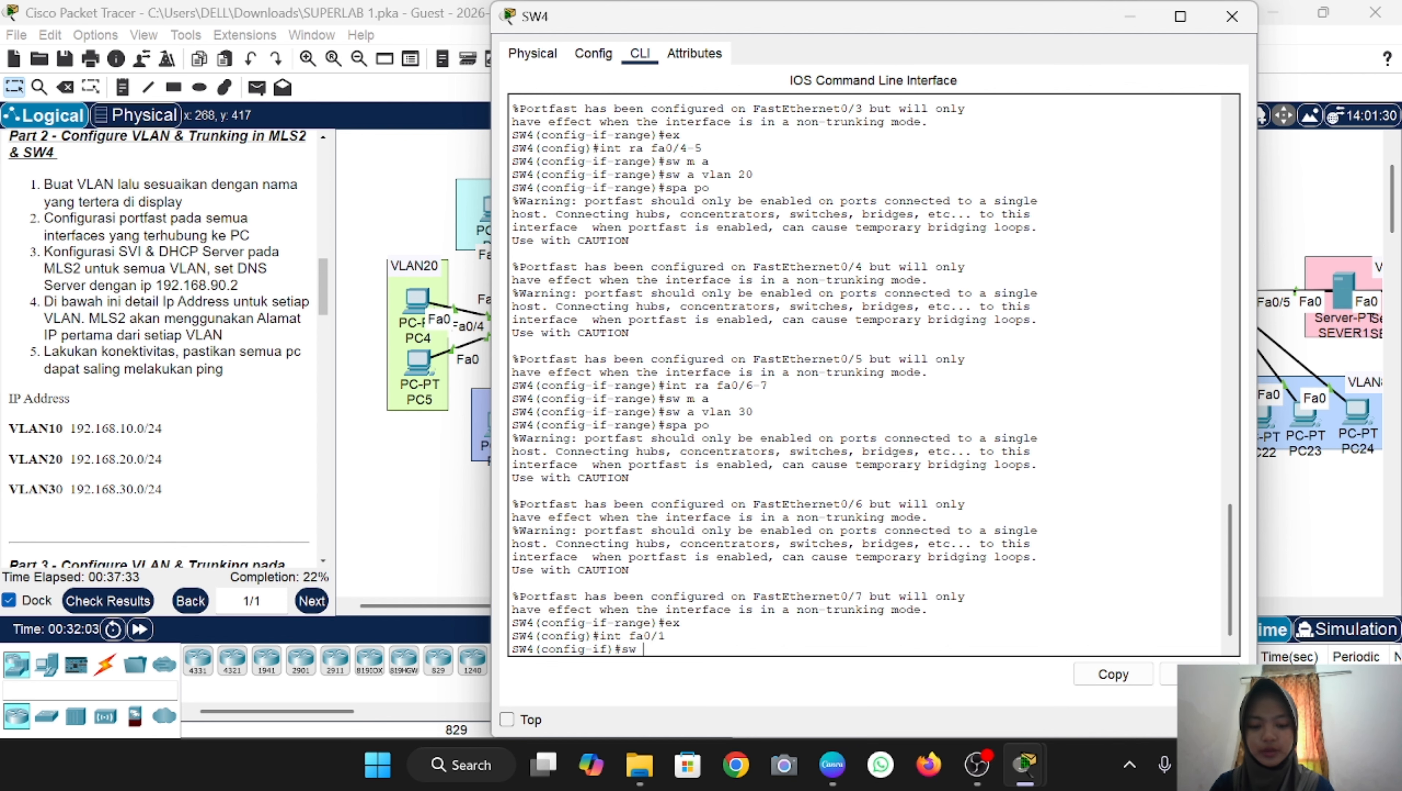
type(" t")
key("Return")
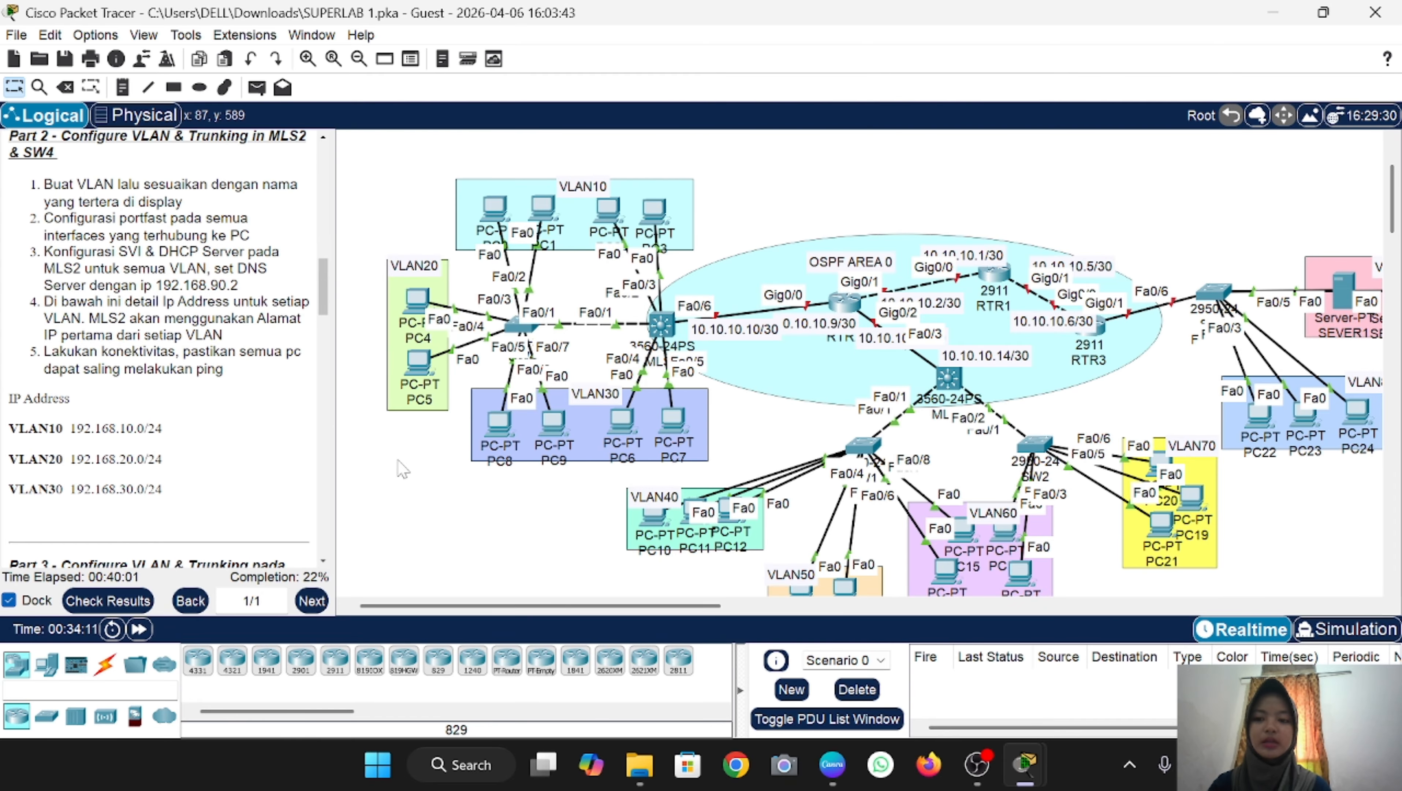
Step: Create MLS2's VLAN 10 interface with IP 192.168.10.1 /24
left_click(668, 329)
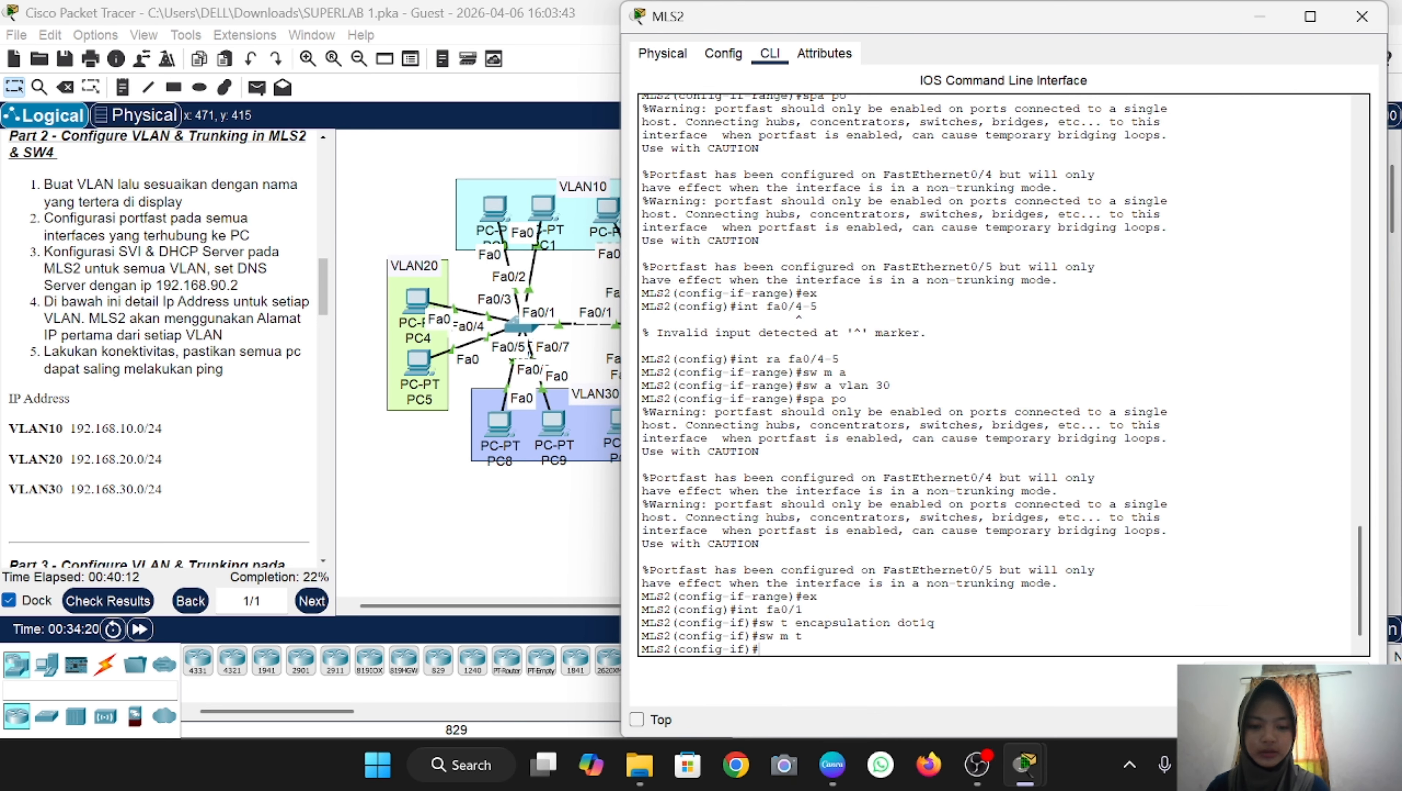
type("ex")
key("Return")
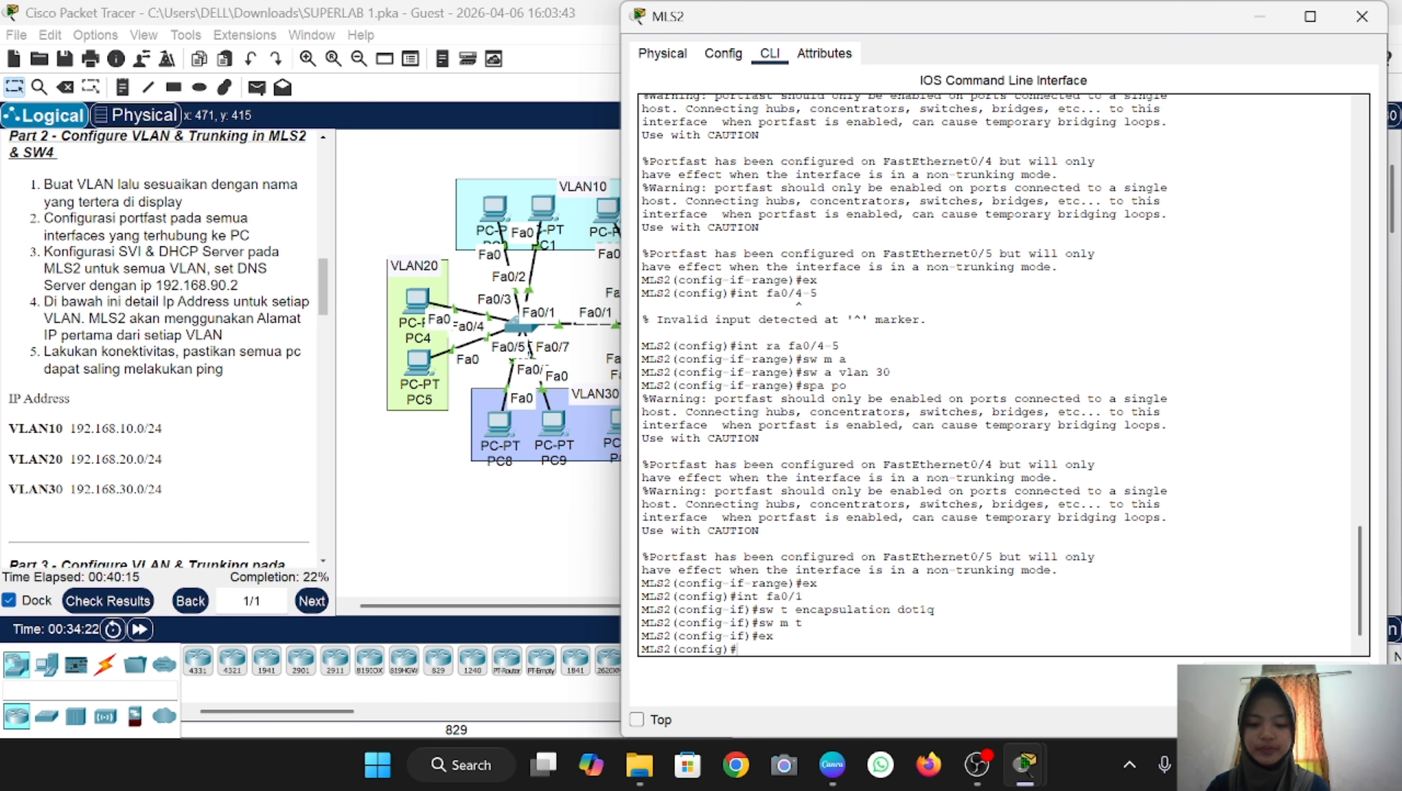
type("int")
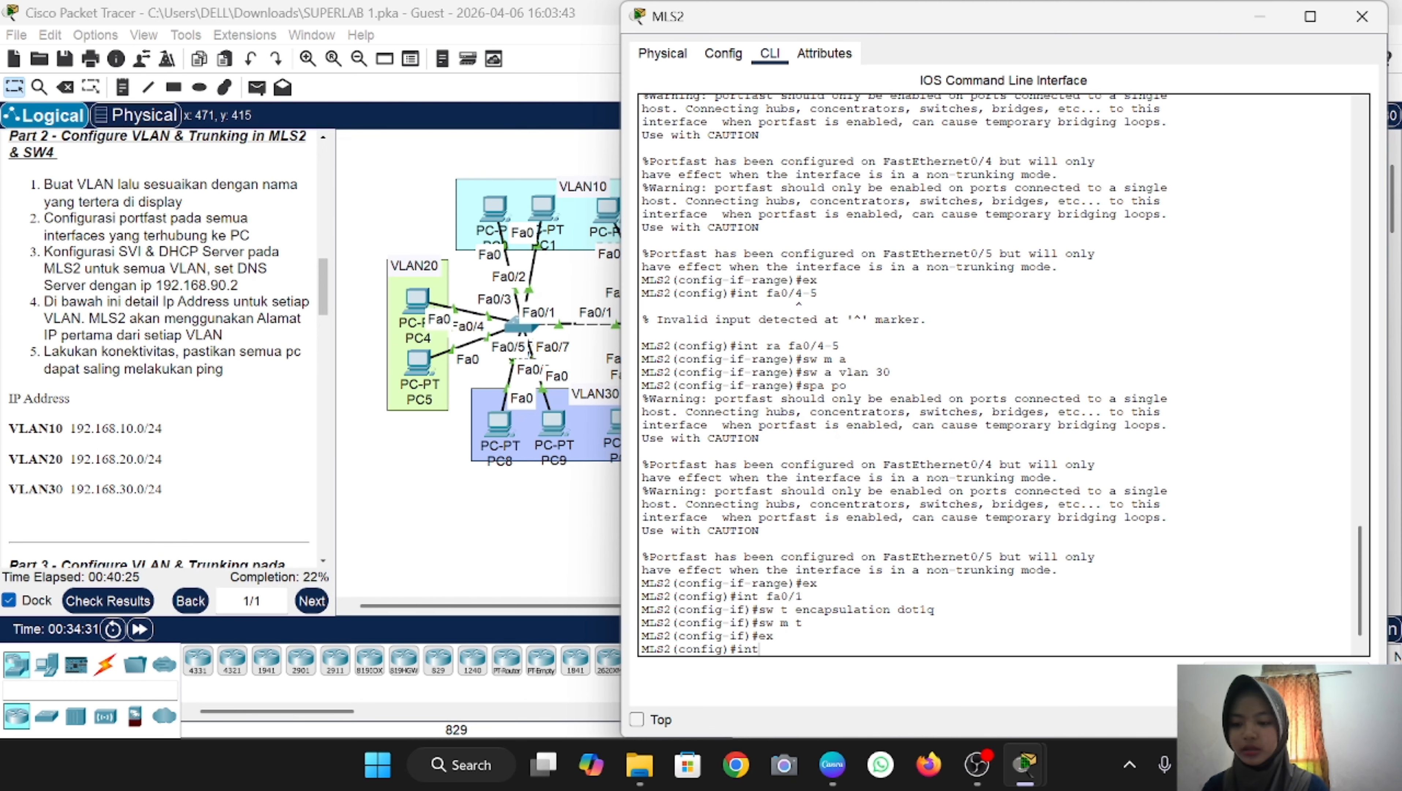
type("lan")
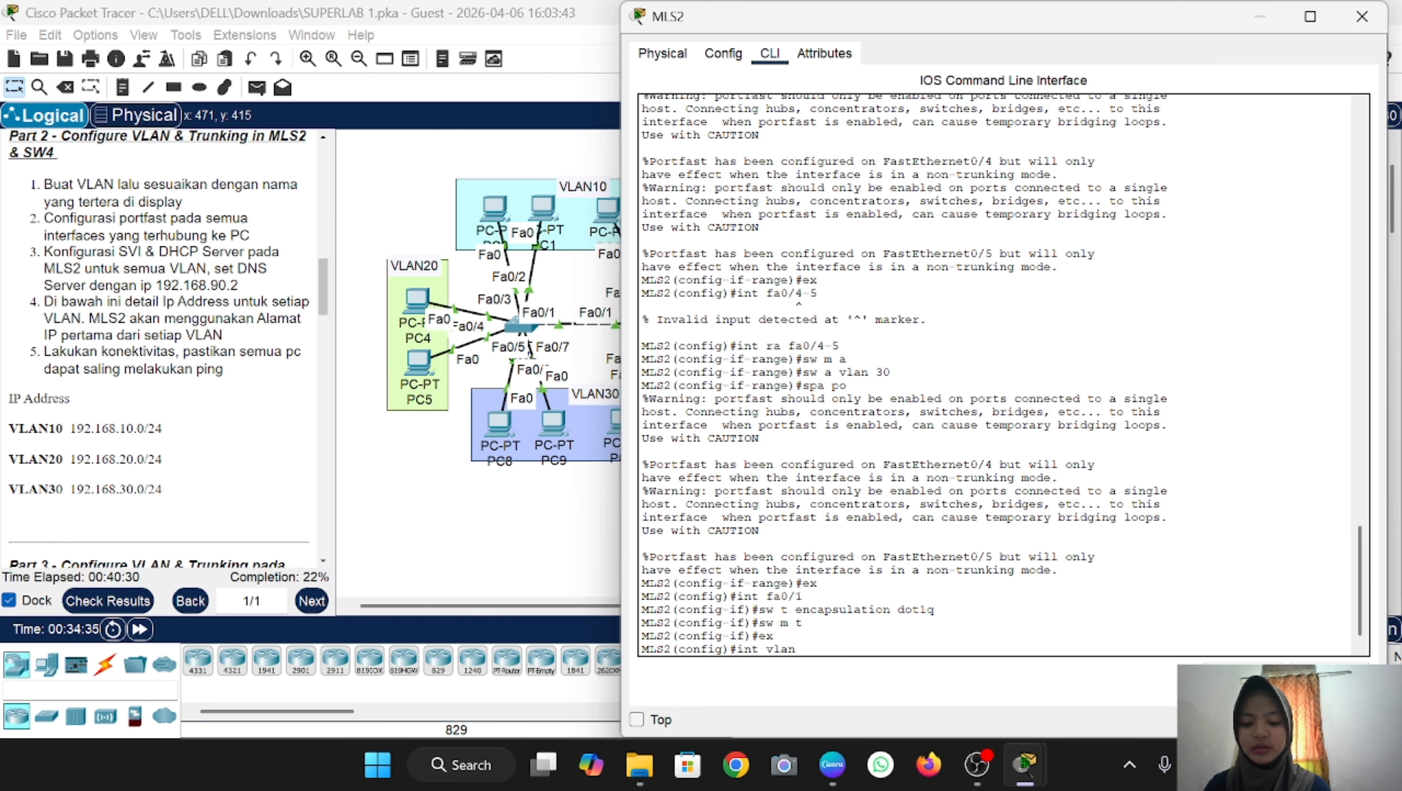
type(" 10")
key("Return")
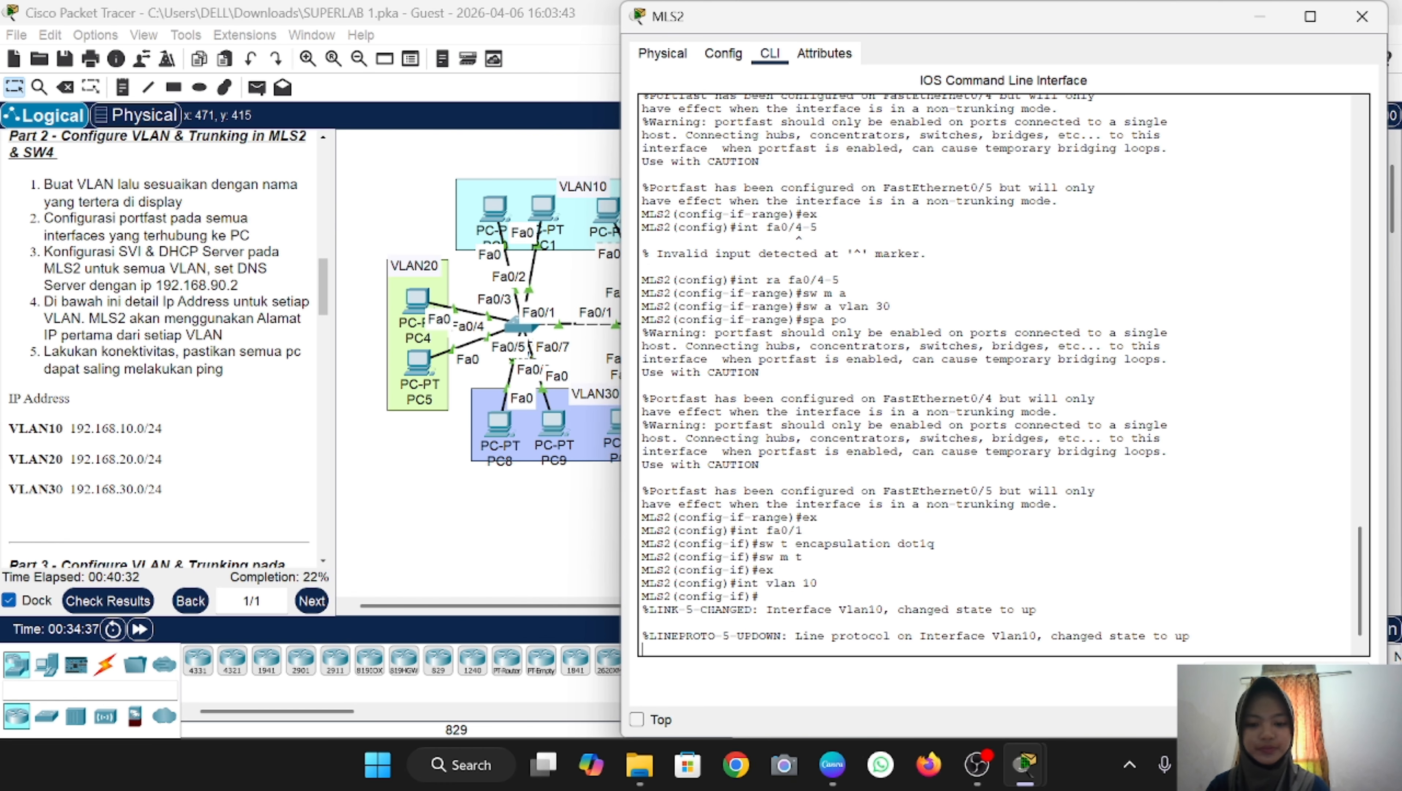
key("Return")
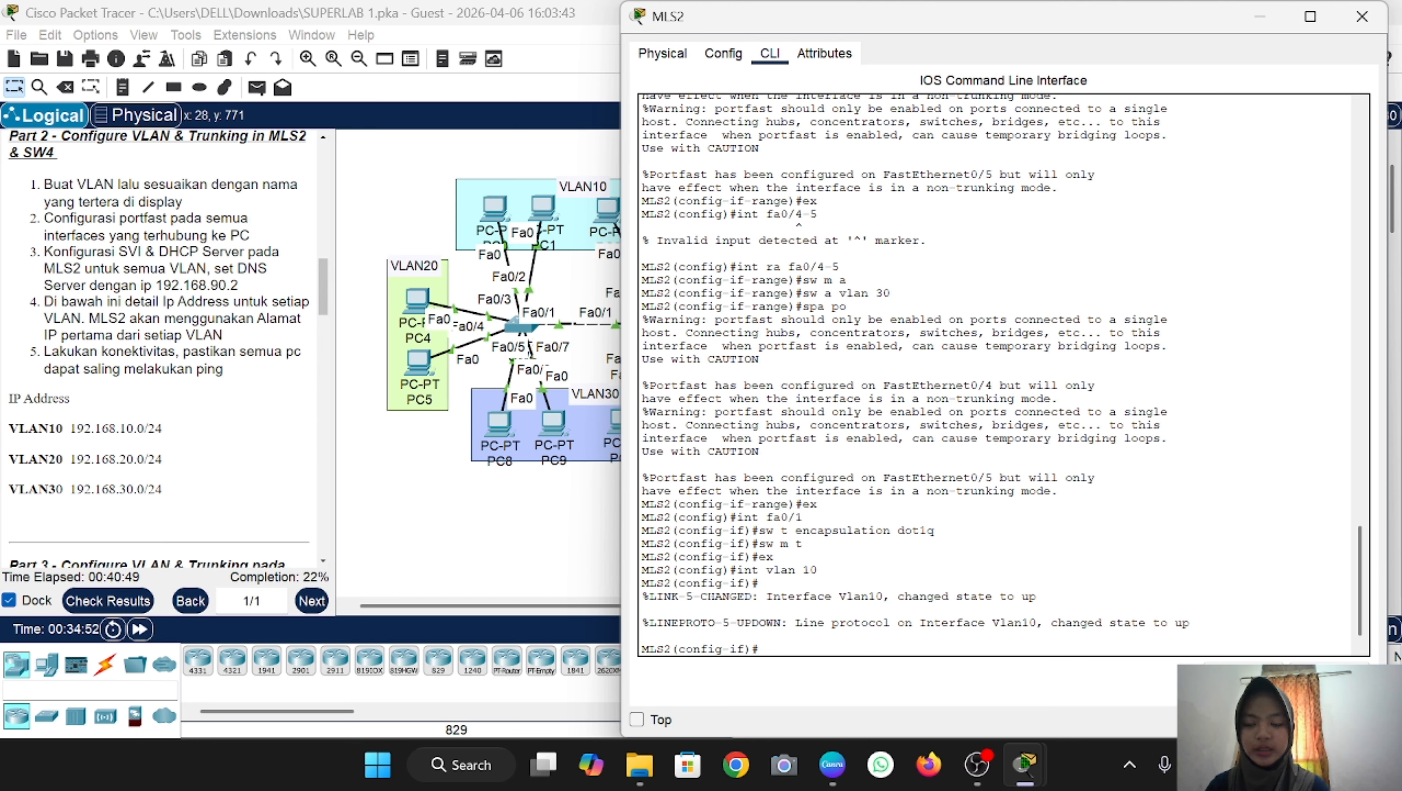
type("ip")
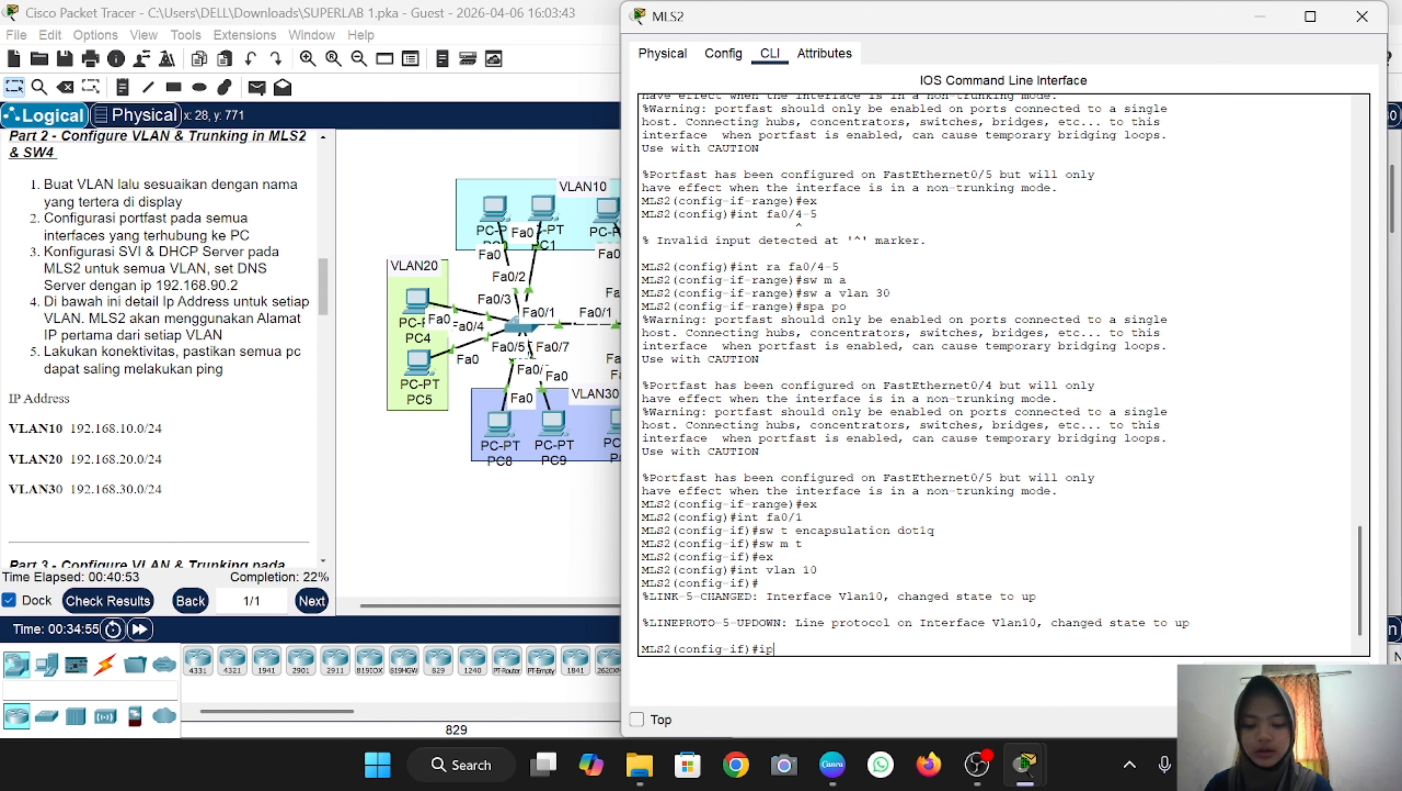
type(" add 192.1")
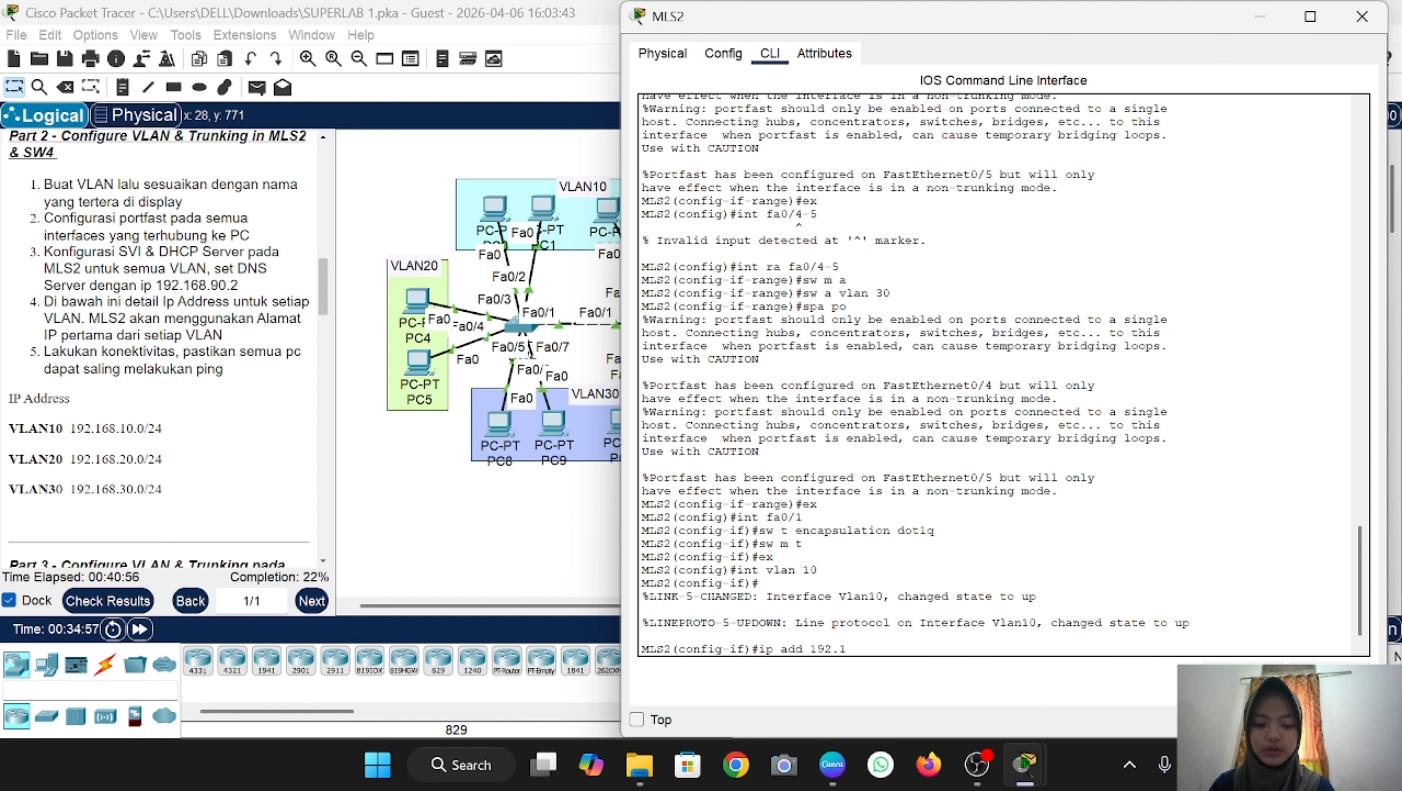
type("68.10.1")
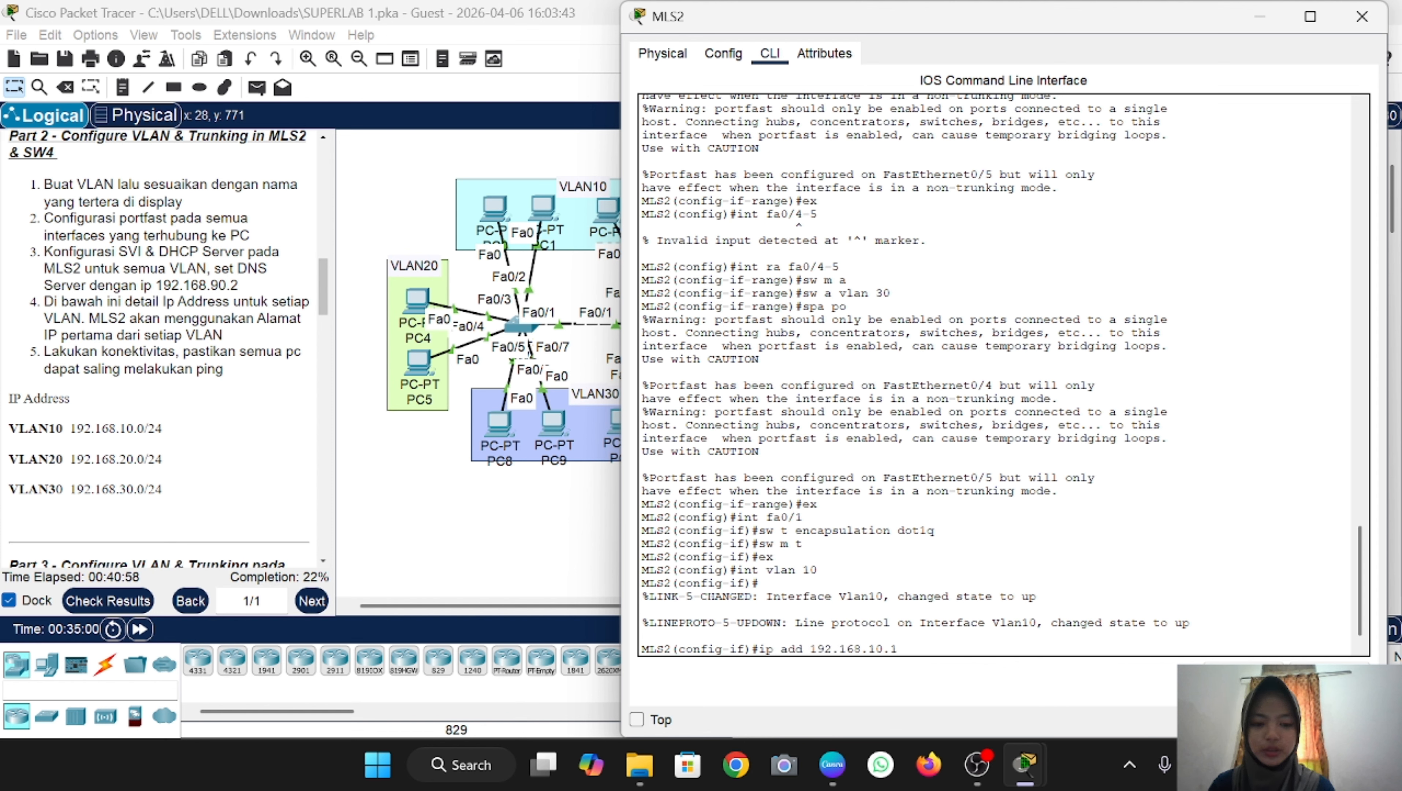
type(" 25")
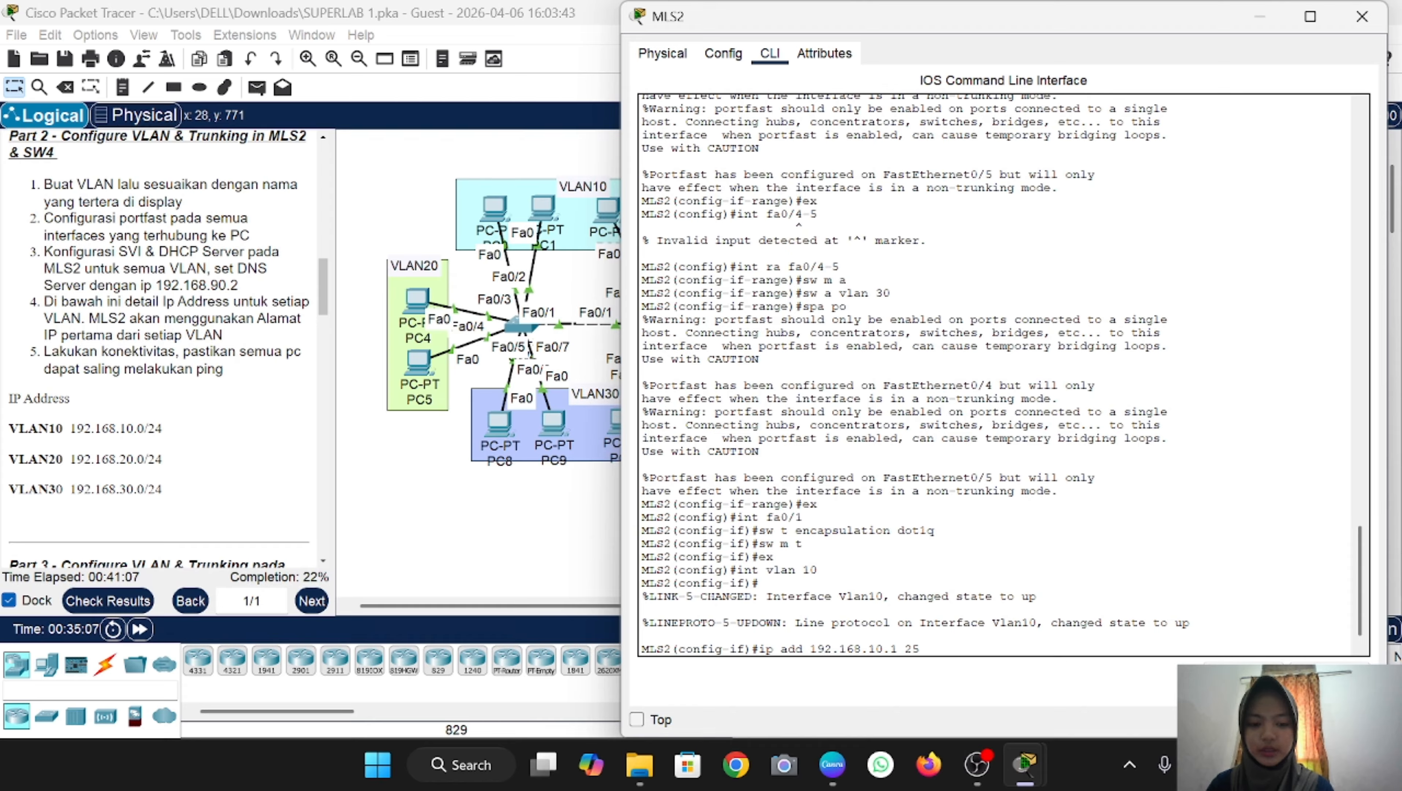
type("5.255.2")
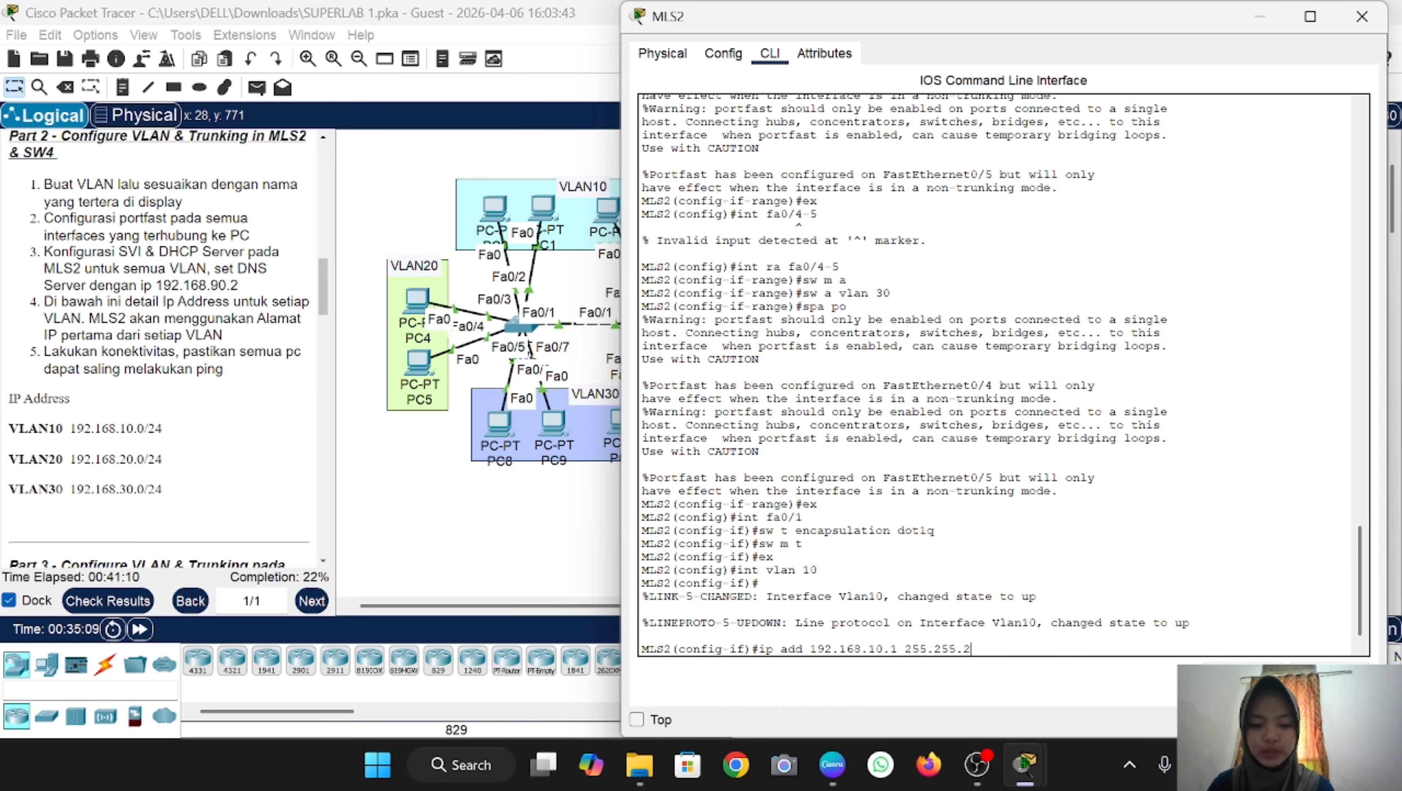
type("25.")
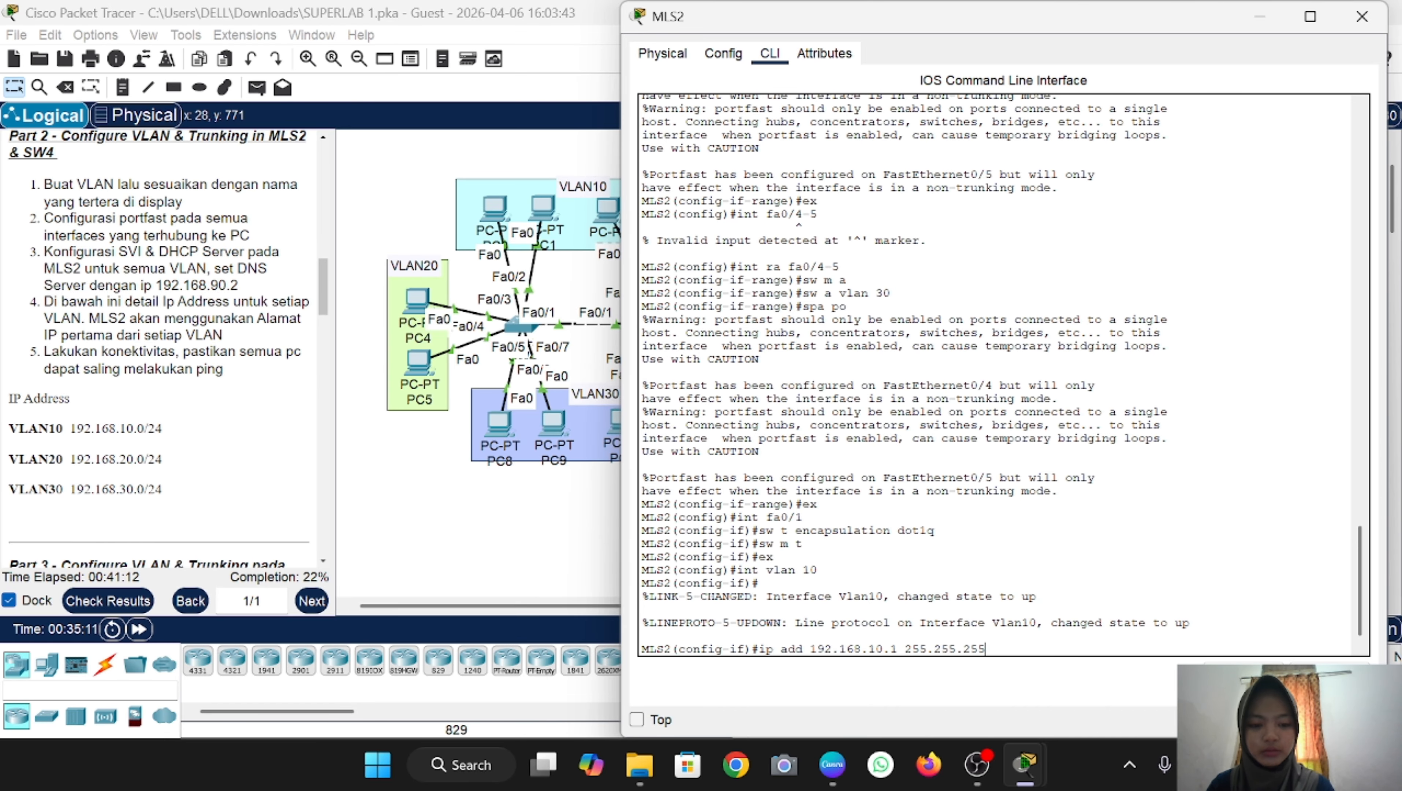
type("0")
key("Return")
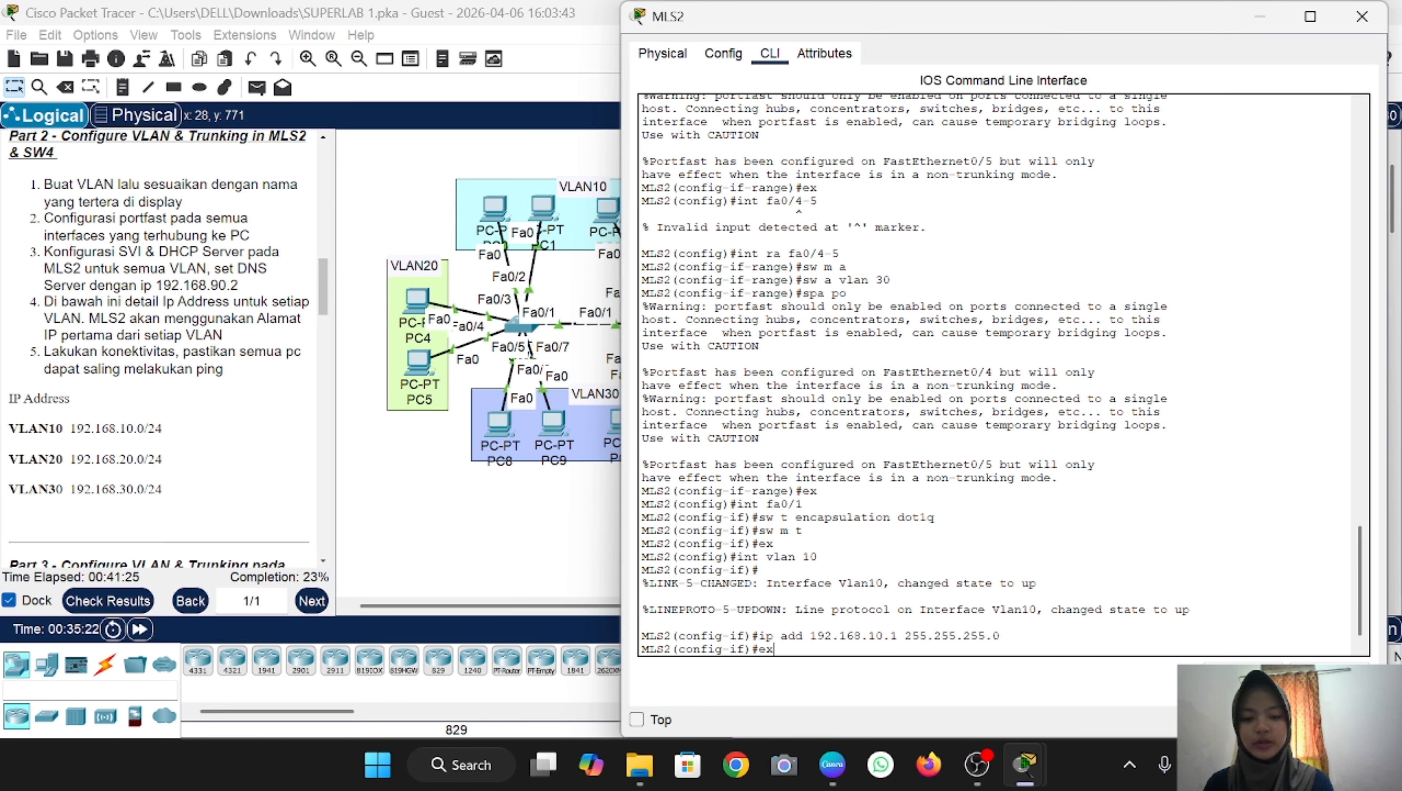
type("ex")
key("Return")
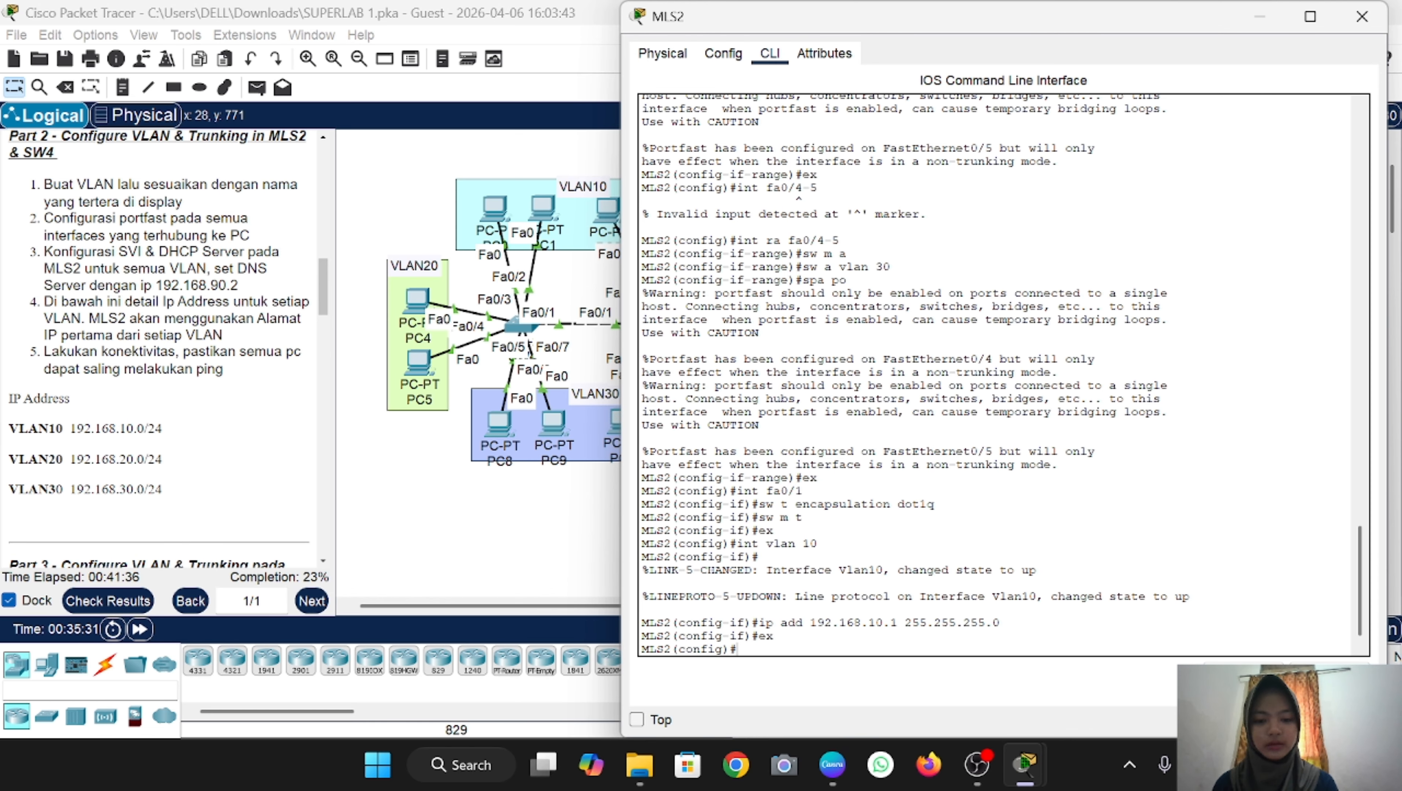
Step: Create MLS2's VLAN 20 interface with IP 192.168.20.1 255.255.255.0
type("int vlan 2o")
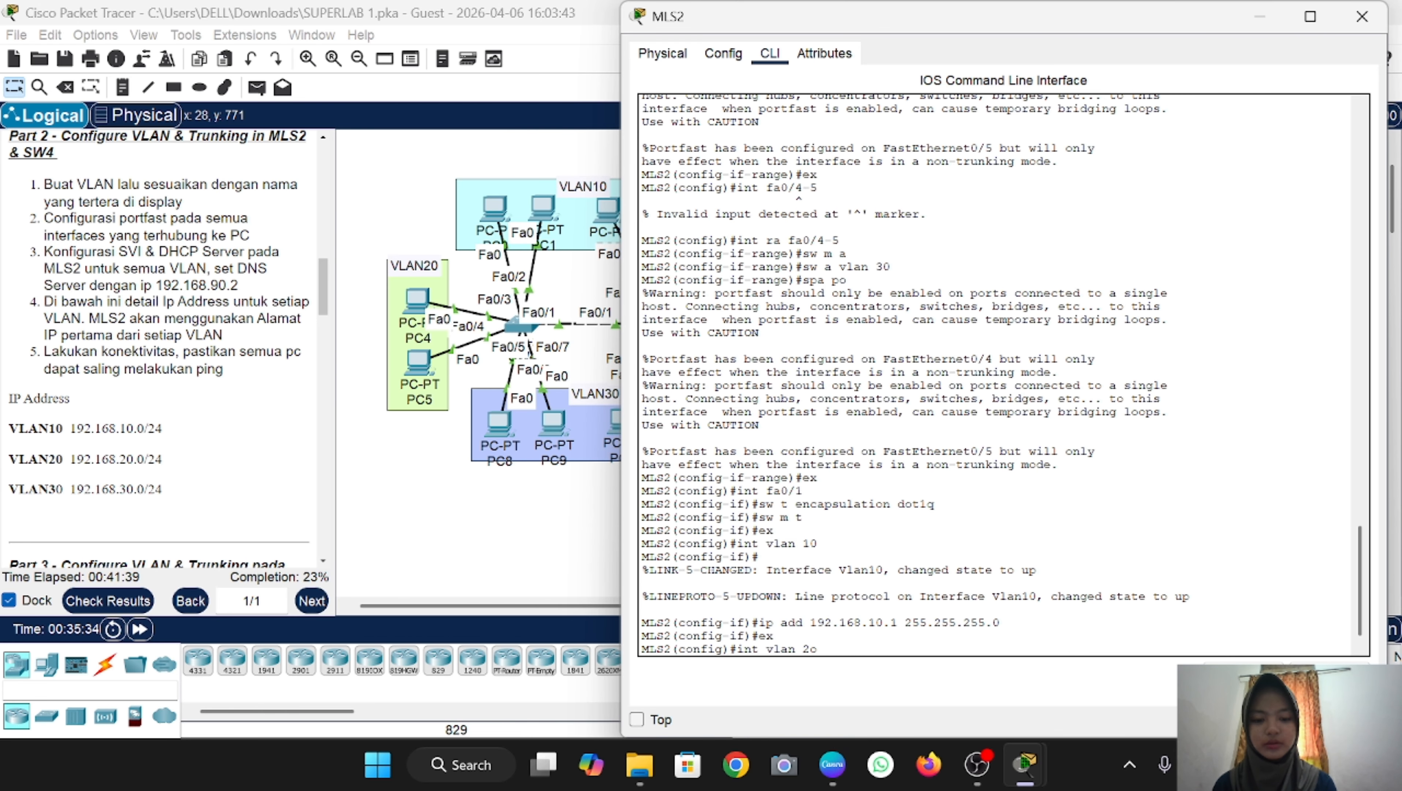
key("BackSpace")
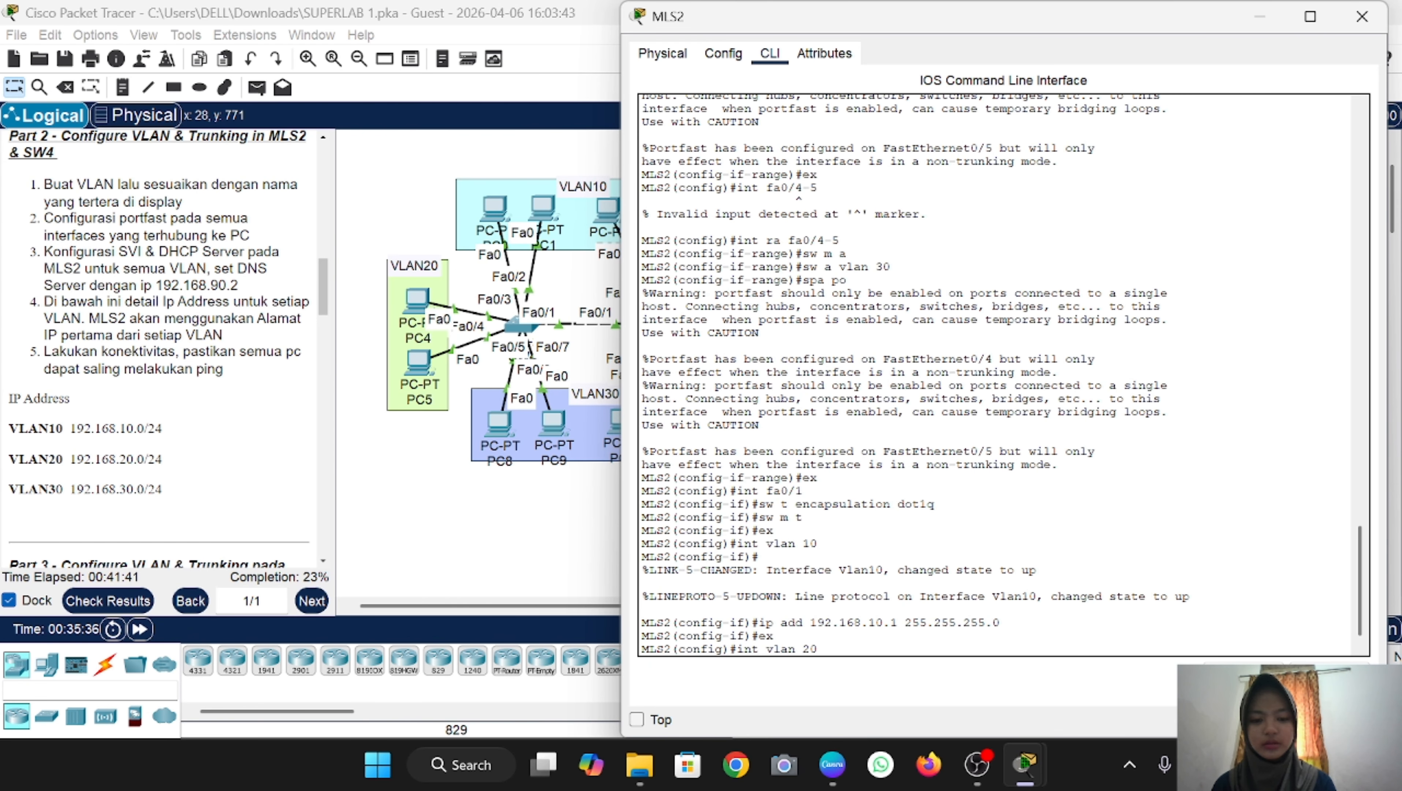
key("Return")
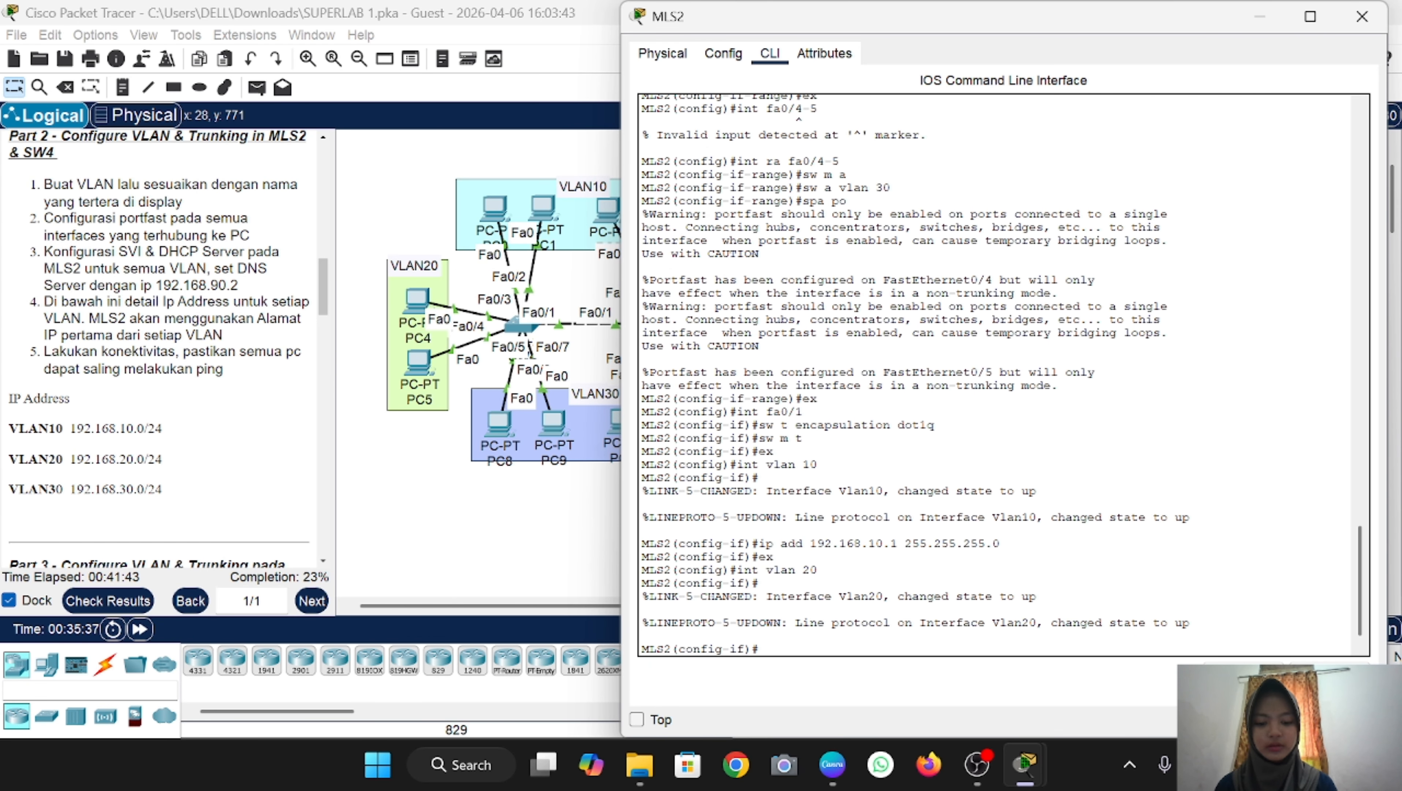
type("ip add")
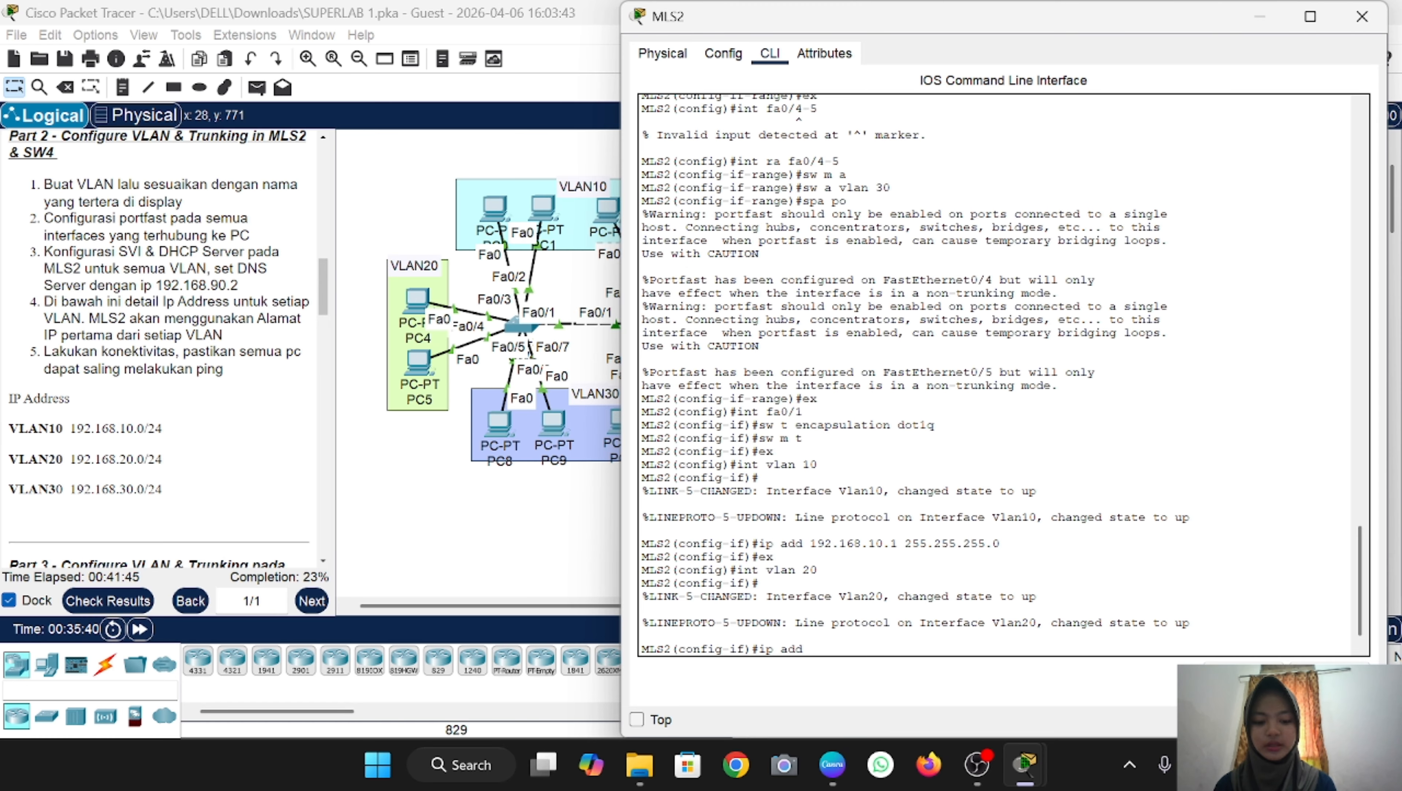
key("BackSpace")
key("BackSpace")
key("BackSpace")
key("BackSpace")
key("BackSpace")
key("BackSpace")
key("Up")
key("Up")
key("Up")
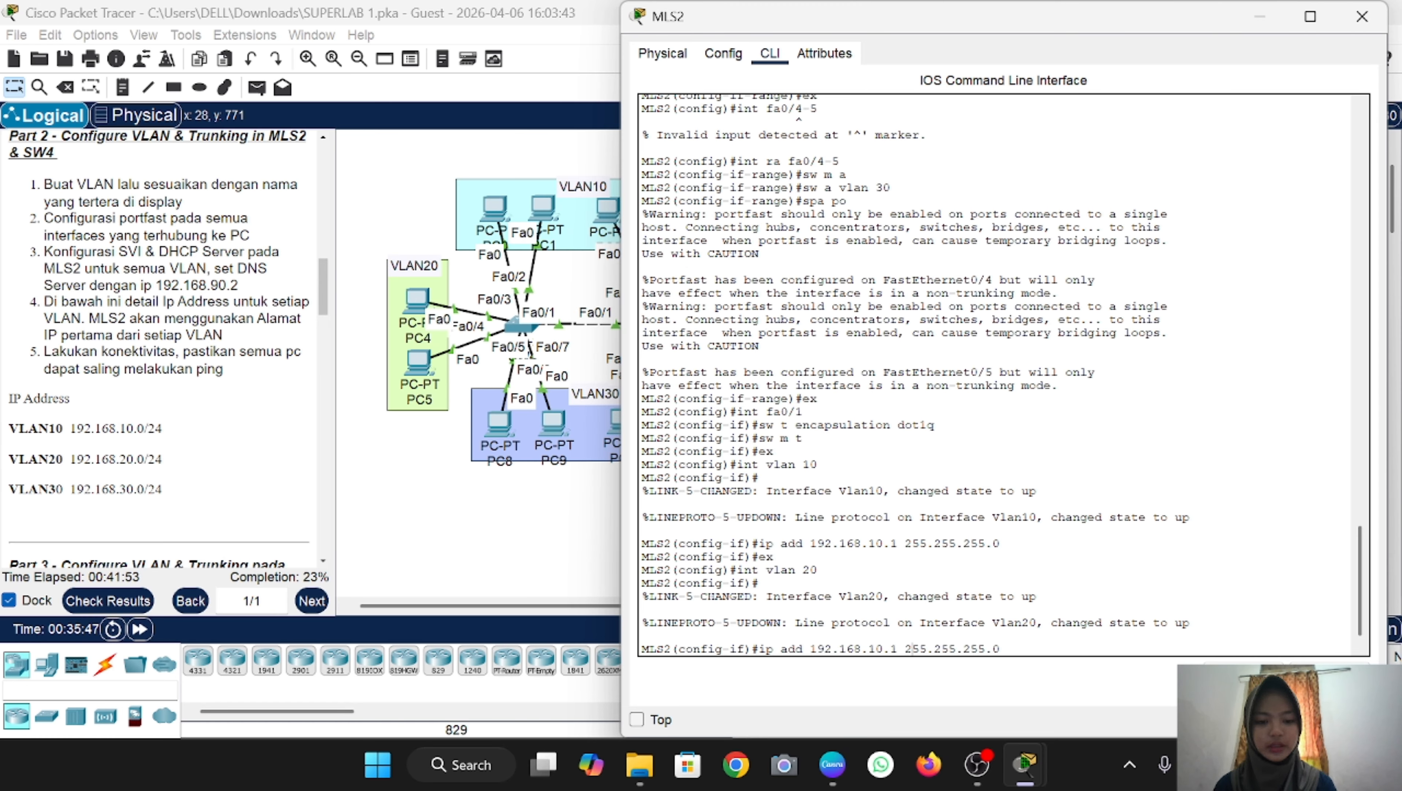
key("Left")
key("Left")
key("Left")
key("BackSpace")
type("2")
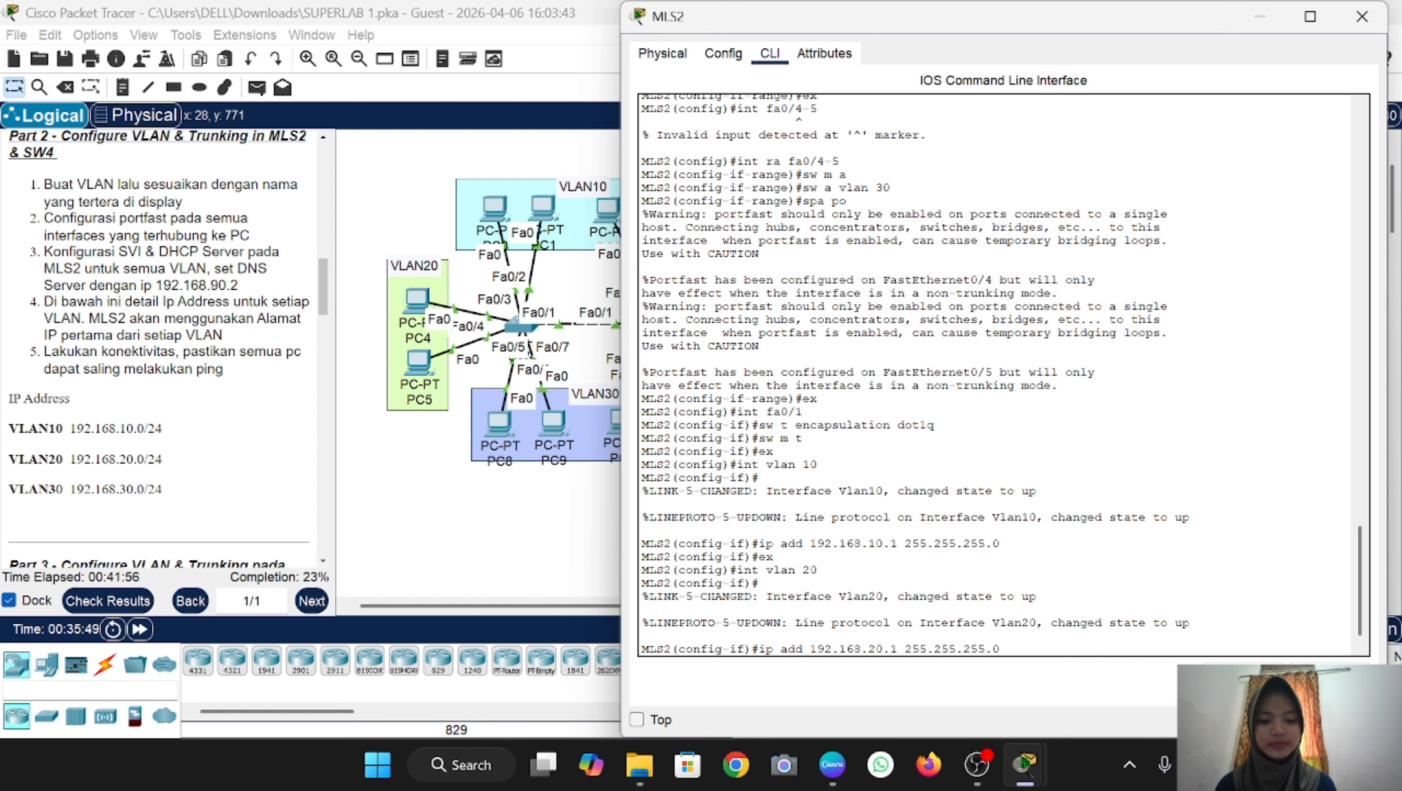
key("Return")
type("ex")
key("Return")
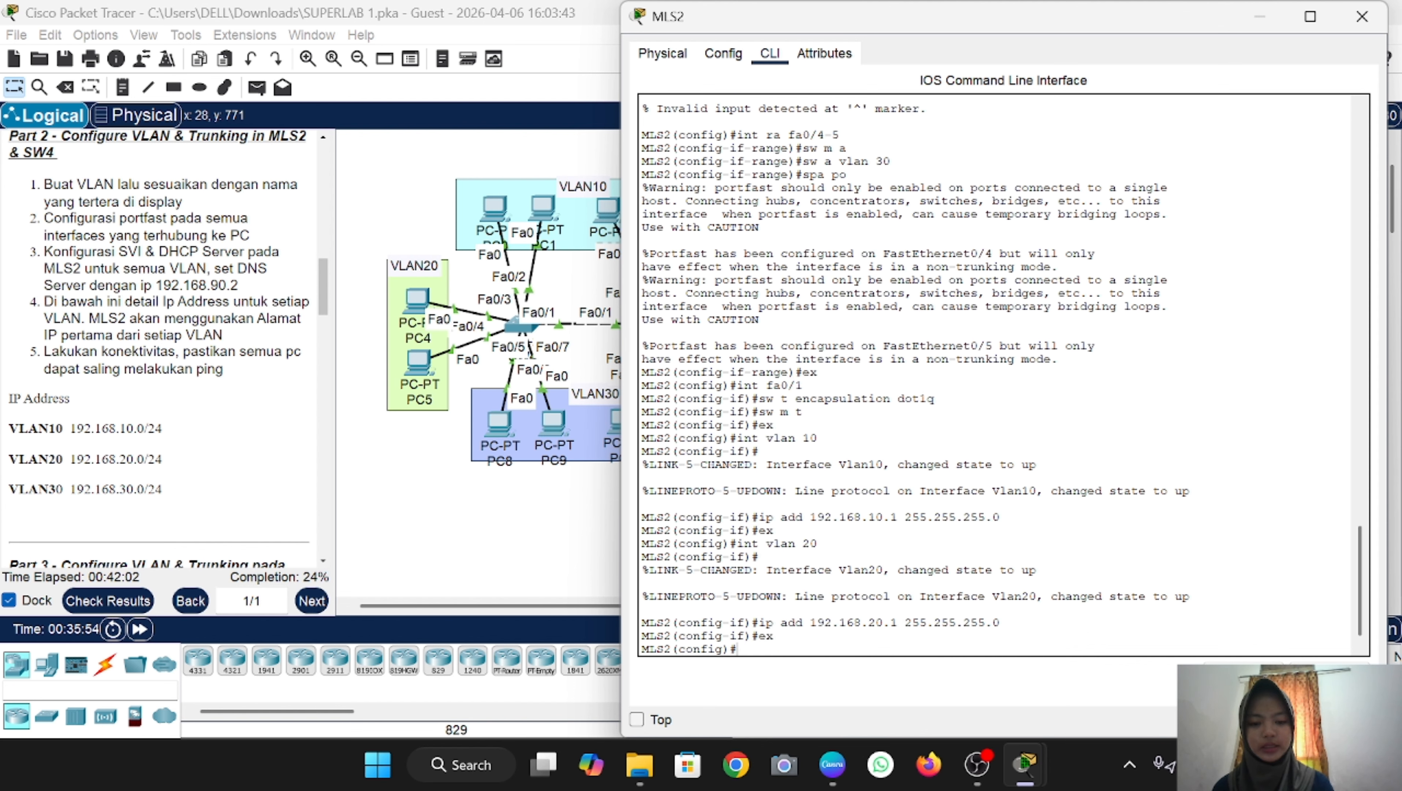
Step: Create MLS2's VLAN 30 interface with IP 192.168.30.1 255.255.255.0
key("Up")
key("Up")
key("Up")
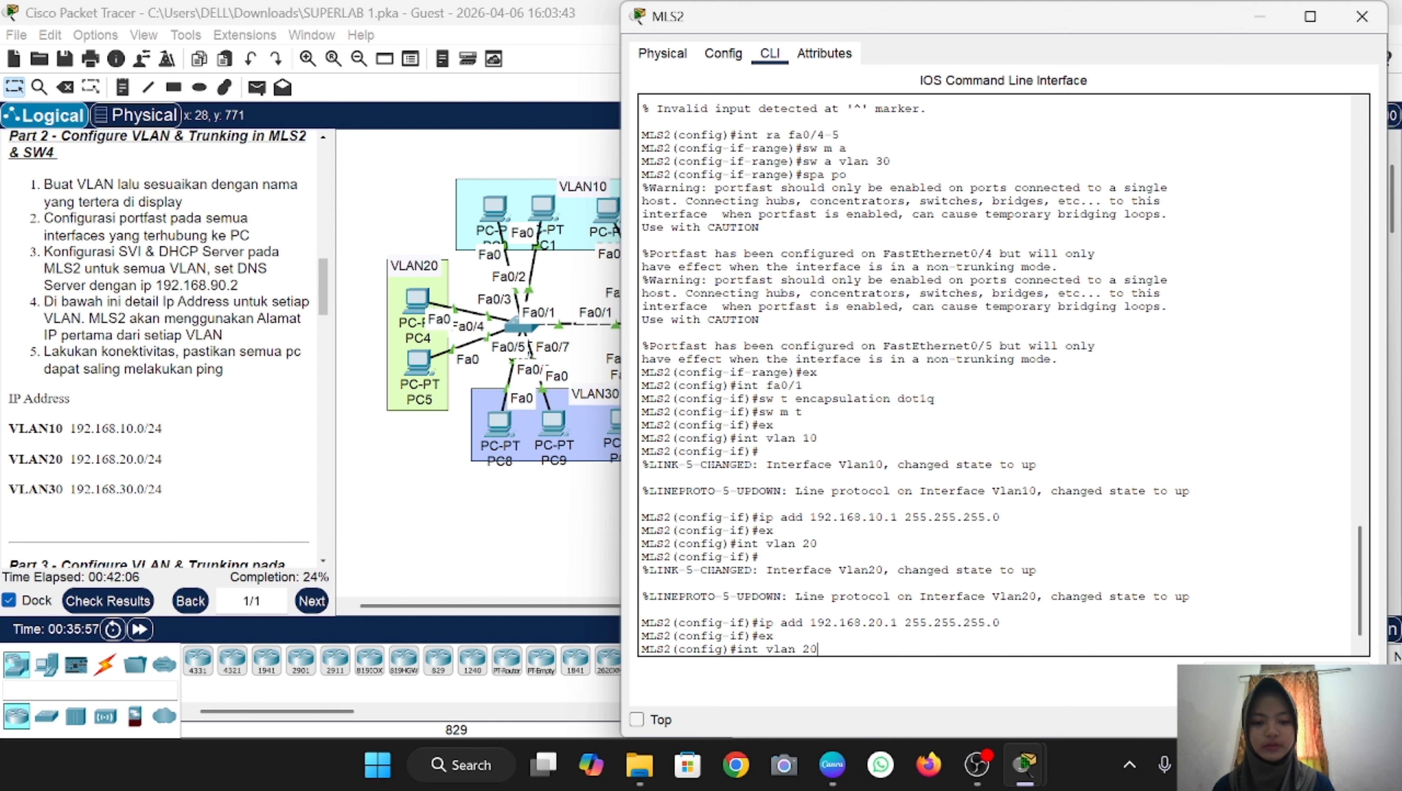
key("BackSpace")
type("30")
key("Return")
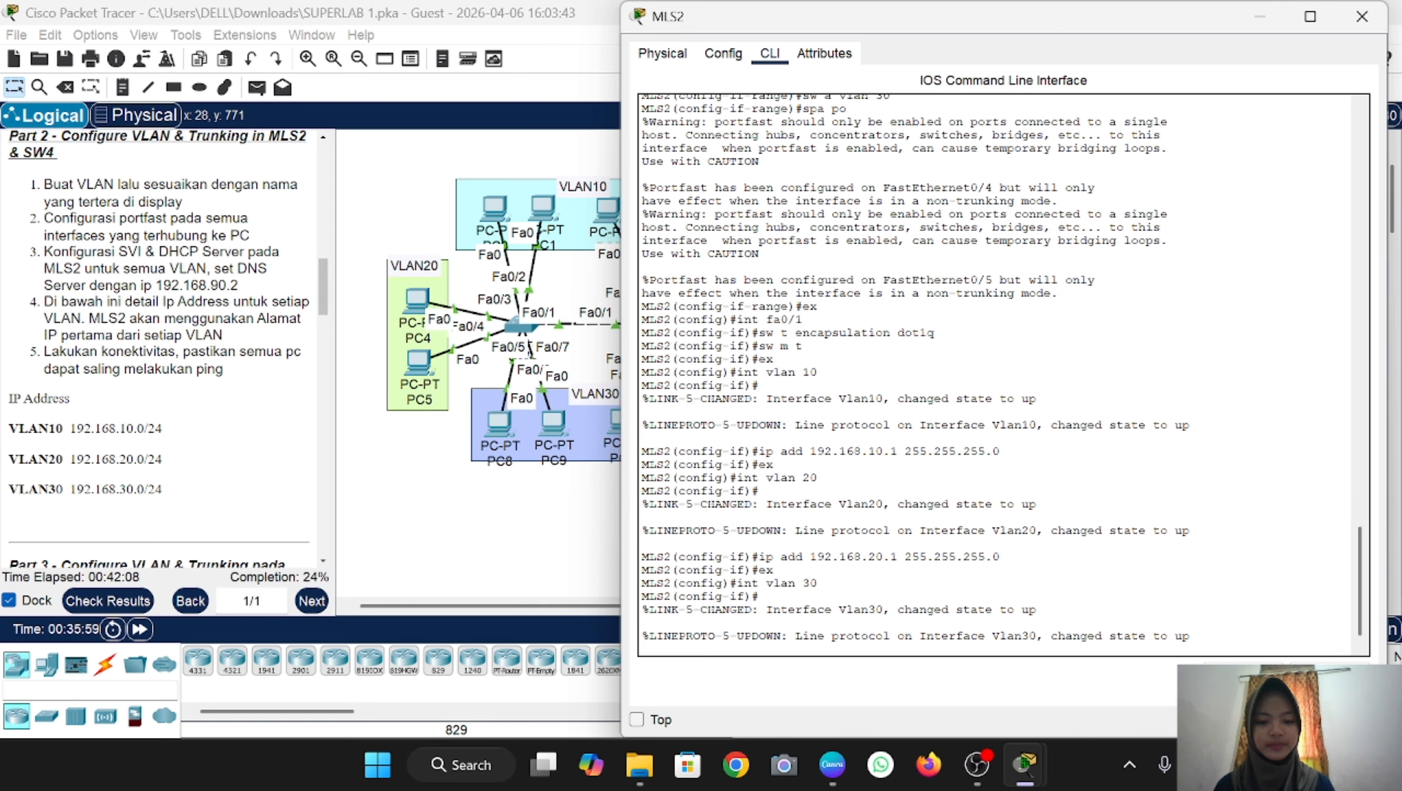
key("Up")
key("Up")
key("Up")
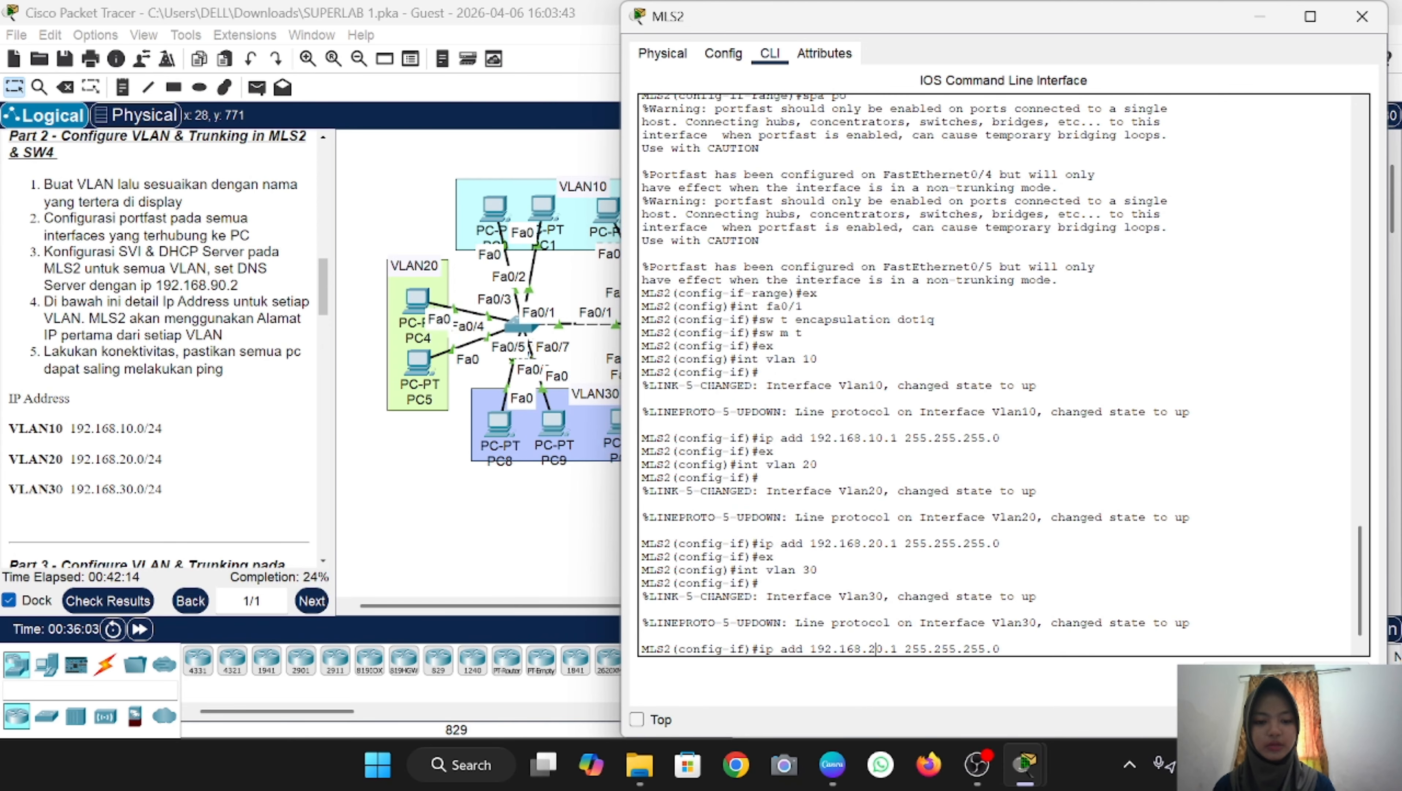
key("BackSpace")
type("3")
key("Return")
type("ex")
key("Return")
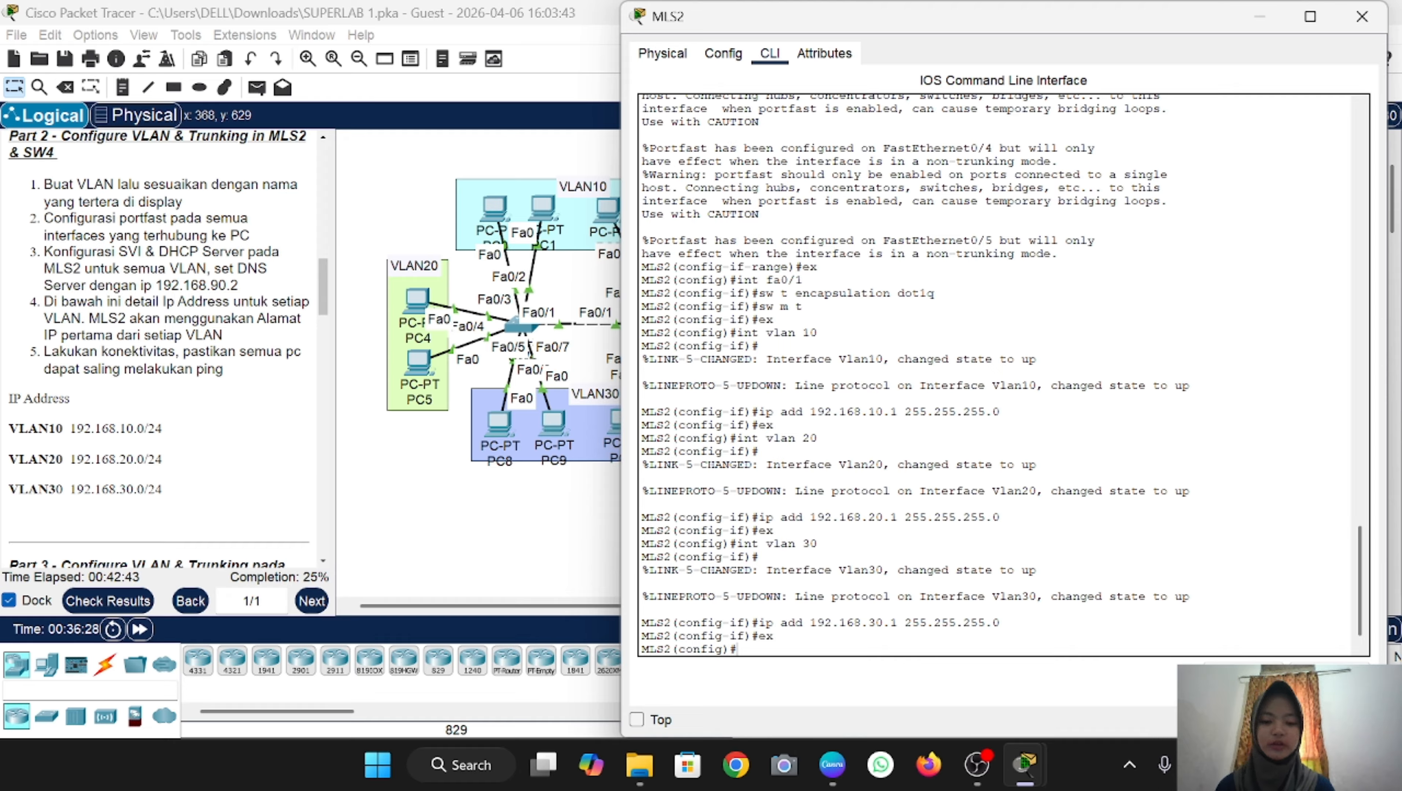
Step: Create DHCP pool VLAN10 with network 192.168.10.0/24, gateway 192.168.10.1 and DNS 192.168.90.2
type("ip")
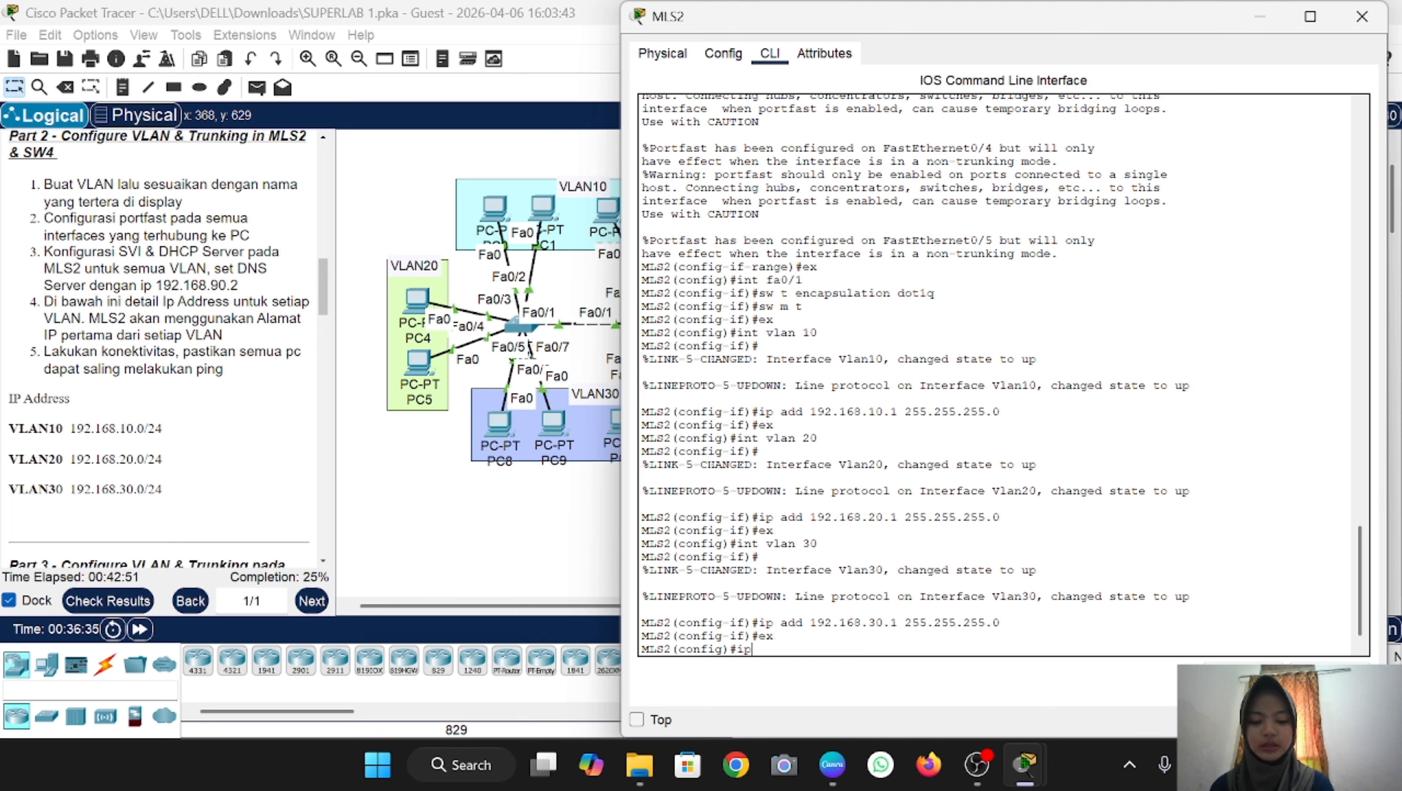
type(" dhcp")
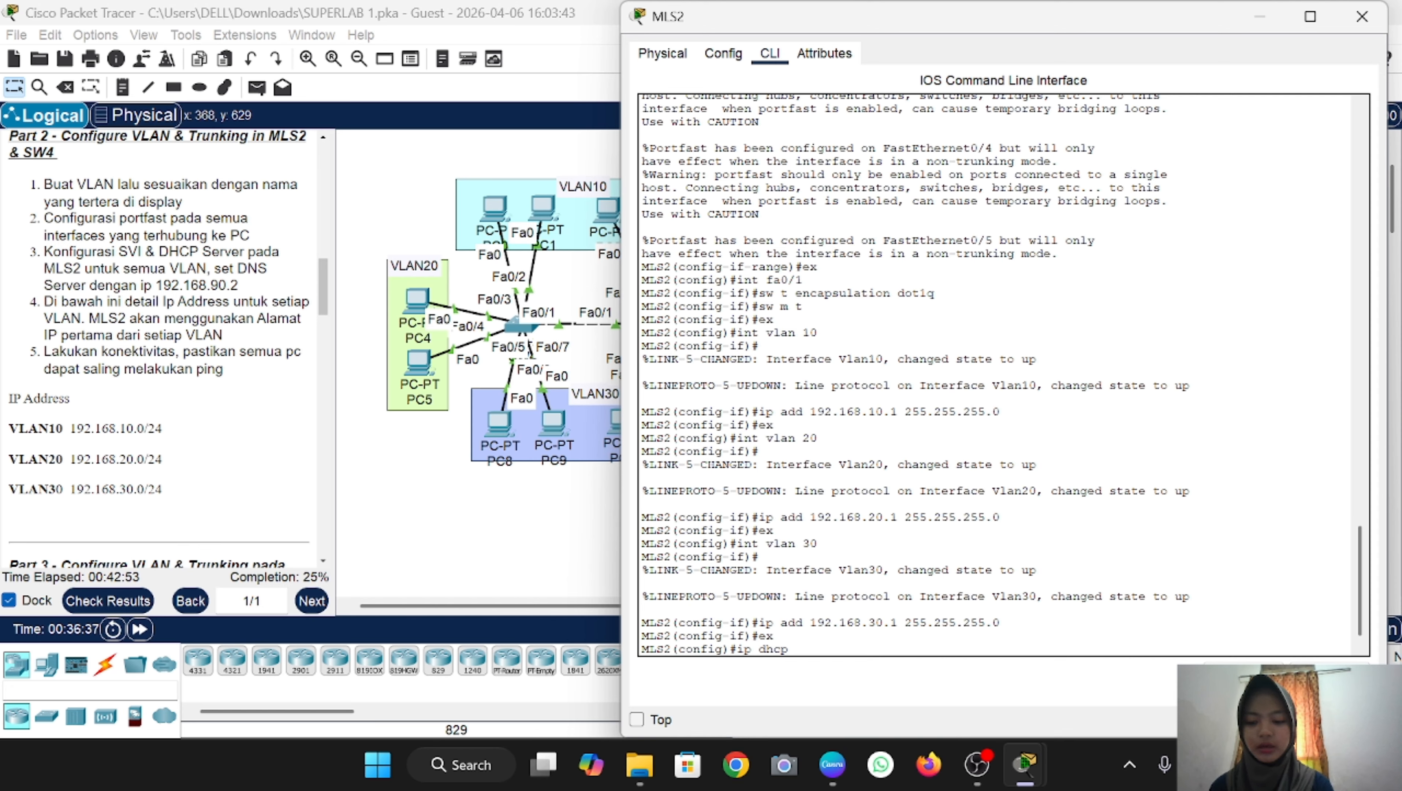
type(" pool")
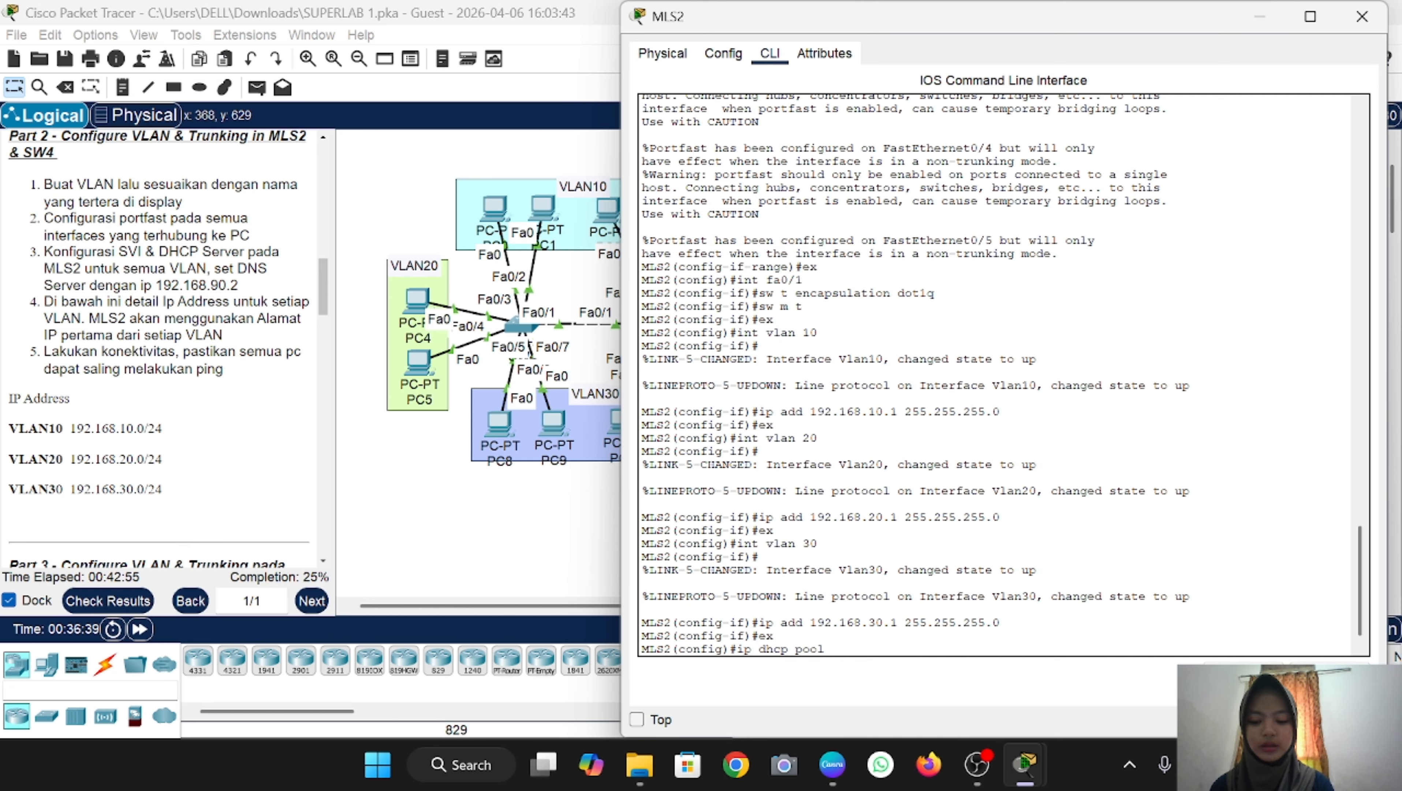
type(" VLAN10")
key("Return")
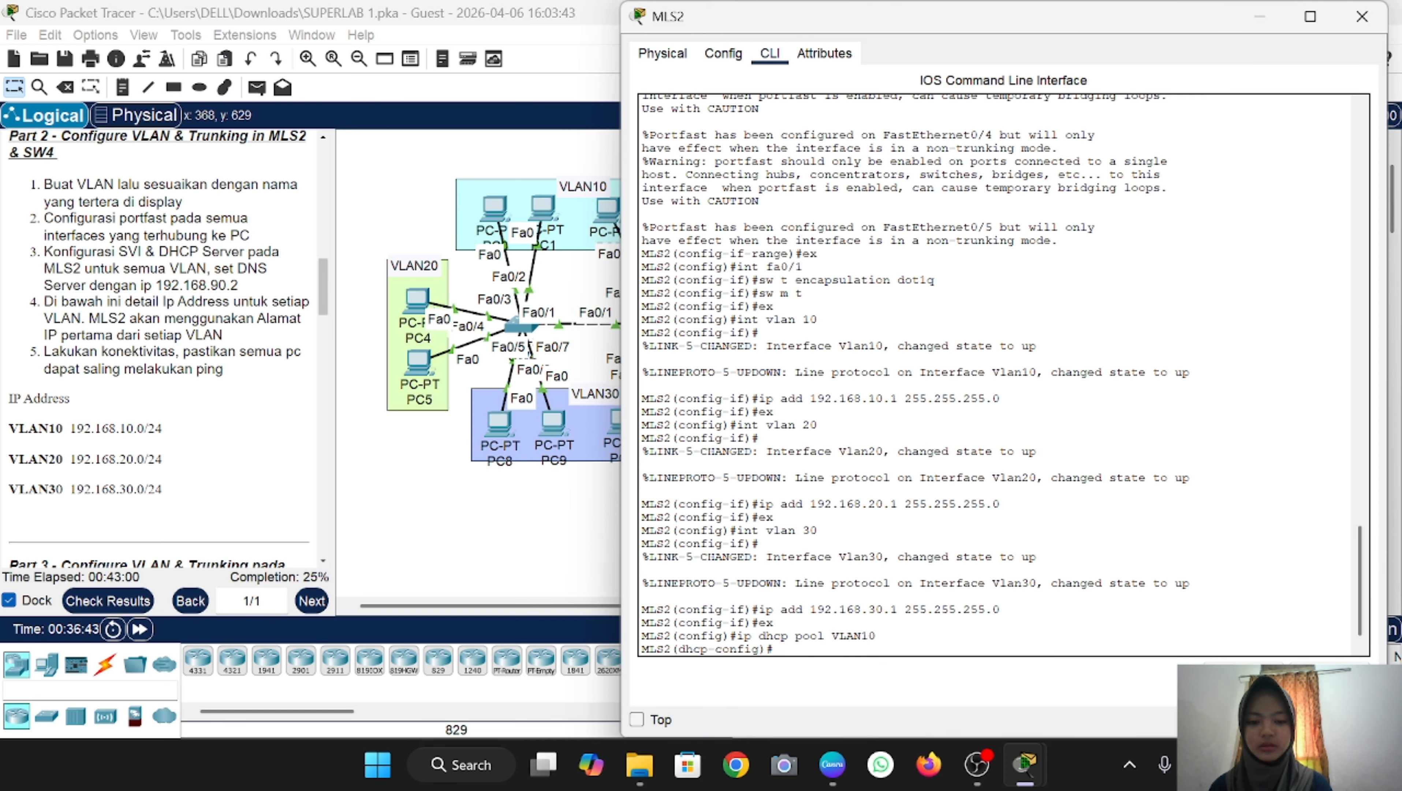
type("net ")
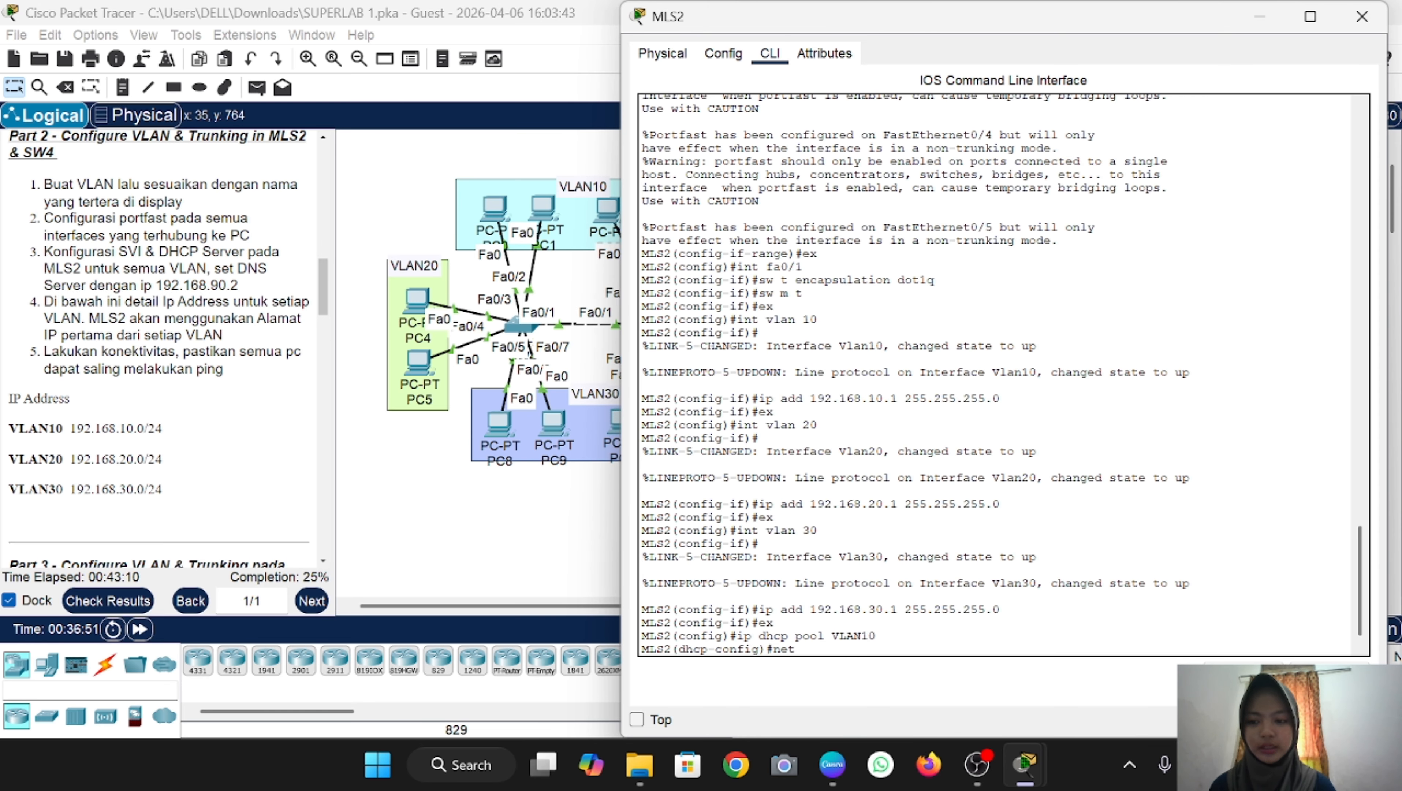
type("1")
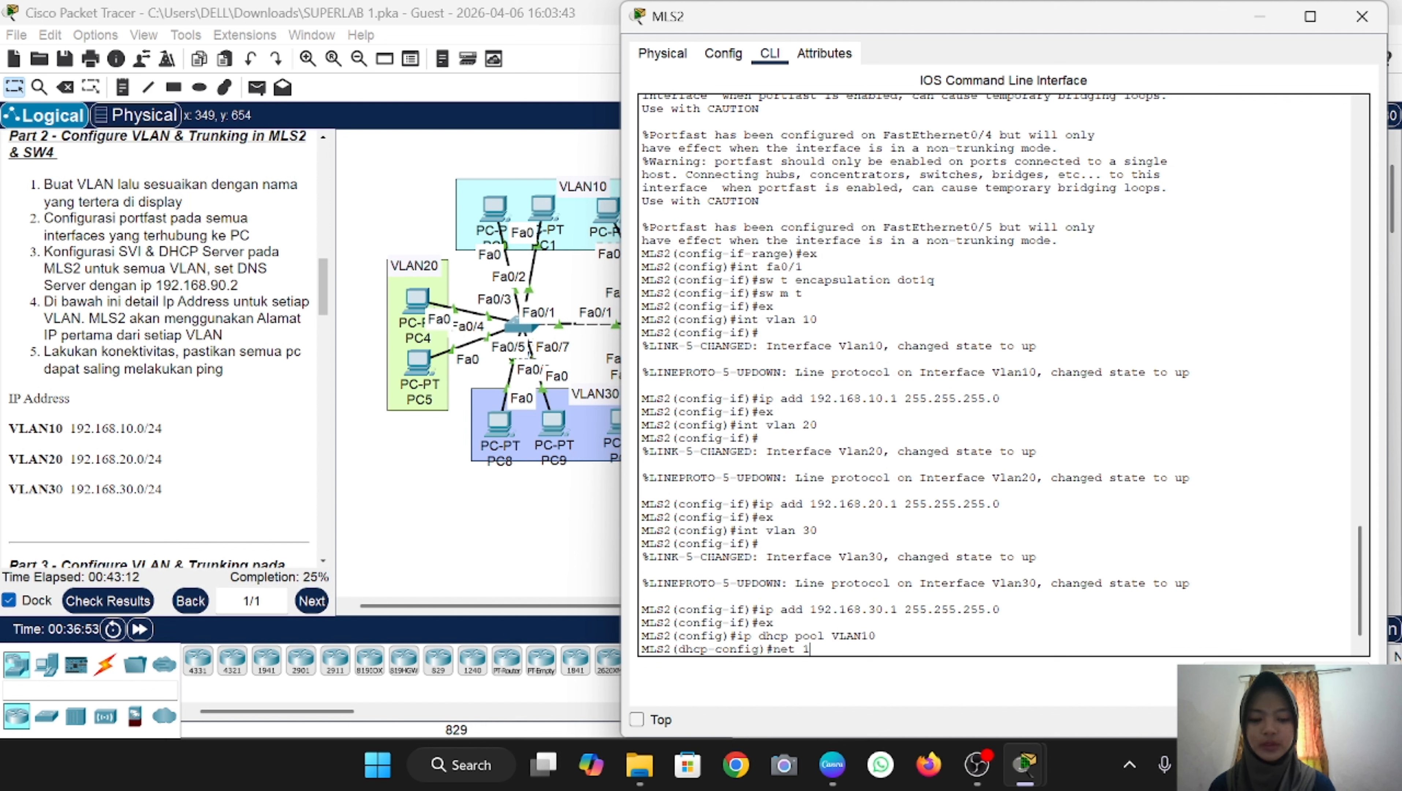
type("92.168.10.0")
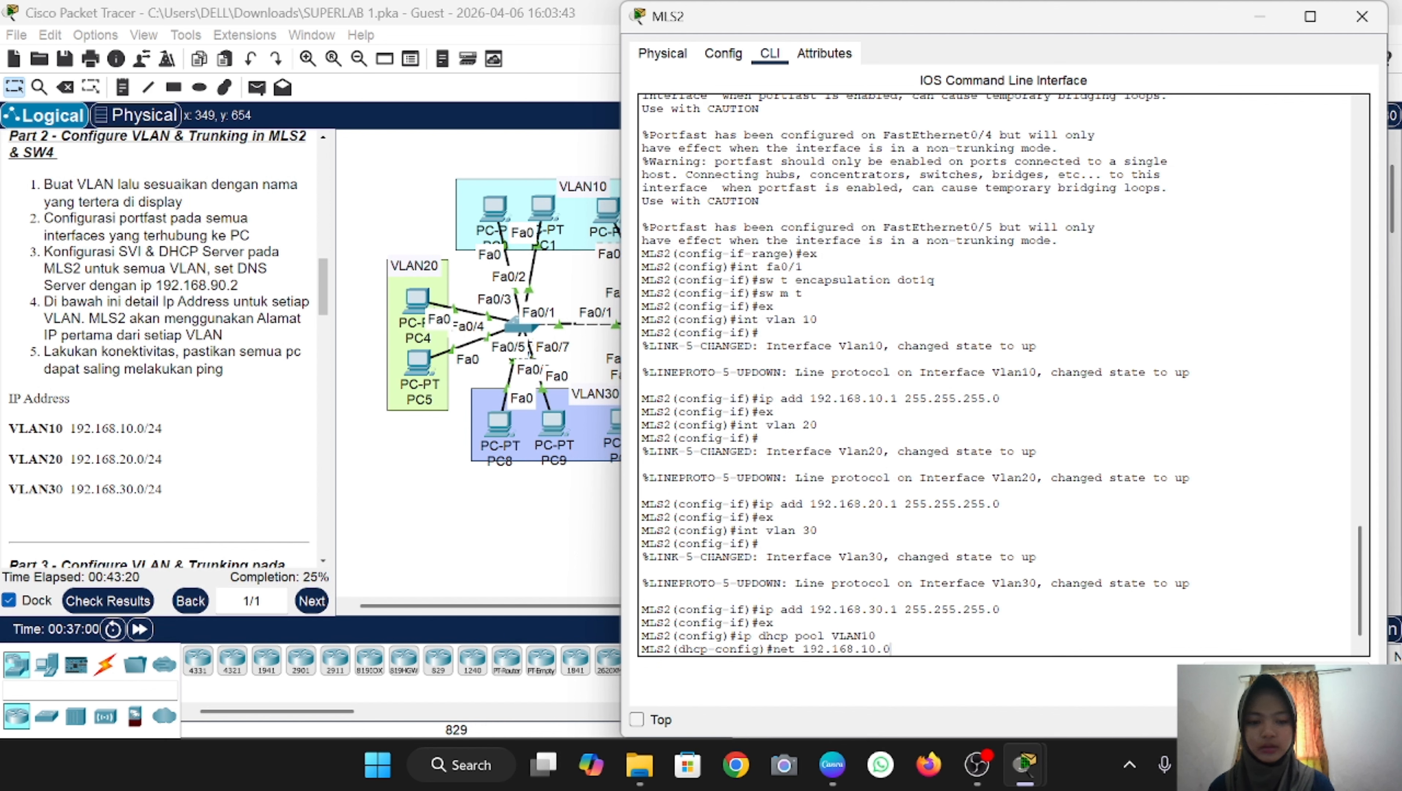
type(" 255.")
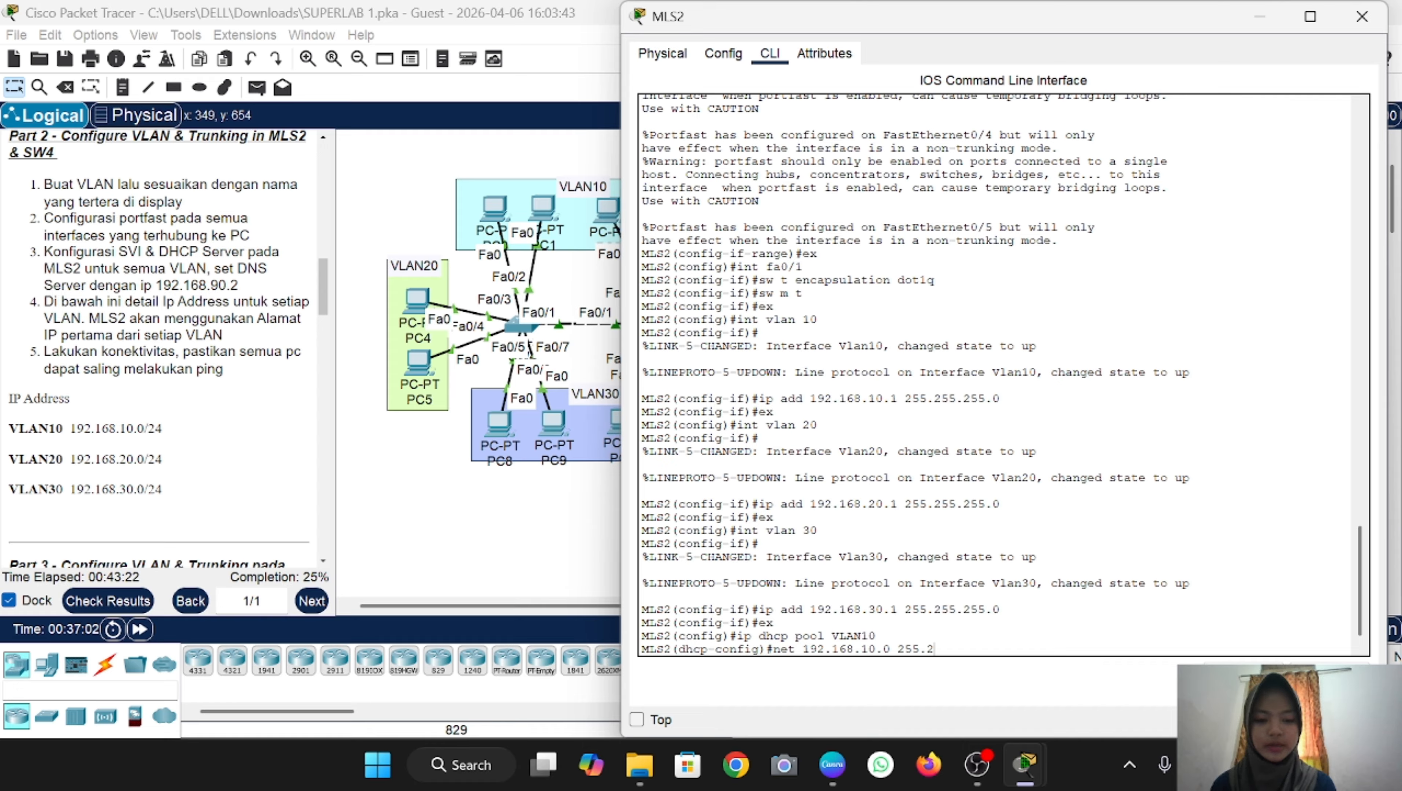
type("255")
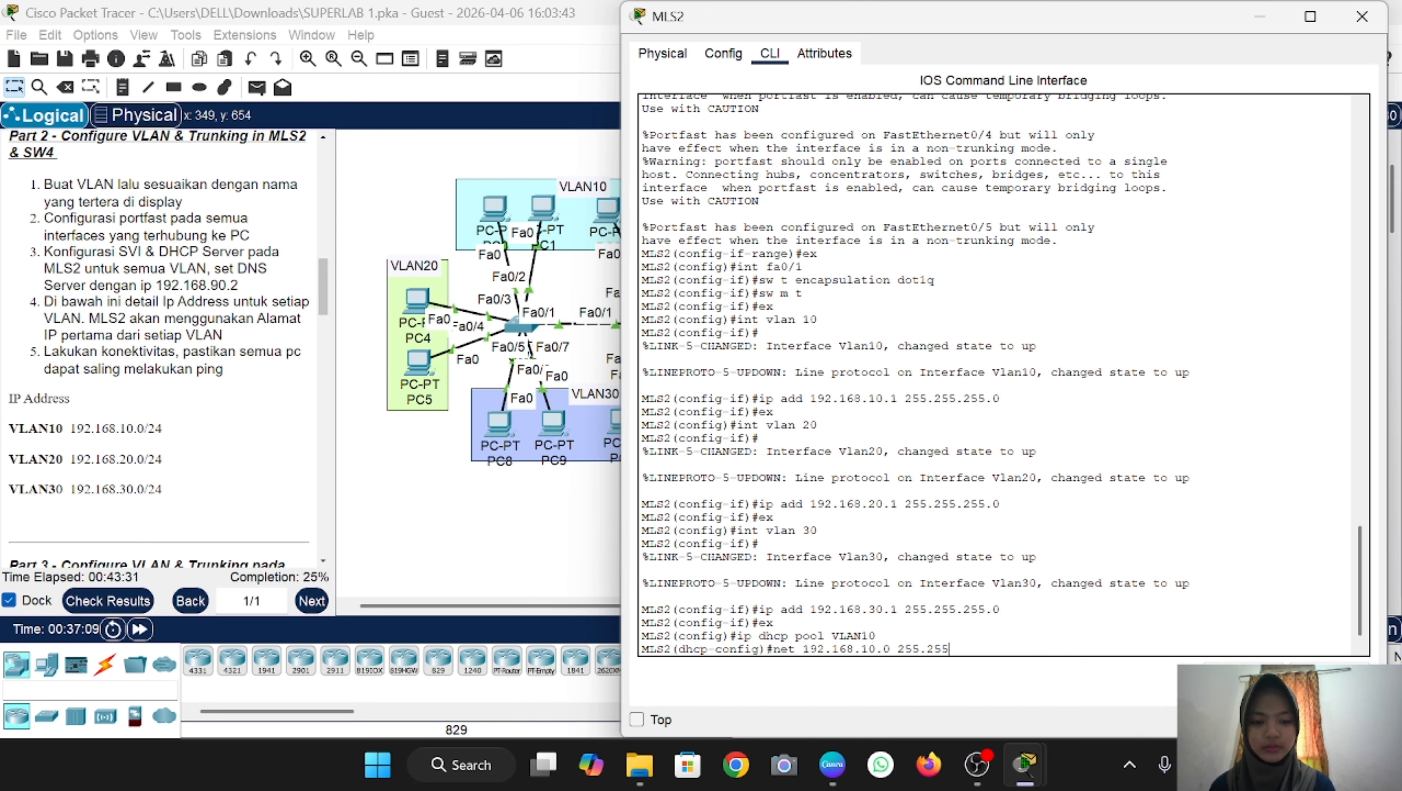
type(".25")
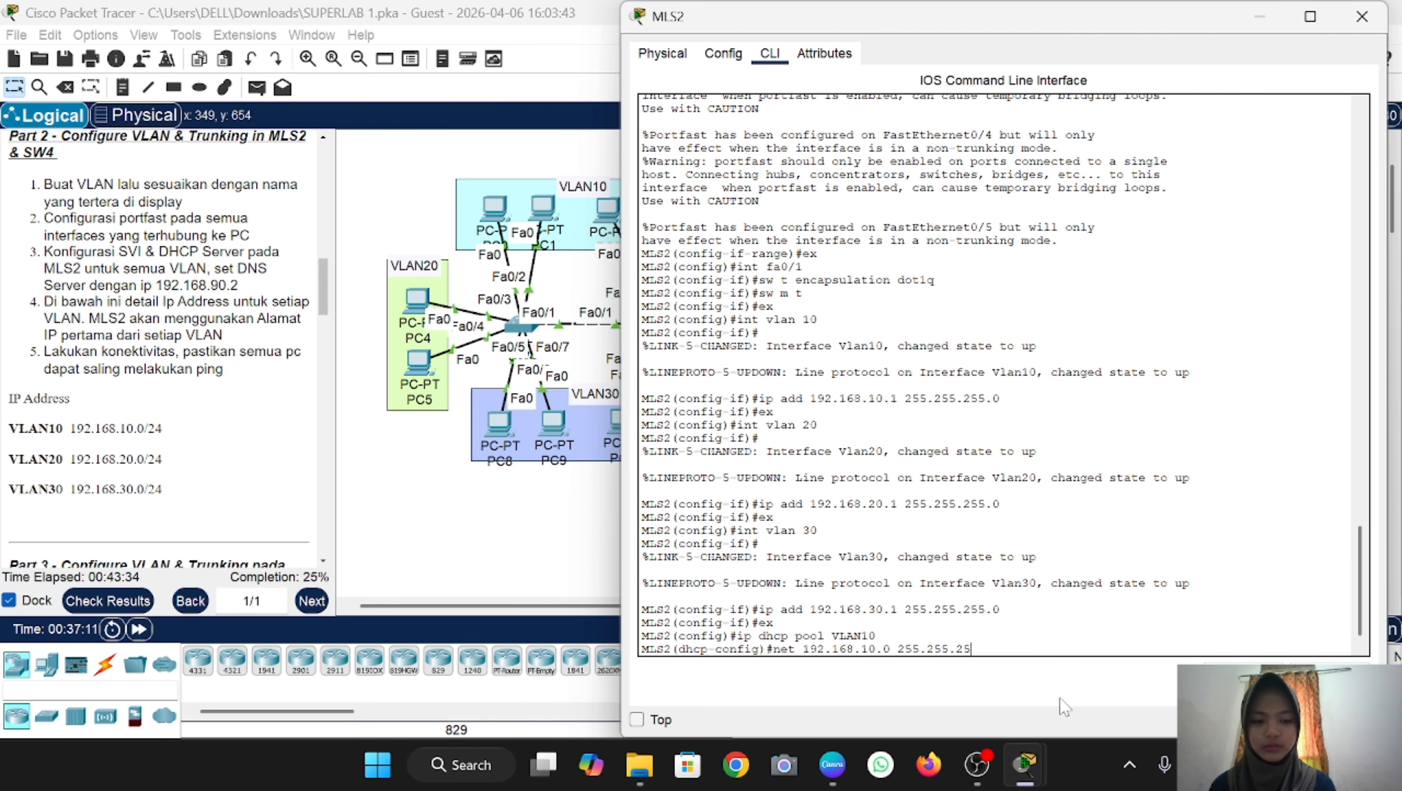
type("5.0")
key("Return")
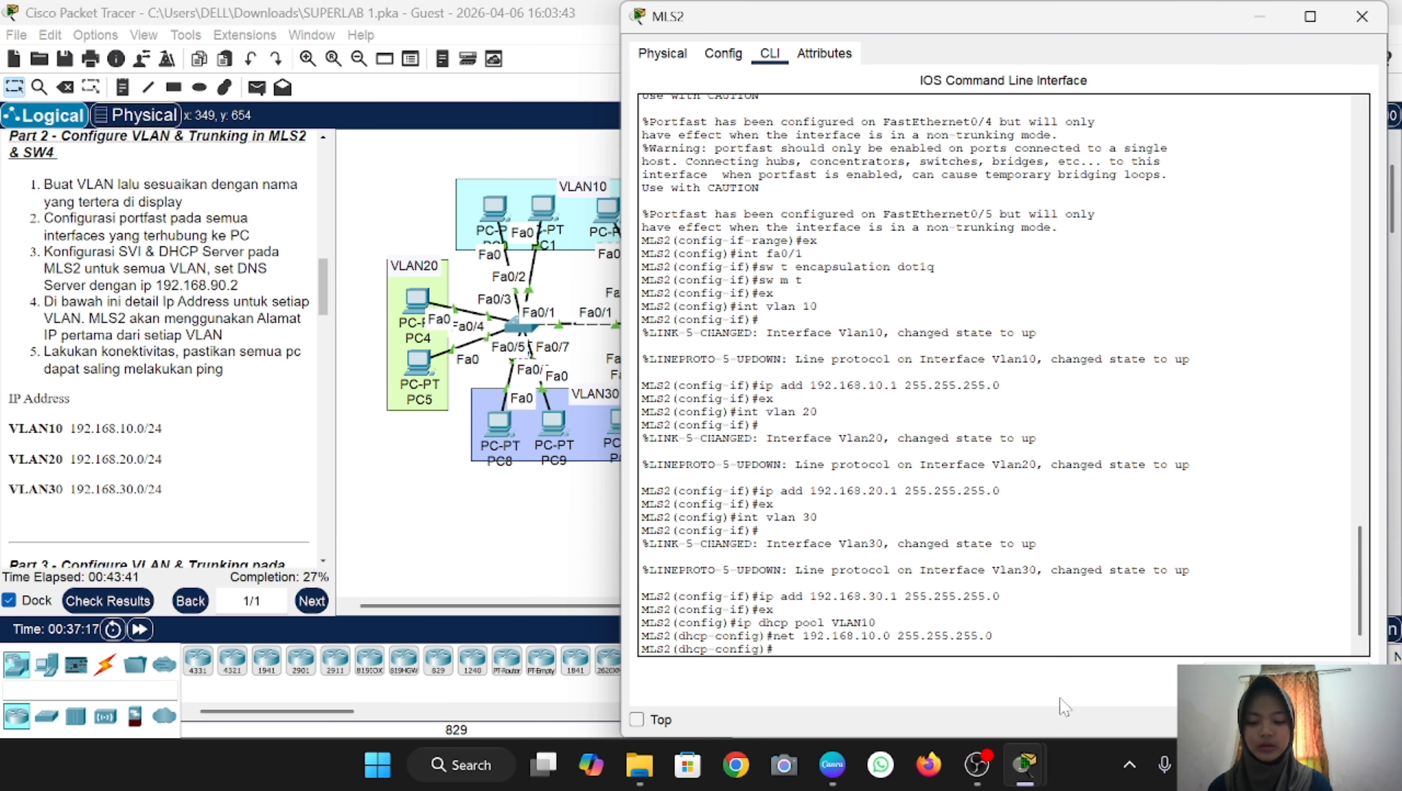
type("default-r")
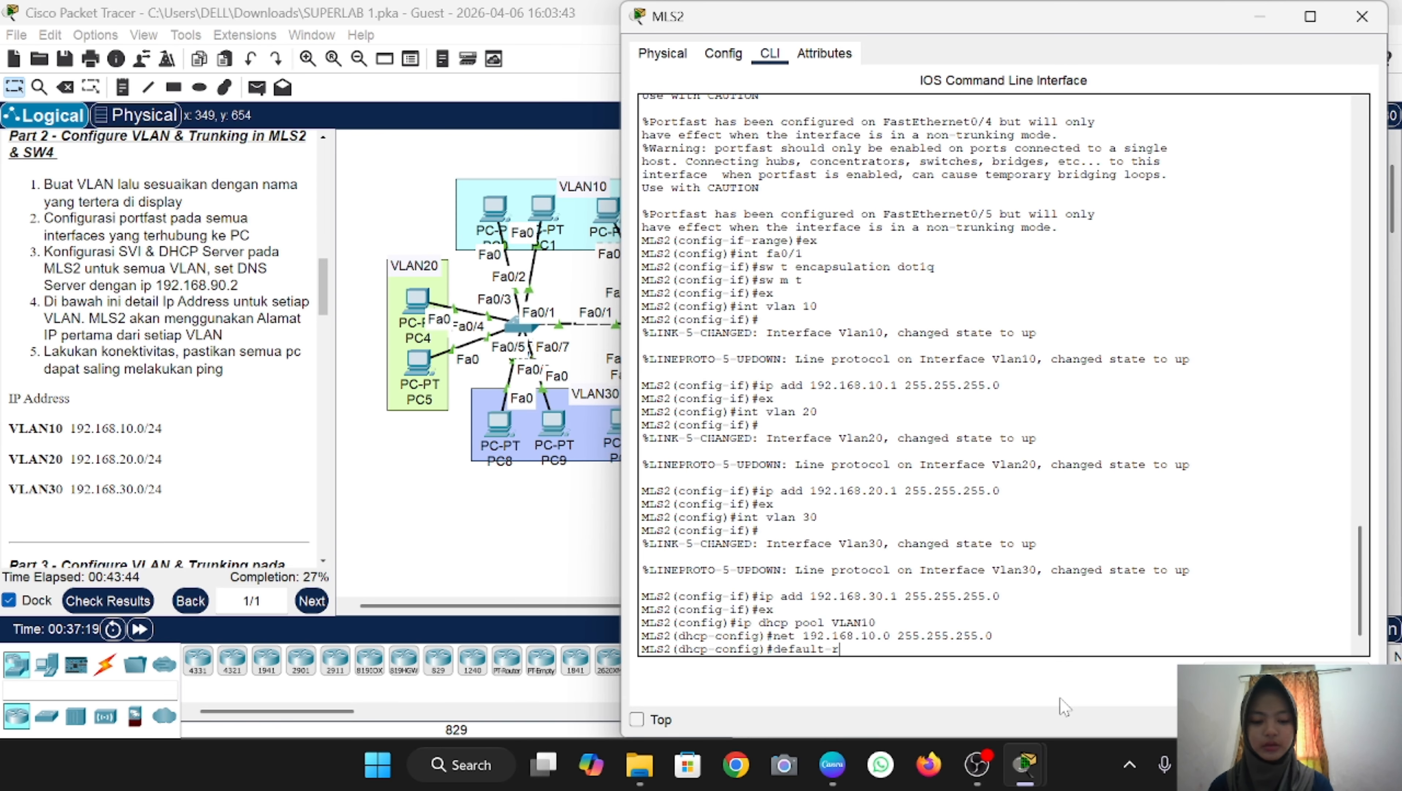
type("outer")
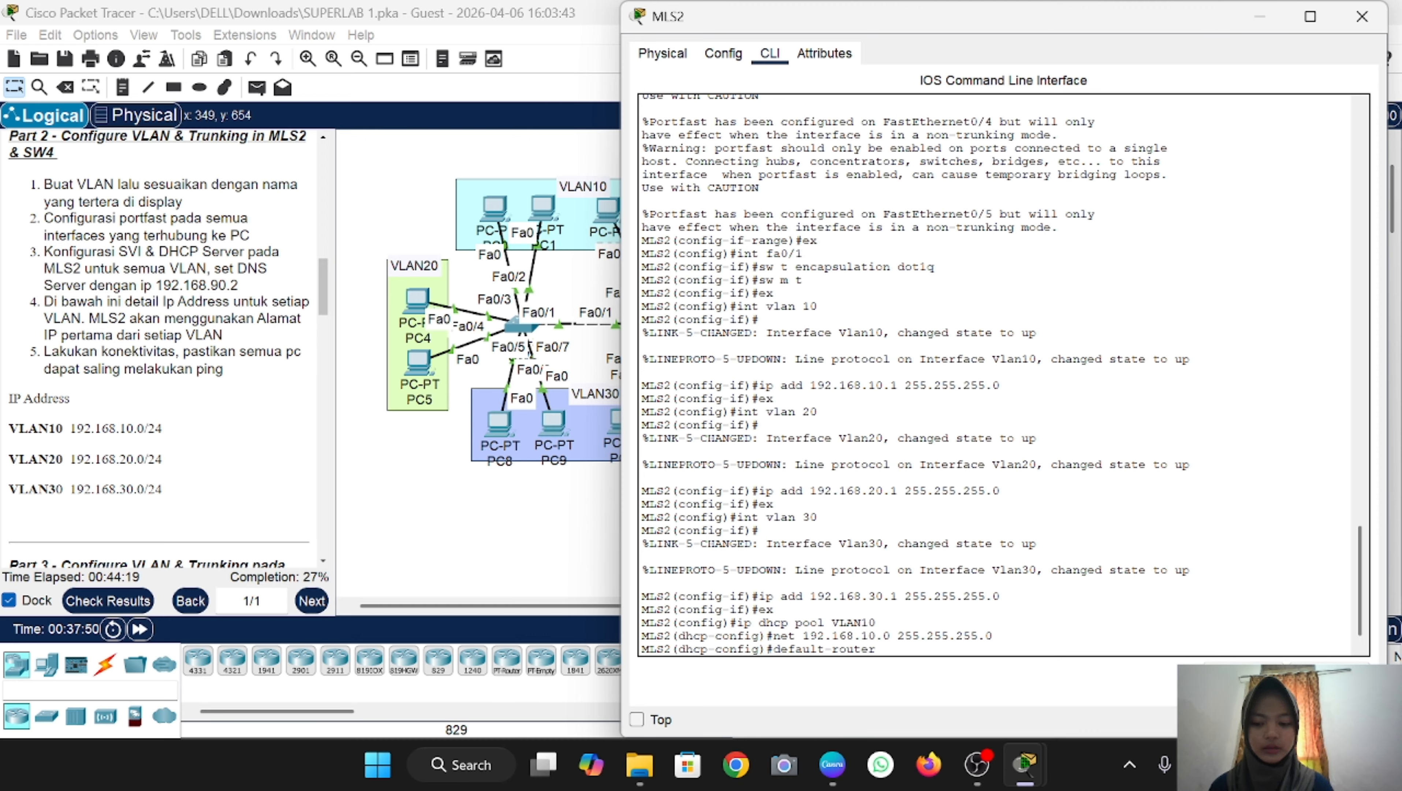
type("192.168.")
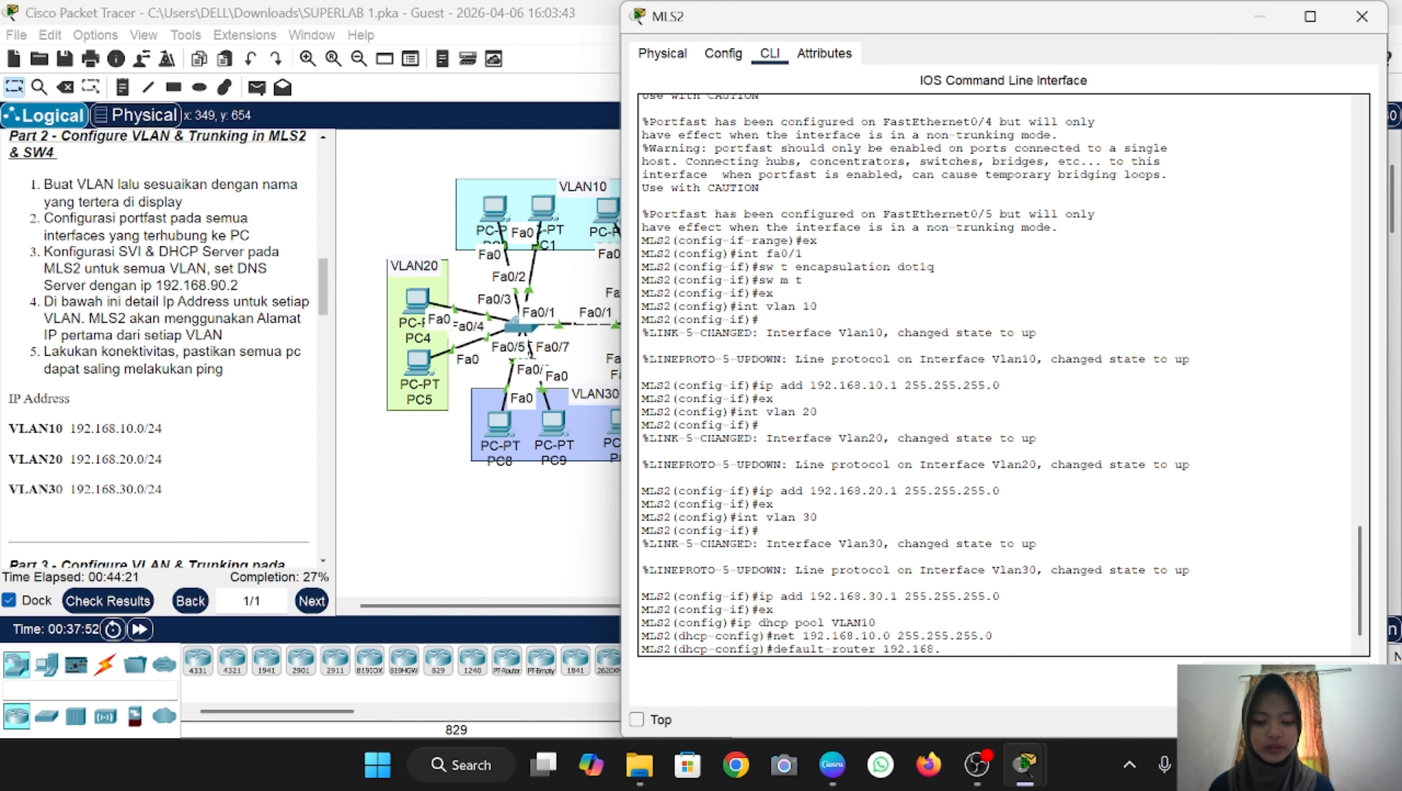
type("10.1")
key("Return")
type("dhcp-config)#d")
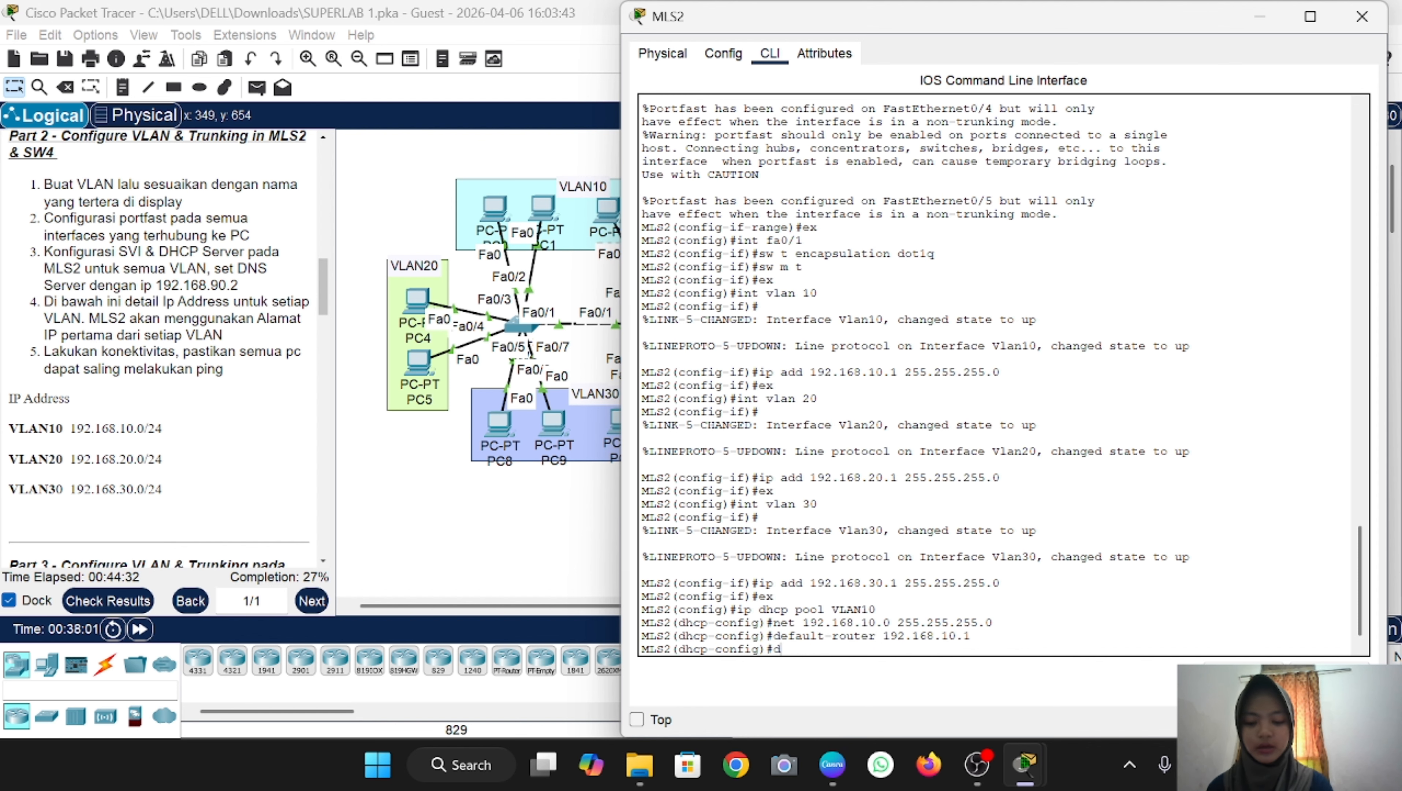
type("ns")
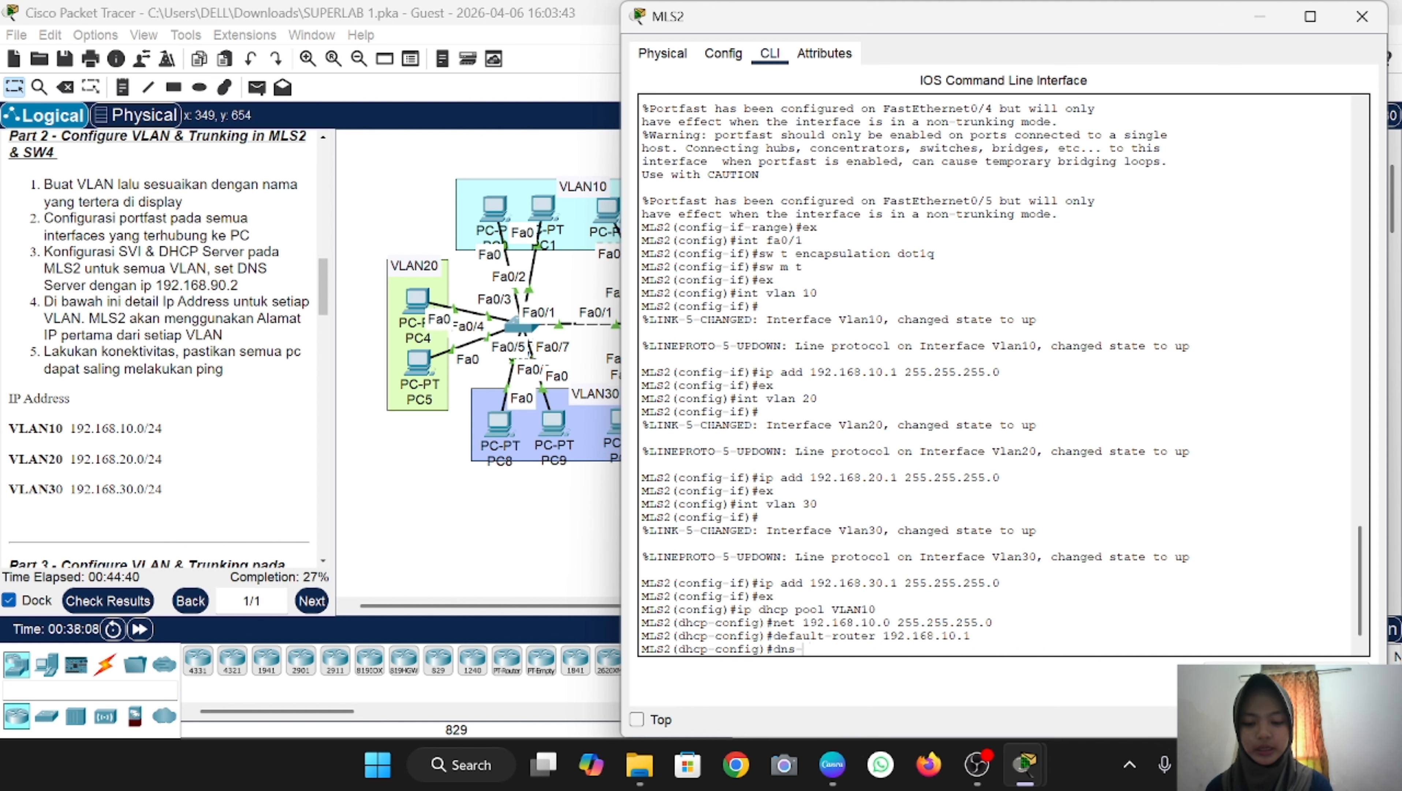
type("-server ")
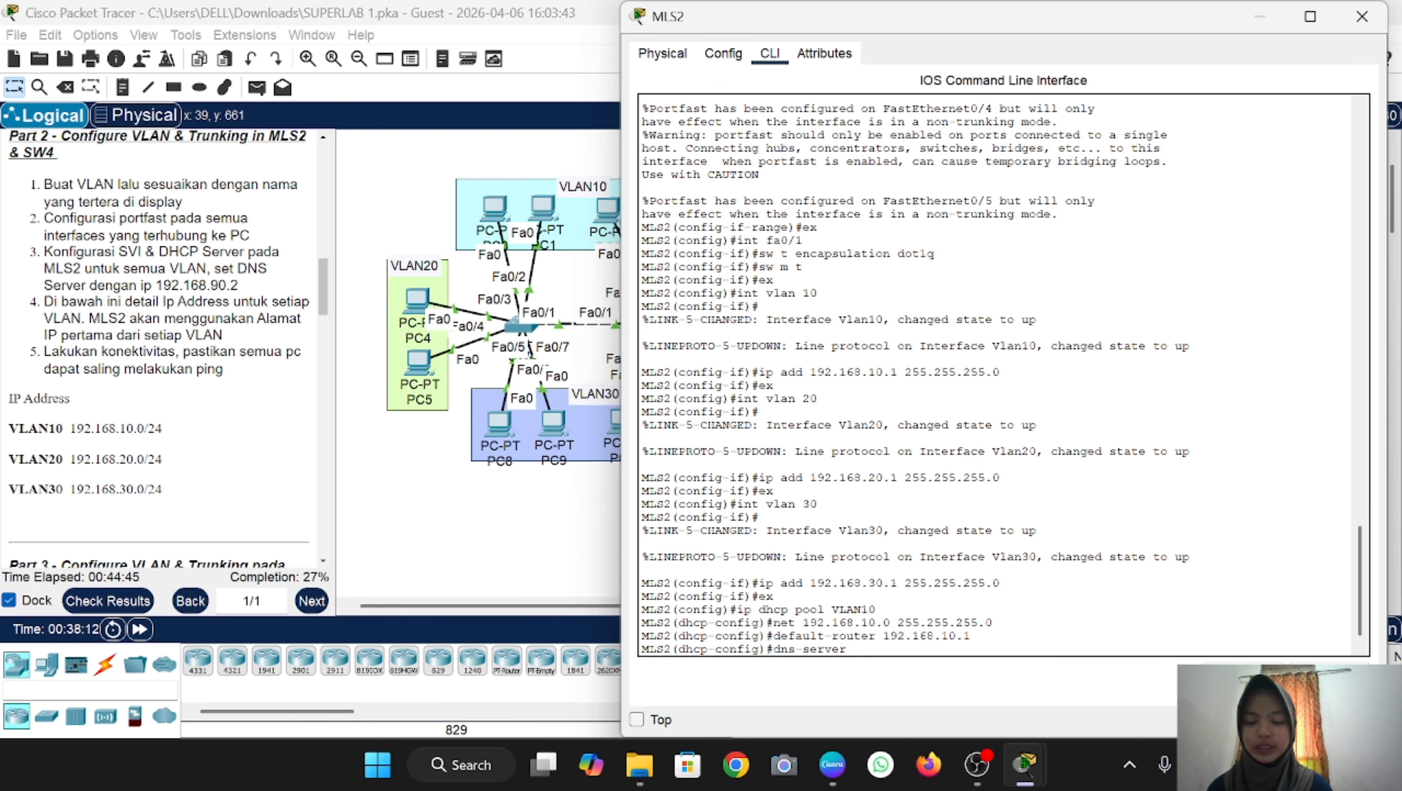
type("192.168.90")
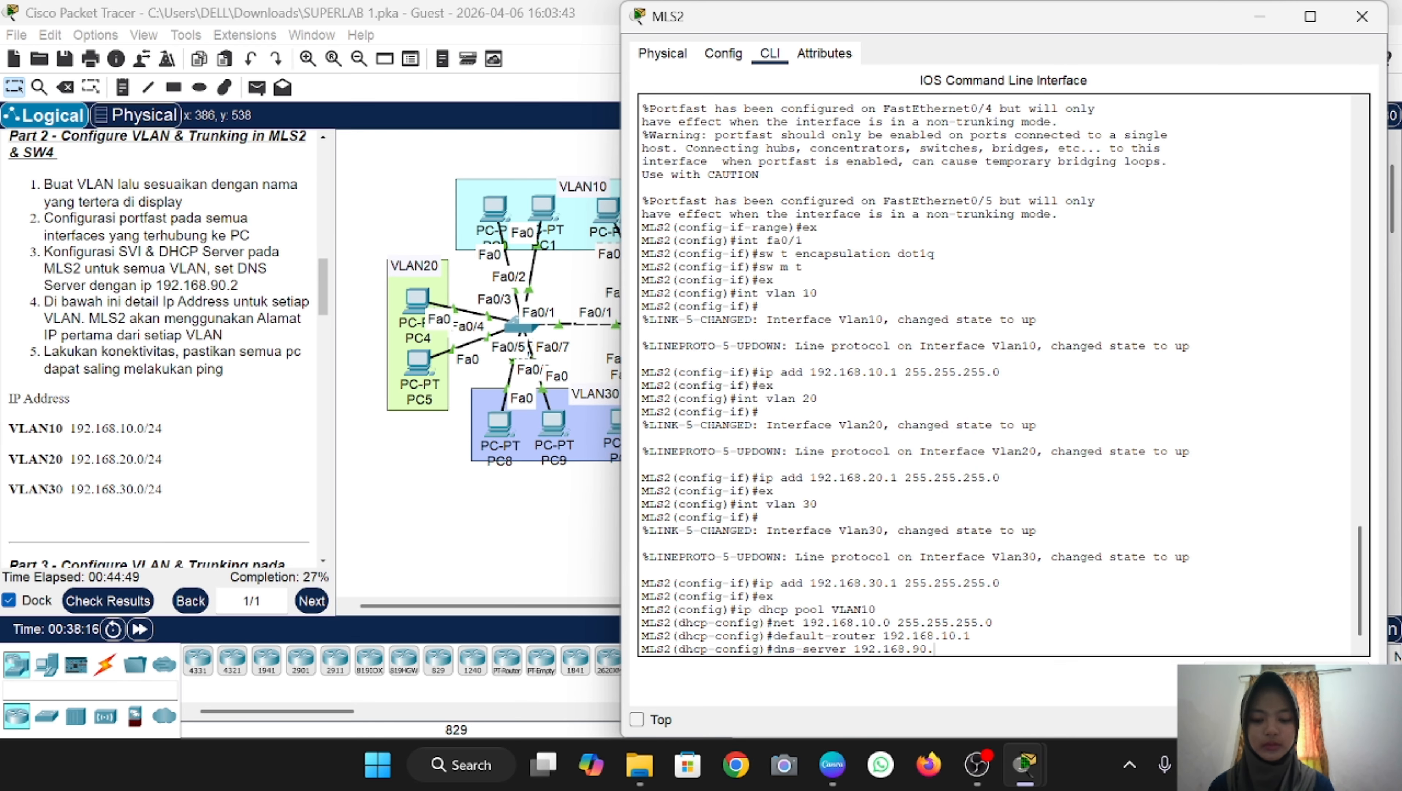
type(".2")
key("Return")
type("ex")
key("Return")
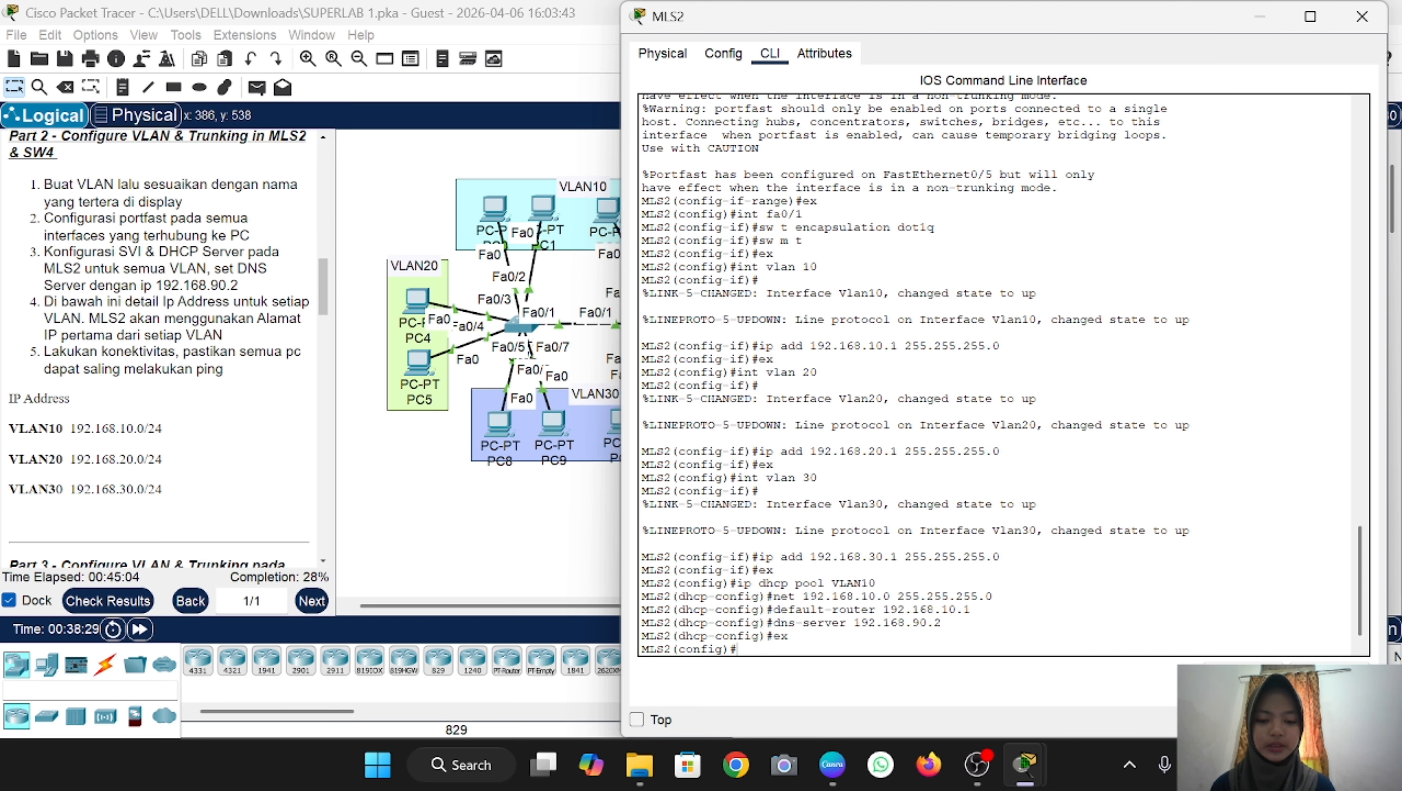
Step: Create pool VLAN20 with network 192.168.20.0, gateway 192.168.20.1 and DNS 192.168.90.2 by editing recalled commands
key("Up")
key("Up")
key("Up")
key("Up")
key("Up")
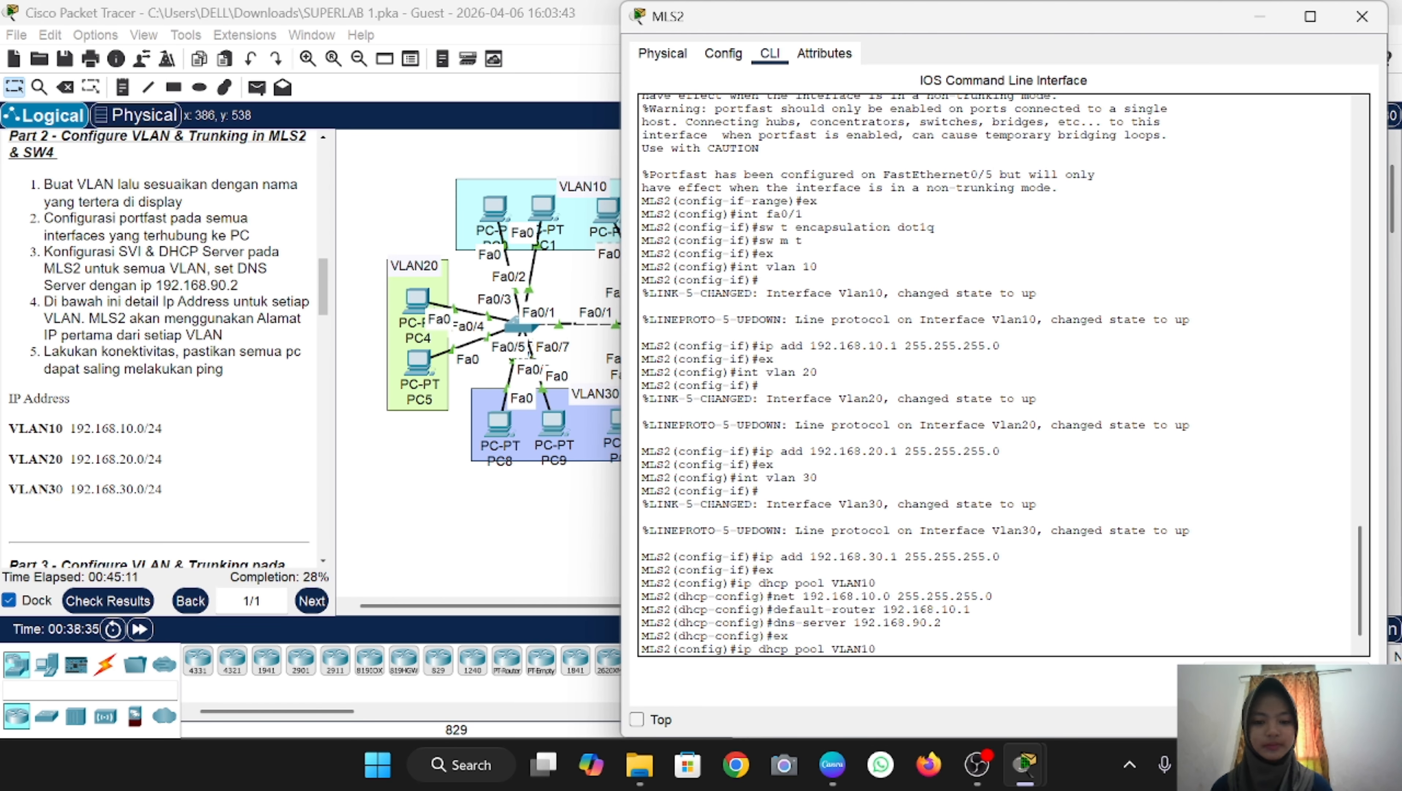
key("BackSpace")
key("BackSpace")
type("20")
key("Return")
key("Up")
key("Up")
key("Up")
key("Up")
key("Up")
key("Left")
key("Left")
key("Left")
key("Left")
key("Left")
key("Left")
key("Left")
key("Left")
key("Left")
key("Left")
key("Left")
key("Left")
key("Left")
key("Left")
key("Left")
key("Left")
key("Left")
key("BackSpace")
type("2")
key("Return")
key("Up")
key("Up")
key("Up")
key("Up")
key("Up")
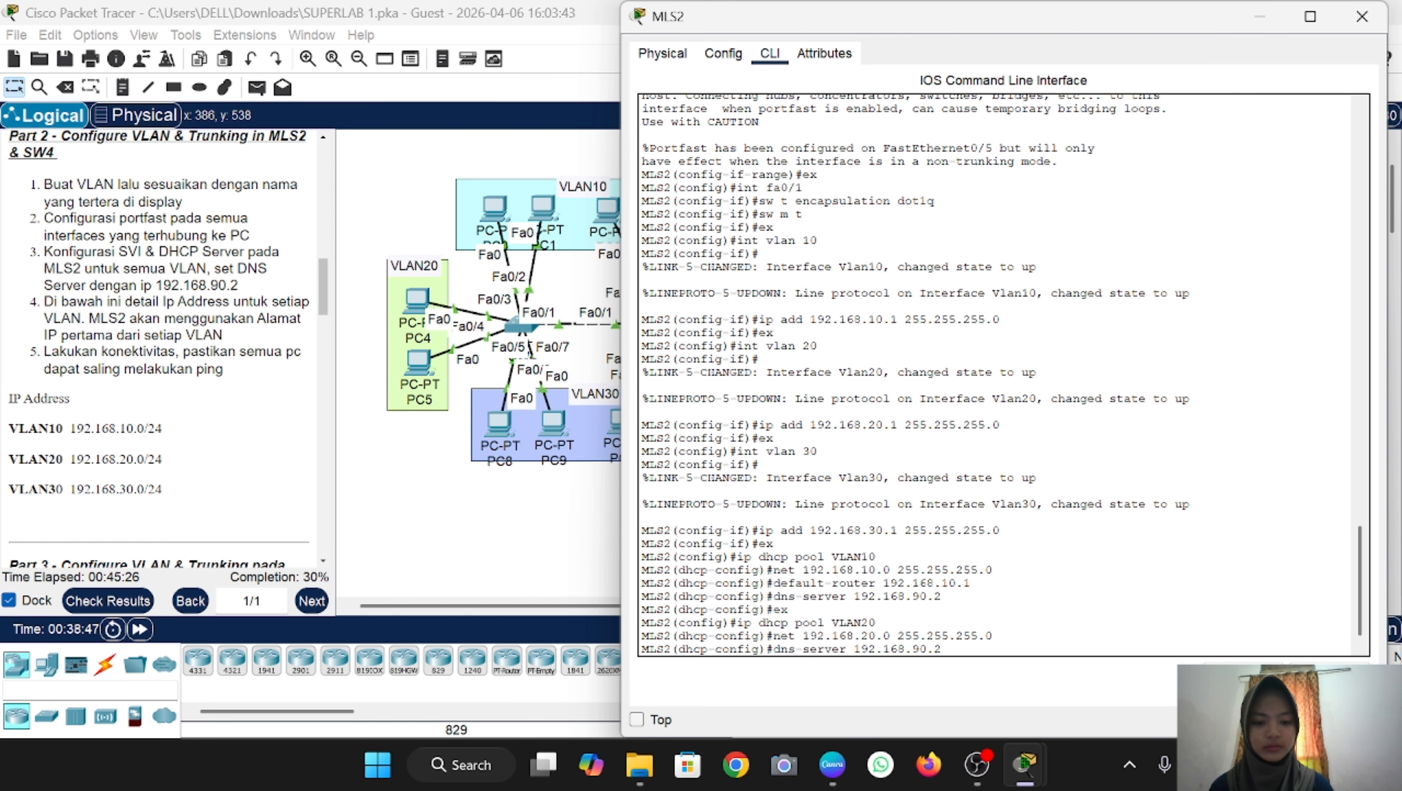
key("Left")
key("Left")
key("Left")
key("BackSpace")
type("2")
key("Return")
key("Up")
key("Up")
key("Up")
key("Up")
key("Up")
key("Return")
type("ex")
key("Return")
Step: Create pool VLAN30 with network 192.168.30.0, gateway 192.168.30.1 and DNS 192.168.90.2
key("Up")
key("Up")
key("Up")
key("Up")
key("Up")
key("BackSpace")
key("BackSpace")
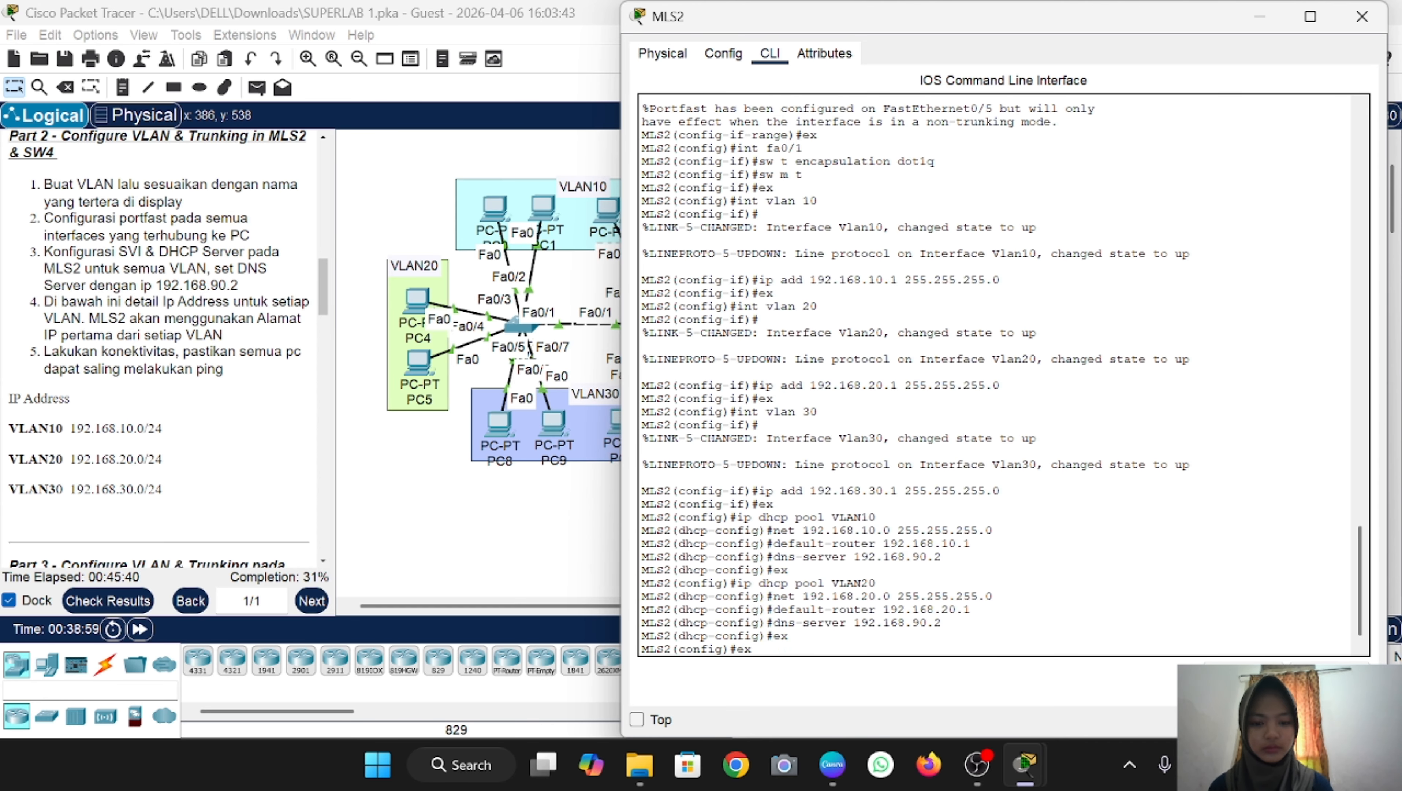
type("30")
key("Return")
key("Up")
key("Up")
key("Up")
key("Up")
key("Up")
key("Left")
key("Left")
key("Left")
key("Left")
key("Left")
key("Left")
key("Left")
key("Left")
key("Left")
key("Left")
key("Left")
key("Left")
key("Left")
key("Left")
key("Left")
key("Left")
key("Left")
key("BackSpace")
type("3")
key("Return")
key("Up")
key("Up")
key("Up")
key("Up")
key("Up")
key("Left")
key("Left")
key("Left")
key("BackSpace")
type("3")
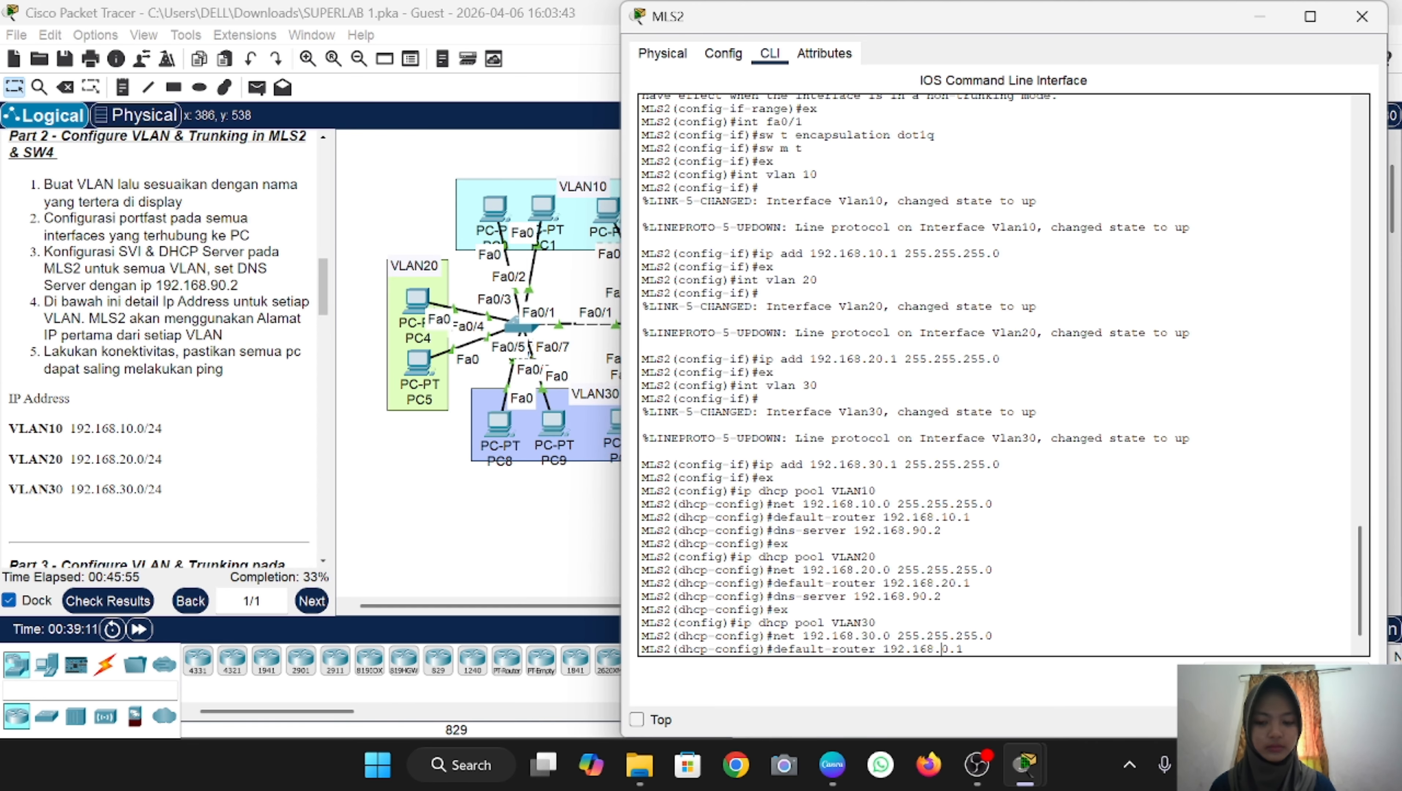
key("Return")
key("Up")
key("Up")
key("Up")
key("Up")
key("Up")
key("Return")
type("ex")
key("Return")
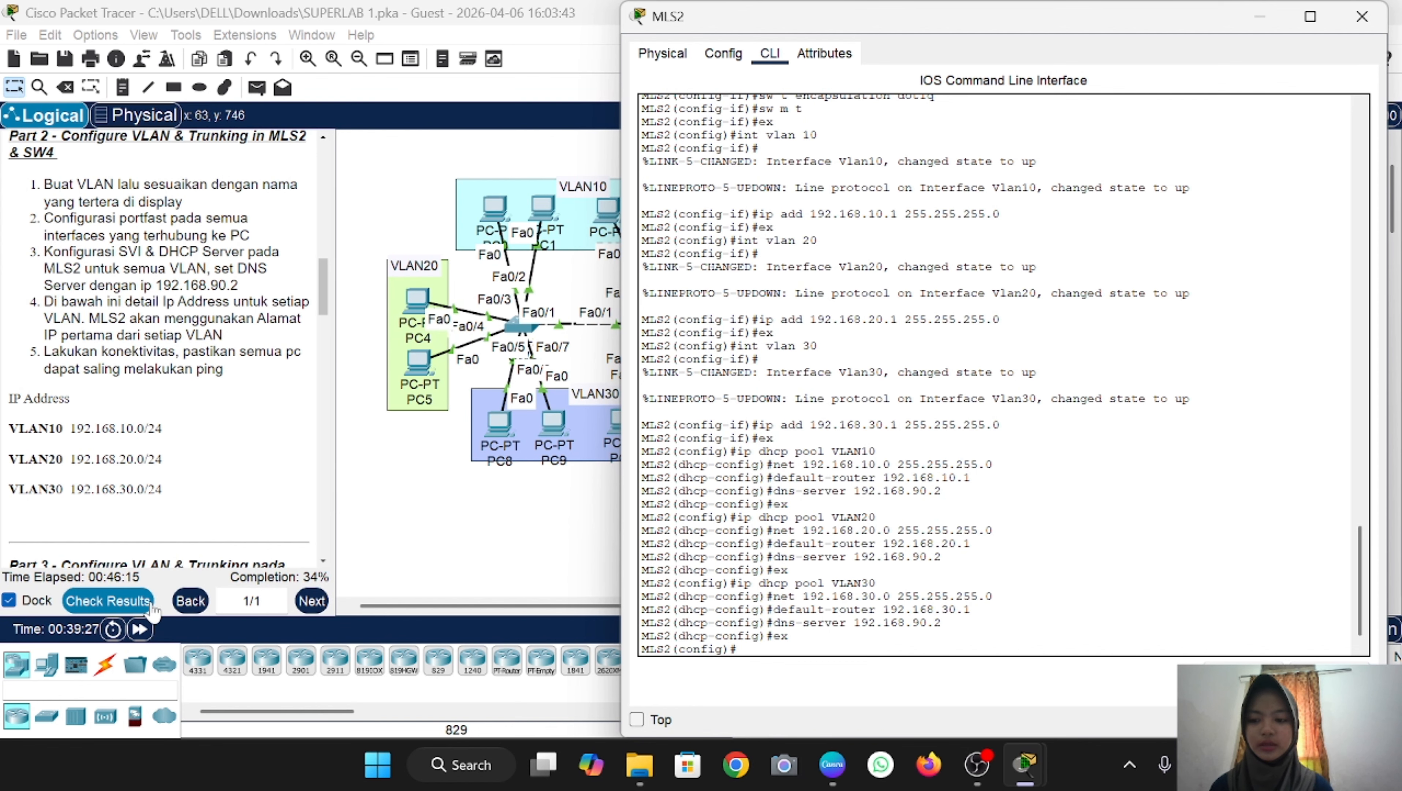
Step: Run Check Results and browse the itemised Assessment Items list
left_click(120, 605)
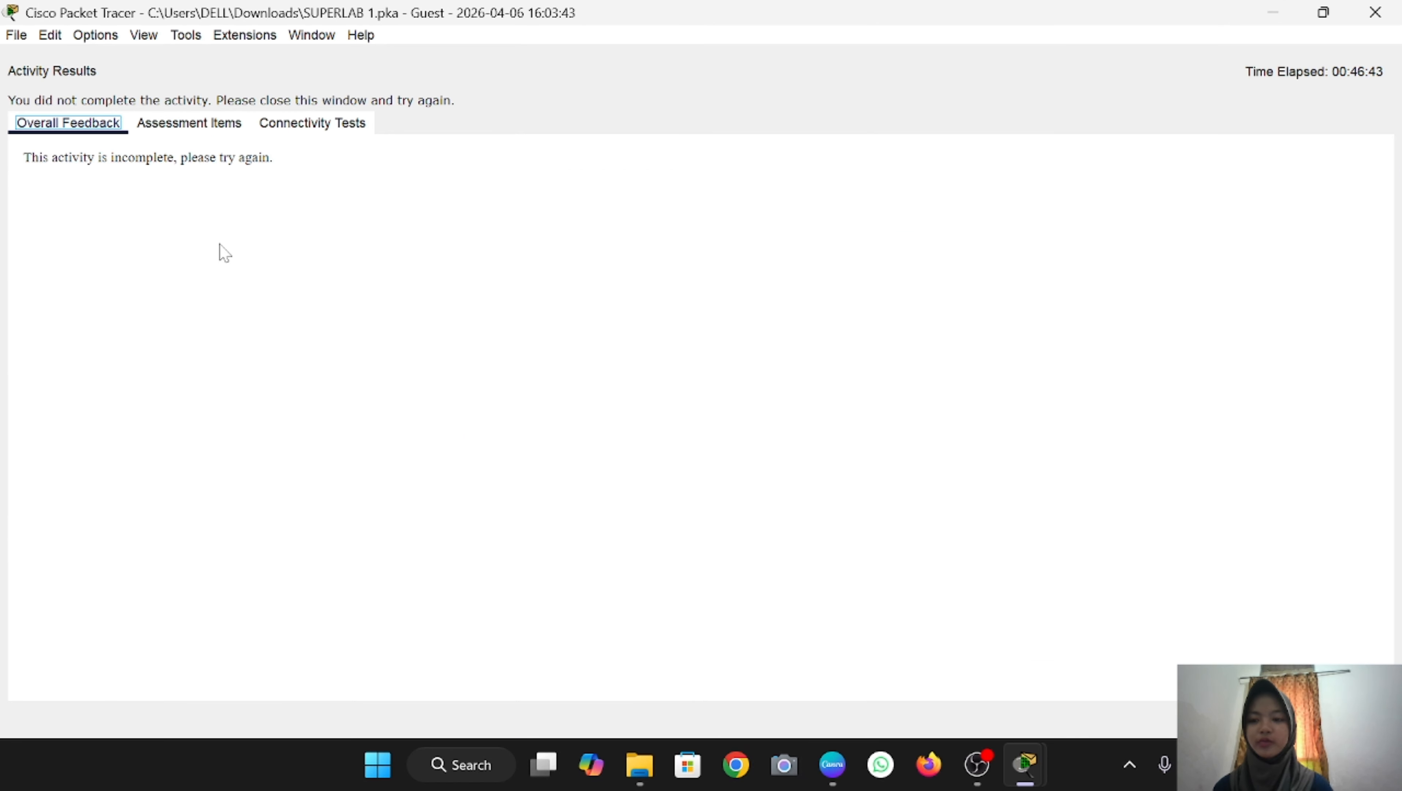
left_click(180, 124)
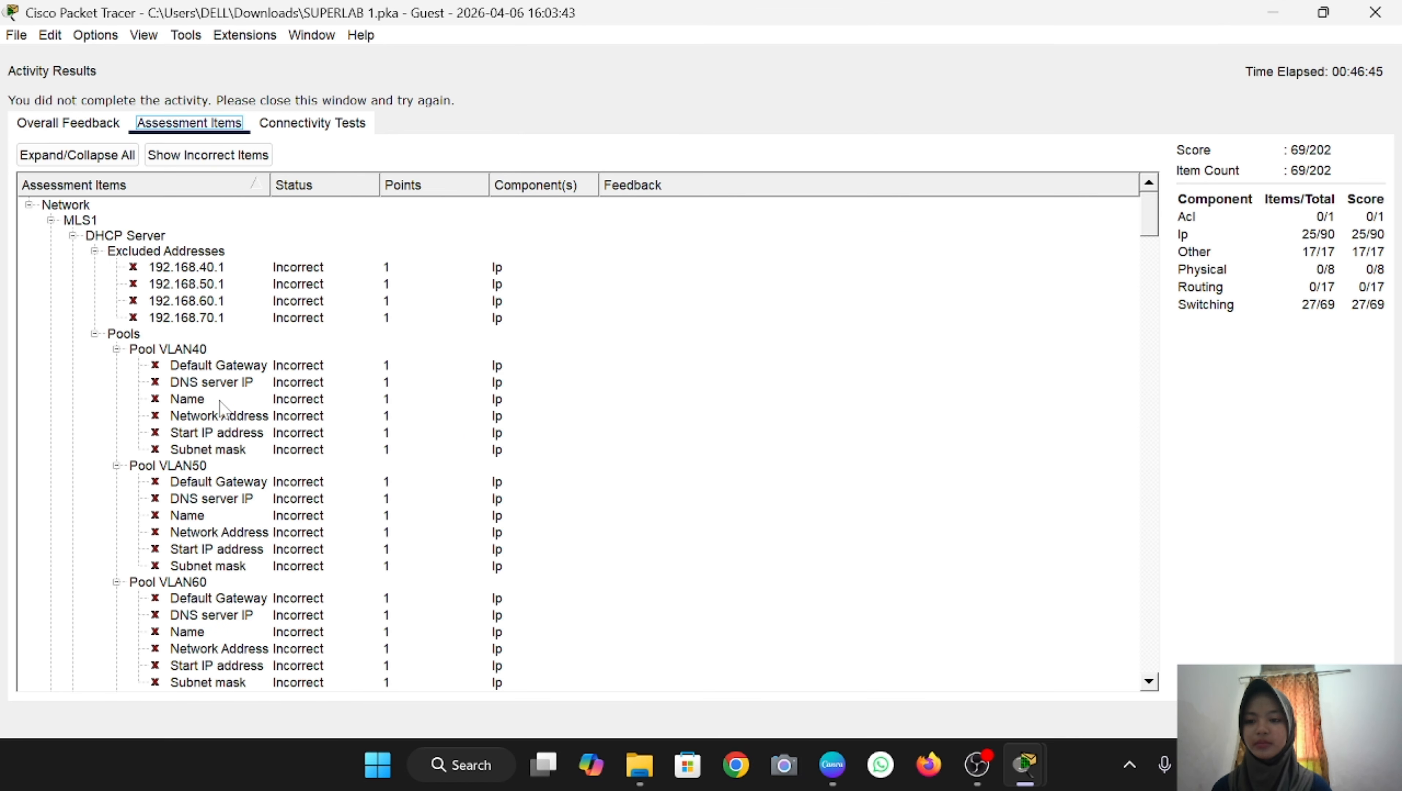
scroll(225, 410, "down", 8)
scroll(224, 410, "down", 18)
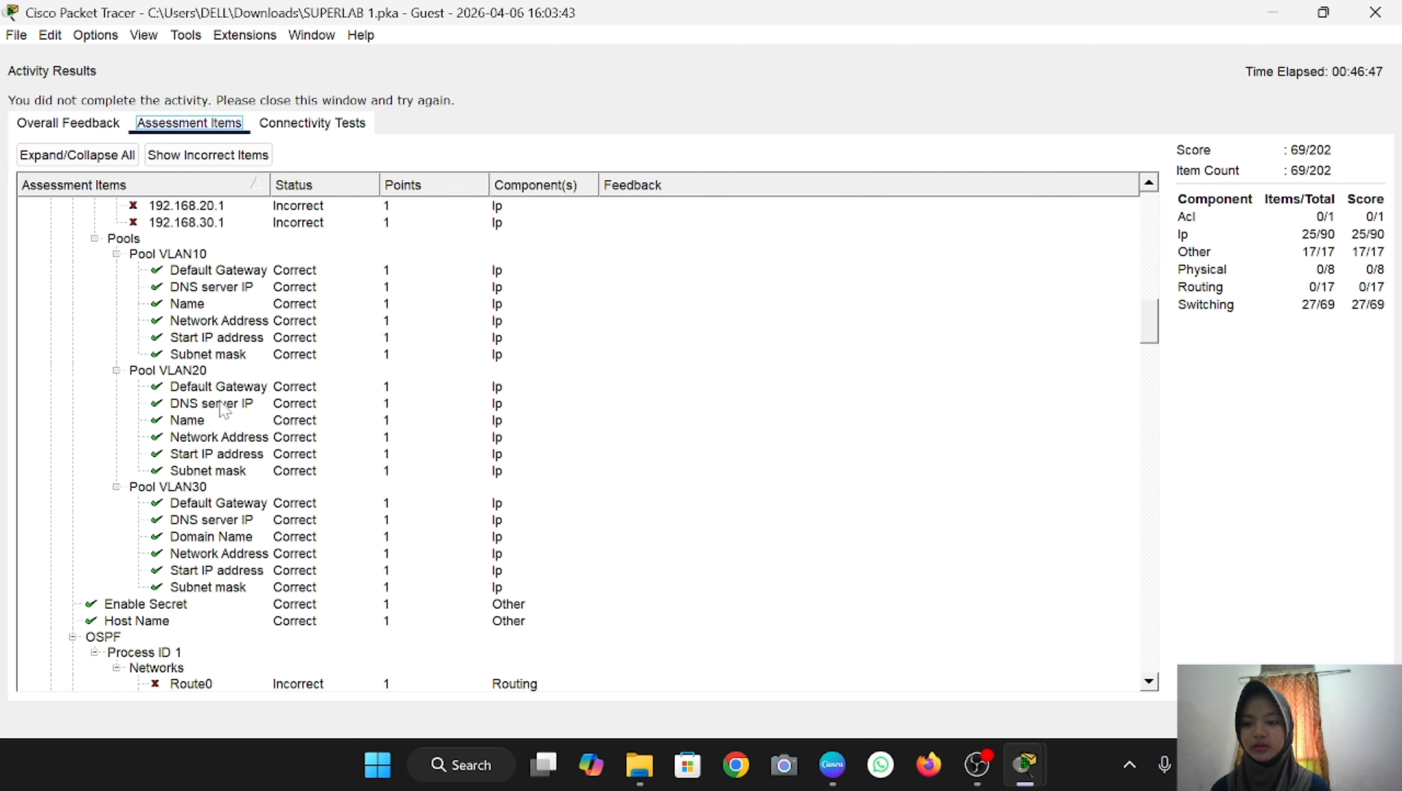
scroll(224, 410, "up", 4)
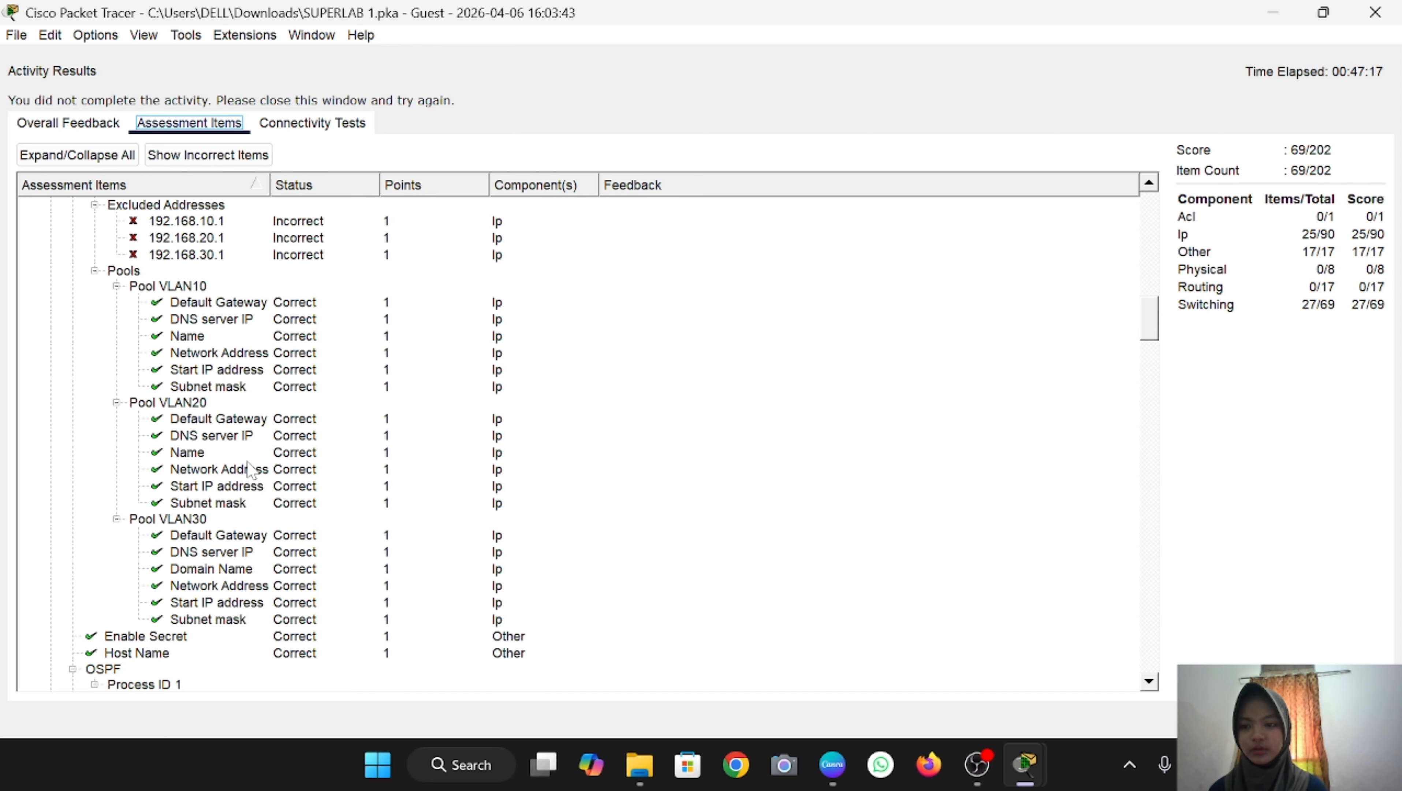
scroll(253, 470, "up", 1)
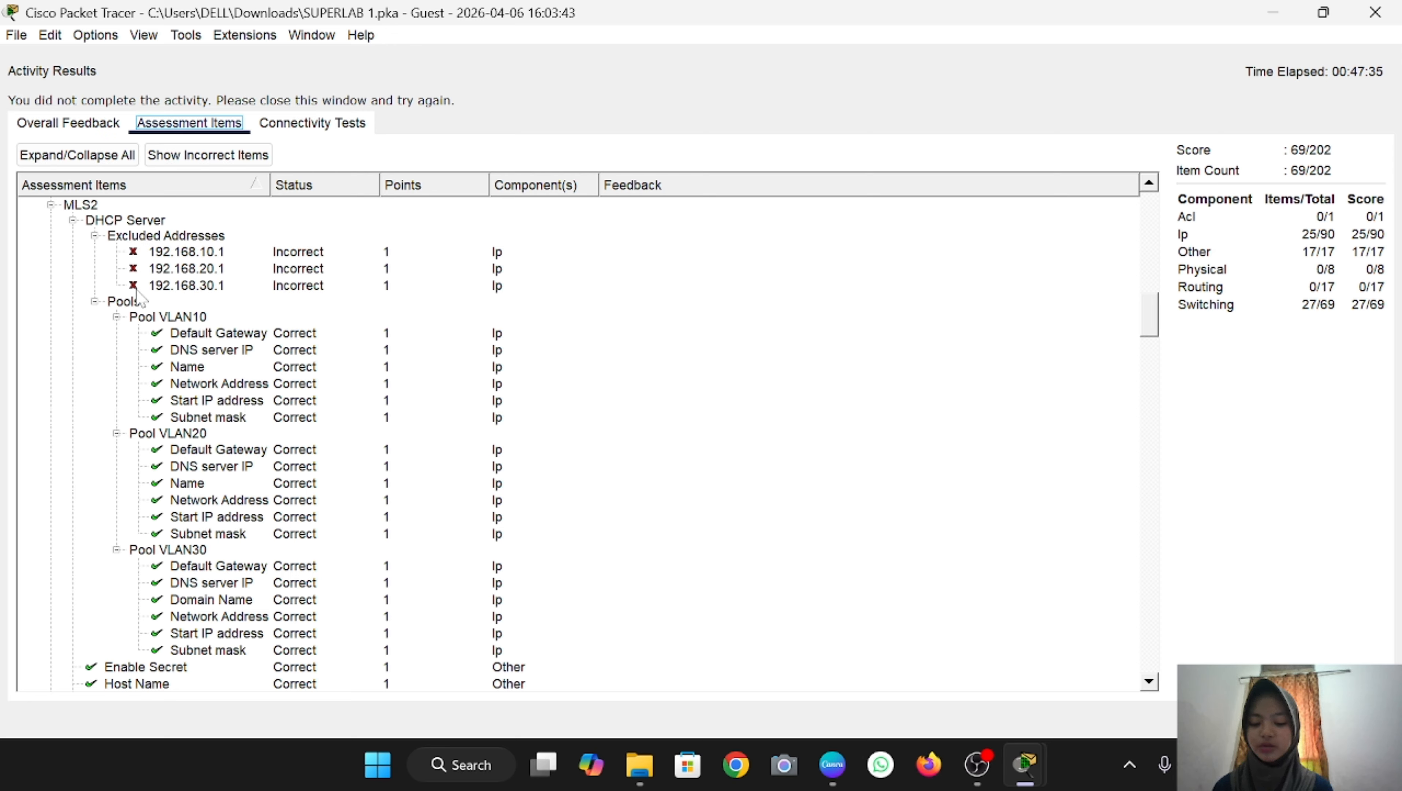
Step: Inspect the failing excluded-address items for 192.168.10.1, 20.1, 30.1 and MLS1's 40.1
left_click(161, 255)
left_click(164, 271)
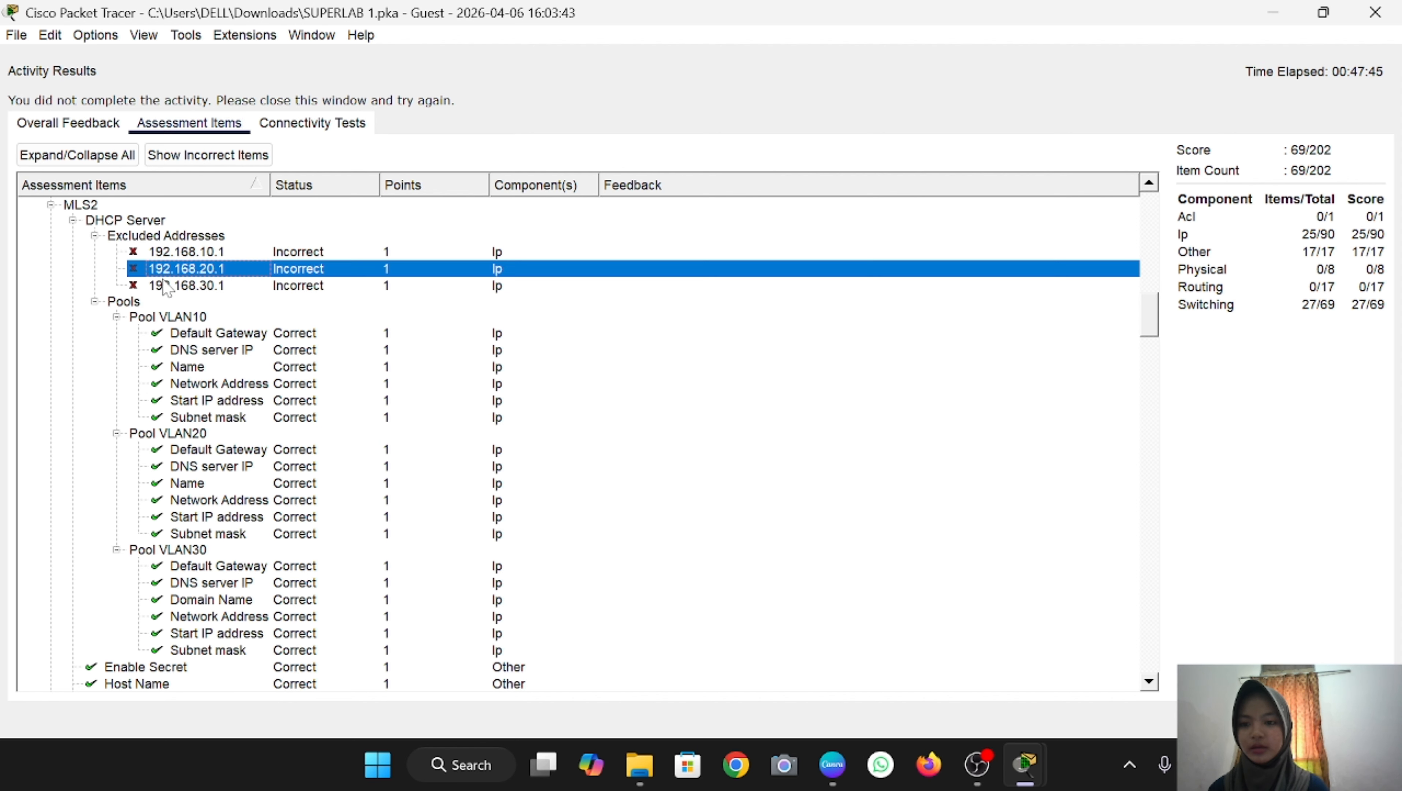
left_click(165, 285)
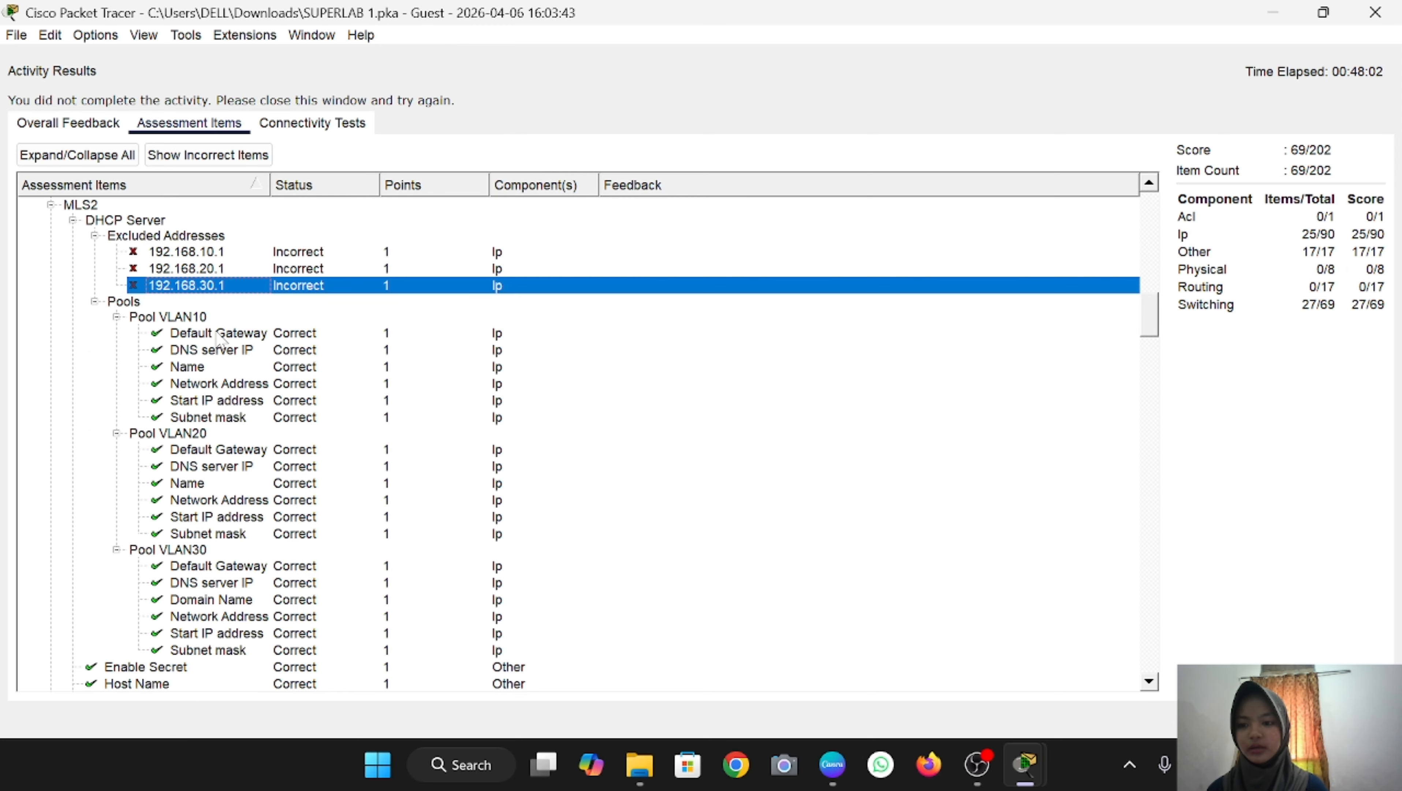
scroll(220, 338, "up", 15)
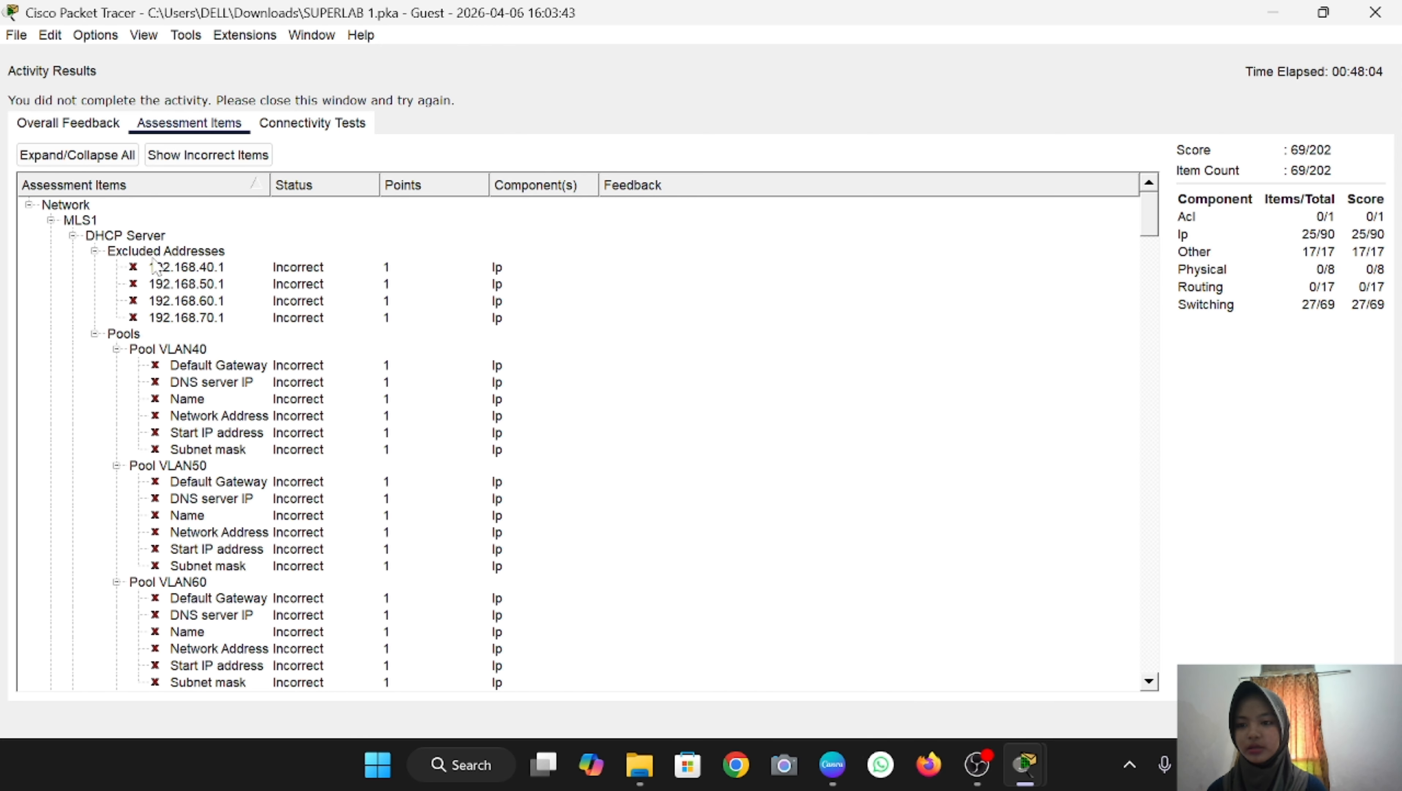
left_click(177, 270)
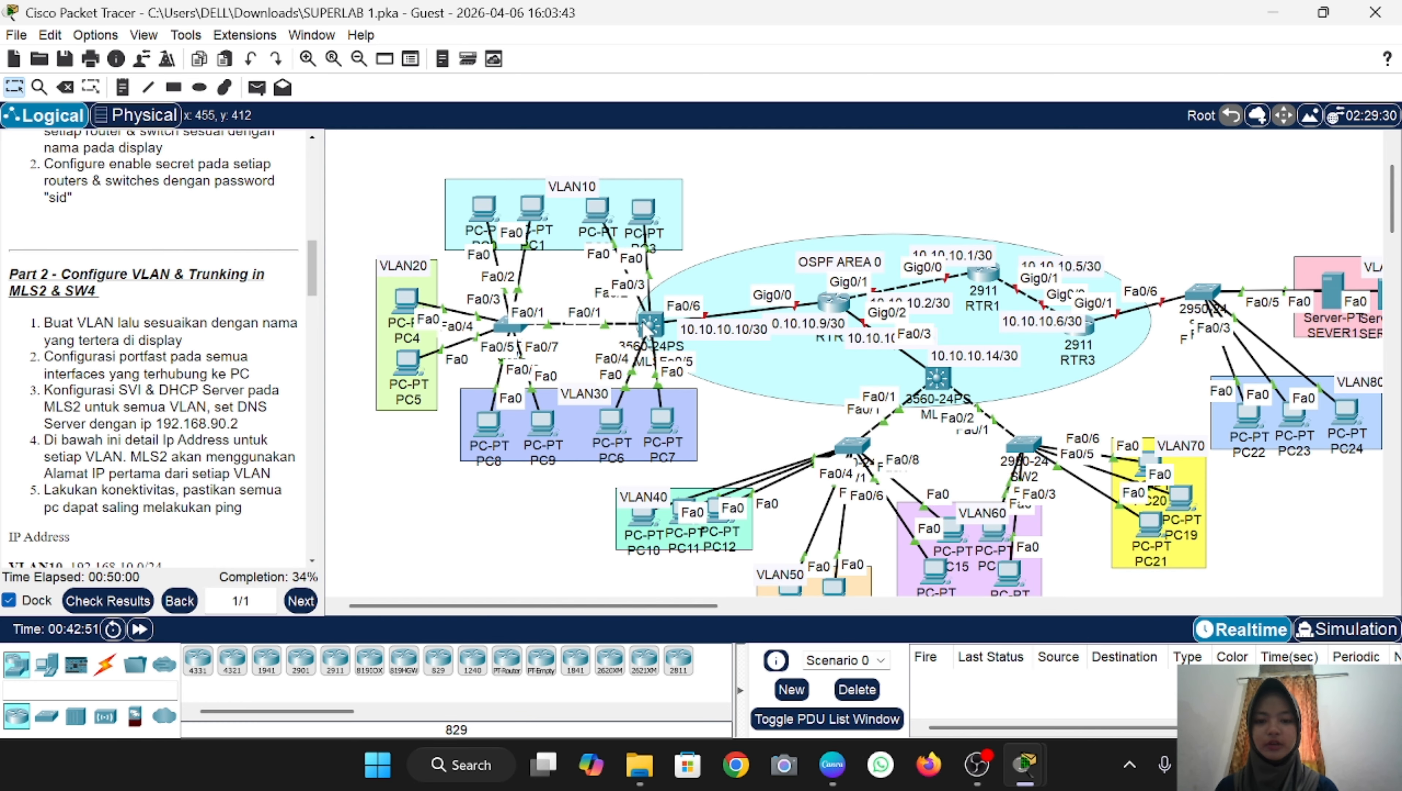
Step: On MLS2, run ip dhcp excluded-address for 192.168.10.1, 192.168.20.1 and 192.168.30.1
left_click(650, 327)
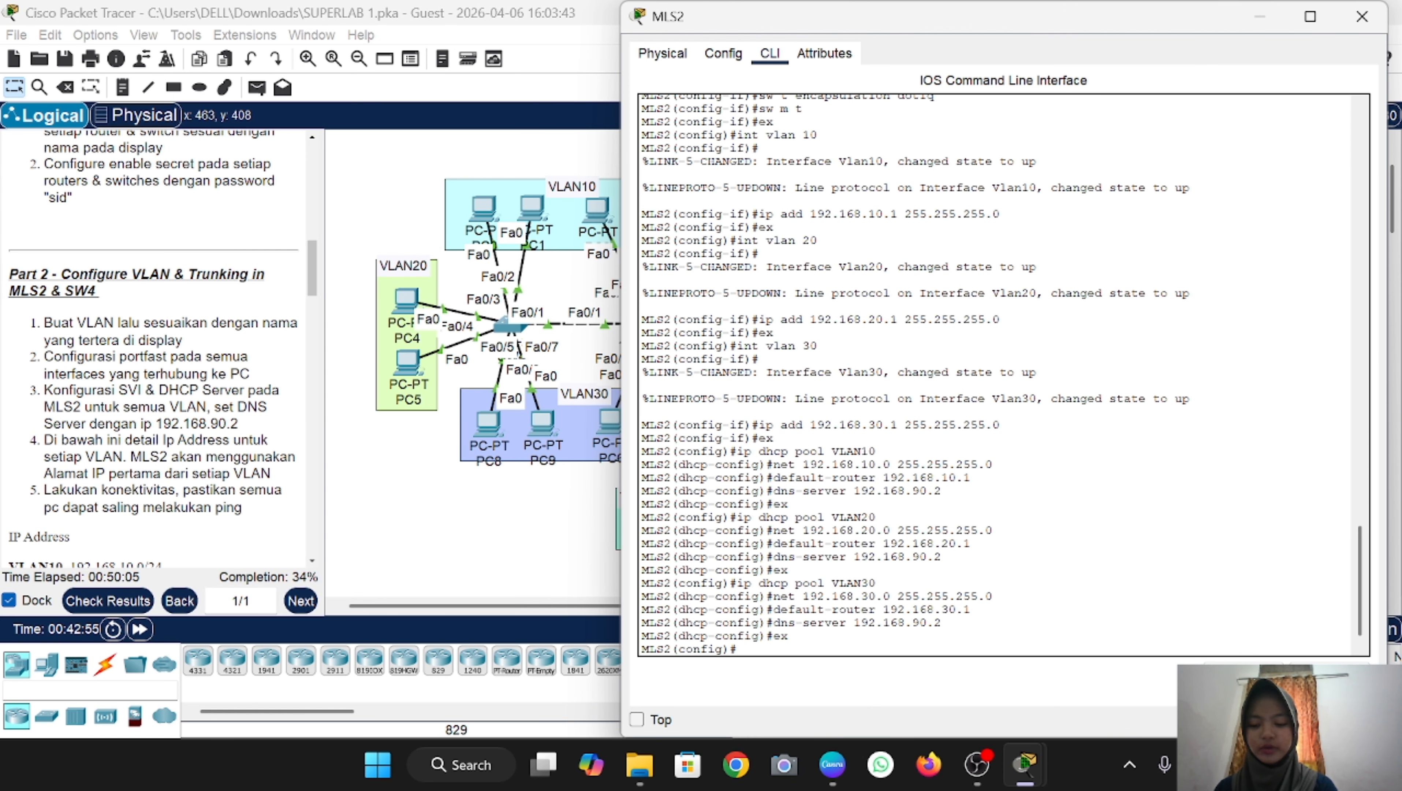
type("ip dhcp")
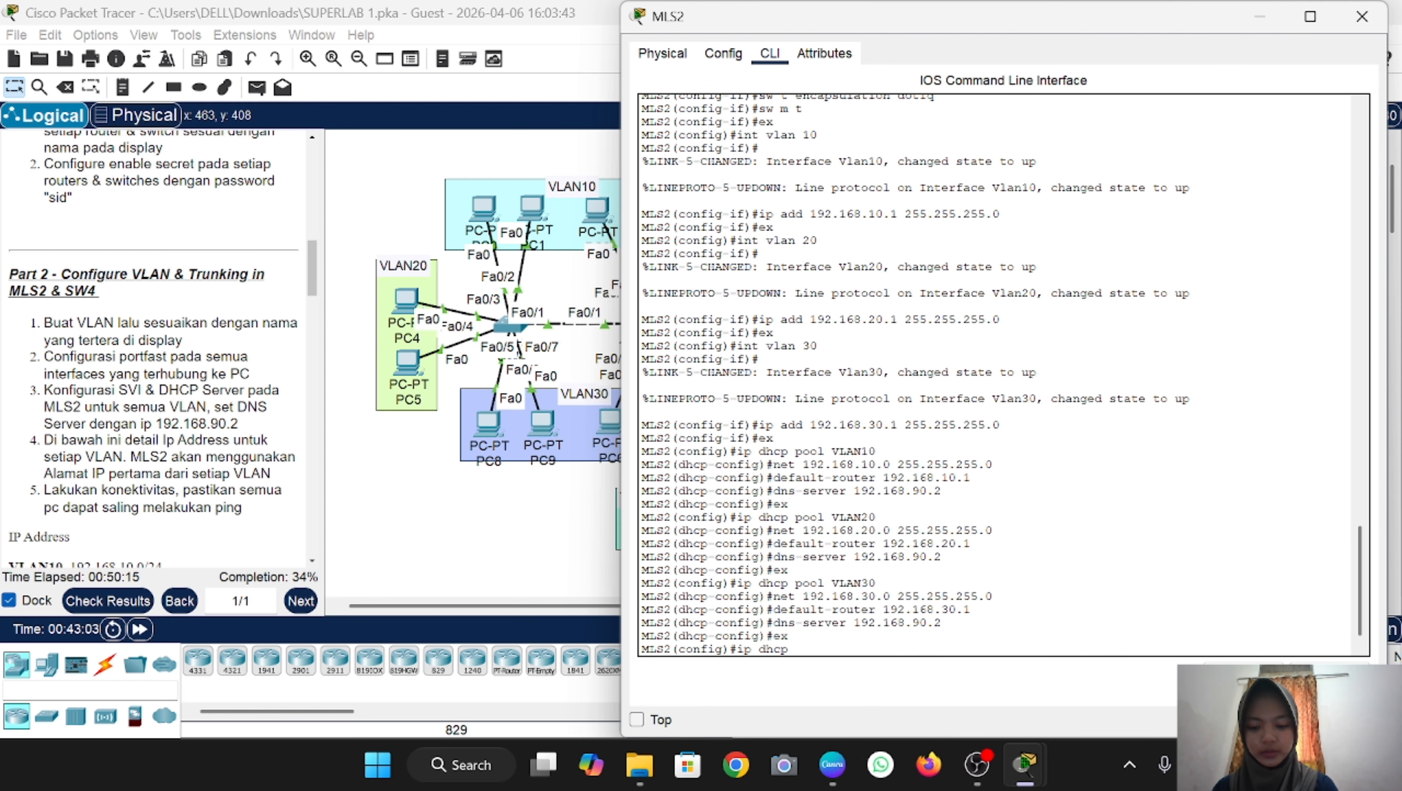
type(" excluded")
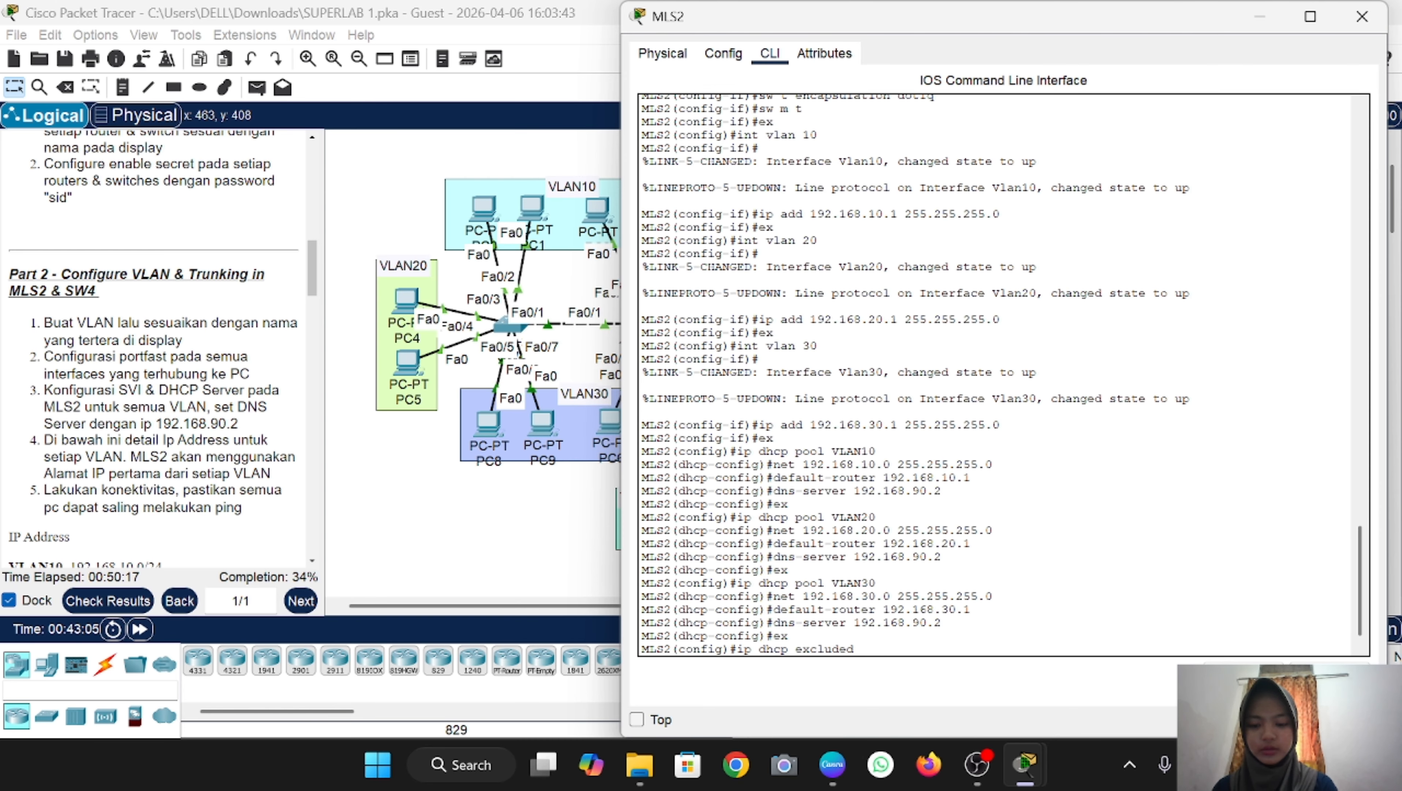
type("-address")
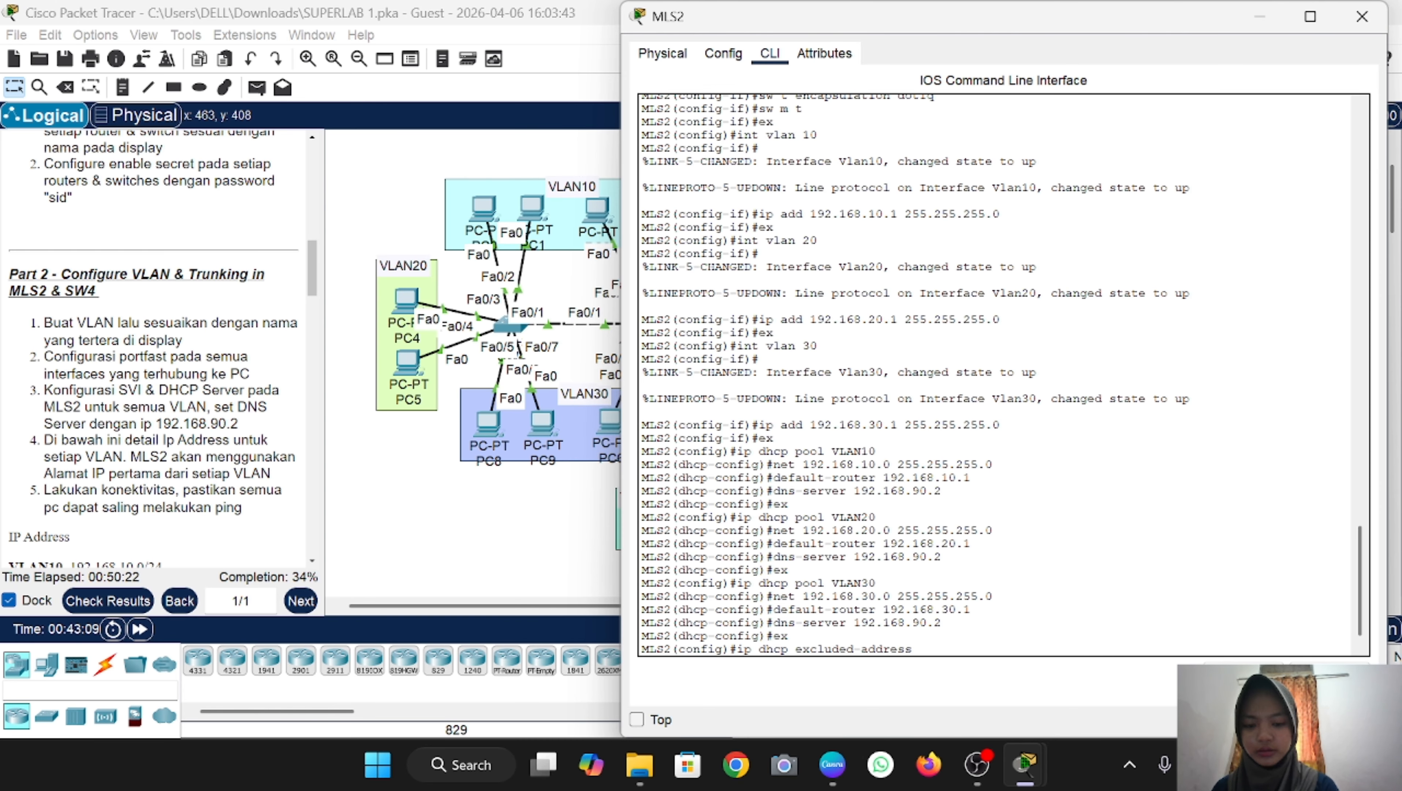
type(" 192.168.10.1")
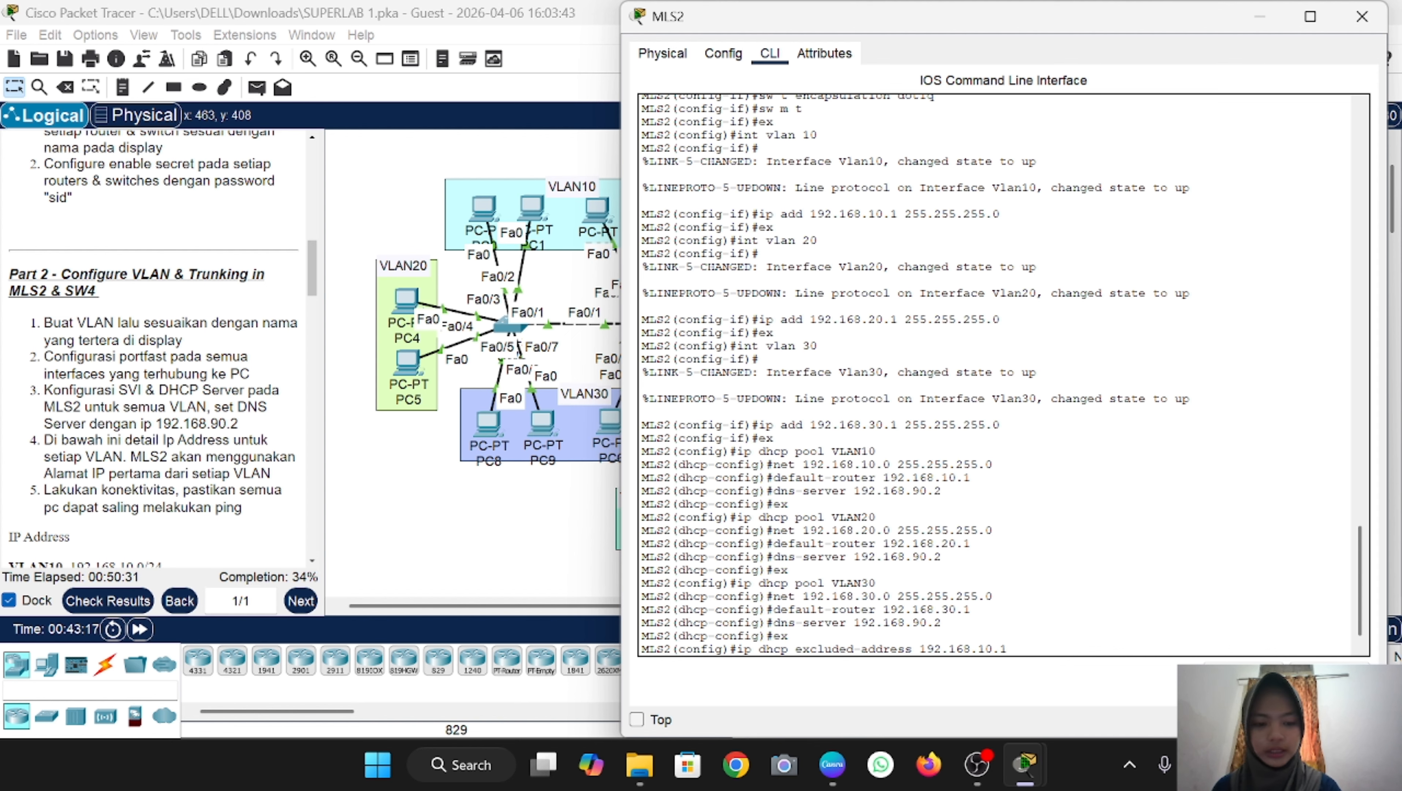
key("Return")
key("Up")
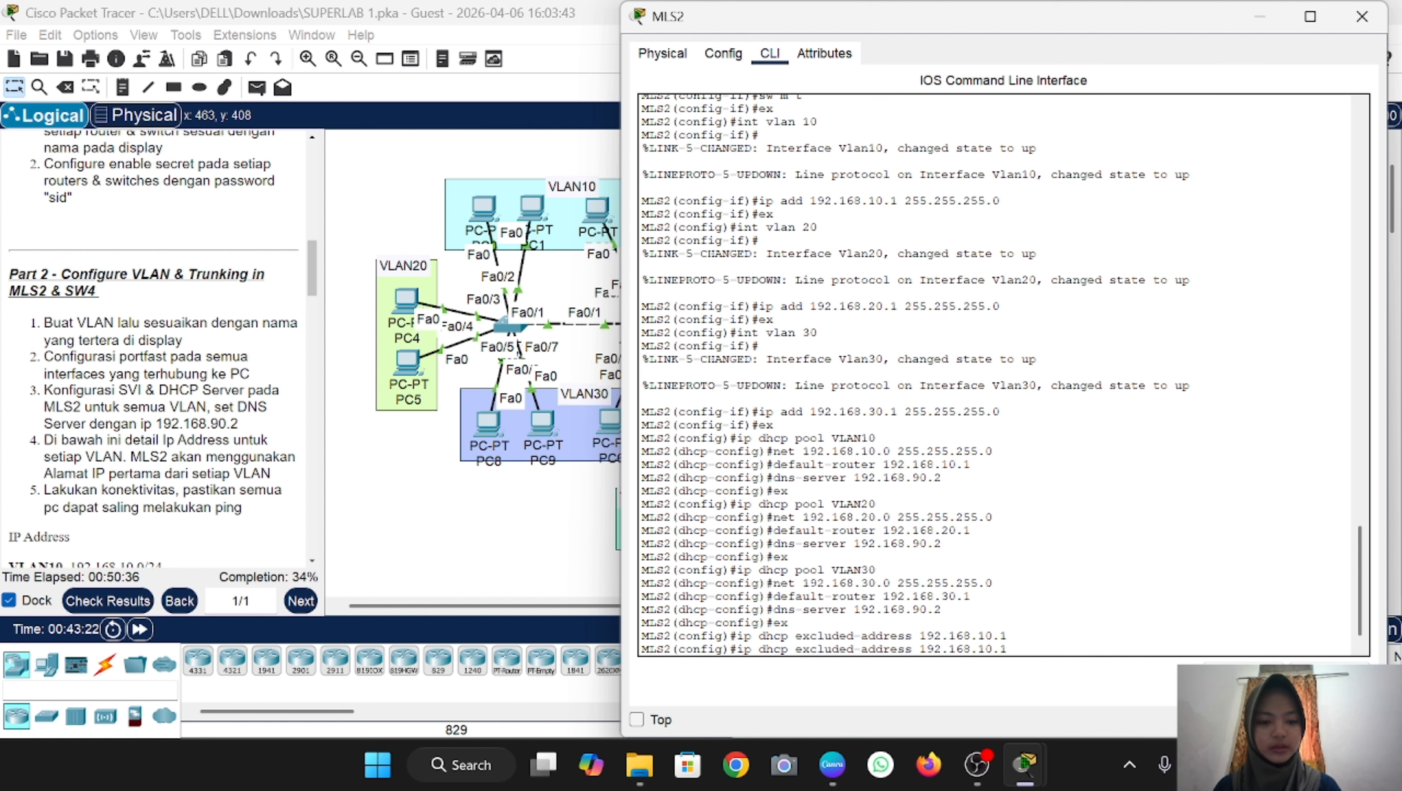
key("Left")
key("Left")
key("BackSpace")
key("BackSpace")
type("20")
key("Return")
key("Up")
key("Left")
key("Left")
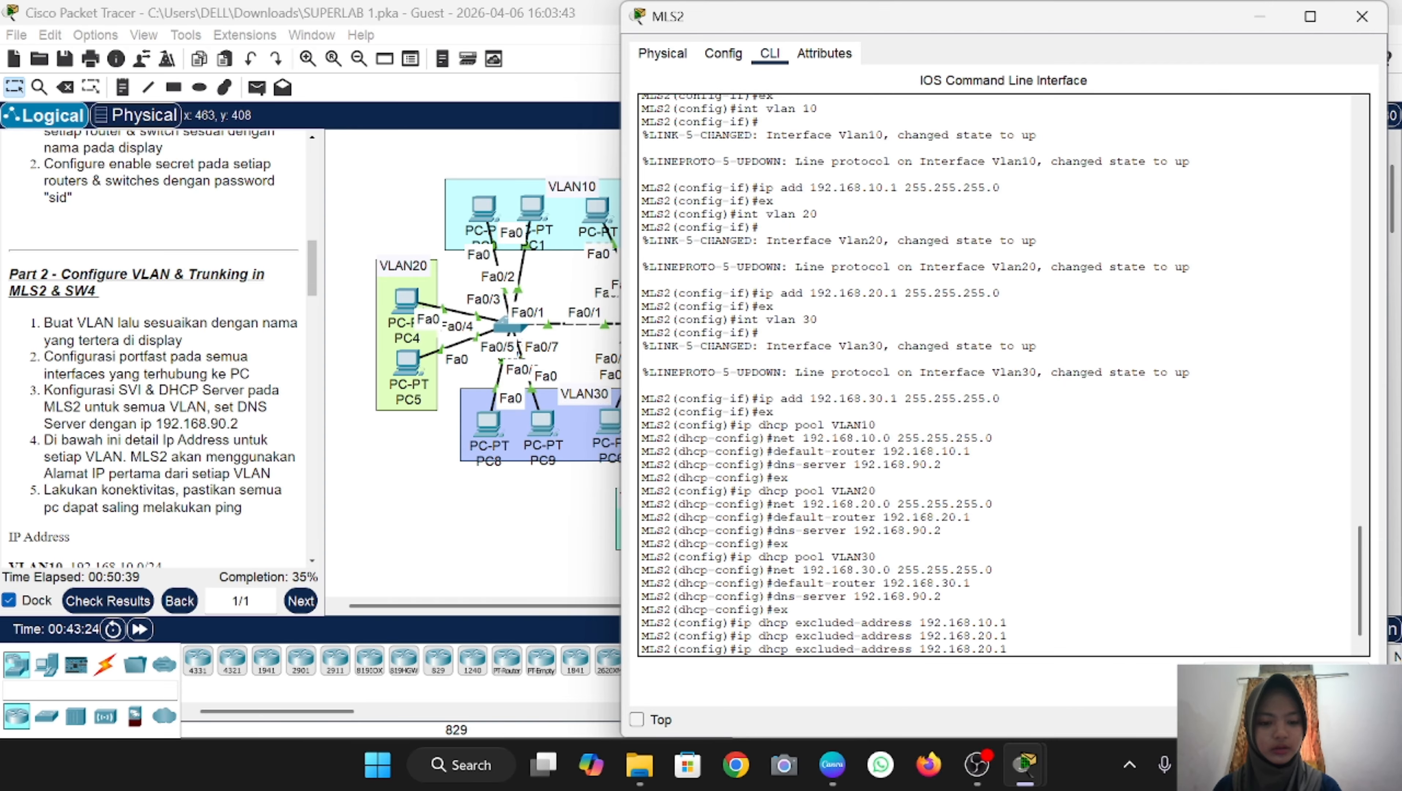
key("Return")
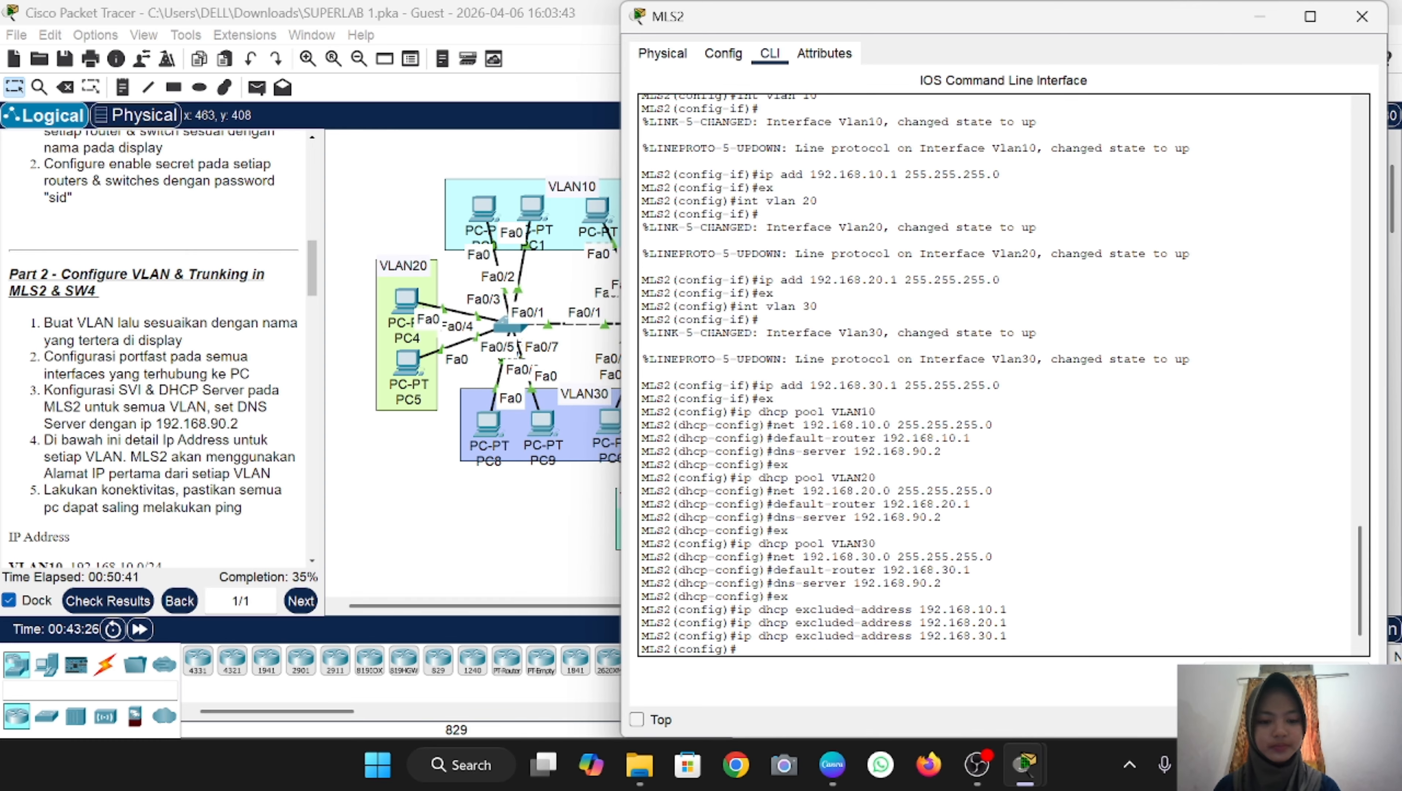
left_click(448, 518)
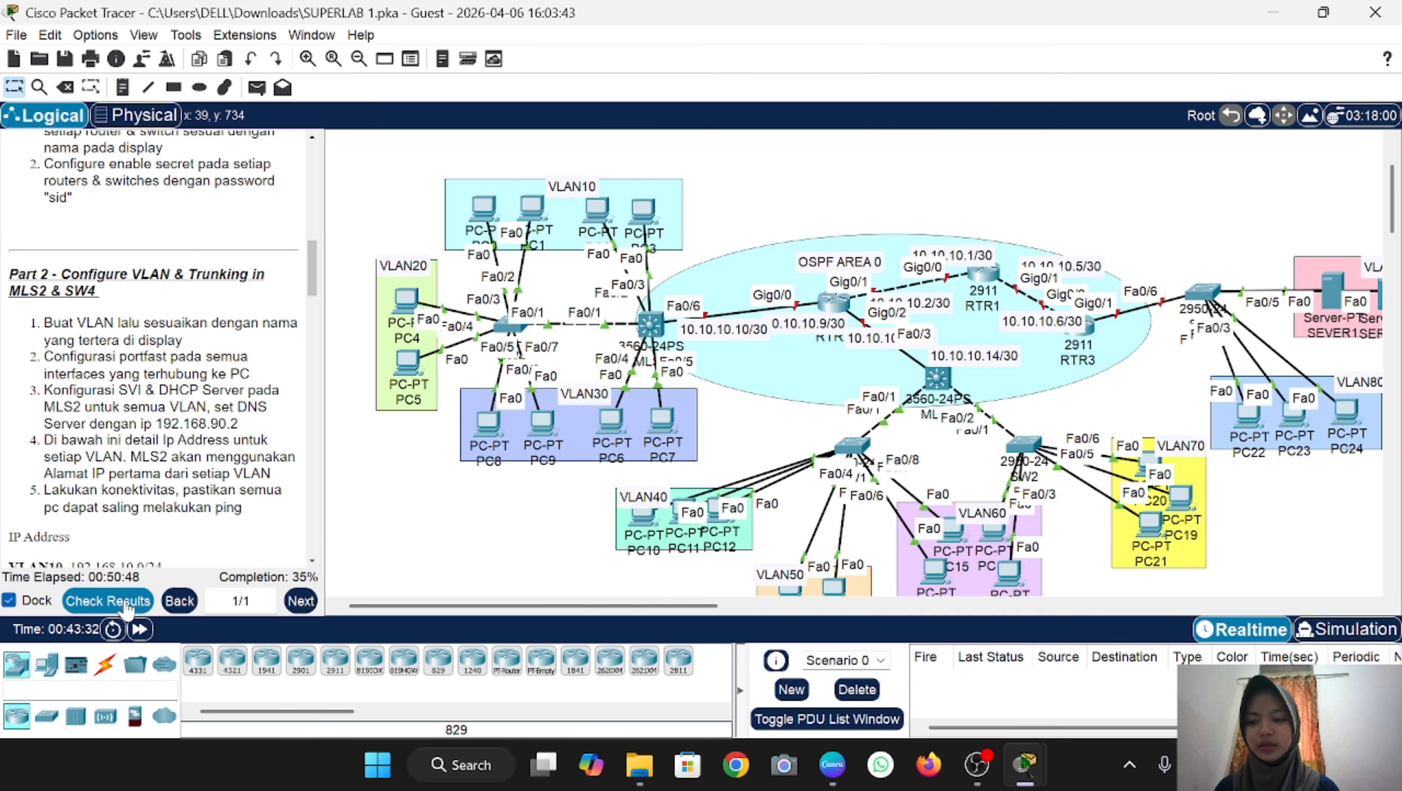
left_click(127, 607)
left_click(172, 131)
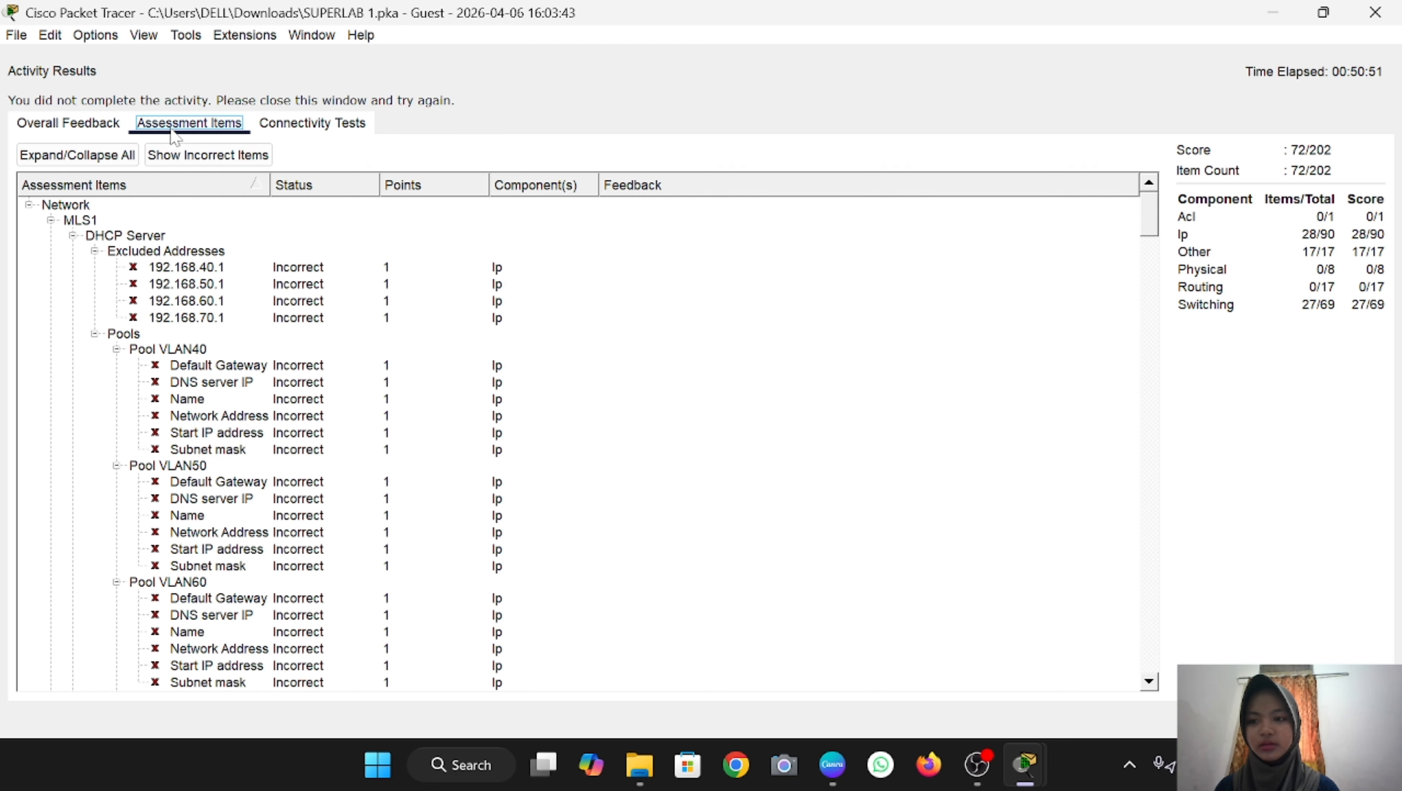
scroll(203, 419, "down", 20)
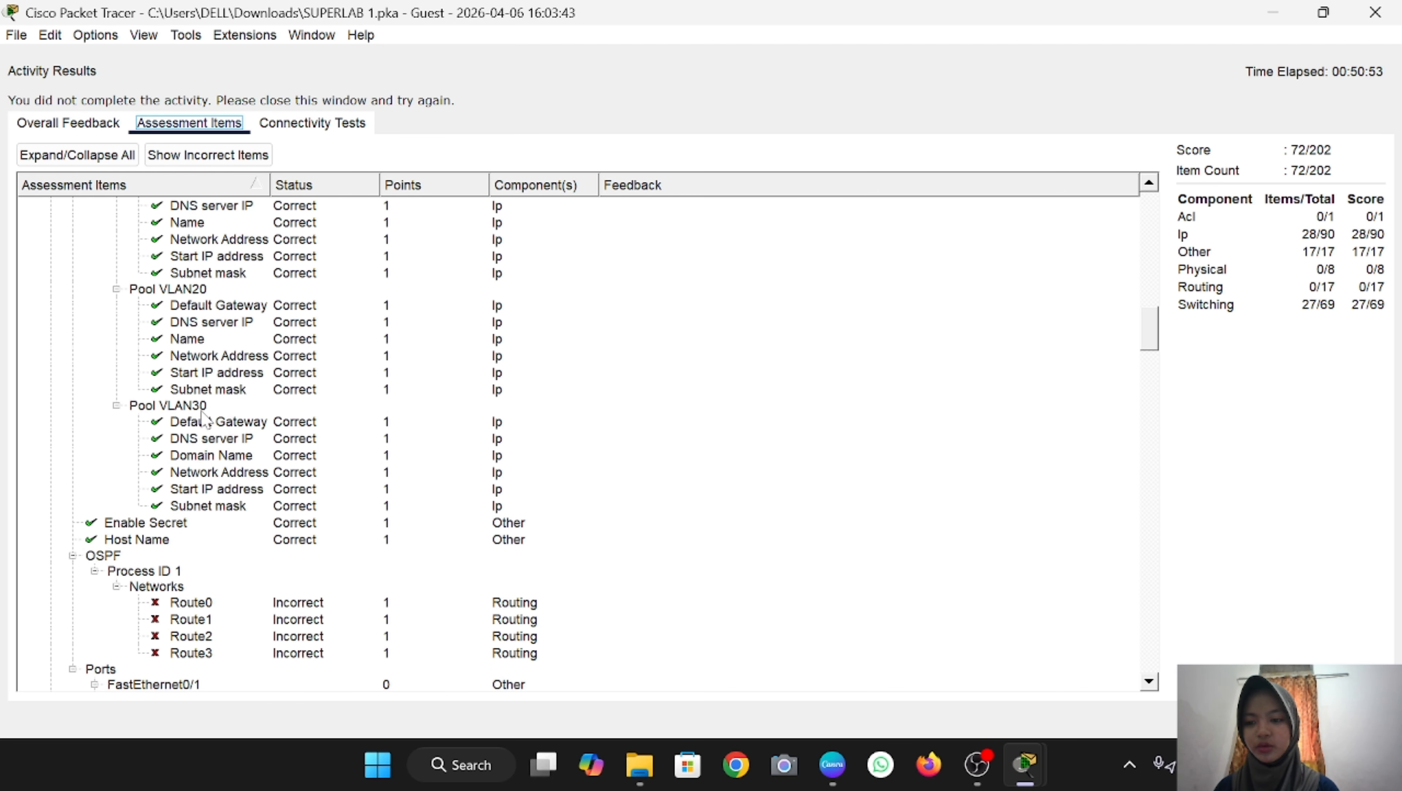
scroll(204, 419, "up", 4)
scroll(204, 419, "down", 1)
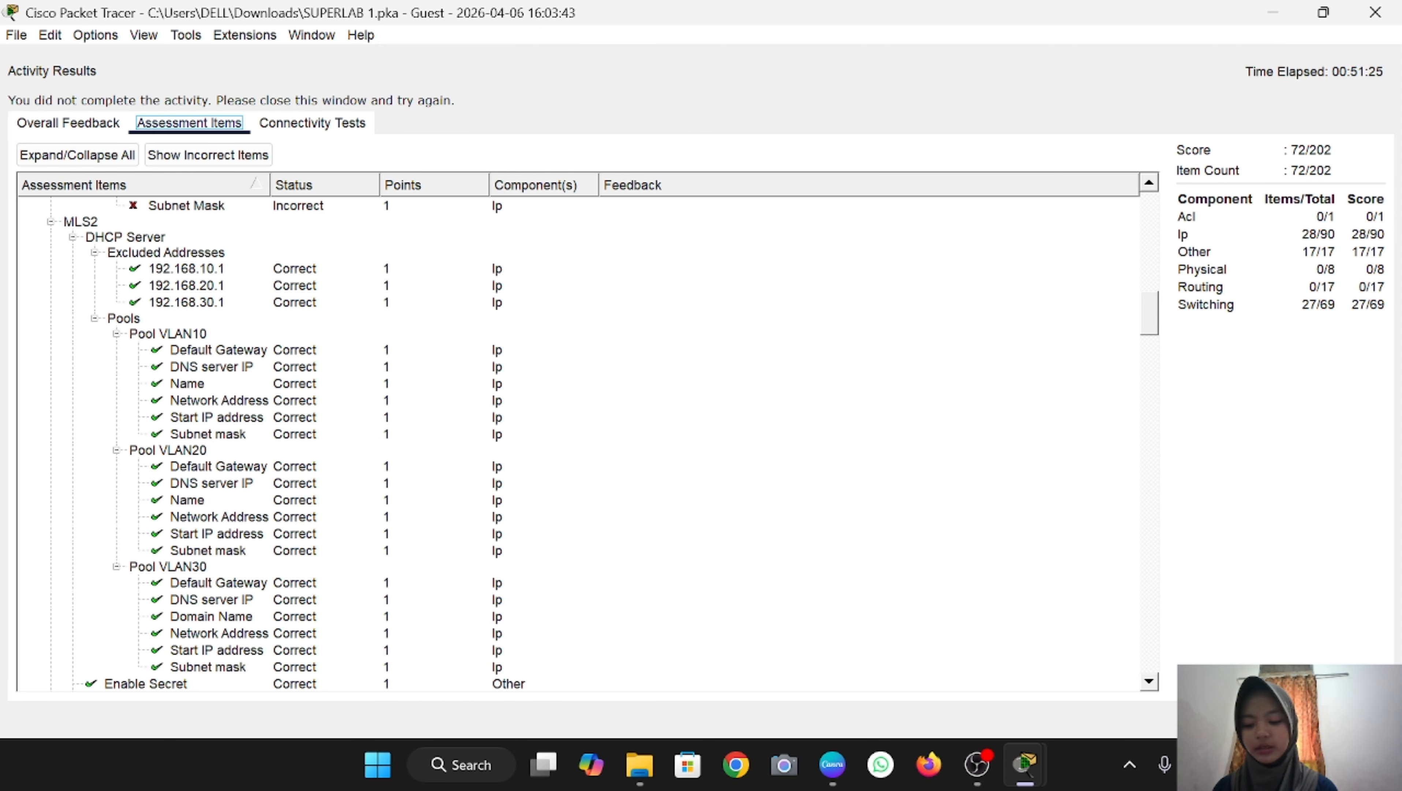
left_click(1363, 718)
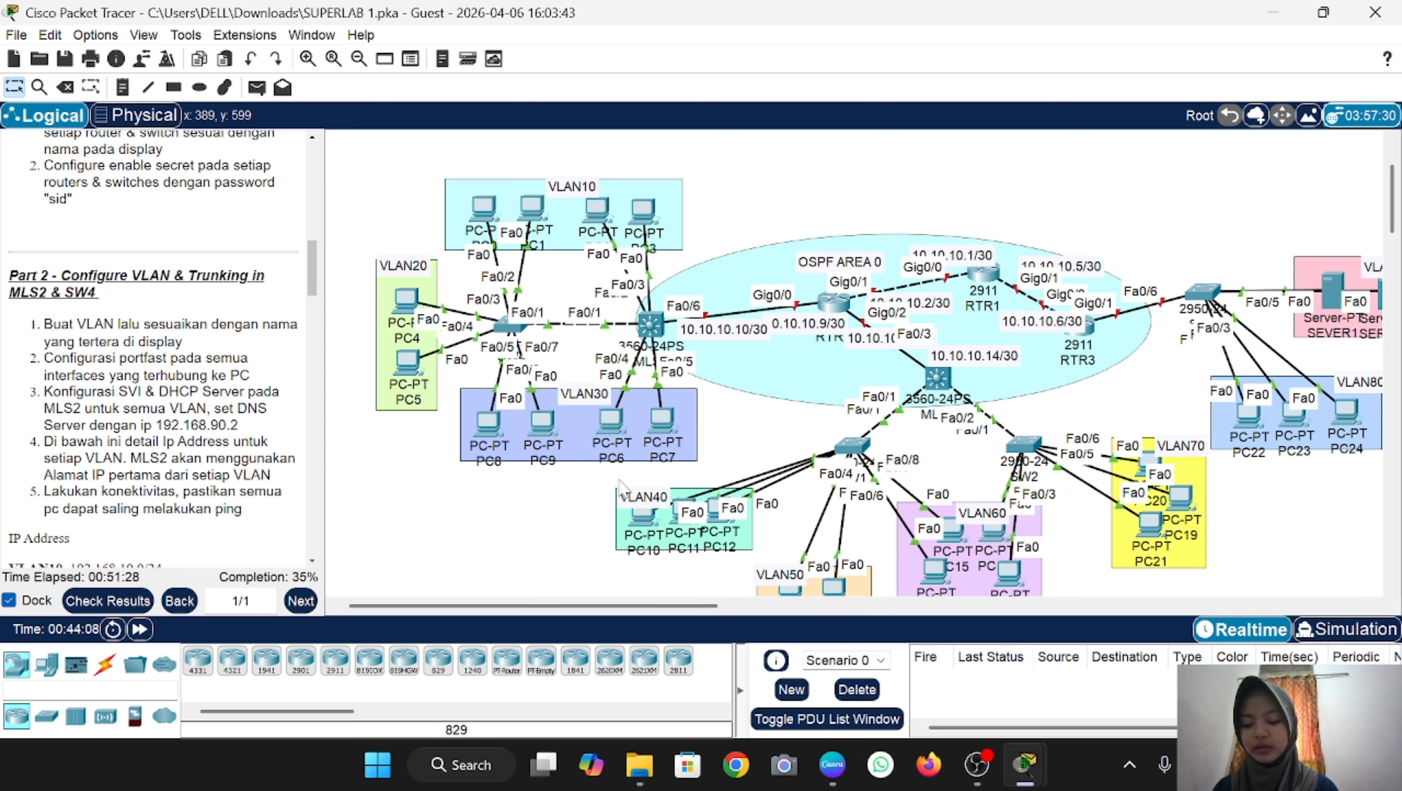
Step: Switch PC0 and PC4 to DHCP in their Desktop IP Configuration
left_click(485, 211)
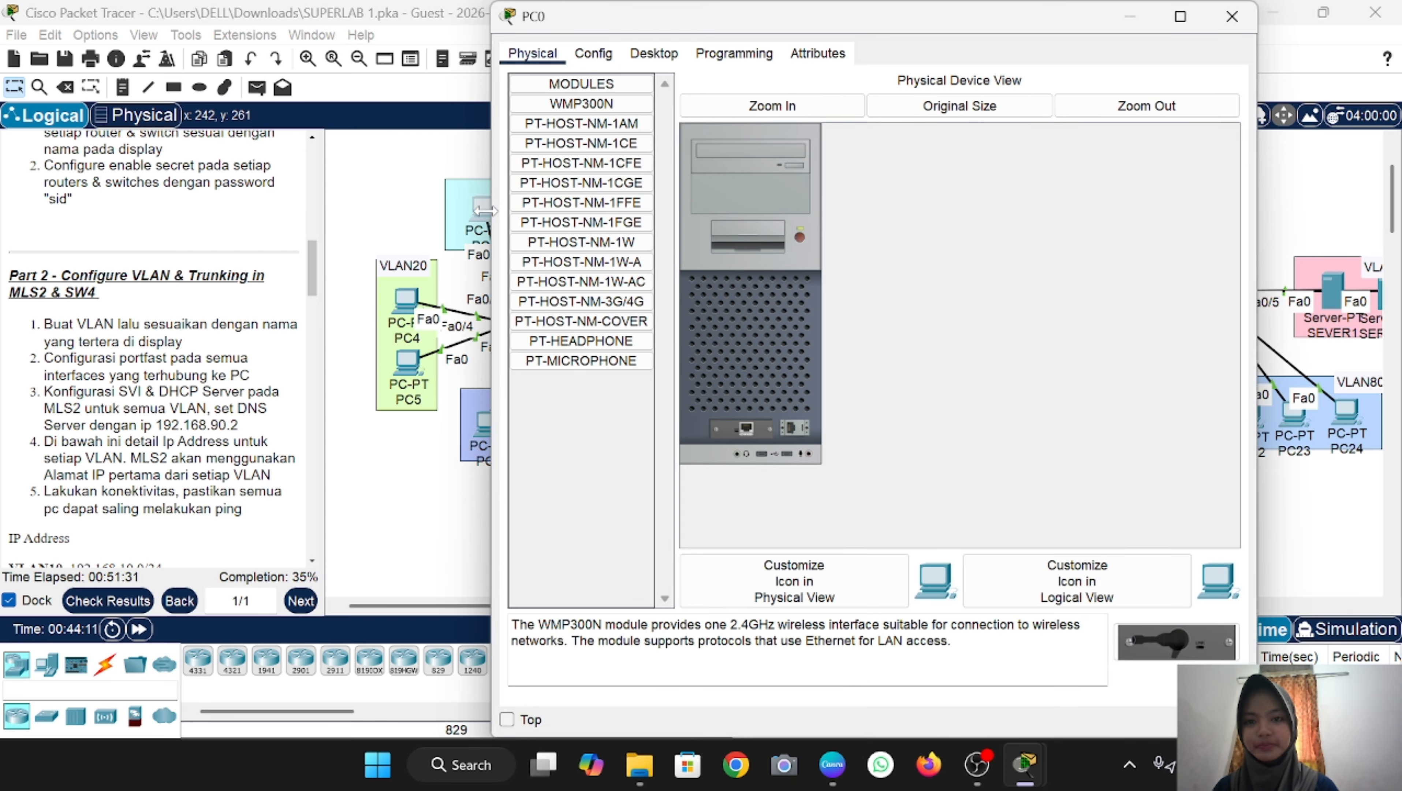
left_click(652, 58)
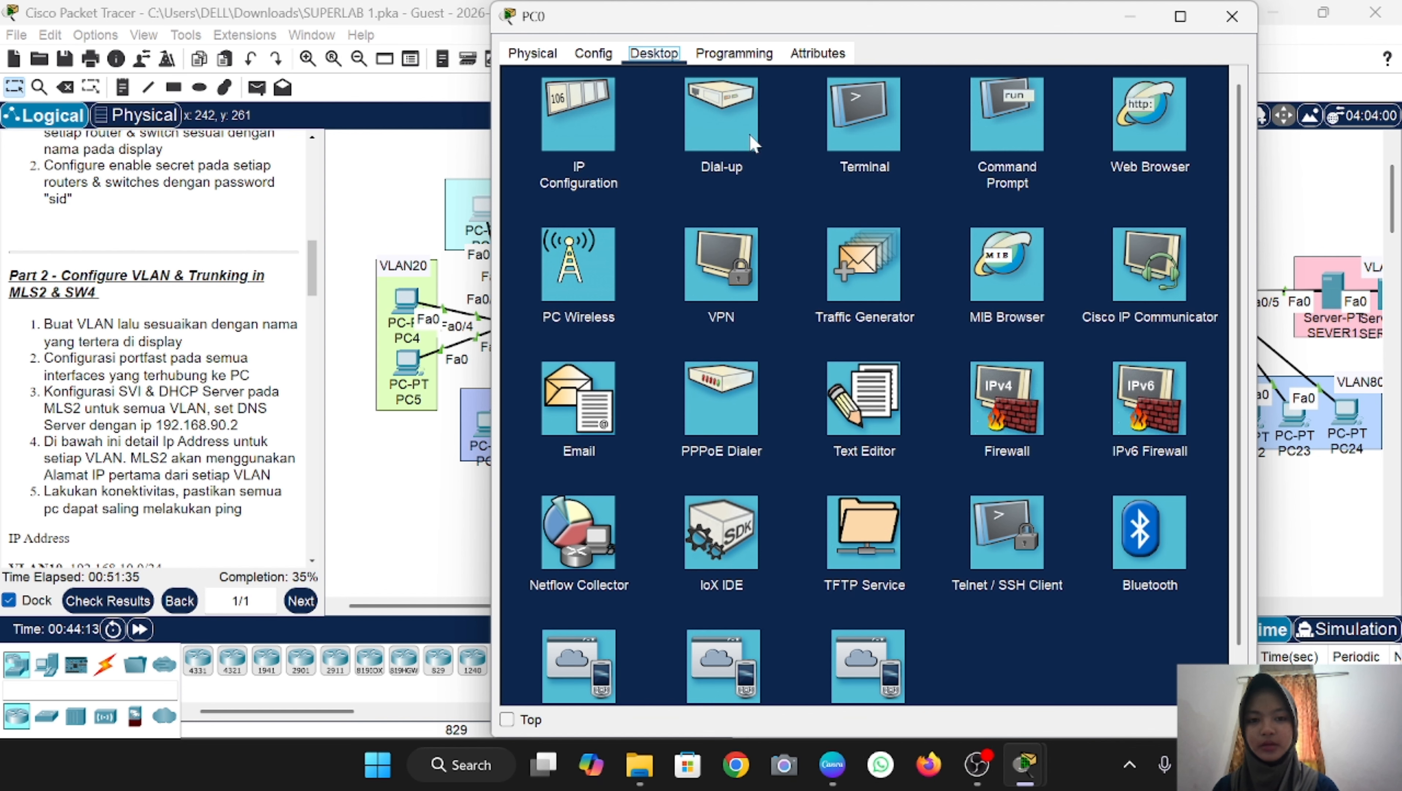
left_click(577, 101)
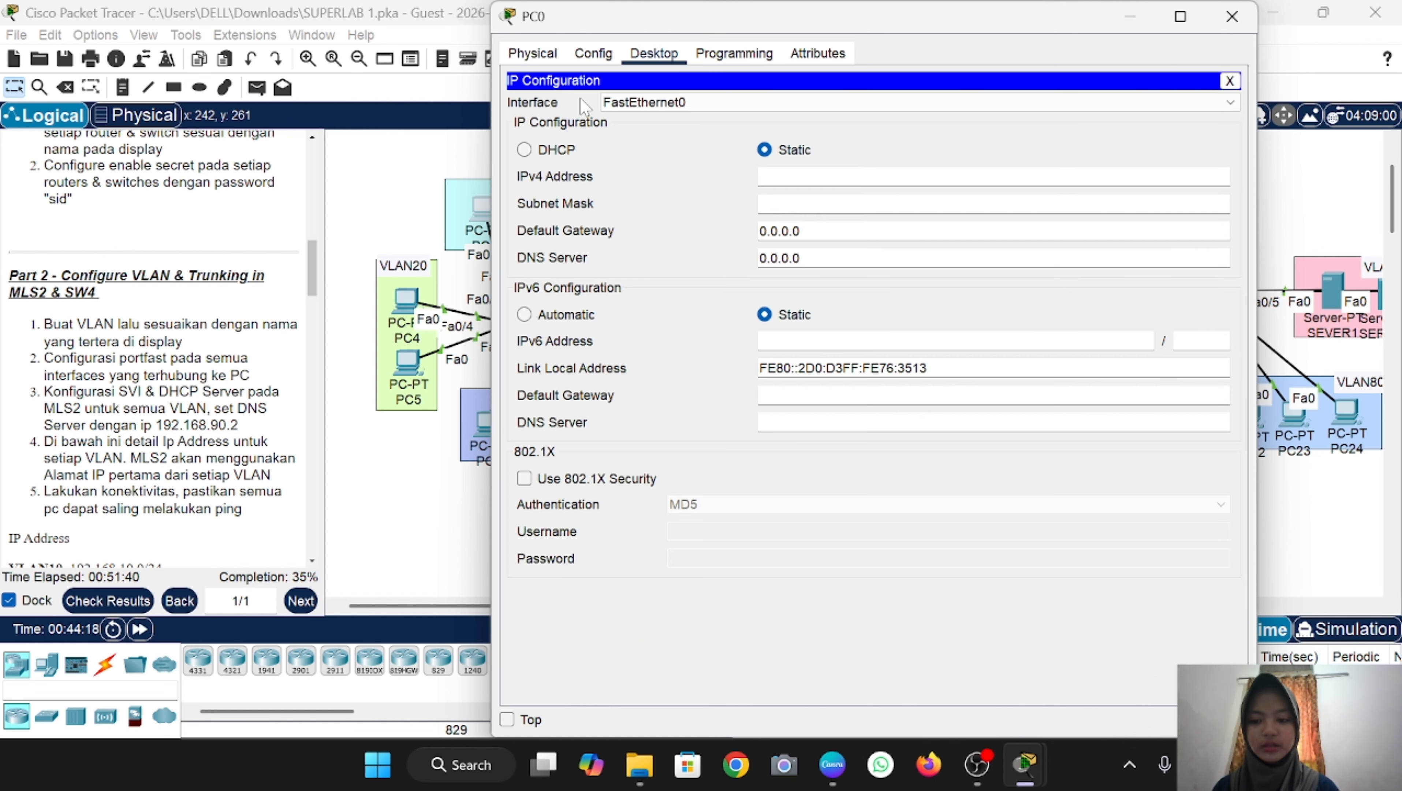
left_click(524, 149)
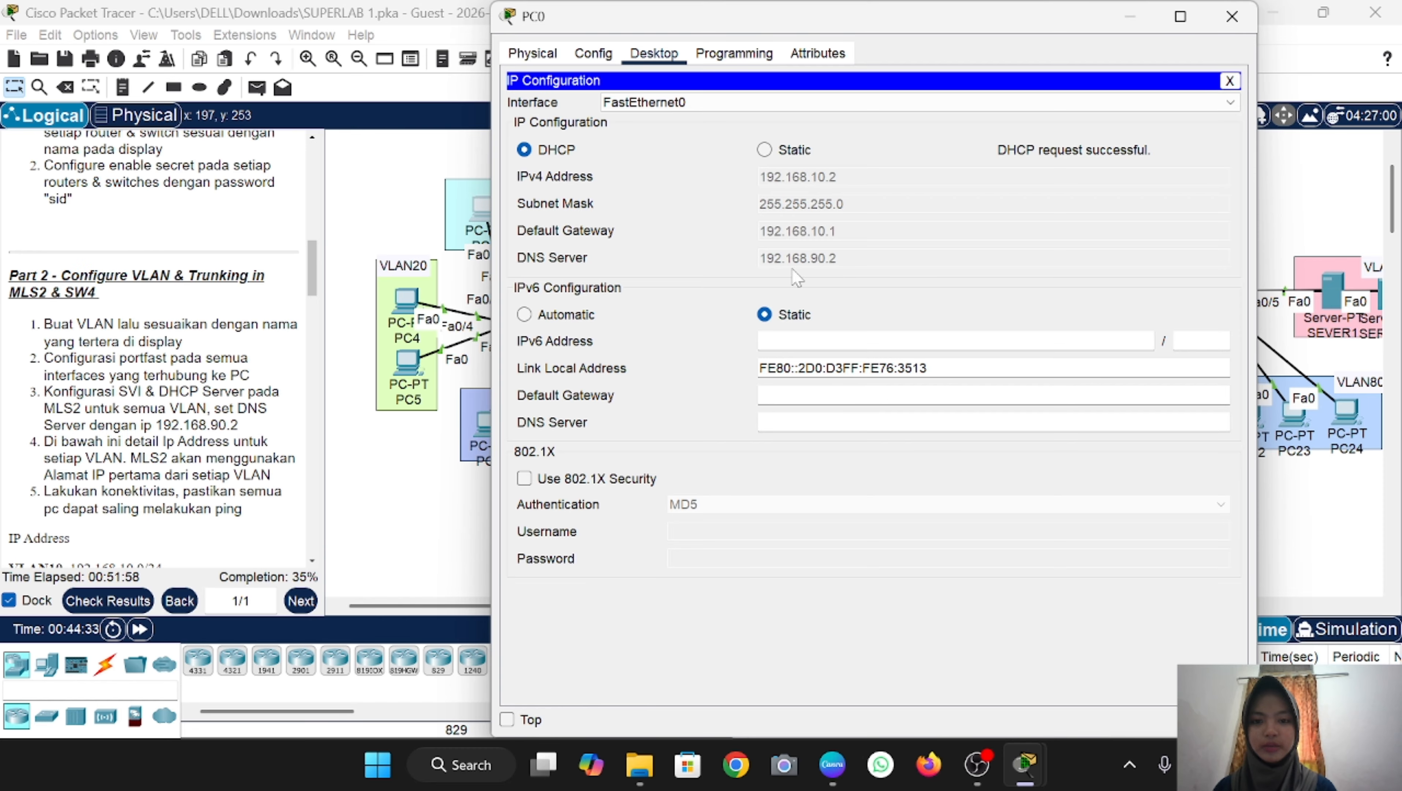
left_click(383, 188)
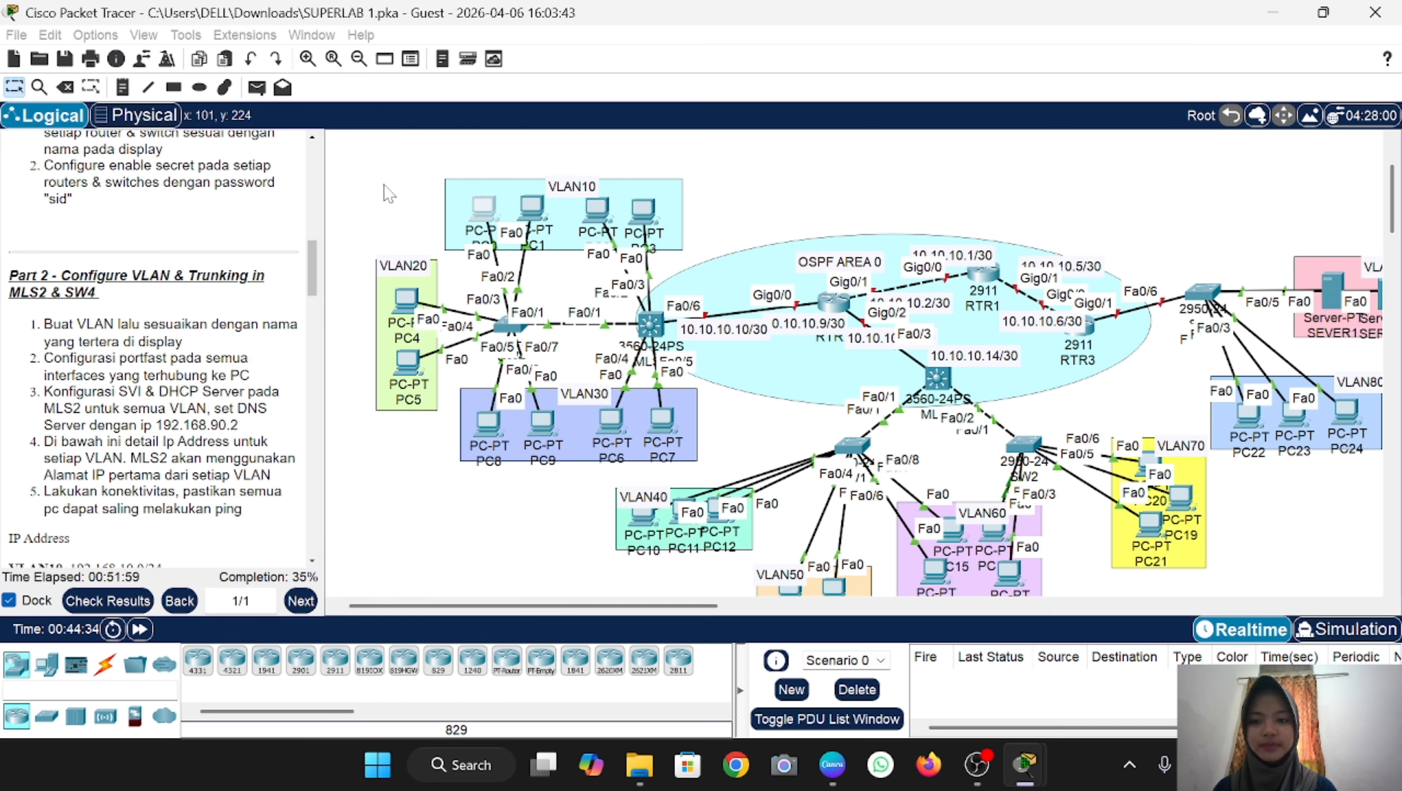
left_click(407, 301)
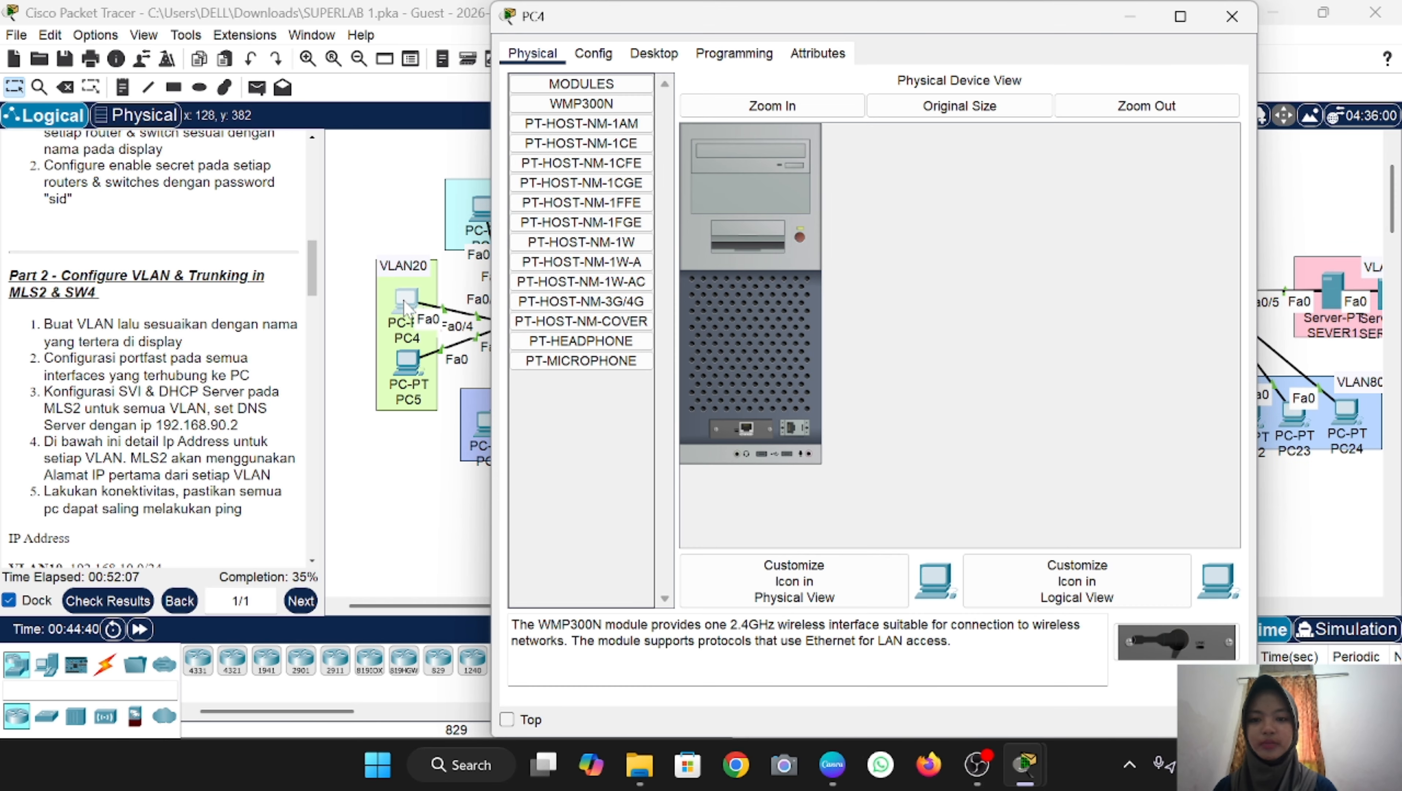
left_click(654, 53)
left_click(592, 130)
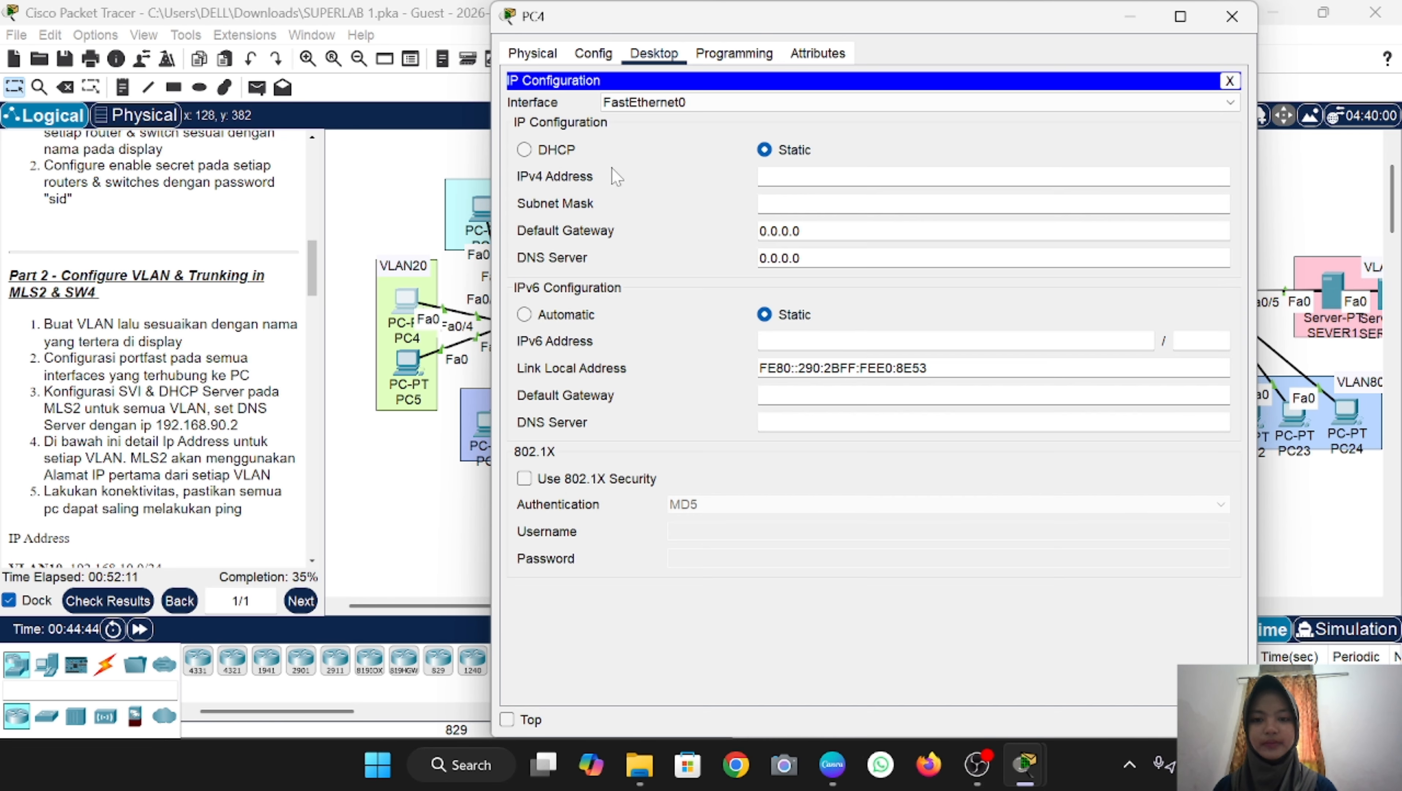
left_click(526, 153)
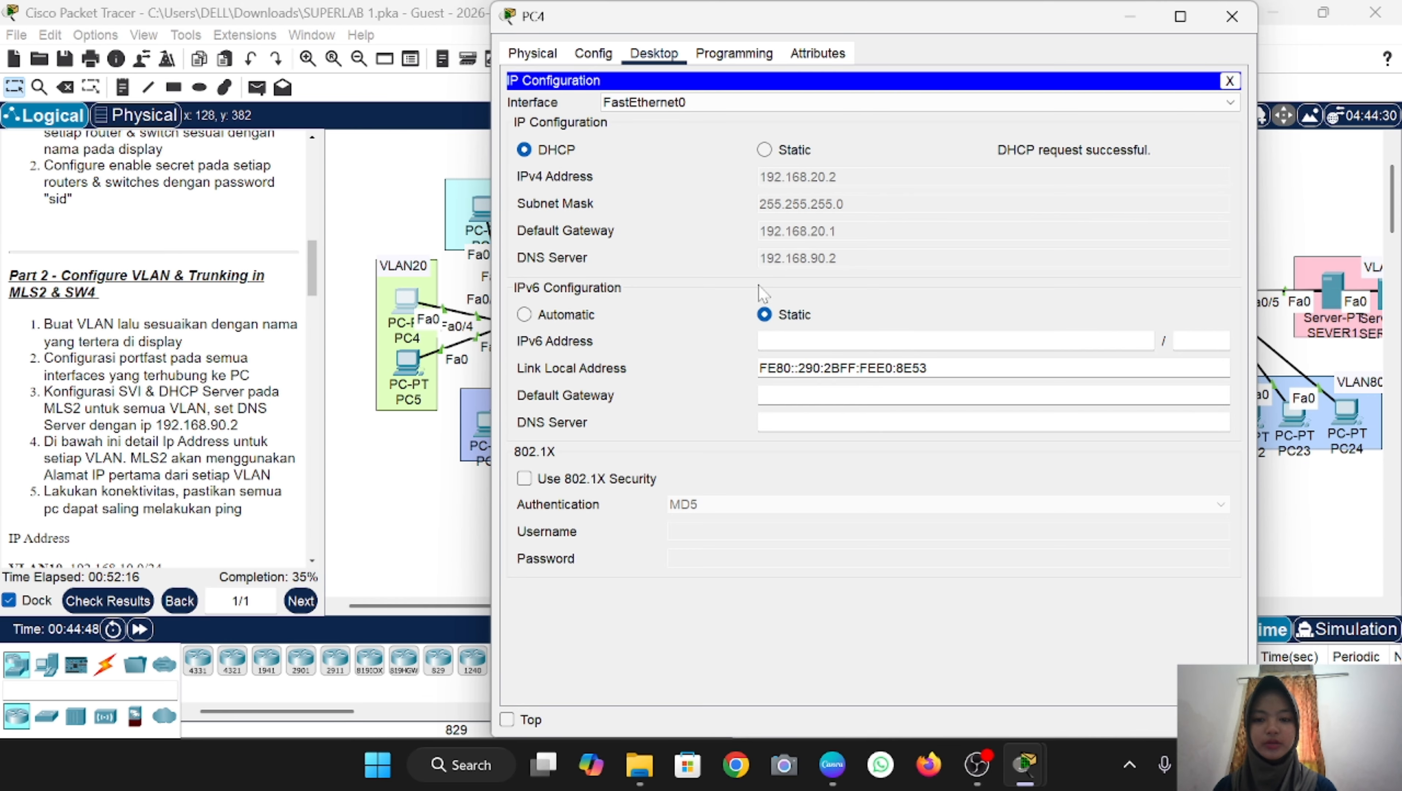
left_click(434, 494)
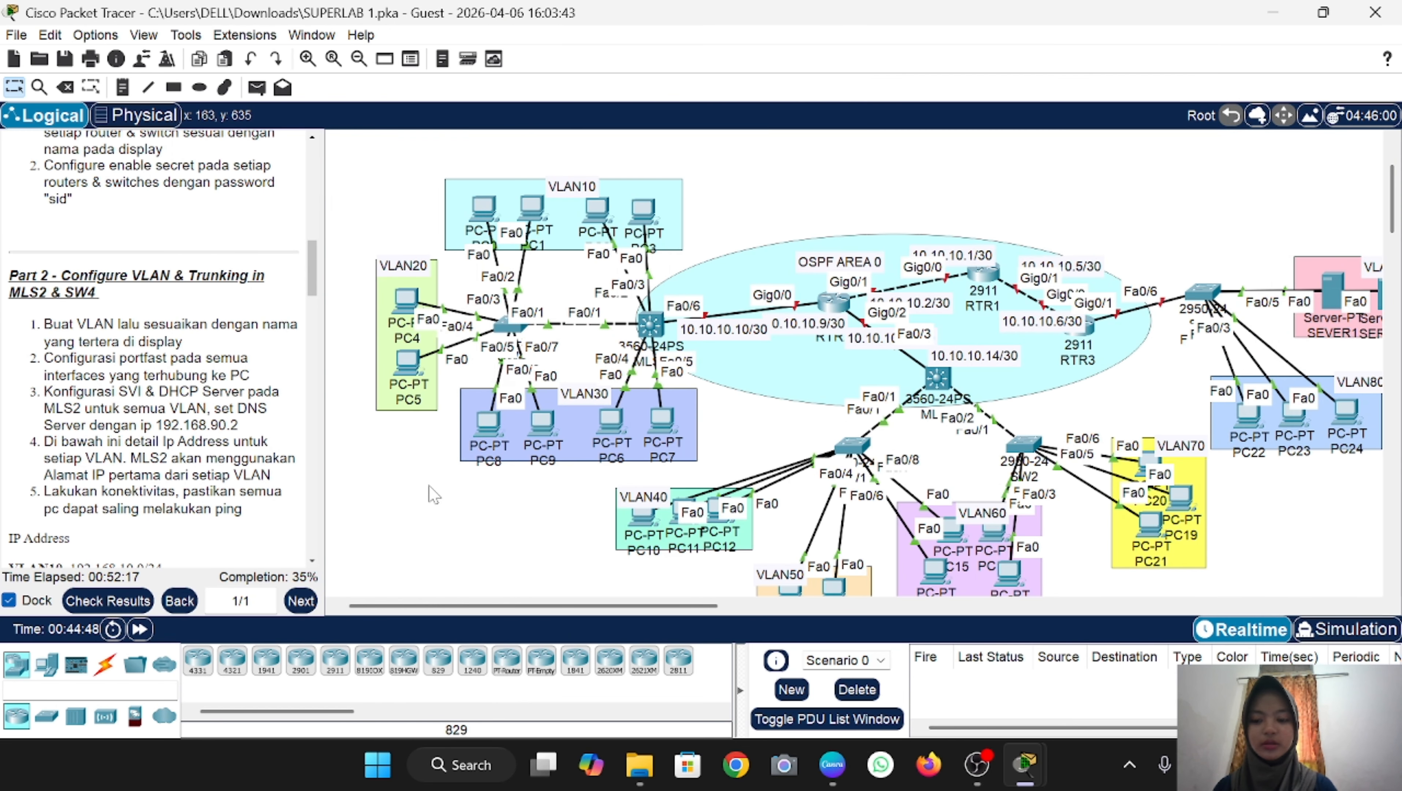
Step: Switch PC8 and PC6 to DHCP in their IP Configuration
left_click(491, 438)
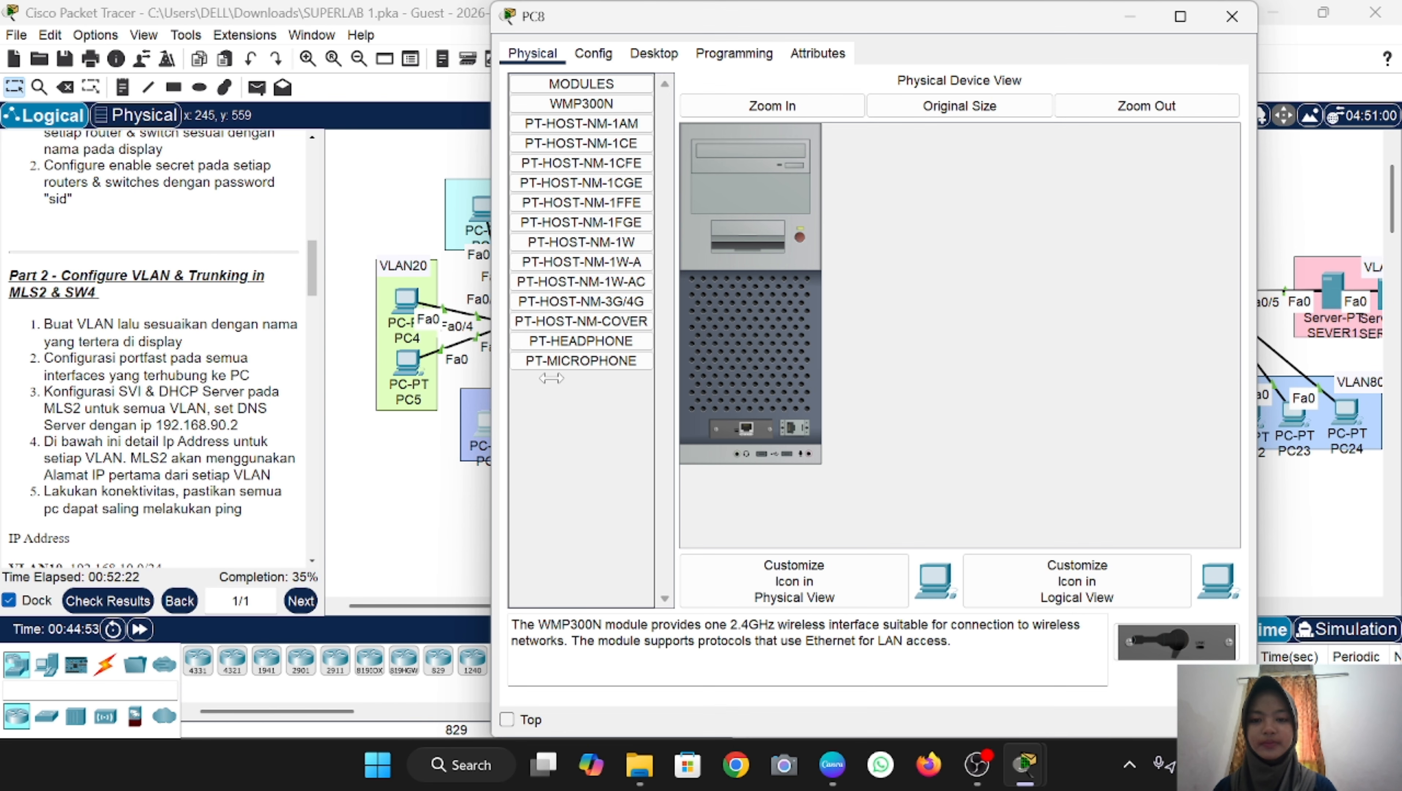
left_click(655, 55)
left_click(571, 116)
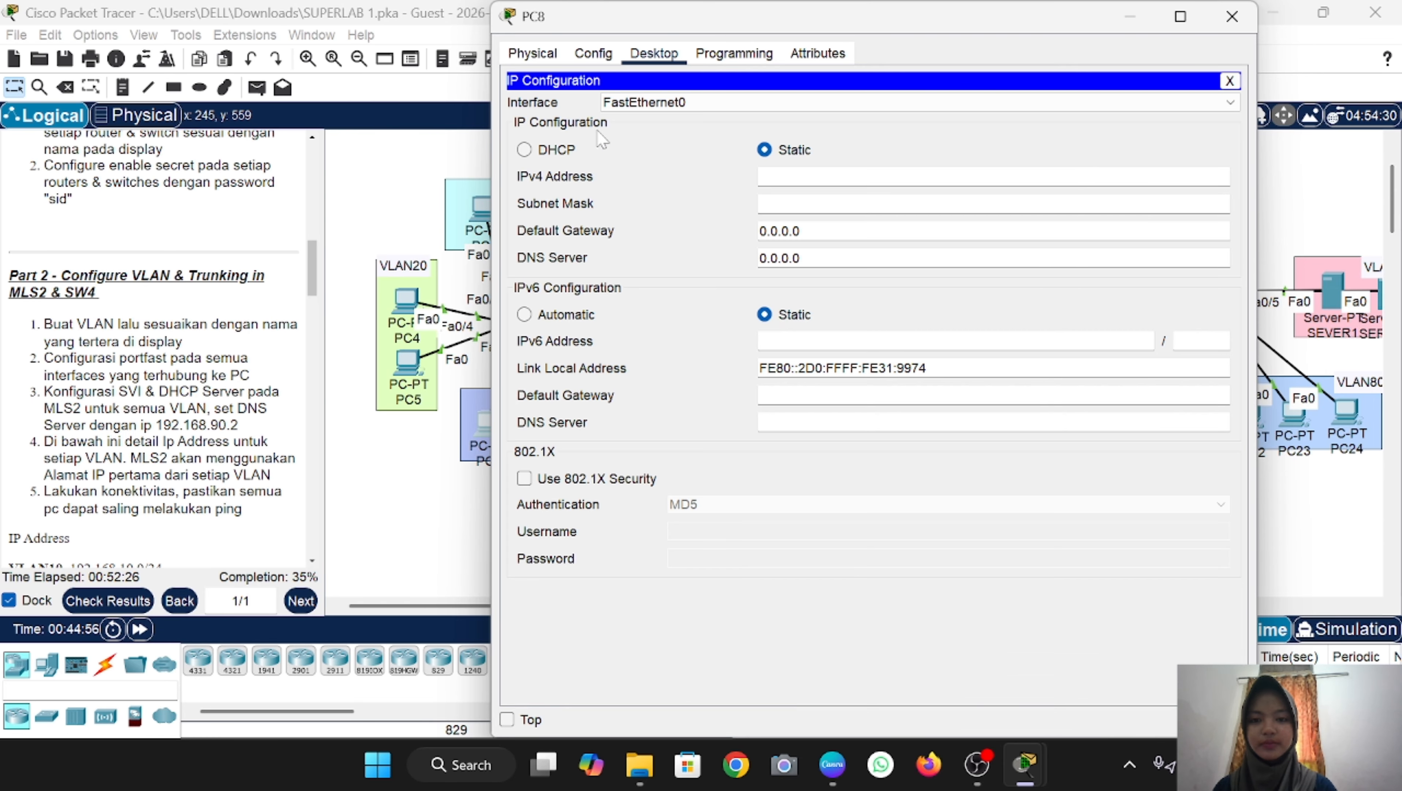
left_click(524, 149)
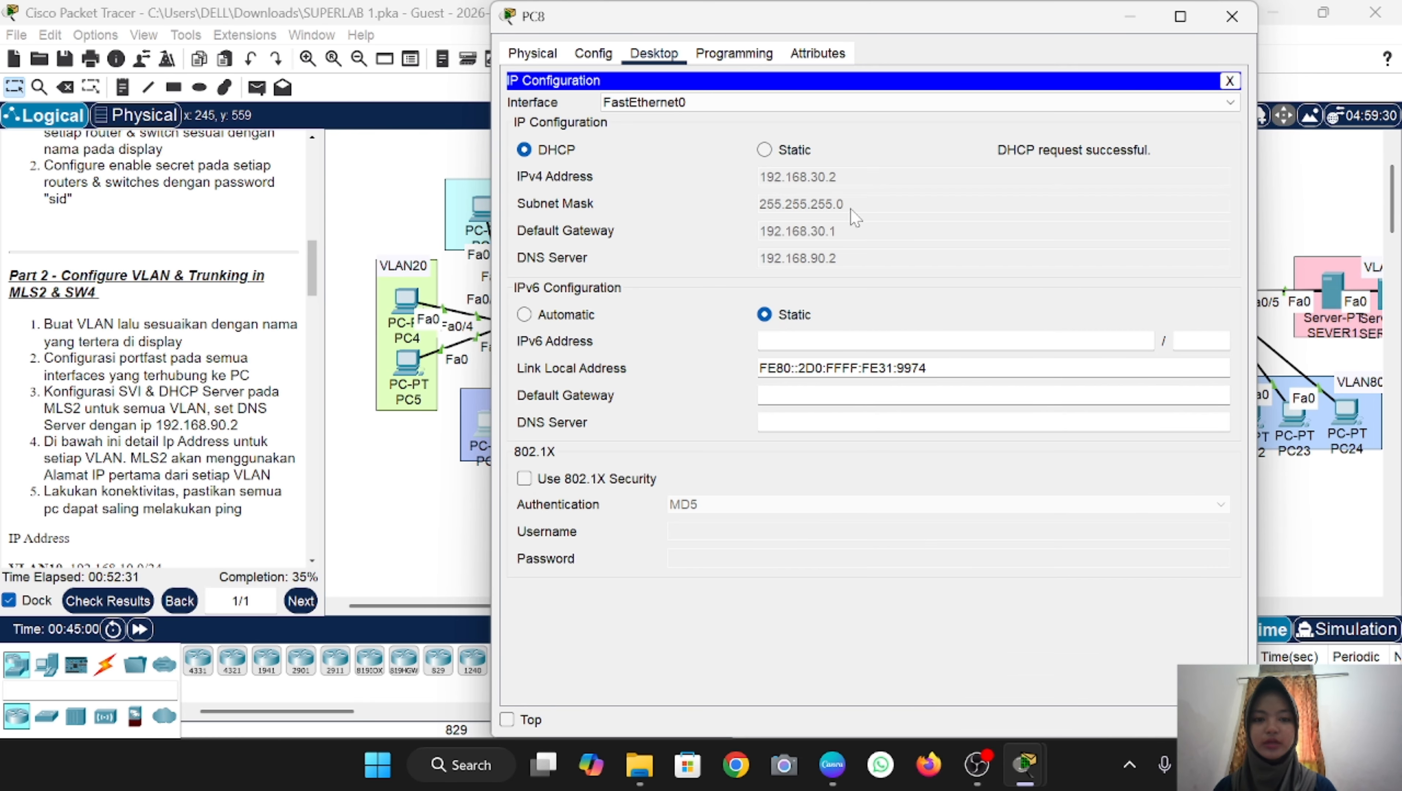
left_click(459, 443)
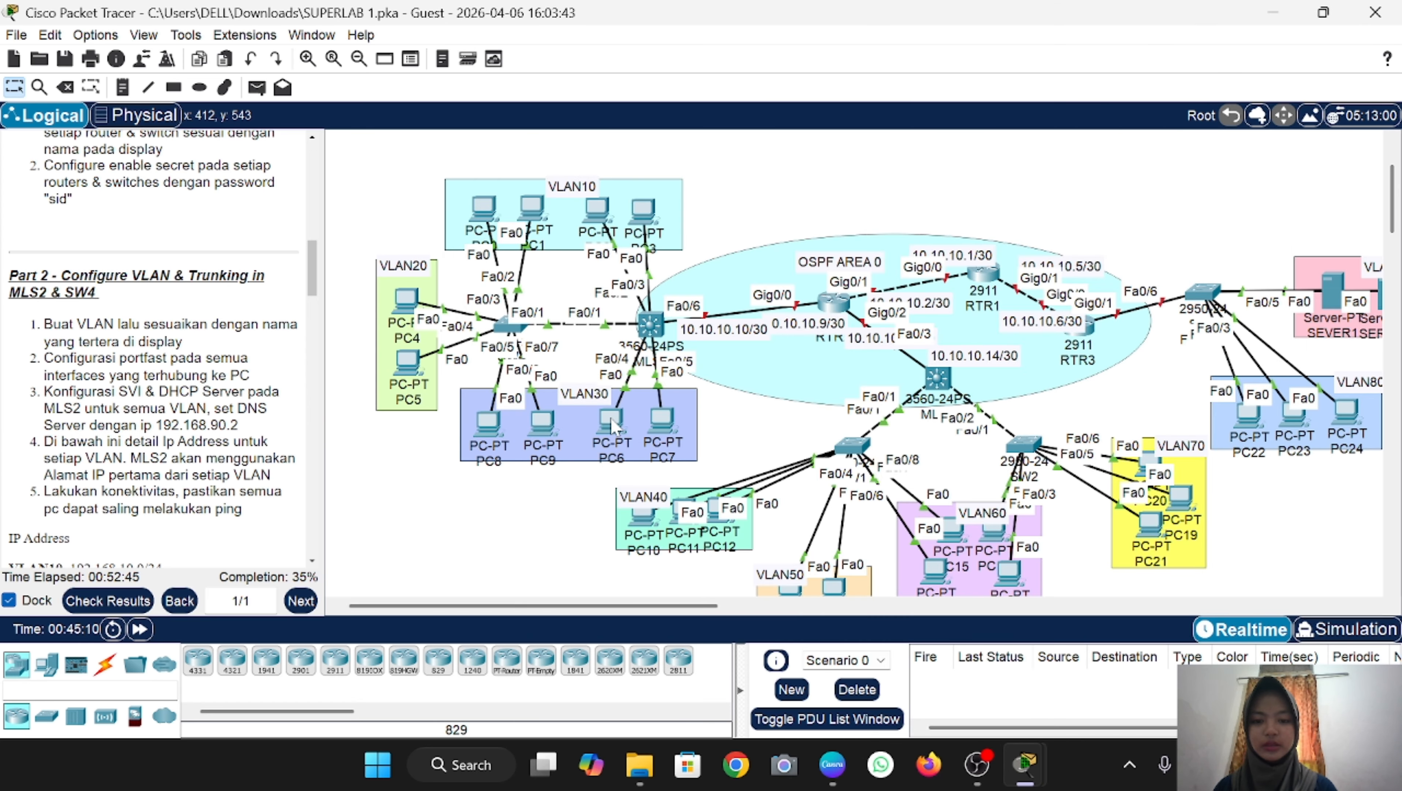
left_click(609, 436)
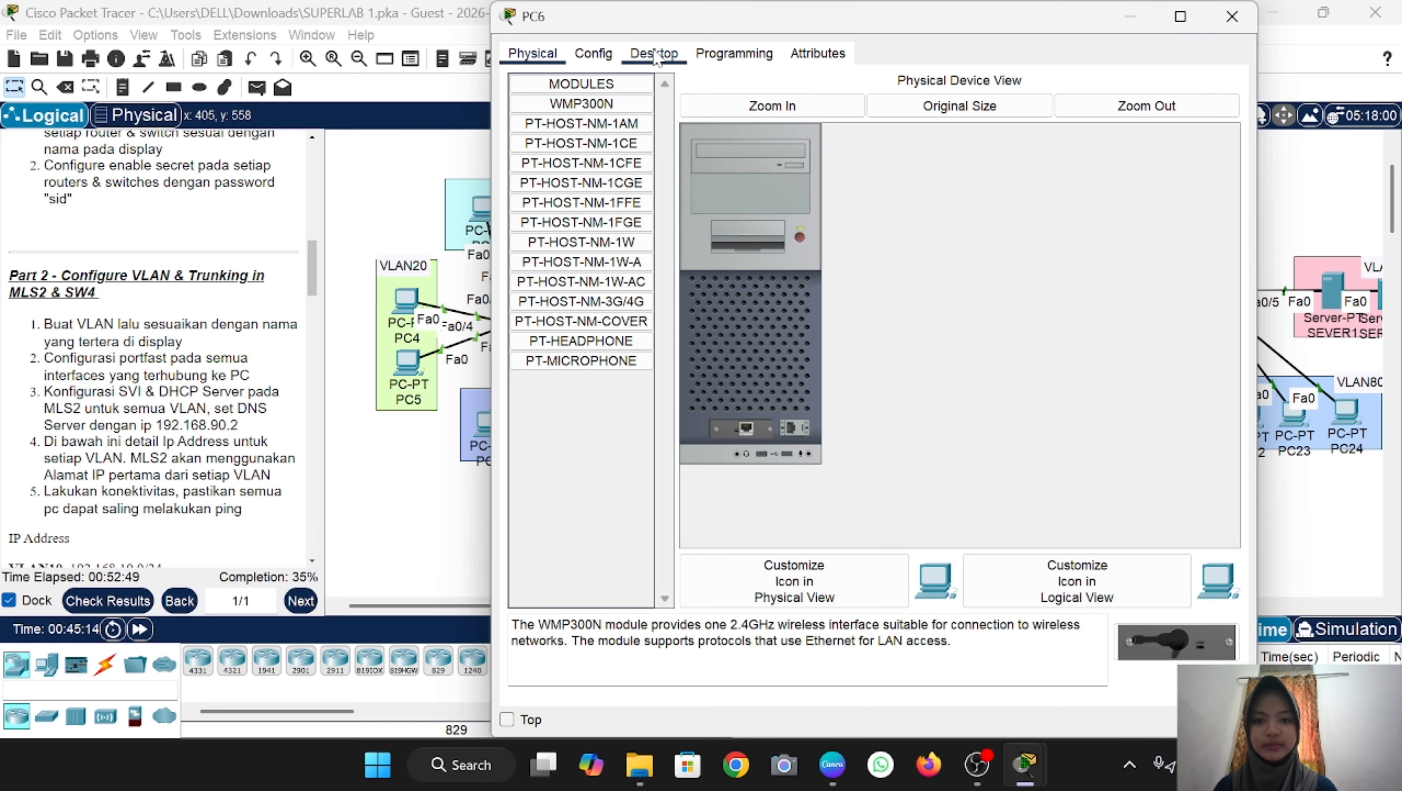
left_click(653, 56)
left_click(577, 107)
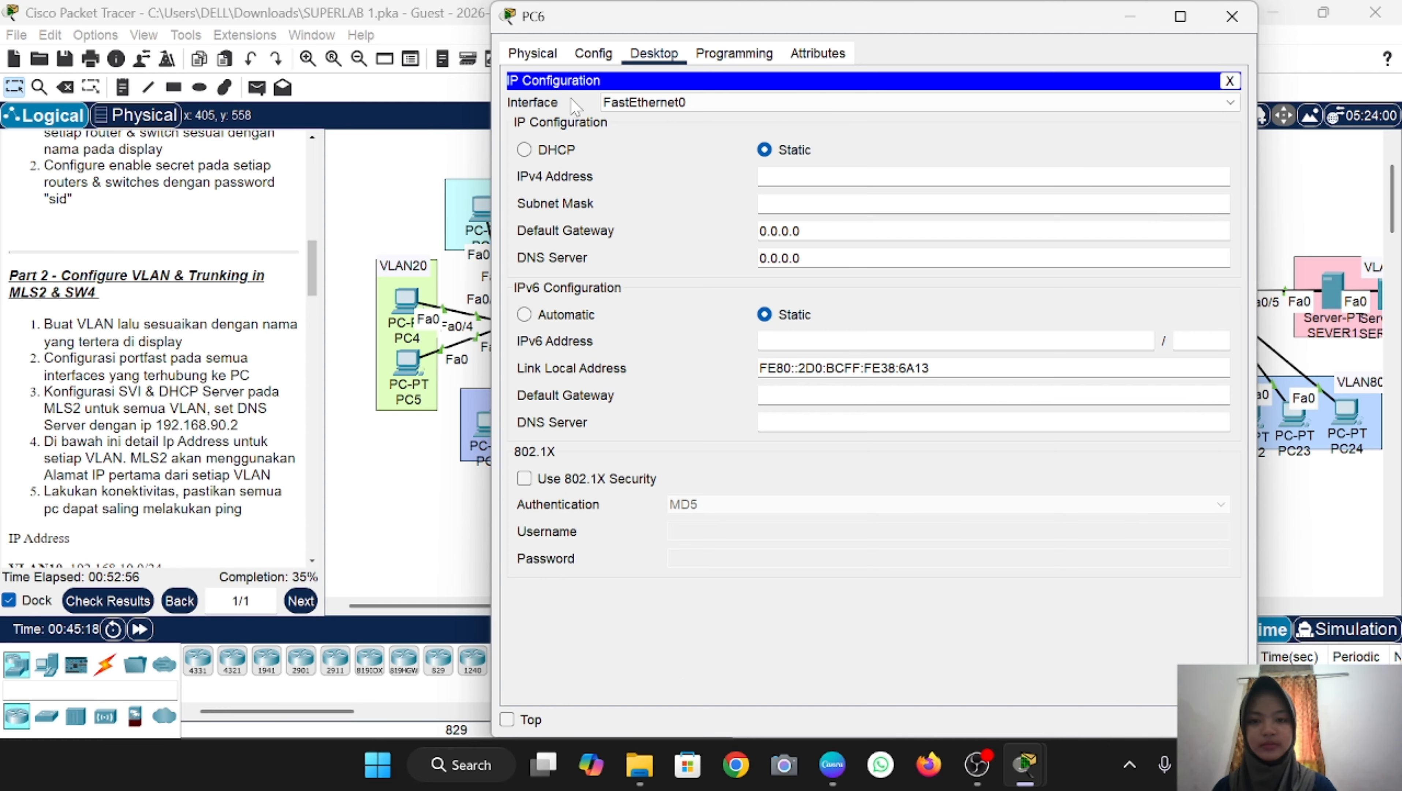
left_click(524, 150)
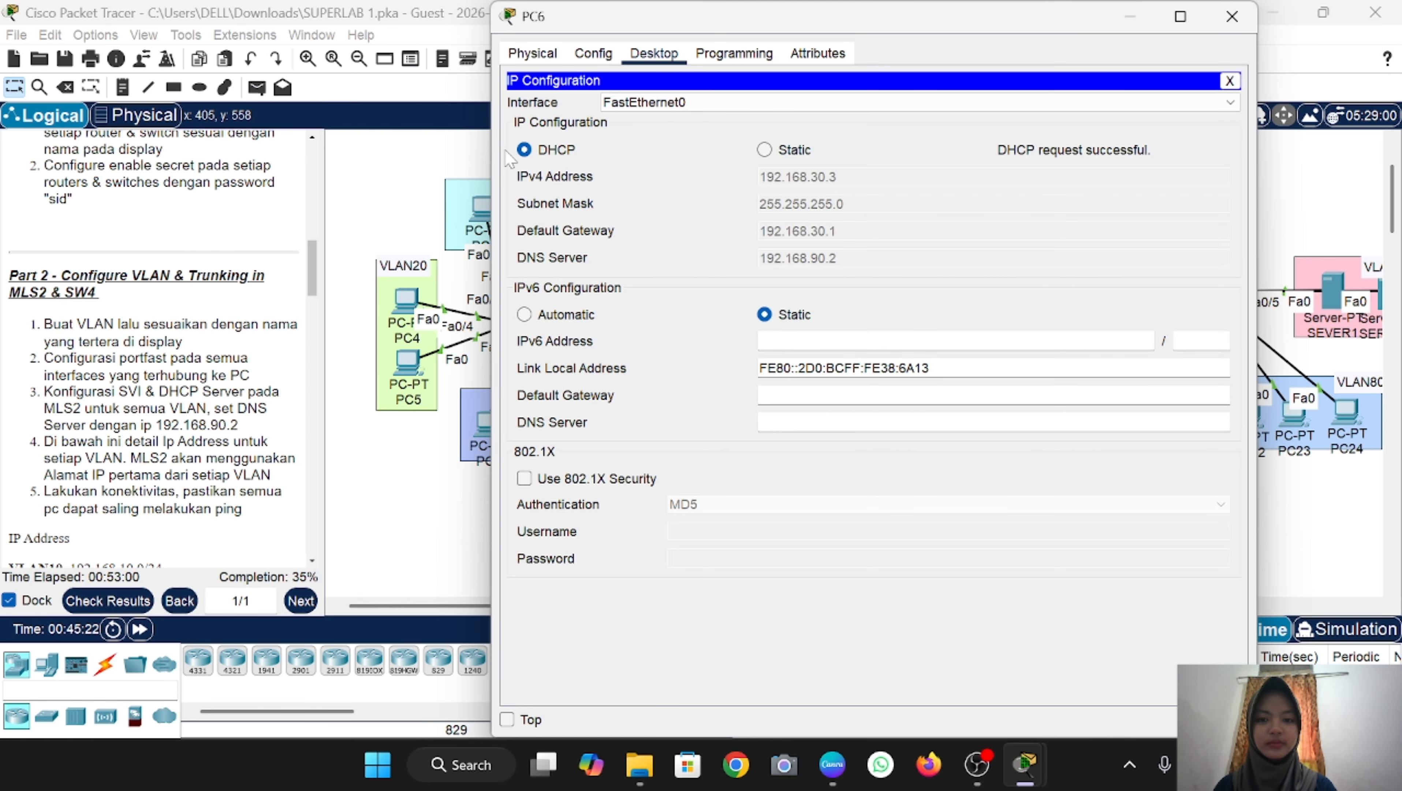
left_click_drag(491, 151, 456, 151)
left_click(1251, 12)
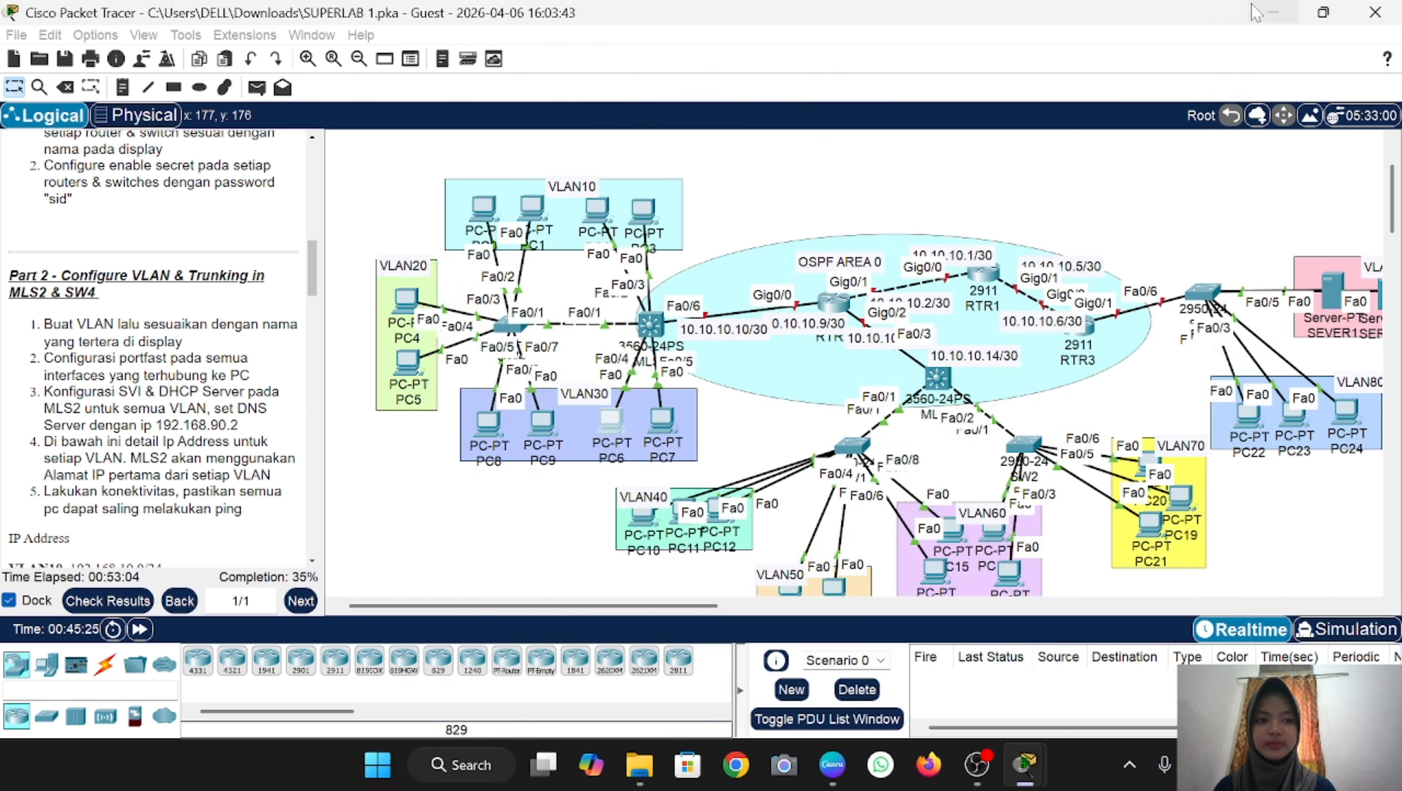
Step: Set PC2's IP Configuration to DHCP so it leases 192.168.10.3
left_click(602, 221)
left_click(653, 189)
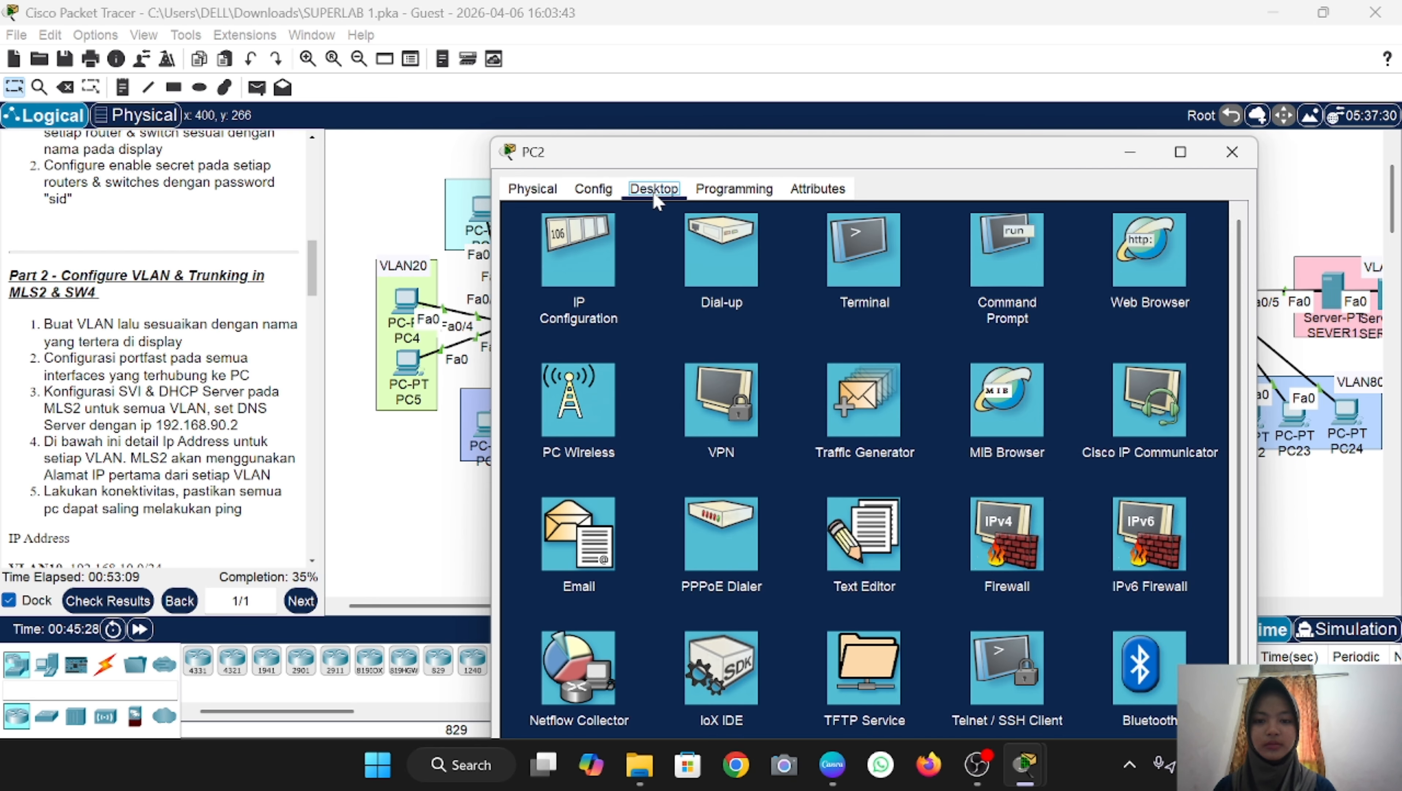
left_click(578, 250)
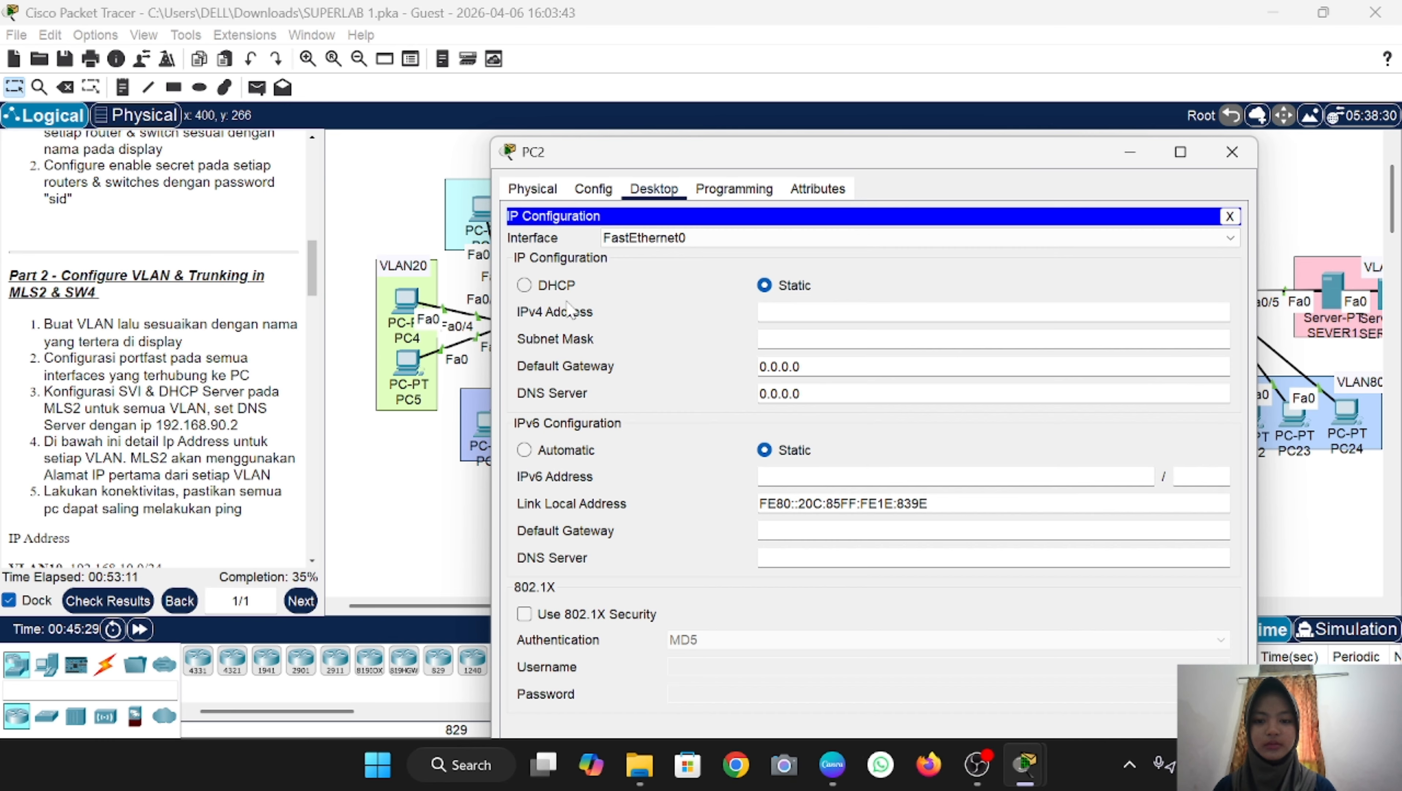
left_click(522, 288)
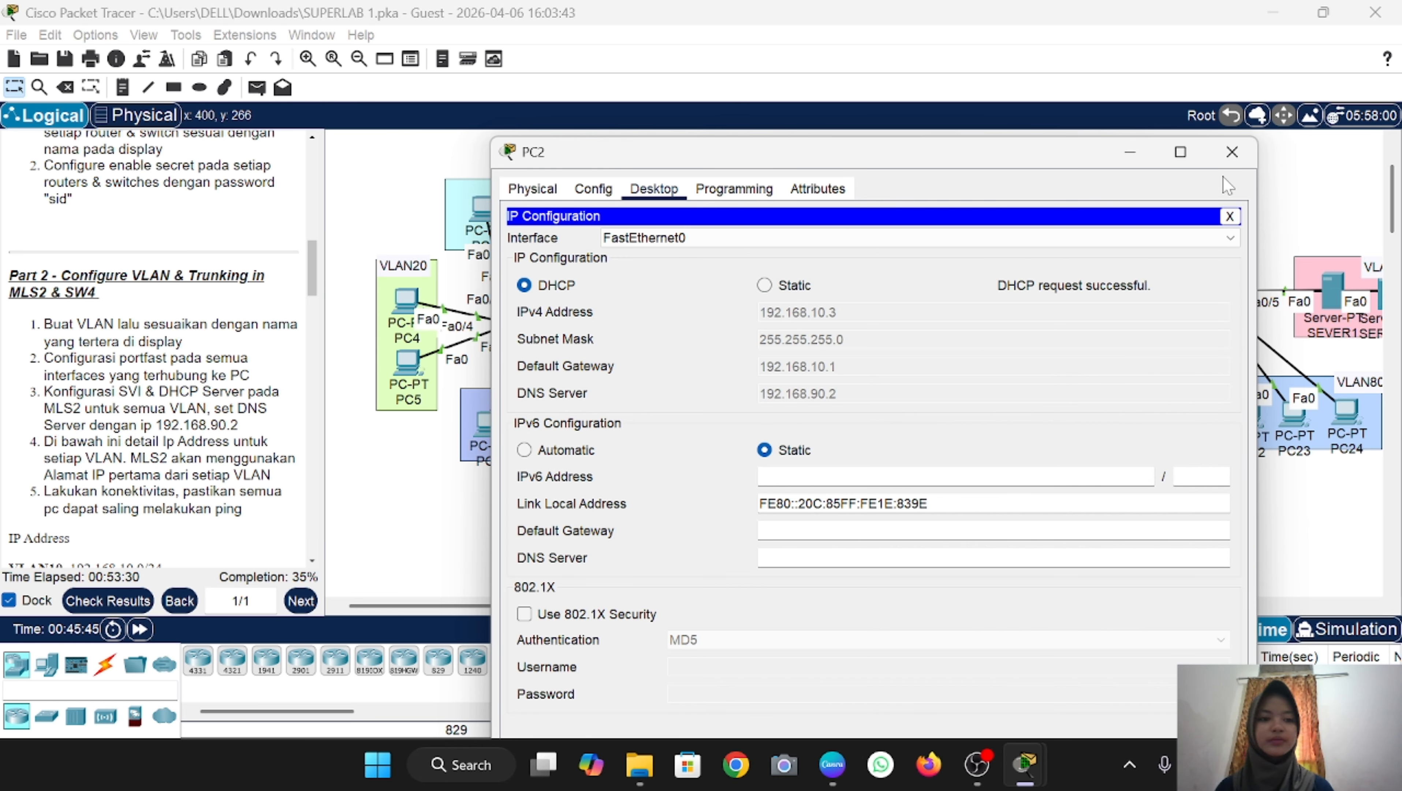
left_click(1229, 156)
scroll(216, 346, "down", 5)
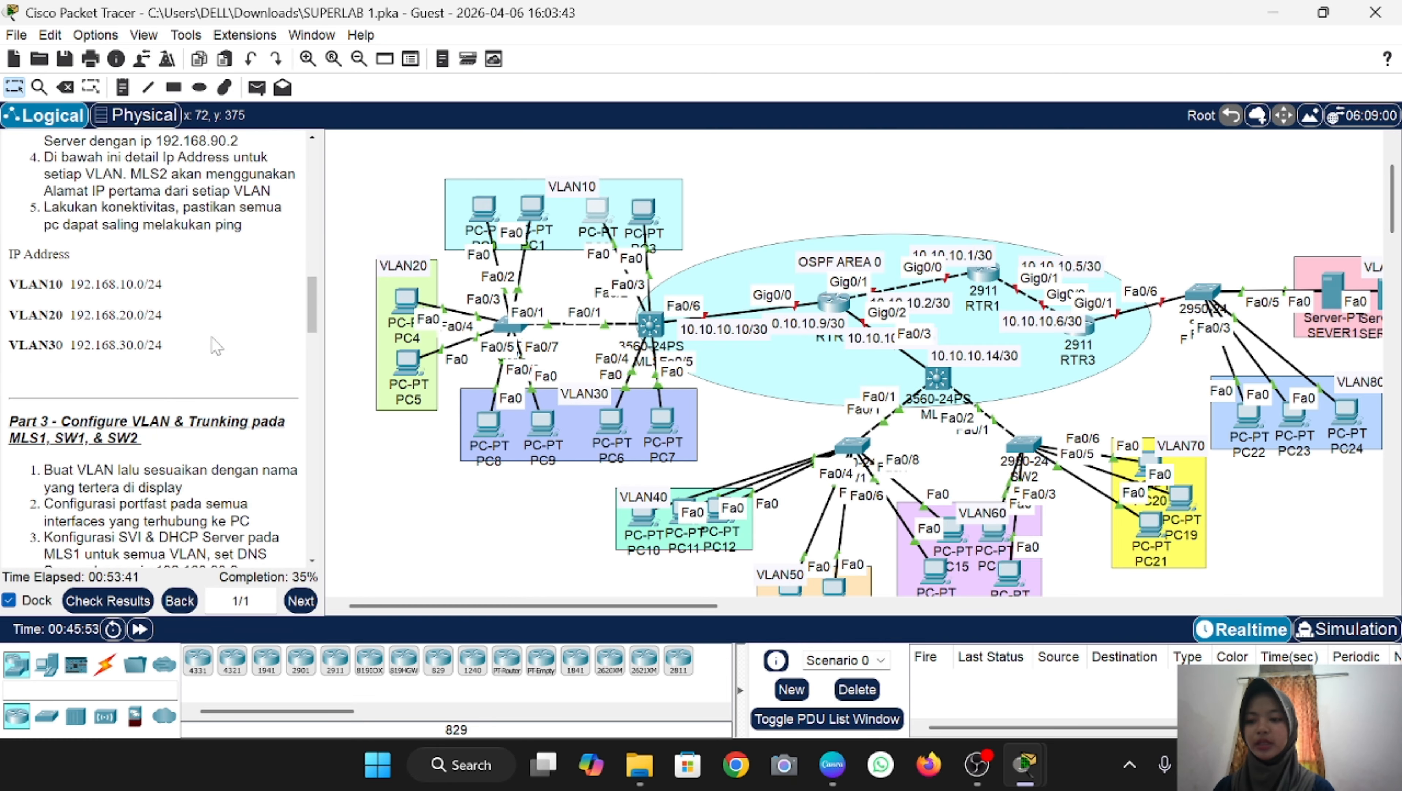
Step: Scroll the instructions to Part 3 and pan the workspace to the MLS1, SW1 and SW2 area
scroll(216, 346, "down", 4)
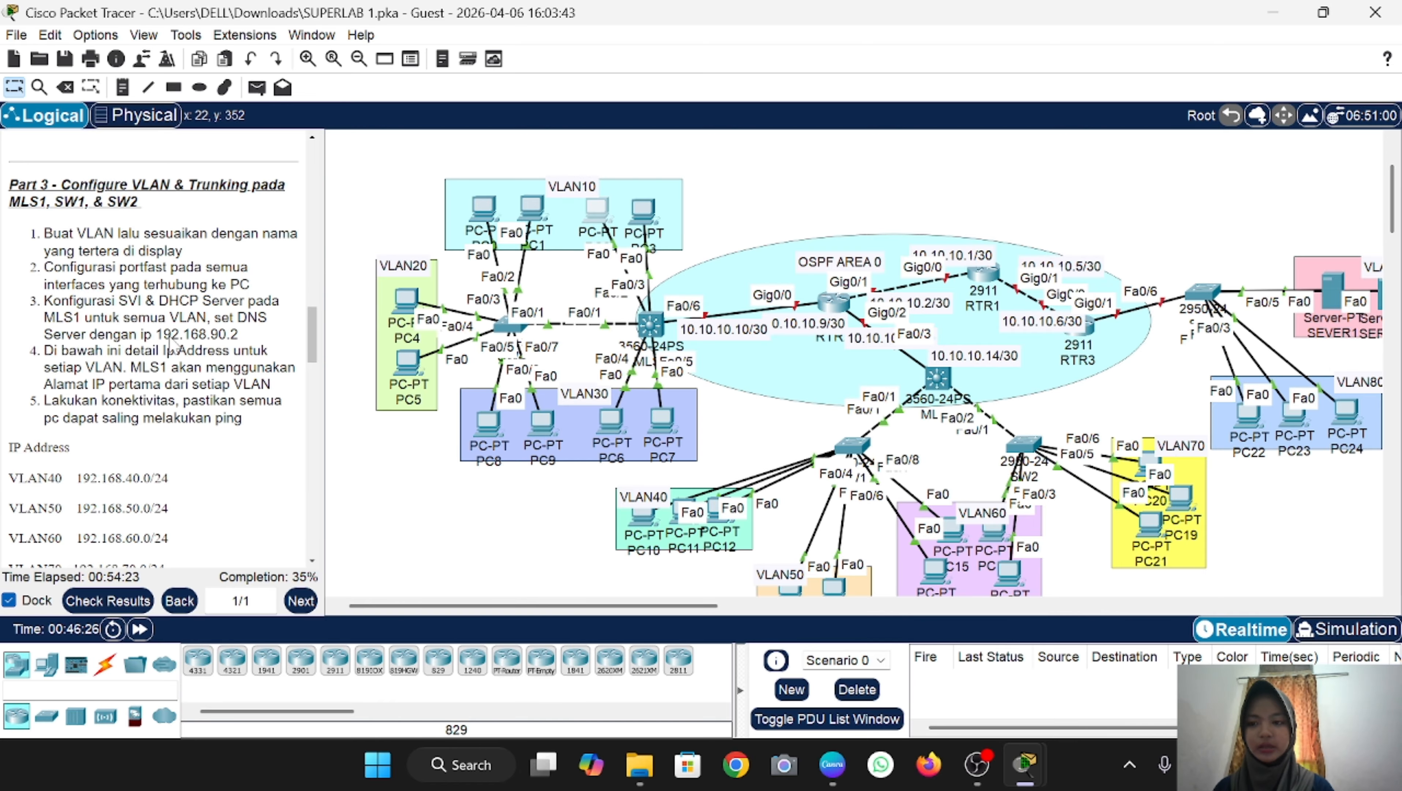
scroll(872, 520, "down", 3)
scroll(872, 519, "right", 5)
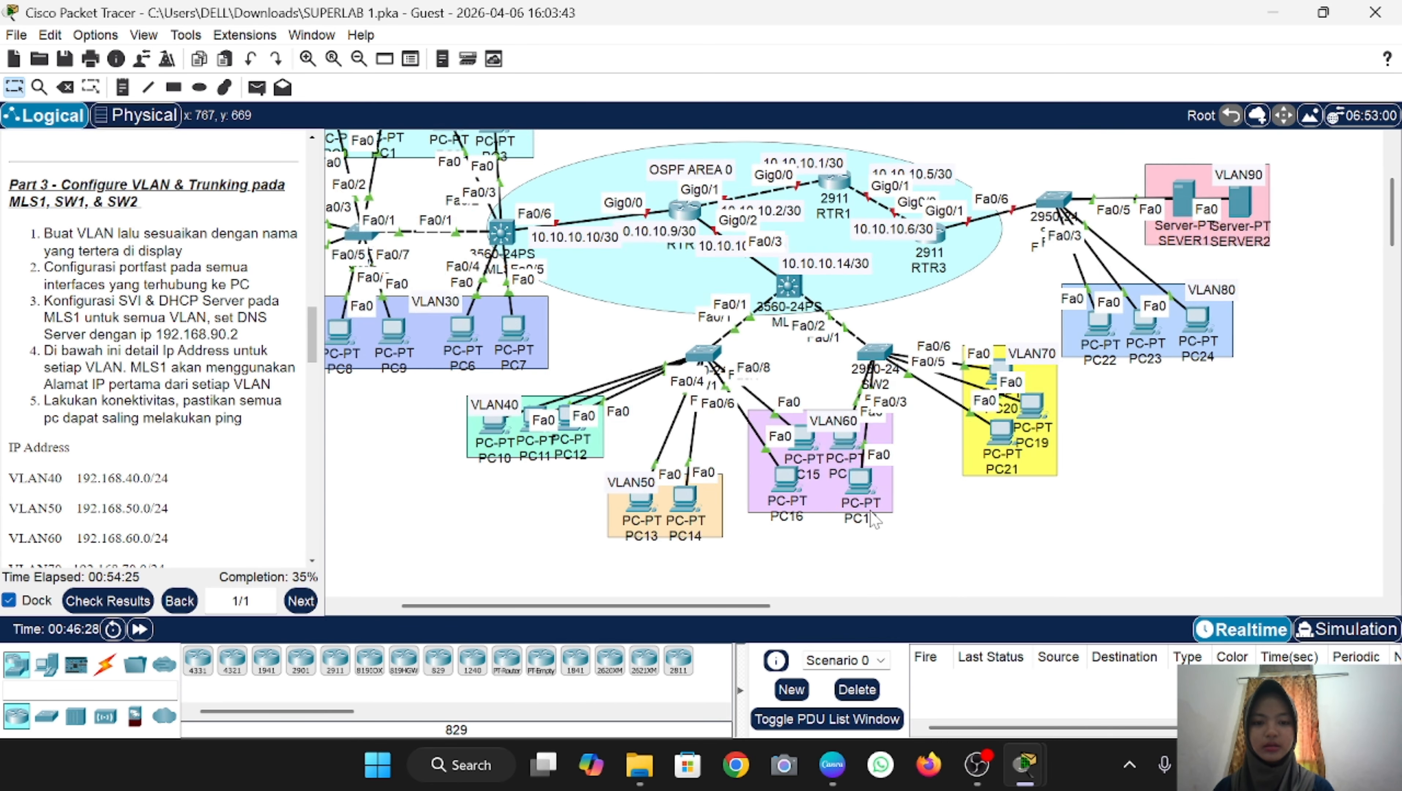
scroll(872, 520, "right", 3)
scroll(872, 520, "up", 1)
scroll(872, 520, "left", 4)
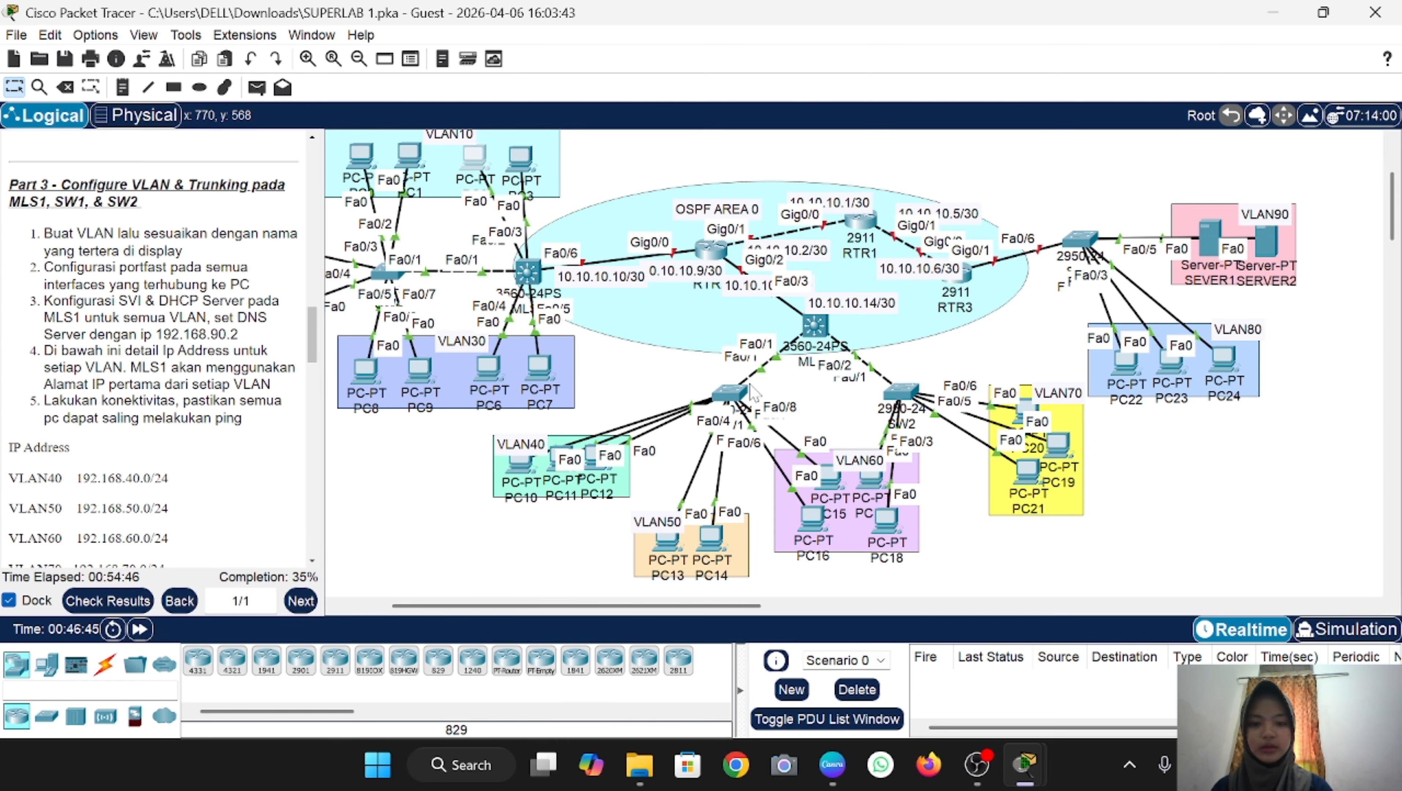
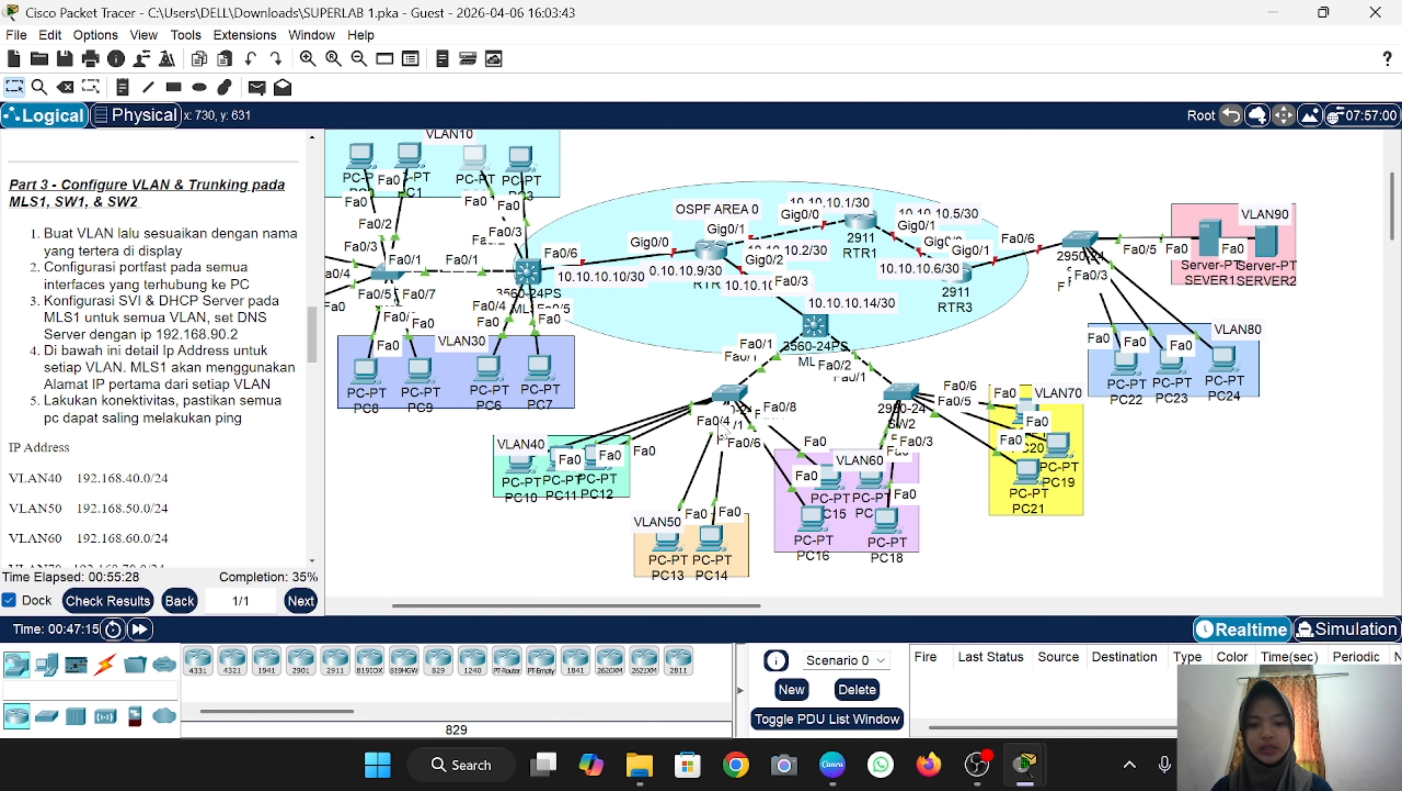
Step: Open SW1's CLI and enter global configuration mode, supplying the enable password
left_click(730, 393)
key("Return")
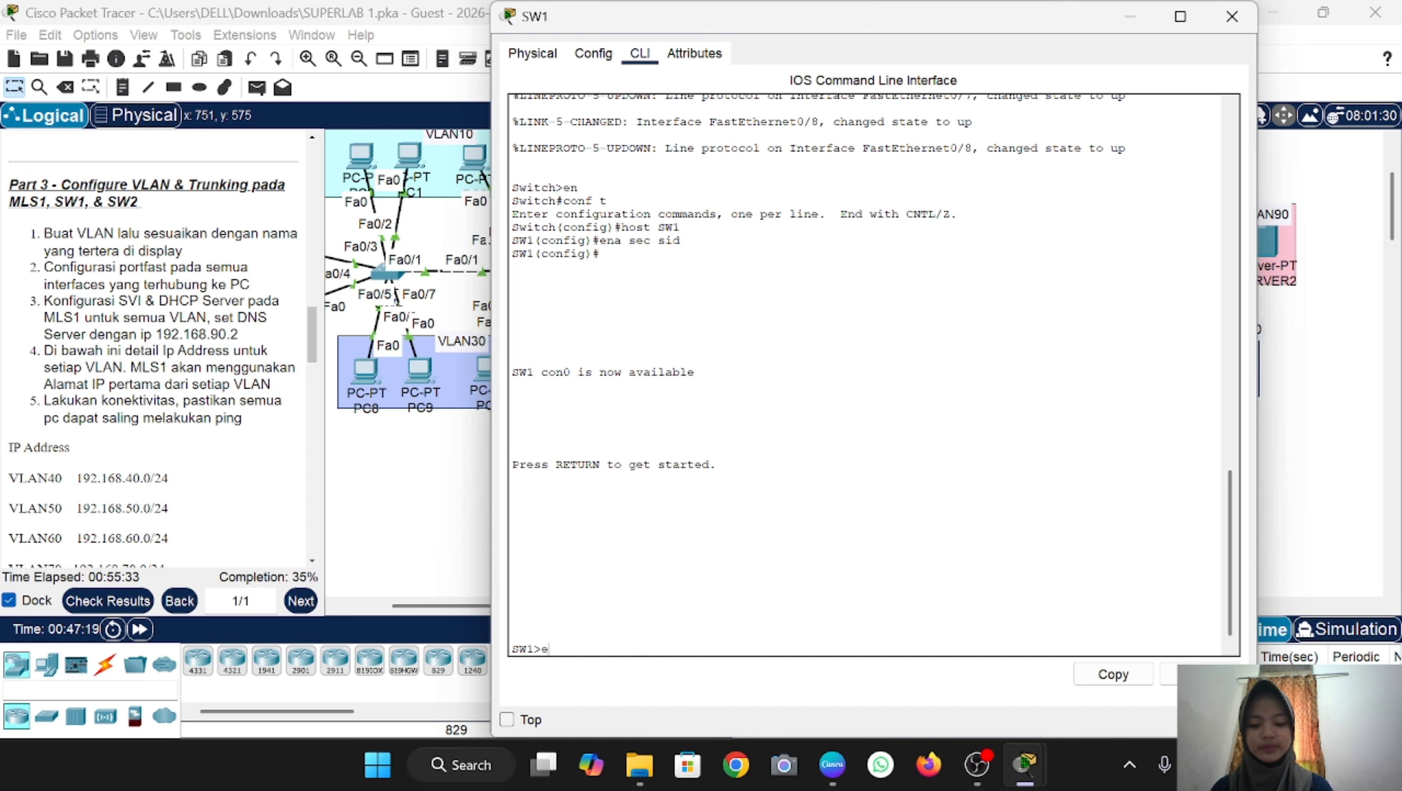
key("Return")
type("sid")
key("Return")
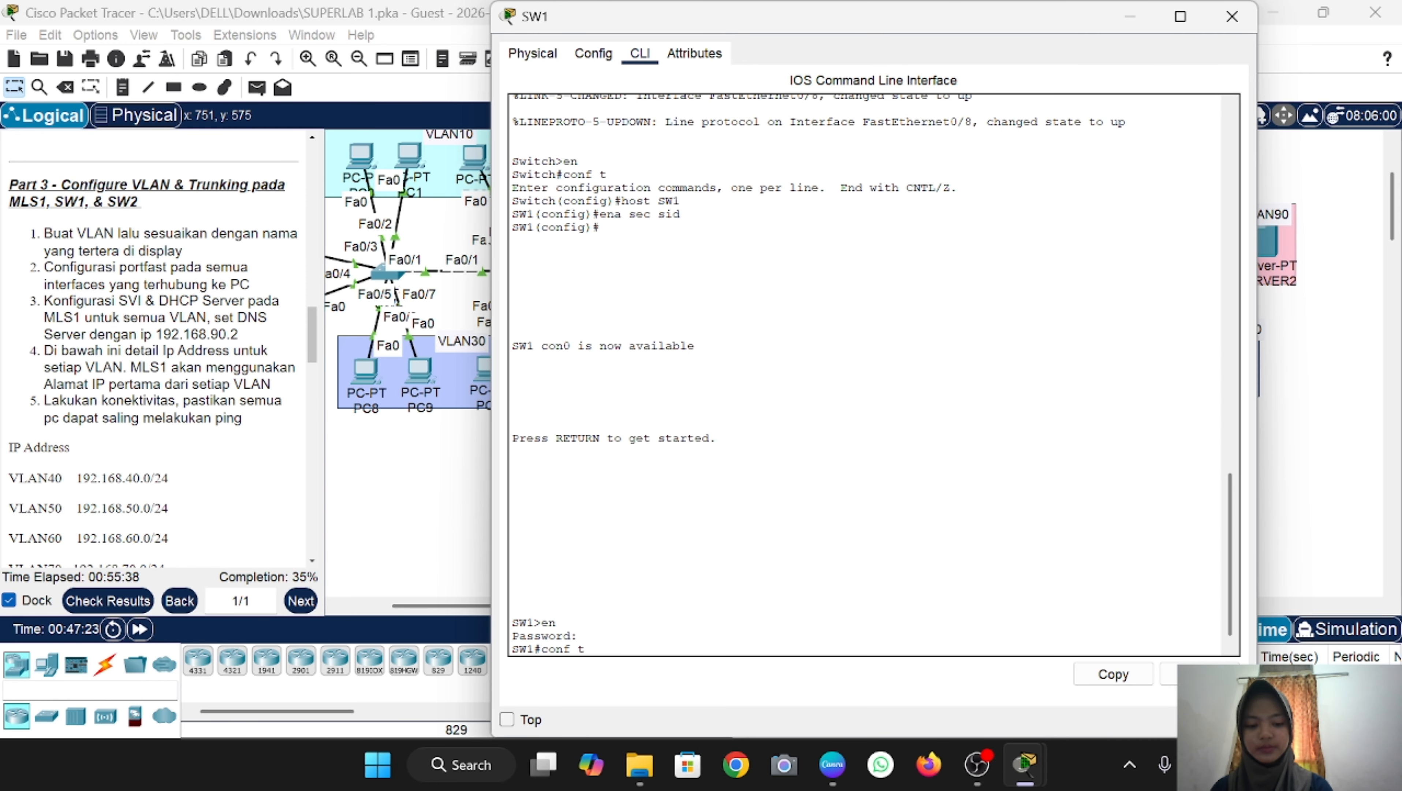
type("conf t")
key("Return")
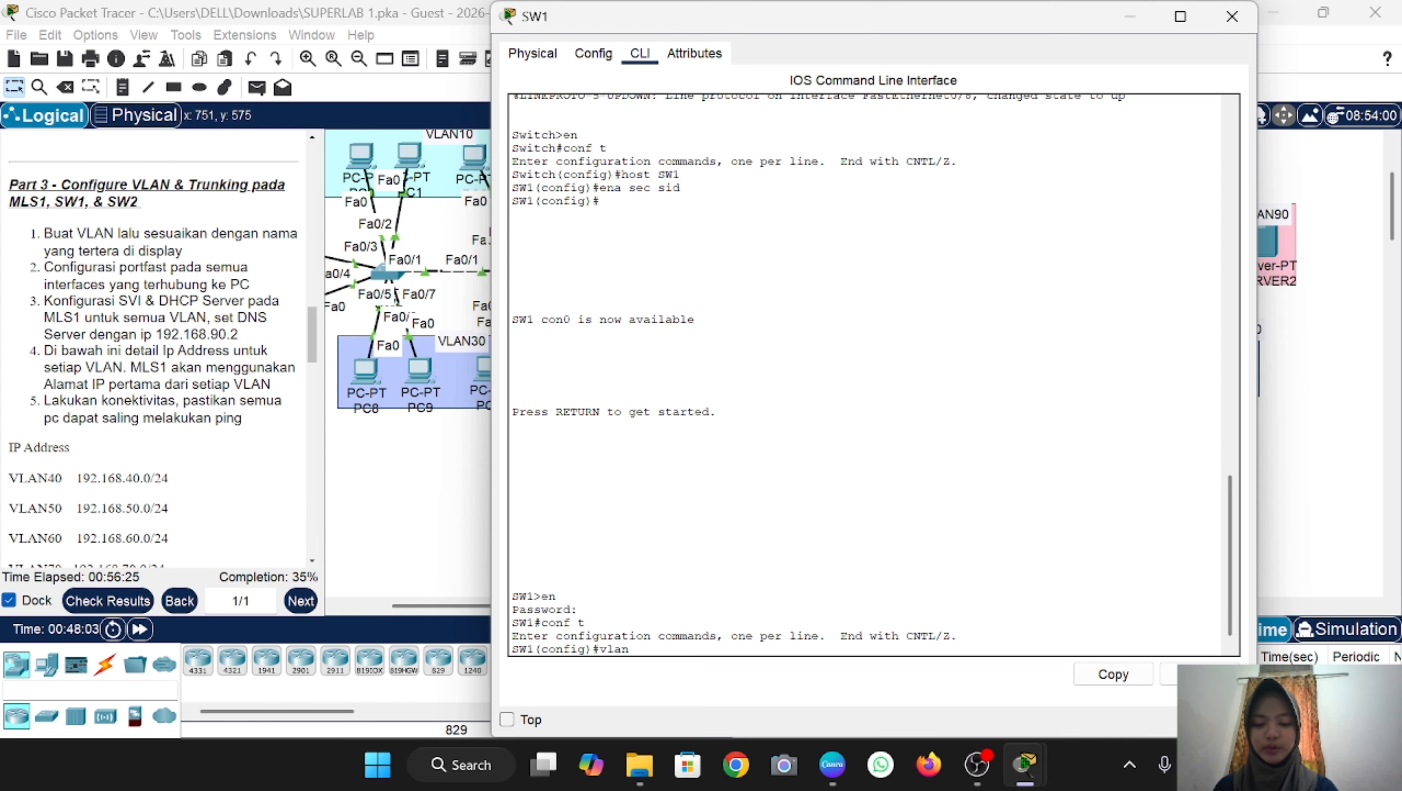
Step: Create VLANs 40, 50 and 60 named VLAN40, VLAN50 and VLAN60, then exit VLAN mode
type("vlan 40")
key("Return")
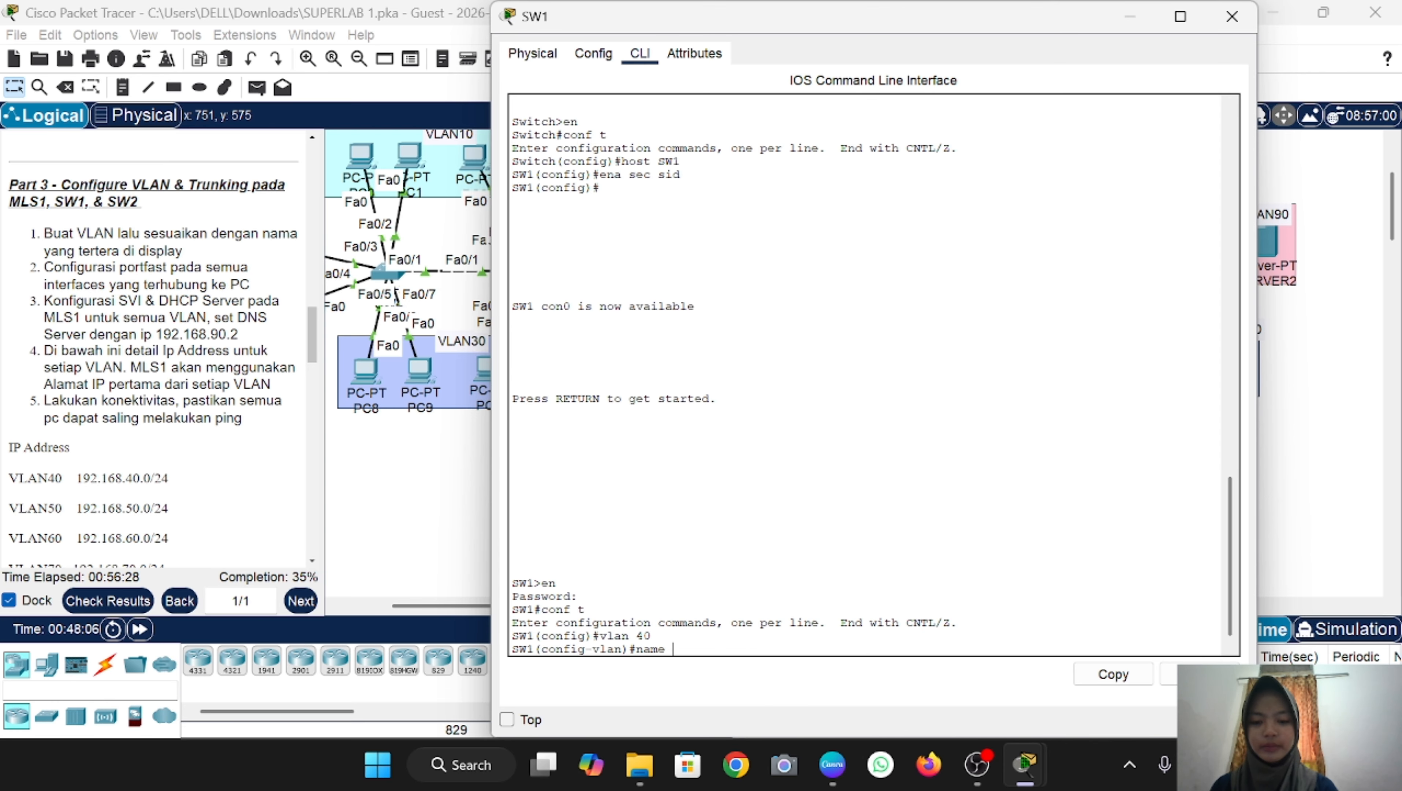
type("name VLAN40")
key("Return")
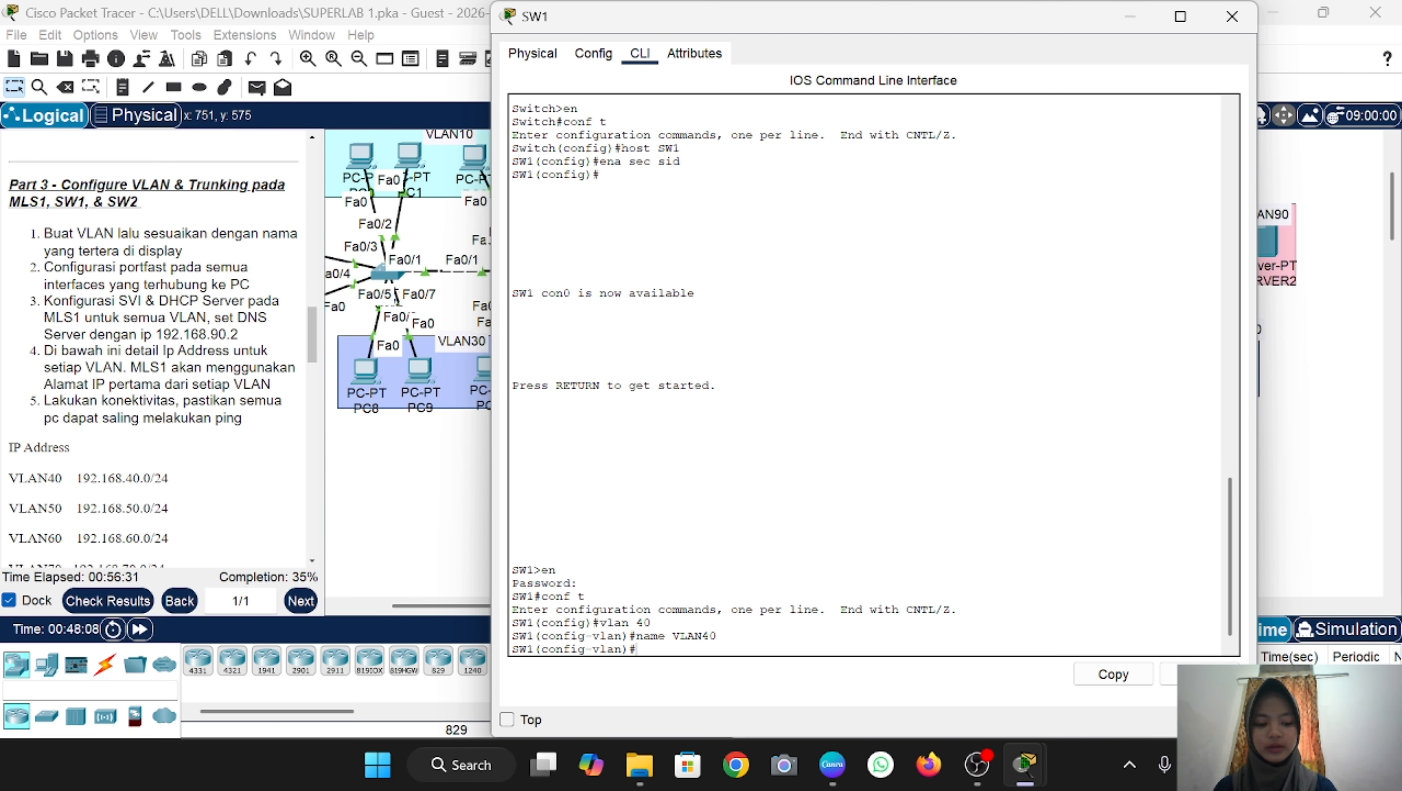
key("Up")
key("Up")
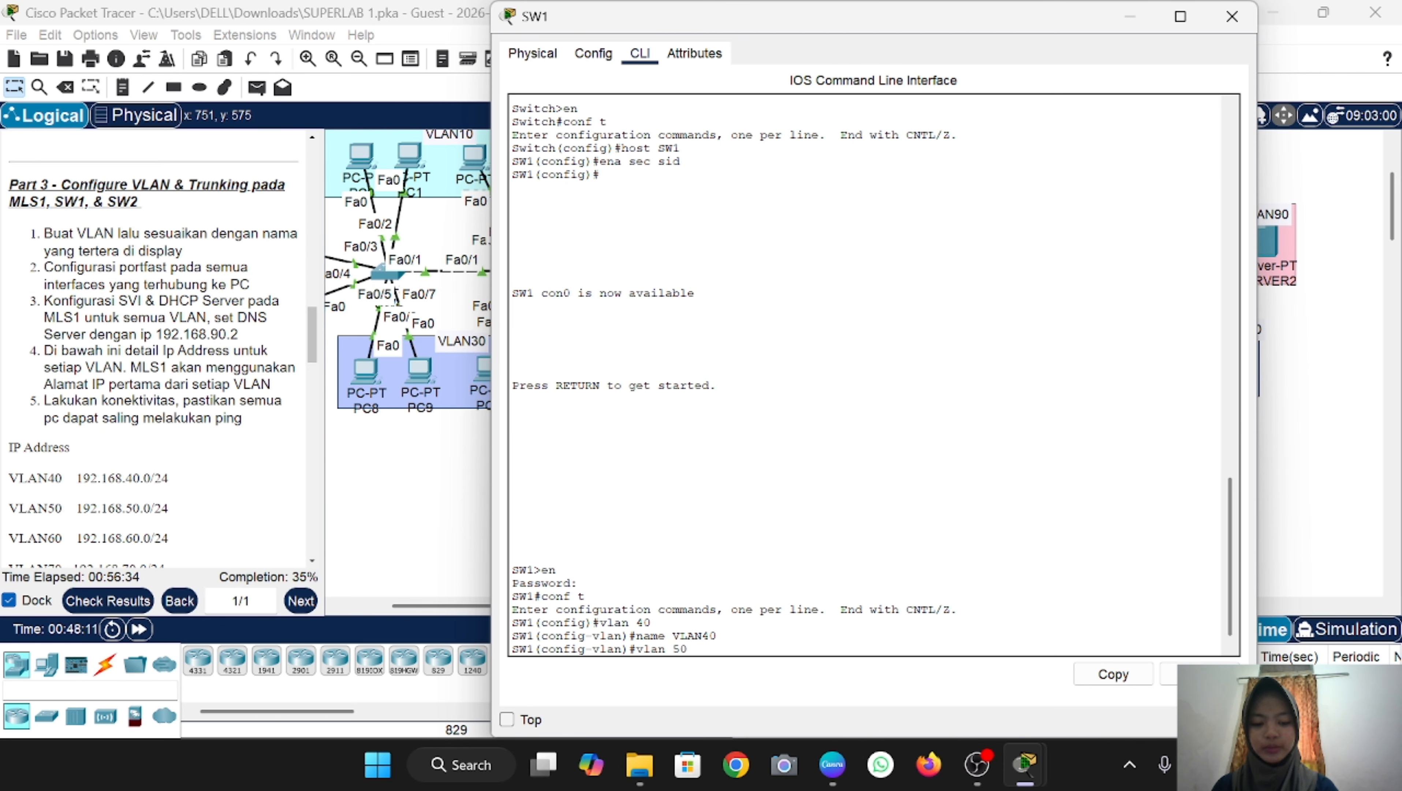
key("Return")
key("Up")
key("Up")
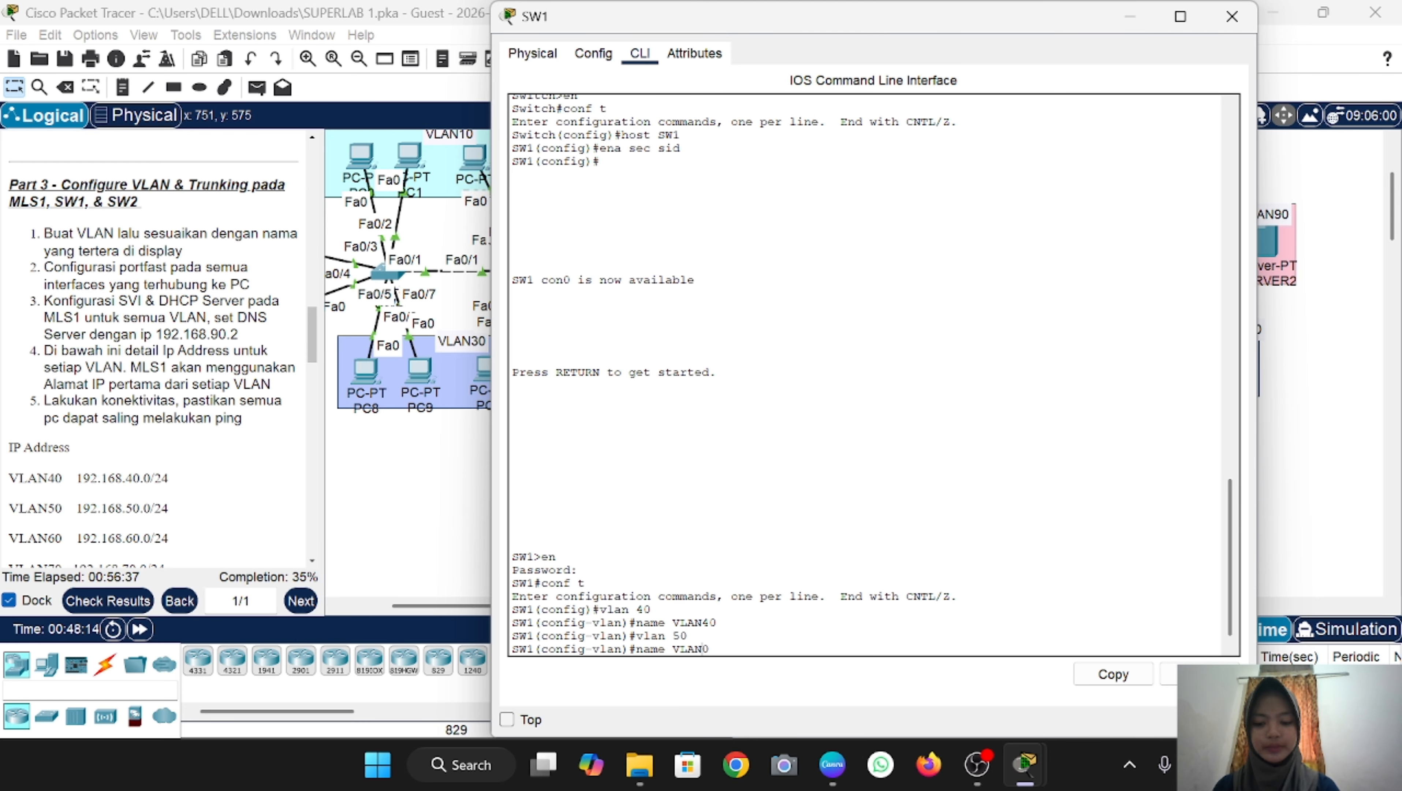
key("Return")
key("Up")
key("Up")
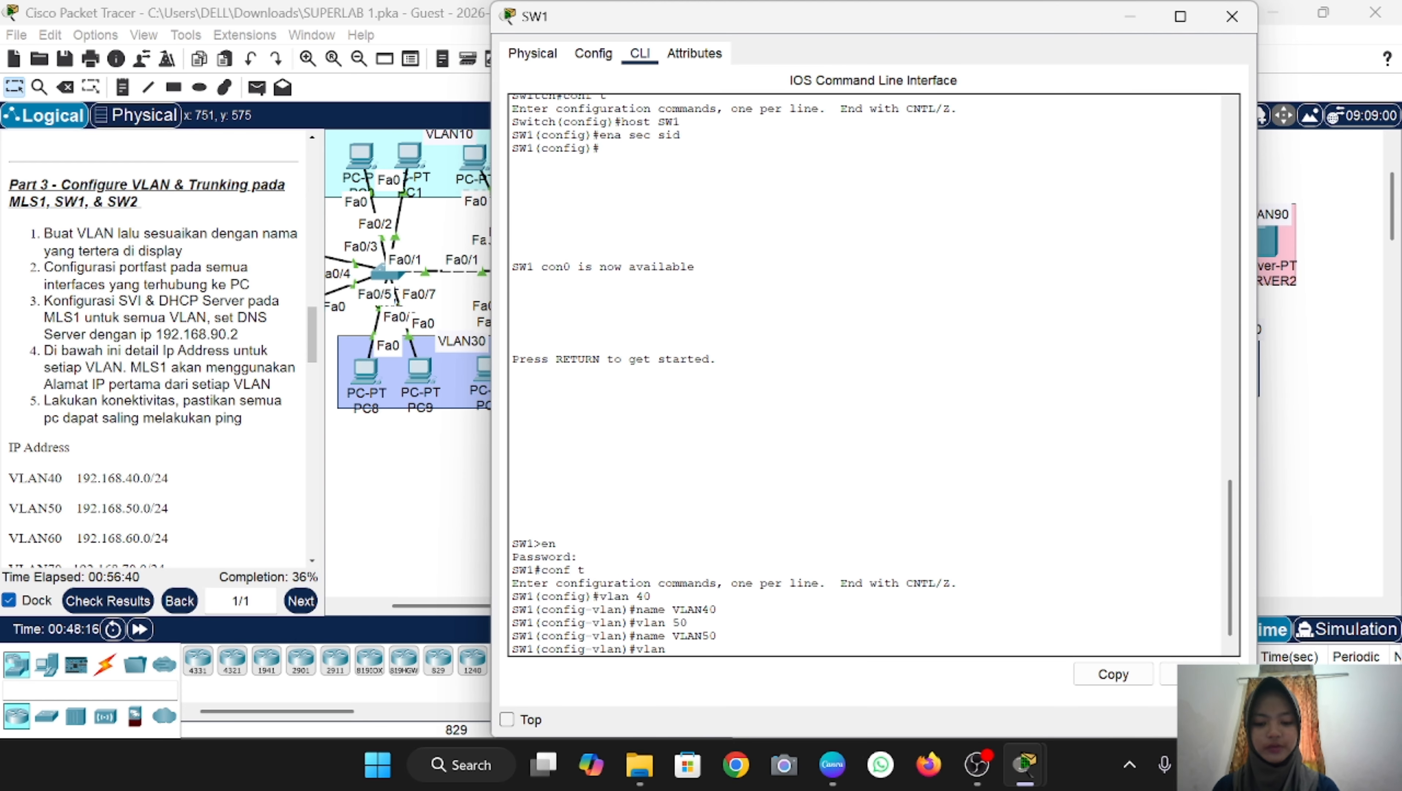
type("60")
key("Return")
key("Up")
key("Up")
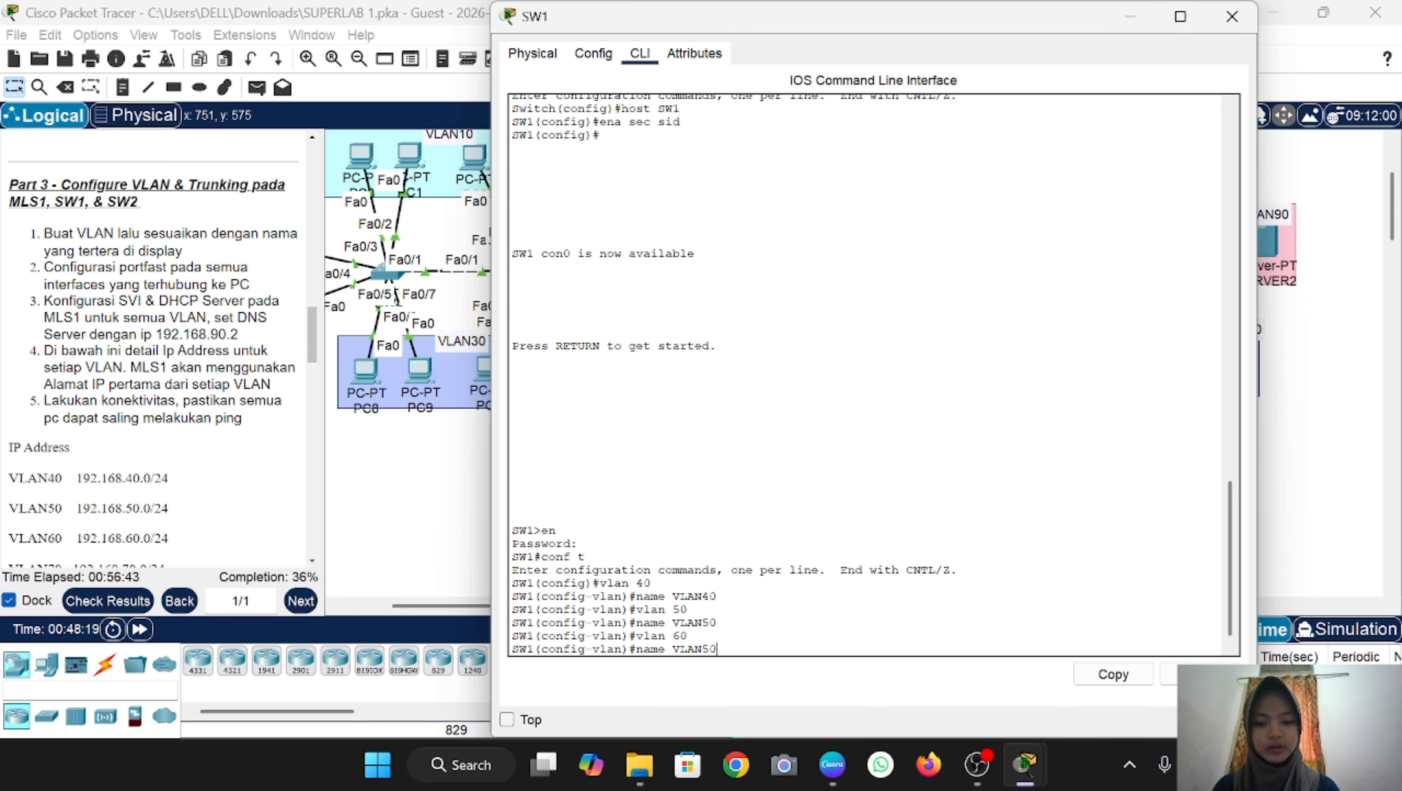
type("6")
key("Return")
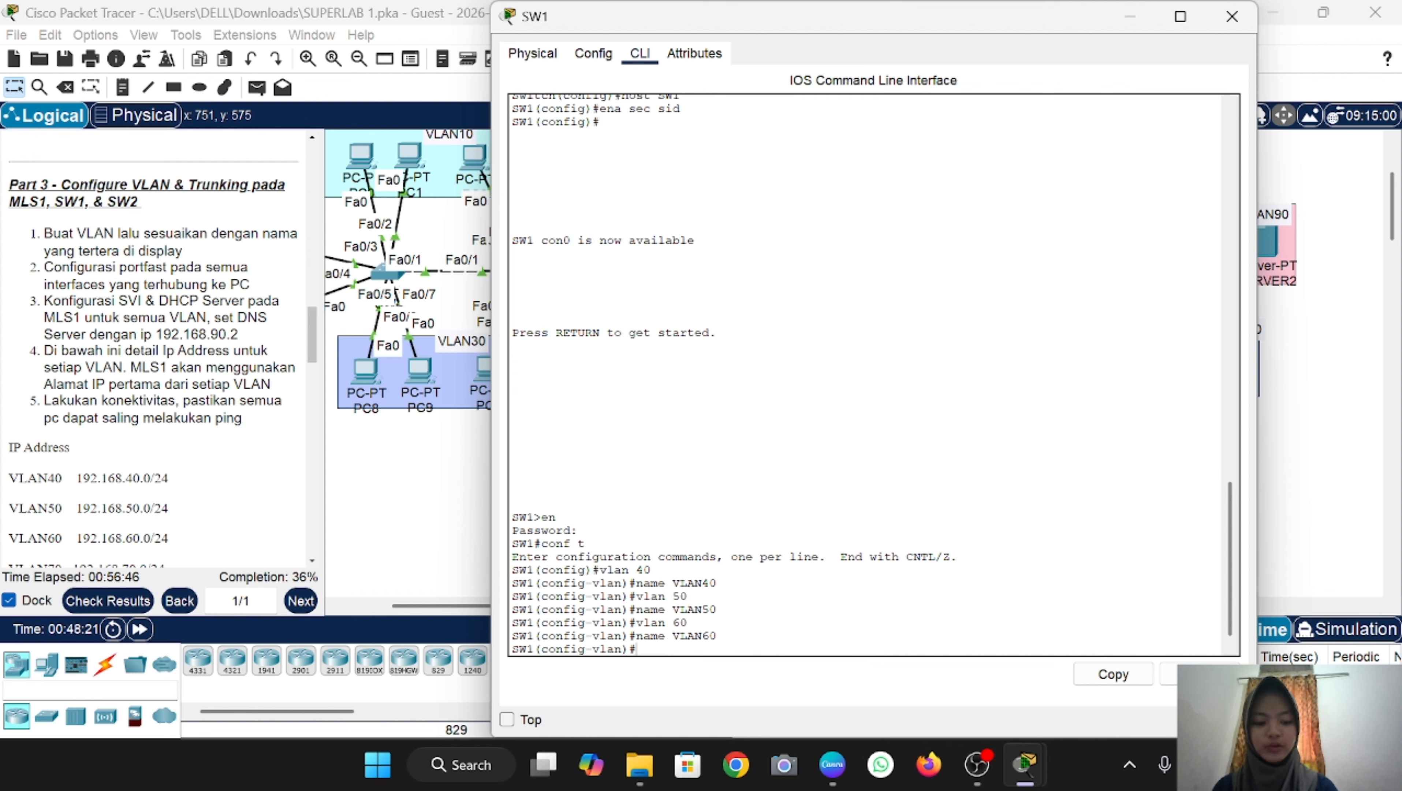
key("Return")
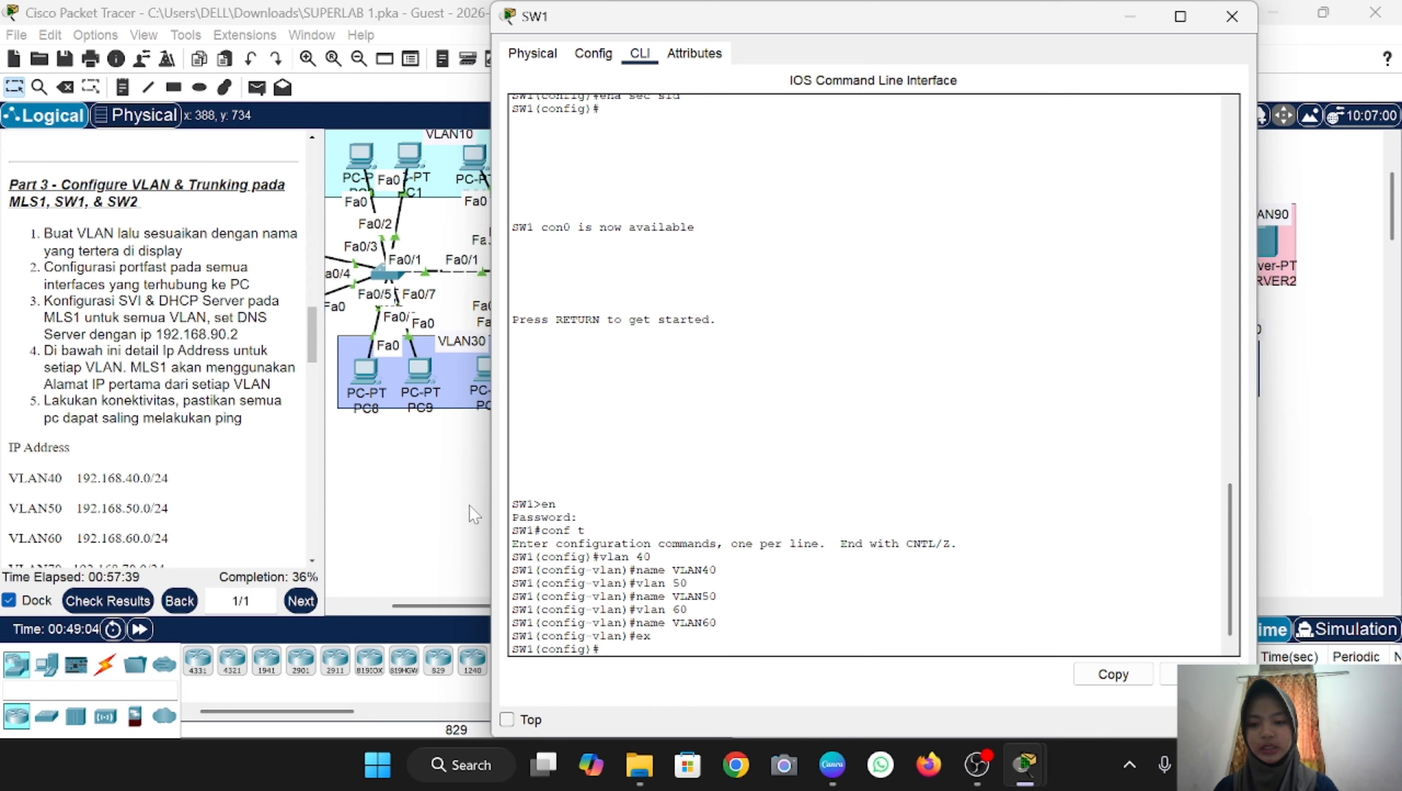
left_click(451, 488)
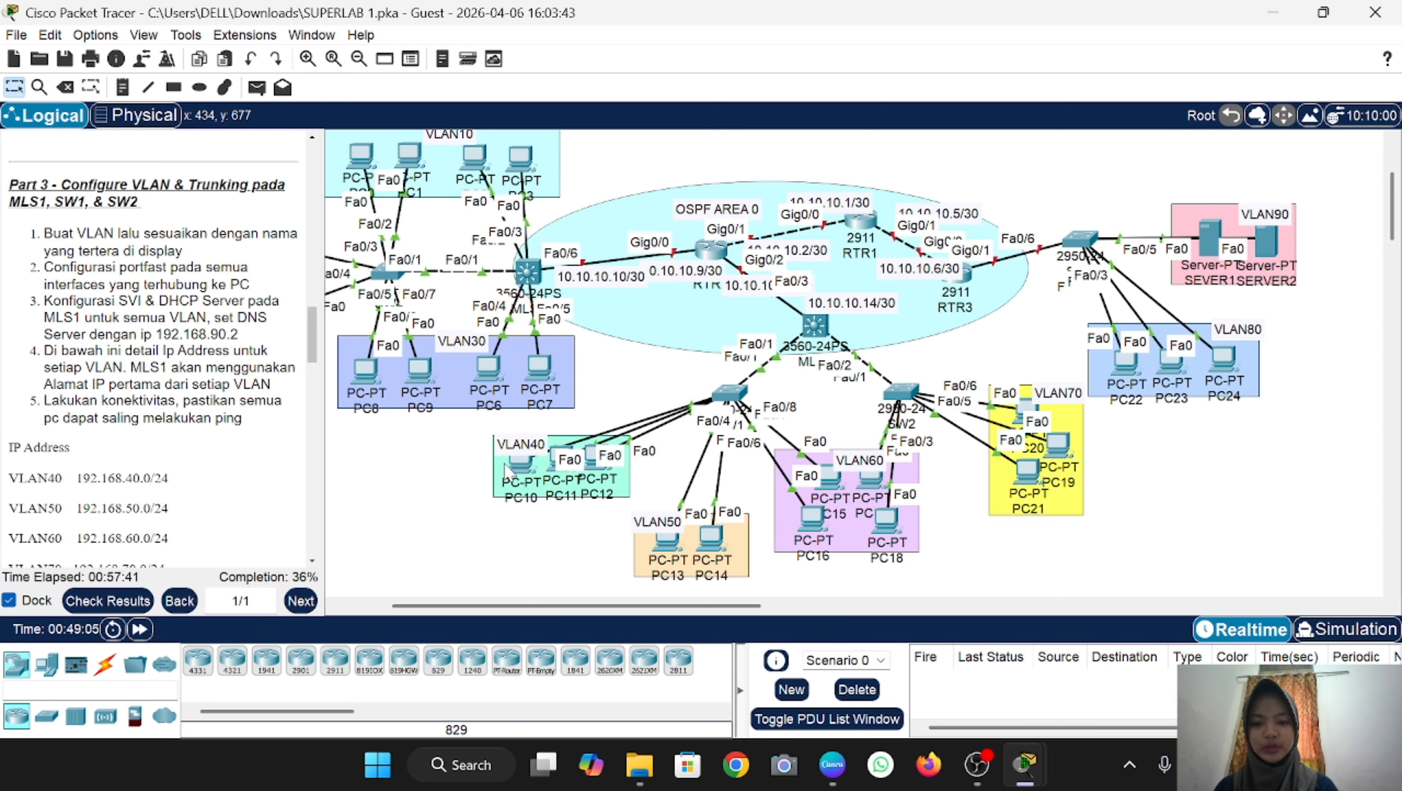
mouse_move(520, 467)
mouse_move(518, 462)
left_mouse_down()
mouse_move(525, 388)
mouse_move(515, 465)
left_mouse_up()
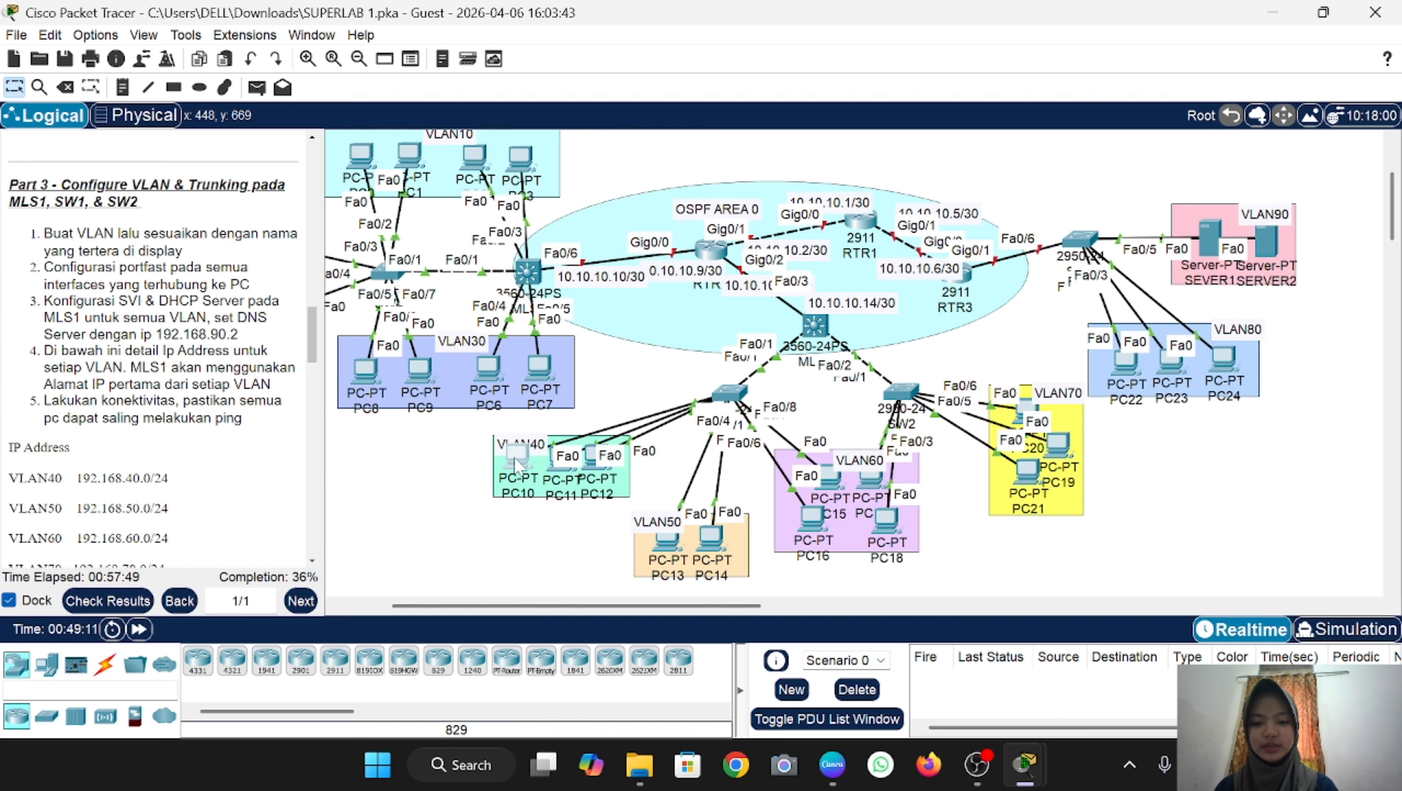
left_click_drag(515, 458, 513, 452)
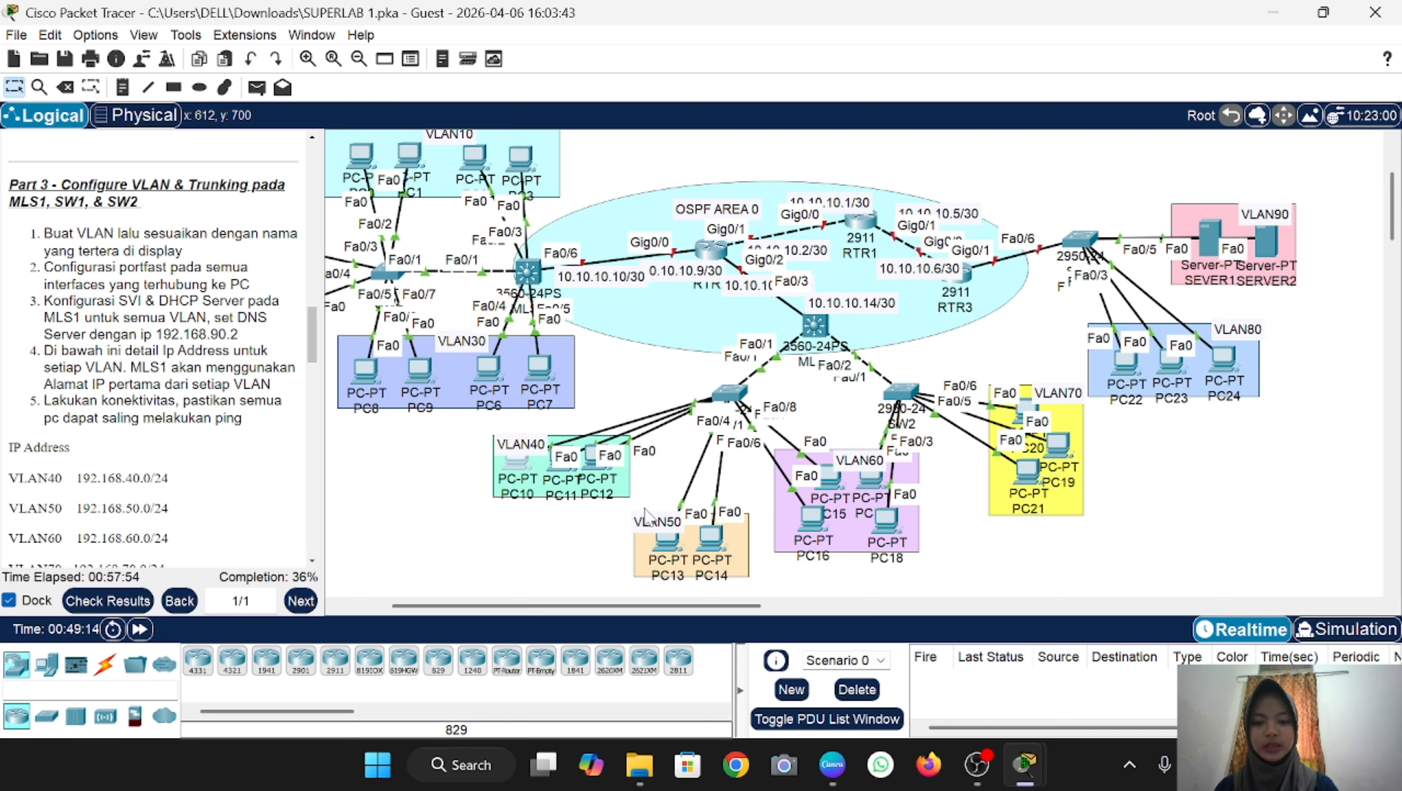
mouse_move(670, 544)
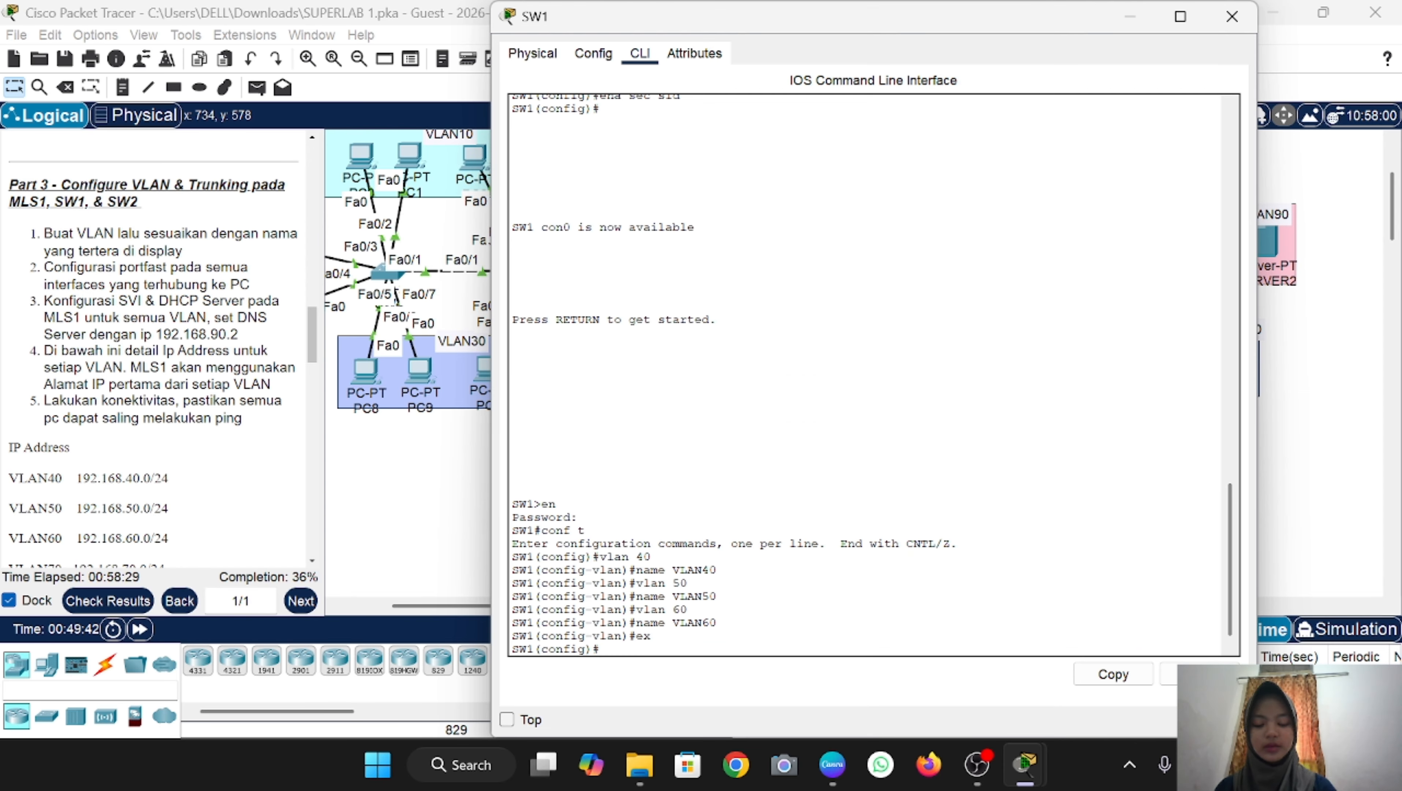
Step: Make SW1 ports Fa0/2–4 portfast access ports in VLAN 40
type("ra fa0/2-")
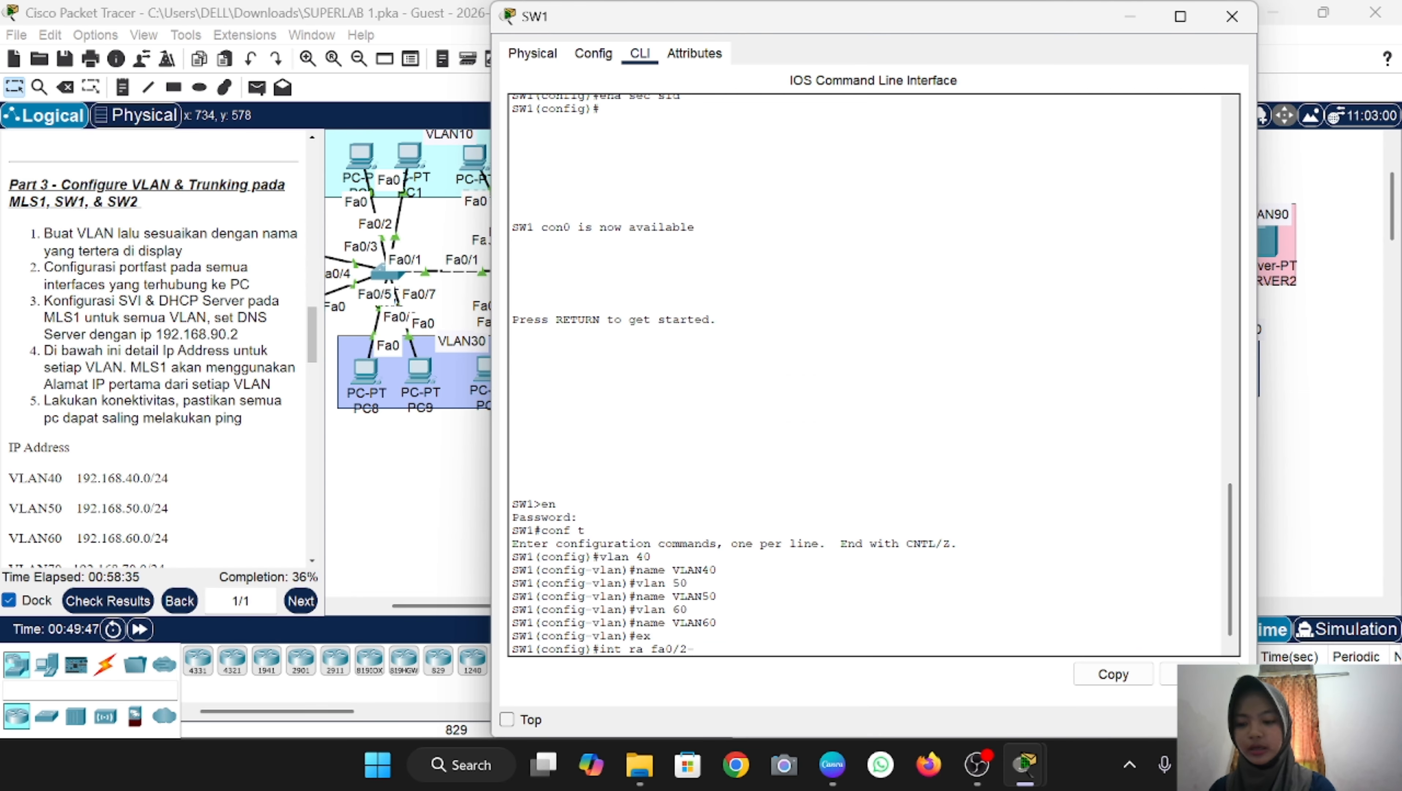
type("4")
key("Return")
type("sw m")
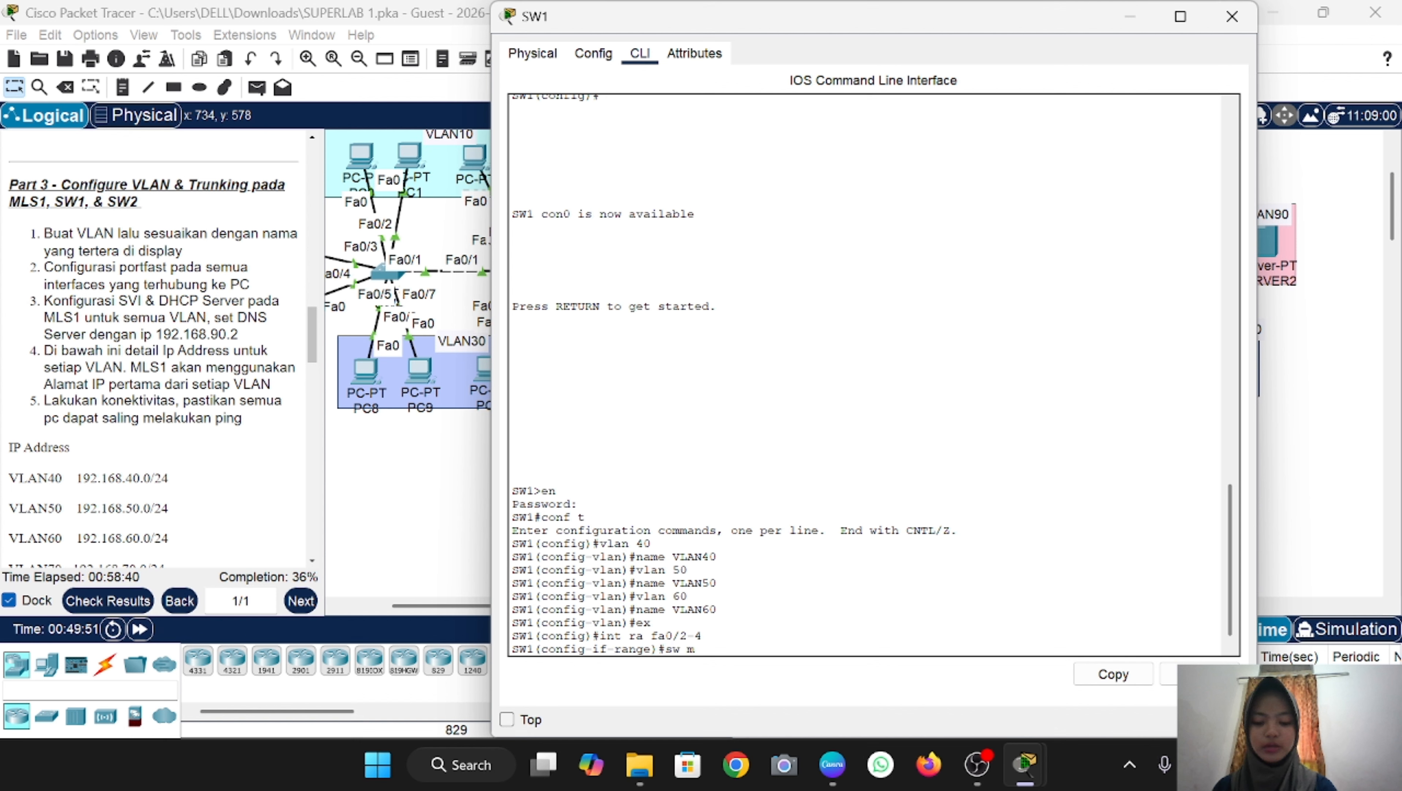
type(" a")
key("Return")
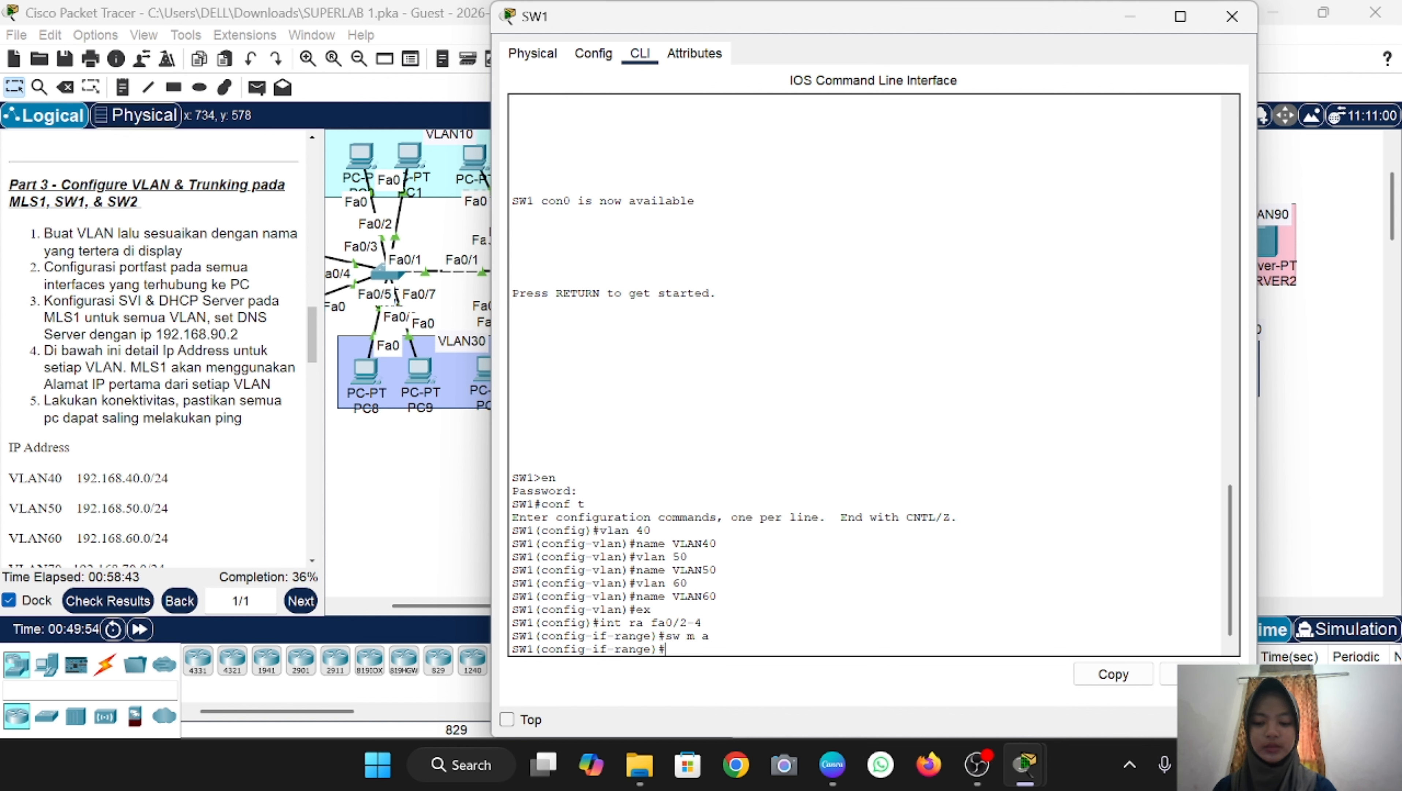
type("sw a vlan 40")
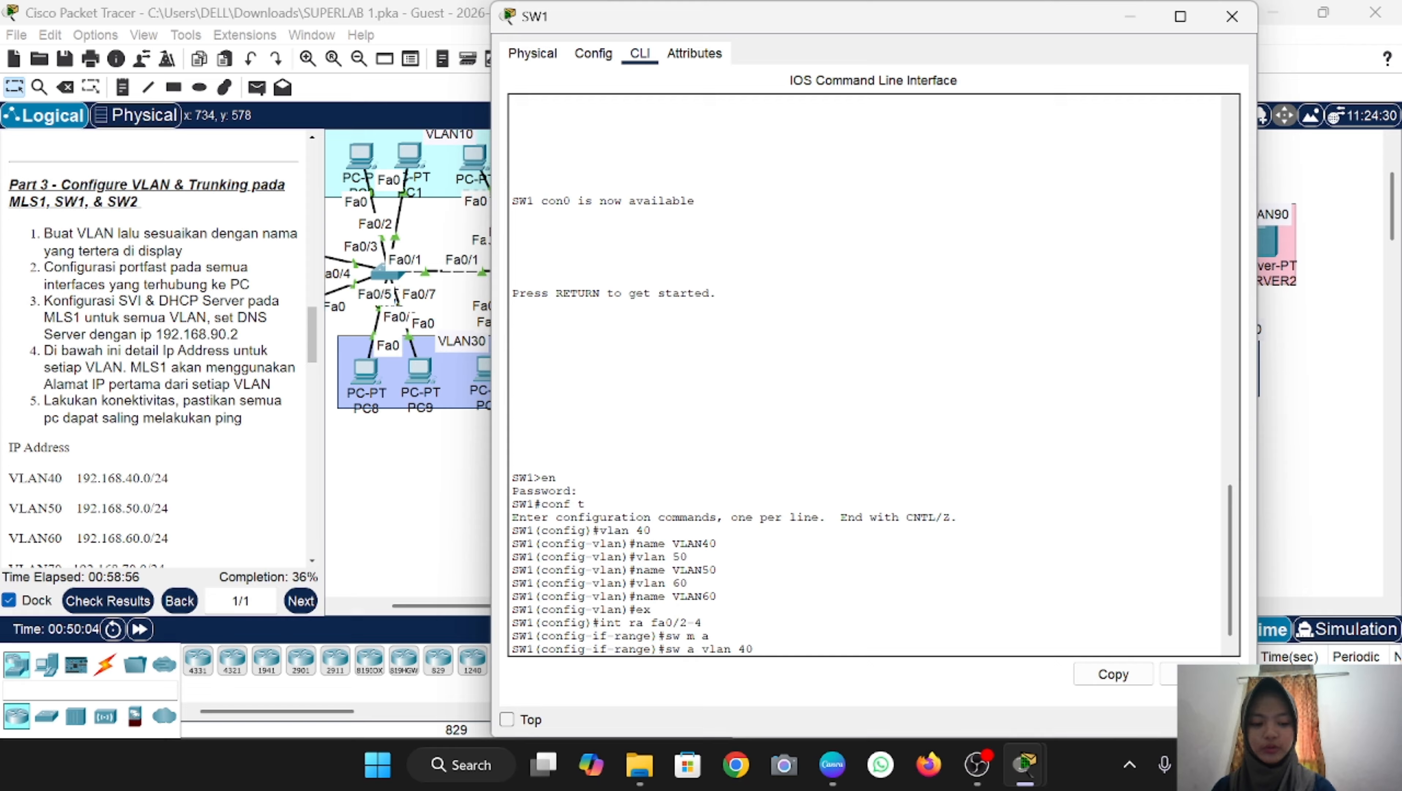
key("Return")
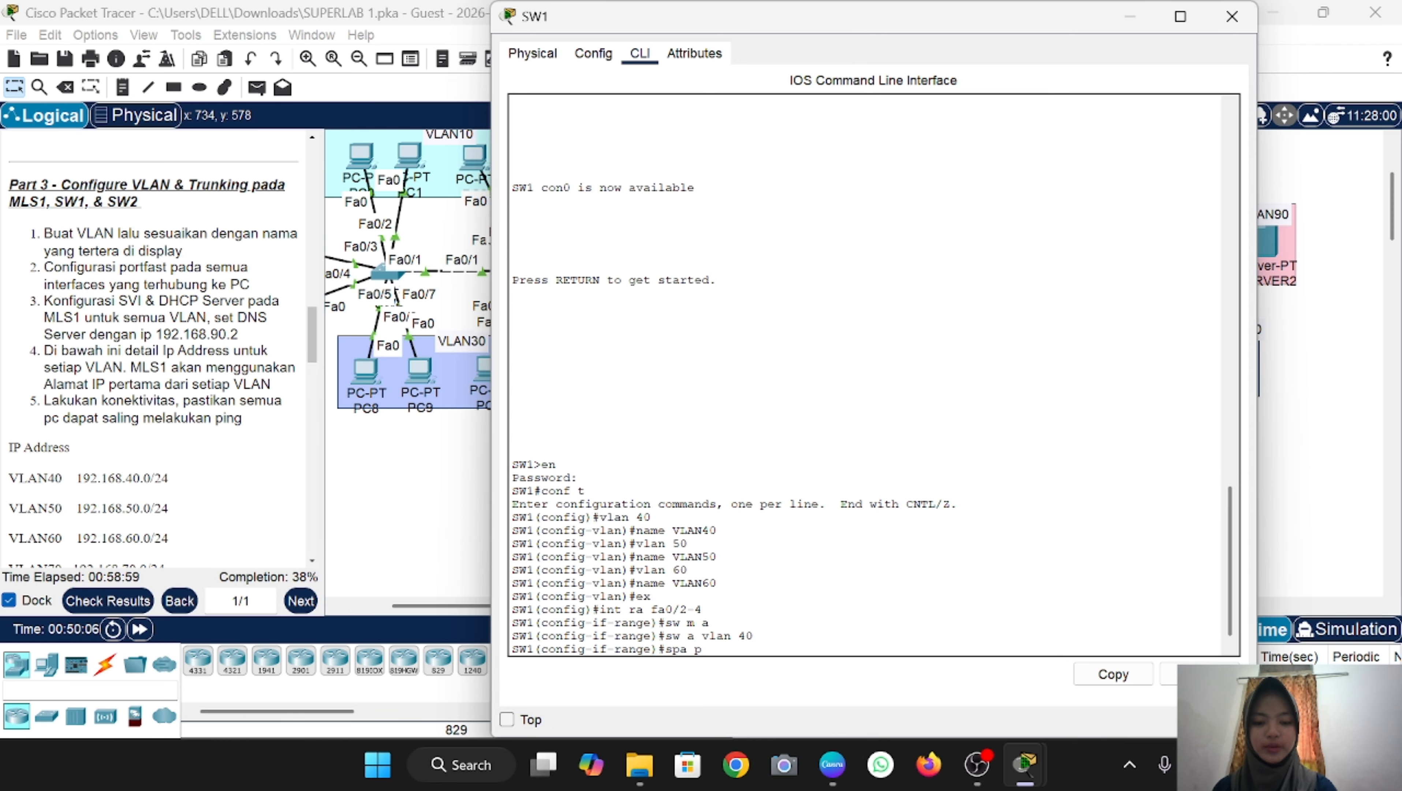
type("spa po")
key("Return")
type("ex")
key("Return")
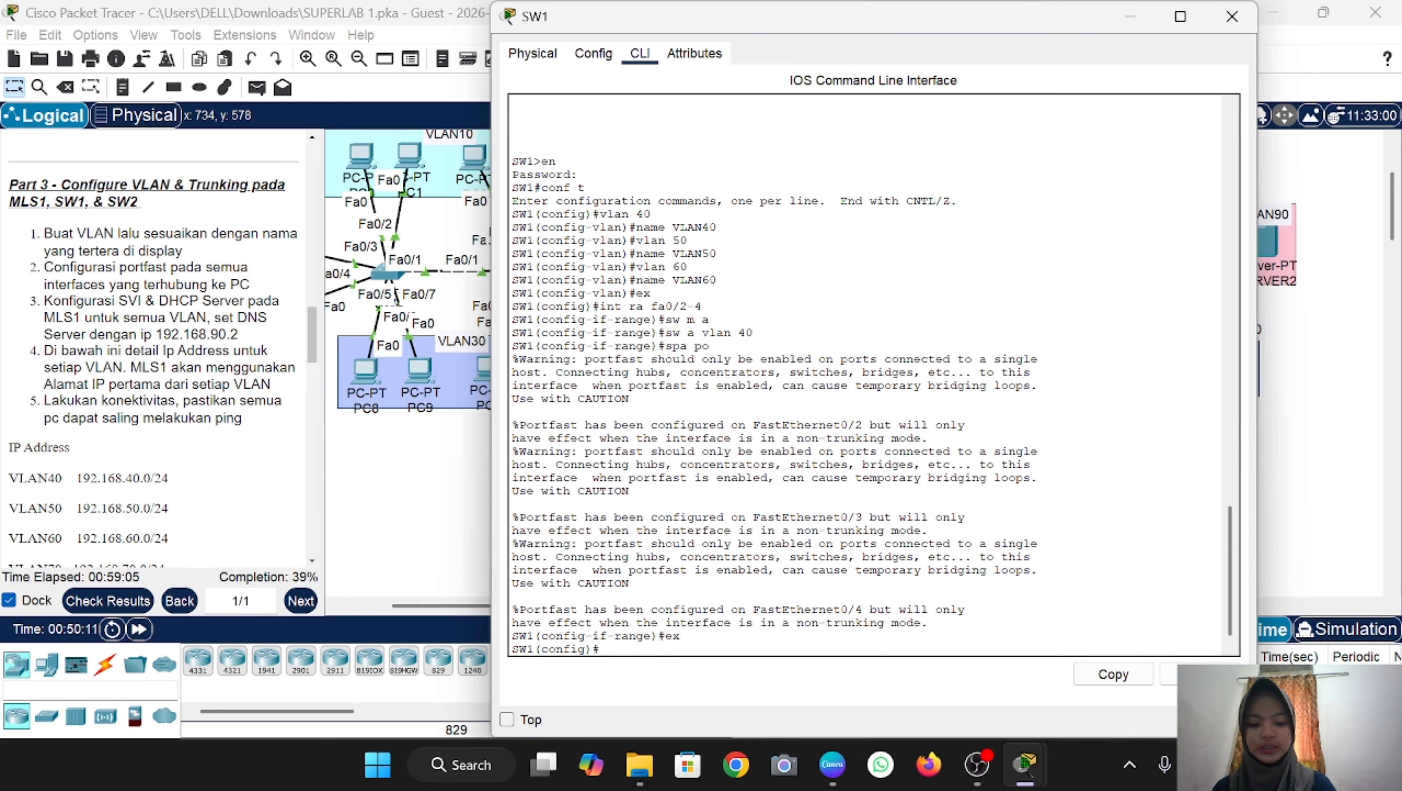
Step: Make SW1 ports Fa0/5–6 portfast access ports in VLAN 50
type("int ra fa0/5-6")
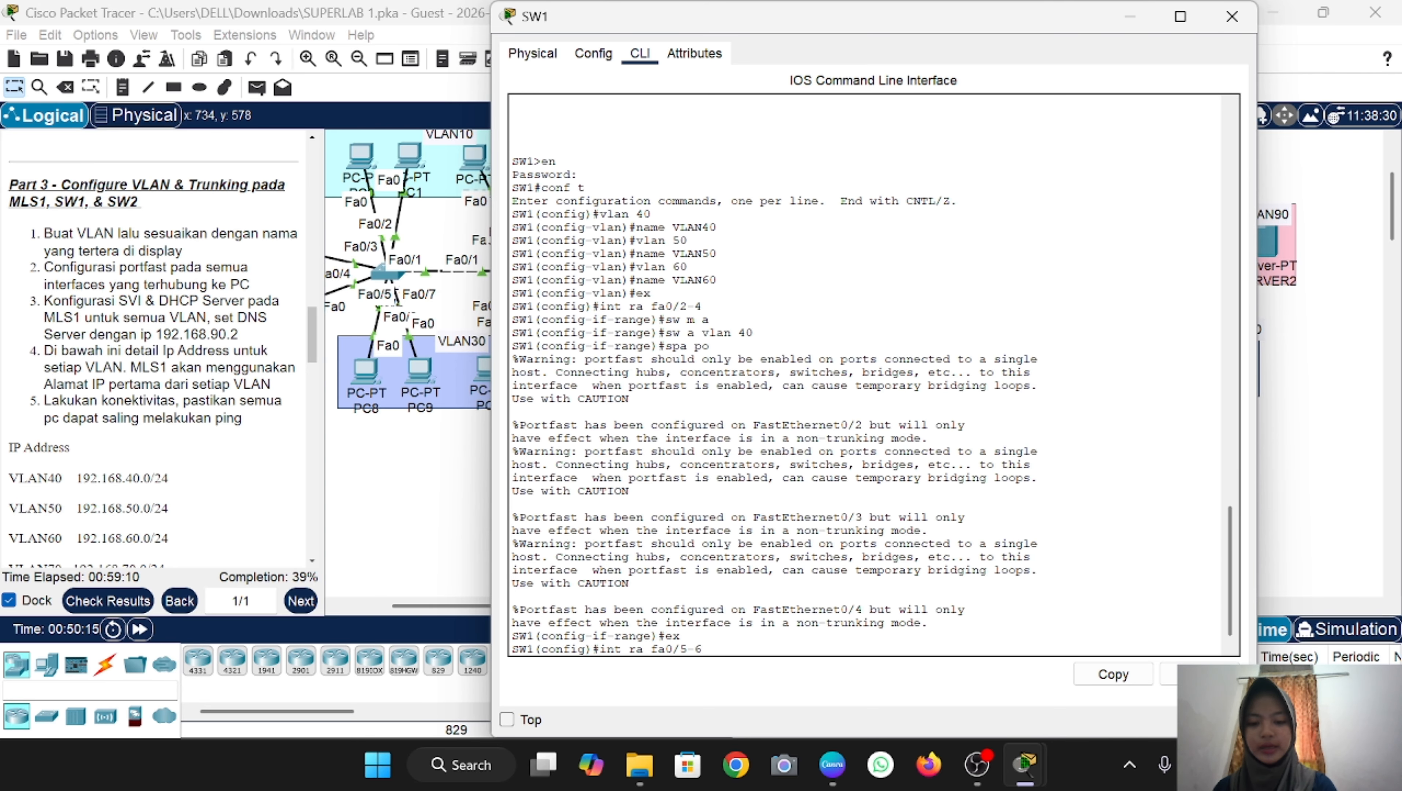
key("Return")
type("sw m")
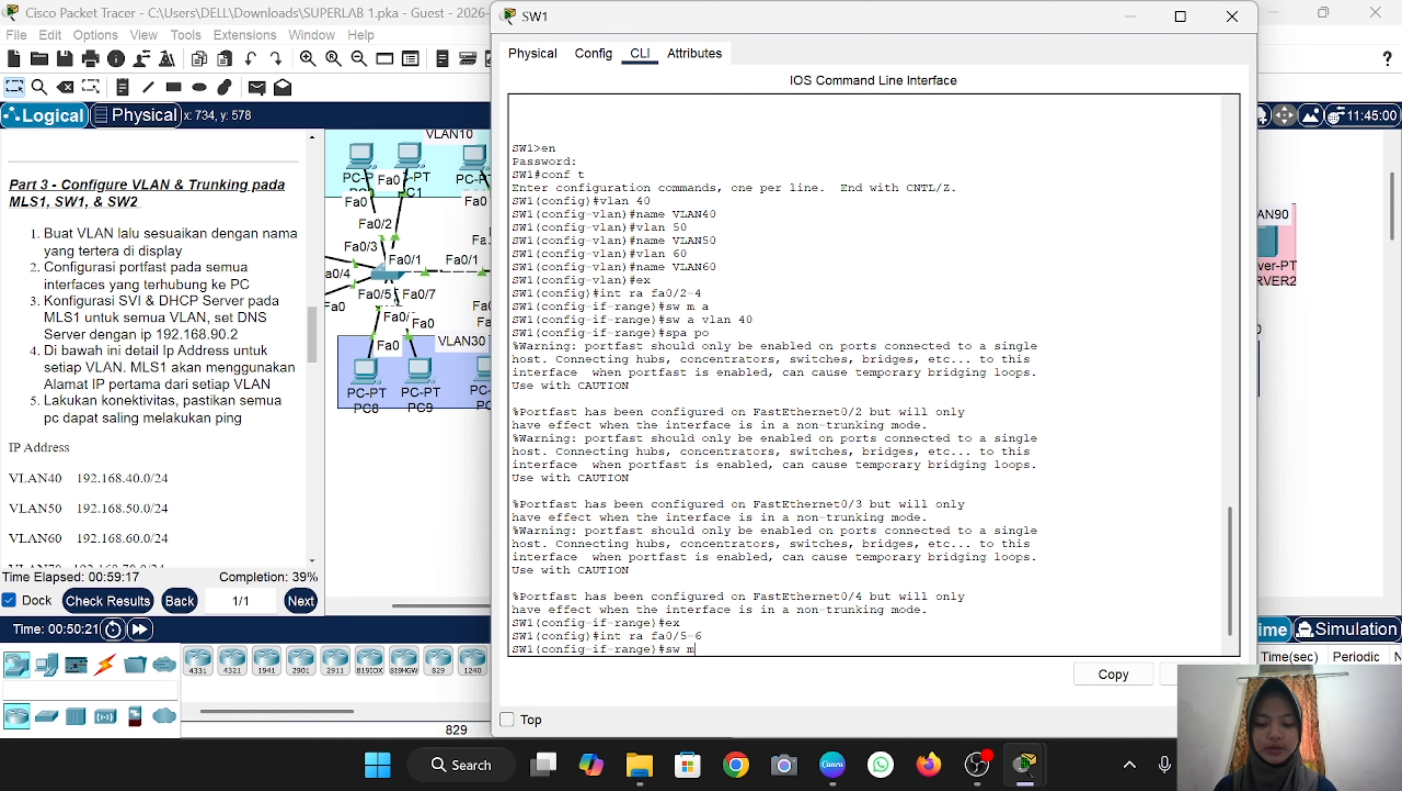
type(" a")
key("Return")
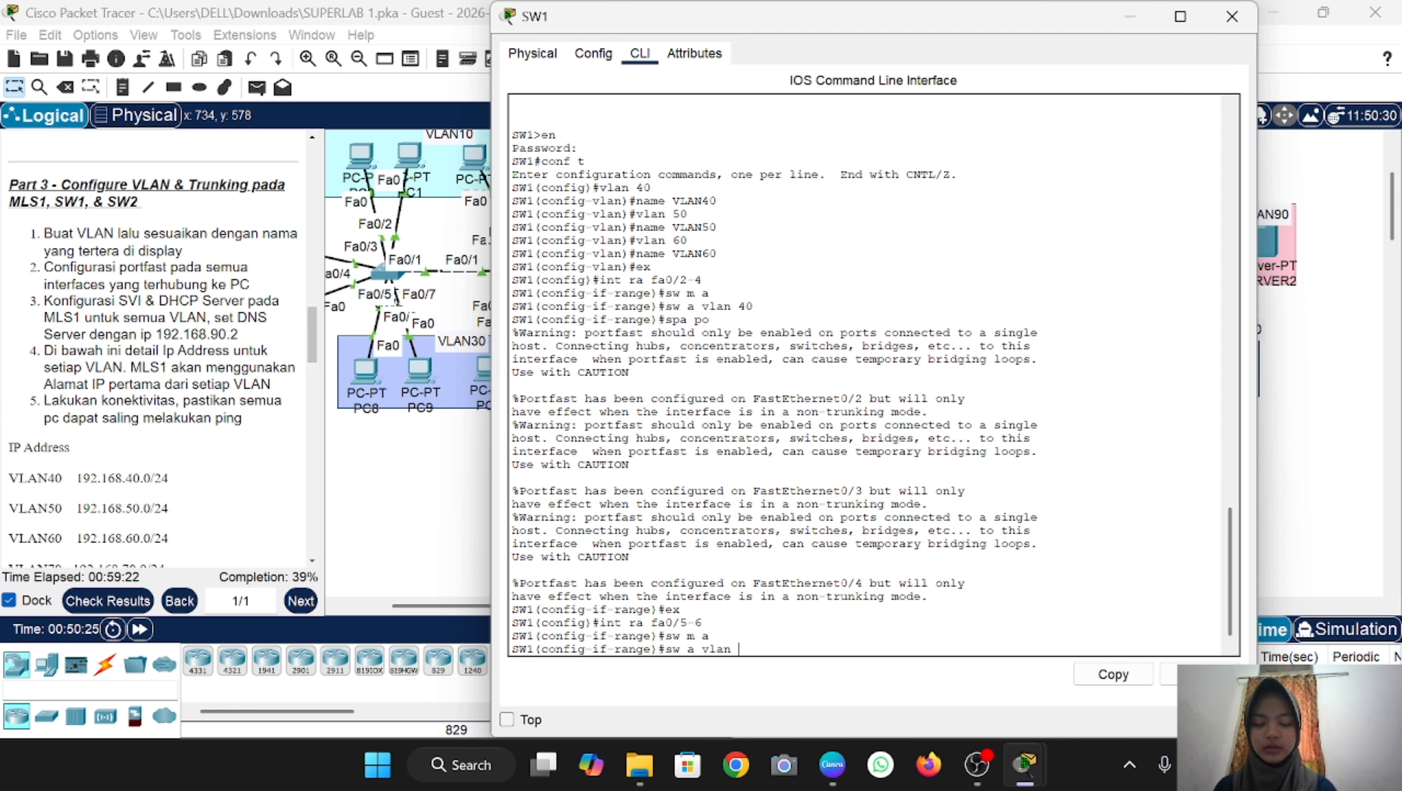
type("sw a vlan 50")
key("Return")
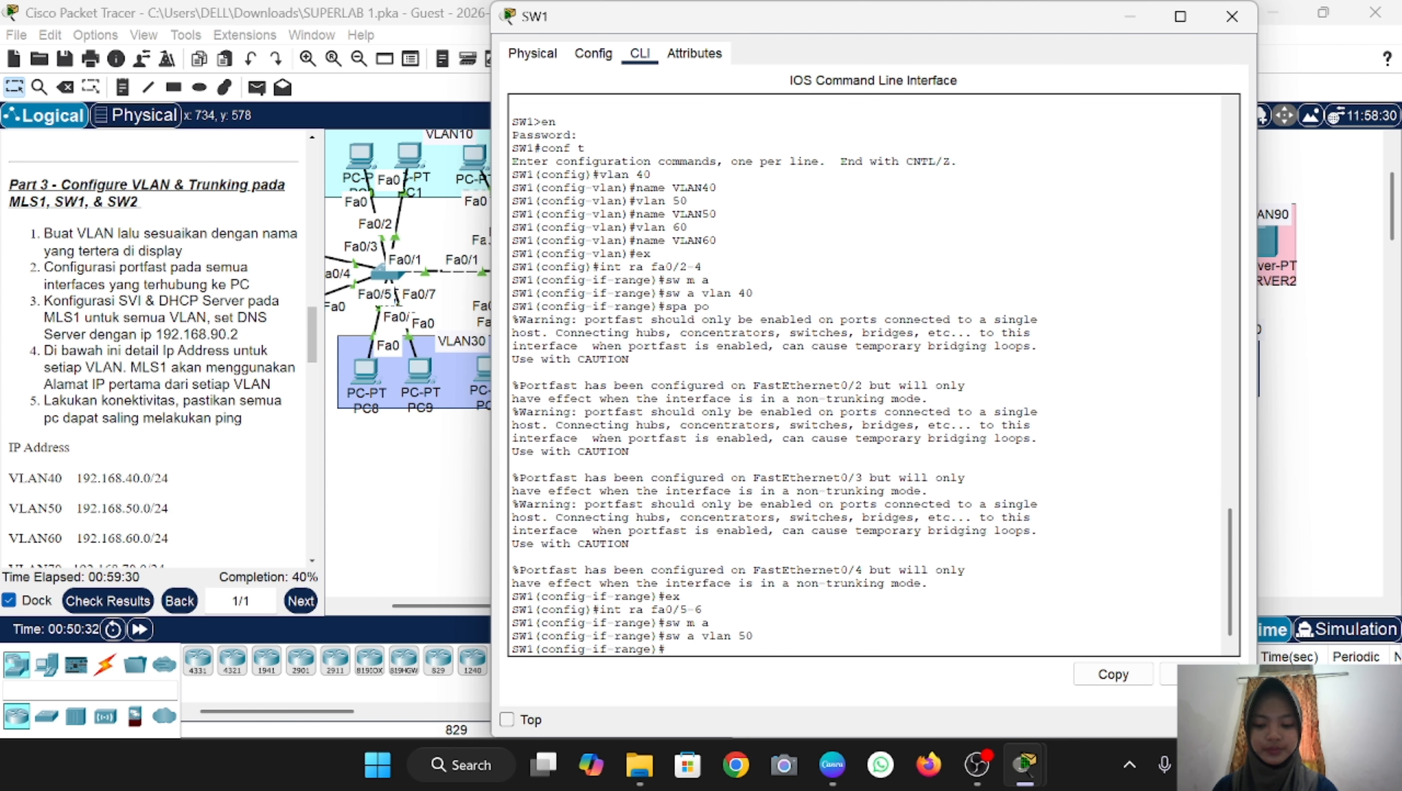
type("spa p")
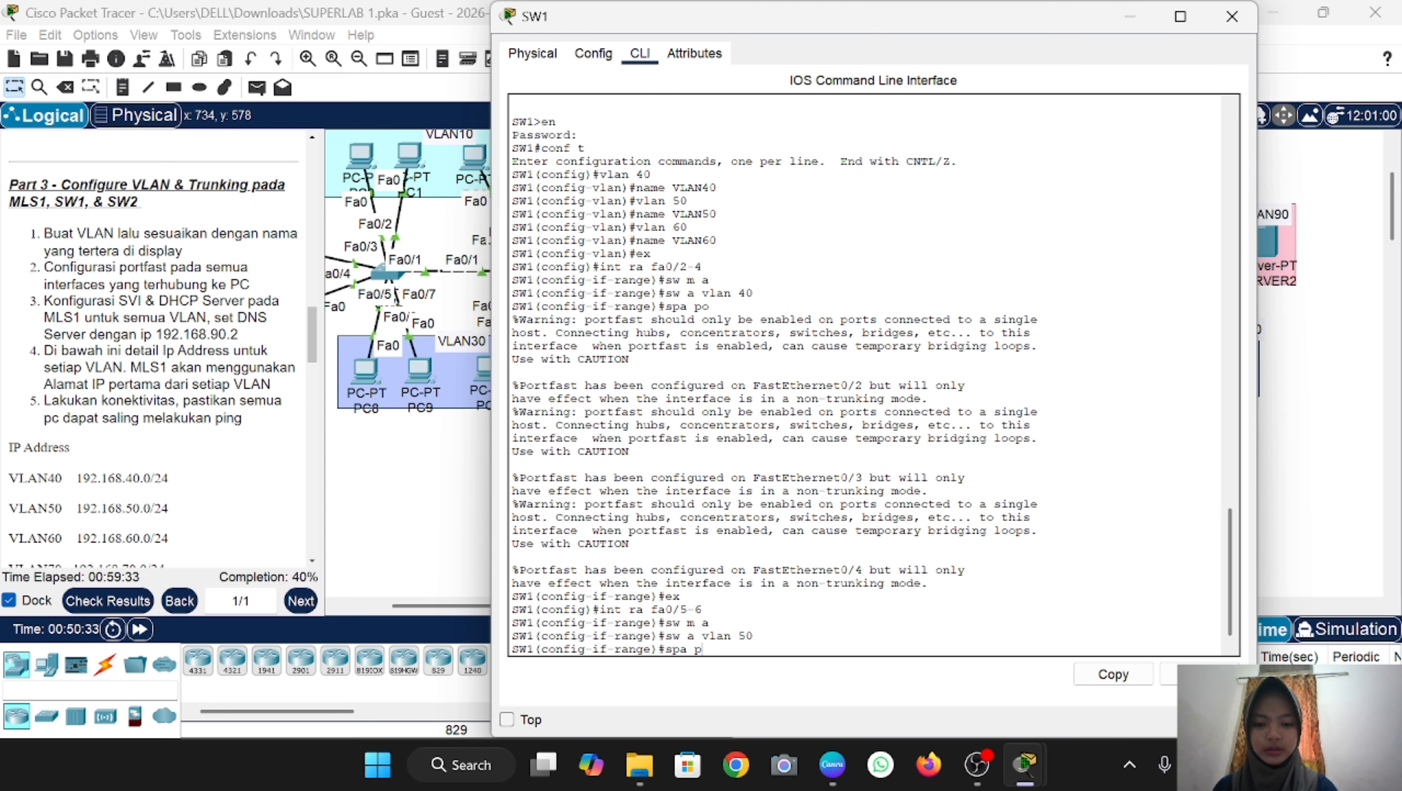
type("o")
key("Return")
type("ex")
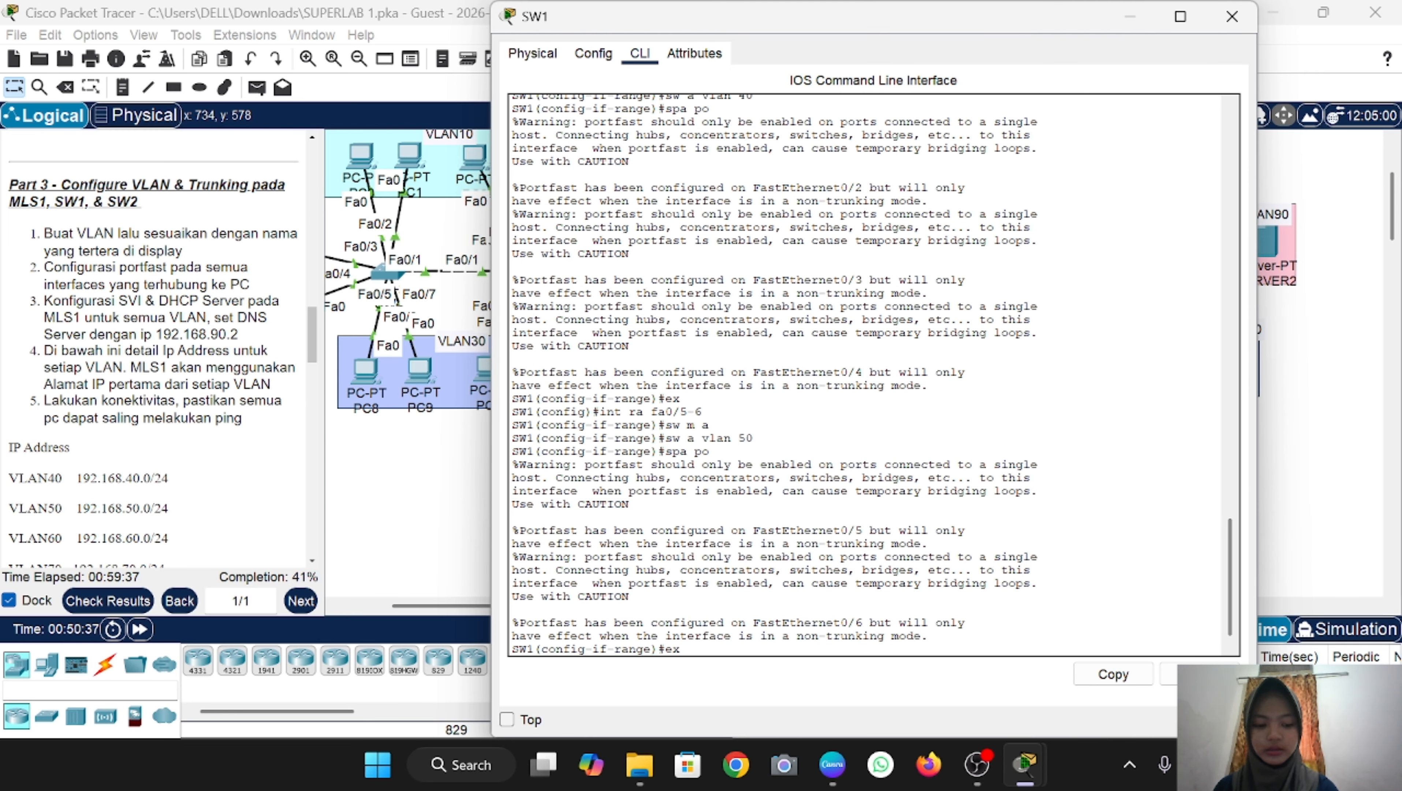
key("Return")
Step: Make SW1 ports Fa0/7–8 portfast access ports in VLAN 60 and exit
type("ig)#int ra")
type("fa")
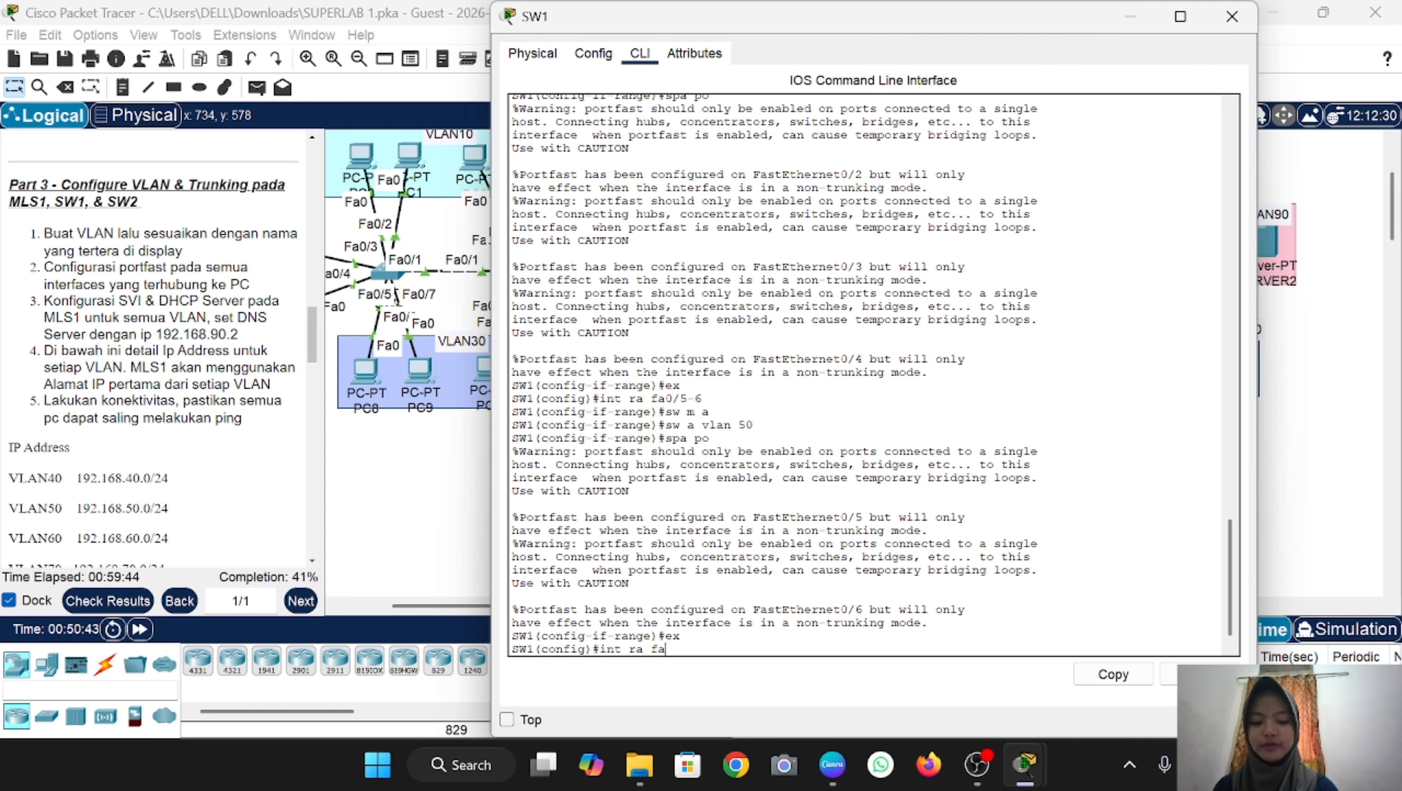
type("0/7-8")
key("Return")
type("sw ")
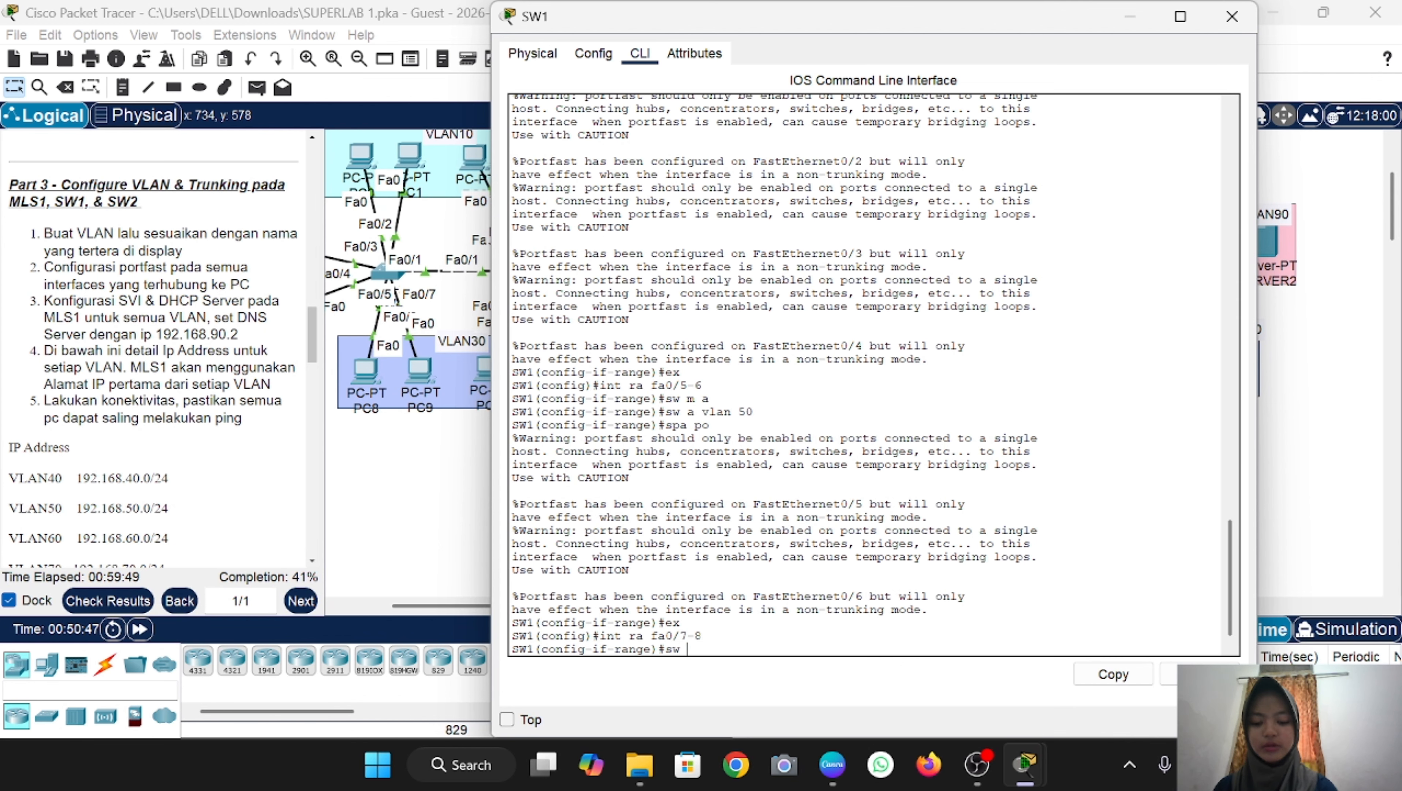
type("m a")
key("Return")
type("sw")
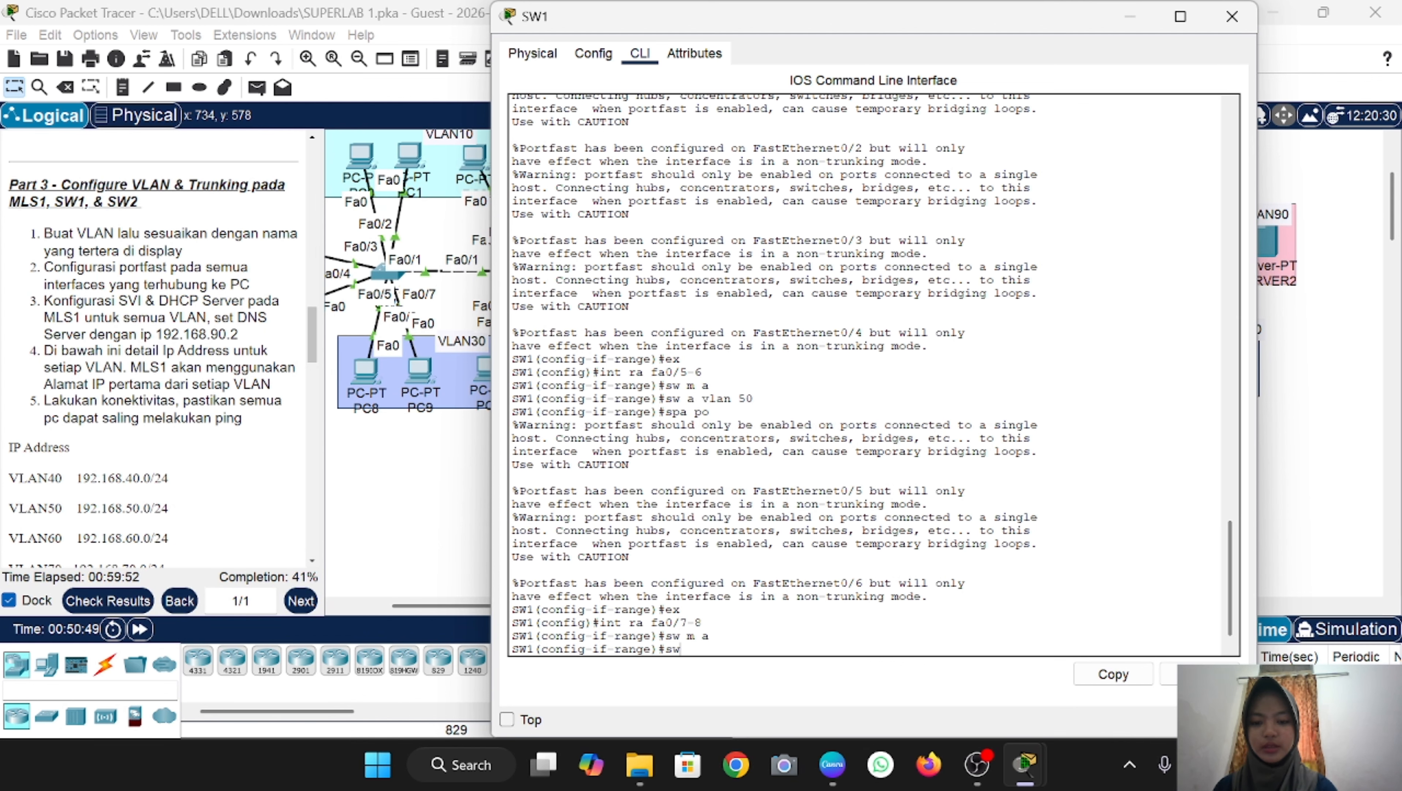
type(" a vlan 60")
key("Return")
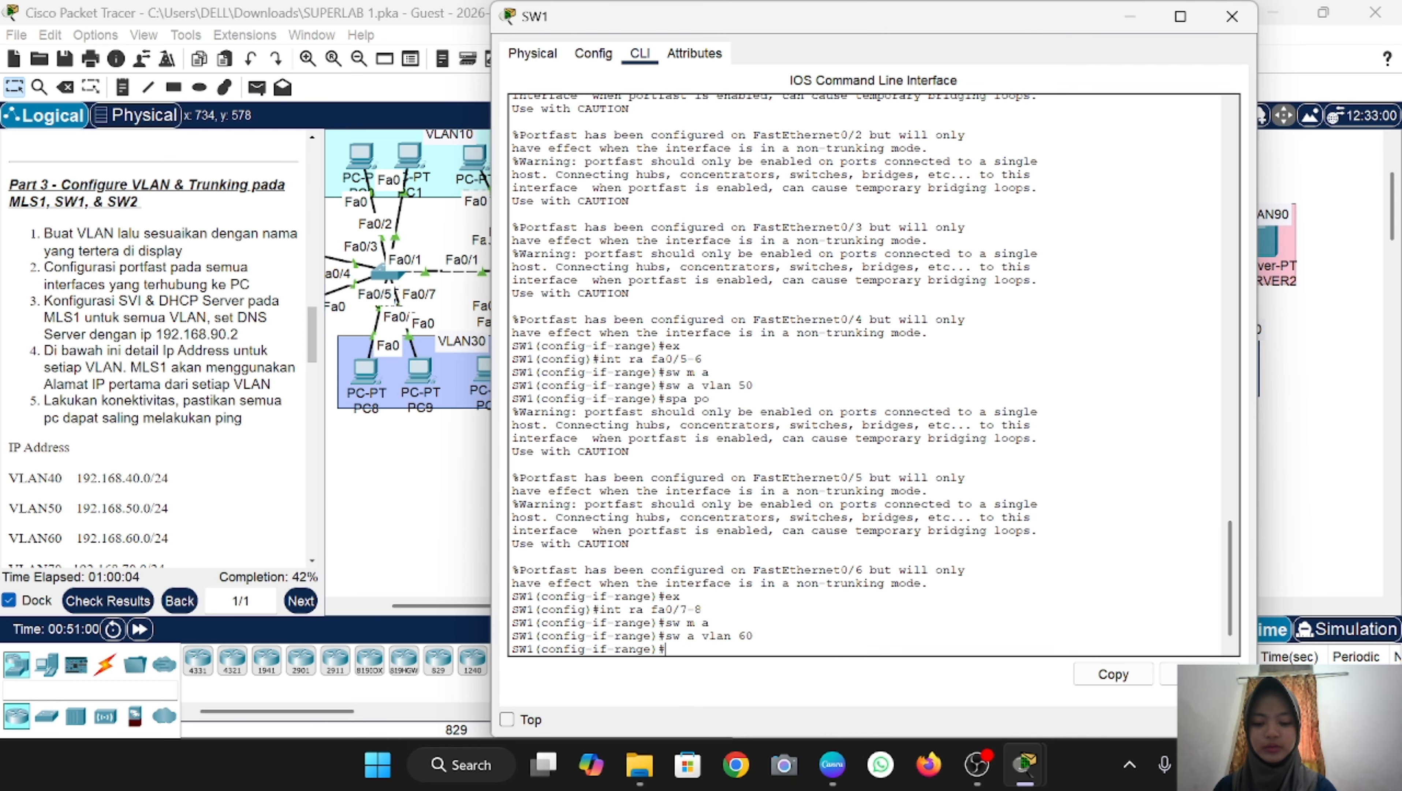
type("spa po")
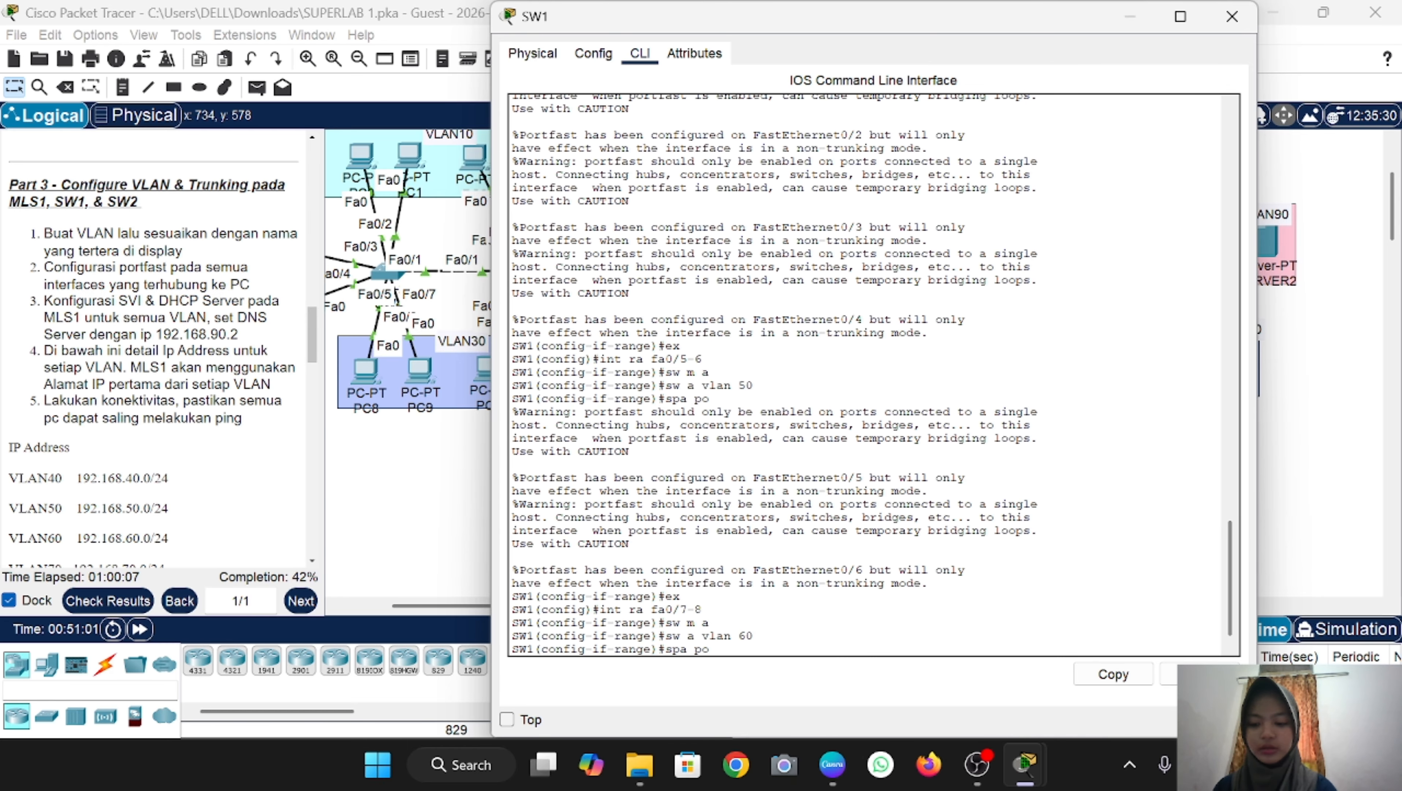
key("Return")
type("ex")
key("Return")
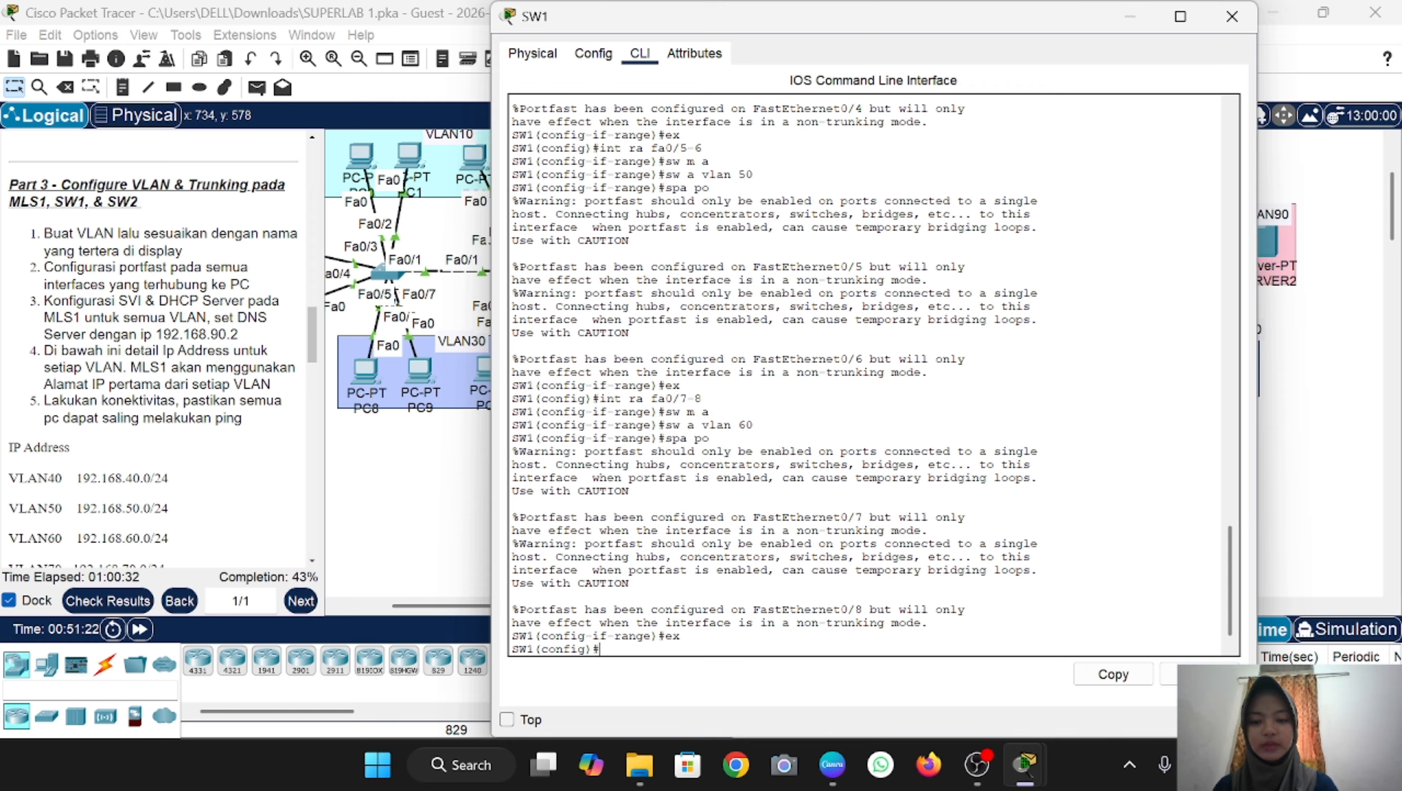
Step: Set SW1's Fa0/1 to trunk mode allowing VLANs 40-60, then return to the topology
left_click(454, 552)
scroll(454, 553, "down", 2)
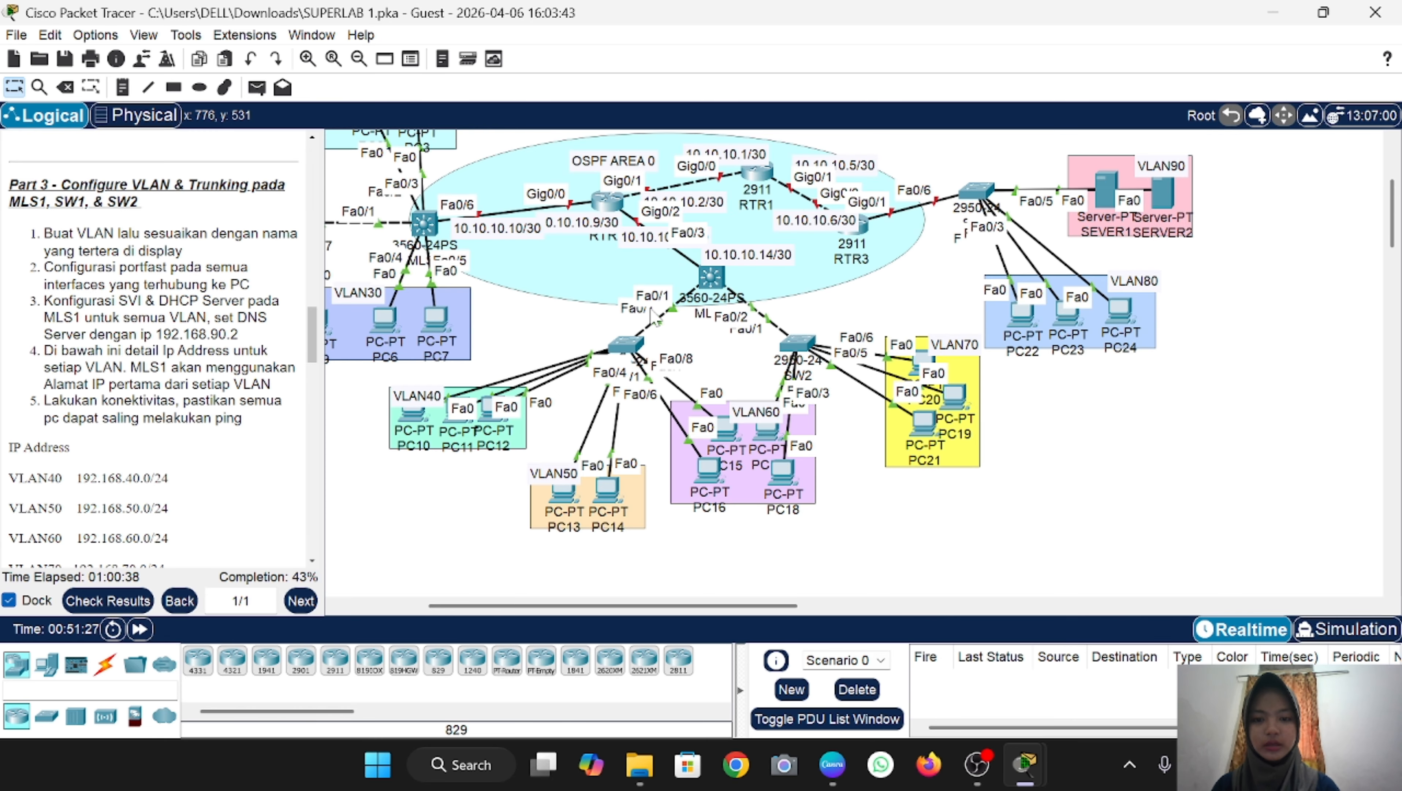
left_click(631, 343)
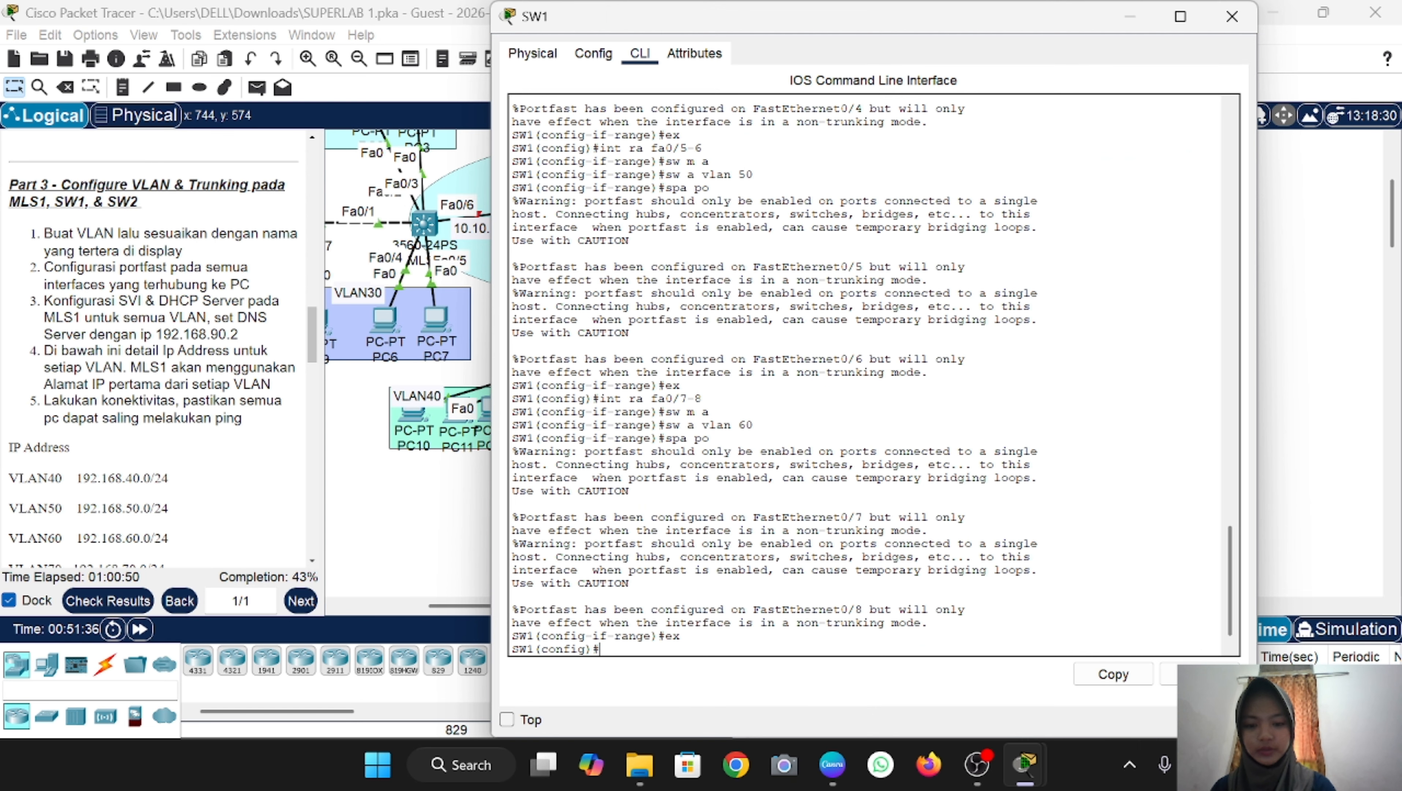
type("t fa0/1")
key("Return")
type("sw m t")
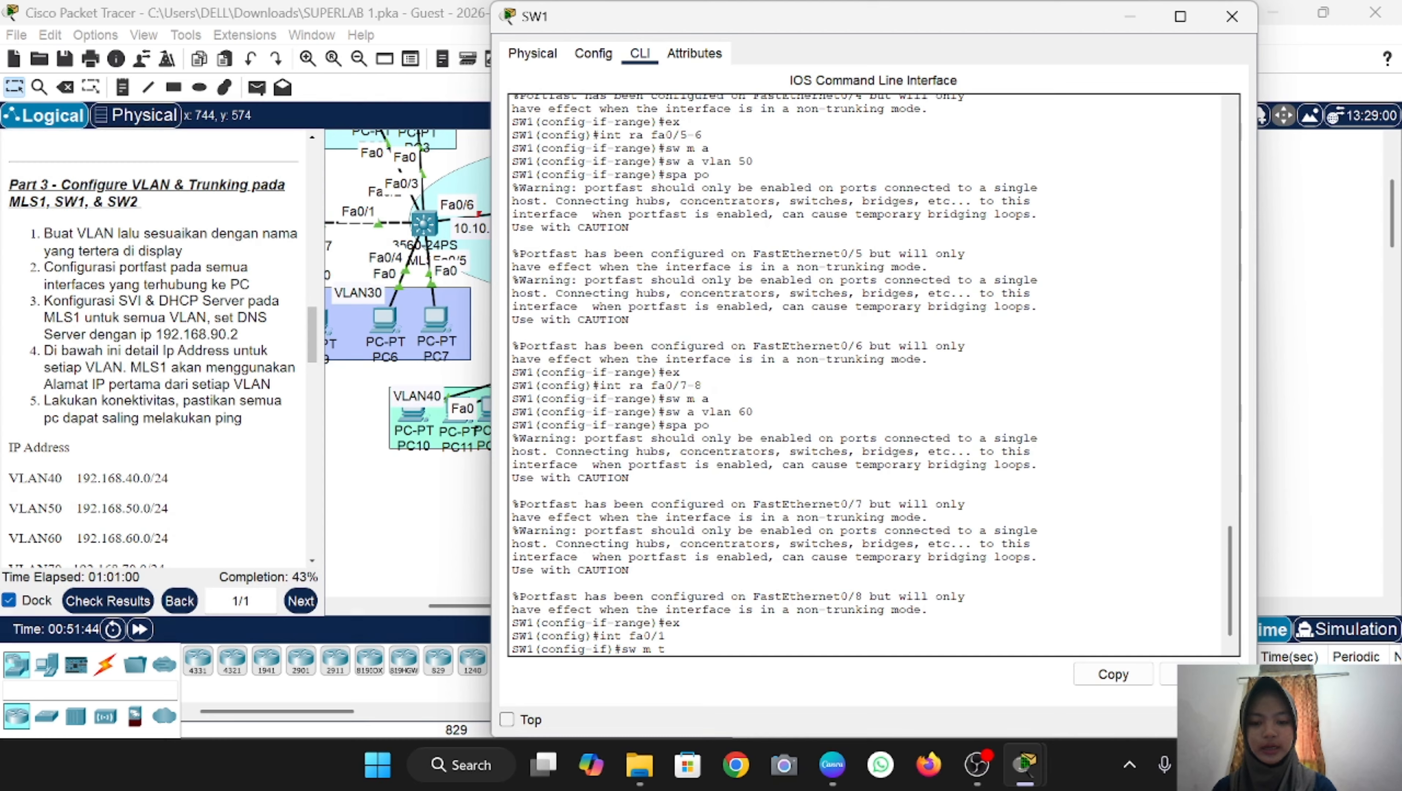
key("Return")
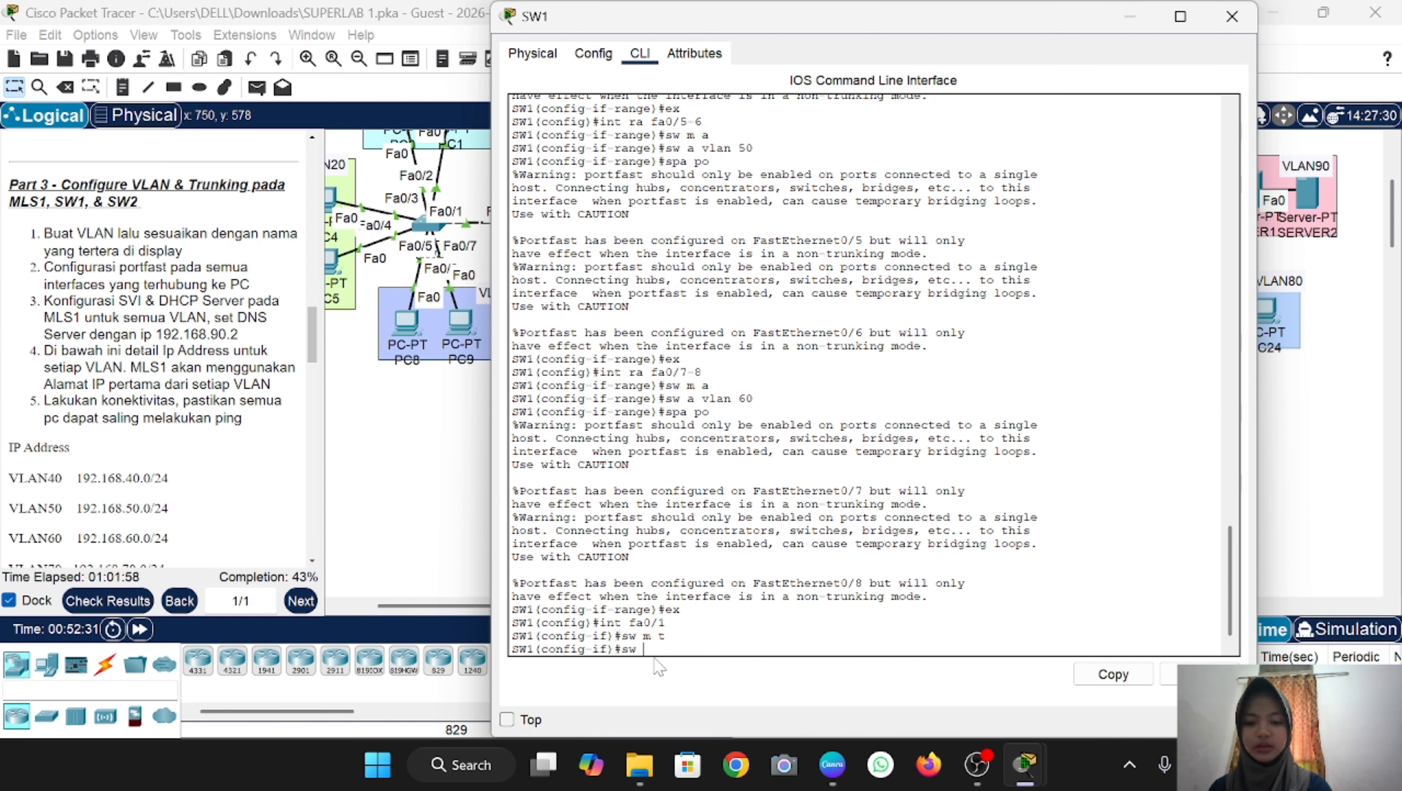
type("tr all")
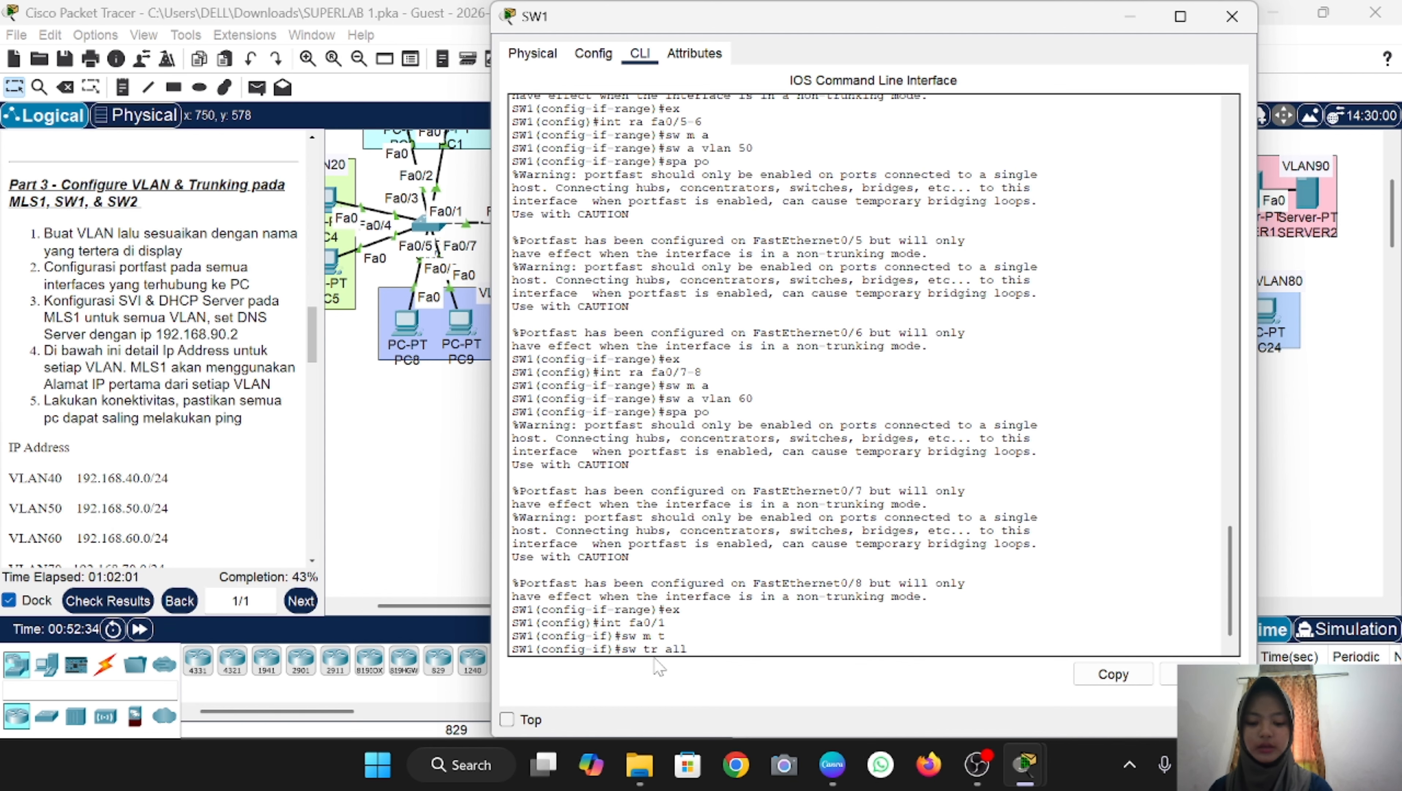
type(" vlan 40-")
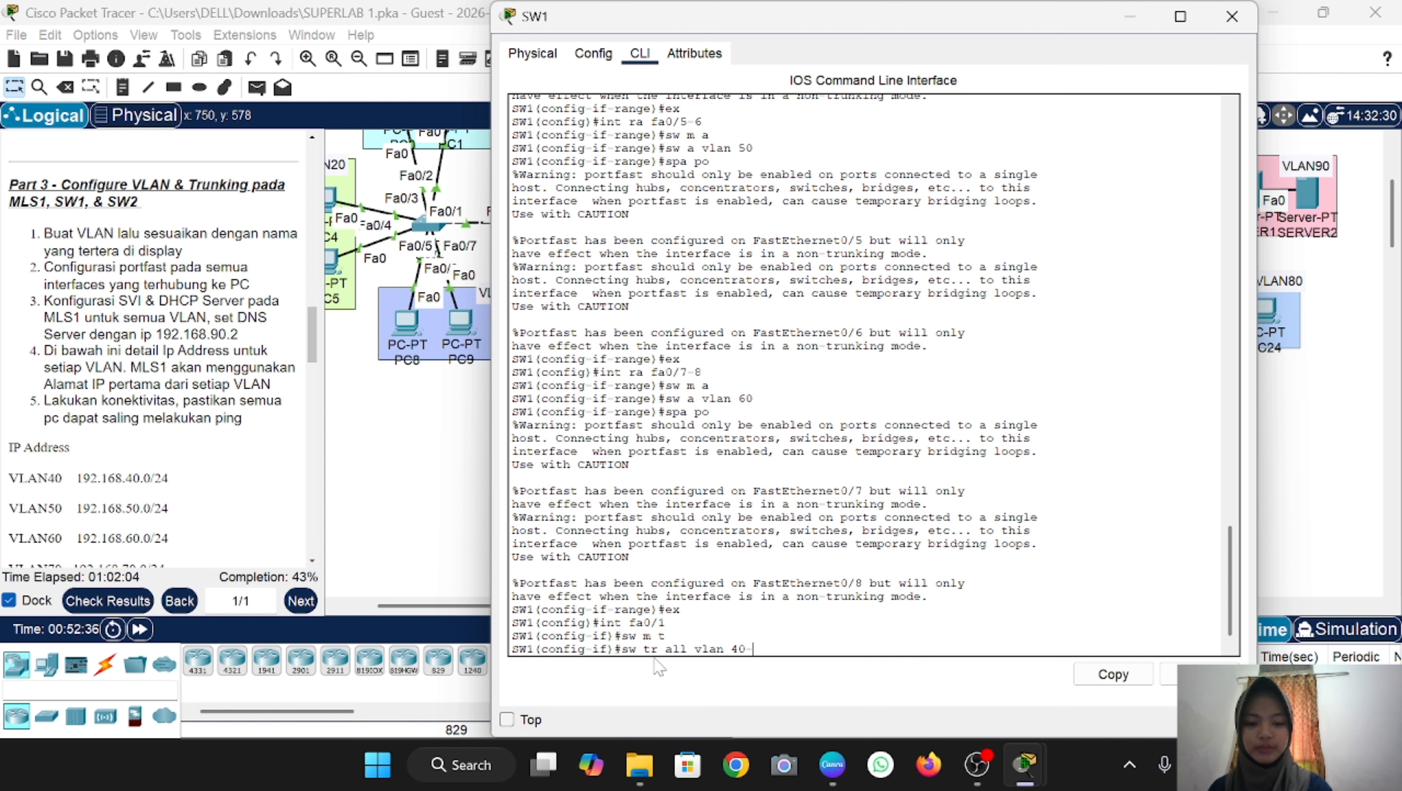
type("60")
key("Return")
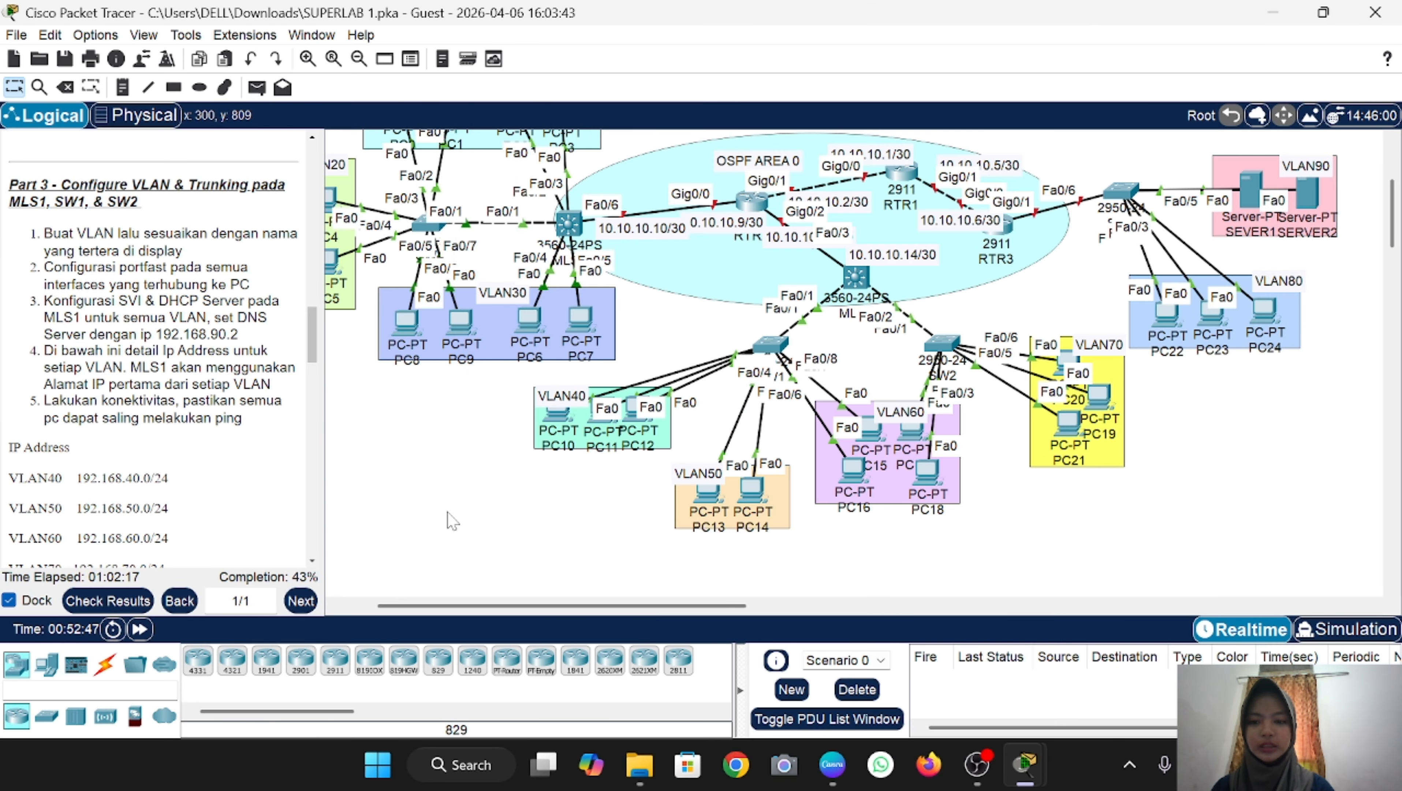
left_click(451, 521)
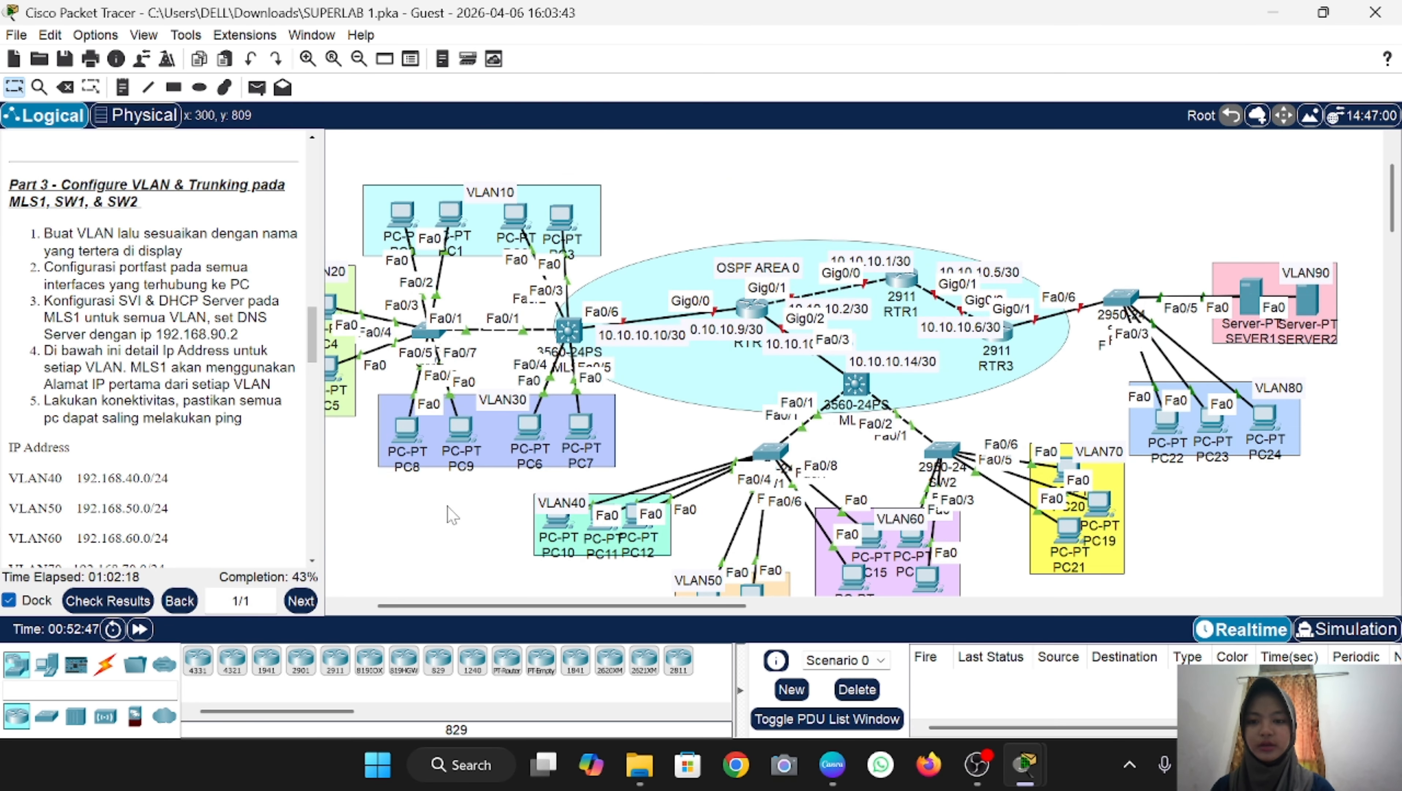
Step: On SW4, set Fa0/1 to trunk mode allowing VLANs 10-30 and exit the interface
left_click(429, 335)
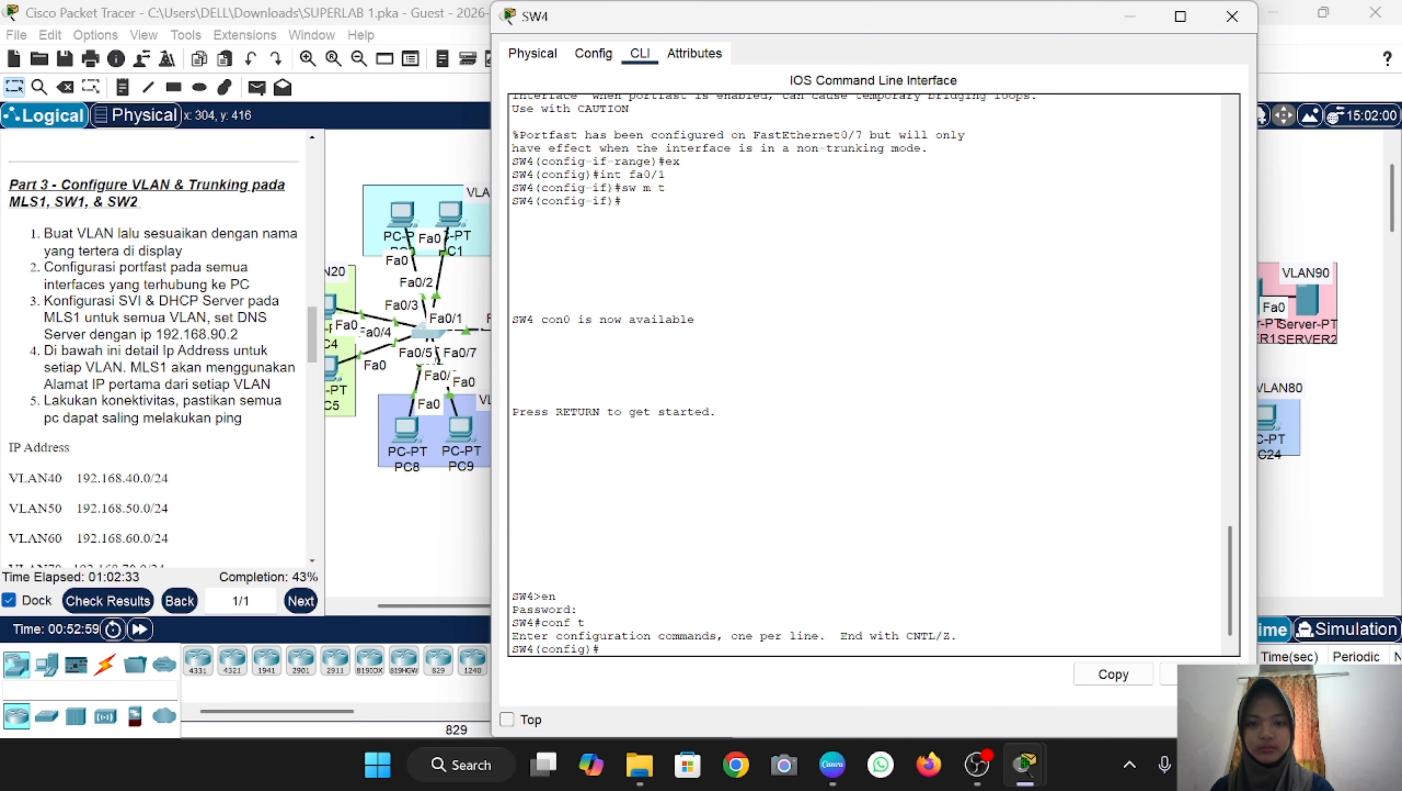
type("int fa")
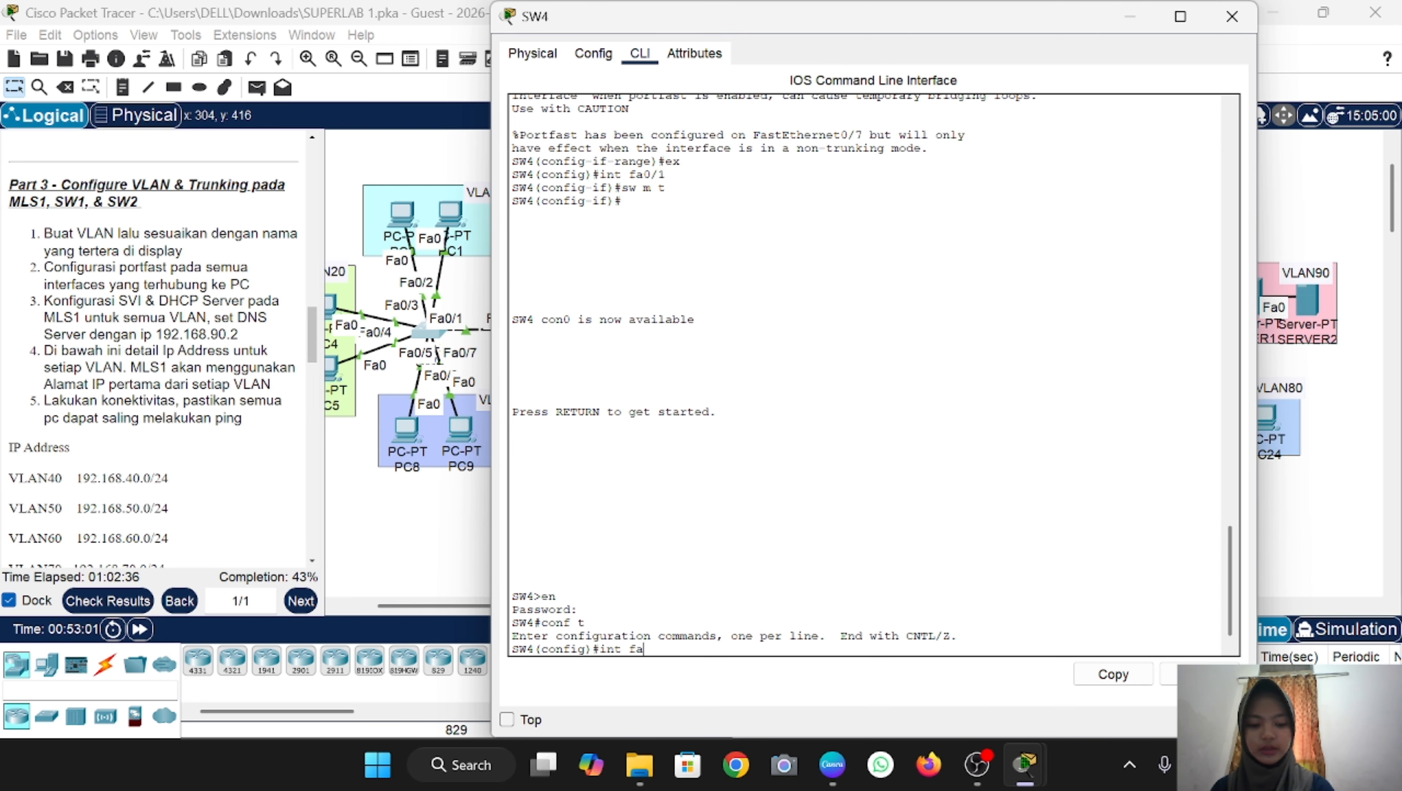
type("0/")
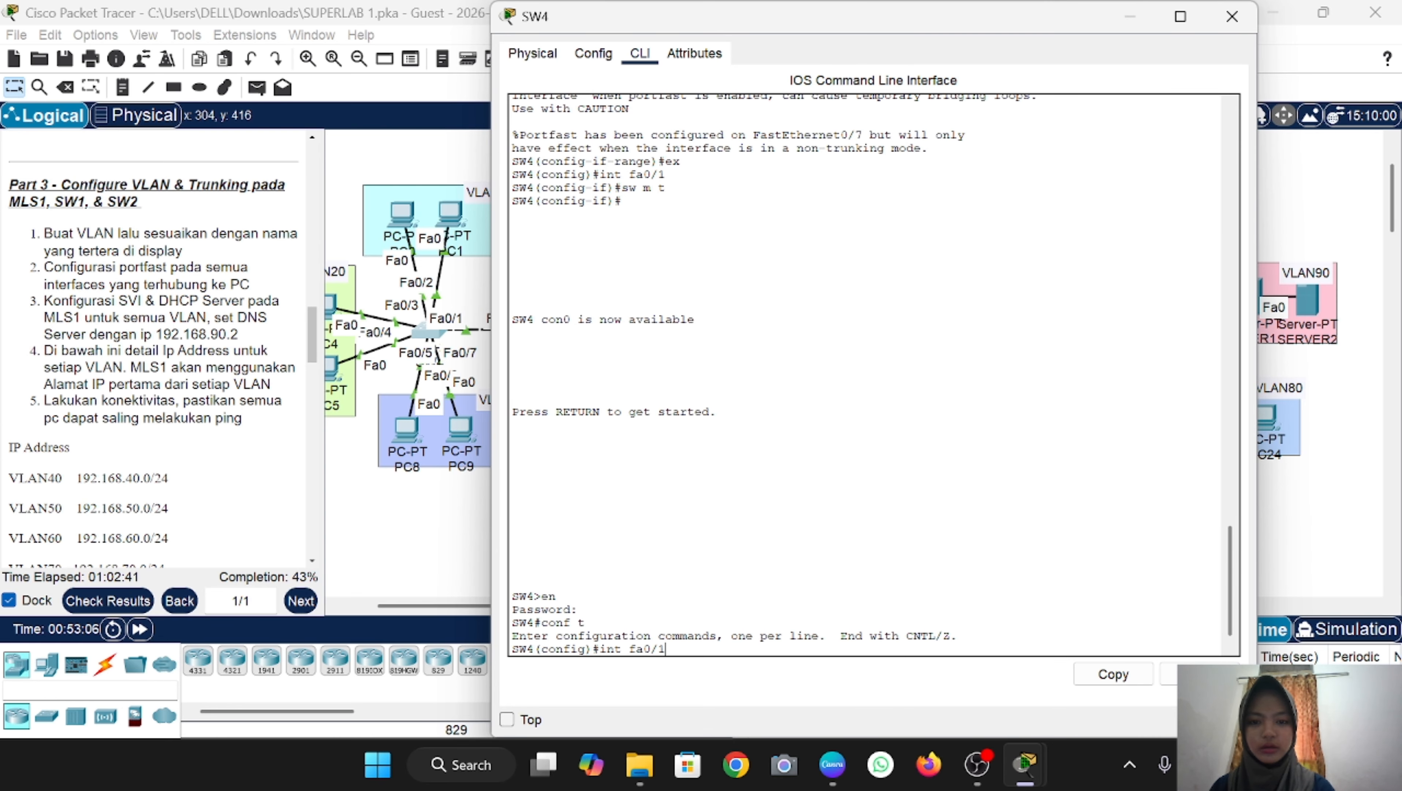
type("1")
key("Return")
type("sw")
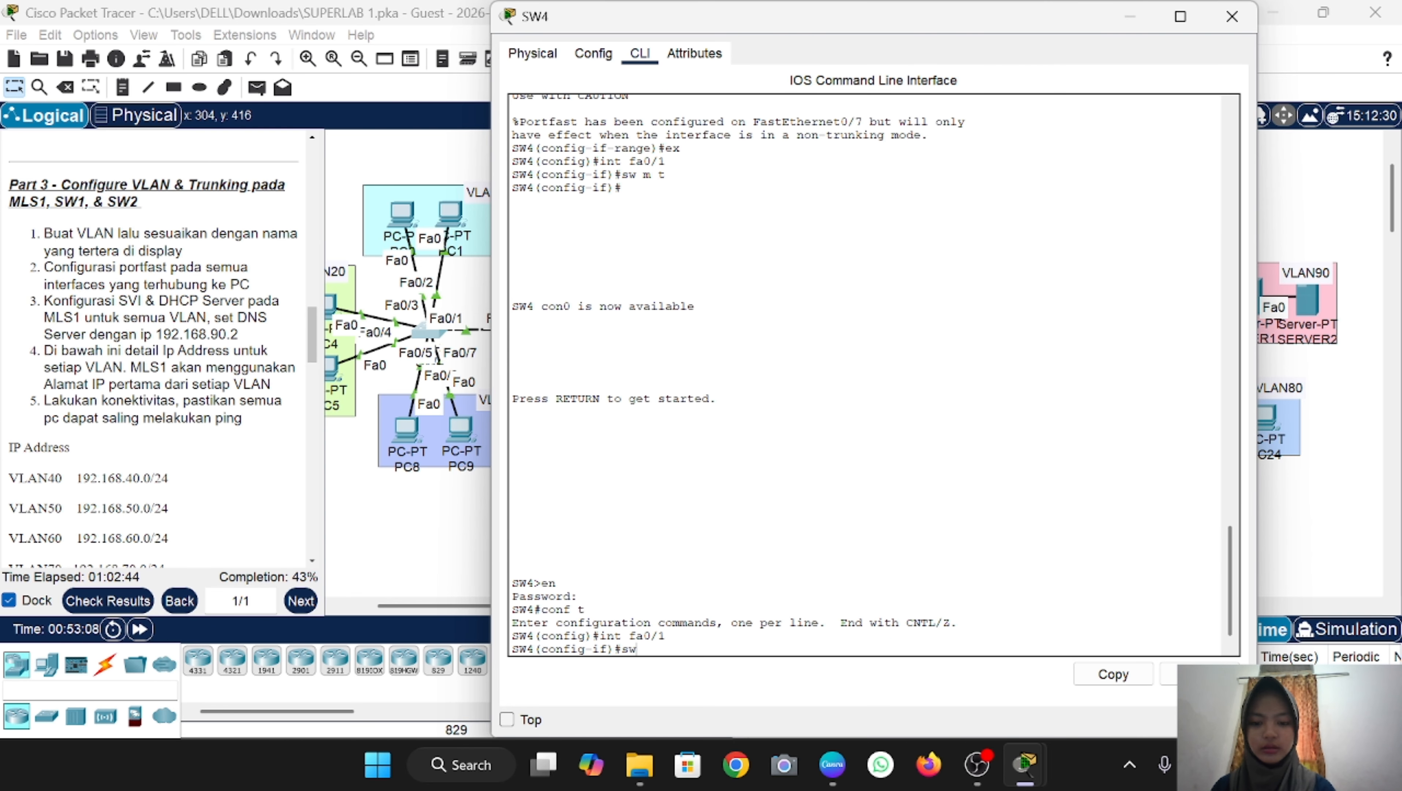
type(" m t")
key("Return")
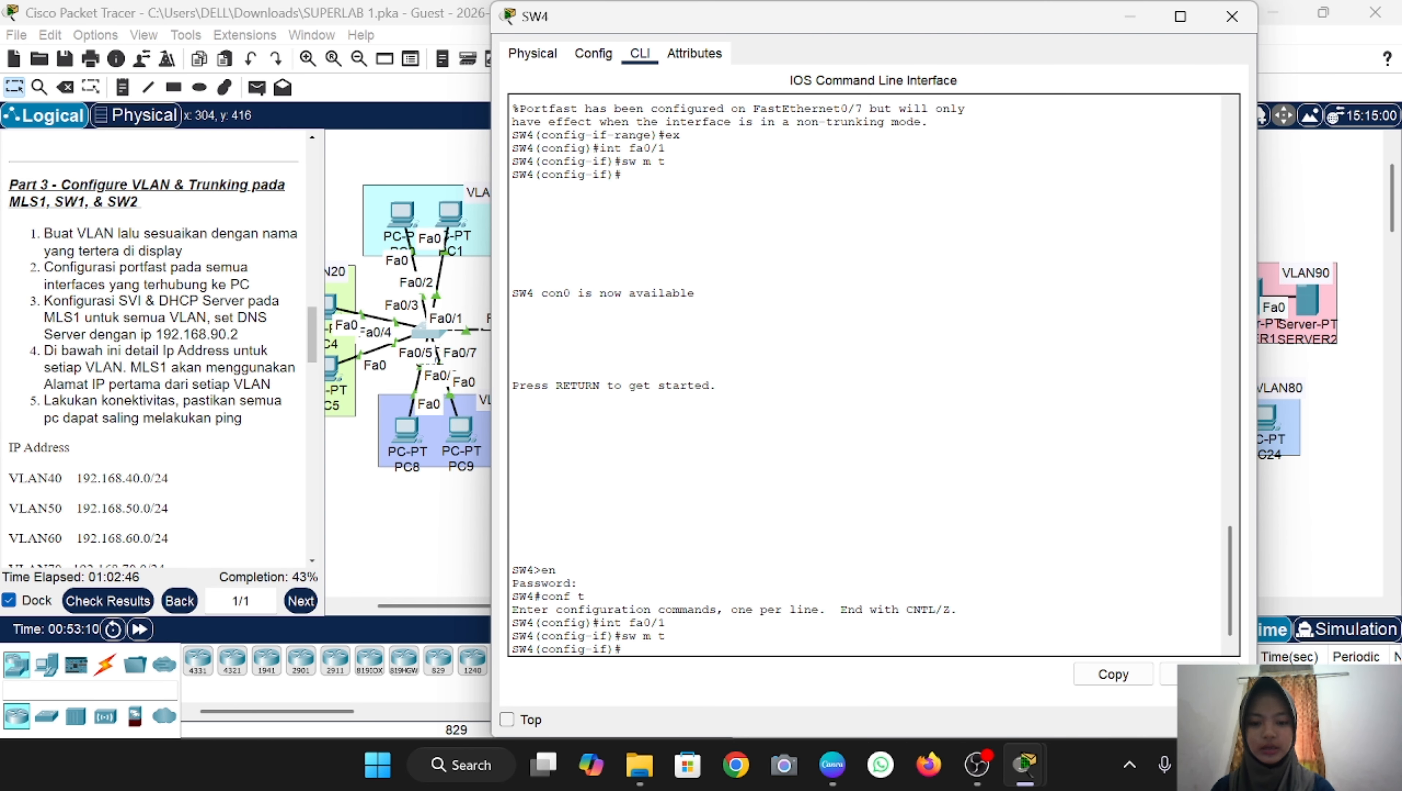
type("sw")
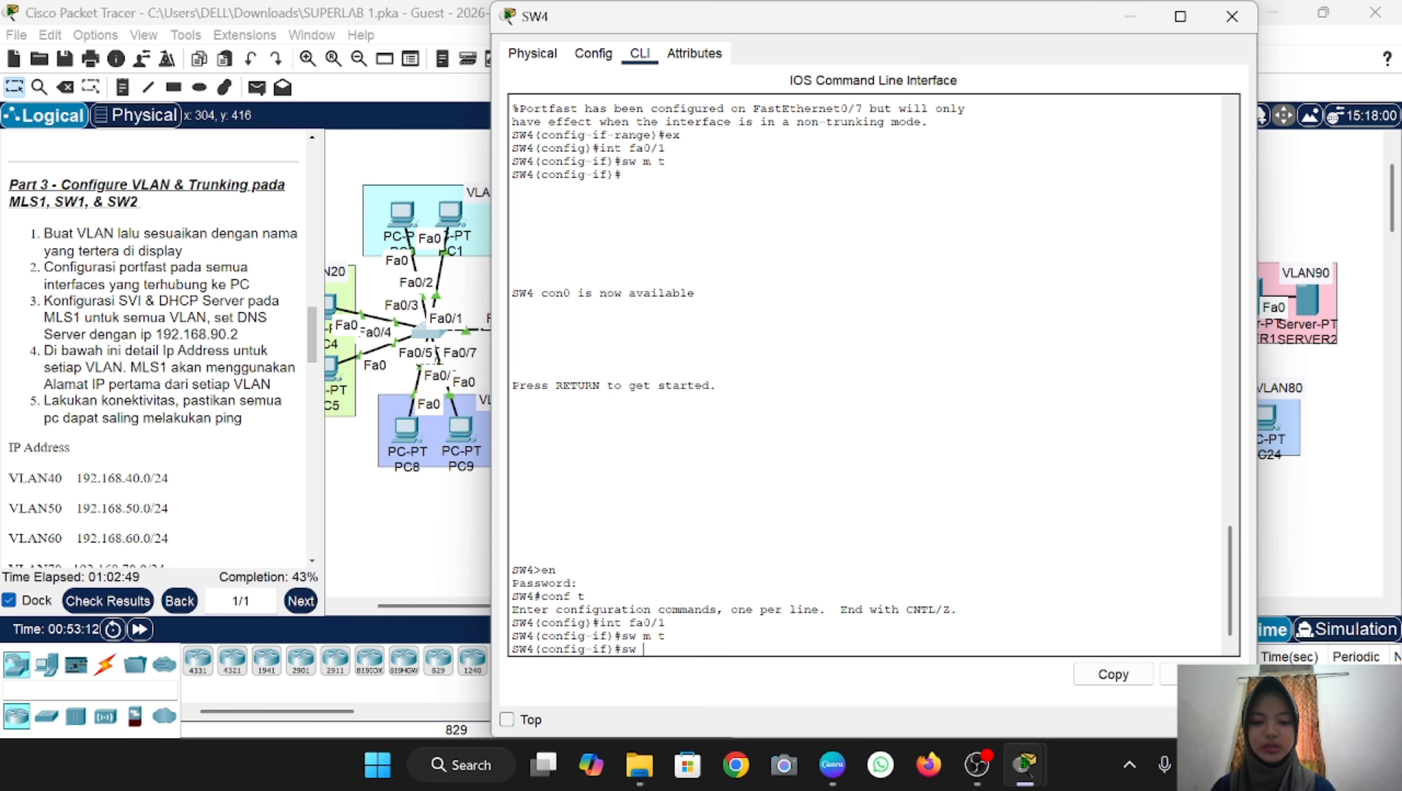
type(" tr a")
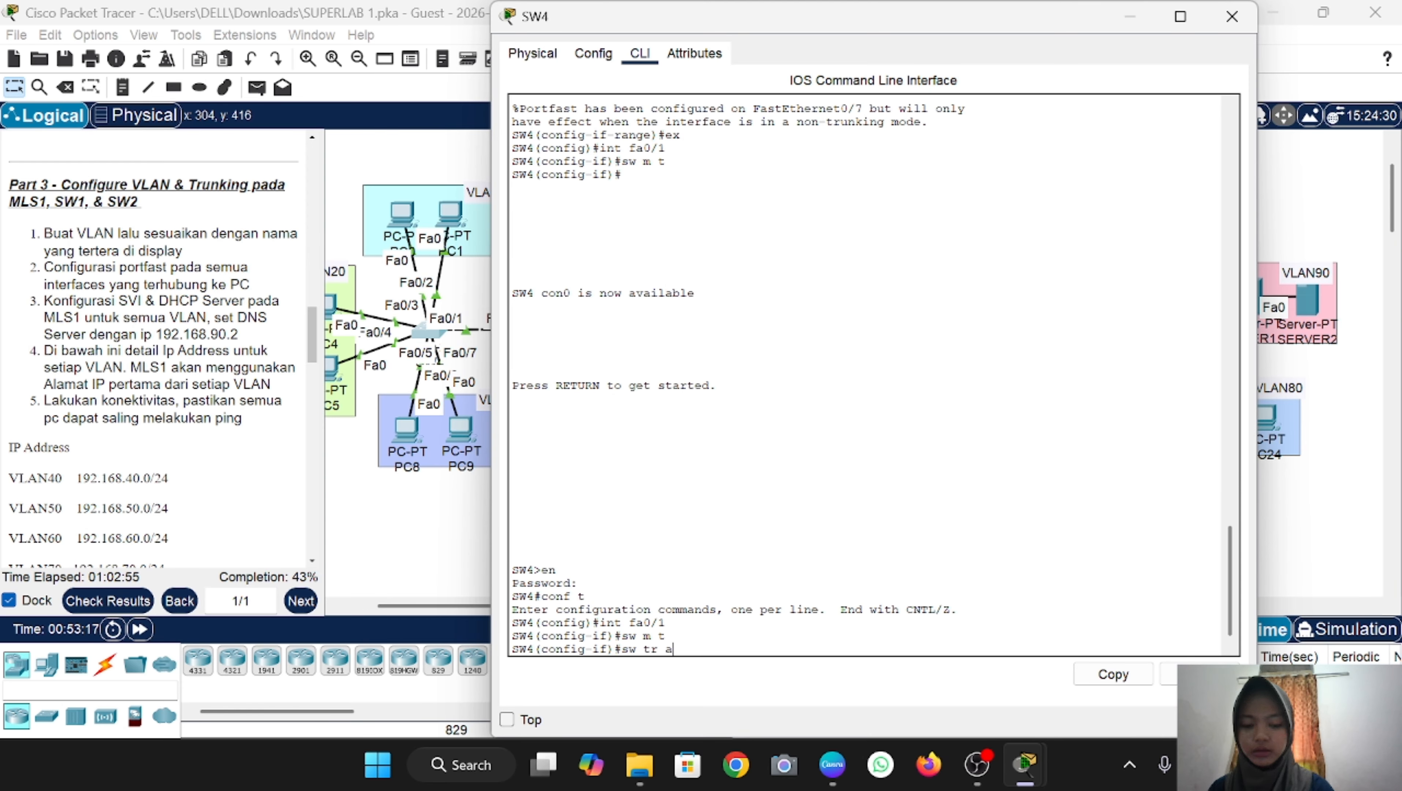
type("ll vlan 10")
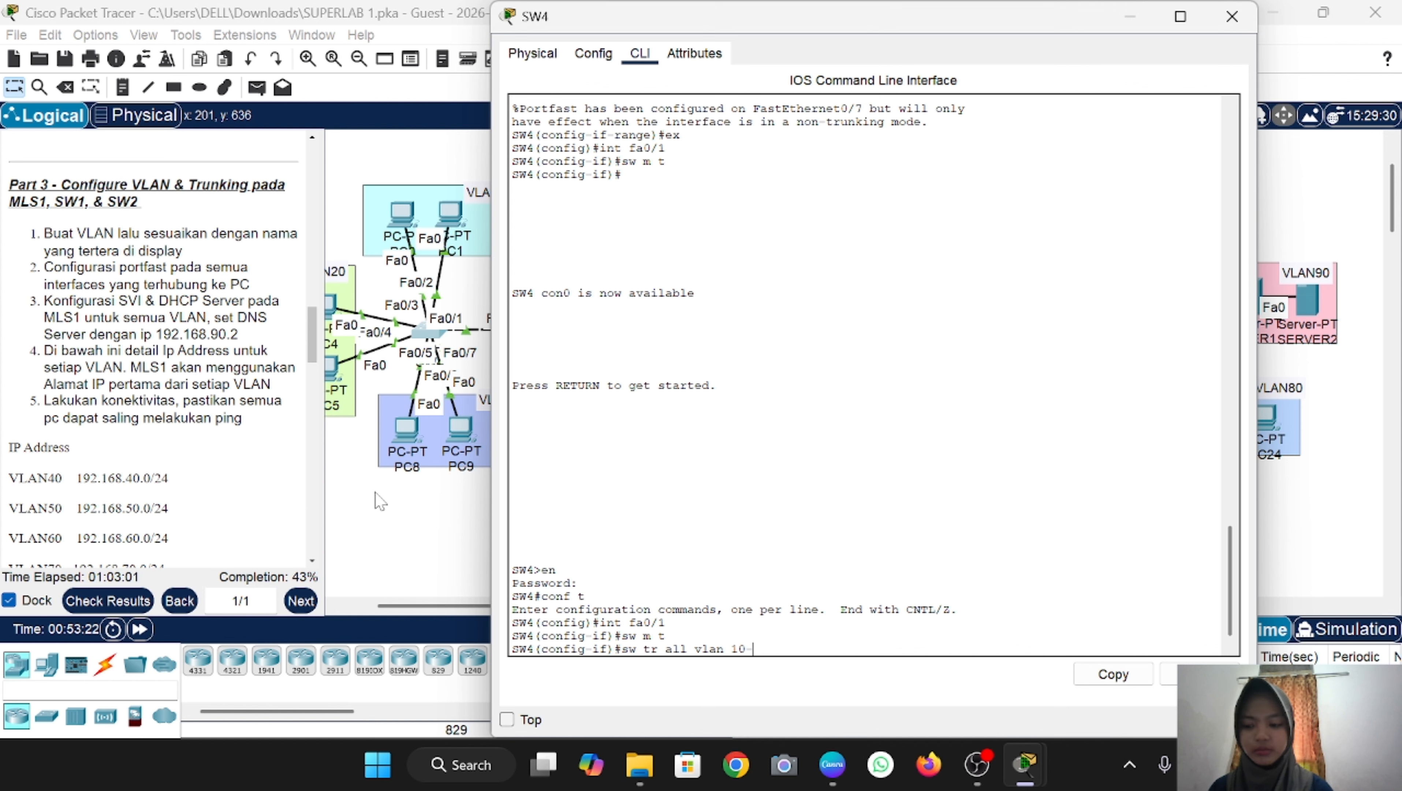
type("-30")
key("Return")
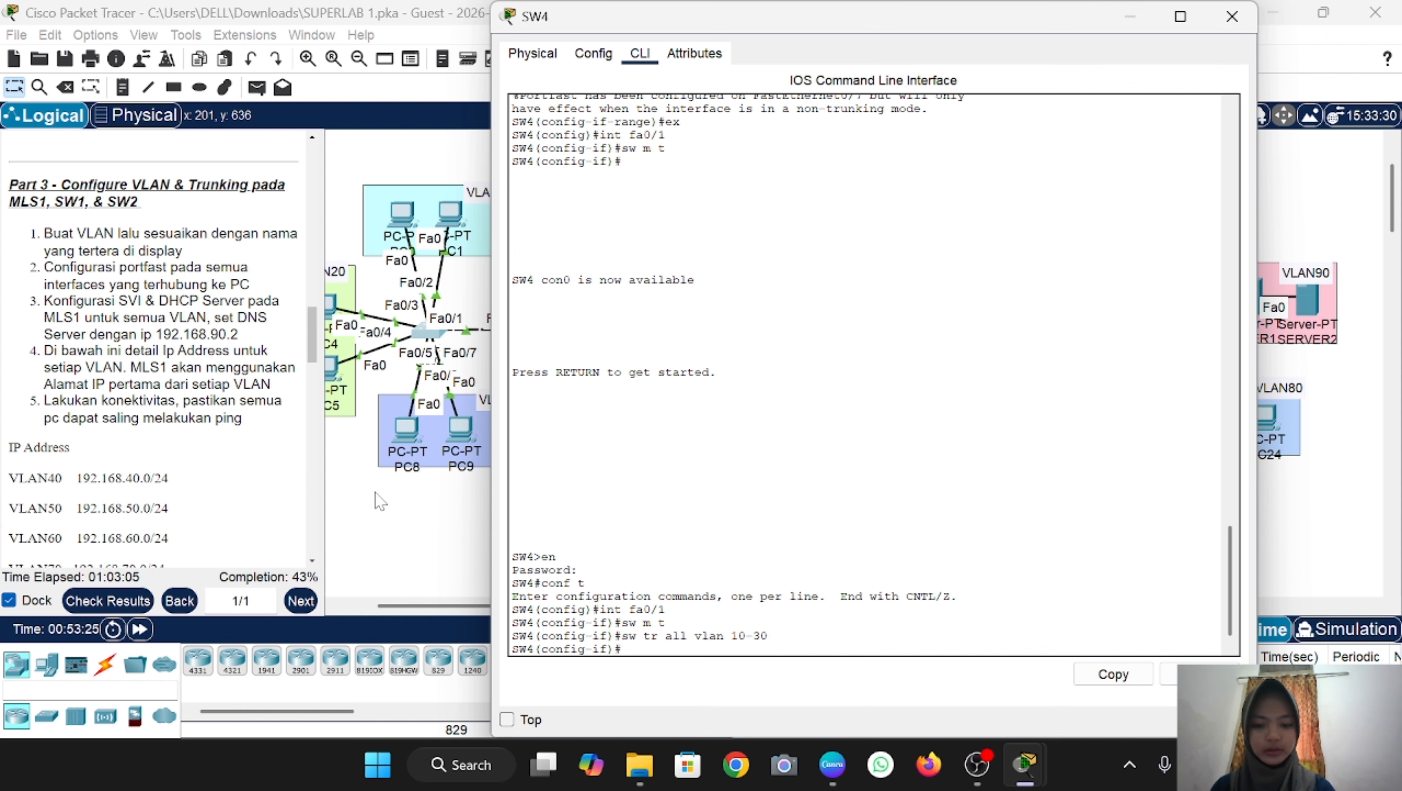
type("ex")
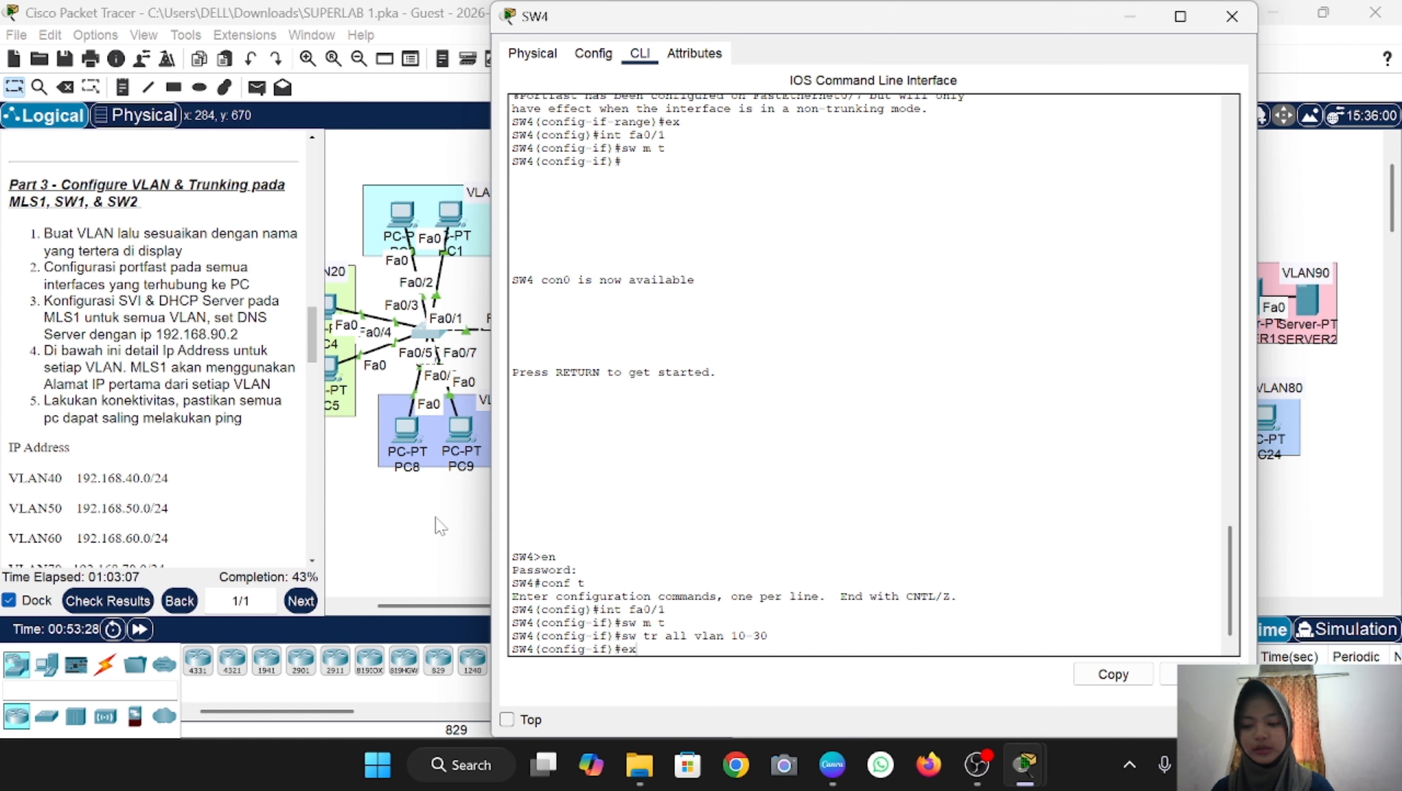
key("Return")
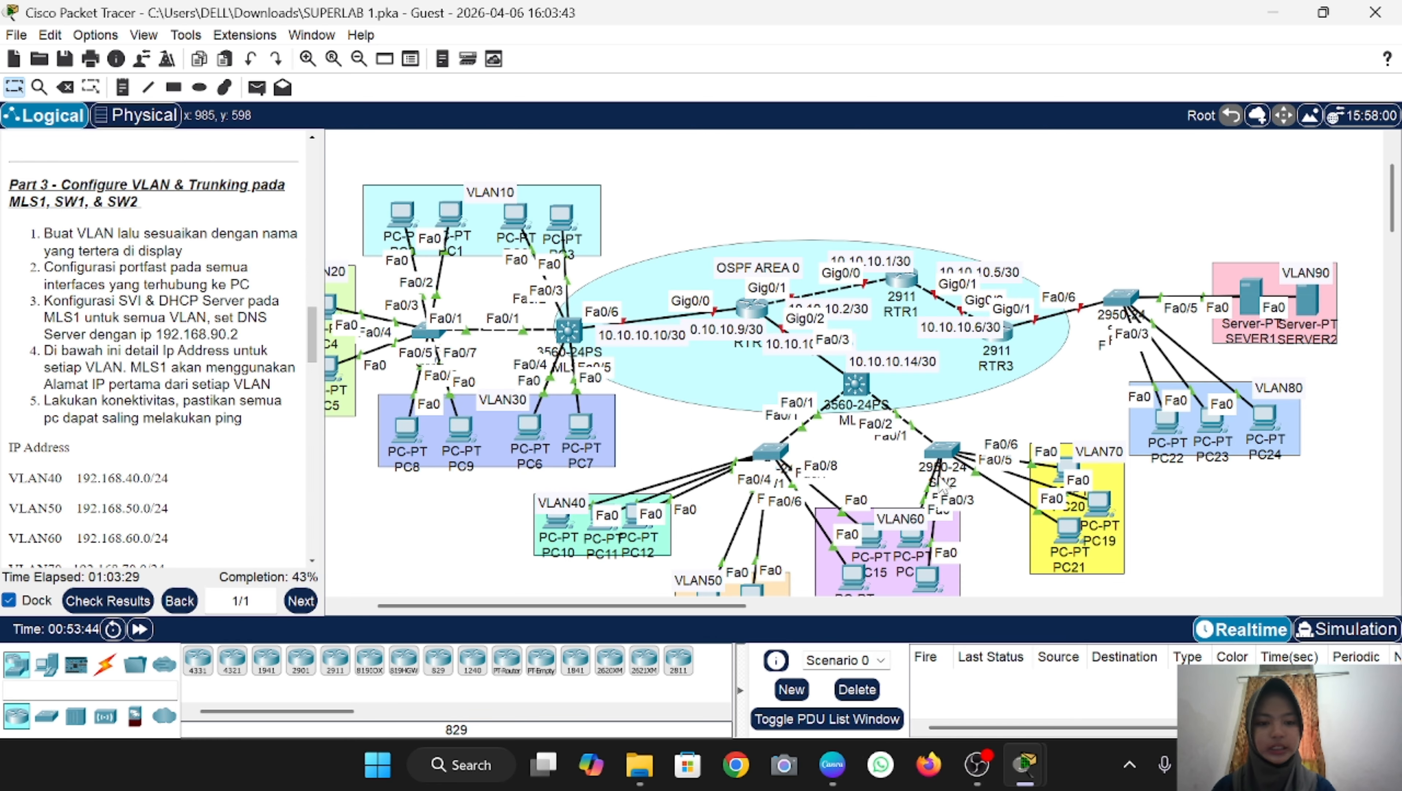
Step: Open SW2's CLI and enter global configuration mode, supplying the enable password
left_click(951, 448)
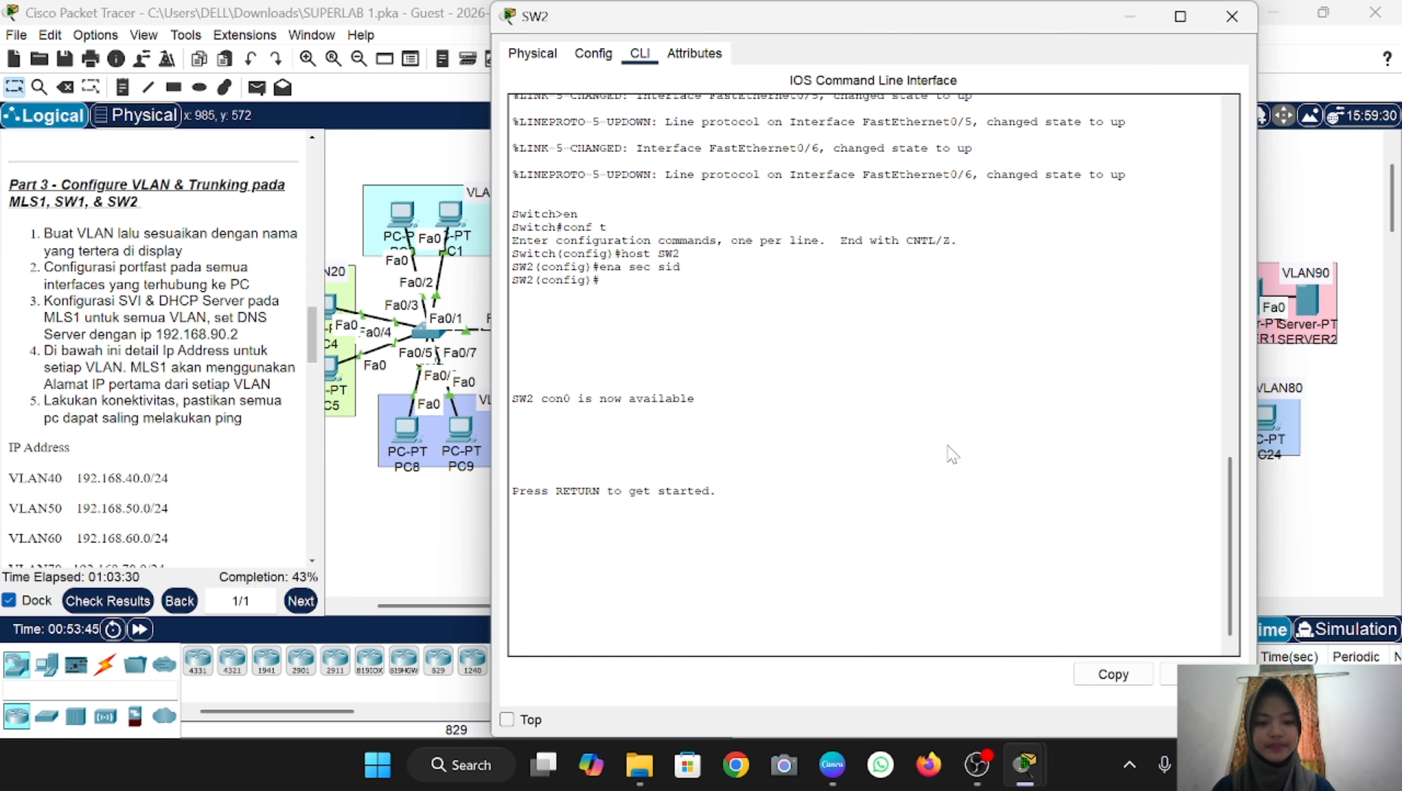
key("Return")
type("en")
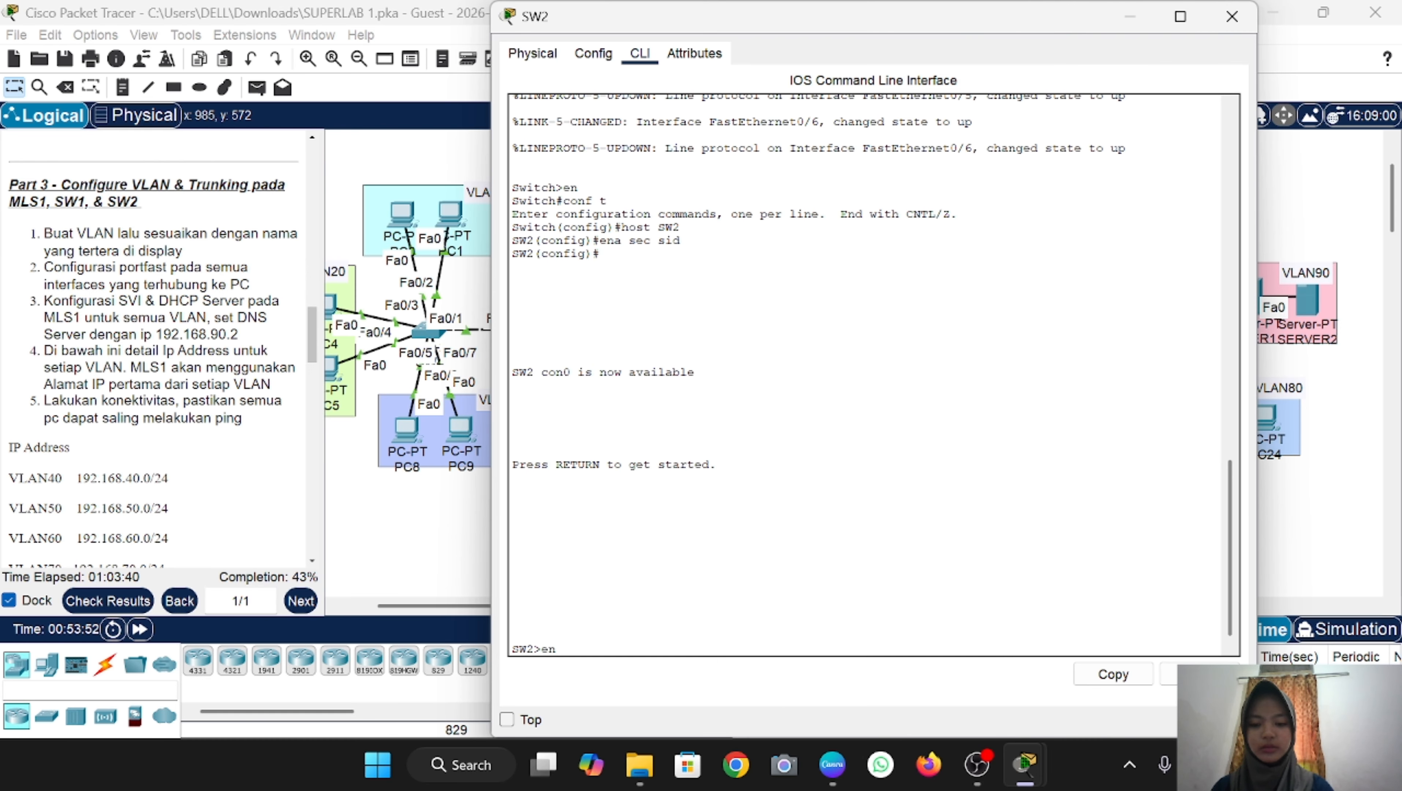
key("Return")
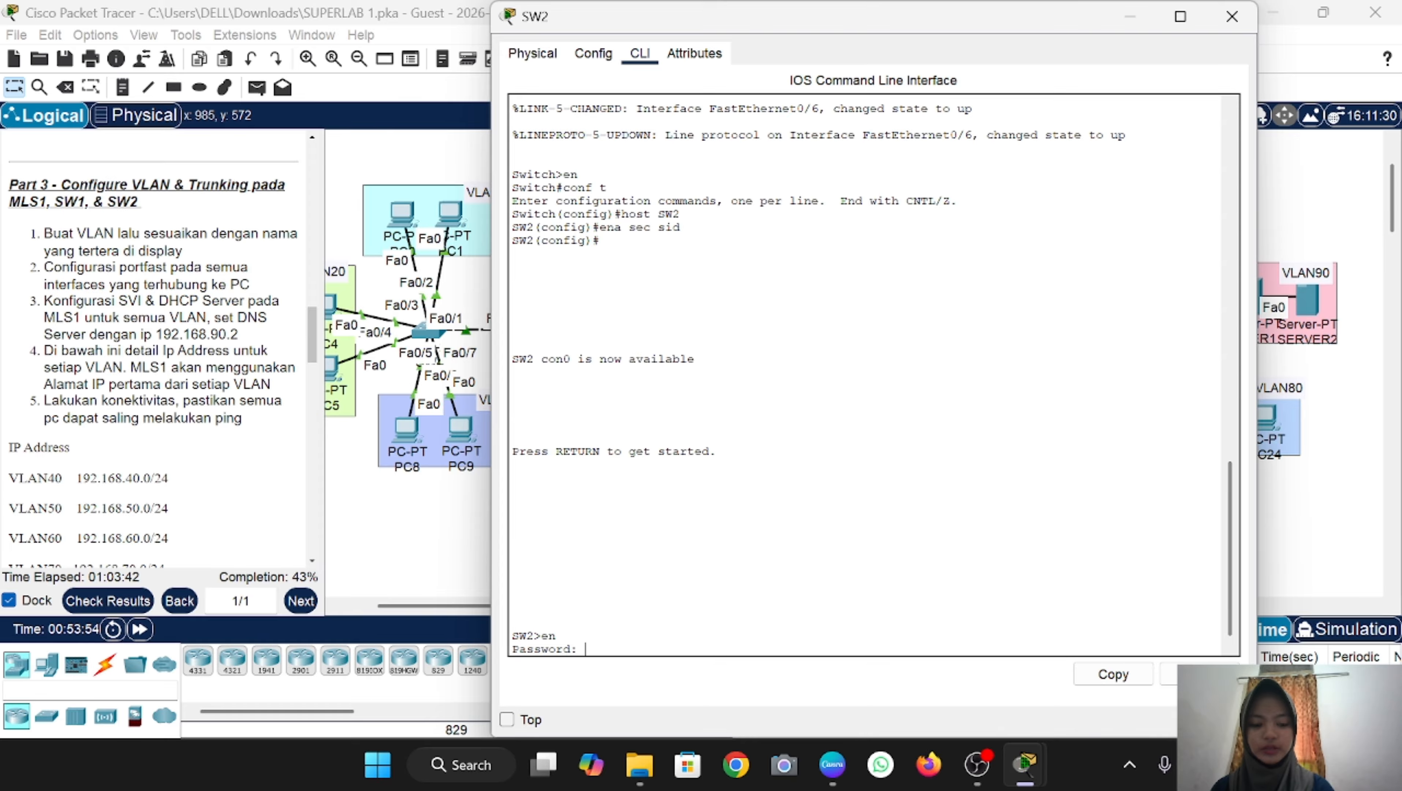
type("sid")
key("Return")
type("conf")
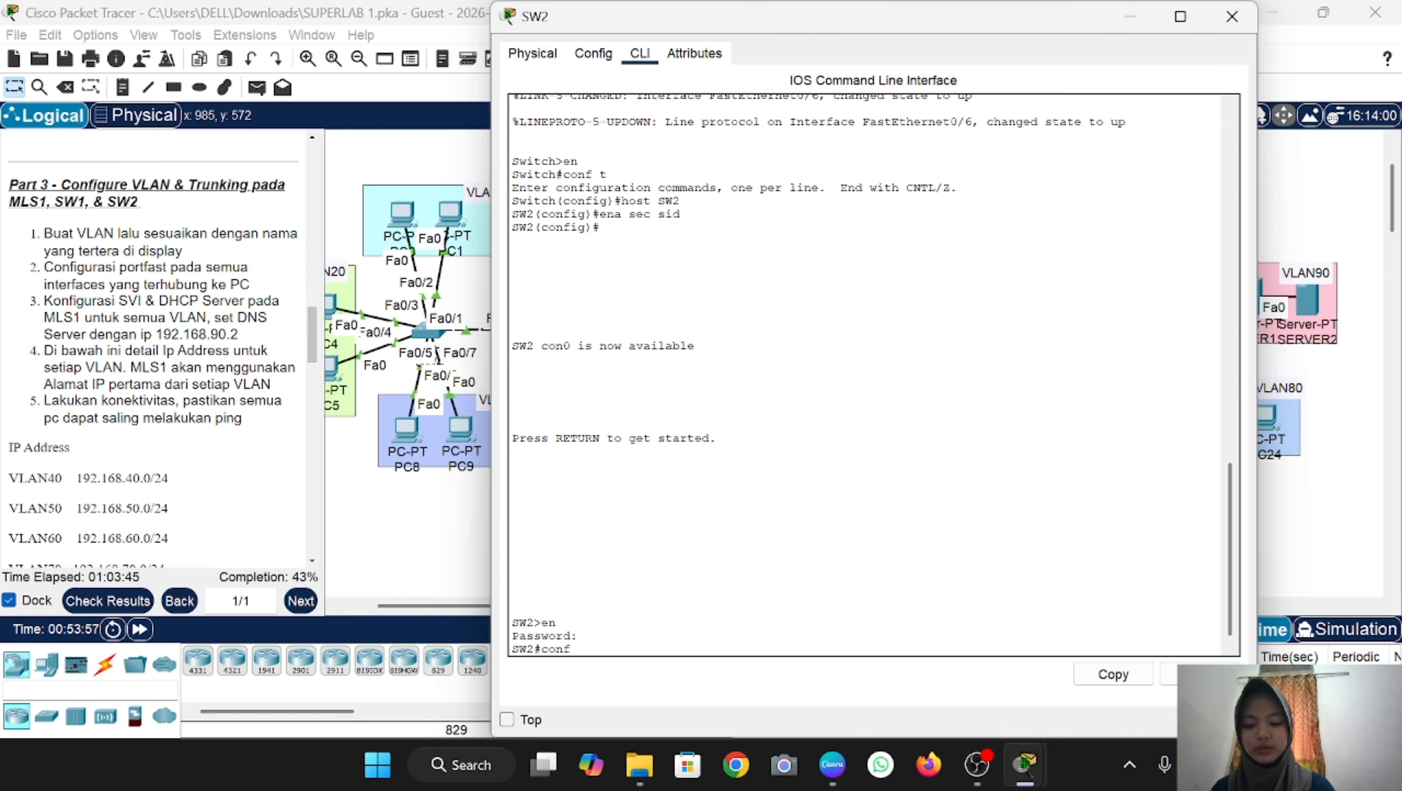
type(" t")
key("Return")
Step: Create VLAN 60 named VLAN60 and VLAN 70 named VLAN70 on SW2, then return to the topology
scroll(453, 506, "up", 5)
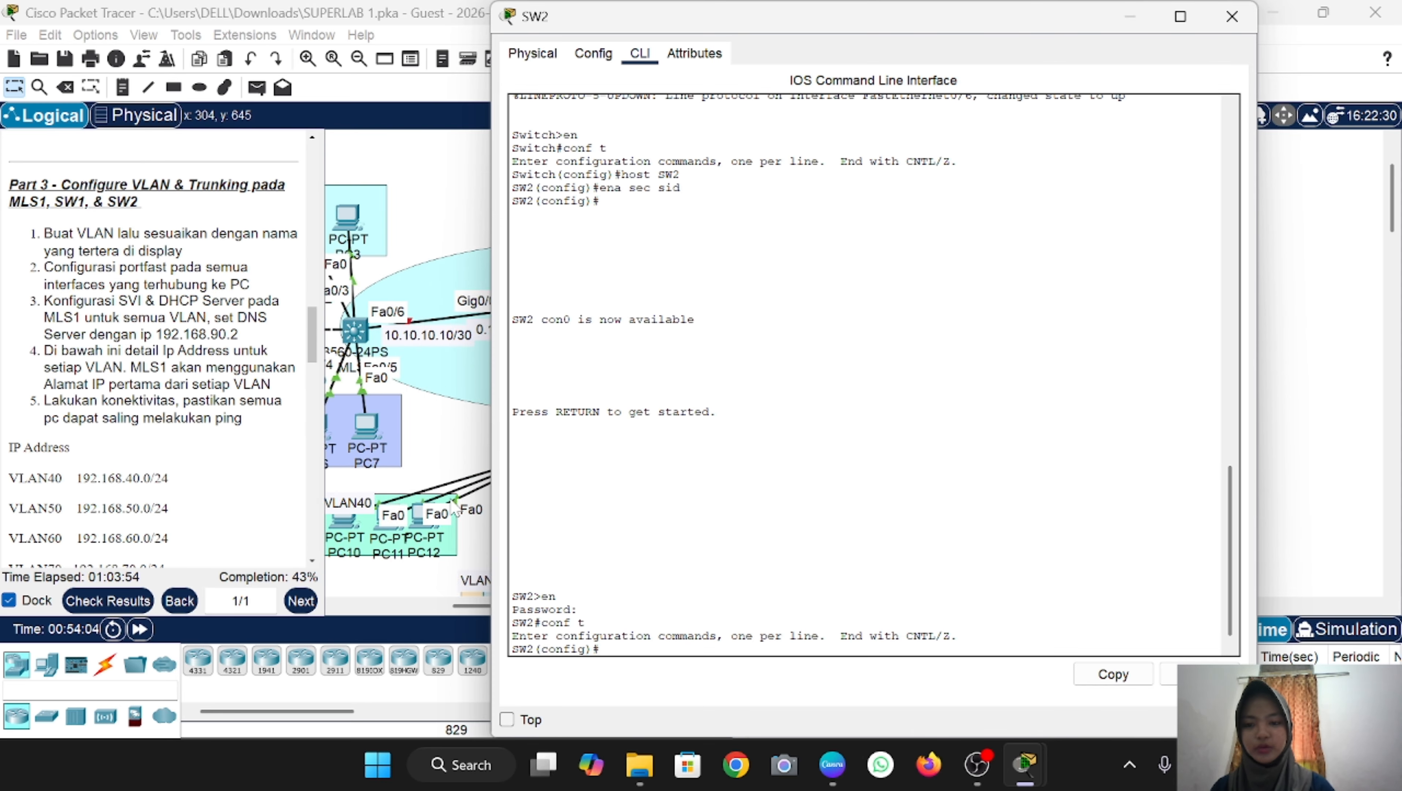
scroll(453, 506, "down", 5)
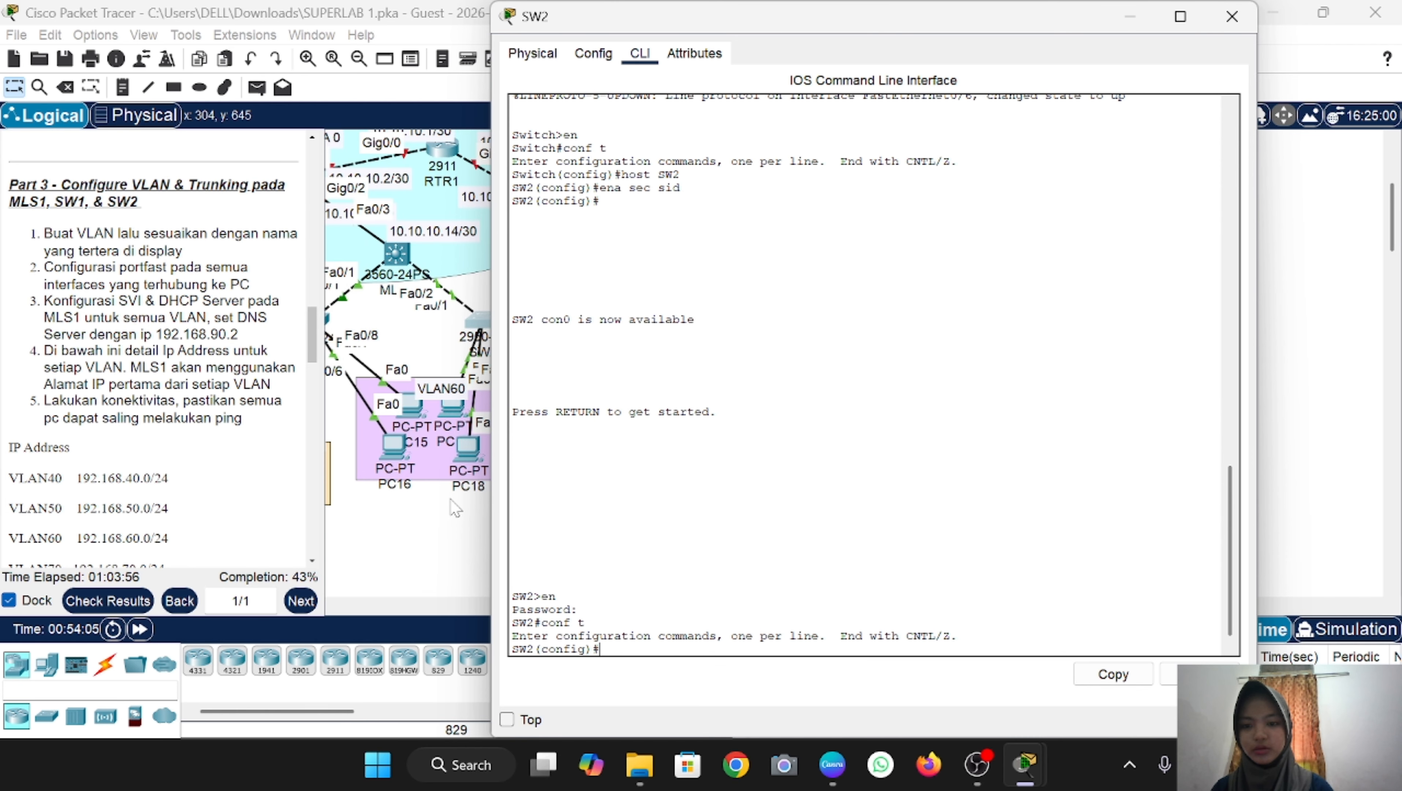
scroll(453, 505, "right", 5)
scroll(452, 505, "left", 5)
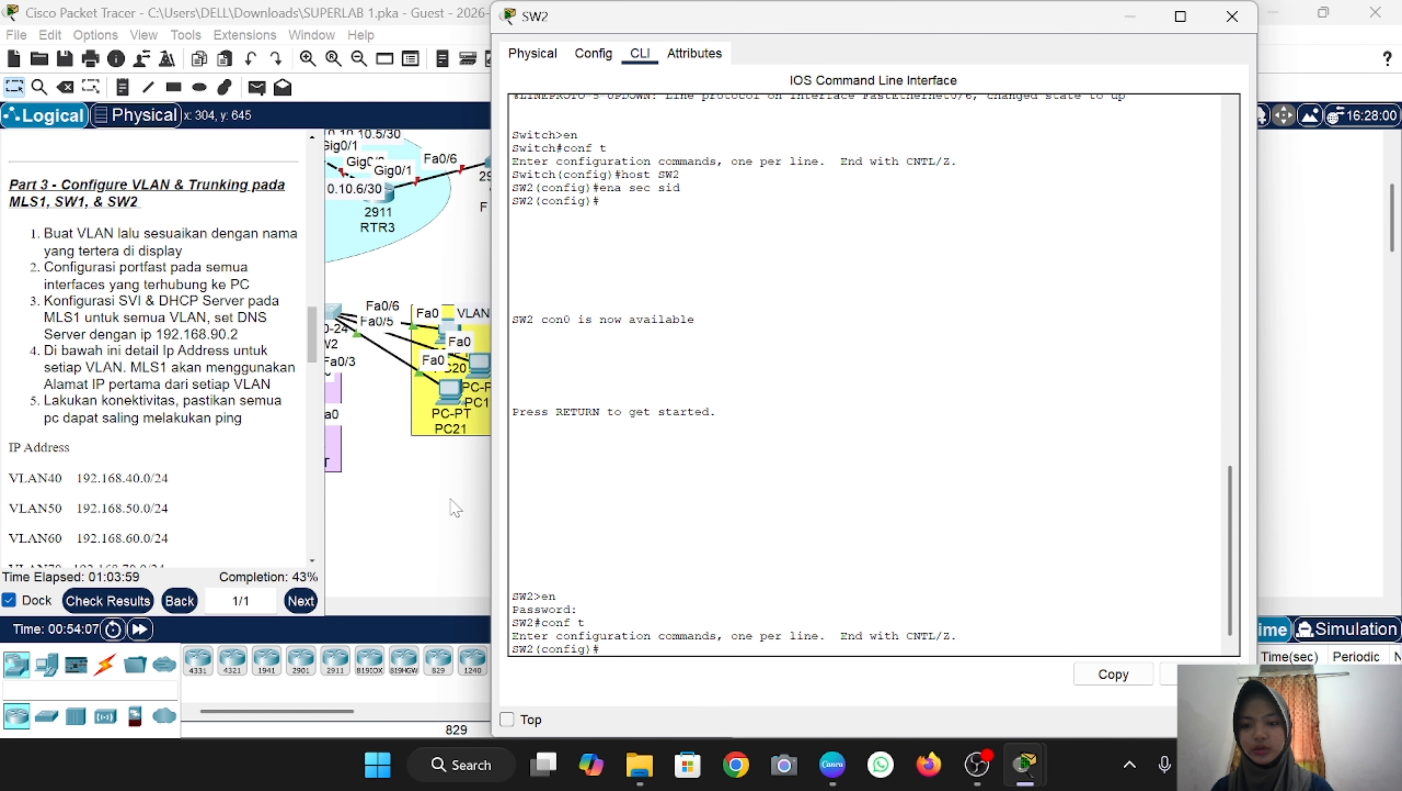
scroll(468, 346, "right", 5)
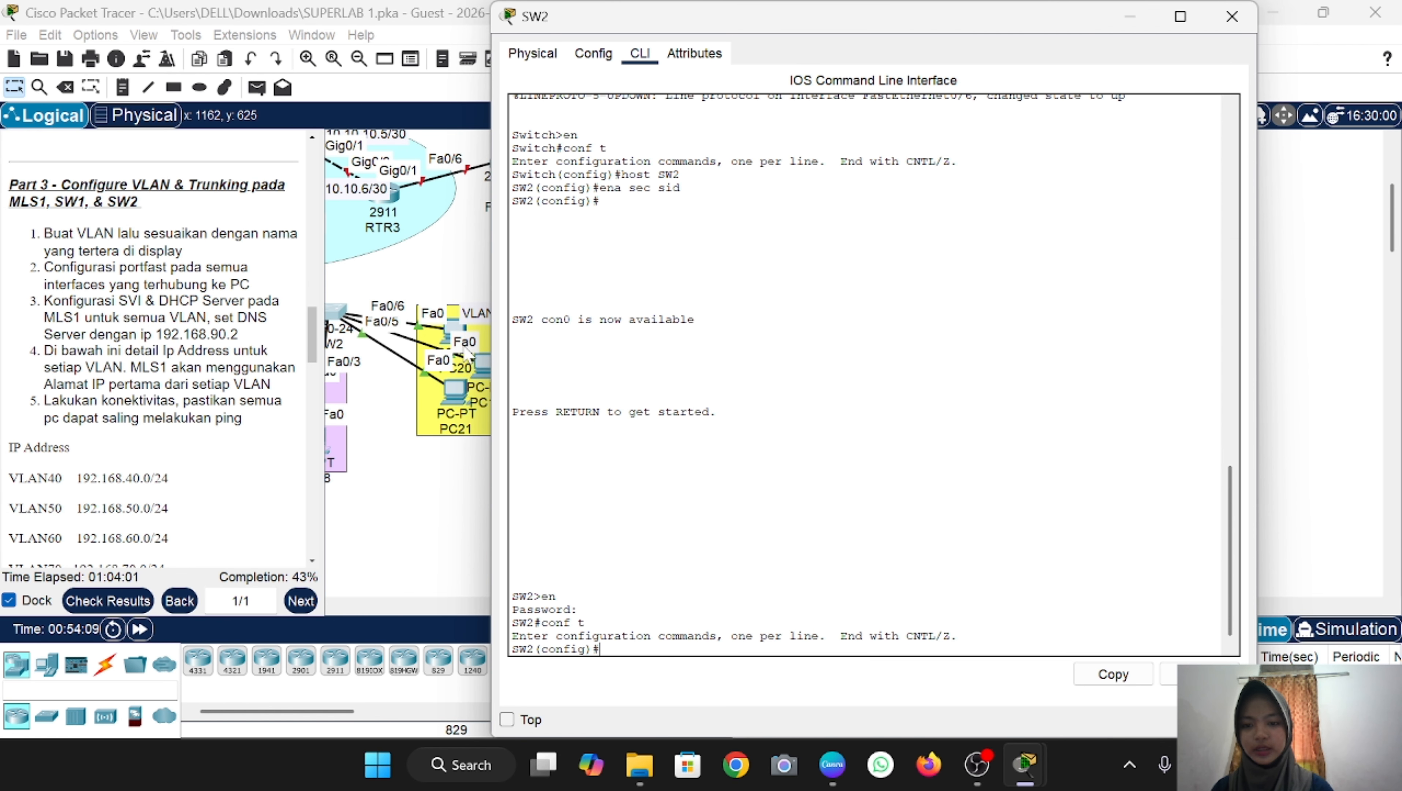
type("vlan")
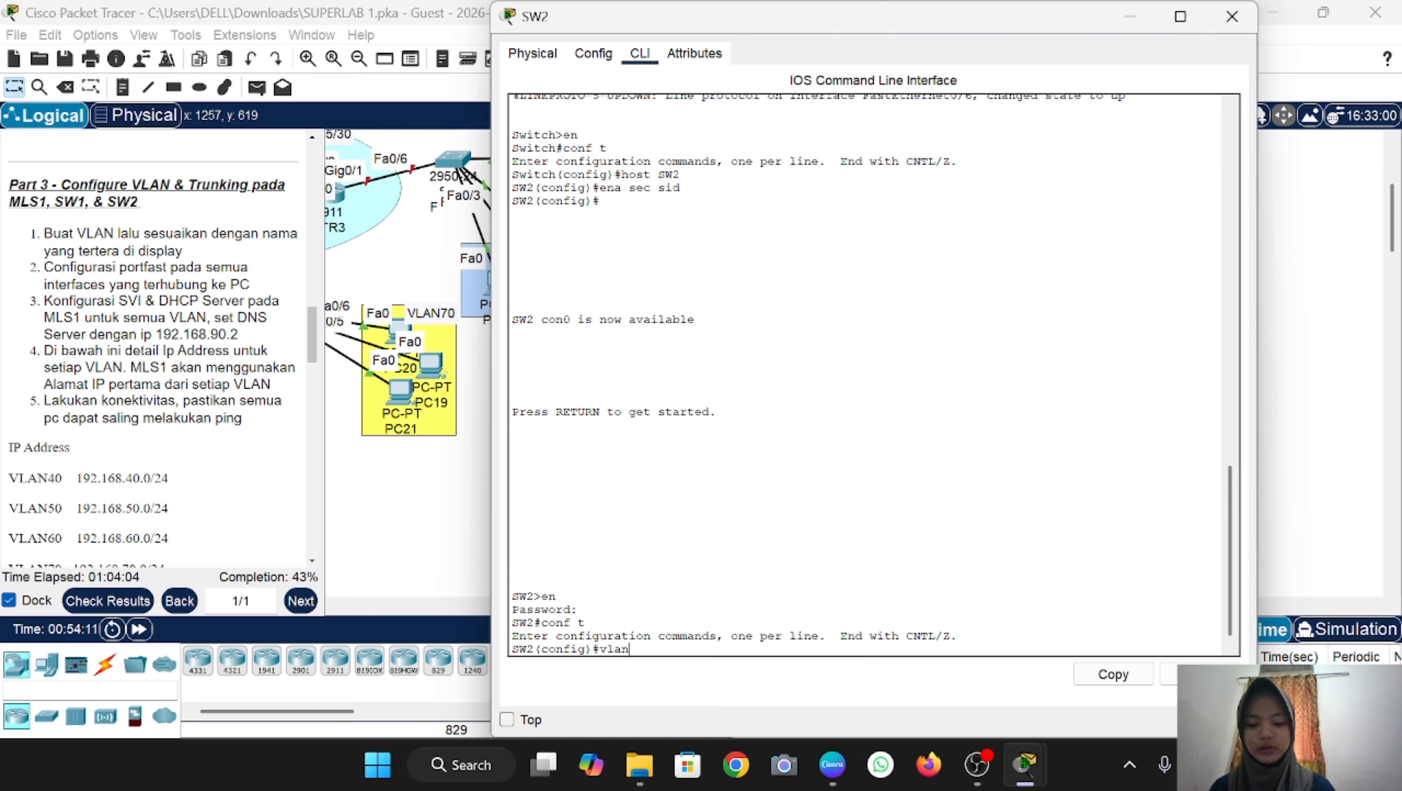
type(" 60")
key("Return")
type("na")
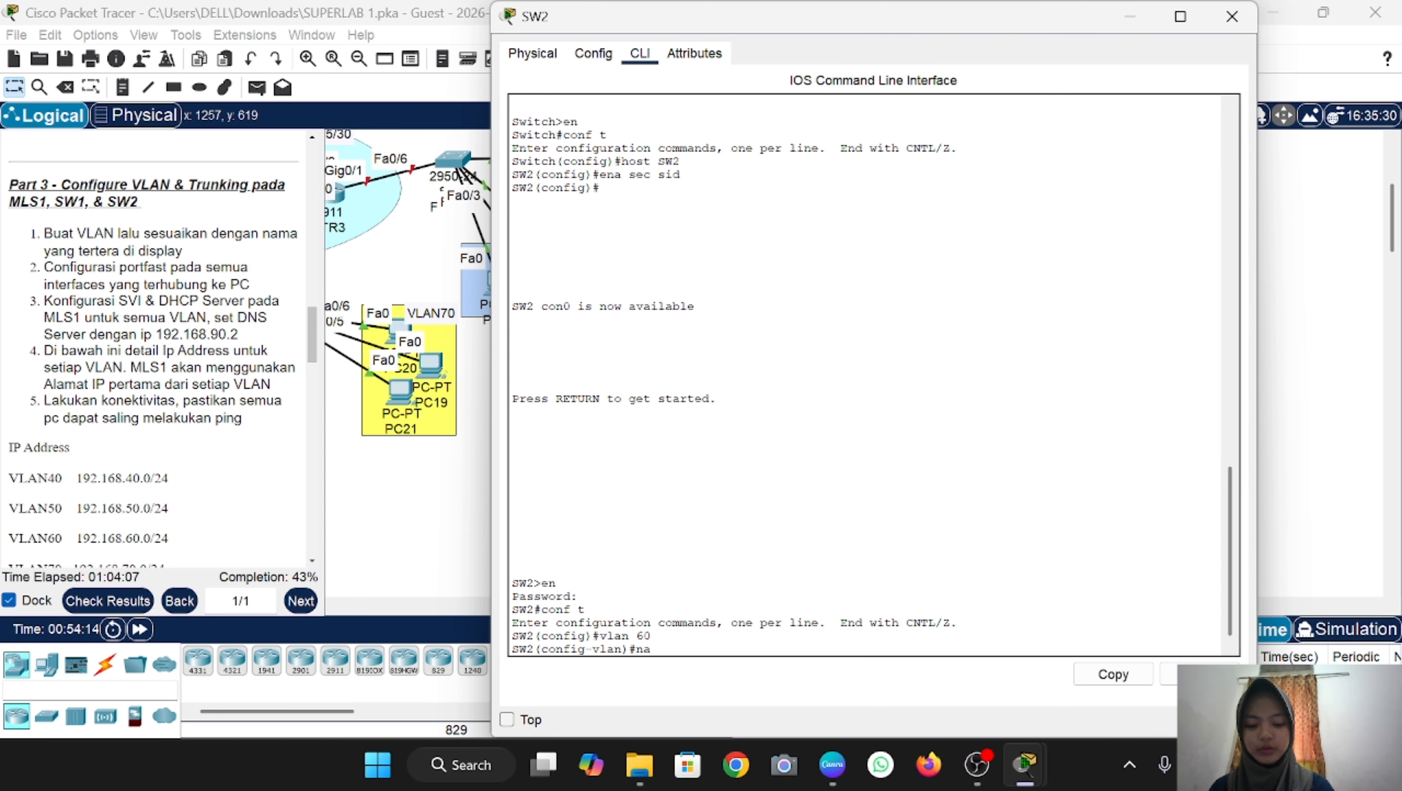
type("mw")
key("BackSpace")
type("e VLAN60")
key("Return")
type("vlan ")
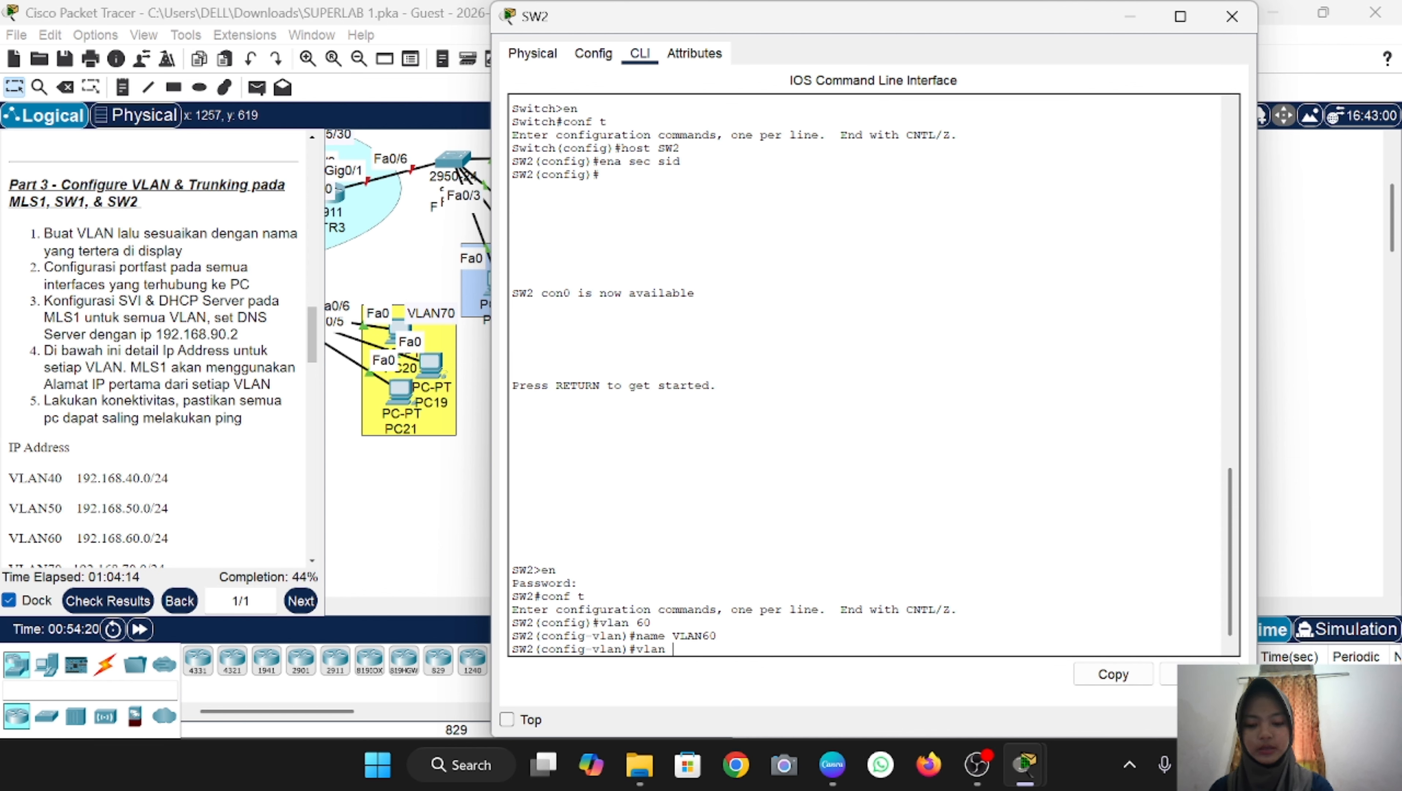
type("70")
key("Return")
type("nam")
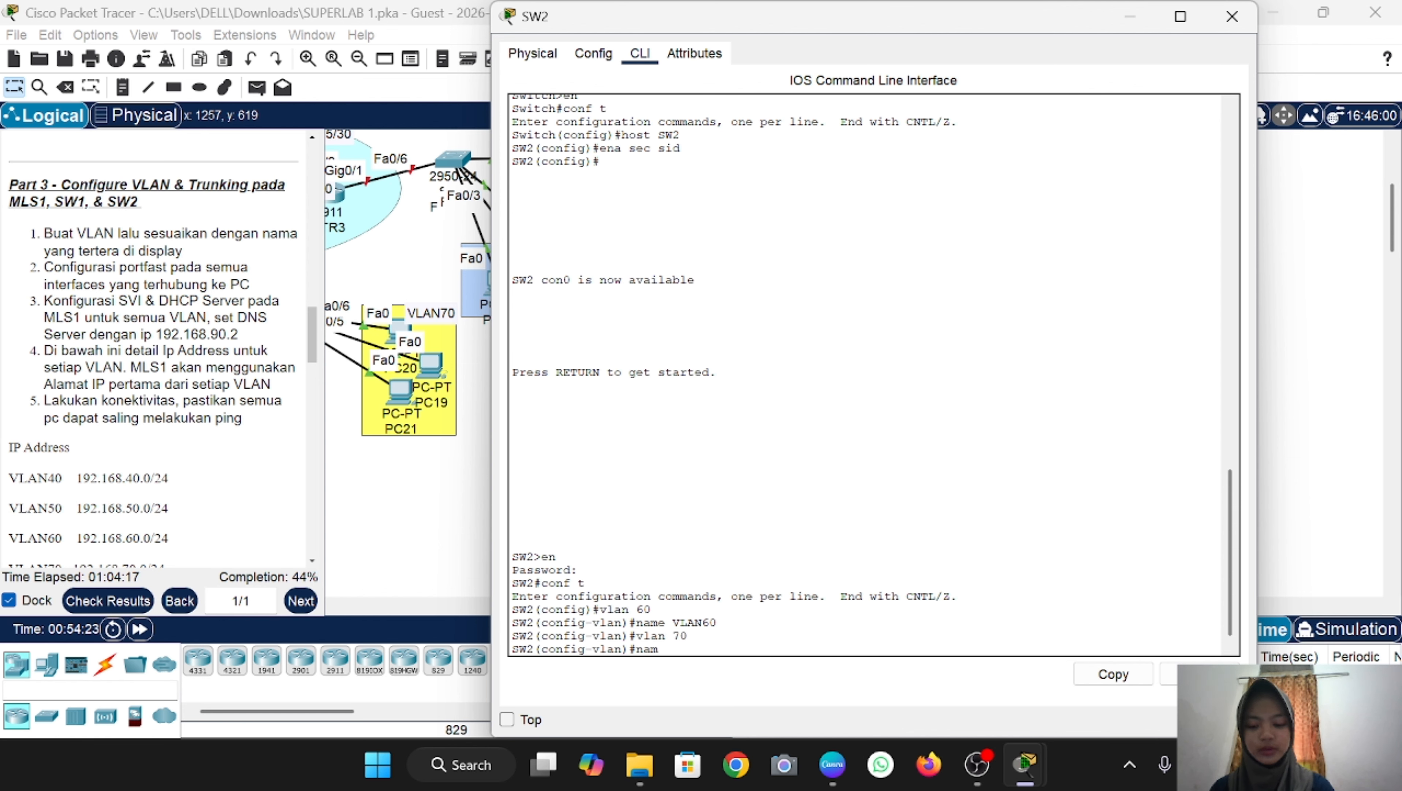
type("e VLAN70")
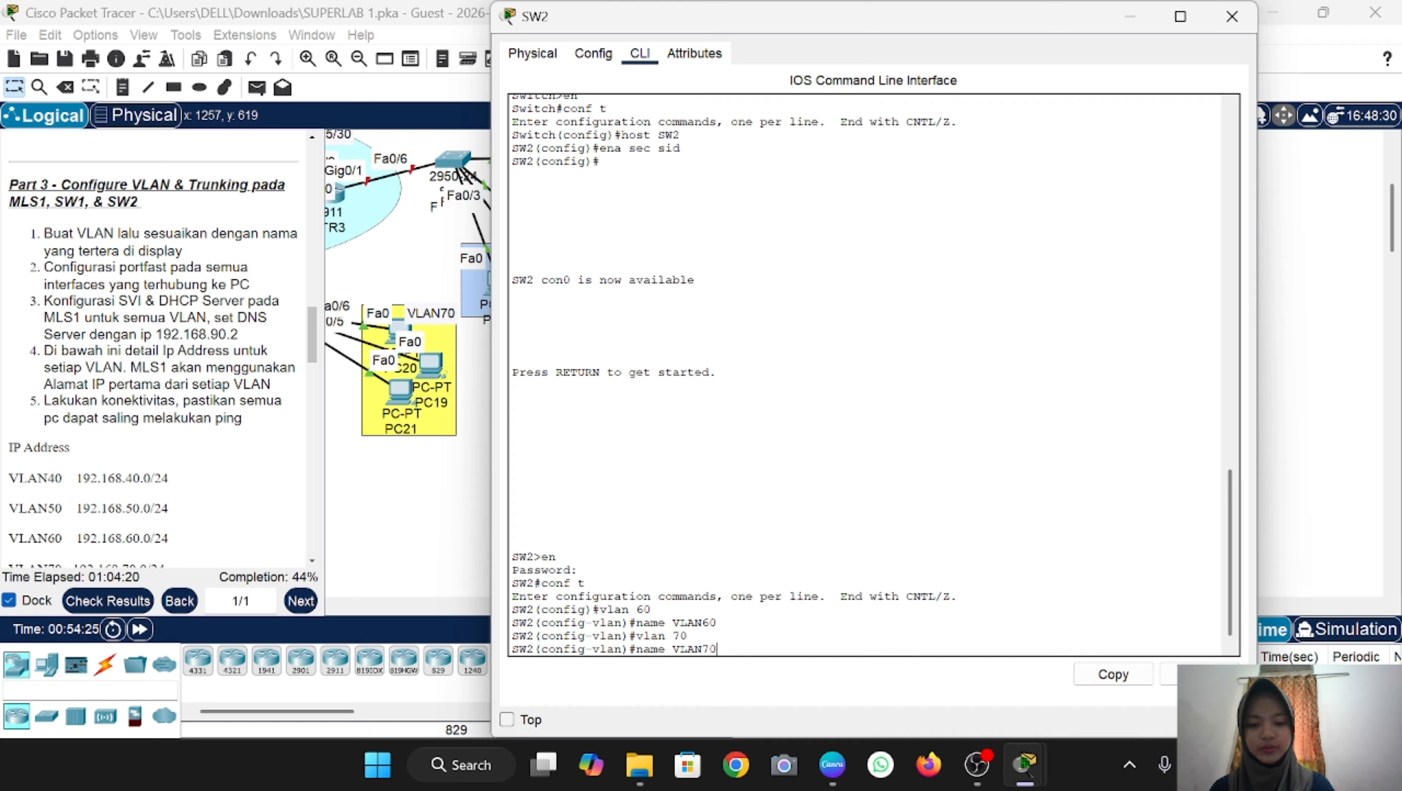
key("Return")
type("e")
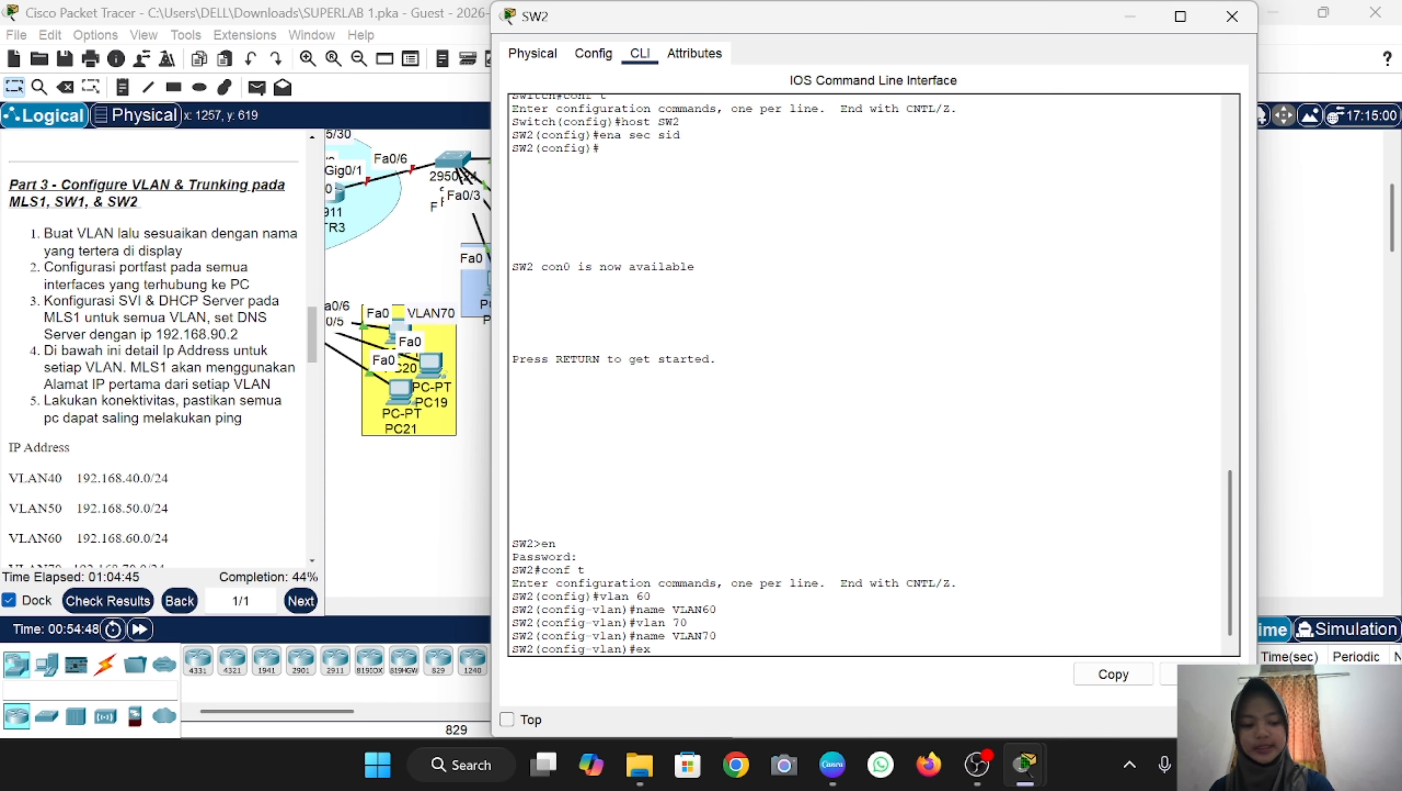
type("x")
key("Return")
scroll(403, 509, "left", 5)
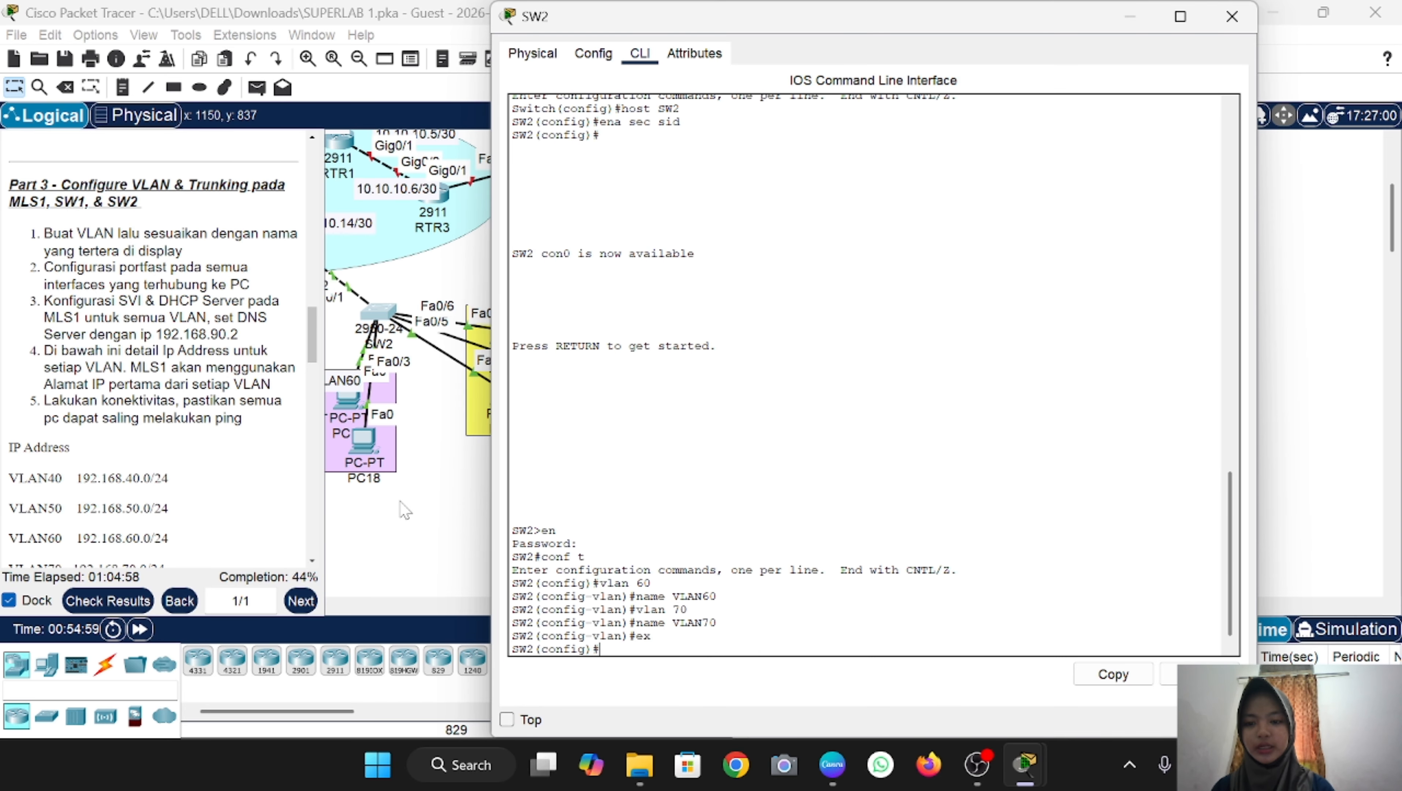
scroll(403, 509, "left", 2)
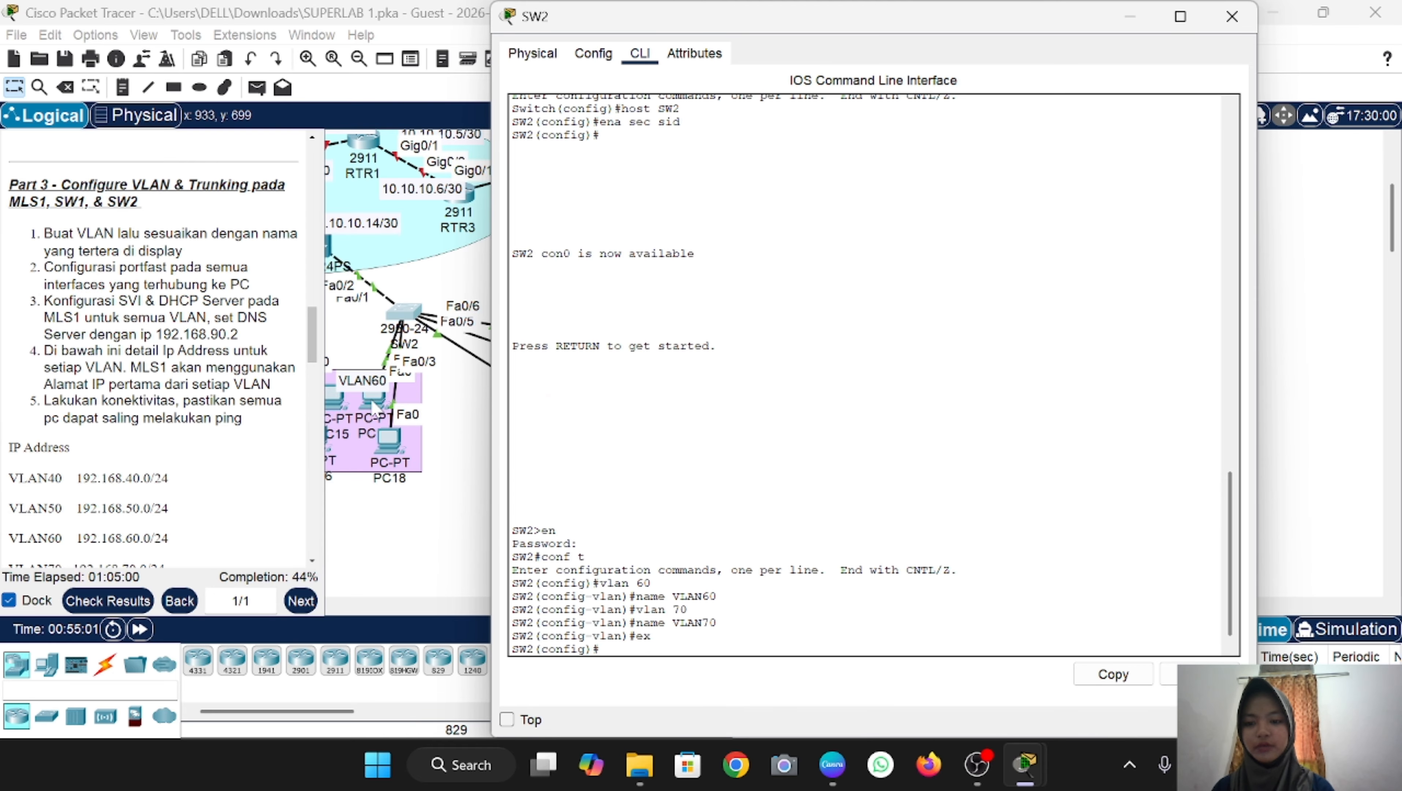
left_click(374, 409)
scroll(421, 376, "left", 8)
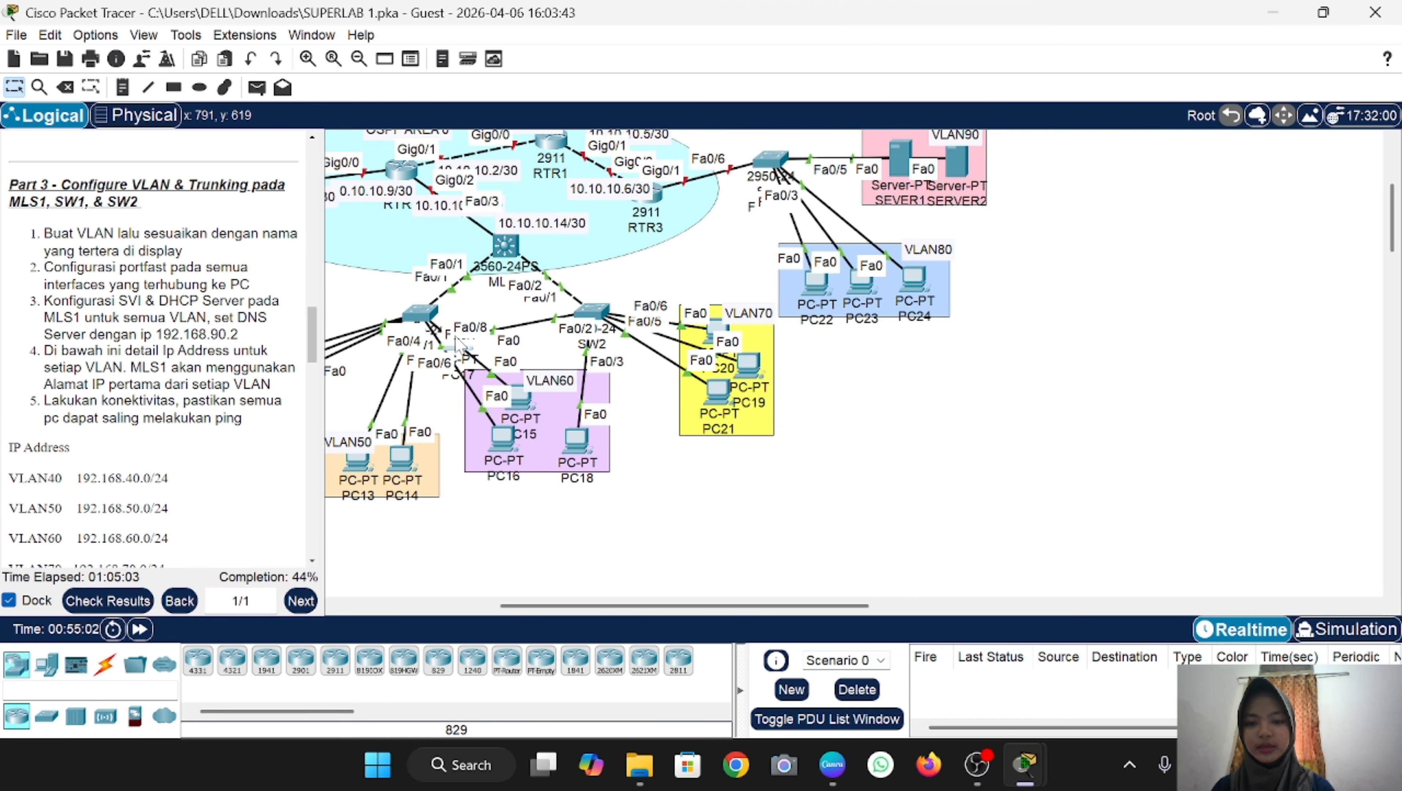
Step: Nudge PC17 on the canvas, then make SW2 ports Fa0/2-3 portfast access ports in VLAN 60
left_click_drag(455, 336, 470, 317)
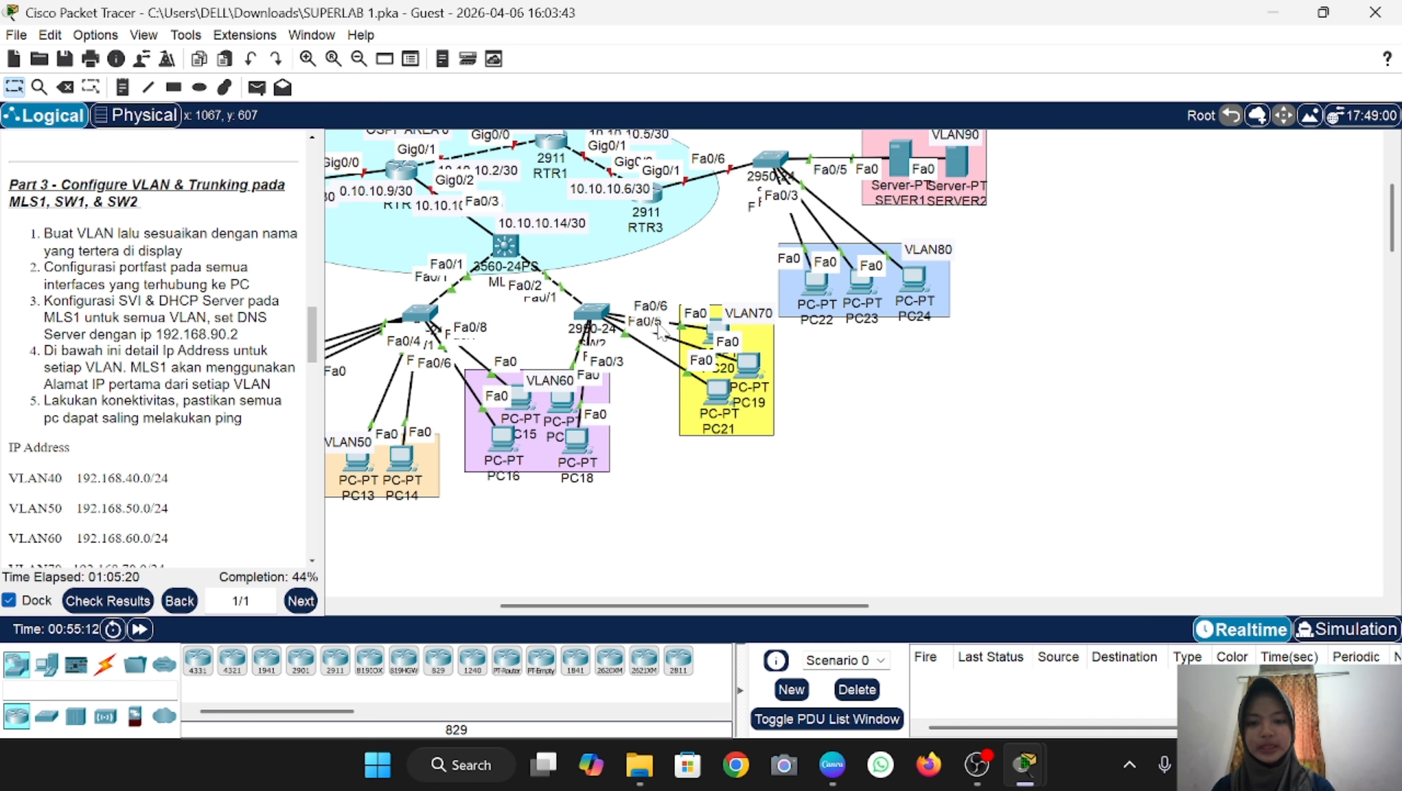
left_click(601, 315)
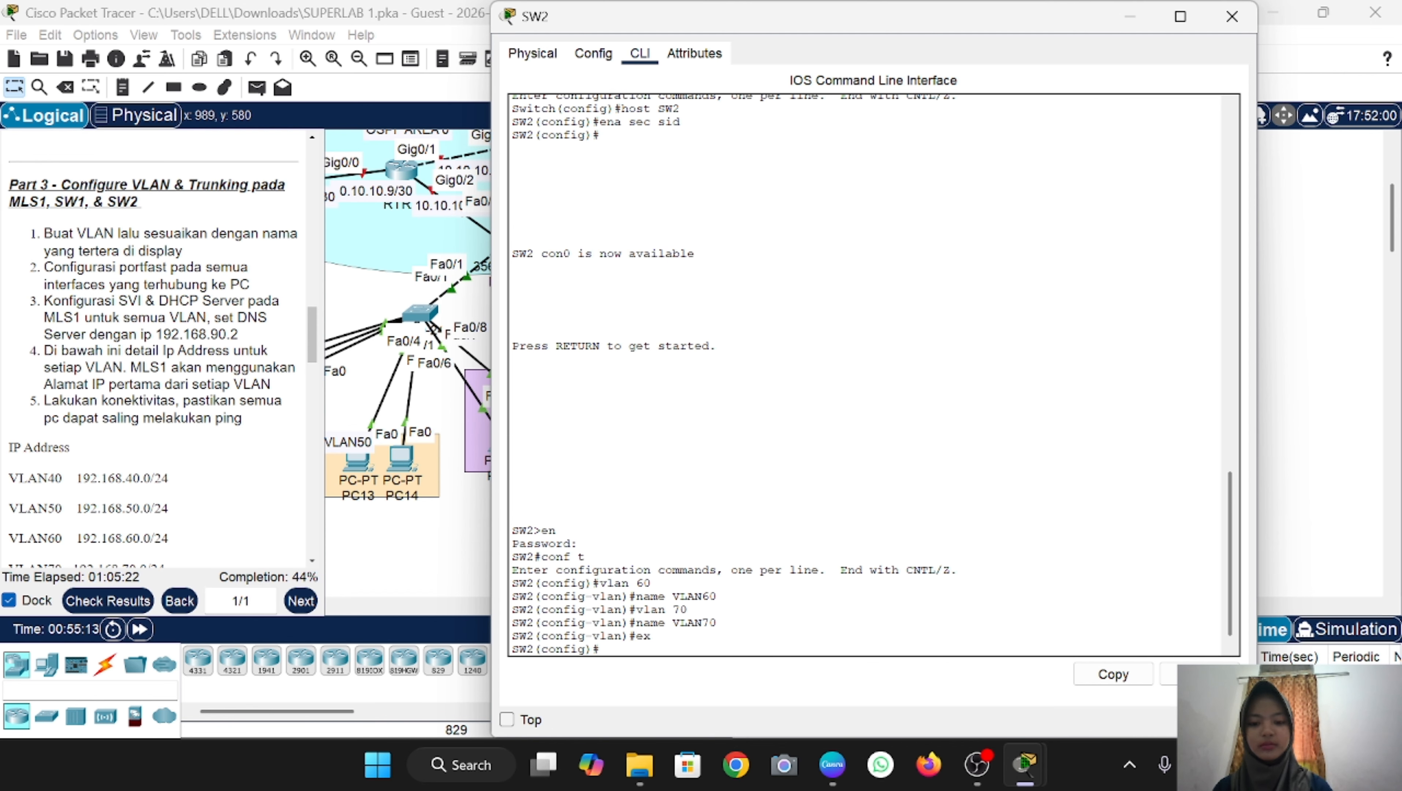
type("int")
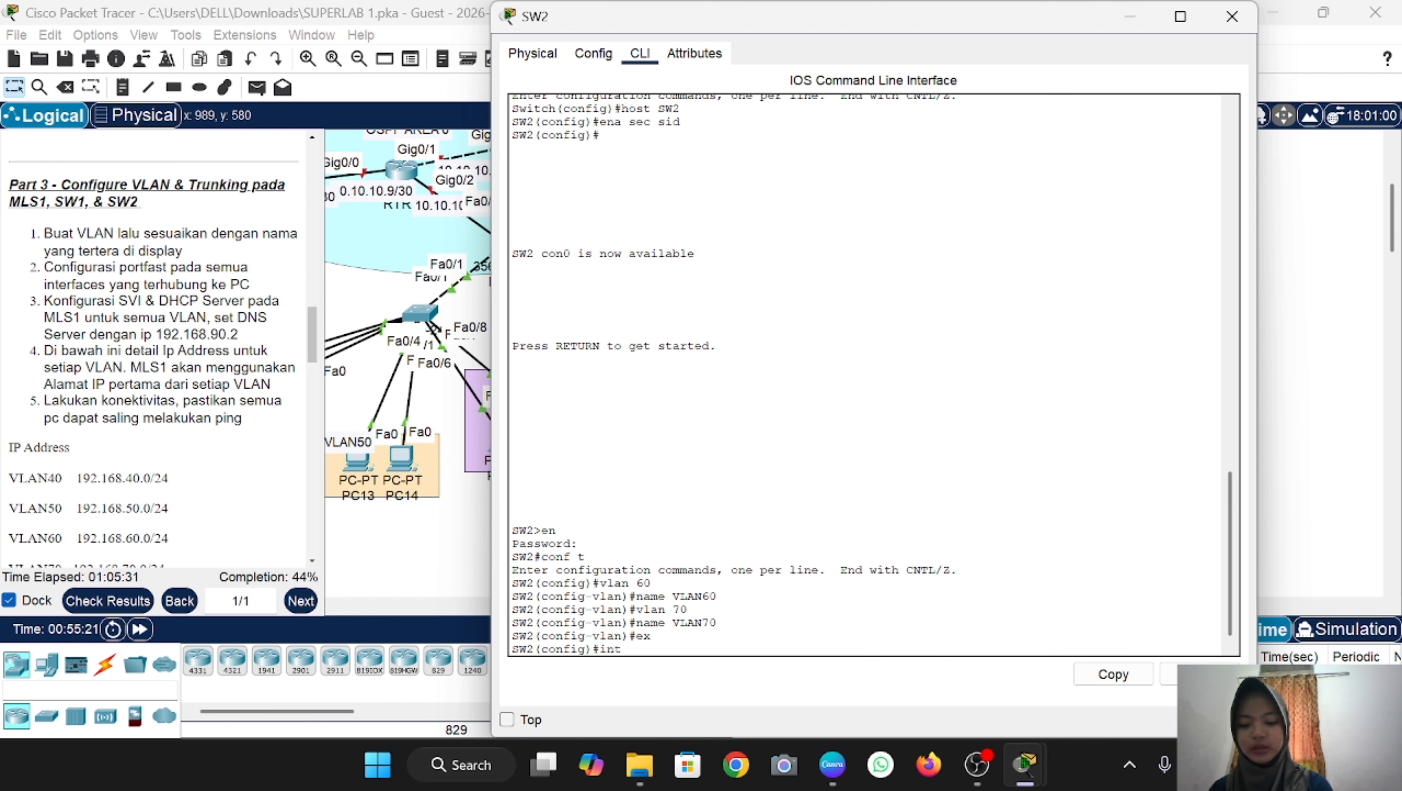
type(" ra fa0/")
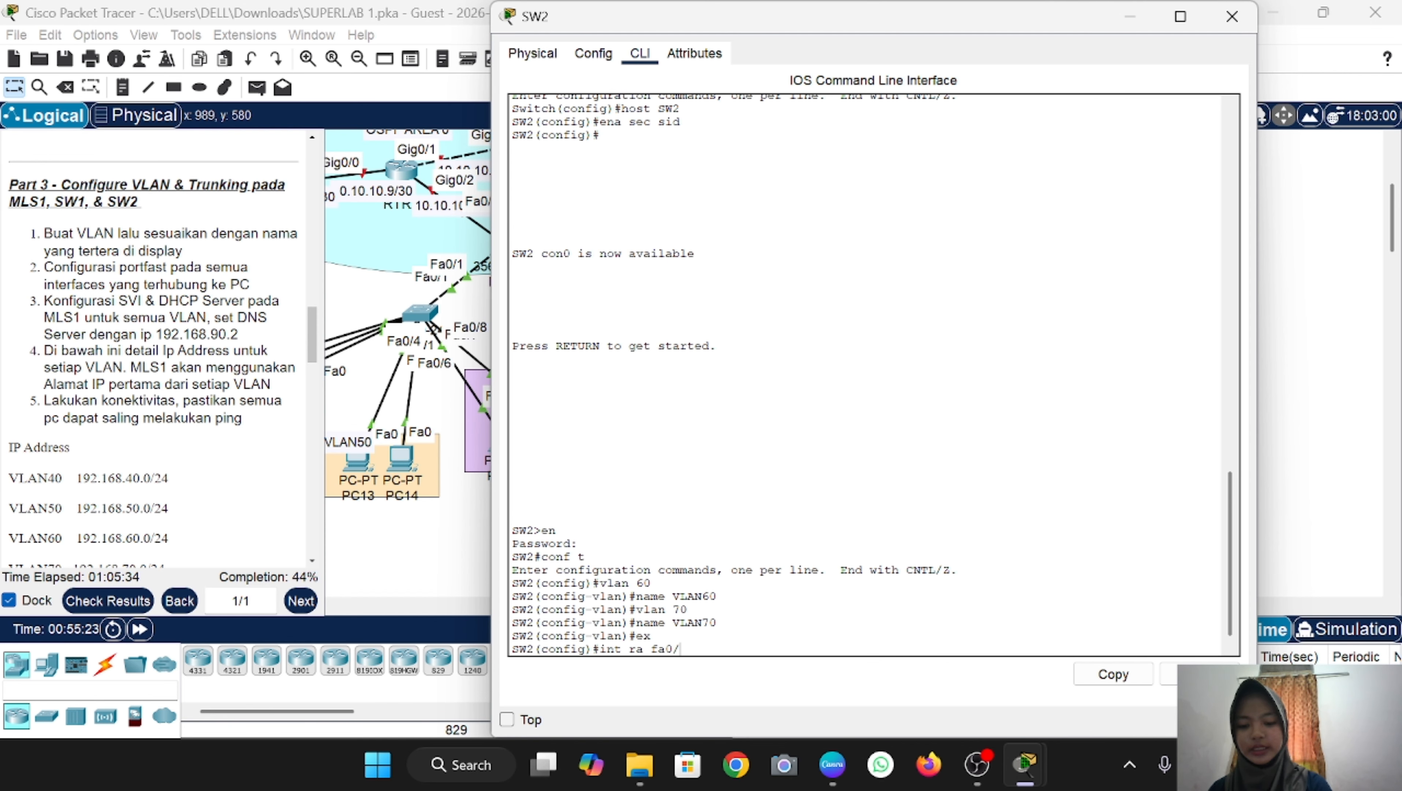
type("2-3")
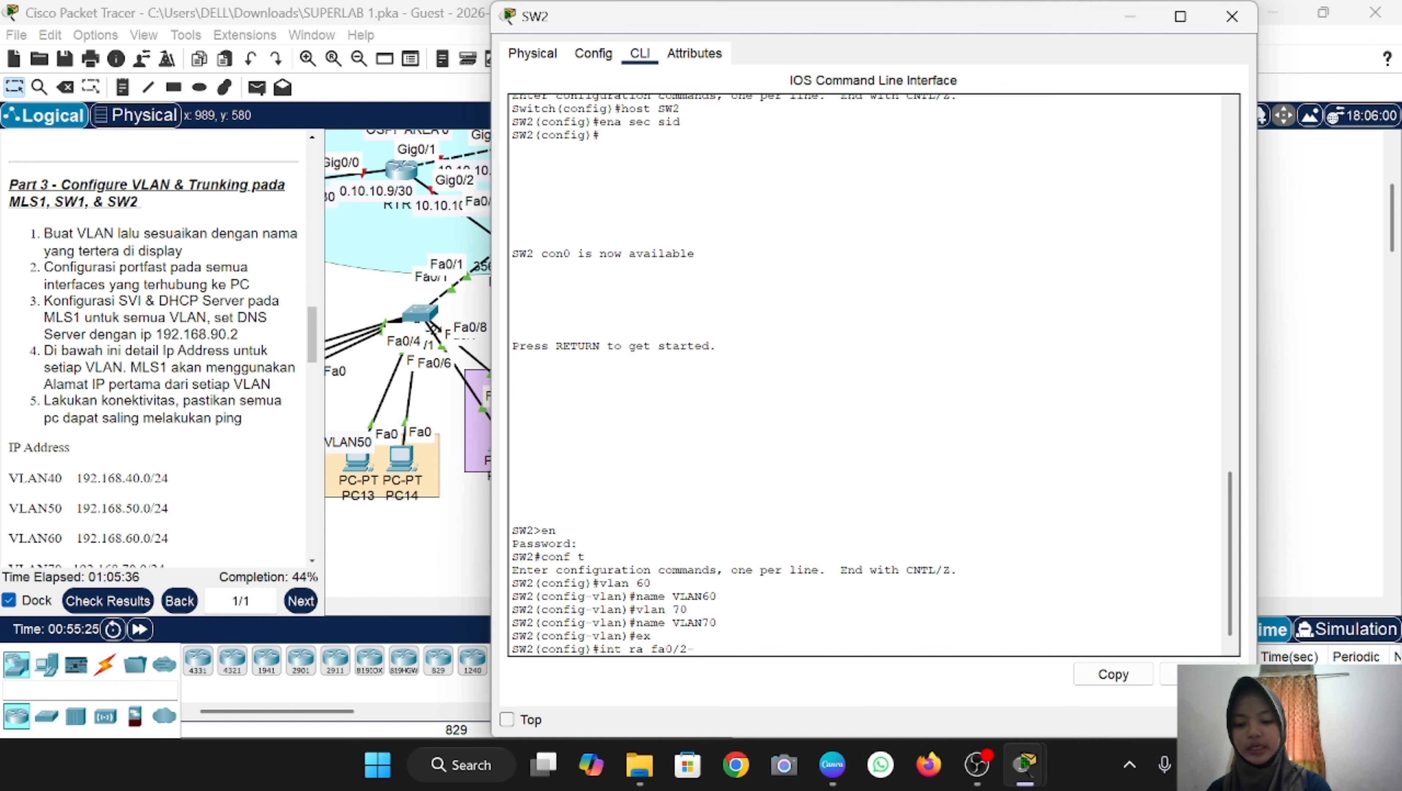
key("Return")
type("sw m a")
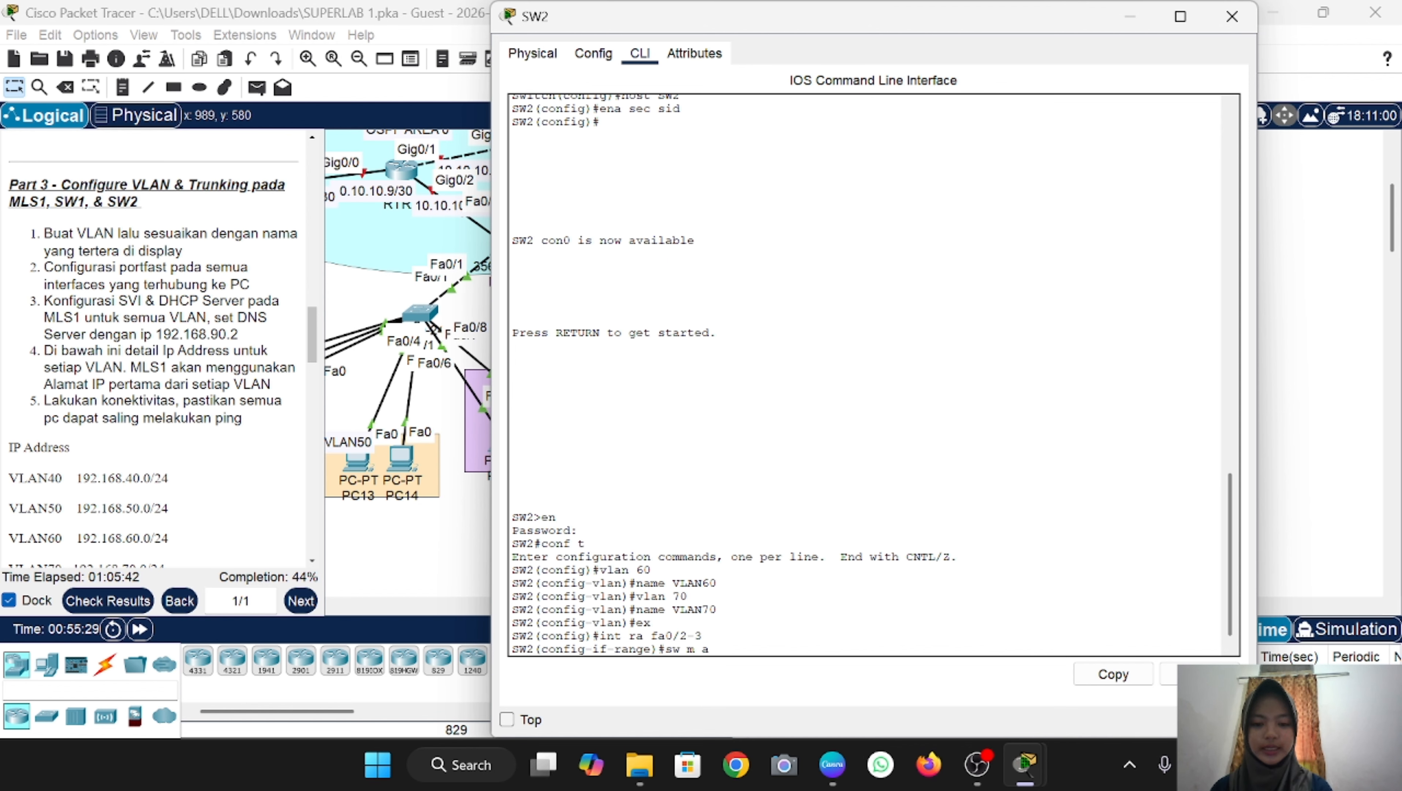
key("Return")
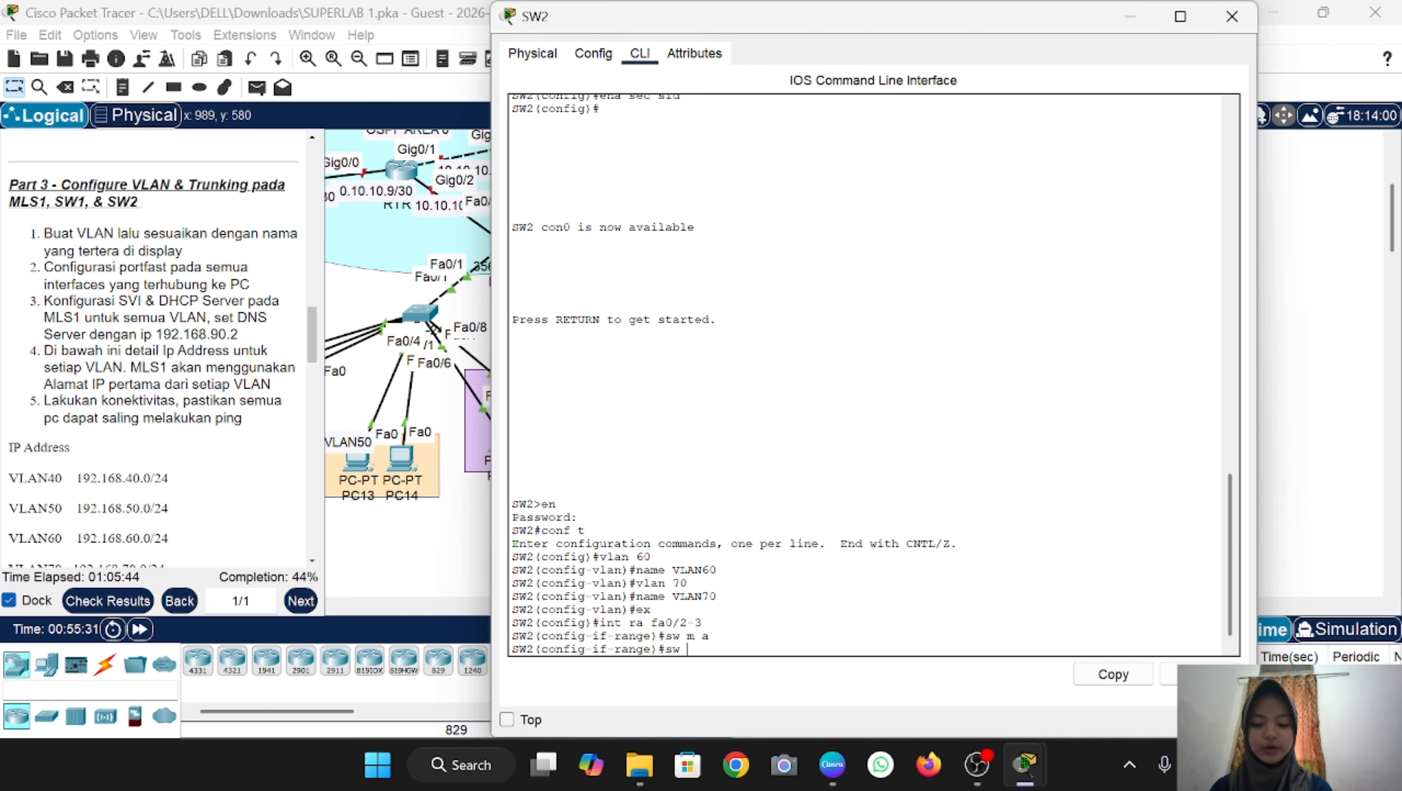
type("sw a vlan 6")
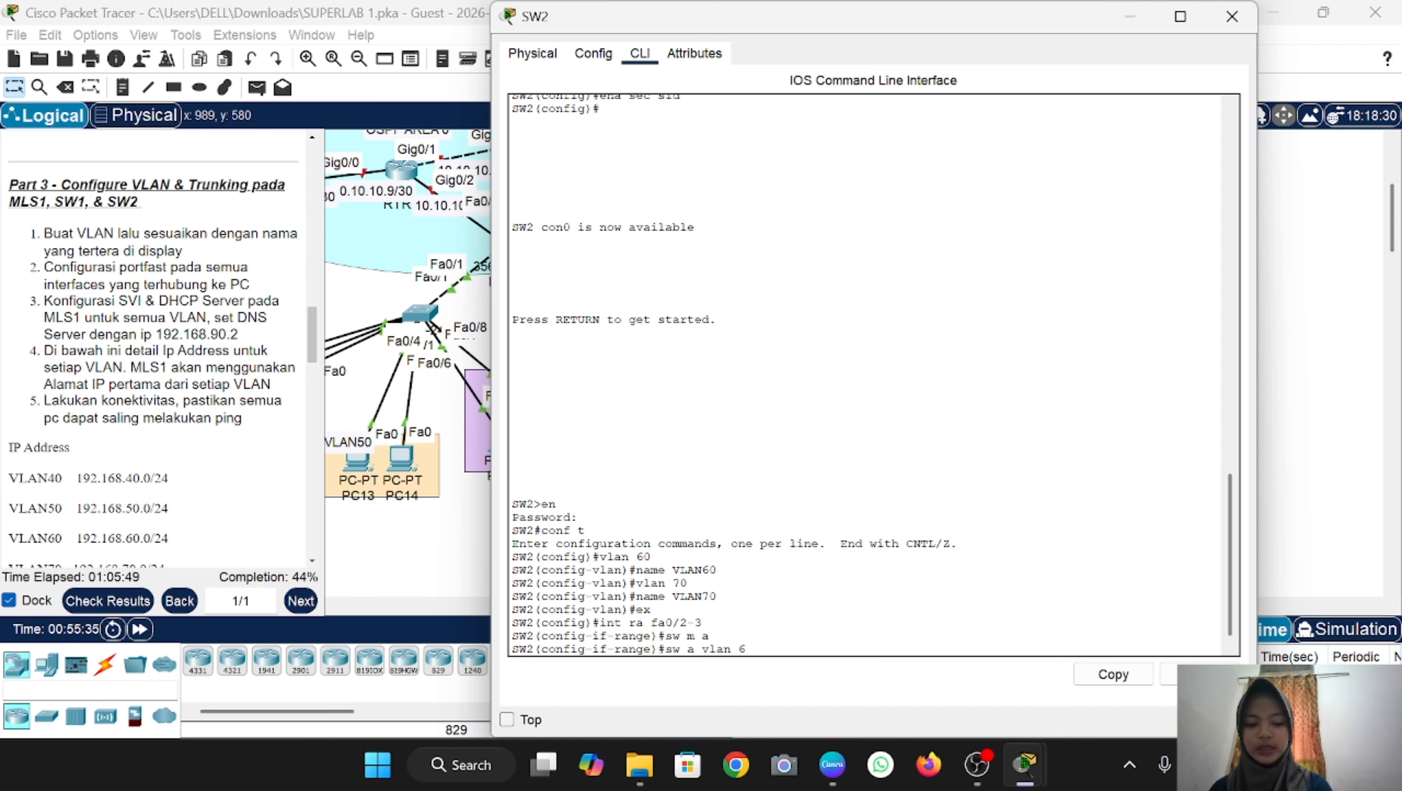
type("0")
key("Return")
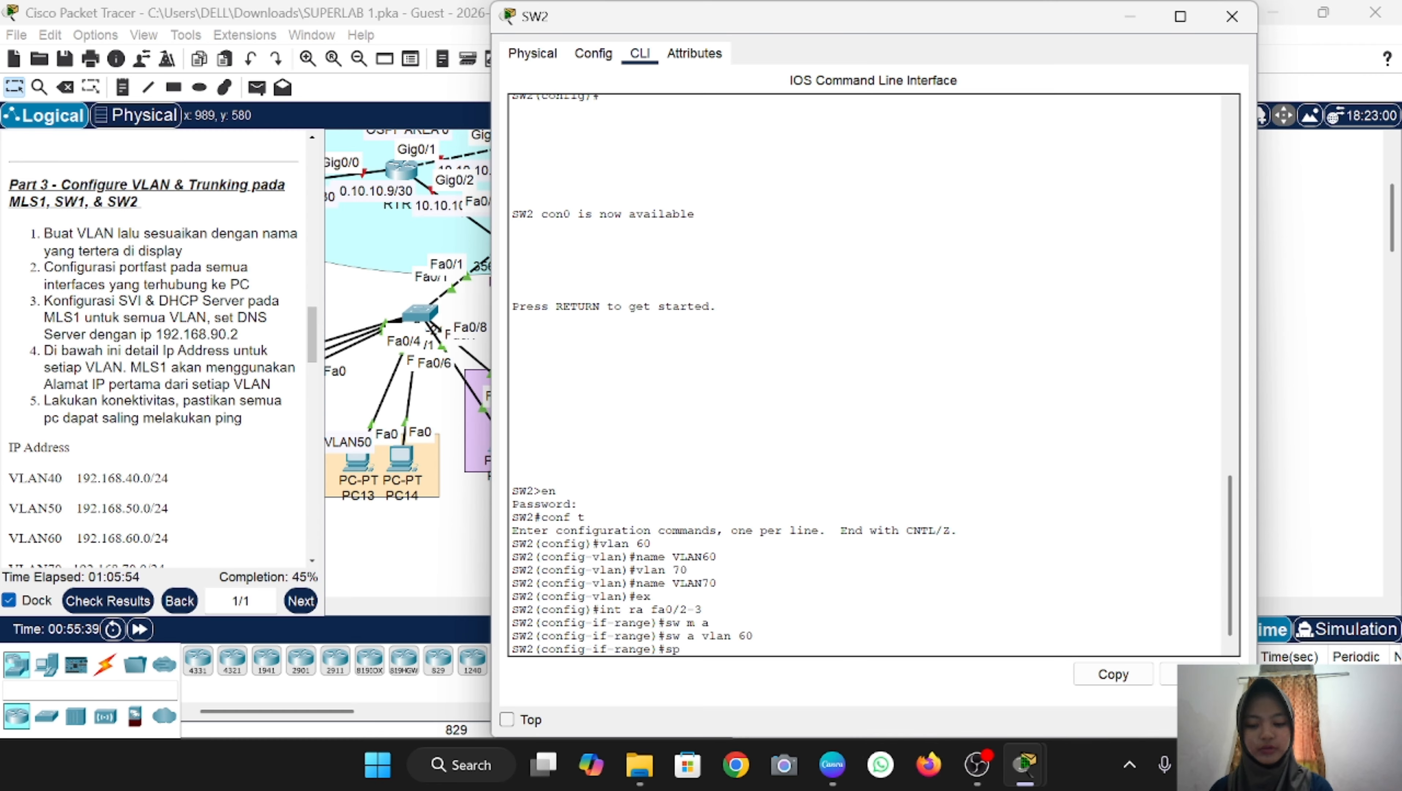
type("spa po")
key("Return")
type("ex")
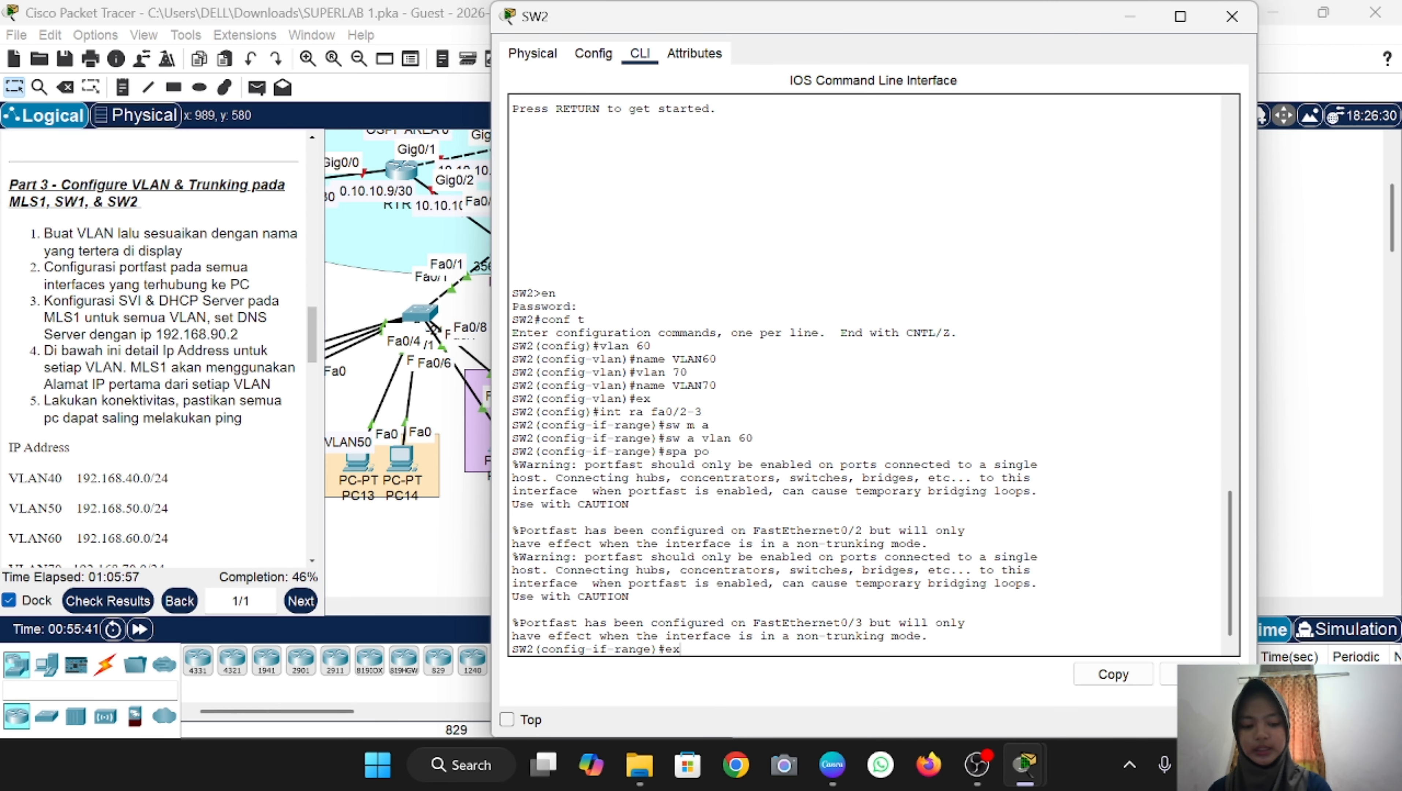
key("Return")
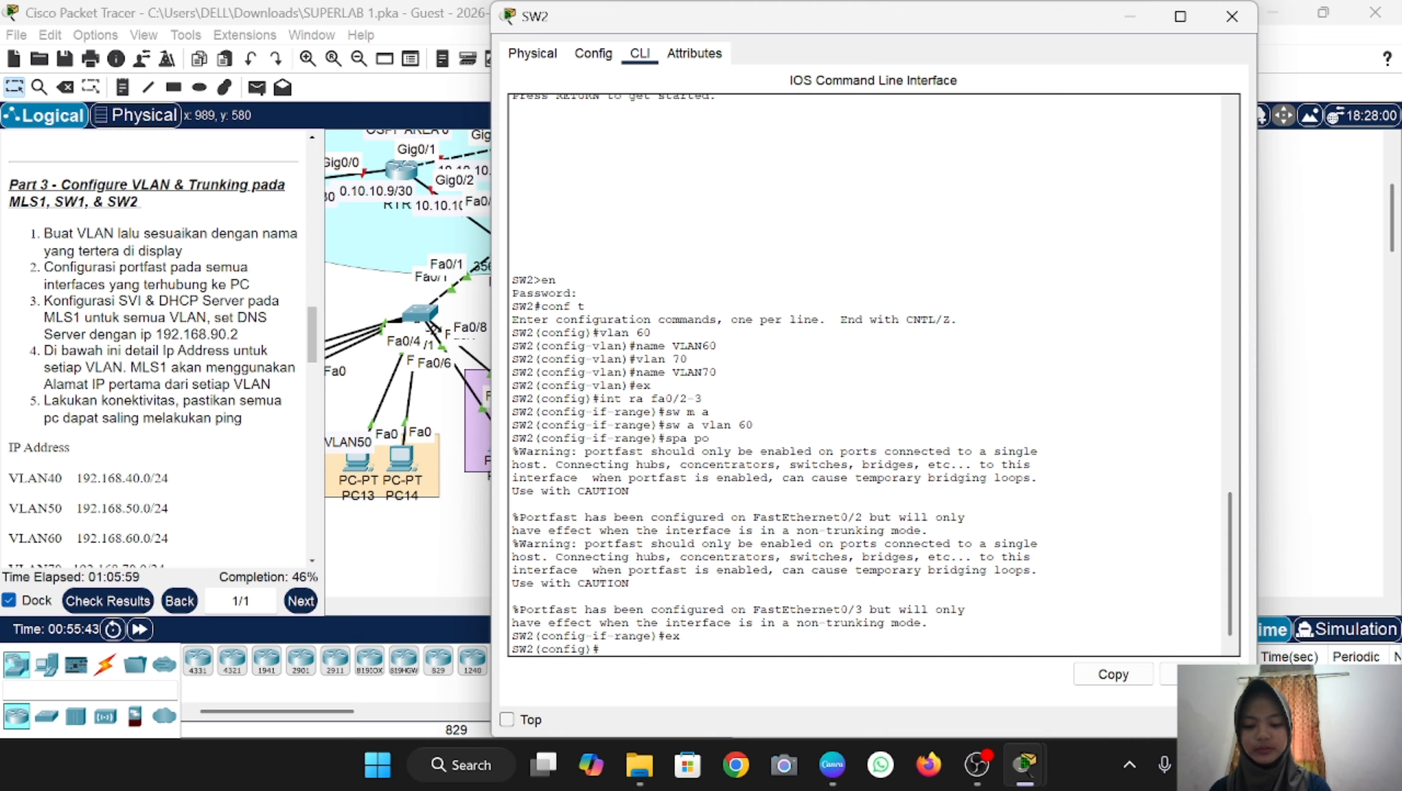
Step: Make SW2 ports Fa0/4-6 portfast access ports in VLAN 70
type("int r a")
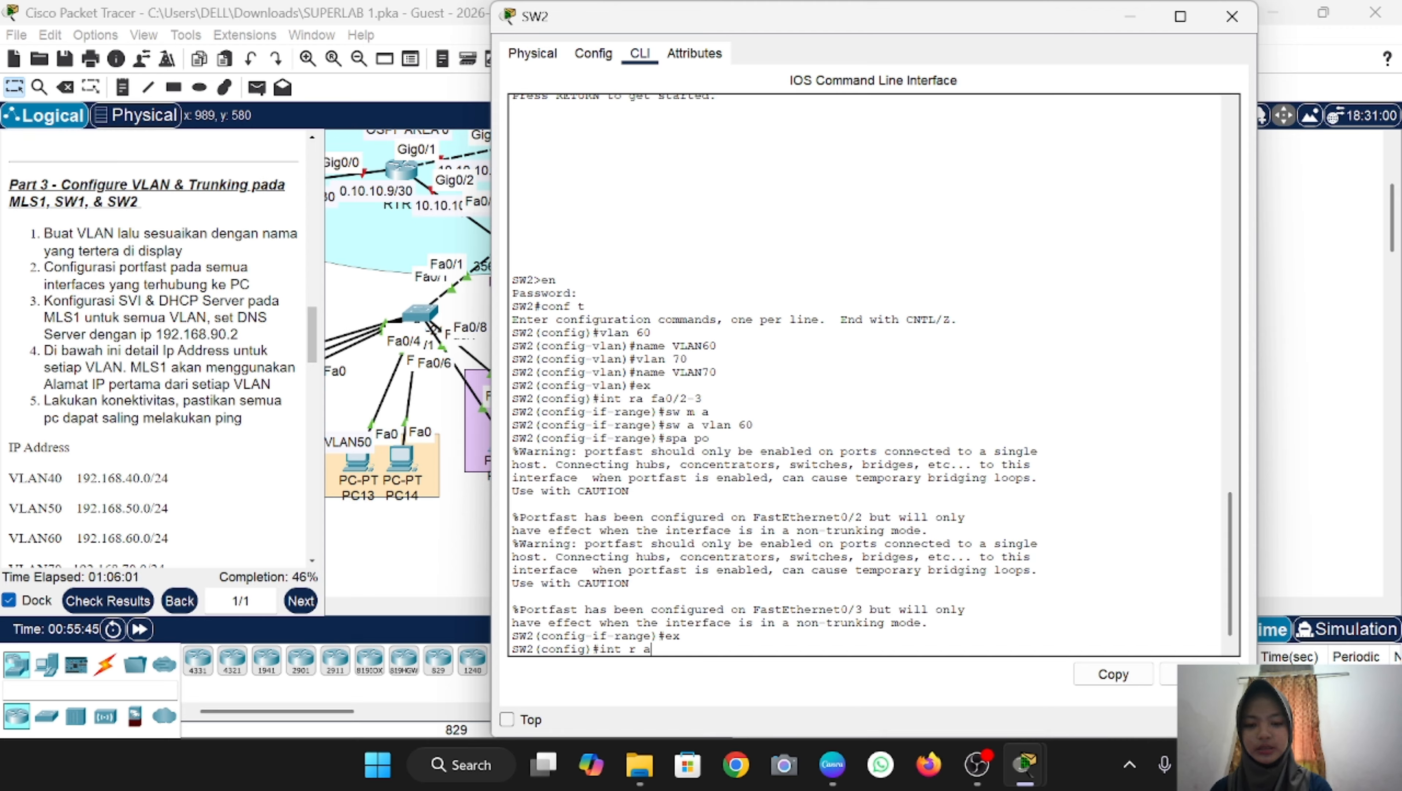
key("BackSpace")
type("a fa0/4-6")
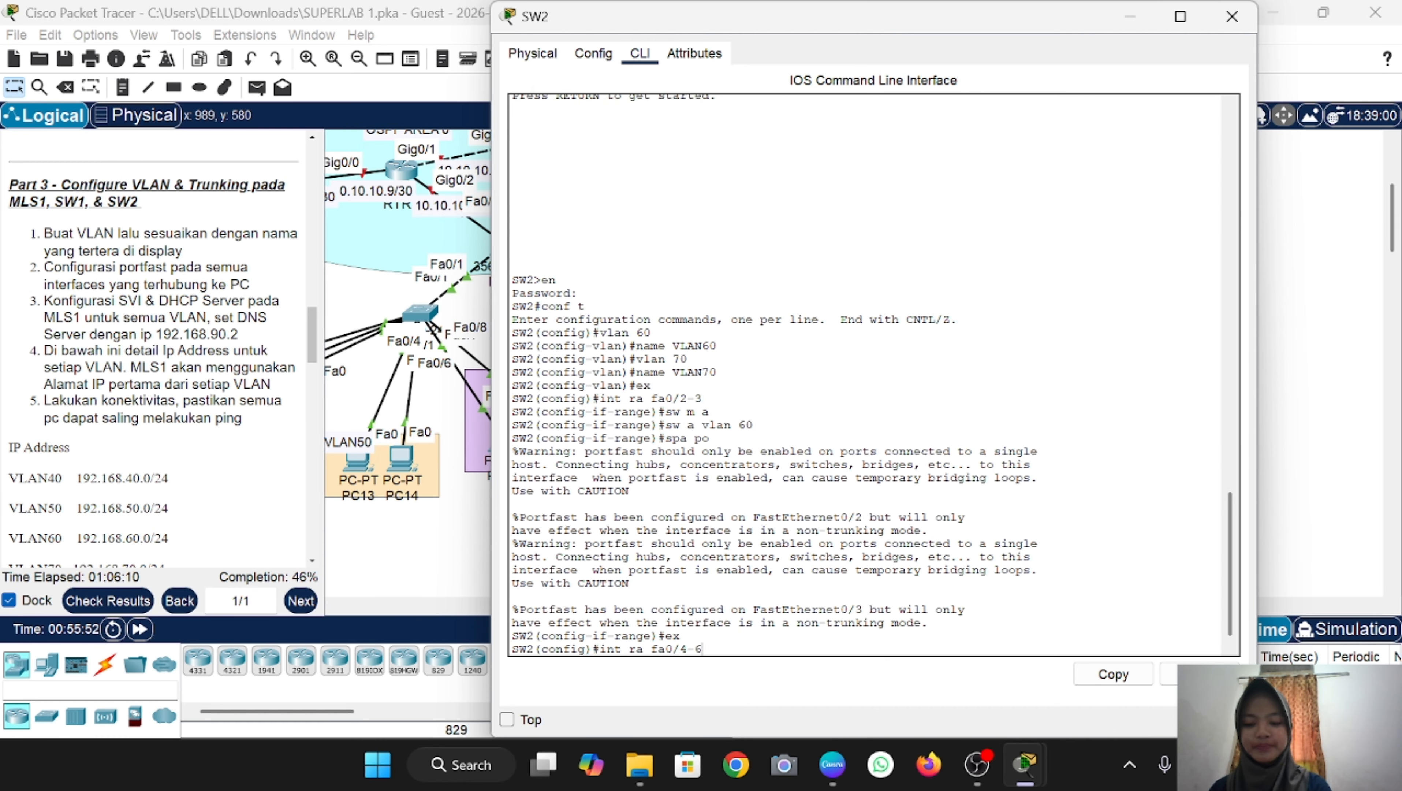
key("Return")
type("sw m")
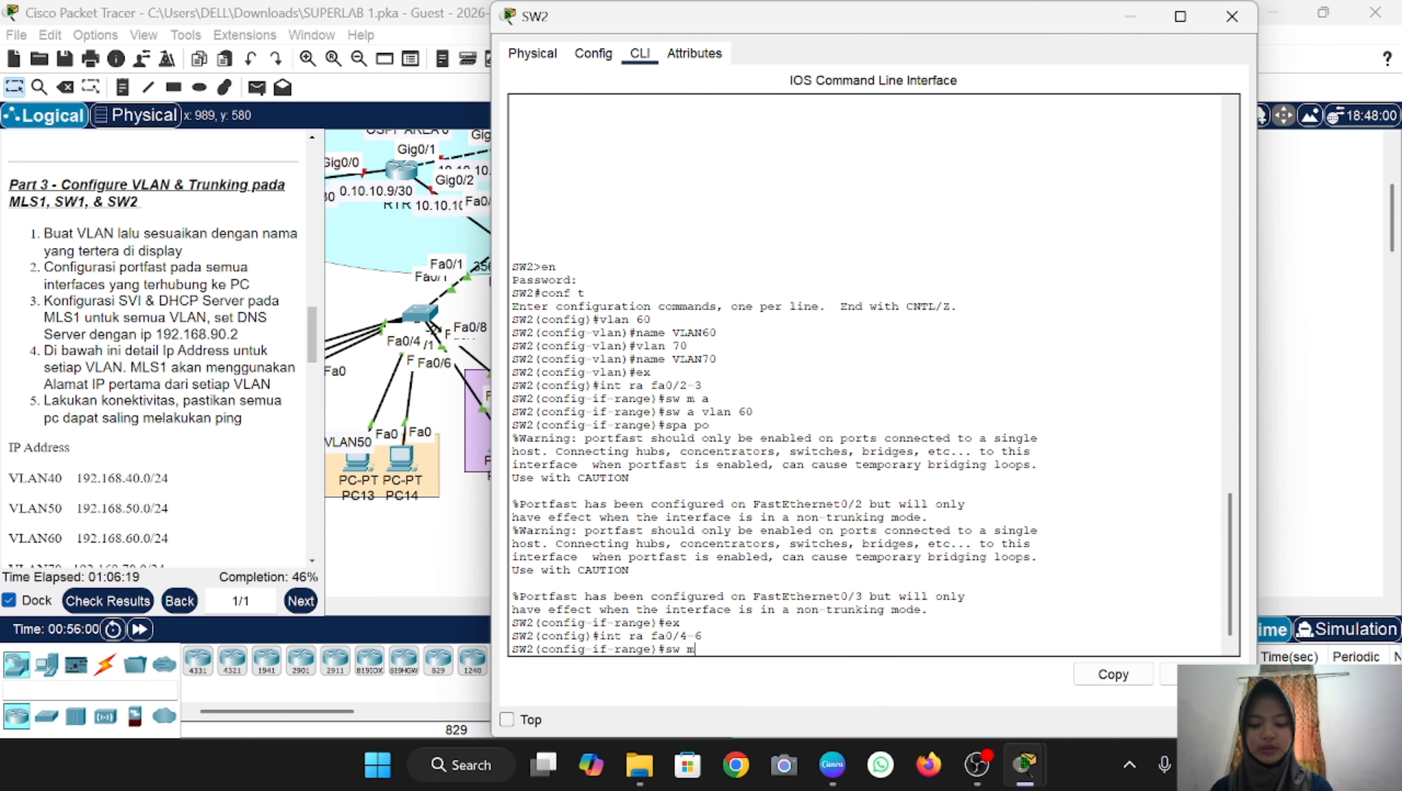
type(" a")
key("Return")
type("sw a")
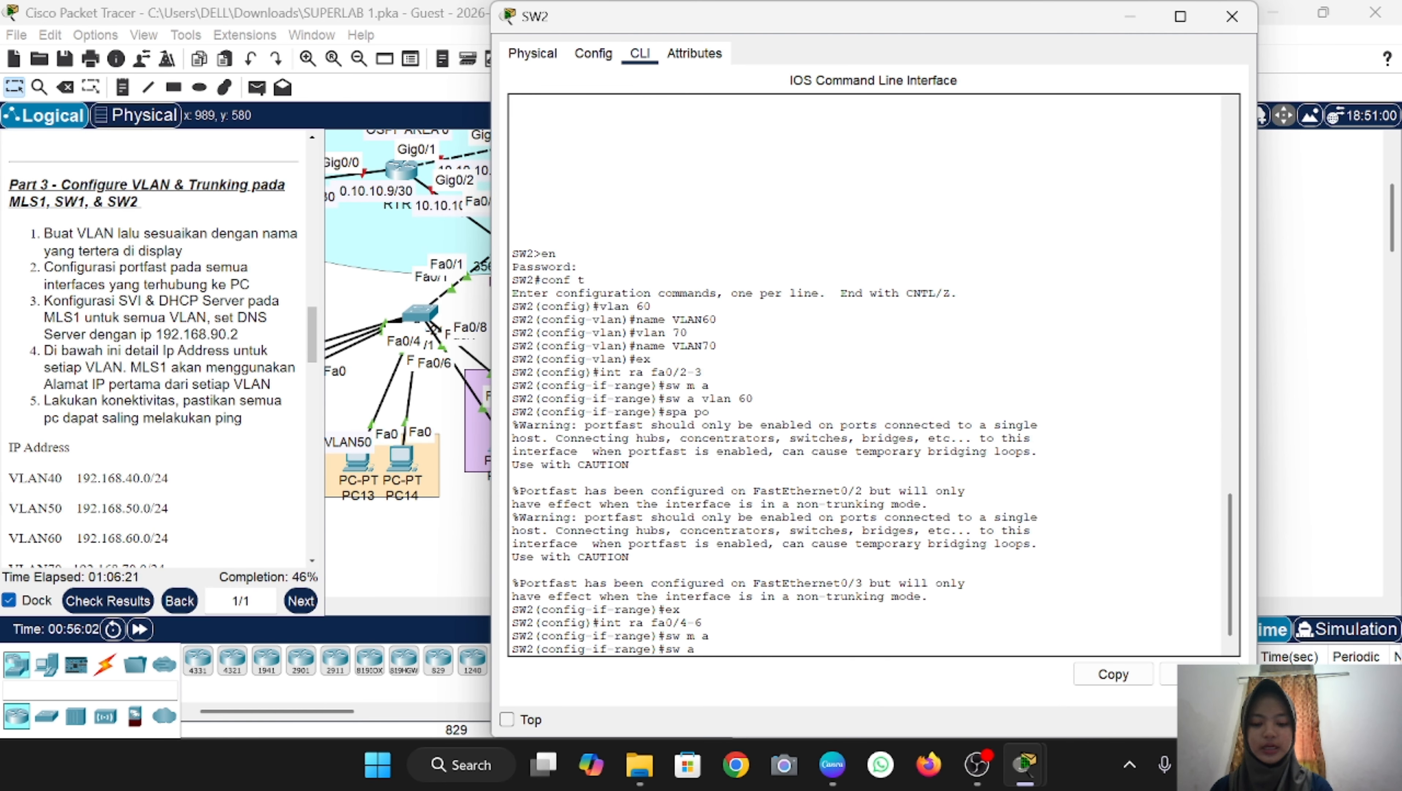
type(" vlan 70")
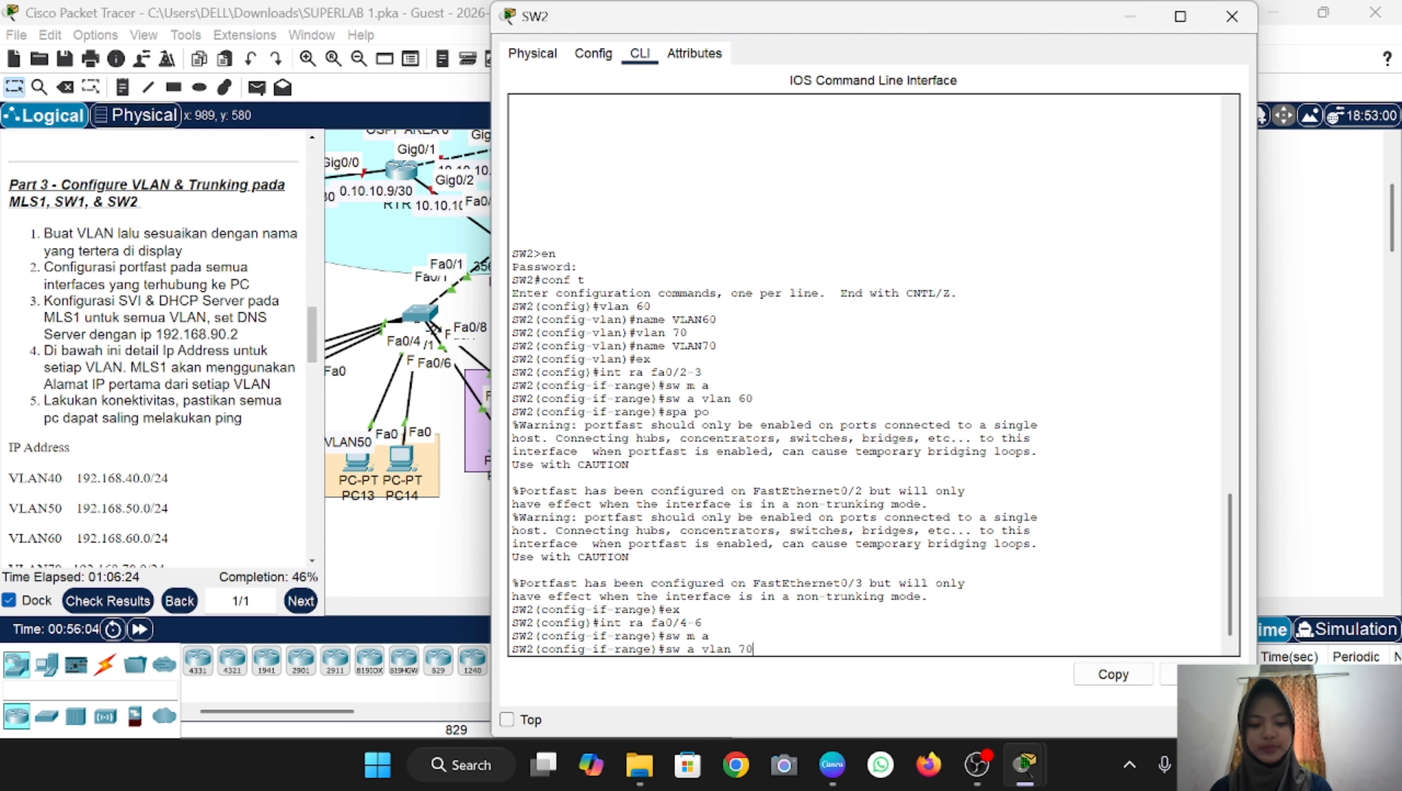
key("Return")
type("spa po")
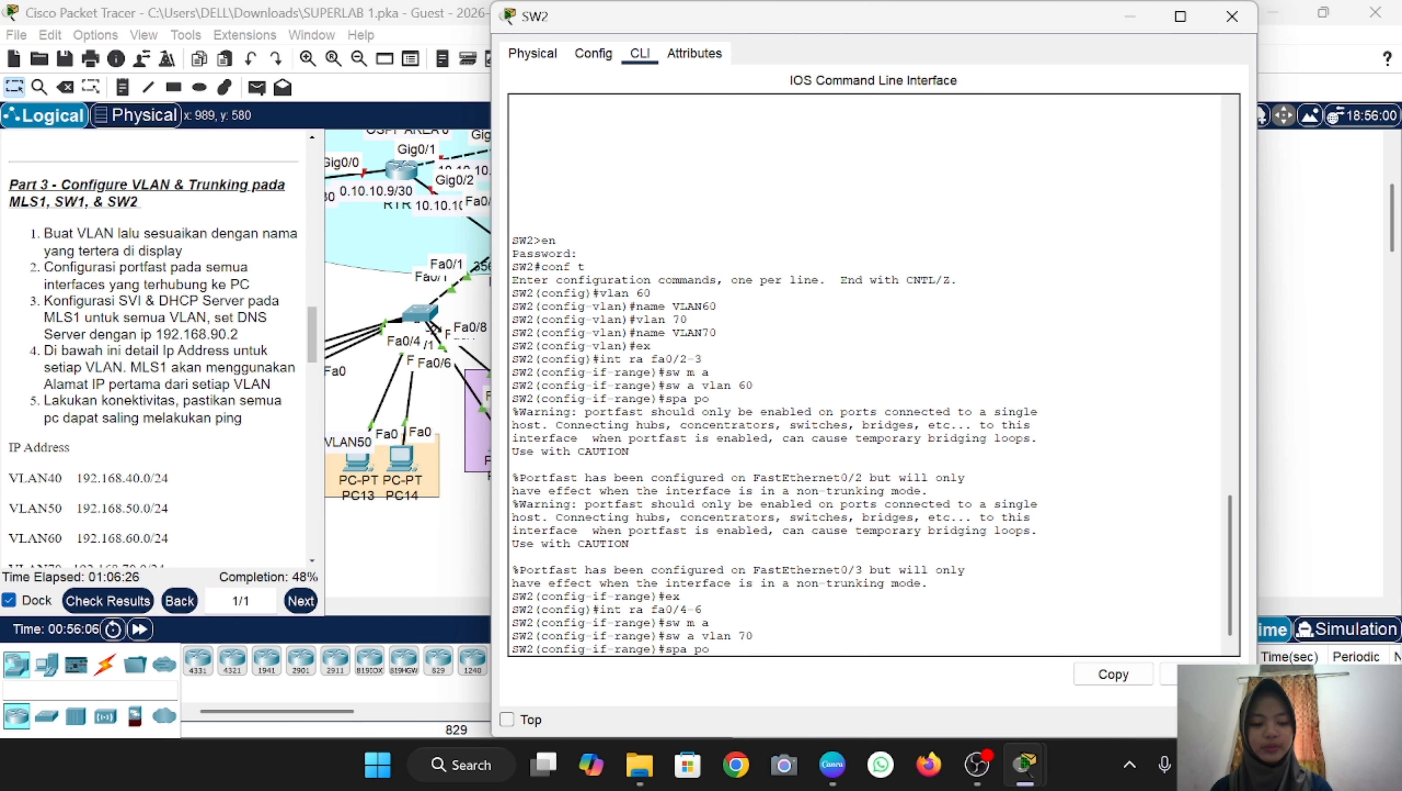
key("Return")
type("ex")
key("Return")
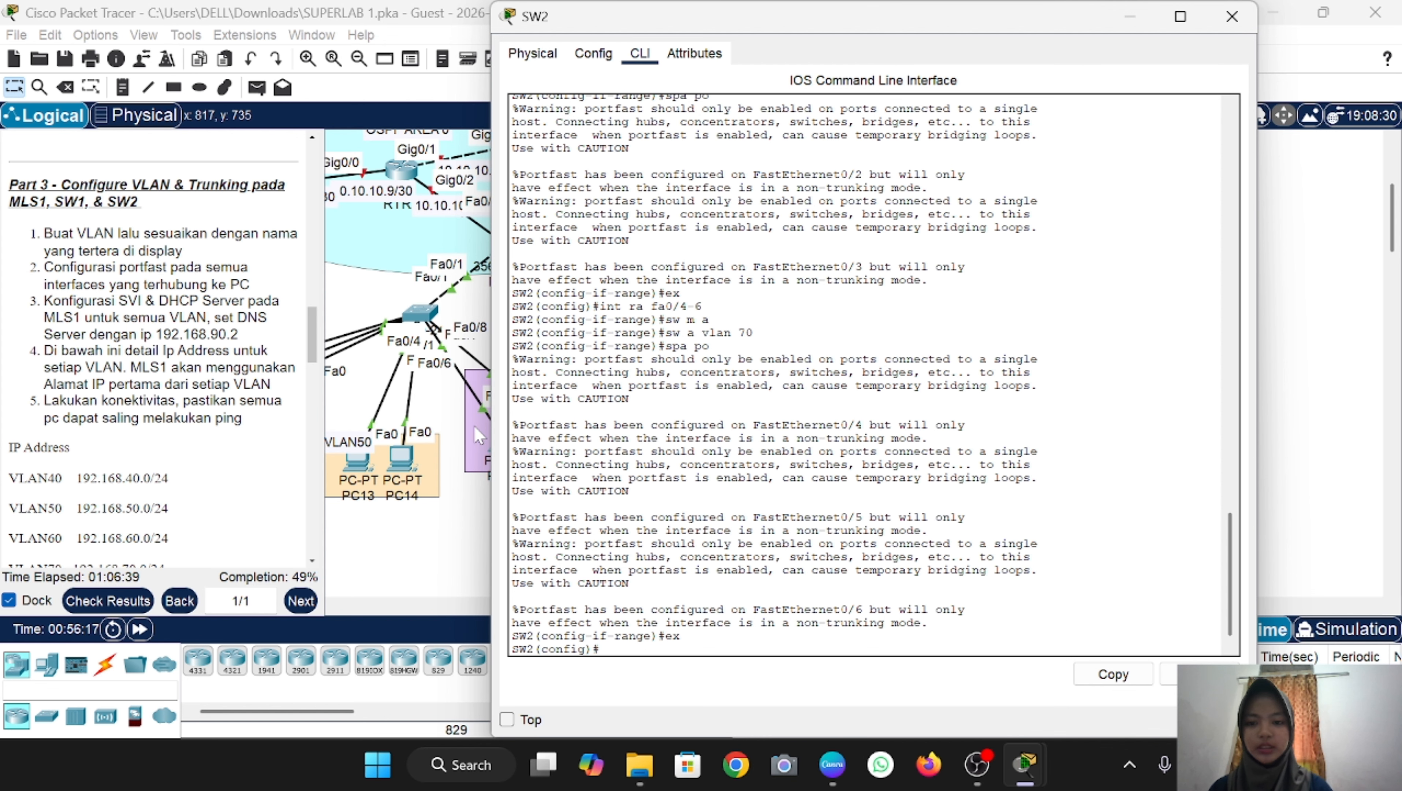
Step: Set SW2's Fa0/1 to trunk mode allowing VLANs 60-70, then return to the topology
scroll(475, 426, "right", 5)
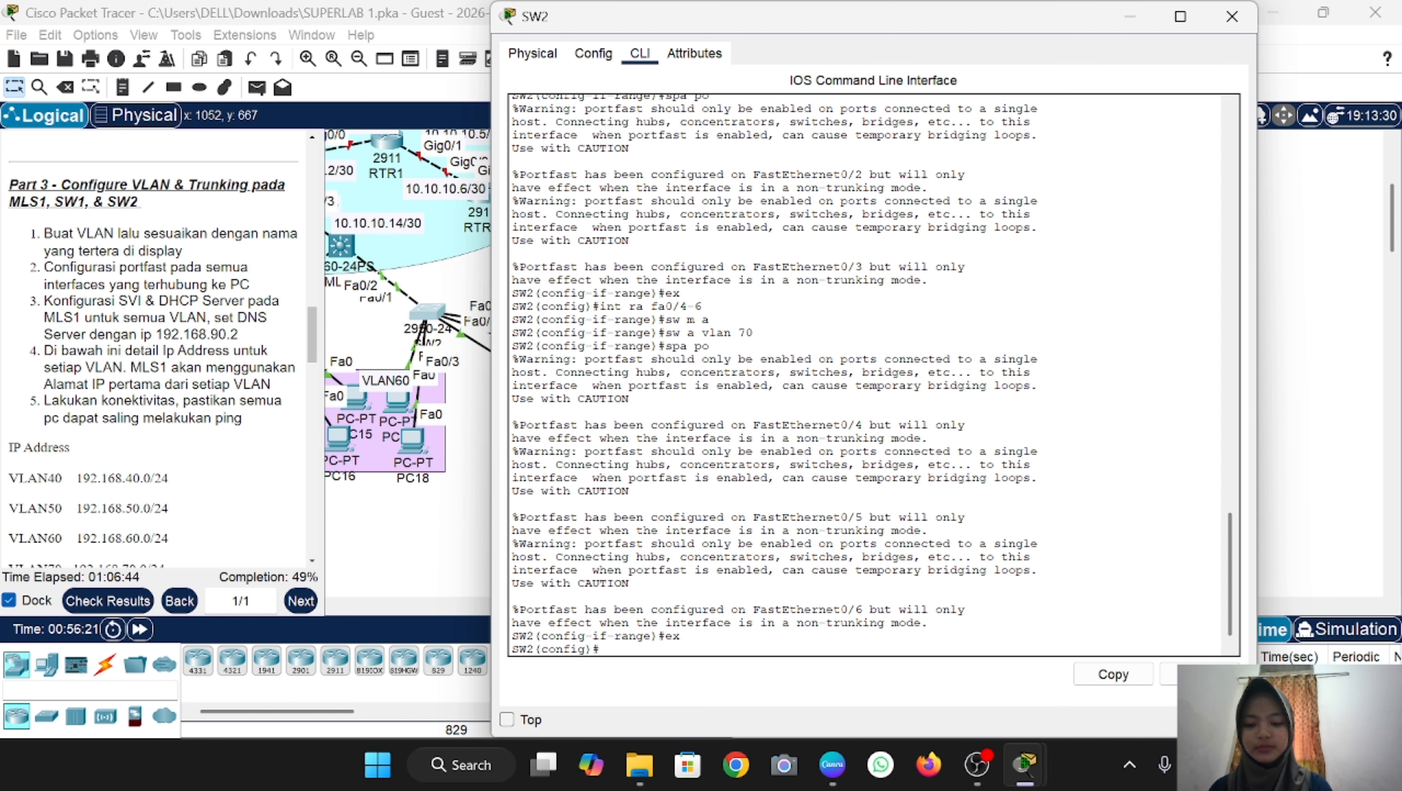
type("int fa0/")
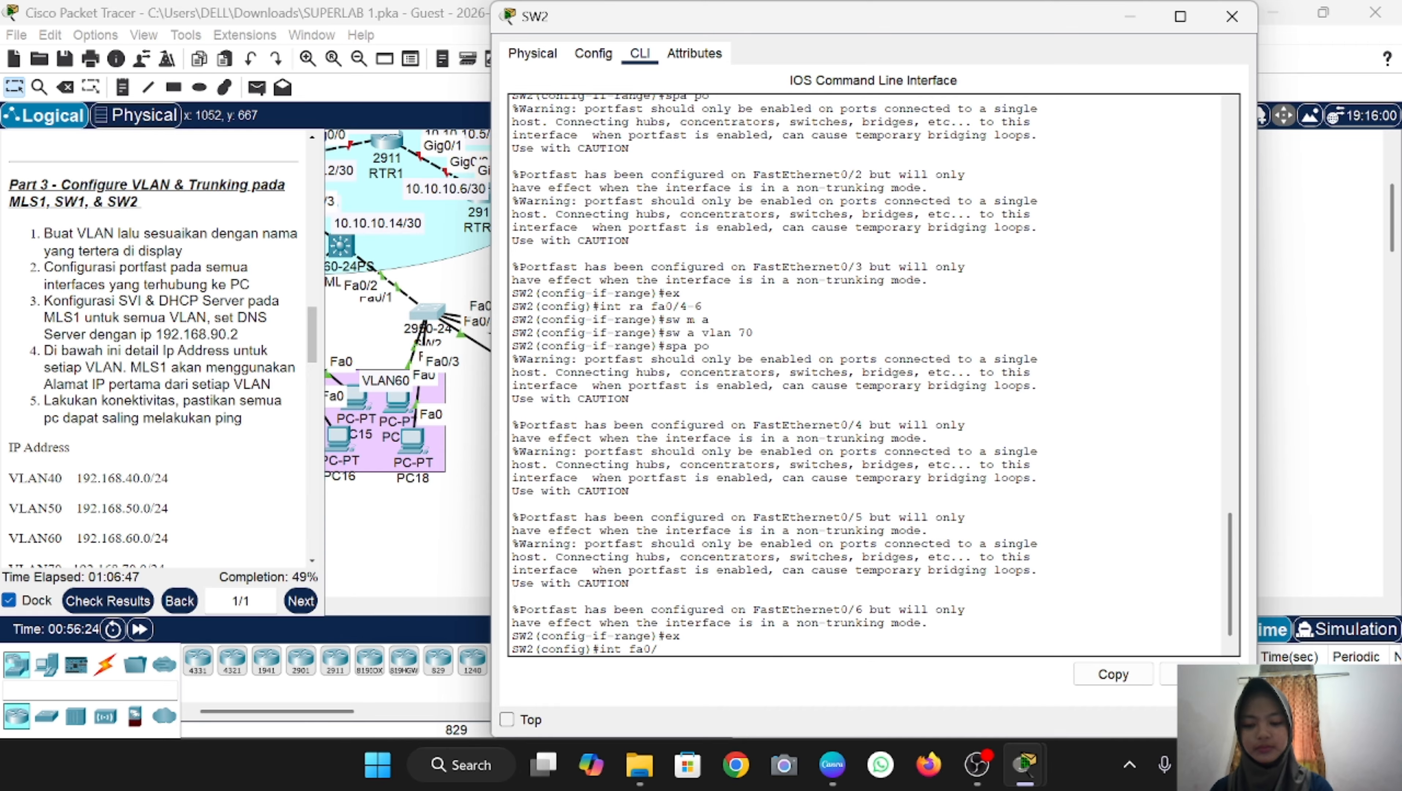
type("1")
key("Return")
type("sw m t")
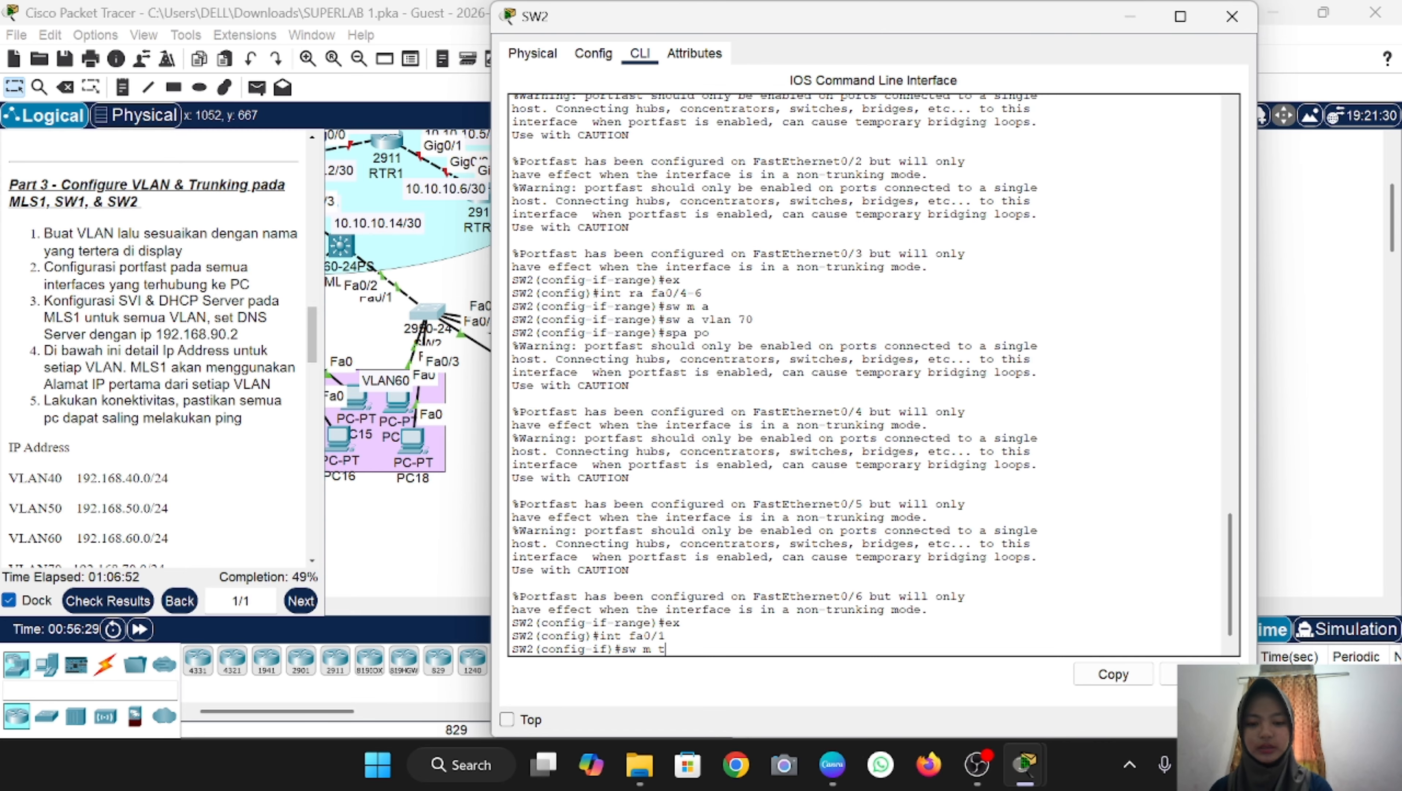
key("Return")
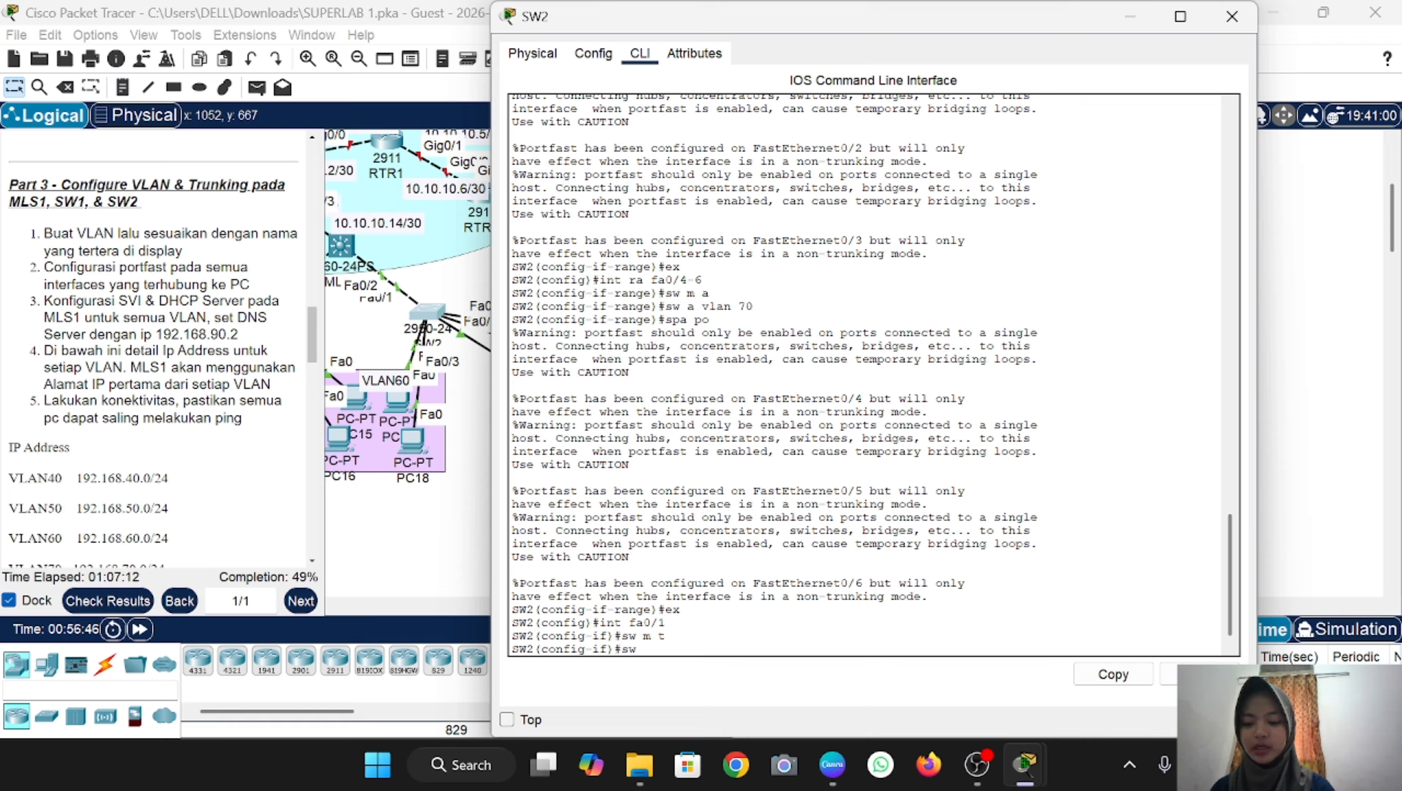
type("sw tr all vlan")
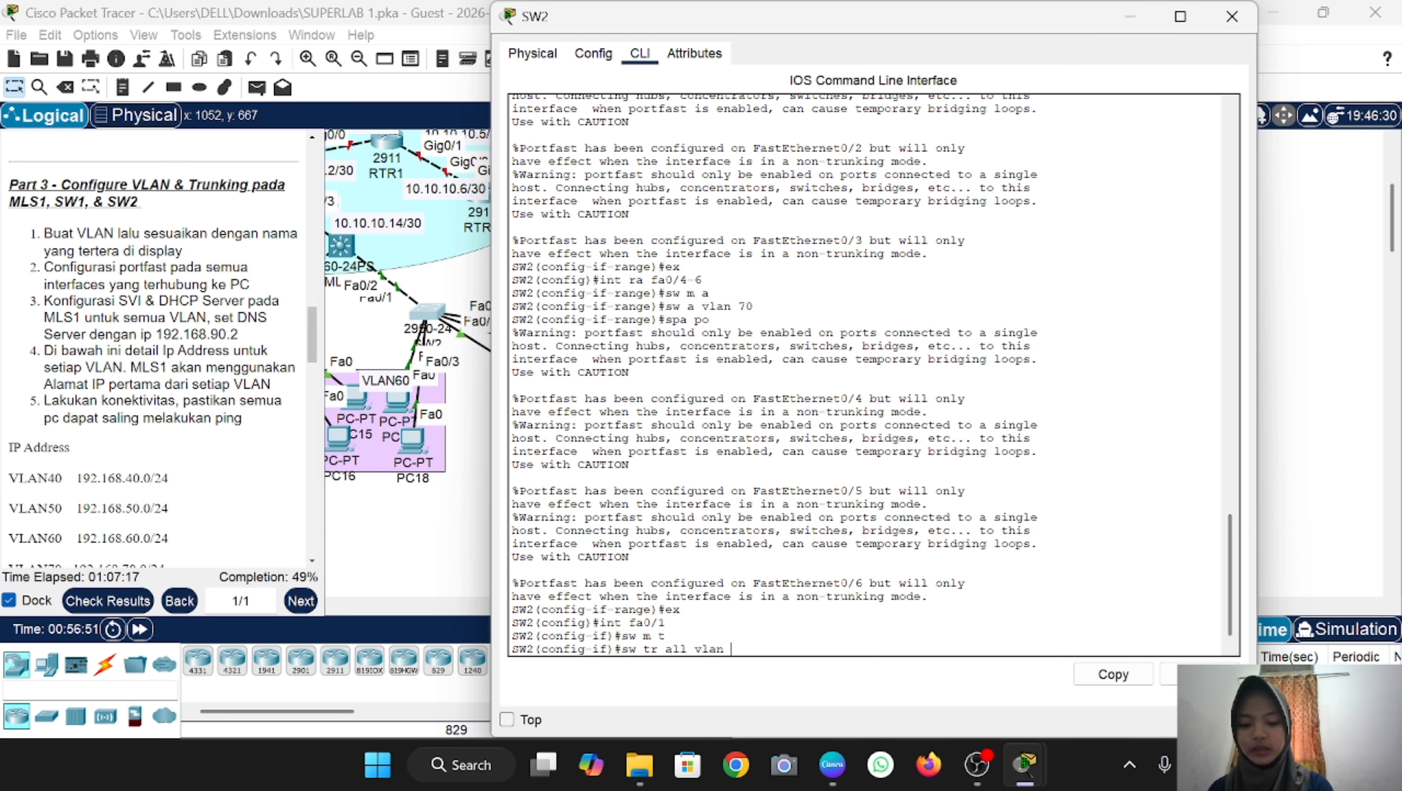
type(" 60-70")
key("Return")
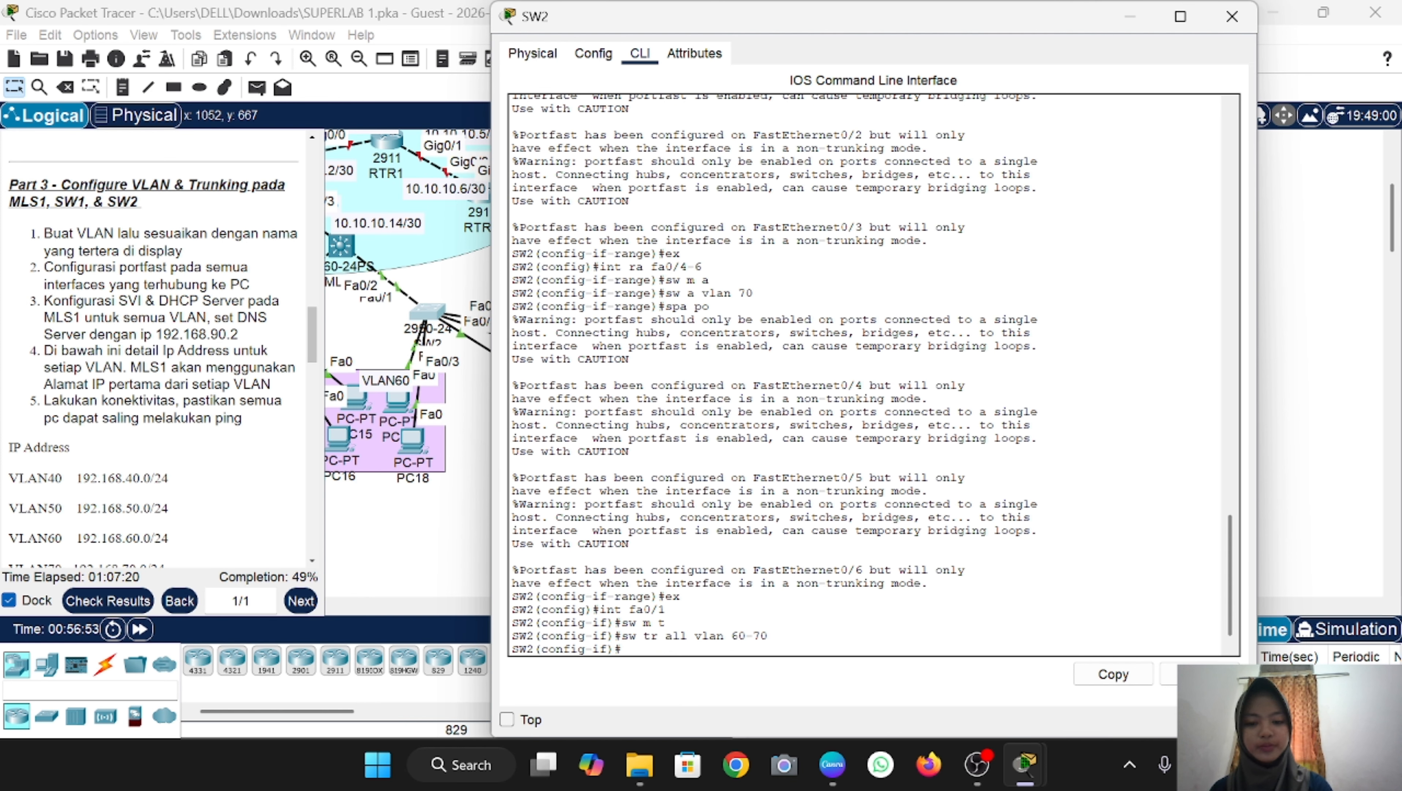
left_click(407, 534)
Step: Open the MLS1 command line and enter privileged and global configuration mode
scroll(407, 535, "left", 6)
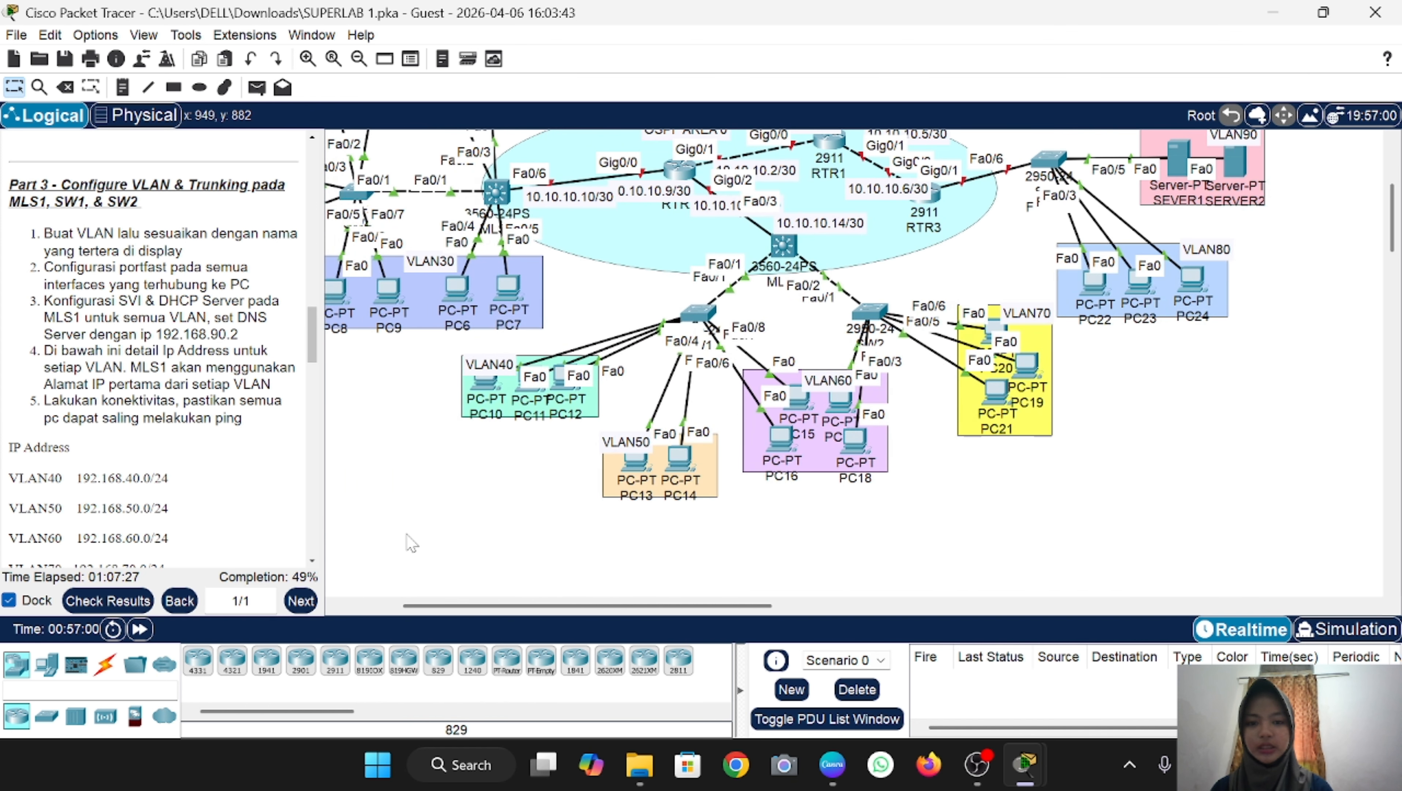
scroll(407, 534, "right", 3)
left_click(584, 245)
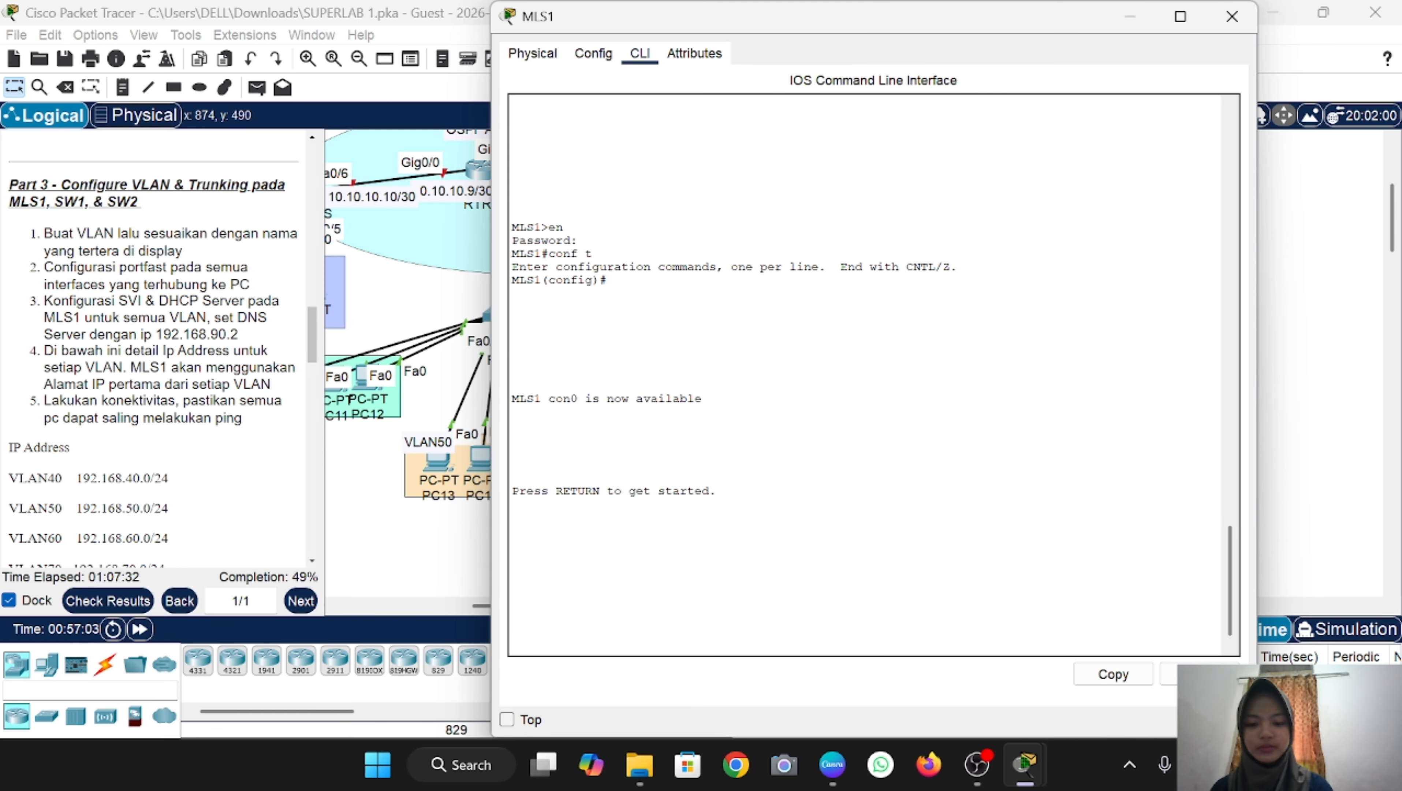
key("Return")
type("en")
key("Return")
key("Return")
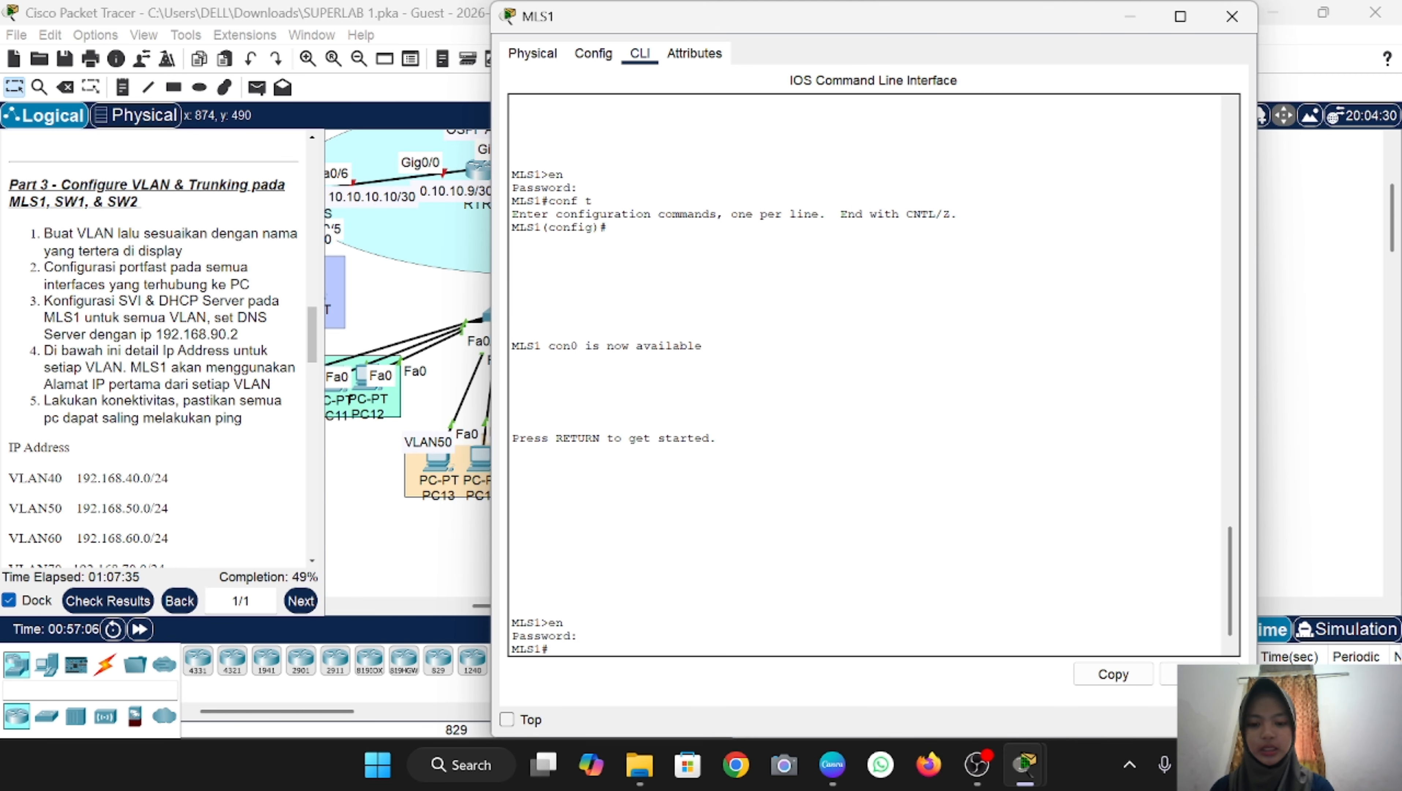
type("conf t")
key("Return")
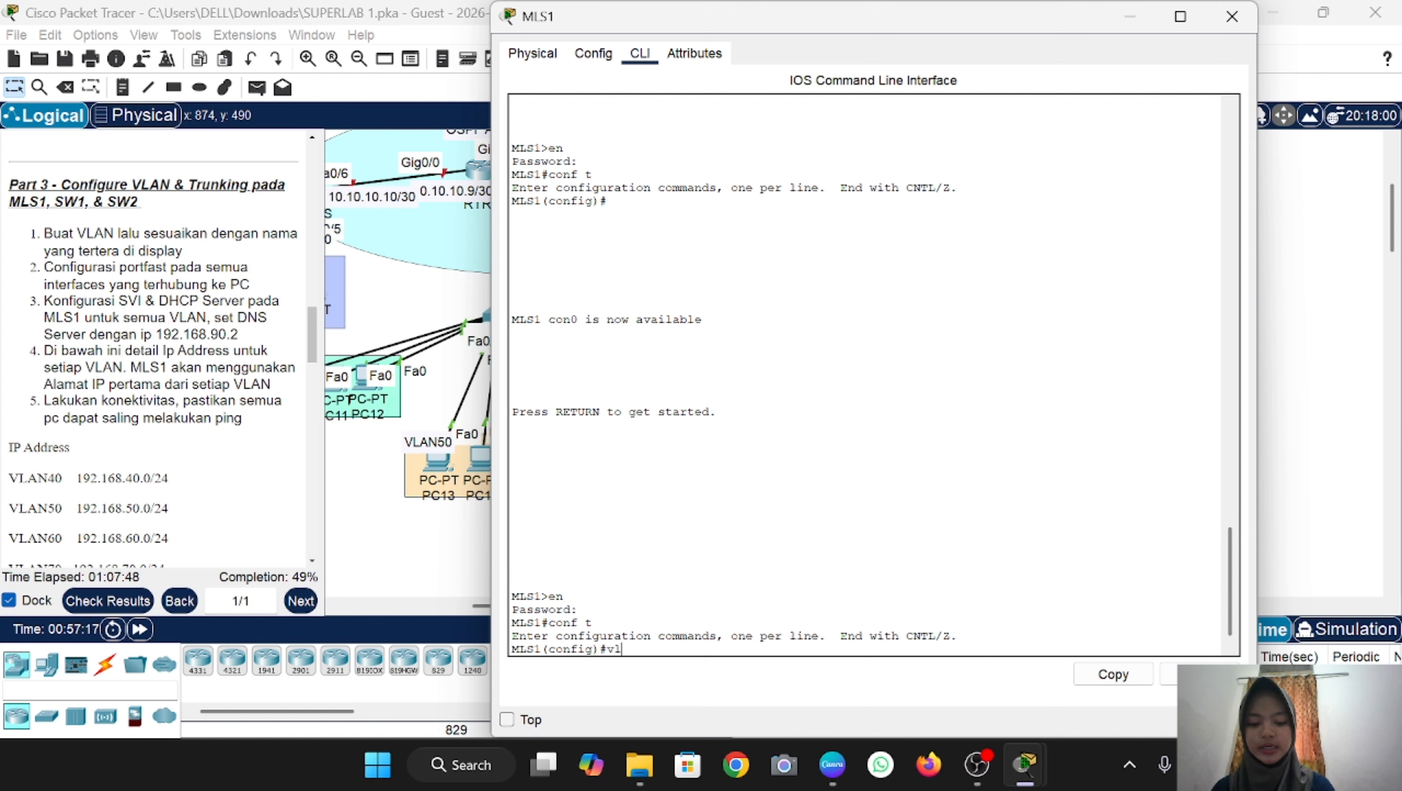
Step: Create VLAN 40 named VLAN40 and VLAN 50 named VLAN50 on MLS1
type("an 40")
key("Return")
type("name VLAN40")
key("Return")
type("name")
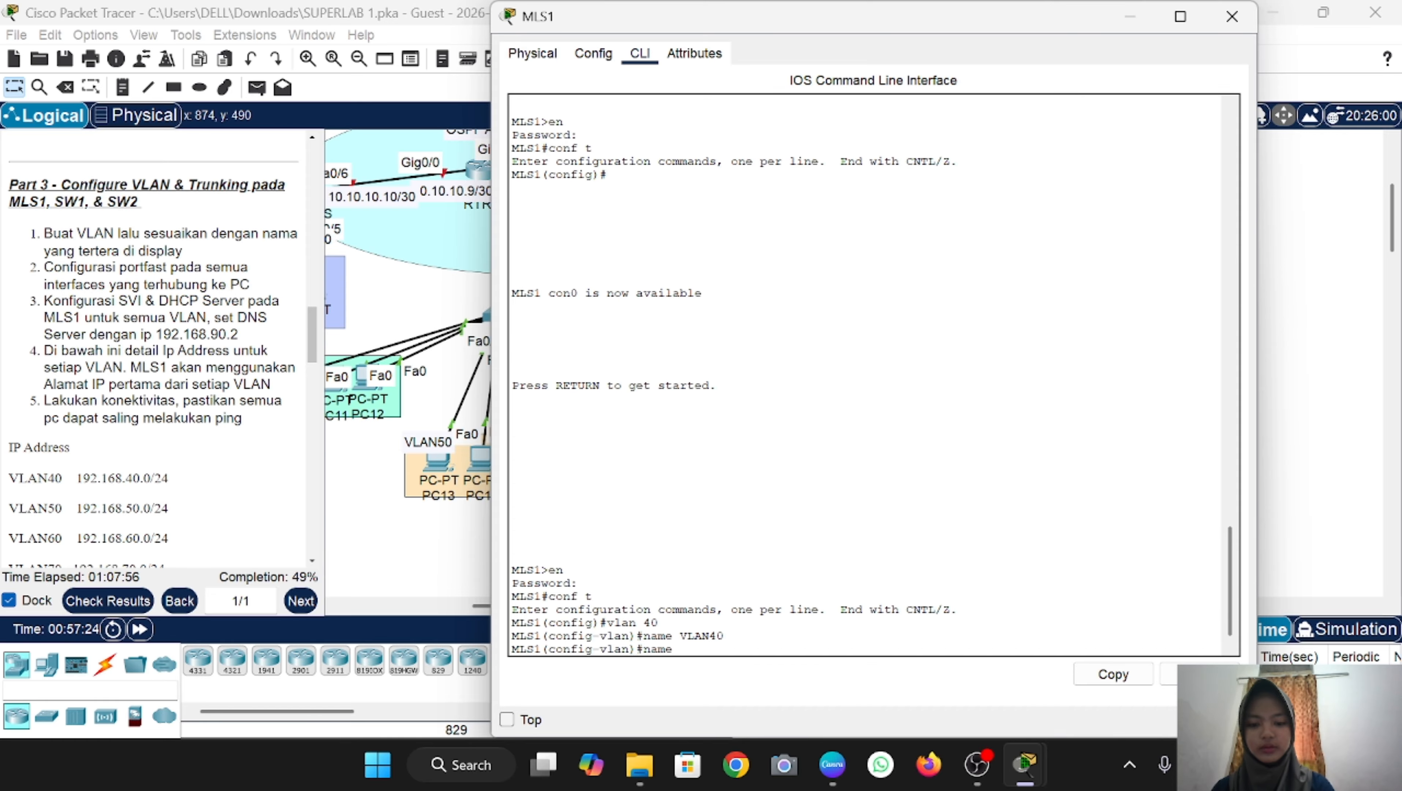
key("BackSpace")
key("BackSpace")
key("BackSpace")
key("BackSpace")
type("vlan 50")
key("Return")
type("name VLAN50")
key("Return")
Step: Create VLAN 60 named VLAN60 and VLAN 70 named VLAN70, then exit
type("vlan 6")
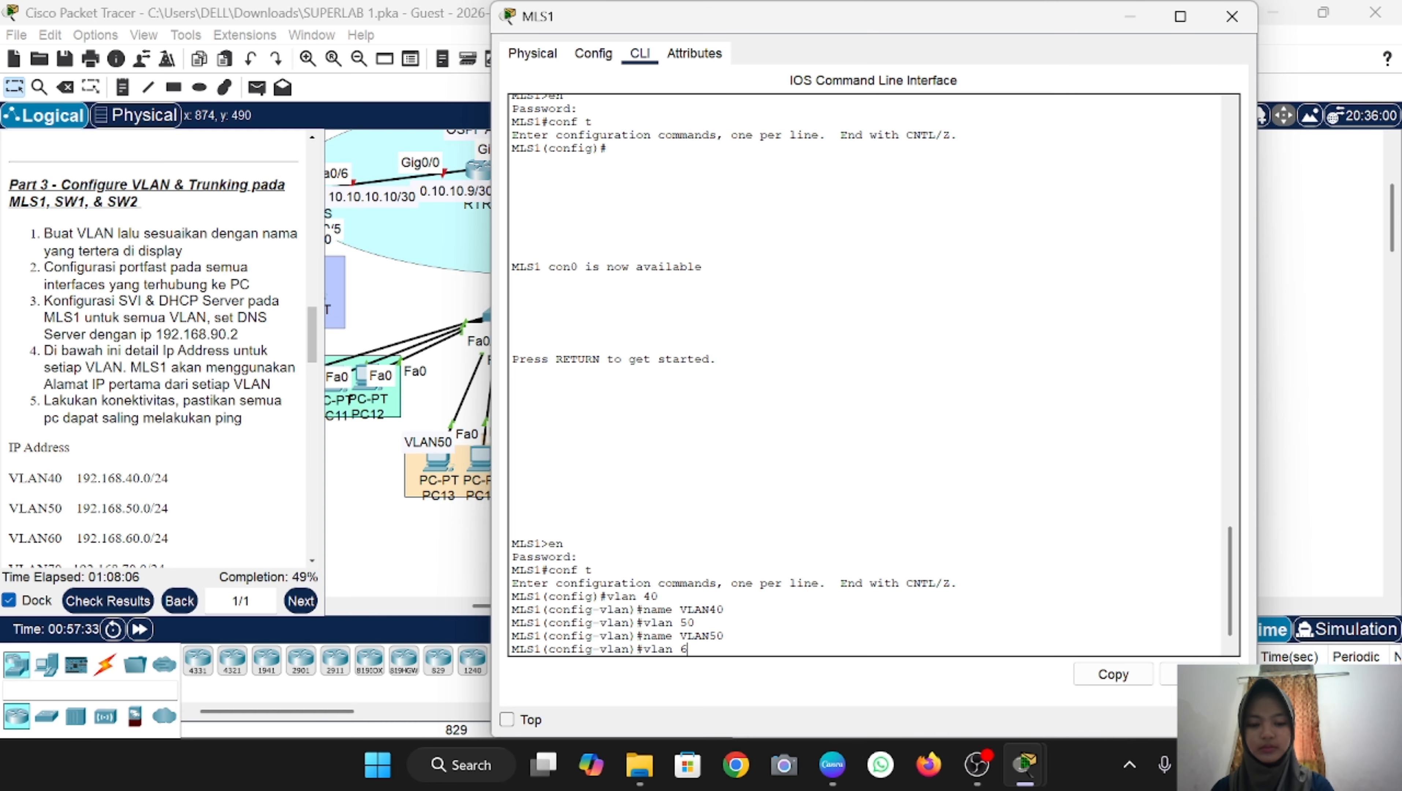
type("0")
key("Return")
type("name VLAN60")
key("Return")
type("vlan 70")
key("Return")
type("name")
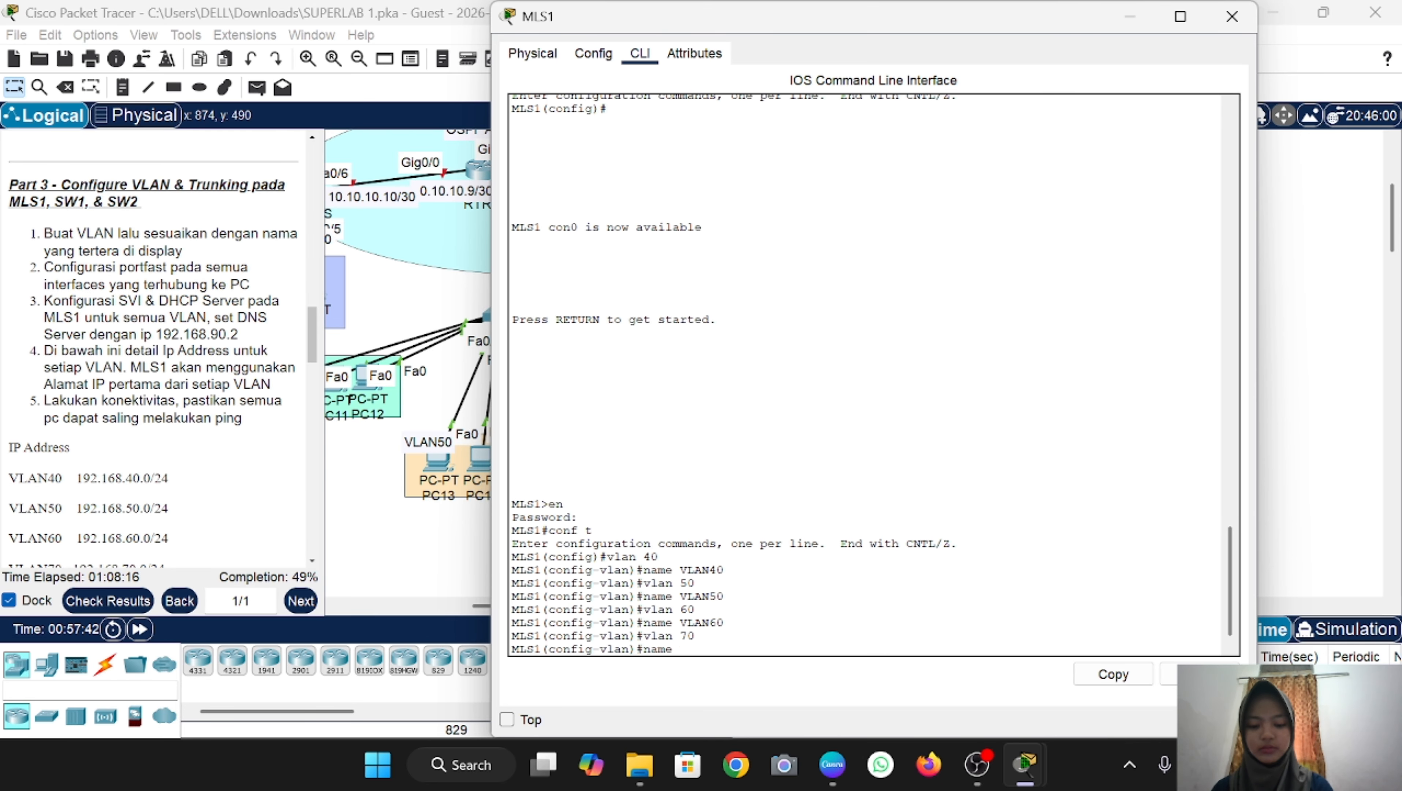
type(" VLAN70")
key("Return")
type("ex")
key("Return")
scroll(155, 343, "down", 2)
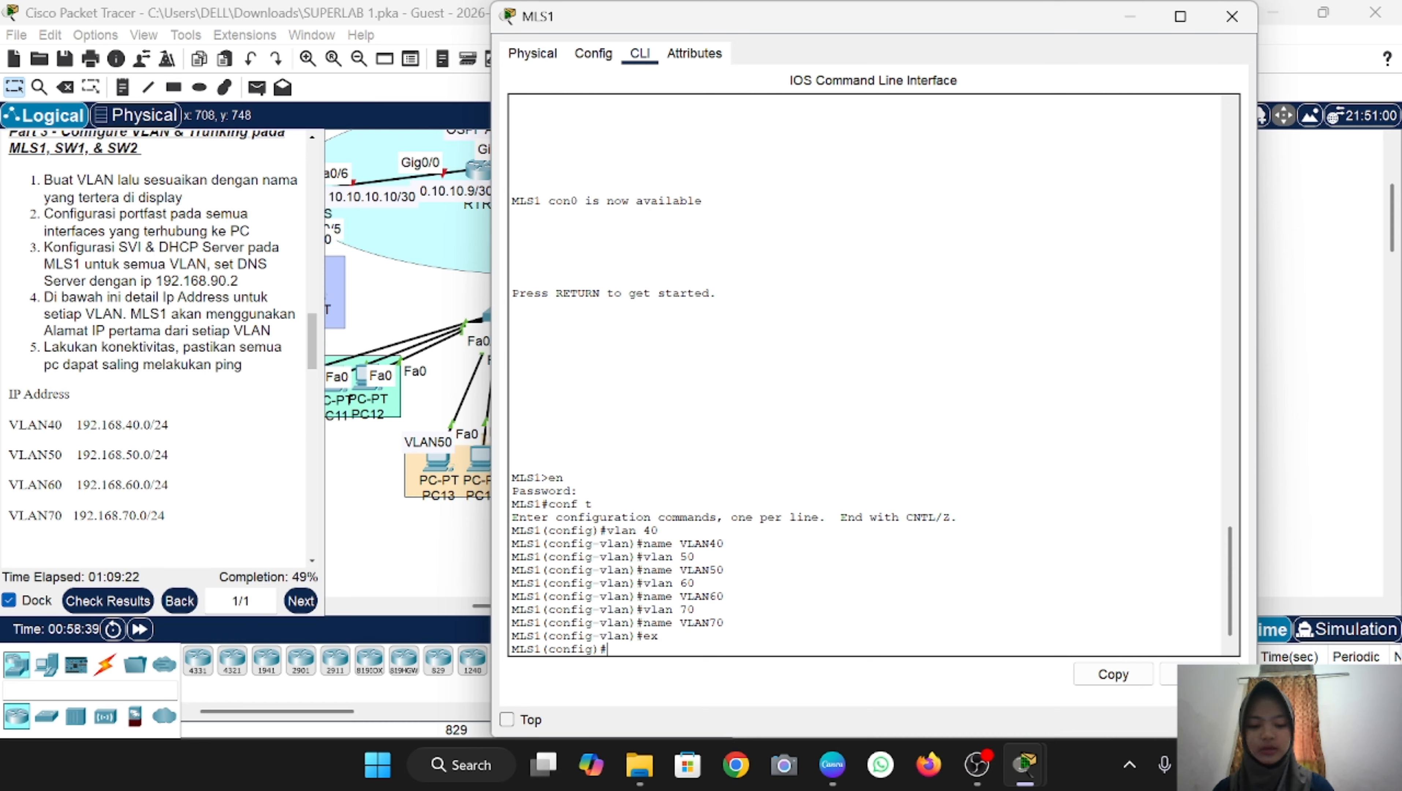
Step: Assign 192.168.40.1 255.255.255.0 to interface VLAN 40 on MLS1
type("int")
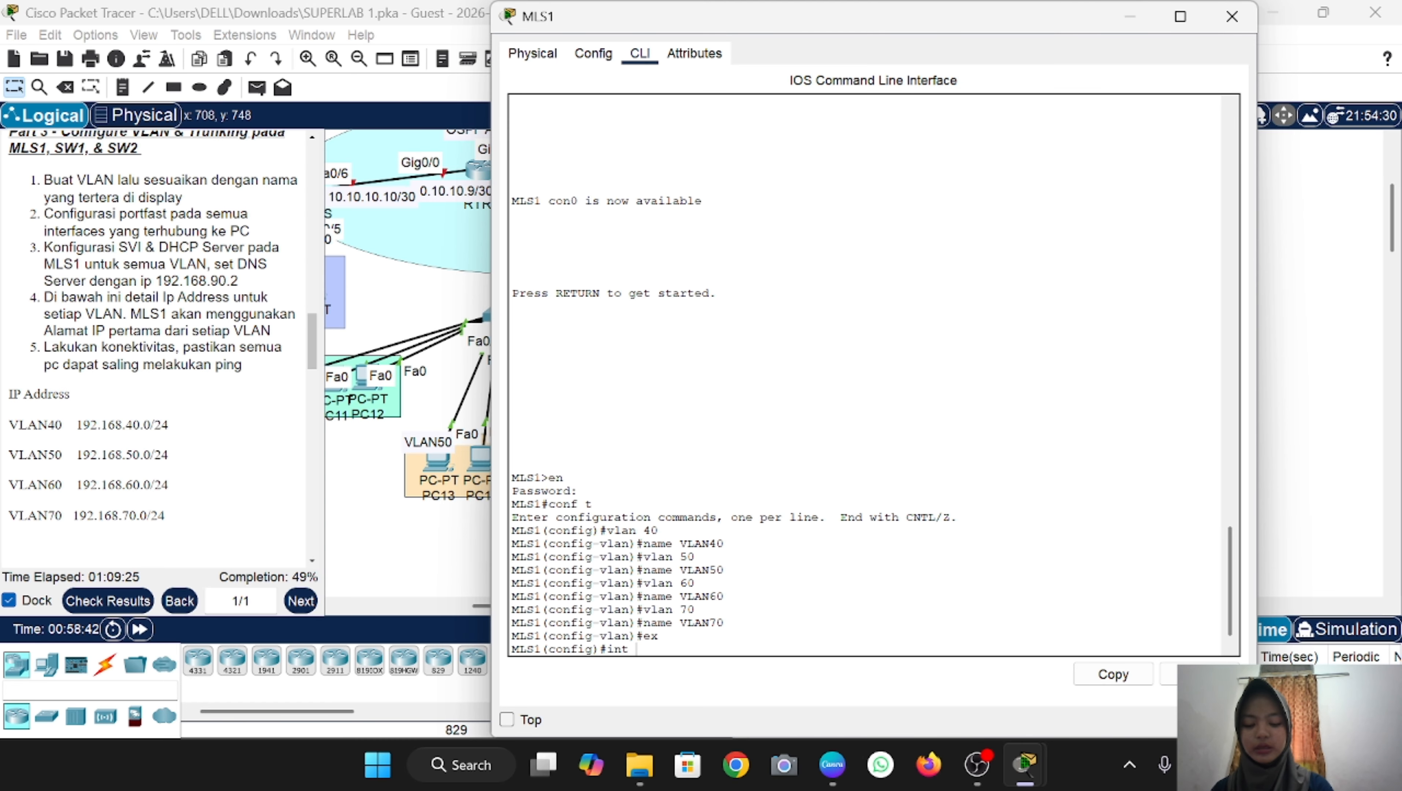
type(" vlan")
type("40")
key("Return")
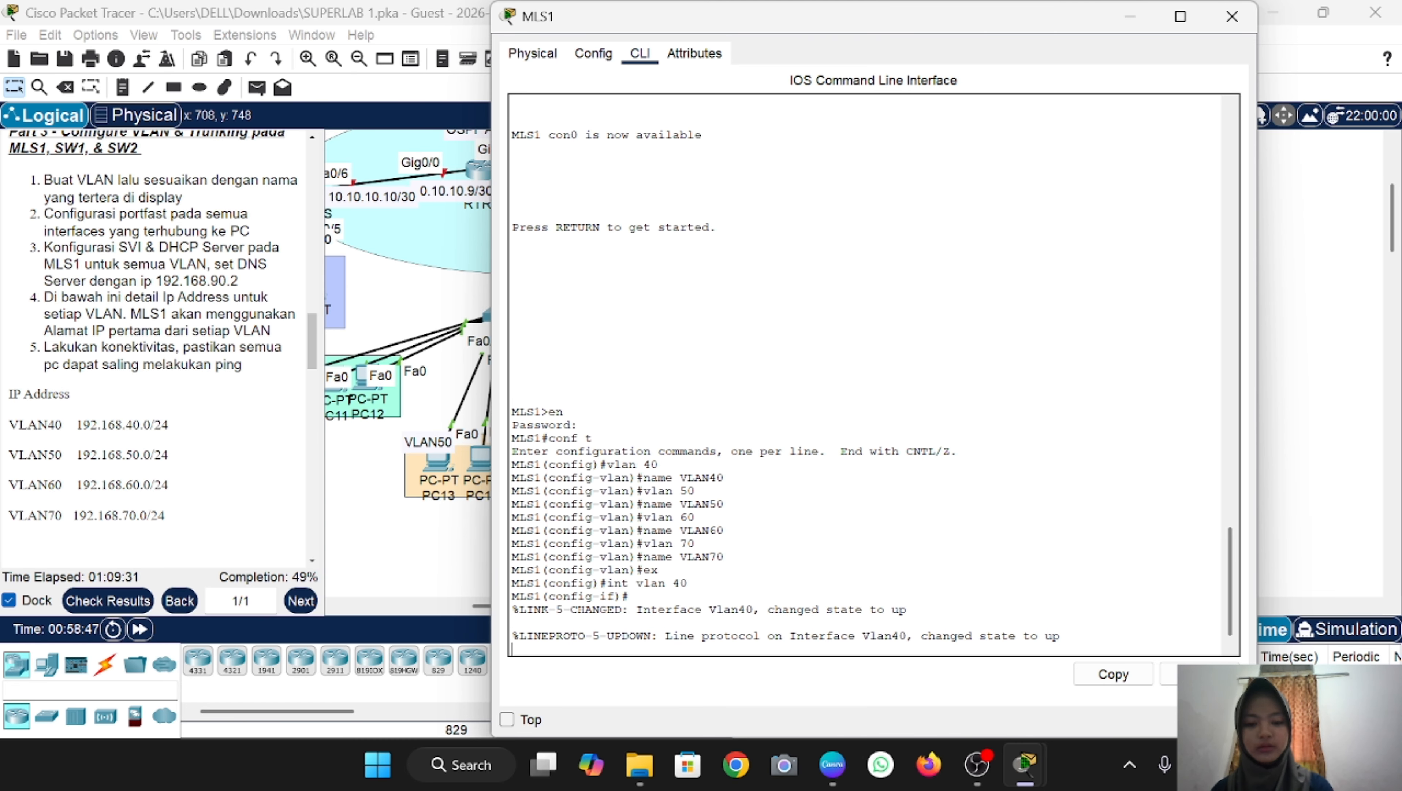
type("ip a")
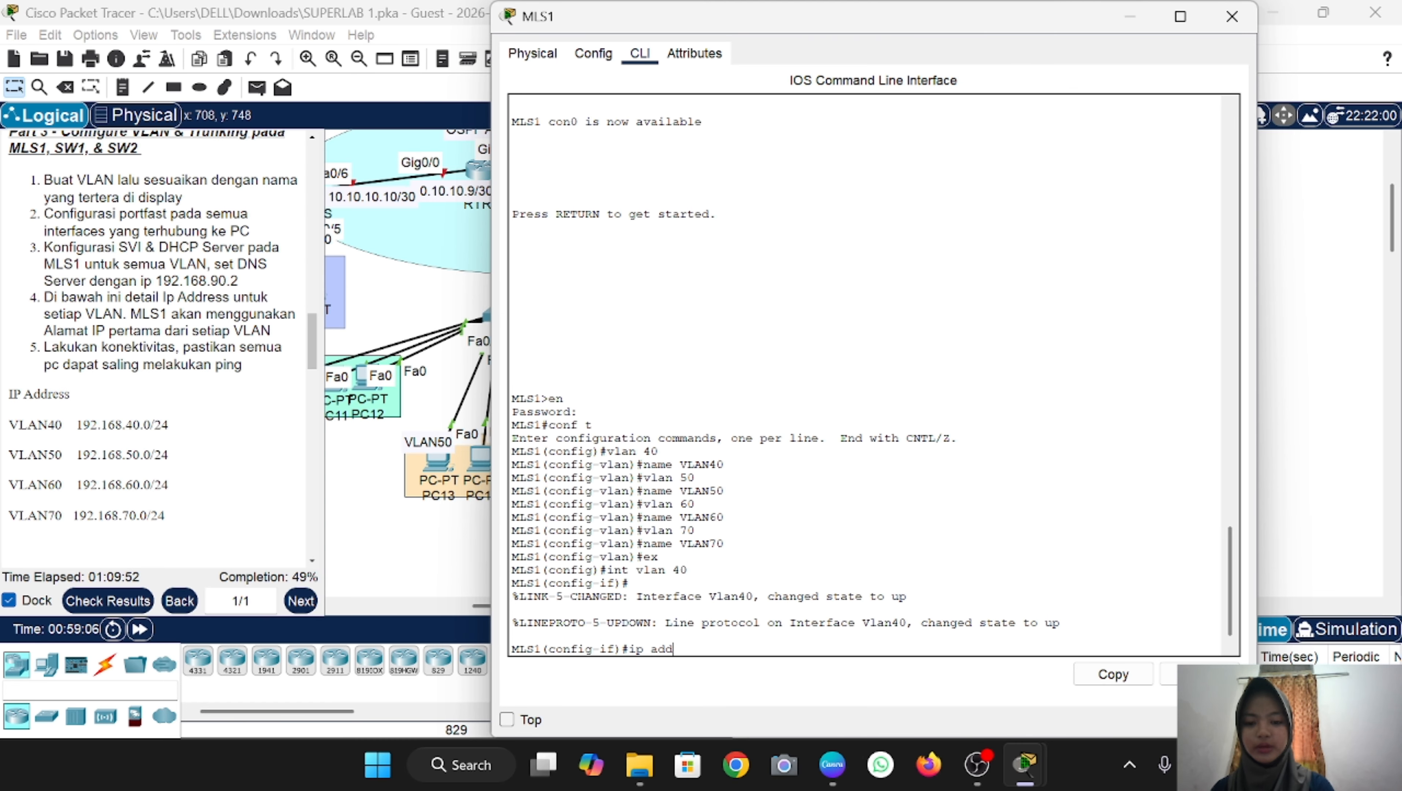
type("dd 1")
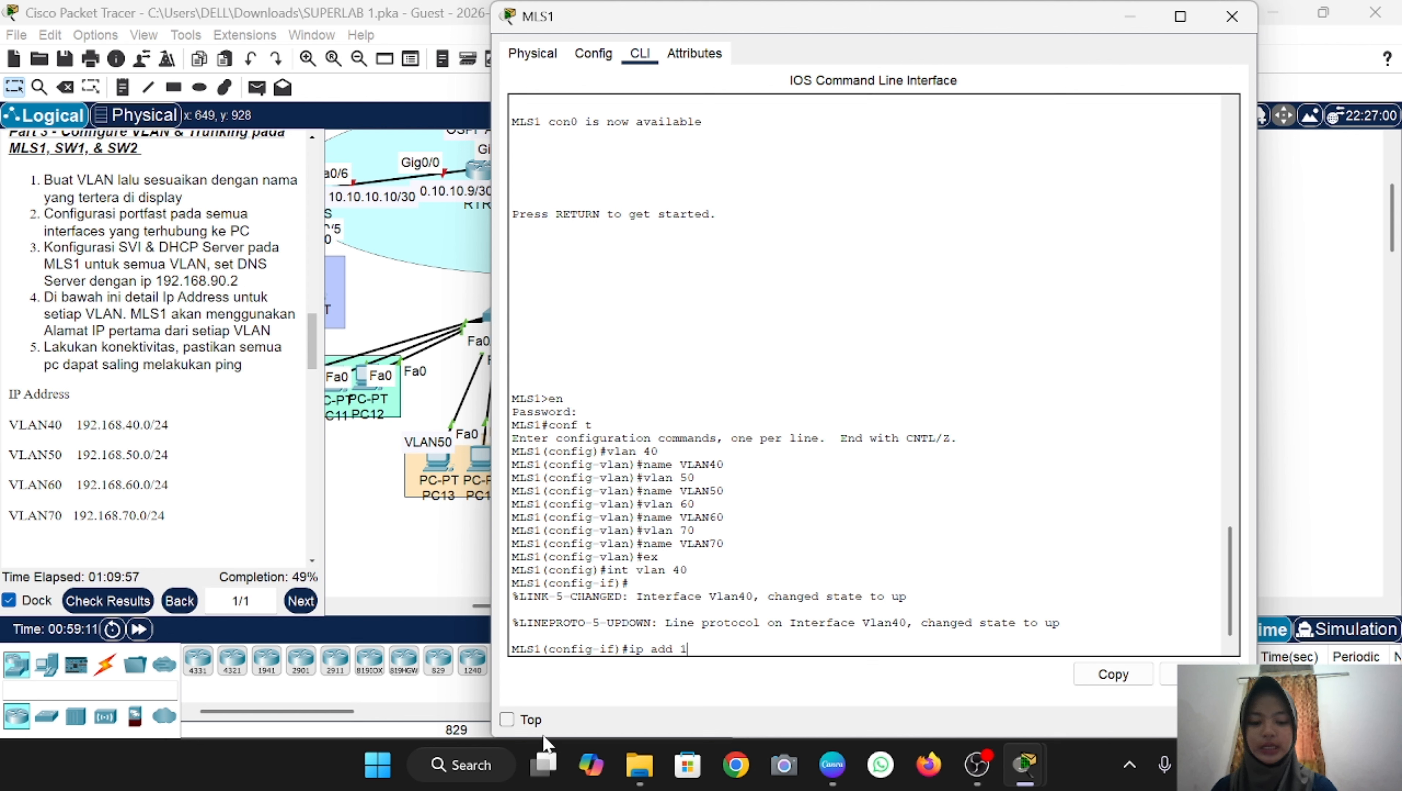
type("92.168.")
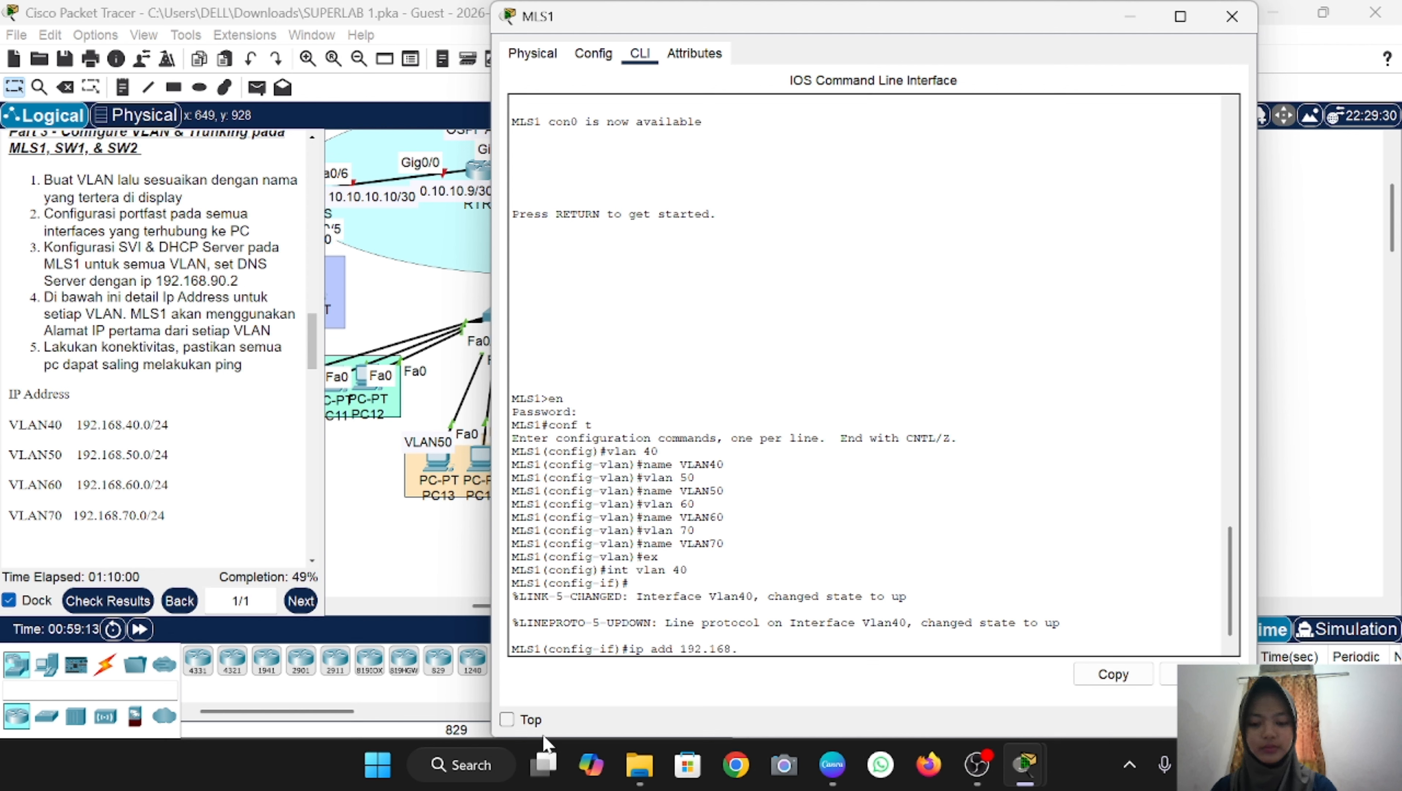
type("40.1 255")
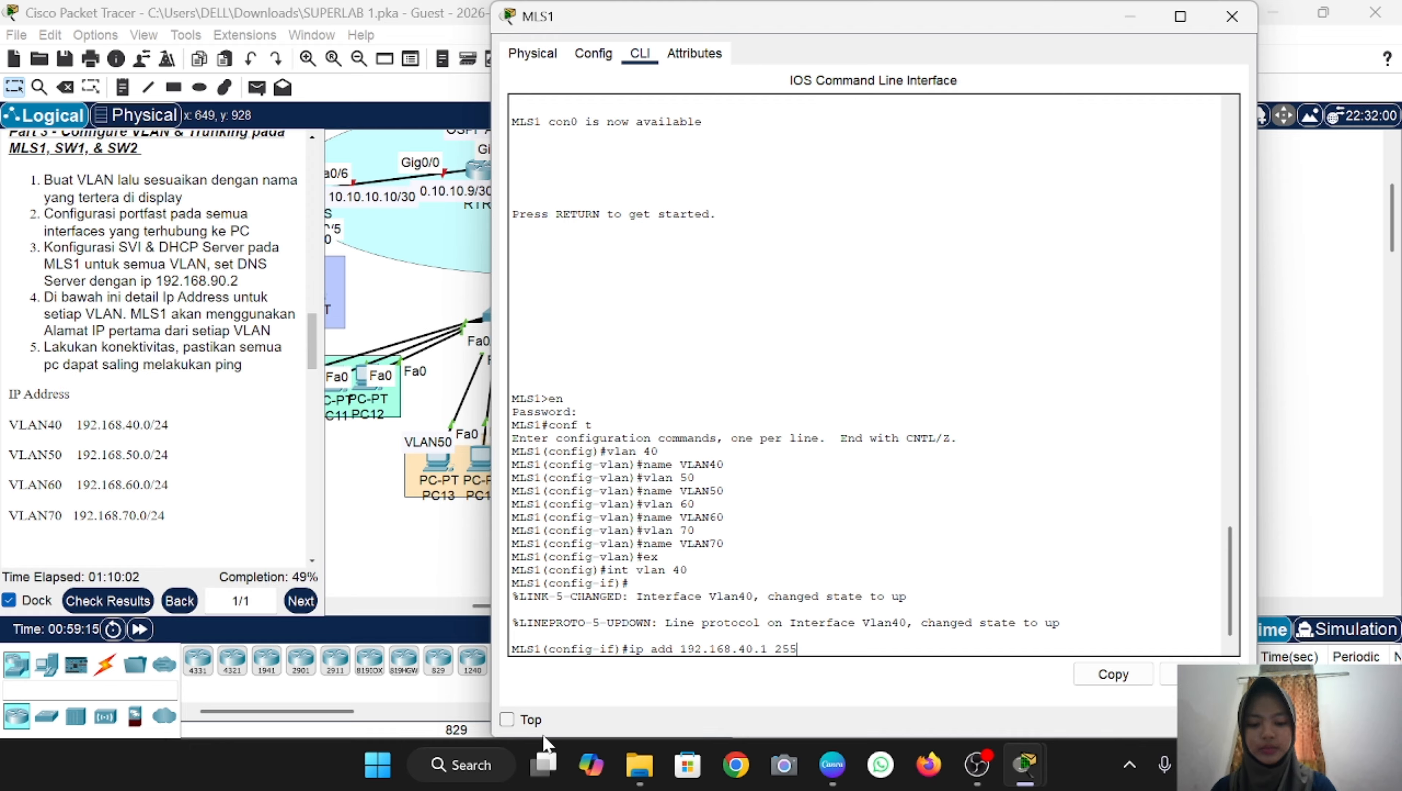
type(".255.255.")
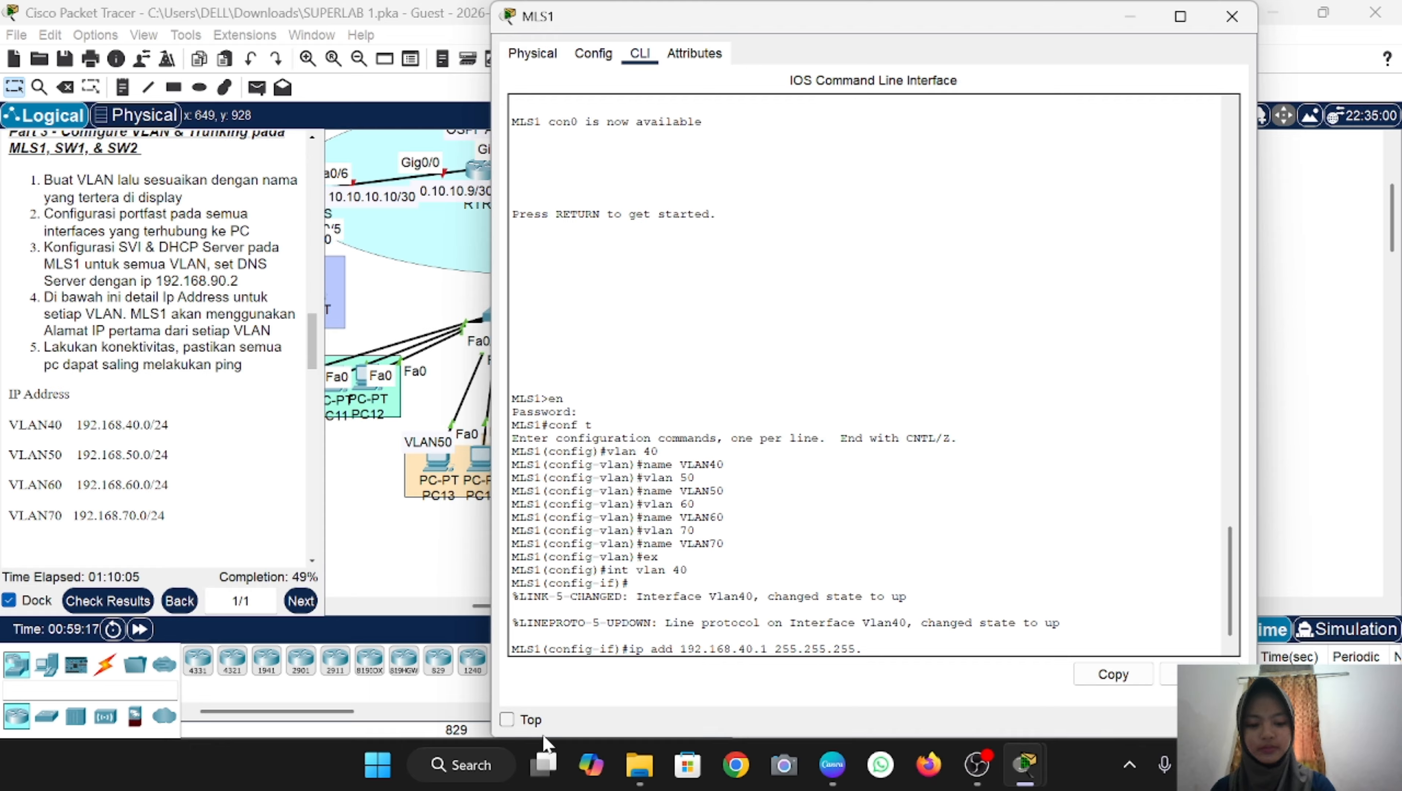
type("0")
key("Return")
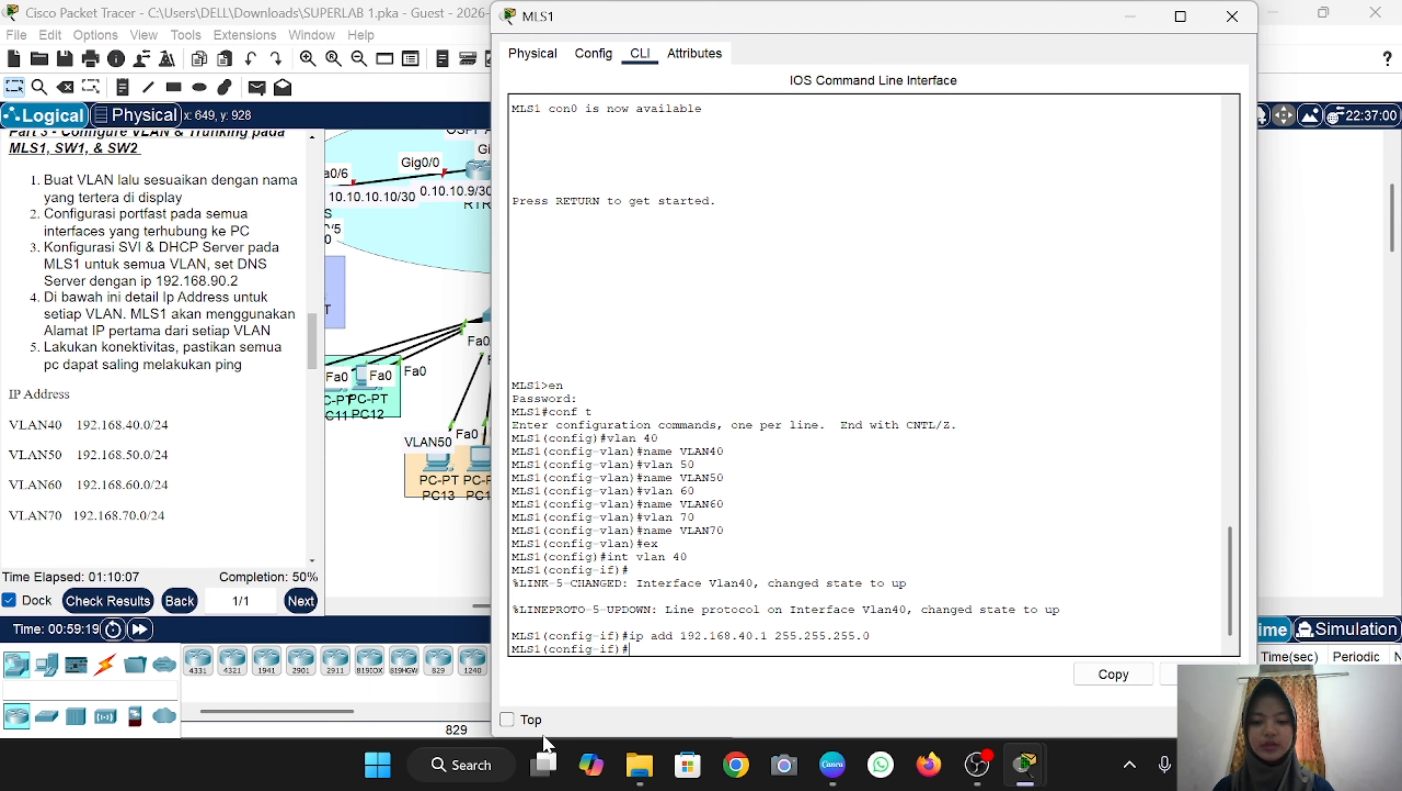
type("ex")
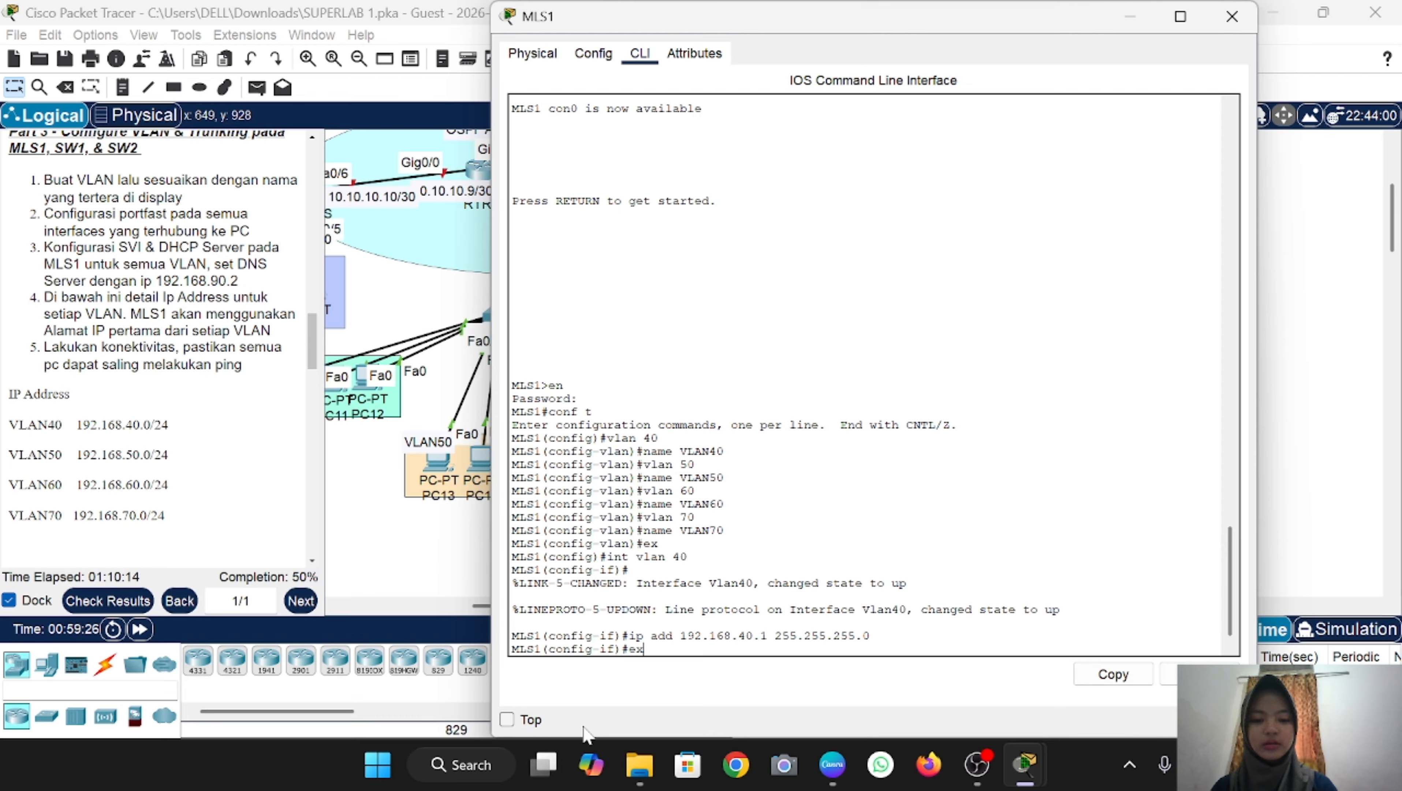
key("Return")
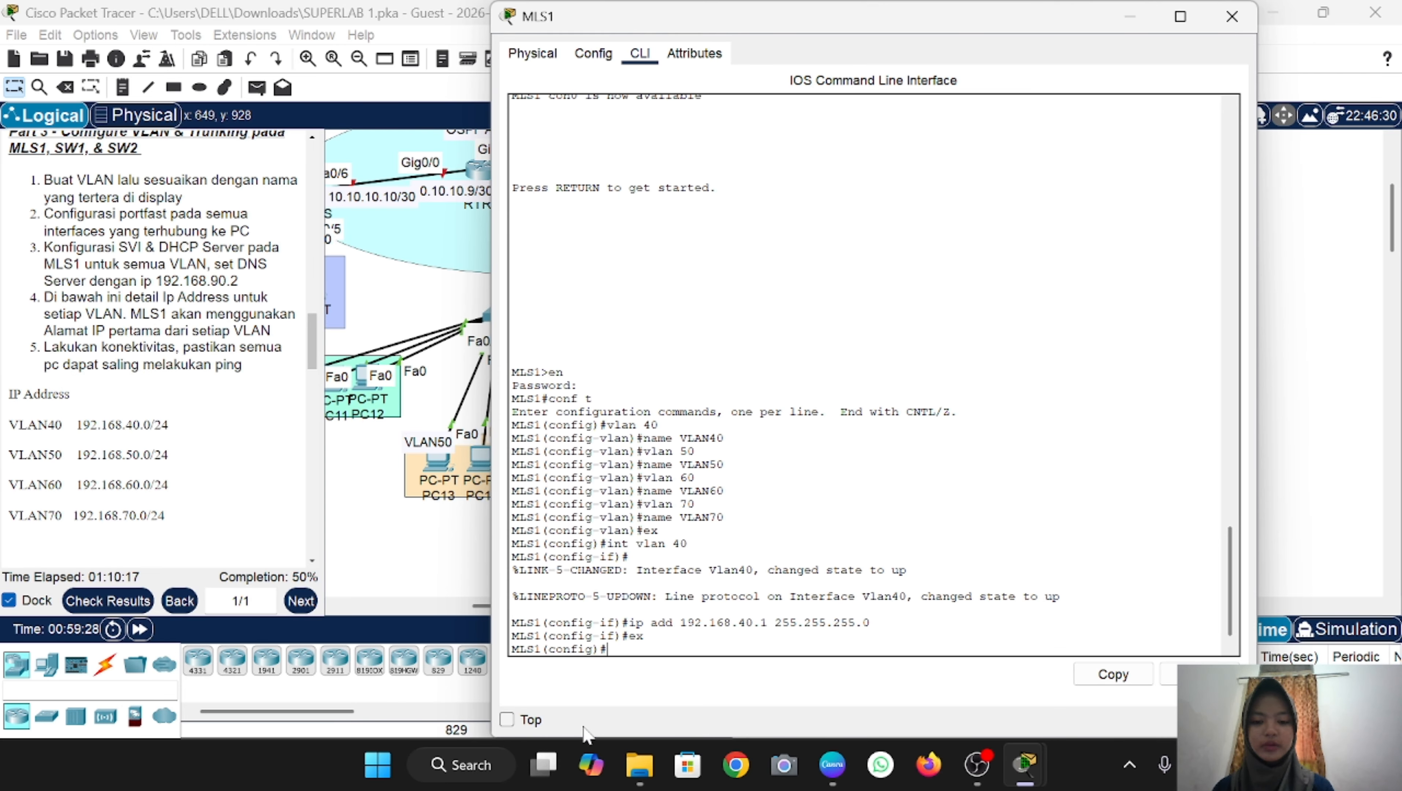
Step: Assign 192.168.50.1 255.255.255.0 to interface VLAN 50, reusing command history
key("Up")
key("Up")
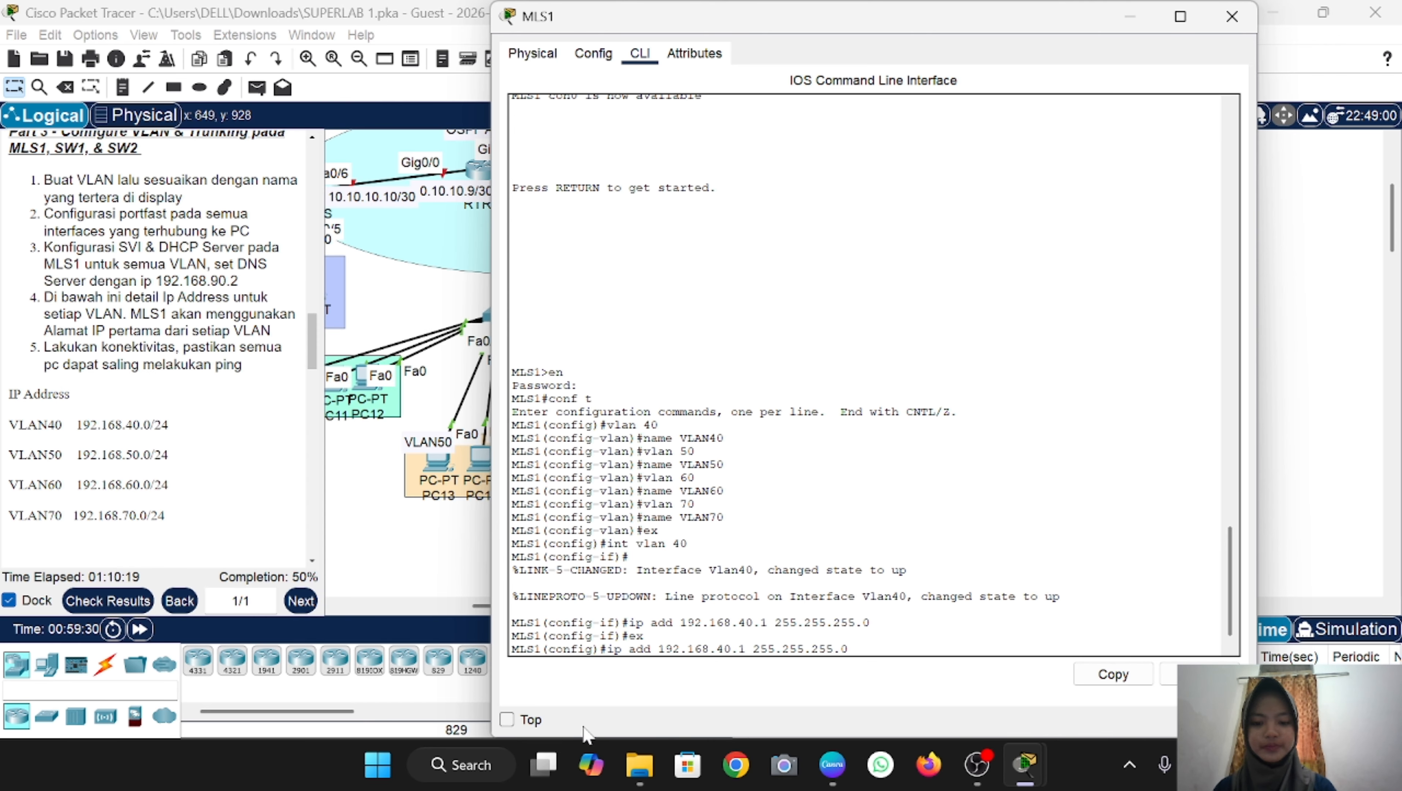
key("Up")
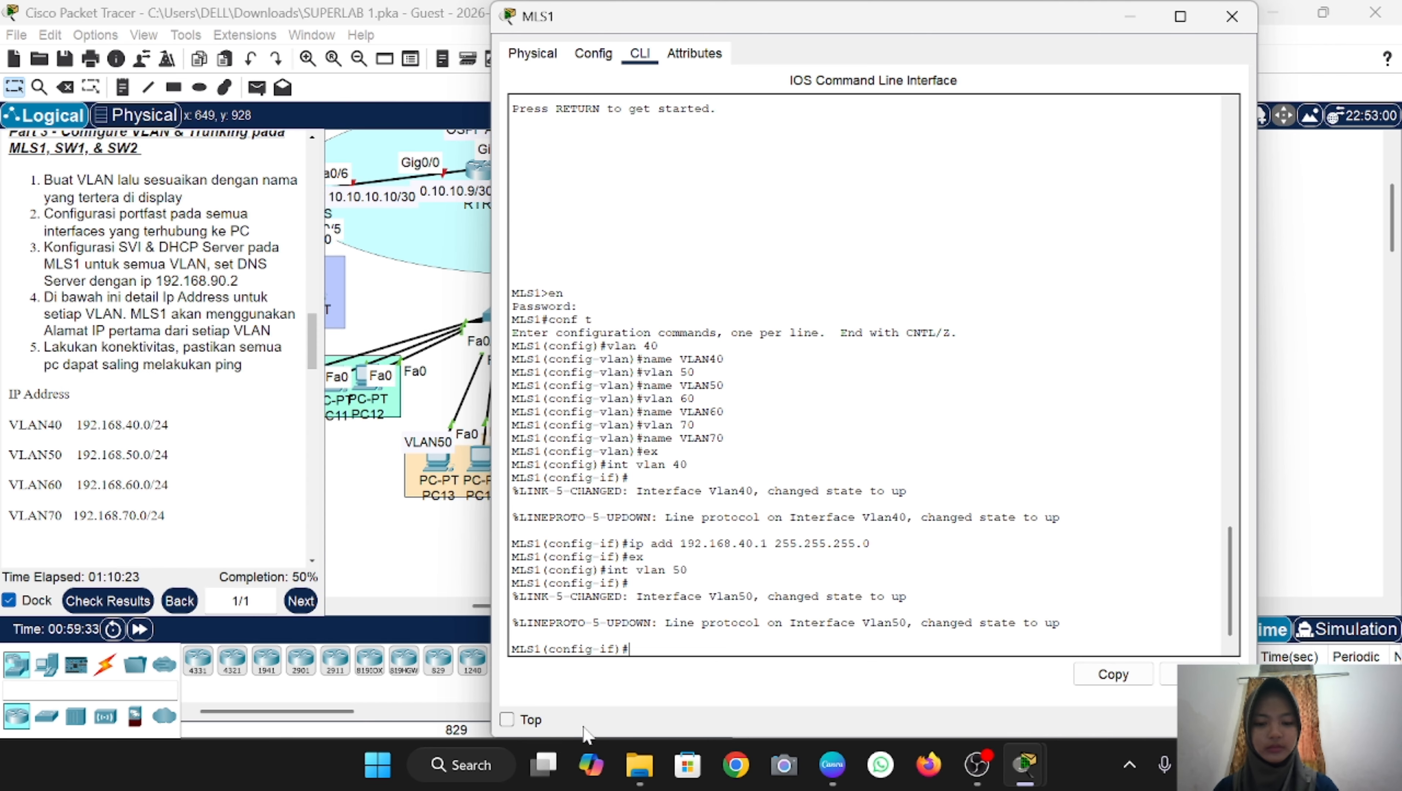
key("Up")
key("Up")
key("Up")
key("Left")
key("Left")
key("Left")
key("Left")
key("Left")
key("Left")
key("Left")
key("Left")
key("Left")
key("Left")
key("Left")
key("Left")
key("Left")
key("Left")
key("Left")
key("Left")
key("Left")
key("BackSpace")
type("5")
key("Return")
type("ex")
key("Return")
Step: Assign 192.168.60.1 255.255.255.0 to interface VLAN 60
key("Up")
key("Up")
key("Up")
key("Left")
key("BackSpace")
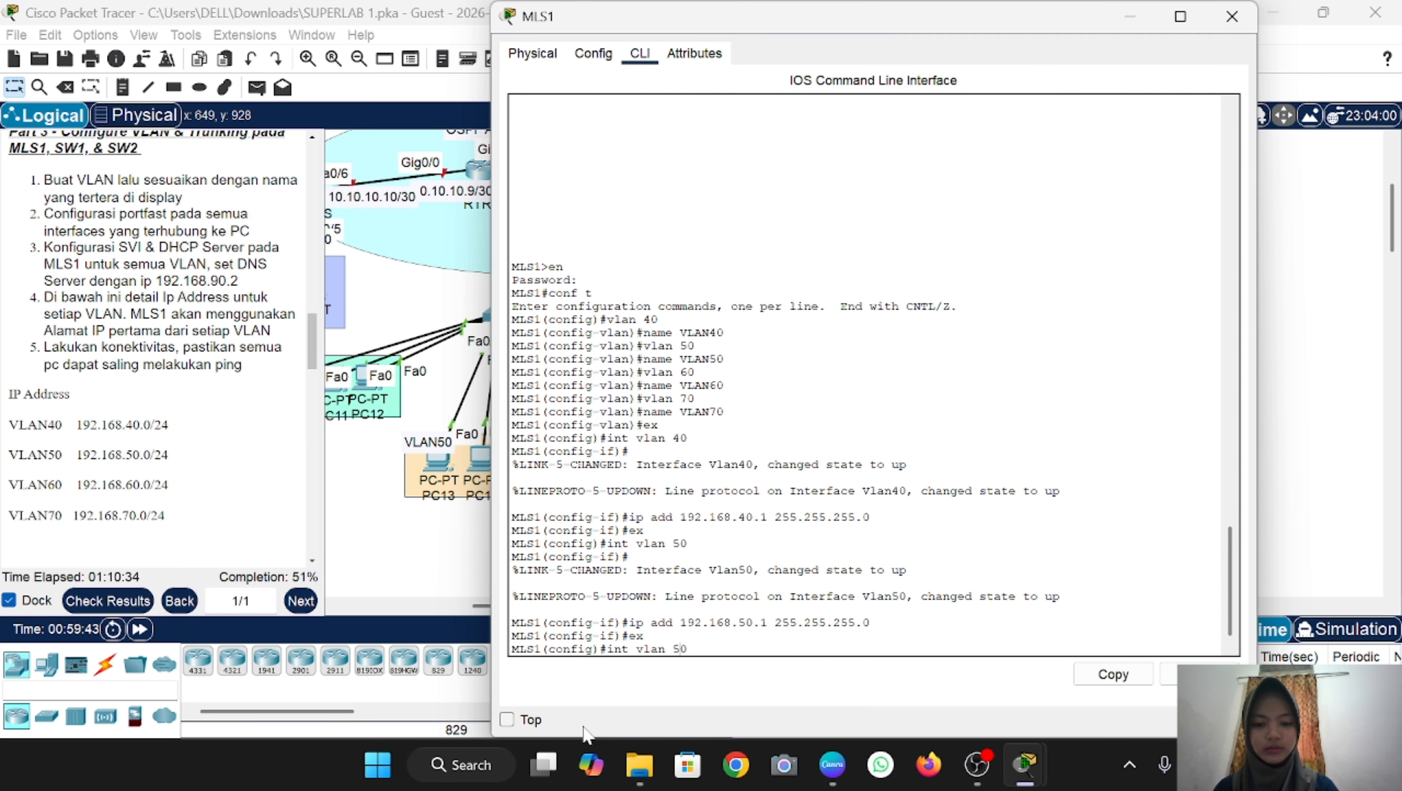
type("6")
key("Return")
Step: Assign 192.168.70.1 255.255.255.0 to interface VLAN 70 and exit
key("Up")
key("Up")
key("Up")
key("Left")
key("Left")
key("Left")
key("Left")
key("Left")
key("Left")
key("Left")
key("Left")
key("Left")
key("Left")
key("Left")
key("Left")
key("Left")
key("Left")
key("Left")
key("Left")
key("Left")
key("BackSpace")
type("6")
key("Return")
type("ex")
key("Return")
key("Up")
key("Up")
key("Up")
key("Left")
key("BackSpace")
type("7")
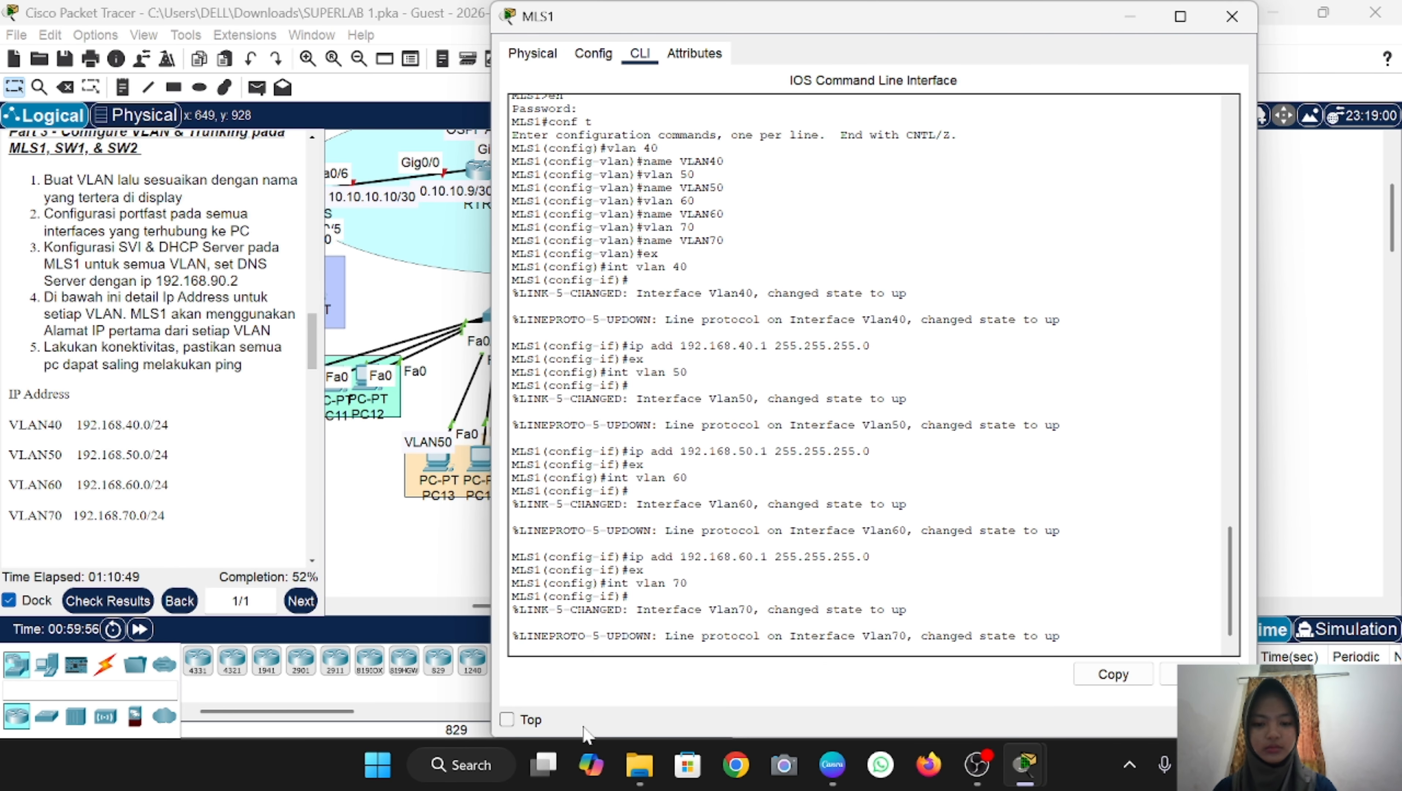
key("Return")
key("Up")
key("Up")
key("Up")
key("Left")
key("Left")
key("Left")
key("Left")
key("Left")
key("Left")
key("Left")
key("Left")
key("Left")
key("Left")
key("Left")
key("Left")
key("Left")
key("Left")
key("Left")
key("Left")
key("Left")
key("BackSpace")
type("7")
key("Return")
type("ex")
key("Return")
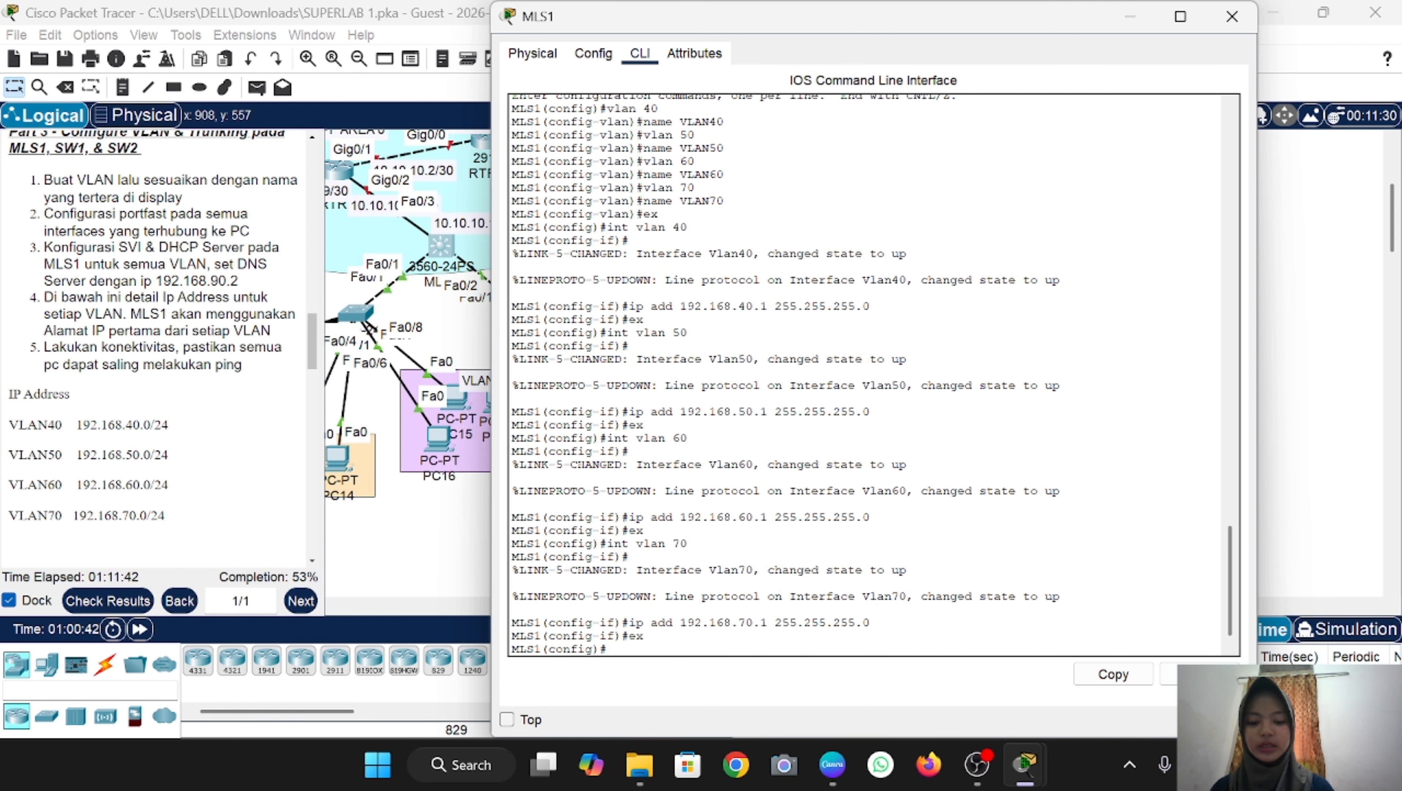
Step: Set MLS1 ports Fa0/1–2 to dot1q encapsulation and trunk mode
type("int ra fa")
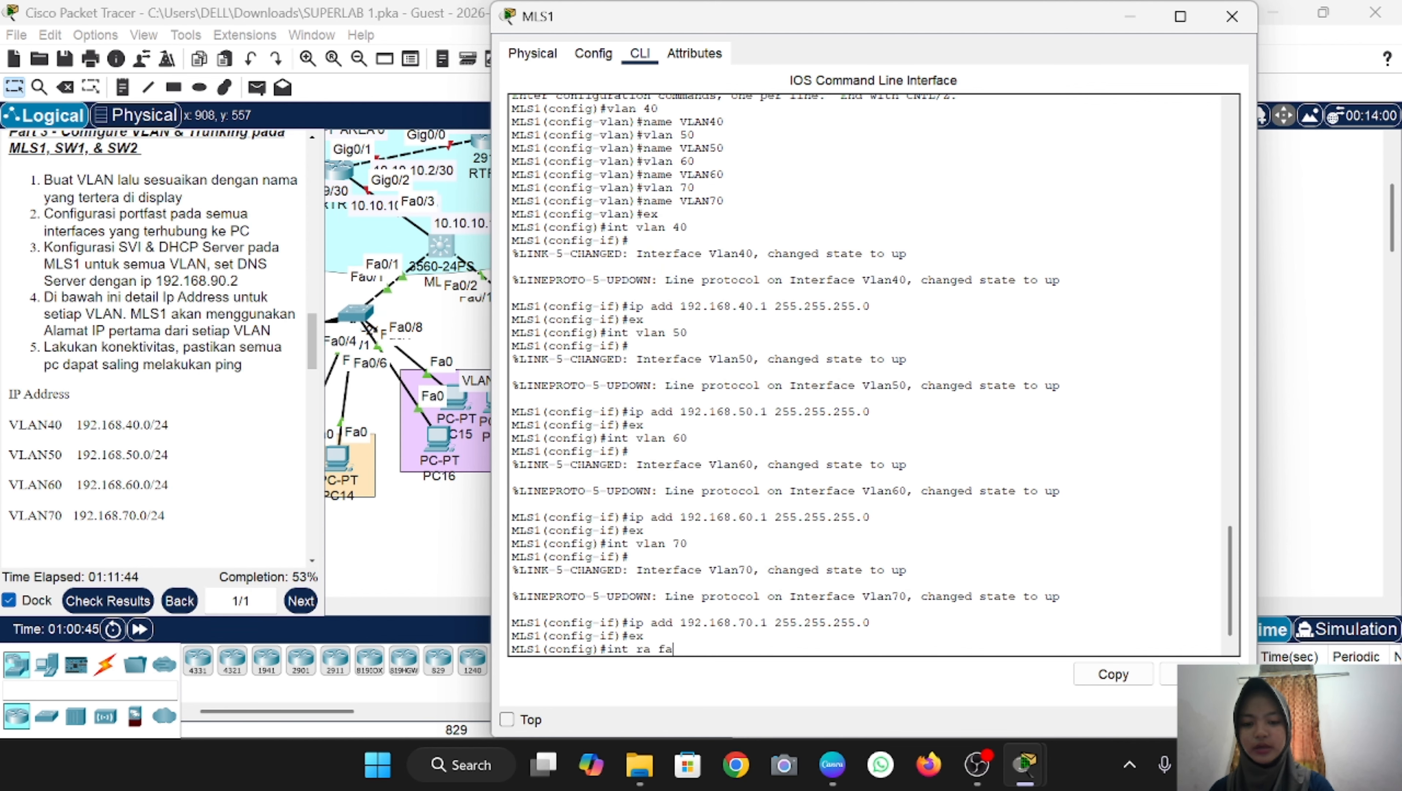
type("0/1-2")
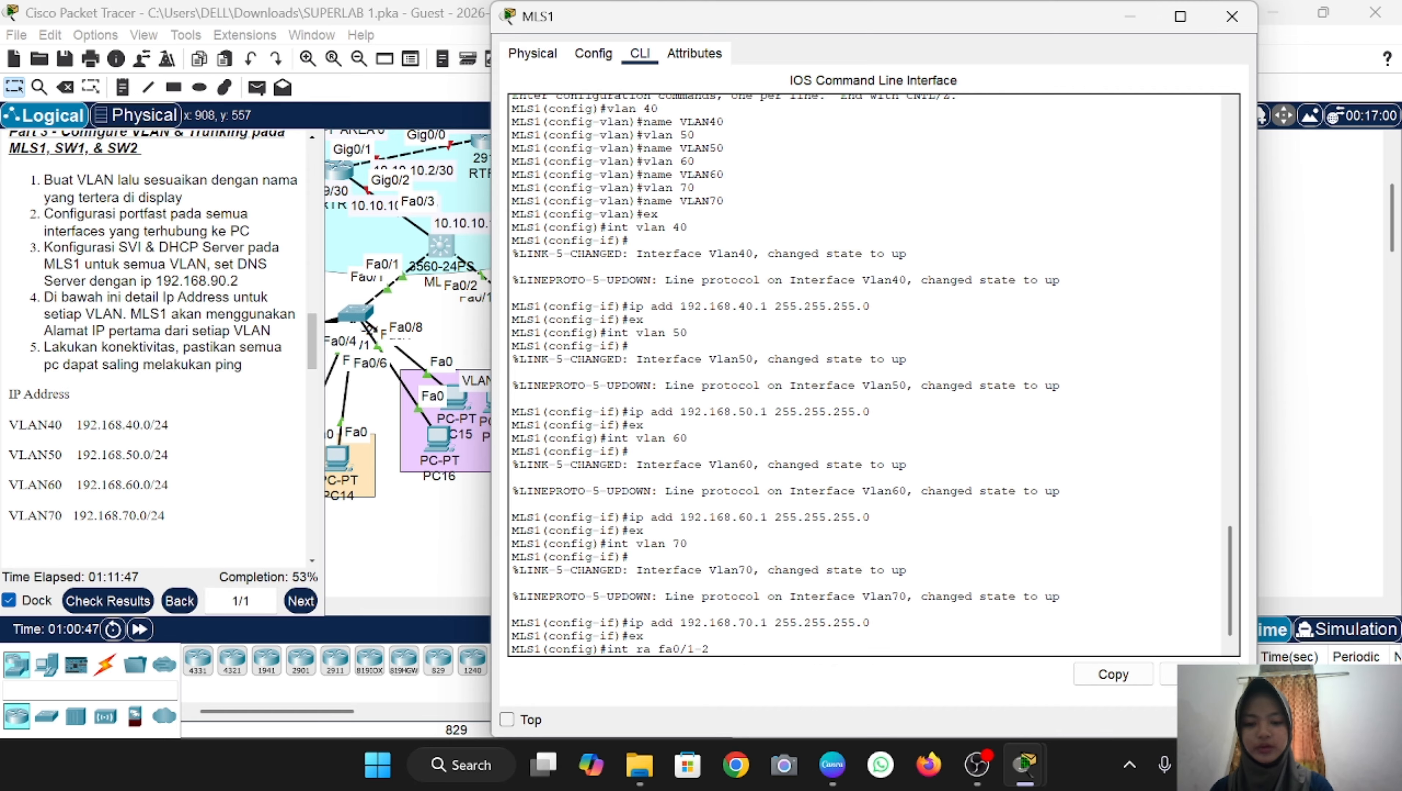
key("Return")
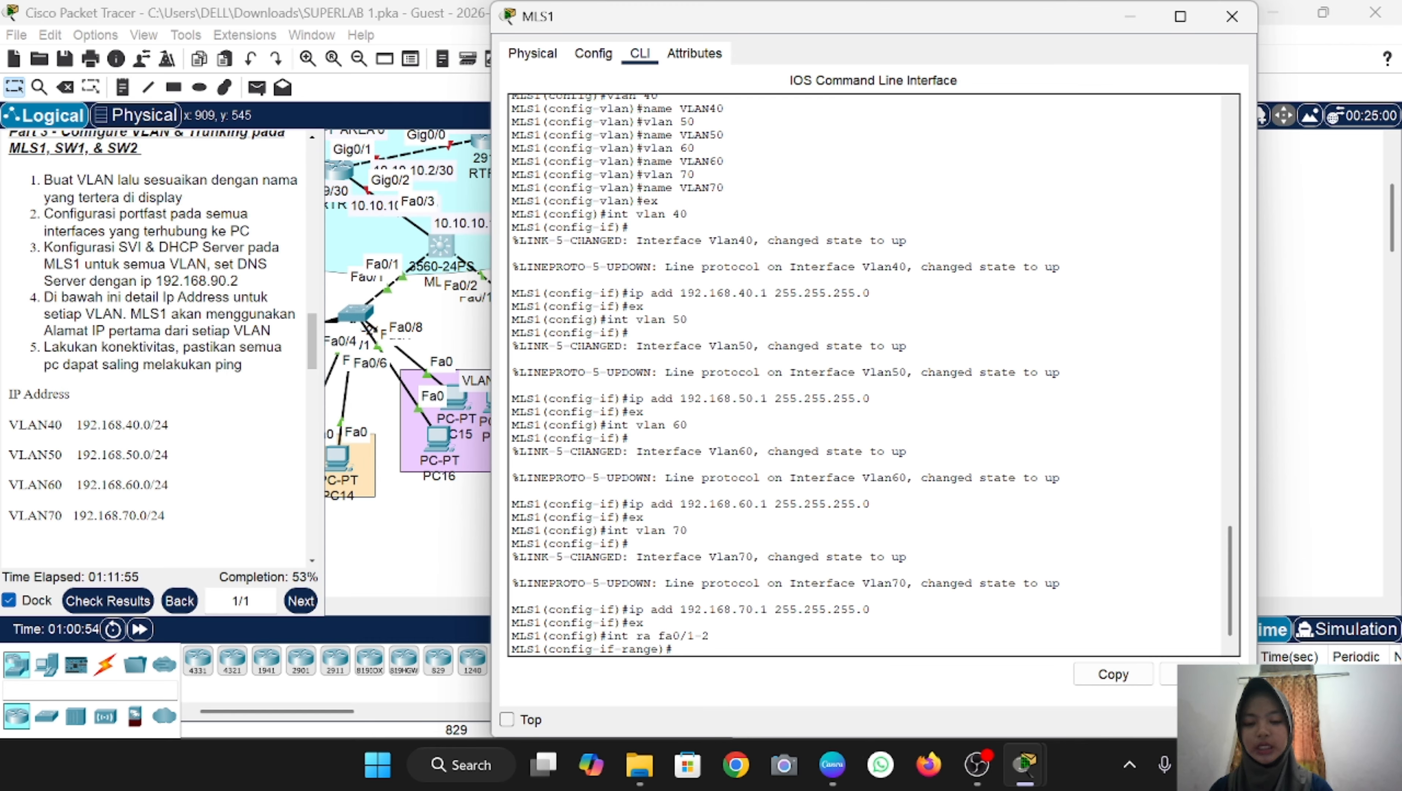
type("sw ")
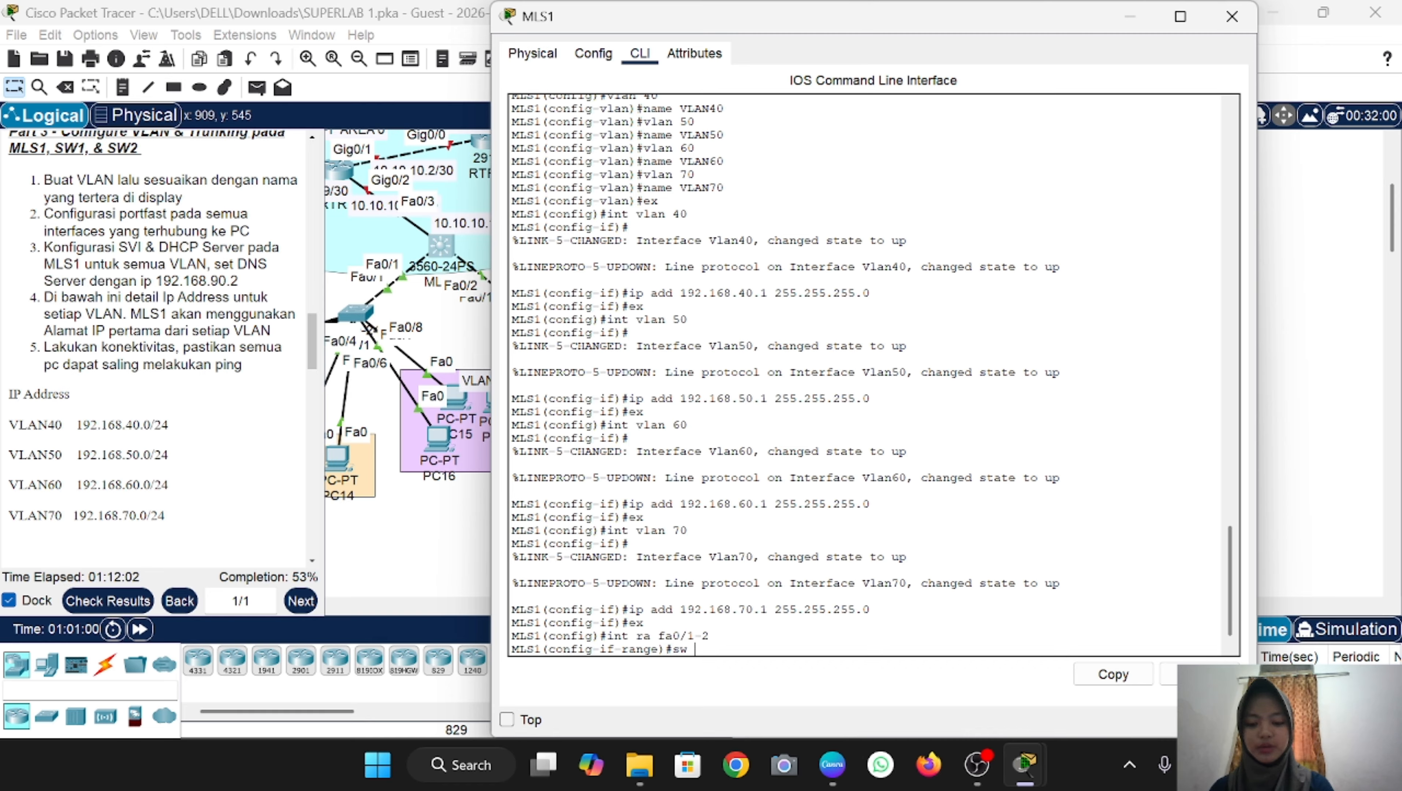
type("t encapsul")
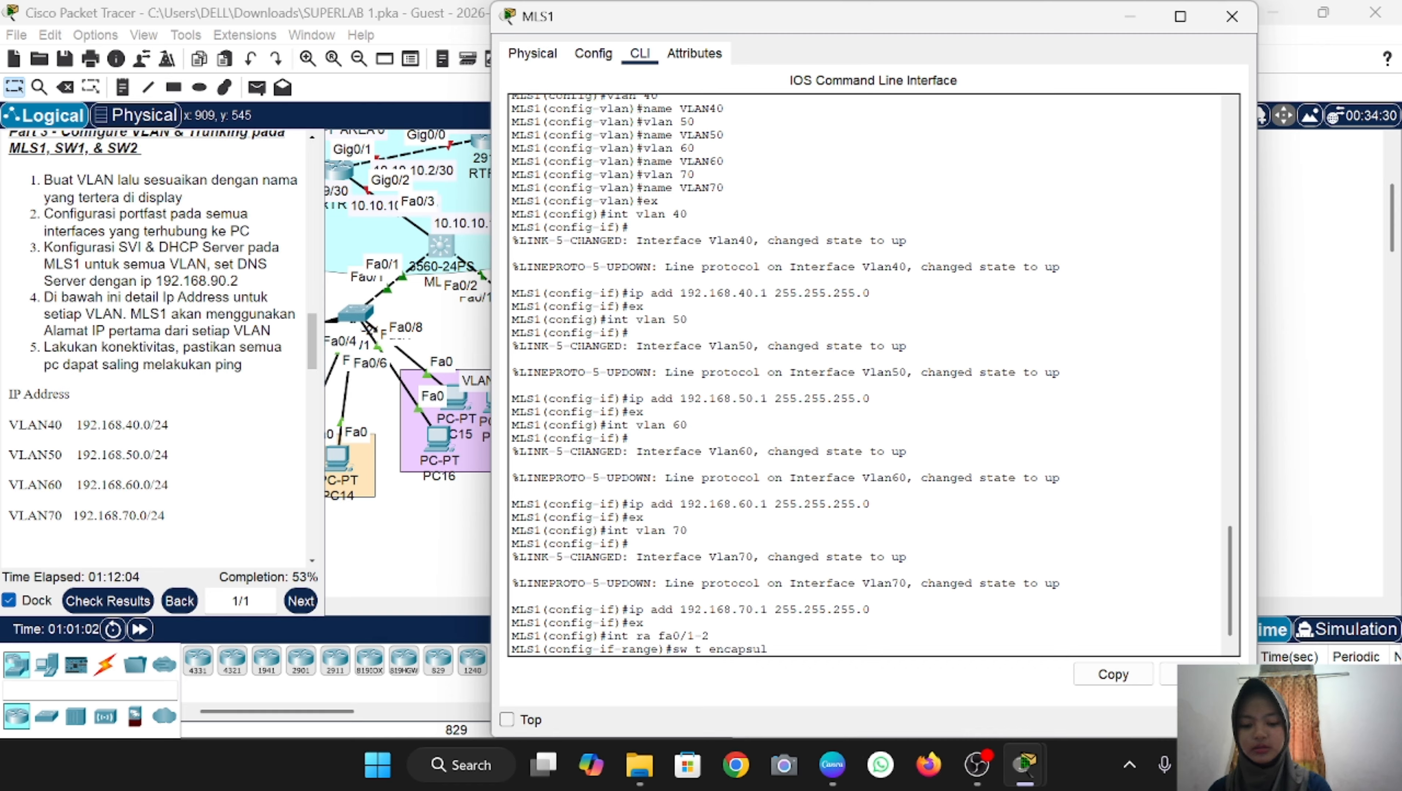
type("ation dot1q")
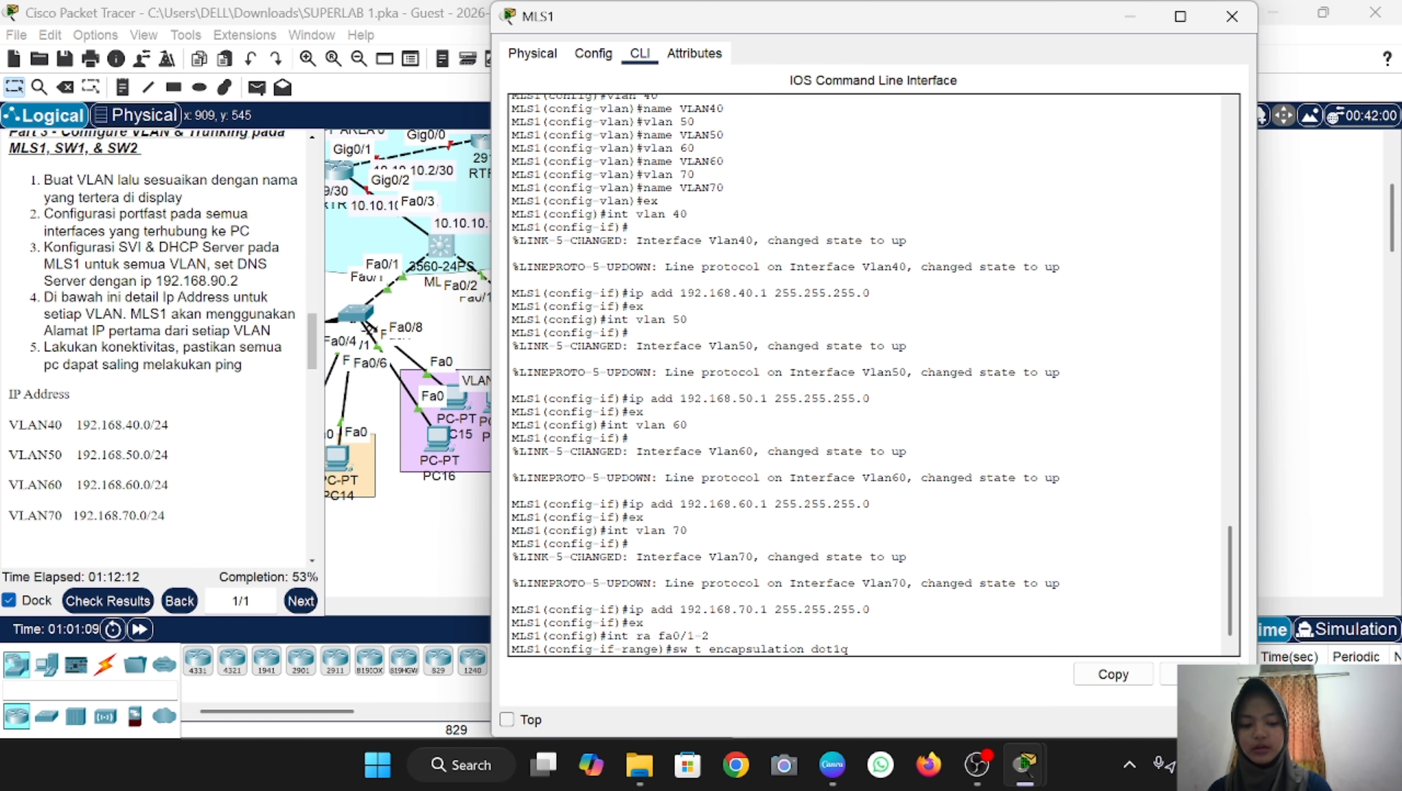
key("Return")
type("sw m")
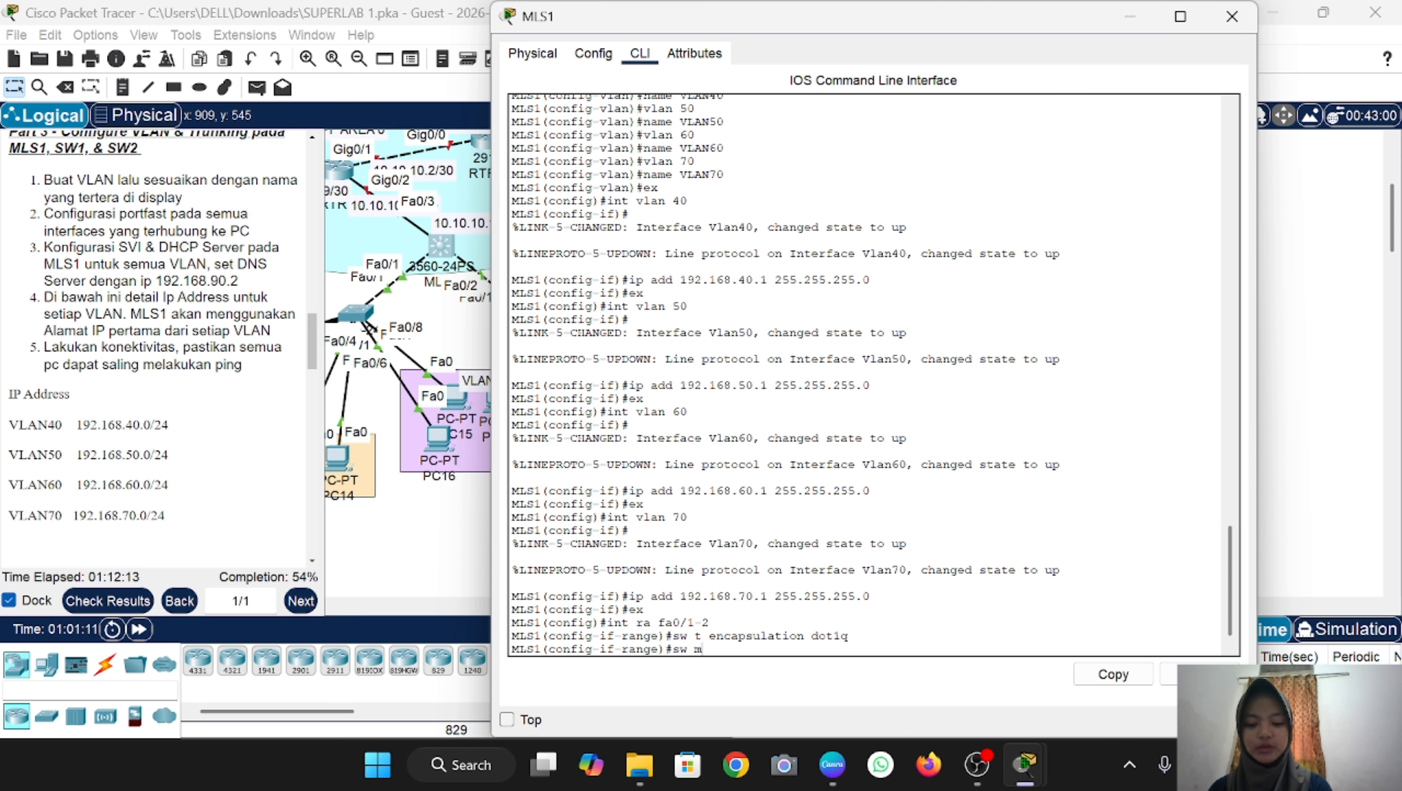
type(" t")
key("Return")
type("ex")
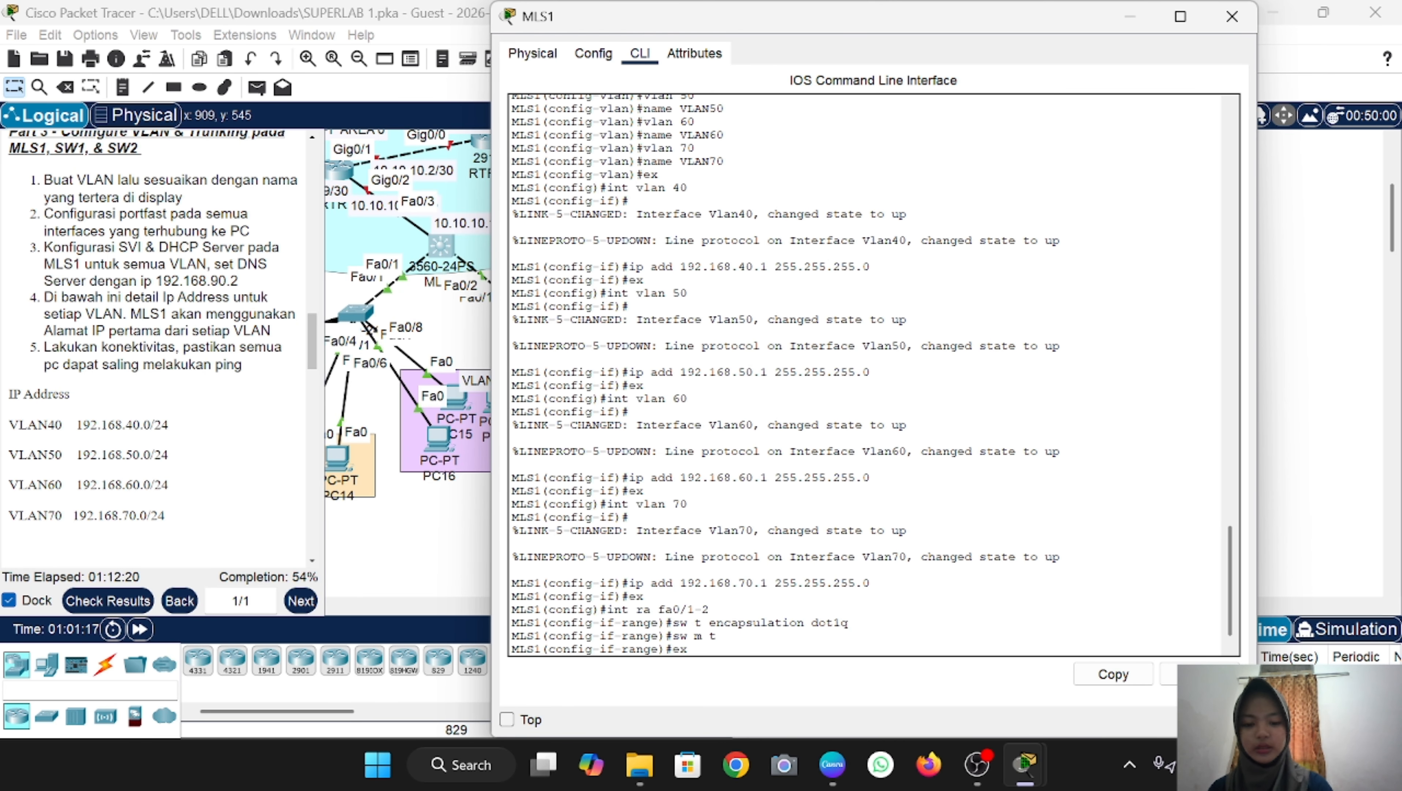
key("Return")
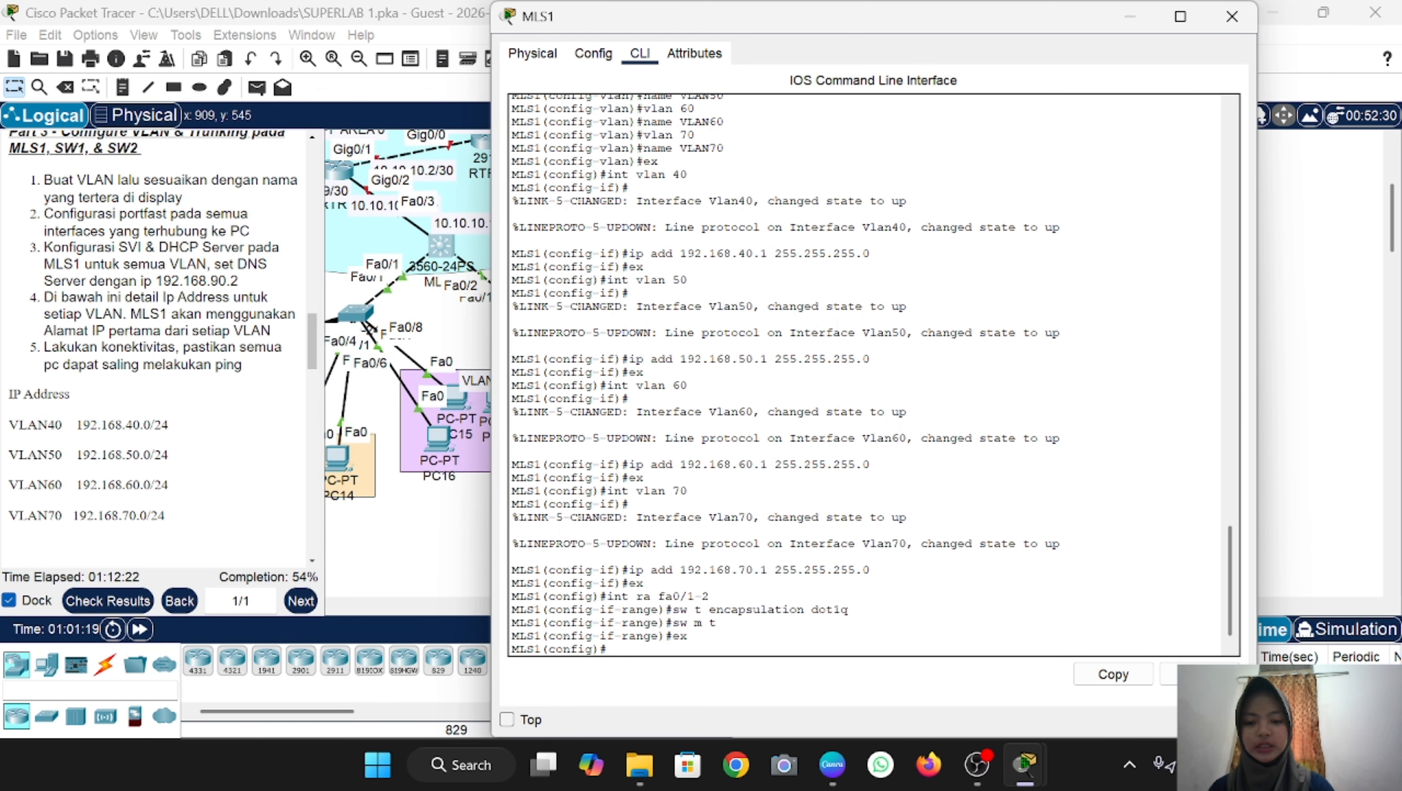
Step: Create DHCP pool VLAN40: network 192.168.40.0/24, gateway 192.168.40.1, DNS 192.168.90.2
type("ip")
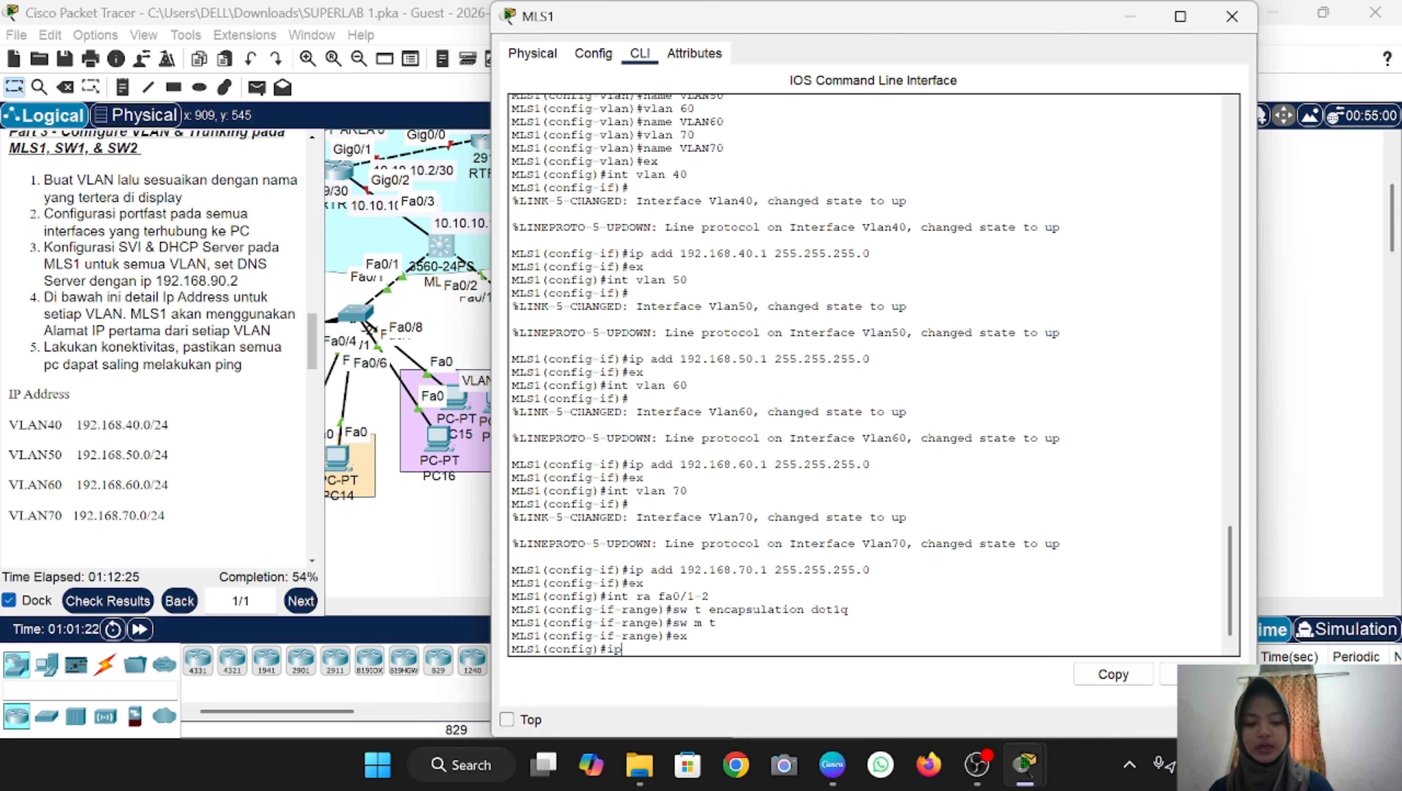
type(" dhcp pool")
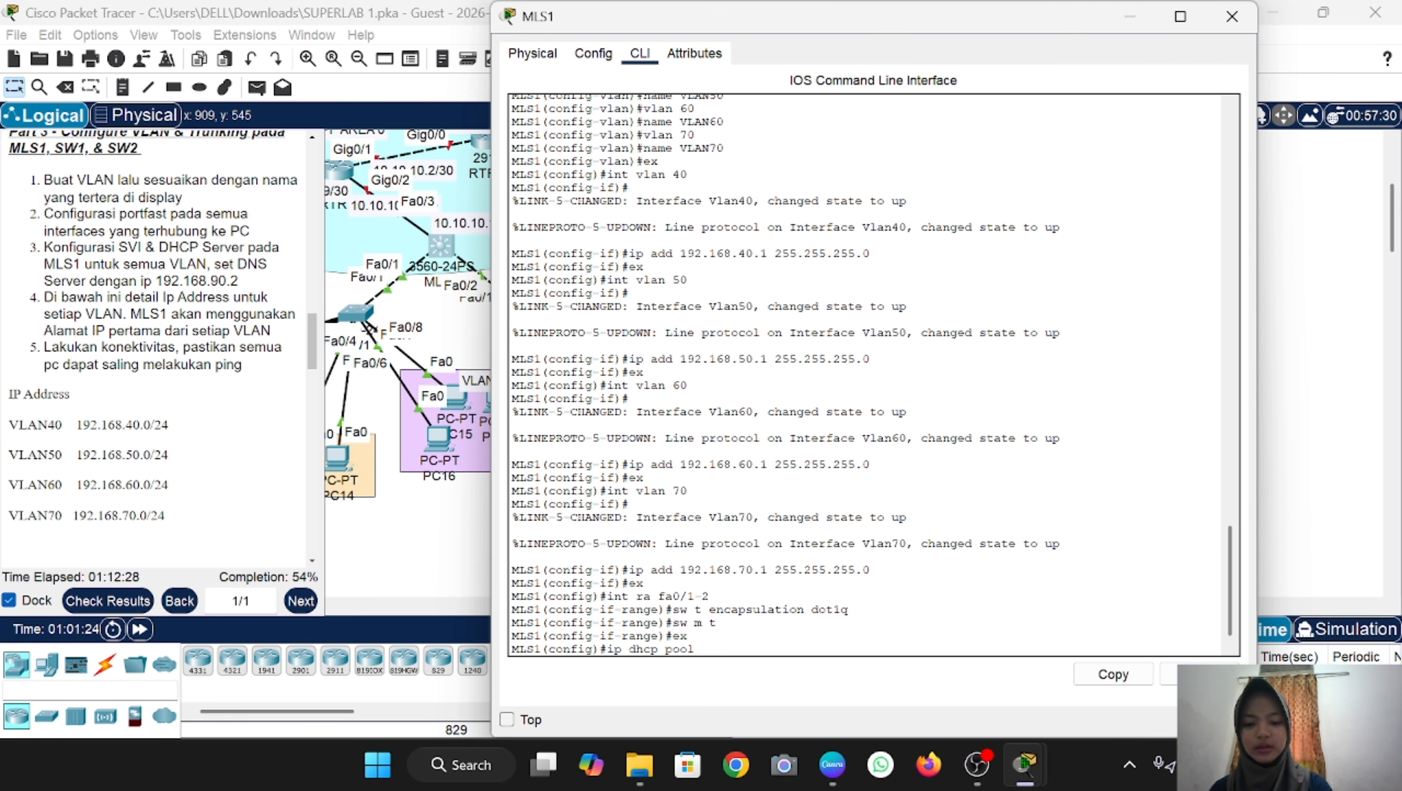
type(" VLAN40")
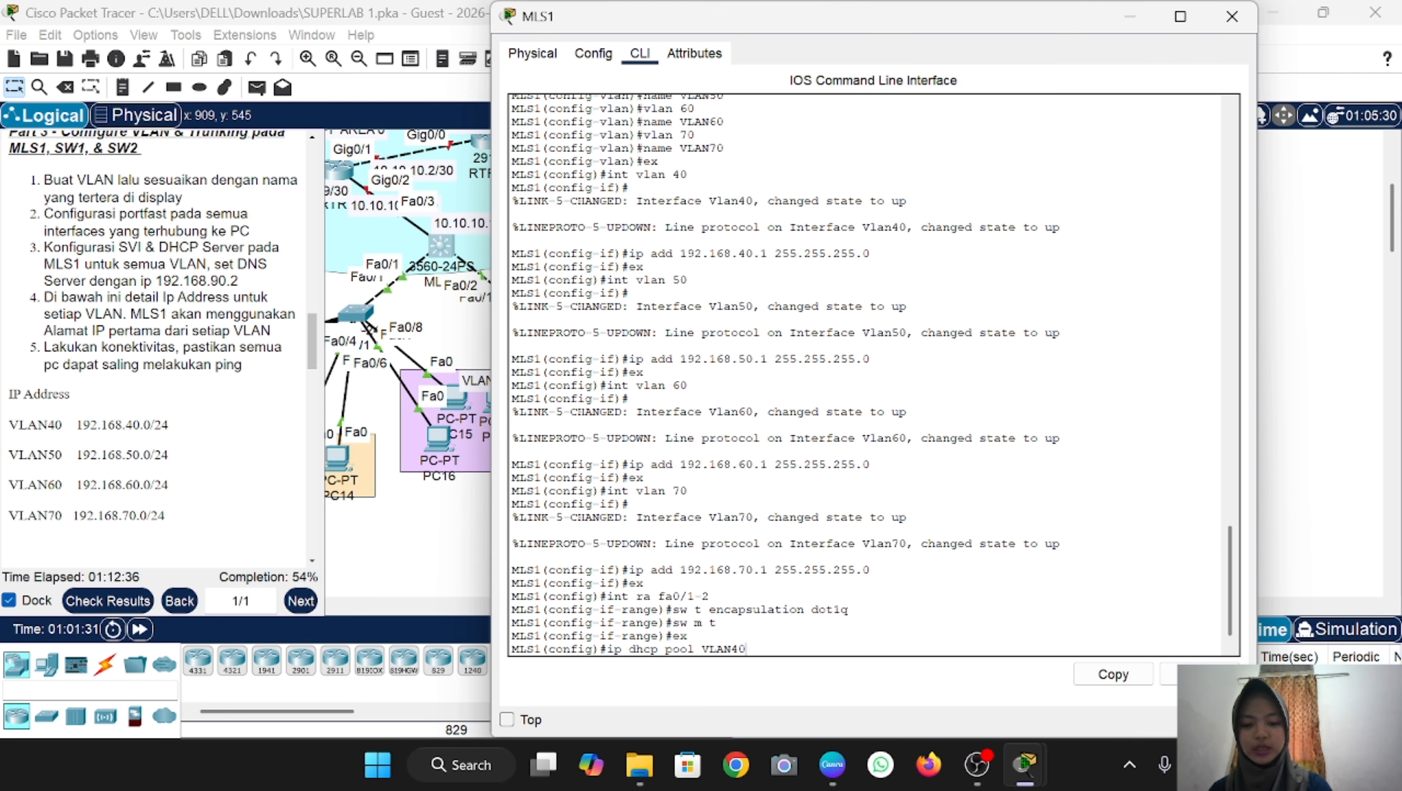
key("Return")
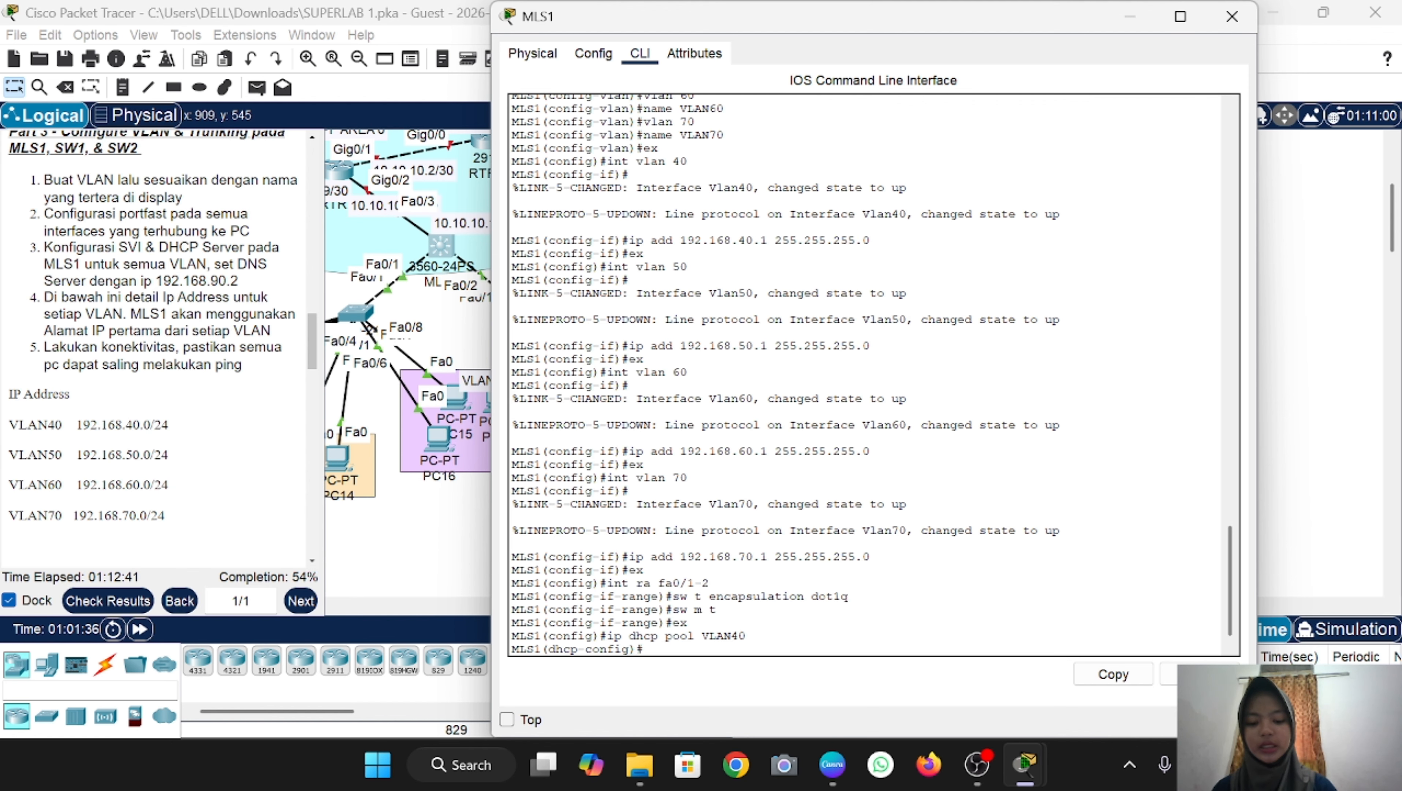
type("net ")
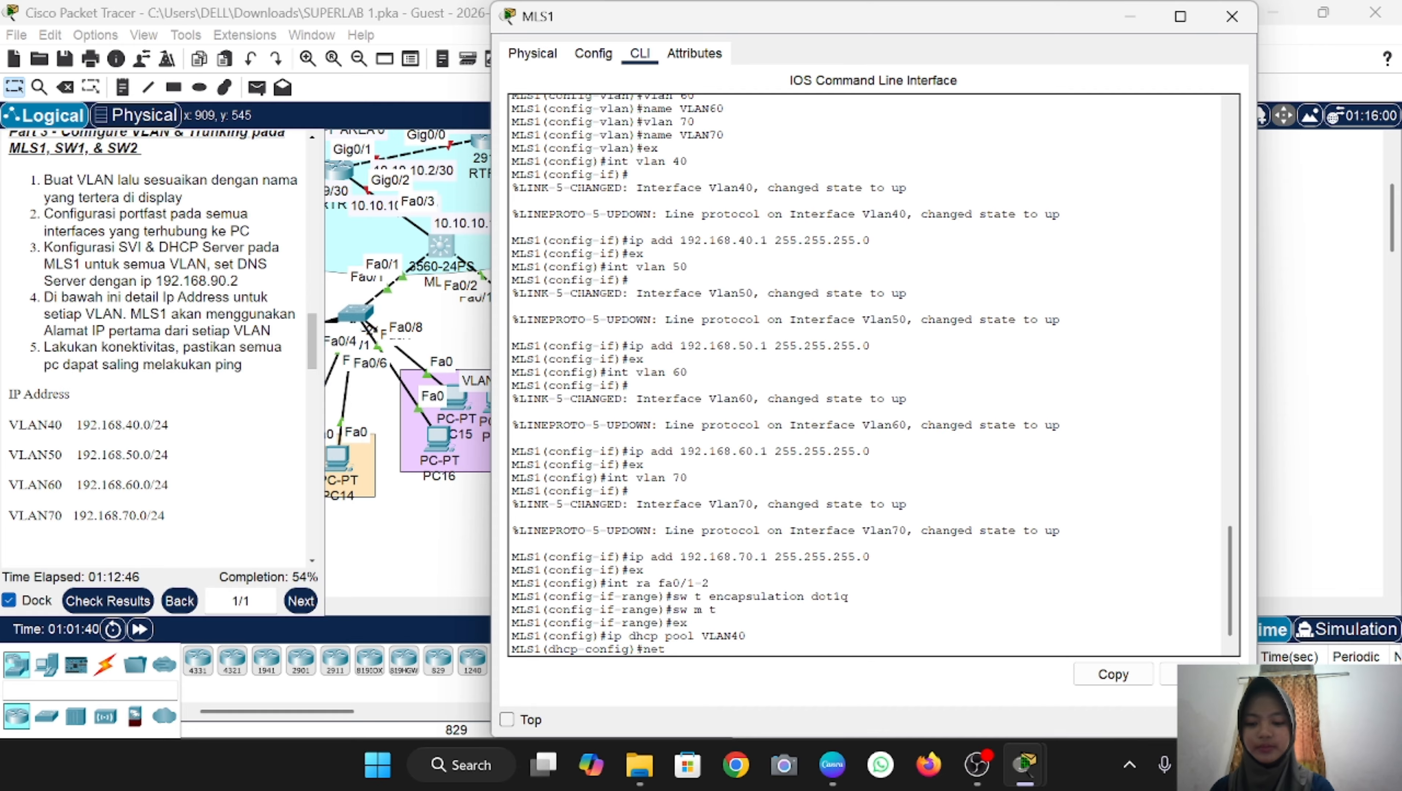
type("192.16")
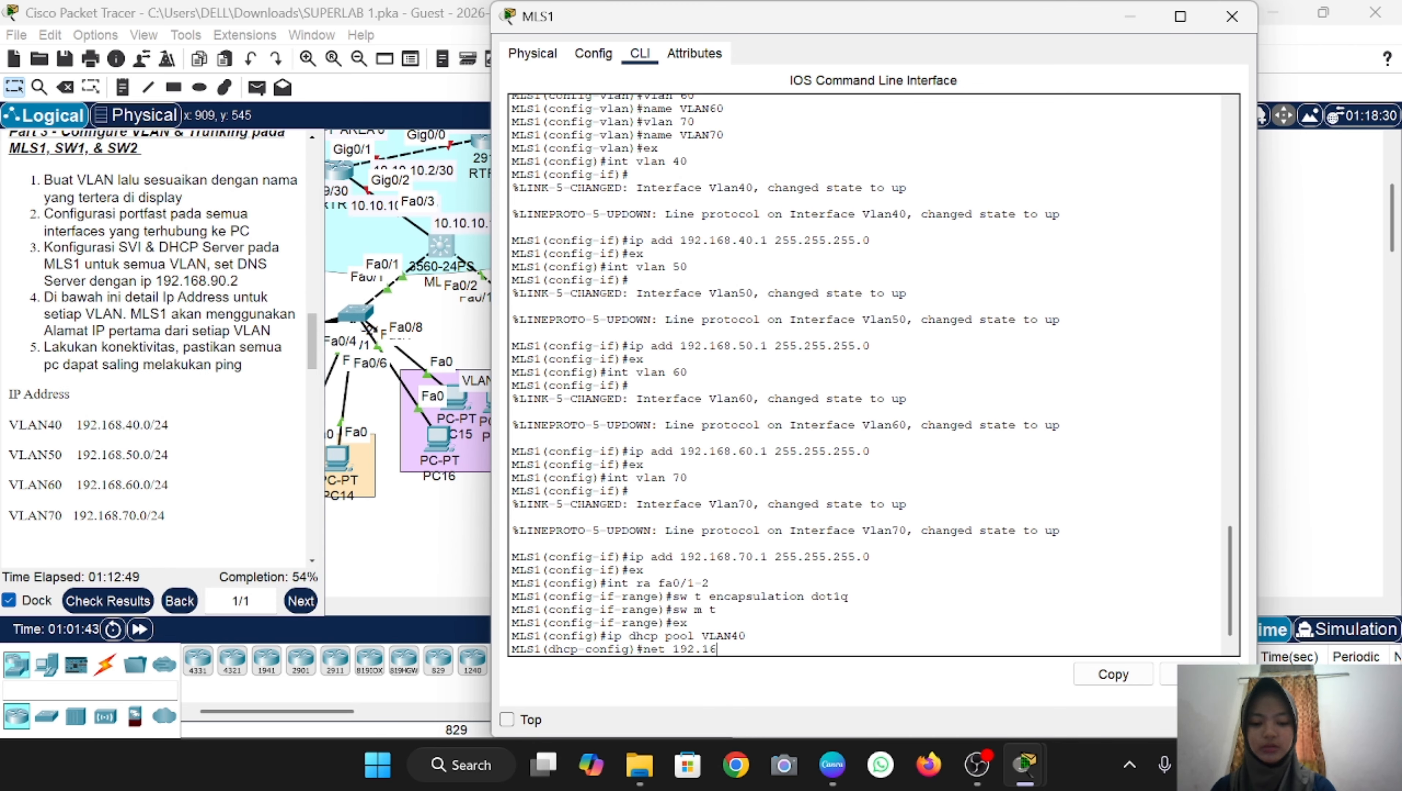
type("8.40.")
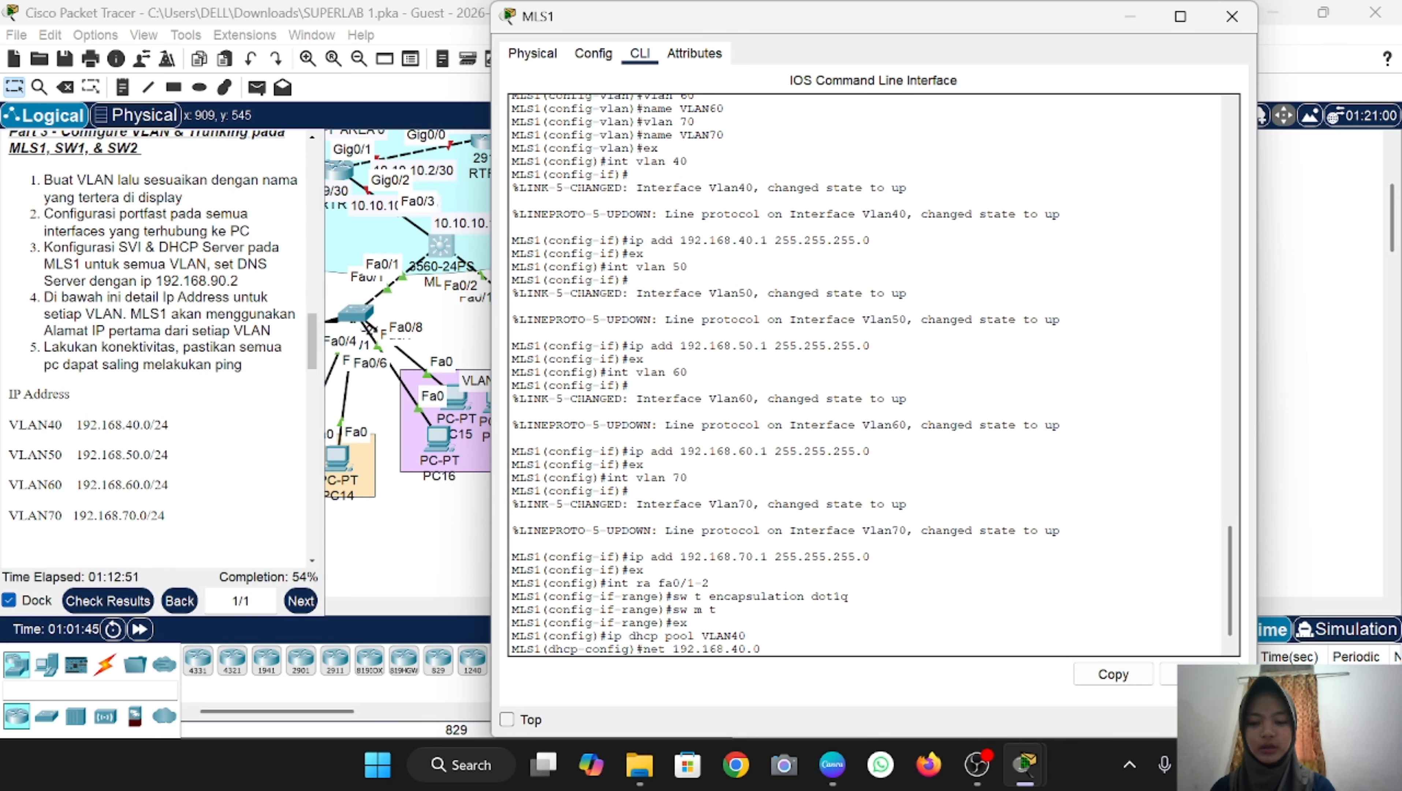
type("0")
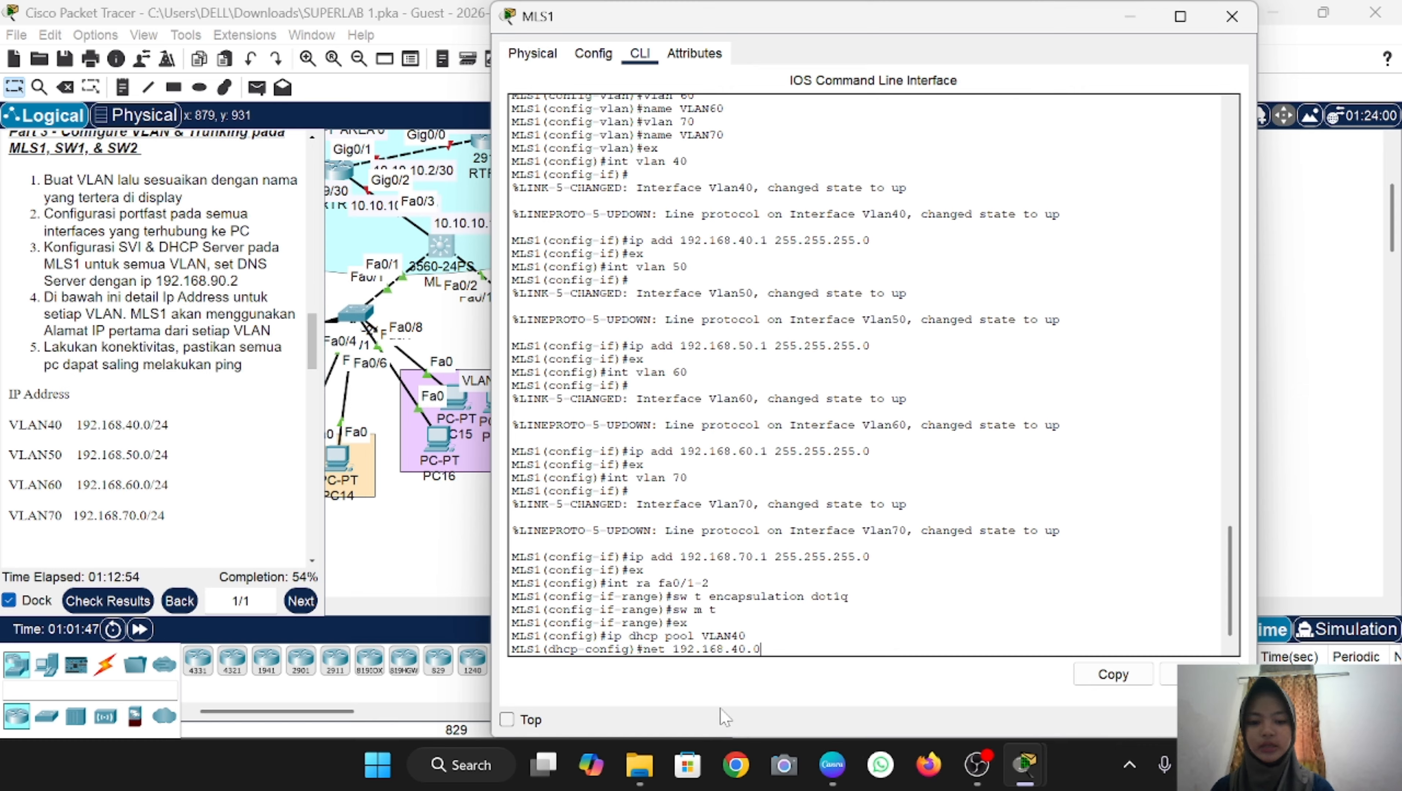
type(" 255.255")
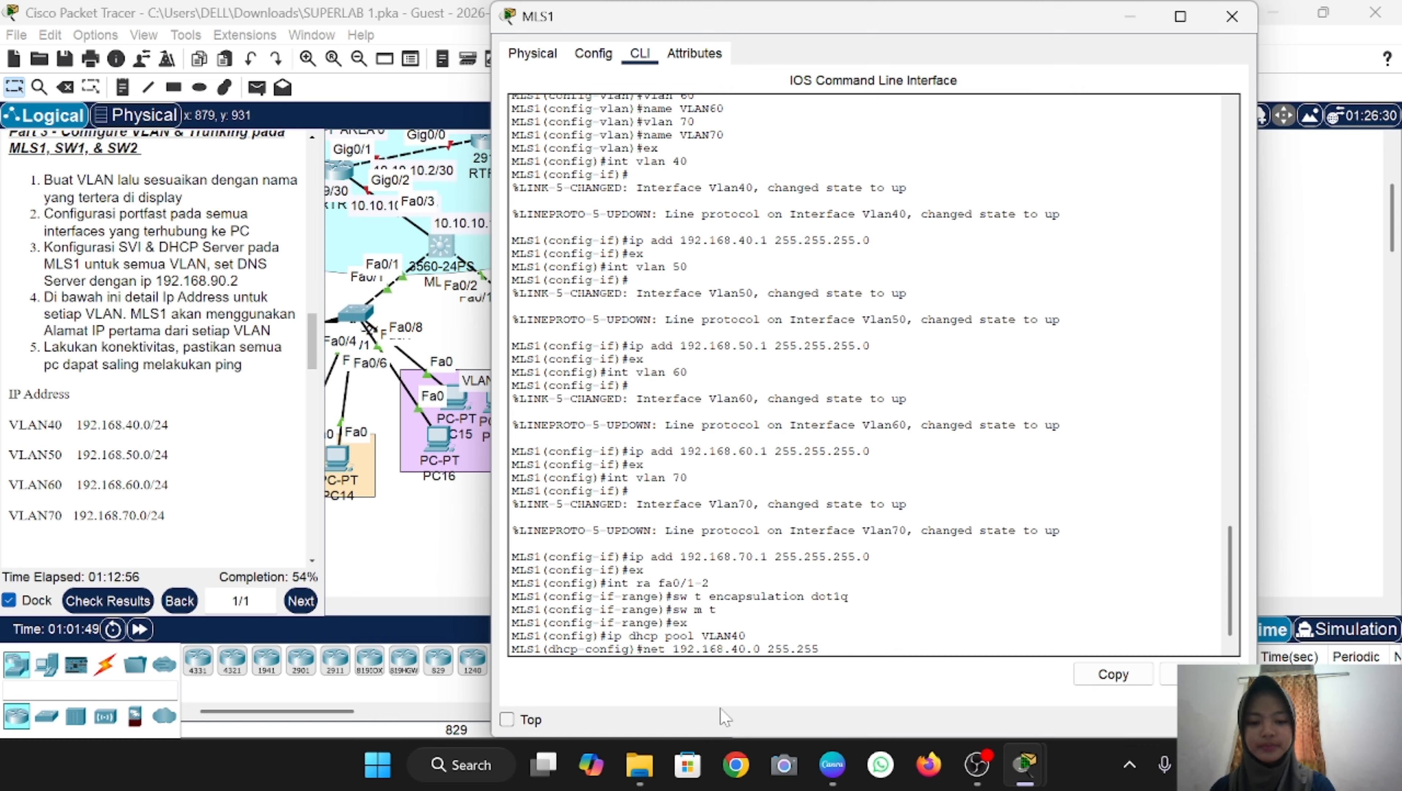
type(".255.0")
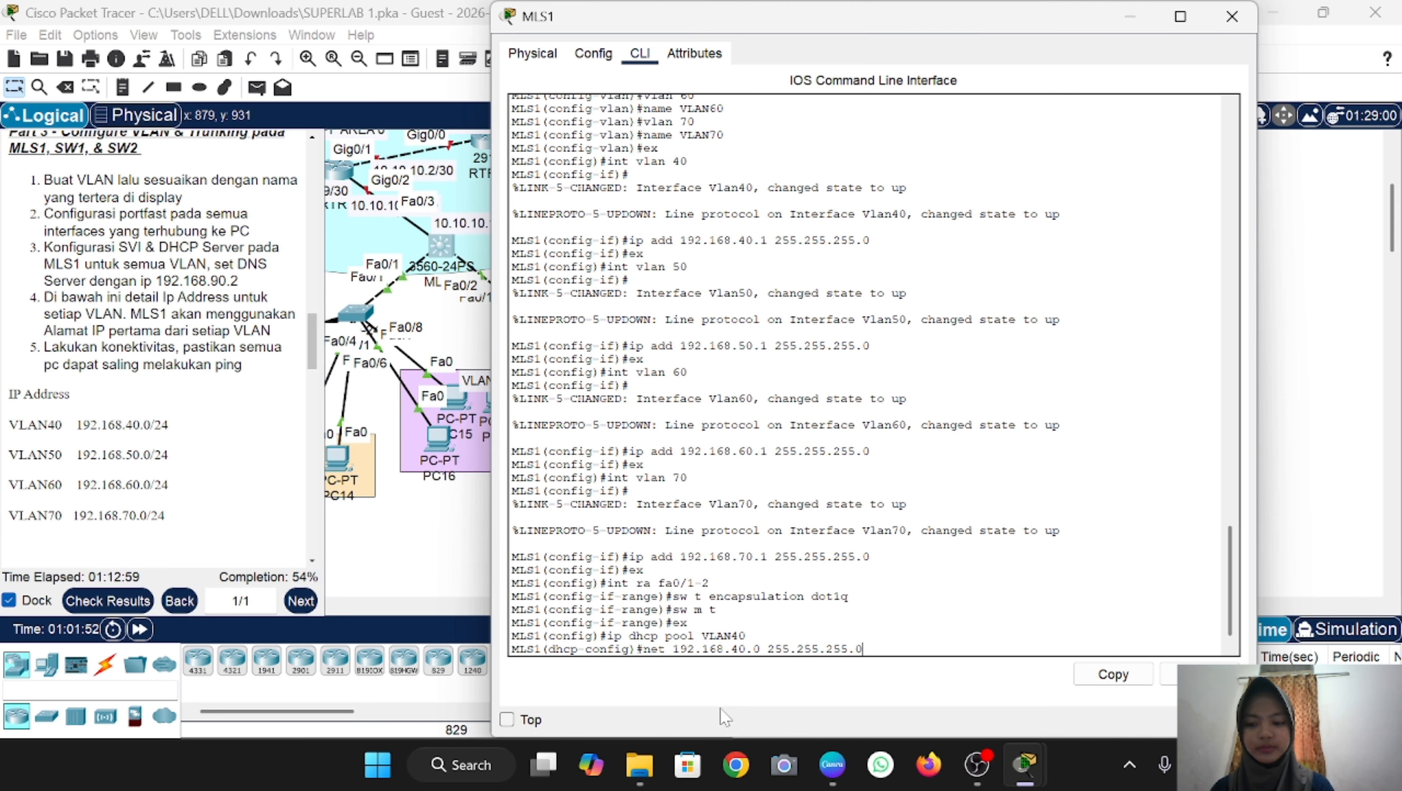
key("Return")
type("defau")
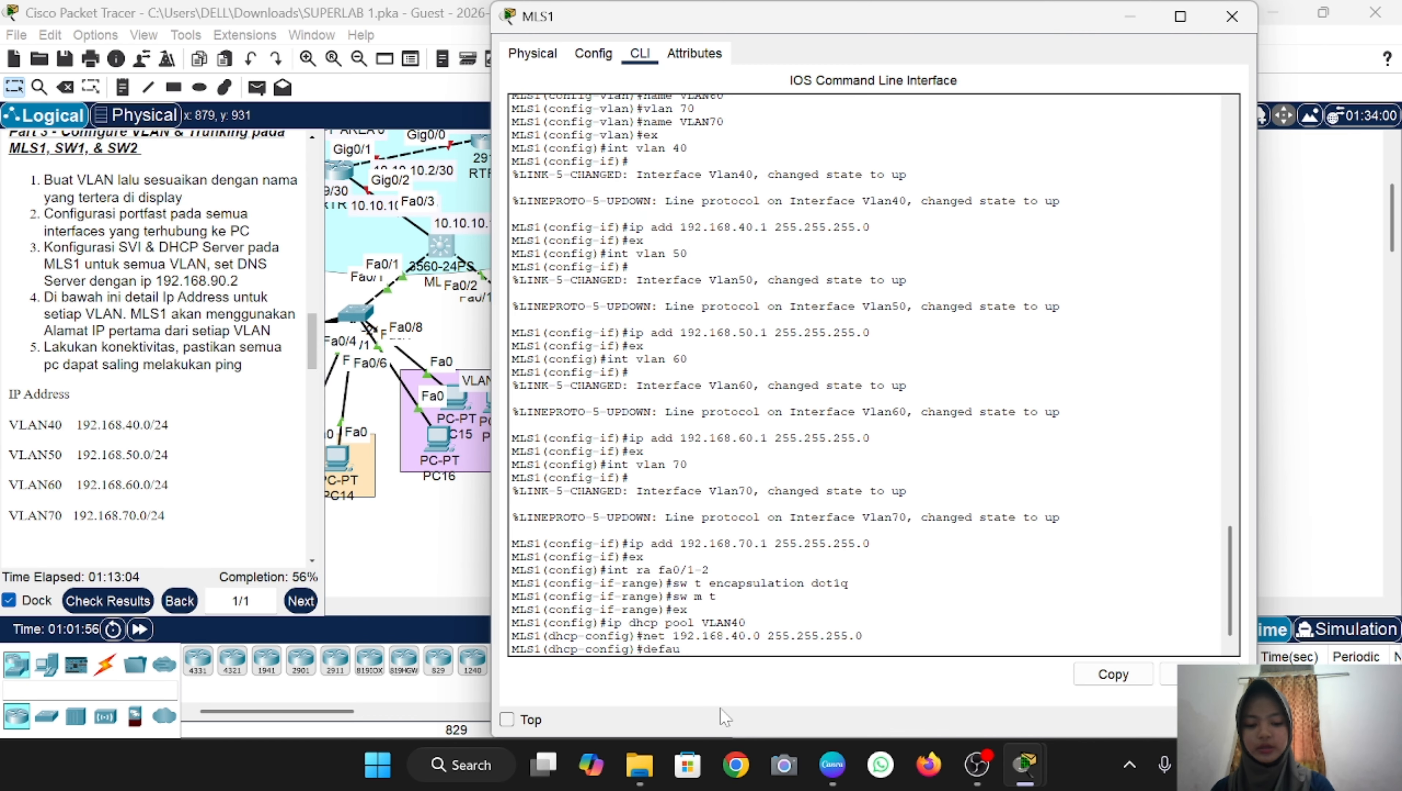
type("lt-rout")
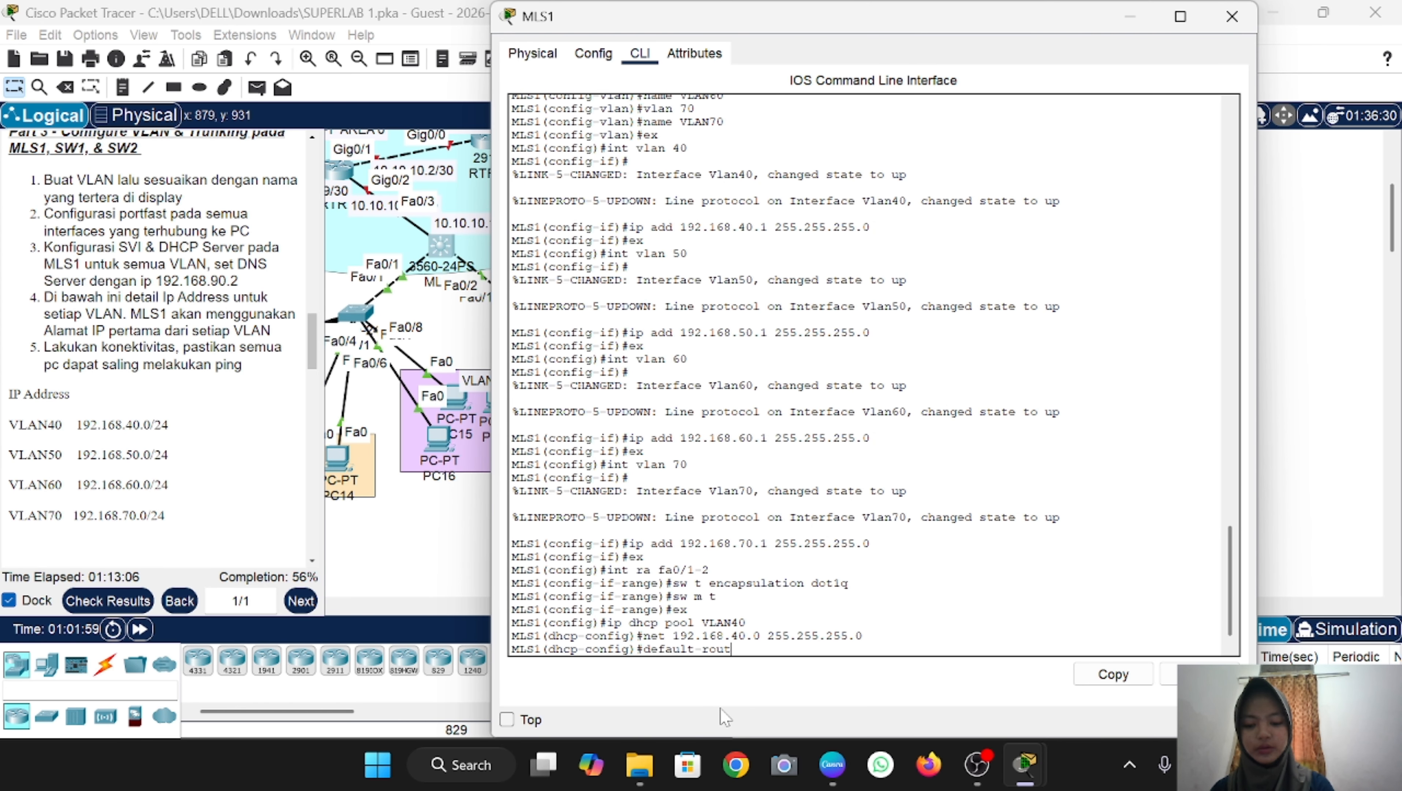
type("er ")
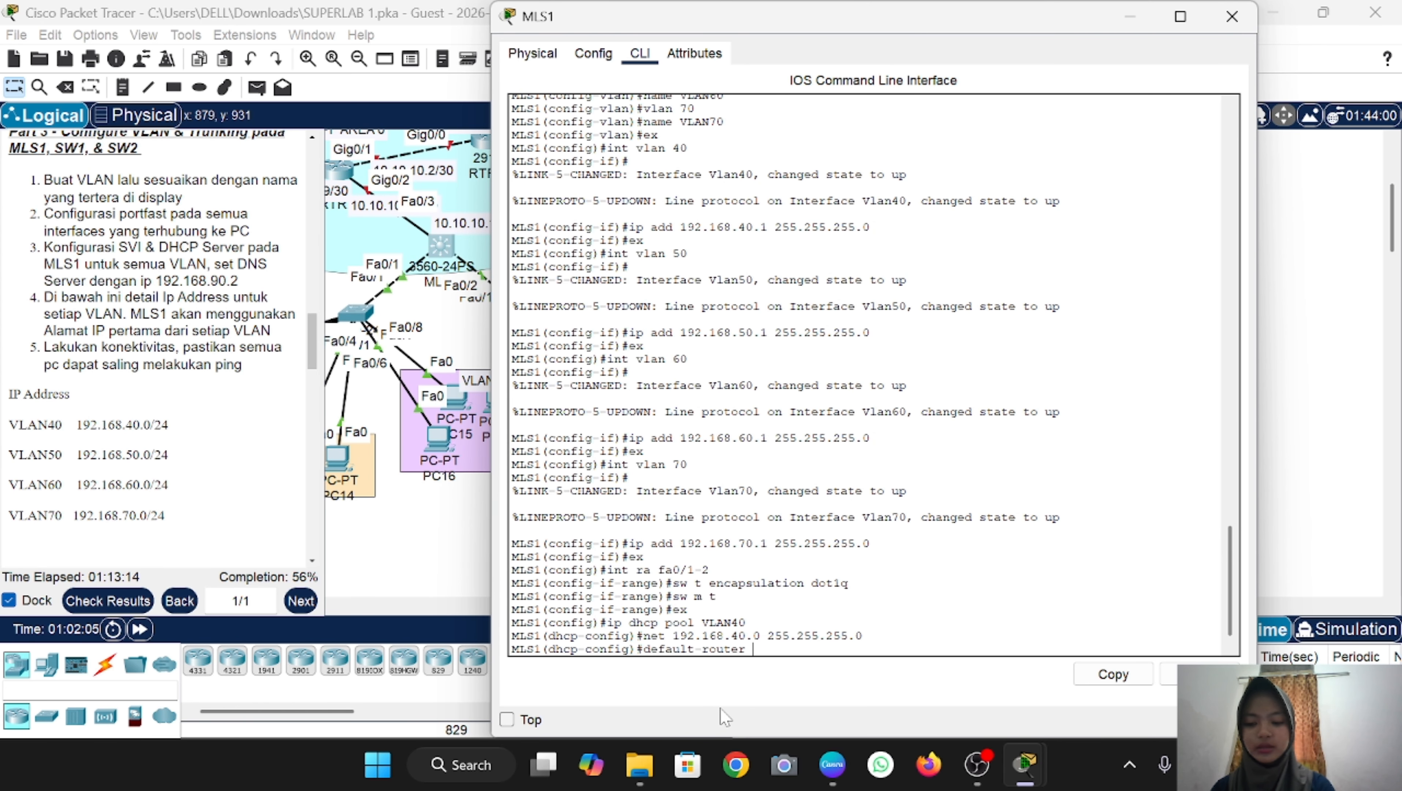
type("192.168.")
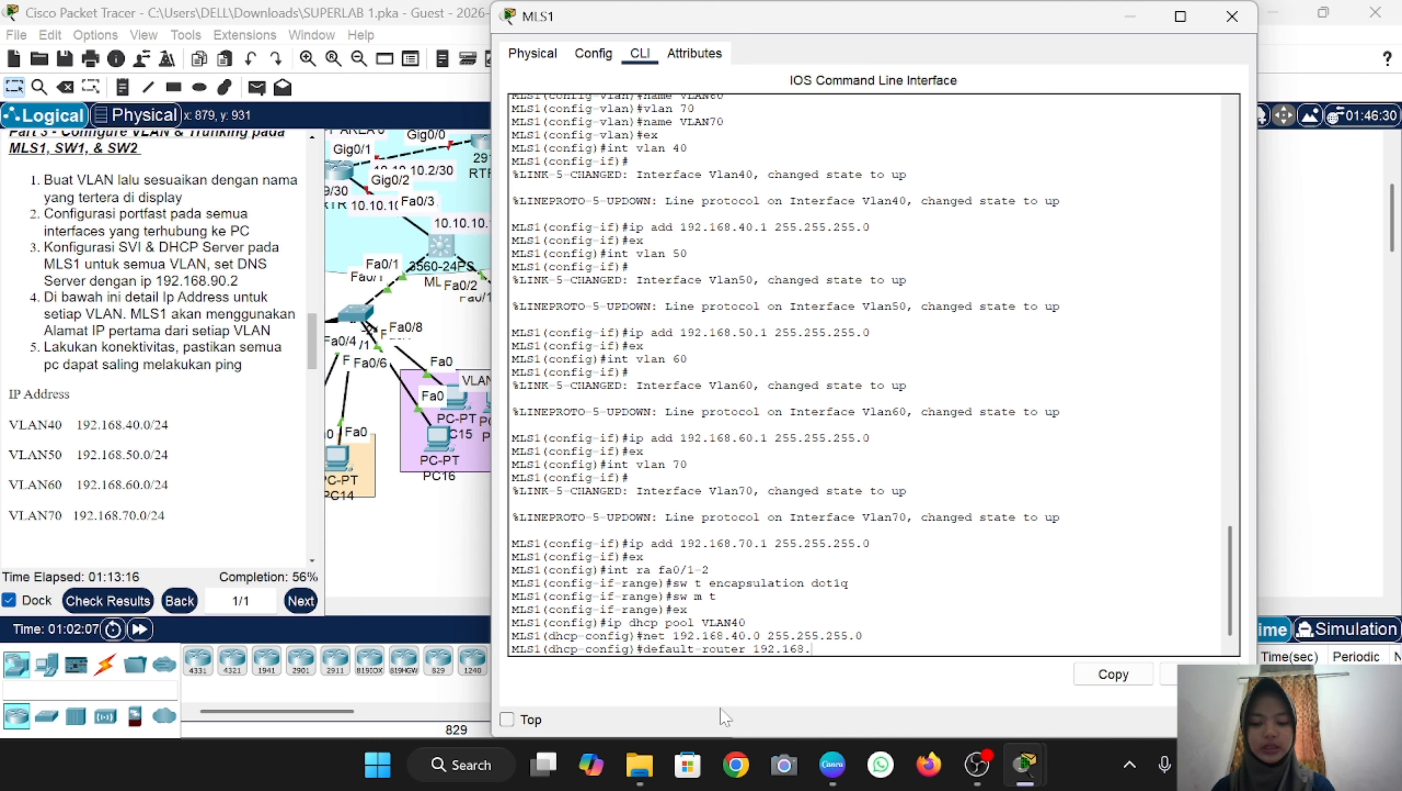
type("40.1")
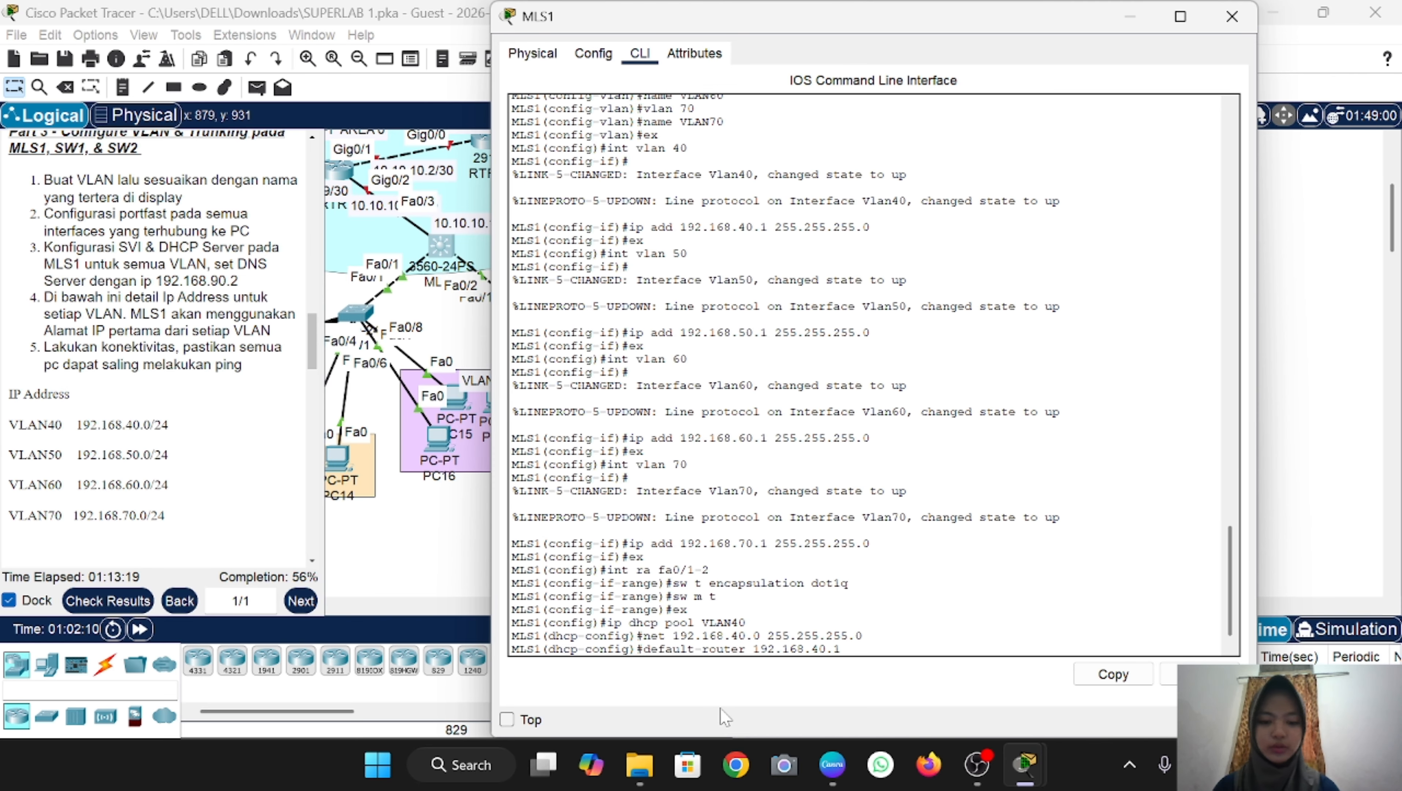
key("Return")
type("dns-server")
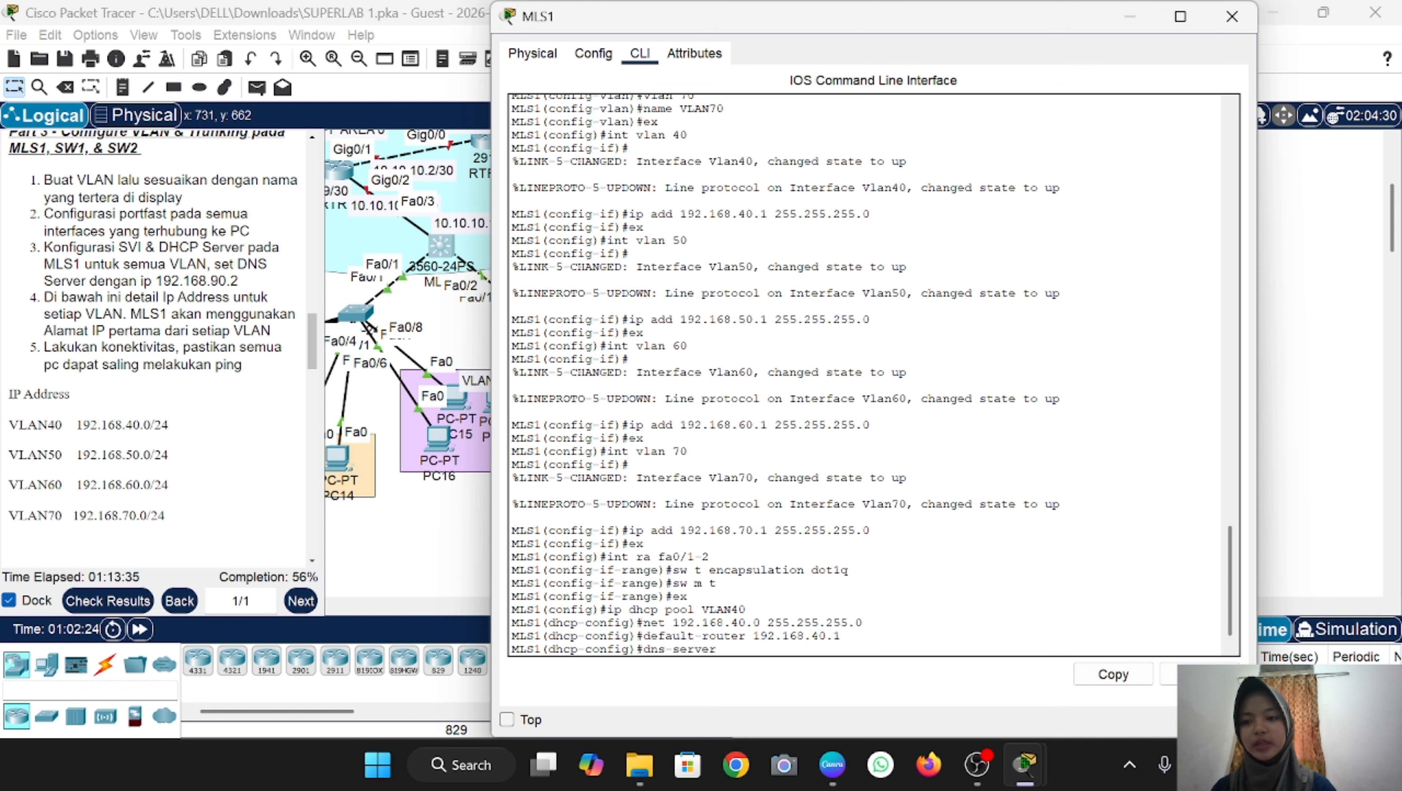
type(" 192.1")
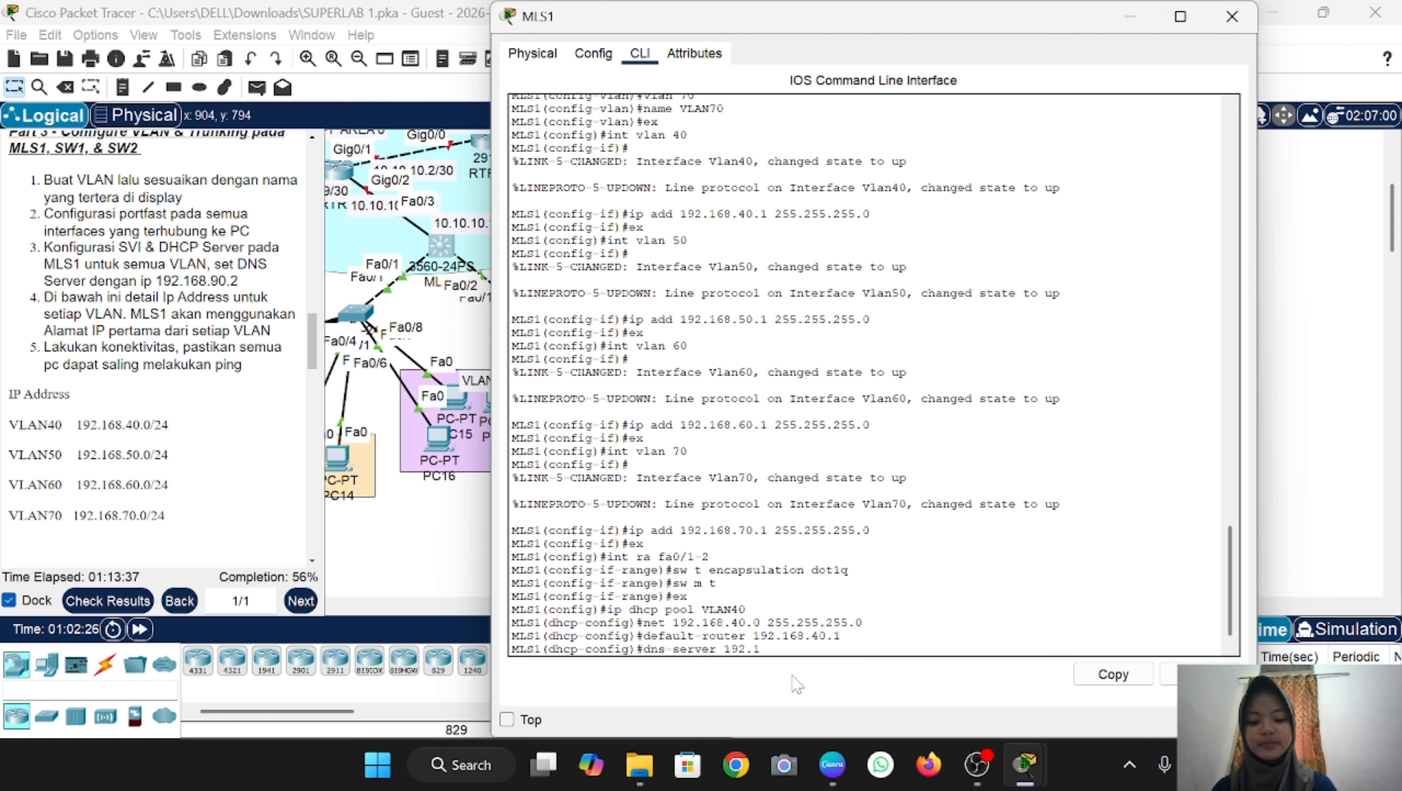
type("68.90.2")
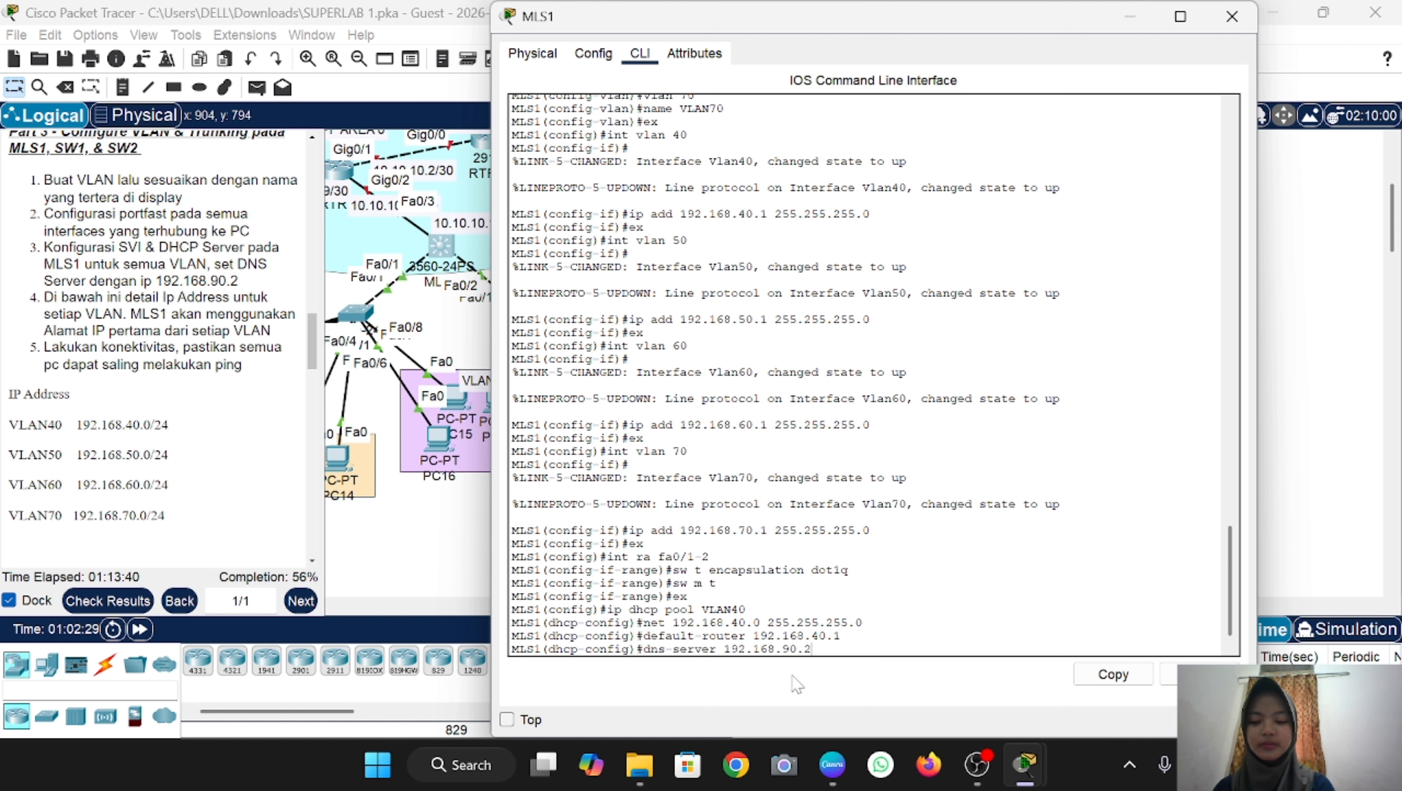
key("Return")
type("ex")
key("Return")
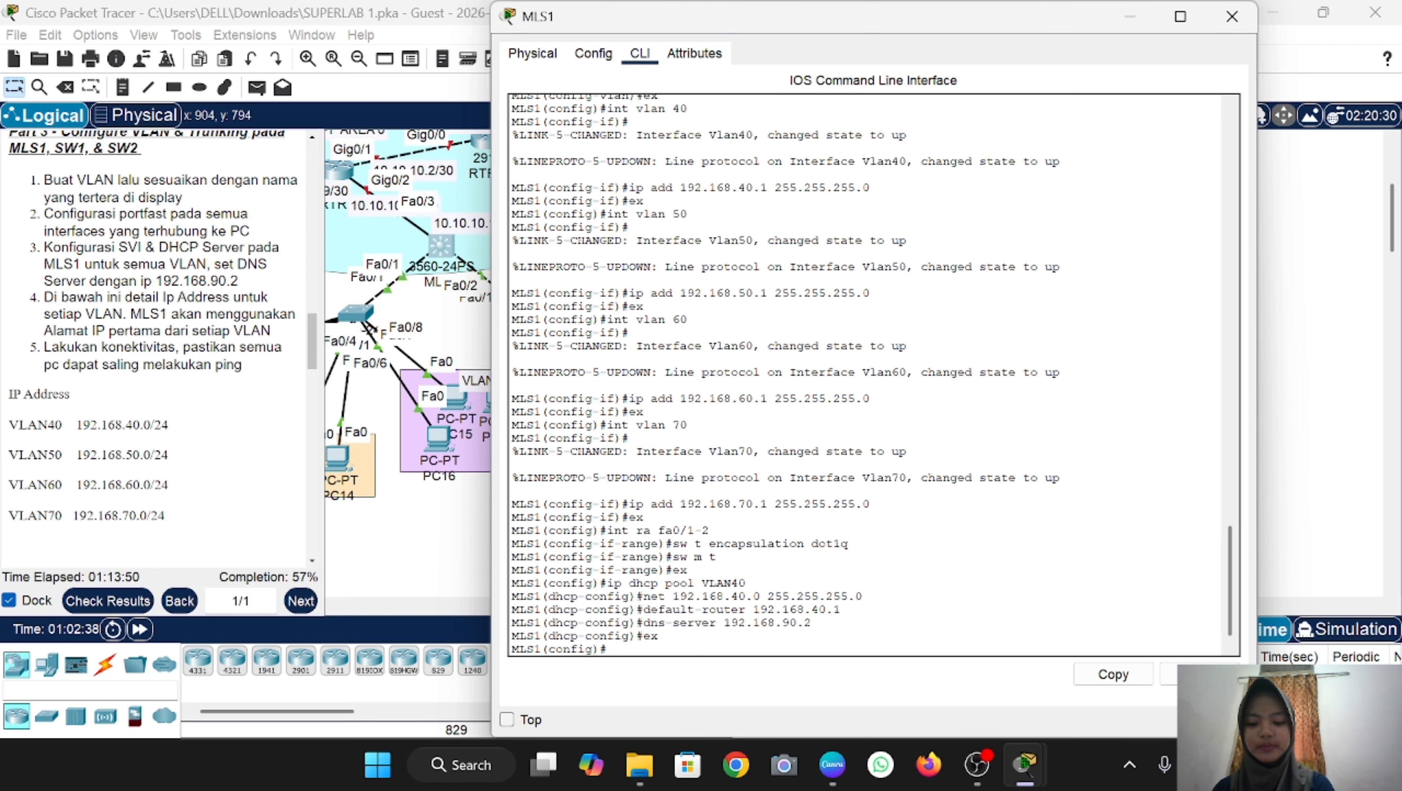
Step: Create DHCP pool VLAN50 with network 192.168.50.0 255.255.255.0
key("Up")
key("Up")
key("Up")
key("Up")
key("Up")
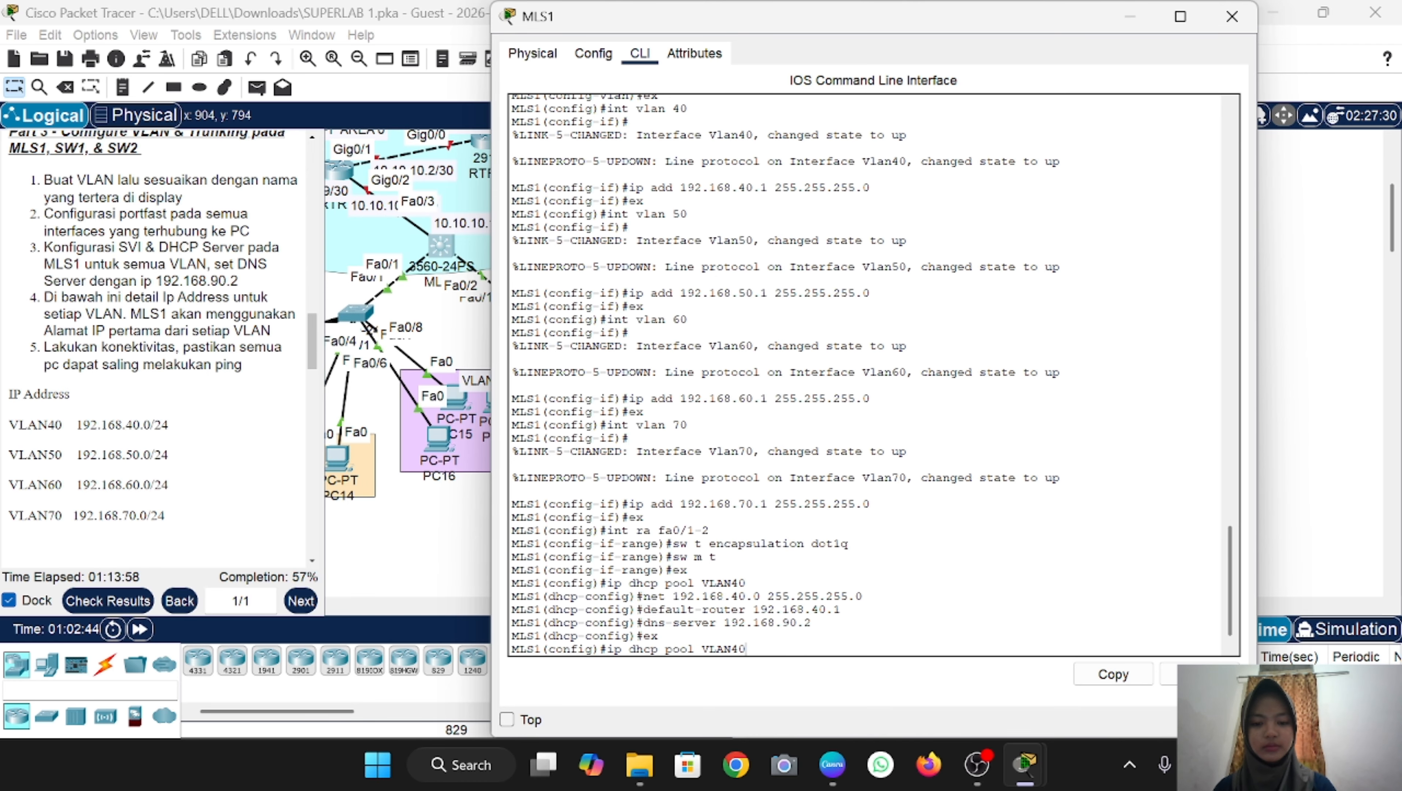
key("Return")
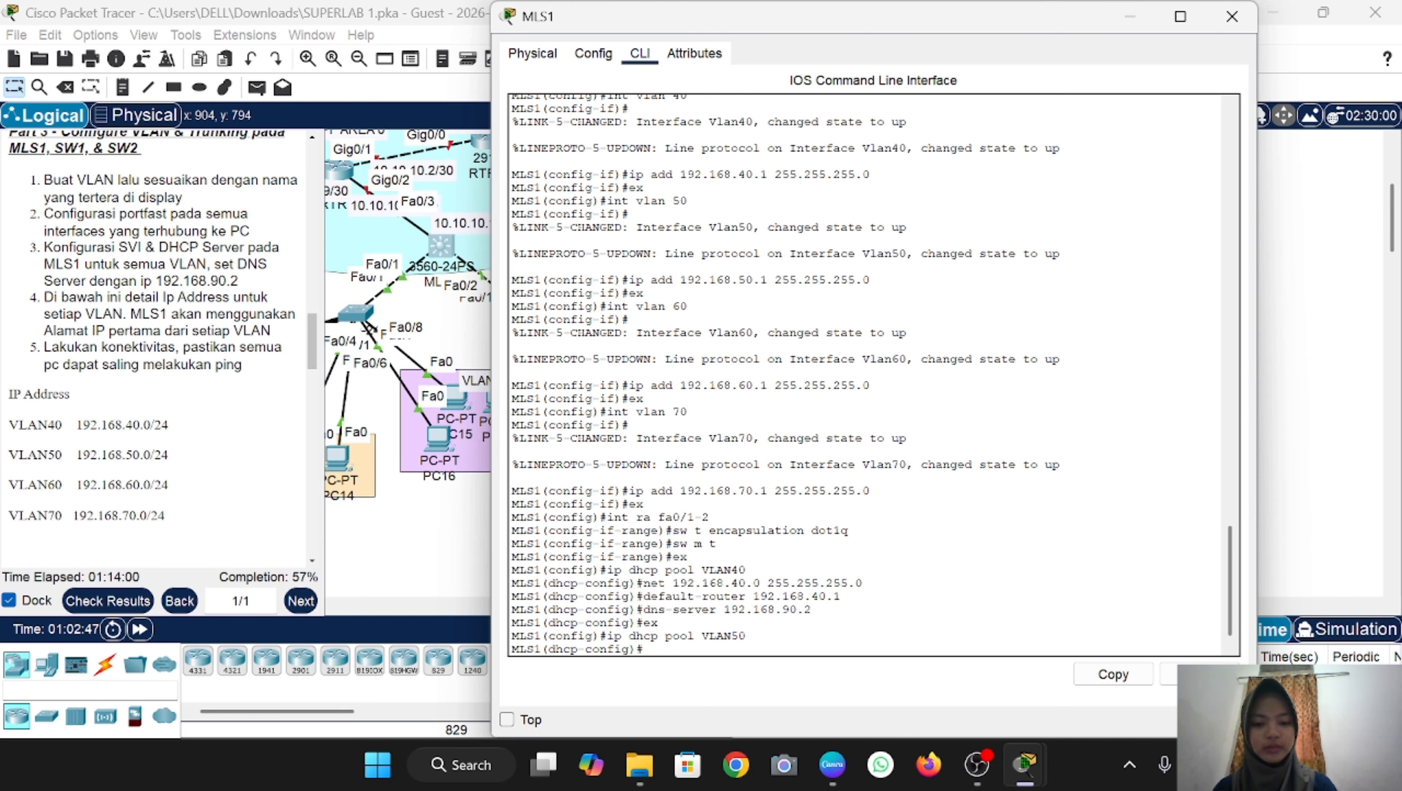
key("Up")
key("Up")
key("Up")
key("Up")
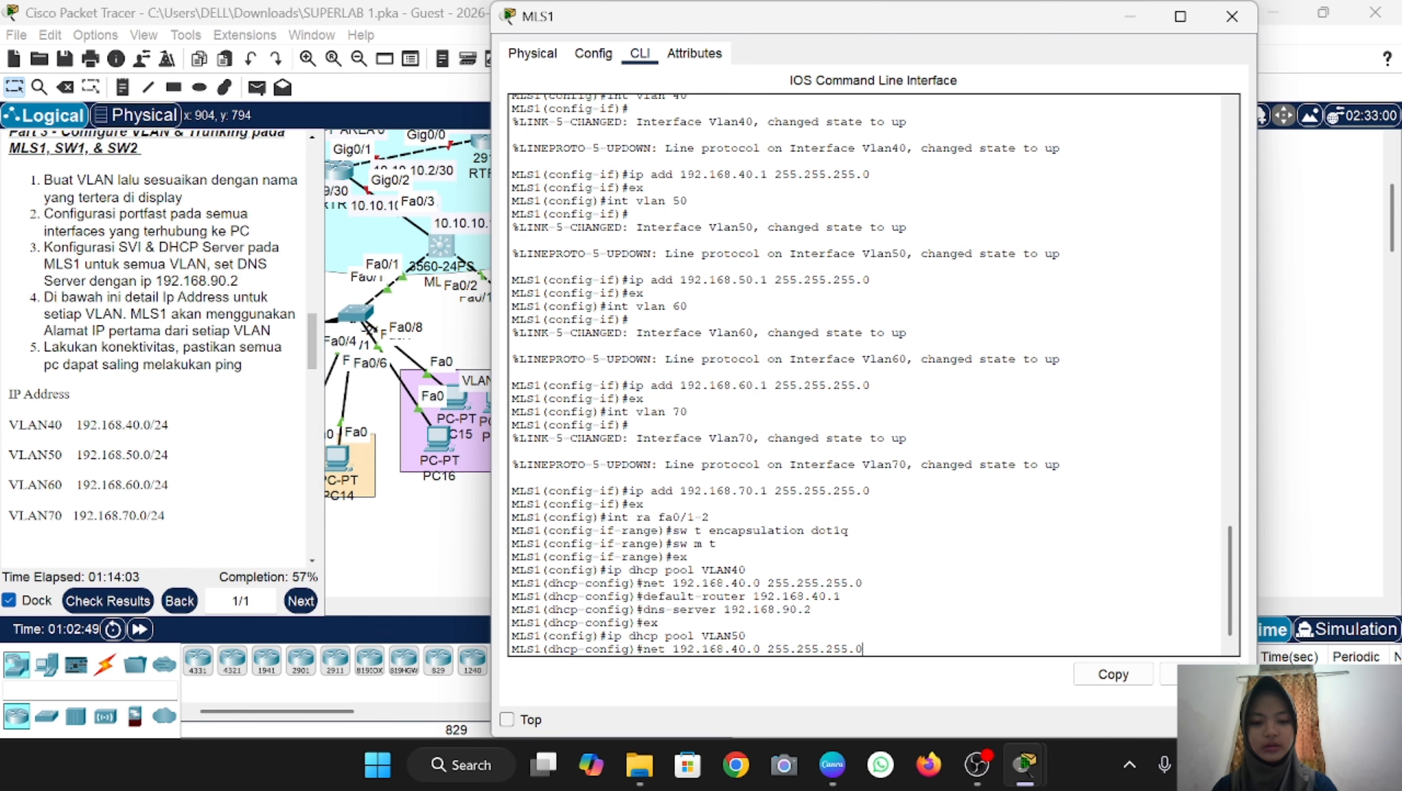
key("Left")
key("Left")
key("Left")
key("Left")
key("Left")
key("Left")
key("Left")
key("Left")
key("Left")
key("Left")
key("Left")
key("Left")
key("Left")
key("Left")
key("Left")
key("Left")
key("Left")
key("BackSpace")
type("5")
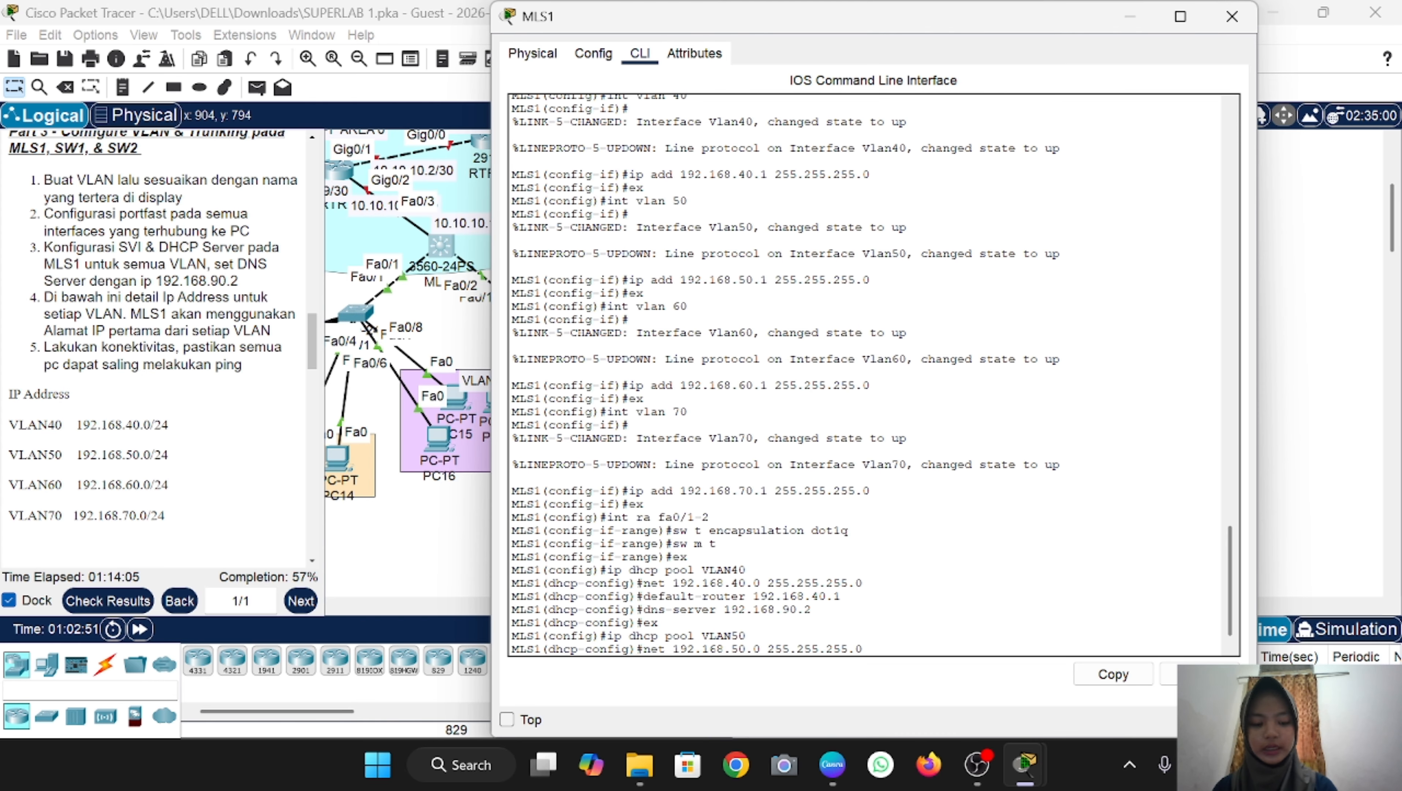
key("Return")
Step: Give pool VLAN50 default router 192.168.50.1 and DNS server 192.168.90.2
key("Up")
key("Up")
key("Up")
key("Up")
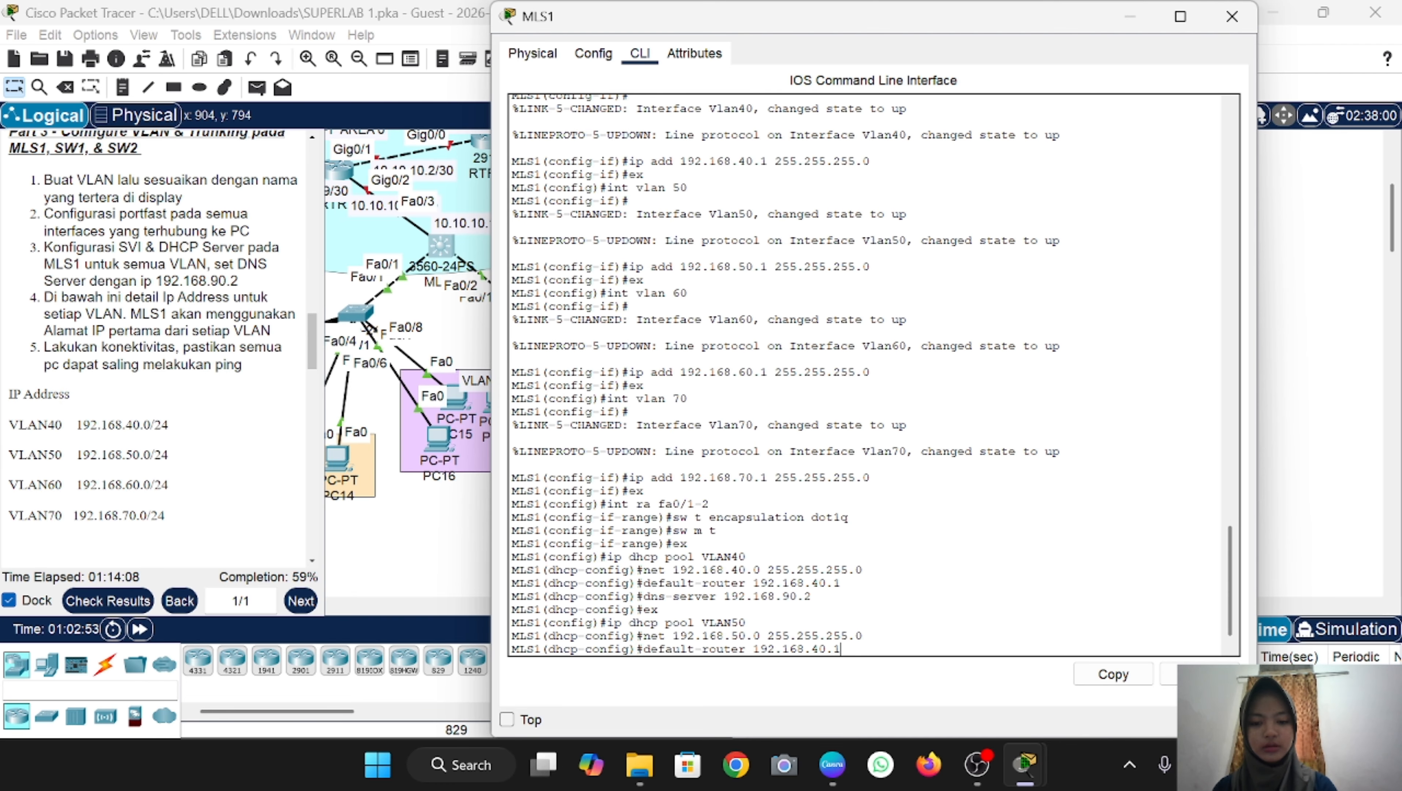
key("Left")
key("Left")
key("Left")
key("BackSpace")
type("5")
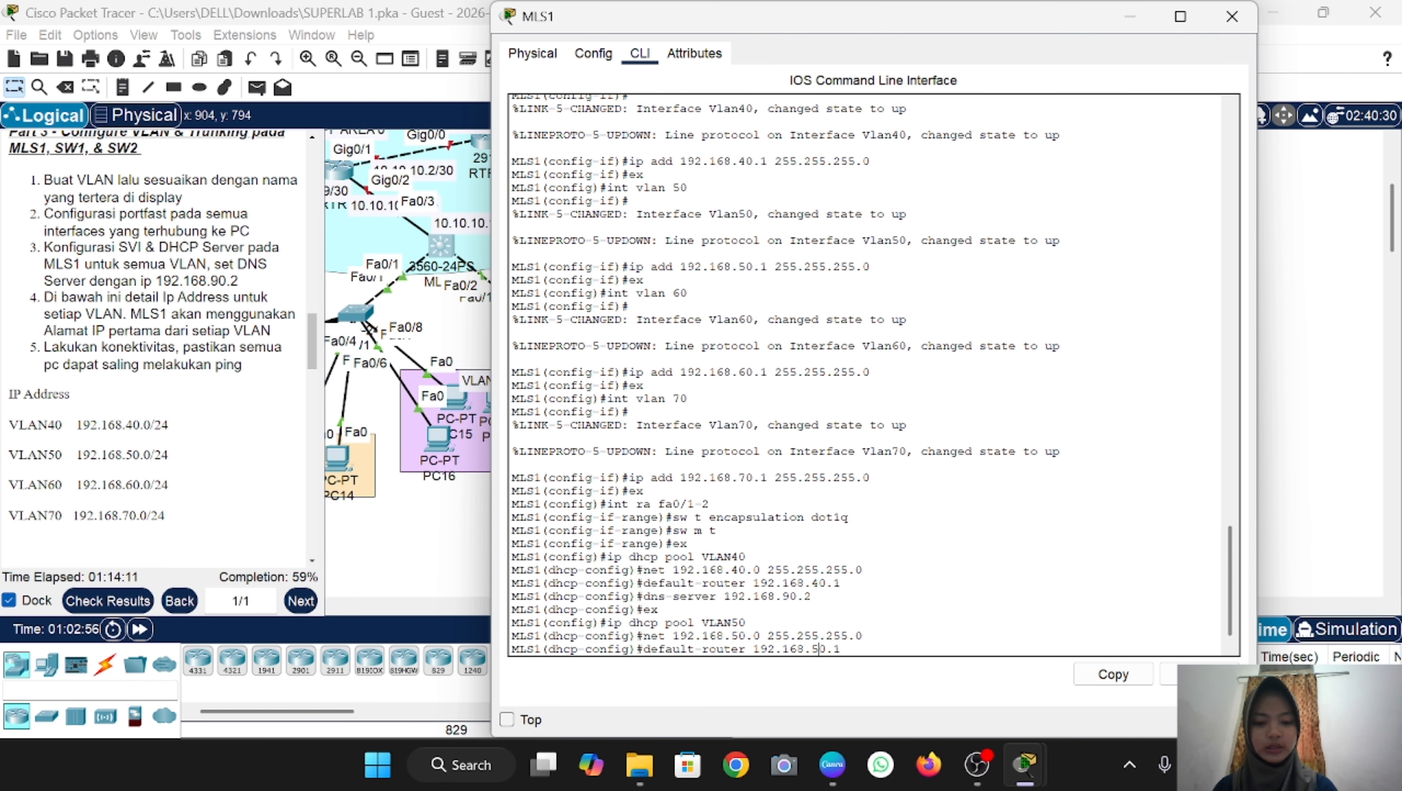
key("Return")
key("Up")
key("Up")
key("Up")
key("Up")
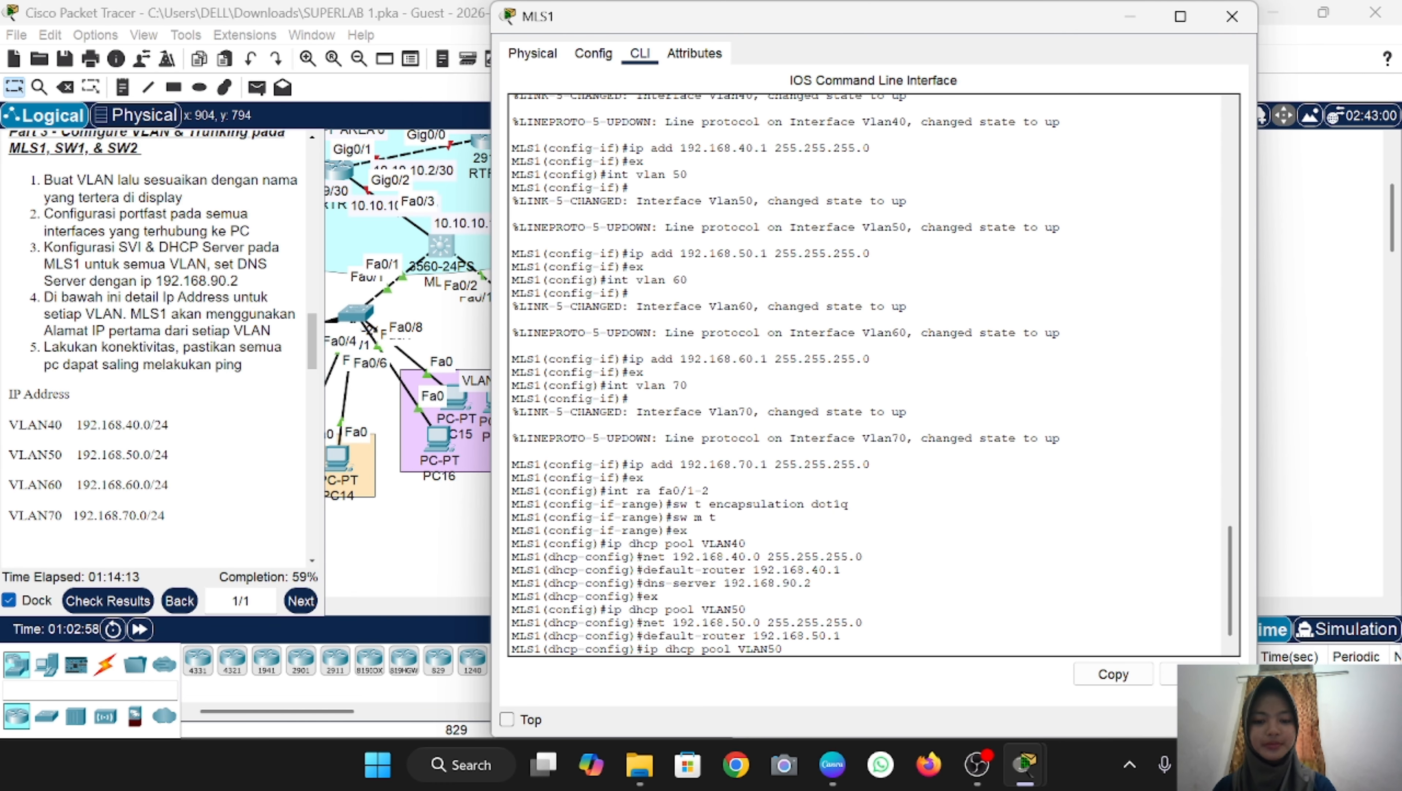
key("Down")
key("Down")
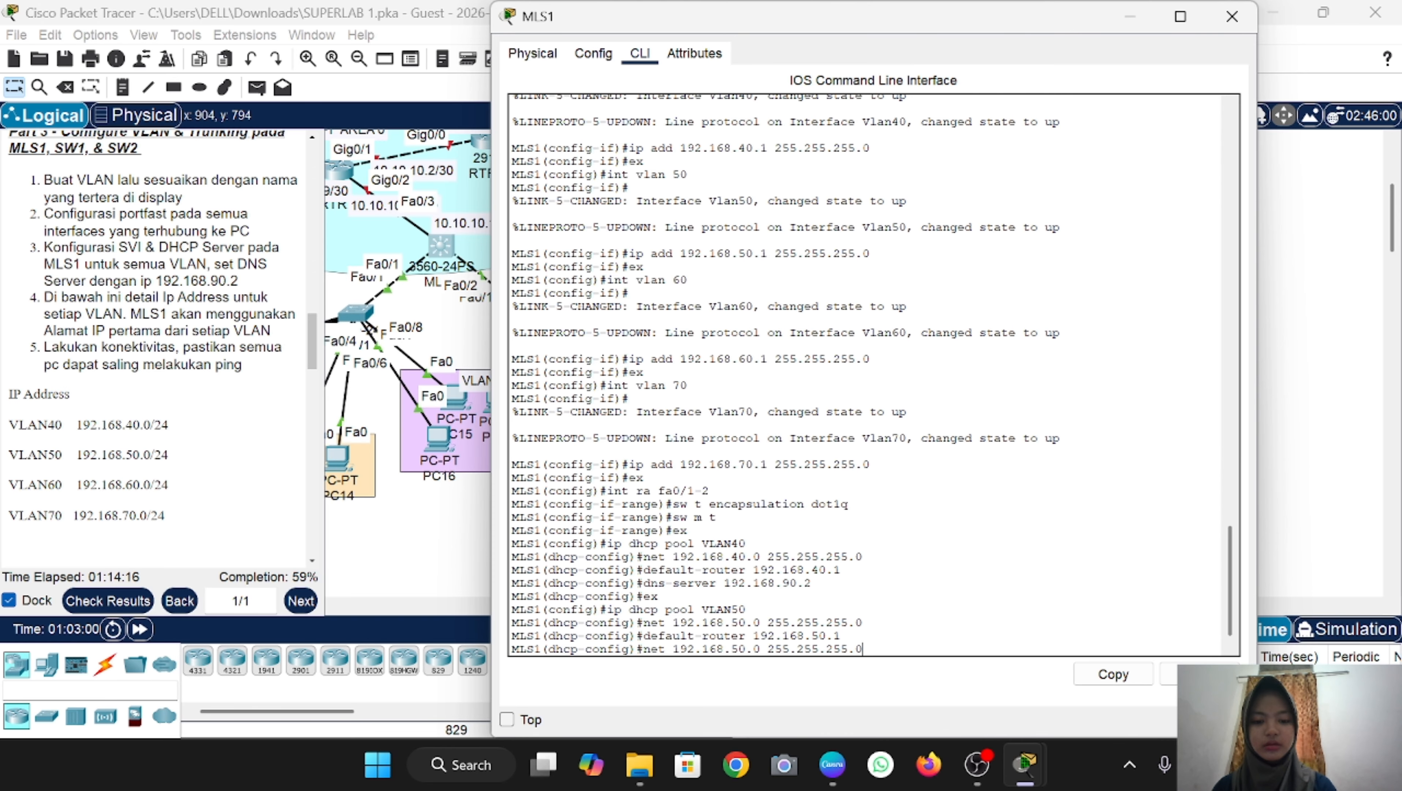
key("Up")
key("Up")
key("Up")
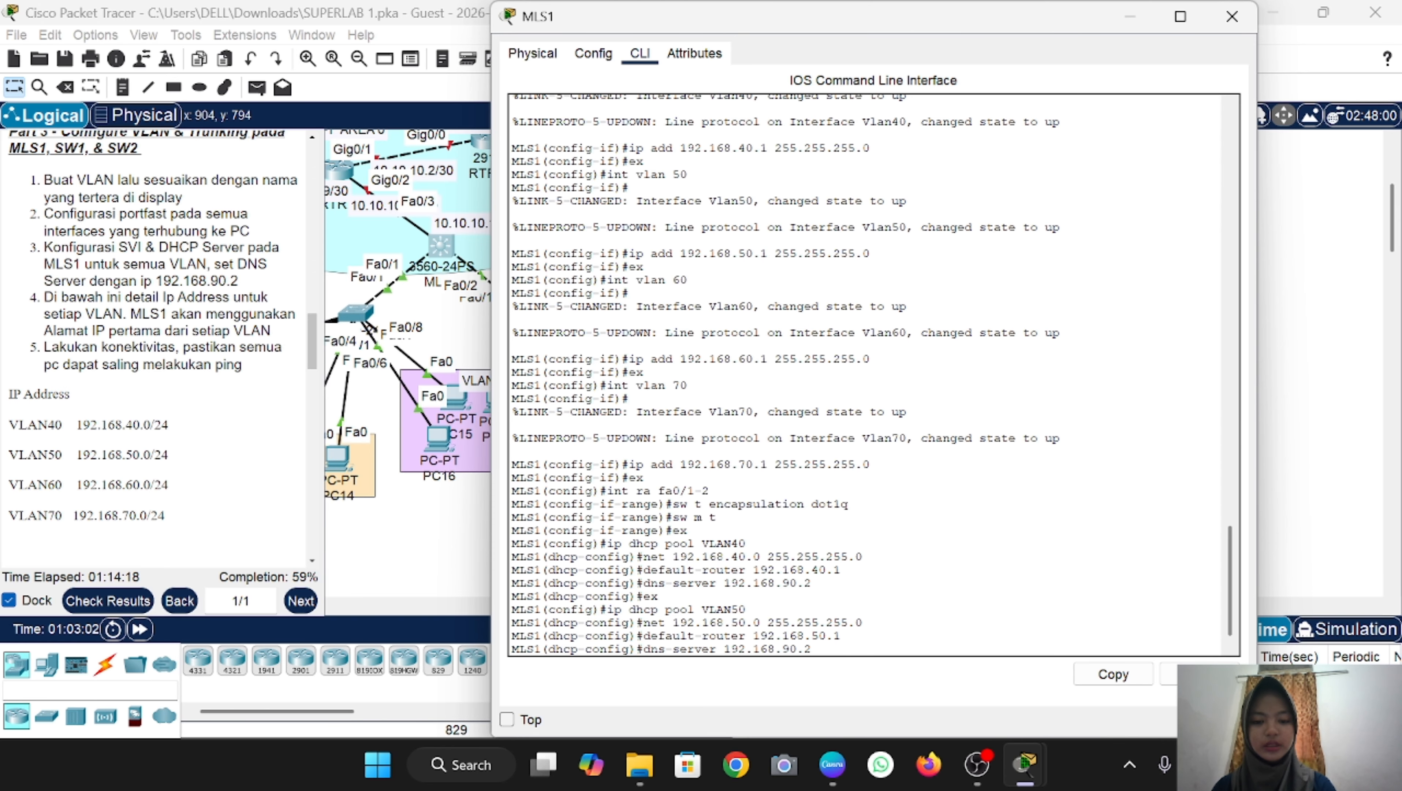
key("Return")
type("ex")
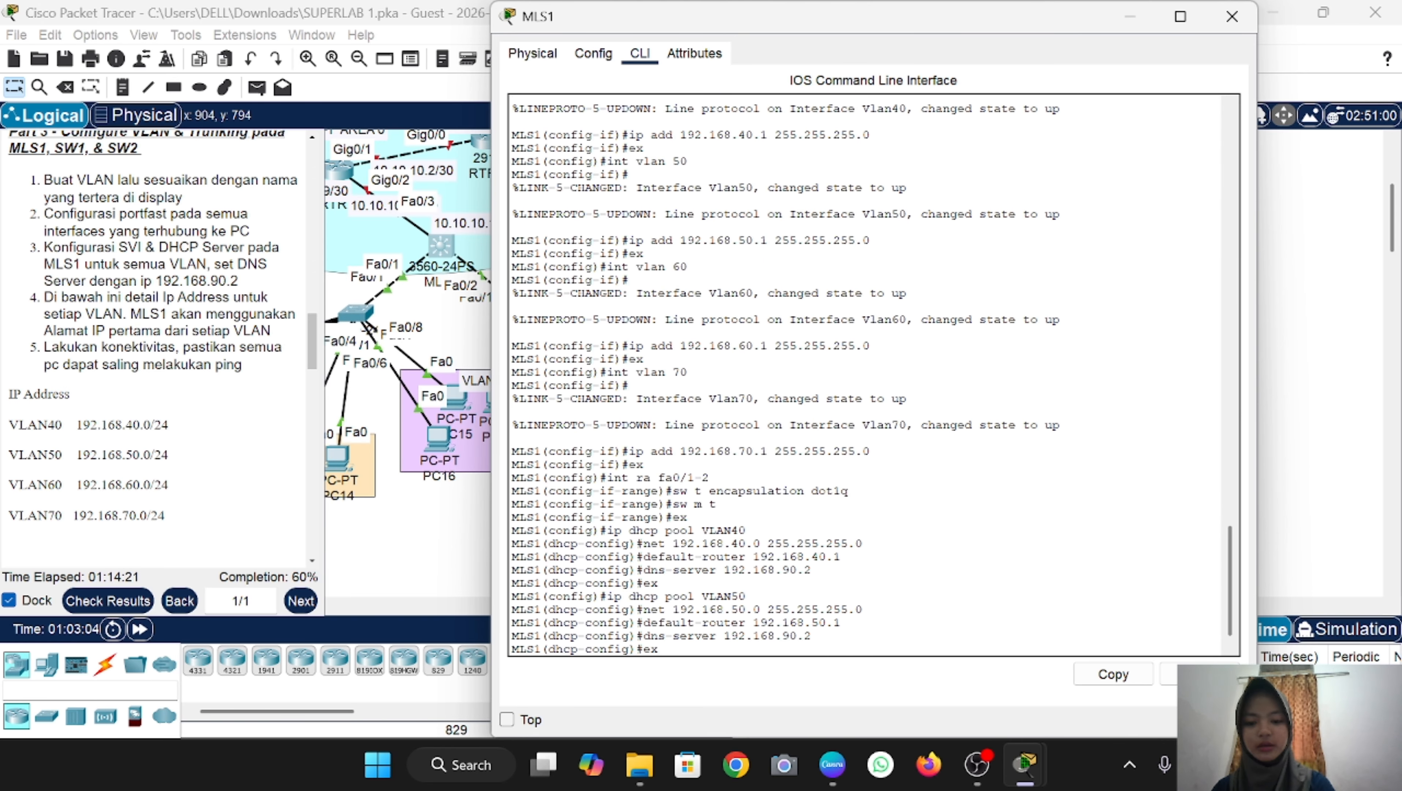
key("Return")
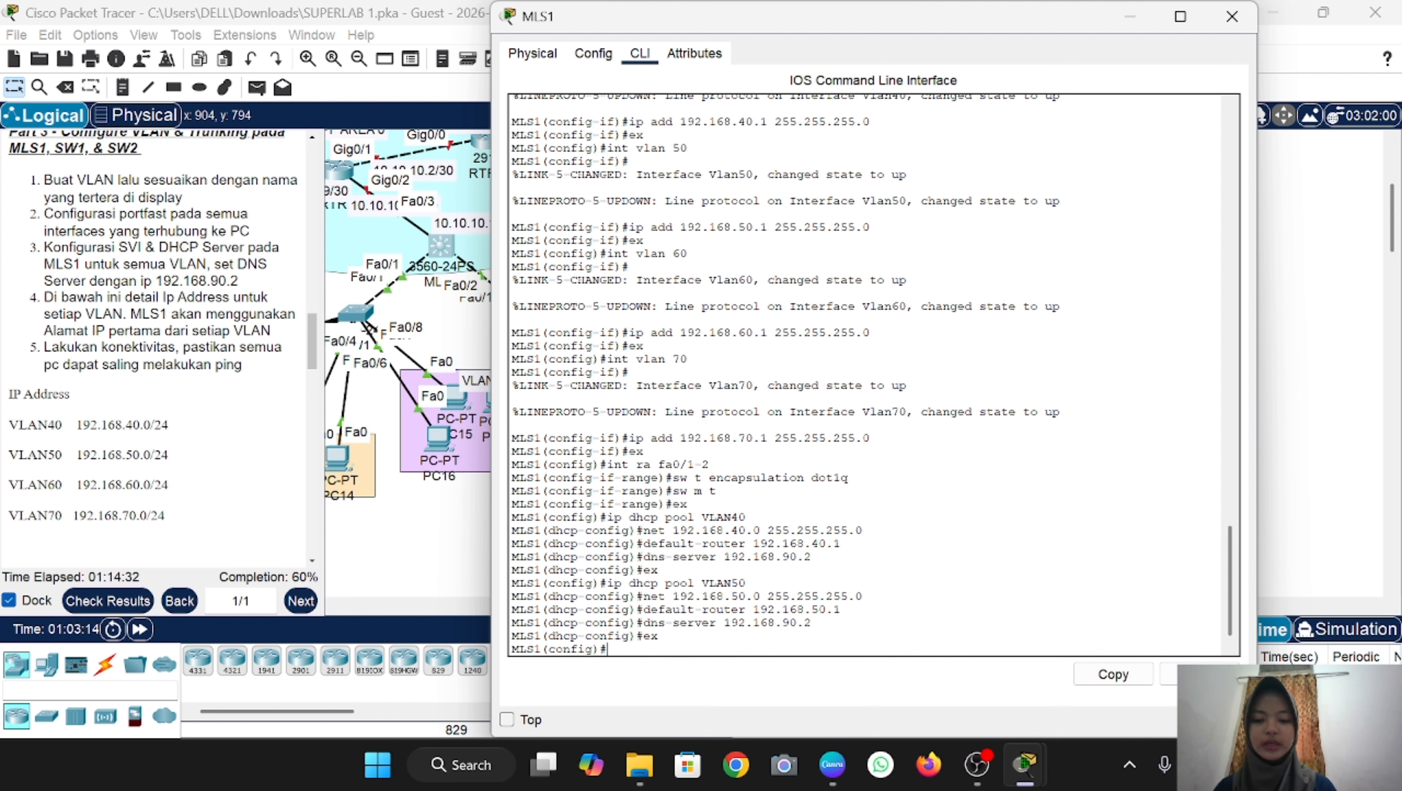
Step: Create DHCP pool VLAN60 with network 192.168.60.0 255.255.255.0
key("Up")
key("Up")
key("Up")
key("Up")
key("Up")
key("BackSpace")
key("BackSpace")
type("60")
key("Return")
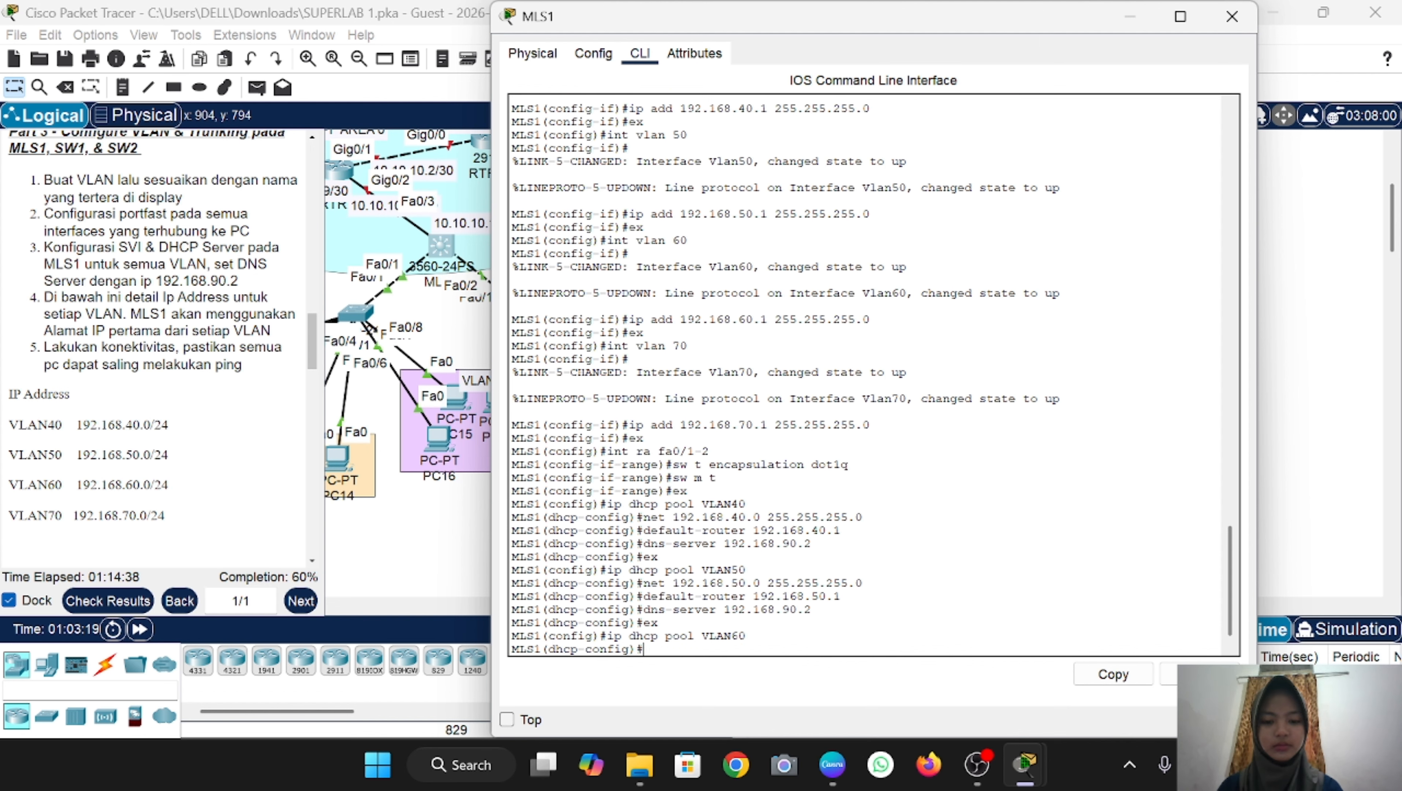
key("Up")
key("Up")
key("Up")
key("Up")
key("Up")
key("Left")
key("Left")
key("Left")
key("Left")
key("Left")
key("Left")
key("Left")
key("Left")
key("Left")
key("Left")
key("Left")
key("Left")
key("Left")
key("Left")
key("Left")
key("Left")
key("BackSpace")
key("BackSpace")
type("60")
key("Return")
Step: Set pool VLAN60's default router to 192.168.60.1
key("Up")
key("Up")
key("Up")
key("Up")
key("Up")
key("BackSpace")
key("BackSpace")
key("BackSpace")
key("BackSpace")
type("60.1")
key("Return")
key("Up")
key("Up")
key("Up")
key("Up")
key("Up")
key("Return")
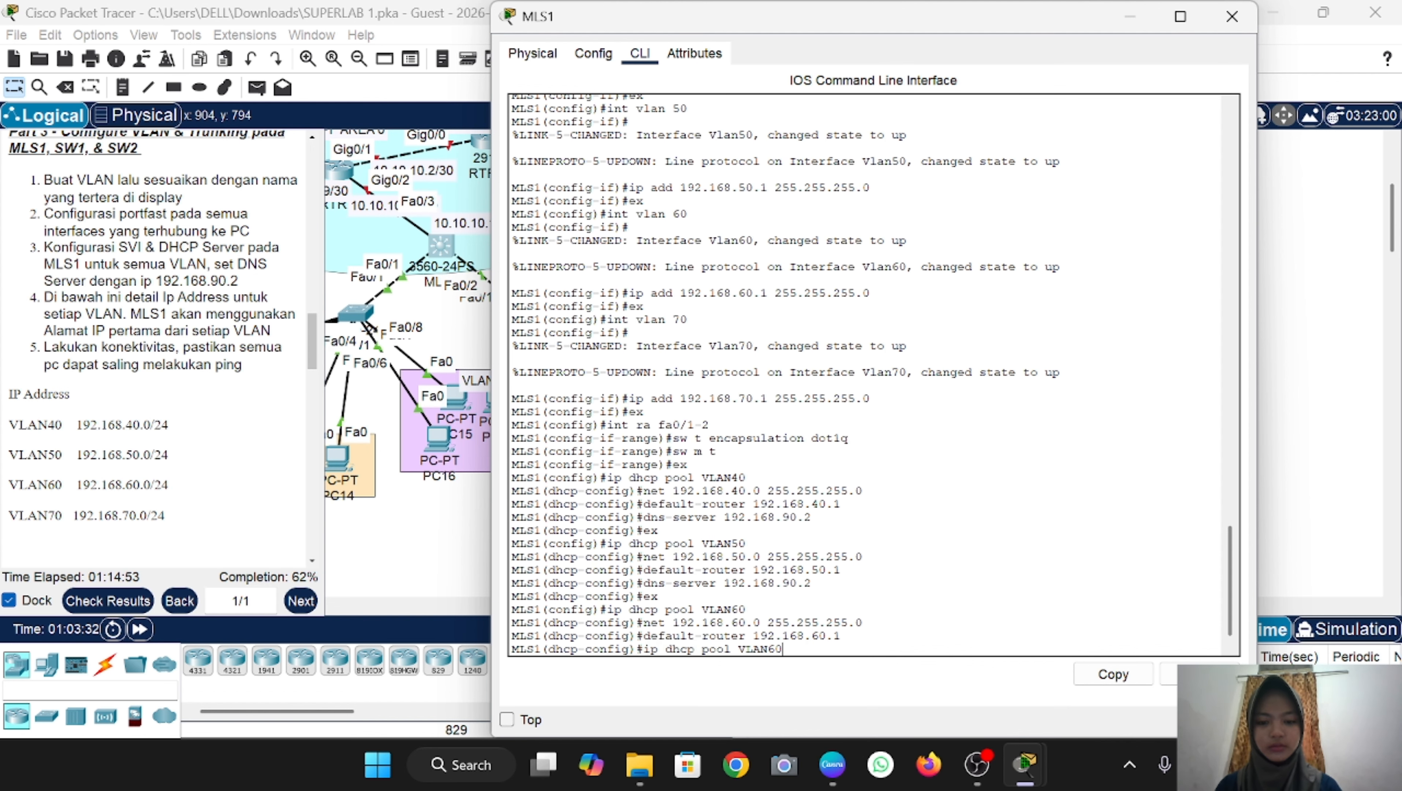
type("ex")
Step: Create DHCP pool VLAN70 with network 192.168.70.0 255.255.255.0
key("Return")
key("Up")
key("Up")
key("Up")
key("Up")
key("Up")
key("BackSpace")
key("BackSpace")
type("70")
key("Return")
key("Up")
key("Up")
key("Up")
key("Up")
key("Up")
key("Left")
key("Left")
key("Left")
key("Left")
key("Left")
key("Left")
key("Left")
key("Left")
key("Left")
key("Left")
key("Left")
key("Left")
key("Left")
key("Left")
key("Left")
key("Left")
key("BackSpace")
key("BackSpace")
type("70")
Step: Give pool VLAN70 default router 192.168.70.1 and DNS server 192.168.90.2
key("Return")
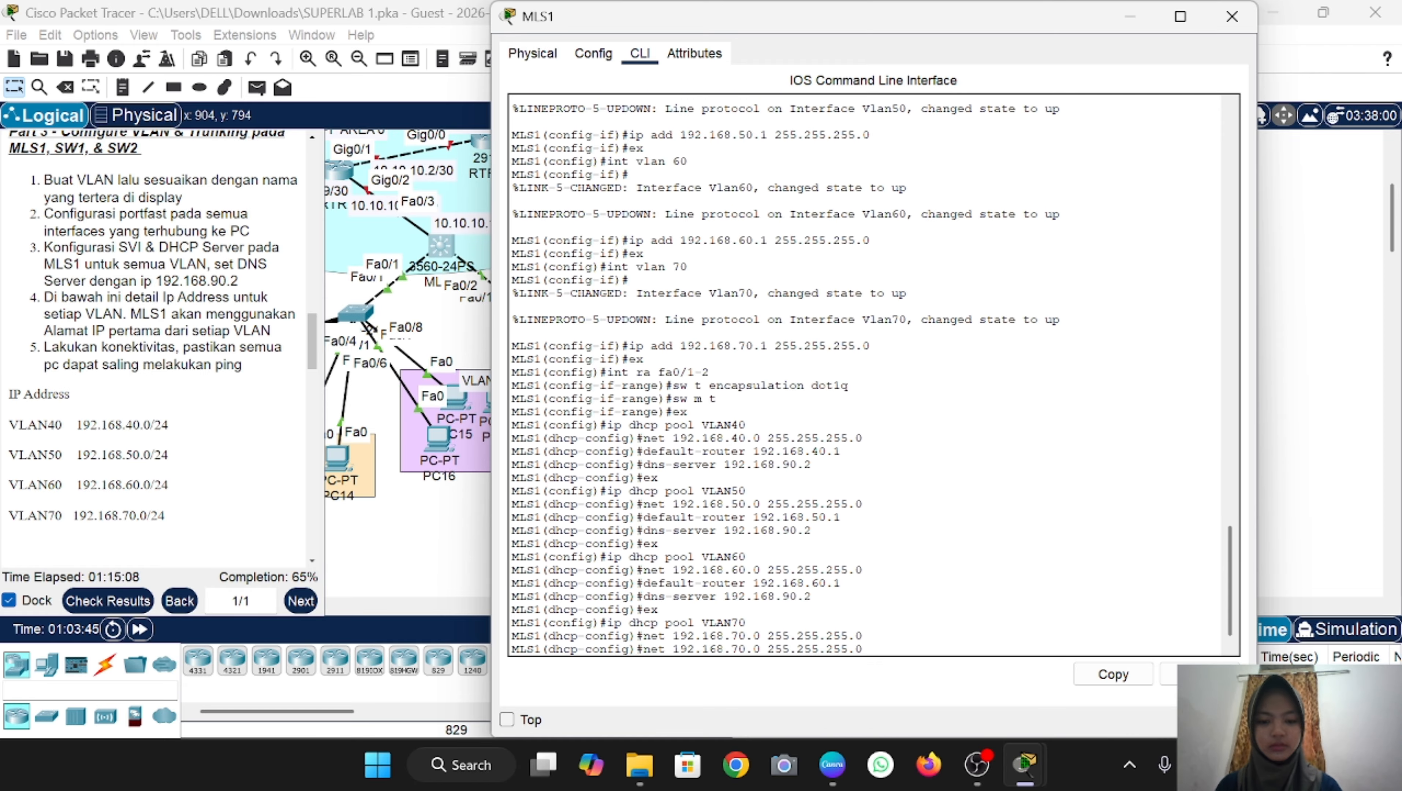
key("Up")
key("Up")
key("Up")
key("Up")
key("Up")
key("Left")
key("Left")
key("Left")
key("BackSpace")
type("7")
key("Return")
key("Up")
key("Up")
key("Up")
key("Up")
key("Up")
key("Return")
type("ex")
key("Return")
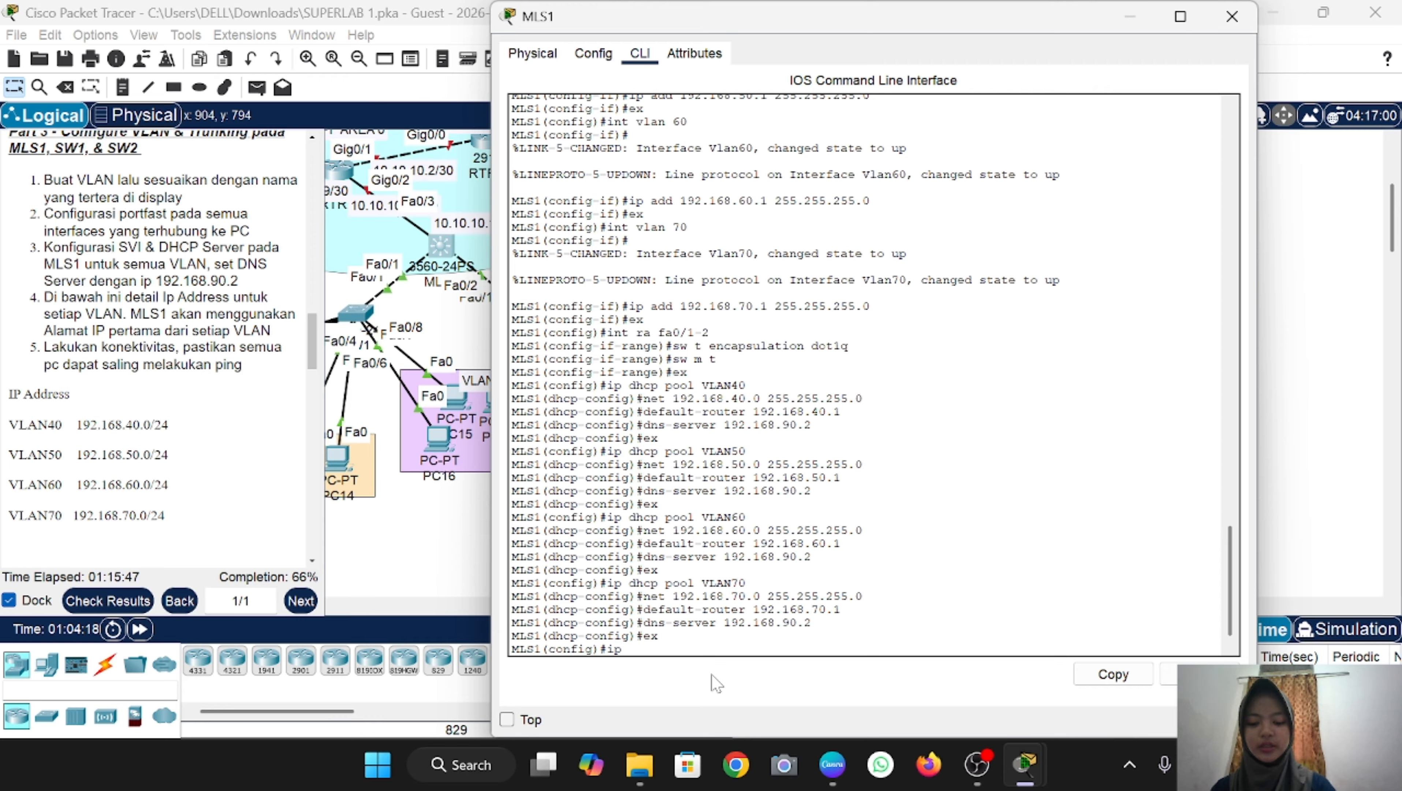
Step: Exclude 192.168.40.1 and 192.168.50.1 from MLS1's DHCP pools
type("ex")
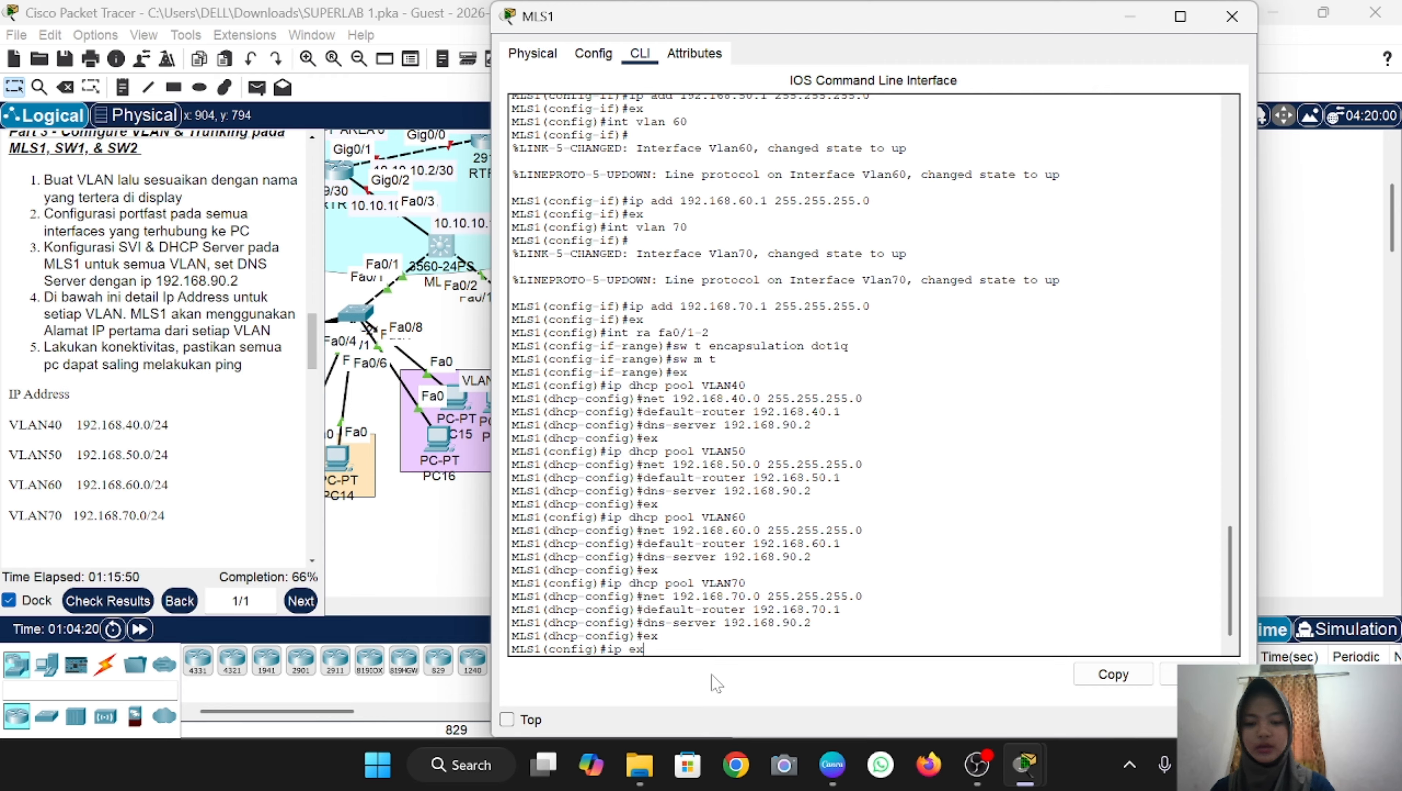
key("BackSpace")
key("BackSpace")
type("dhcp")
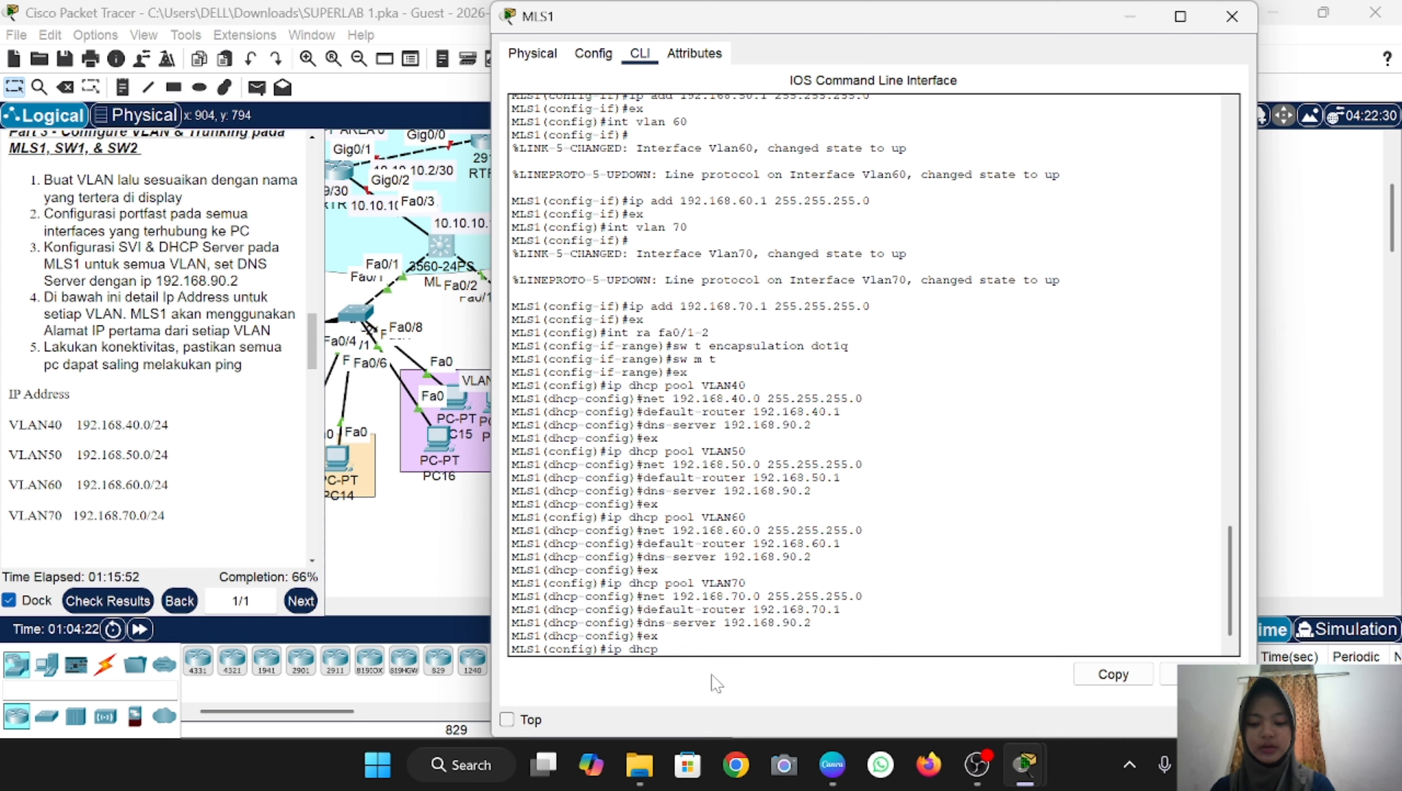
type(" exclud")
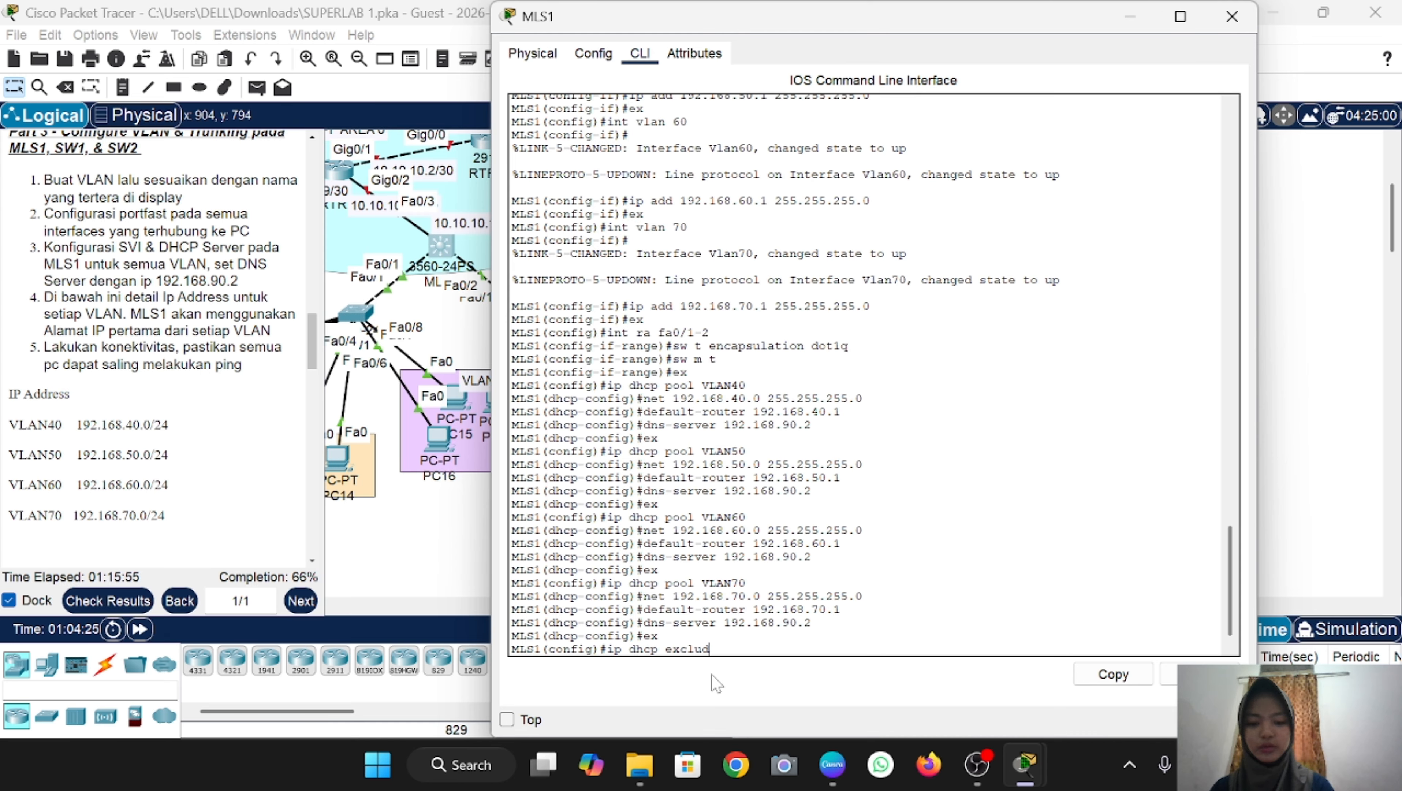
type("ed 192.16")
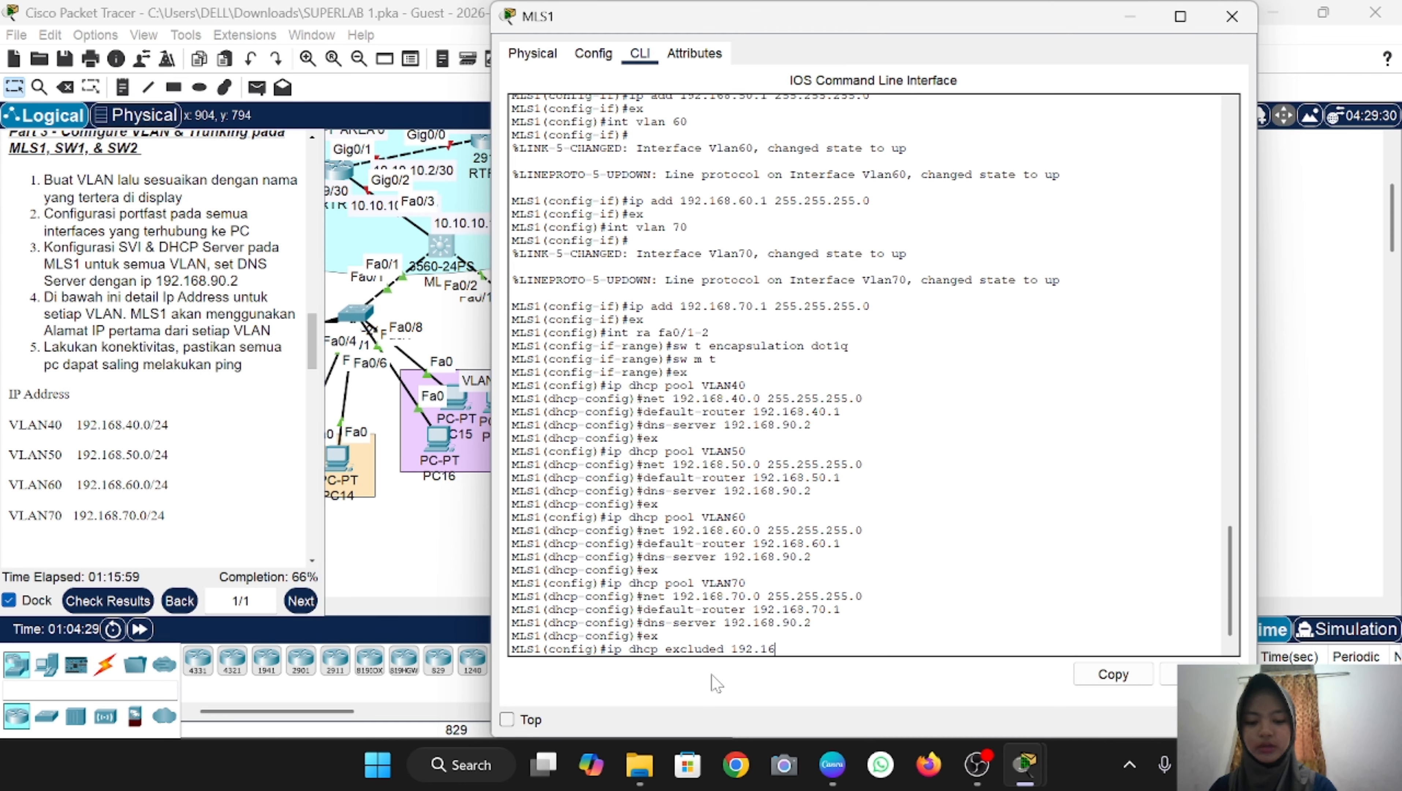
type("8.40.")
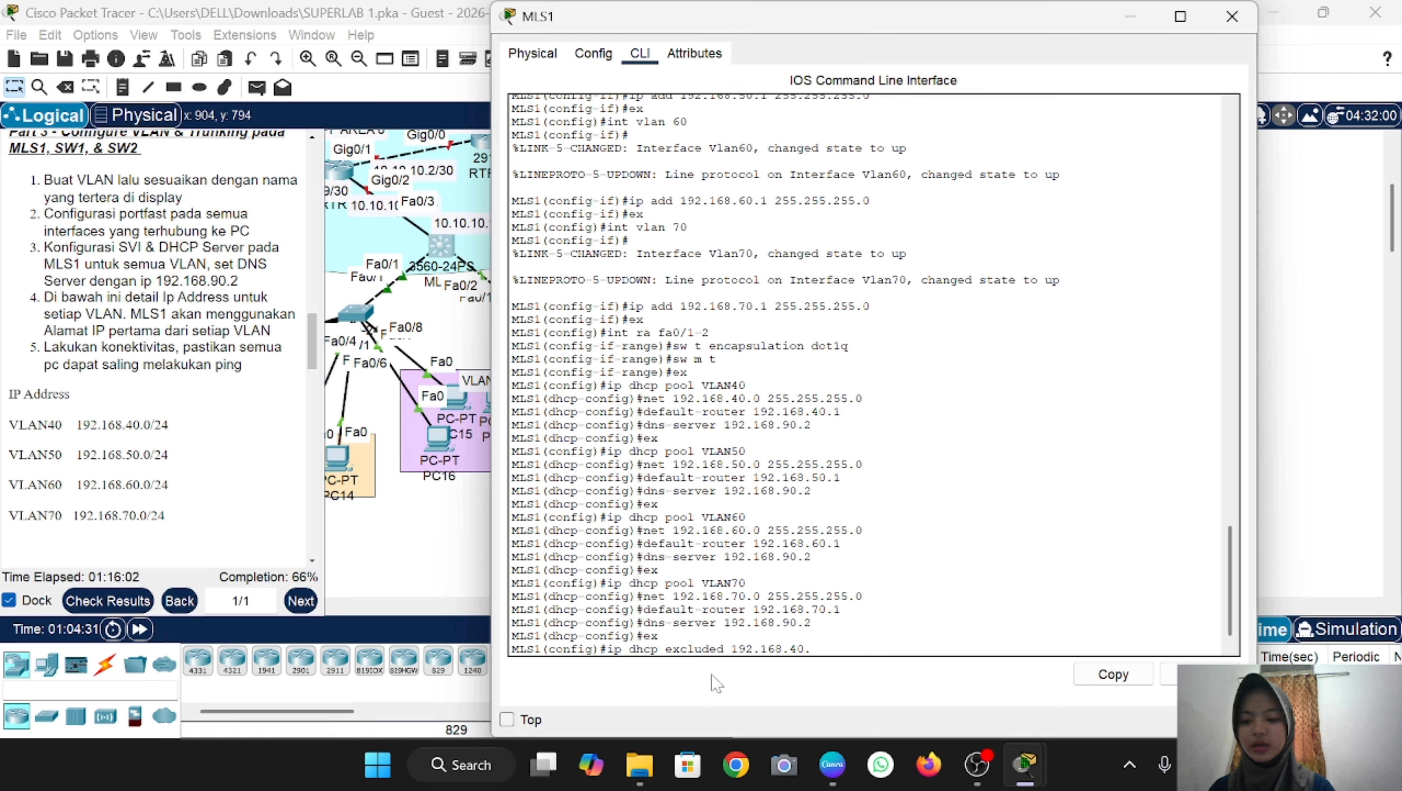
type("1")
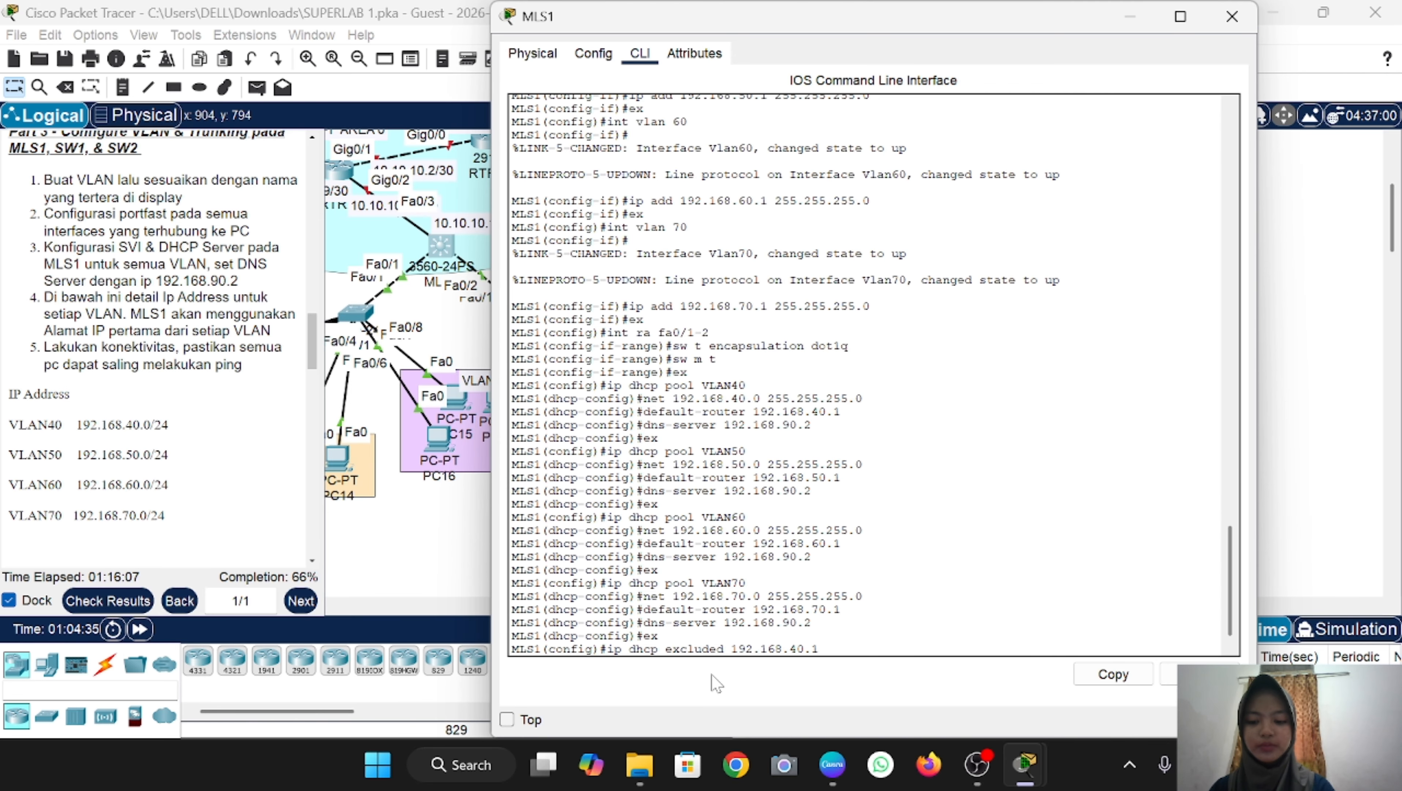
key("Return")
key("Up")
key("Left")
key("Left")
key("BackSpace")
type("5")
key("Return")
Step: Also exclude 192.168.60.1 and 192.168.70.1 by editing the recalled exclusion command
key("Up")
key("Left")
key("Left")
key("BackSpace")
type("6")
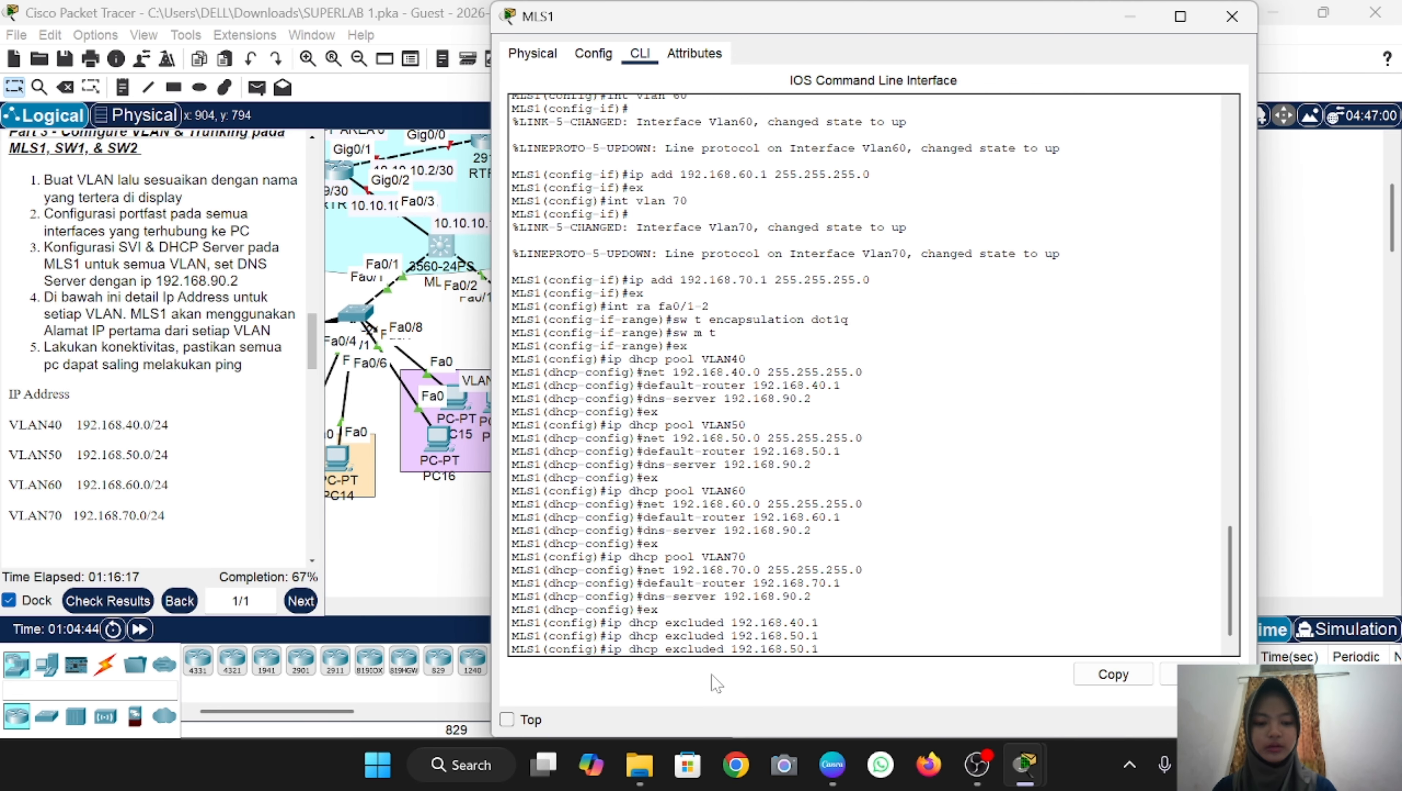
key("Return")
key("Up")
key("Left")
key("Left")
key("BackSpace")
type("7")
key("Return")
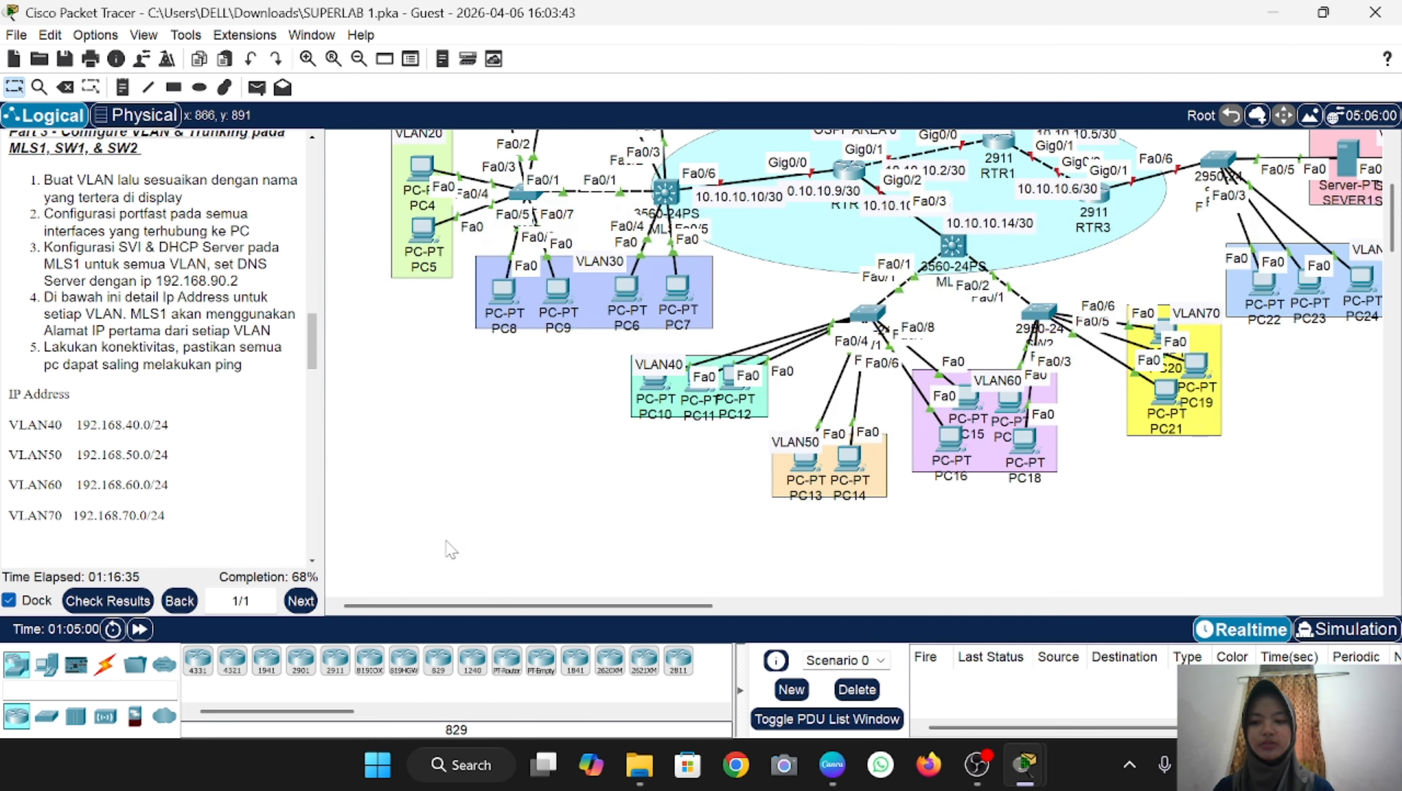
Step: Switch PC10's IP Configuration to DHCP
scroll(450, 548, "right", 3)
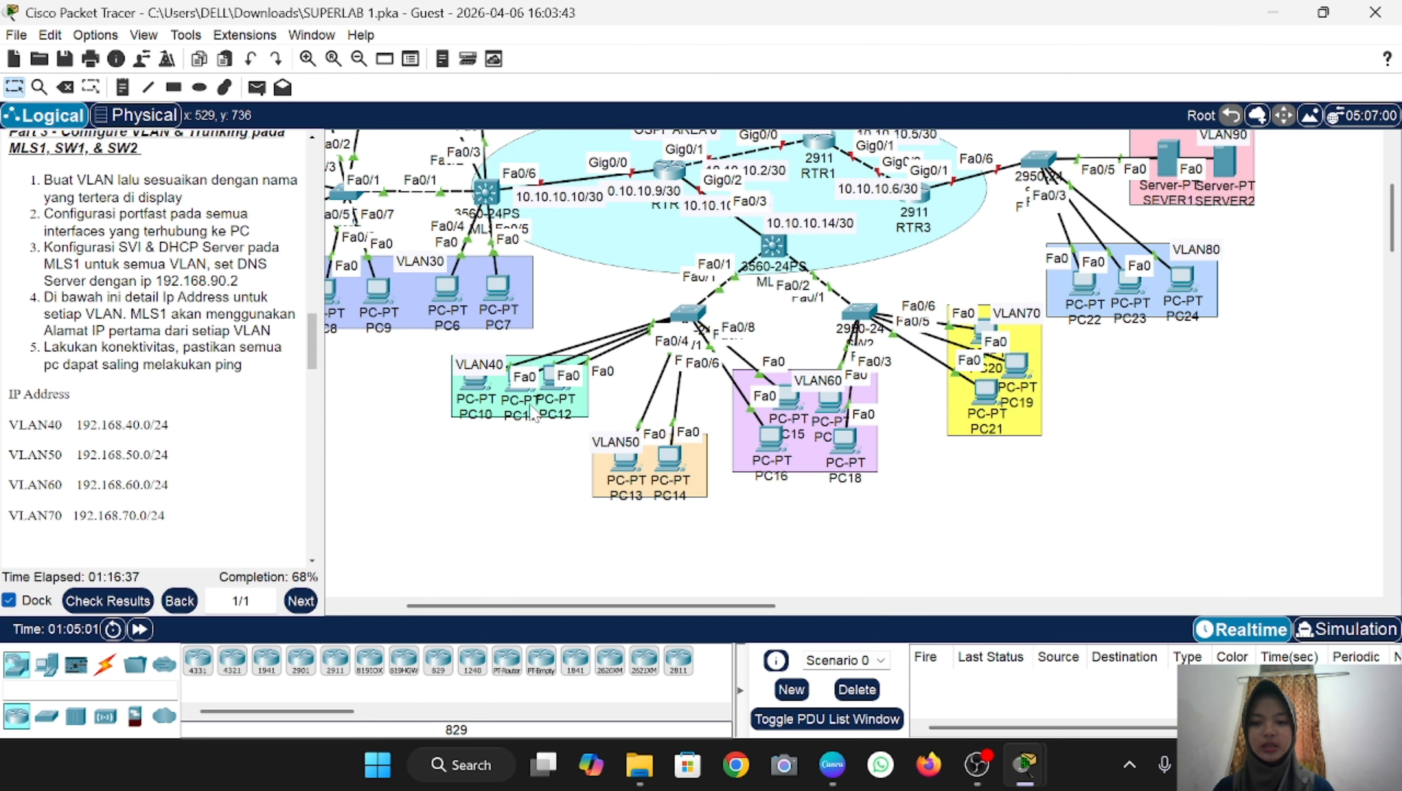
left_click(475, 388)
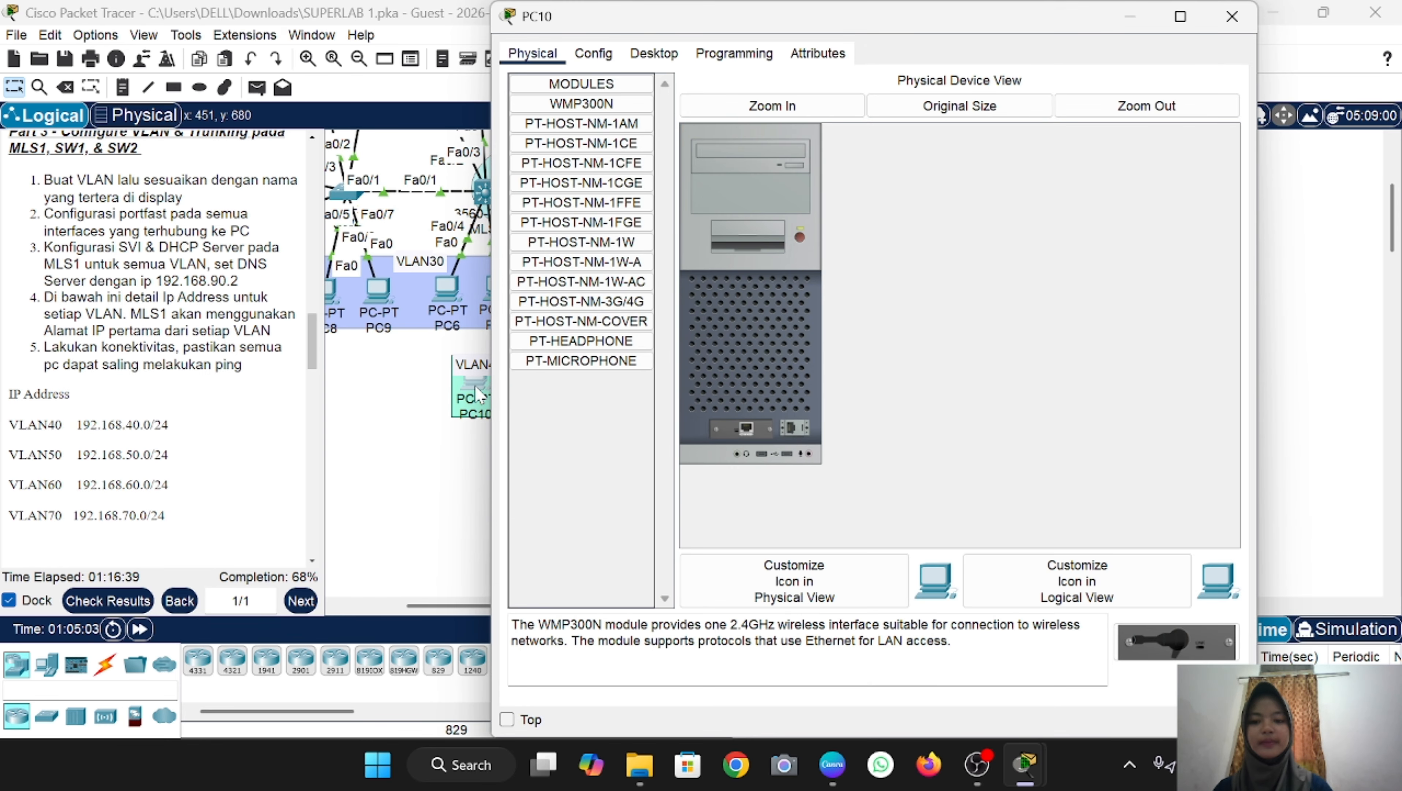
left_click(640, 66)
left_click(577, 114)
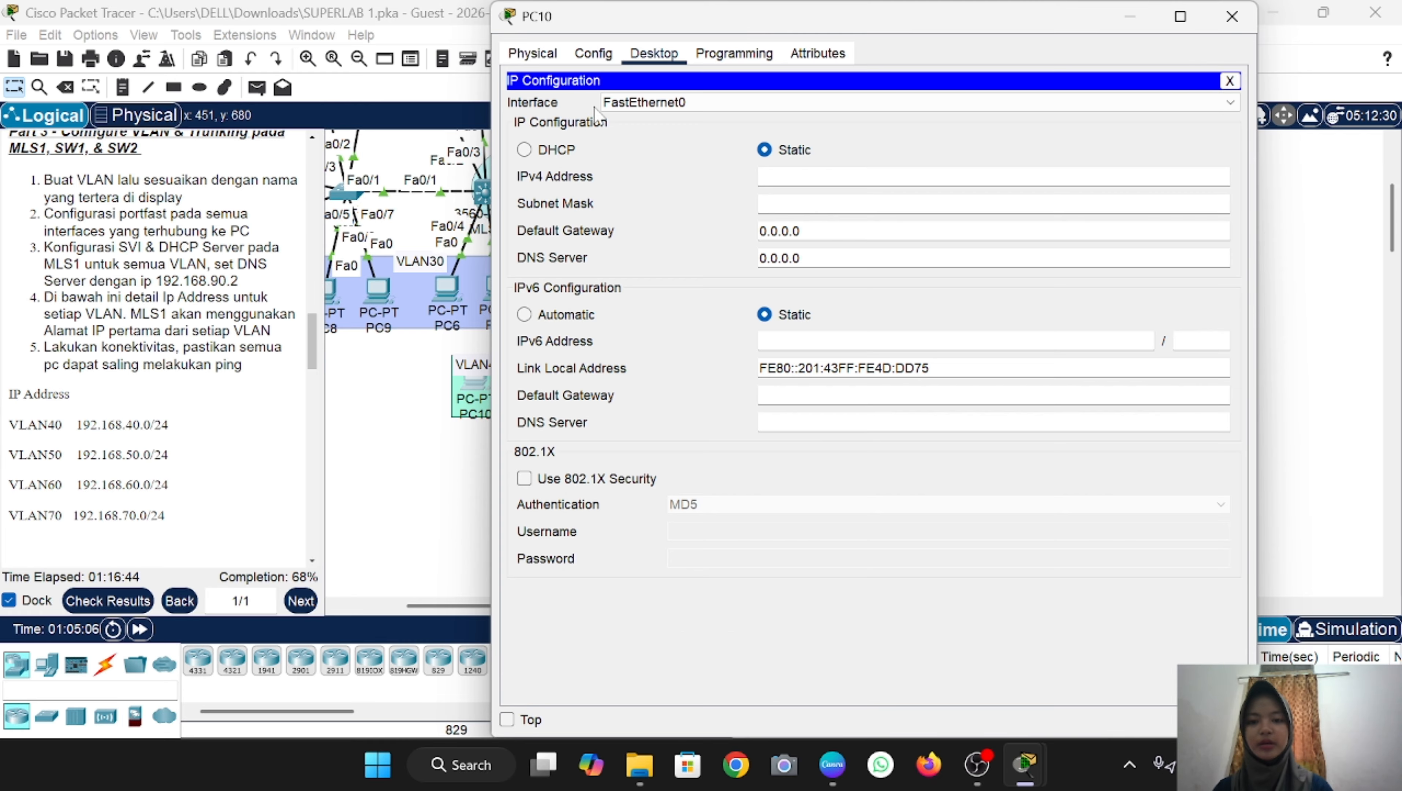
left_click(524, 150)
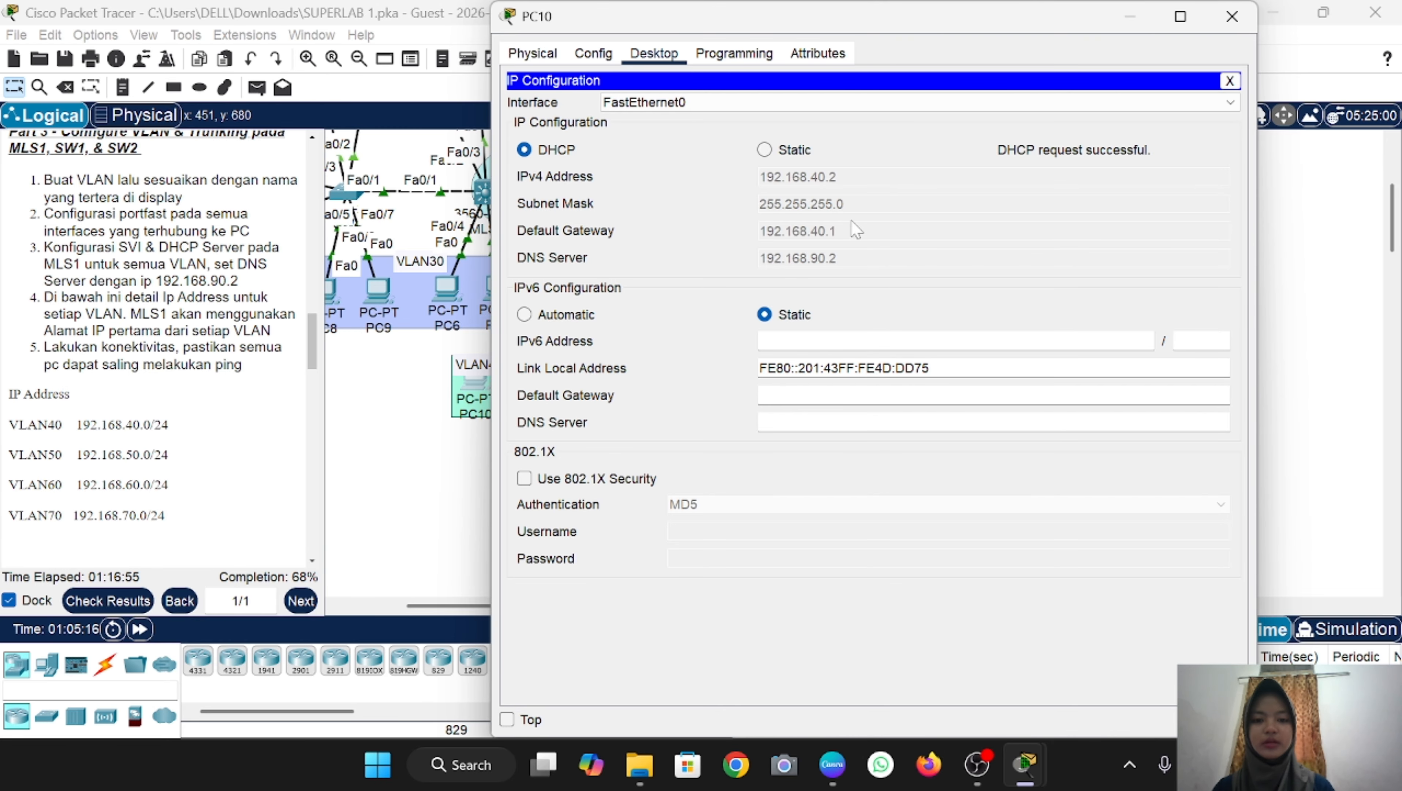
left_click(408, 526)
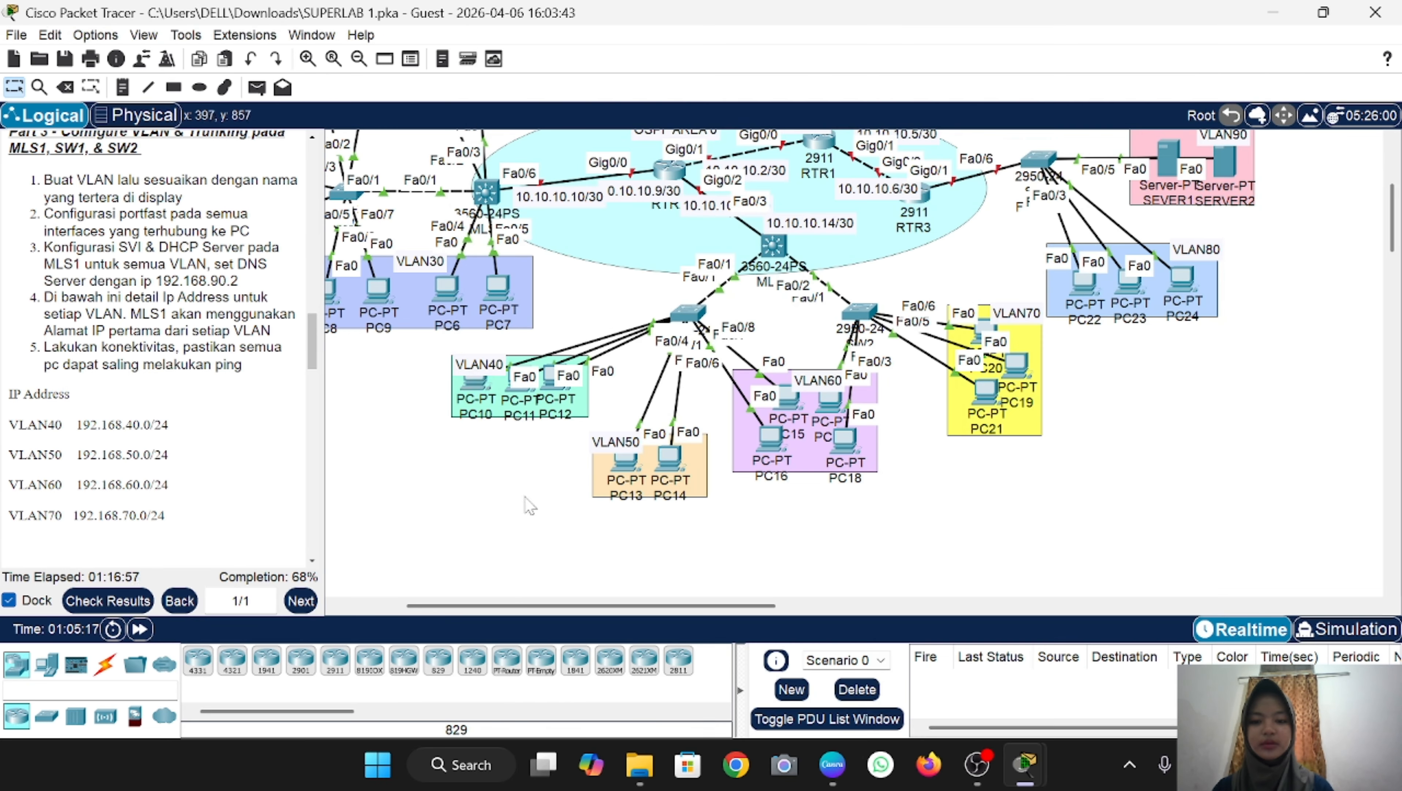
Step: Switch PC13's IP Configuration to DHCP
left_click(623, 468)
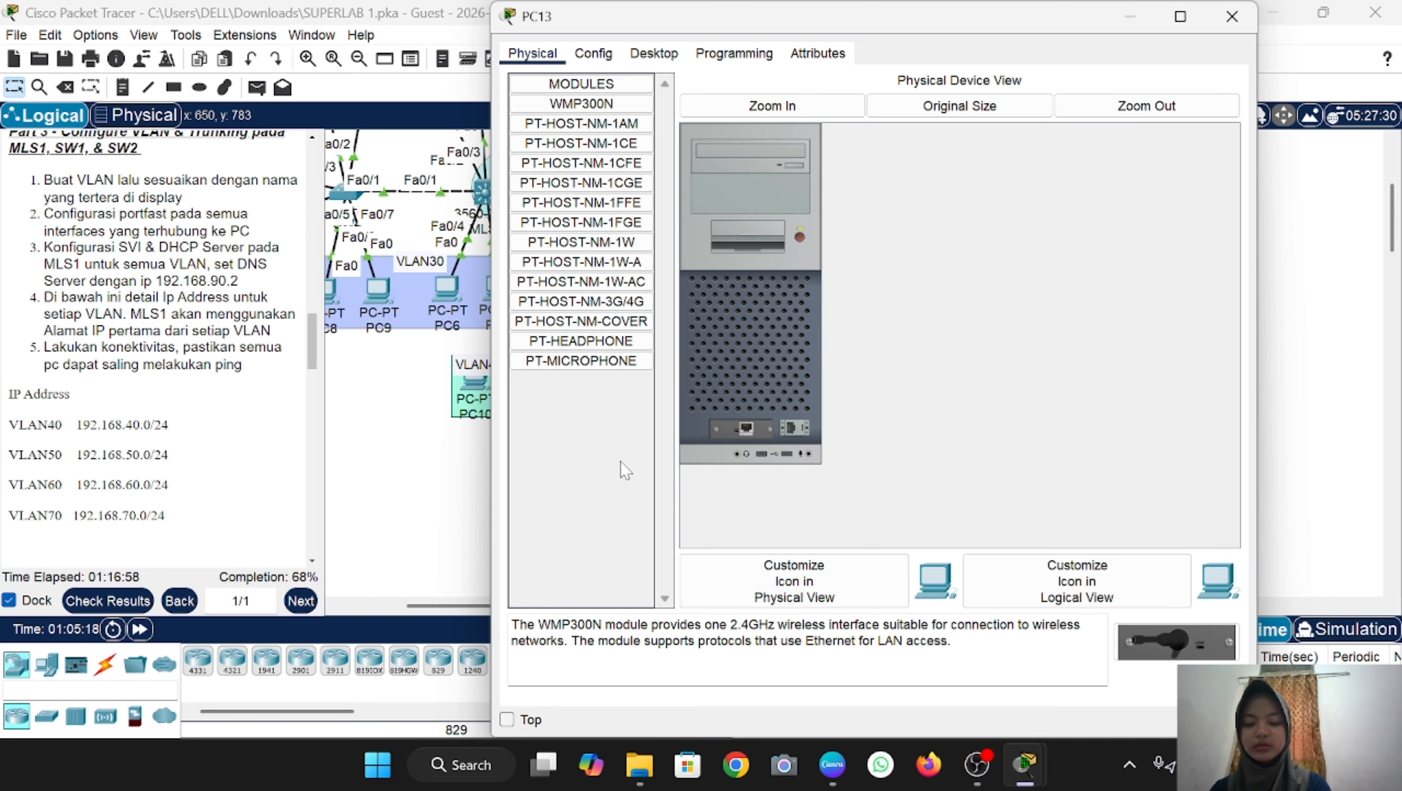
left_click(653, 53)
left_click(561, 157)
left_click(525, 149)
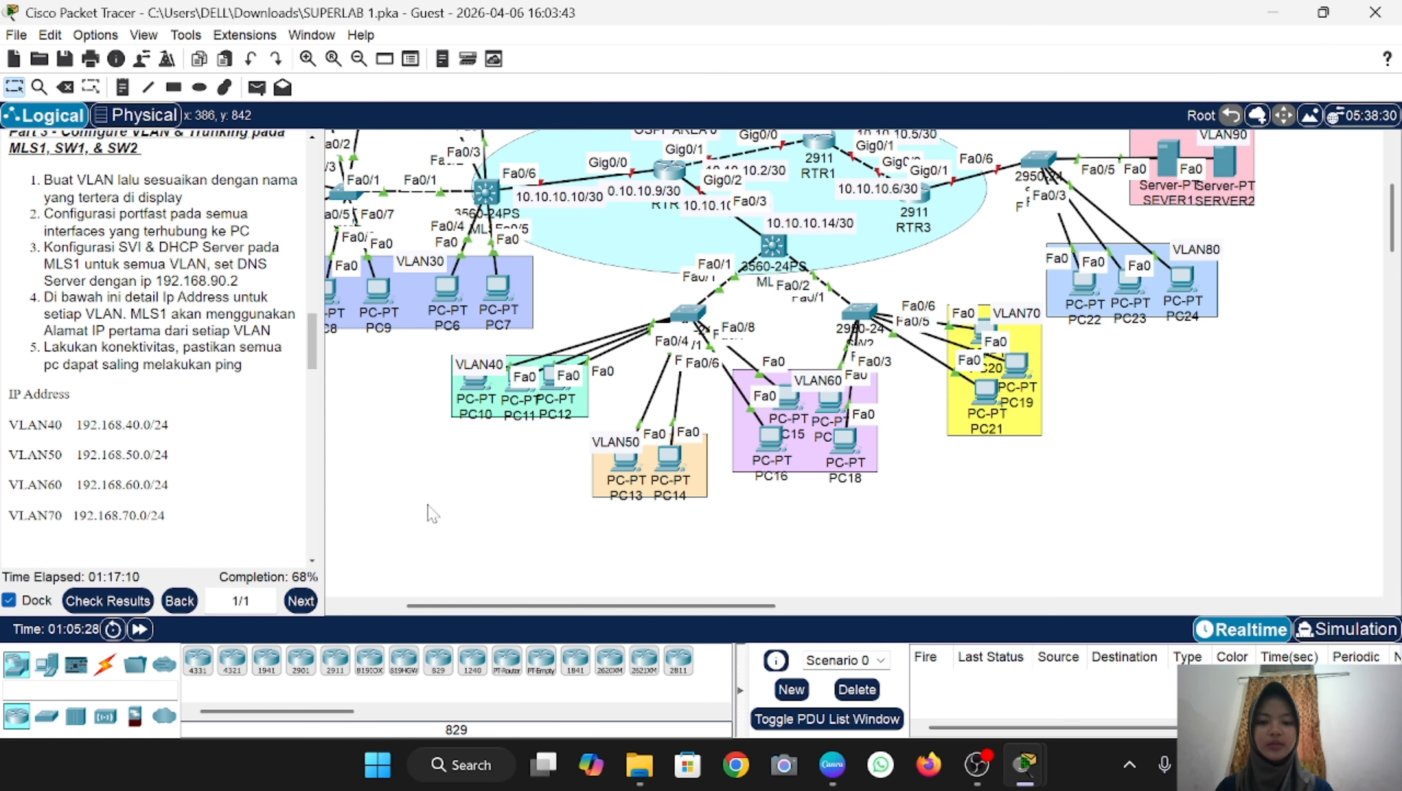
left_click(431, 513)
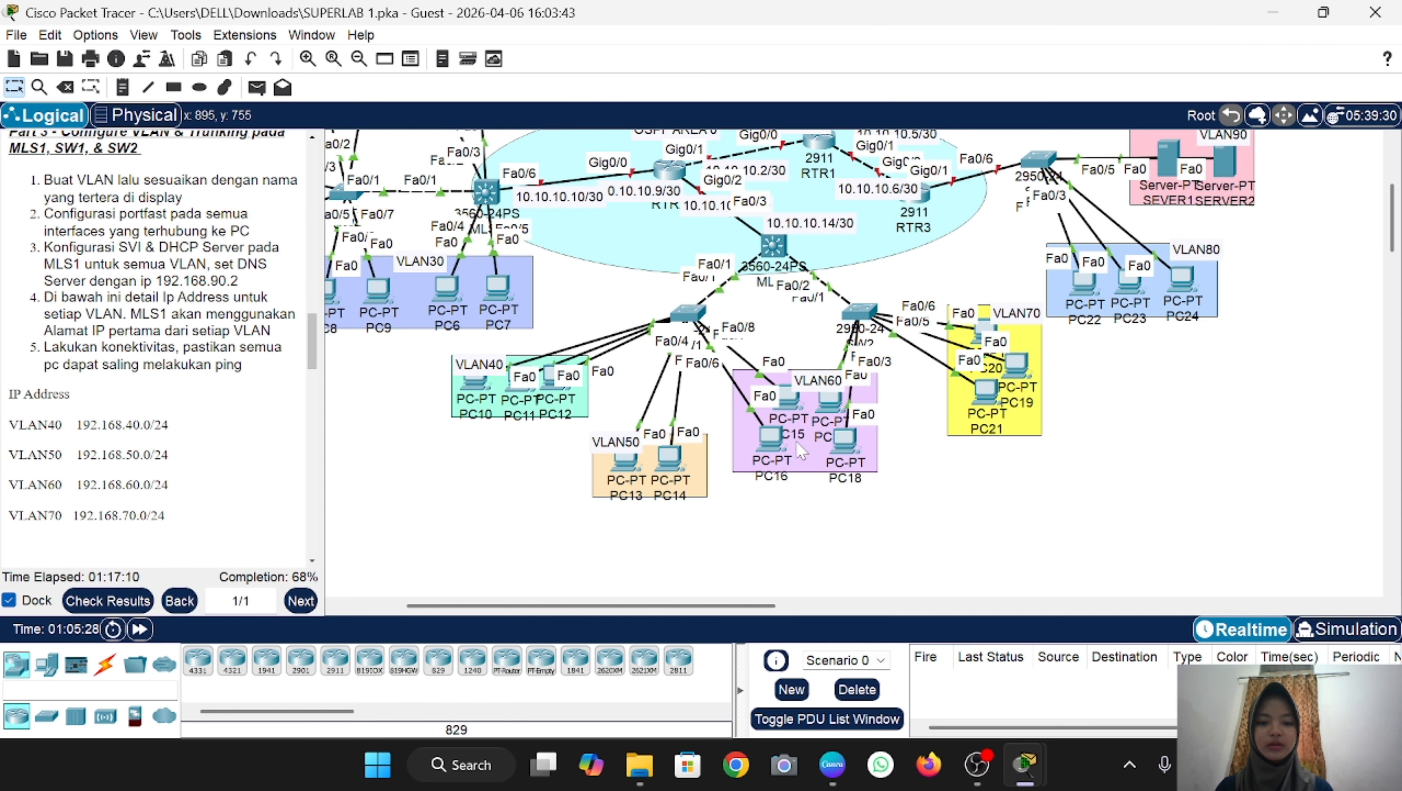
Step: Switch PC16's IP Configuration to DHCP
left_click(771, 438)
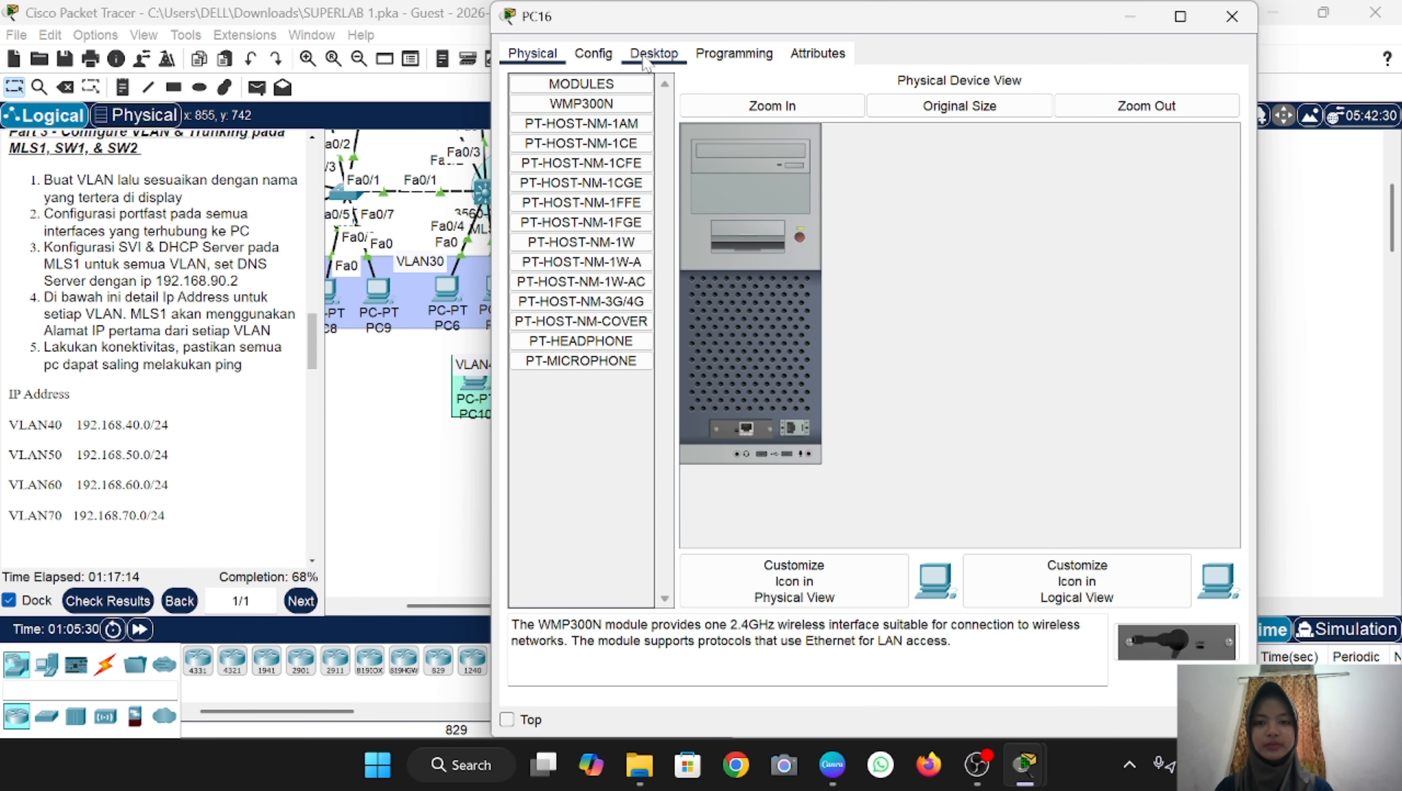
left_click(652, 53)
left_click(579, 113)
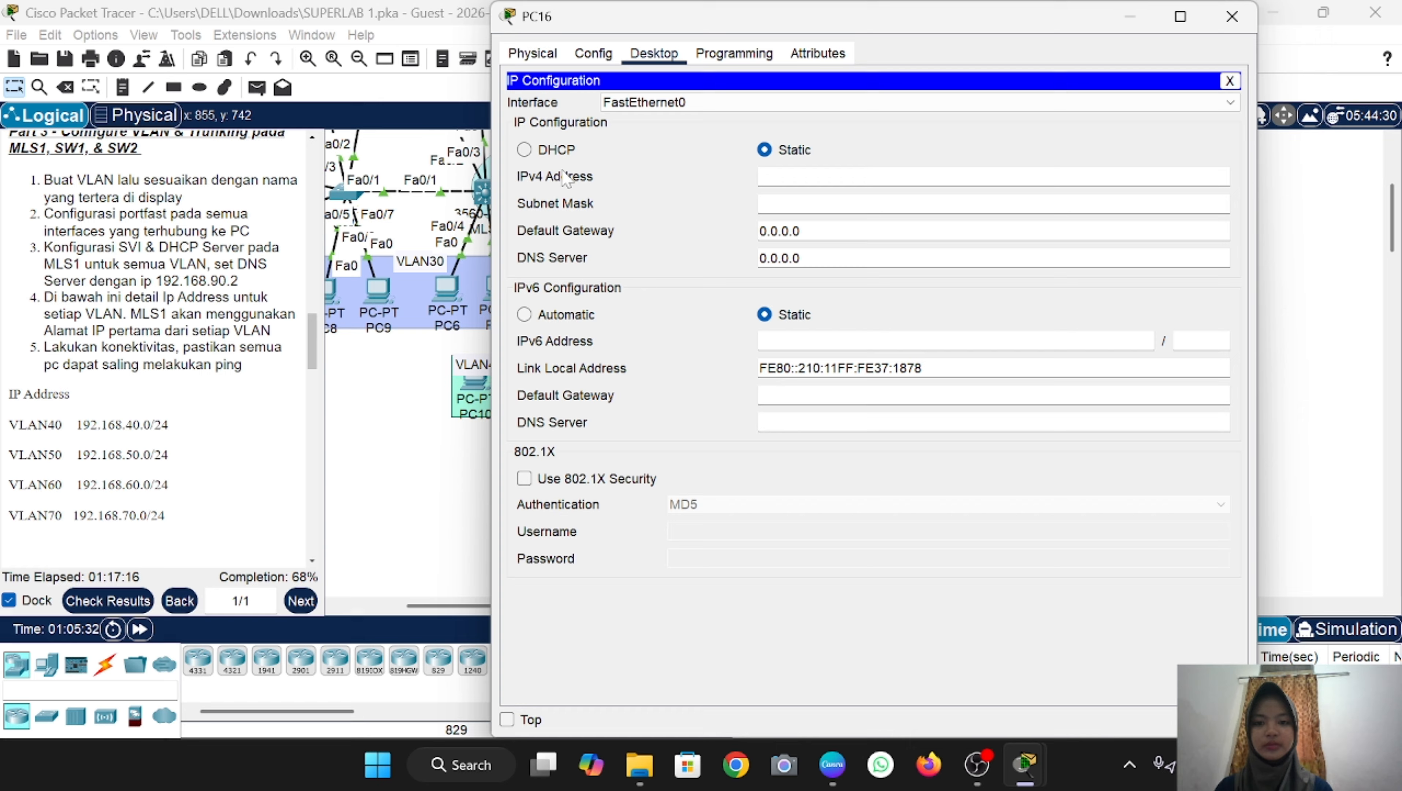
left_click(523, 153)
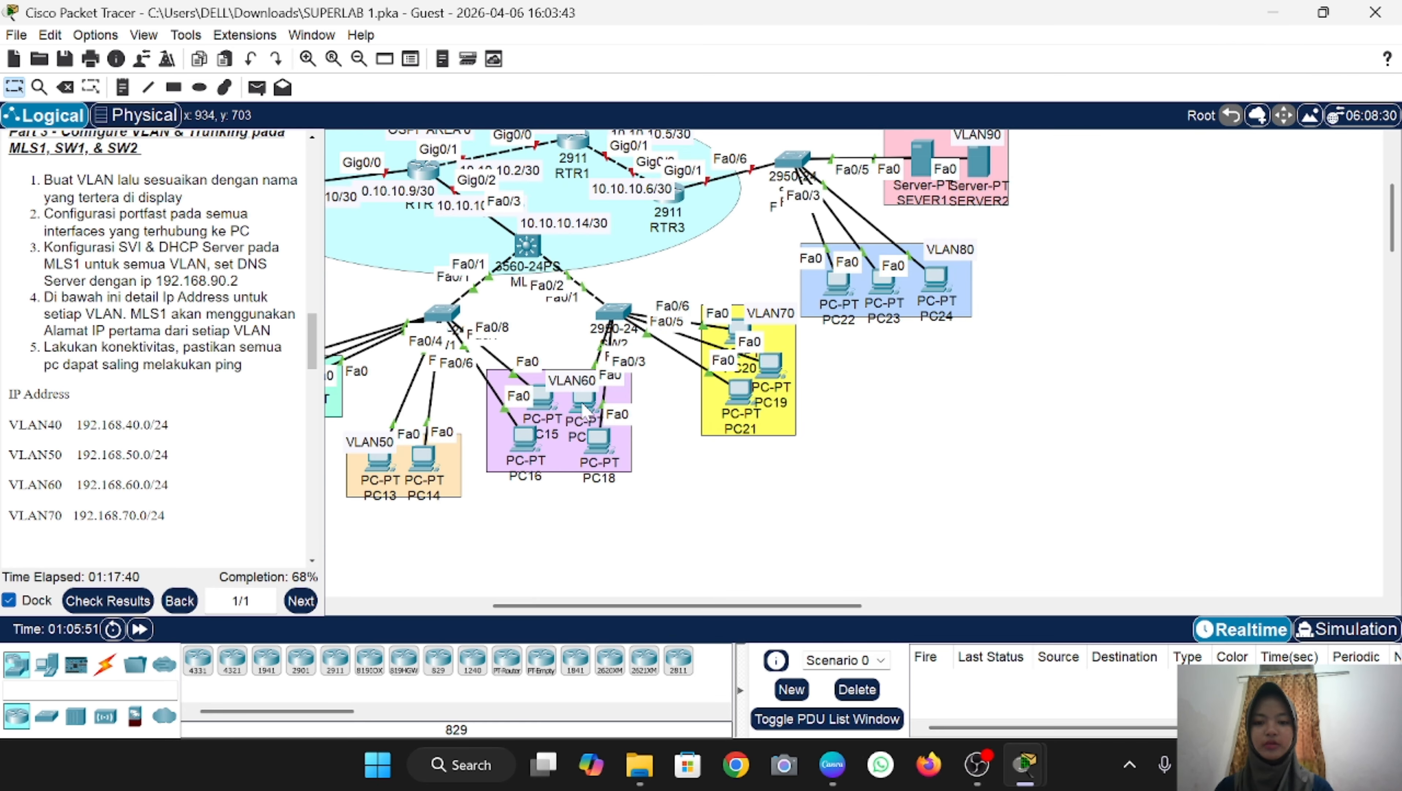
Step: Switch PC17's IP Configuration to DHCP
mouse_move(585, 408)
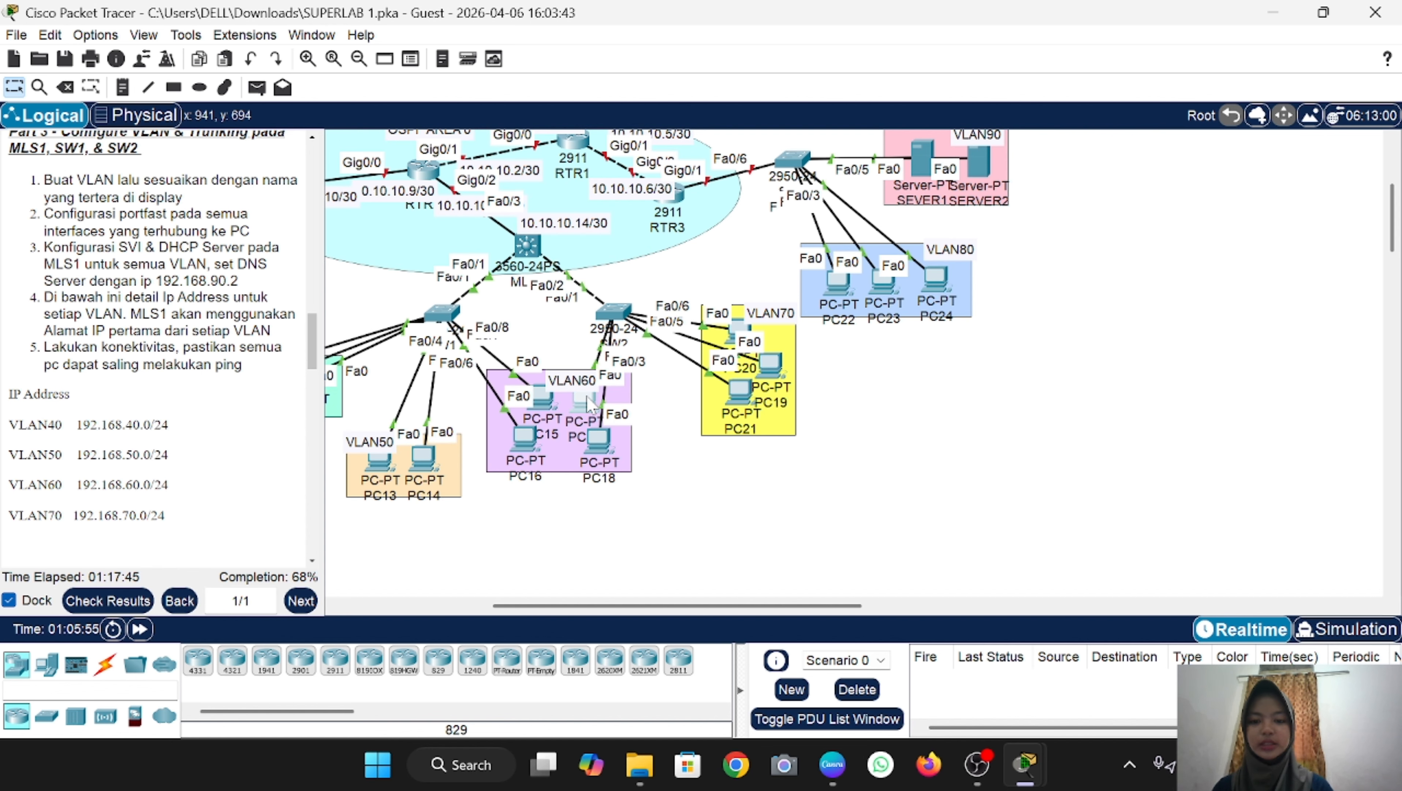
left_click(589, 406)
left_click(653, 53)
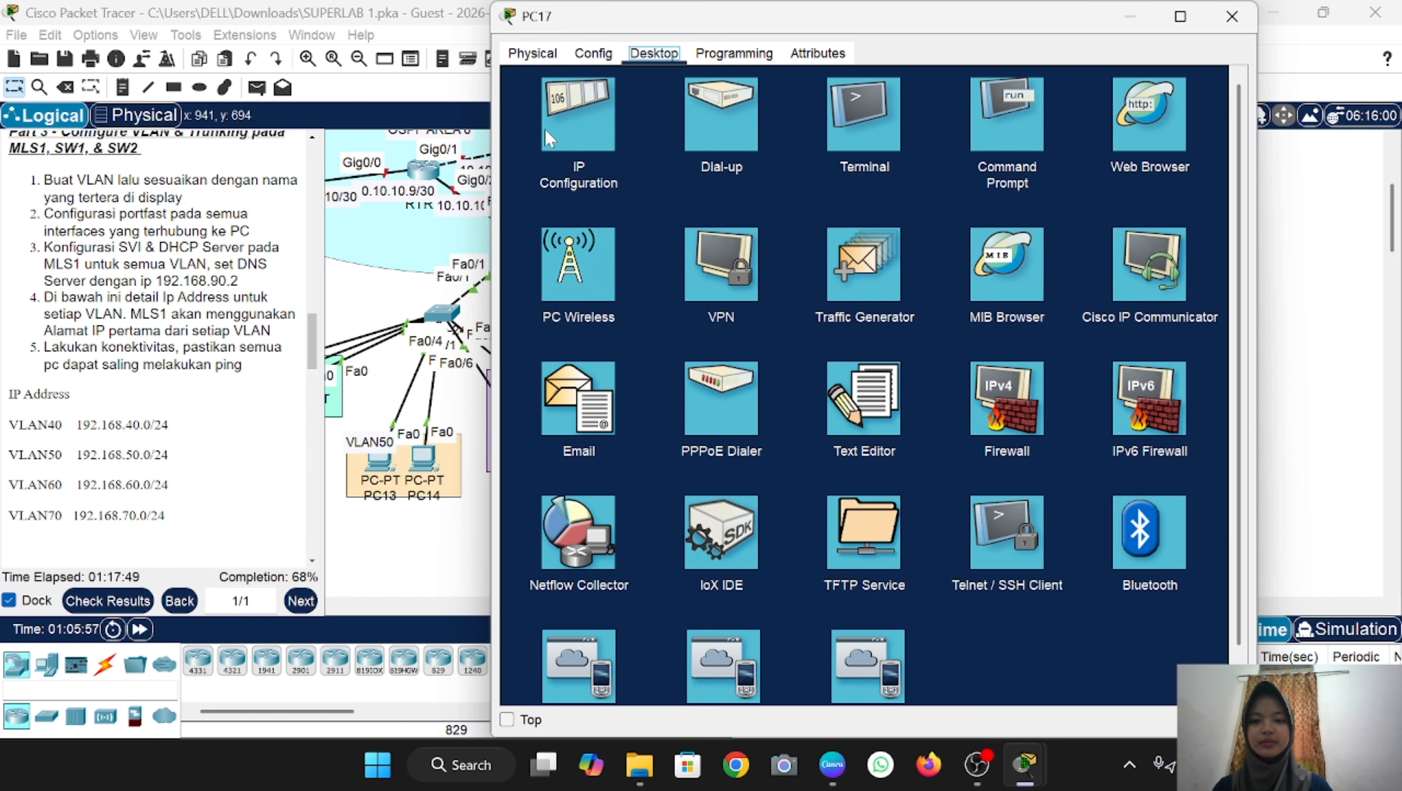
left_click(577, 115)
left_click(524, 149)
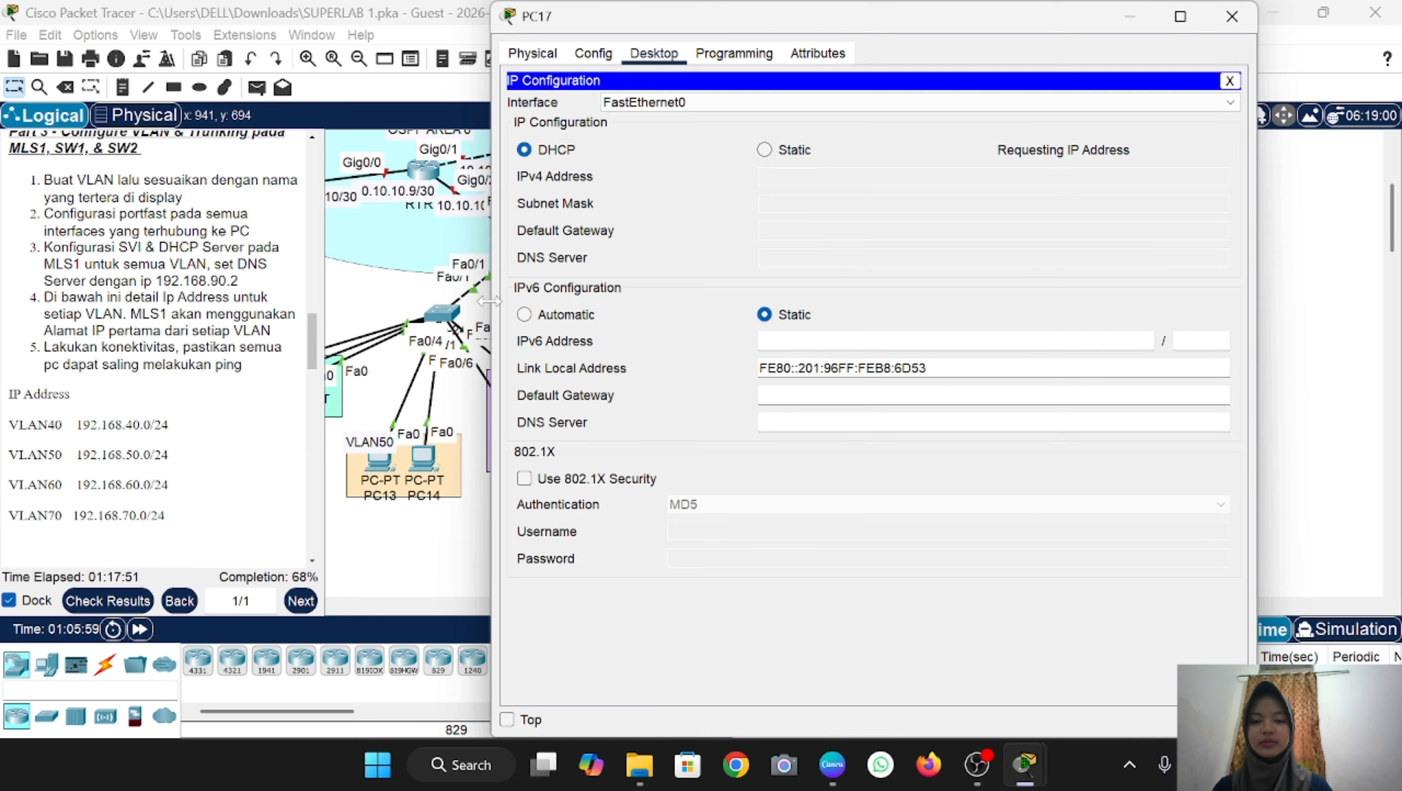
left_click(464, 539)
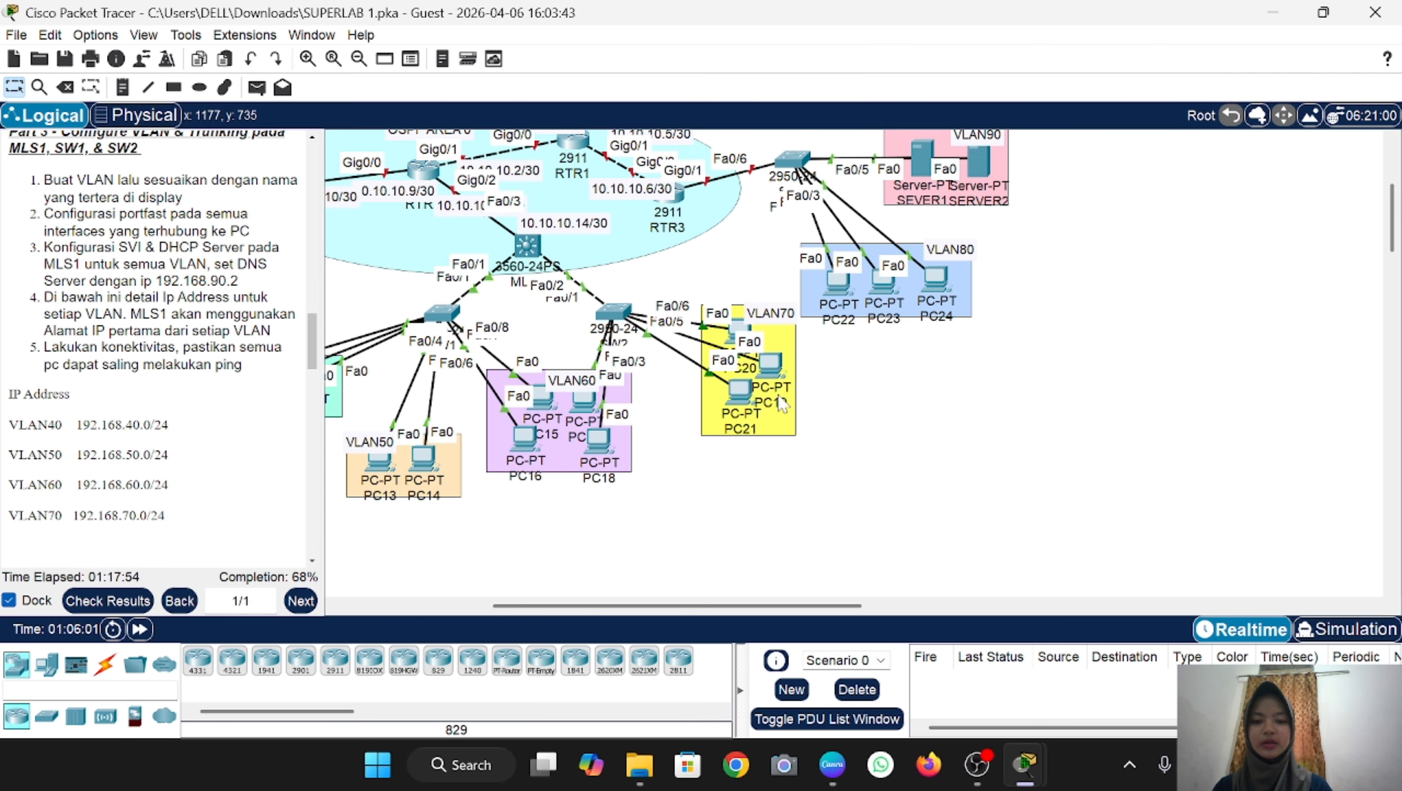
Step: Switch PC20's IP Configuration to DHCP, getting 192.168.70.2 from its pool
left_click(741, 332)
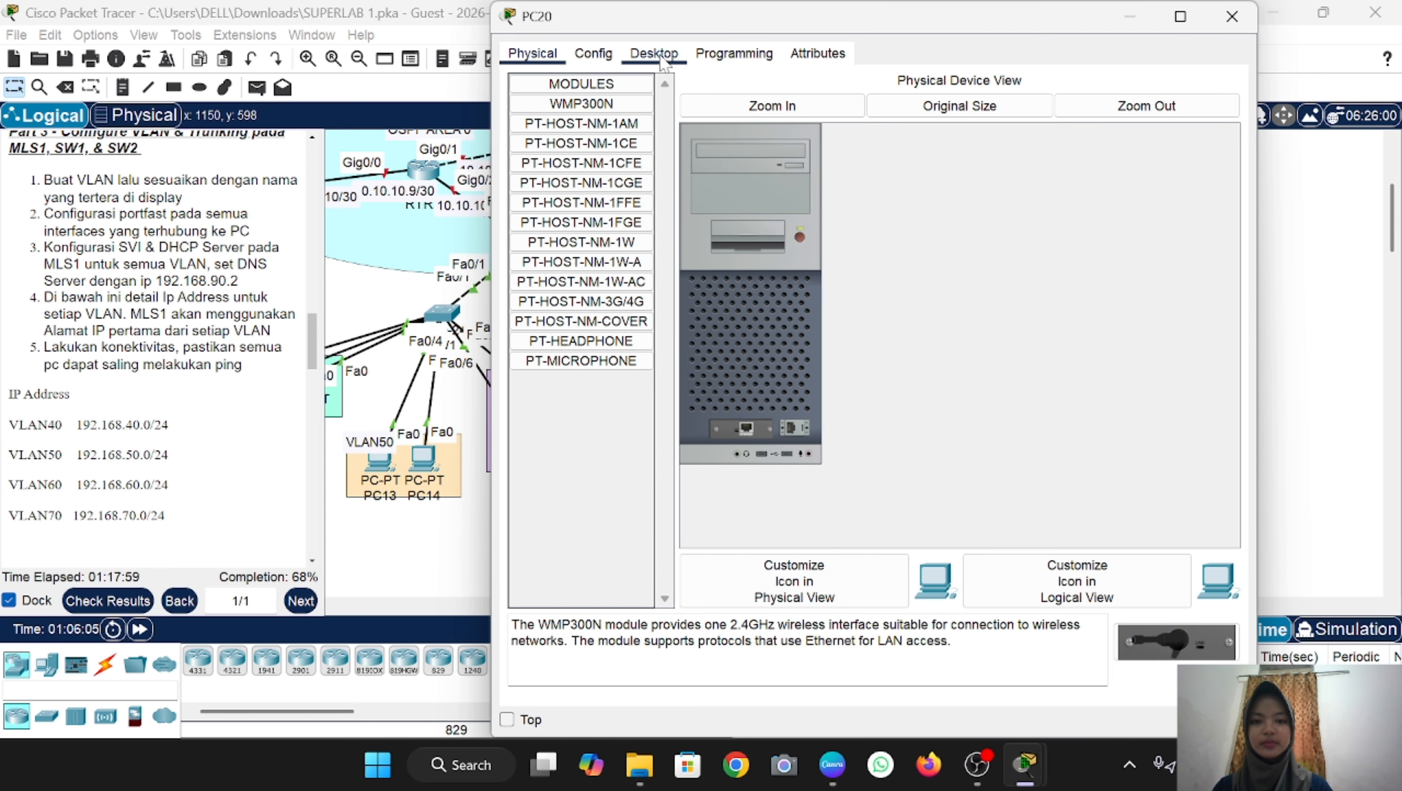
left_click(653, 53)
left_click(572, 123)
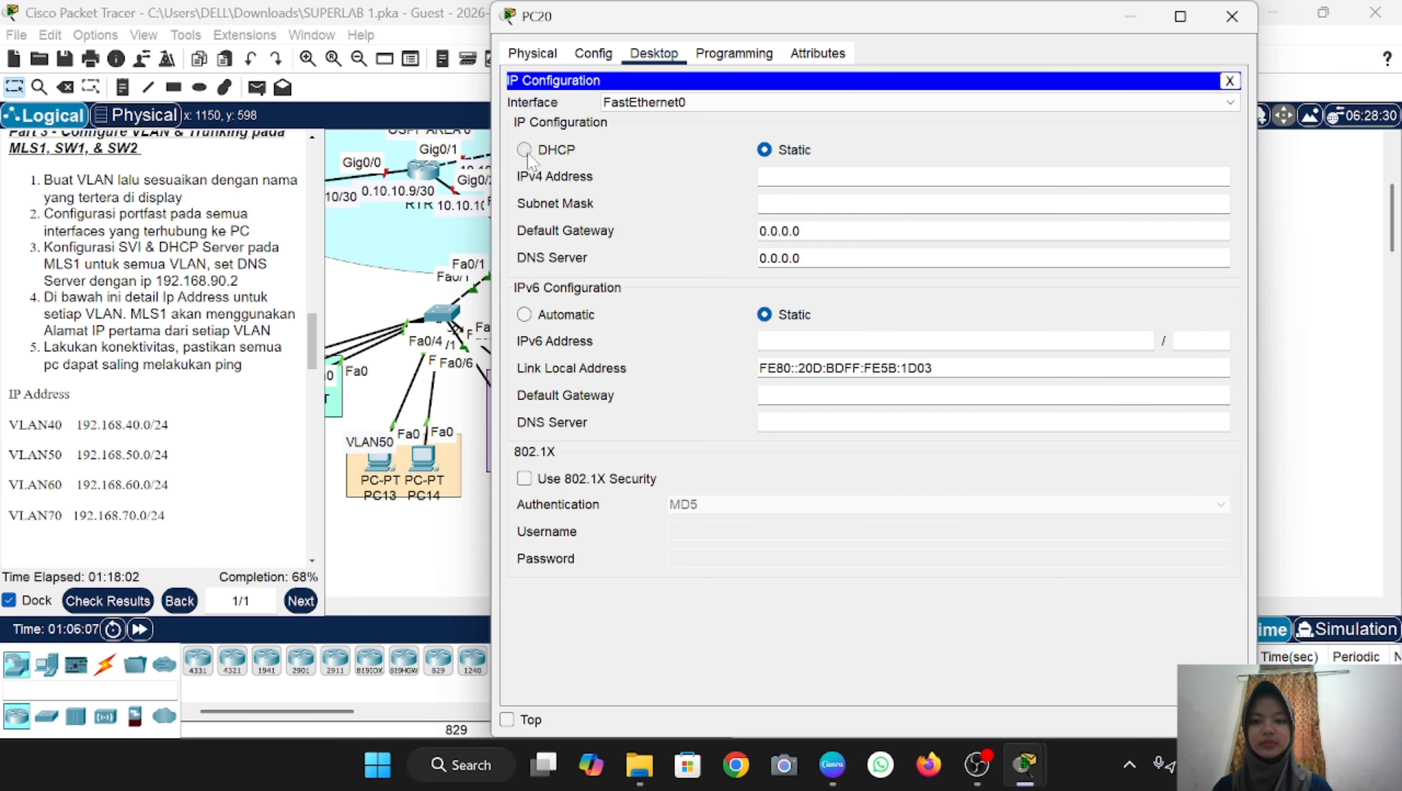
left_click(523, 149)
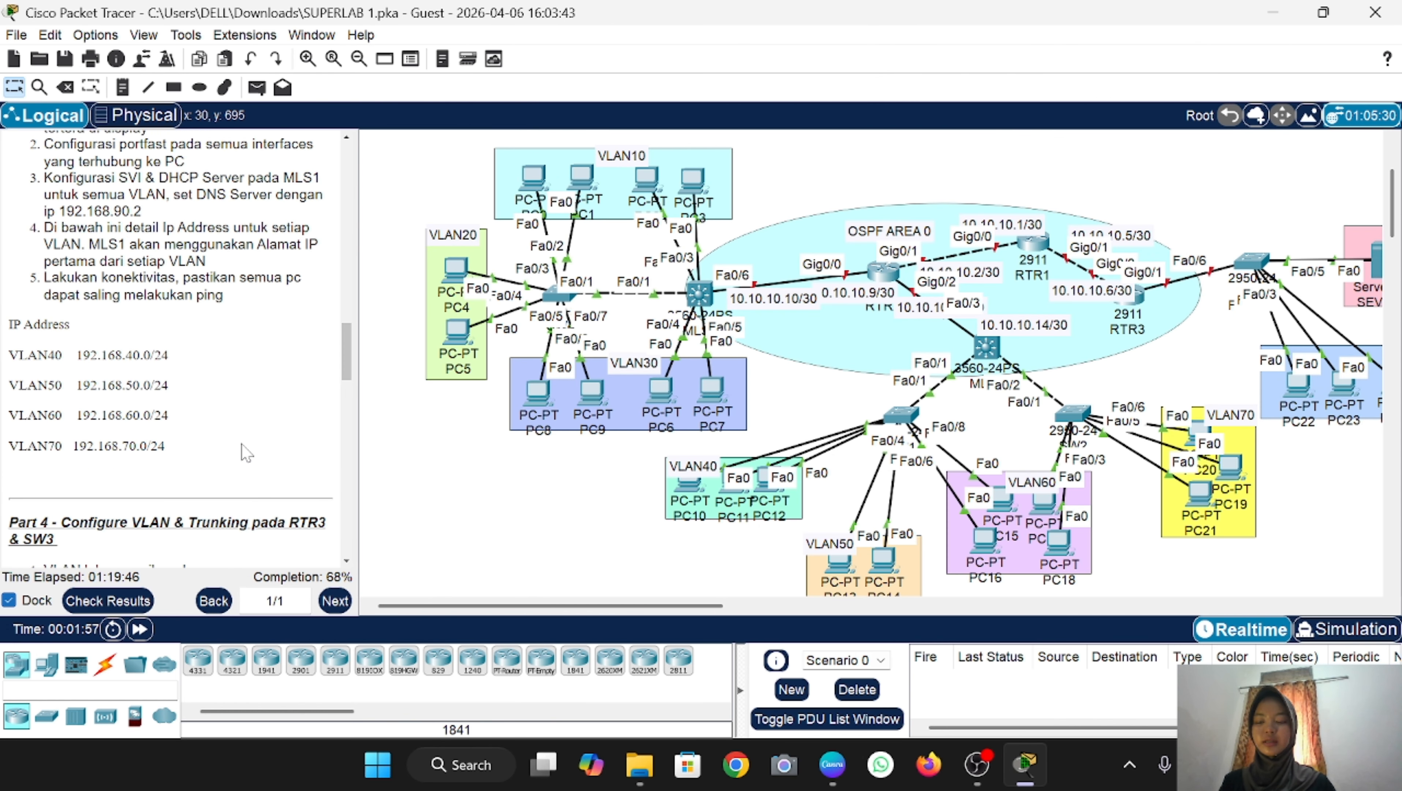
scroll(246, 453, "down", 1)
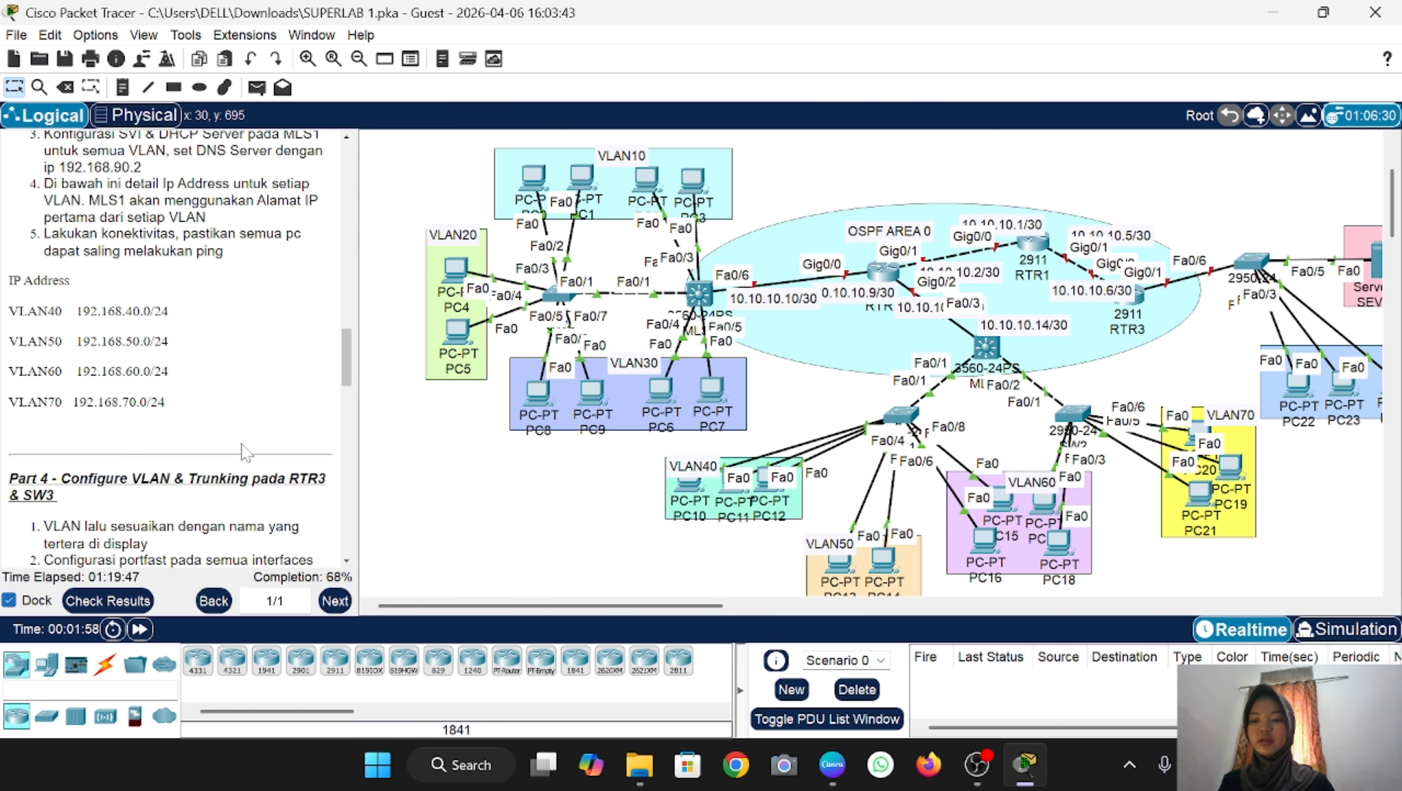
Step: Scroll the instructions down to Part 4 and bring up SW3's CLI
scroll(246, 452, "down", 2)
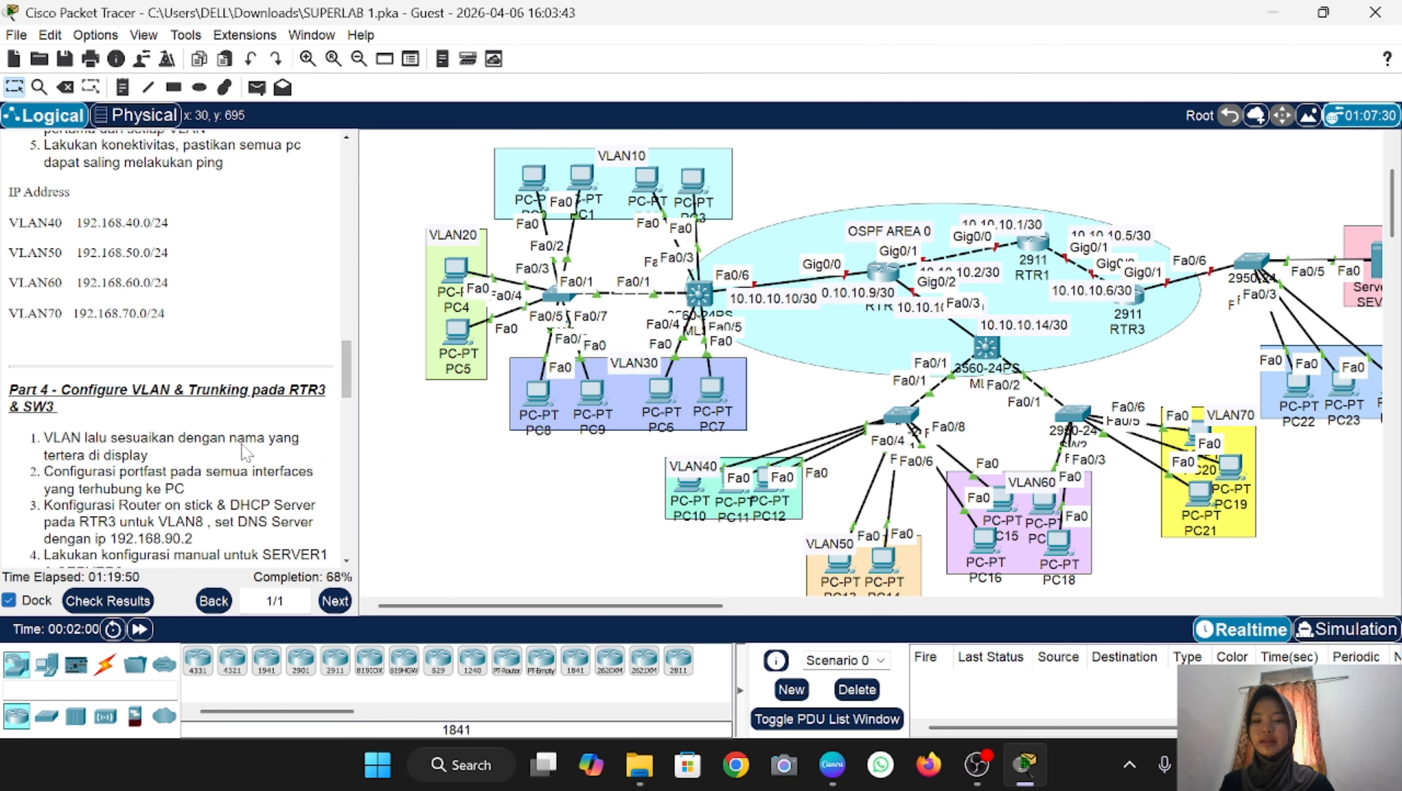
scroll(246, 453, "down", 1)
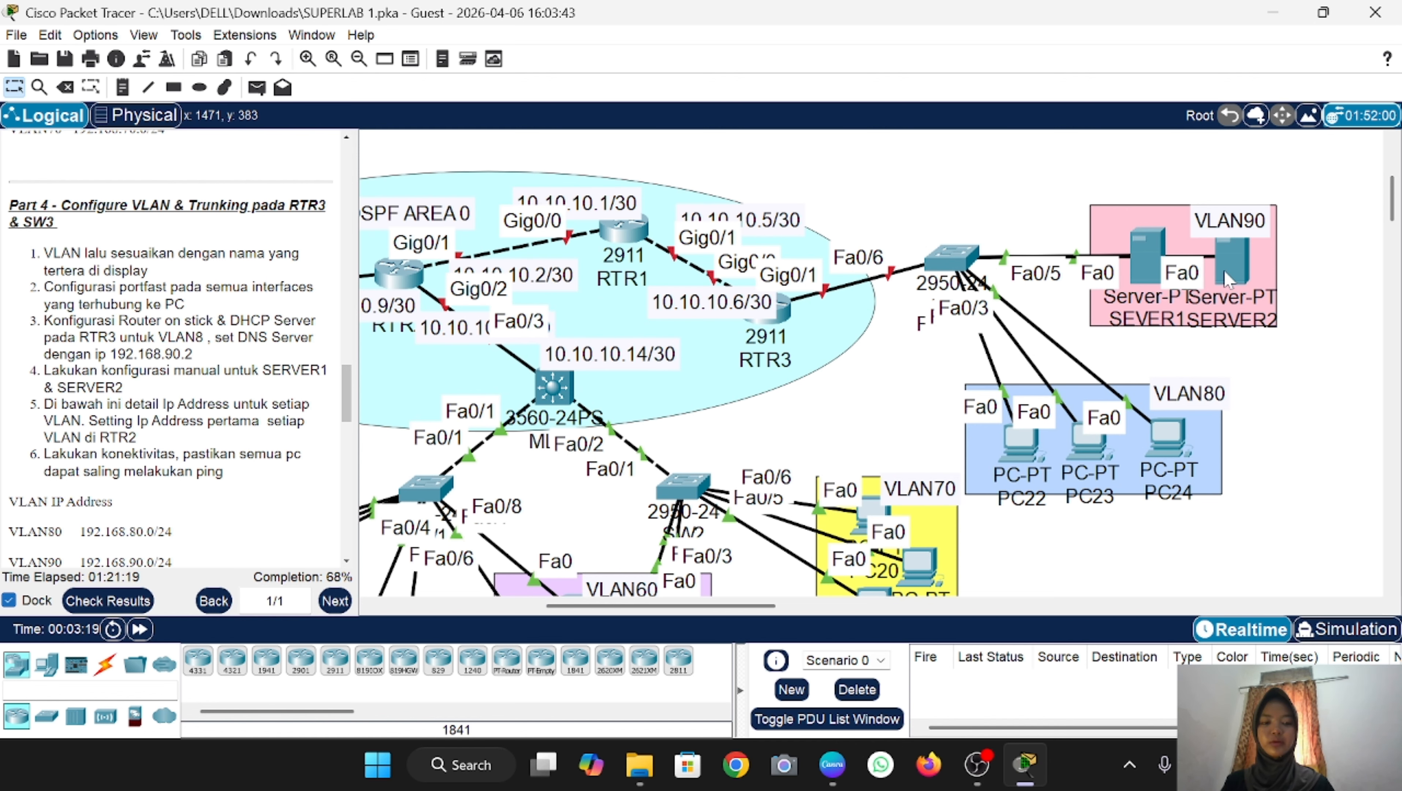
mouse_move(1225, 278)
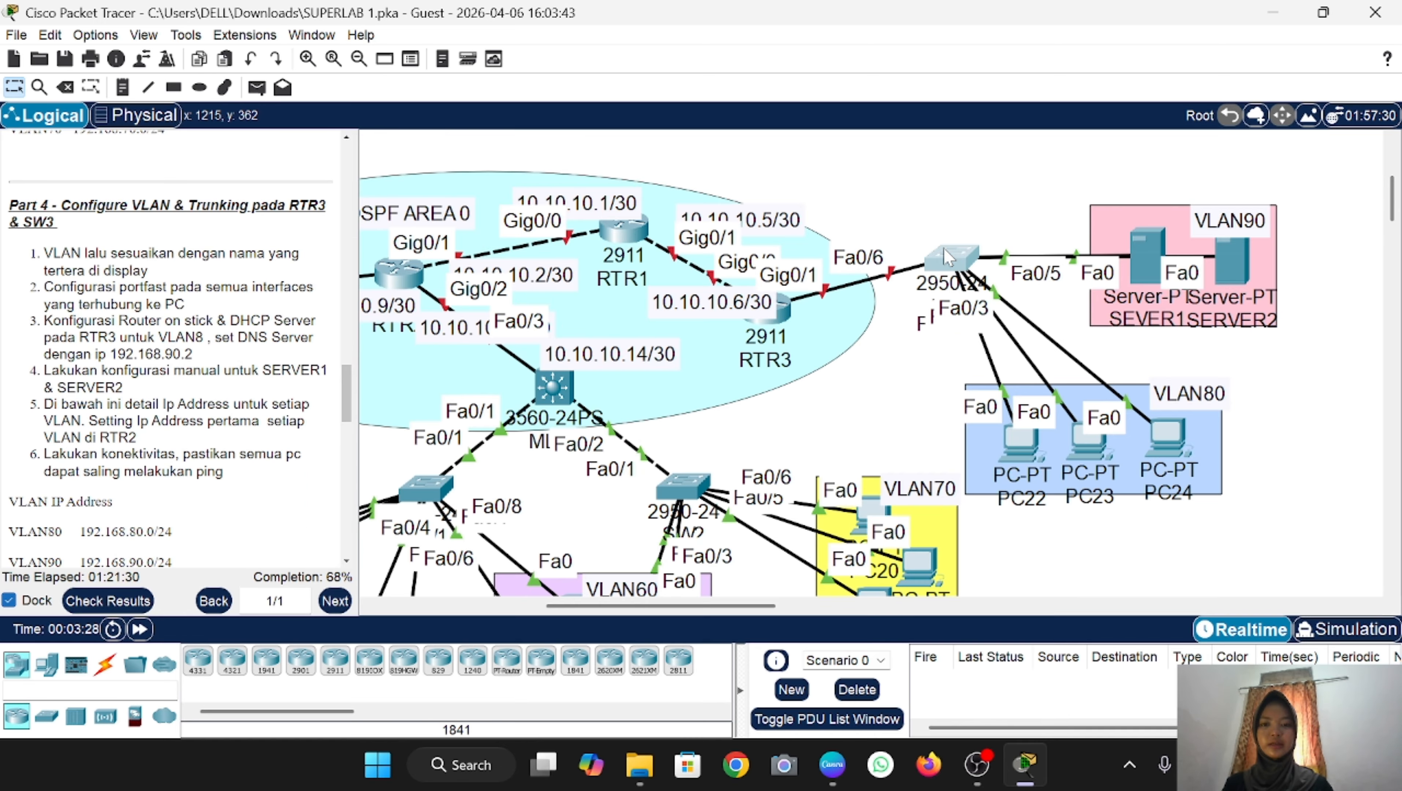
left_click(948, 257)
left_click(639, 53)
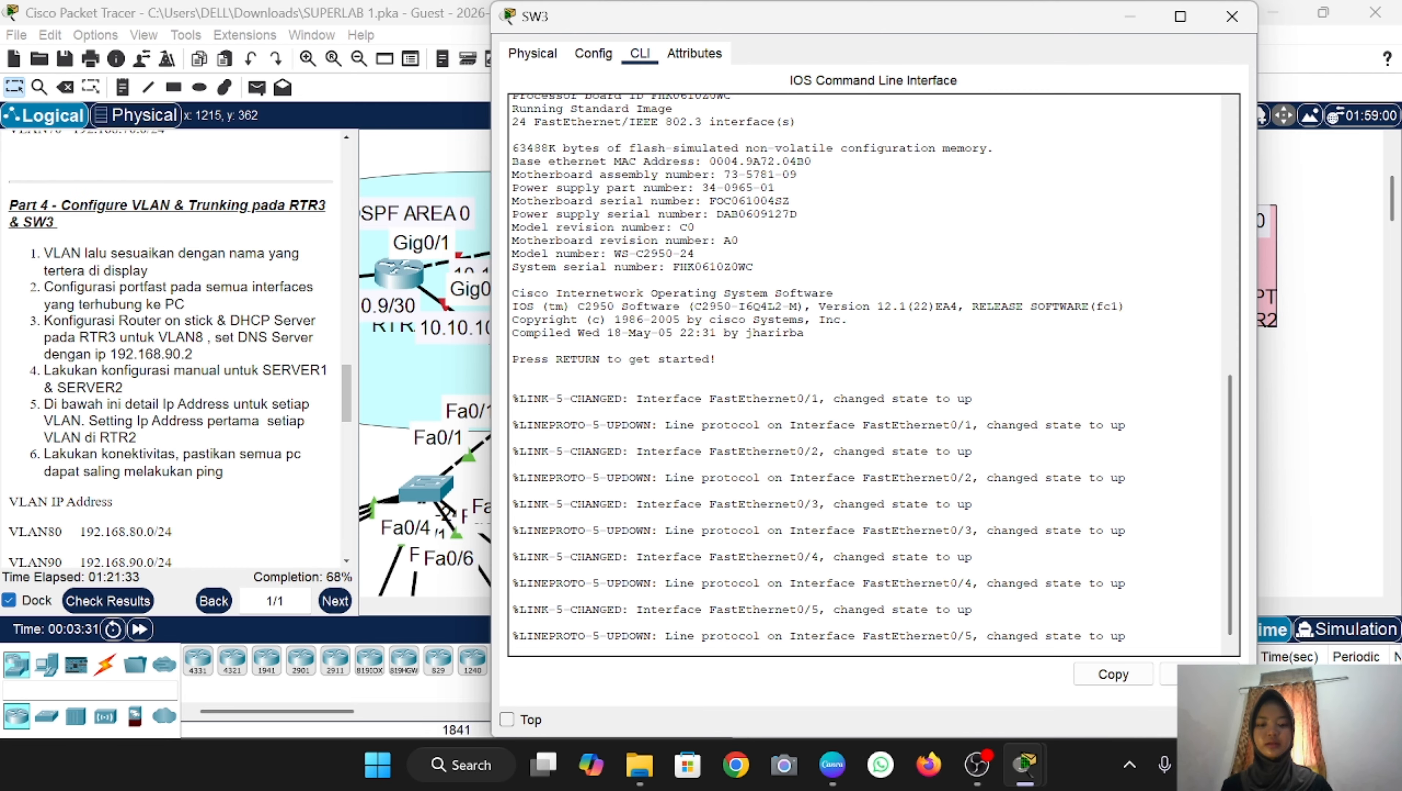
Step: Enter global configuration on SW3 and create VLAN 80 named VLAN80
type("en")
key("Return")
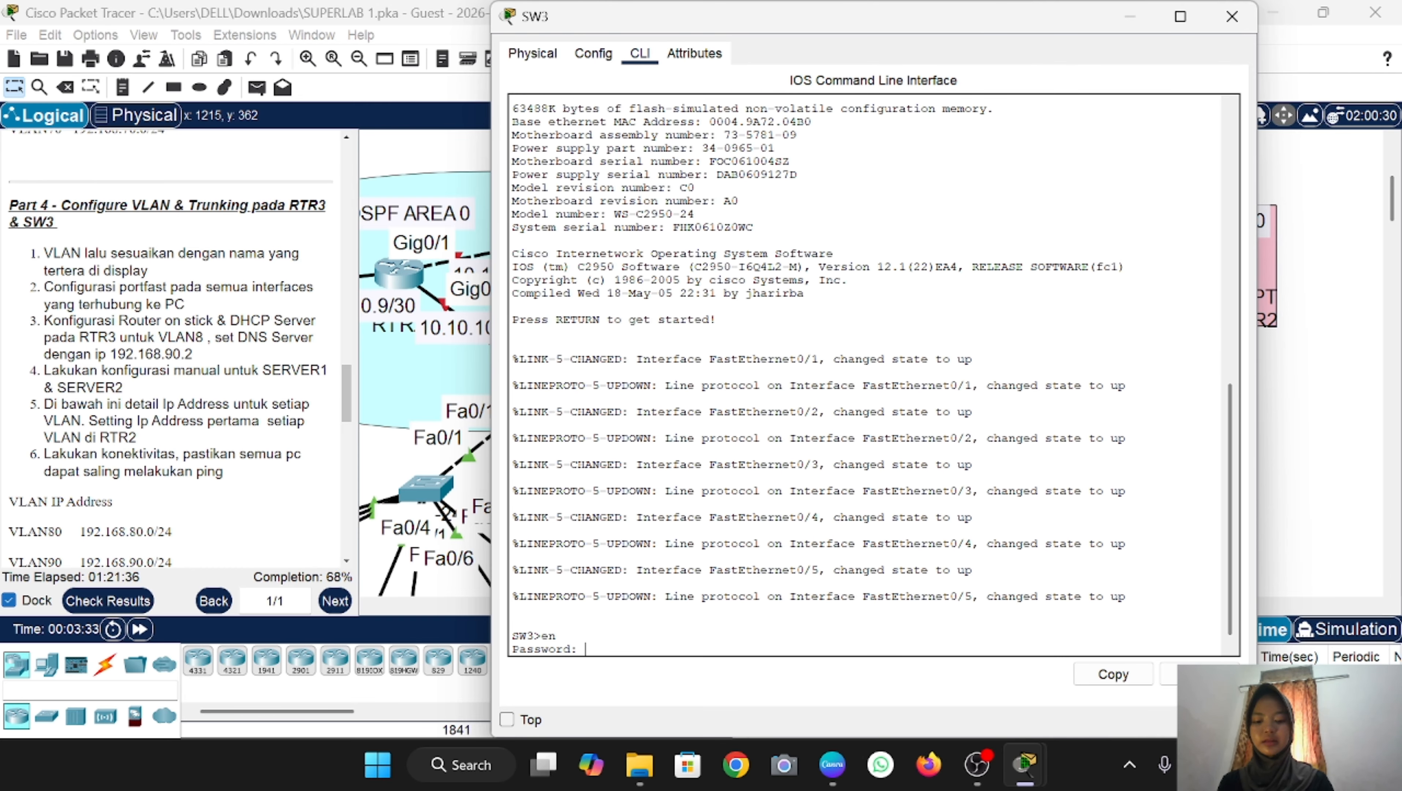
key("Return")
type("c")
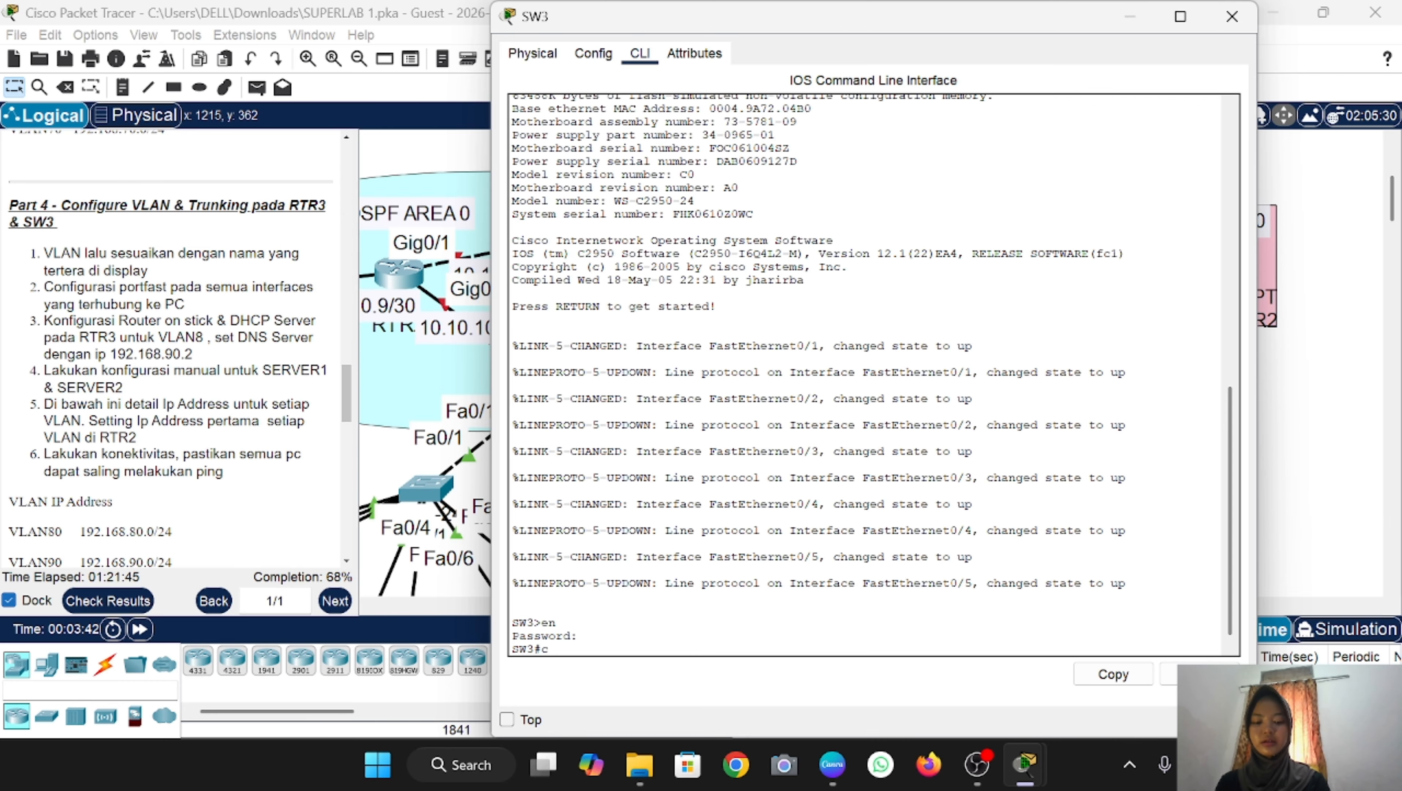
type("onf t")
key("Return")
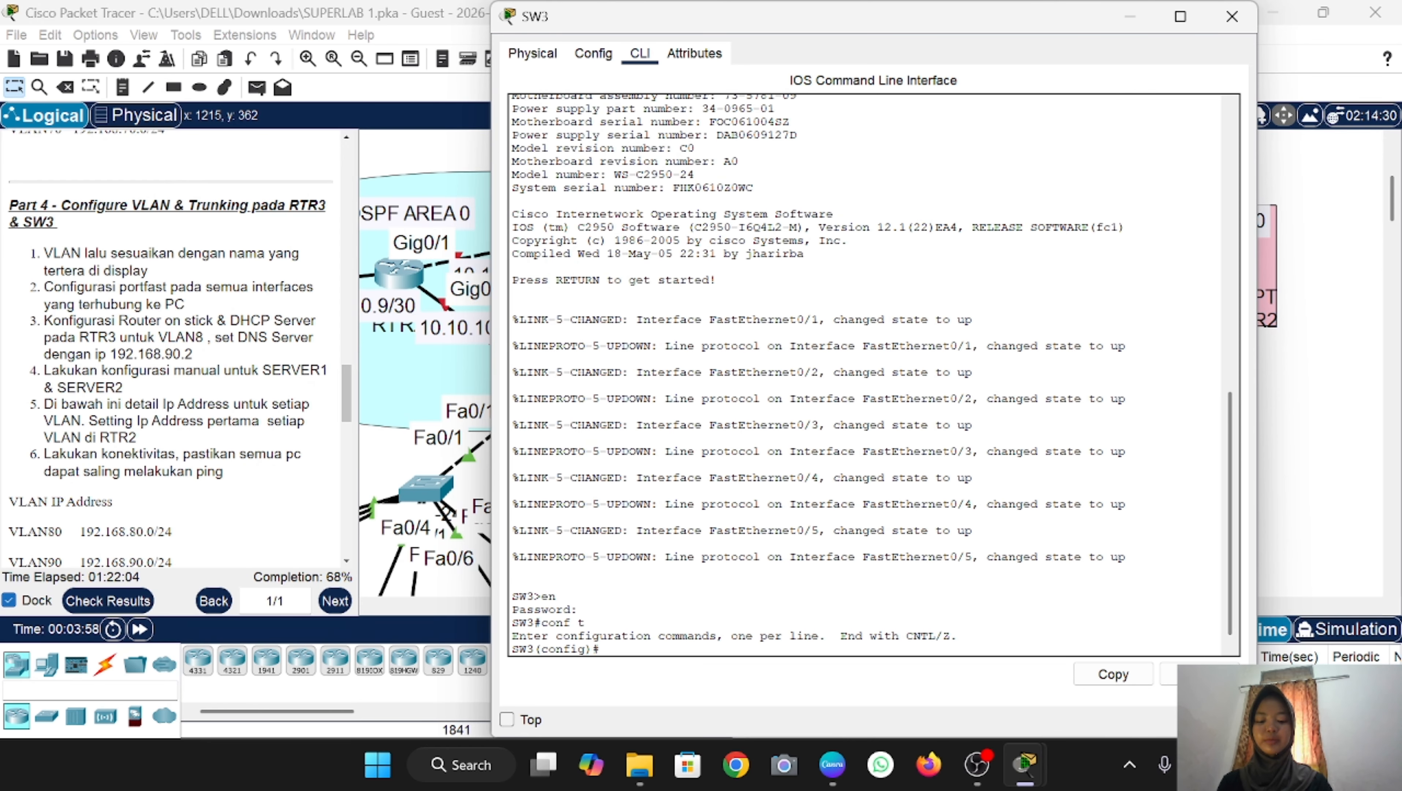
type("vlan 80")
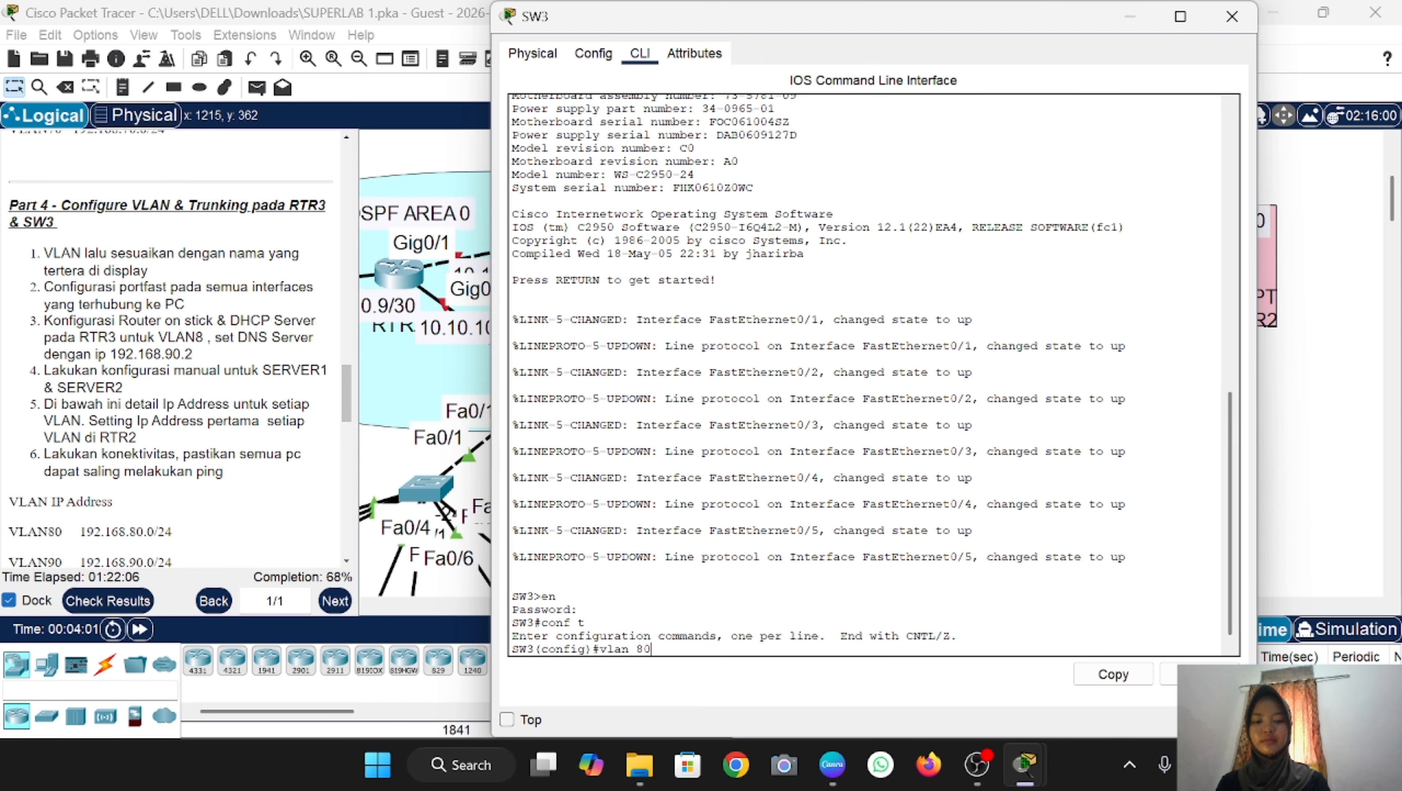
key("Return")
type("name V")
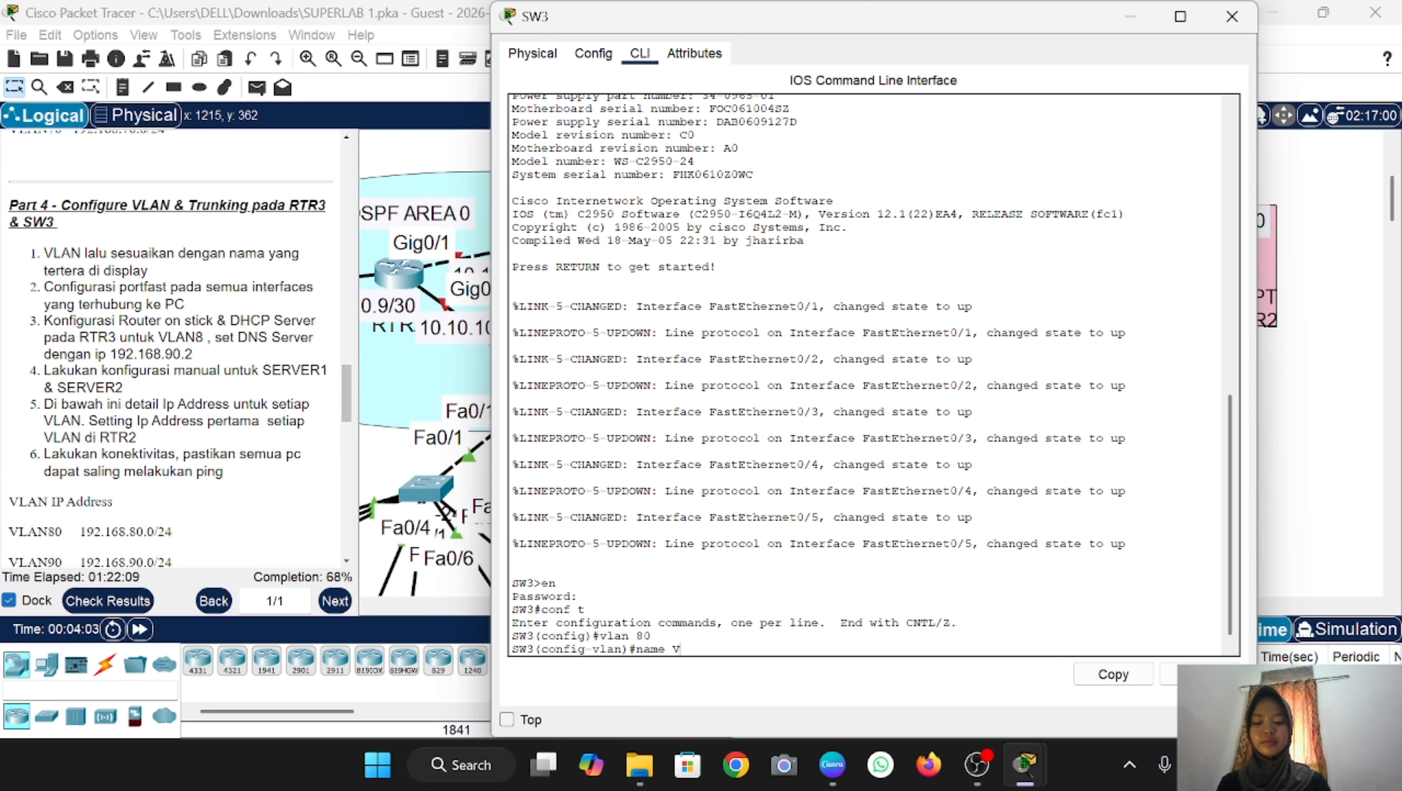
type("LAN80")
key("Return")
Step: Create VLAN 90 named VLAN90, exit, and hide the SW3 window
key("Up")
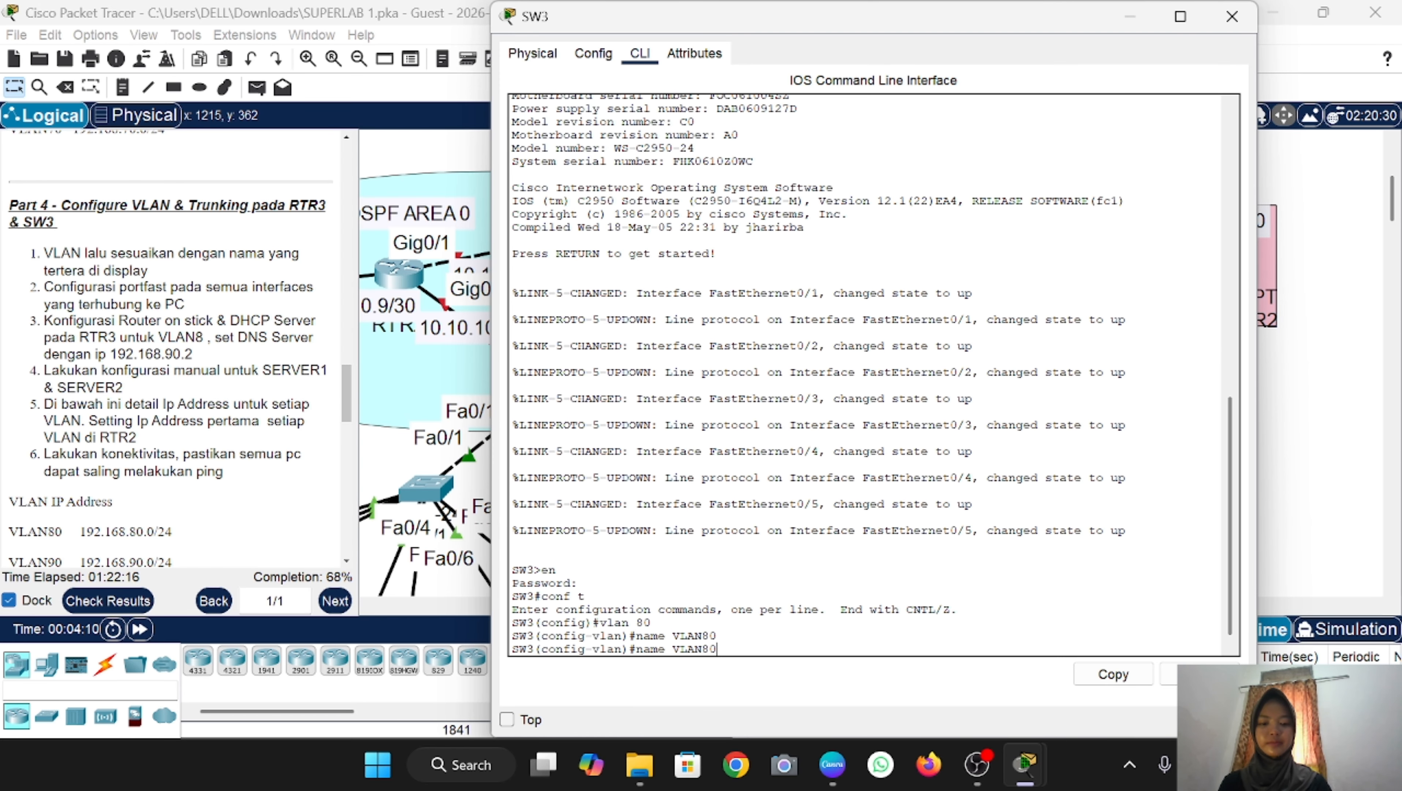
key("Up")
key("BackSpace")
key("BackSpace")
type("90")
key("Return")
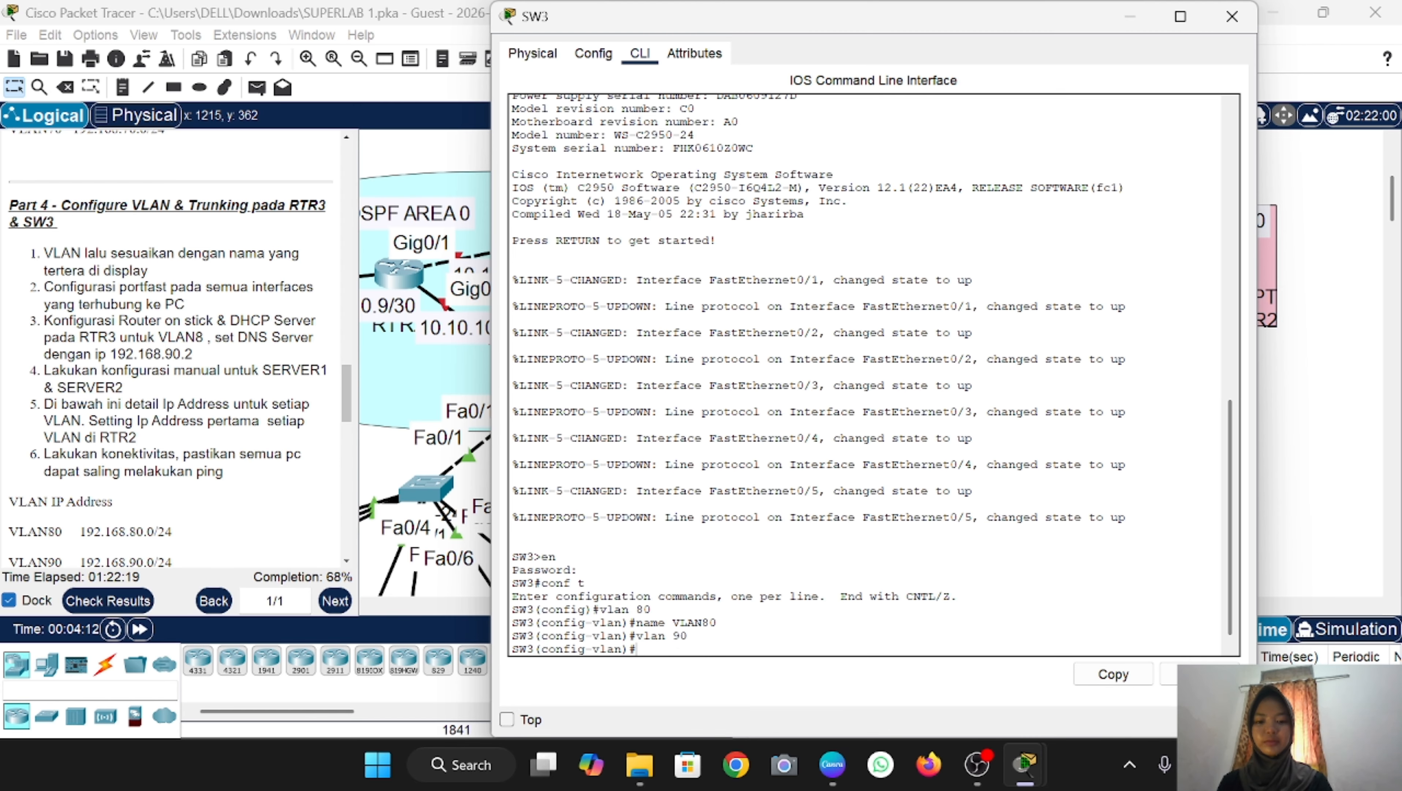
type("name VLAN")
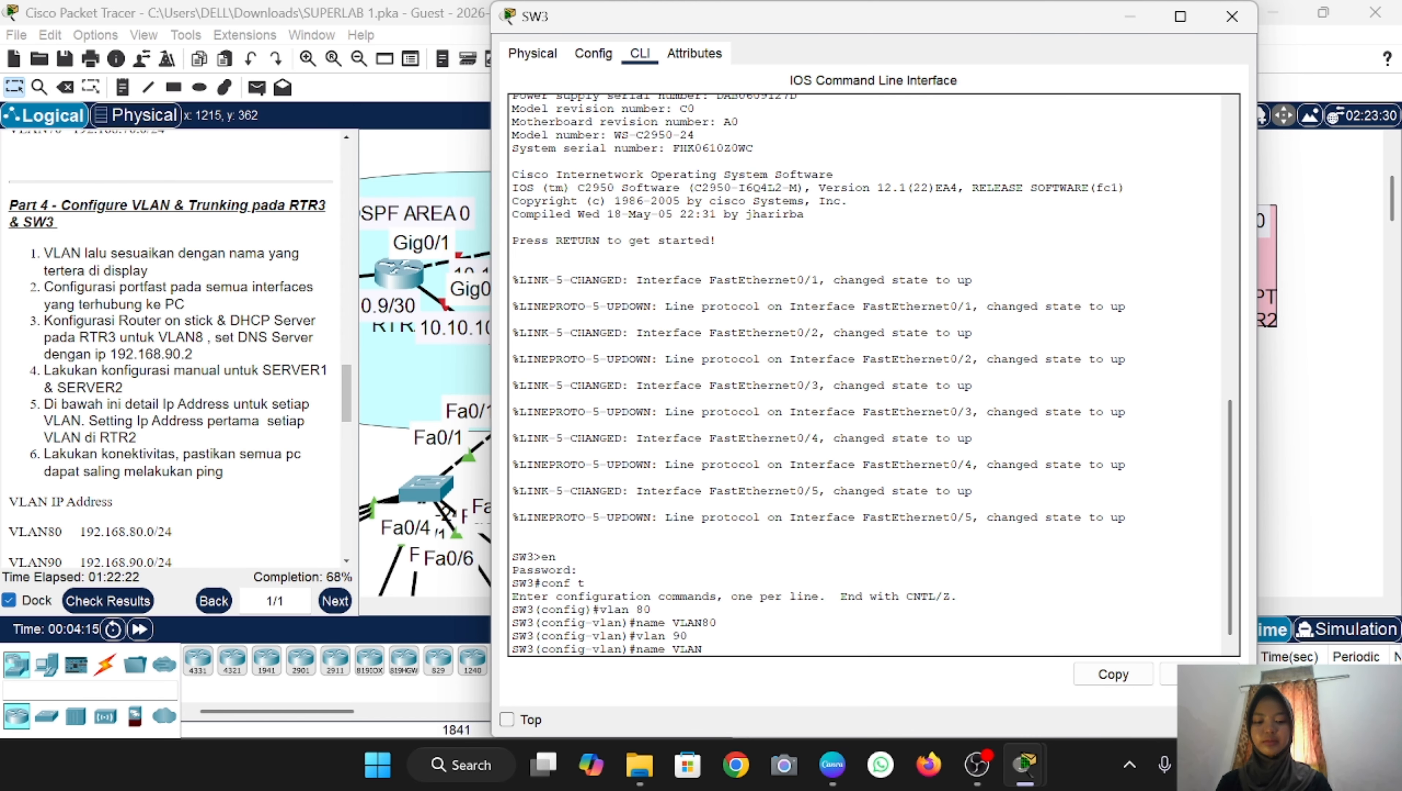
type("90")
key("Return")
type("ex")
key("Return")
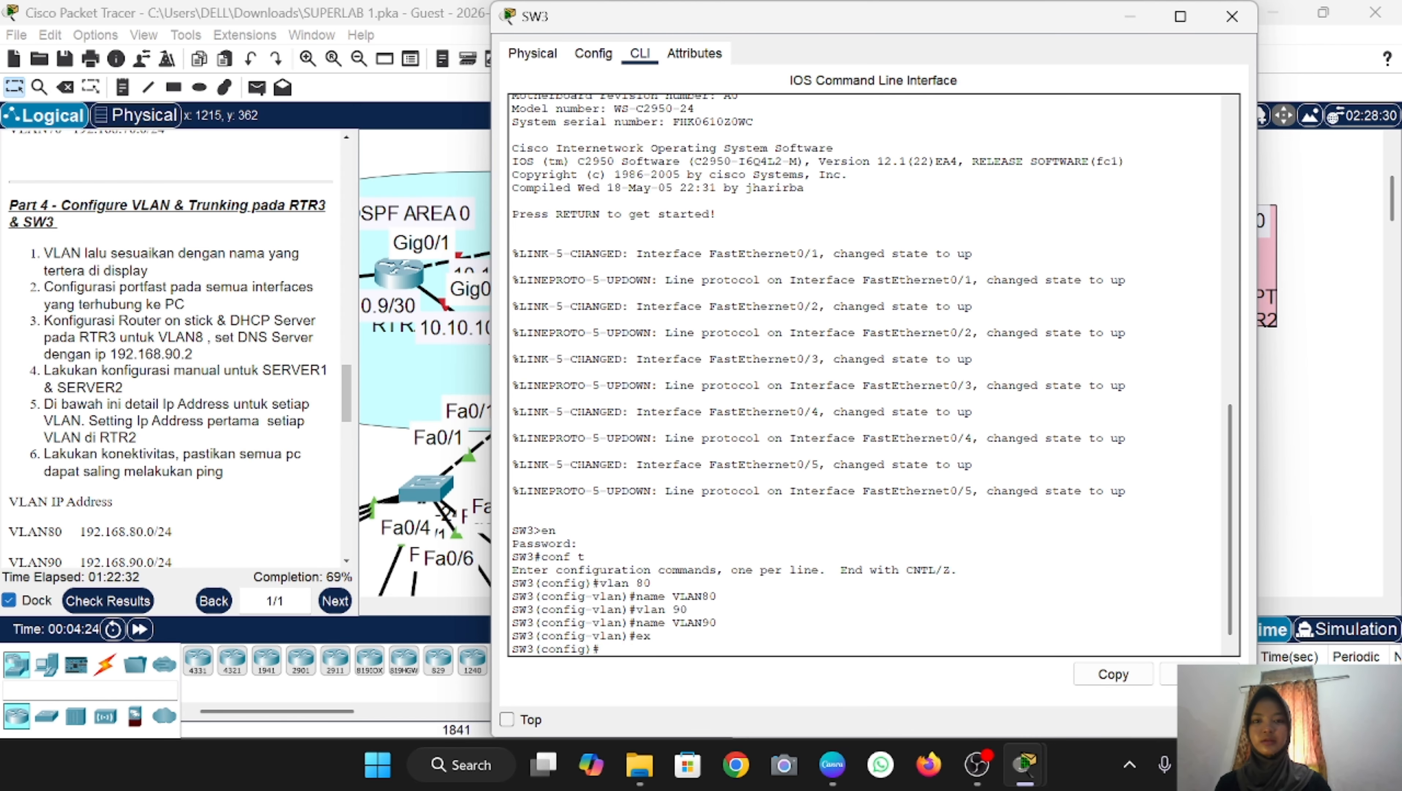
left_click(1130, 22)
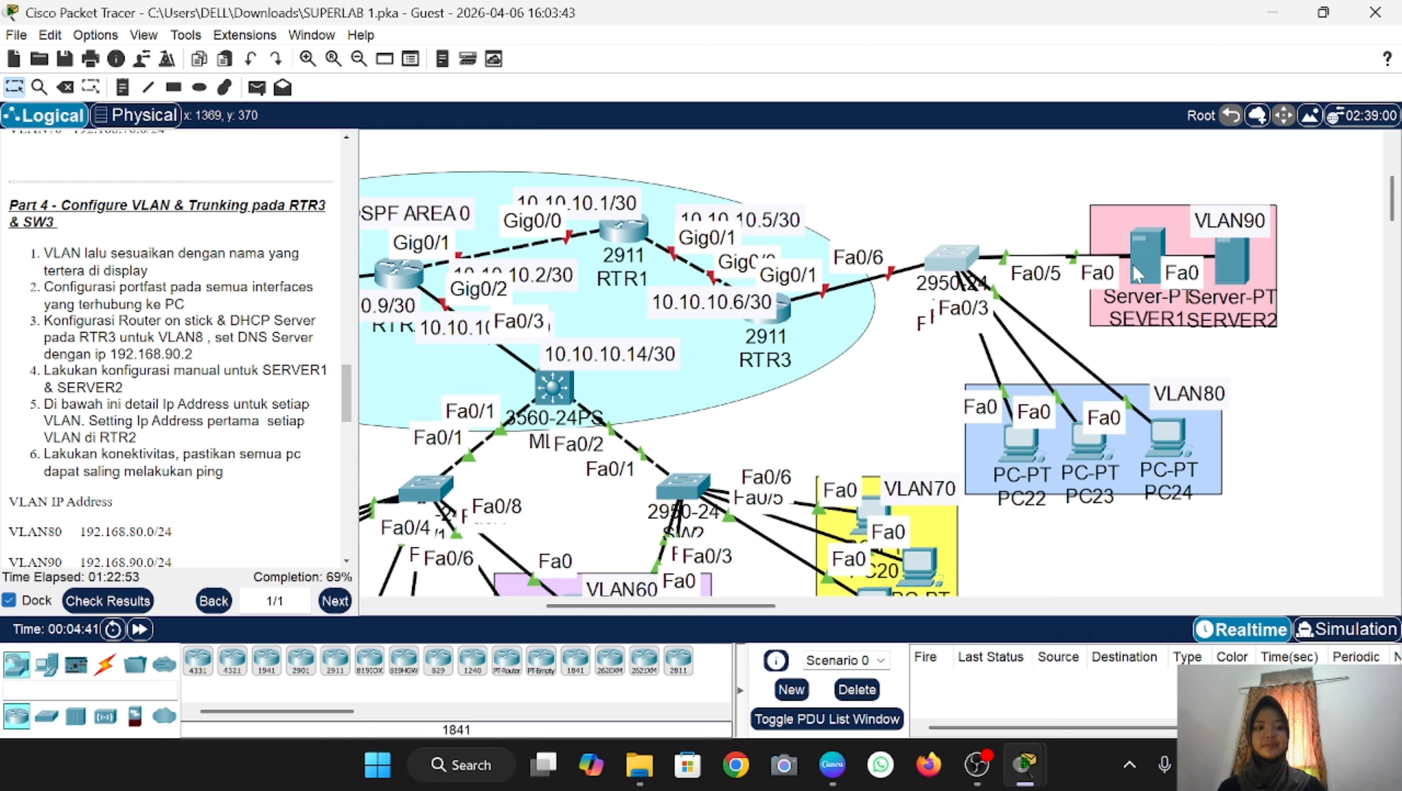
Step: Make SW3 ports Fa0/1-3 PortFast access ports in VLAN 80
left_click(964, 257)
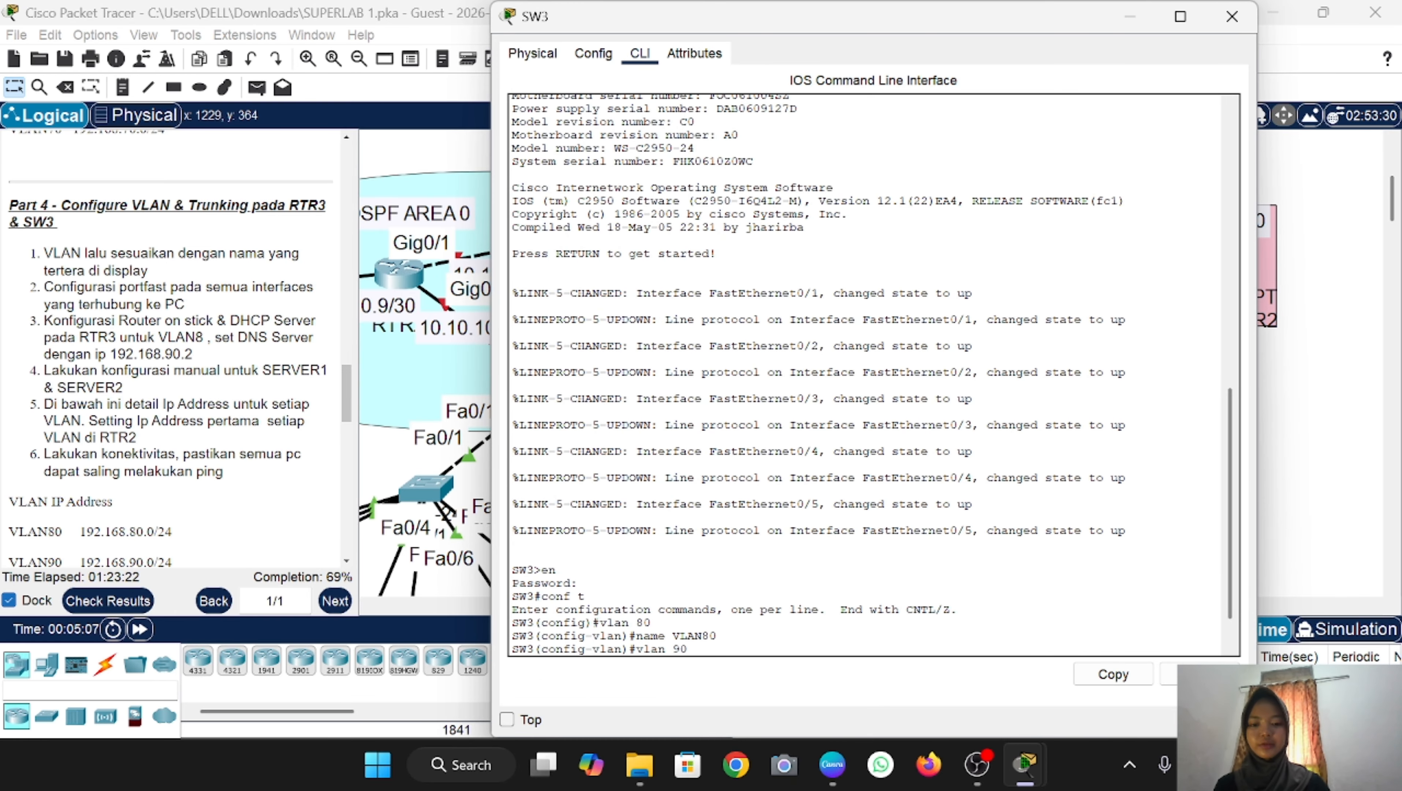
scroll(873, 375, "down", 1)
type("ig)#i")
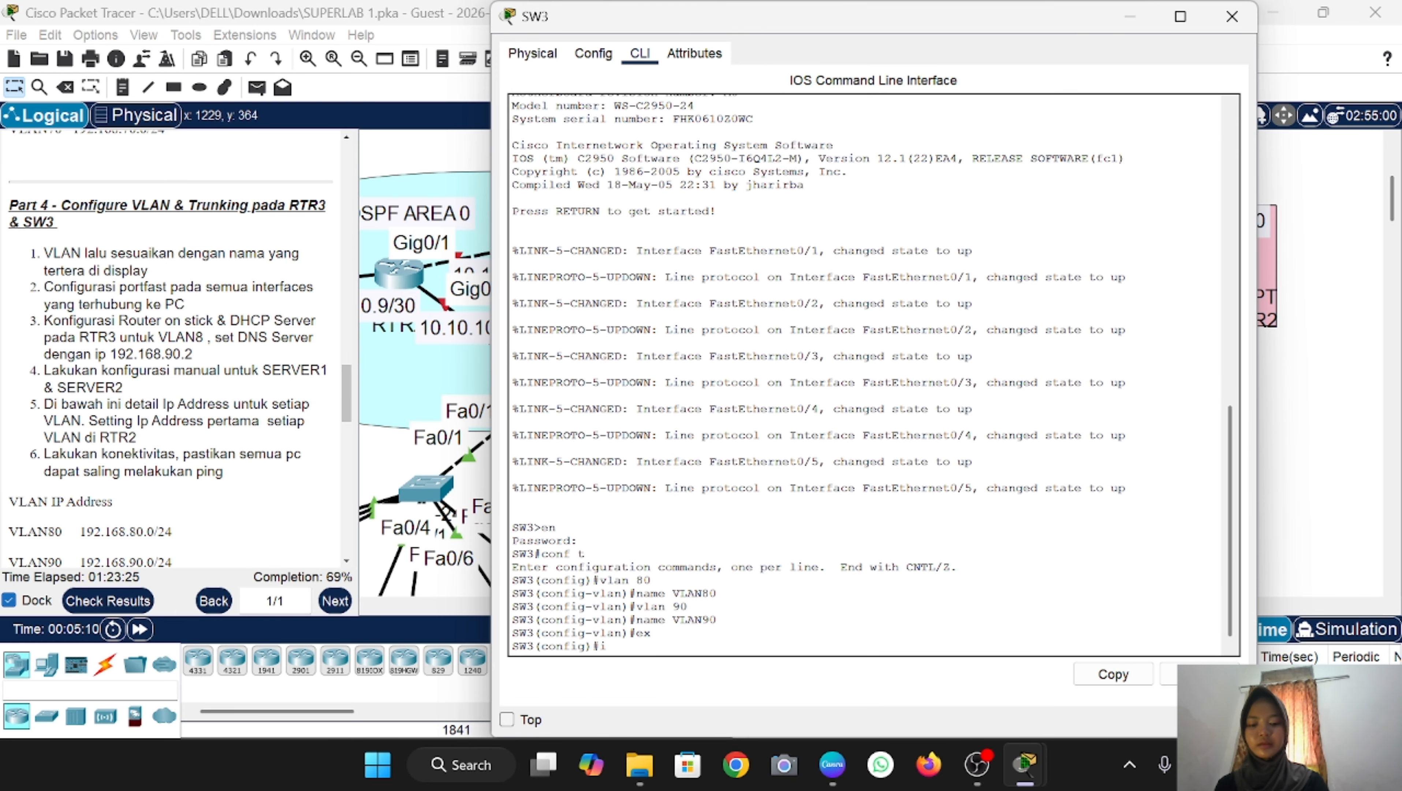
type("nt ra fa0")
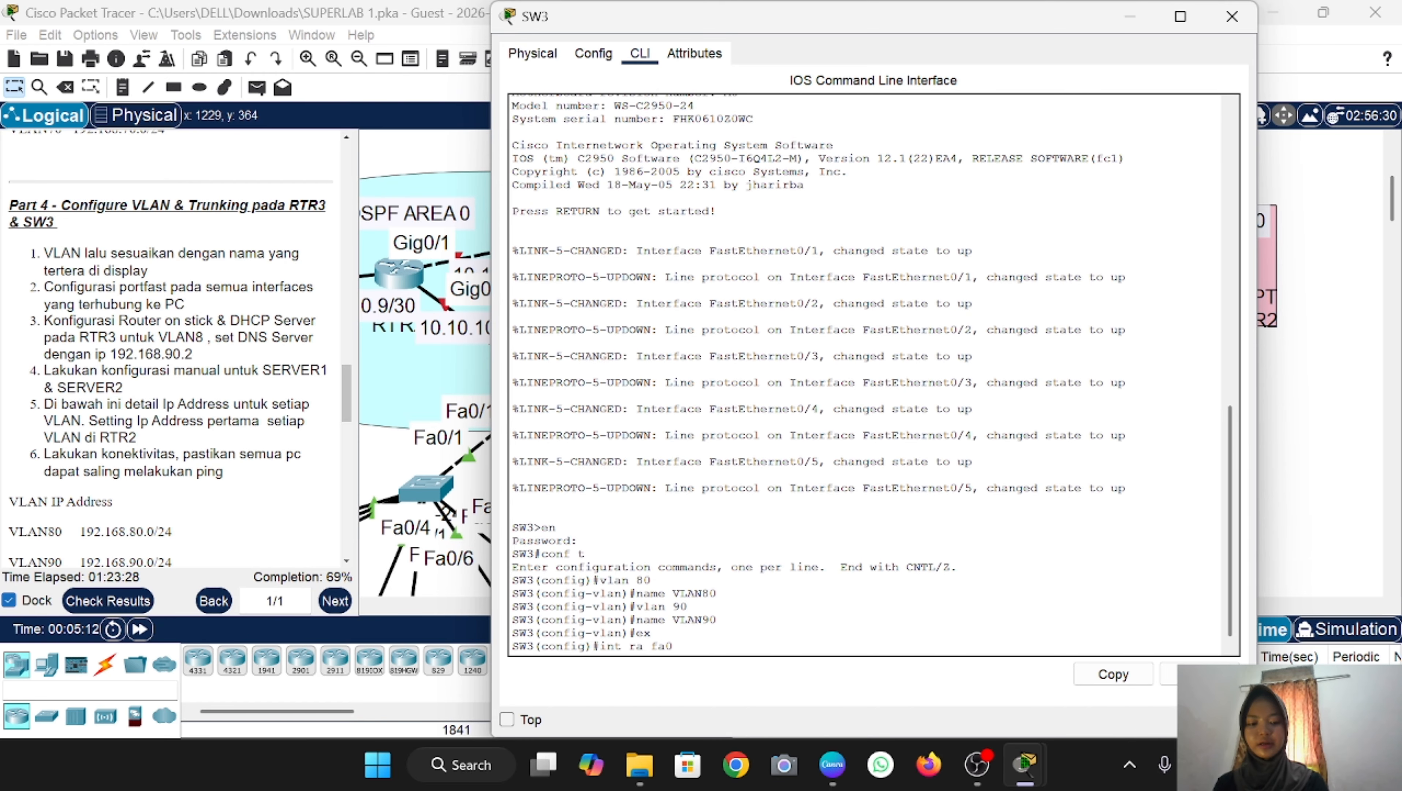
type("/1-3")
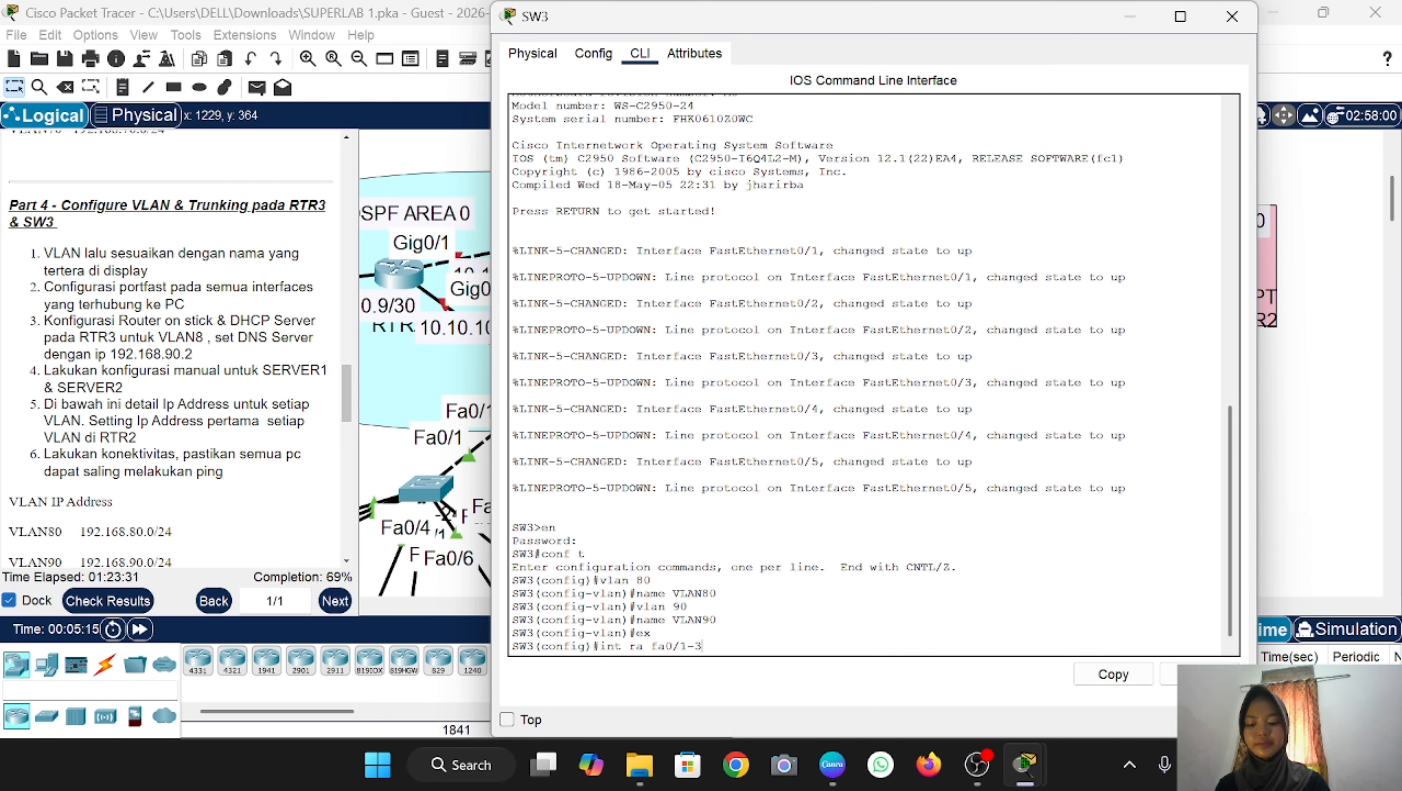
key("Return")
type("sw m a")
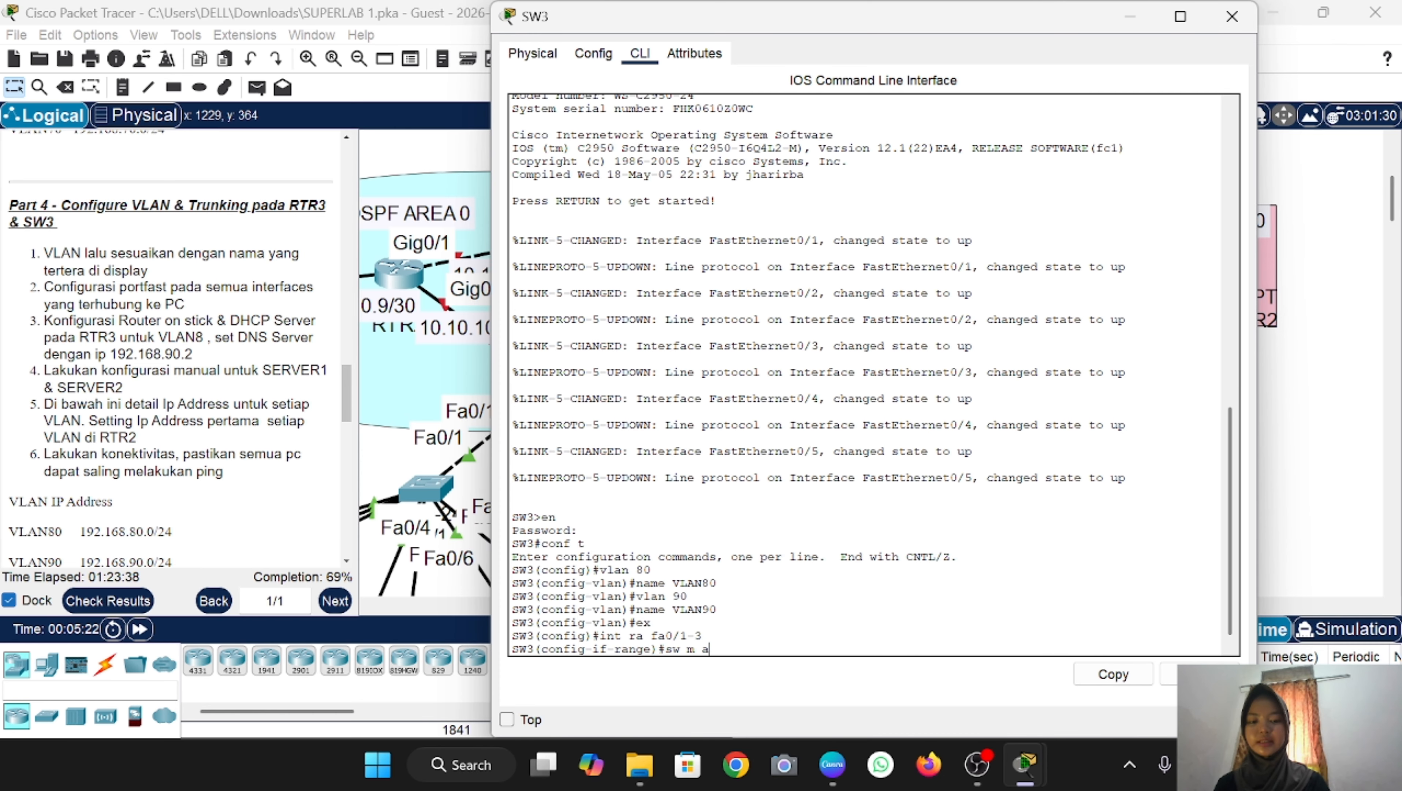
key("Return")
type("sw a v")
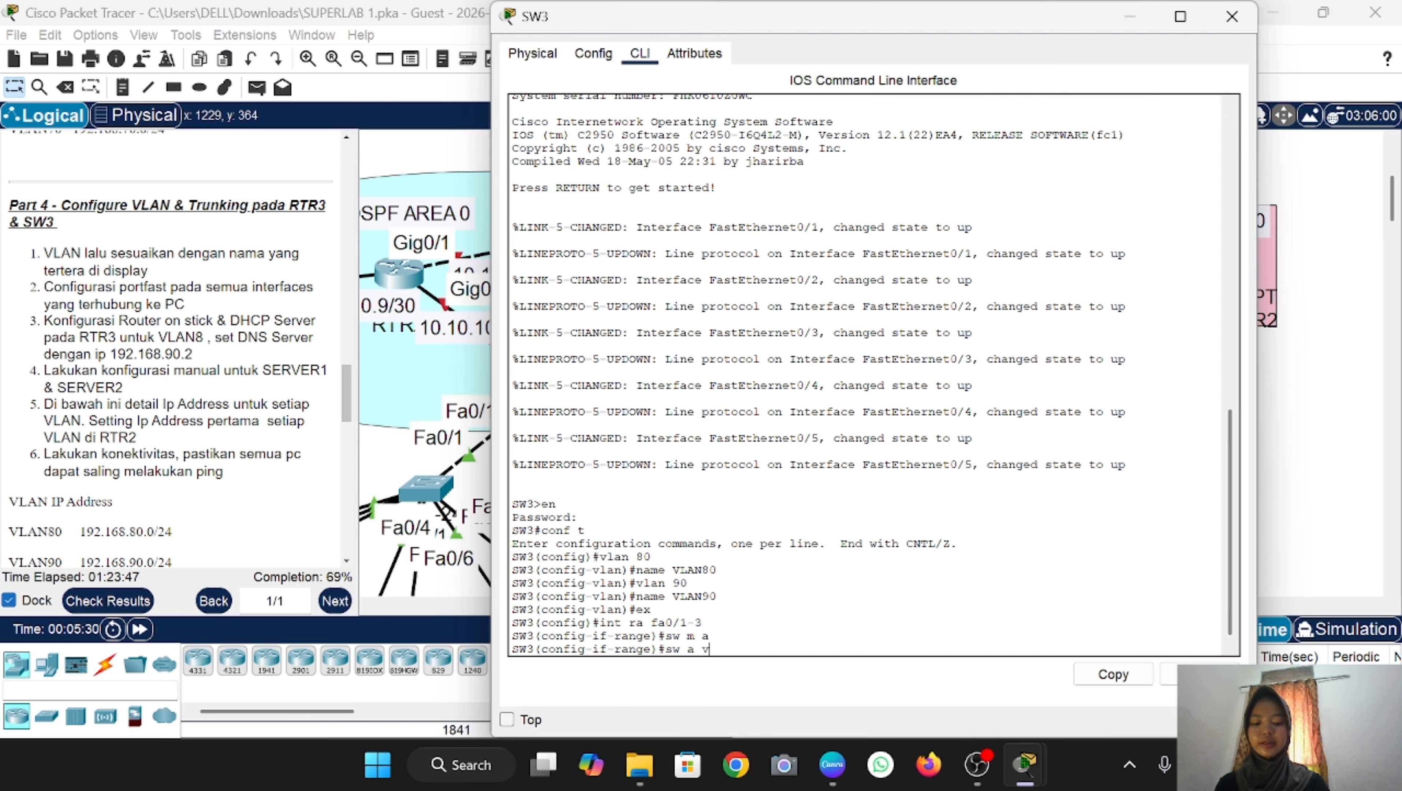
type("l 80")
key("Return")
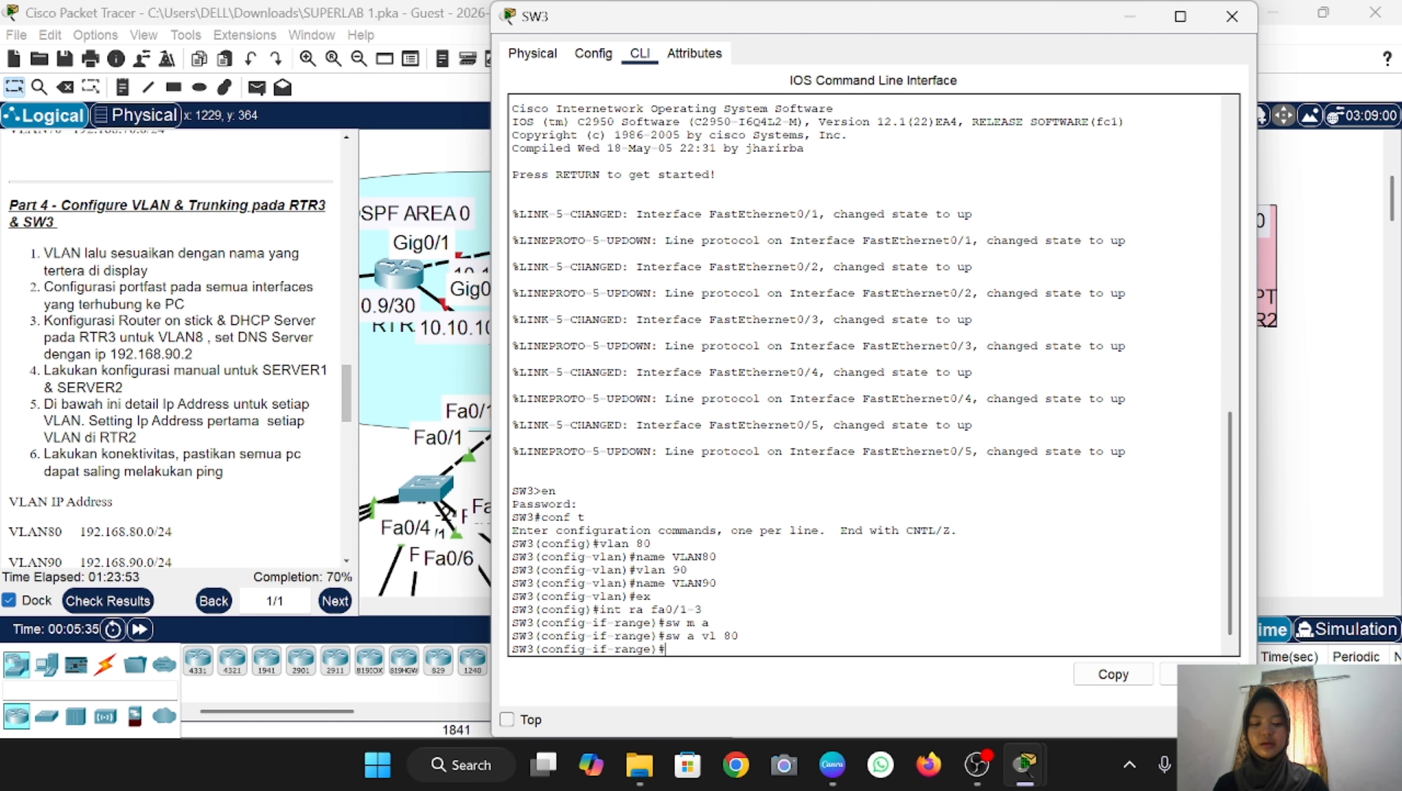
type("spa po")
key("Return")
type("ex")
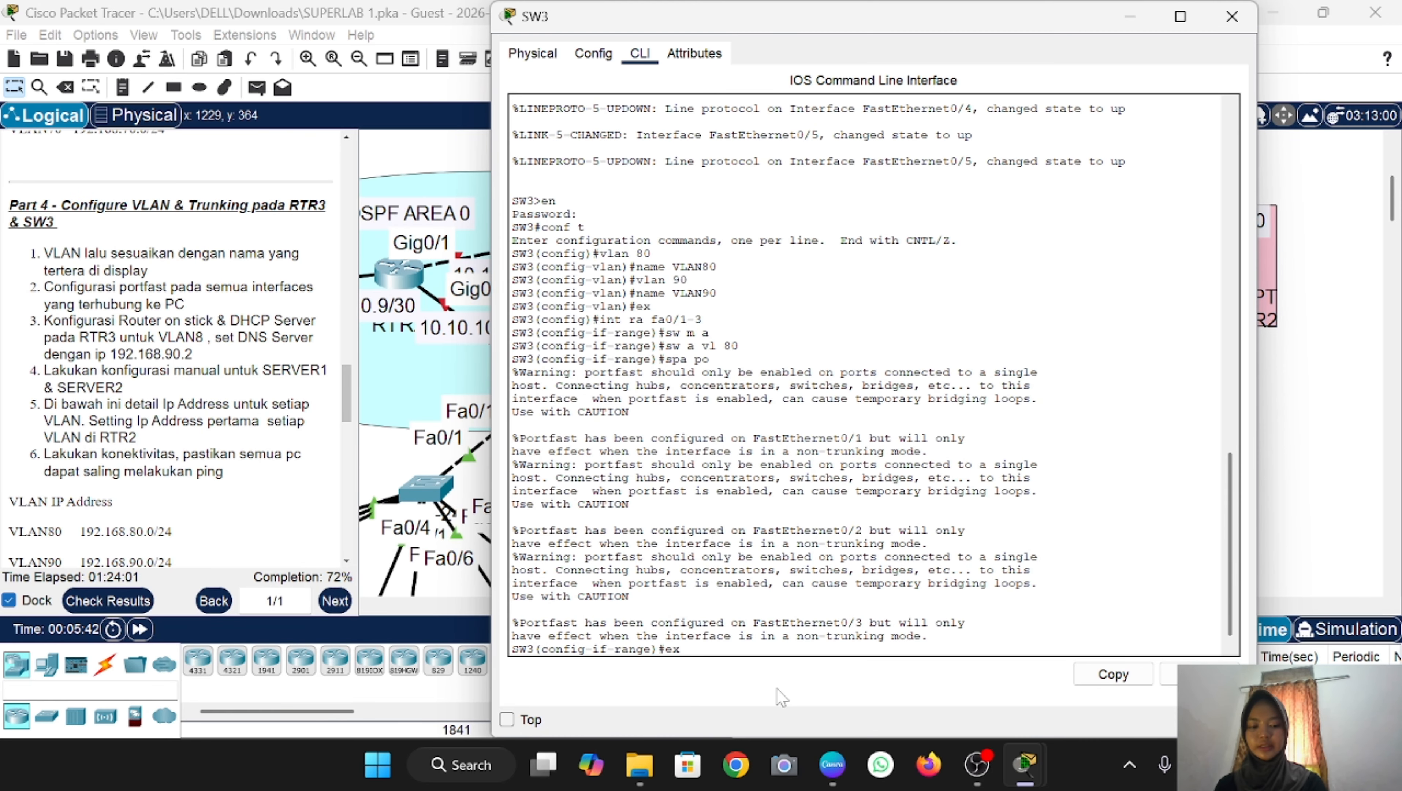
key("Return")
Step: Make ports Fa0/4-5 PortFast access ports in VLAN 90, correcting a mistyped command
type("int ")
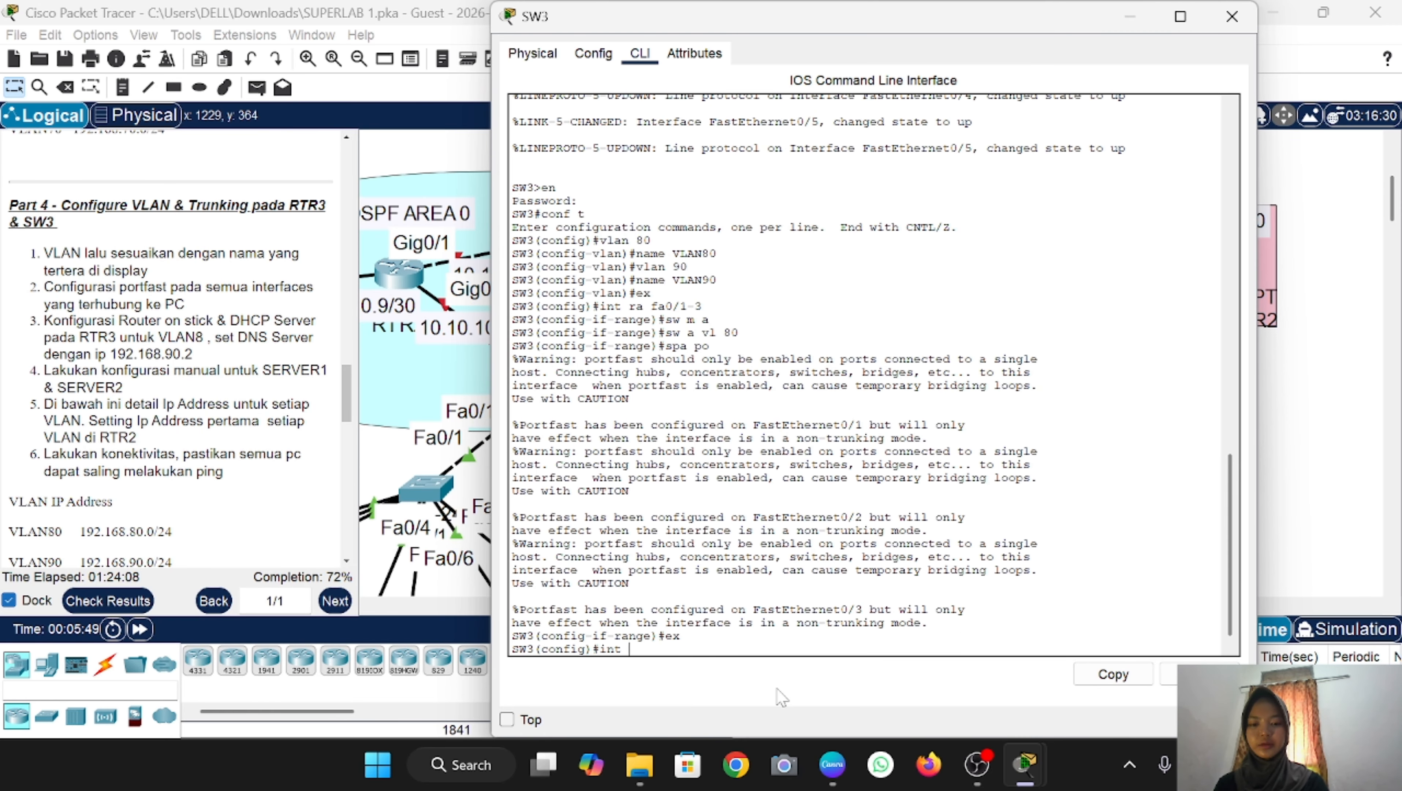
type("ra fa0/")
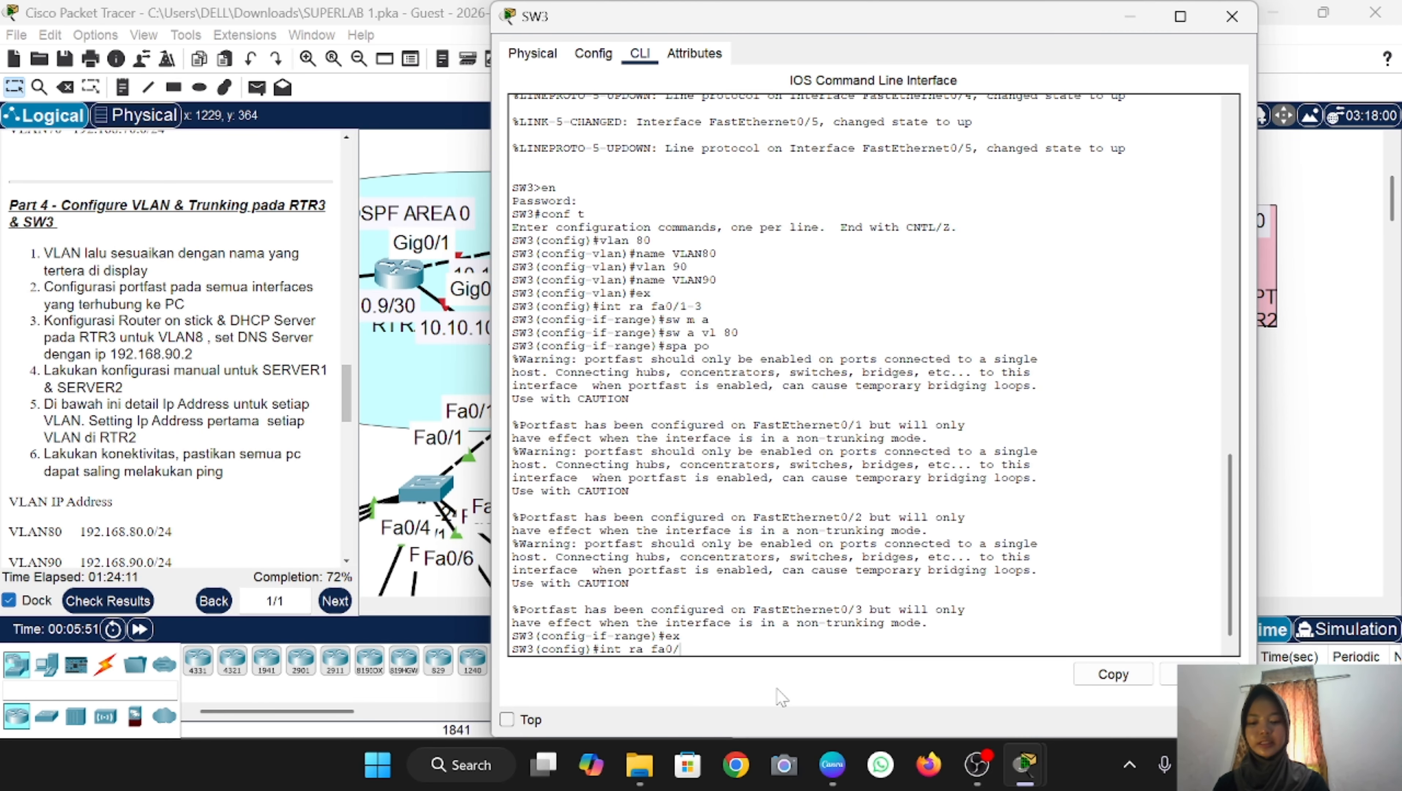
type("4-5")
key("Return")
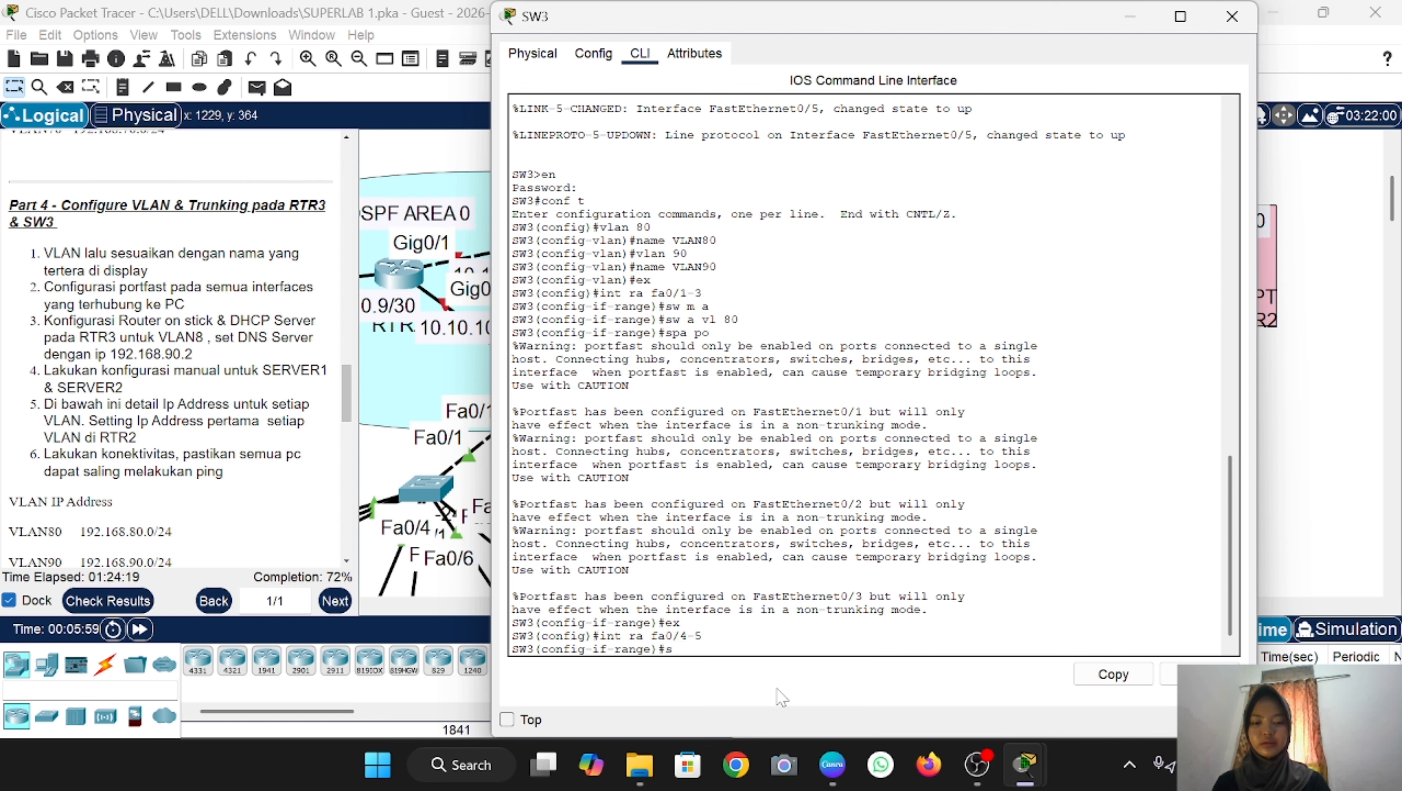
type("sw m a")
key("Return")
type("sw")
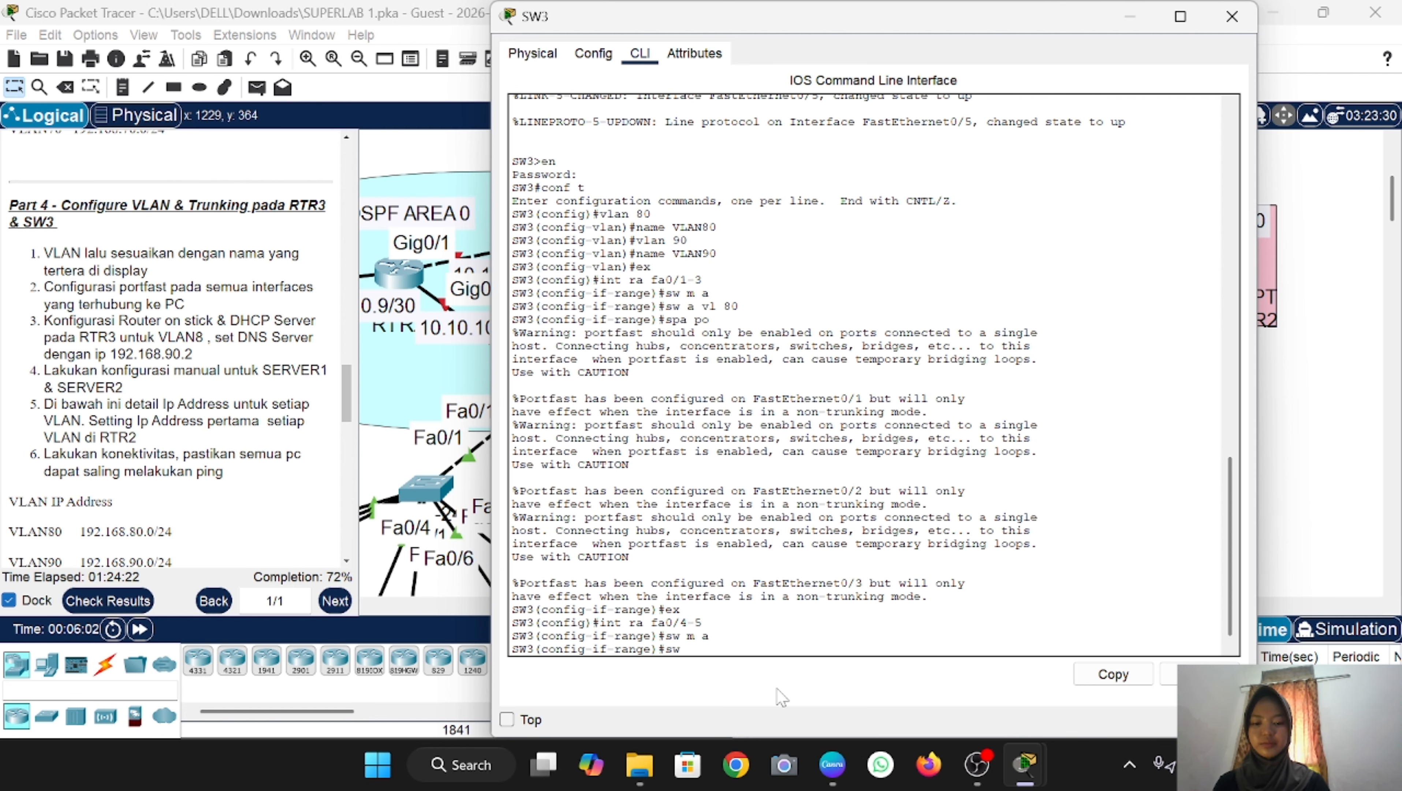
type(" a m v")
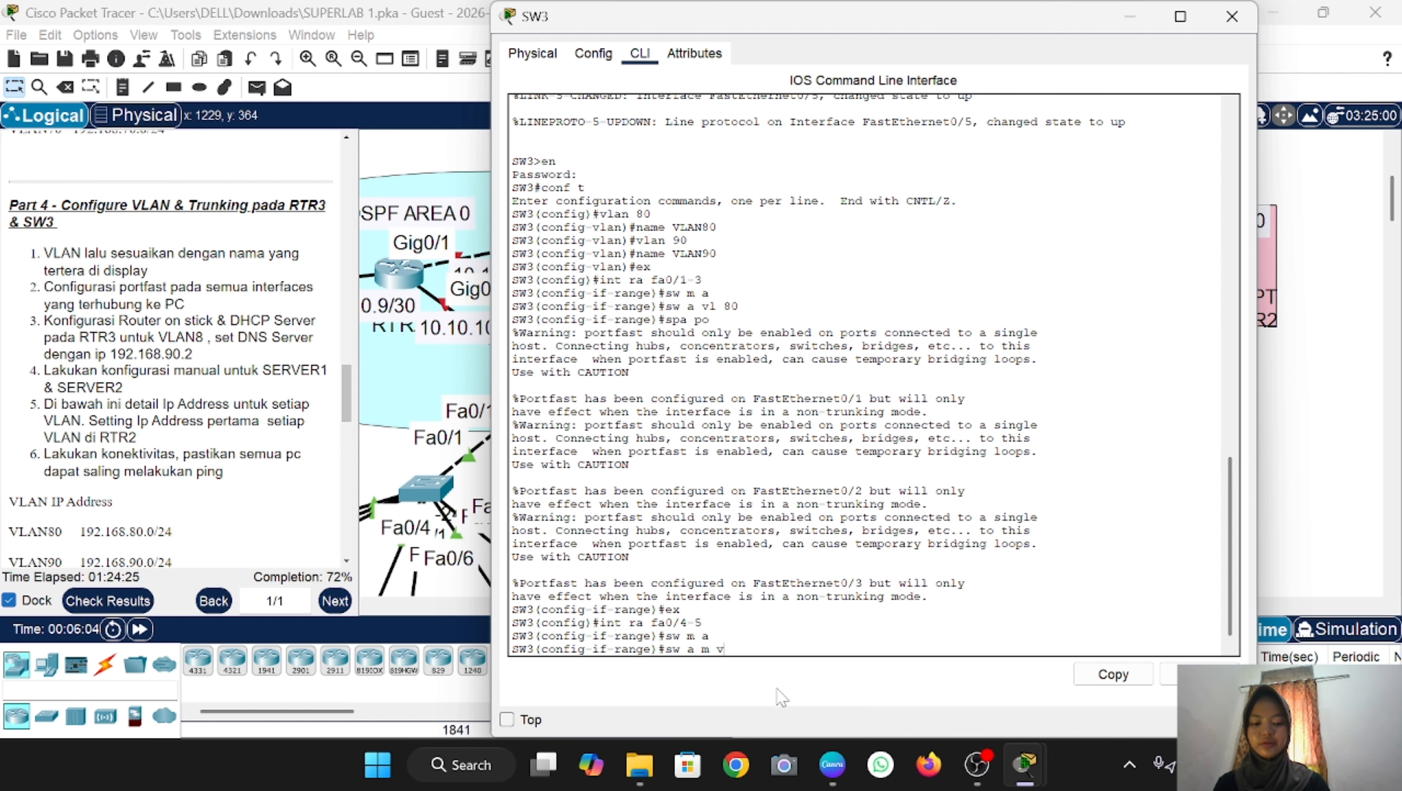
type("l 90")
key("Return")
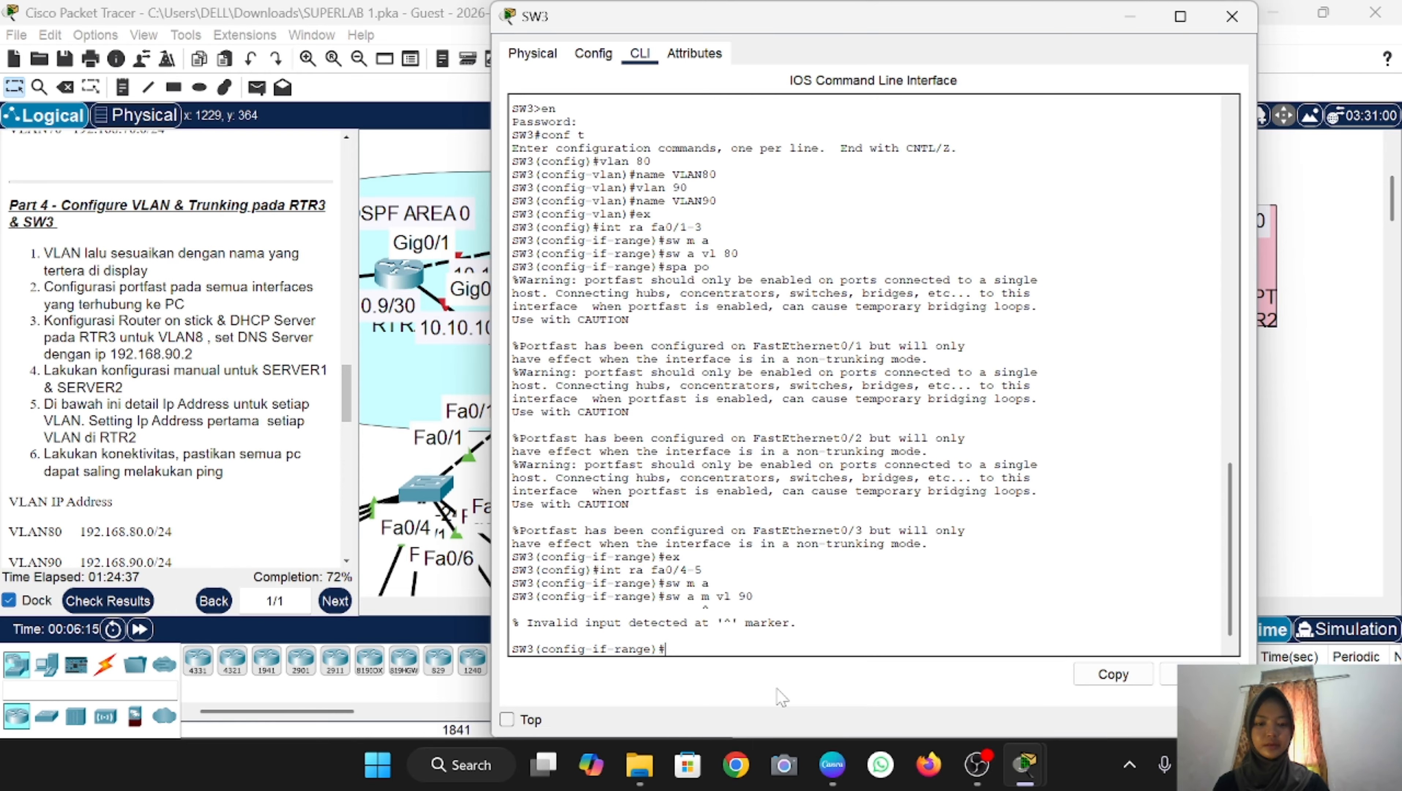
key("Up")
key("Left")
key("Left")
key("Left")
key("Left")
key("Left")
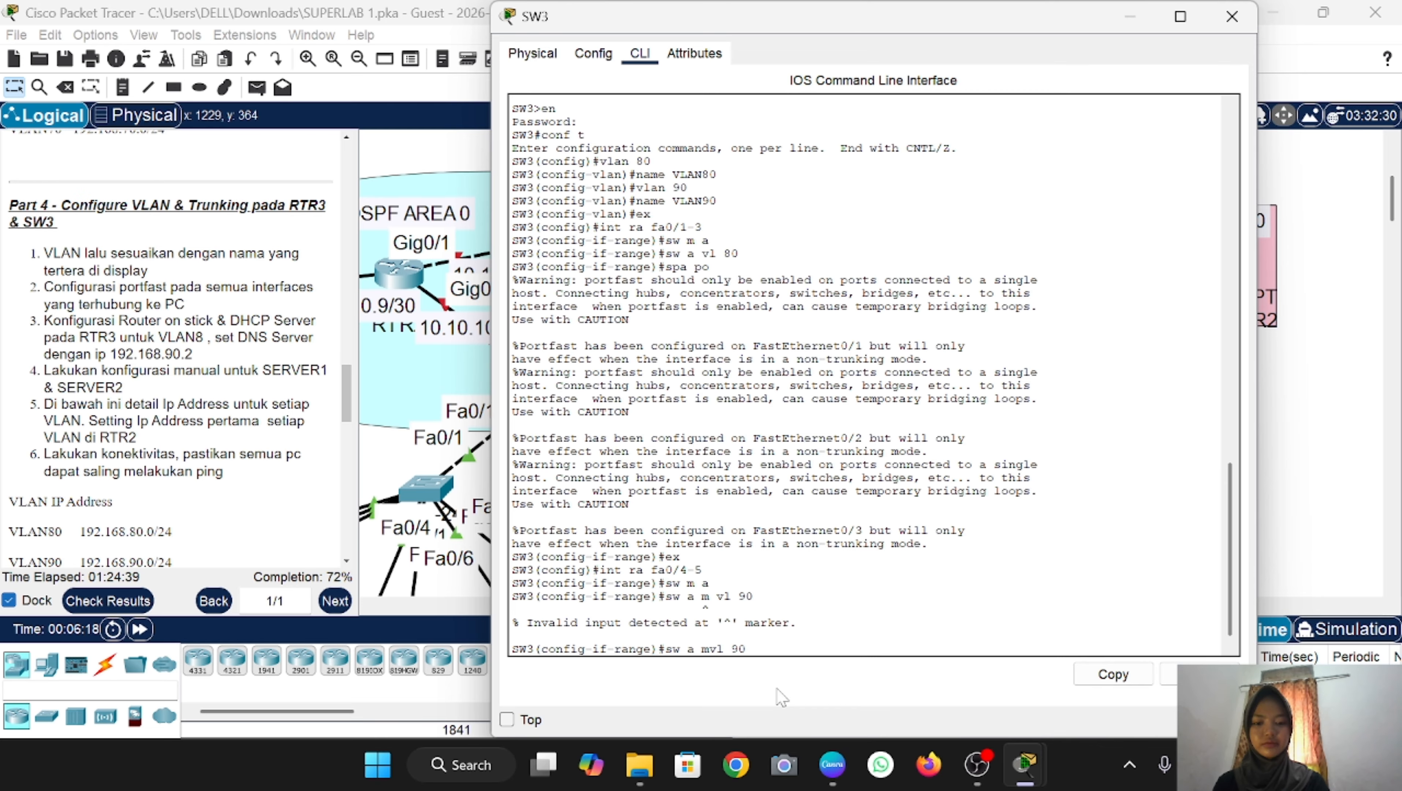
key("BackSpace")
key("BackSpace")
key("Return")
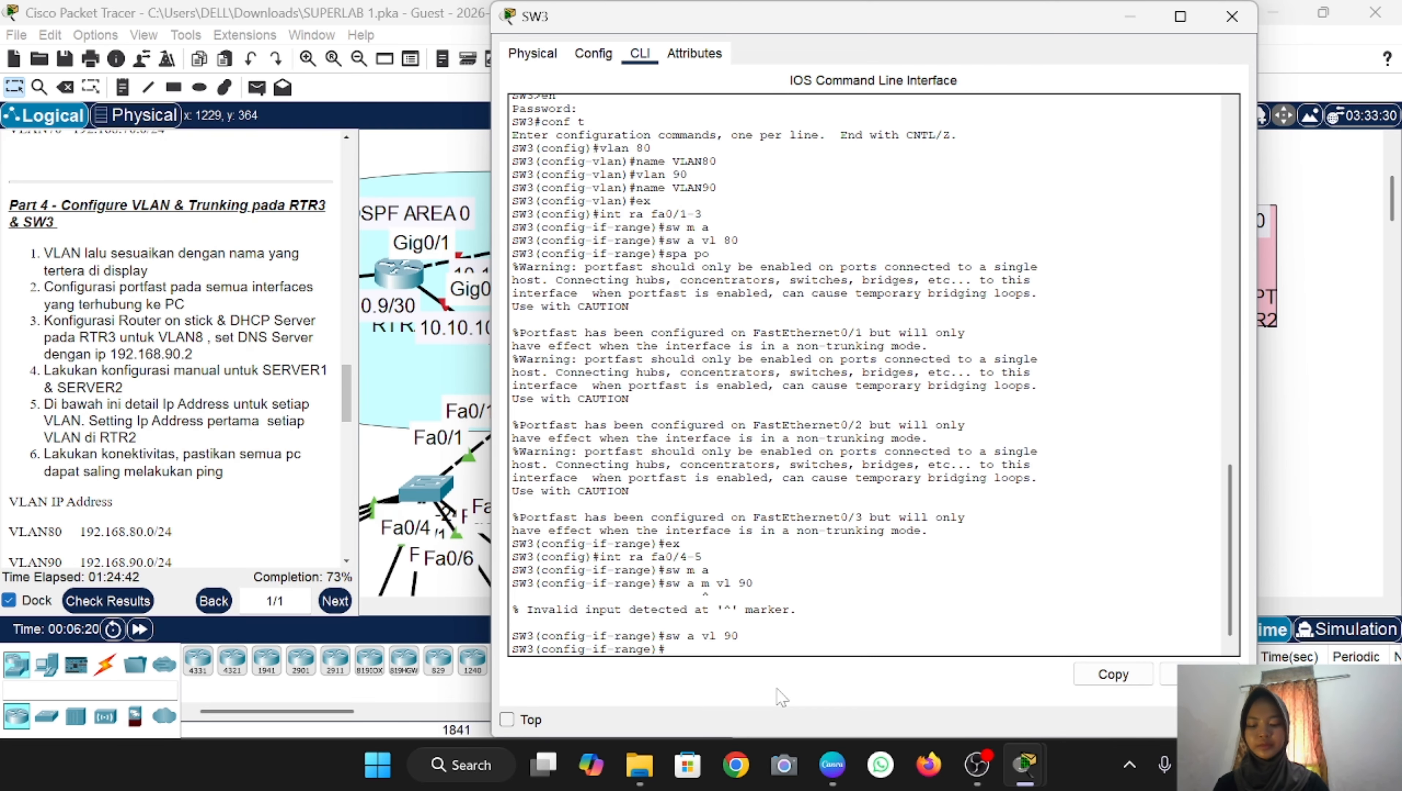
type("spa p")
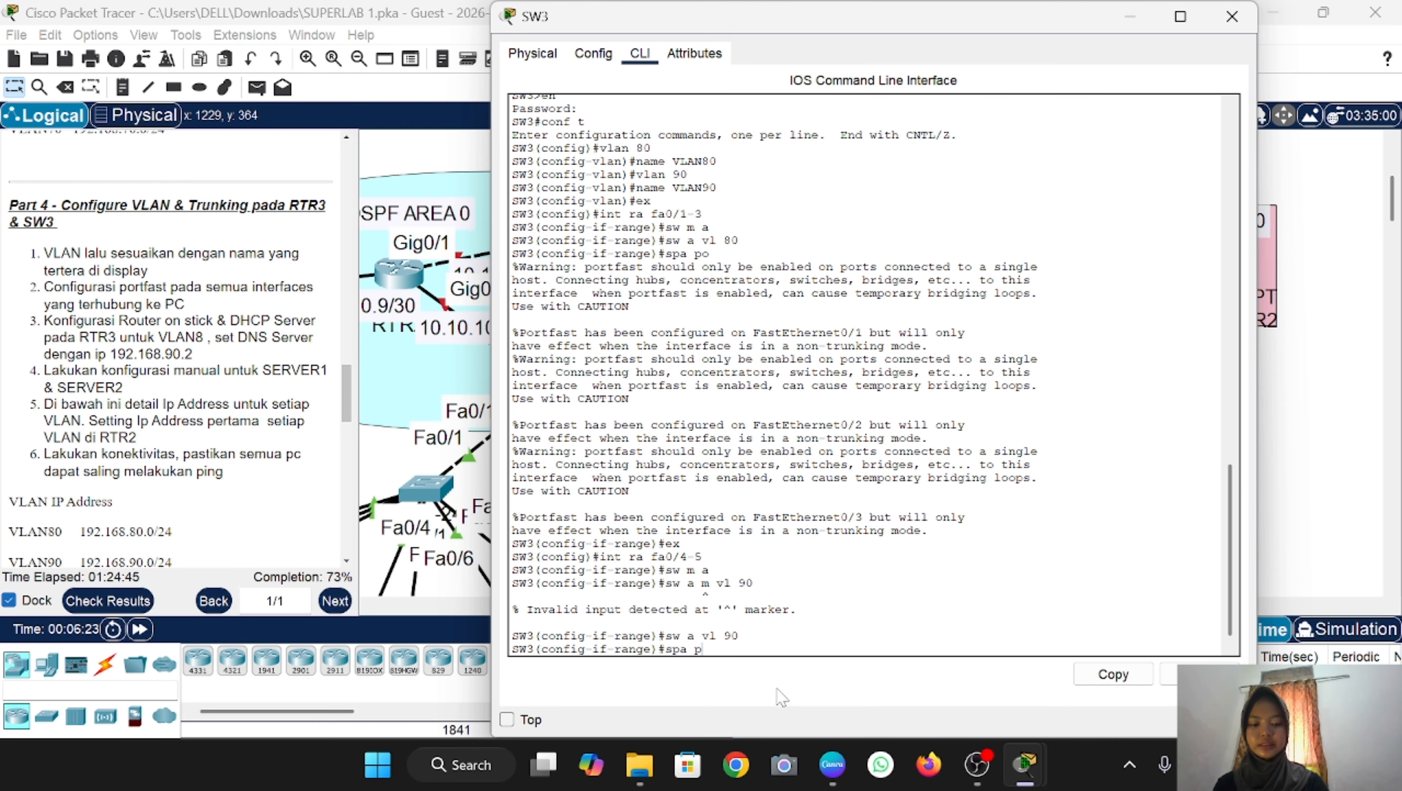
type("o")
key("Return")
type("ex")
key("Return")
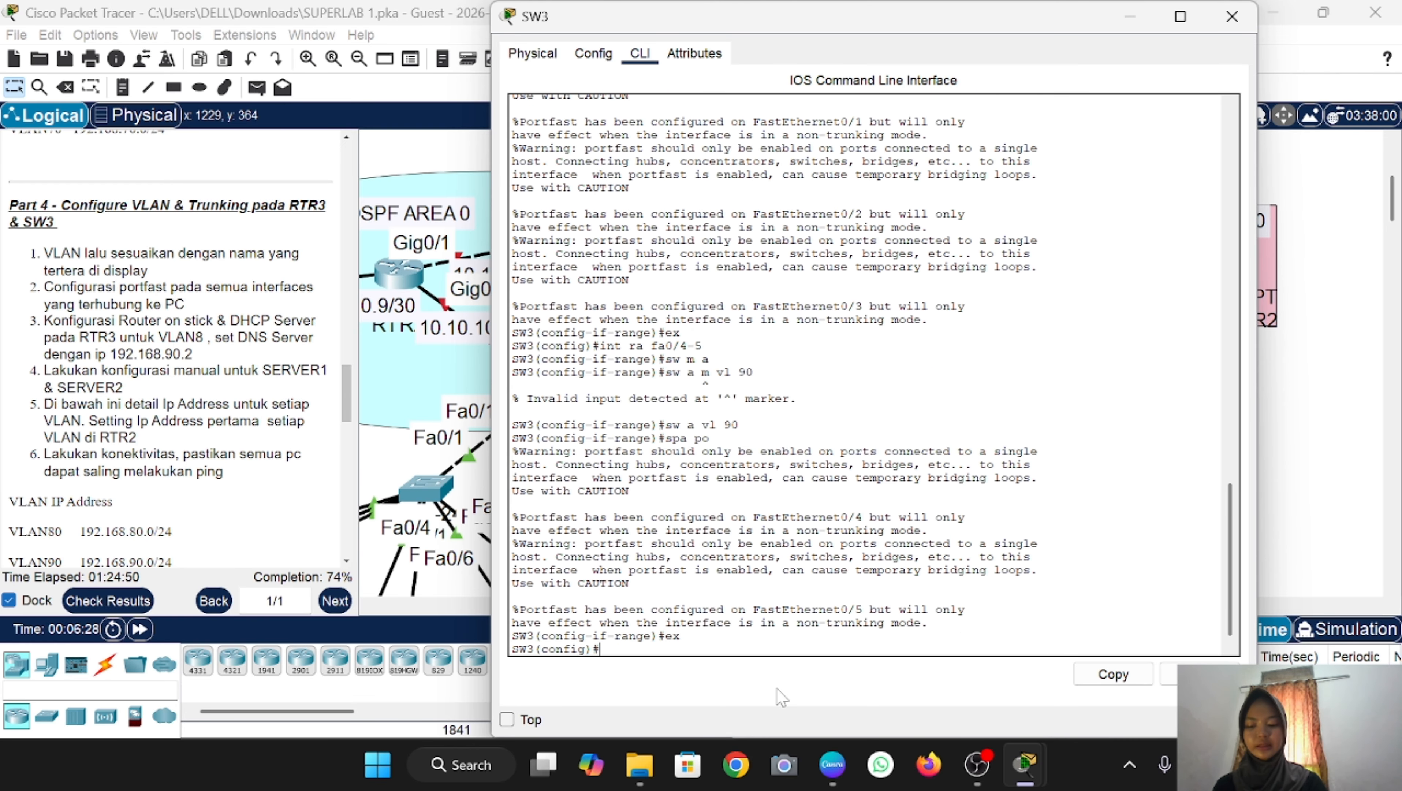
left_click(1130, 17)
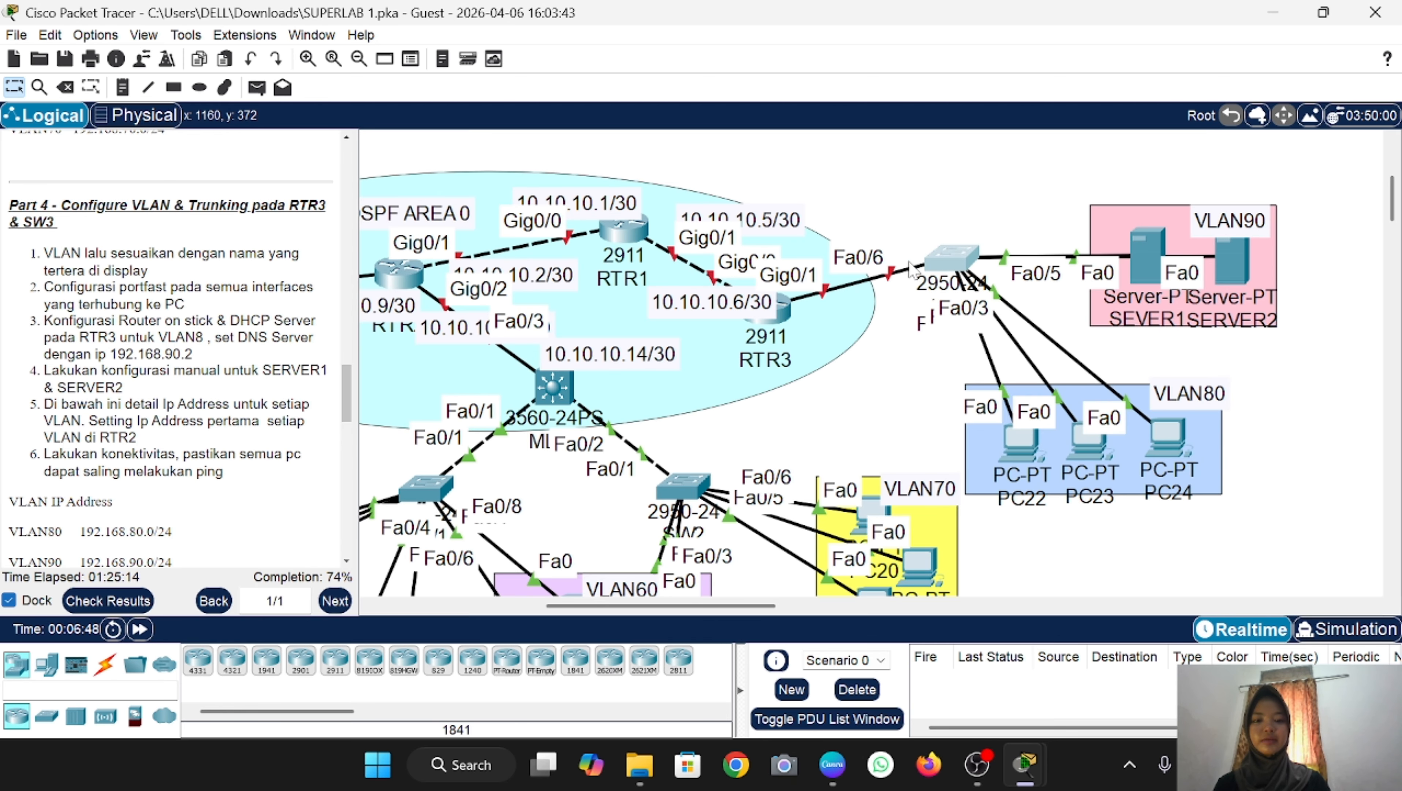
Step: Set SW3's Fa0/6 to trunk mode allowing VLANs 80-90
left_click(952, 260)
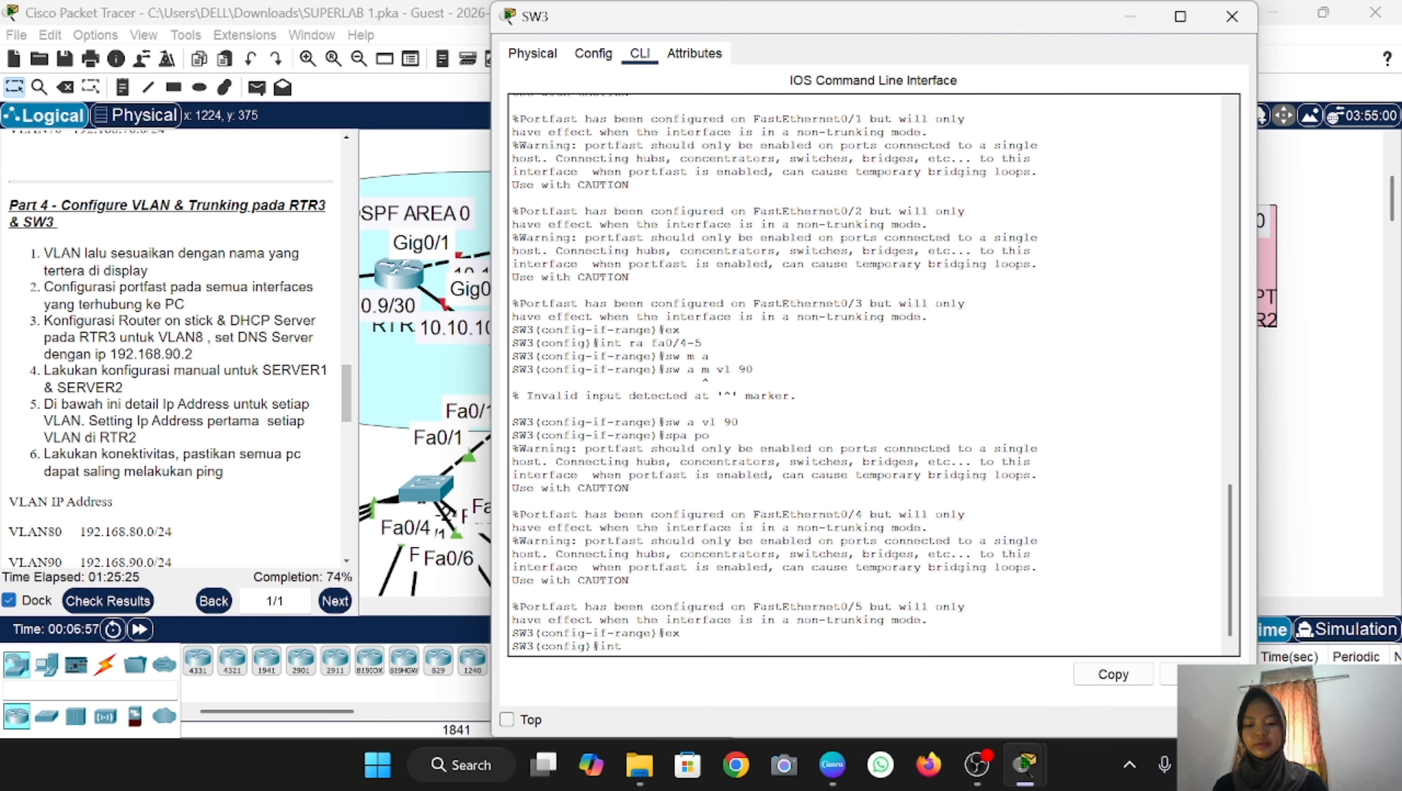
type("6")
key("Return")
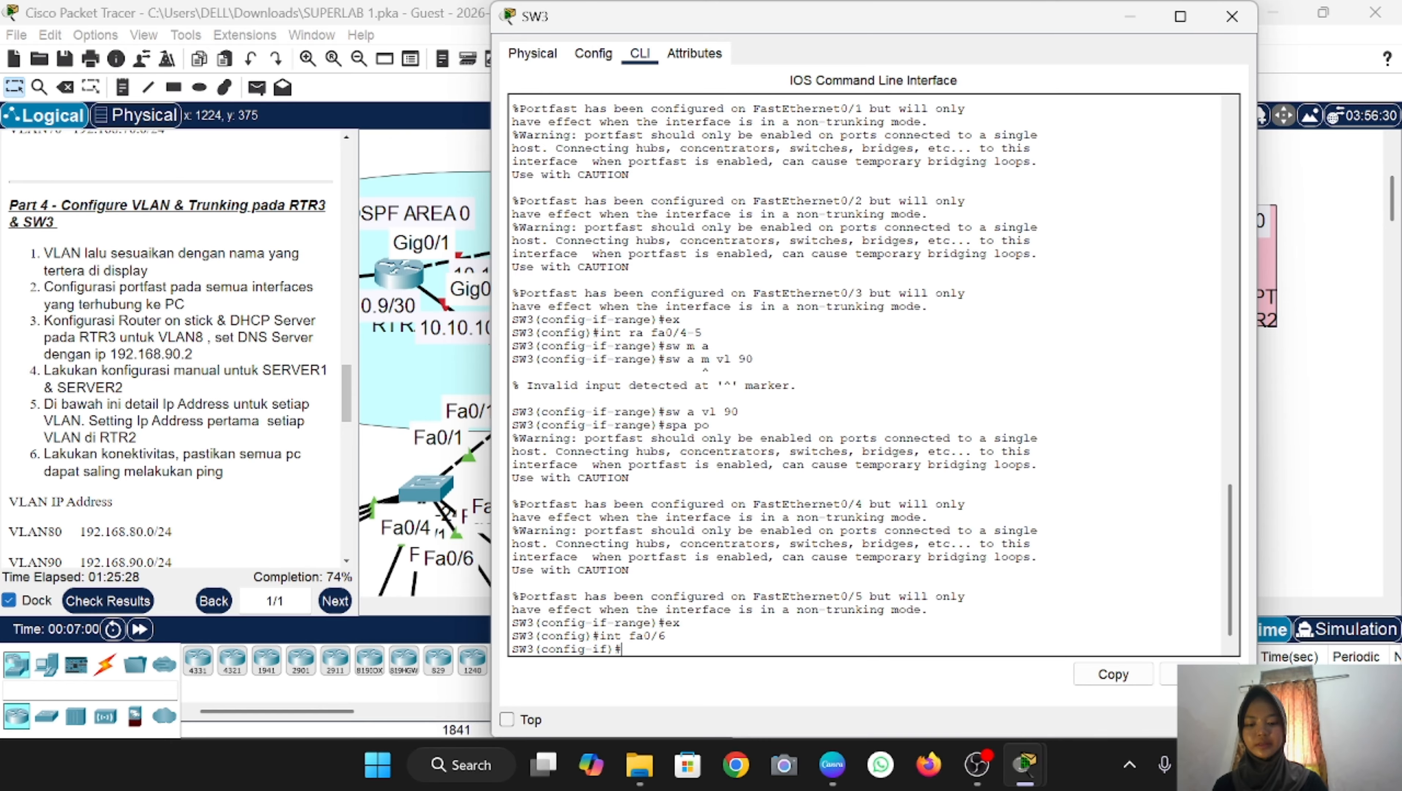
type("sw m t")
key("Return")
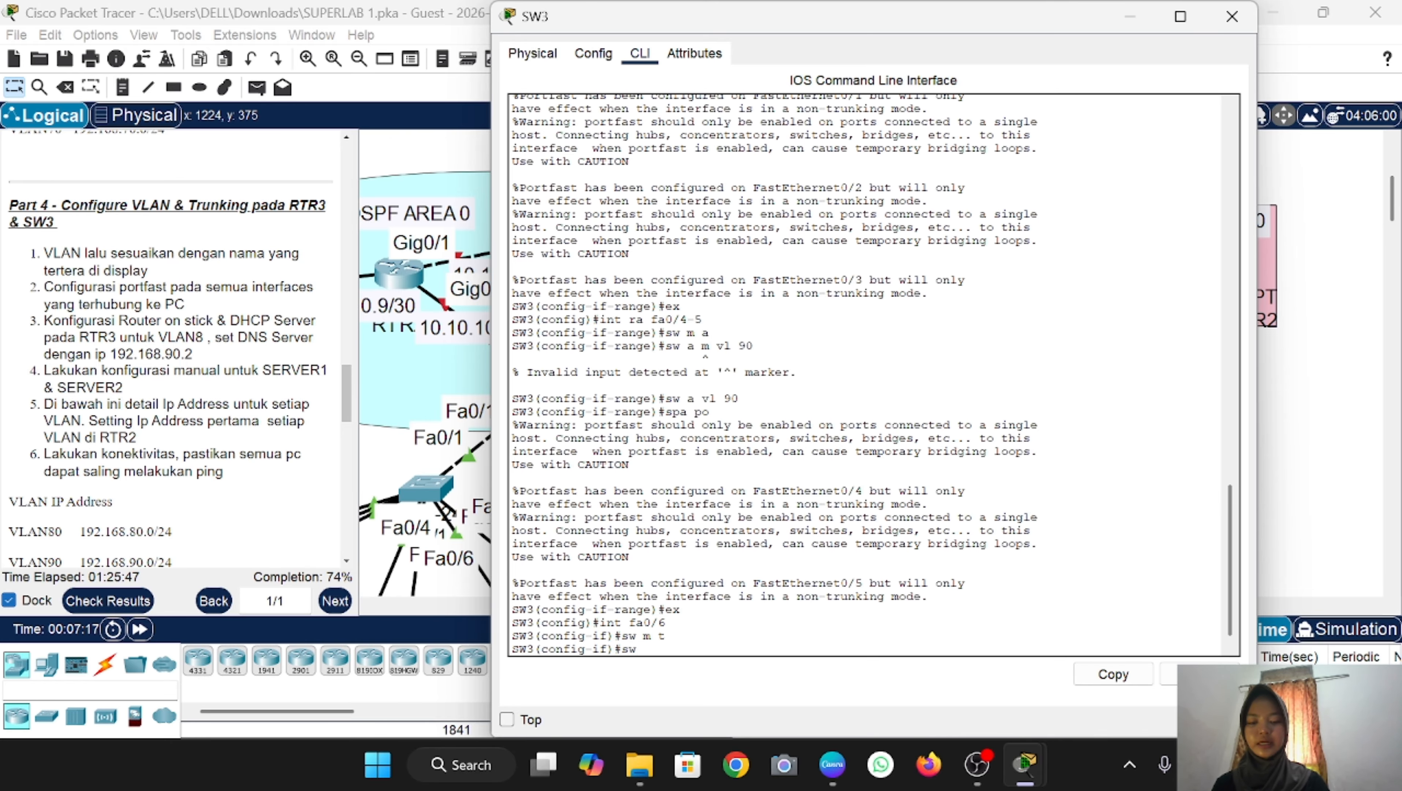
type("sw t ")
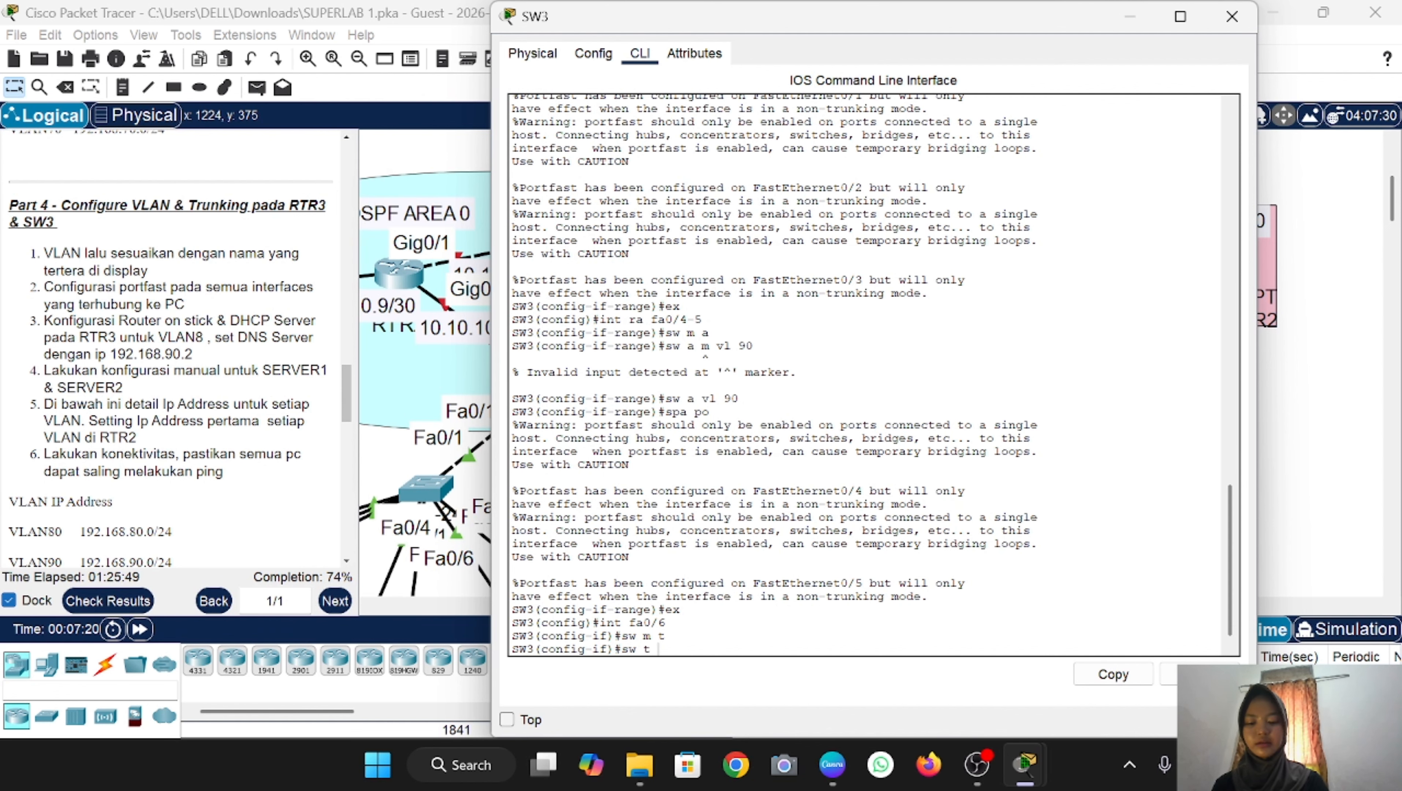
type("al")
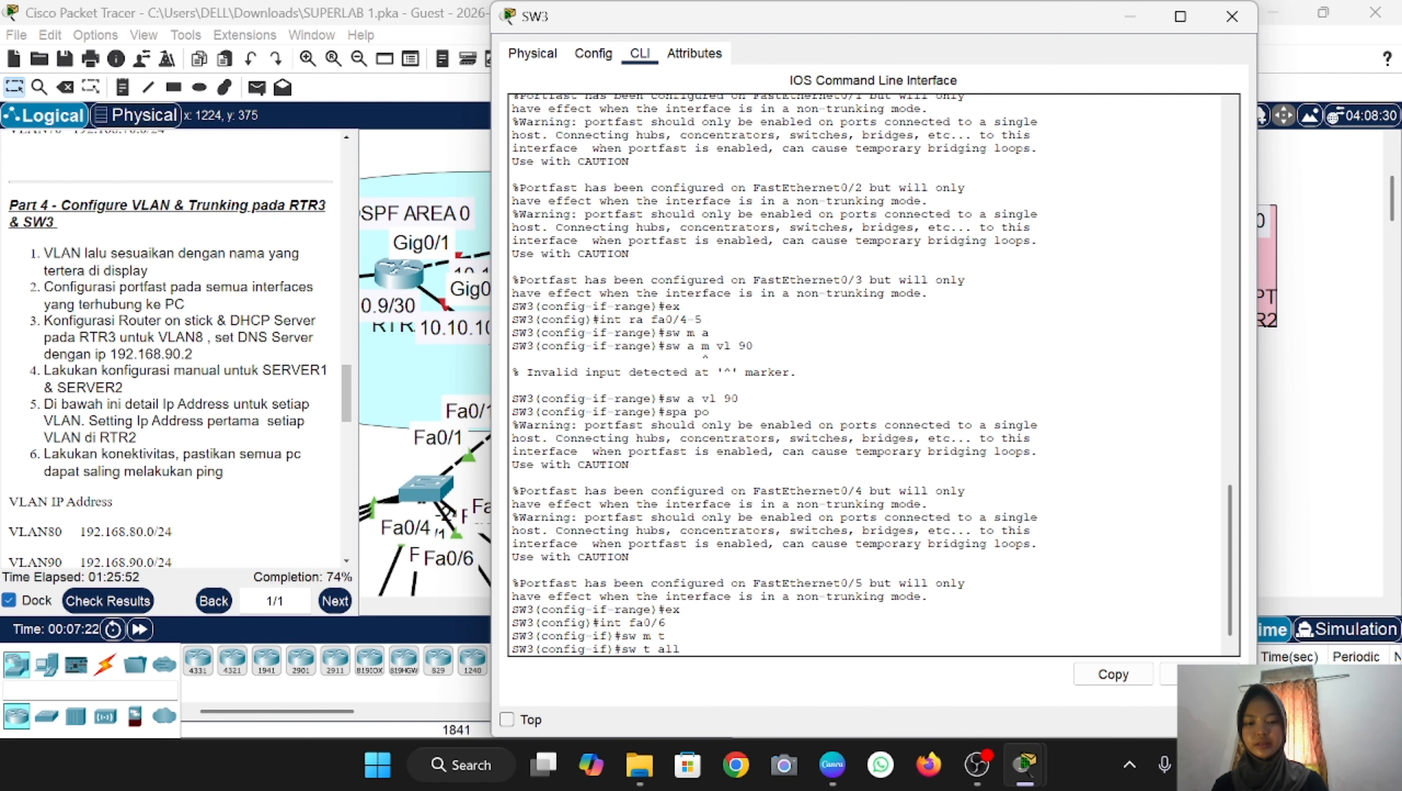
type("l vl 80-90")
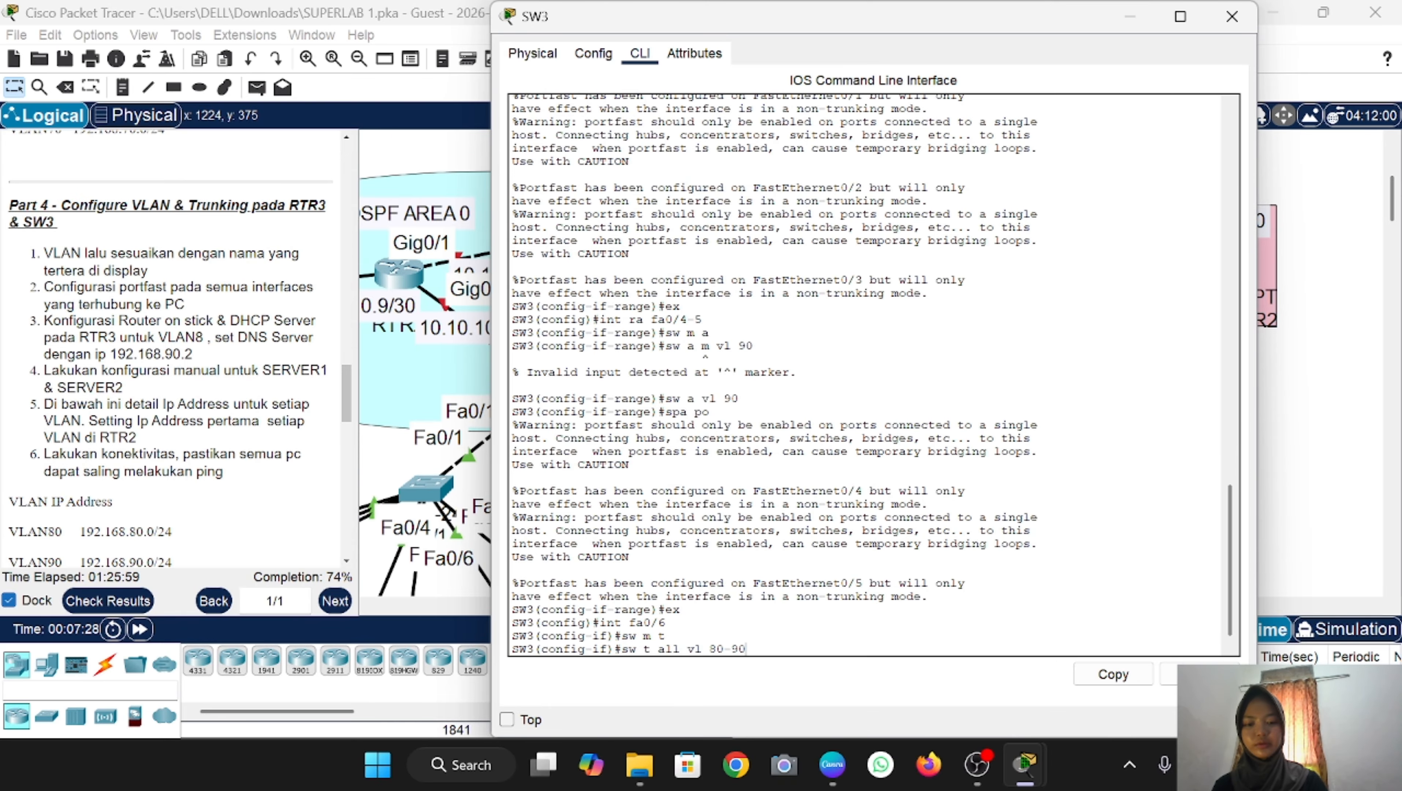
key("Return")
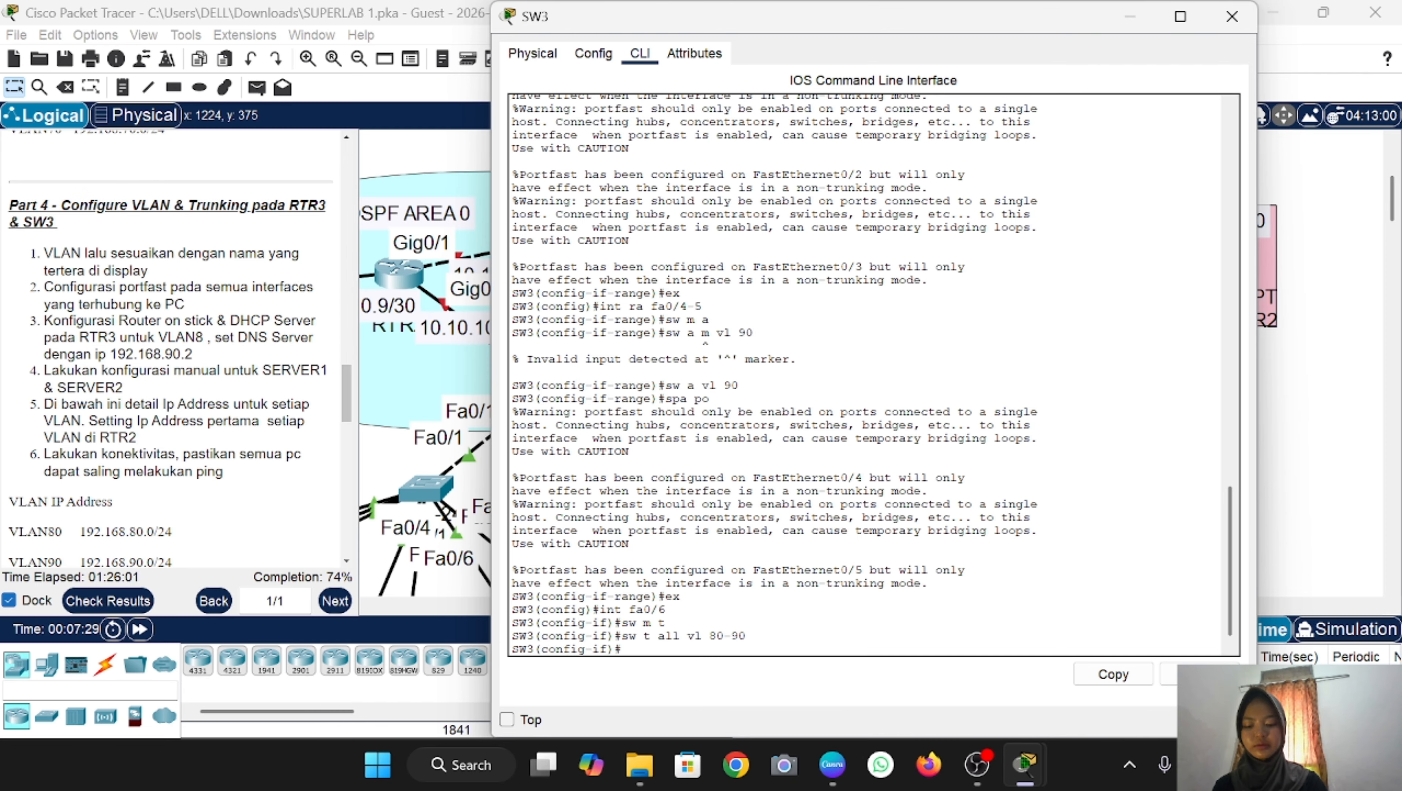
Step: Close SW3's window and enter global configuration mode in RTR3's CLI
left_click(1232, 16)
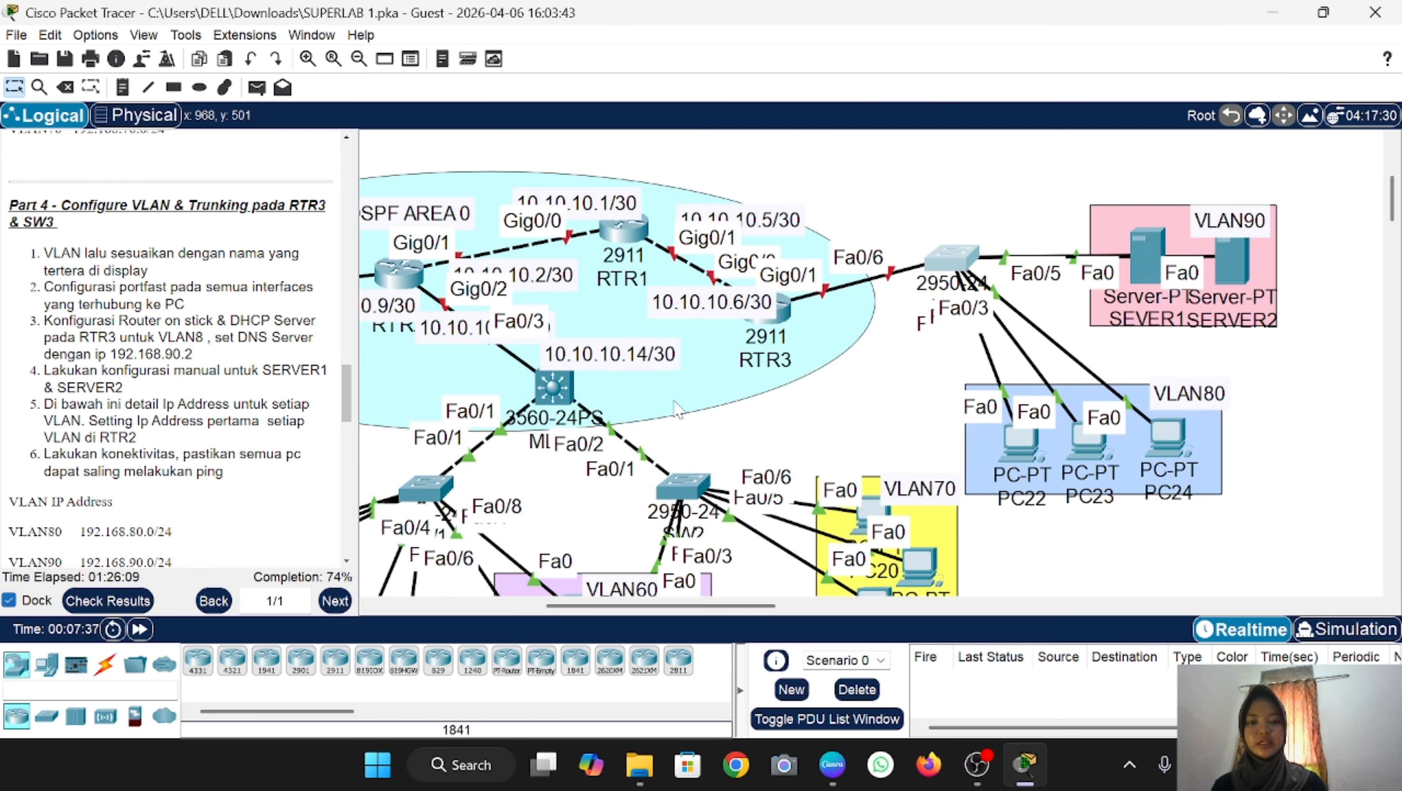
left_click(783, 313)
left_click(640, 53)
type("e")
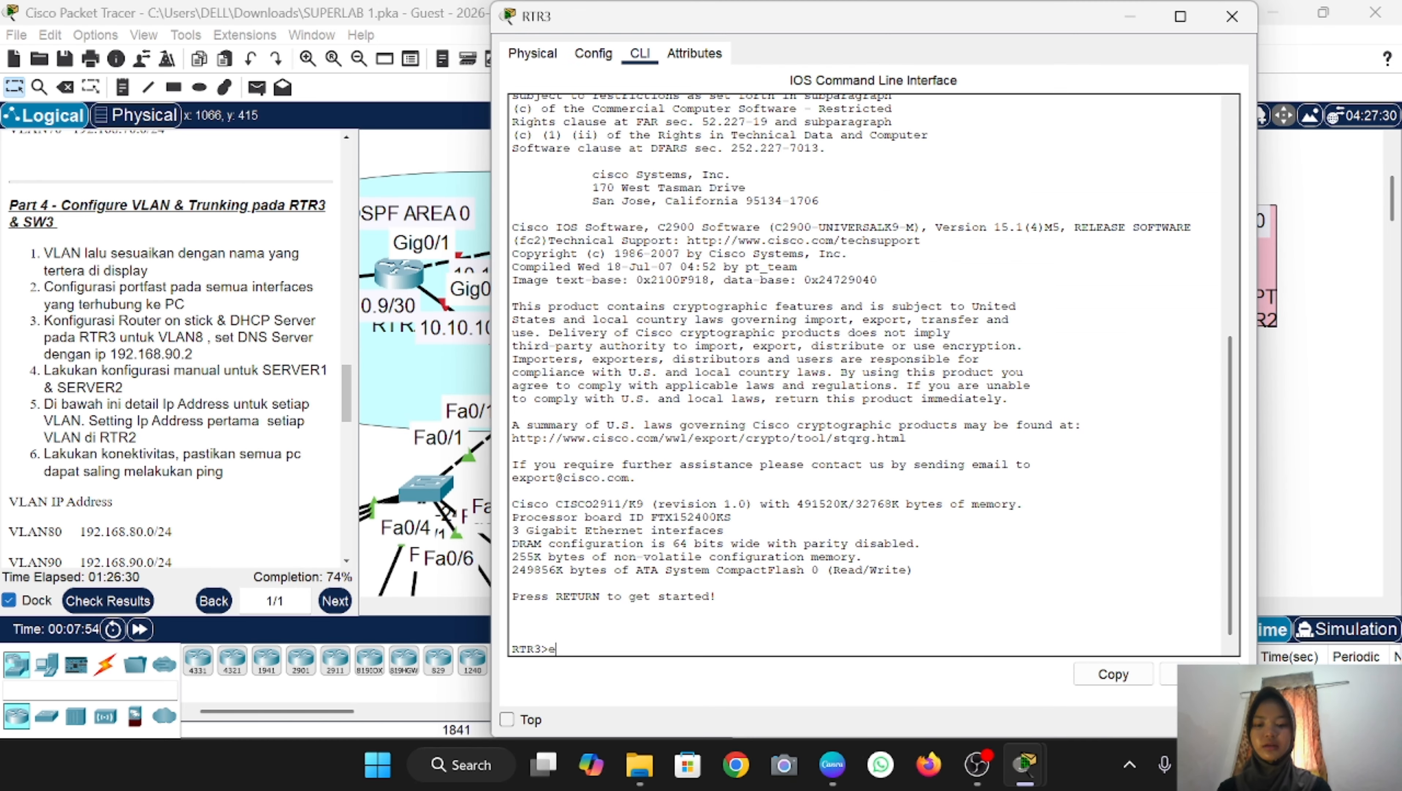
type("n")
key("Return")
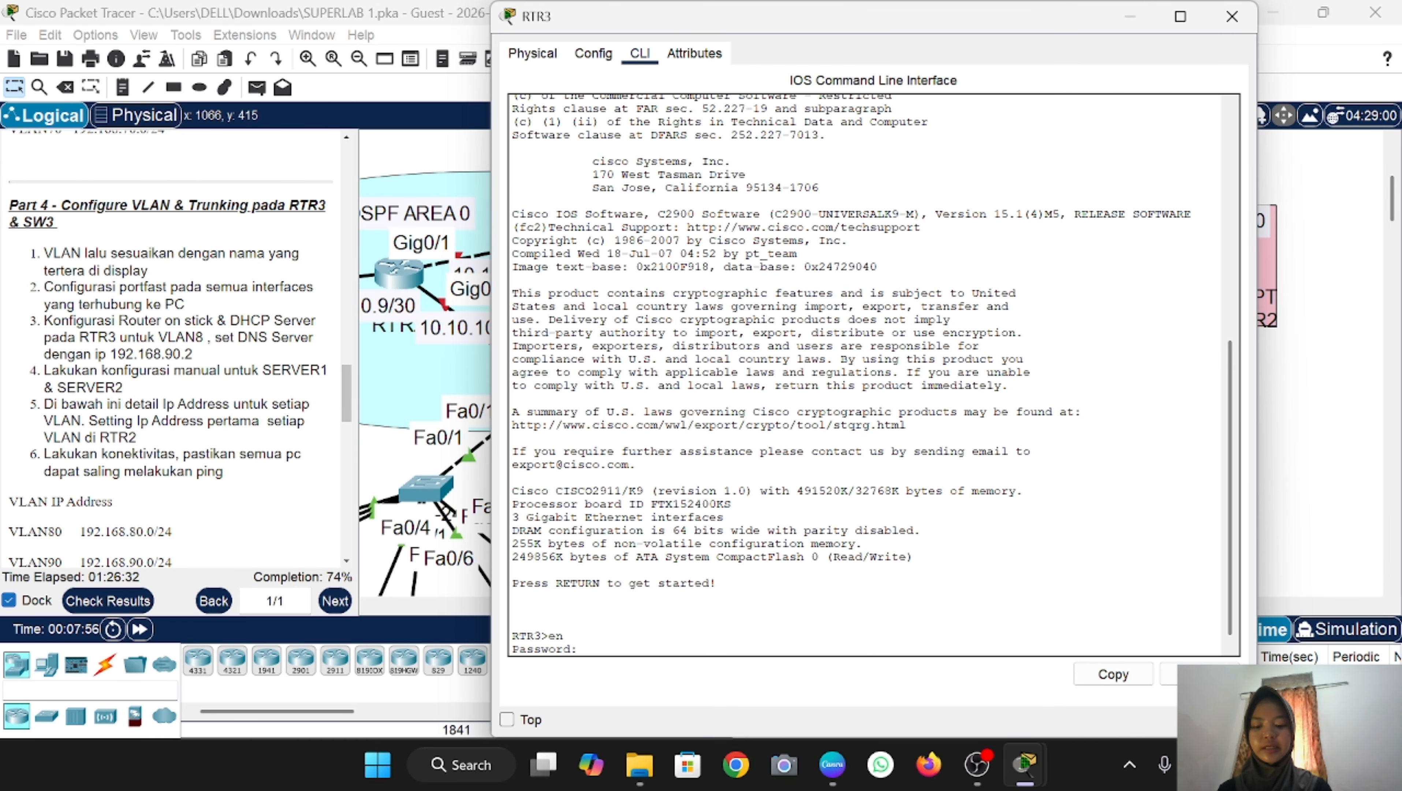
key("Return")
type("conf")
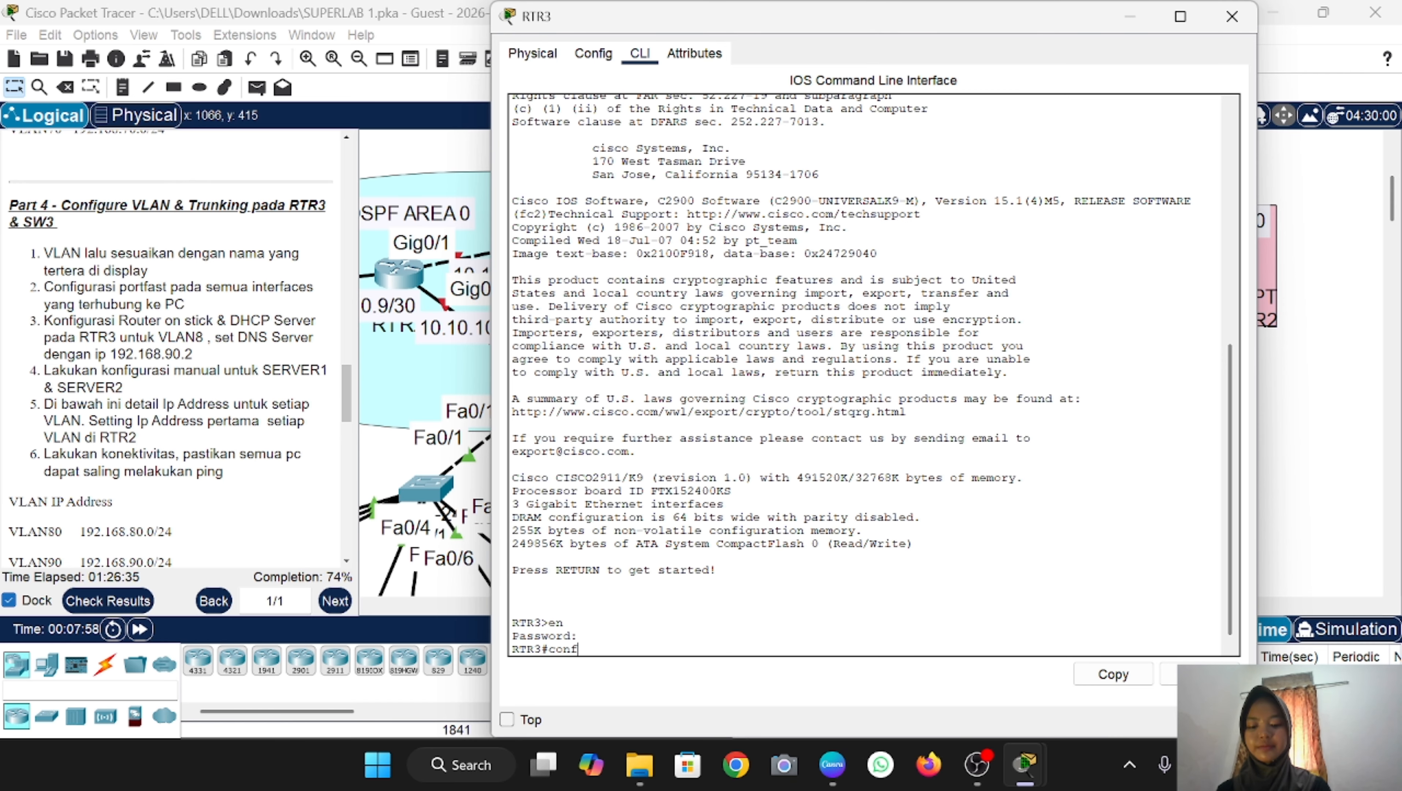
type(" t")
key("Return")
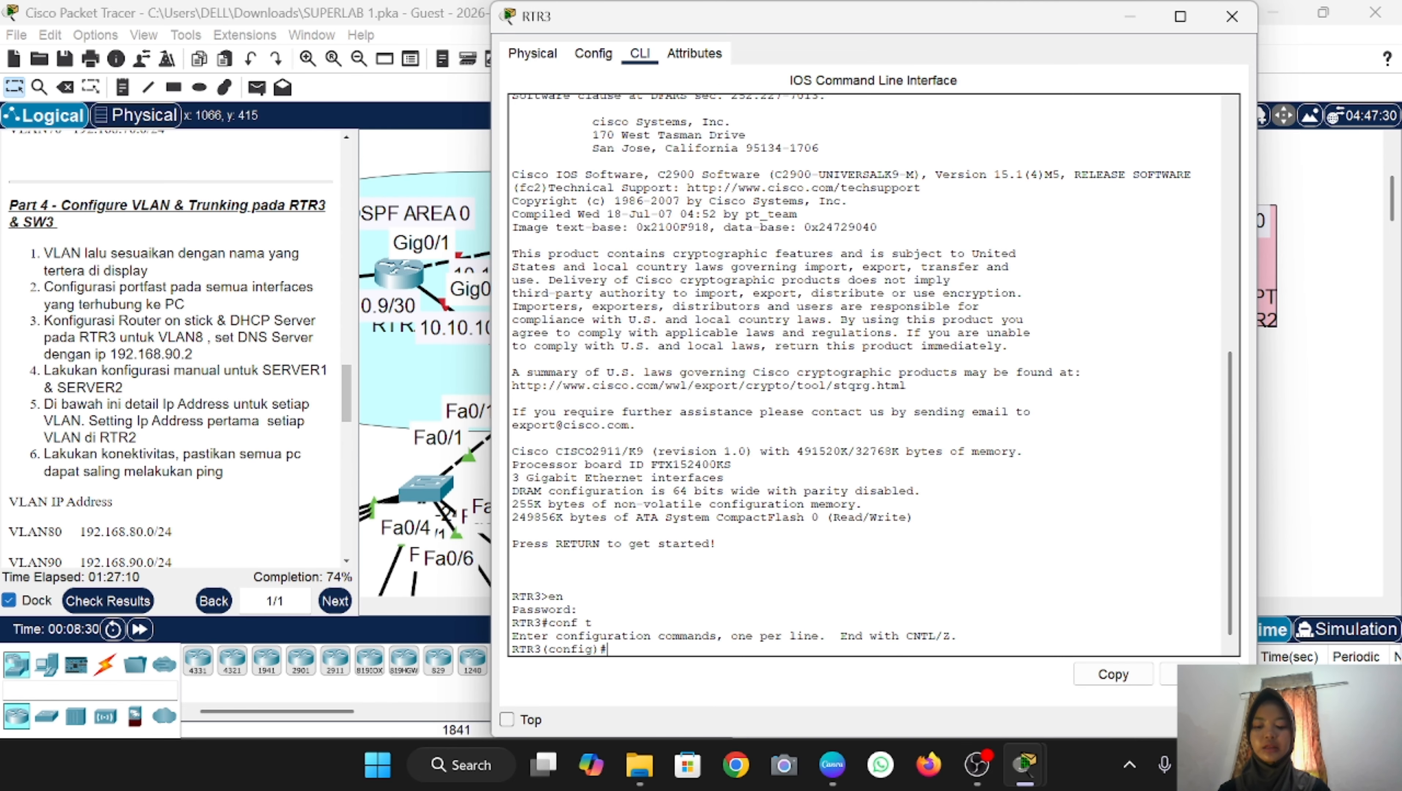
Step: Enable RTR3's GigabitEthernet0/1 with no shutdown
left_click(388, 450)
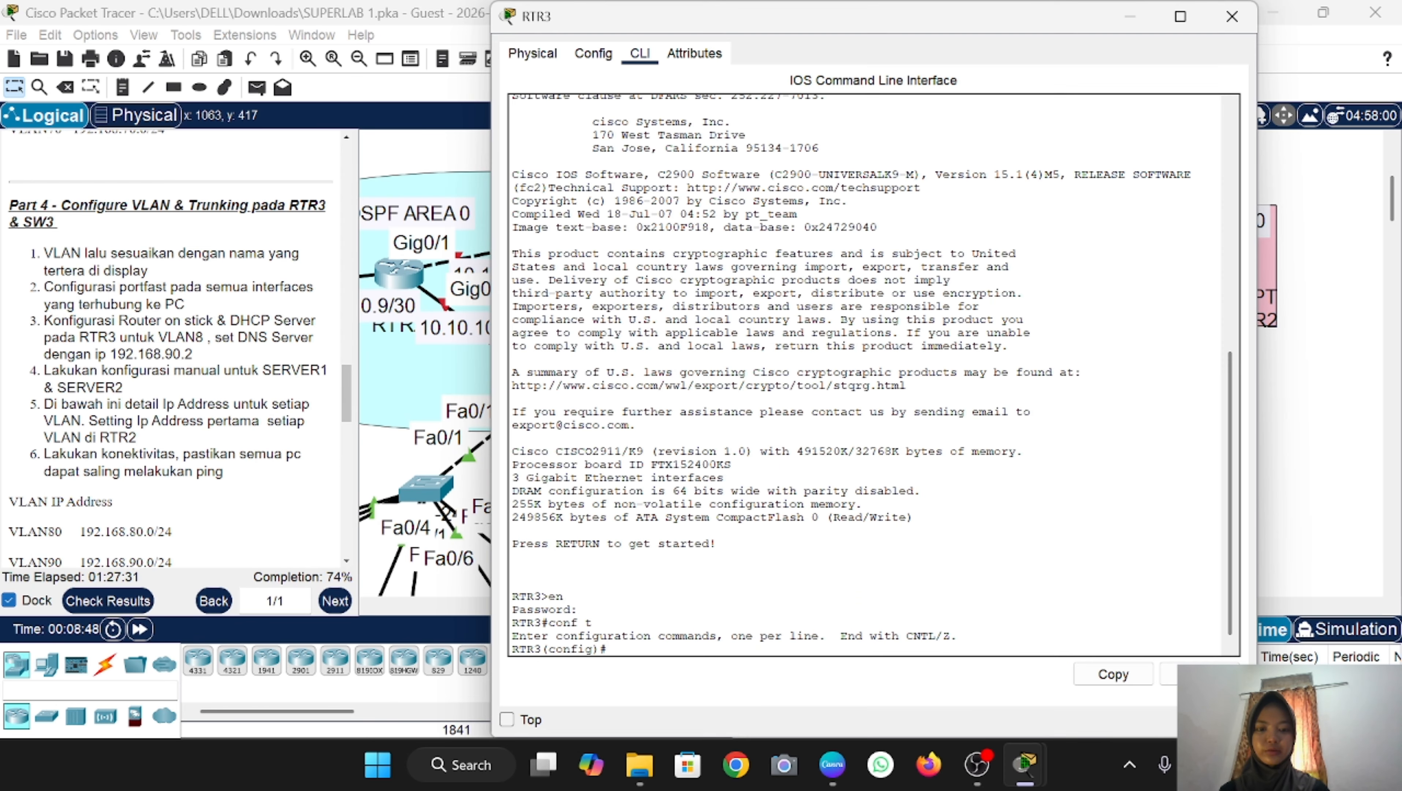
left_click(783, 313)
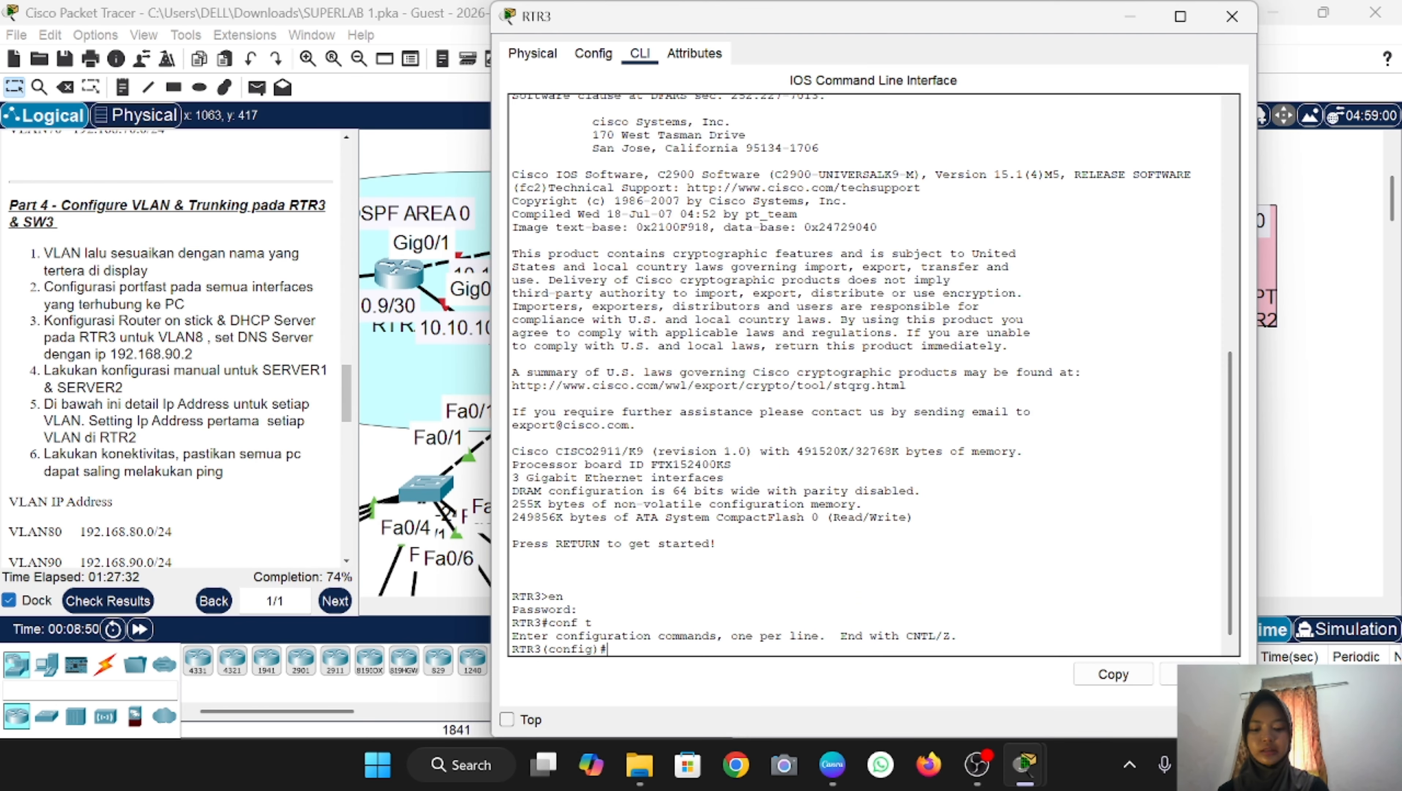
type("int gi")
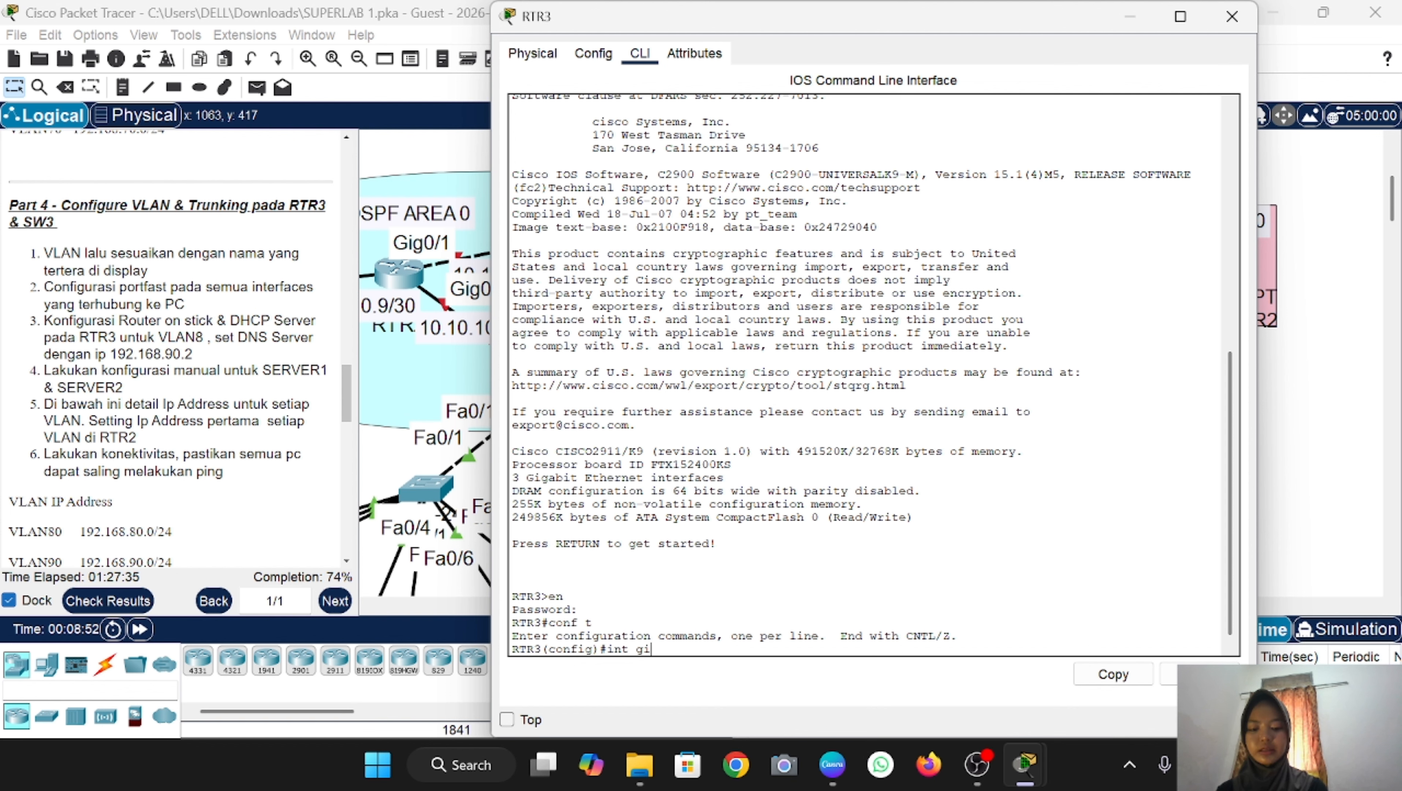
type("g0/1")
key("Return")
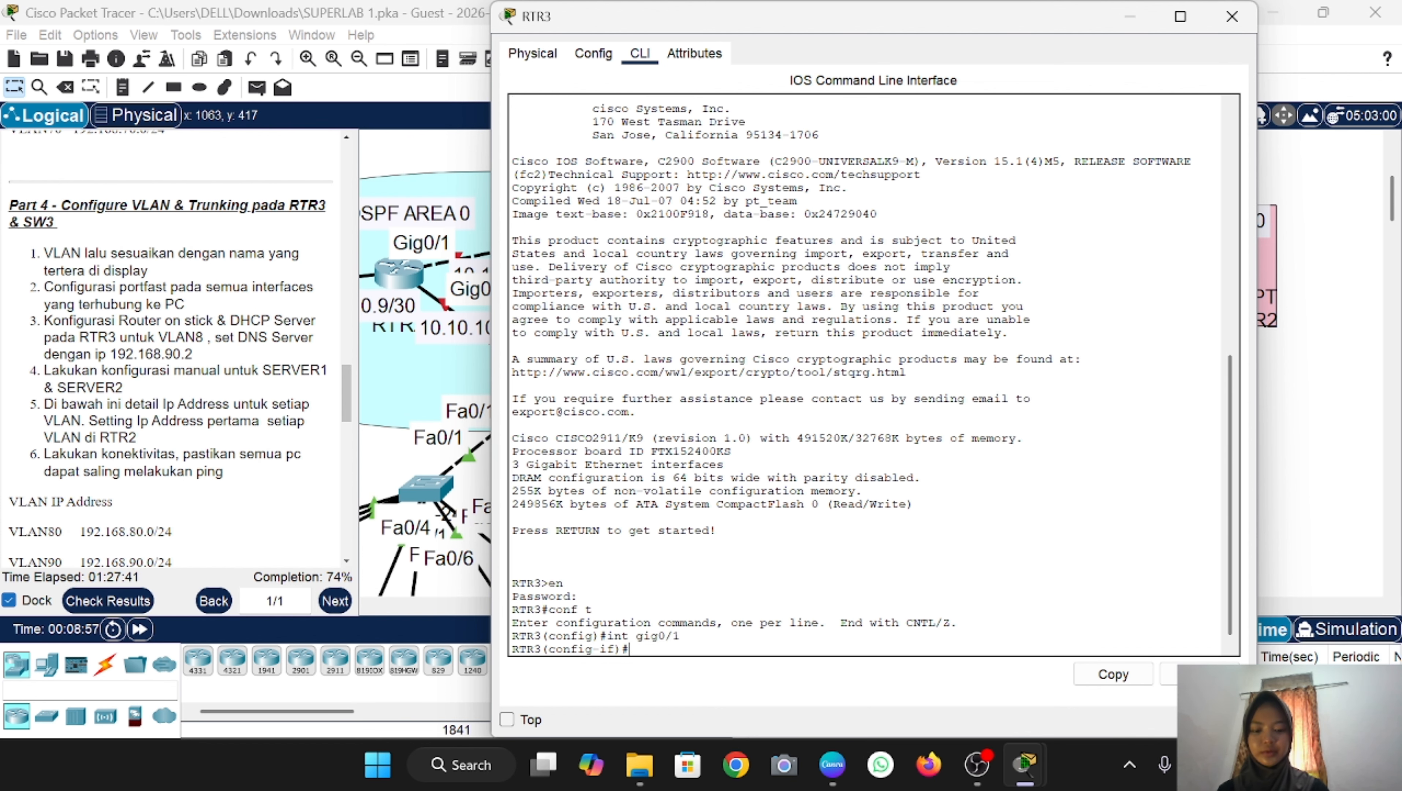
type("no sh")
key("Return")
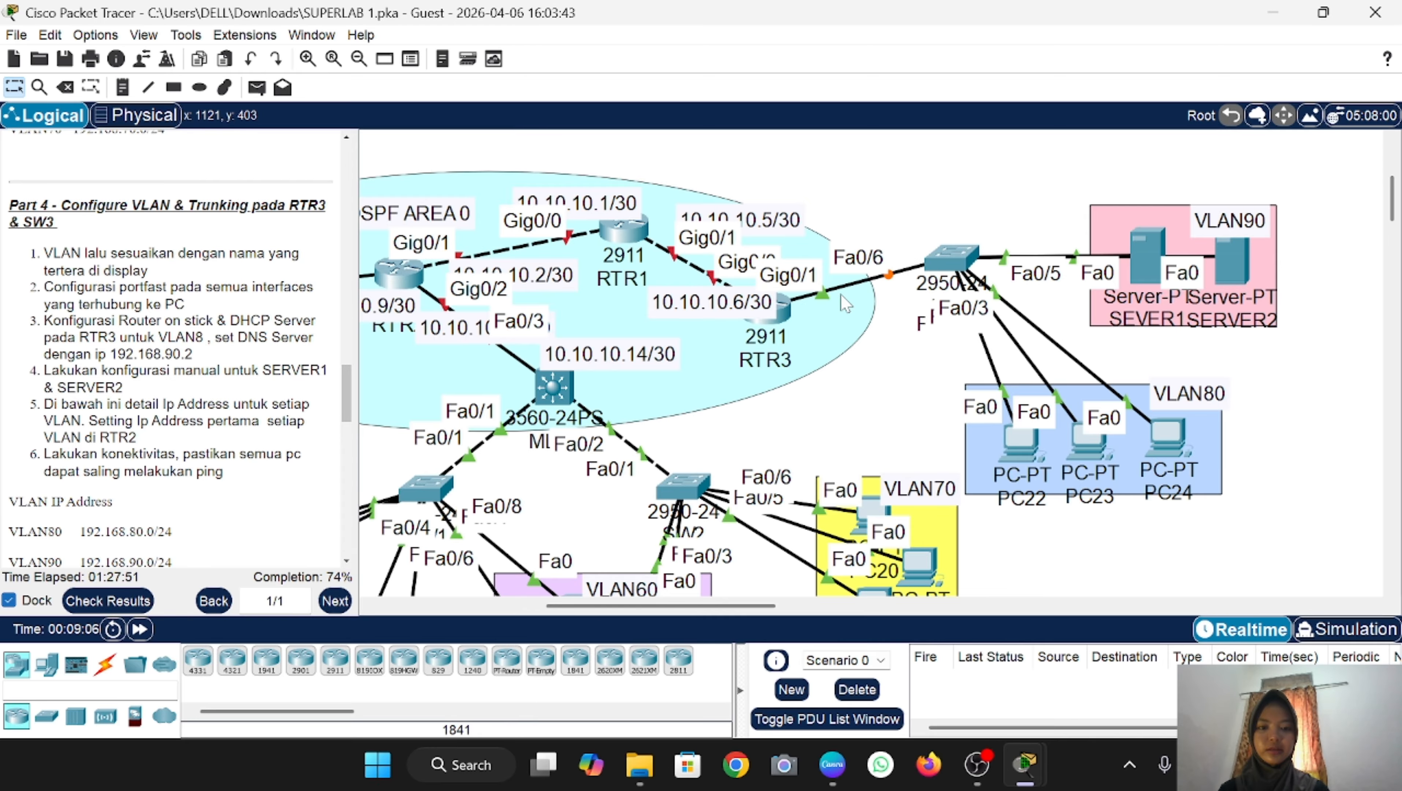
Step: Create subinterface Gig0/1.80 with dot1Q 80 and address 192.168.80.1 255.255.255.0
left_click(790, 306)
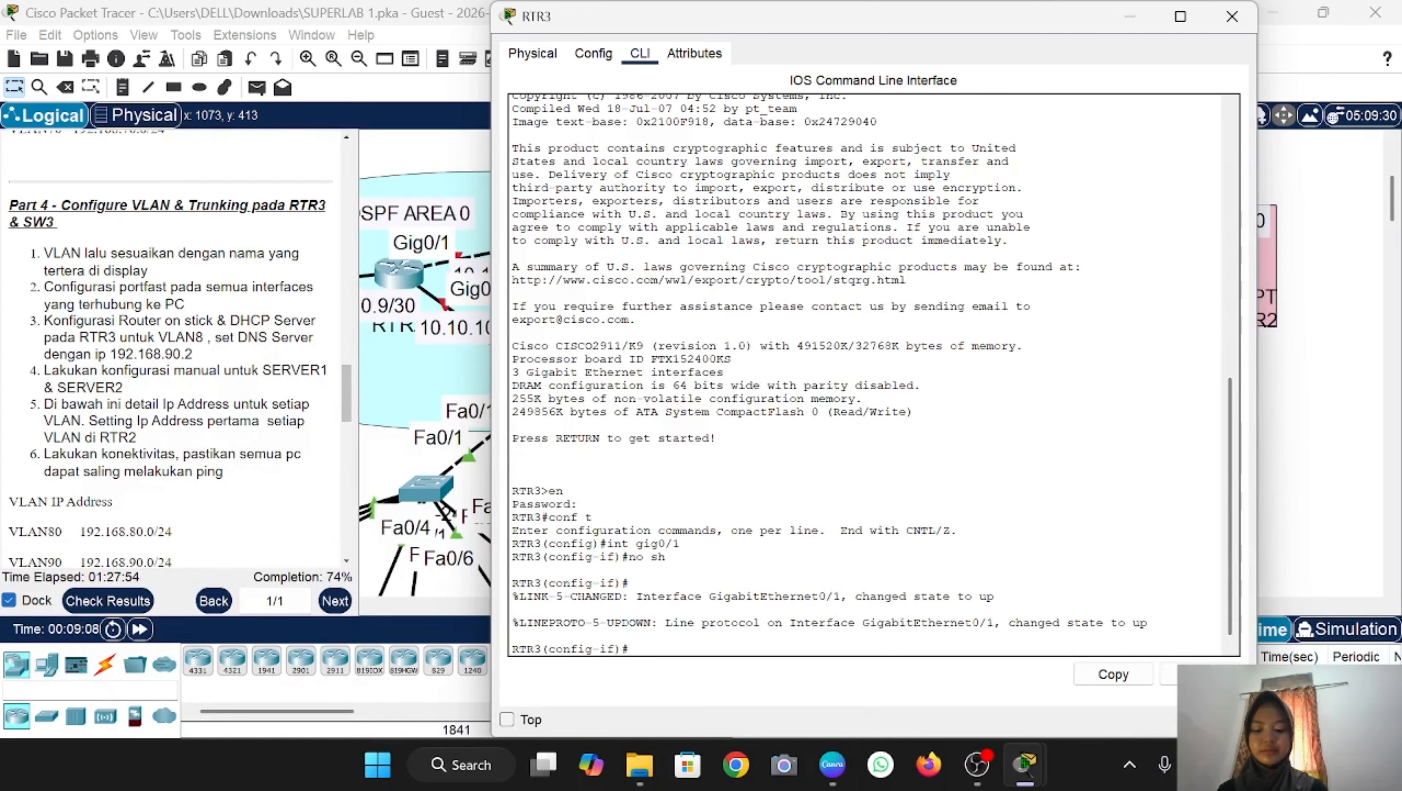
type("ex")
key("Return")
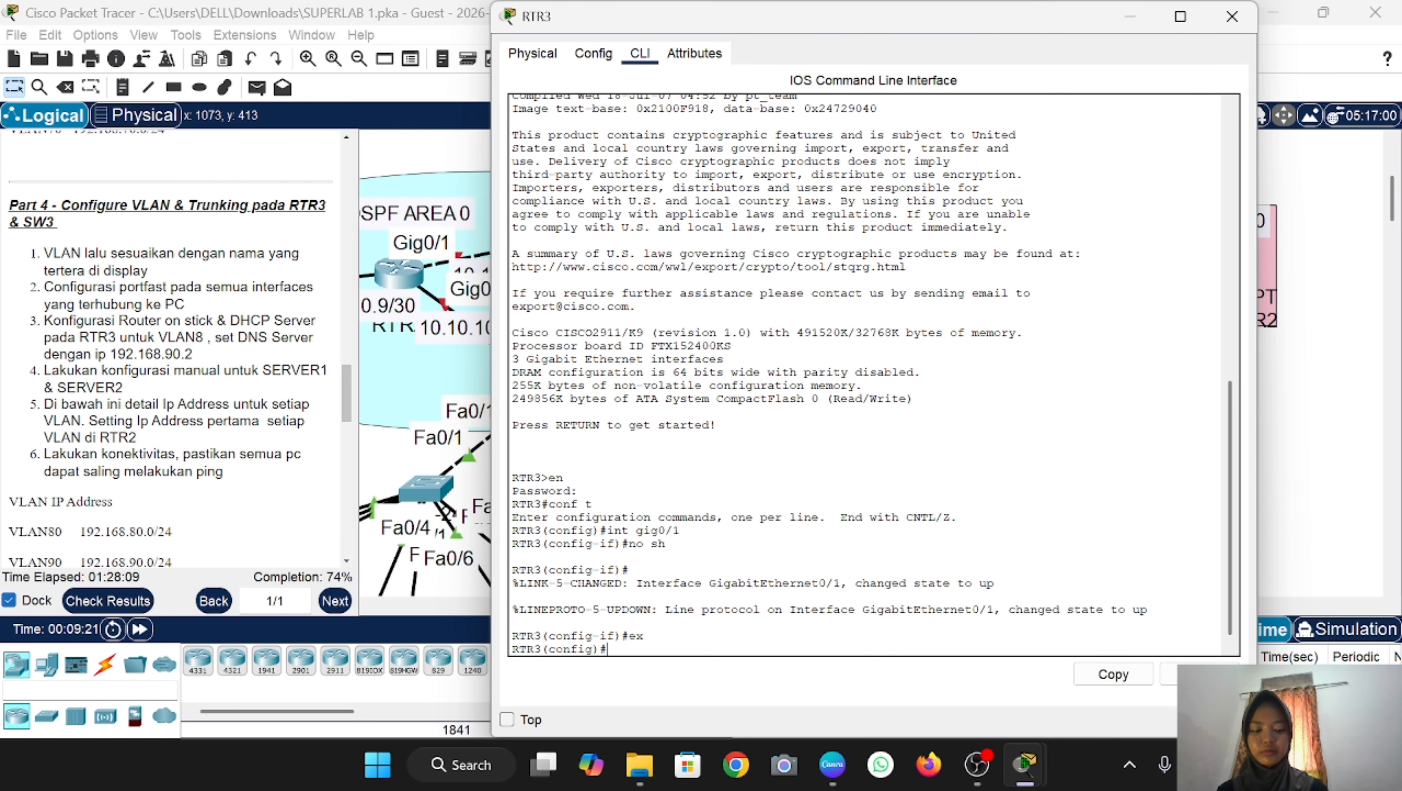
type("int gig0/1")
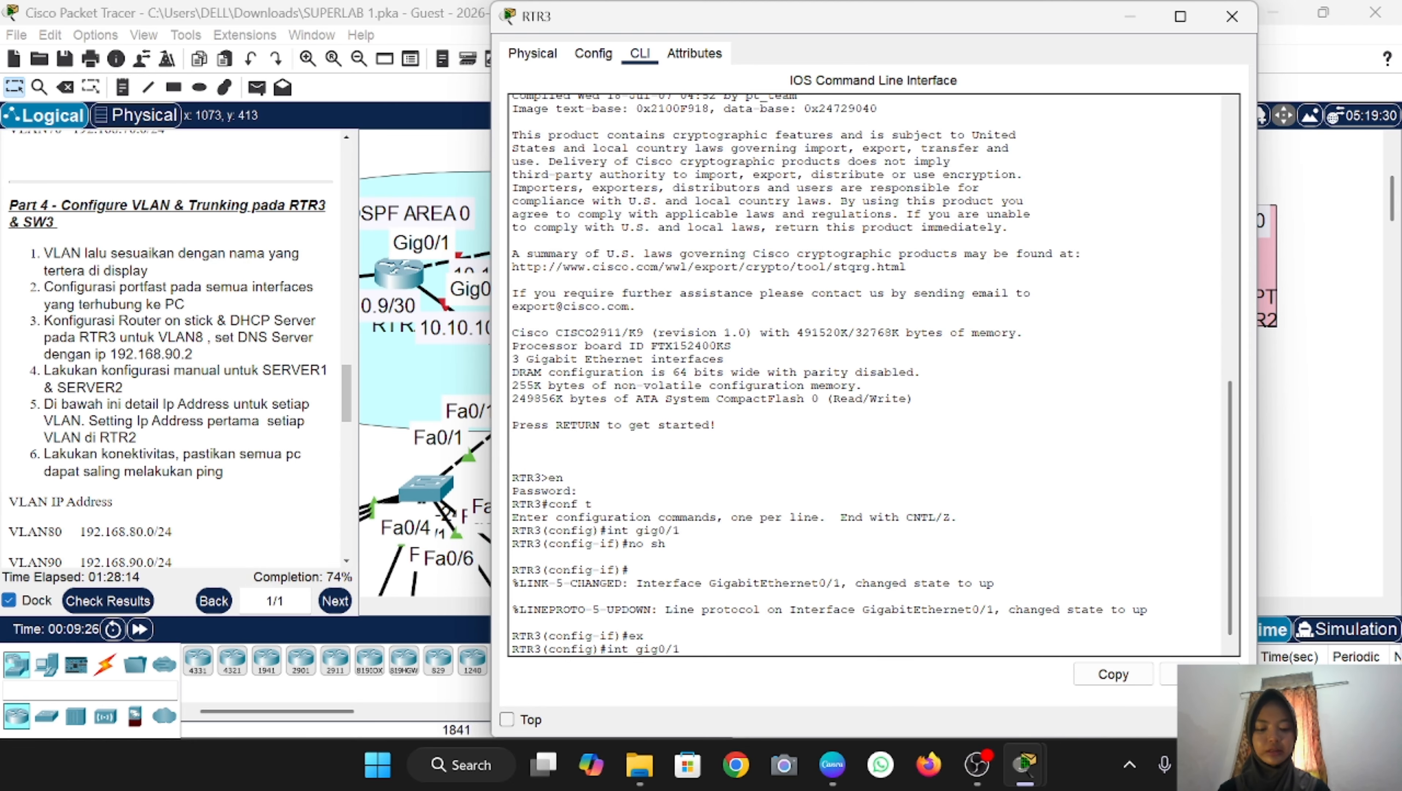
type(".8")
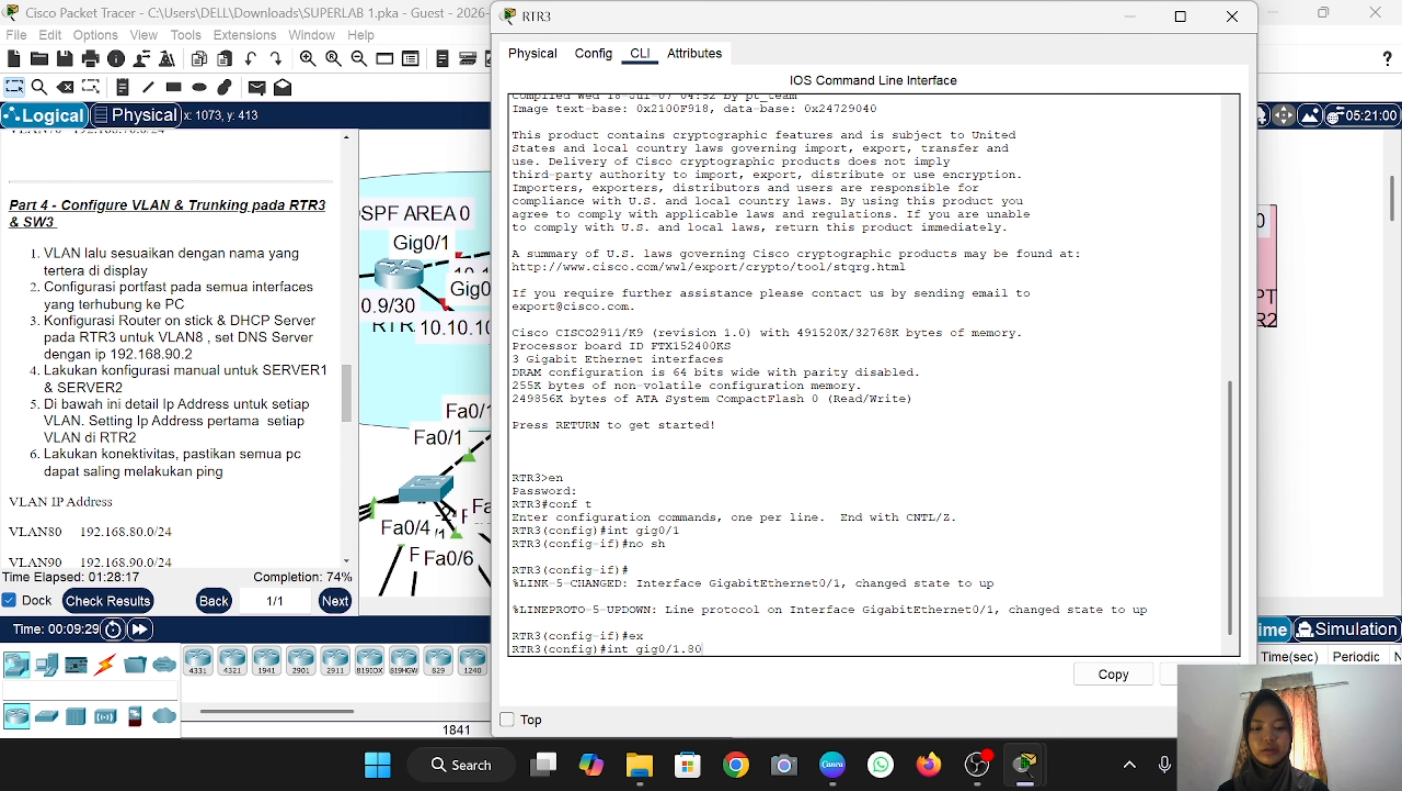
type("0")
key("Return")
type("en")
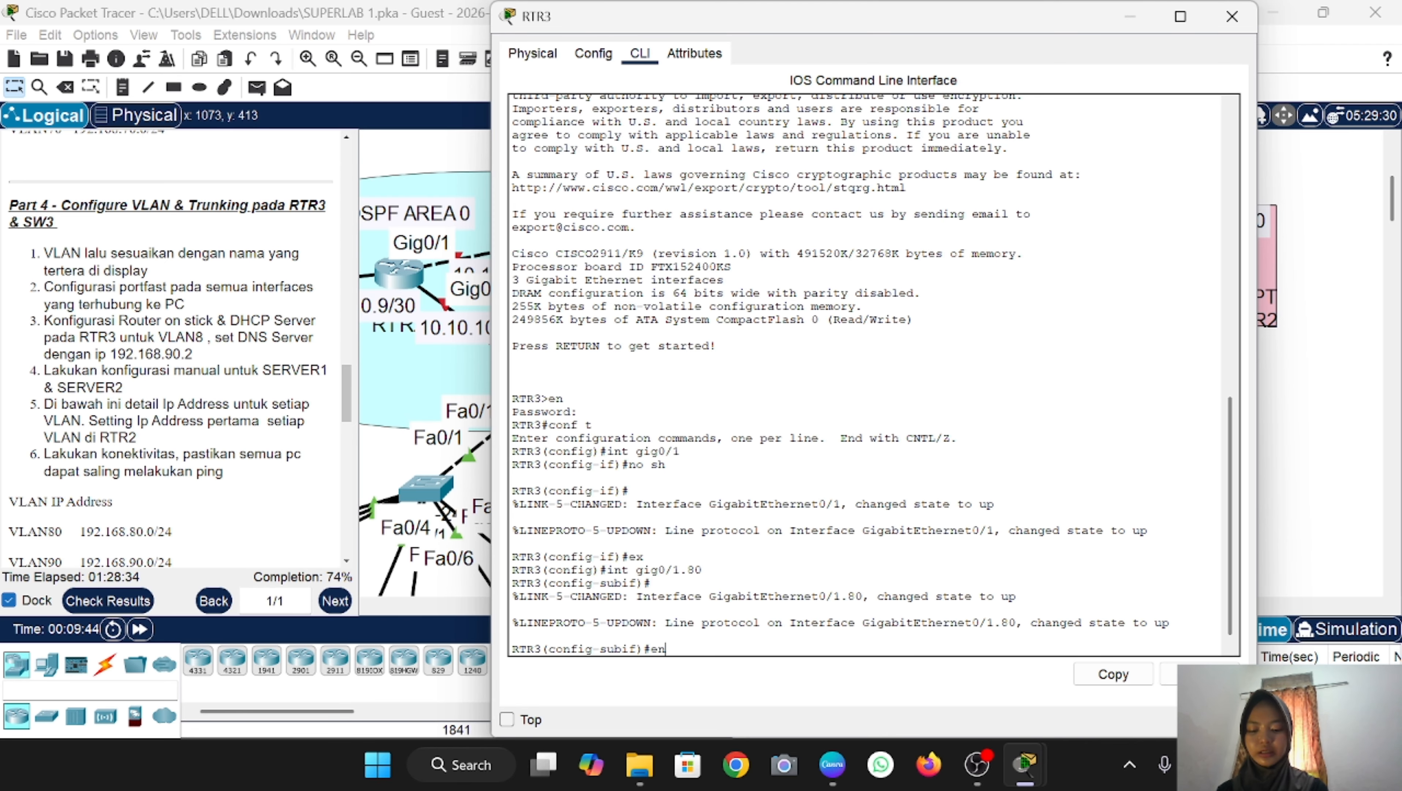
type("c do 8")
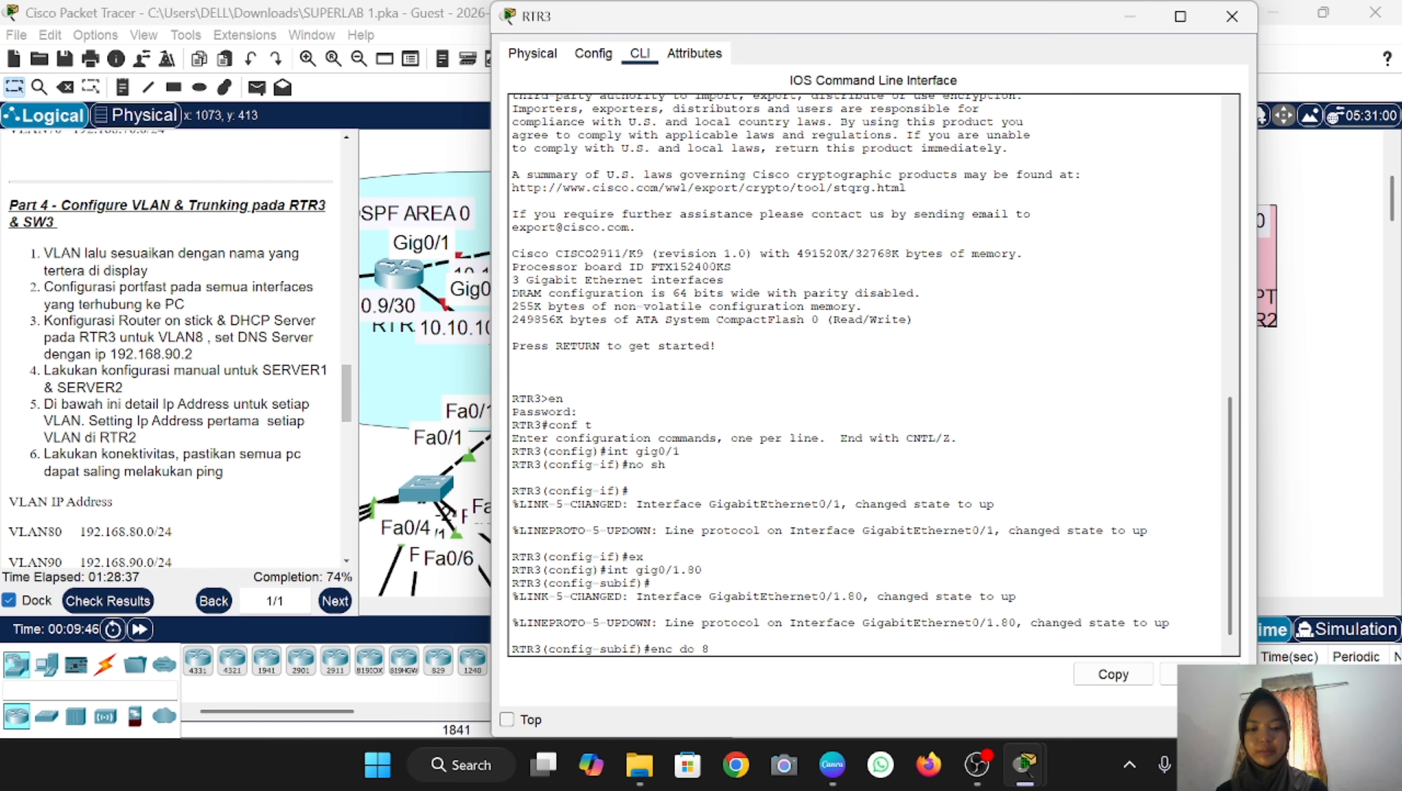
type("0")
key("Return")
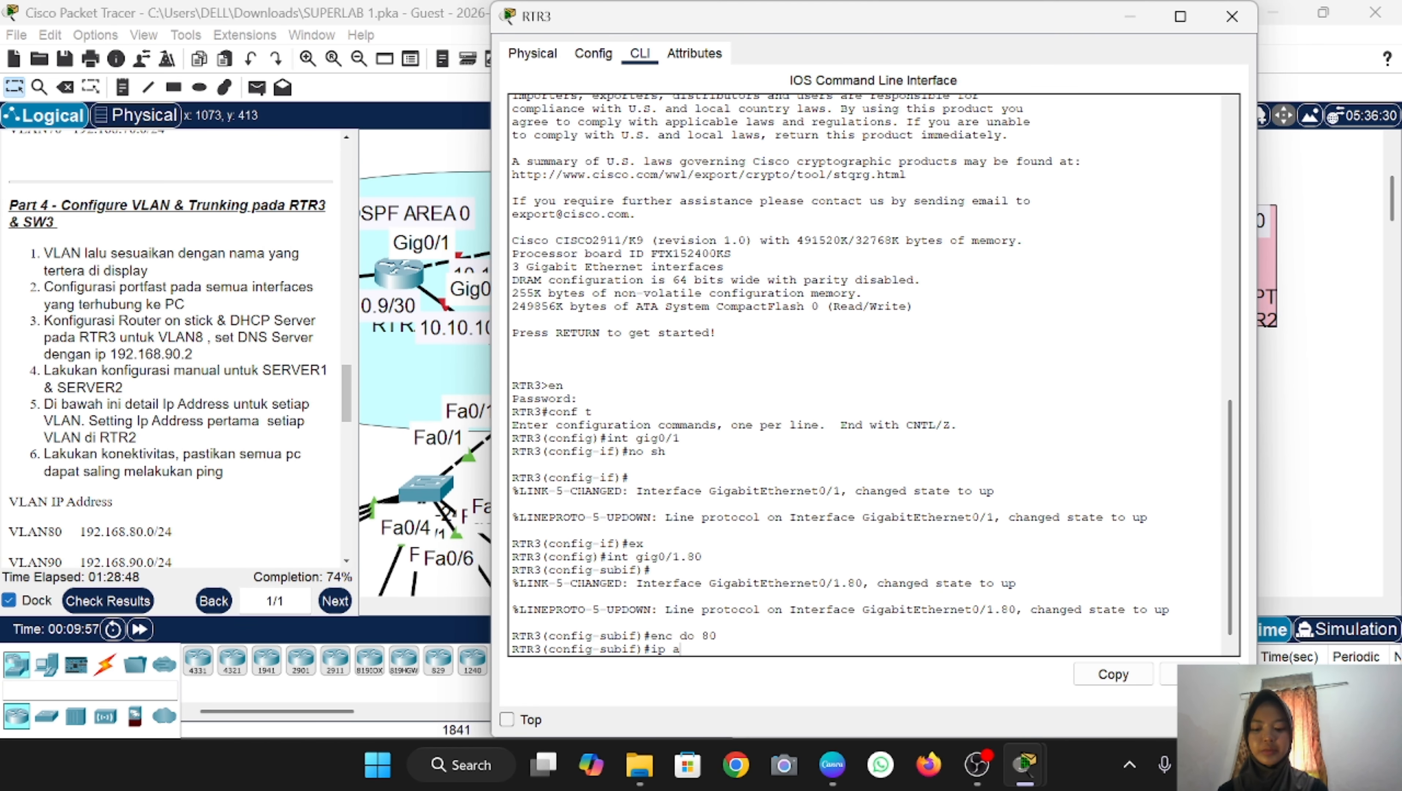
scroll(169, 438, "down", 3)
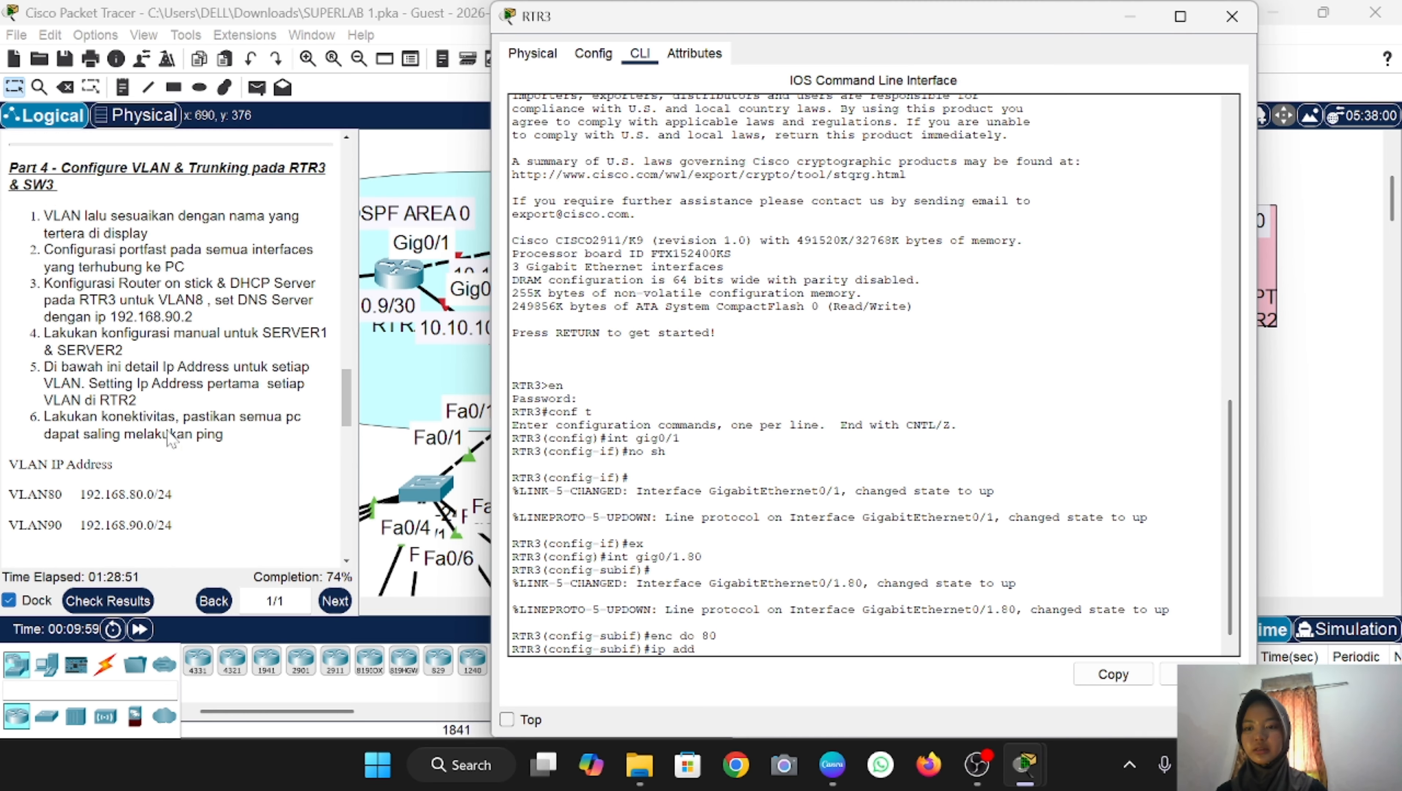
scroll(168, 437, "down", 1)
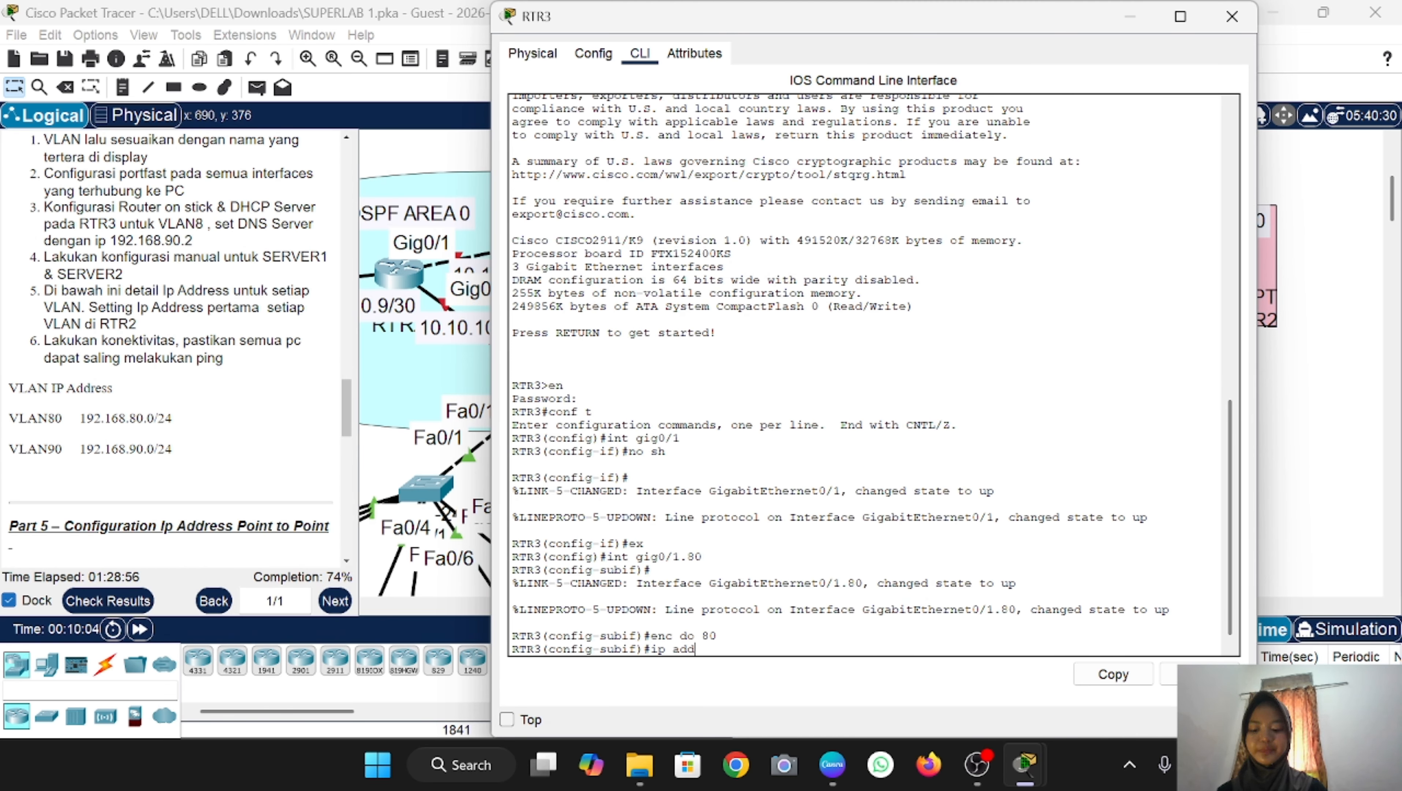
type("192.168.")
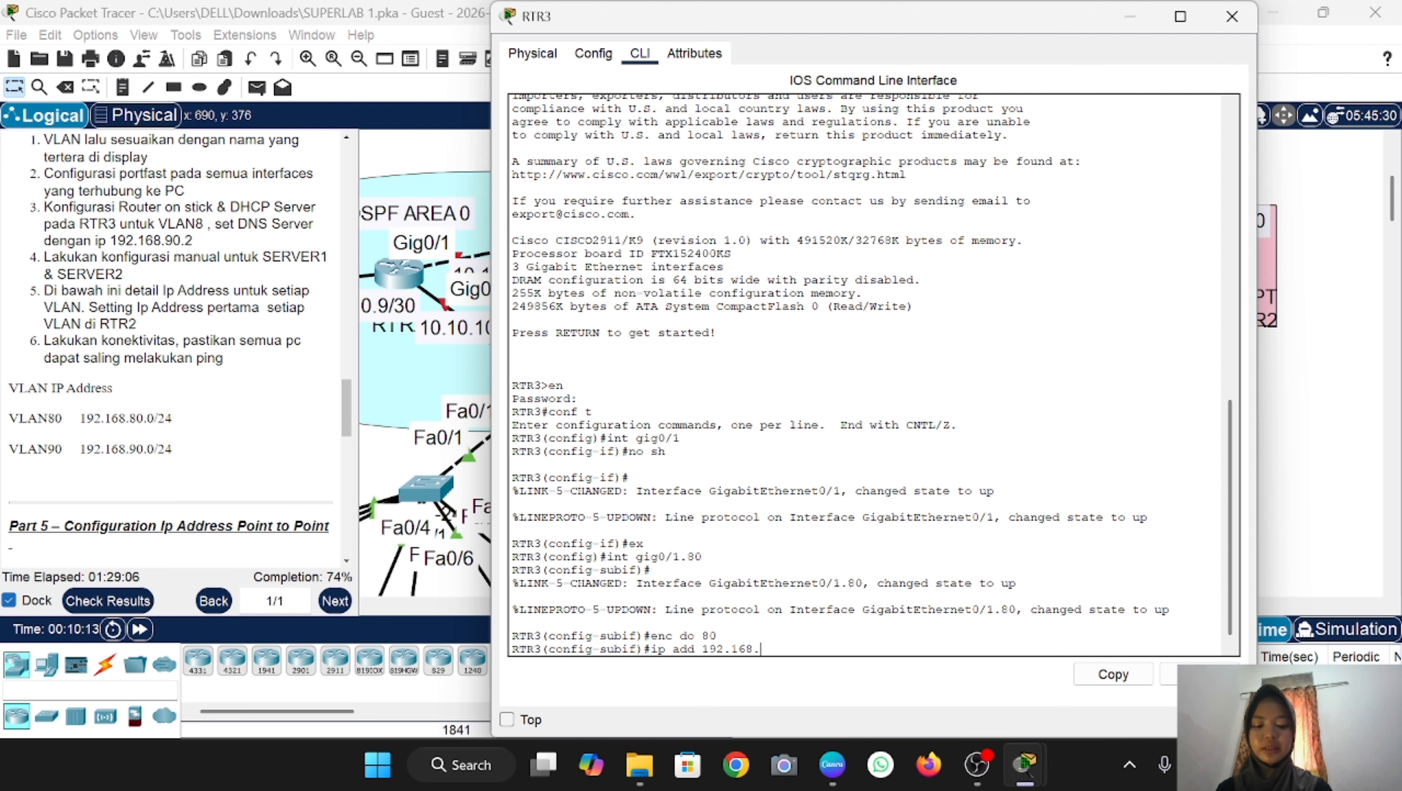
type("80.1 2")
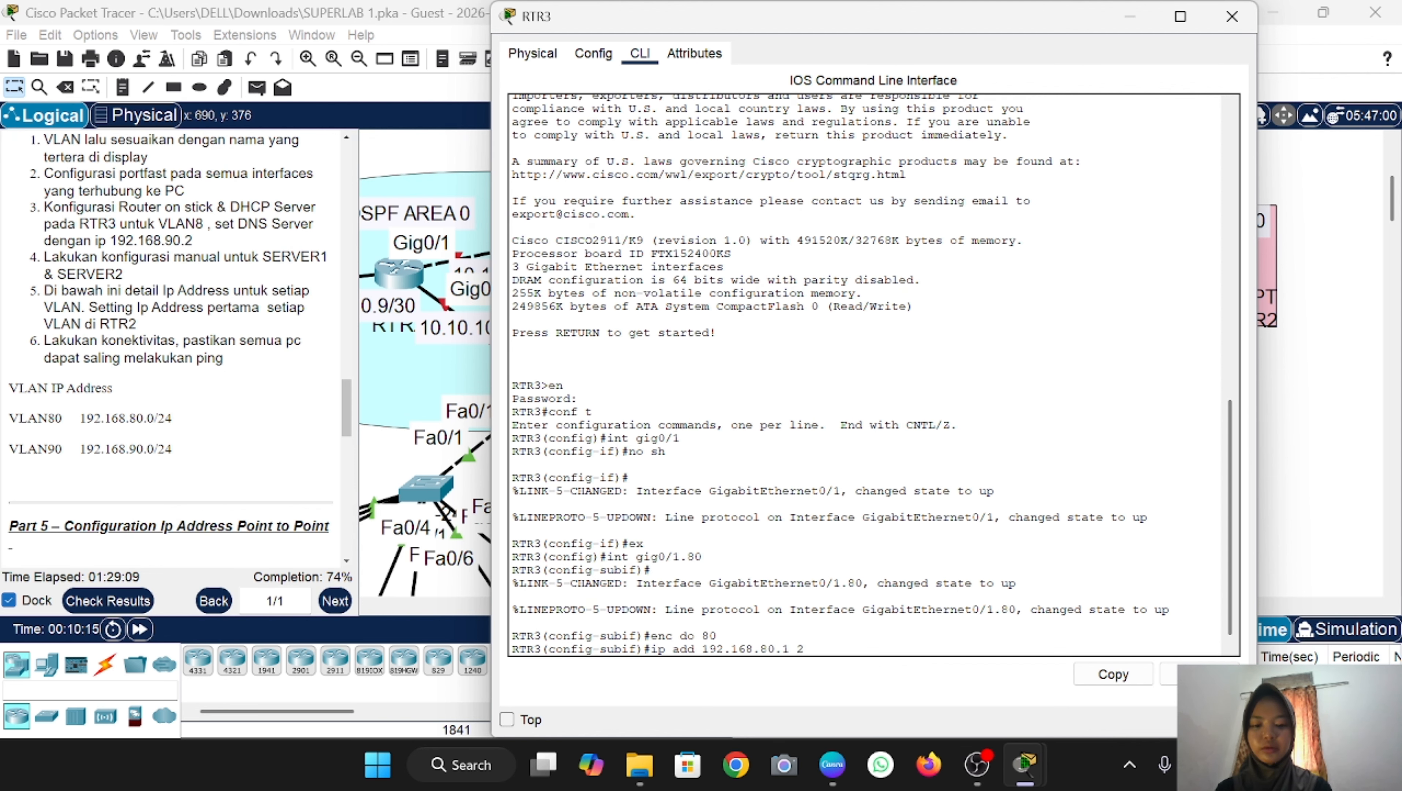
type("55.255.255.0")
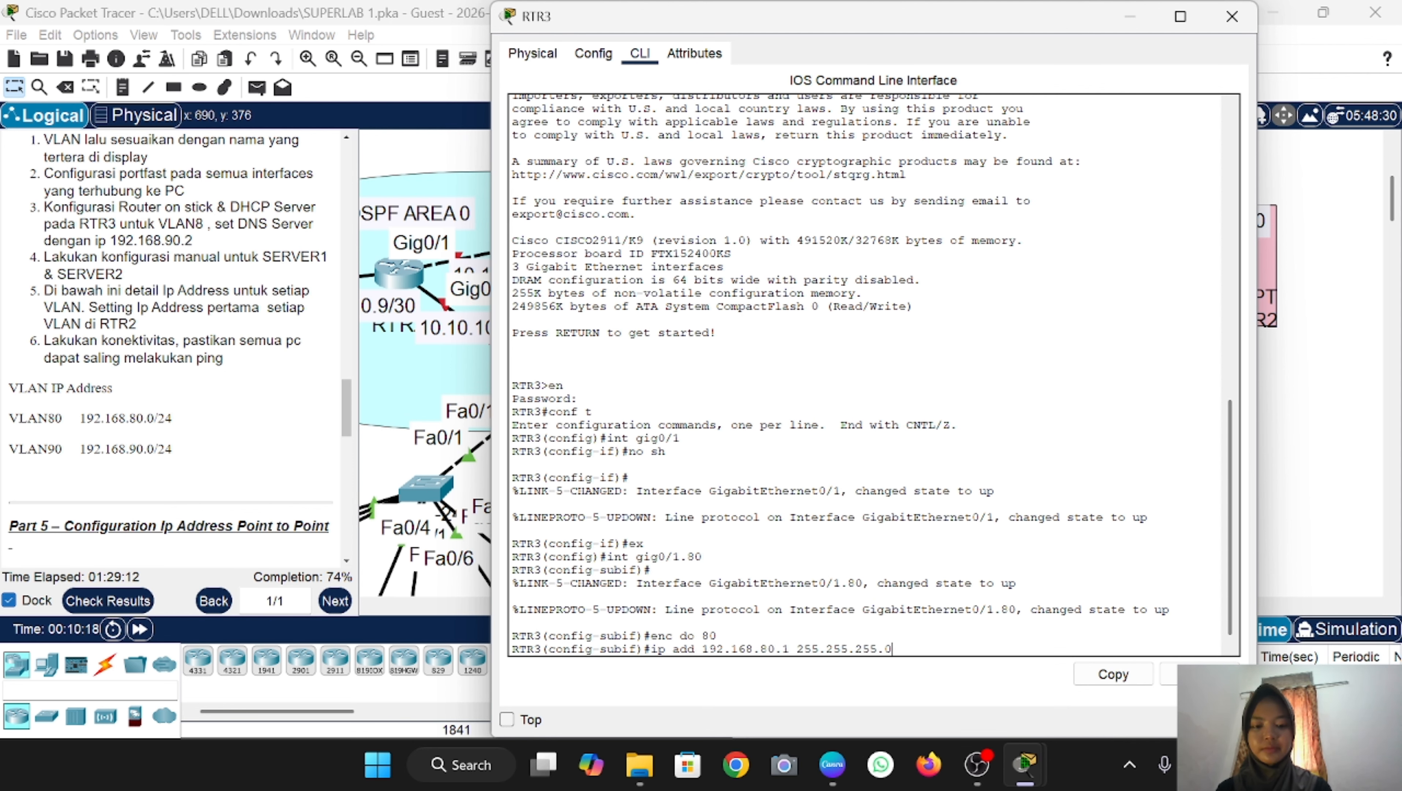
key("Return")
key("Return")
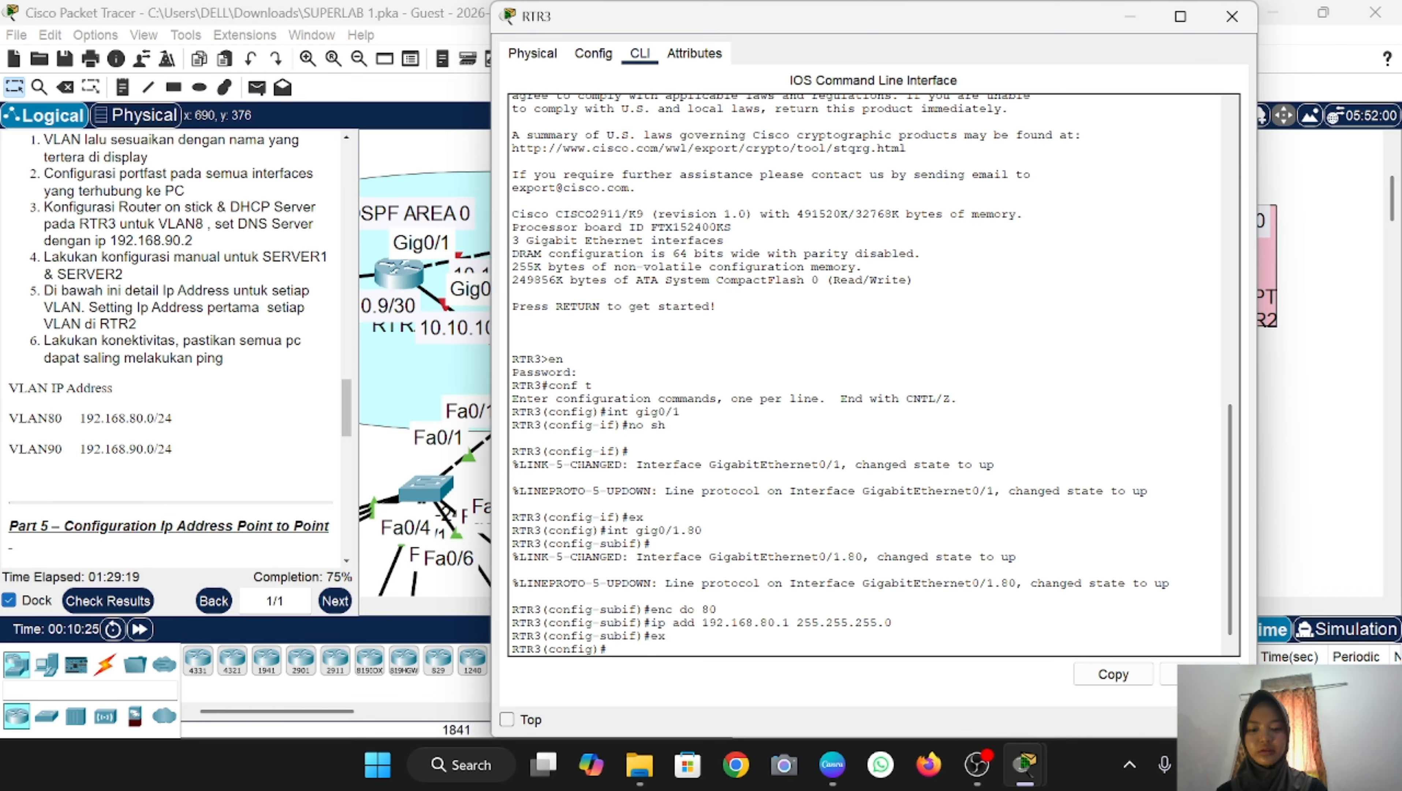
Step: Create subinterface Gig0/1.90 with dot1Q 90 and address 192.168.90.1/24
type("int gig0/1.80")
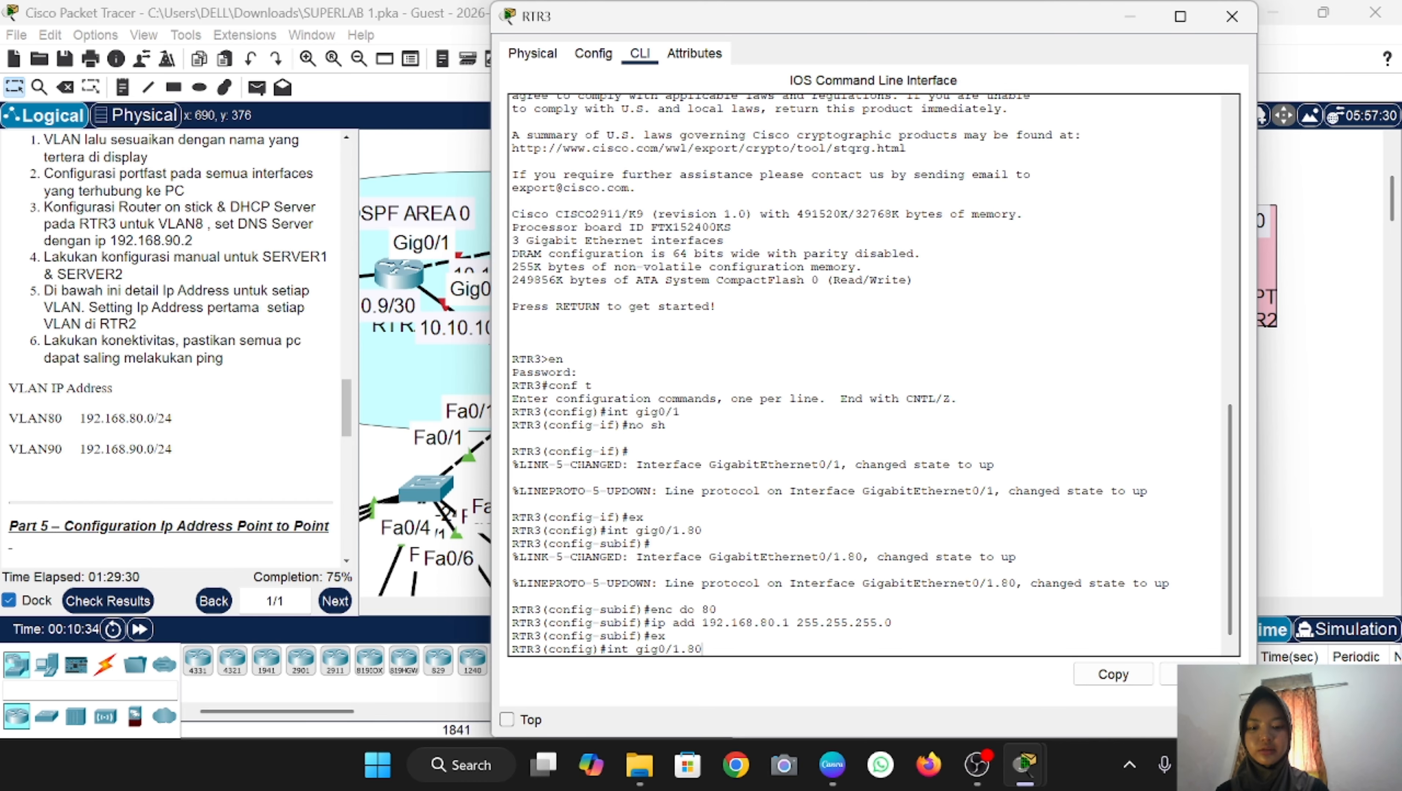
key("BackSpace")
key("BackSpace")
type("90")
key("Return")
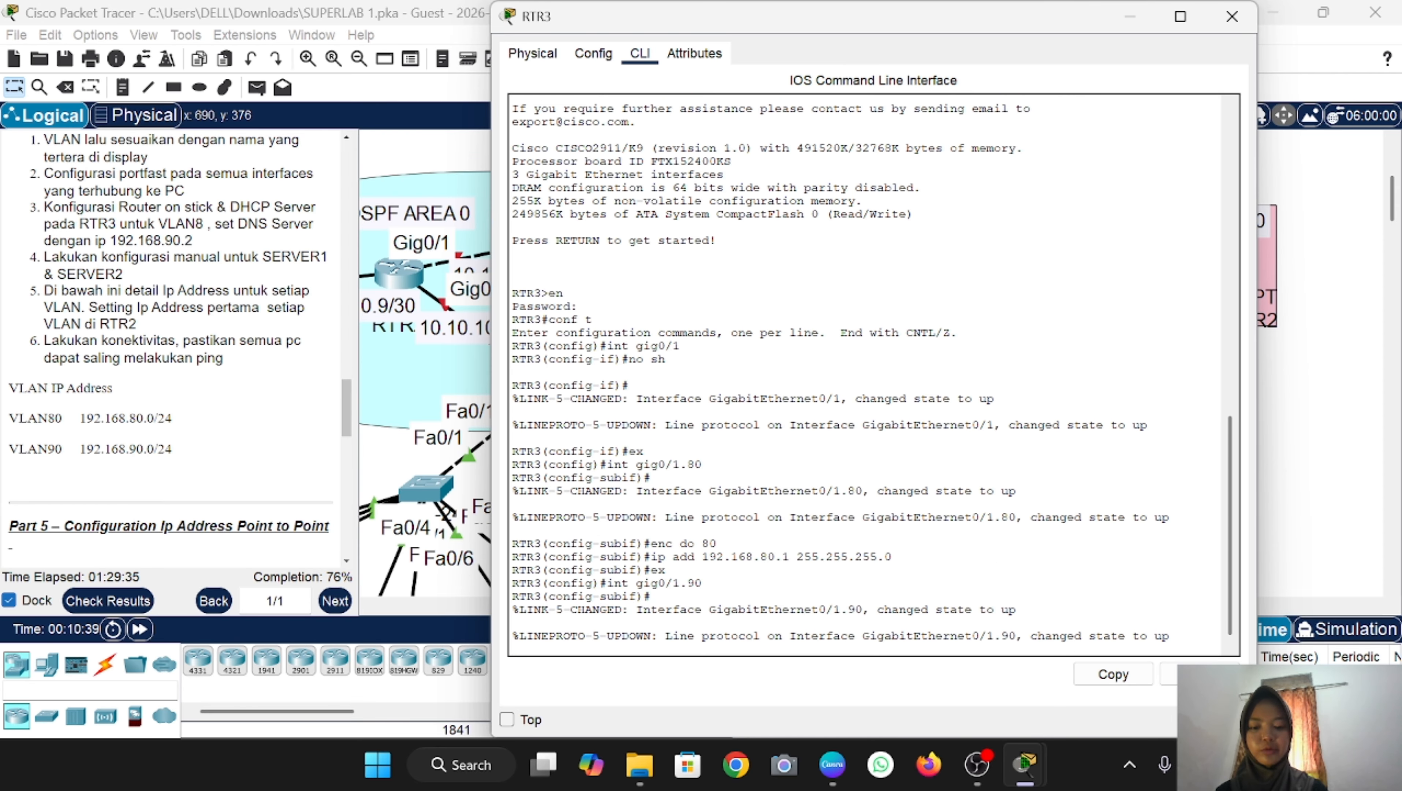
type("enc do")
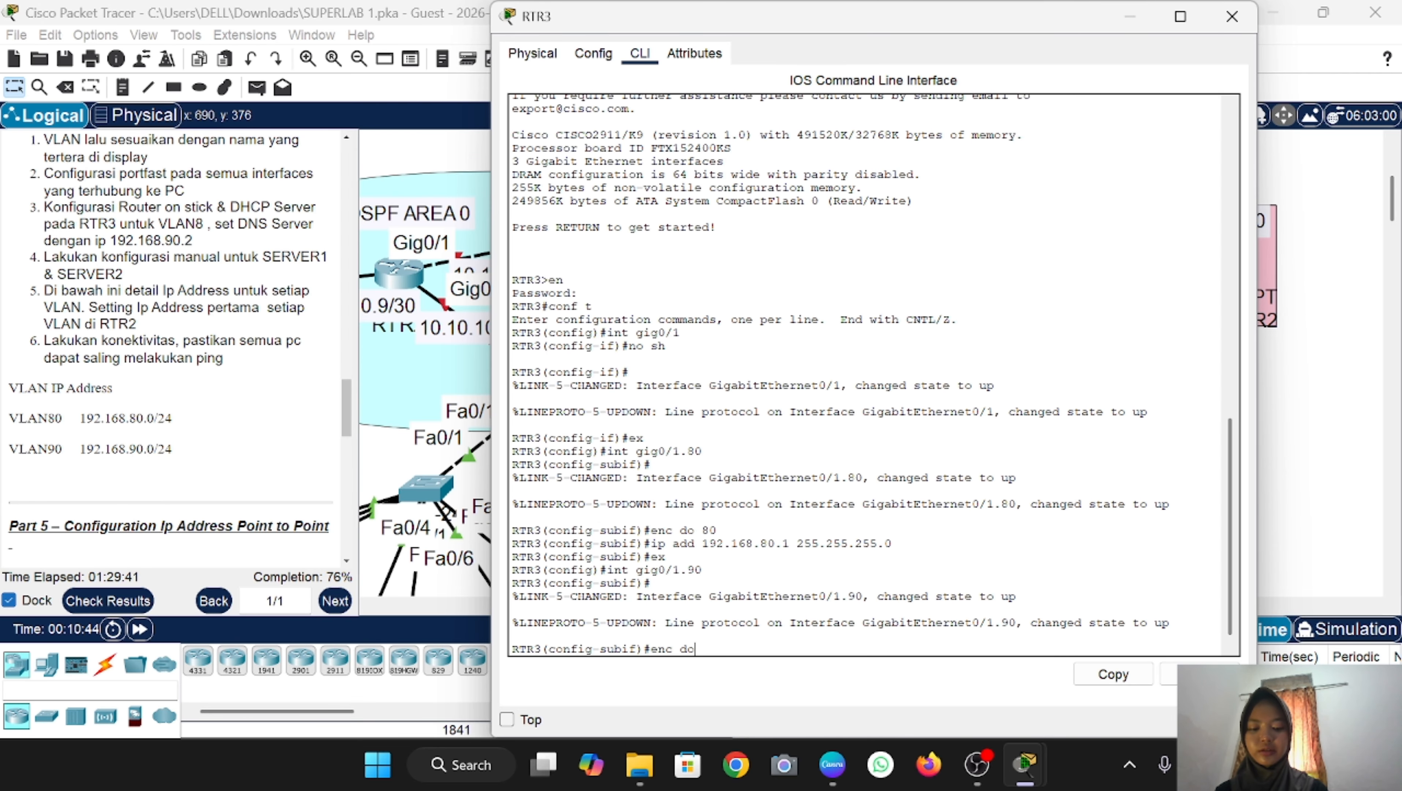
type(" 90")
key("Return")
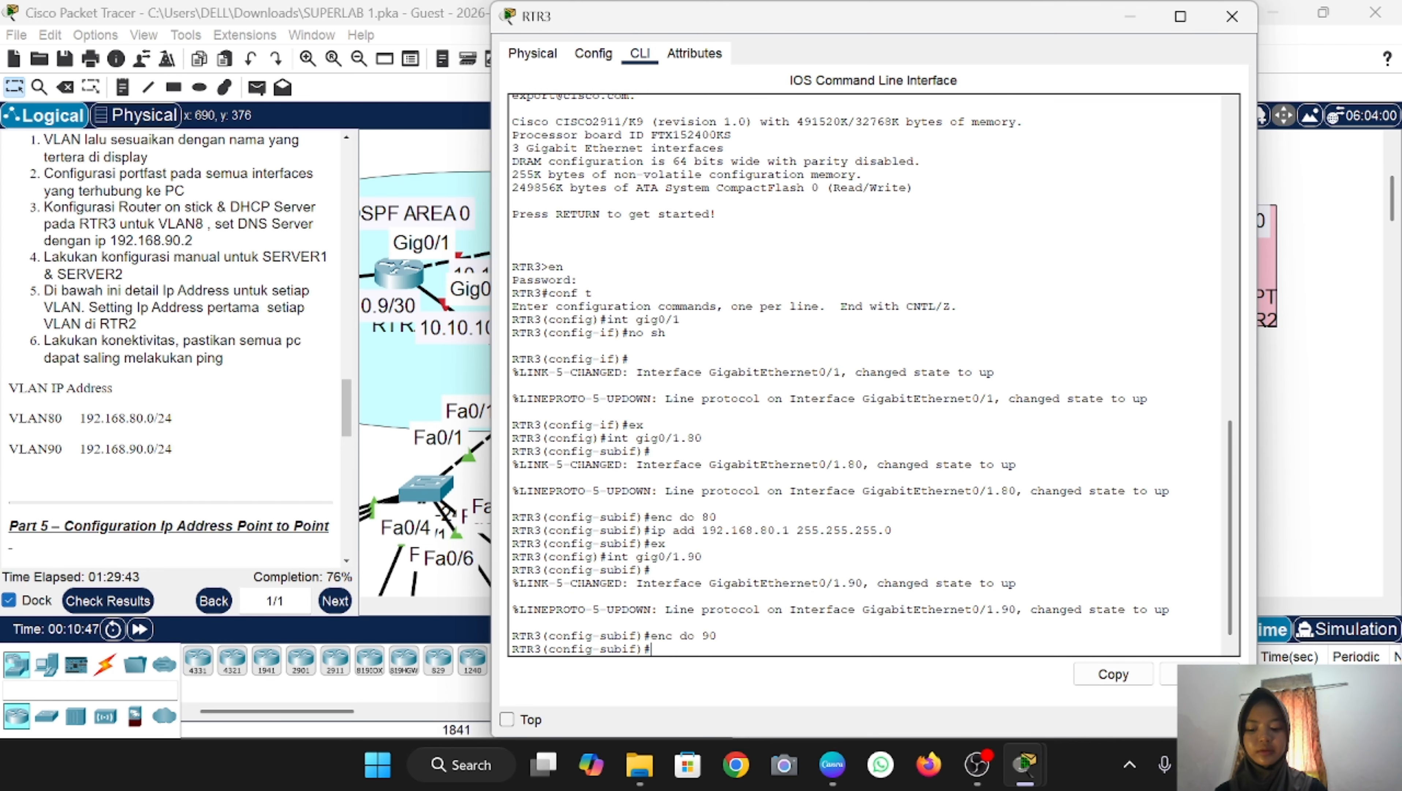
key("Up")
key("Up")
key("Up")
key("Up")
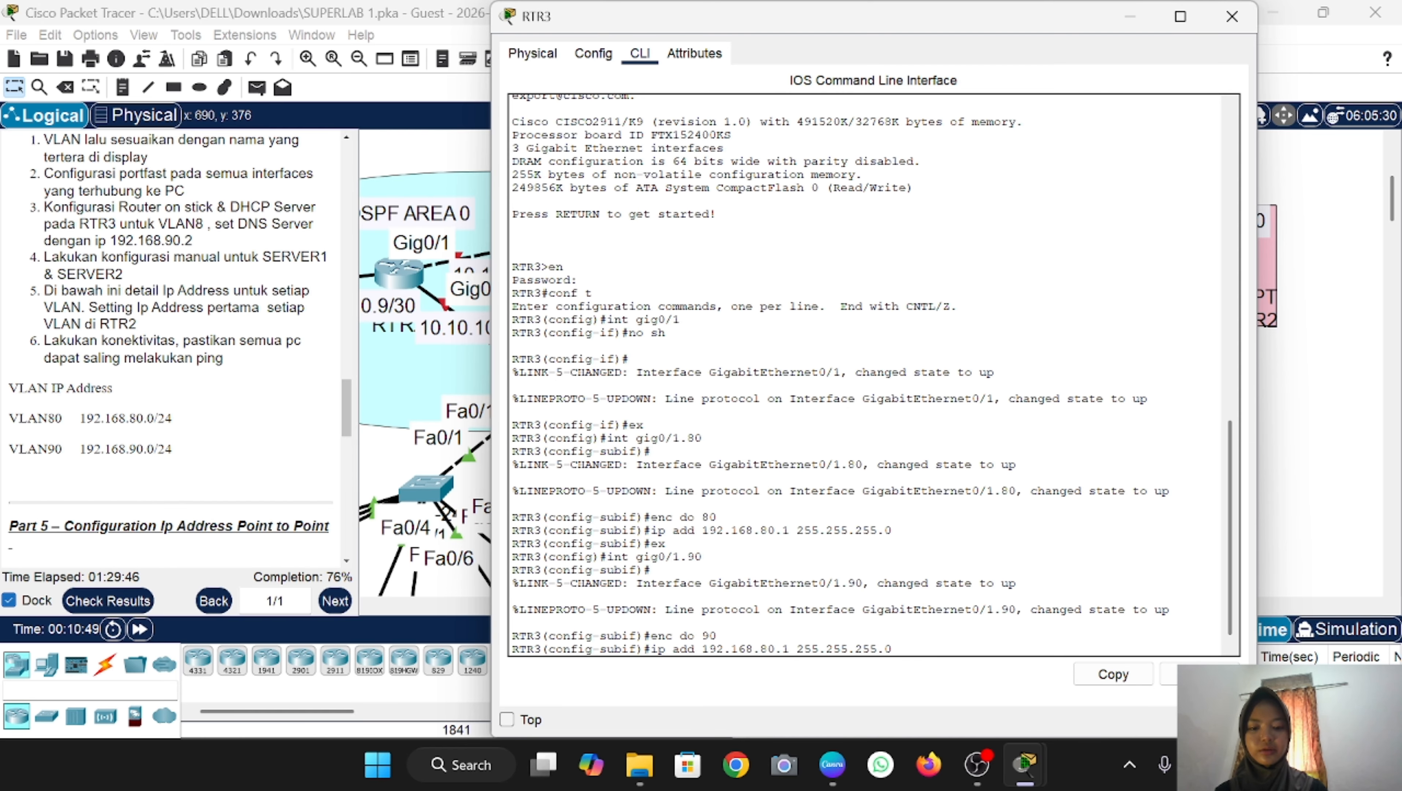
key("Left")
key("Left")
key("Left")
key("Left")
key("Left")
key("Left")
key("Left")
key("Left")
key("Left")
key("Left")
key("Left")
key("Left")
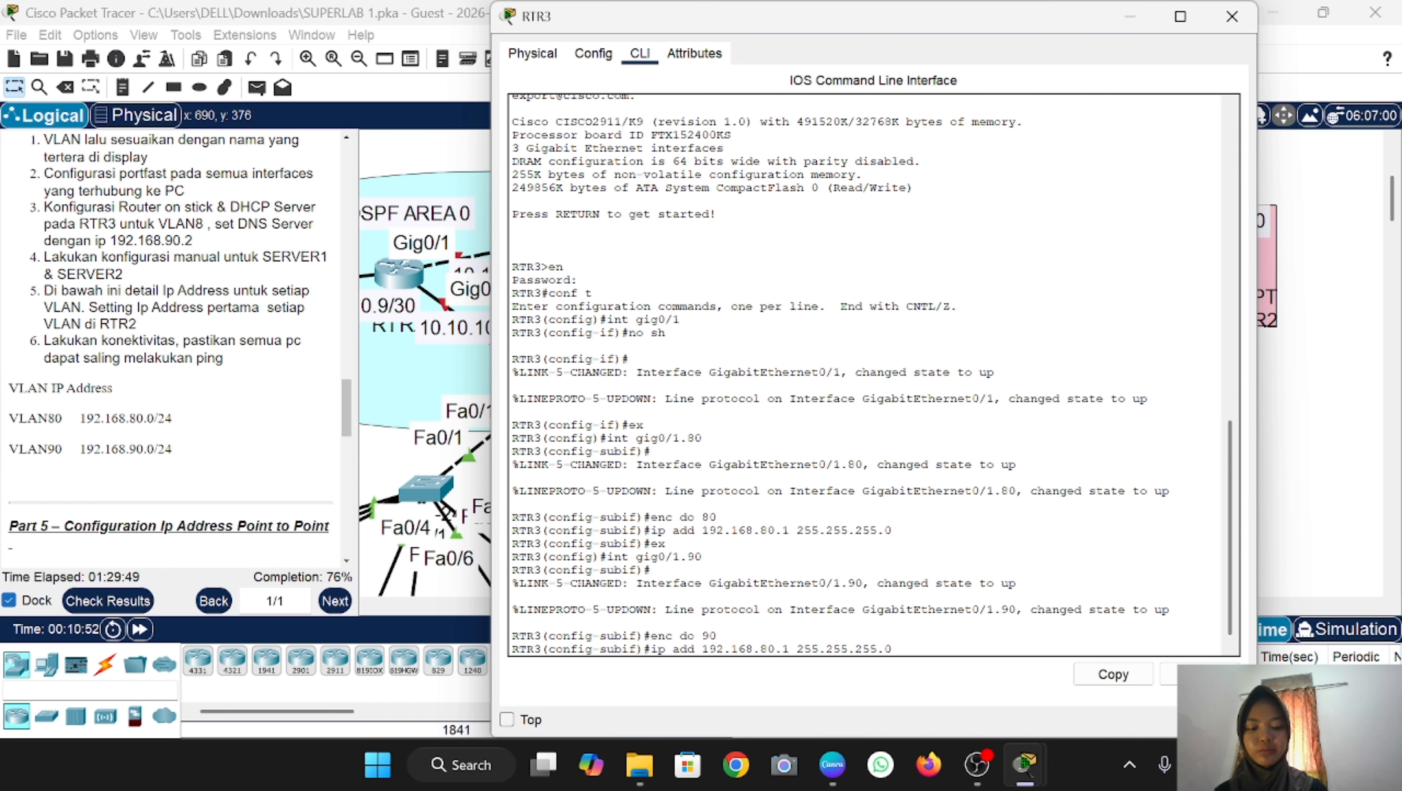
key("Left")
key("BackSpace")
type("9")
key("Return")
type("ex")
key("Return")
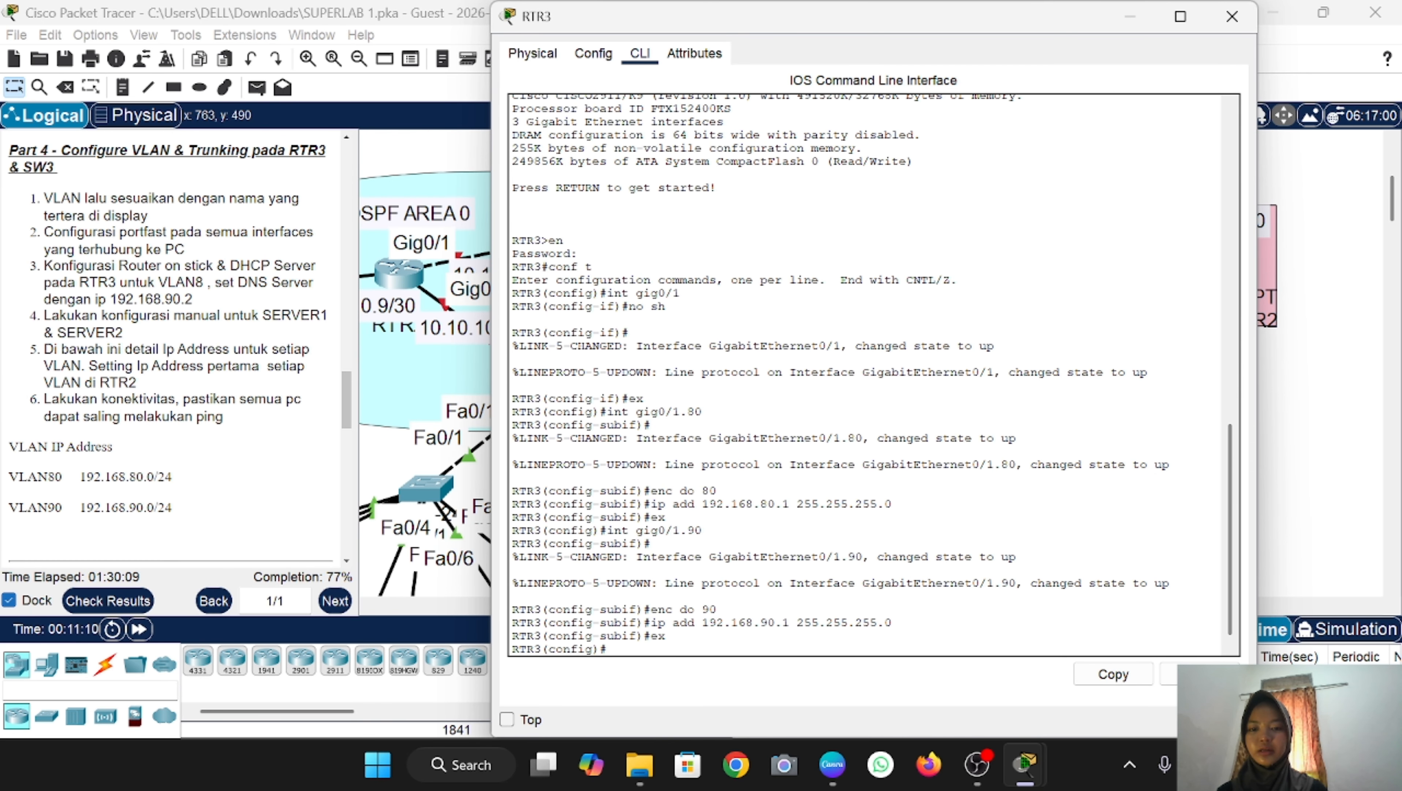
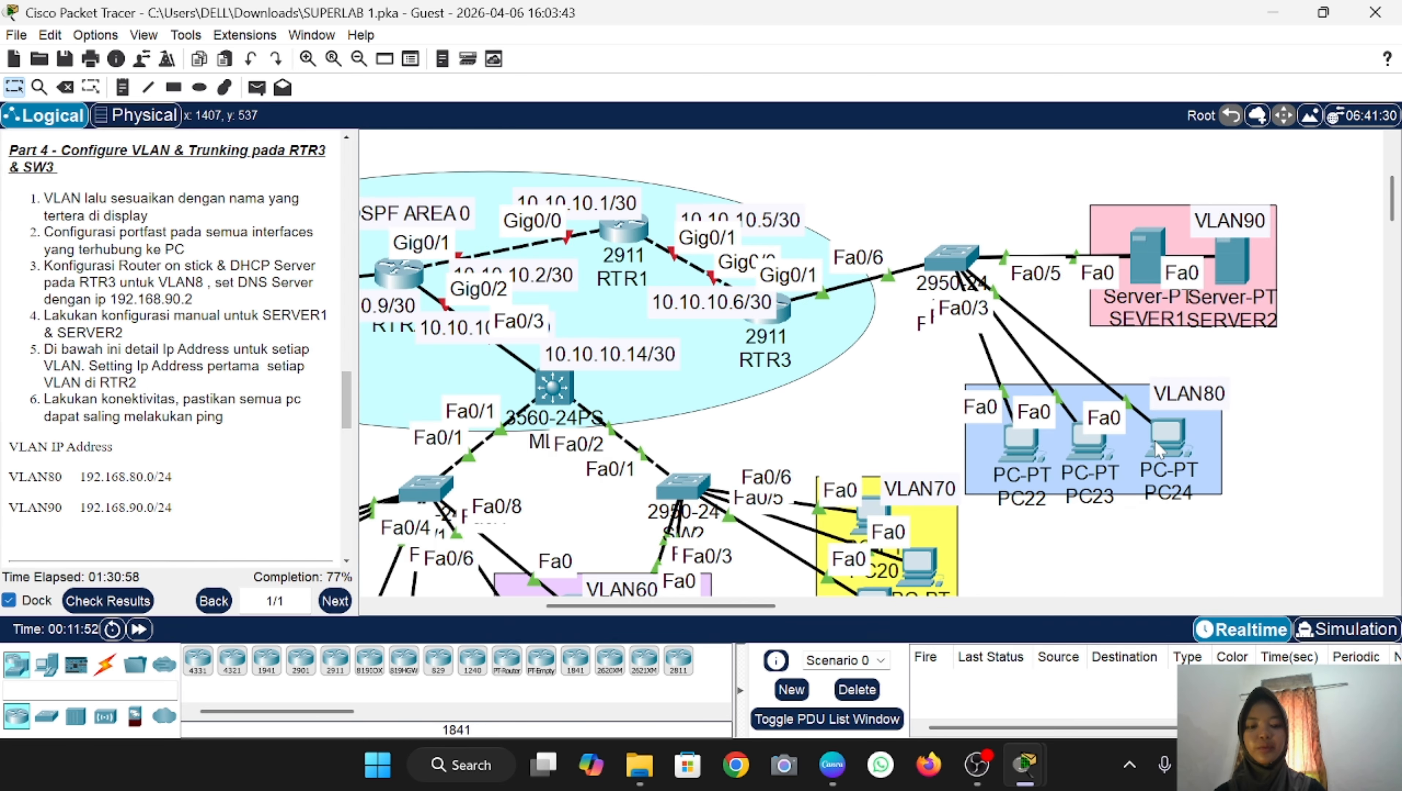
Step: On RTR3, create DHCP pool VLAN80 serving network 192.168.80.0 255.255.255.0
mouse_move(1155, 443)
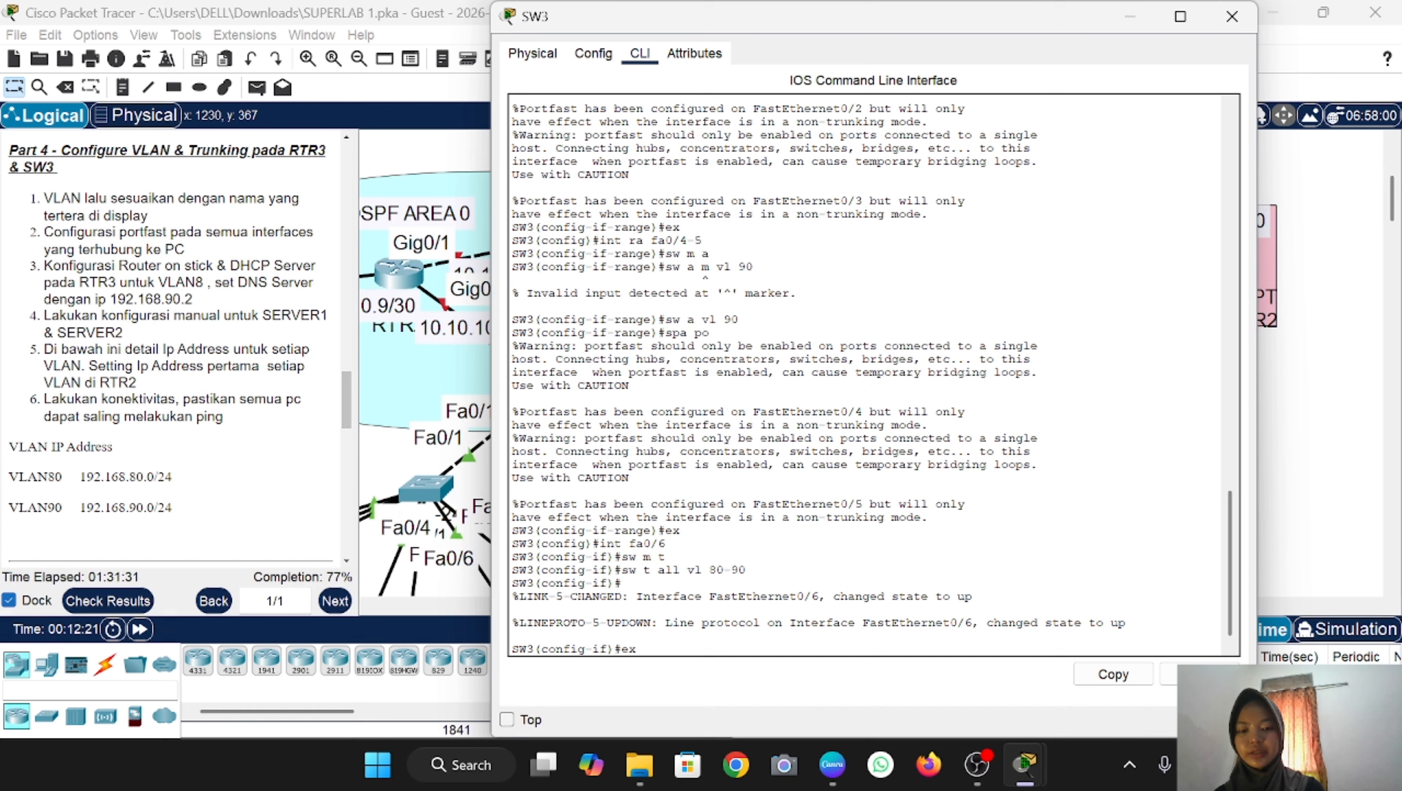
key("Return")
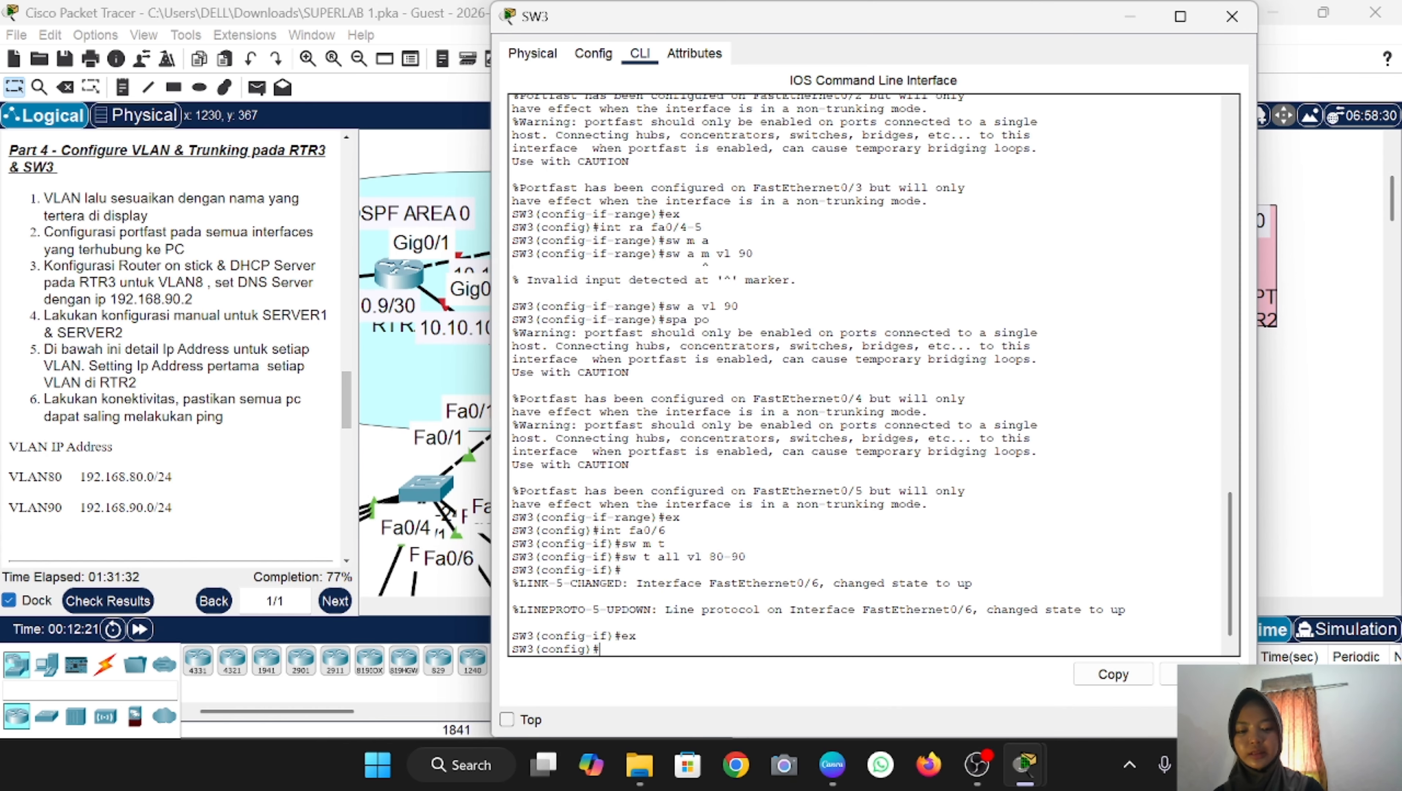
left_click(786, 321)
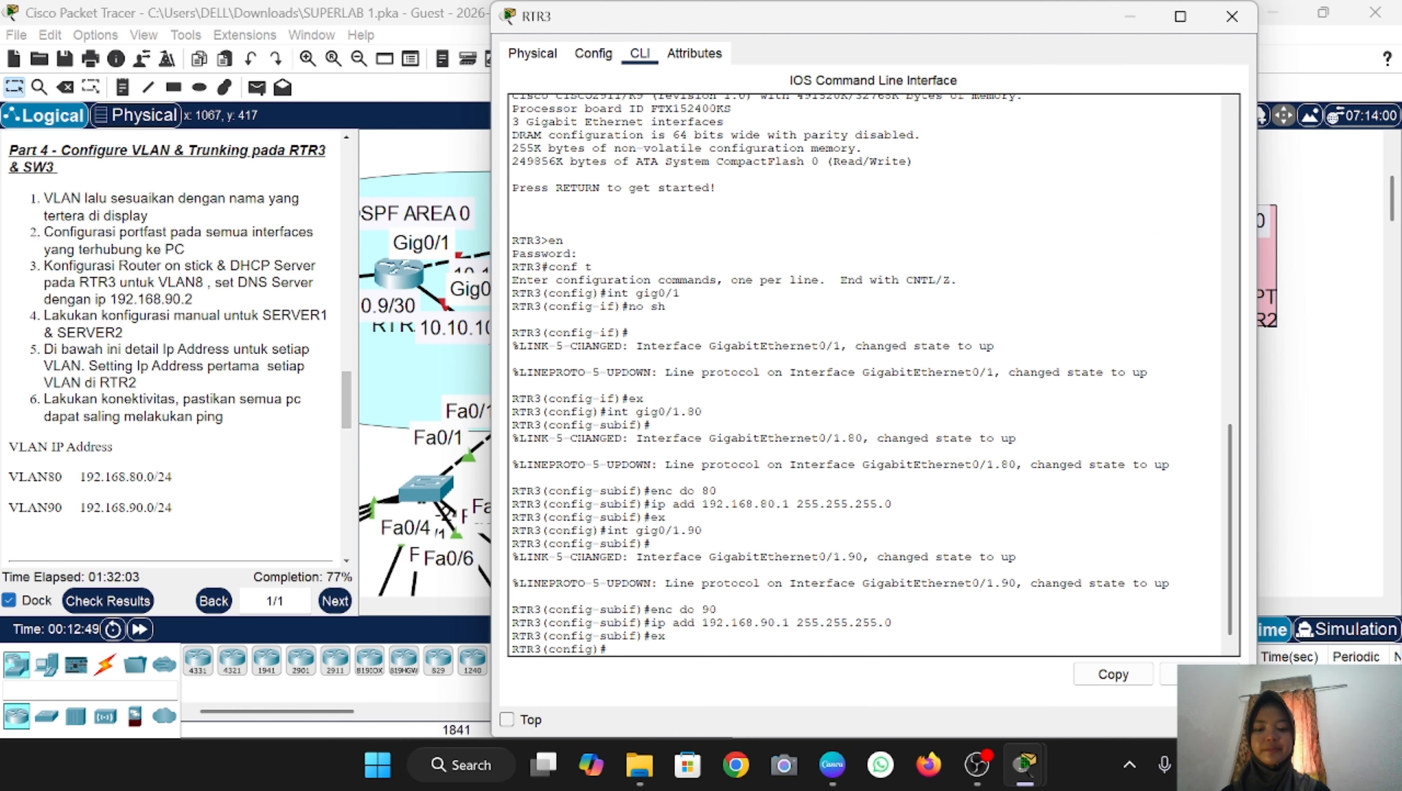
type("ip")
type("dhcp pool")
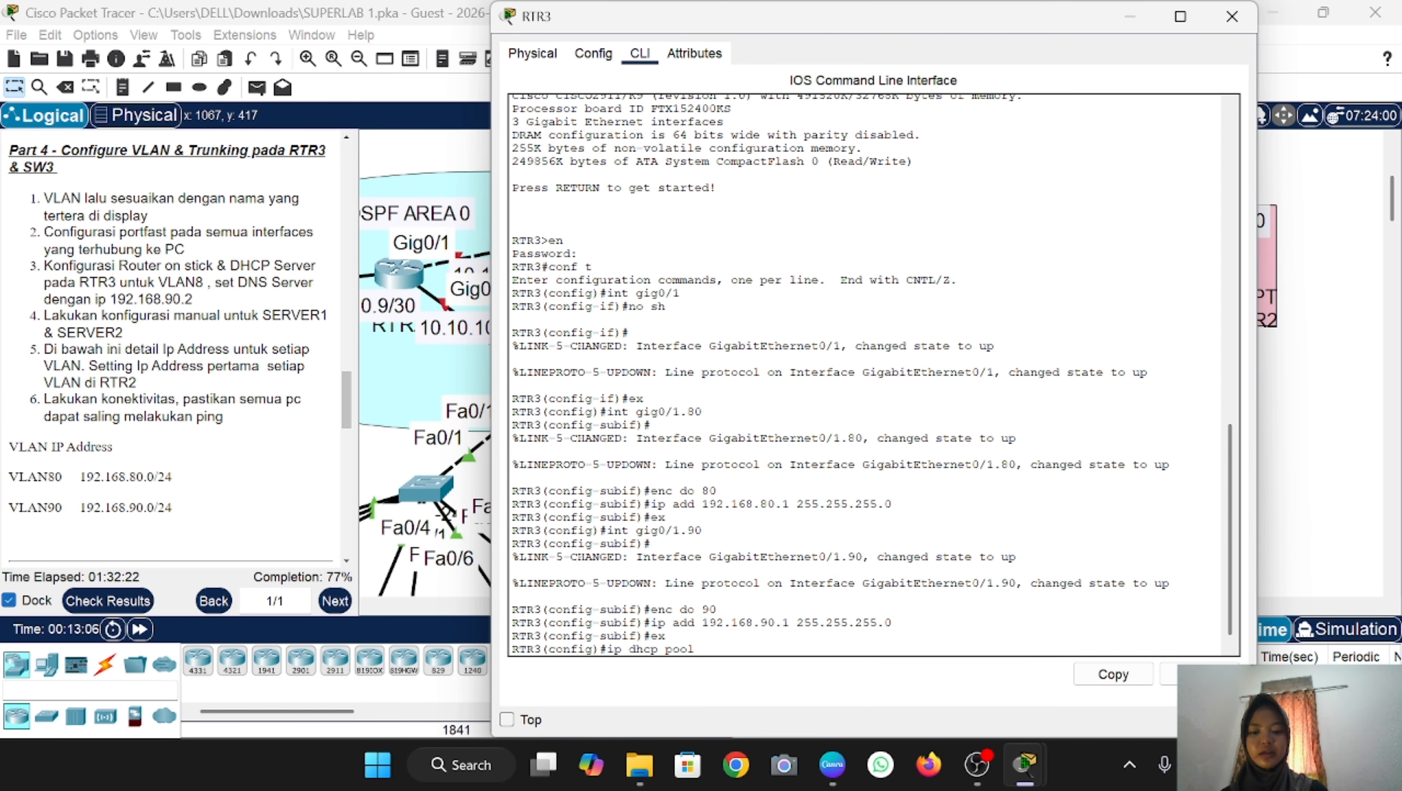
type(" VLAN")
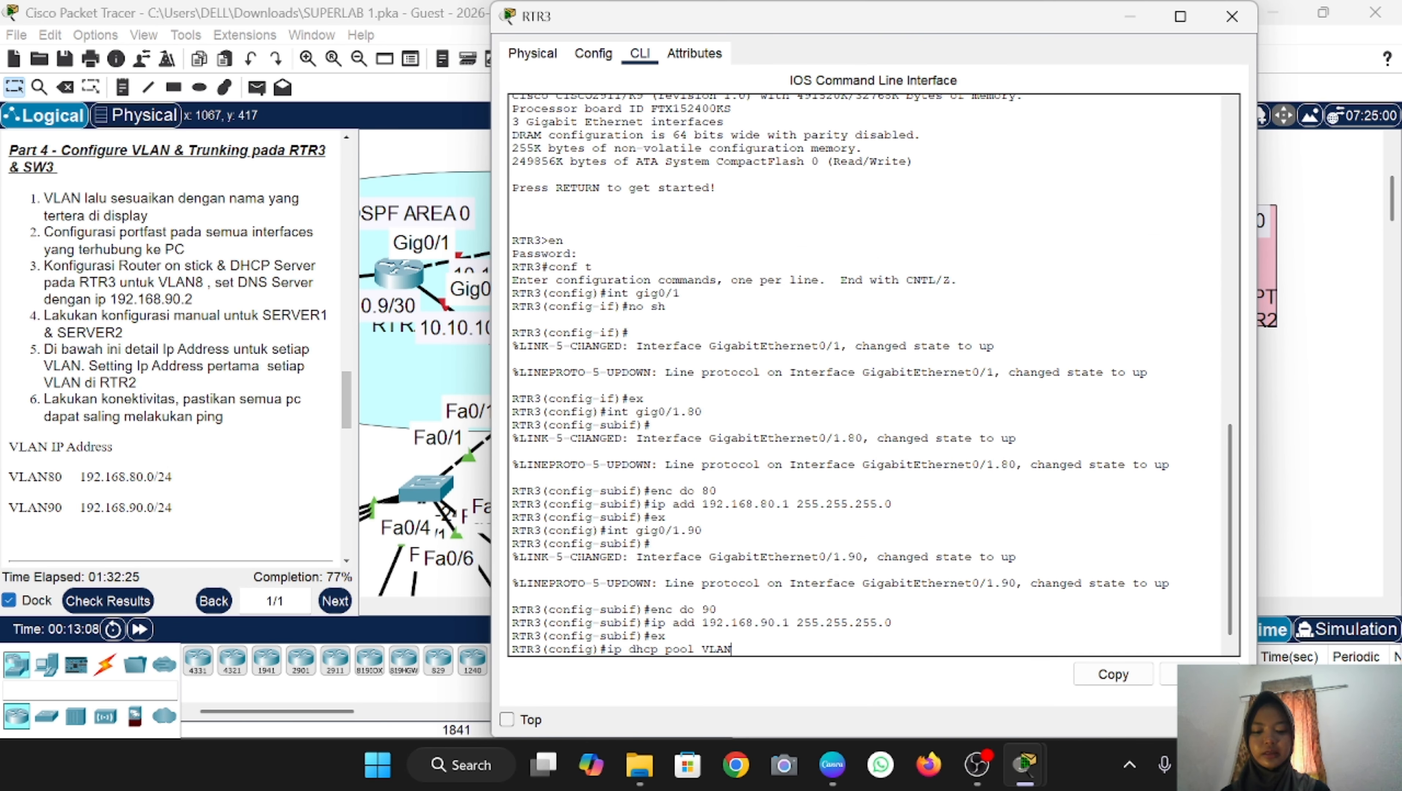
type("80")
key("Return")
type("netw")
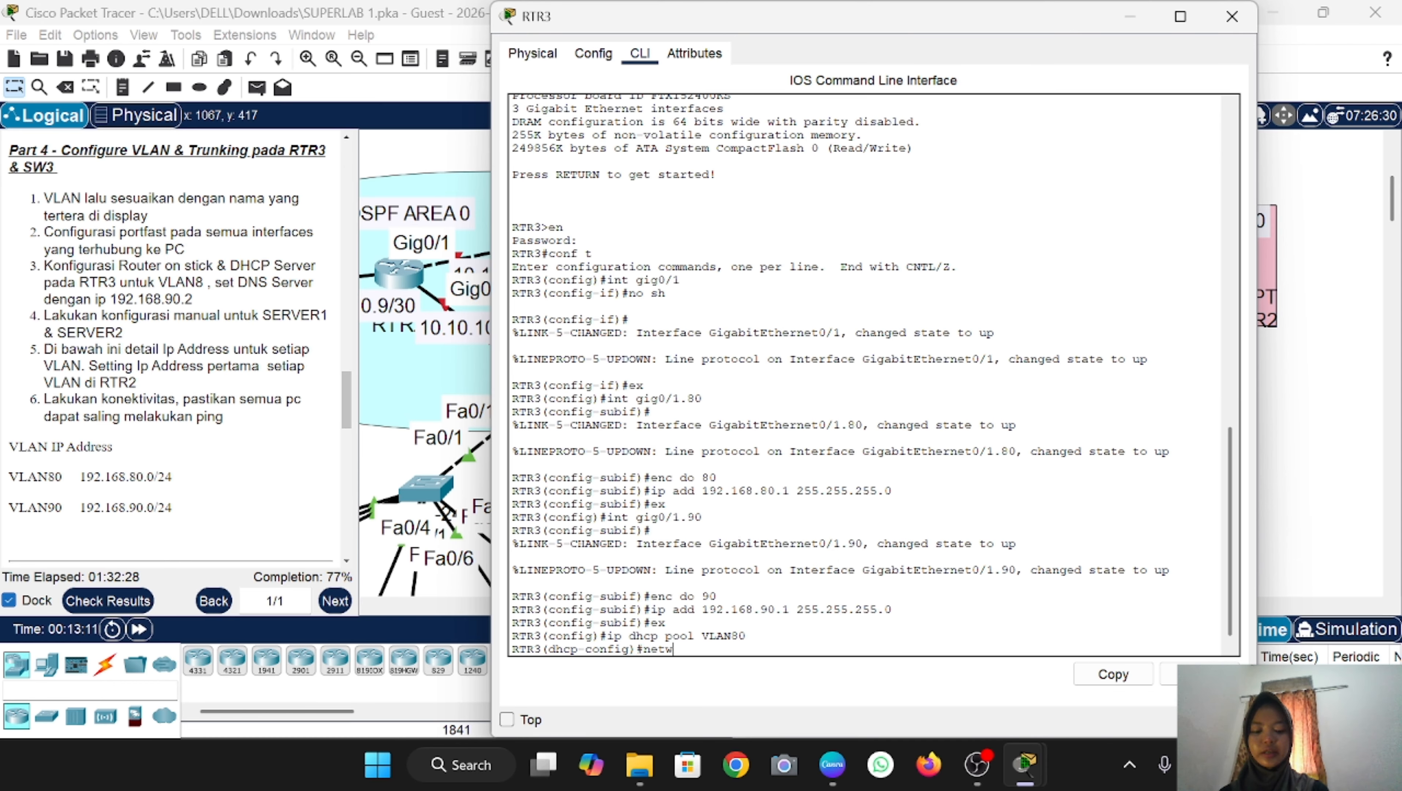
type("ork 192.168.80")
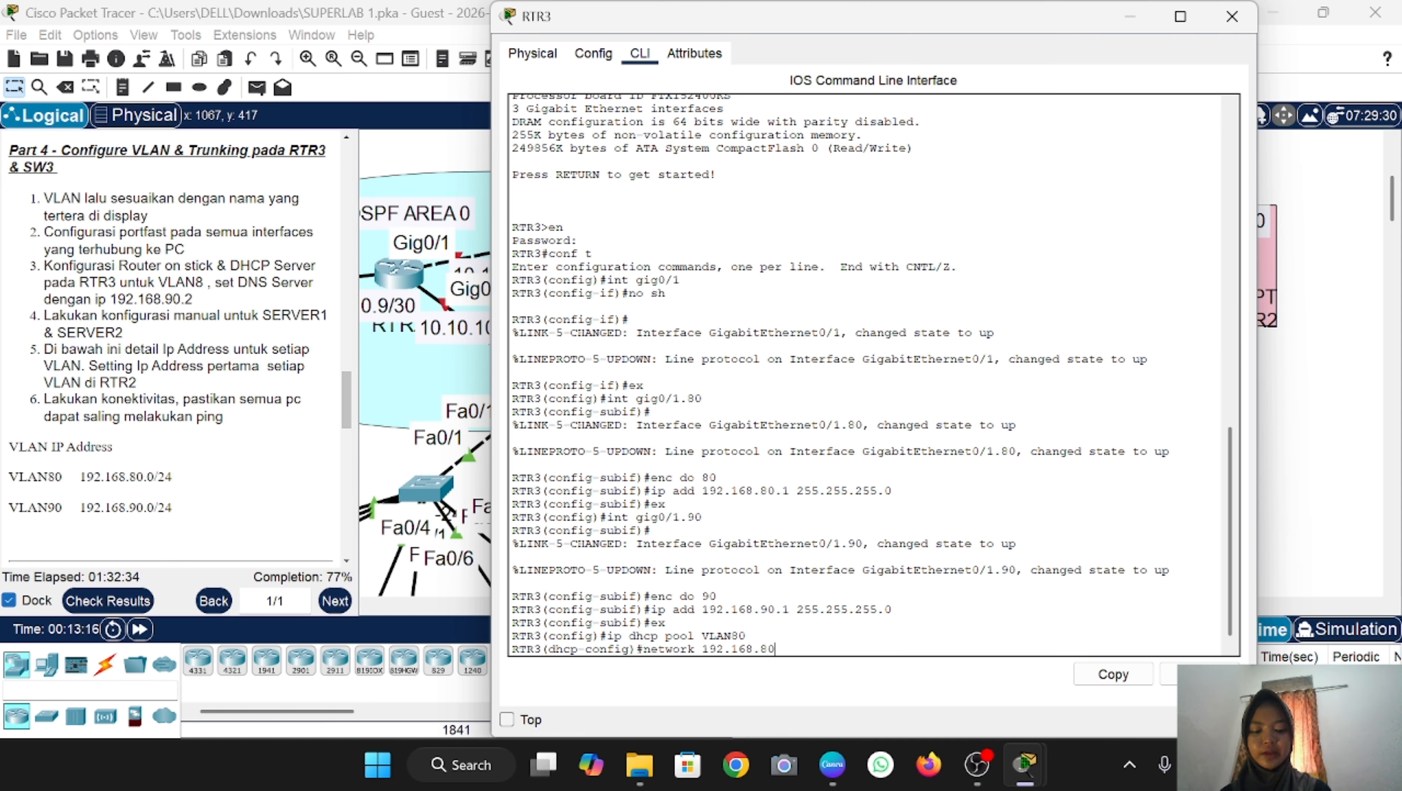
type(".0 255")
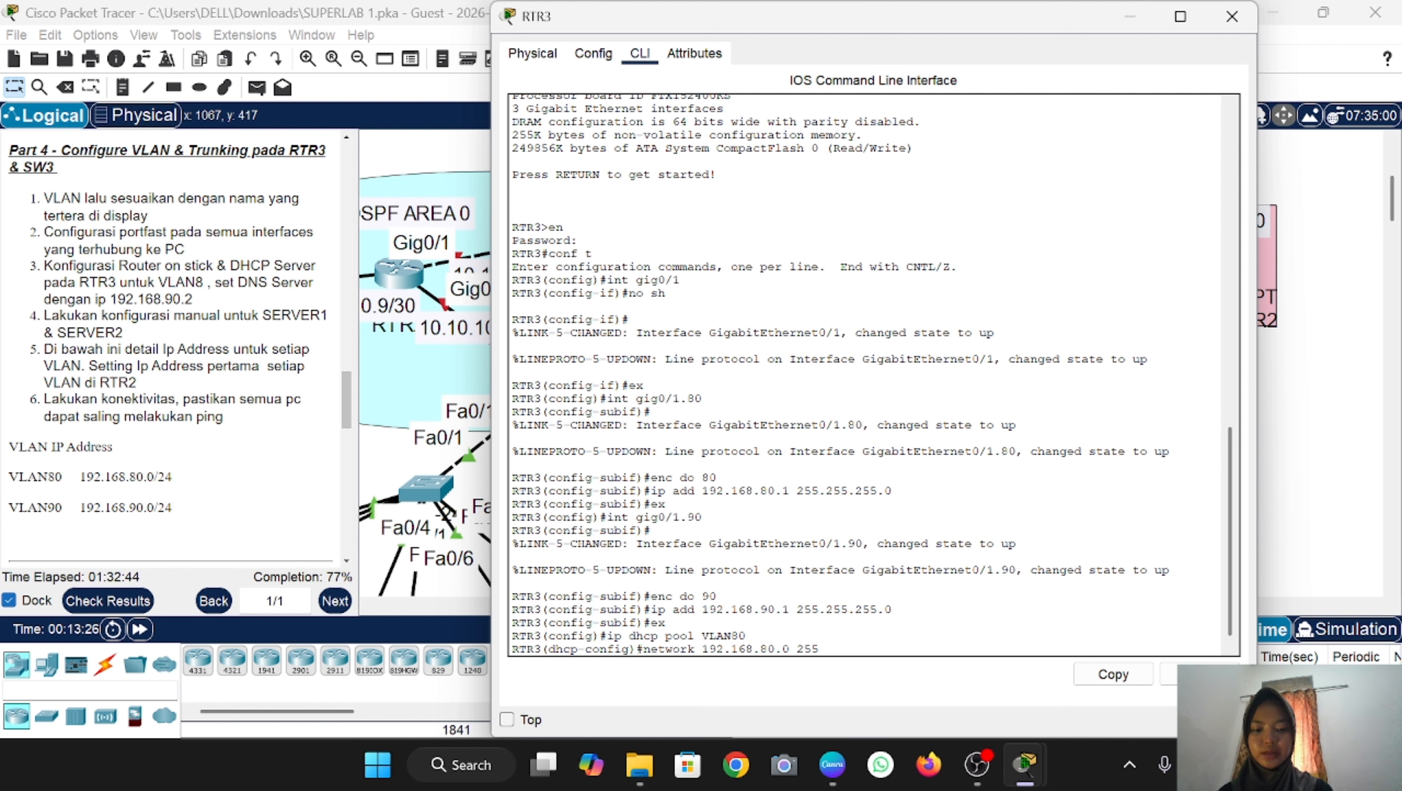
type(".255.255.0")
key("Return")
Step: Give the pool default router 192.168.80.1 and DNS 192.168.90.2, and exclude 192.168.80.1
type("defa")
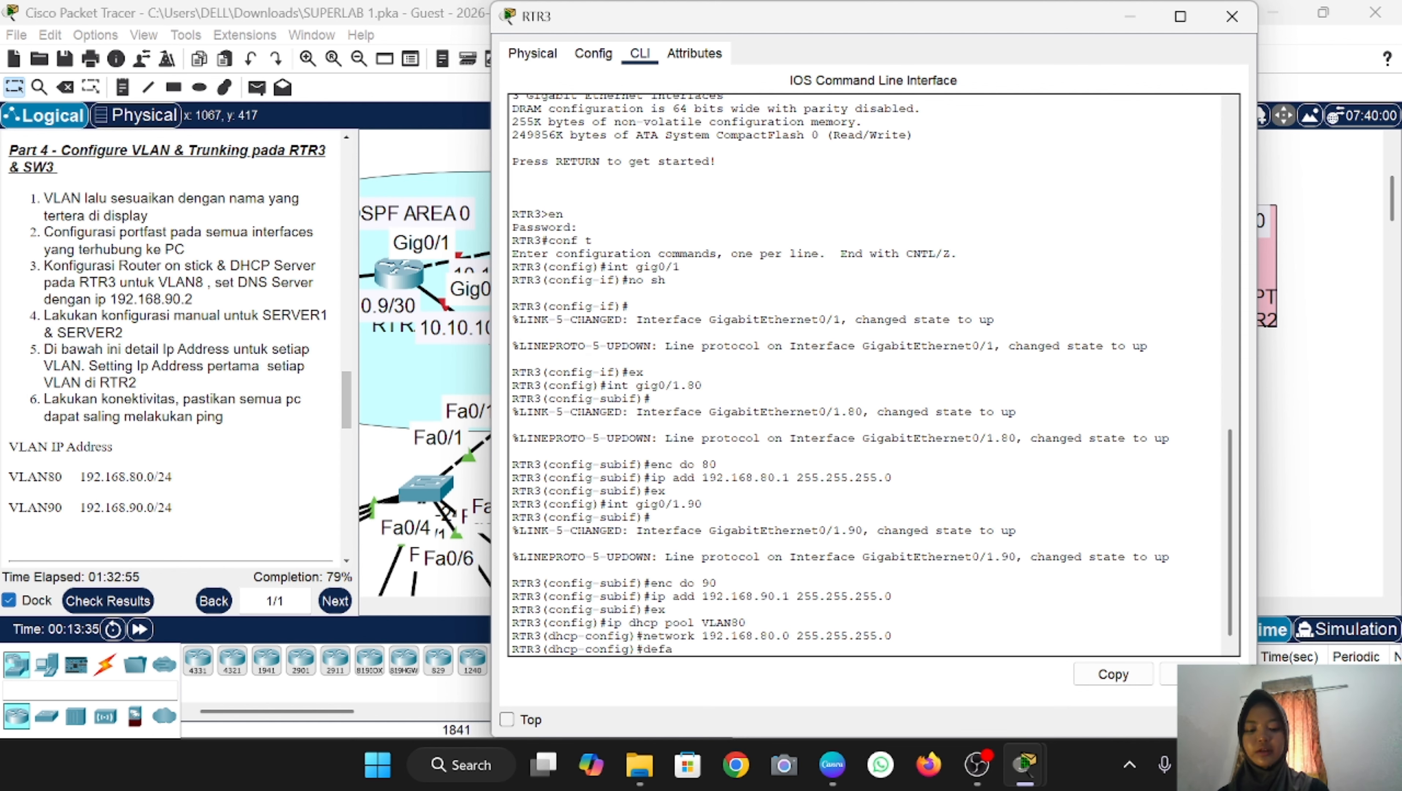
type("ult-router 192.168")
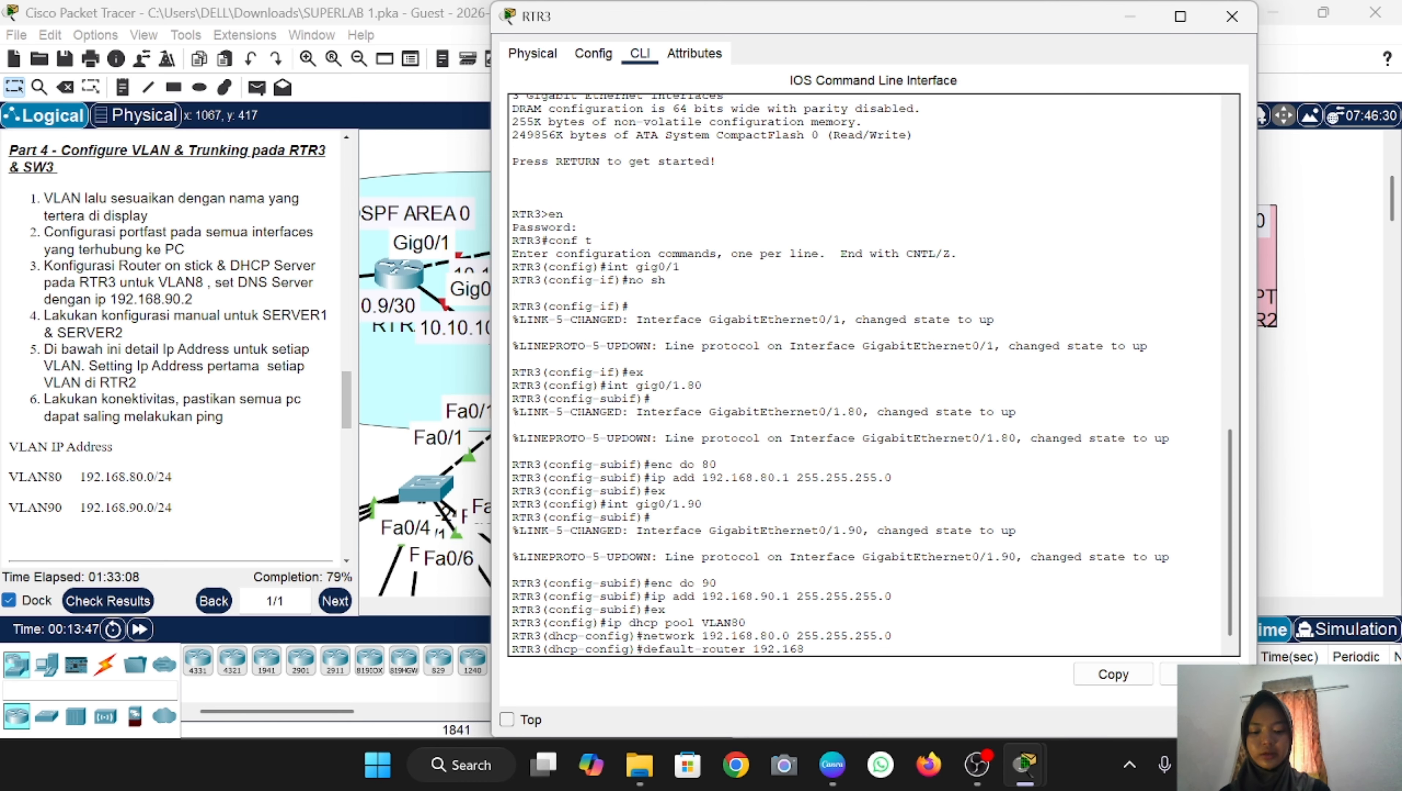
type(".80.1")
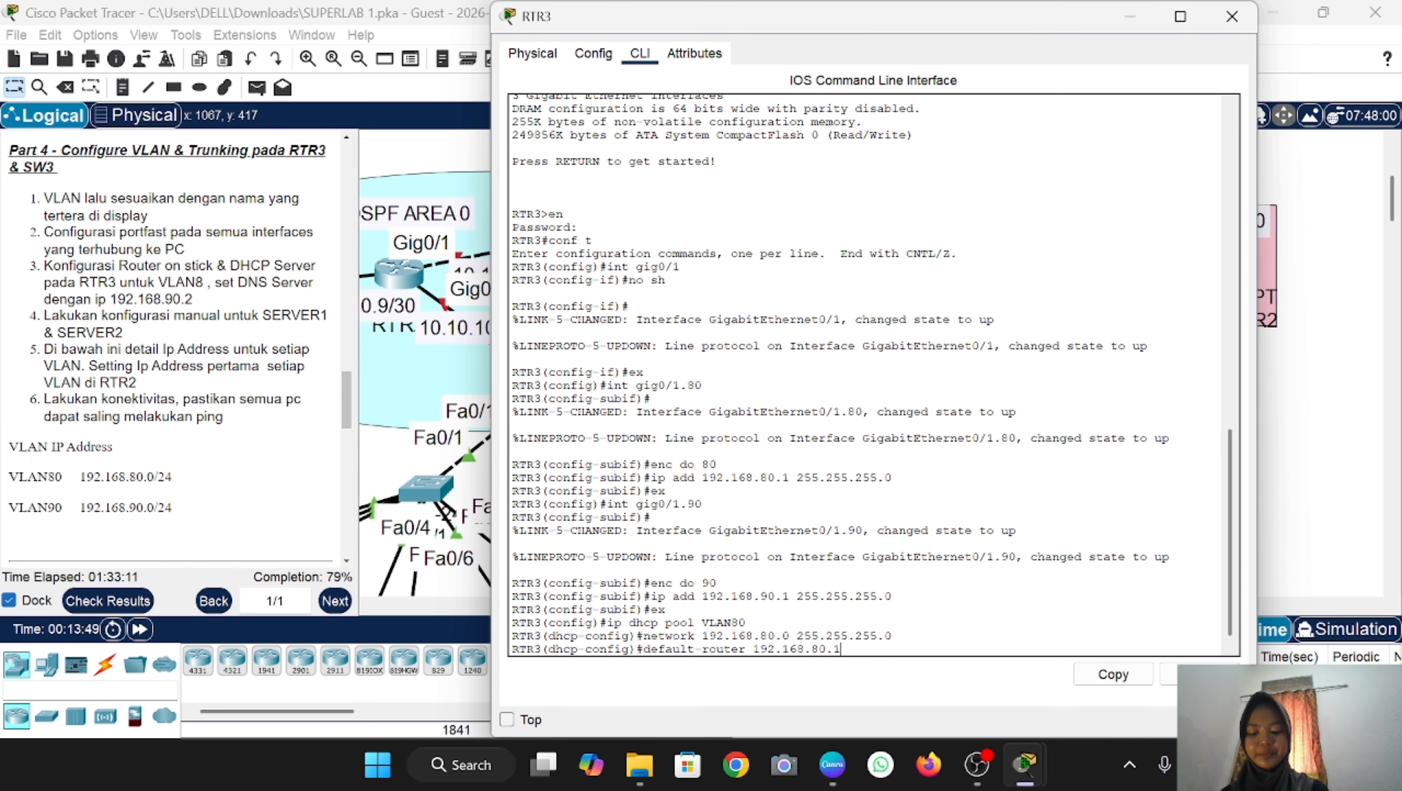
key("Return")
type("dhcp-config)#d")
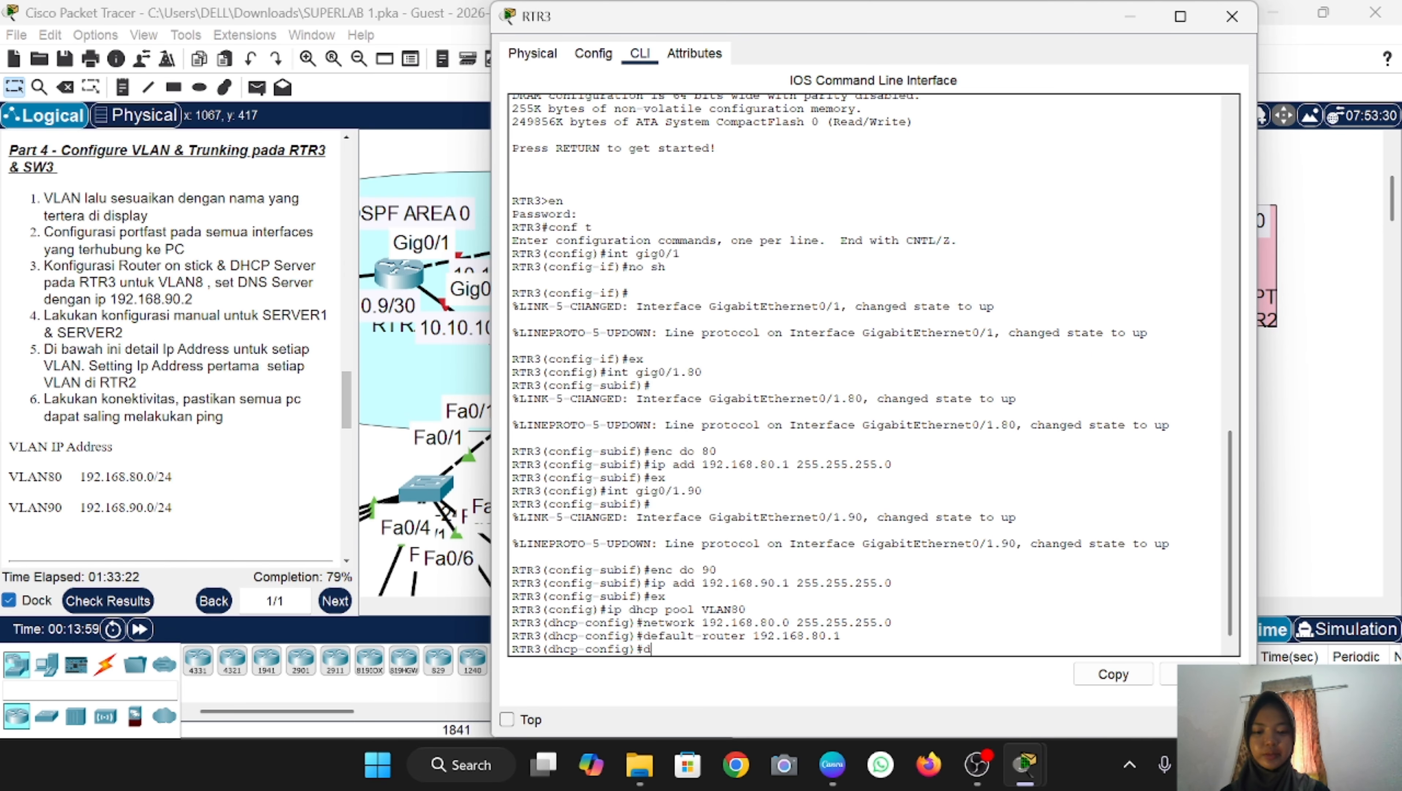
type("n 192")
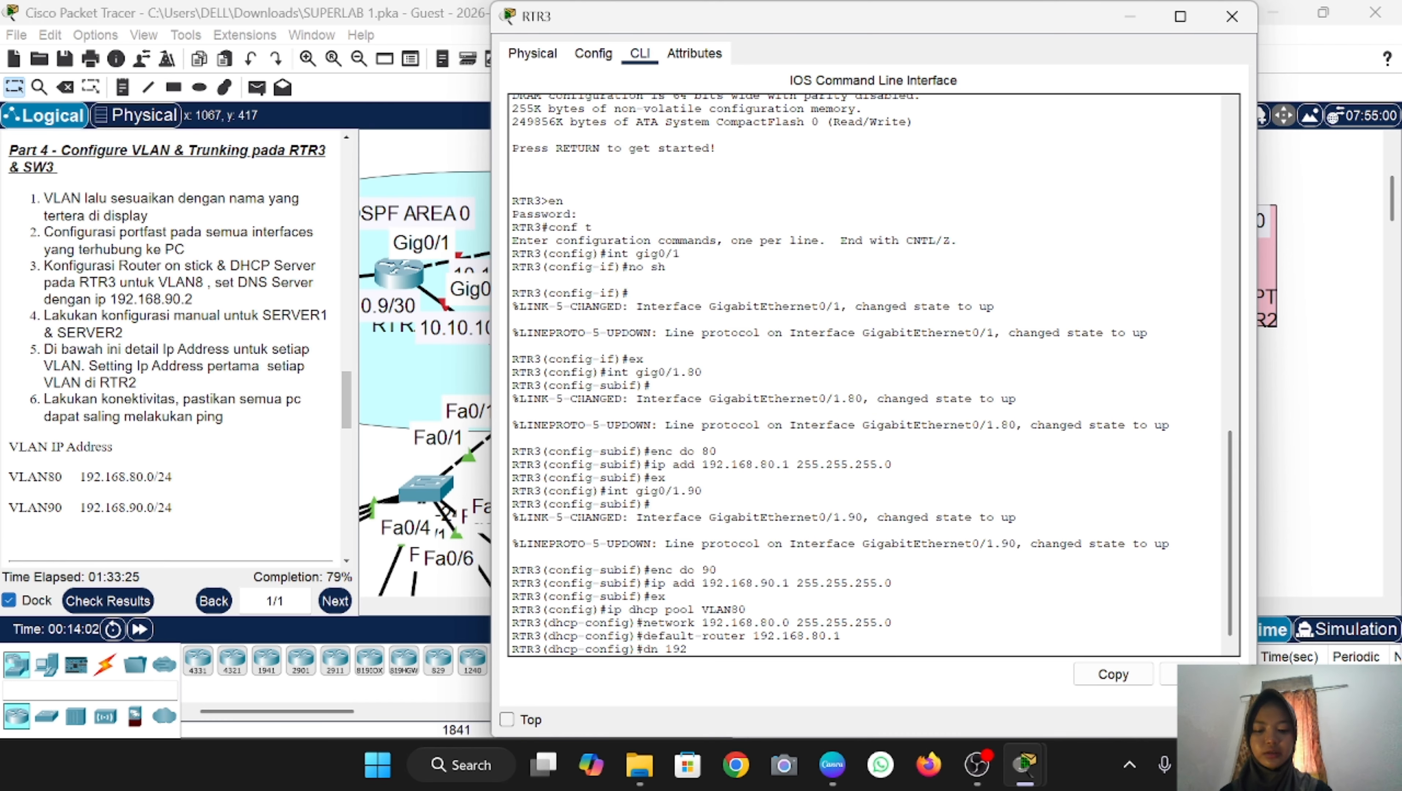
type(".168.")
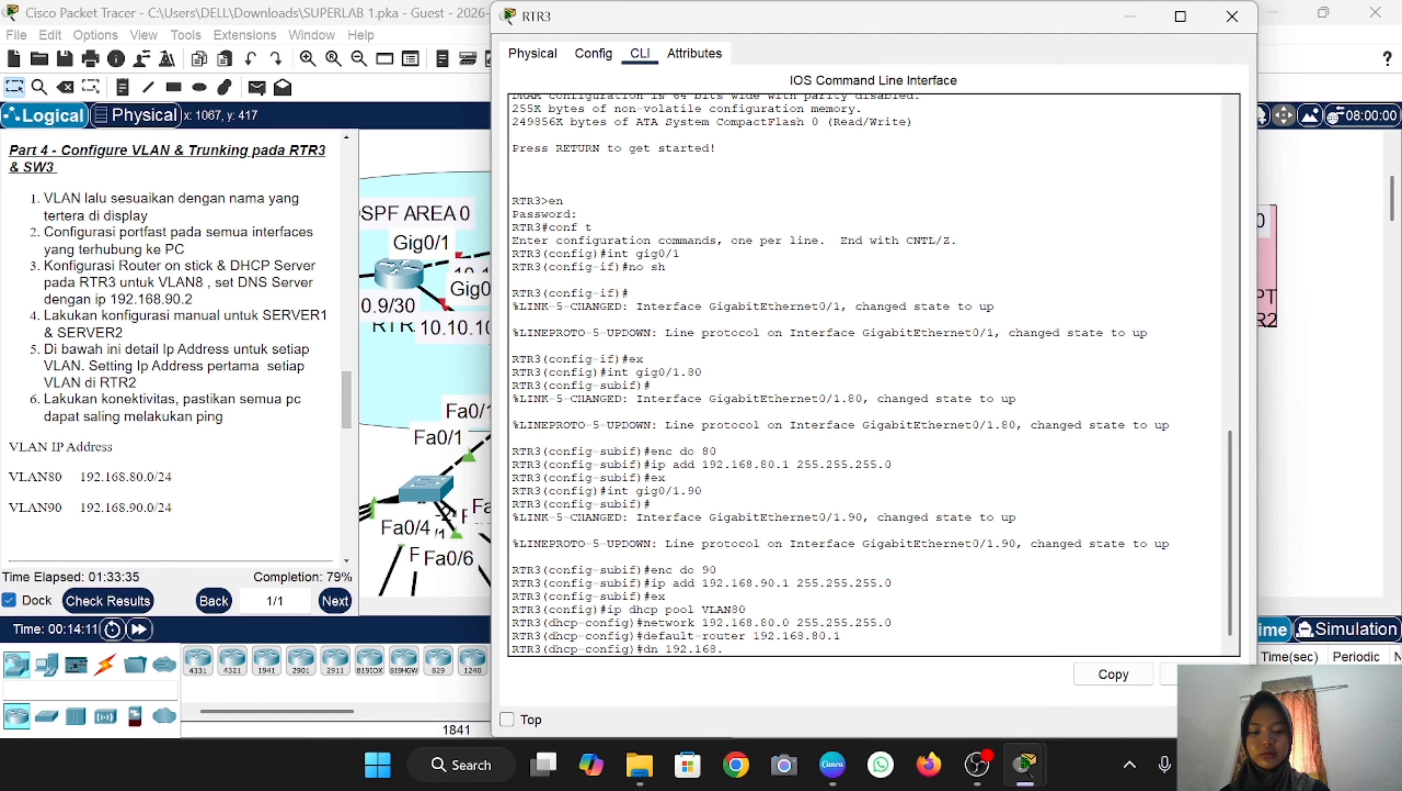
type("90.2")
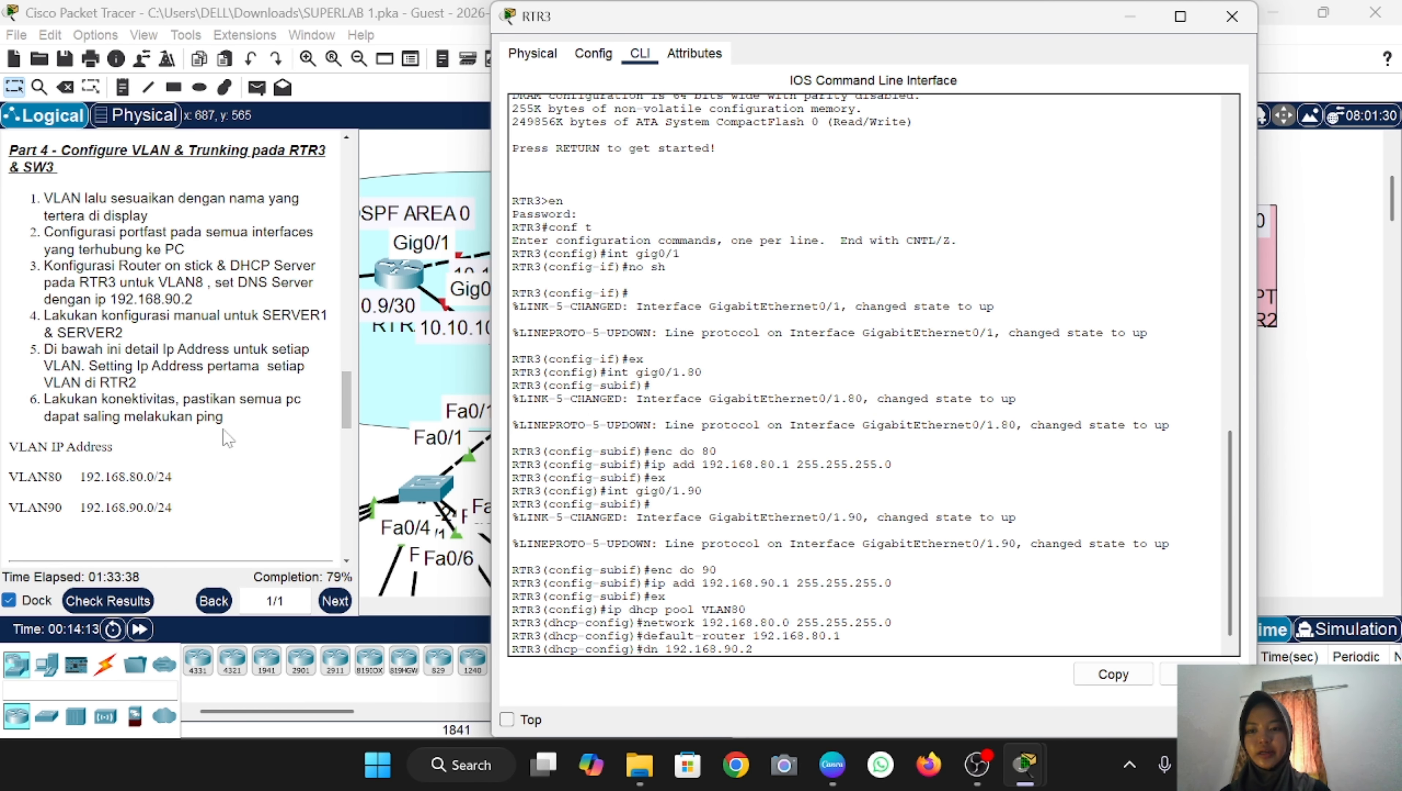
key("Return")
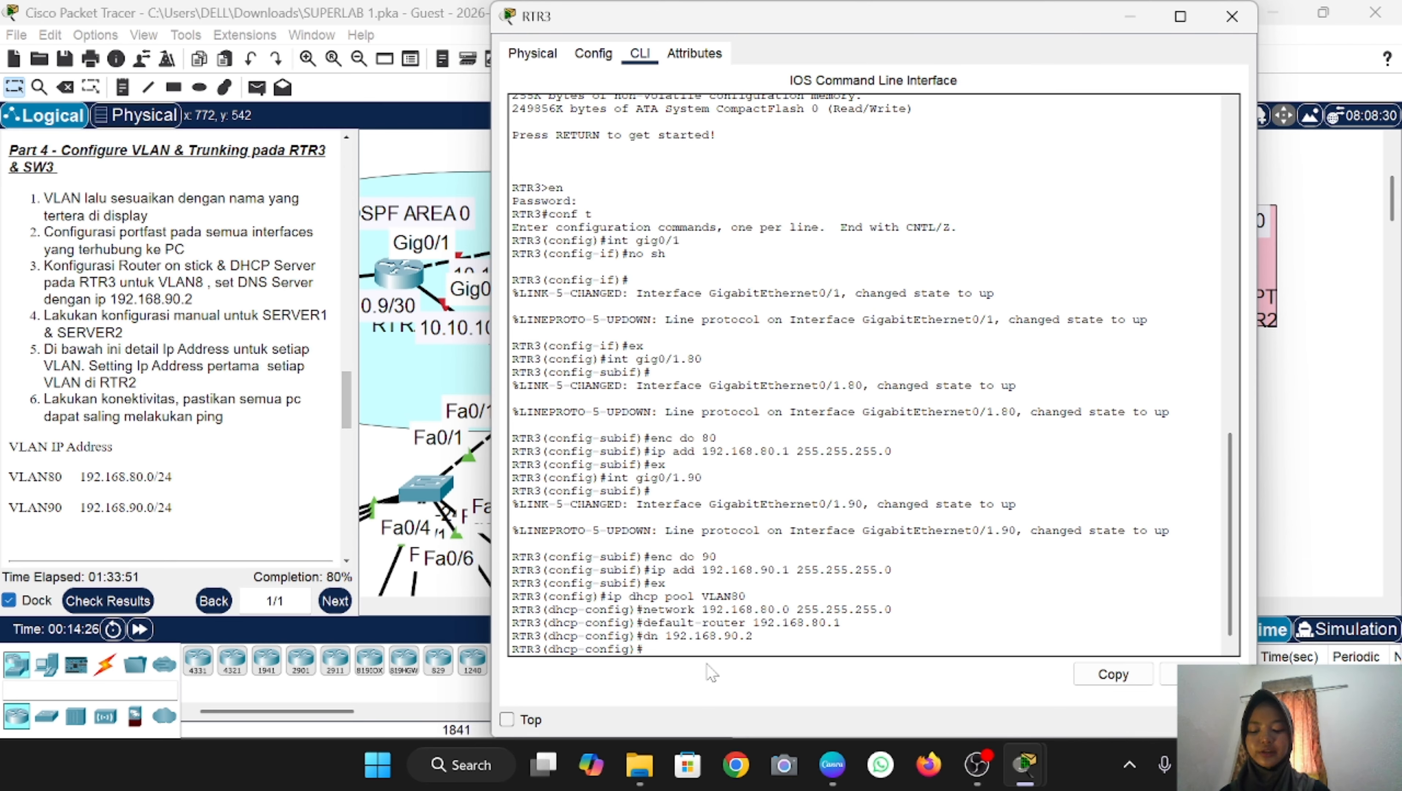
type("ip dhcp ")
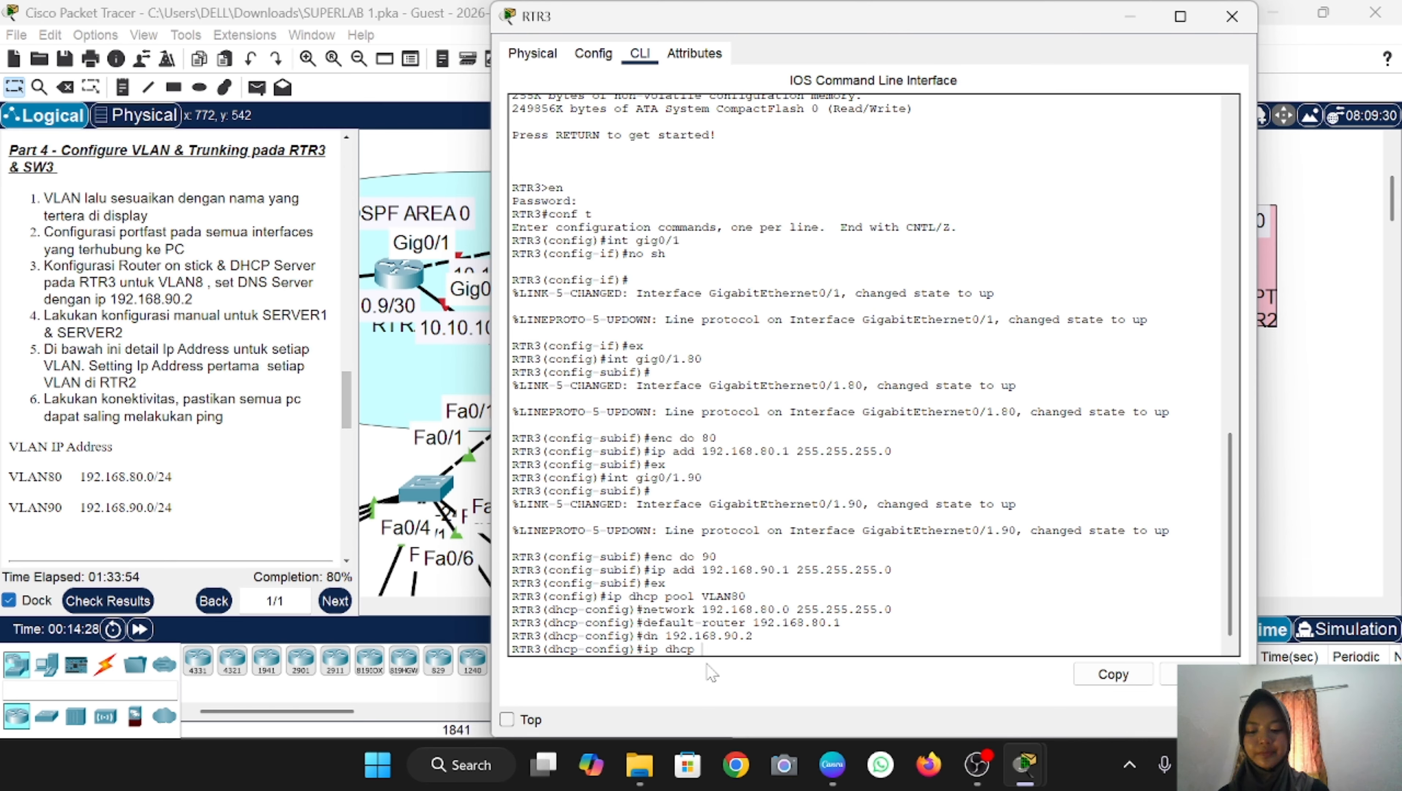
type("excluded")
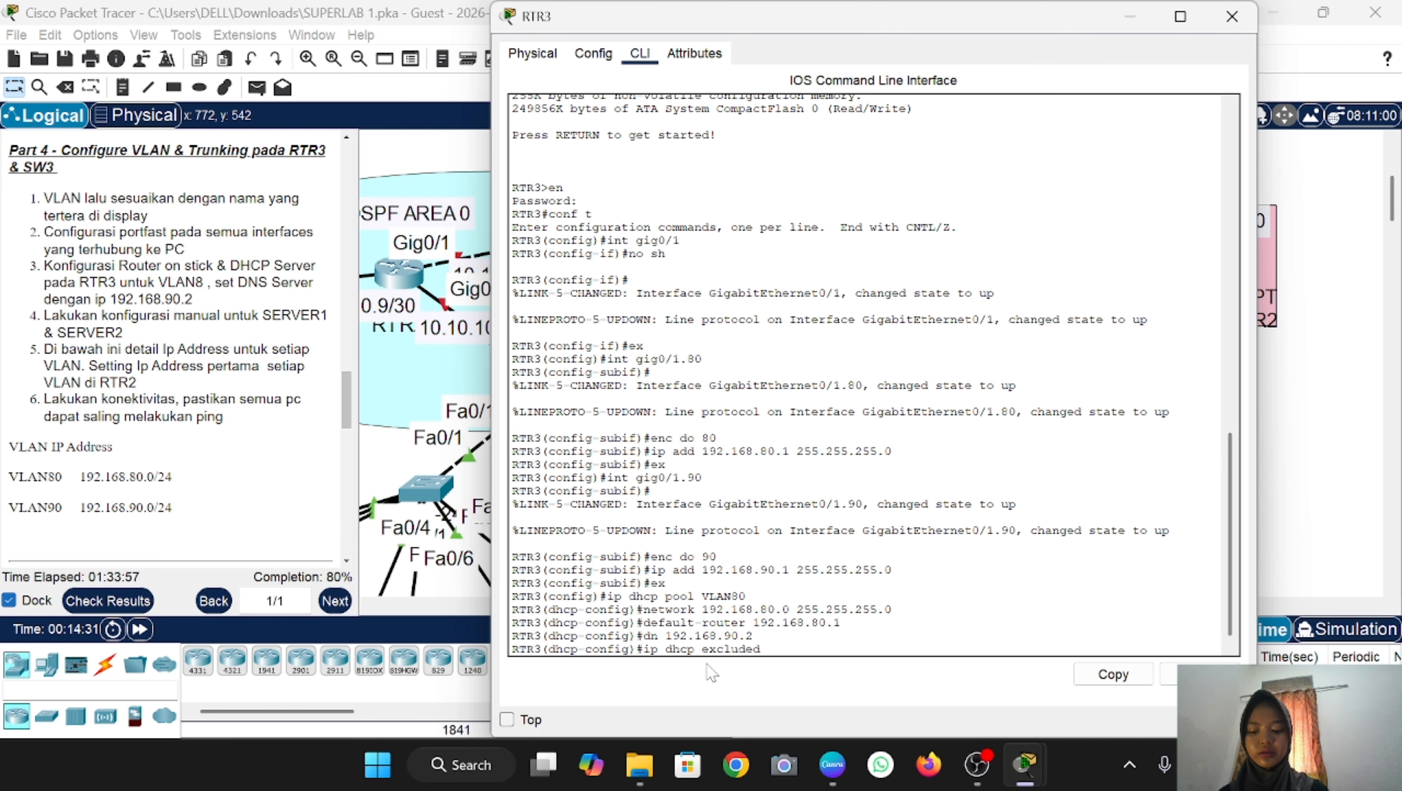
type(" 192.168.80.")
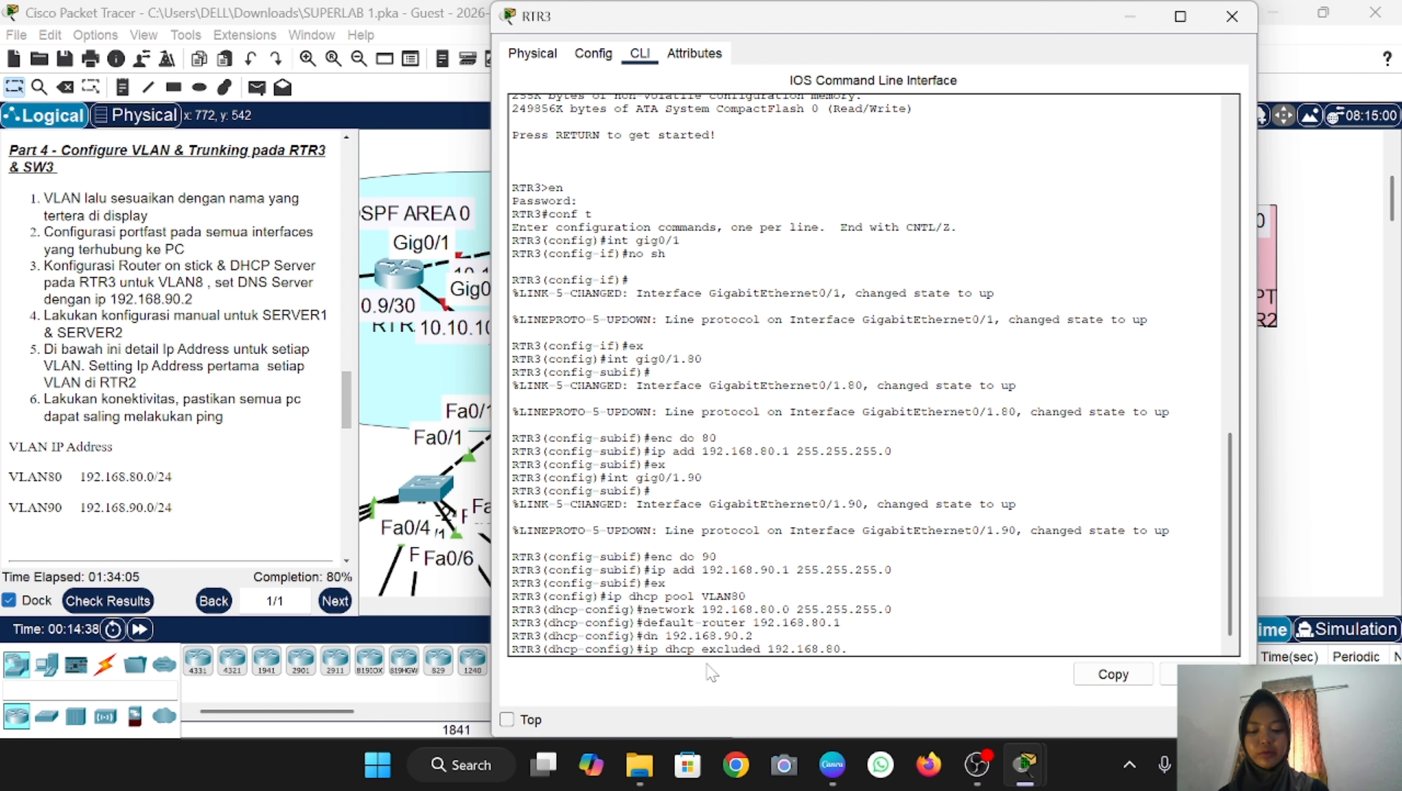
type("1")
key("Return")
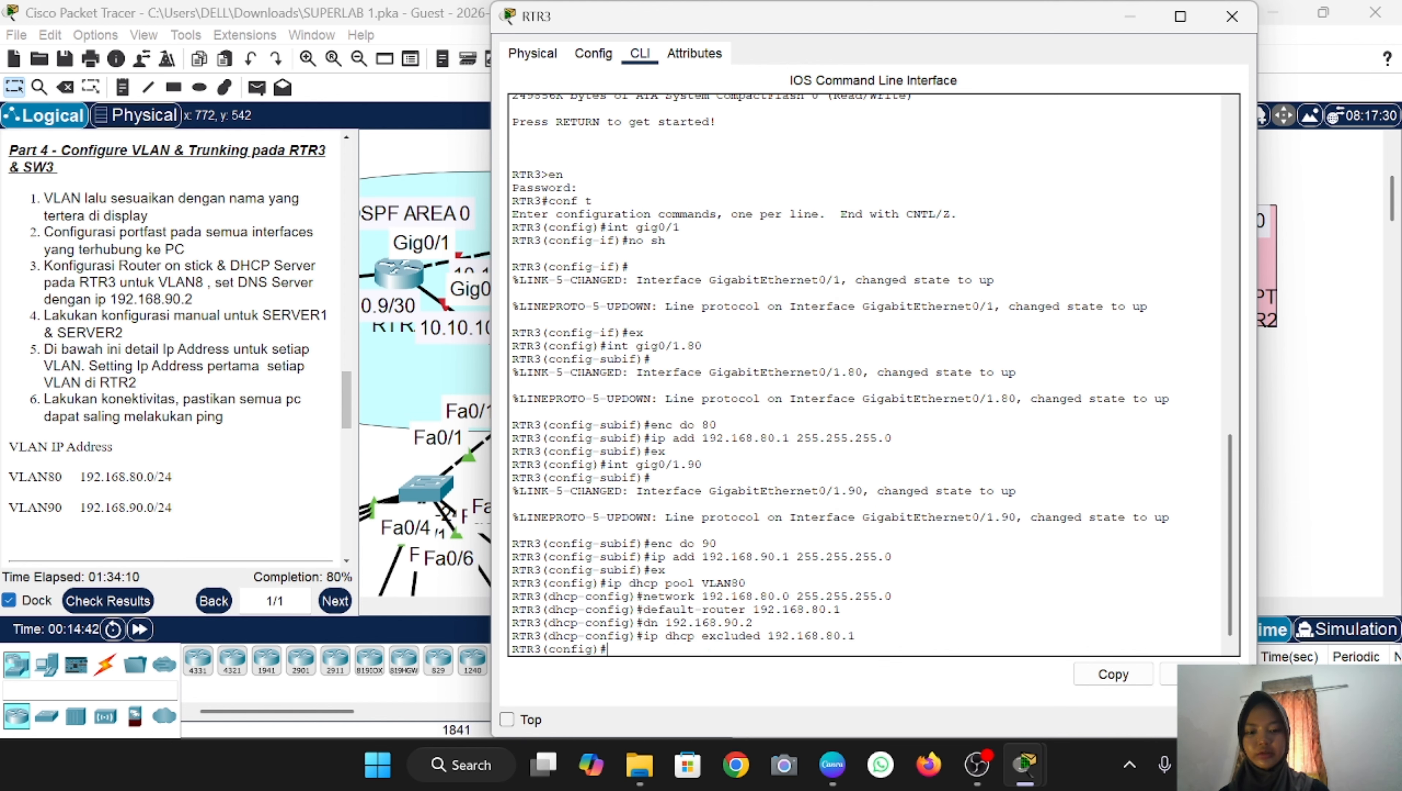
Step: Switch PC22's IP configuration to DHCP so it obtains 192.168.80.2 with gateway 192.168.80.1
left_click(1231, 16)
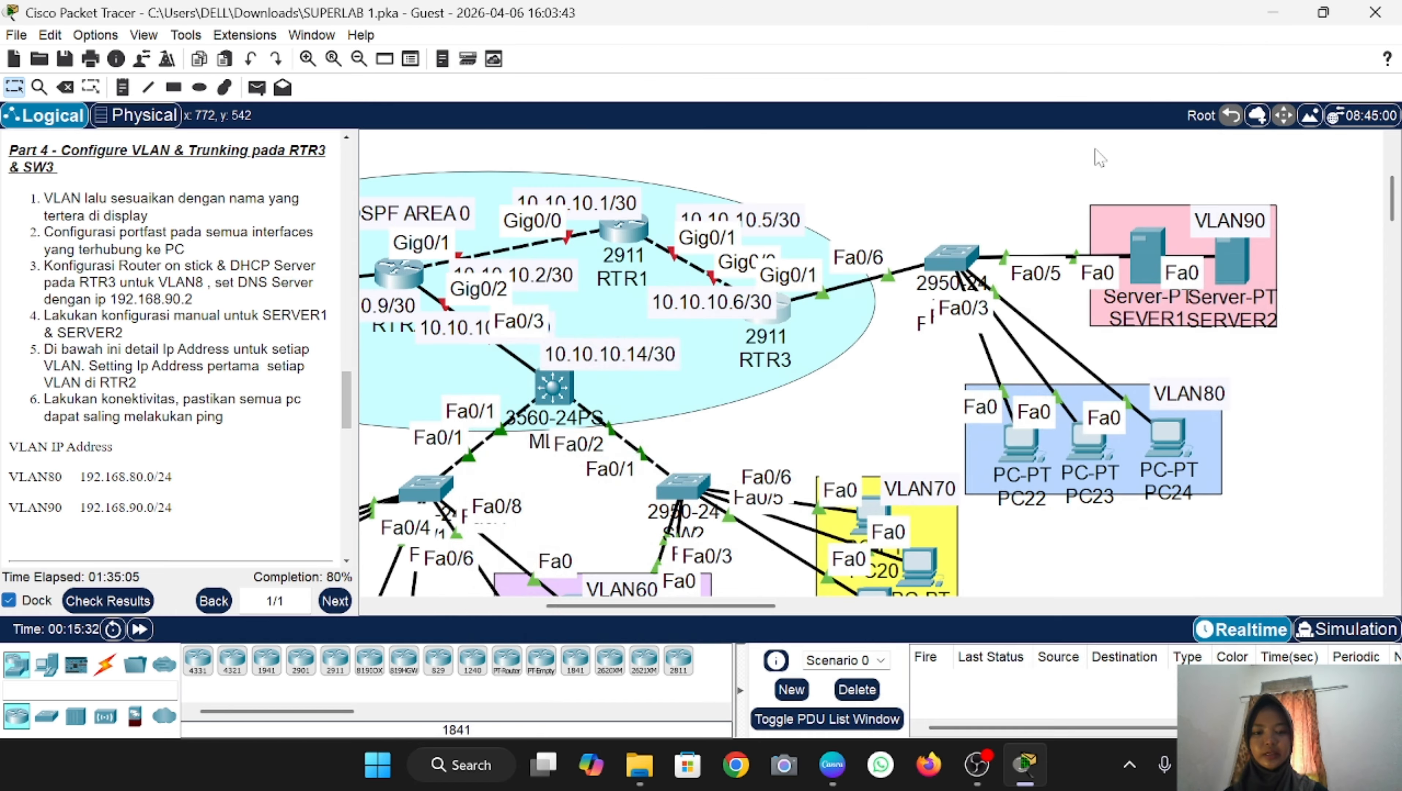
left_click(1013, 448)
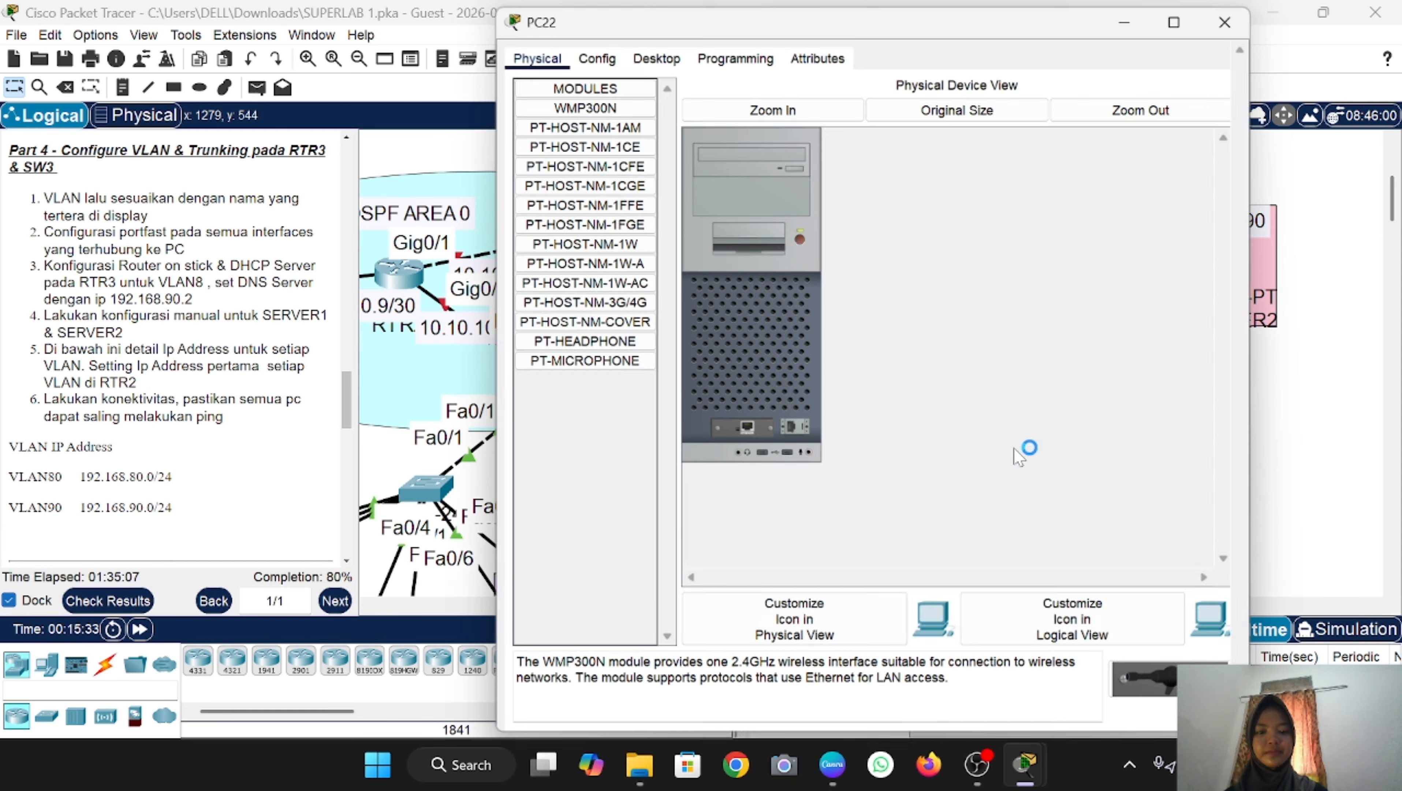
left_click(651, 62)
left_click(575, 141)
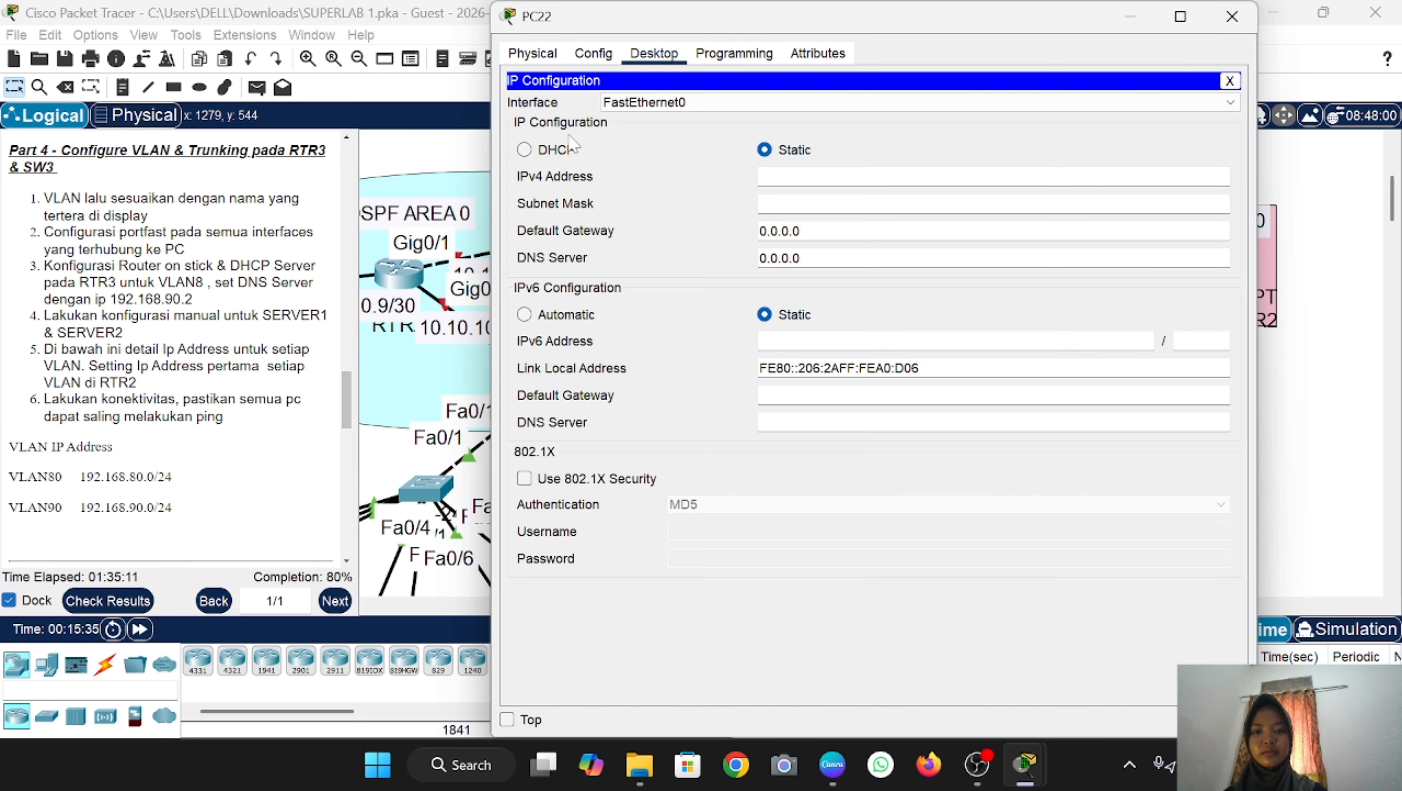
left_click(525, 150)
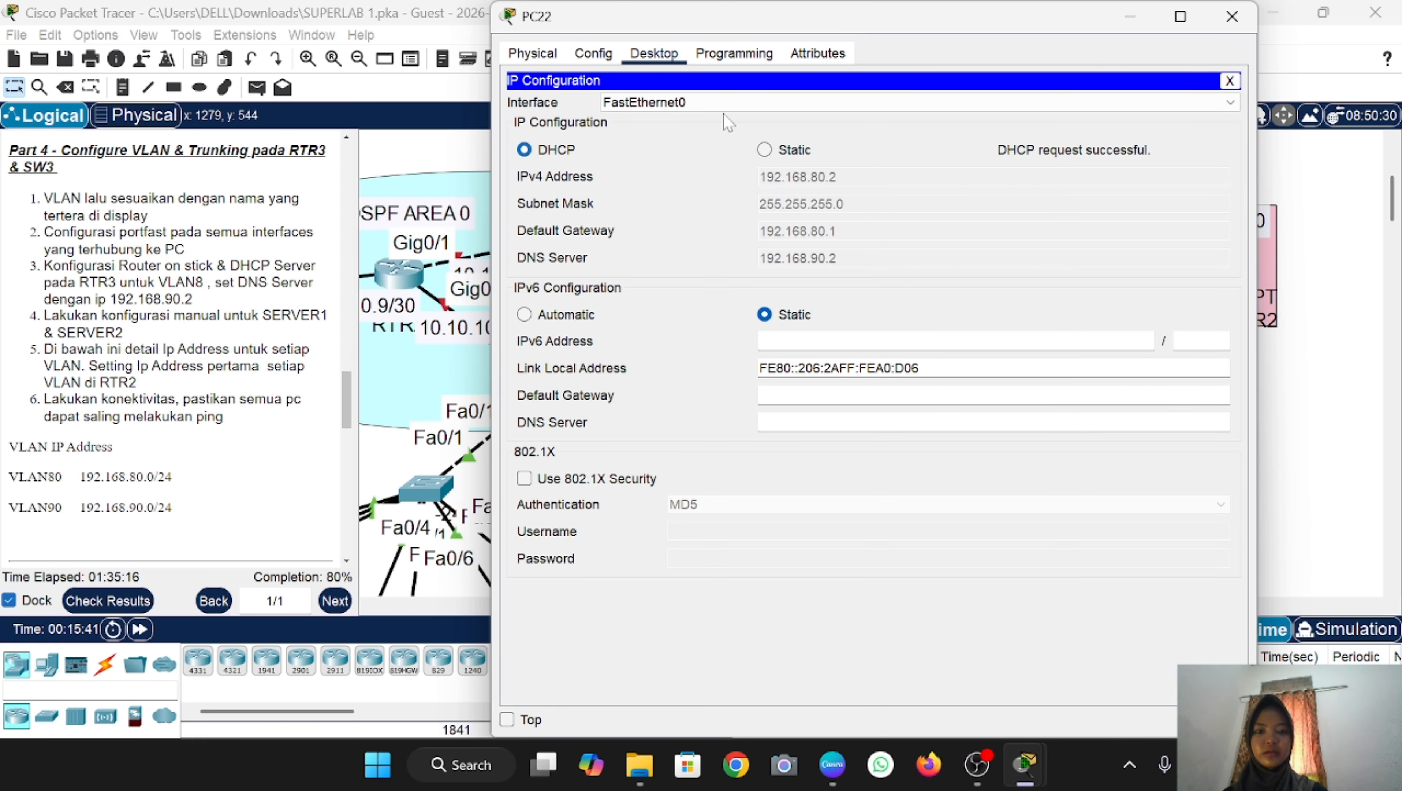
left_click(1232, 16)
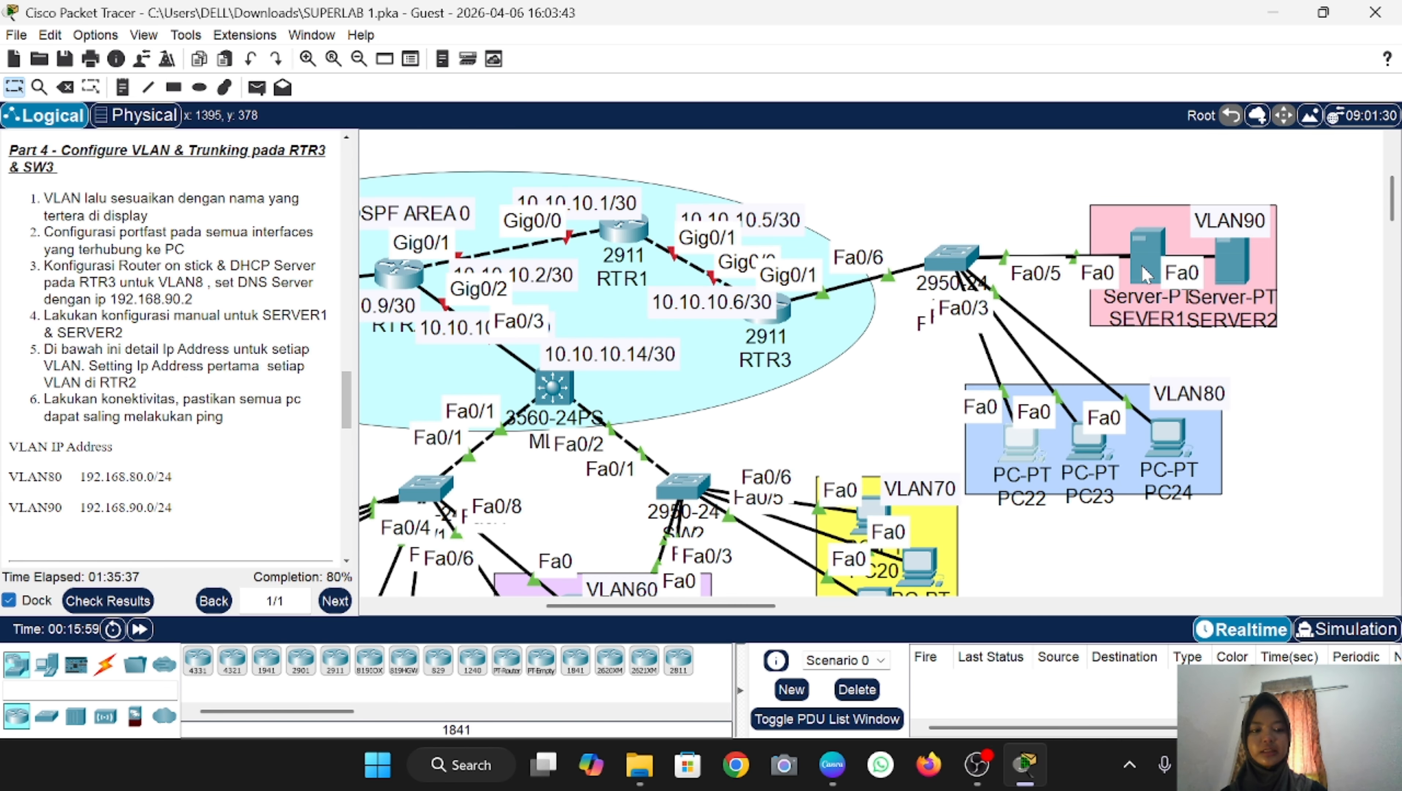
Step: Give SEVER1 default gateway 192.168.90.1 and DNS server 192.168.90.2
left_click(1157, 282)
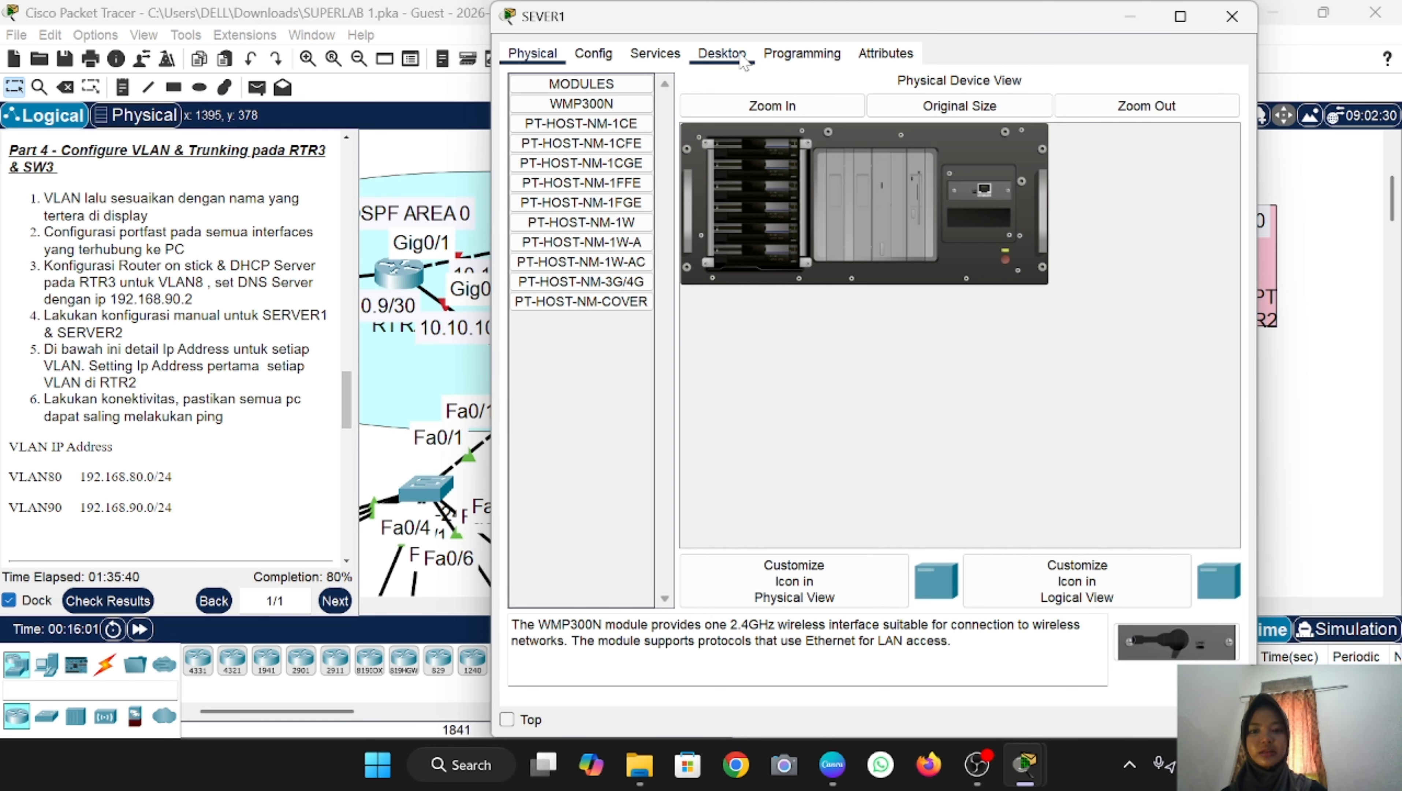
left_click(722, 53)
left_click(572, 153)
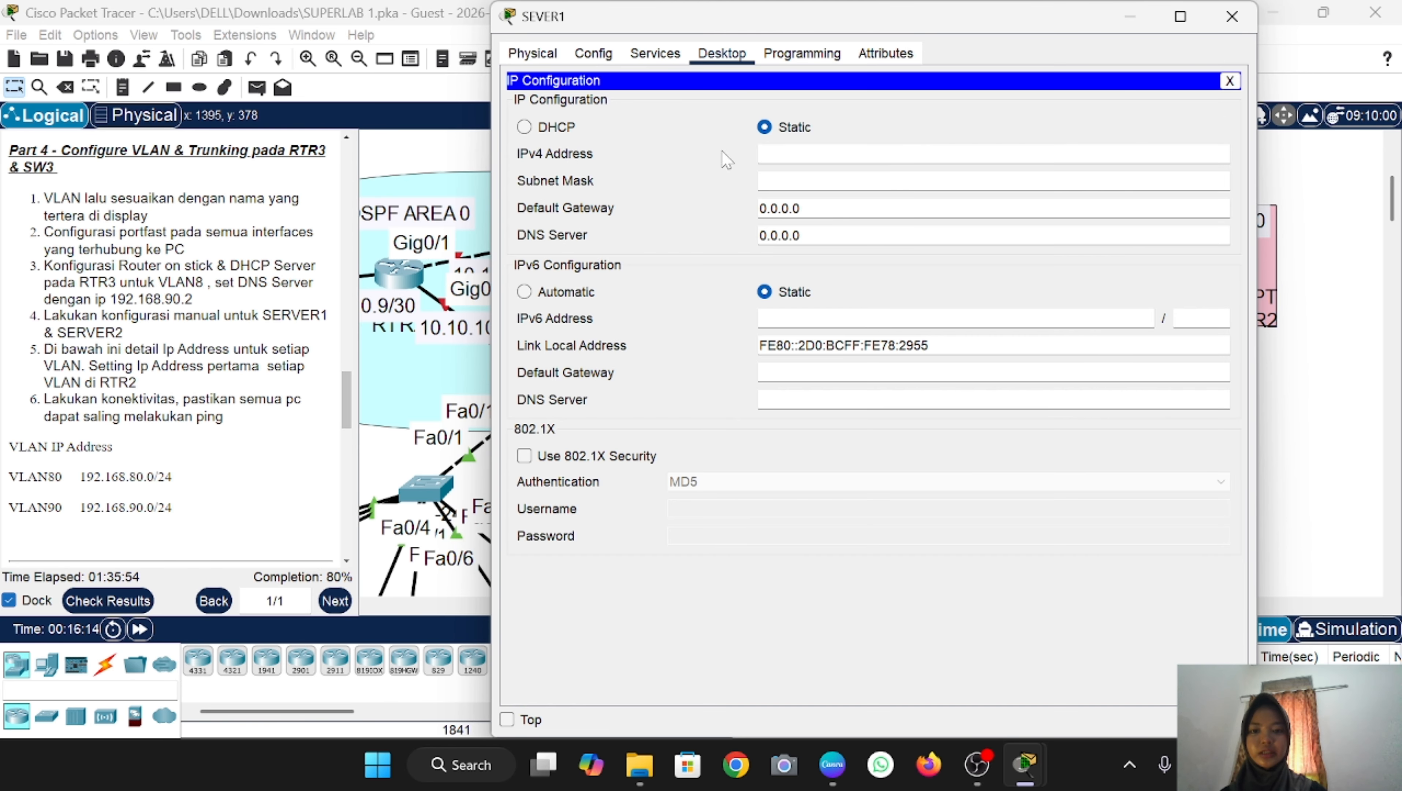
type("192.168.90.2")
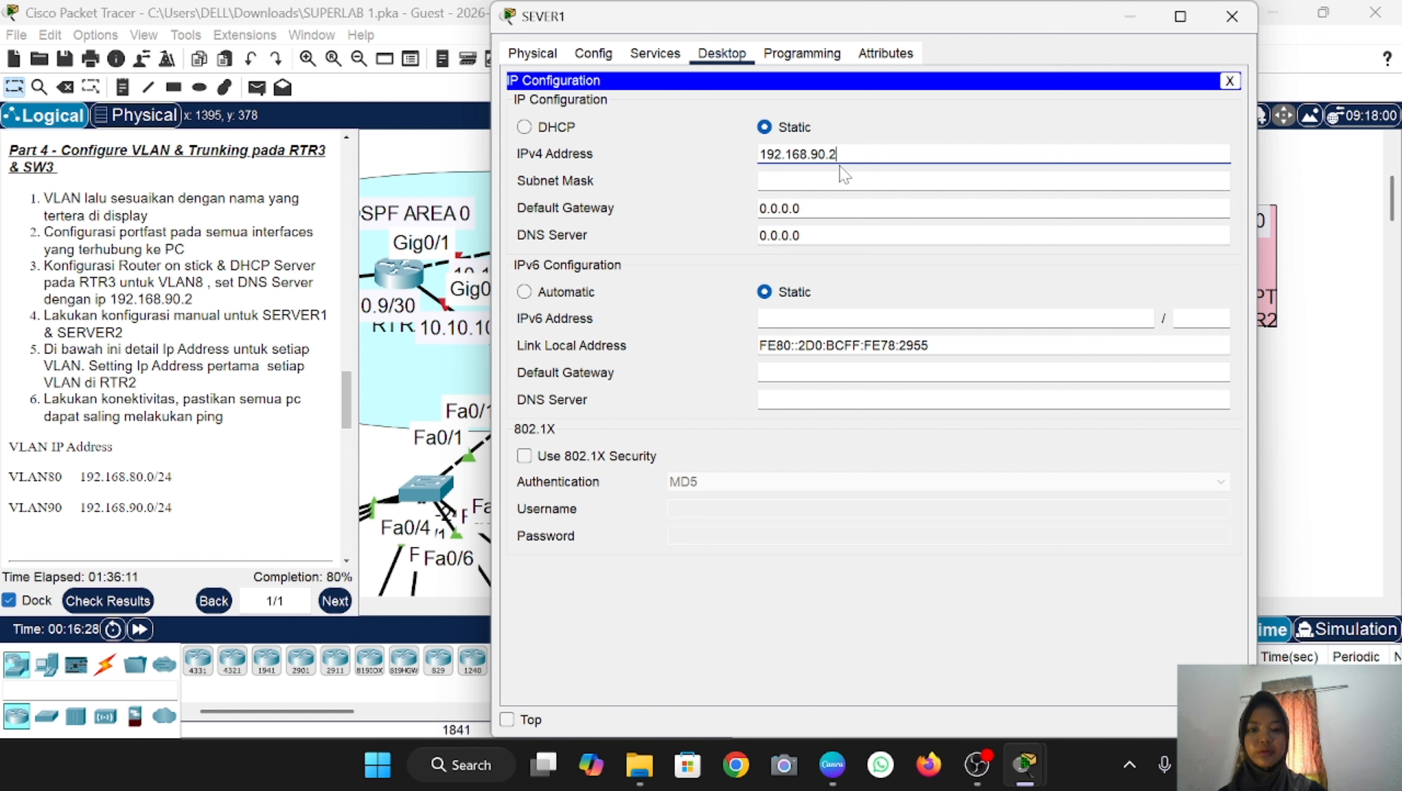
left_click(785, 181)
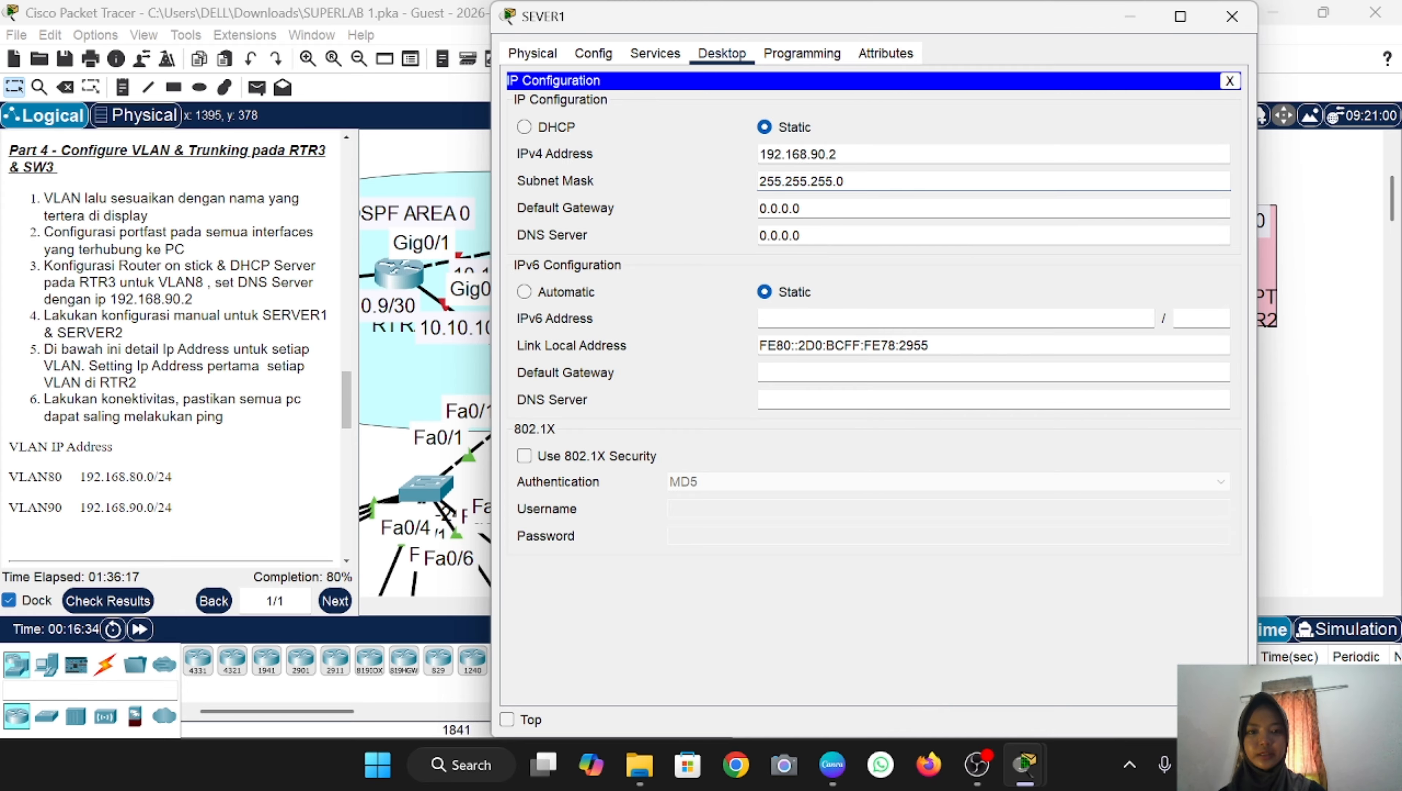
key("Tab")
type("1")
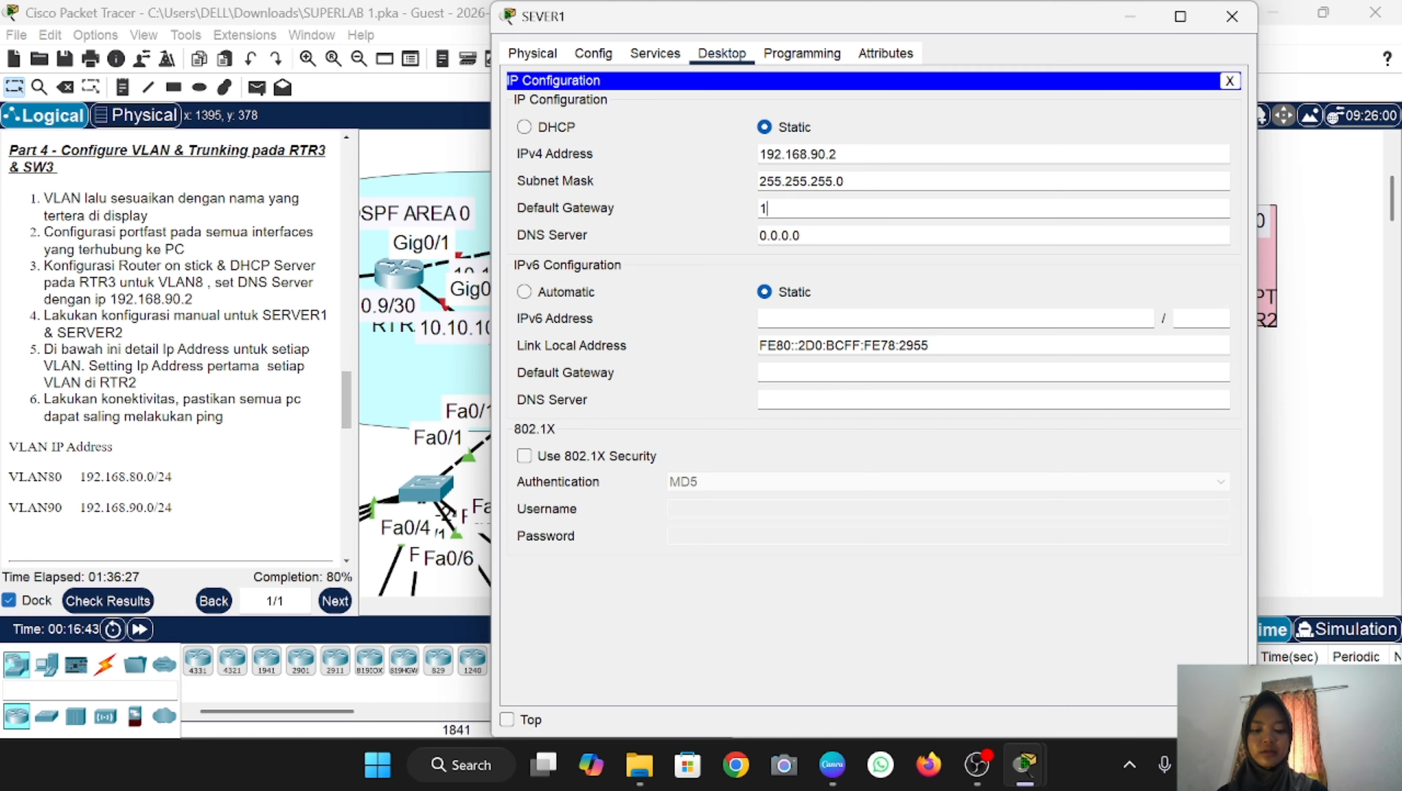
type("92.16")
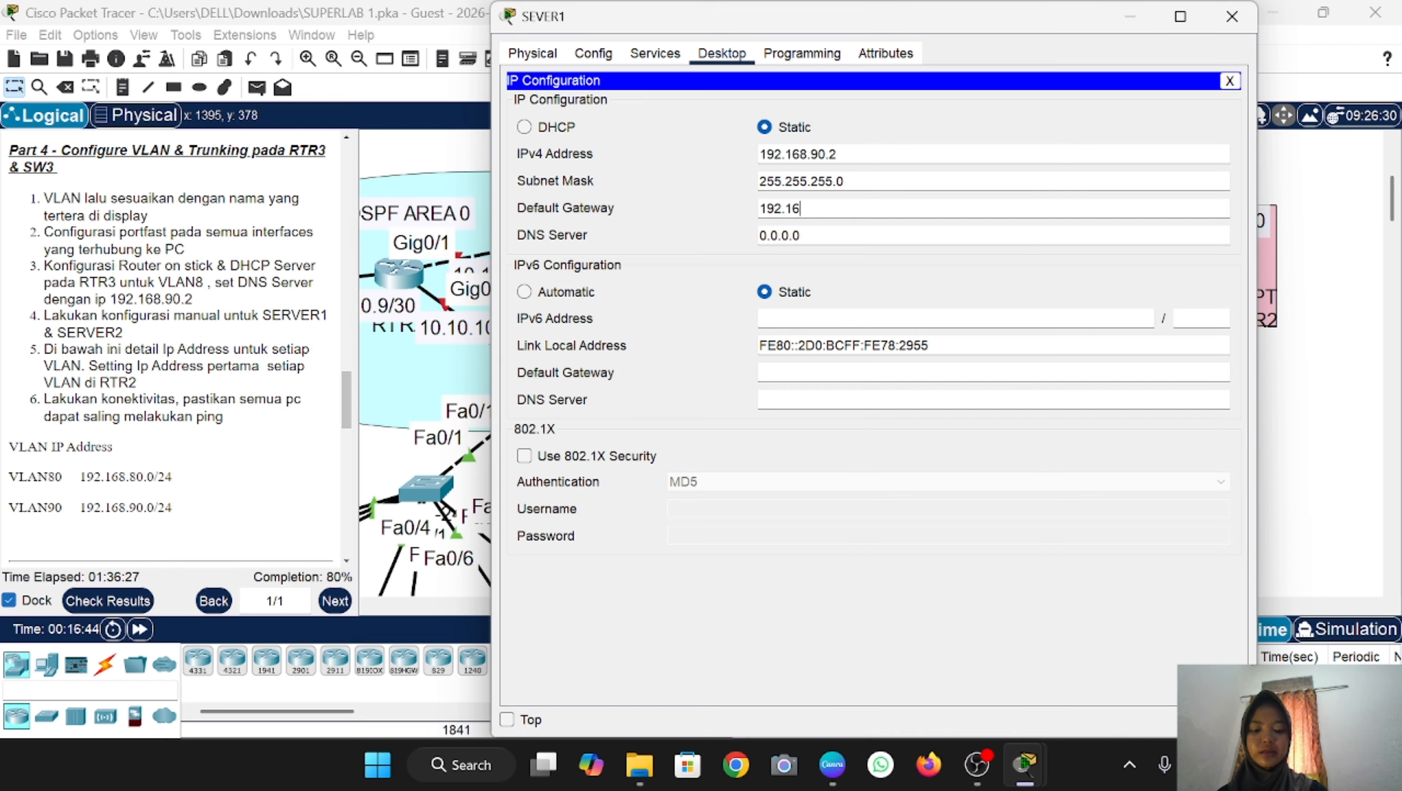
type("8.90.1")
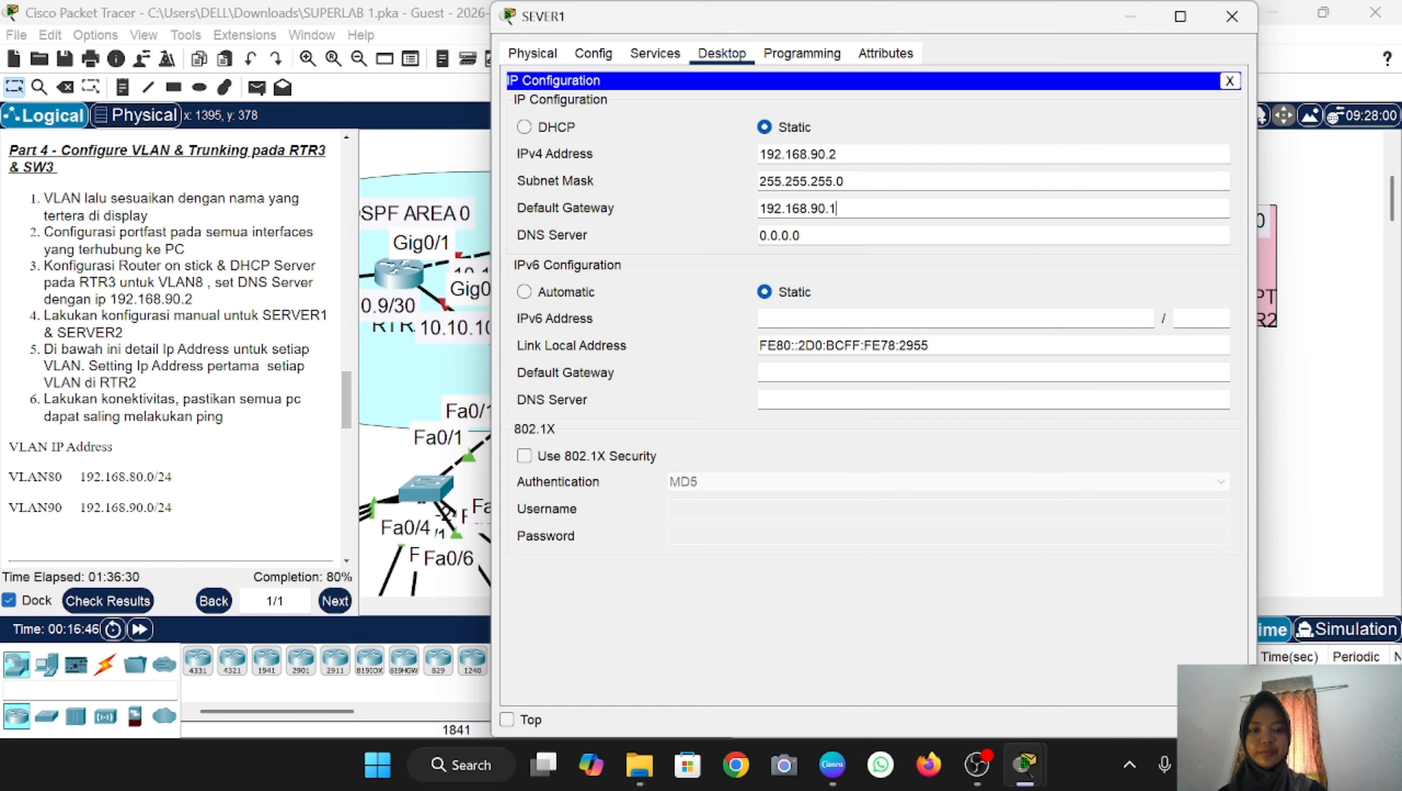
key("Tab")
key("BackSpace")
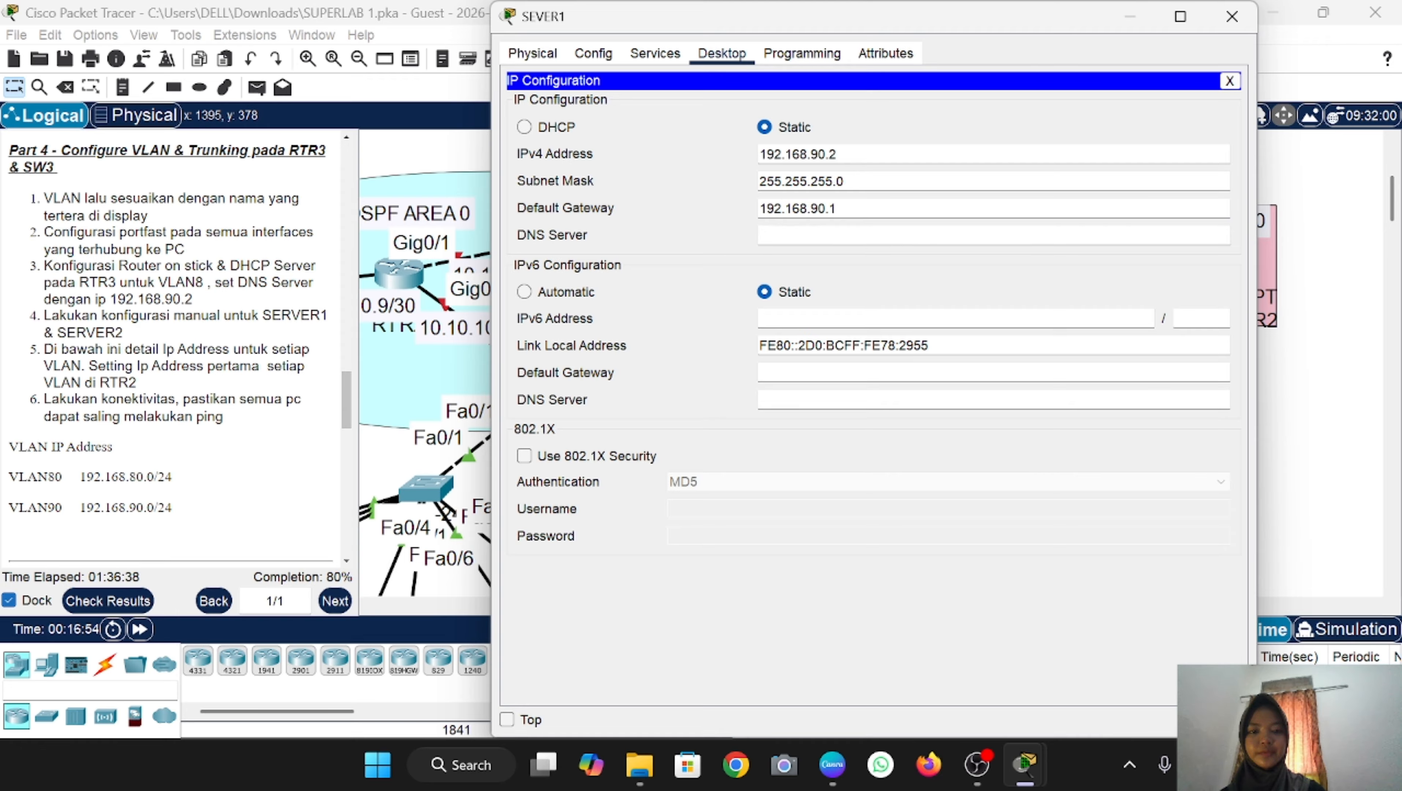
left_click(797, 154)
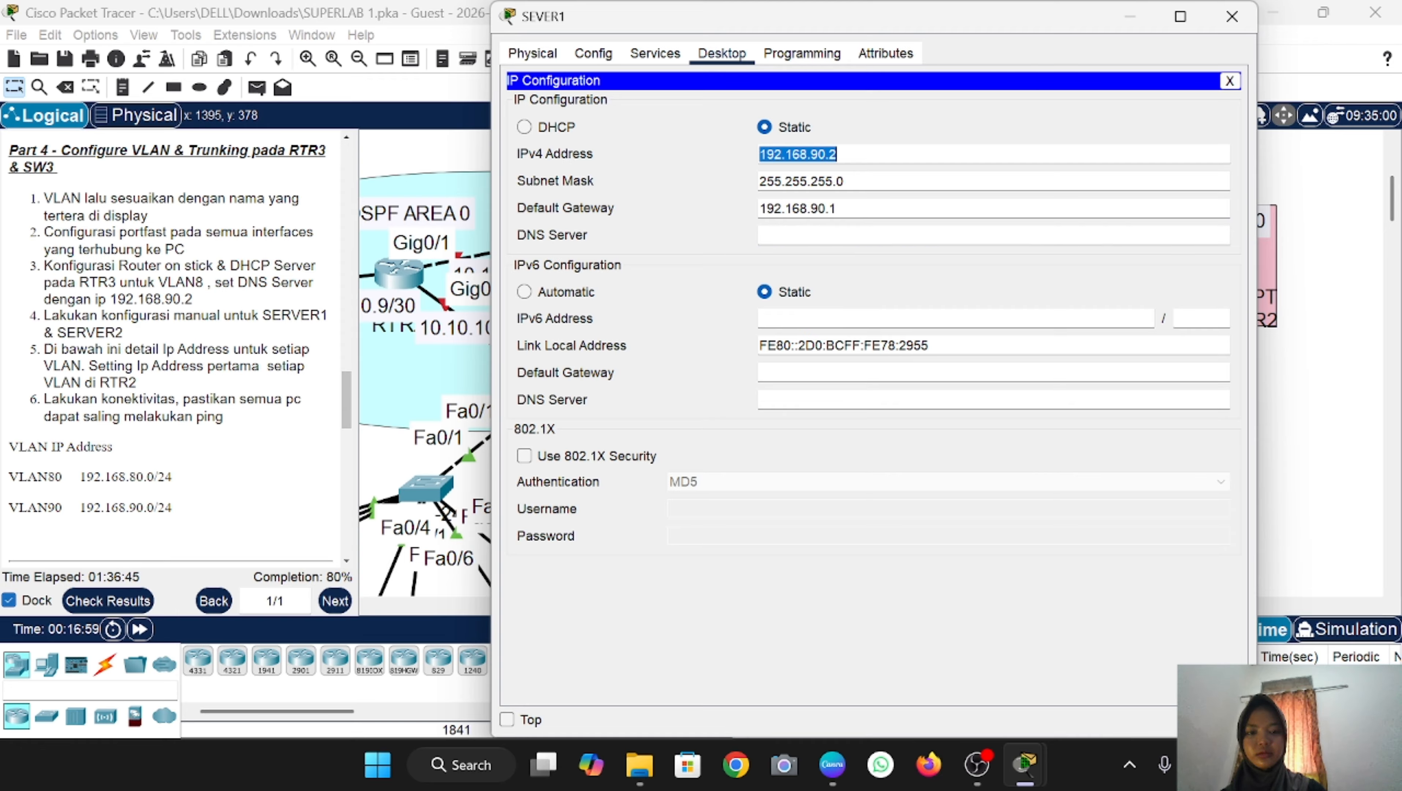
key("ctrl+c")
left_click(797, 235)
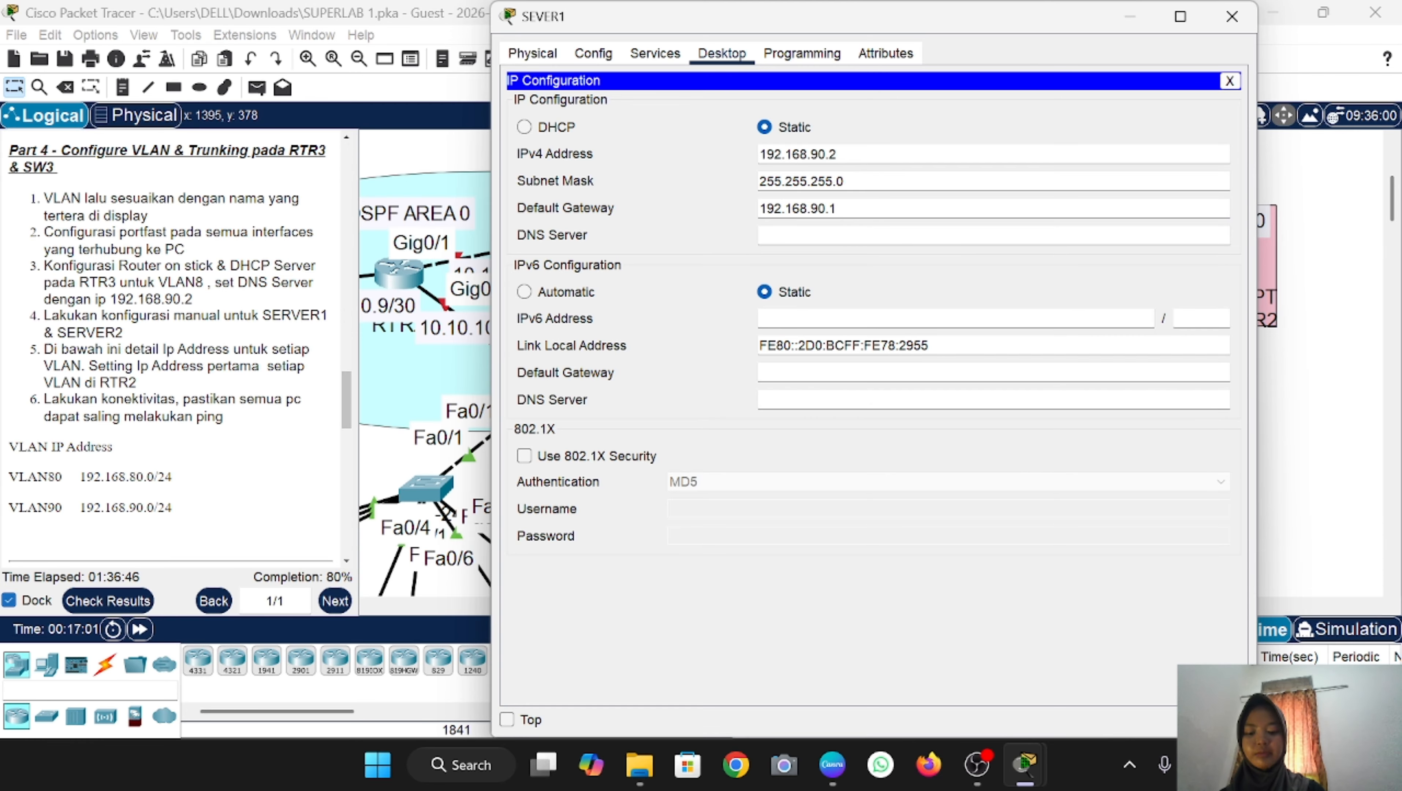
key("ctrl+v")
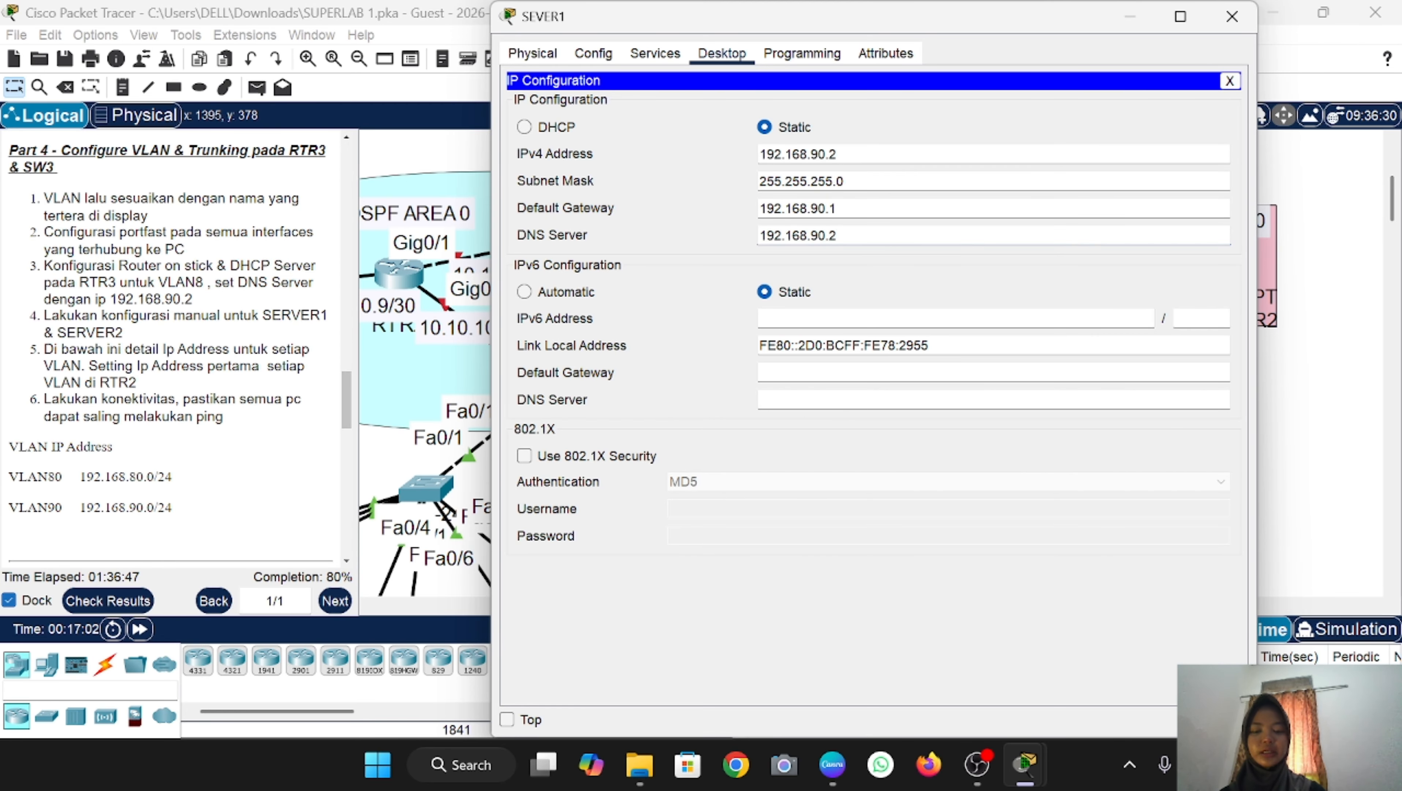
left_click(1232, 16)
Step: Give SERVER2 address 192.168.90.3/24, gateway 192.168.90.1 and DNS server 192.168.90.2
left_click(1226, 277)
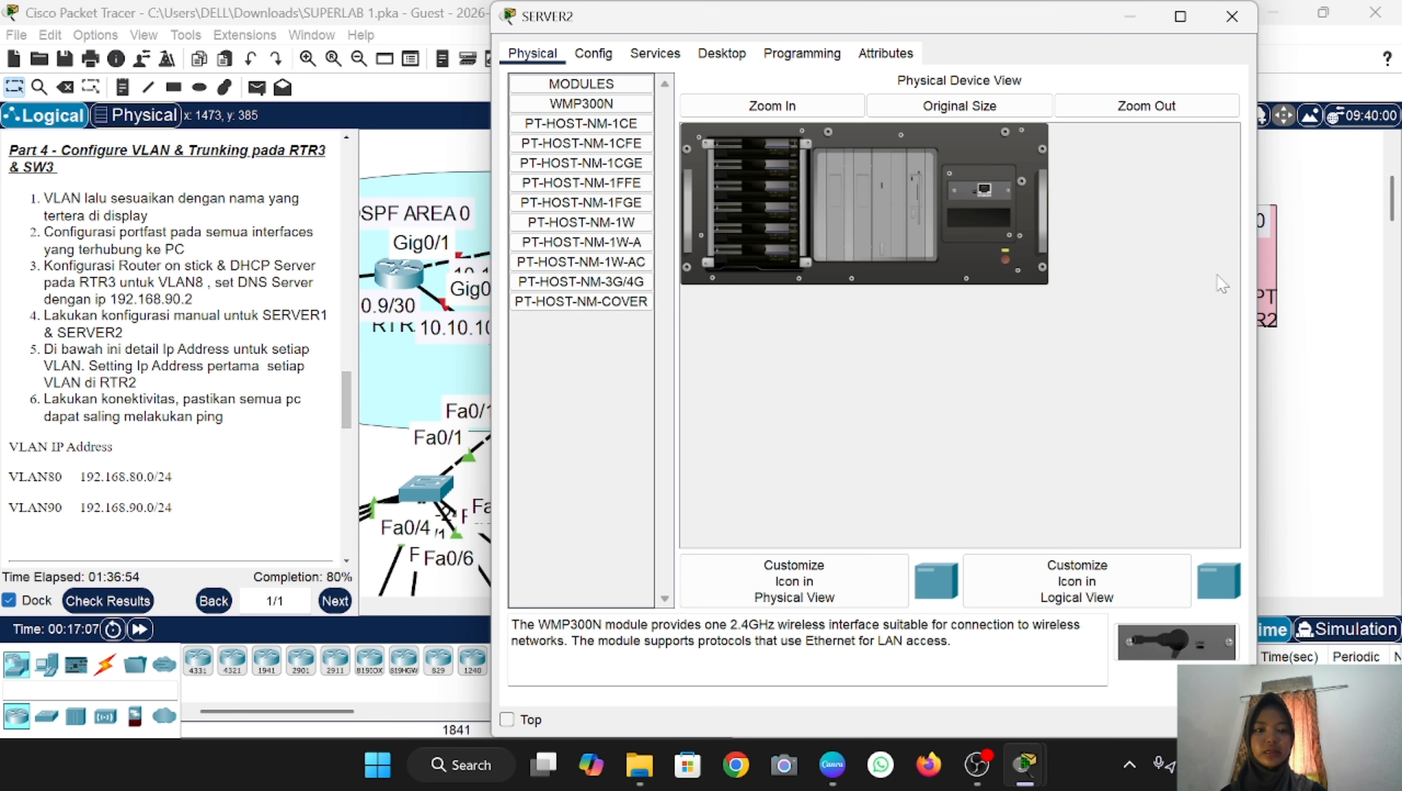
left_click(723, 54)
left_click(554, 138)
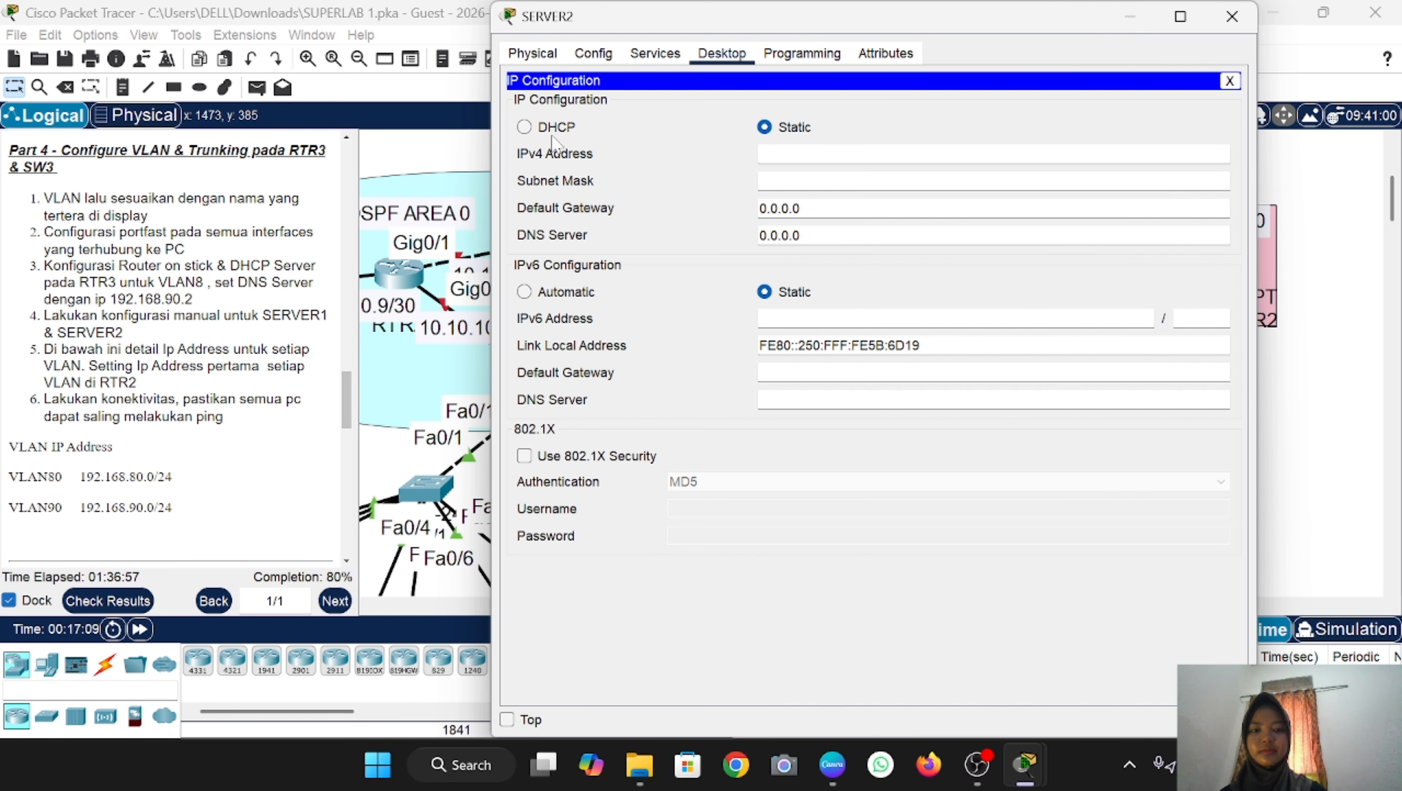
key("ctrl+v")
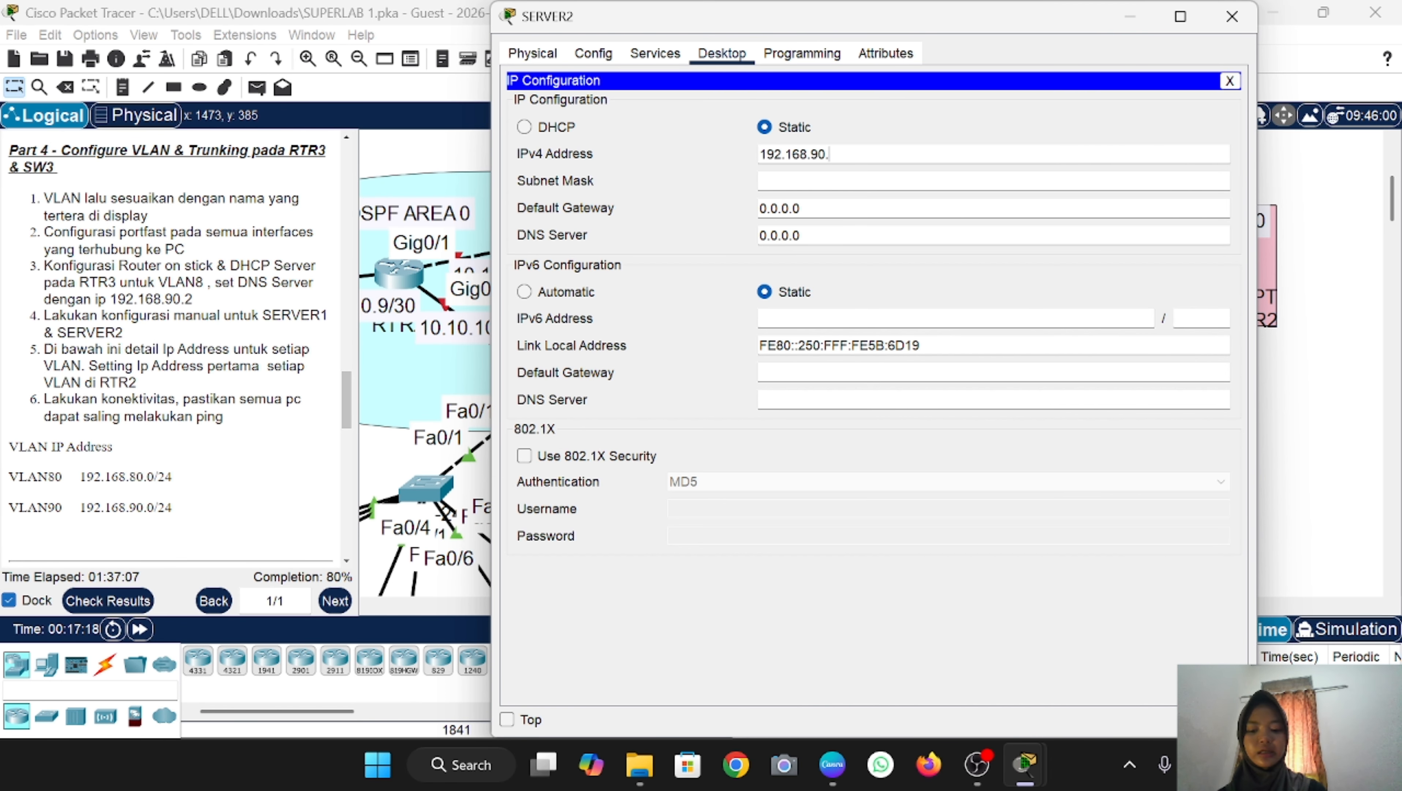
left_click(822, 181)
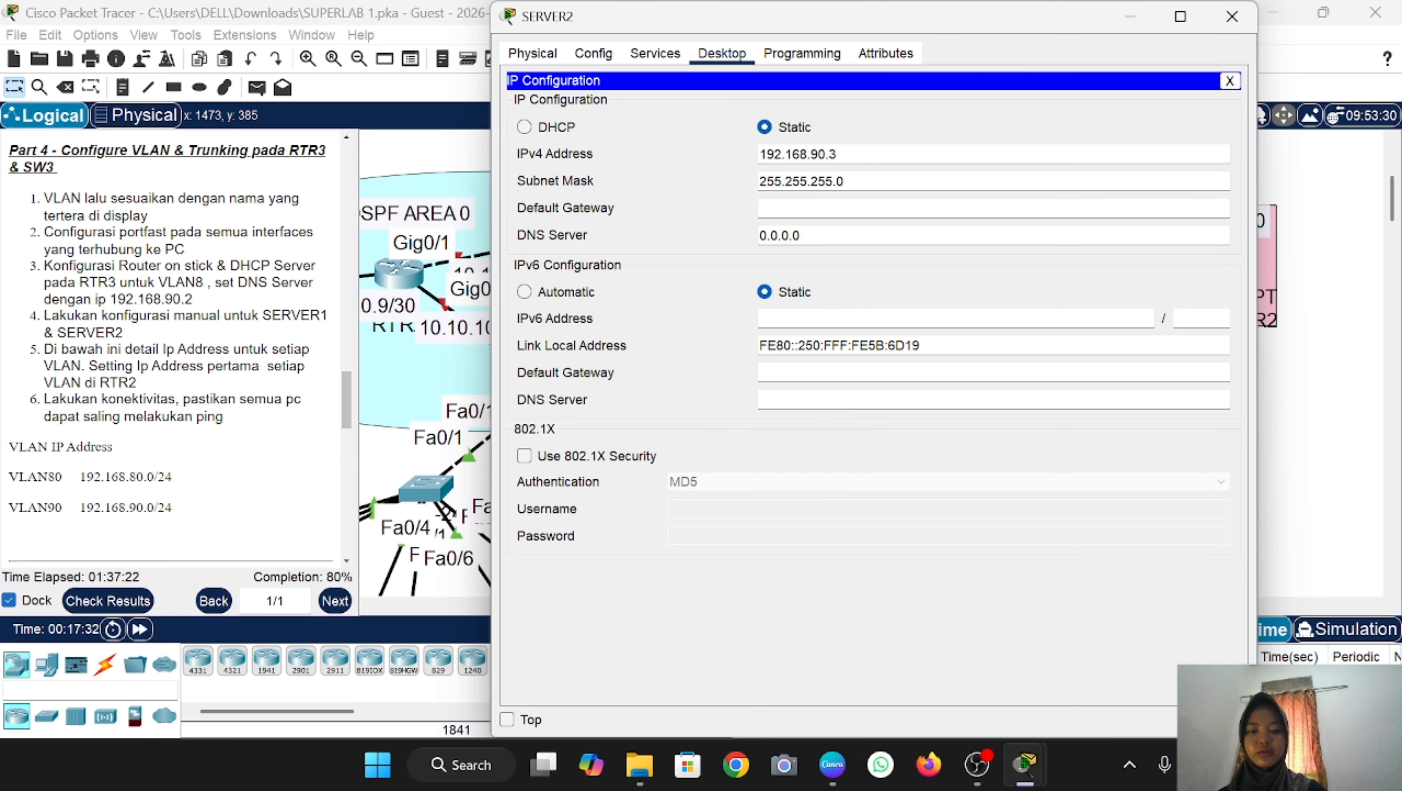
key("ctrl+v")
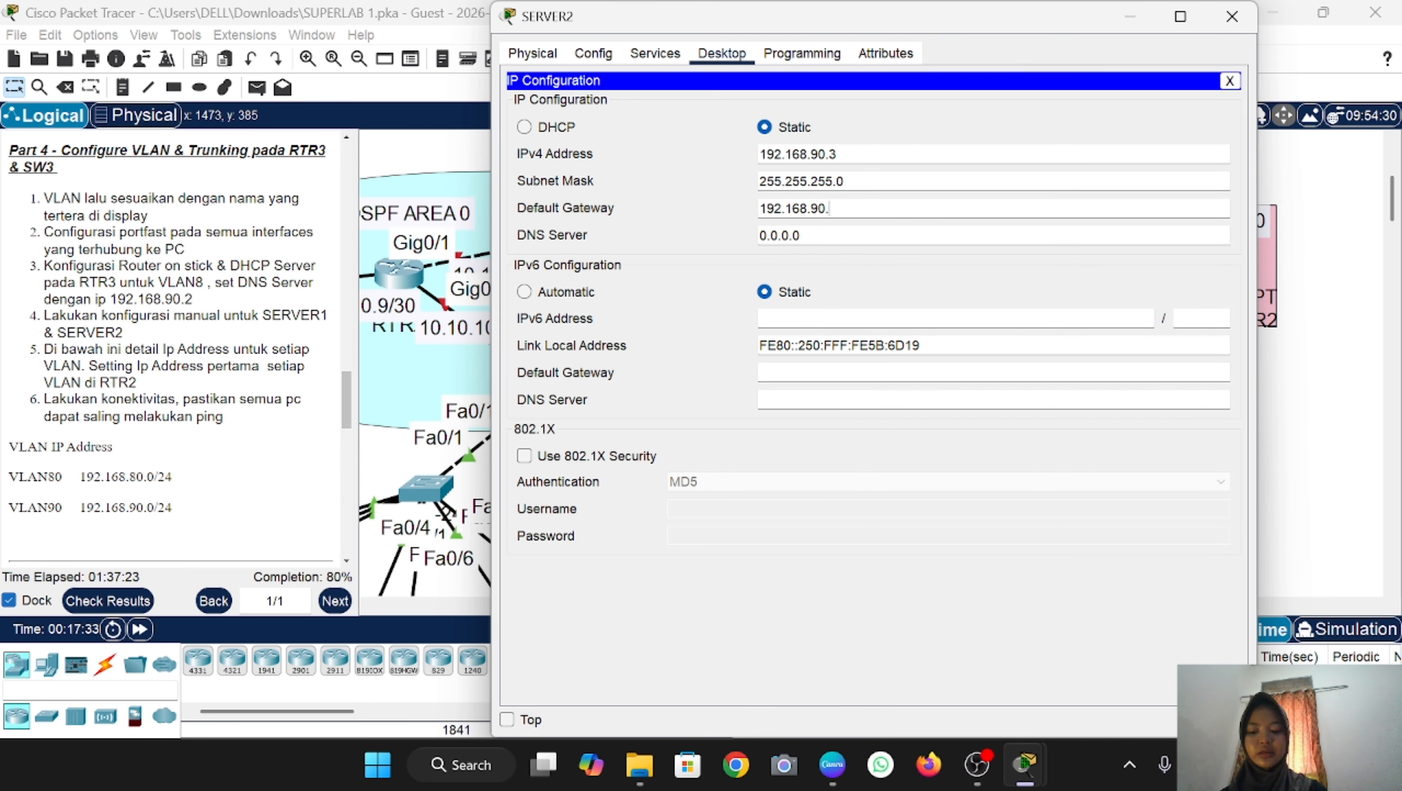
type("1")
left_click(803, 236)
key("ctrl+a")
key("BackSpace")
type("v")
key("ctrl+v")
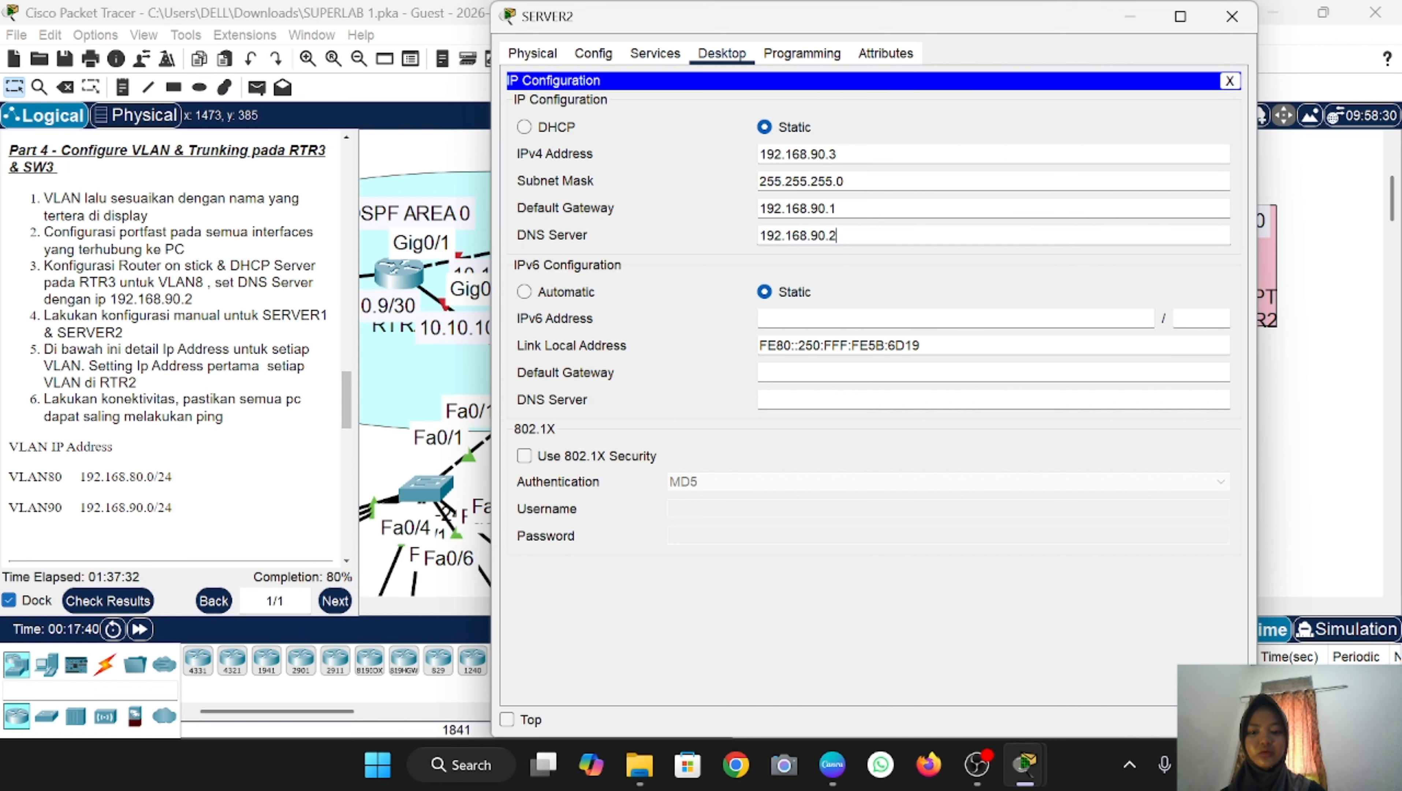
left_click(1232, 17)
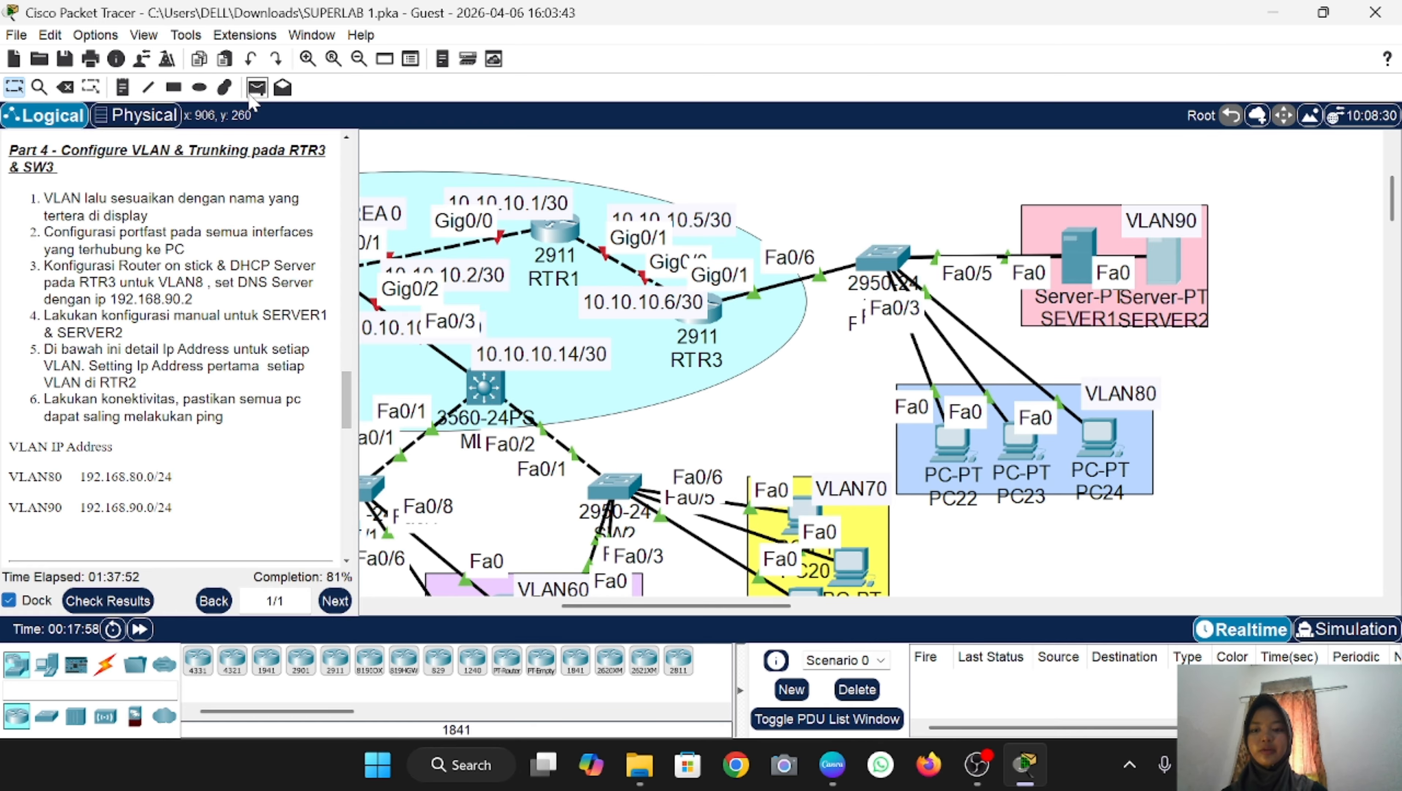
Step: Send simple PDUs from PC22 to SEVER1, retrying once after the first attempt fails
left_click(256, 88)
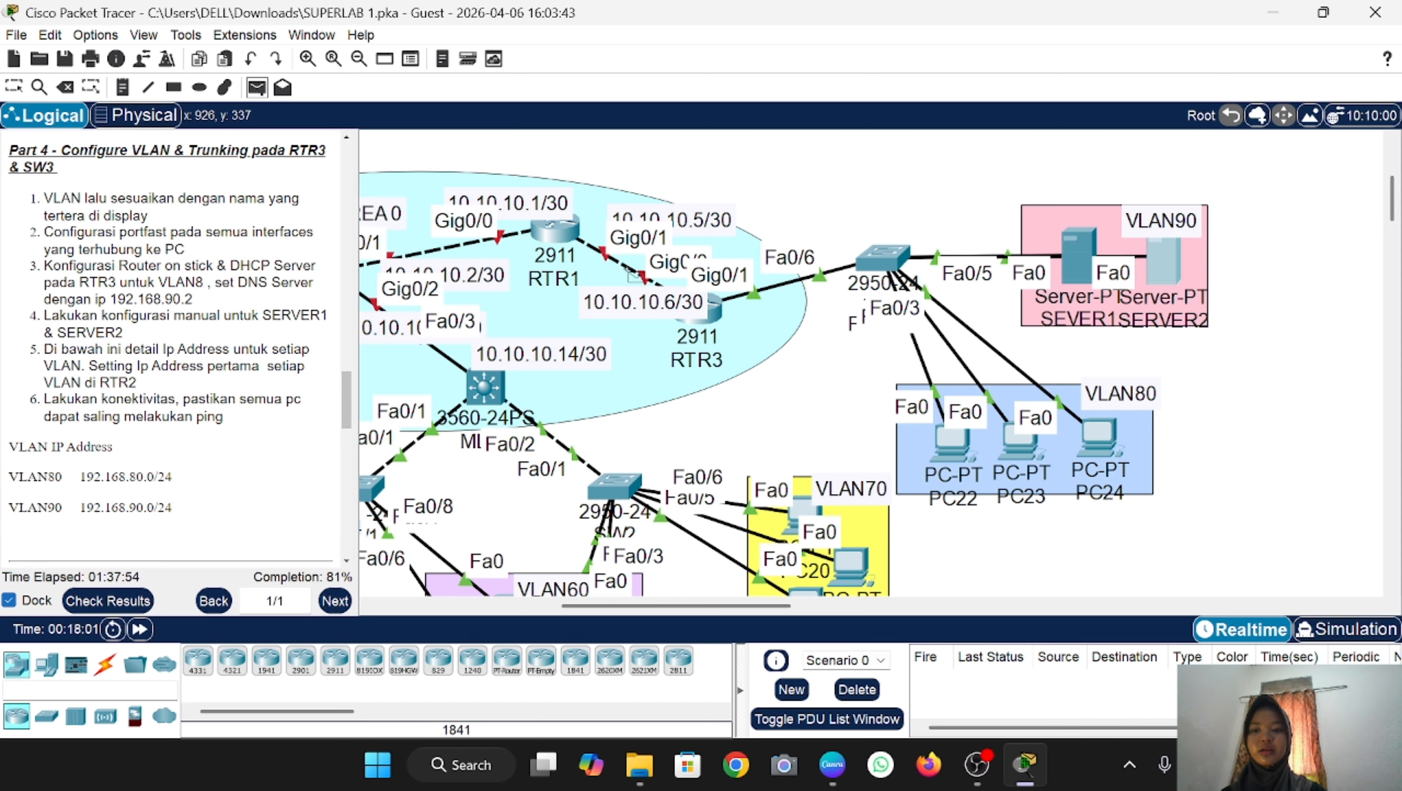
left_click(954, 440)
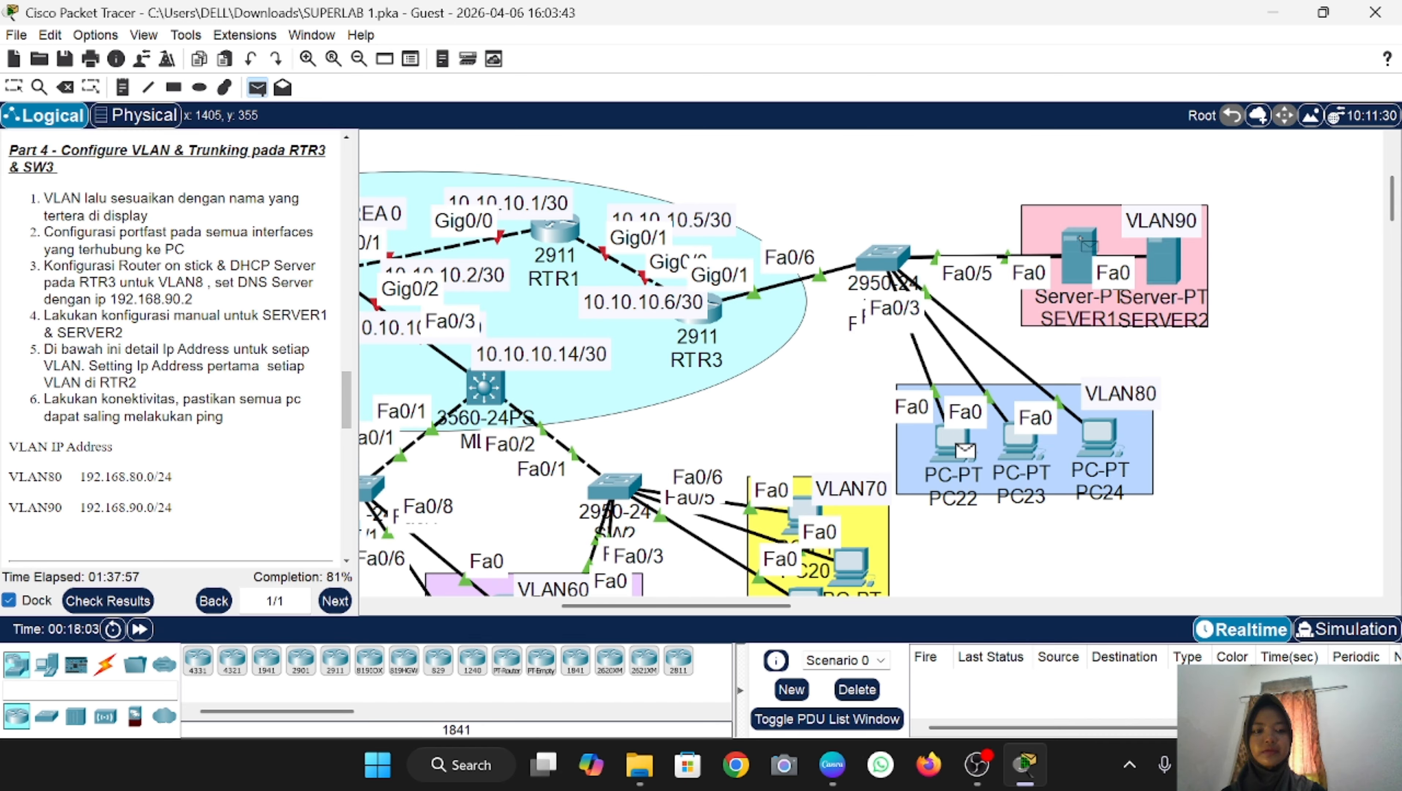
left_click(1080, 238)
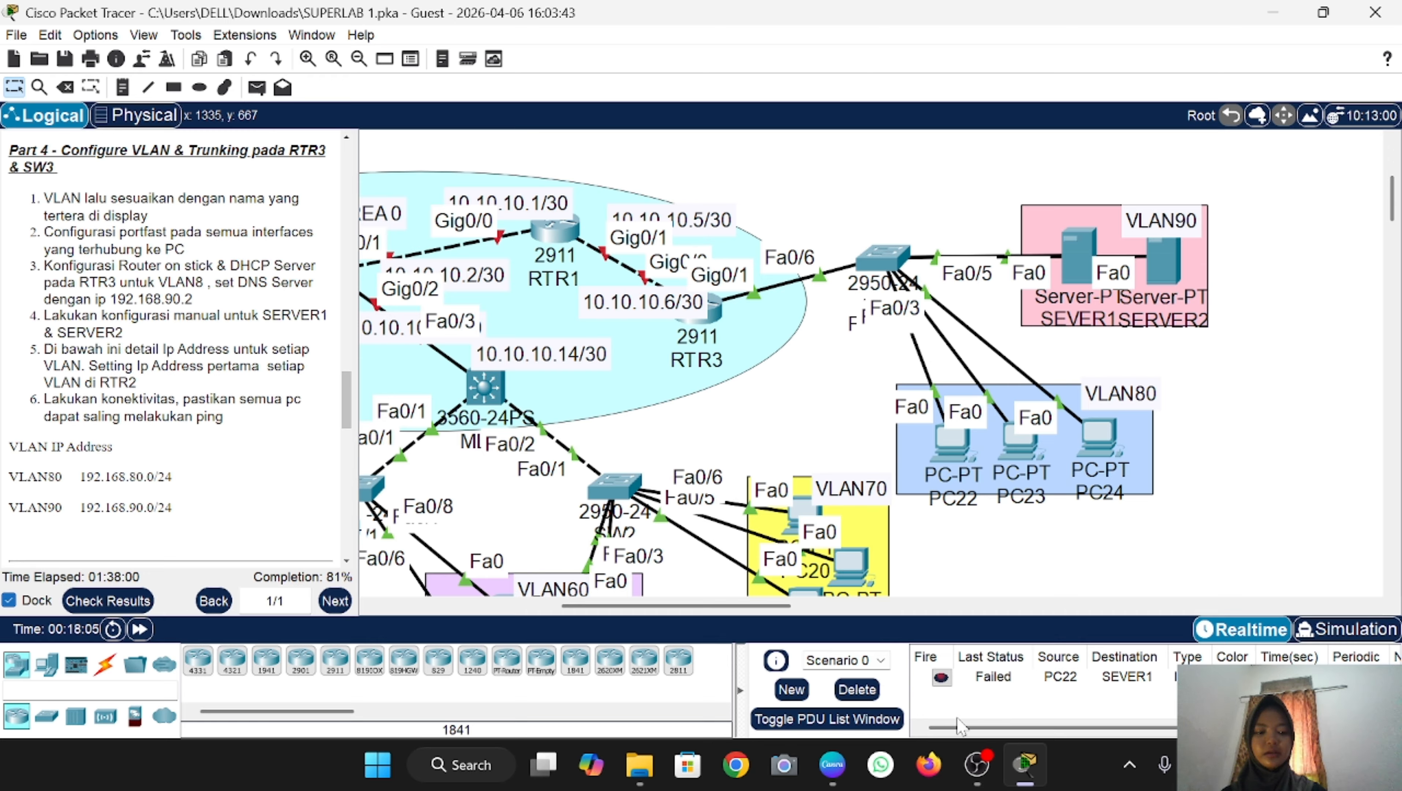
left_click(264, 87)
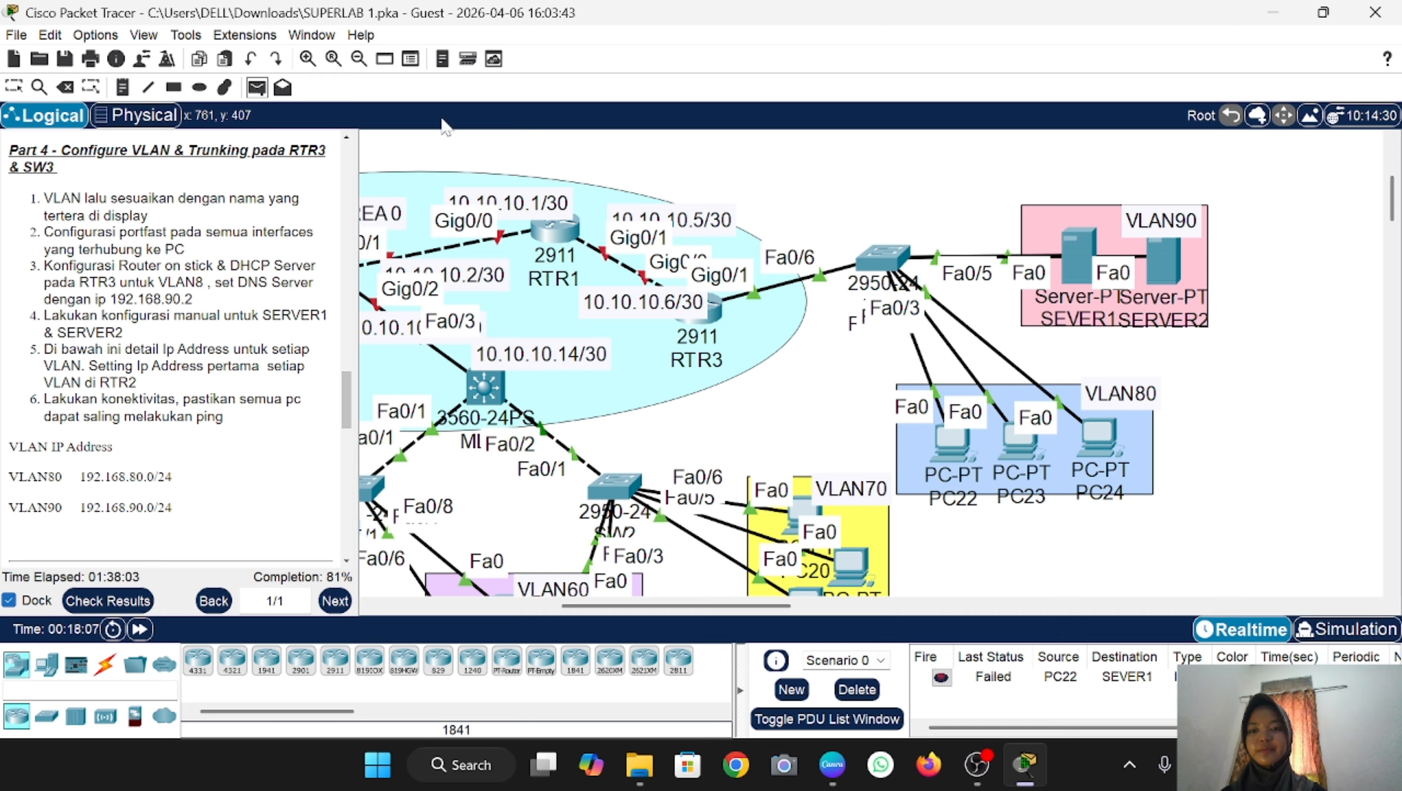
left_click(953, 441)
left_click(1077, 271)
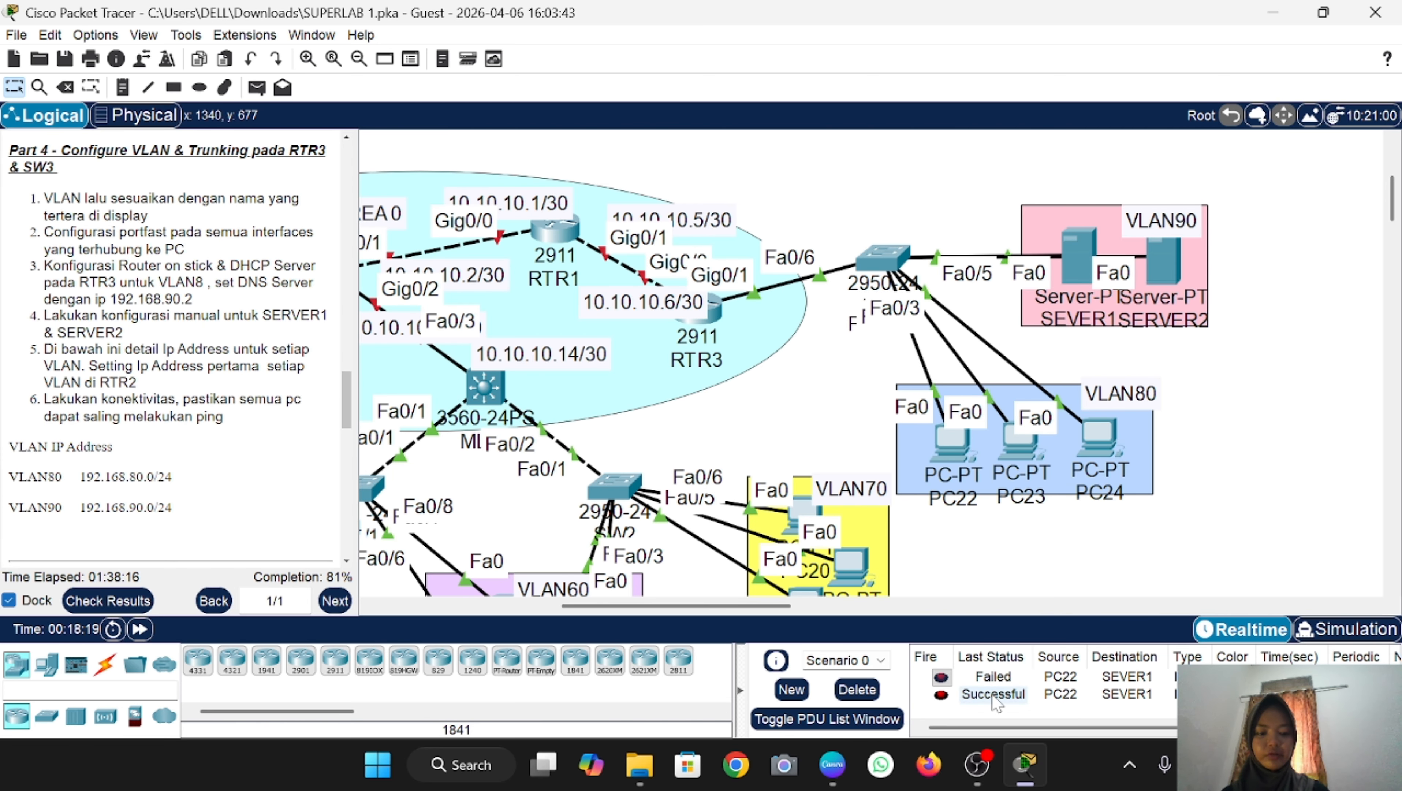
scroll(177, 354, "down", 5)
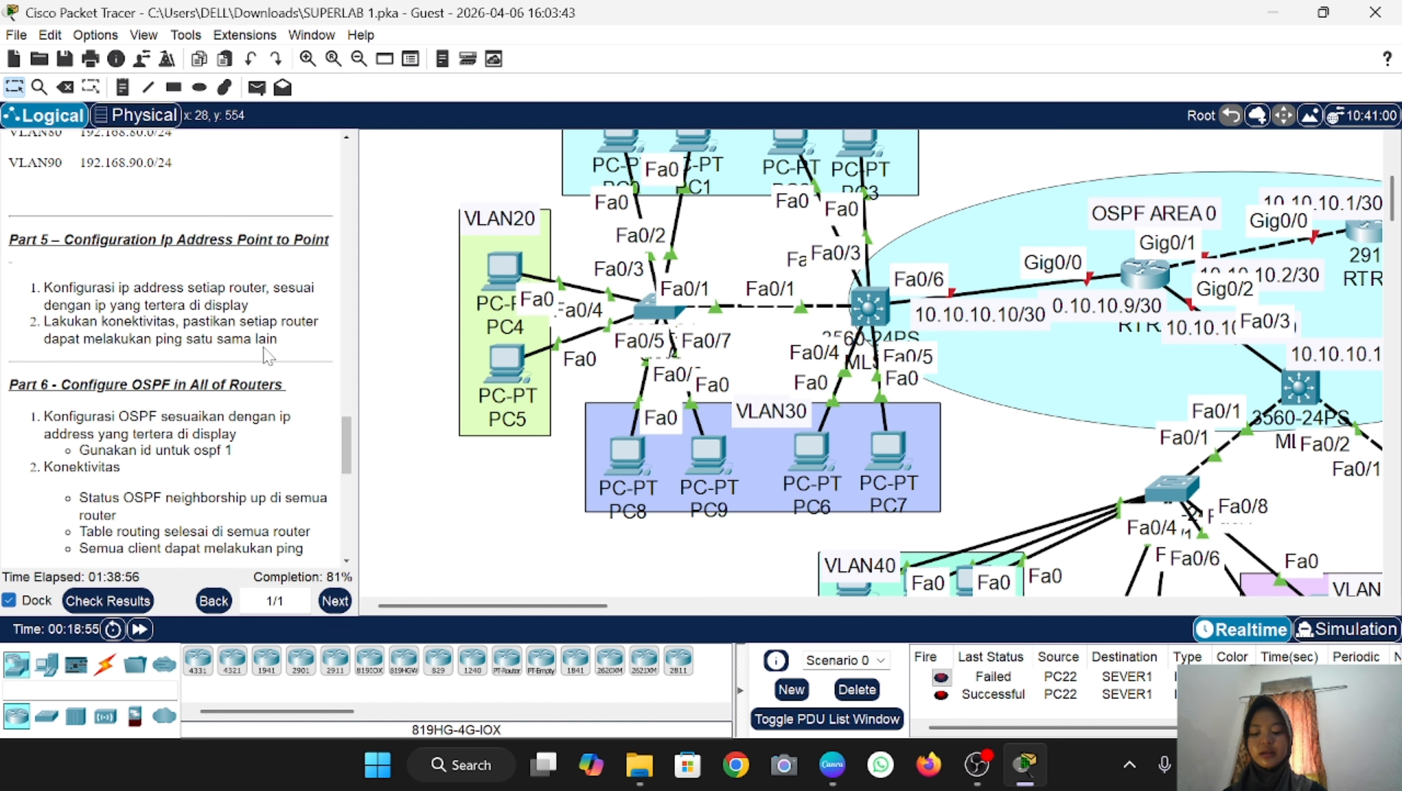
scroll(884, 395, "right", 5)
scroll(886, 397, "down", 5)
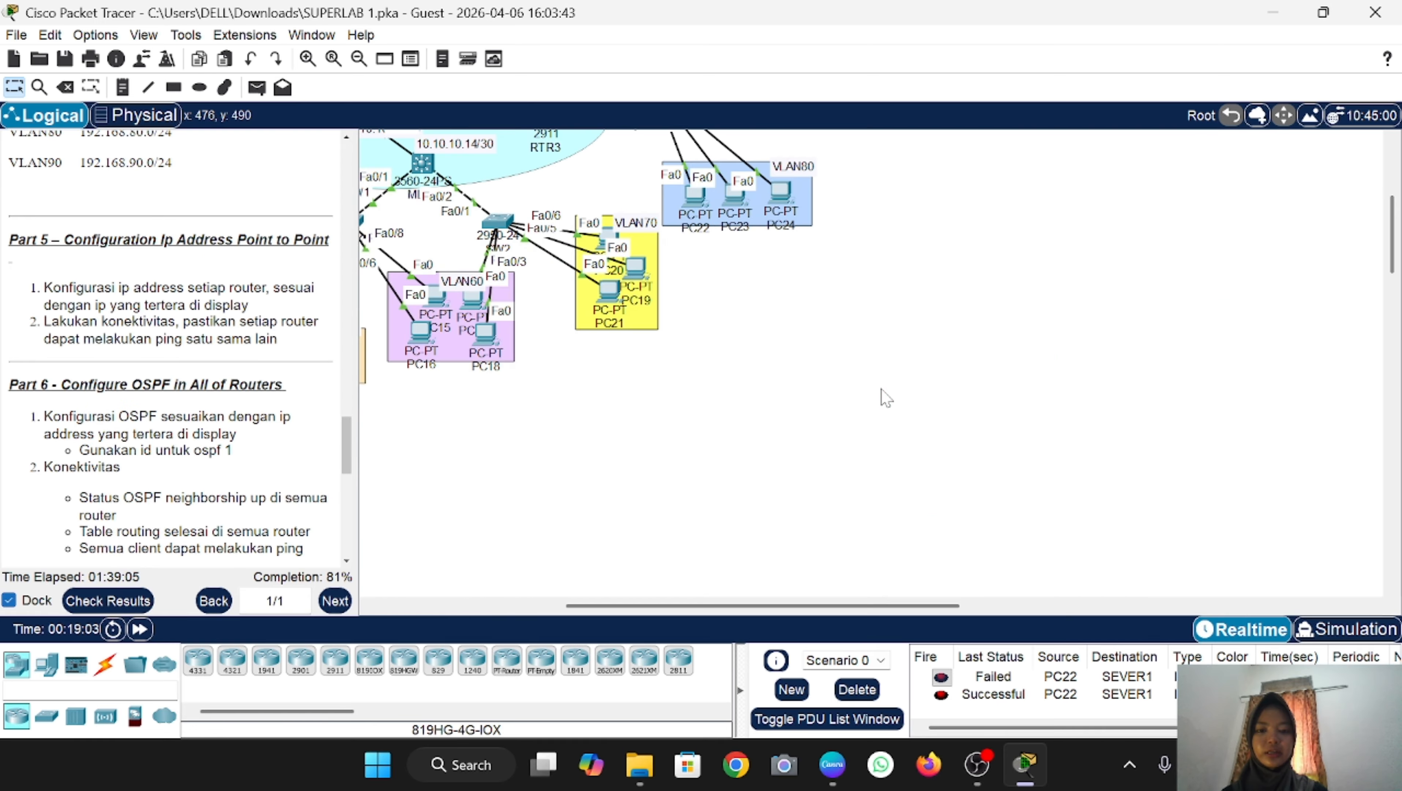
scroll(884, 397, "up", 4)
scroll(884, 391, "up", 2)
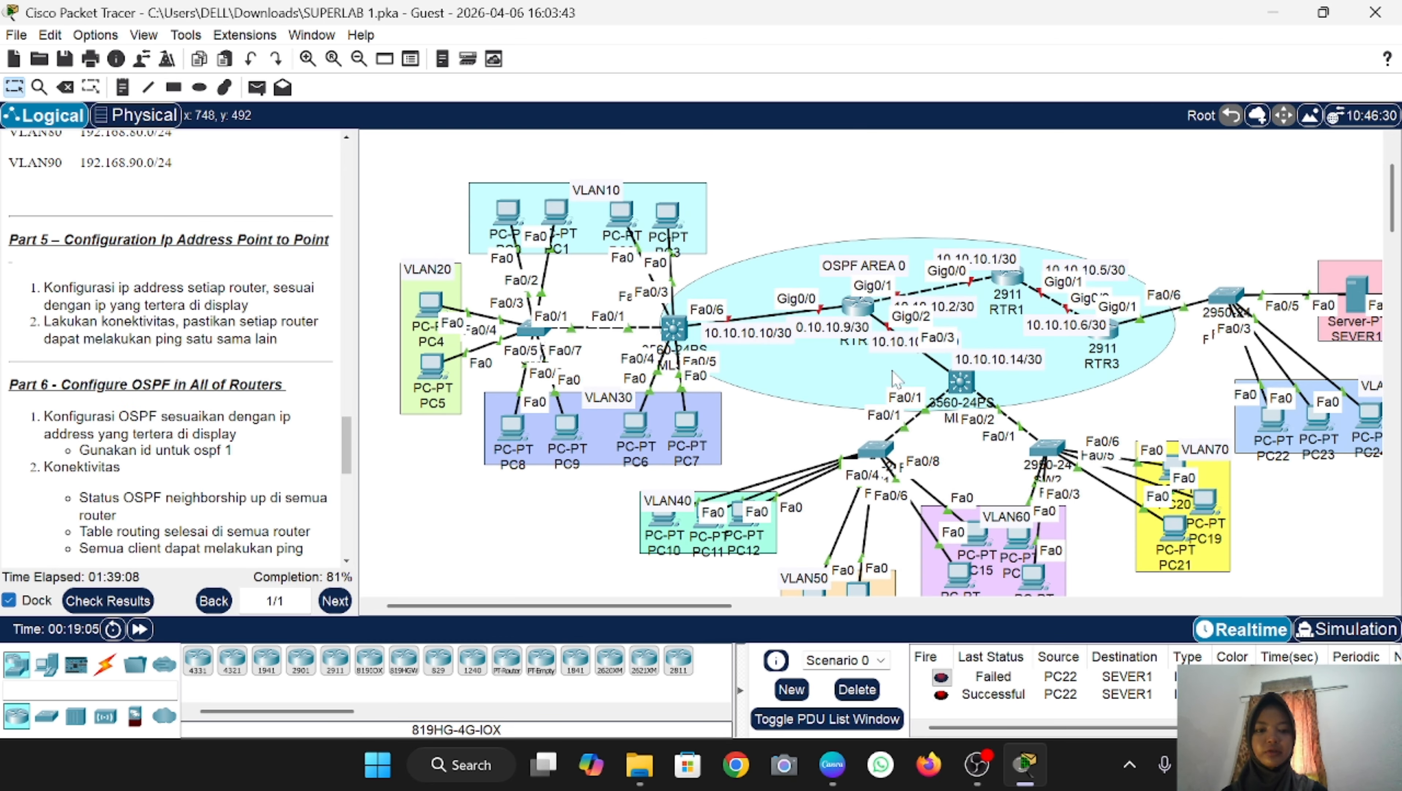
scroll(1047, 339, "down", 2)
scroll(935, 330, "up", 1)
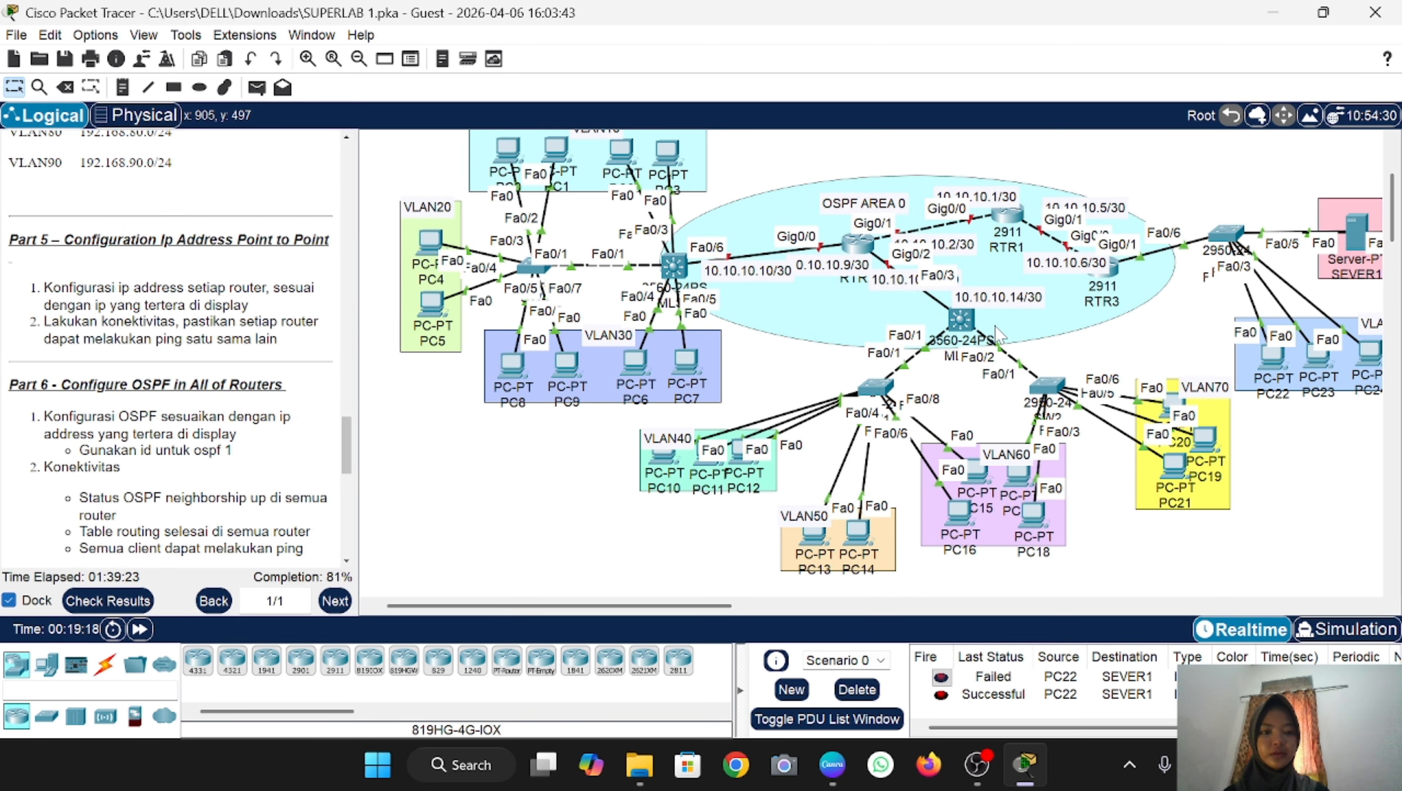
scroll(997, 332, "up", 3)
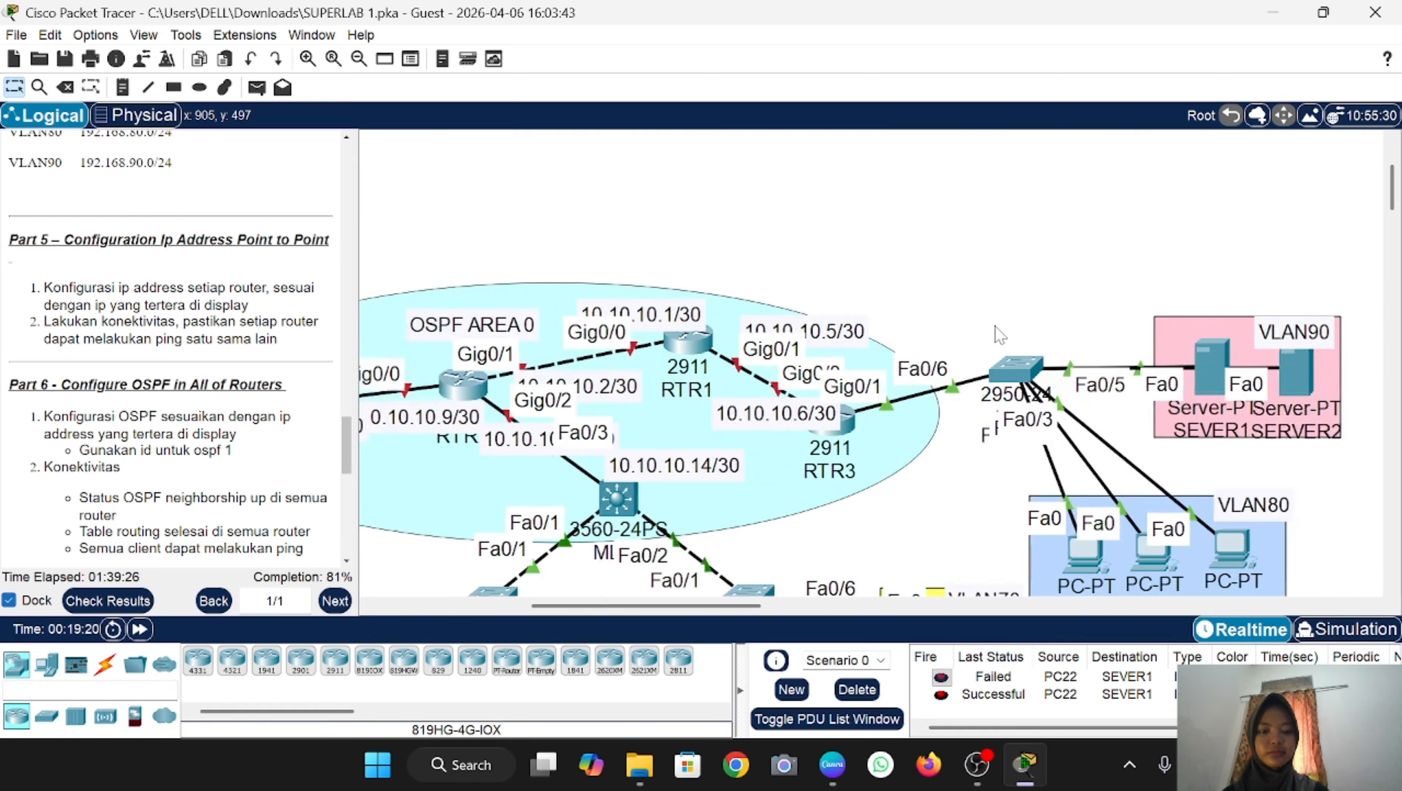
scroll(1000, 334, "down", 1)
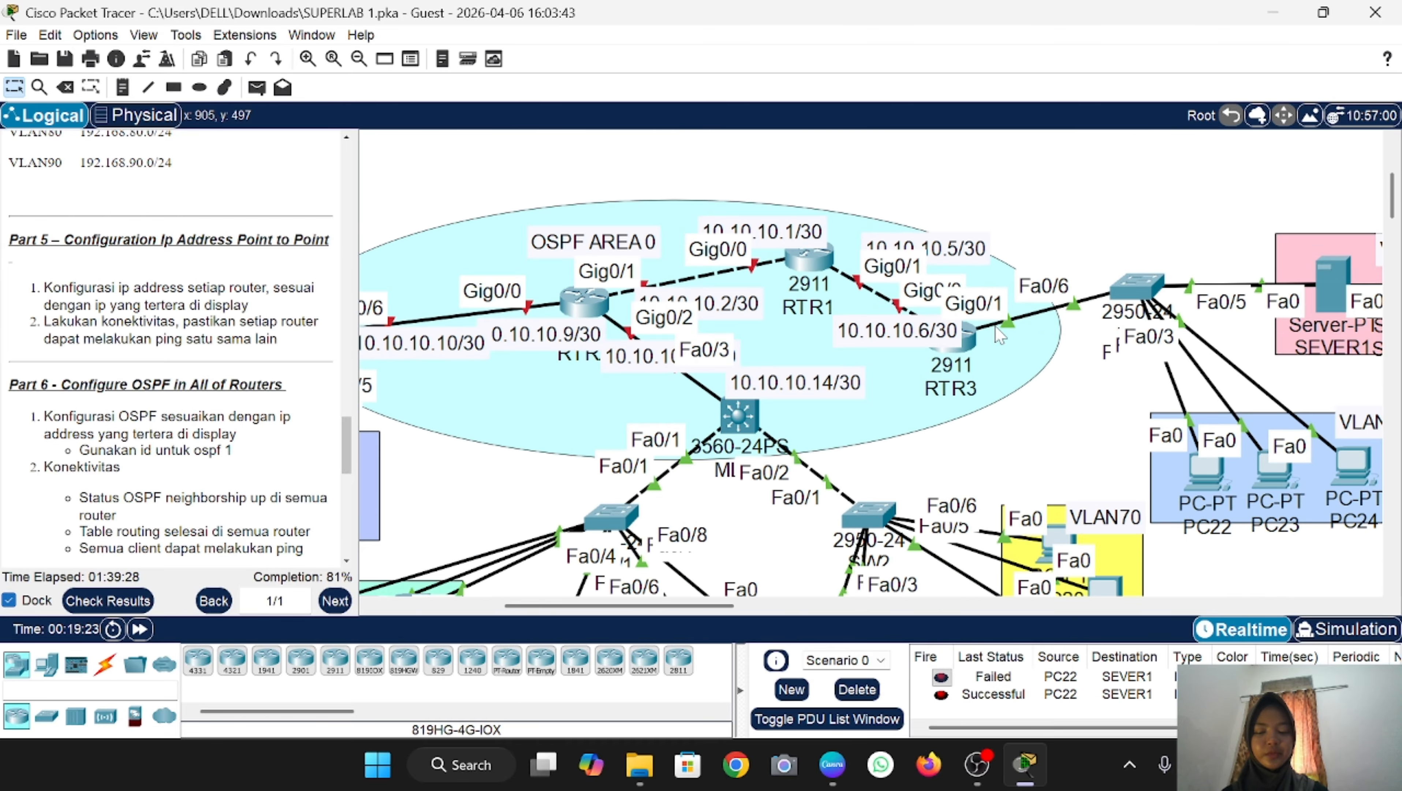
scroll(1000, 334, "left", 1)
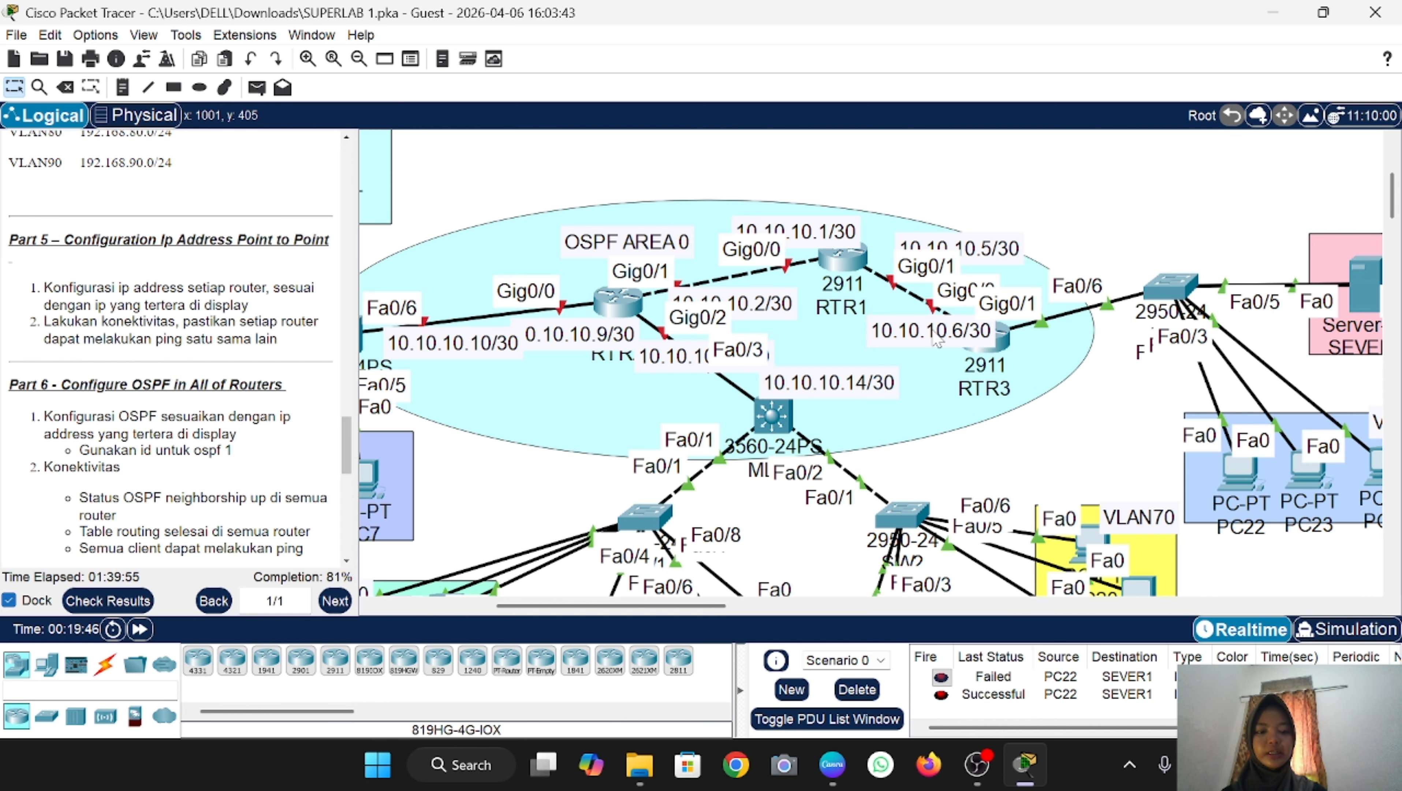
mouse_move(967, 350)
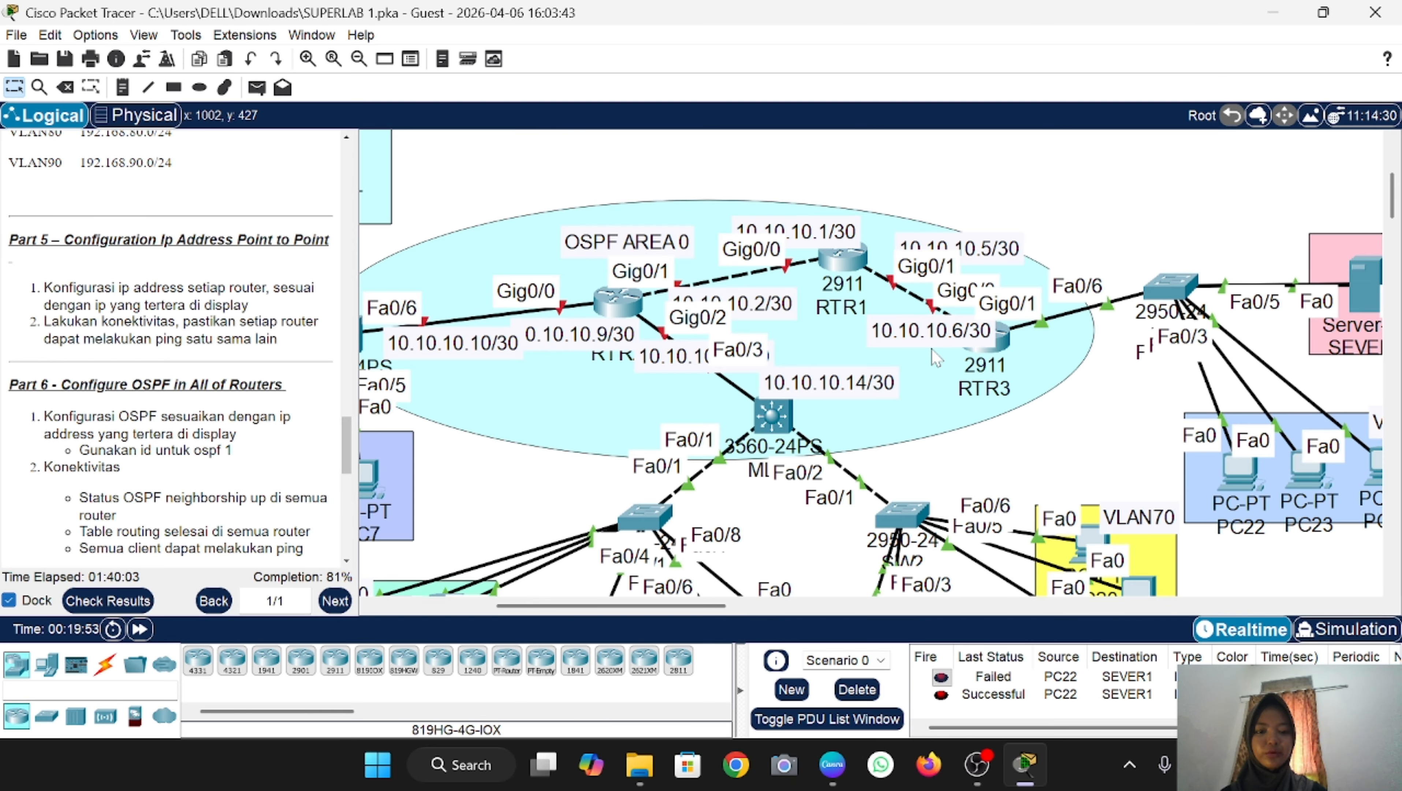
Step: Assign 10.10.10.6 255.255.255.252 to RTR3's Gig0/0 and enable it with no shutdown
left_click(1003, 337)
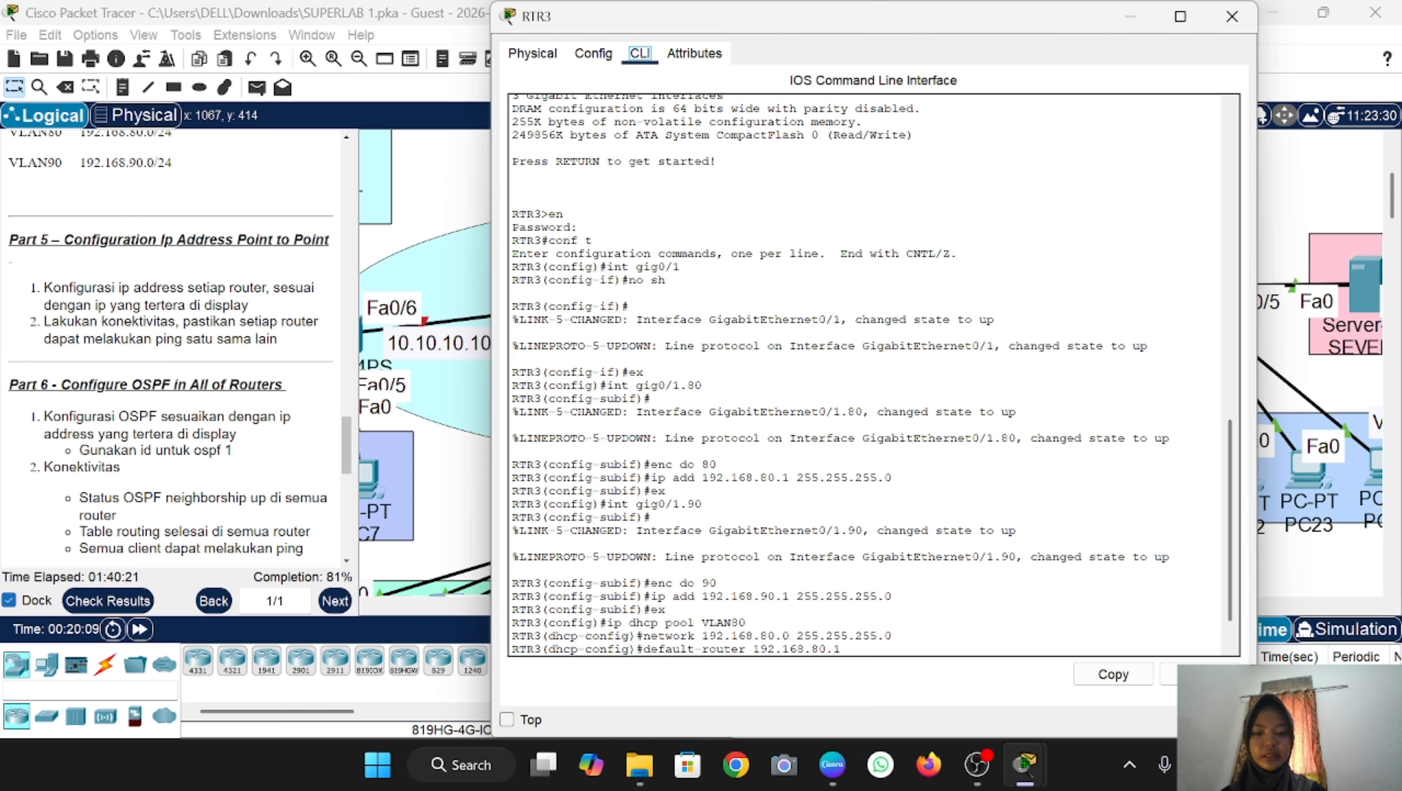
type("in")
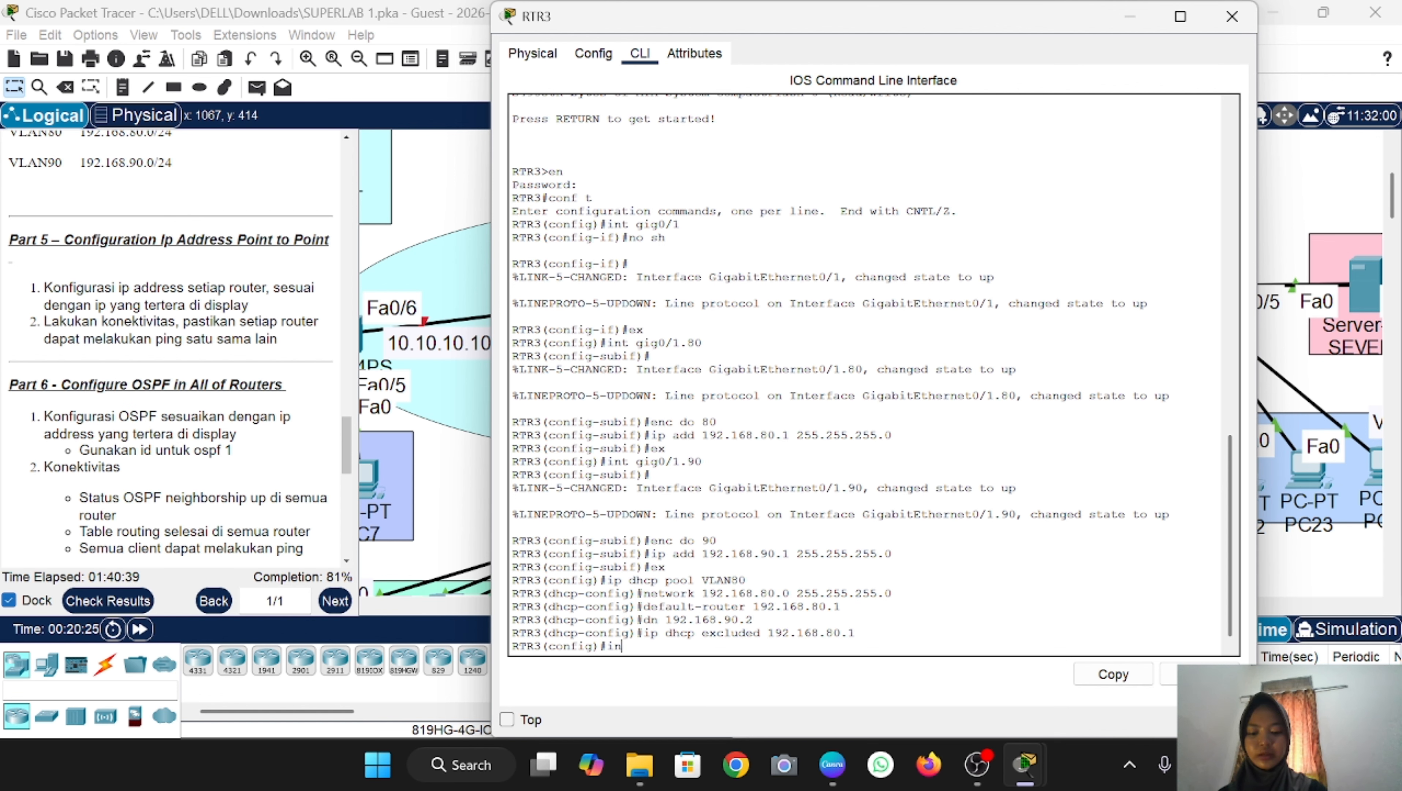
type("t gig0/")
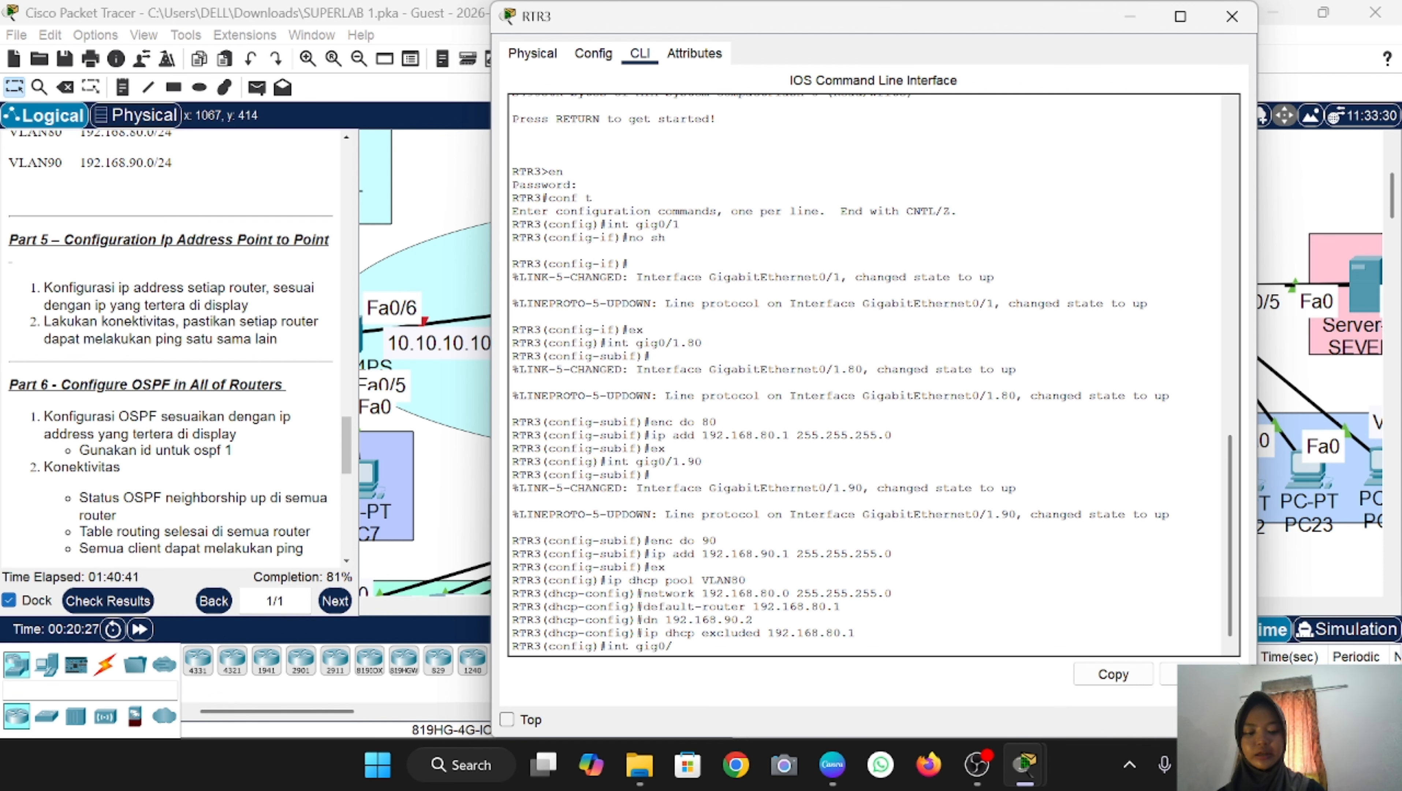
type("0")
key("Return")
type("ip add")
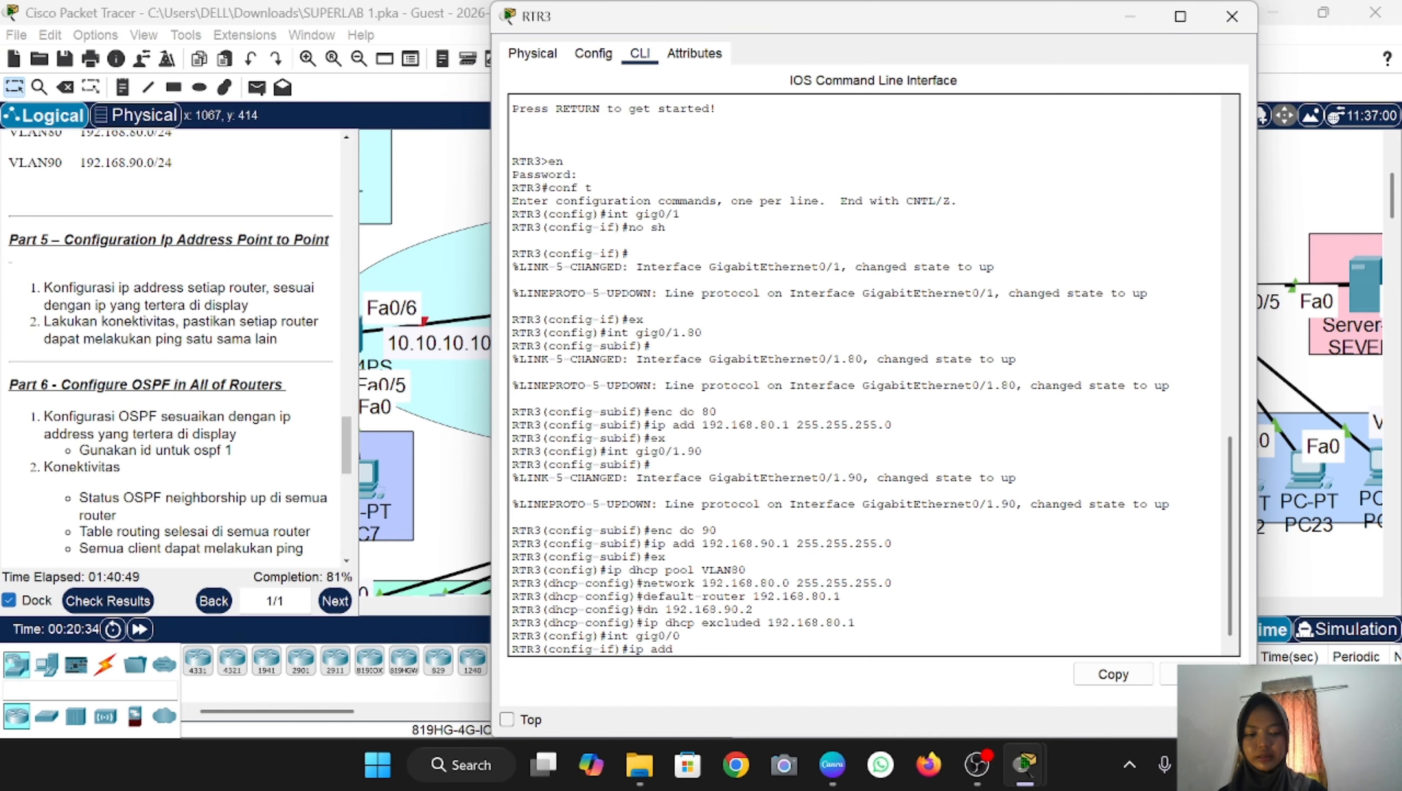
type(" 10.10.10.6")
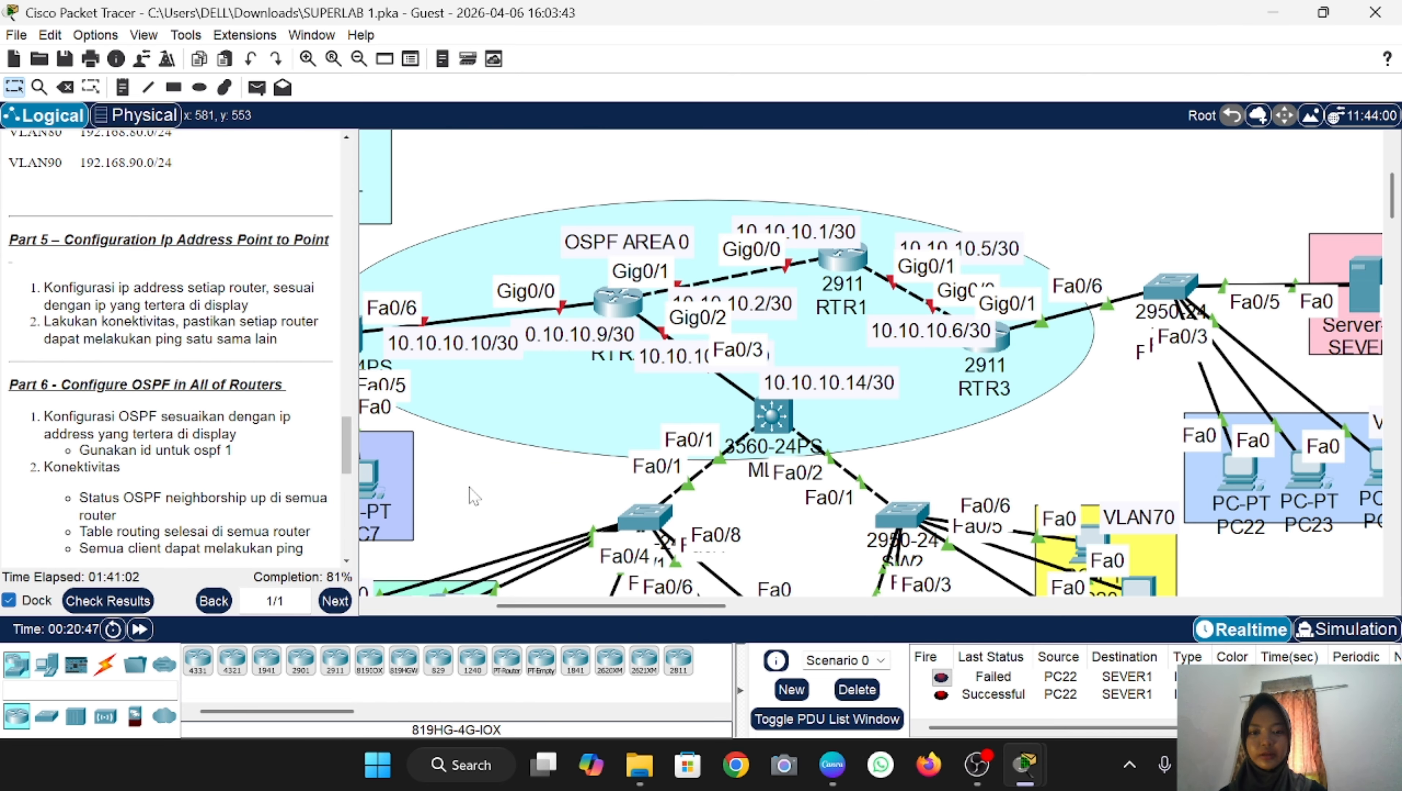
left_click(474, 496)
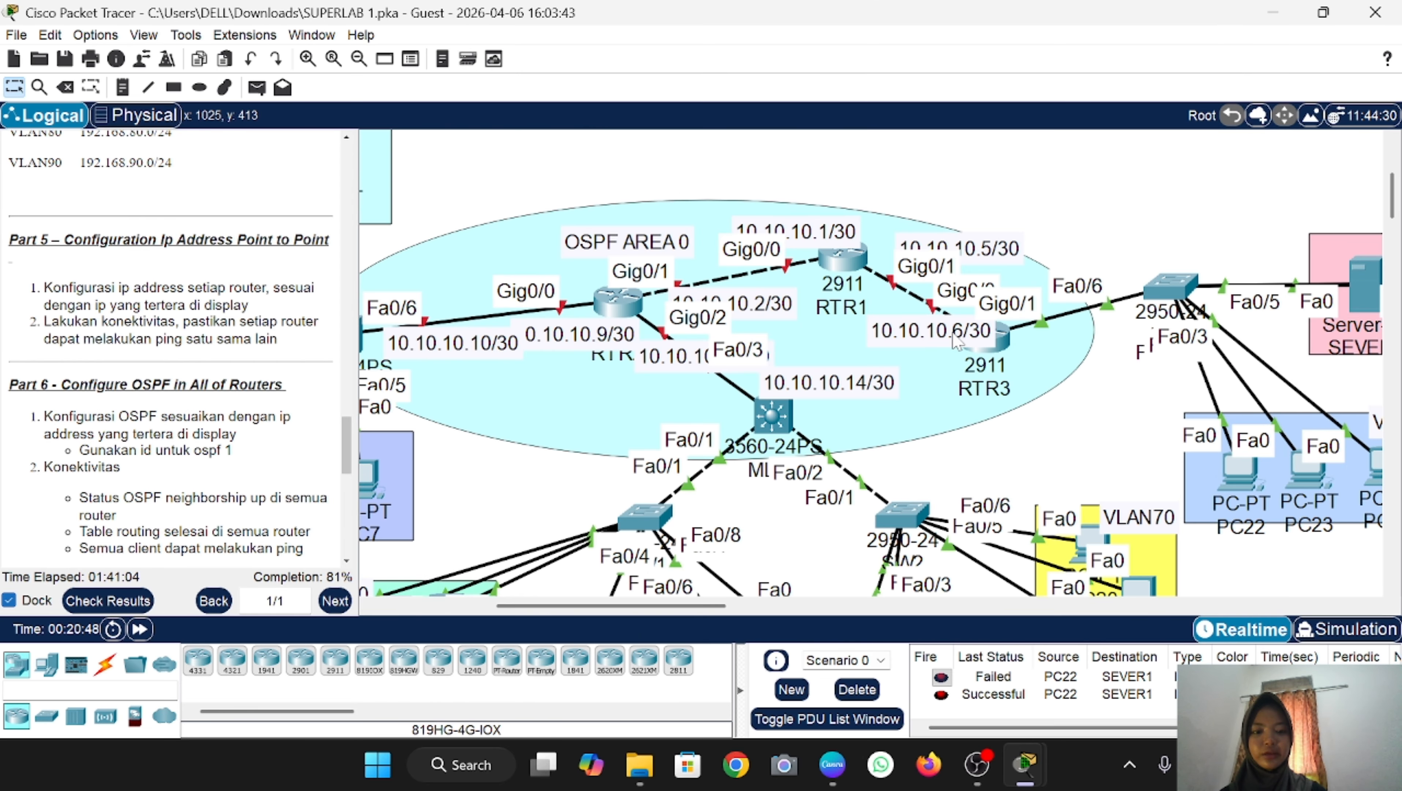
left_click(997, 348)
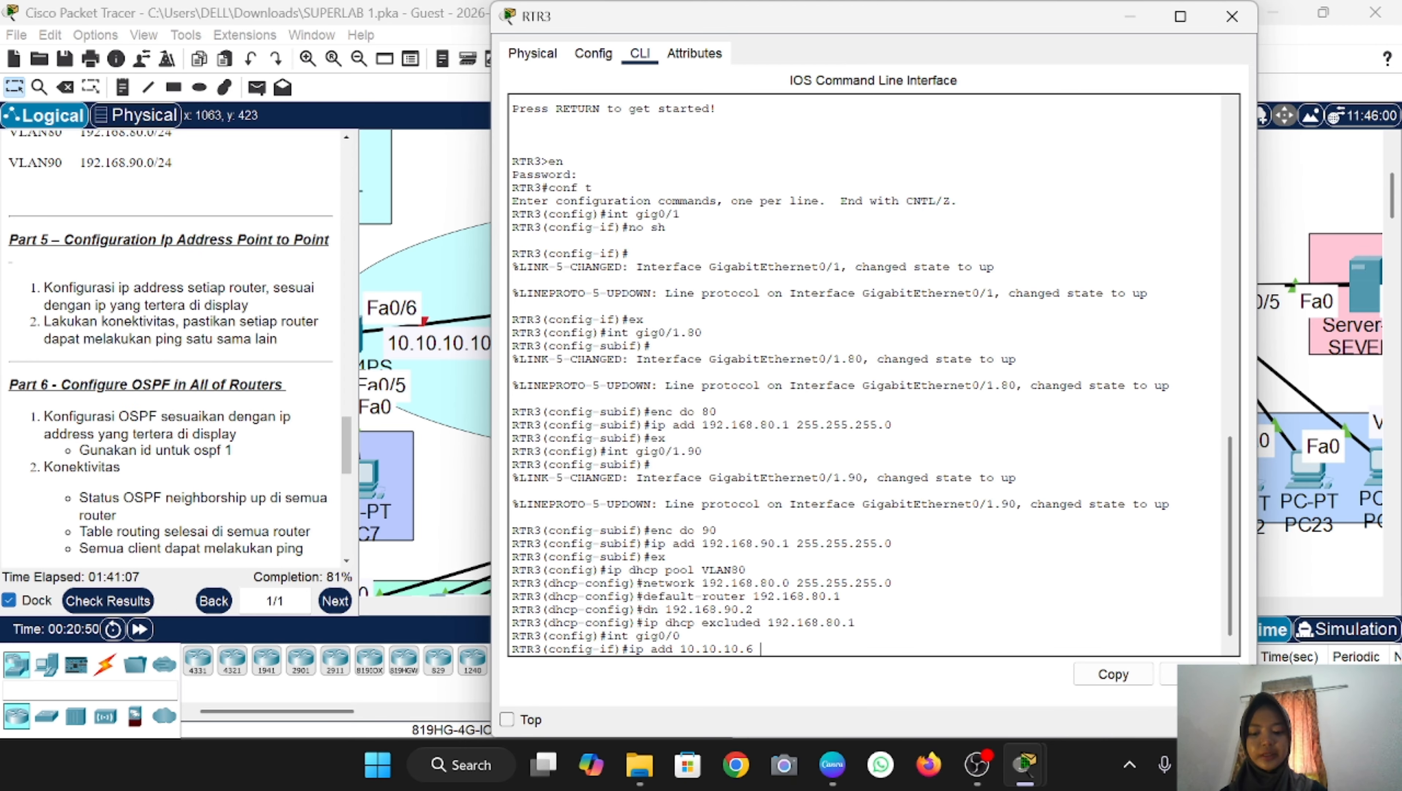
type("0.6 255.255")
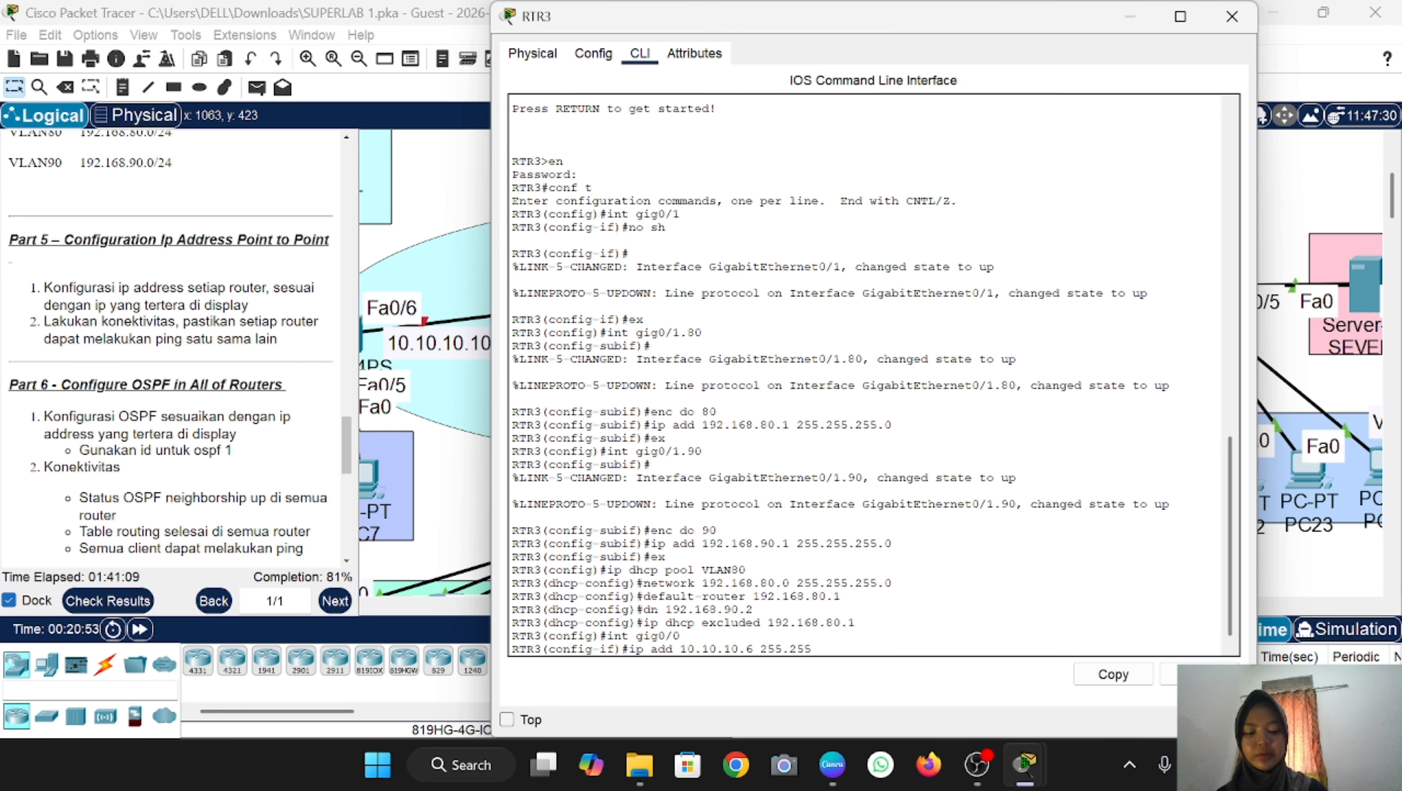
type(".255.252")
key("Return")
type("no sh")
key("Return")
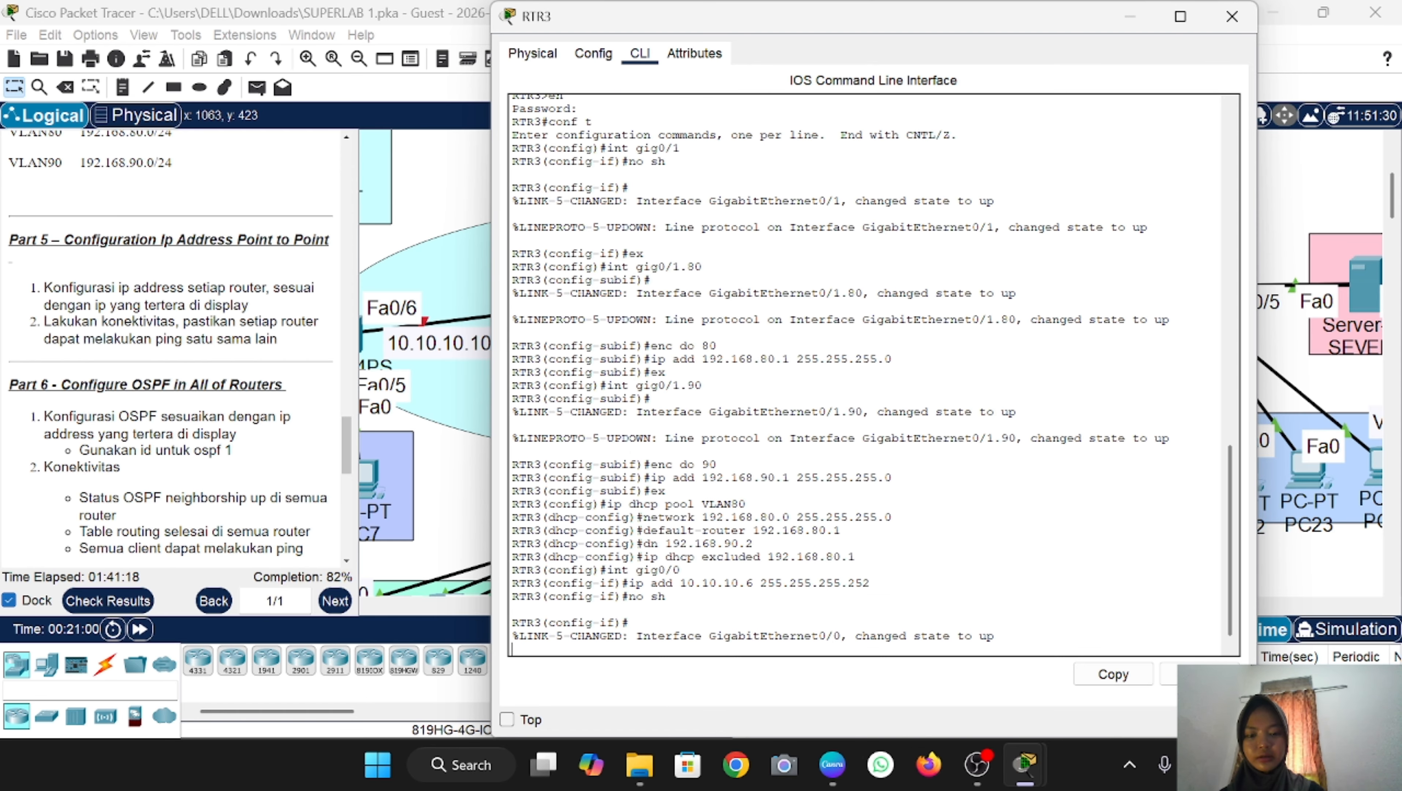
left_click(460, 514)
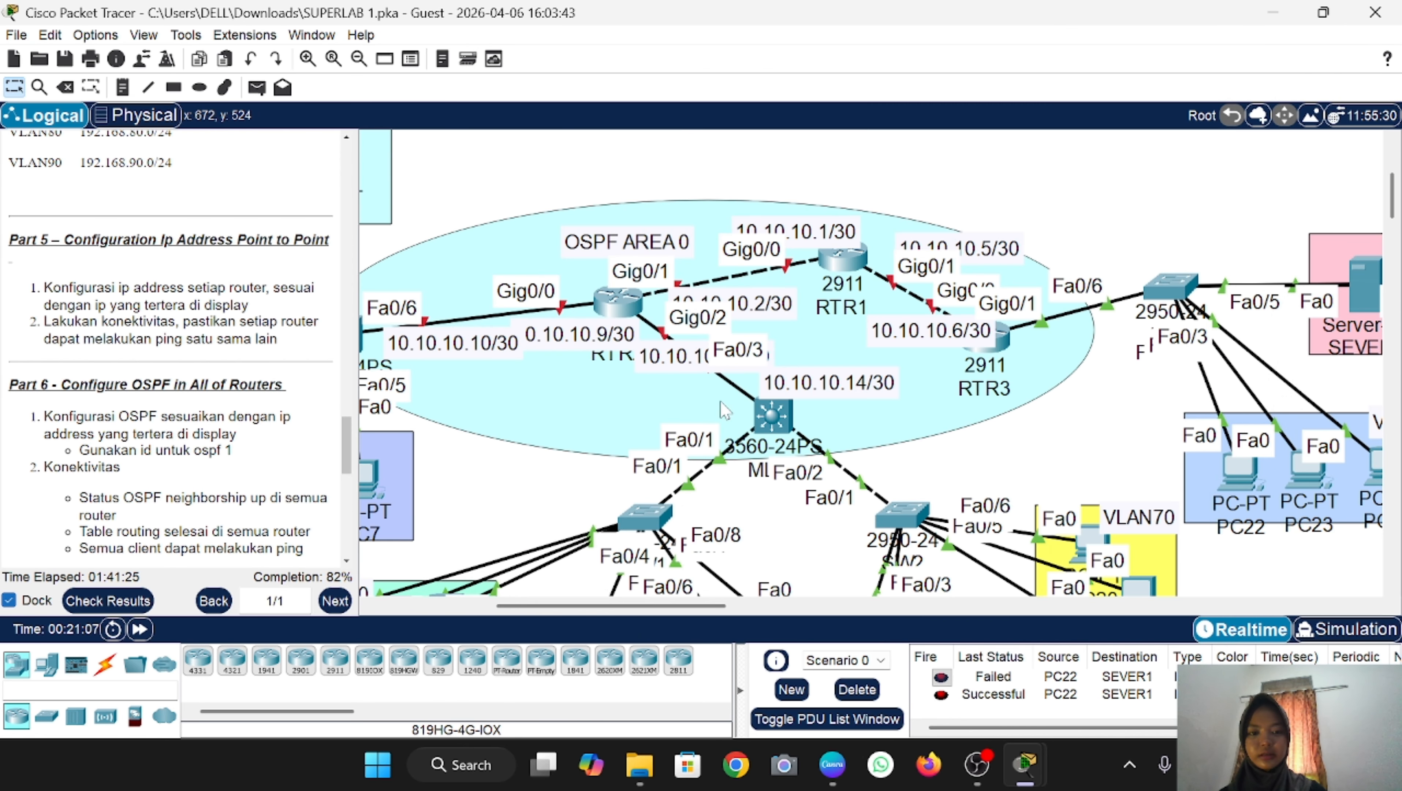
mouse_move(836, 270)
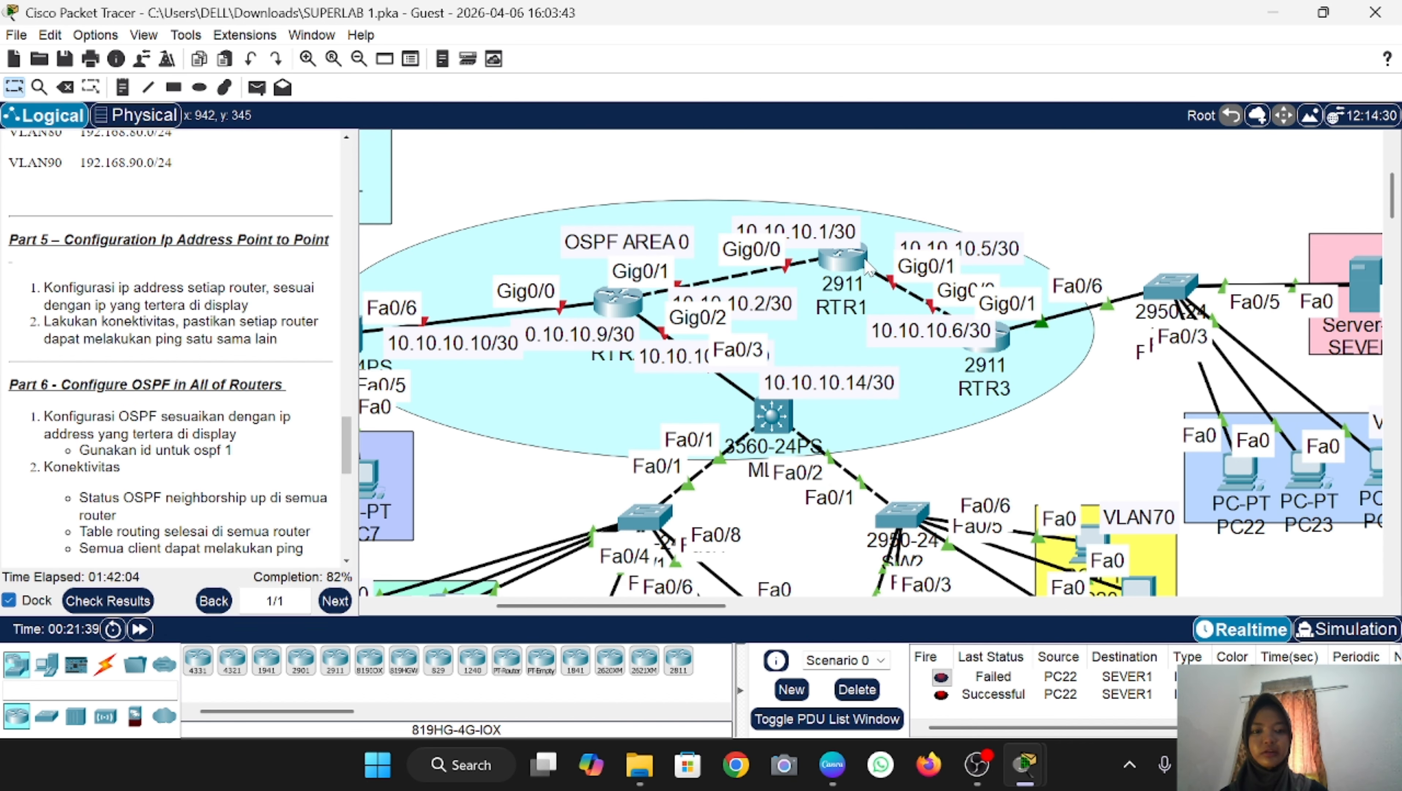
left_click(845, 270)
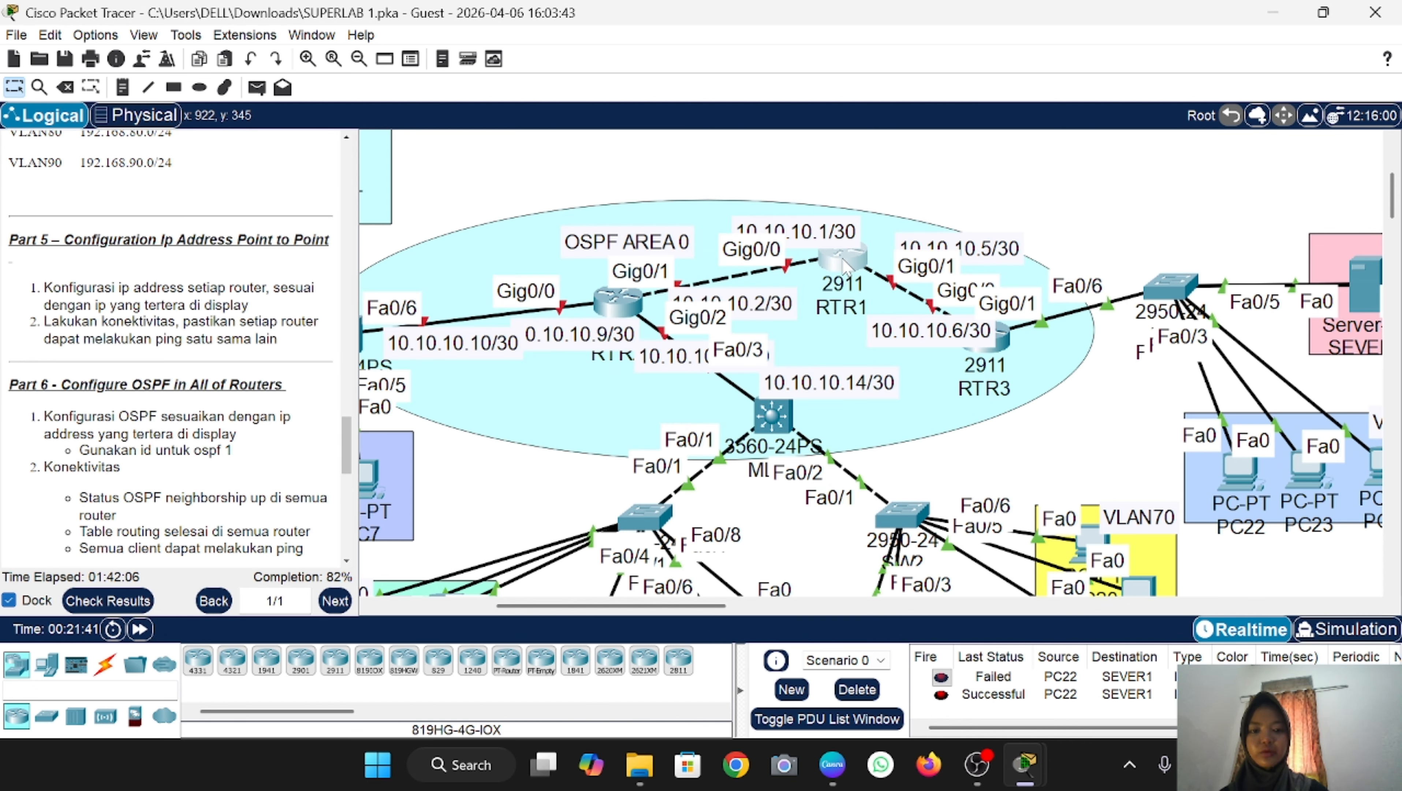
left_click(642, 57)
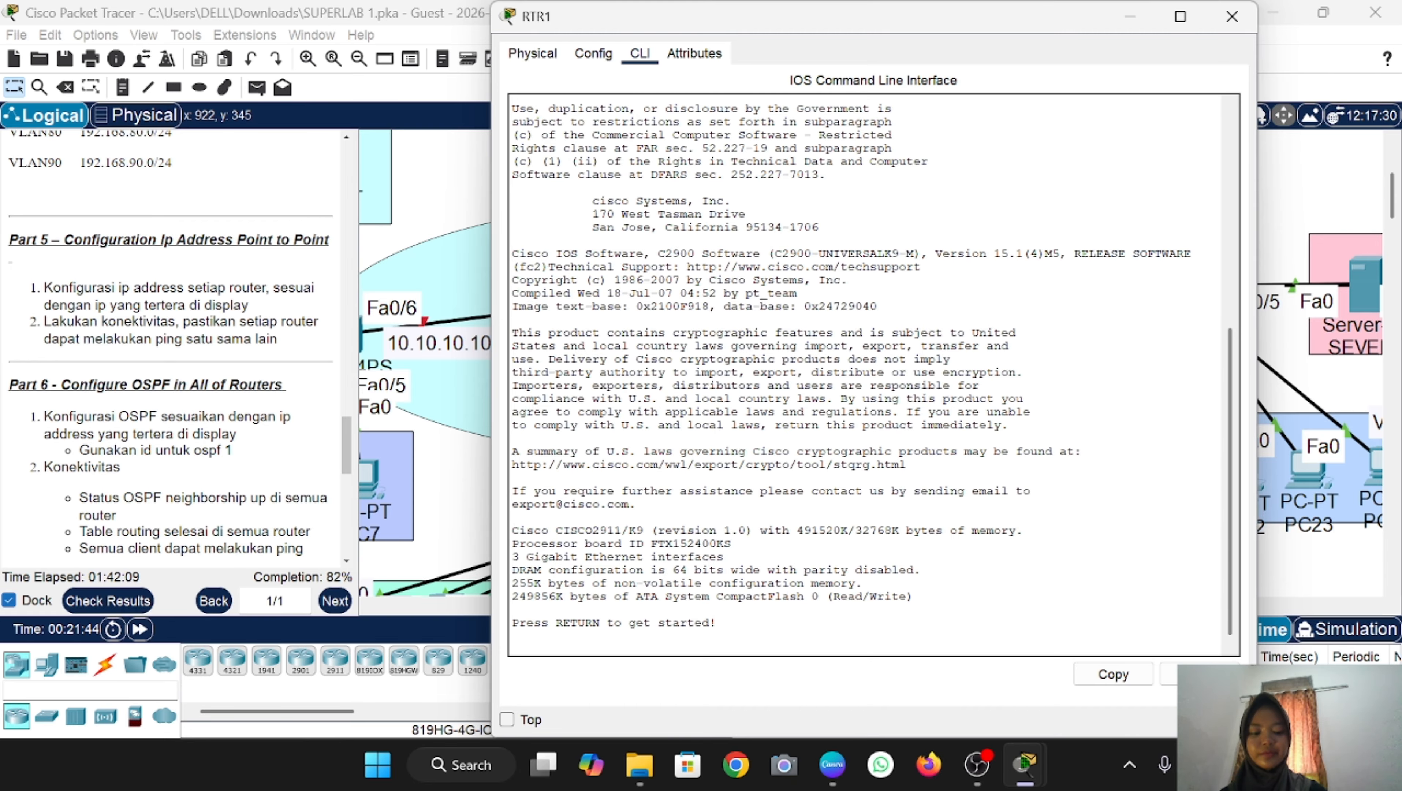
key("Return")
type("en")
key("Return")
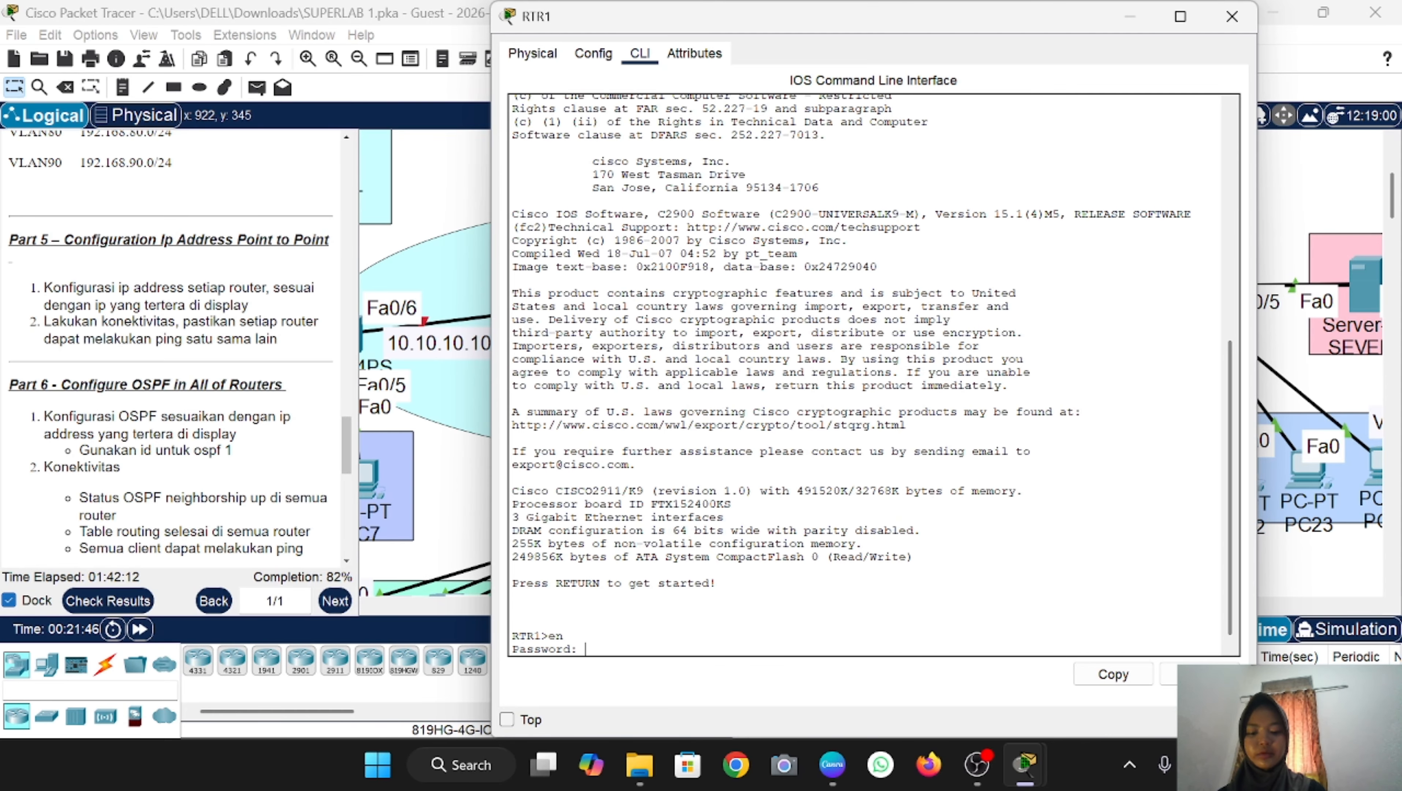
key("Return")
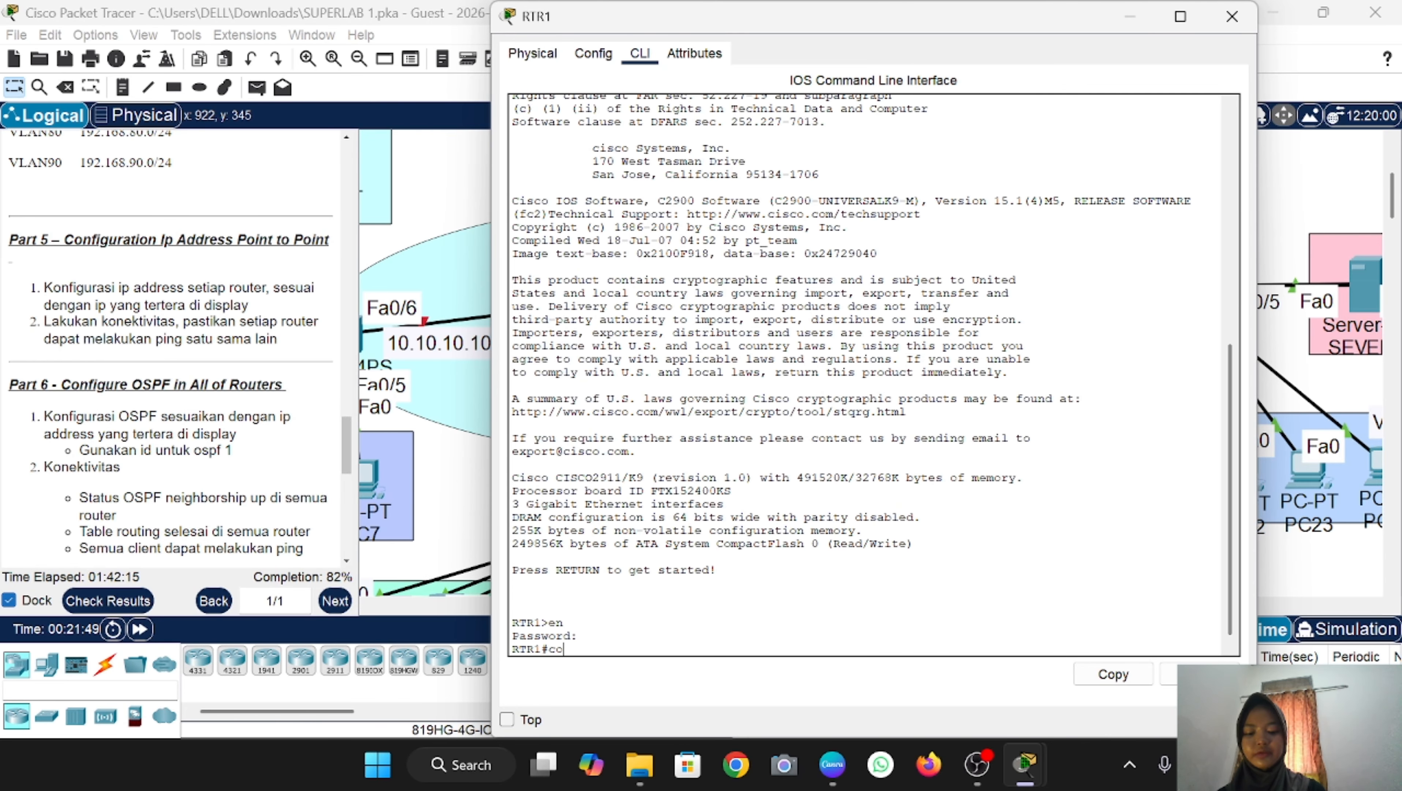
type("conf")
type("t")
key("Return")
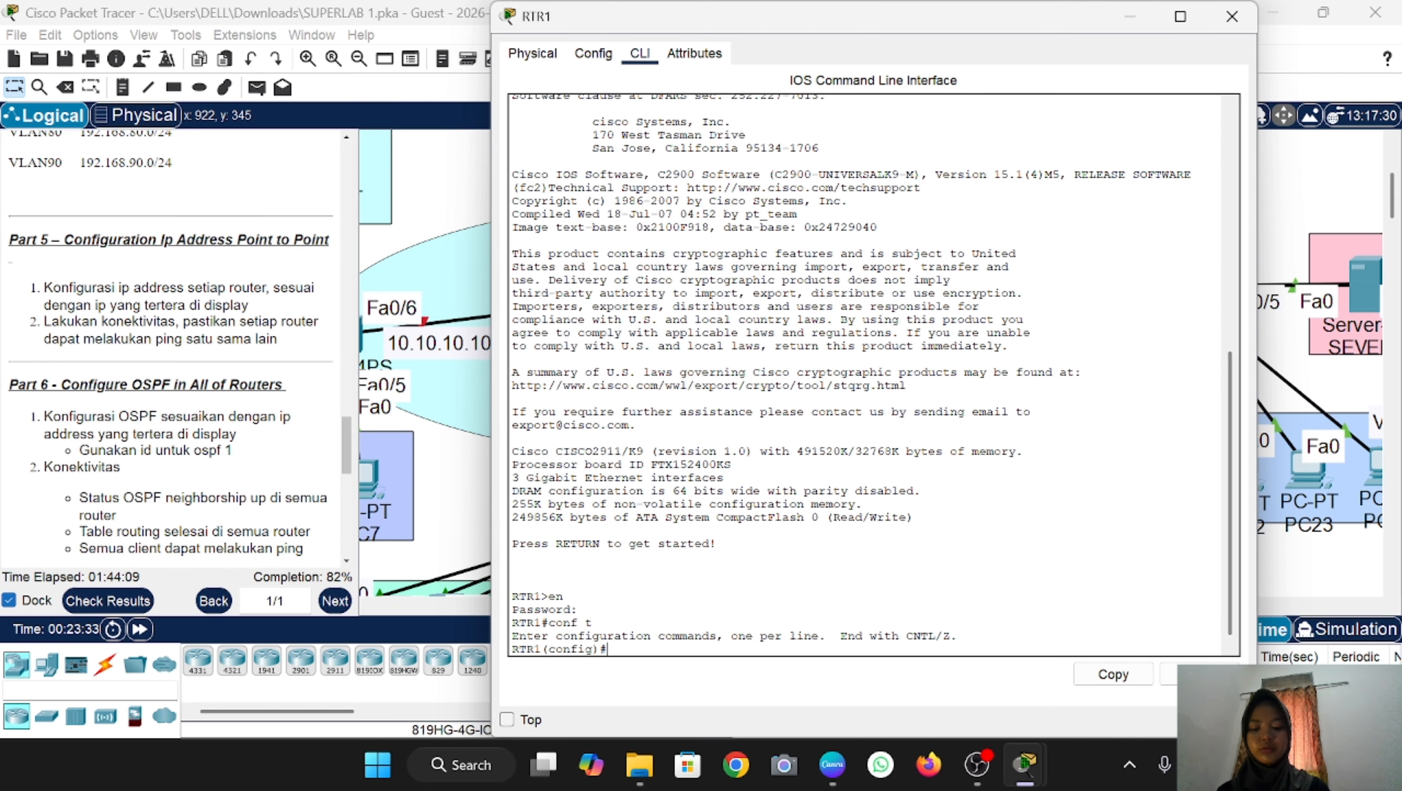
type("int gig0")
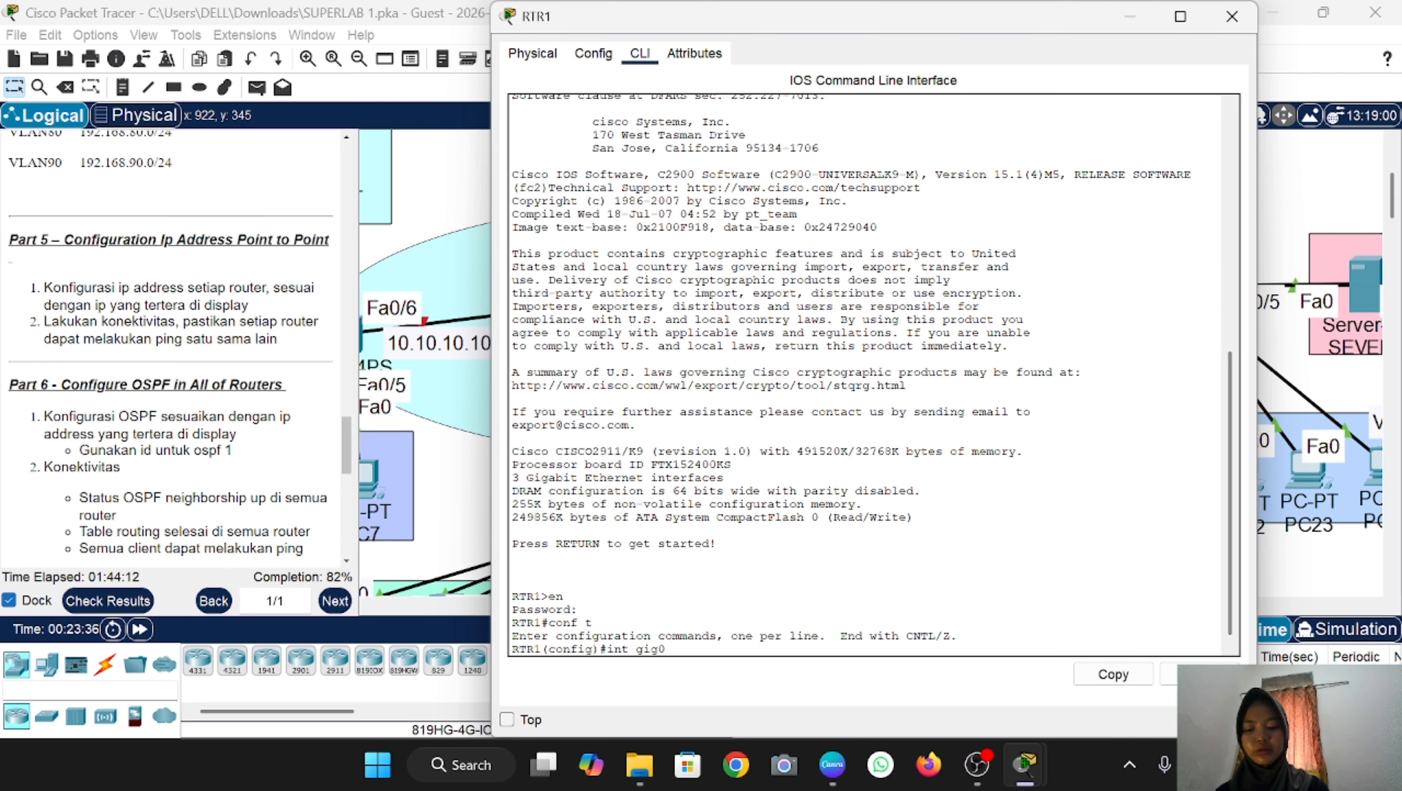
type("/1")
key("Return")
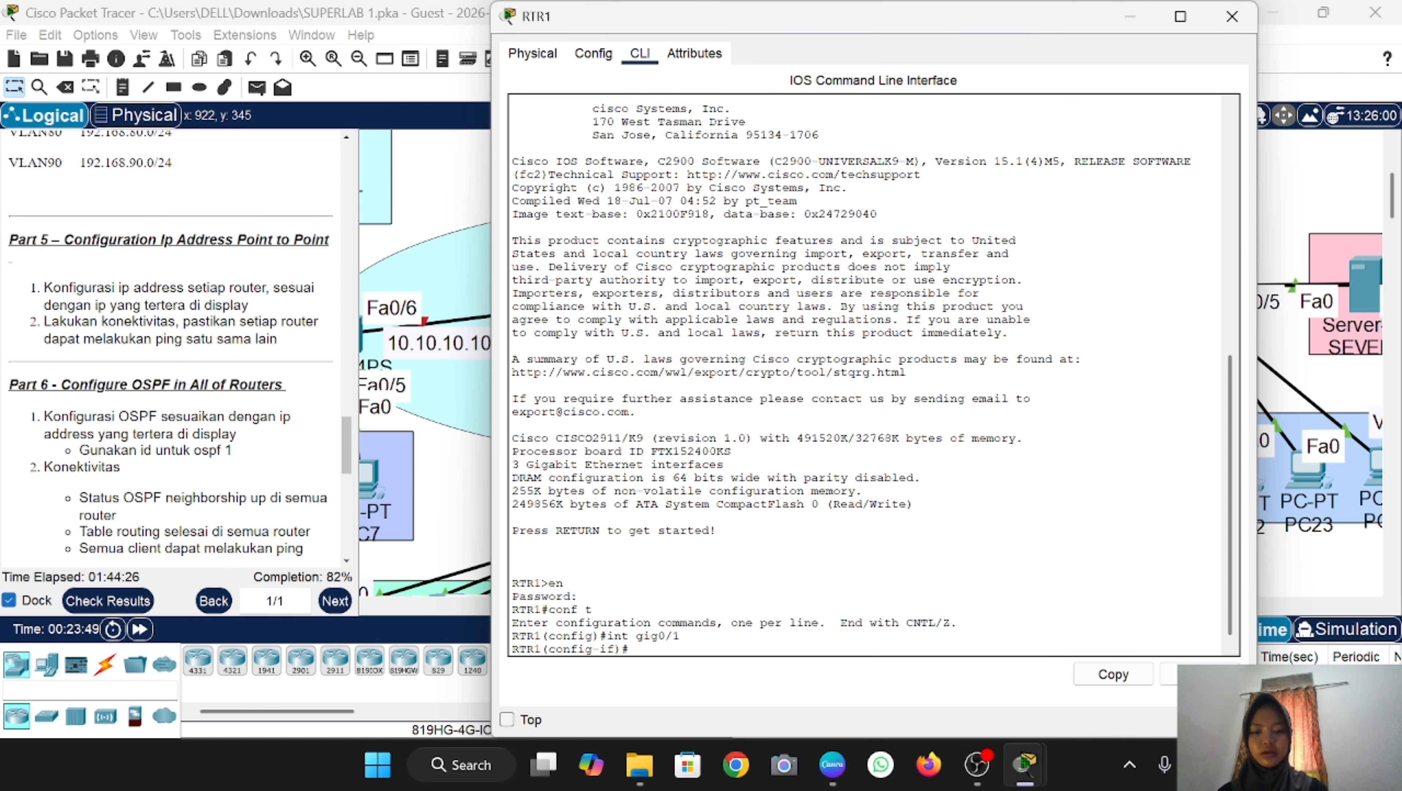
type("ip add")
left_click(432, 519)
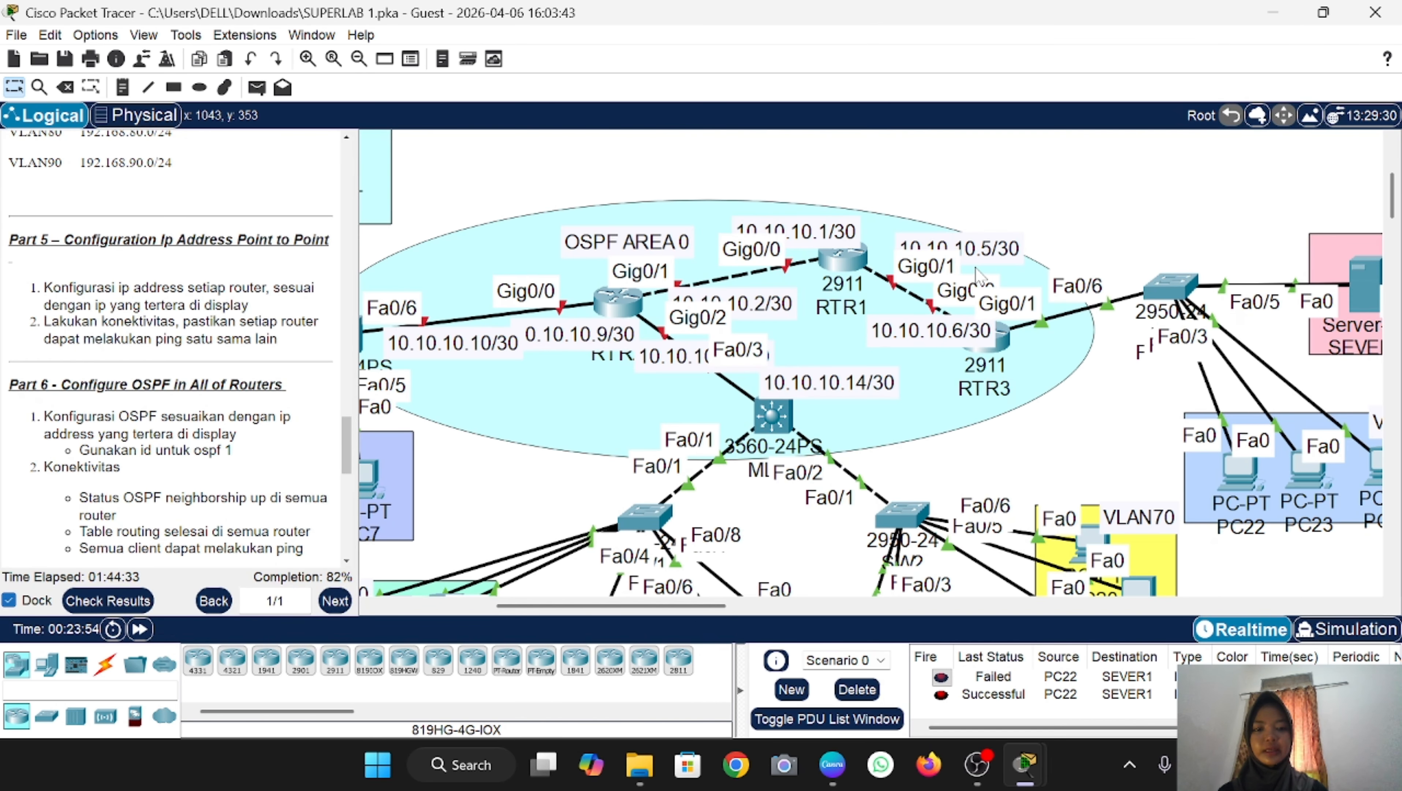
left_click(842, 257)
type("10.")
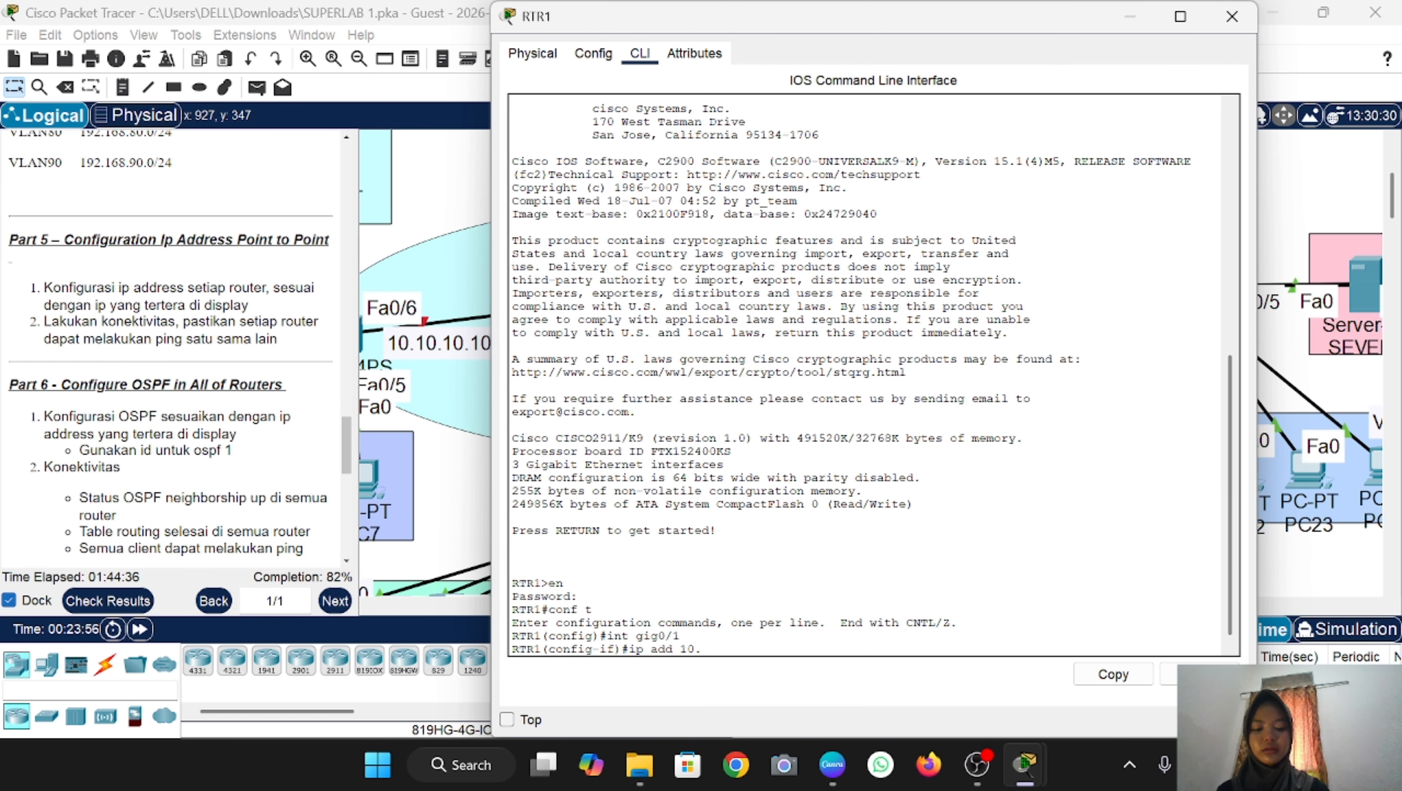
type("10.10.5")
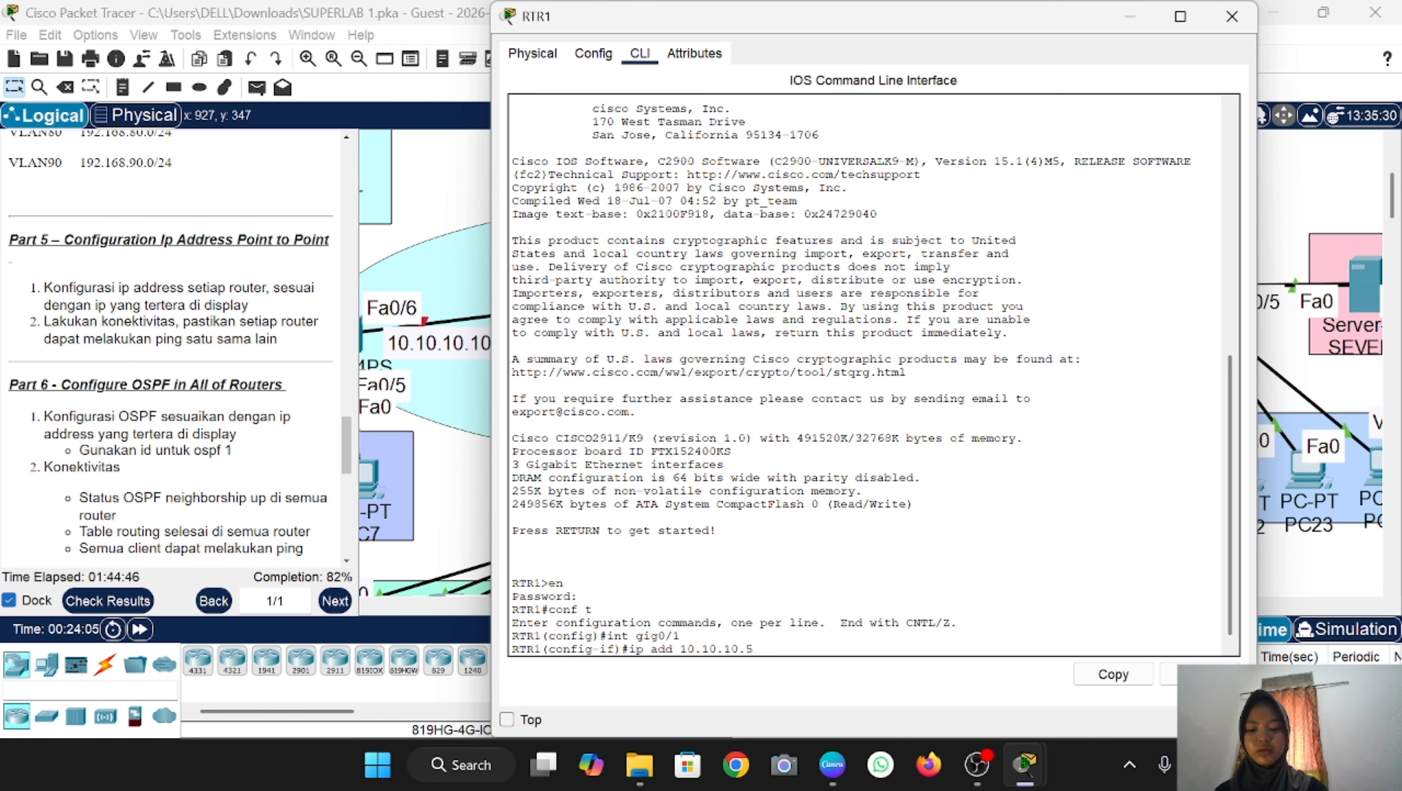
type("255.255.")
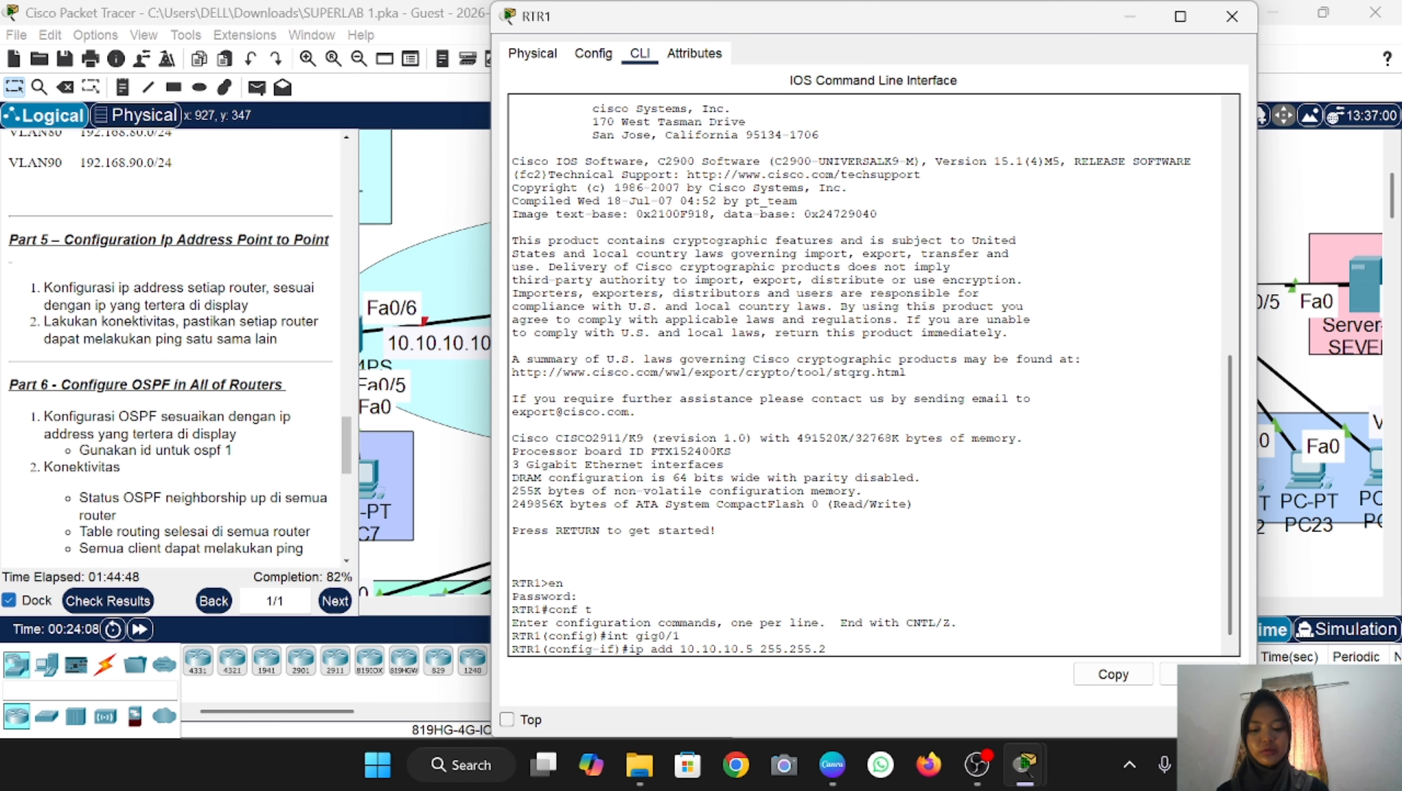
type("252")
key("Return")
type("nfig-if)#n")
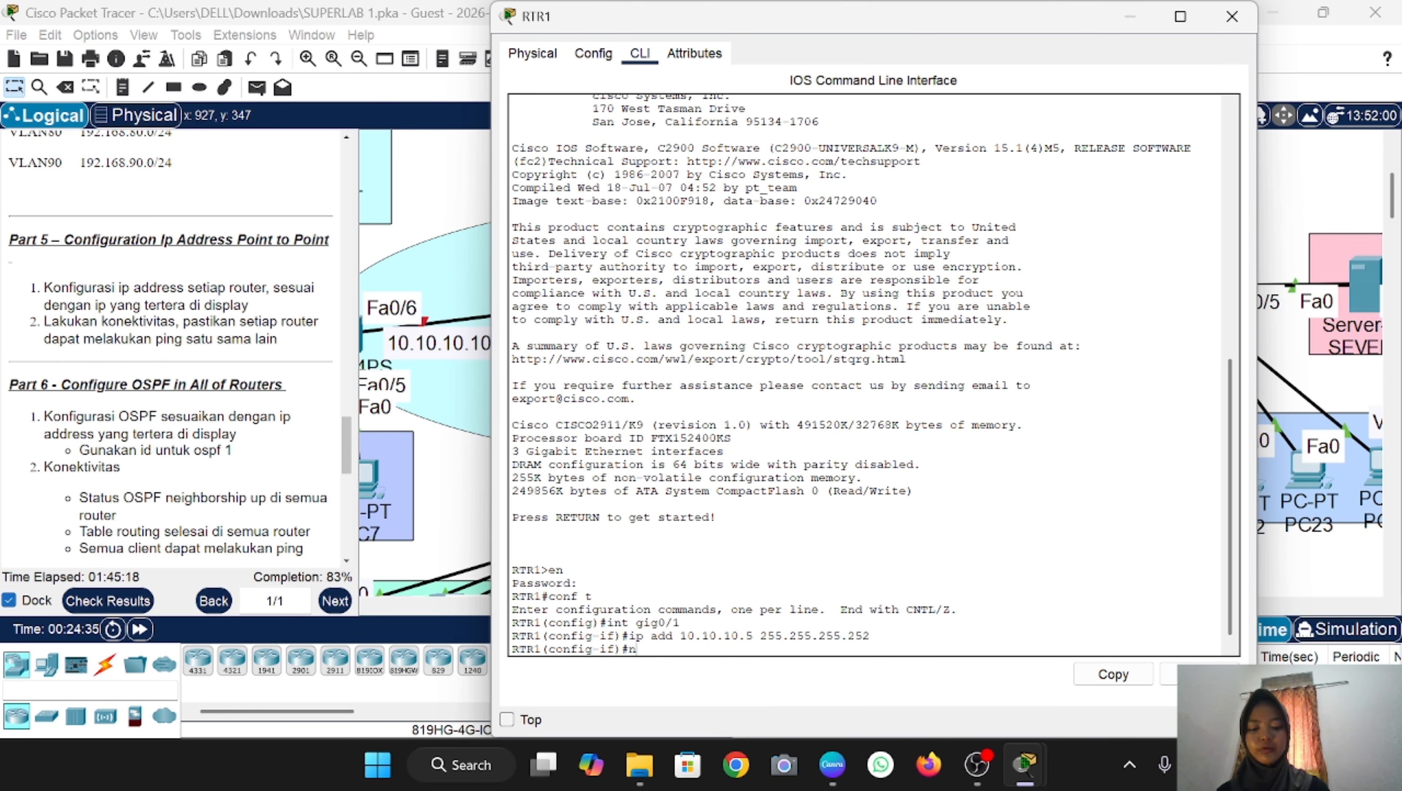
type("o sh")
key("Return")
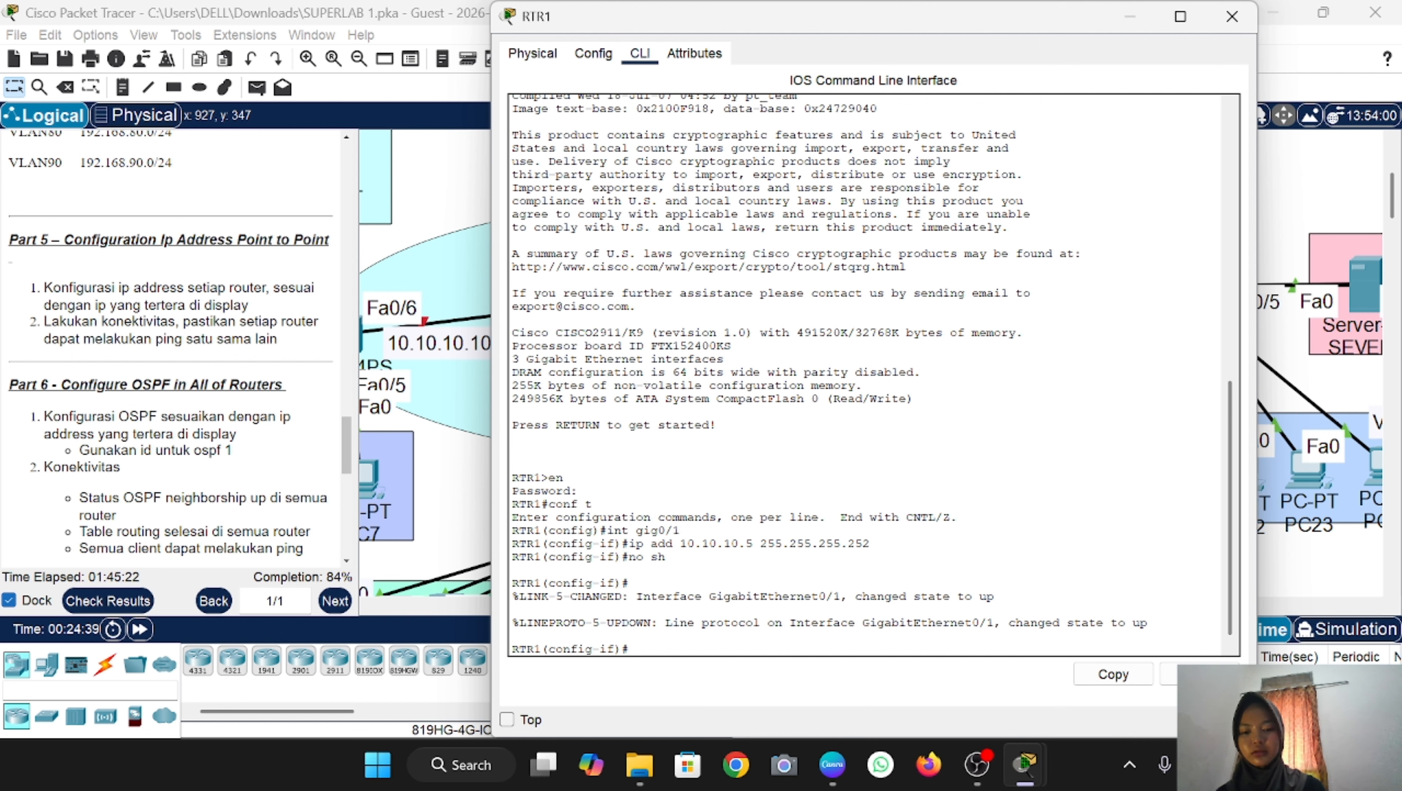
type("ex")
key("Return")
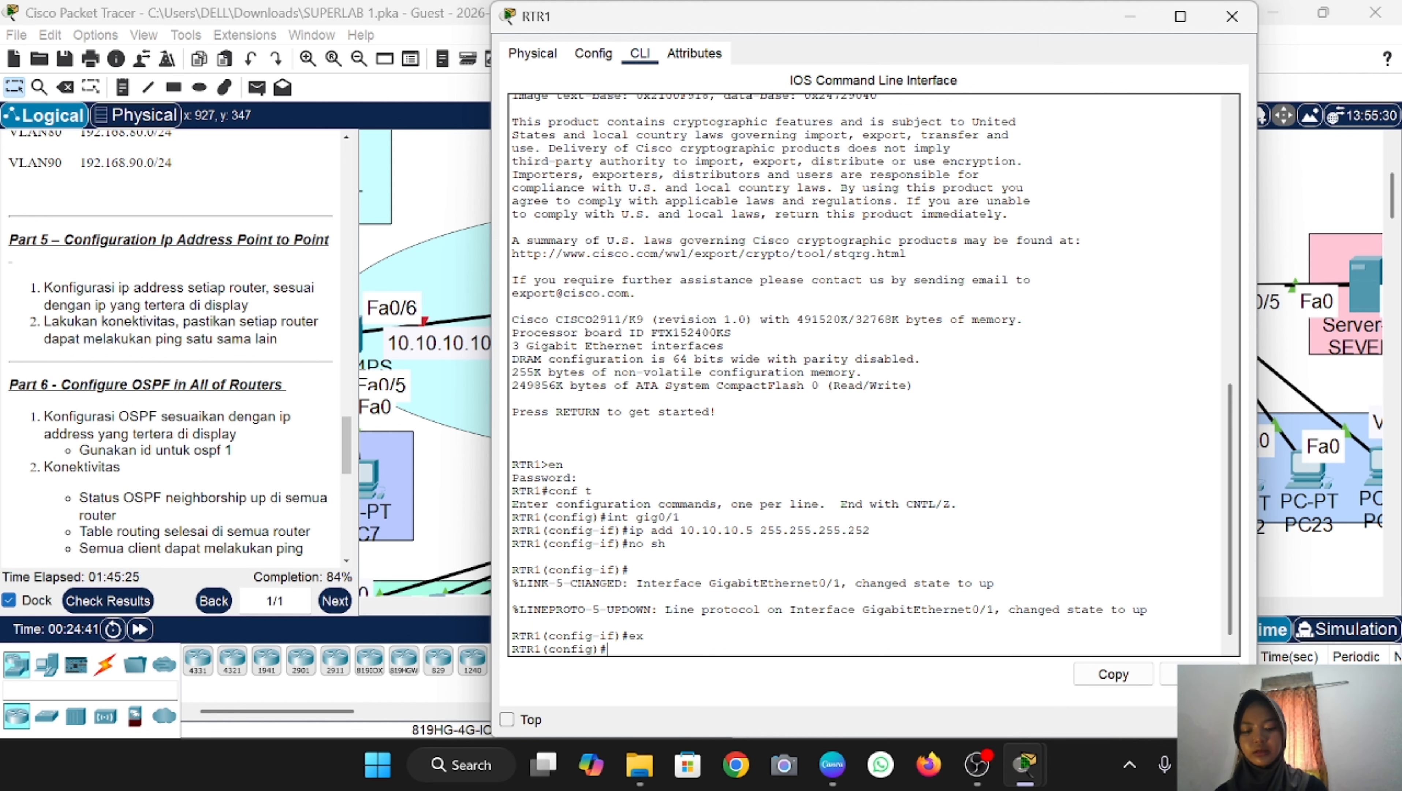
type("int gig0/0")
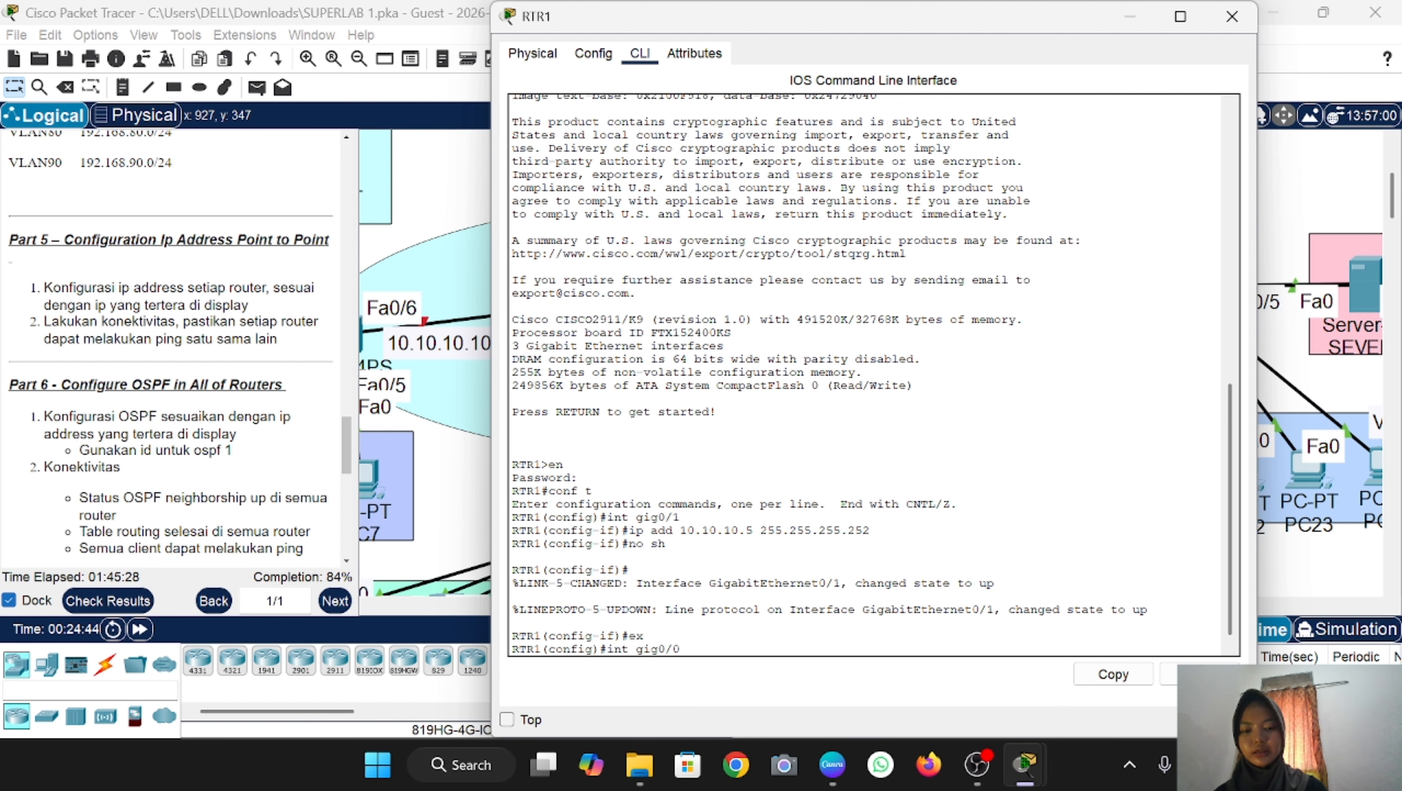
key("Return")
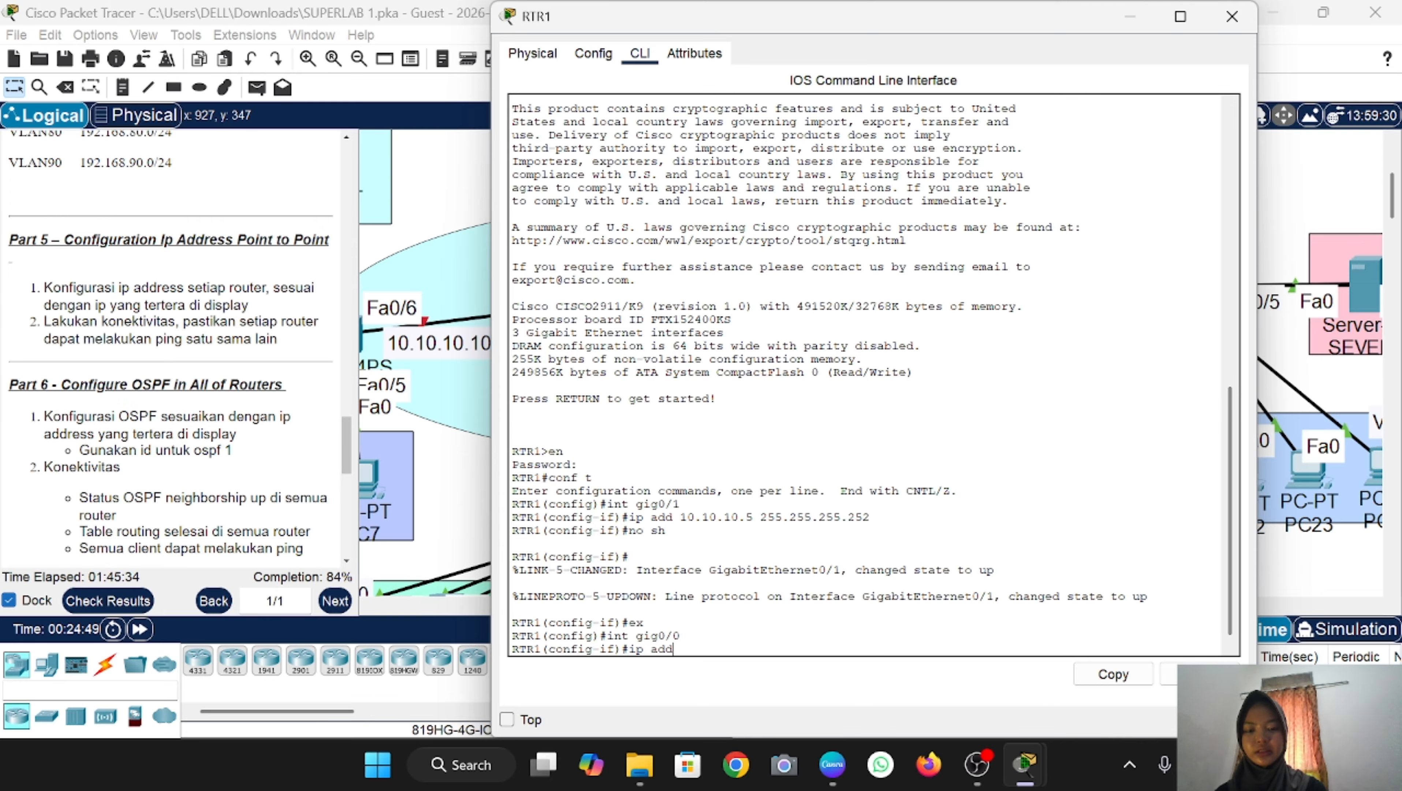
type("ip add 10.10.10.")
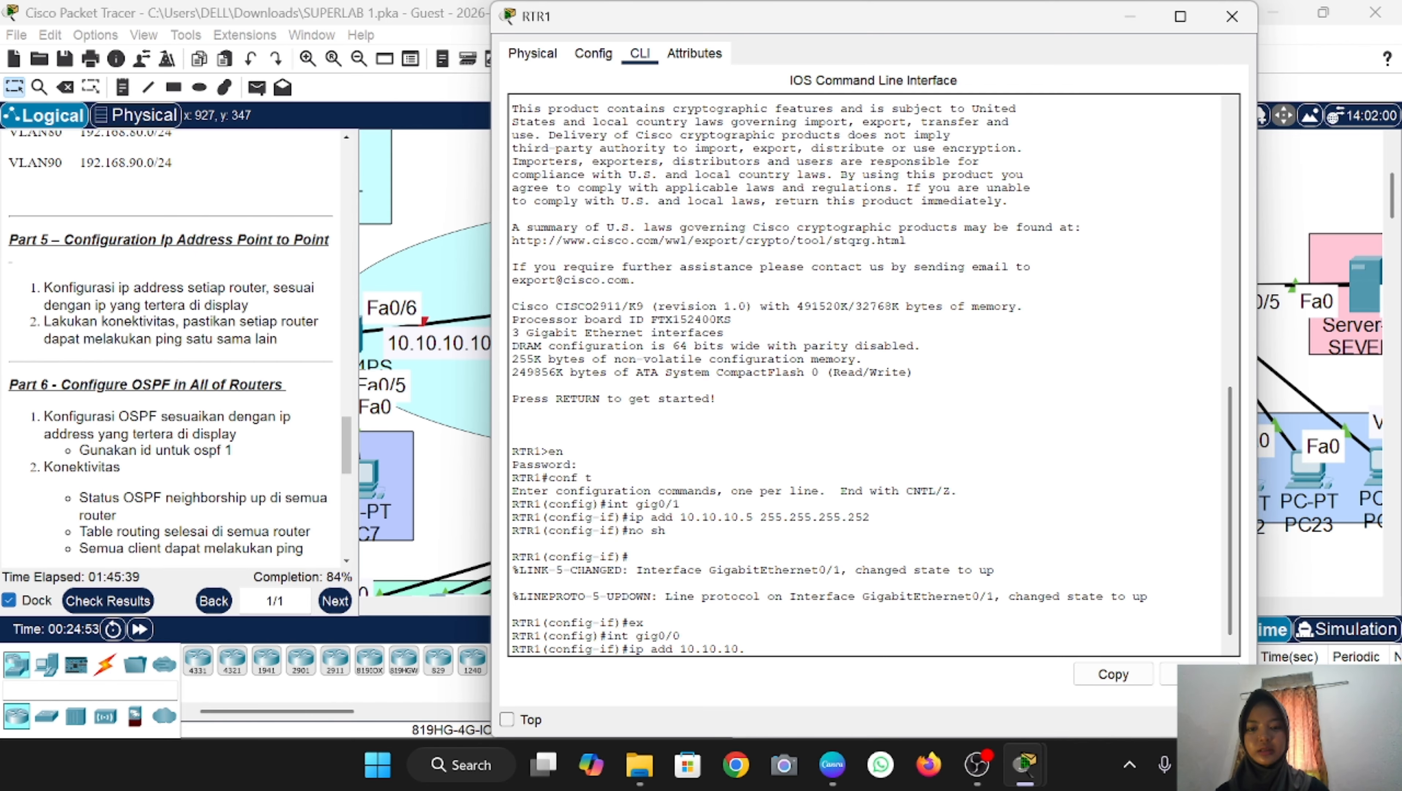
left_click(466, 492)
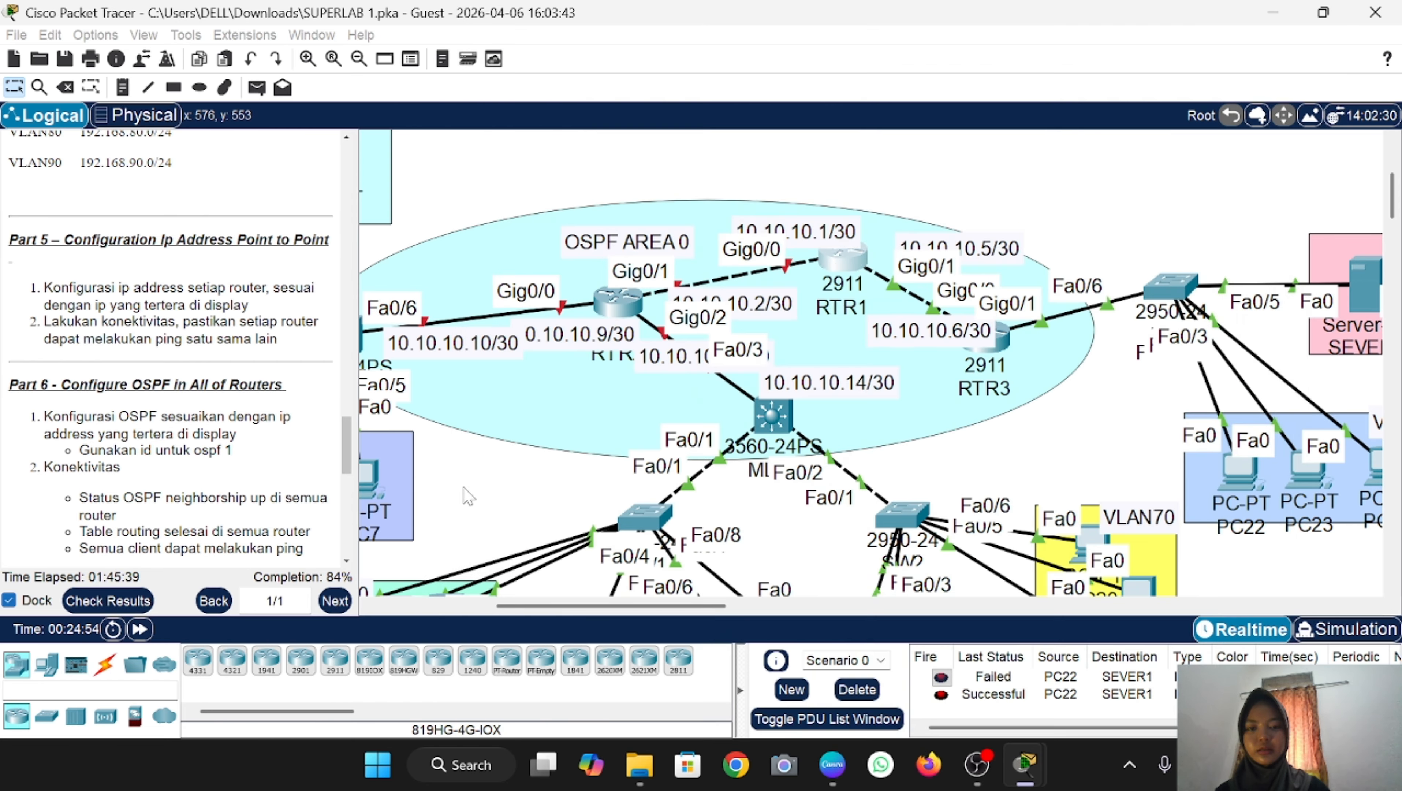
left_click(843, 262)
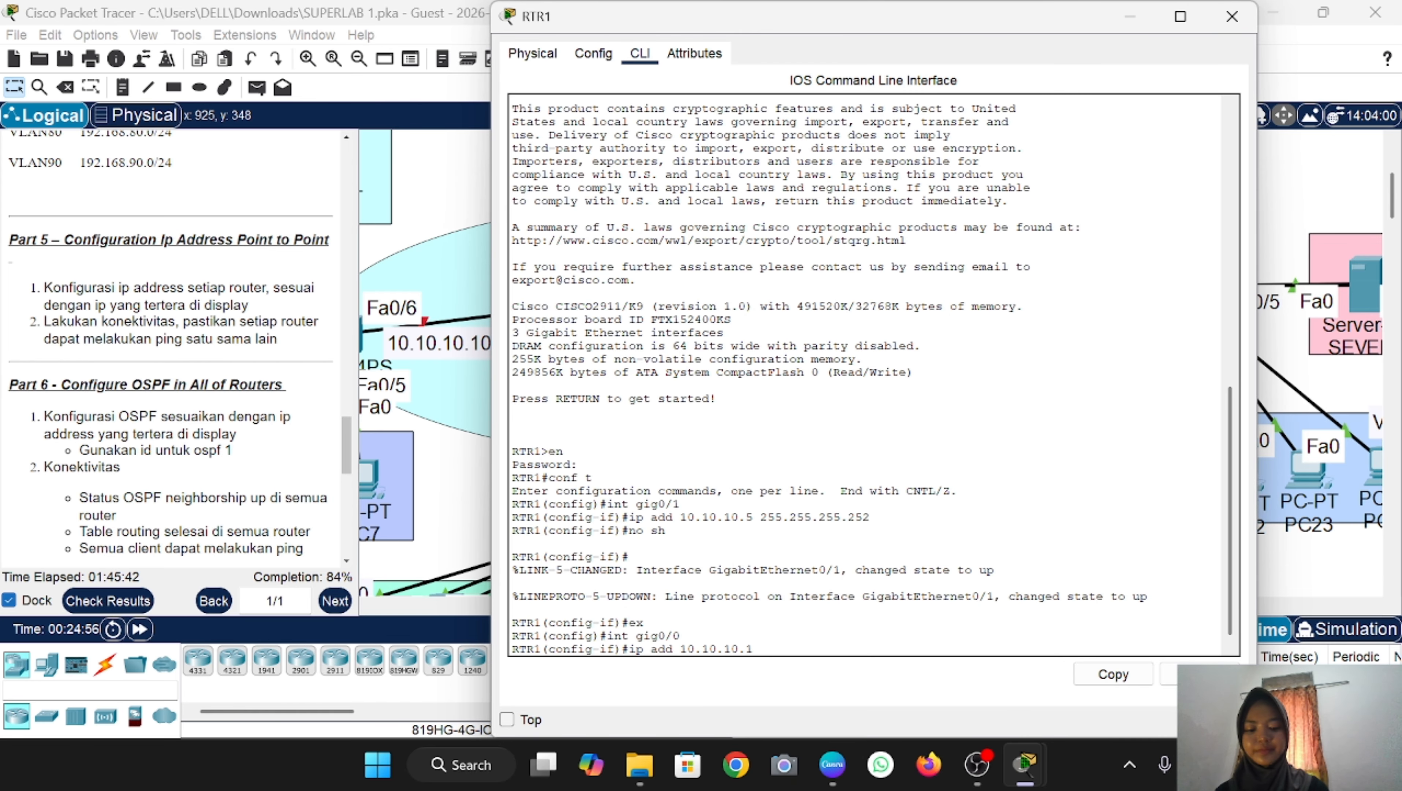
type(".1 255.255")
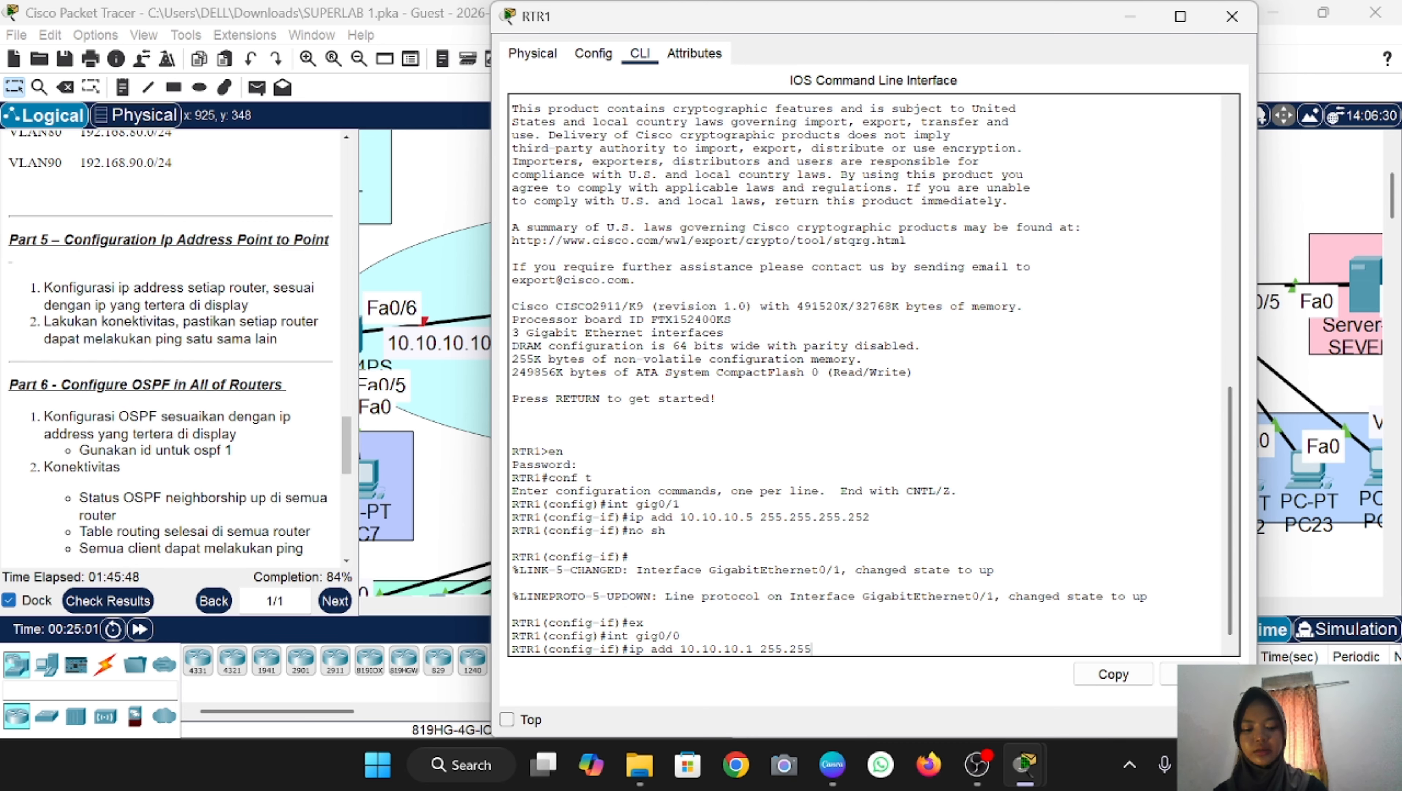
type(".255.252")
key("Return")
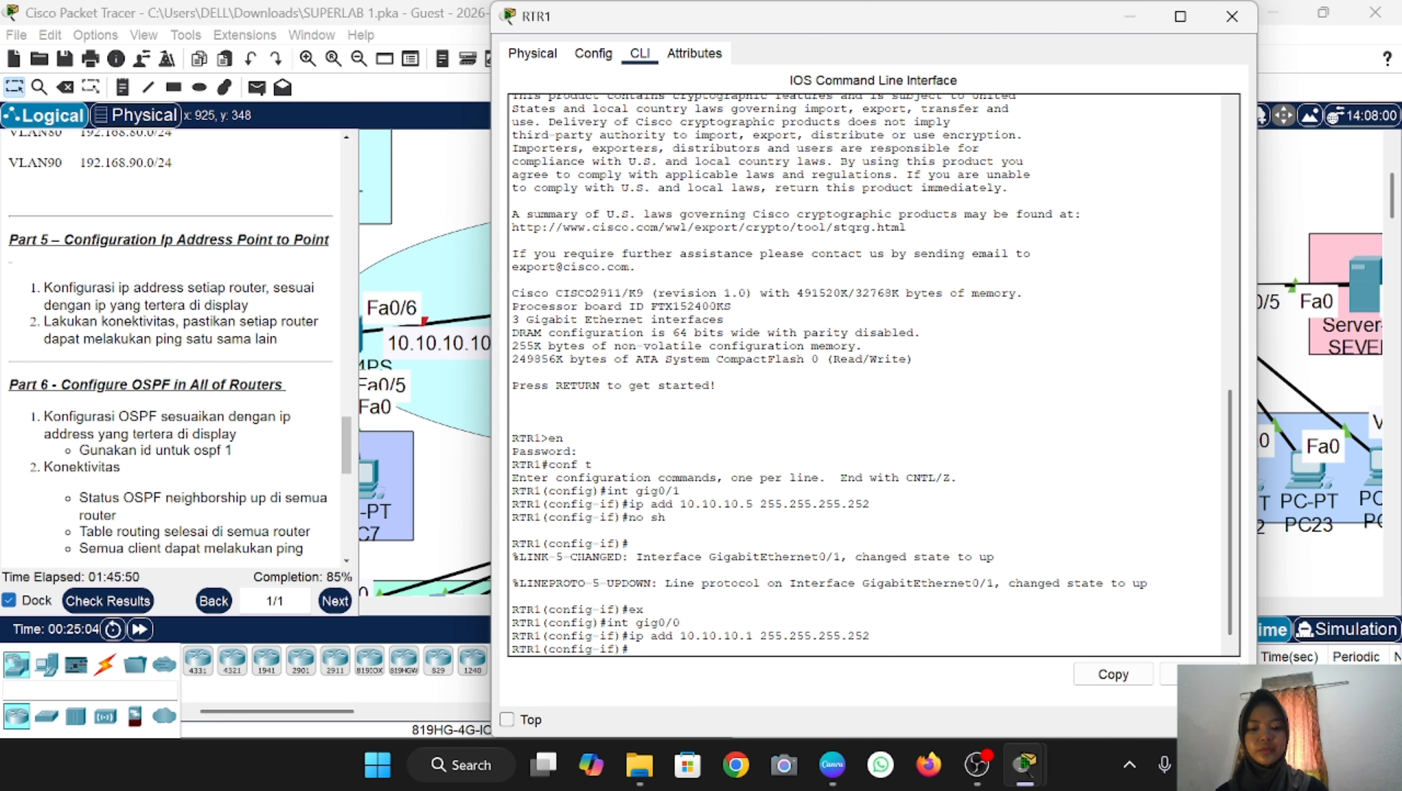
type("no sh")
key("Return")
key("Return")
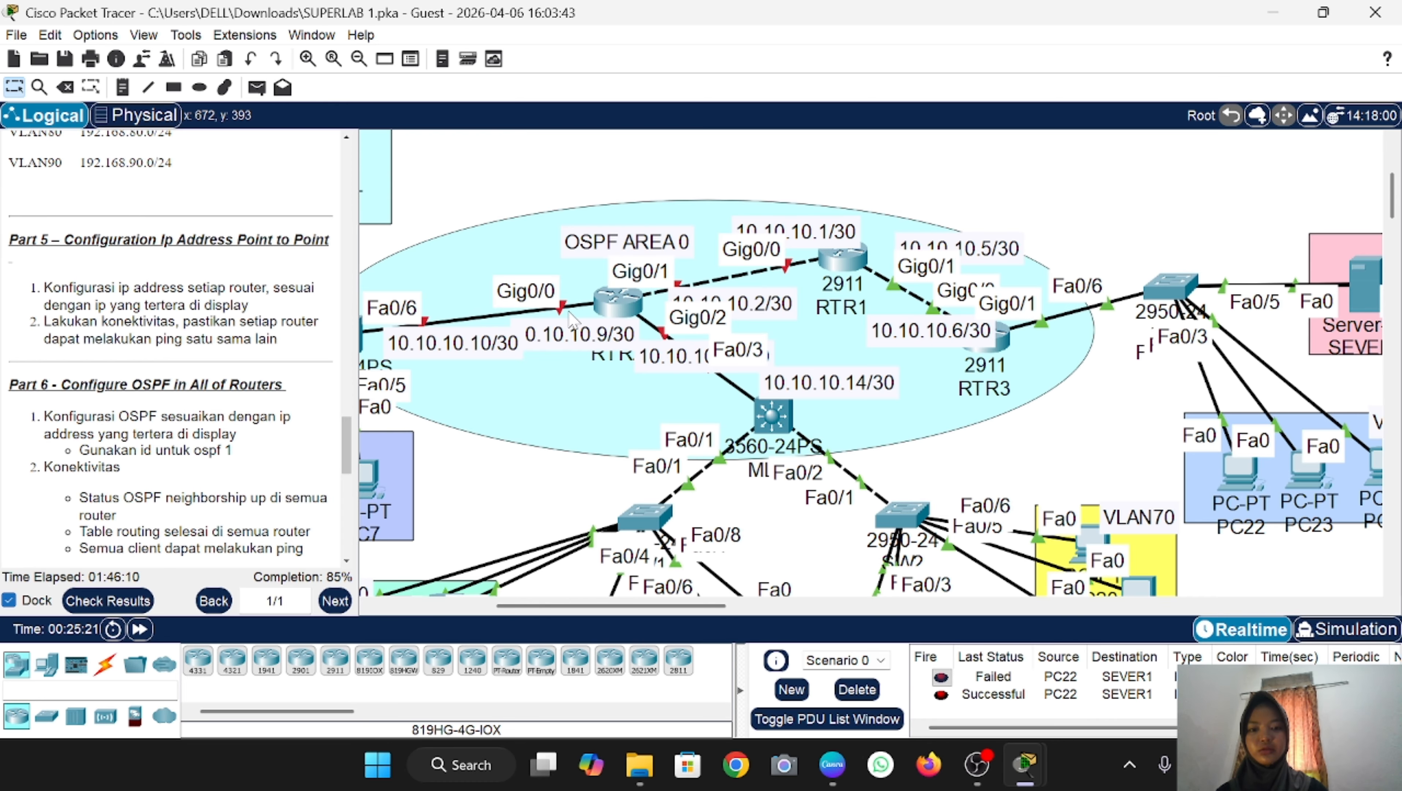
scroll(591, 327, "left", 1)
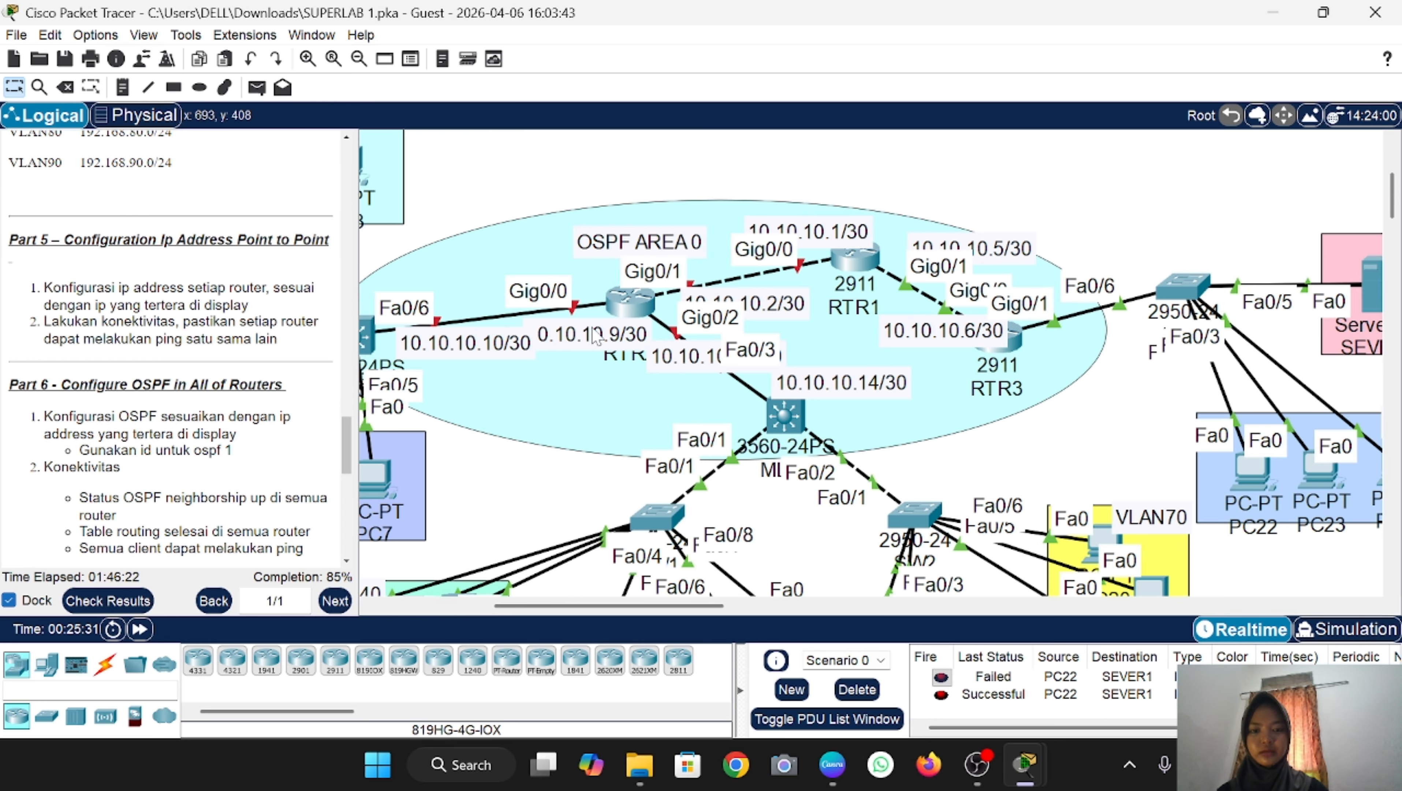
scroll(594, 335, "left", 4)
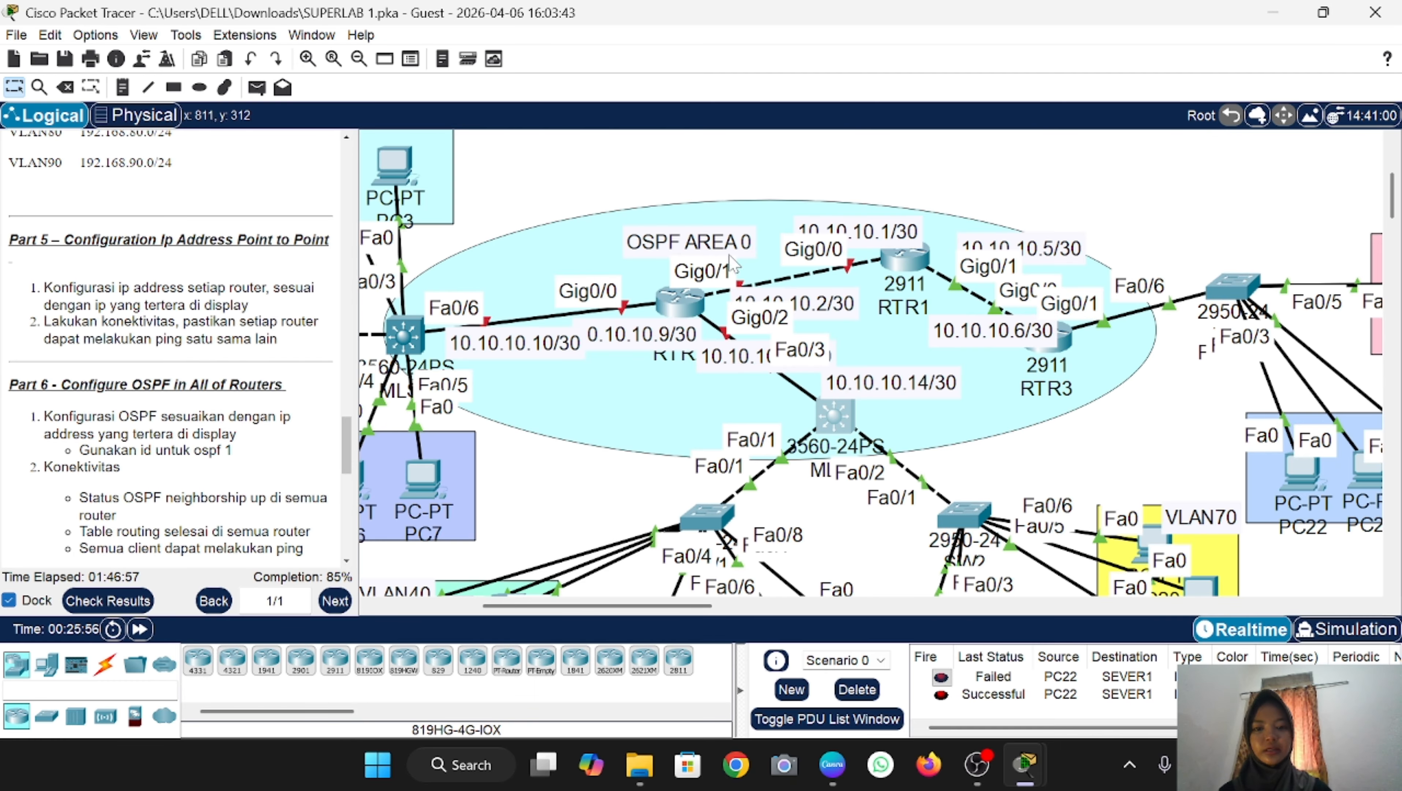
Step: Enter global configuration mode on RTR2 with en and conf t
left_click(682, 305)
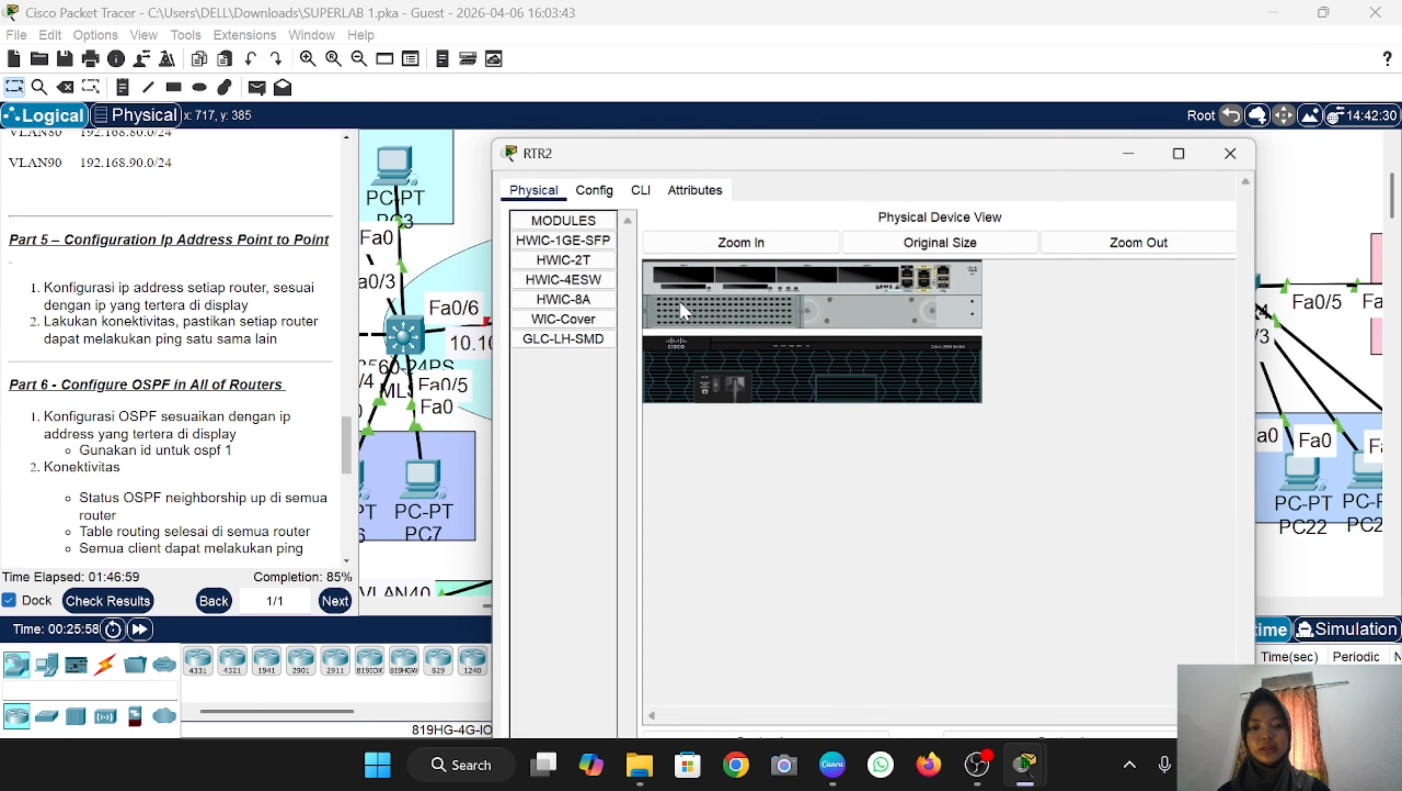
left_click(640, 53)
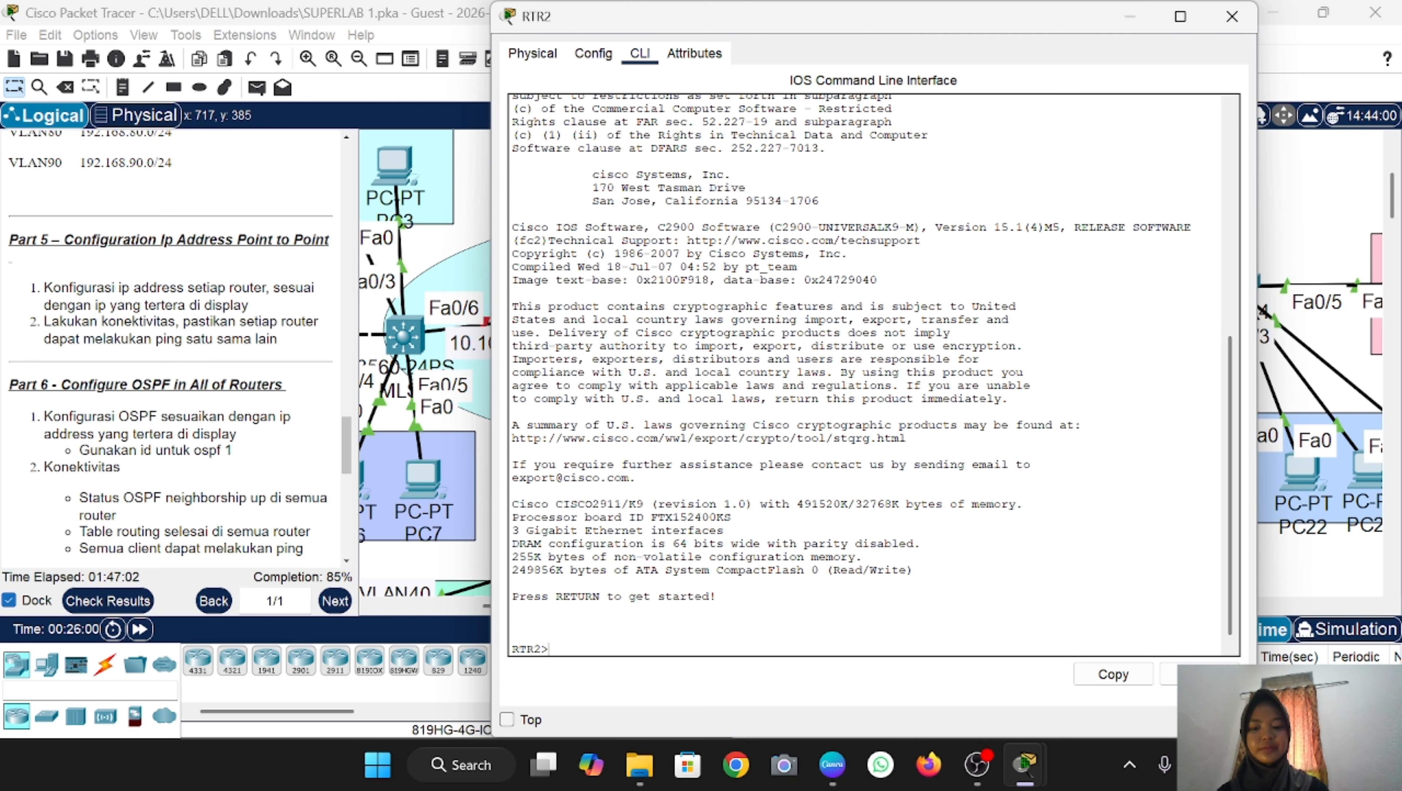
type("en")
key("Return")
key("Return")
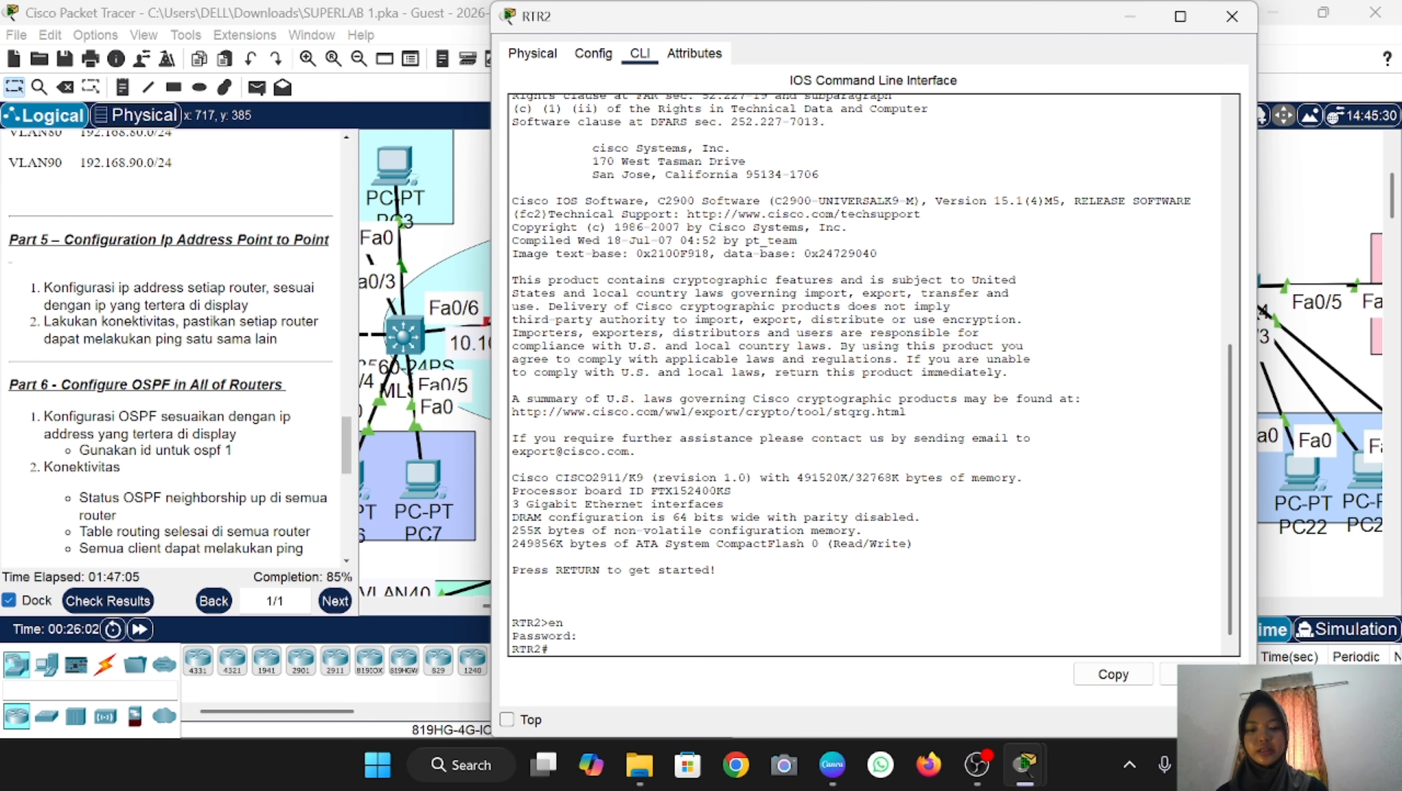
type("conf t")
key("Return")
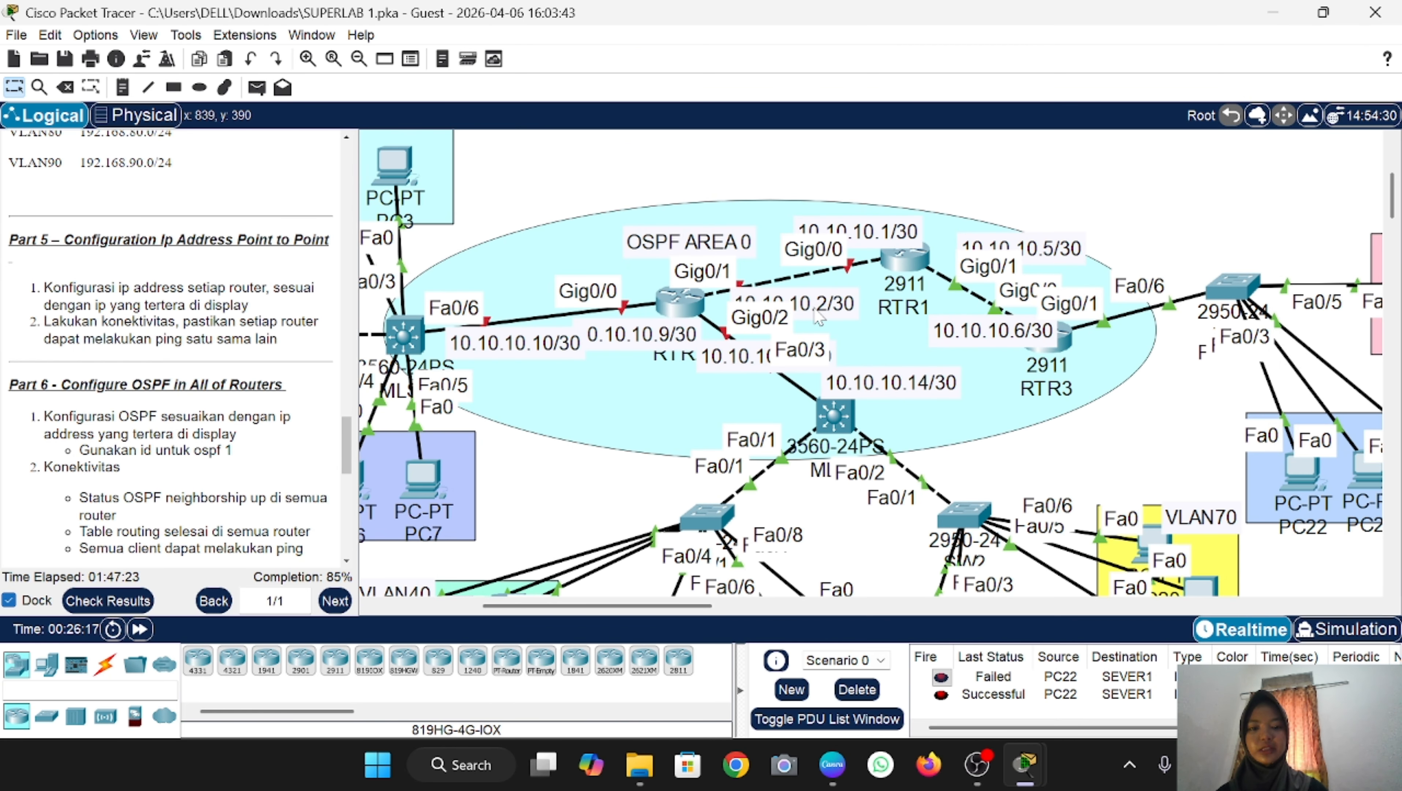
Step: Address RTR2's Gig0/1 as 10.10.10.2/30 and bring it up
left_click(681, 301)
type("in")
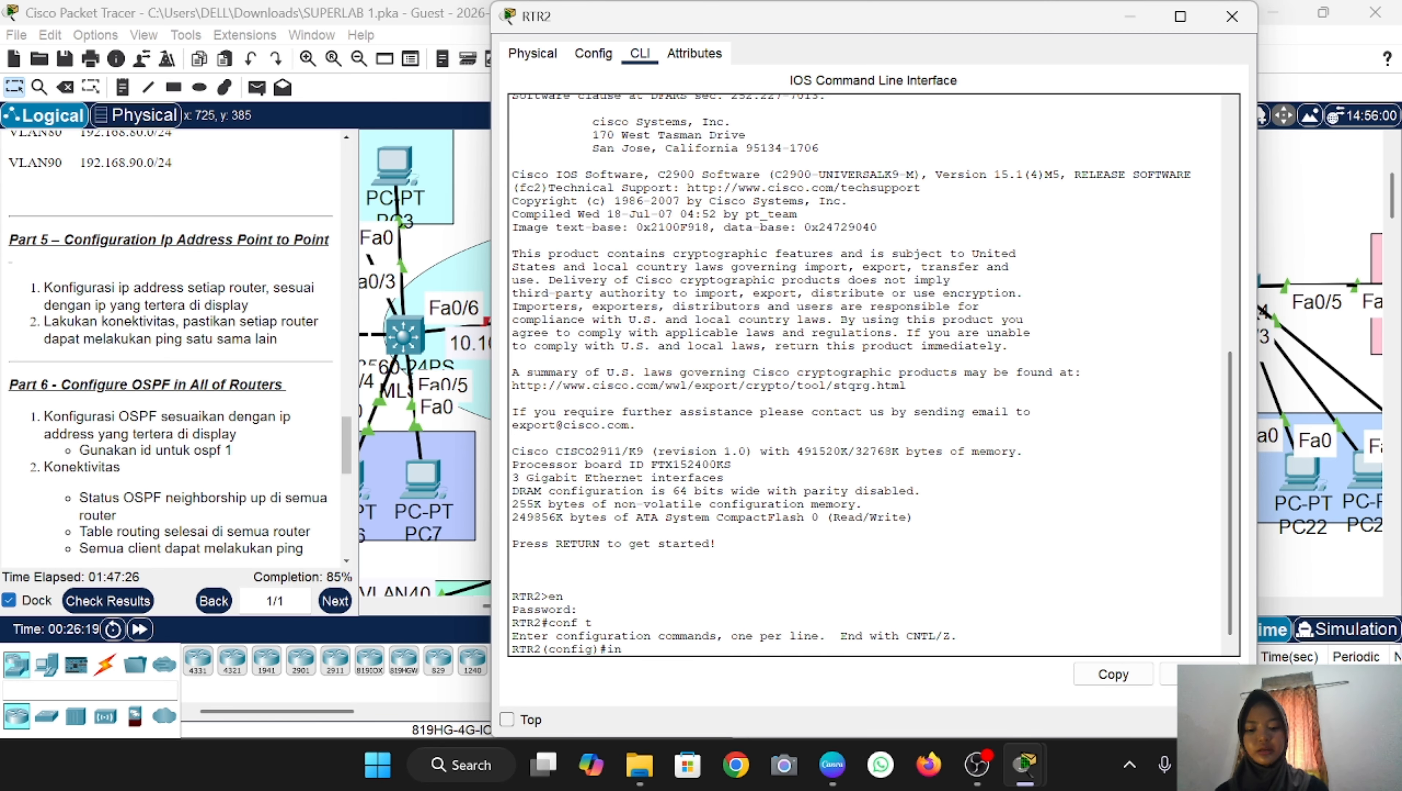
type("t gig0")
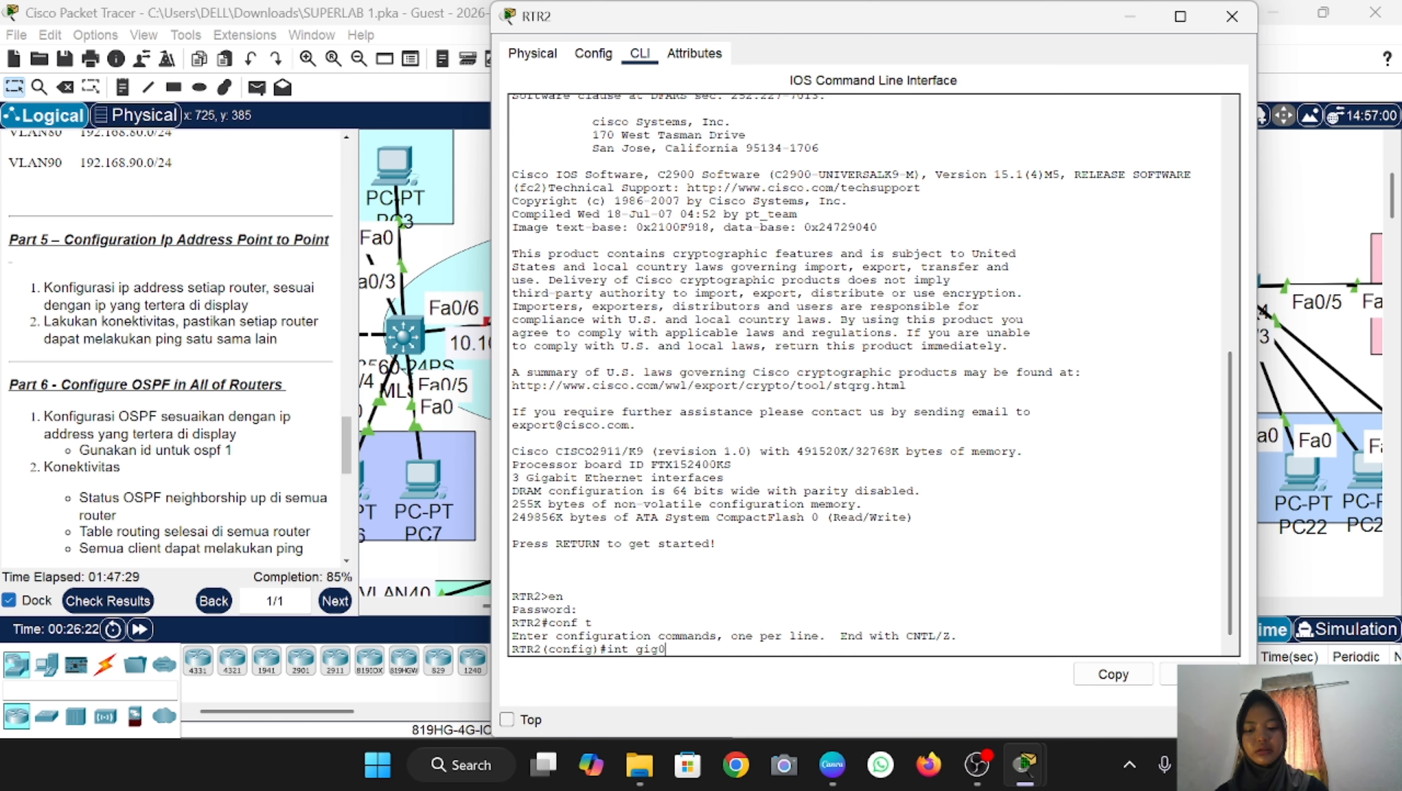
type("/")
left_click(463, 230)
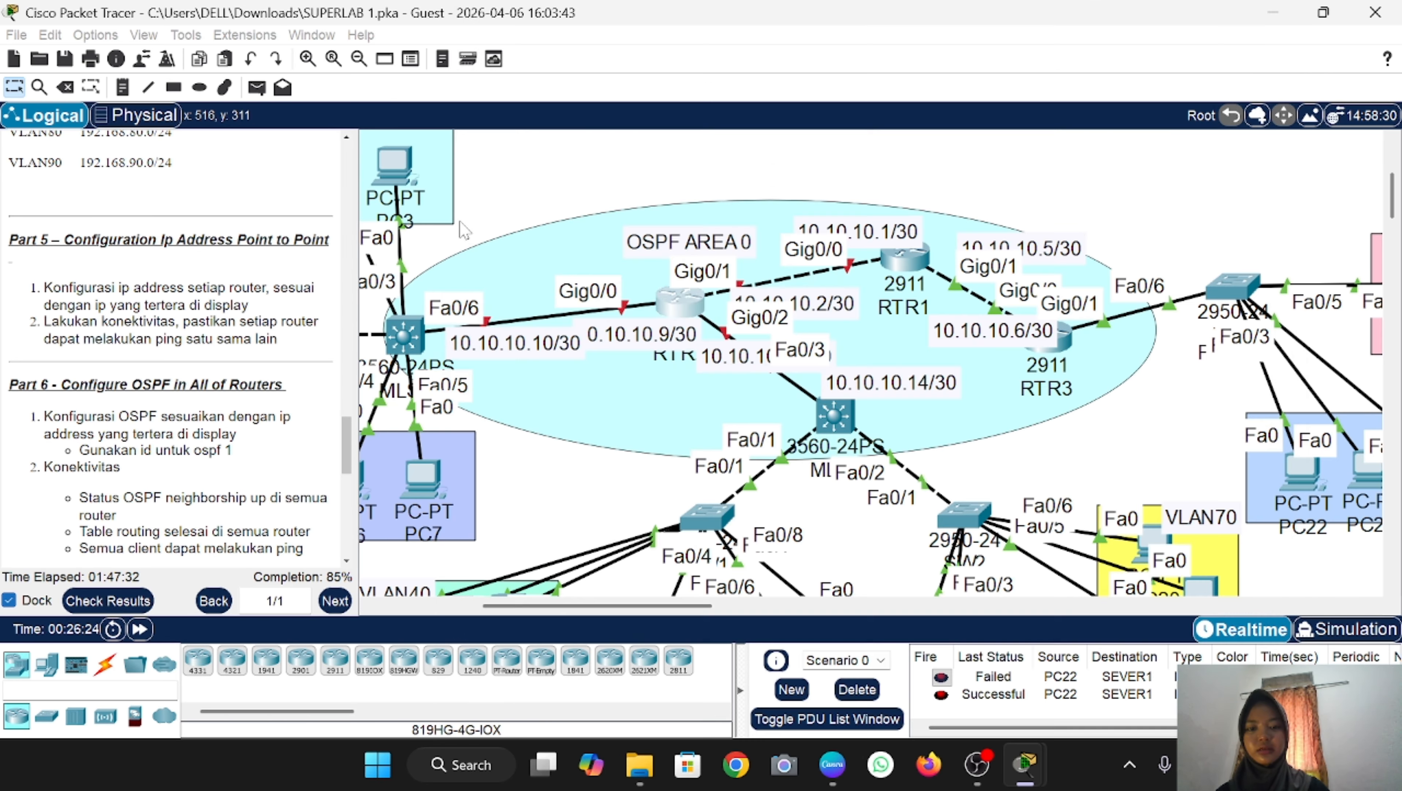
left_click(680, 302)
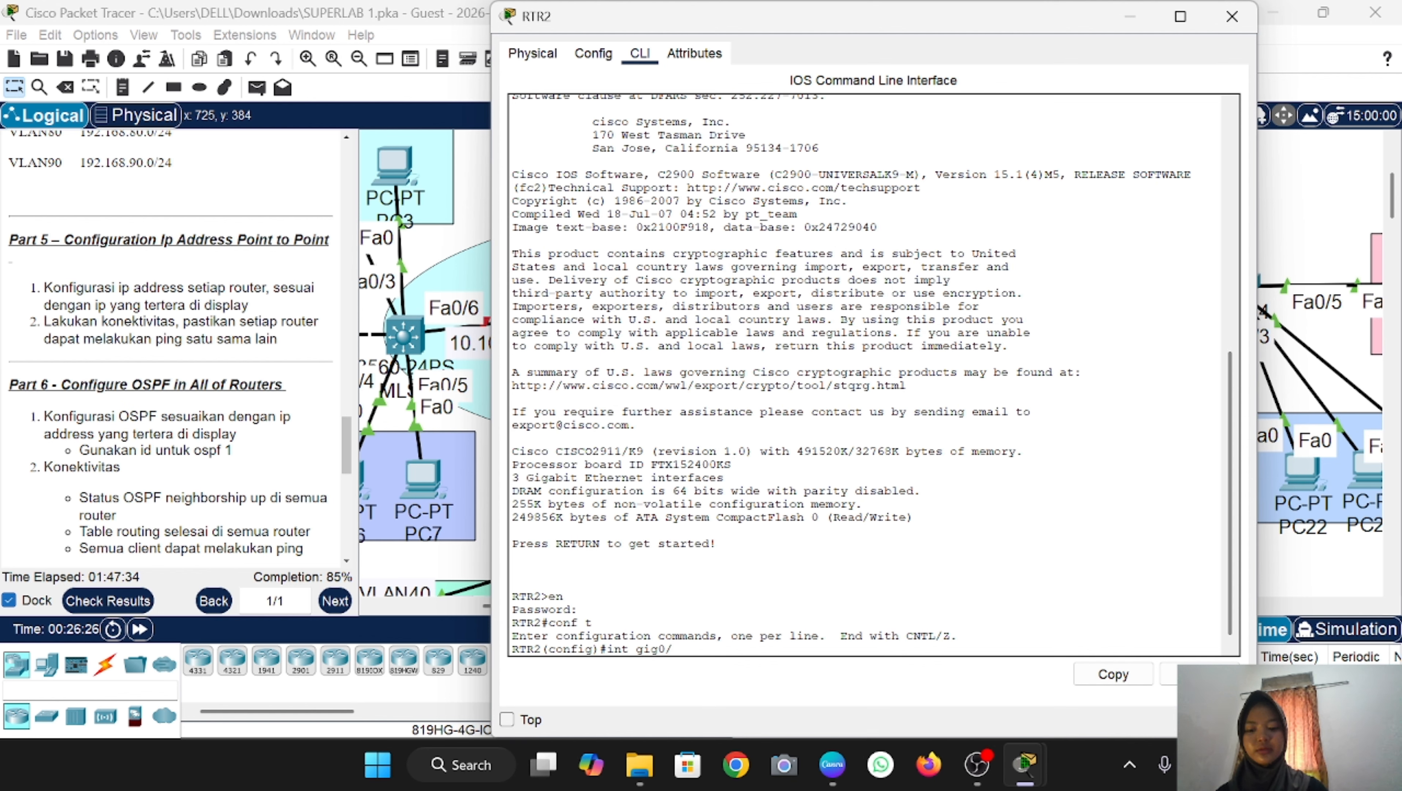
type("1")
key("Return")
type("ip add ")
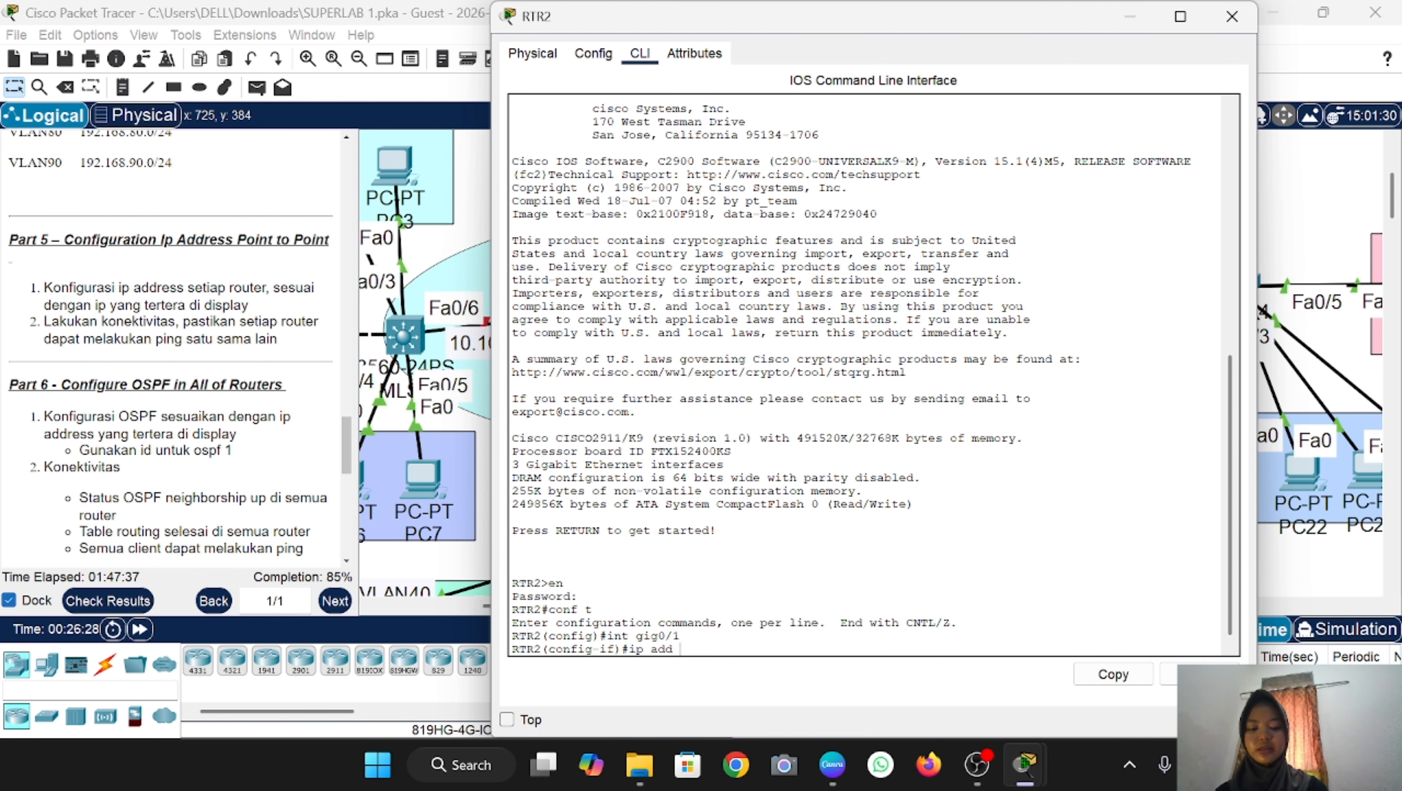
type("10.10.10.")
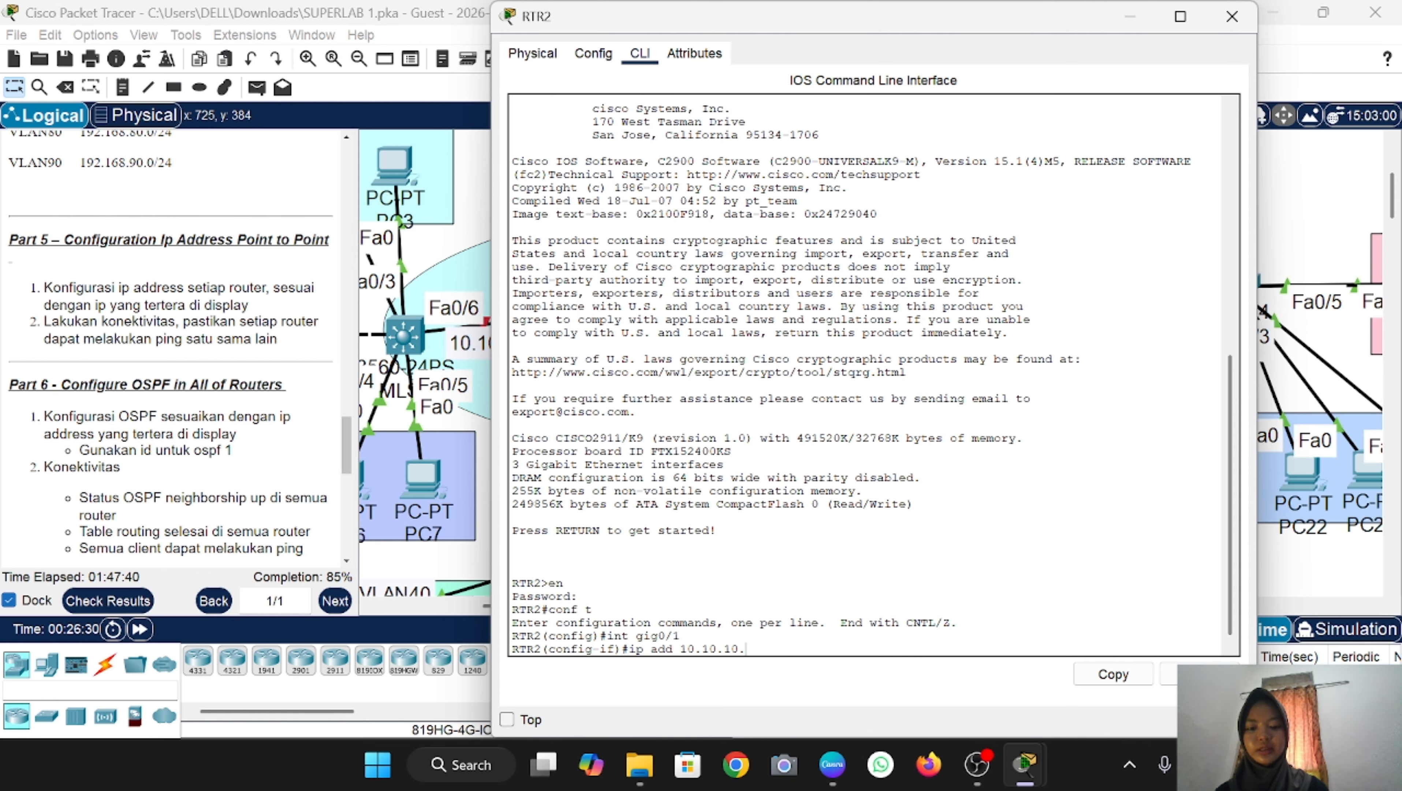
type("2 255.255.255.252")
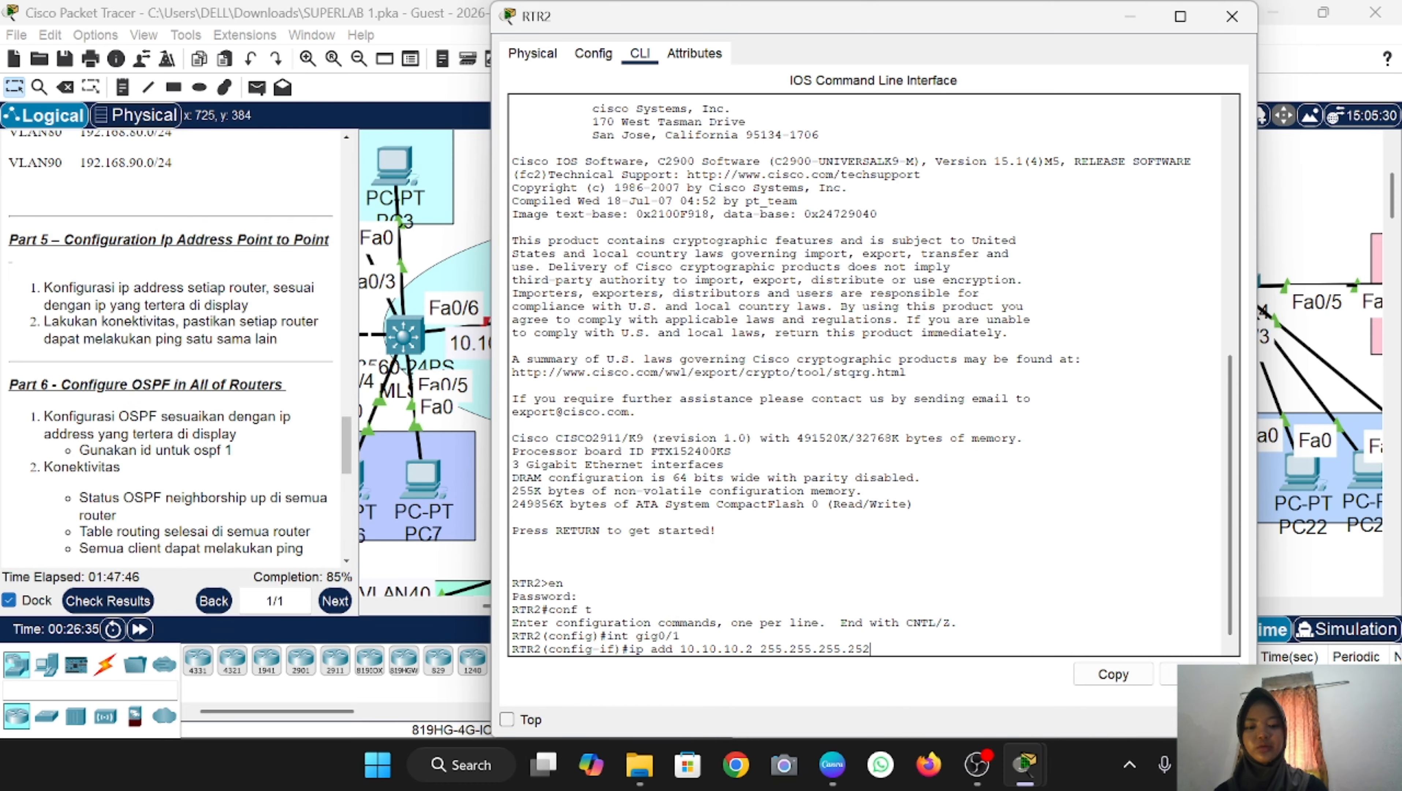
key("Return")
type("no sh")
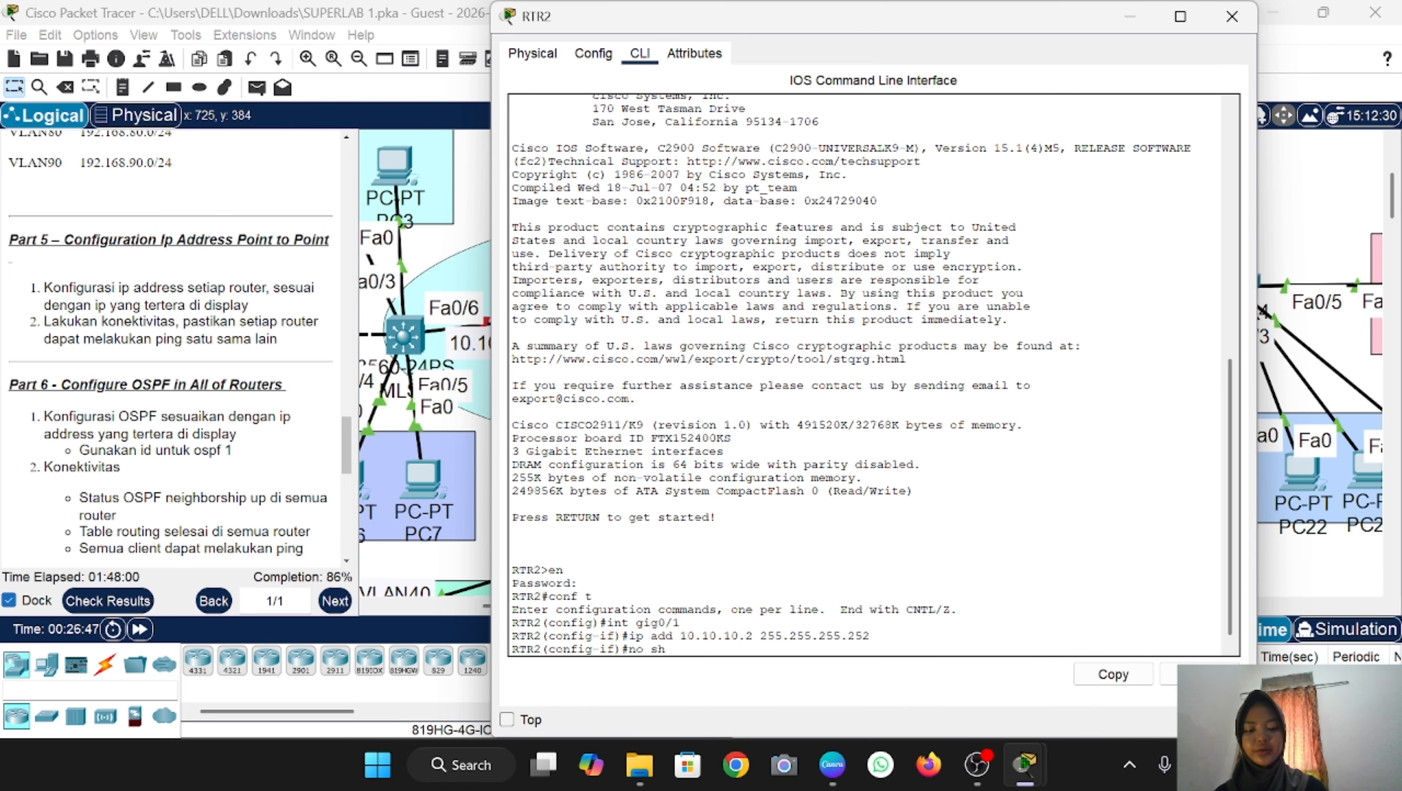
key("Return")
type("ex")
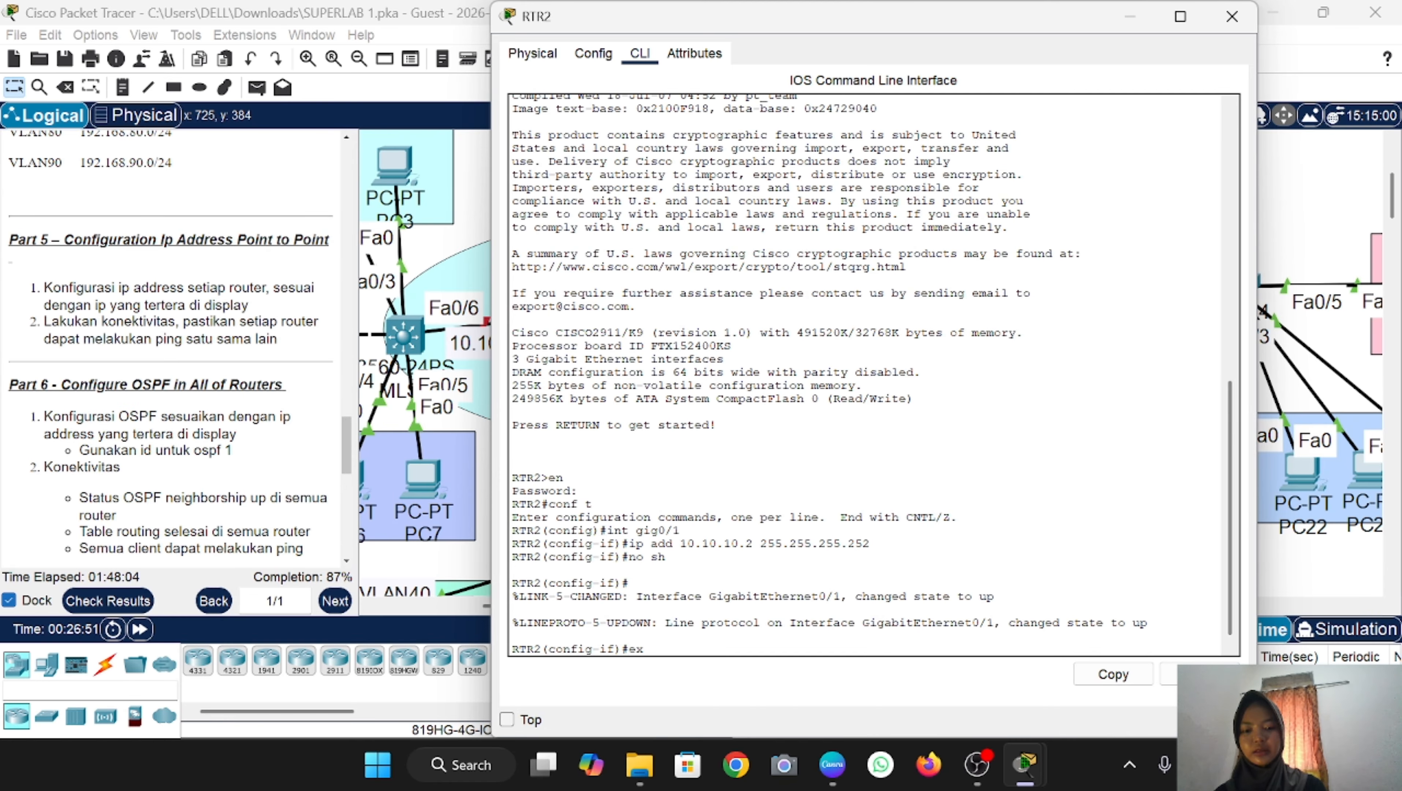
key("Return")
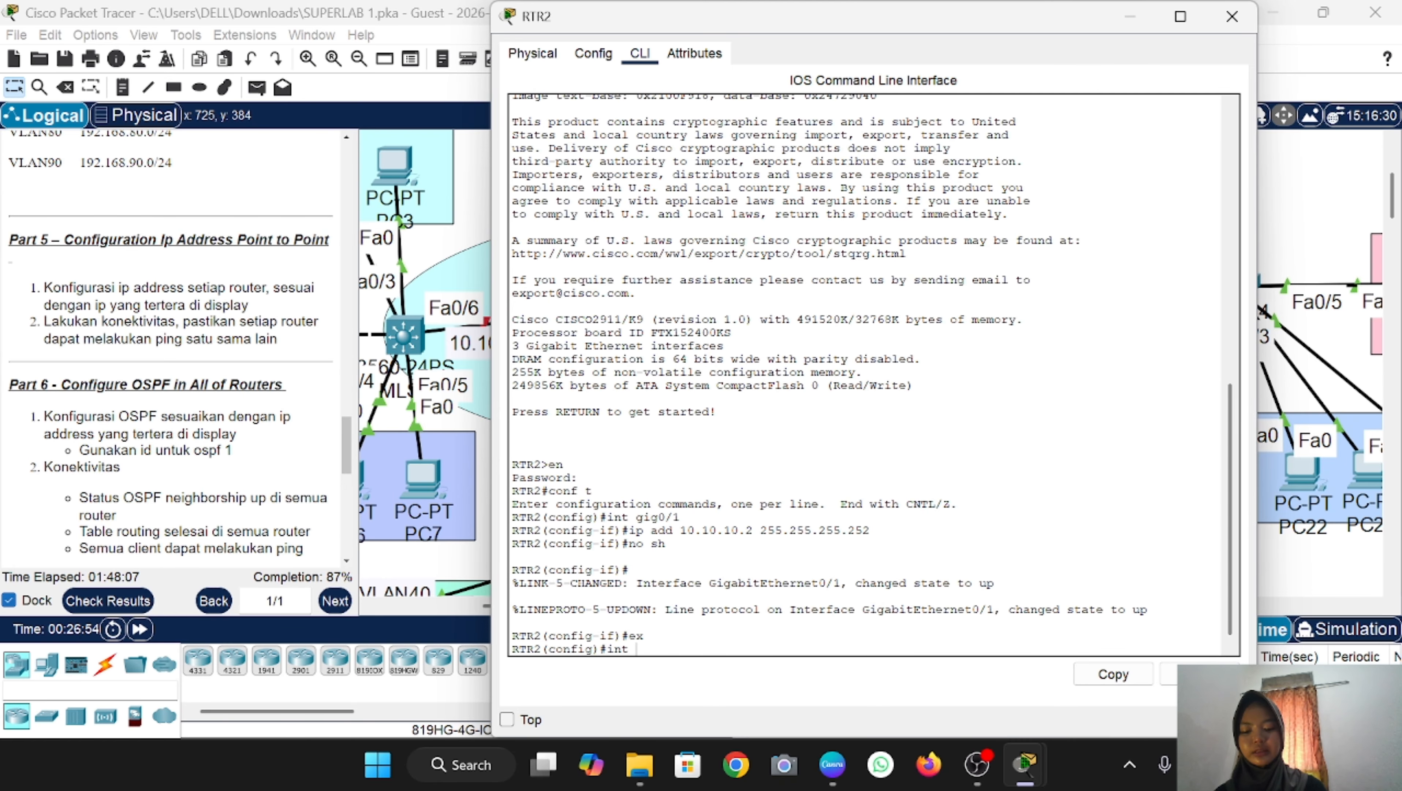
Step: Address RTR2's Gig0/2 as 10.10.10.13/30 and bring it up
type("int gig0/2")
key("Return")
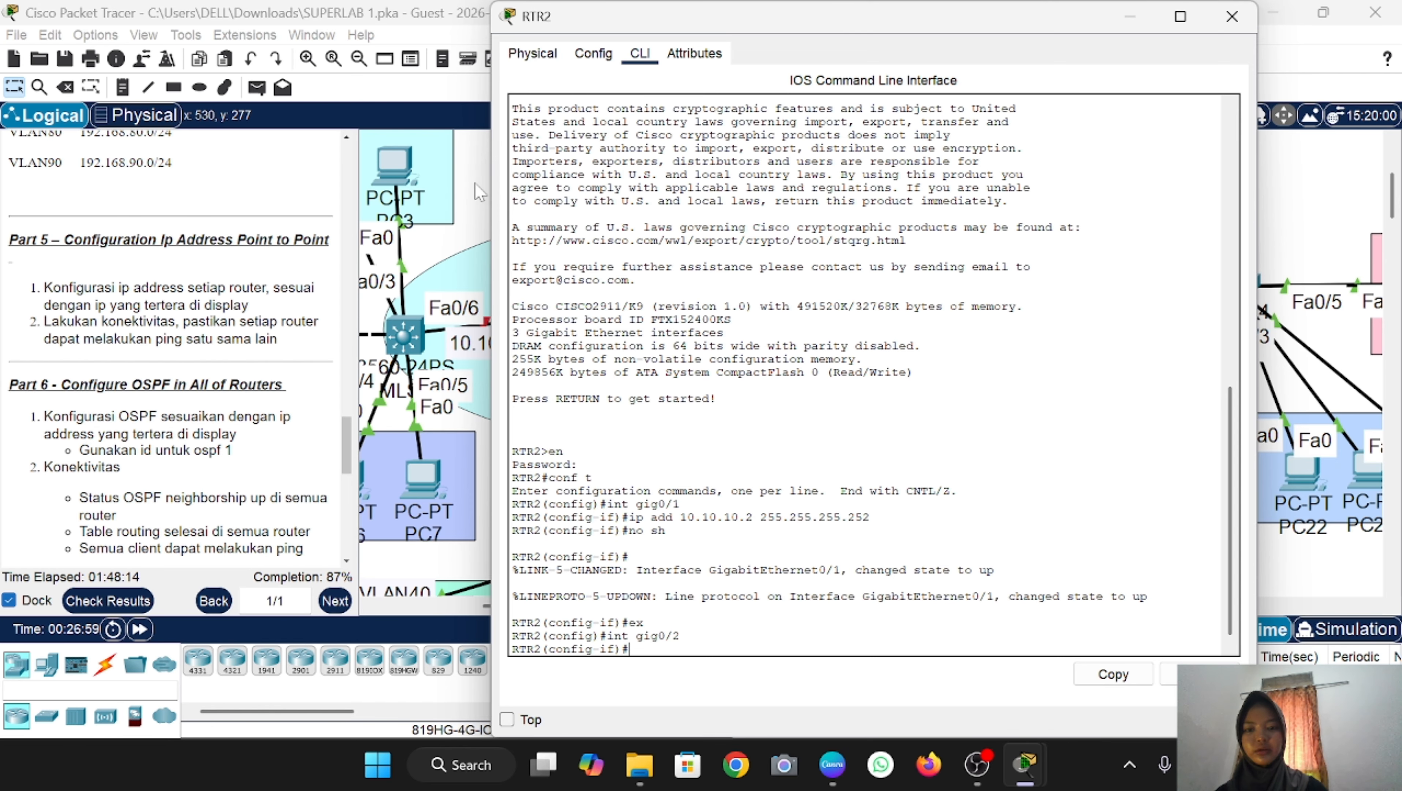
left_click(480, 193)
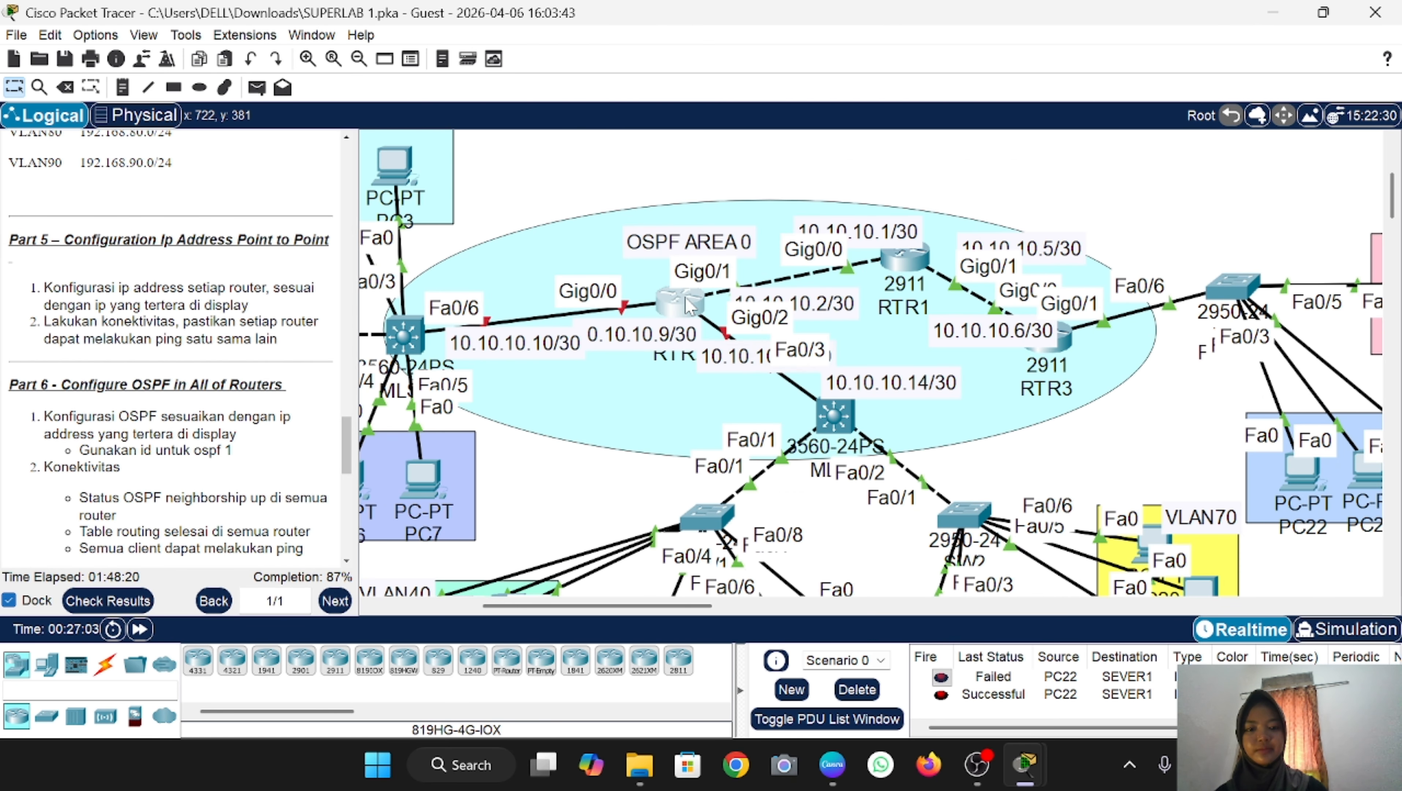
left_click(690, 314)
type("ip")
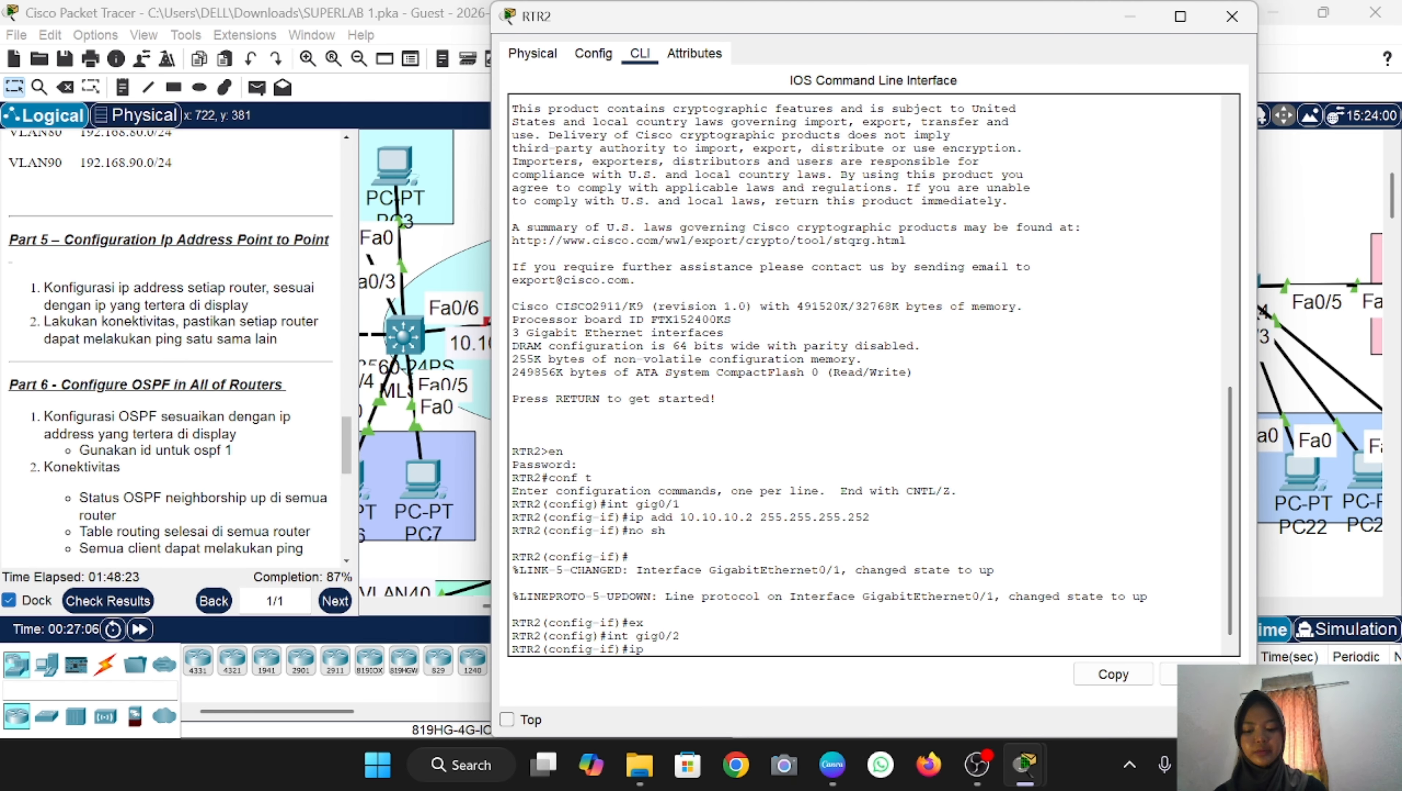
type(" add 10.10.1")
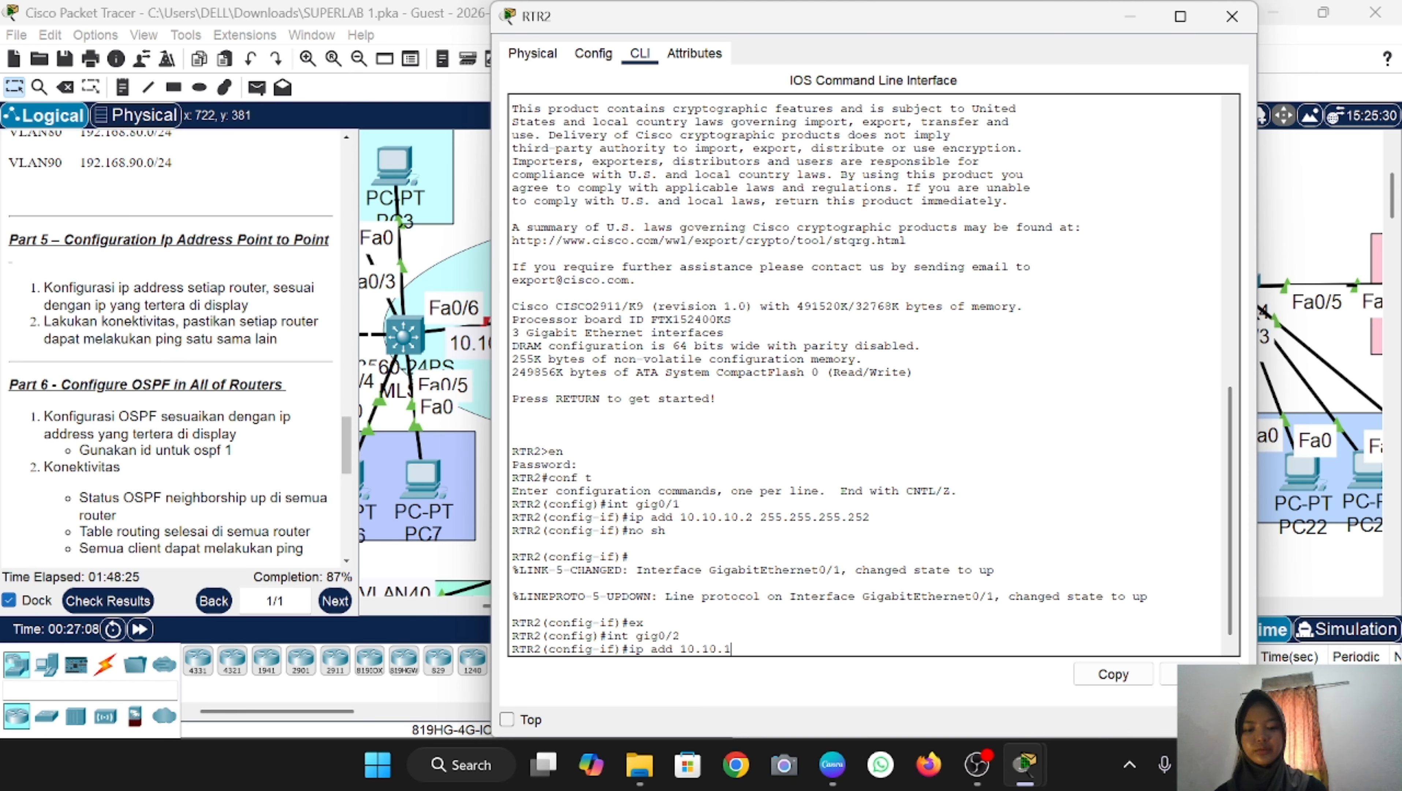
type("0.13 255.255.2")
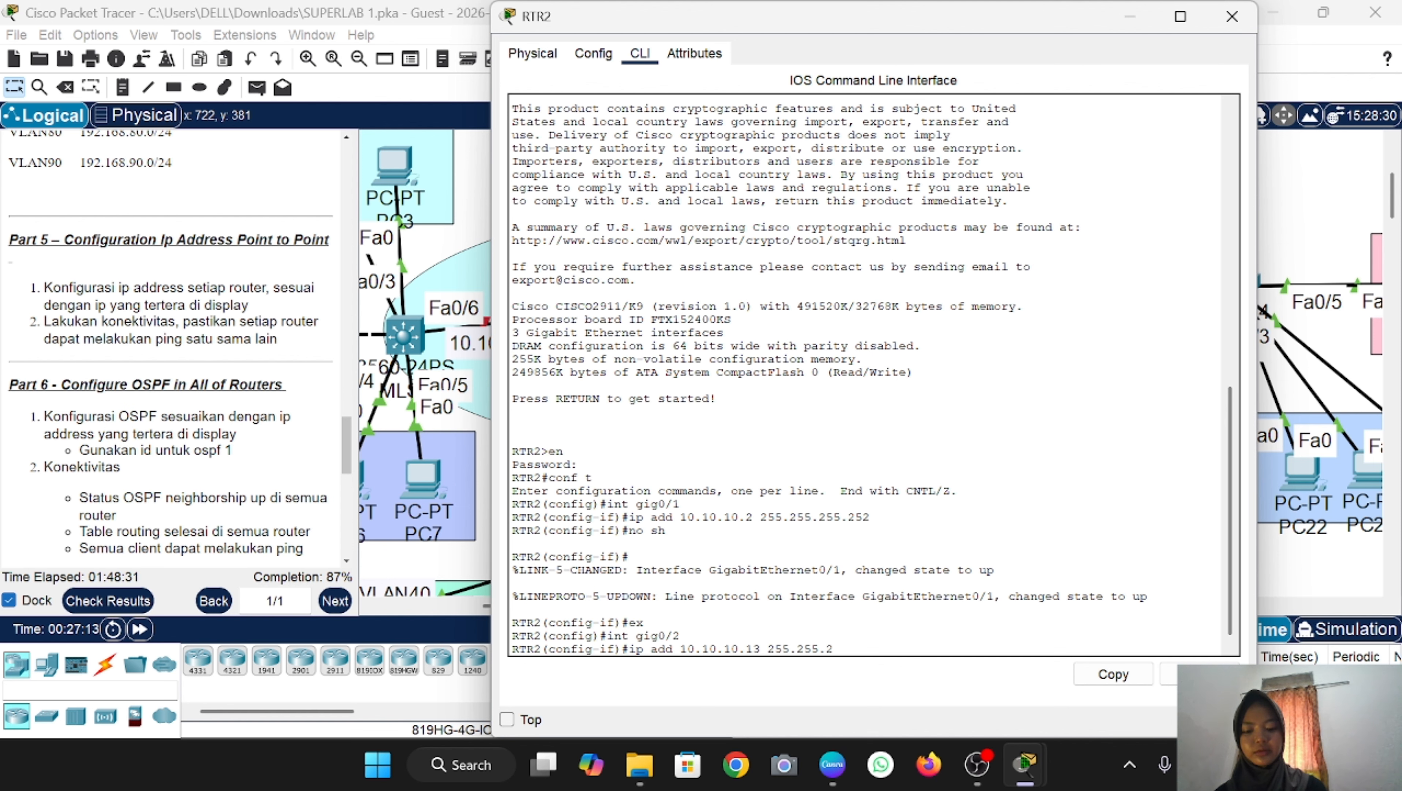
type("55.252")
key("Return")
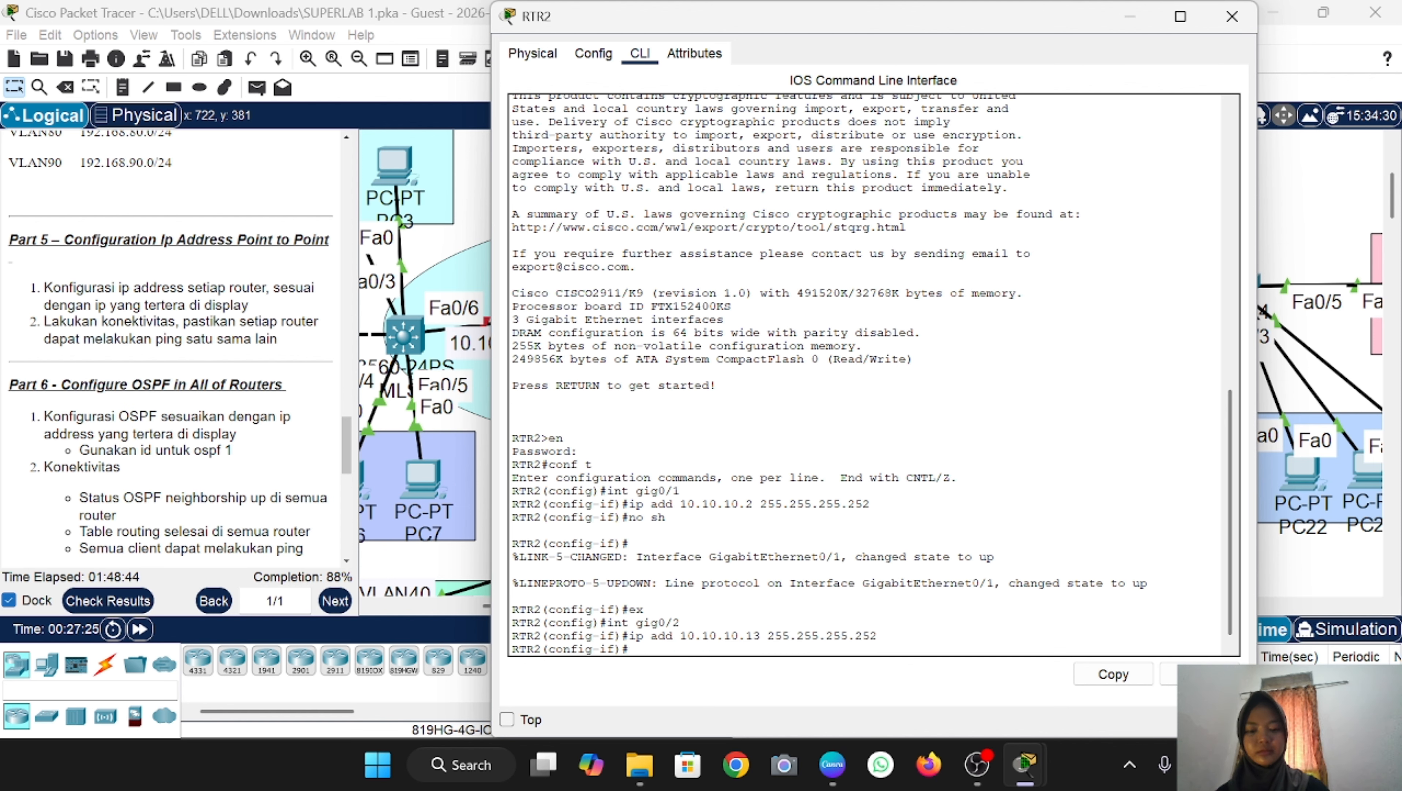
type("no sh")
key("Return")
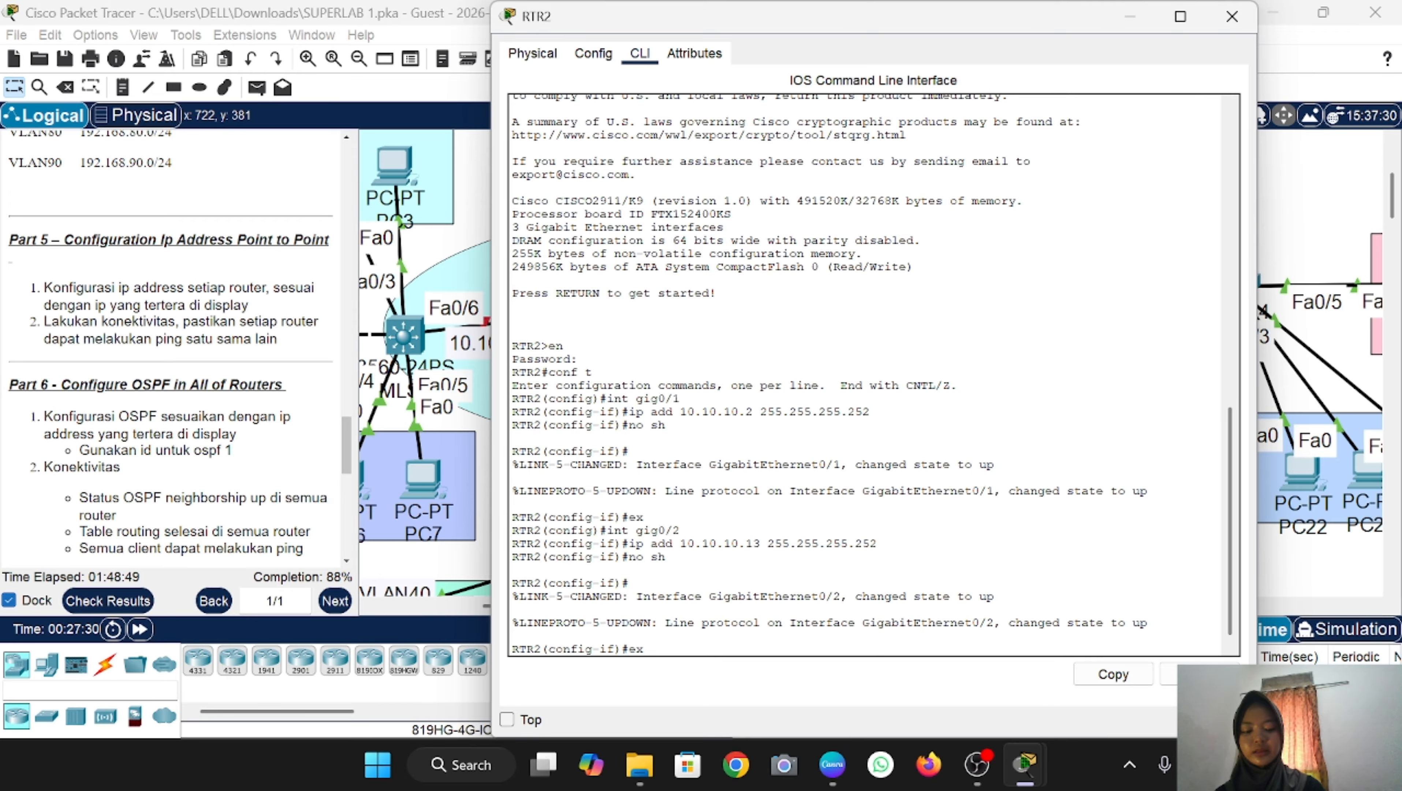
type("ex")
key("Return")
Step: Address RTR2's Gig0/0 as 10.10.10.9 255.255.255.252 and bring it up
type("int gig")
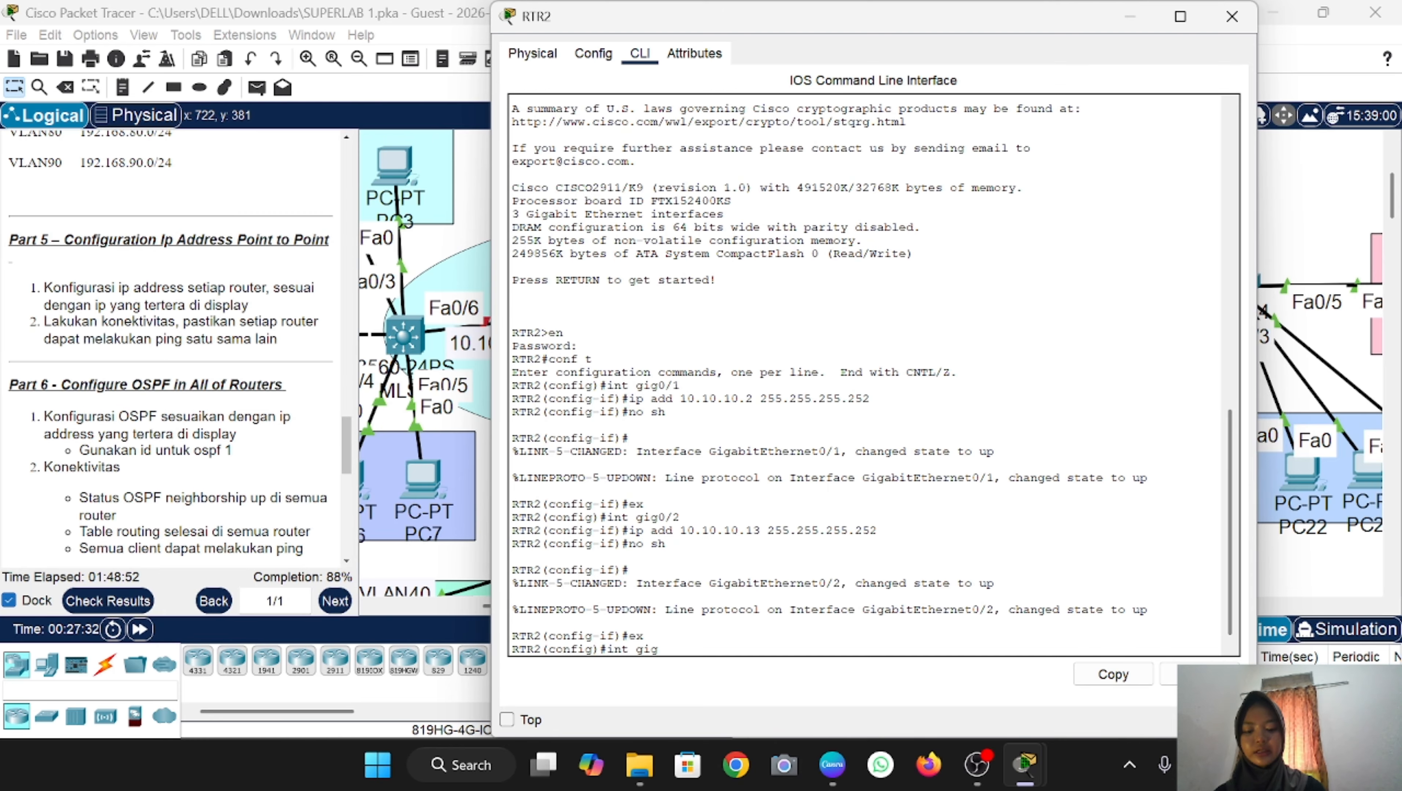
type("0/0")
key("Return")
type("ig-if)#i")
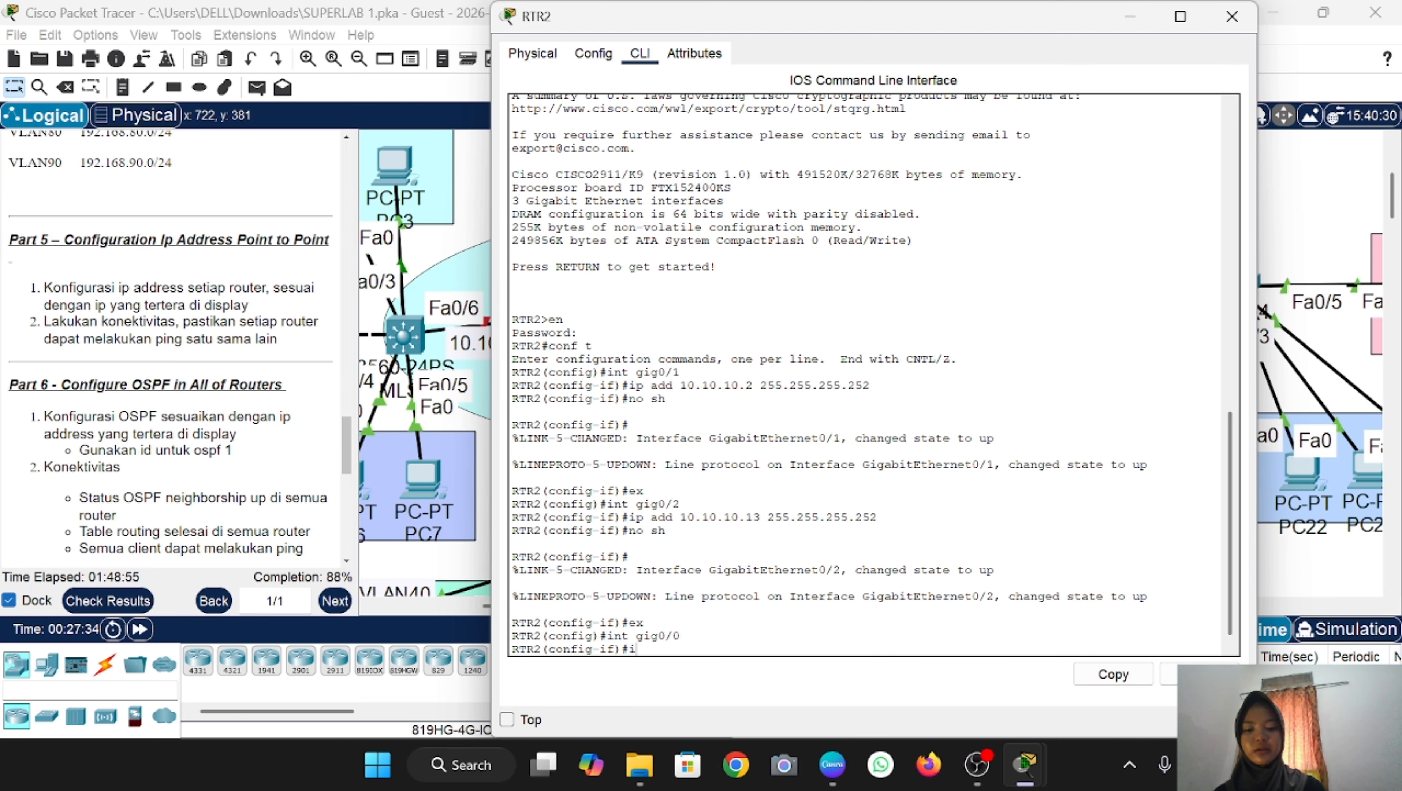
type("p add")
left_click(477, 234)
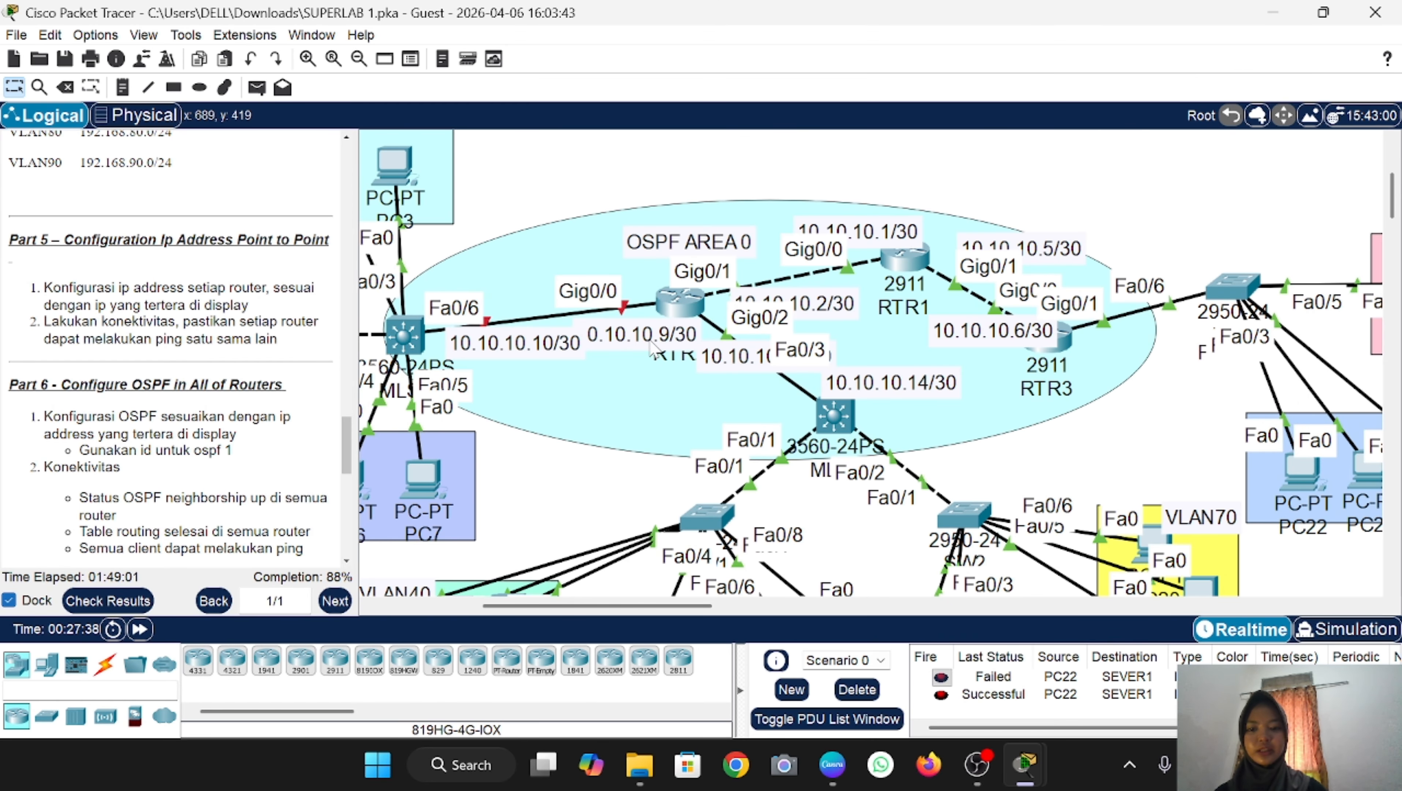
left_click(672, 319)
type("10.10.")
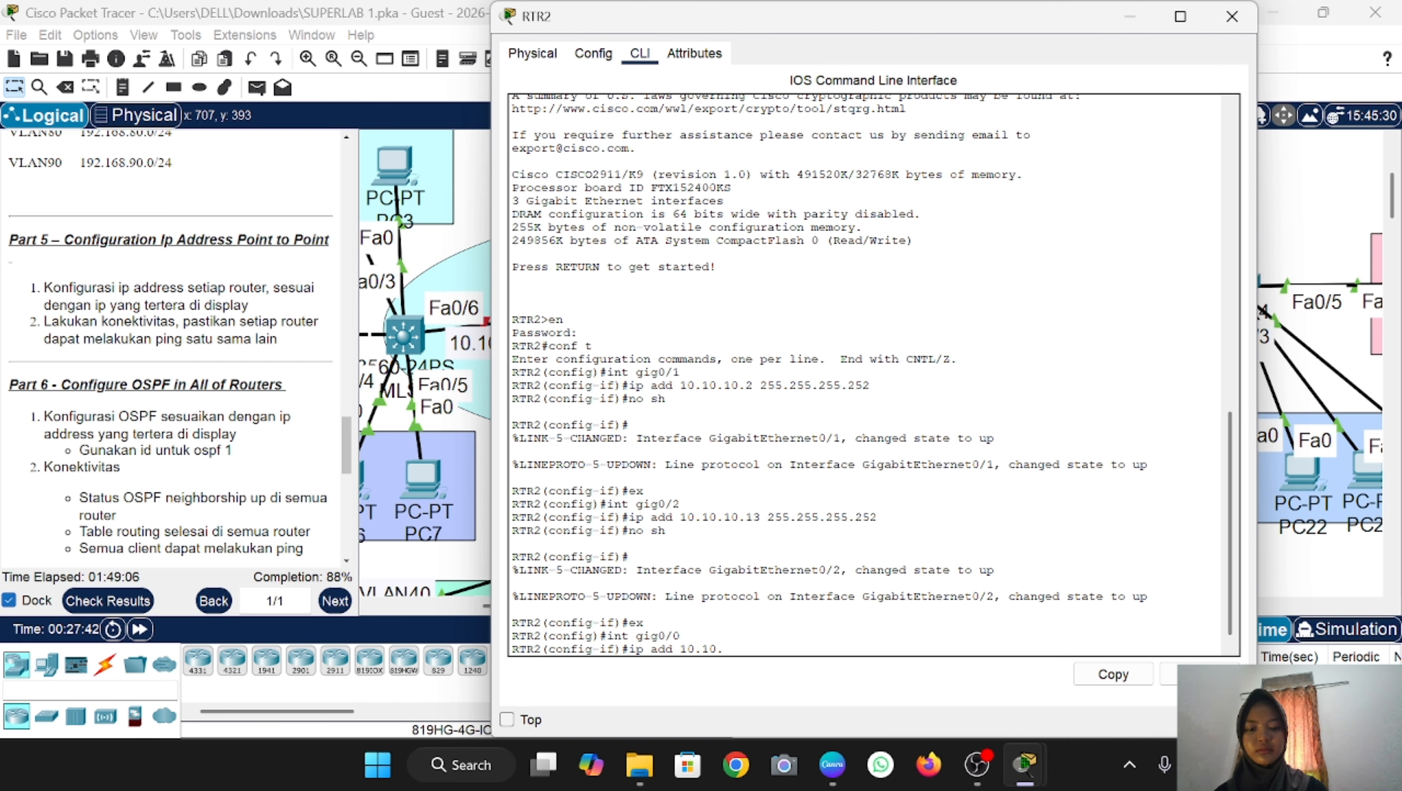
type("10.9 255.")
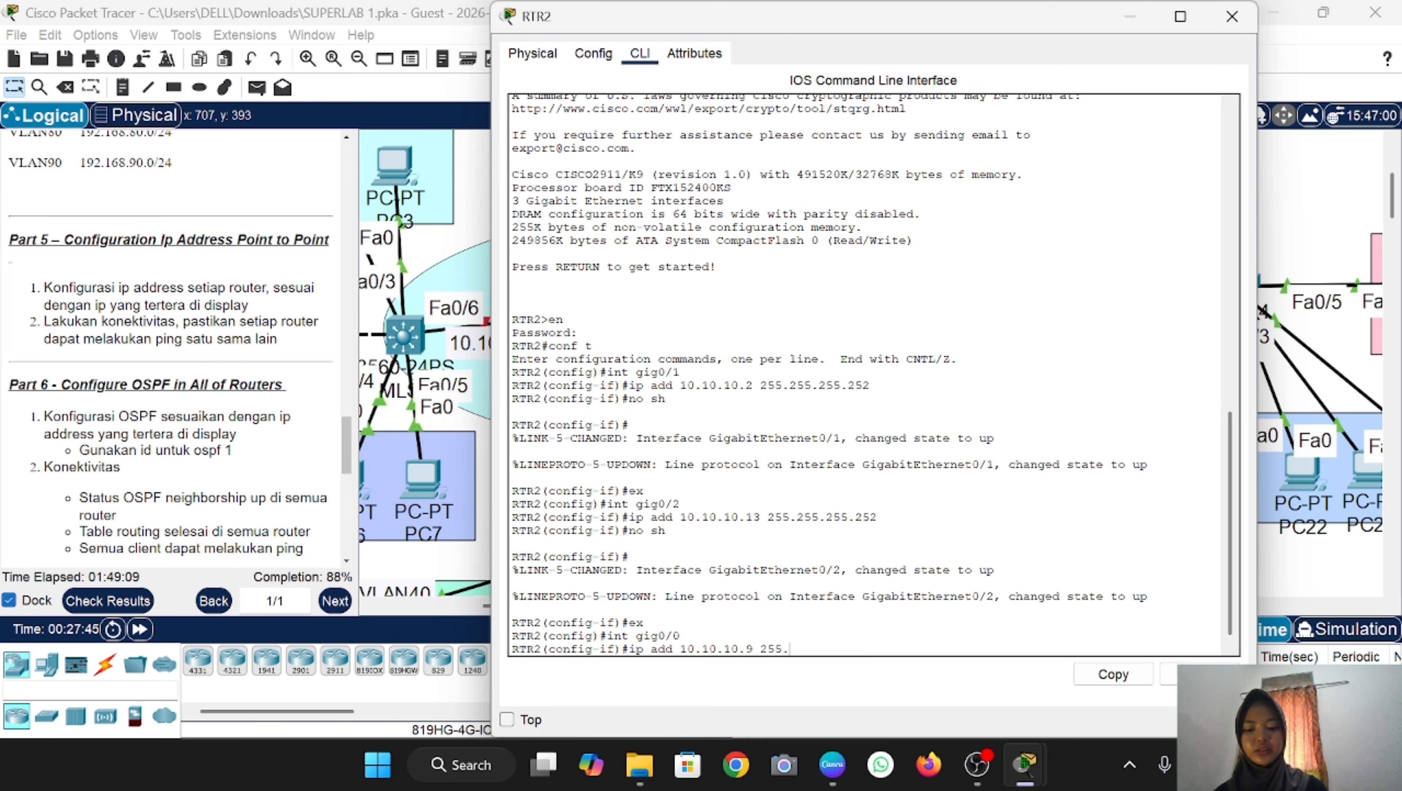
type("255.255.252")
key("Return")
type("no sh")
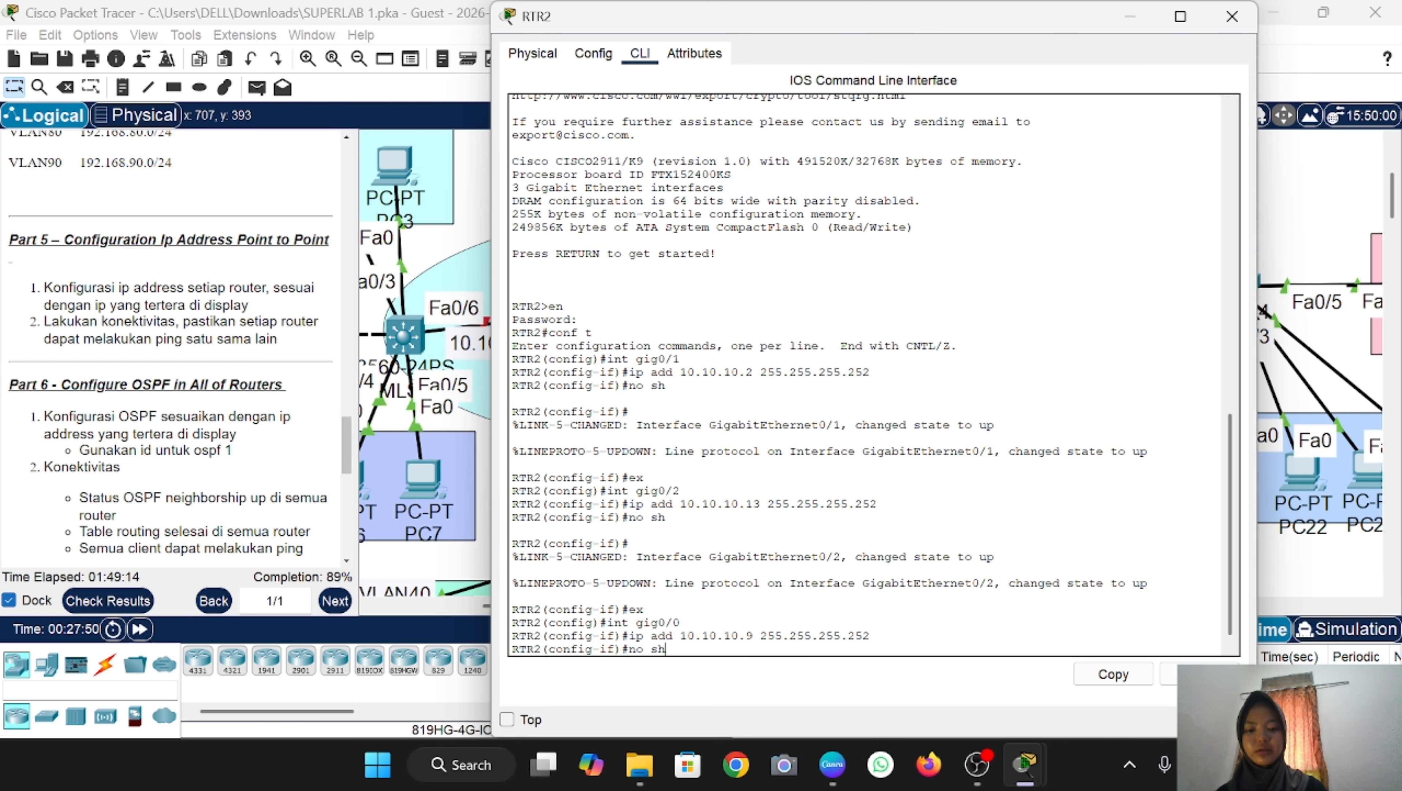
key("Return")
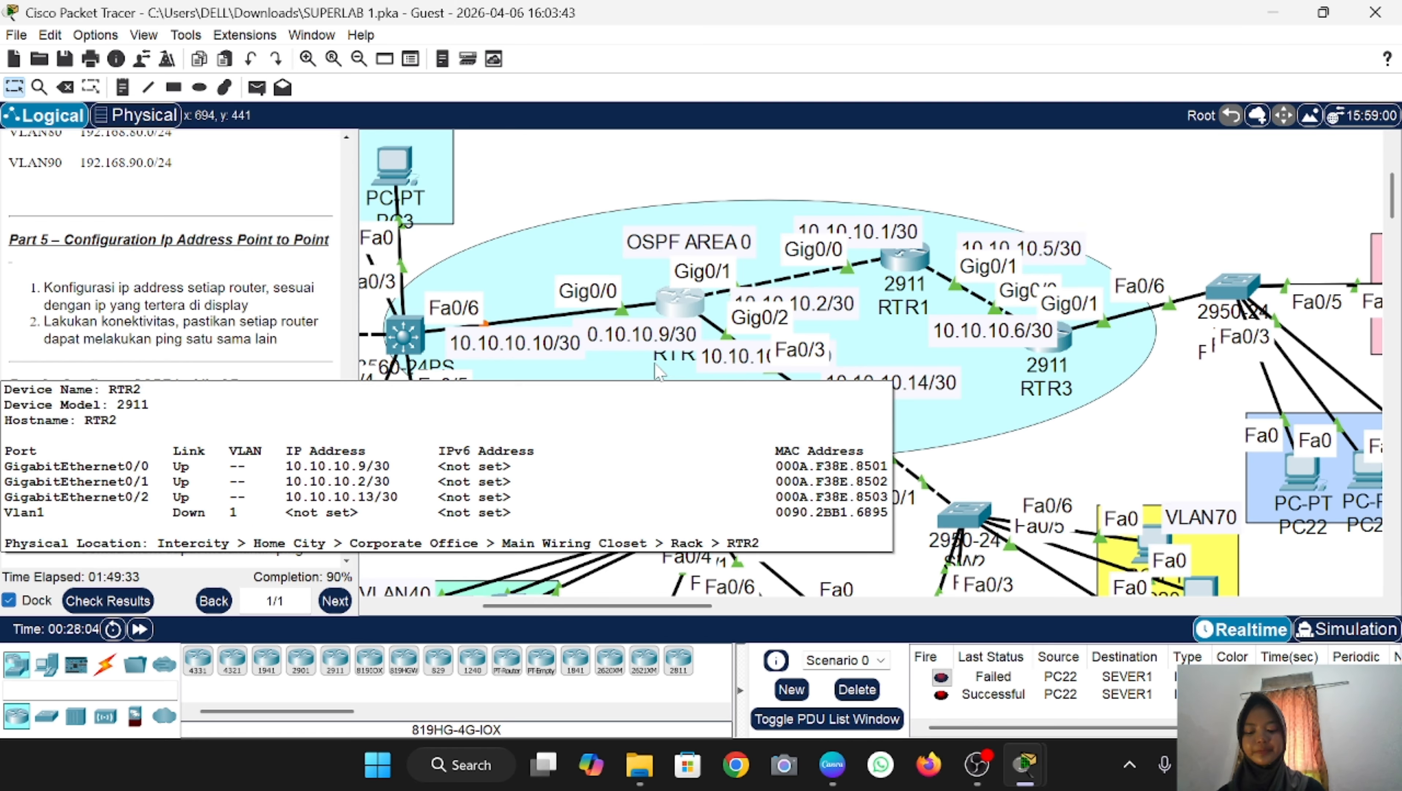
scroll(609, 459, "left", 5)
scroll(609, 459, "down", 1)
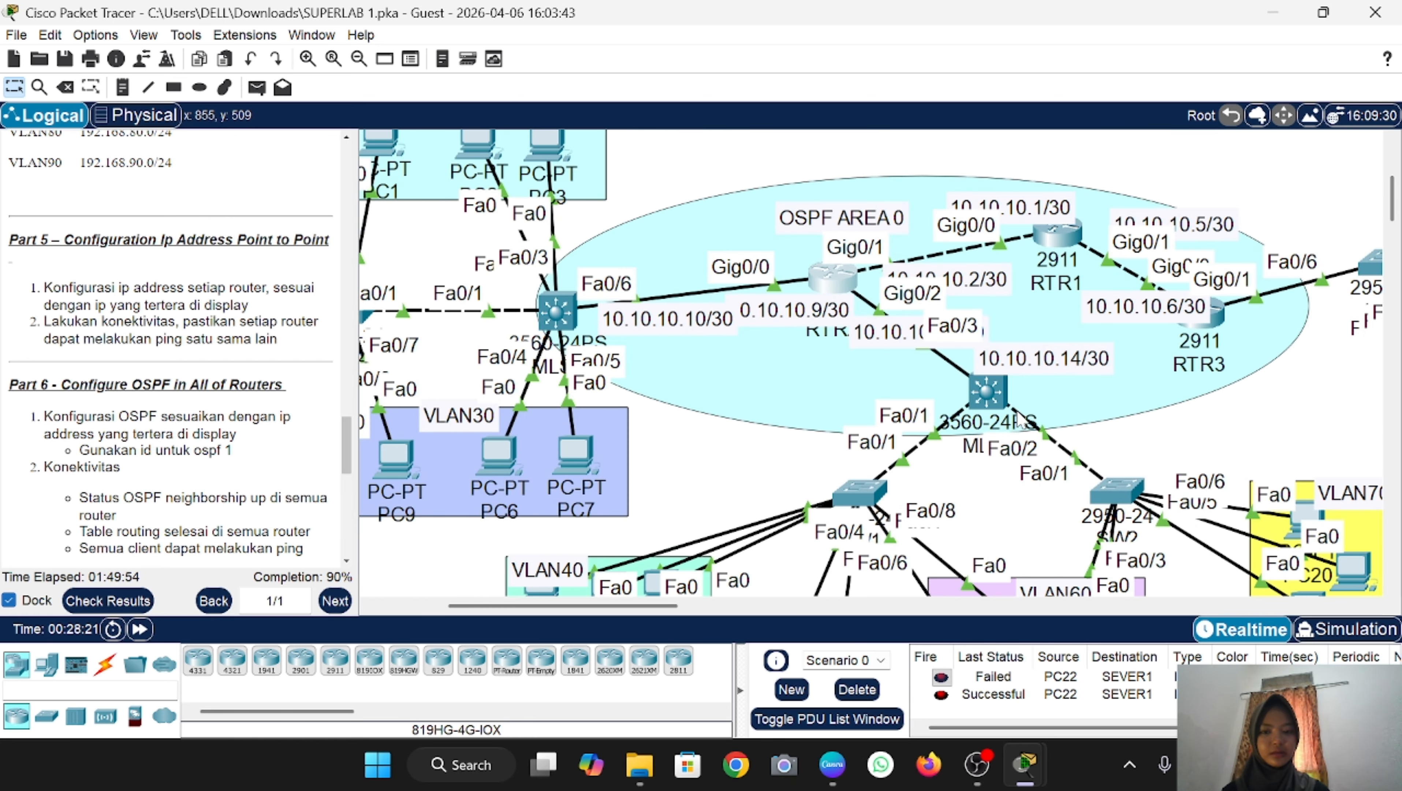
Step: Enter global configuration mode on MLS1 with en and conf t
left_click(1001, 400)
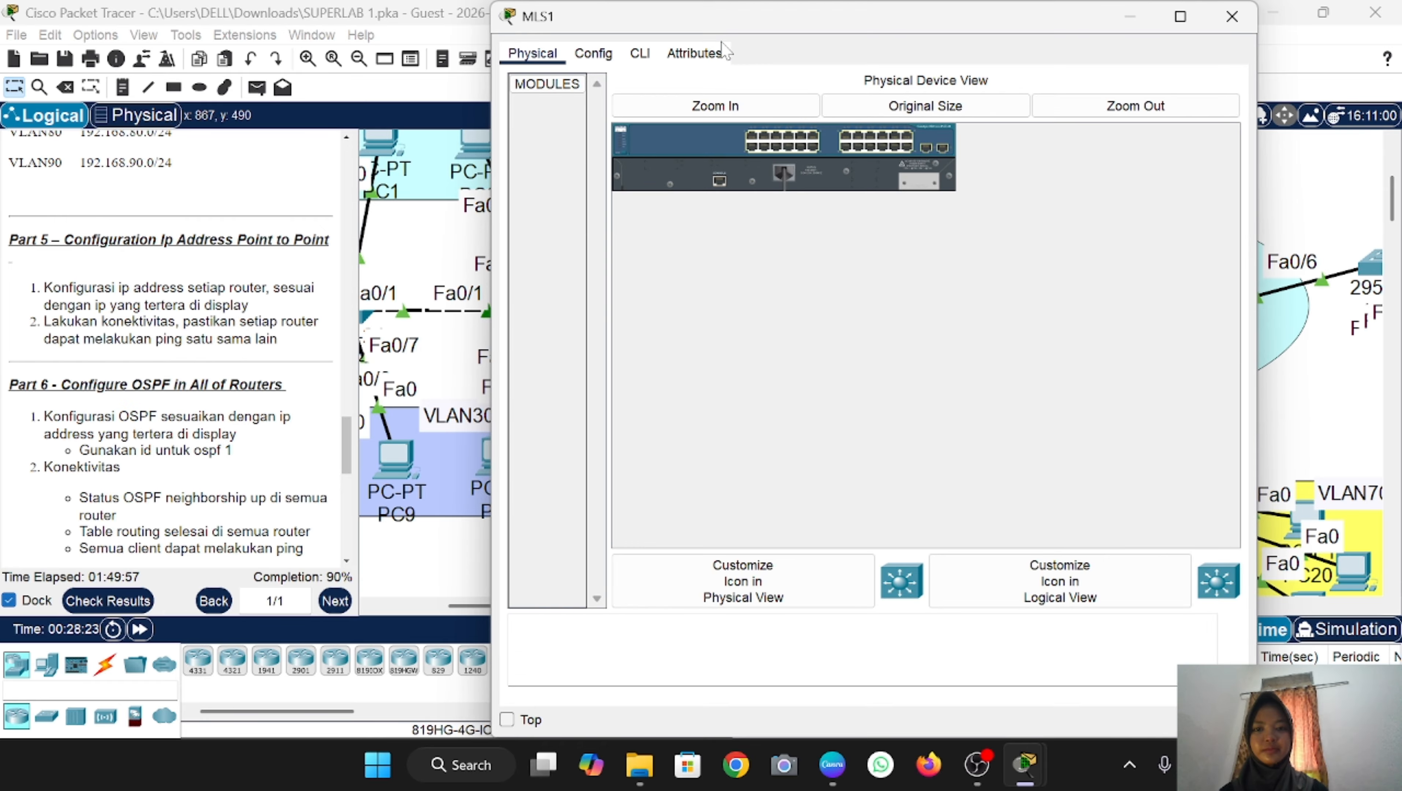
left_click(639, 53)
key("Return")
type("en")
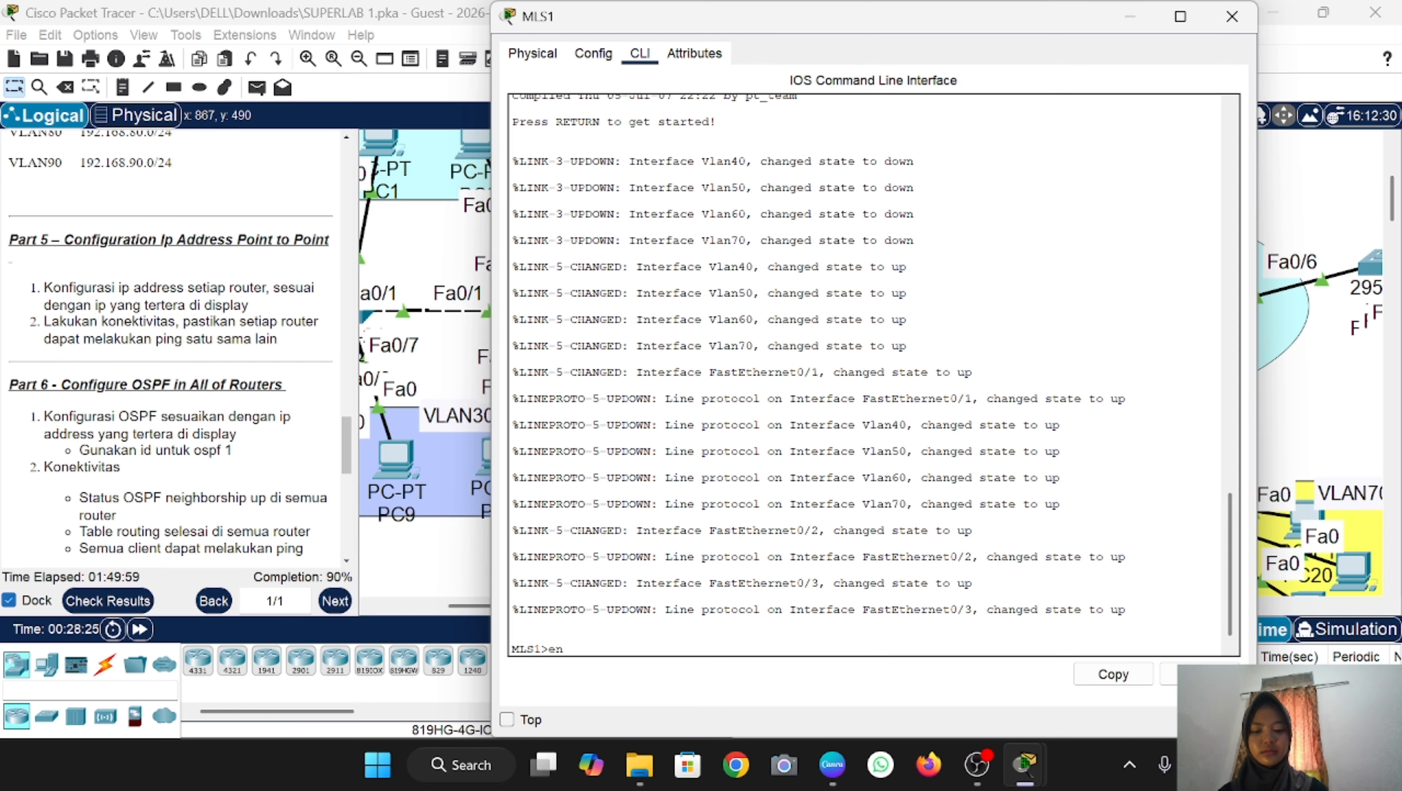
key("Return")
key("Return")
type("conf t")
key("Return")
type("int")
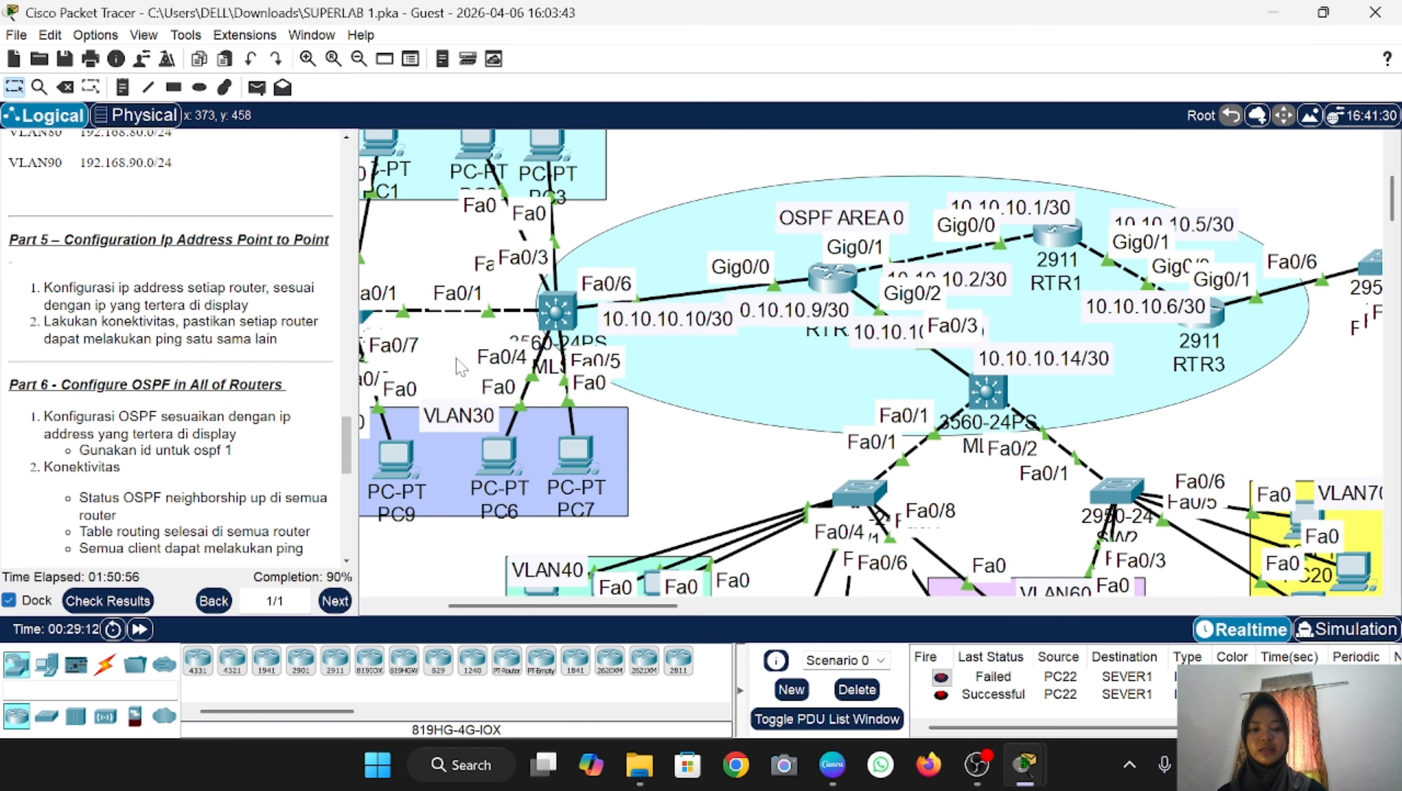
Step: Select MLS1's Fa0/3 and enter address 10.10.10.14 255.255.255.252
left_click(460, 363)
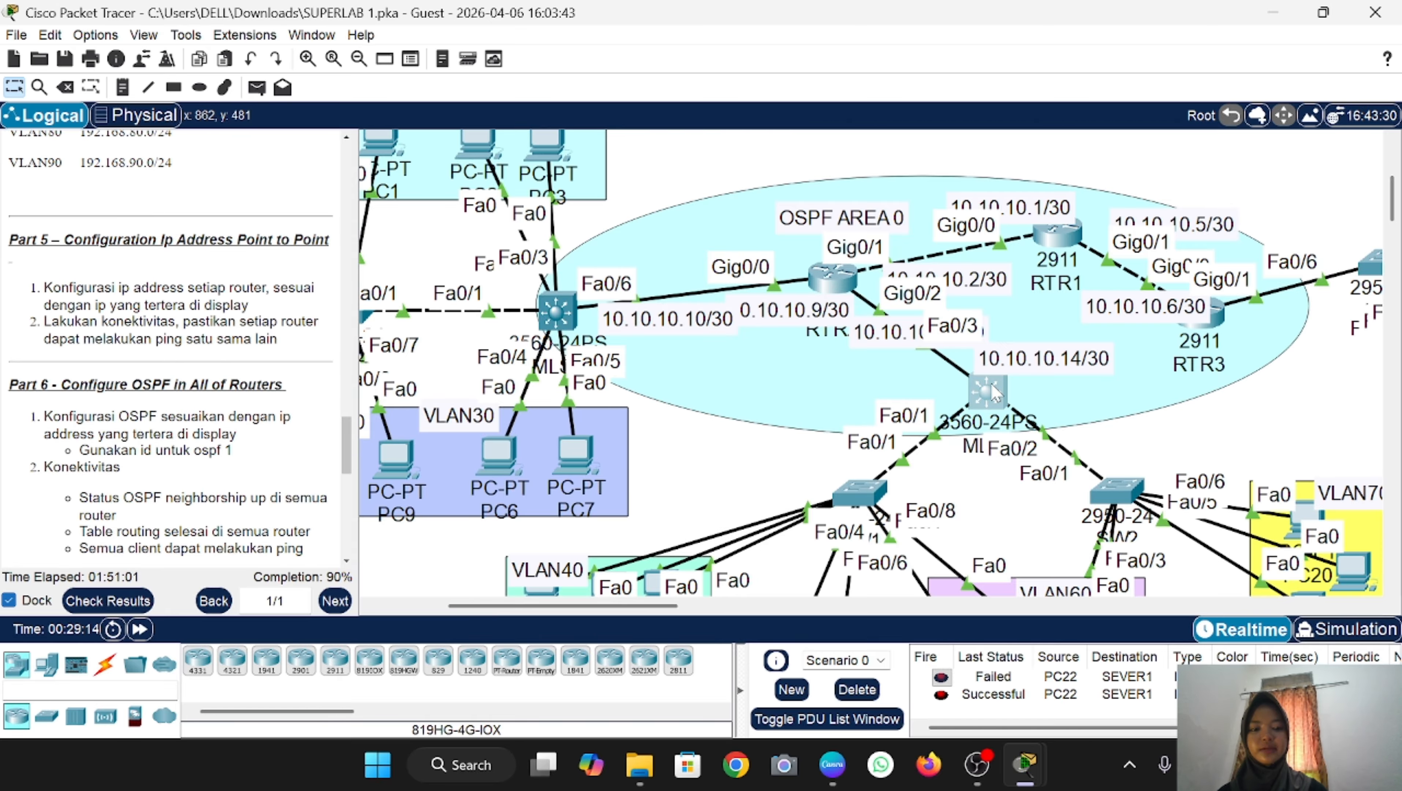
left_click(983, 392)
type("fa0/")
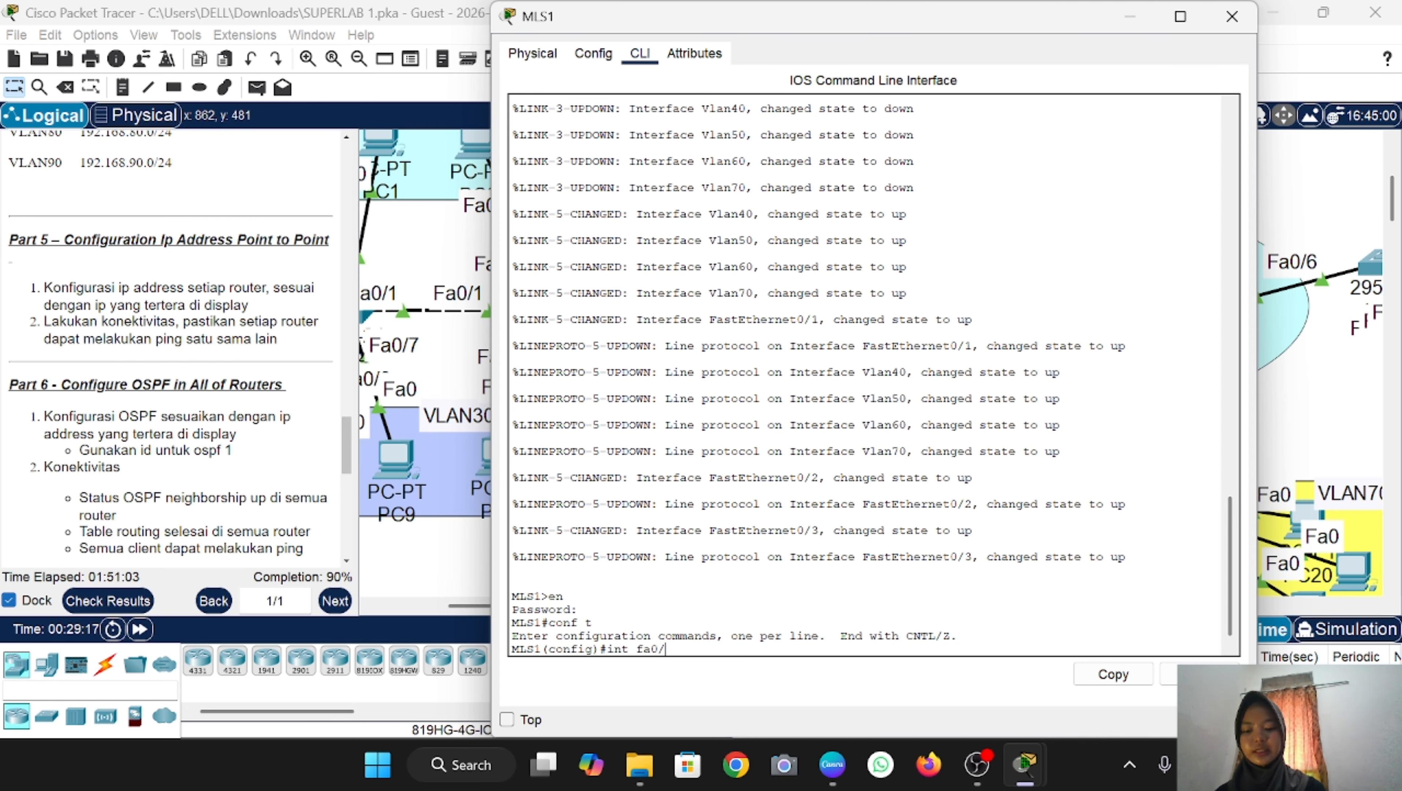
type("3")
key("Return")
type("ip a")
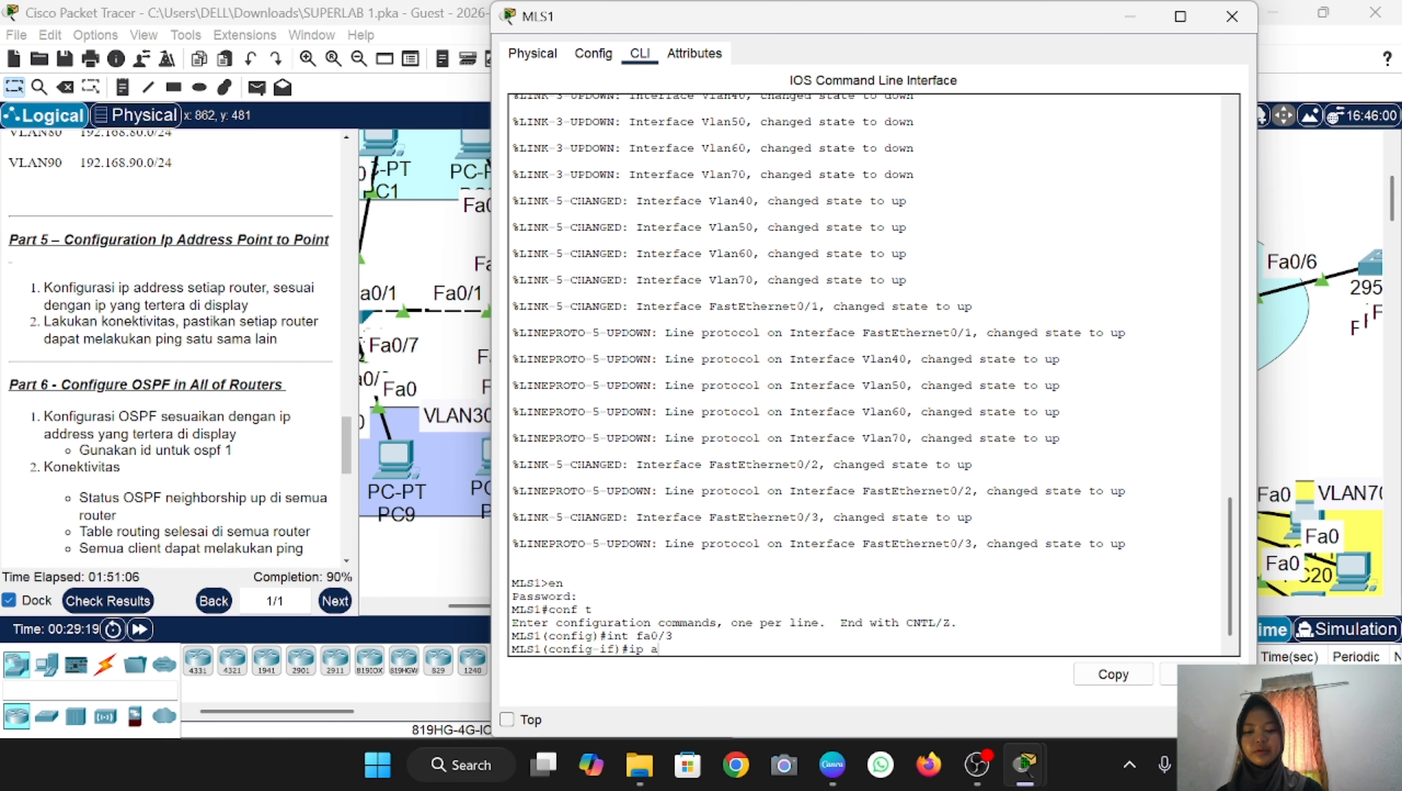
type("dd")
left_click(468, 348)
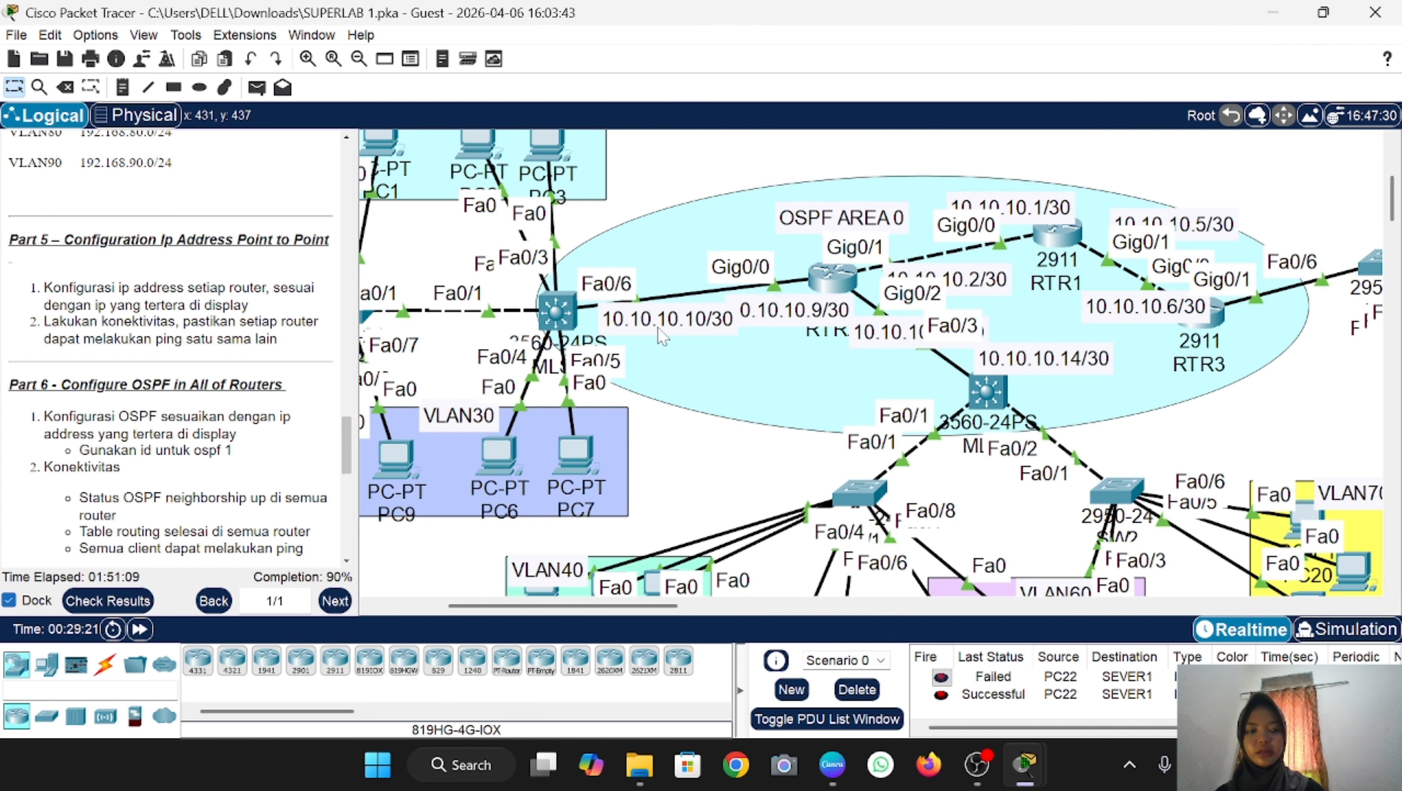
left_click(988, 394)
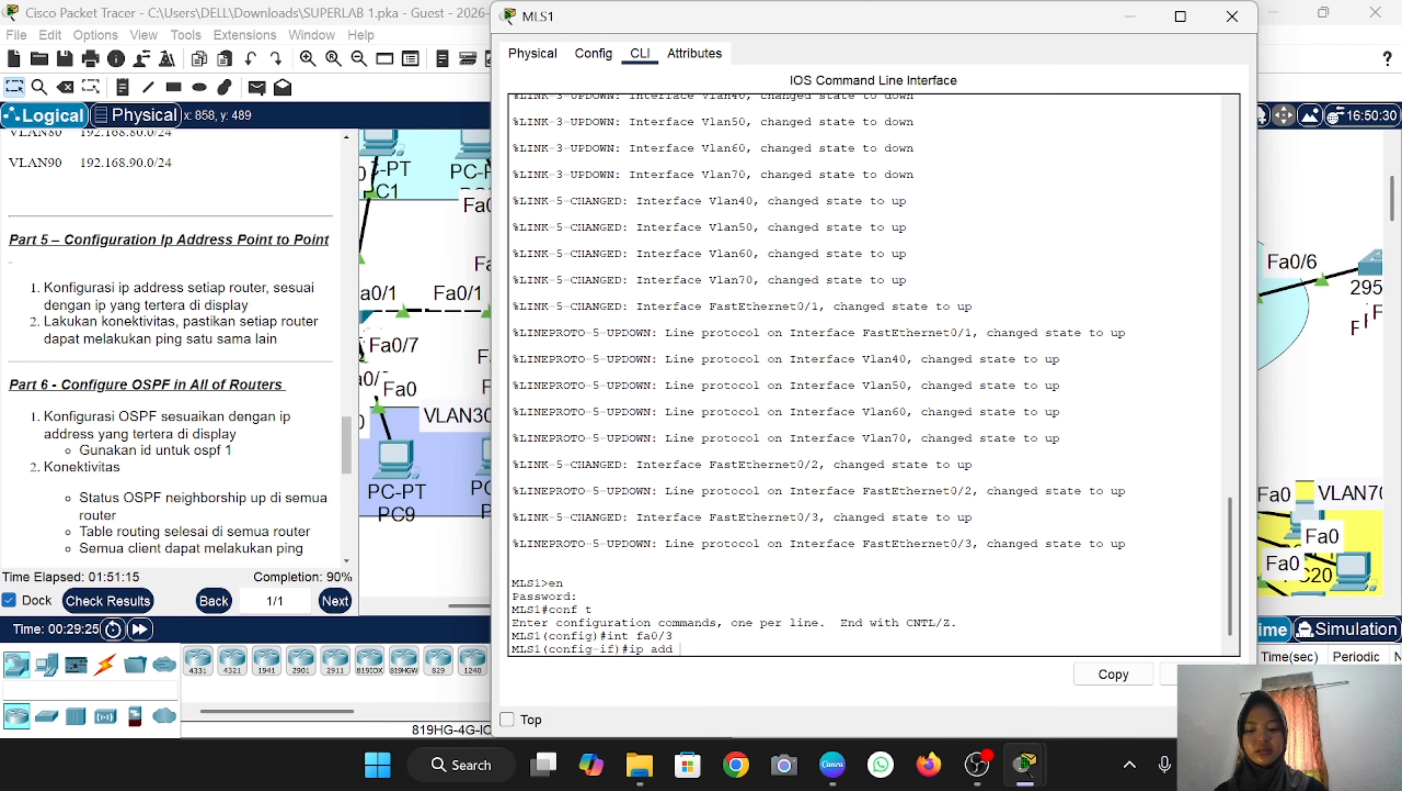
type("10.10.10.14 255.255")
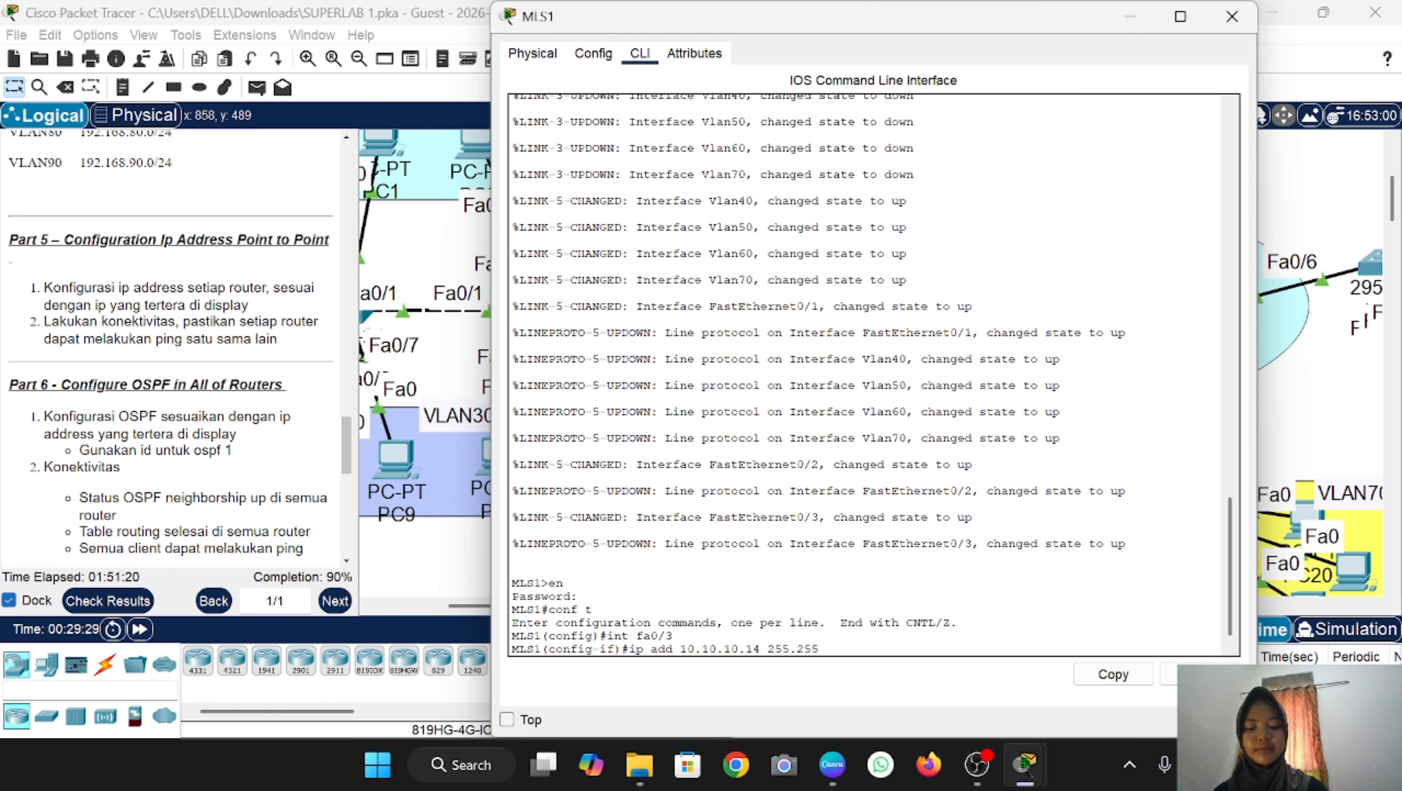
type(".255.252")
key("Return")
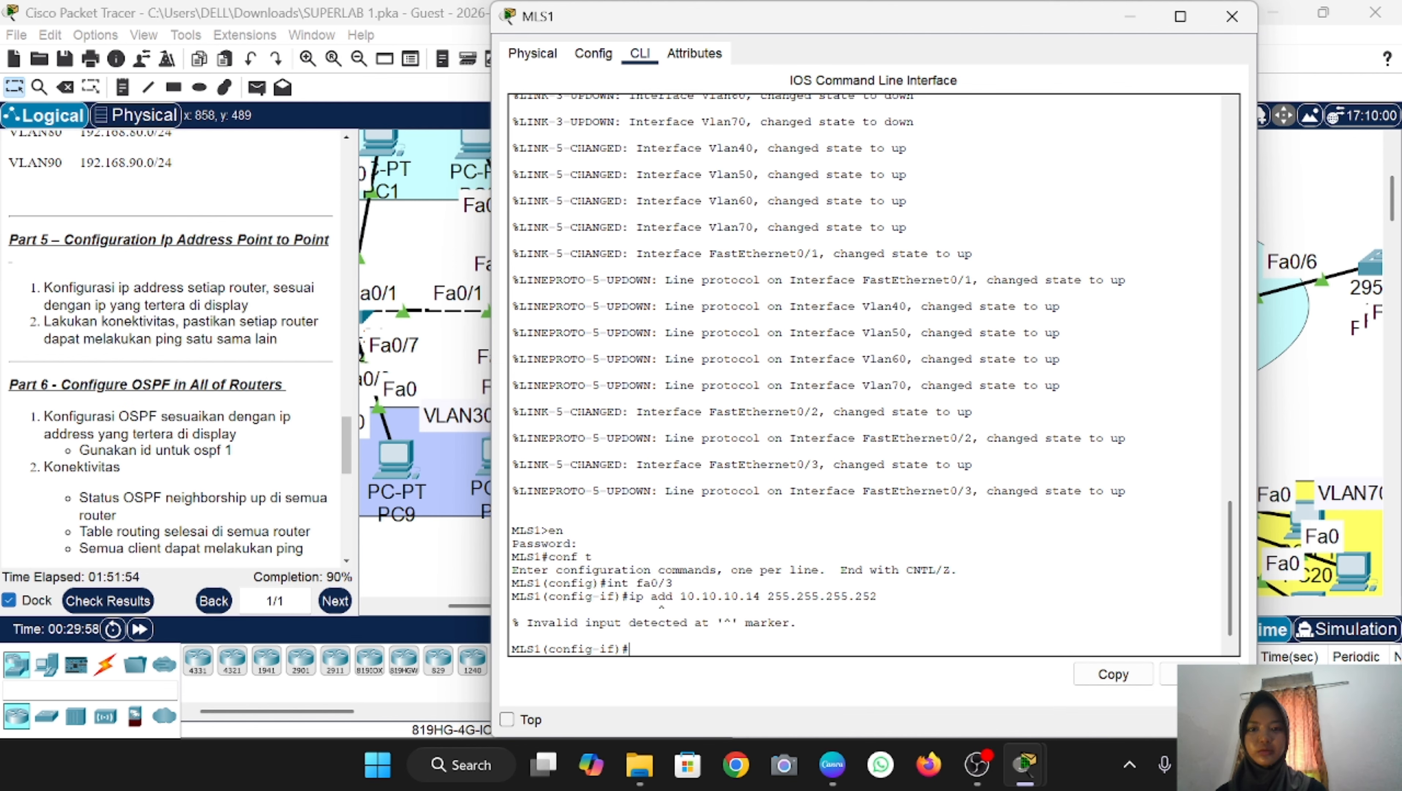
Step: Make Fa0/3 a routed port with no switchport and reapply 10.10.10.14/30
type("sw")
type("no s")
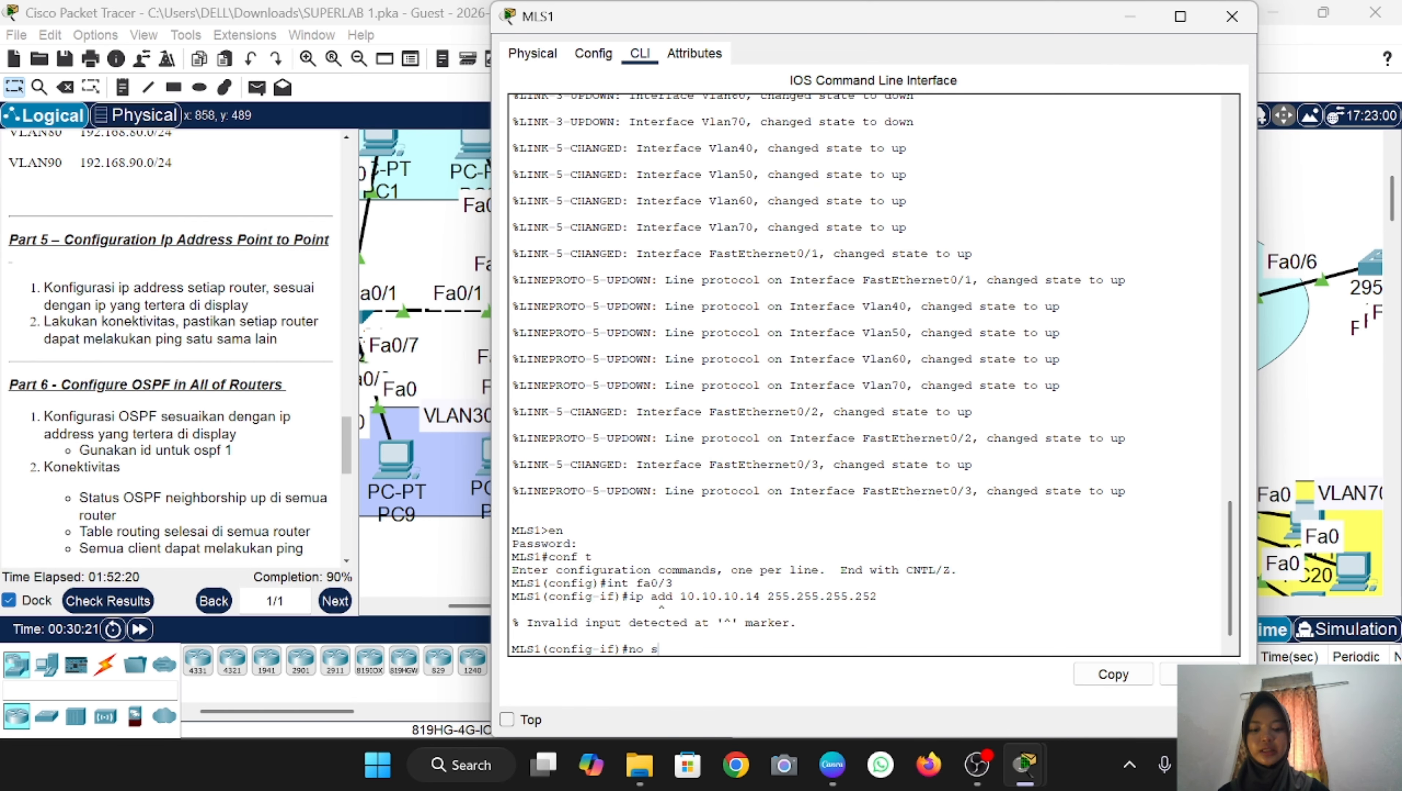
key("Return")
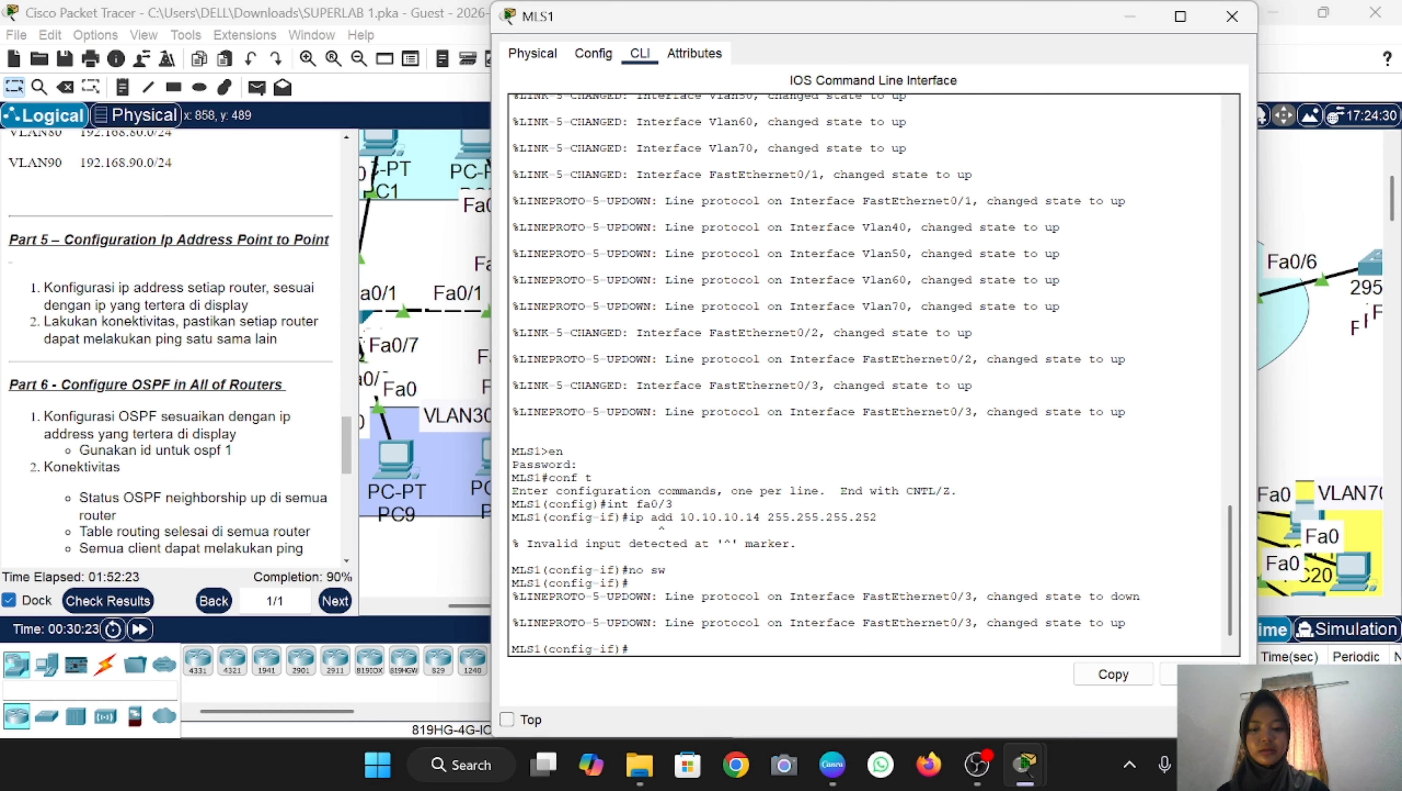
key("Up")
key("Up")
key("Up")
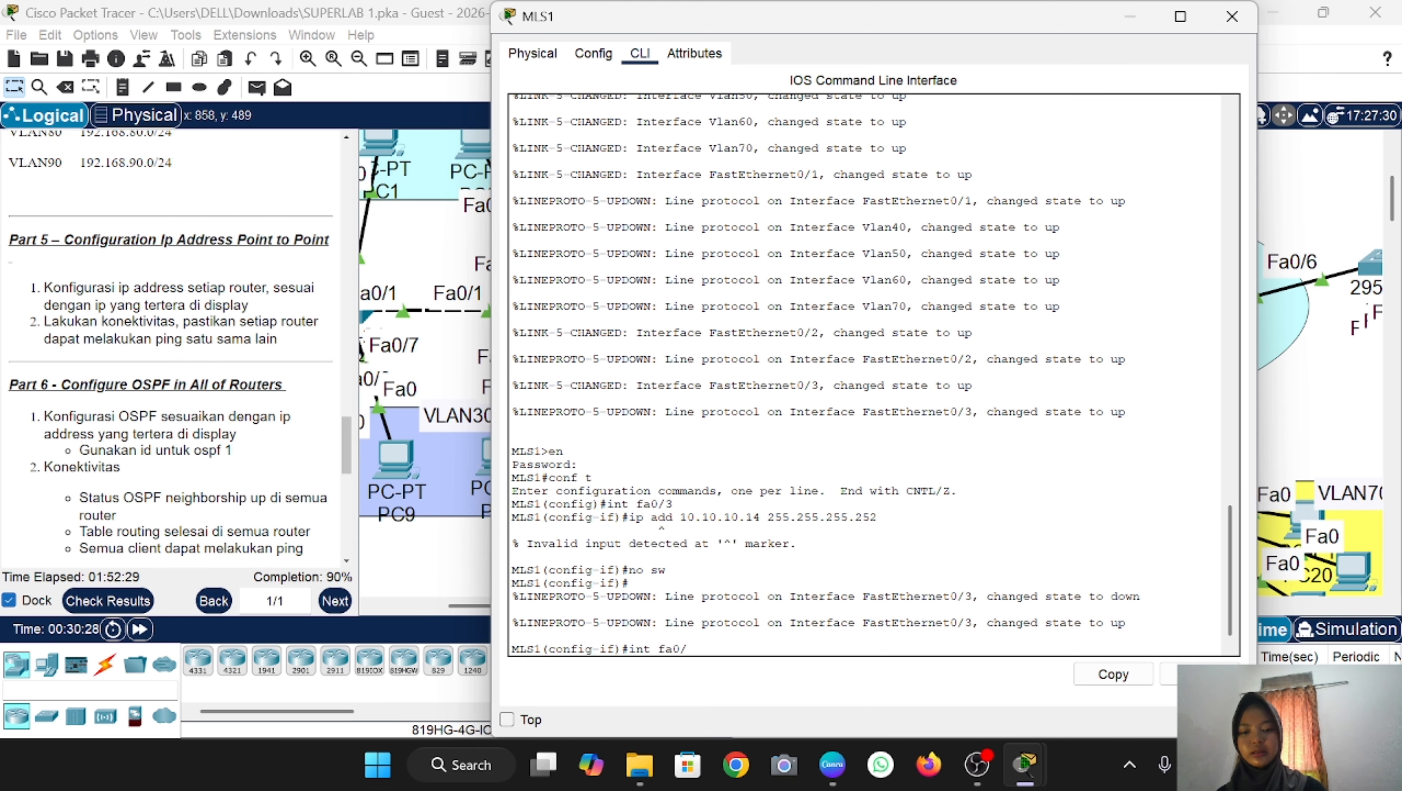
key("Return")
key("Up")
key("Up")
key("Up")
key("Up")
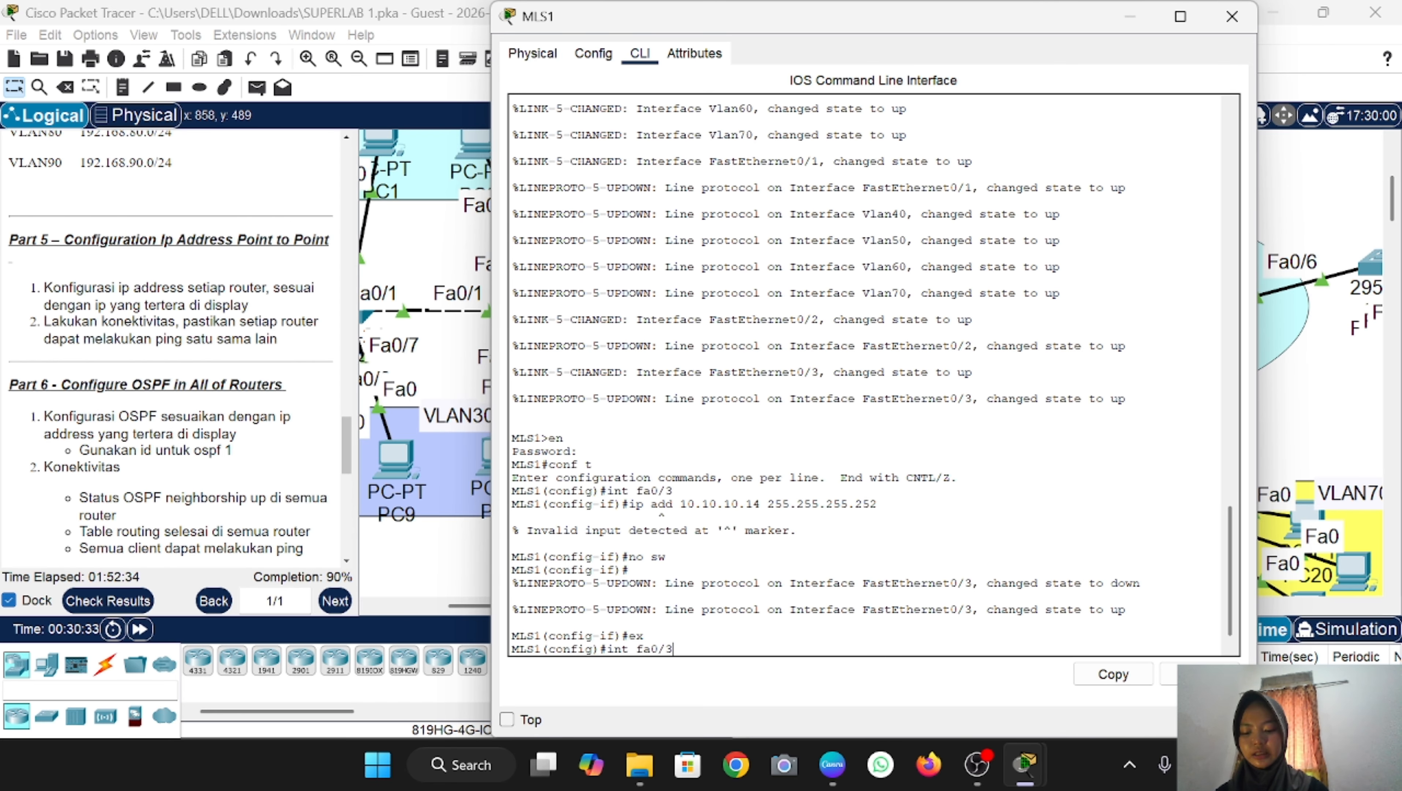
key("Return")
key("Up")
key("Up")
key("Up")
key("Up")
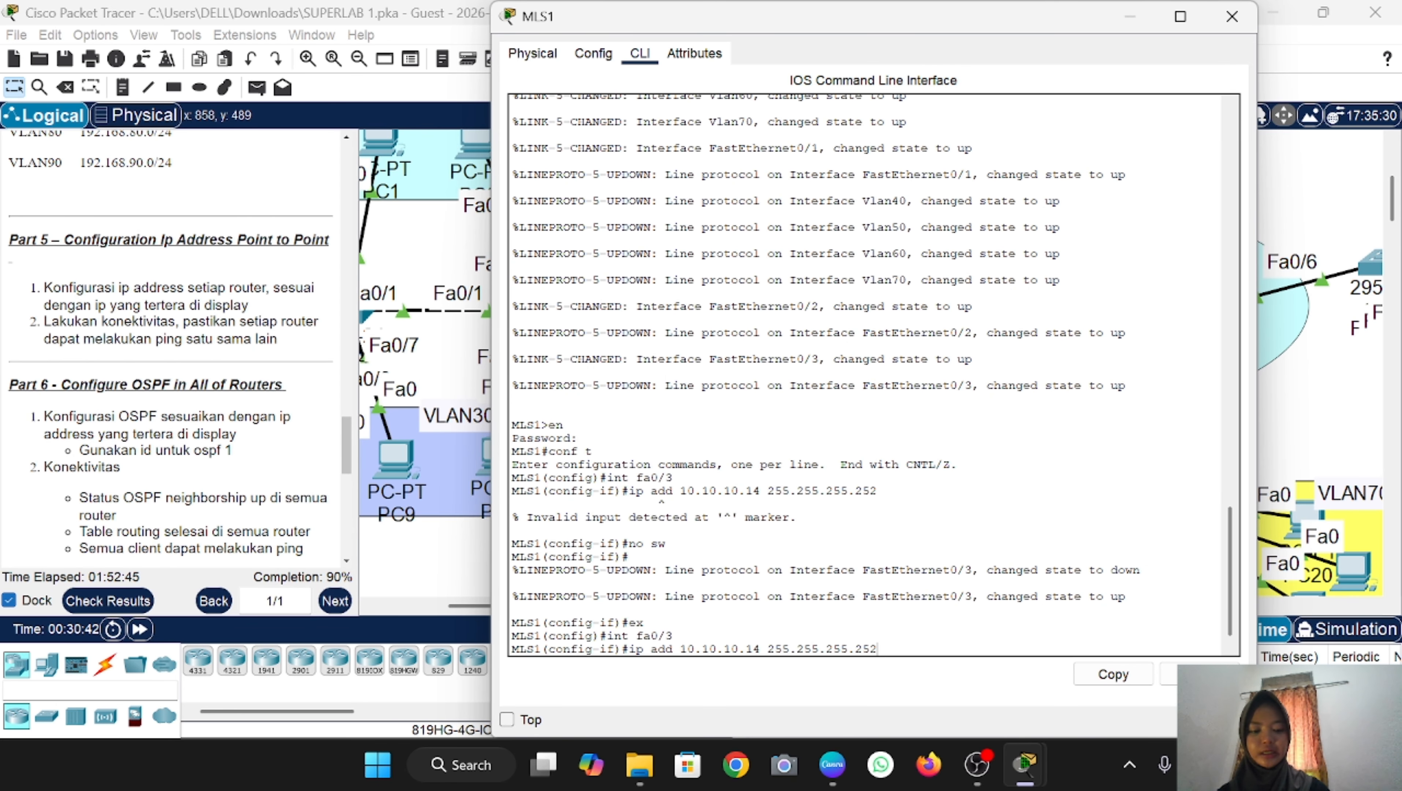
key("Return")
type("n")
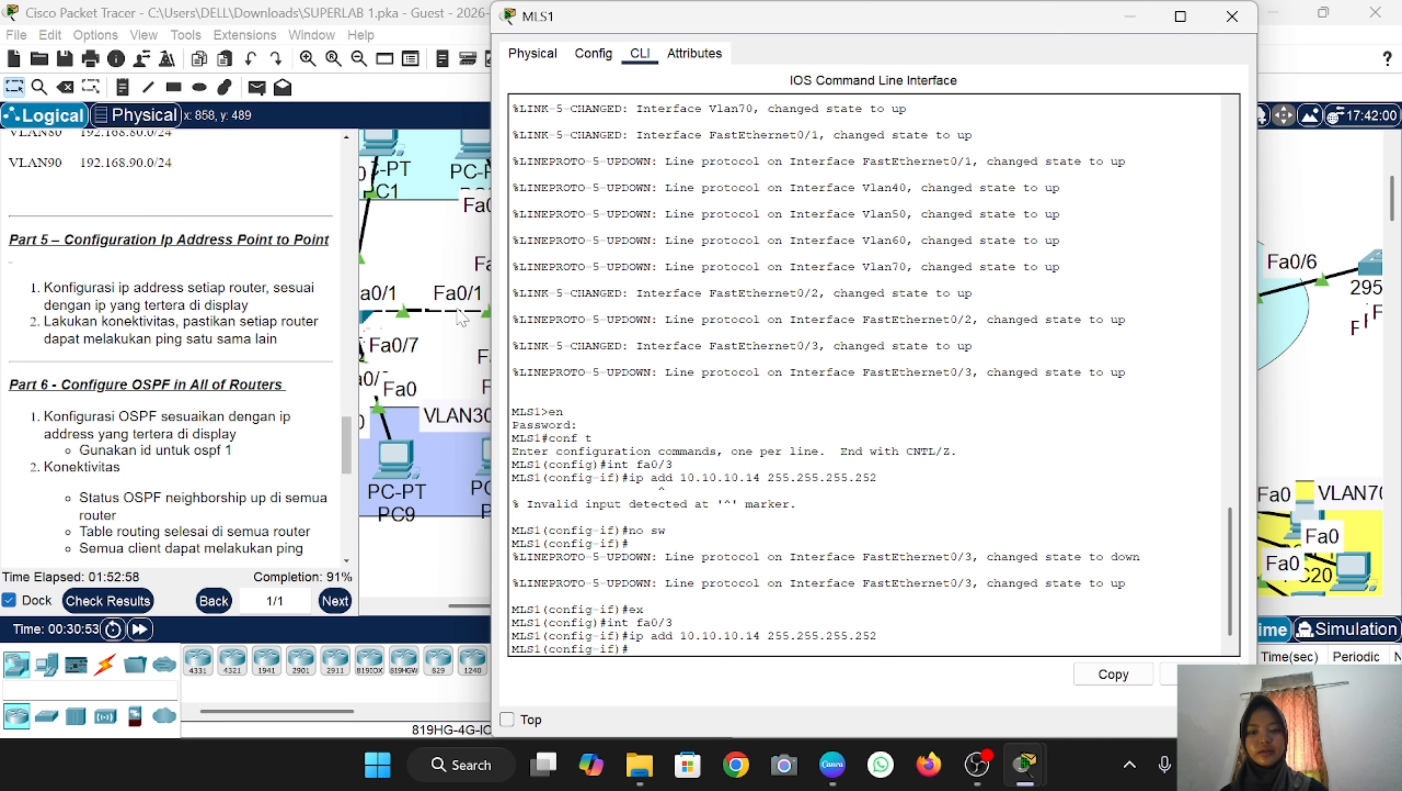
left_click(1231, 16)
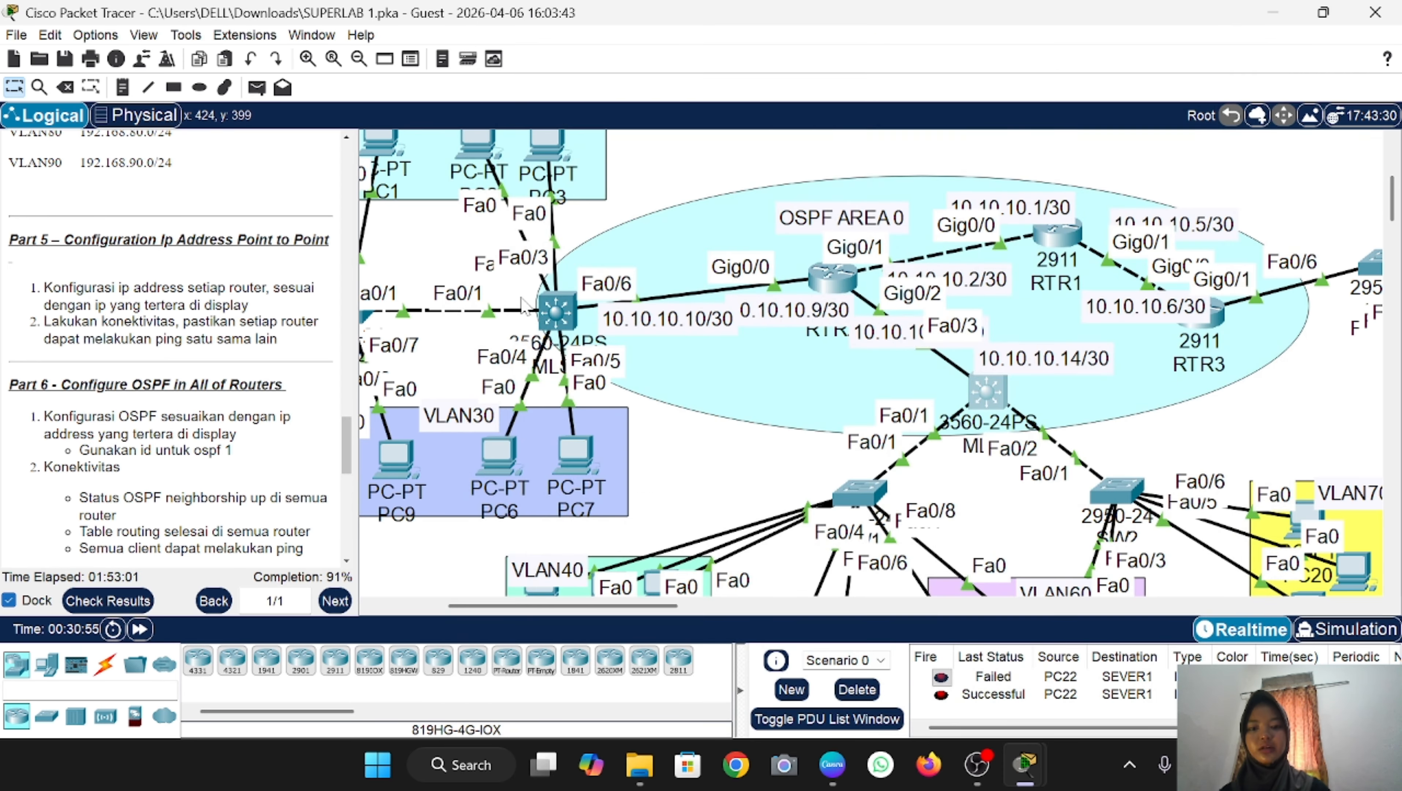
Step: On MLS2, enter global configuration and make Fa0/6 a routed port with 'no switchport'
left_click(553, 319)
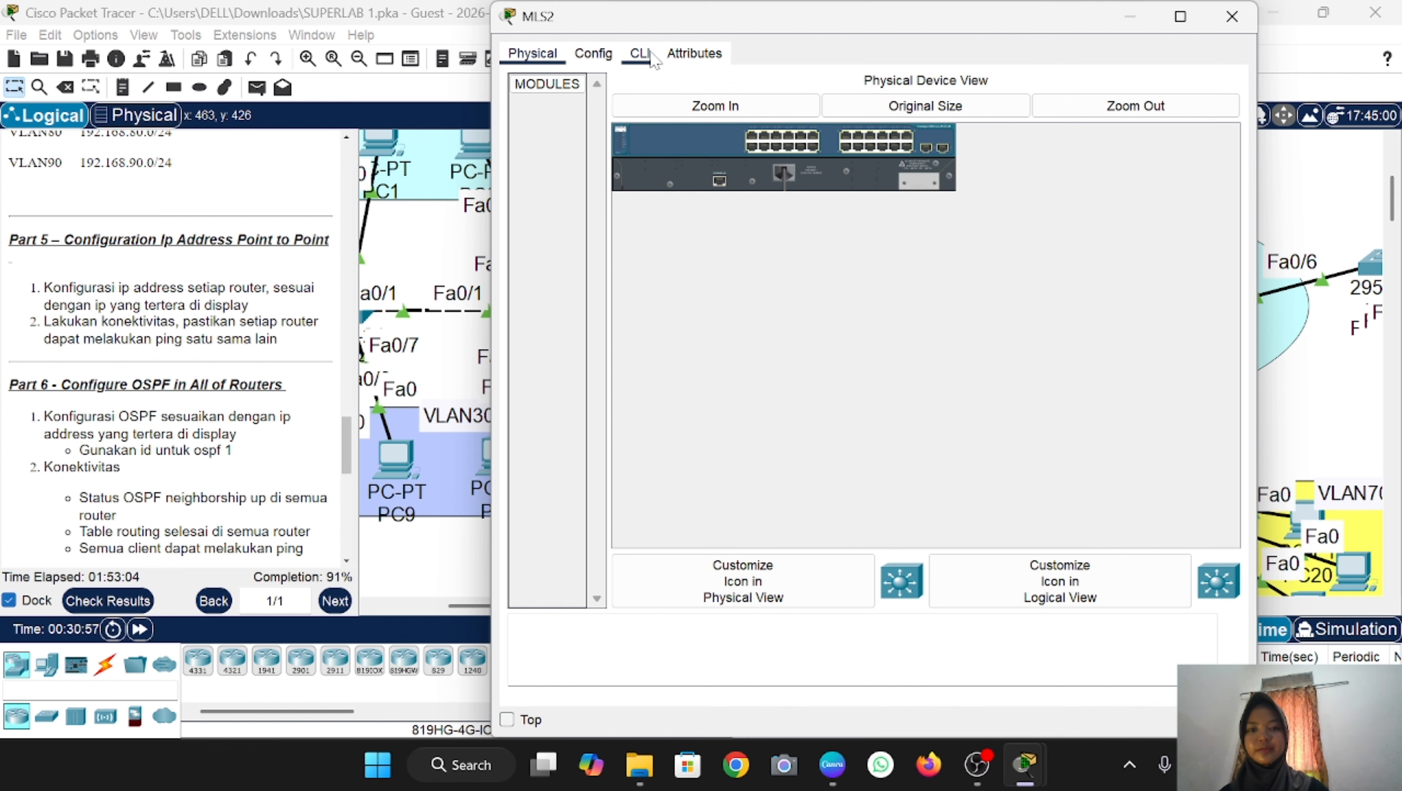
left_click(643, 54)
type("en")
key("Return")
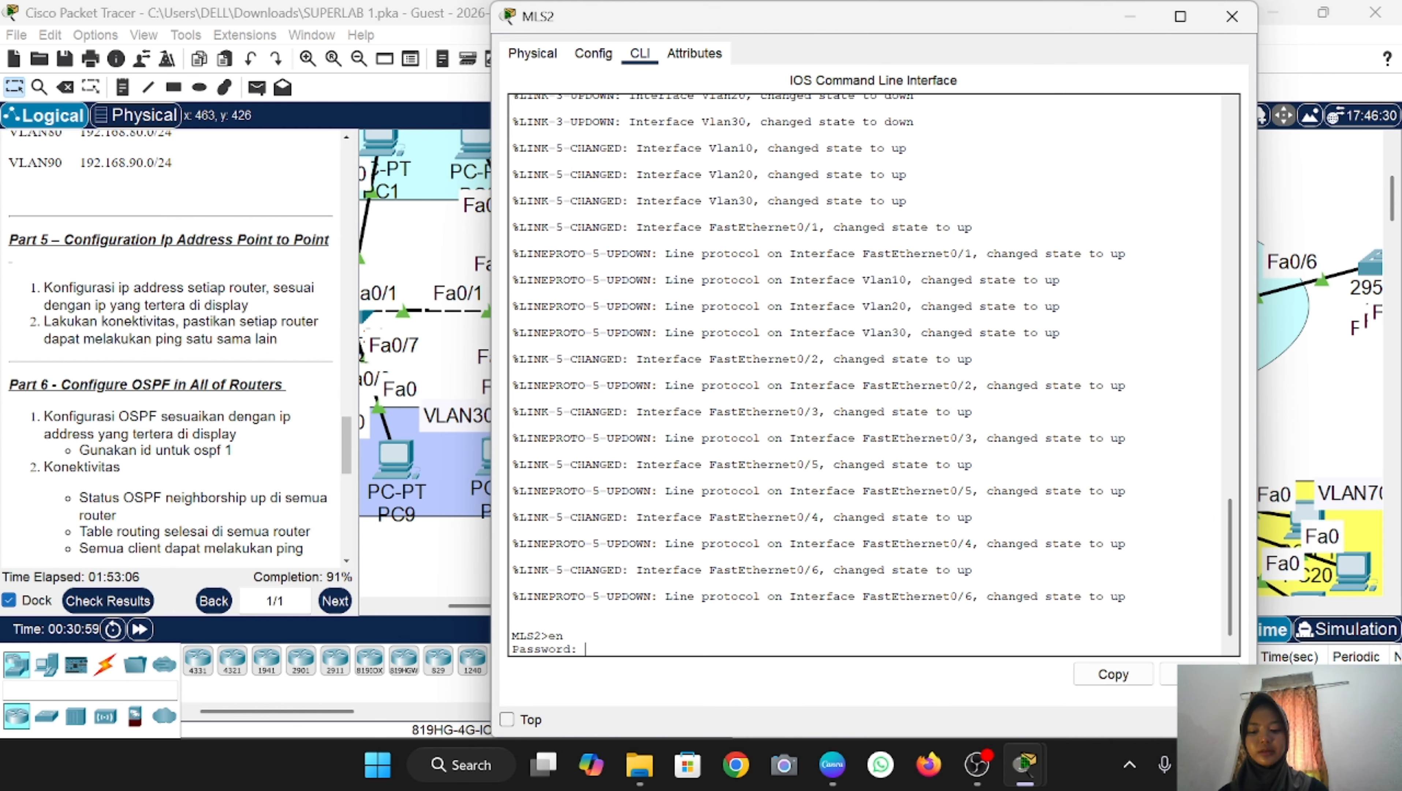
key("Return")
type("conf t")
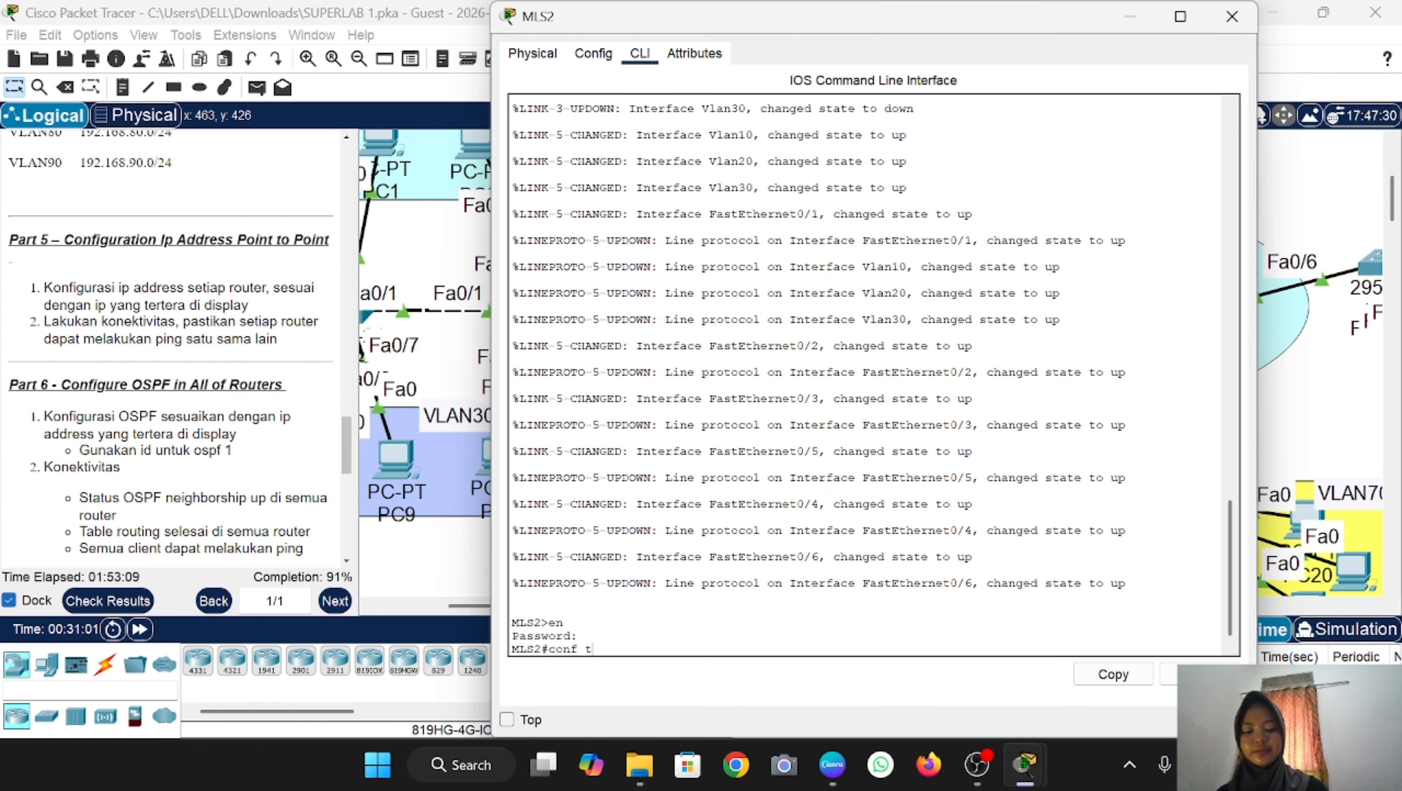
key("Return")
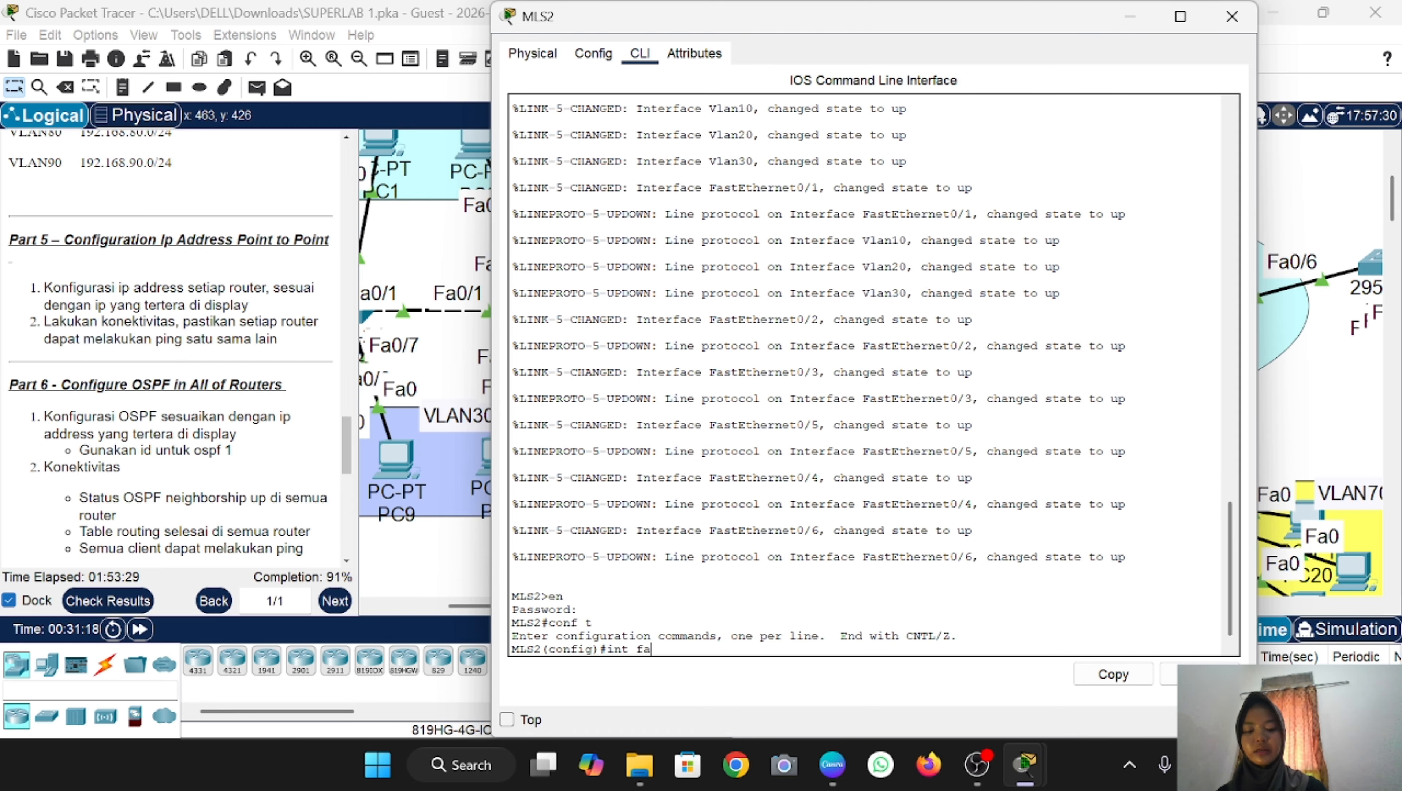
key("Return")
type("nfig-if)#n")
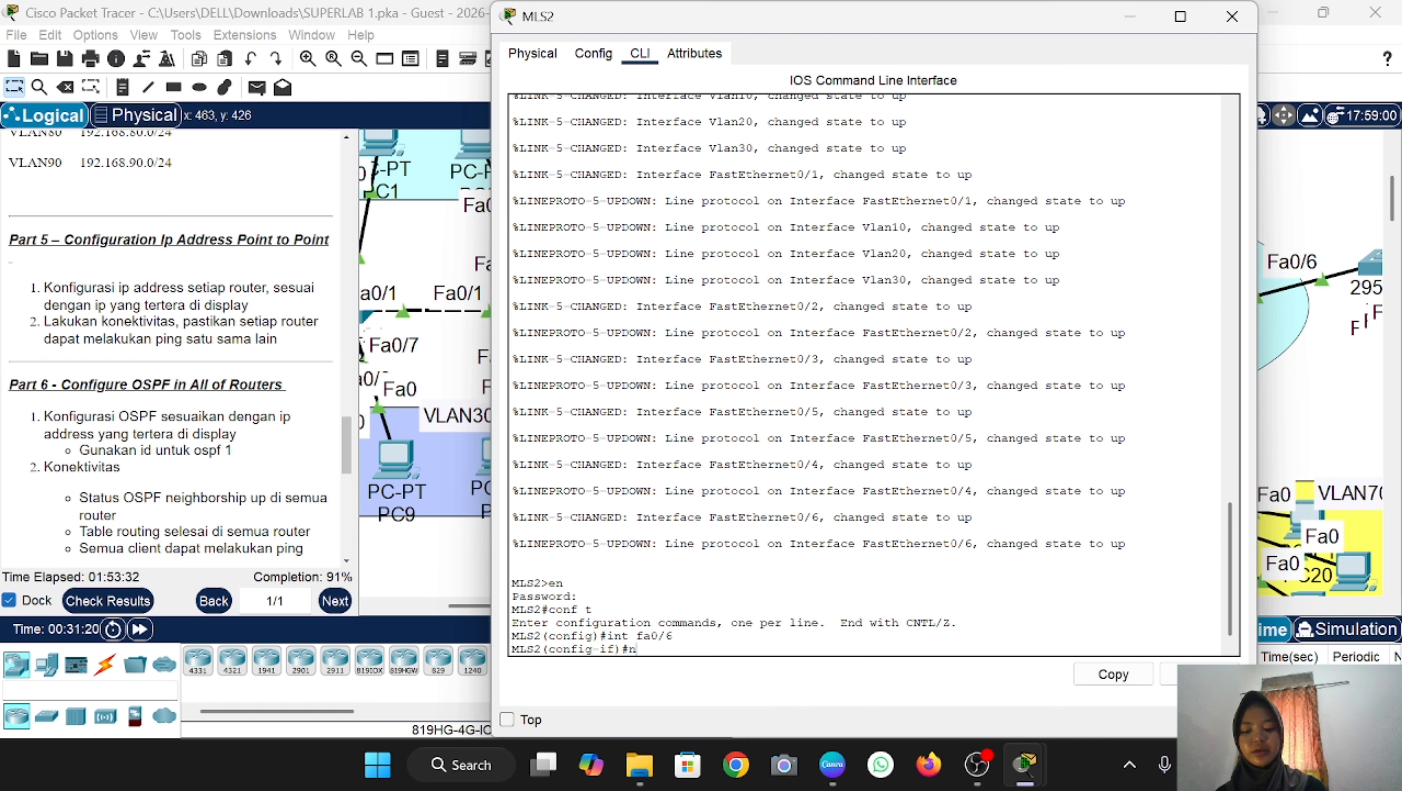
type("o sw")
key("Return")
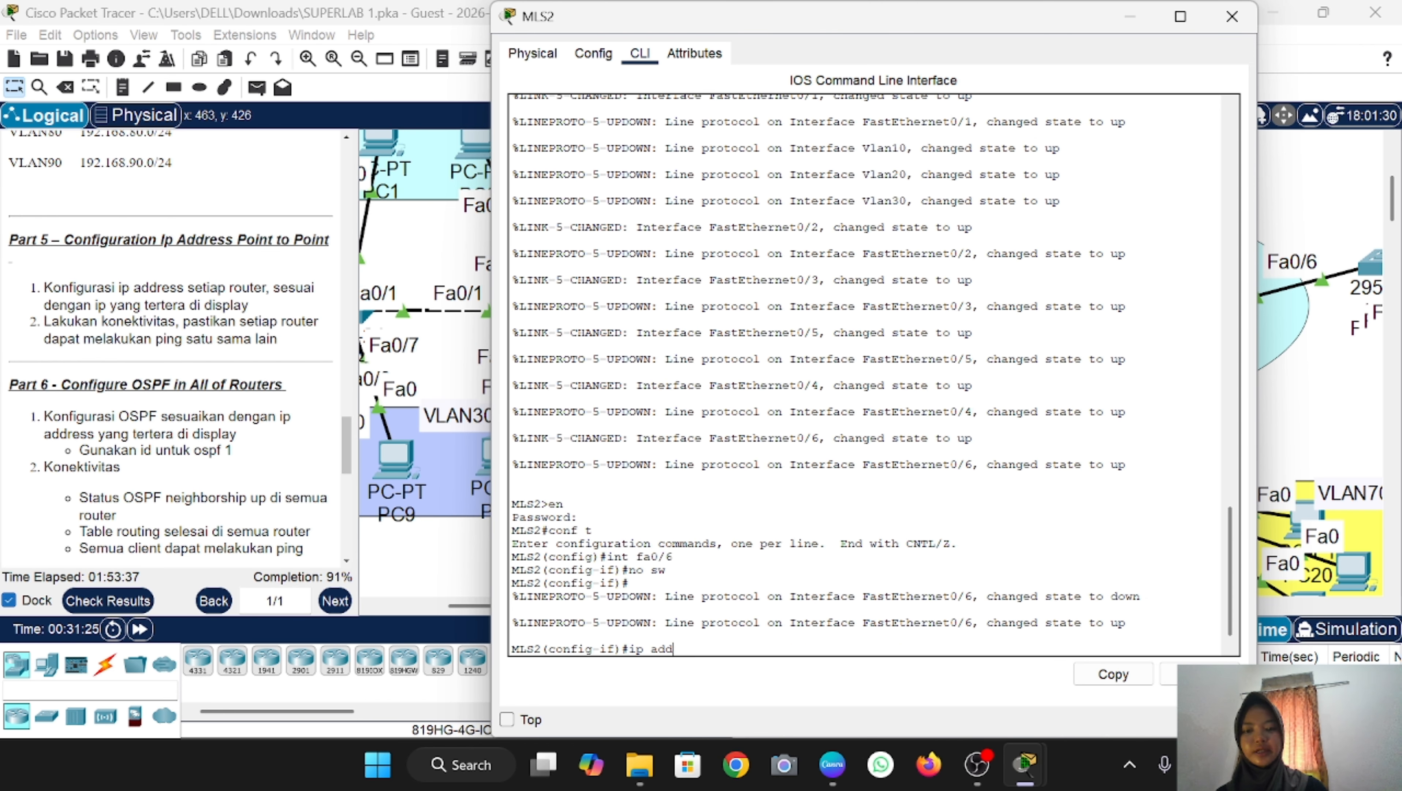
Step: Address Fa0/6 as 10.10.10.10 255.255.255.252 and enable it with 'no shutdown'
left_click(449, 352)
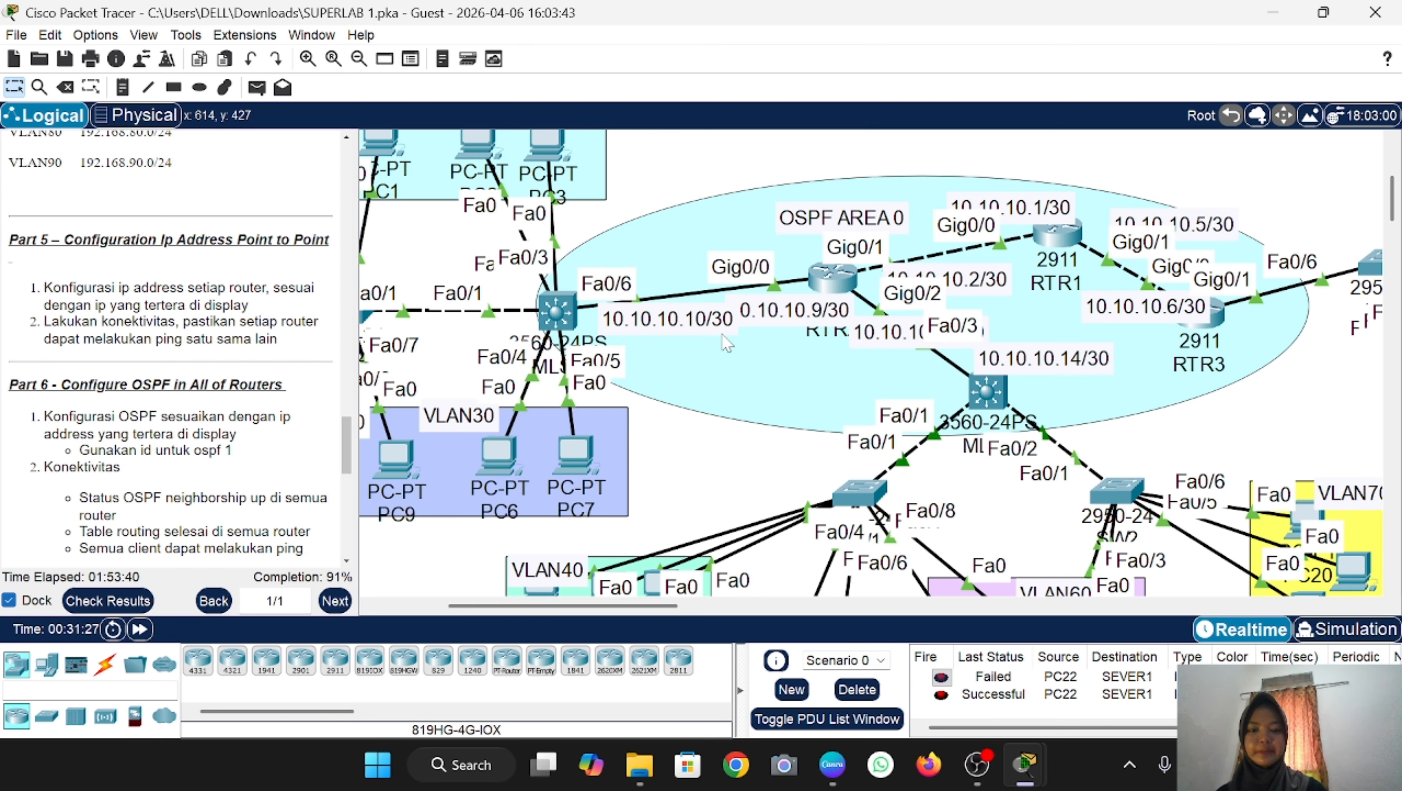
left_click(558, 314)
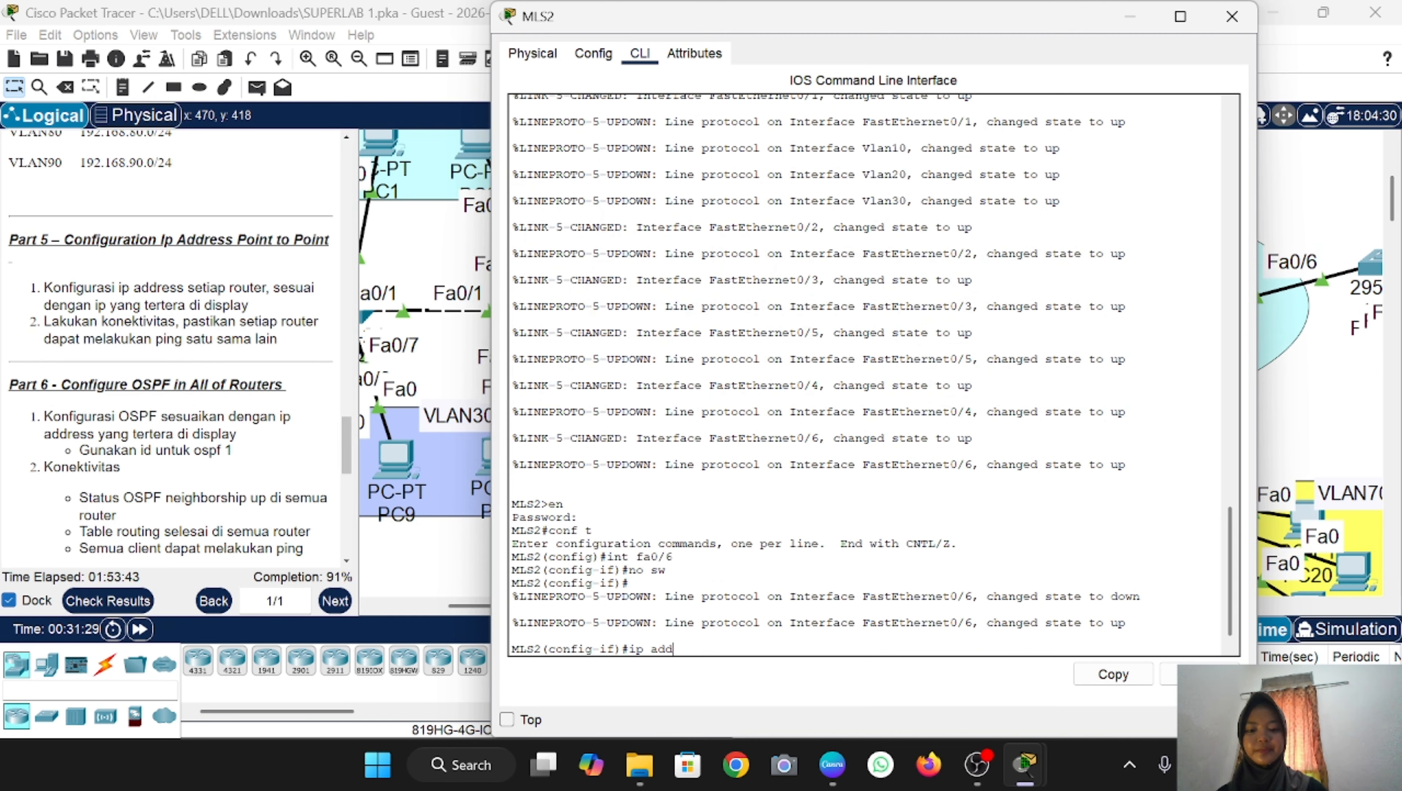
type("ip add 10.10.10.")
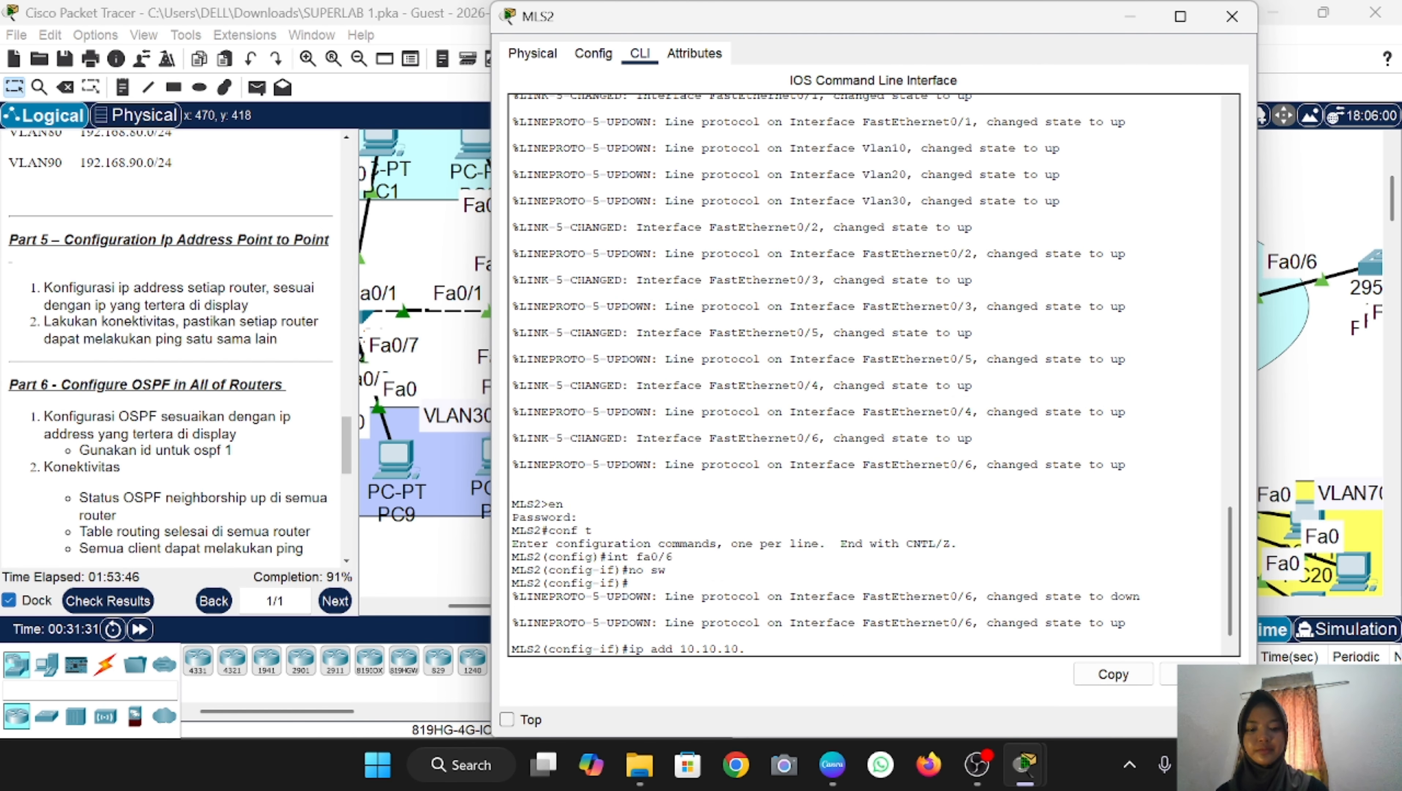
type("10 255.2")
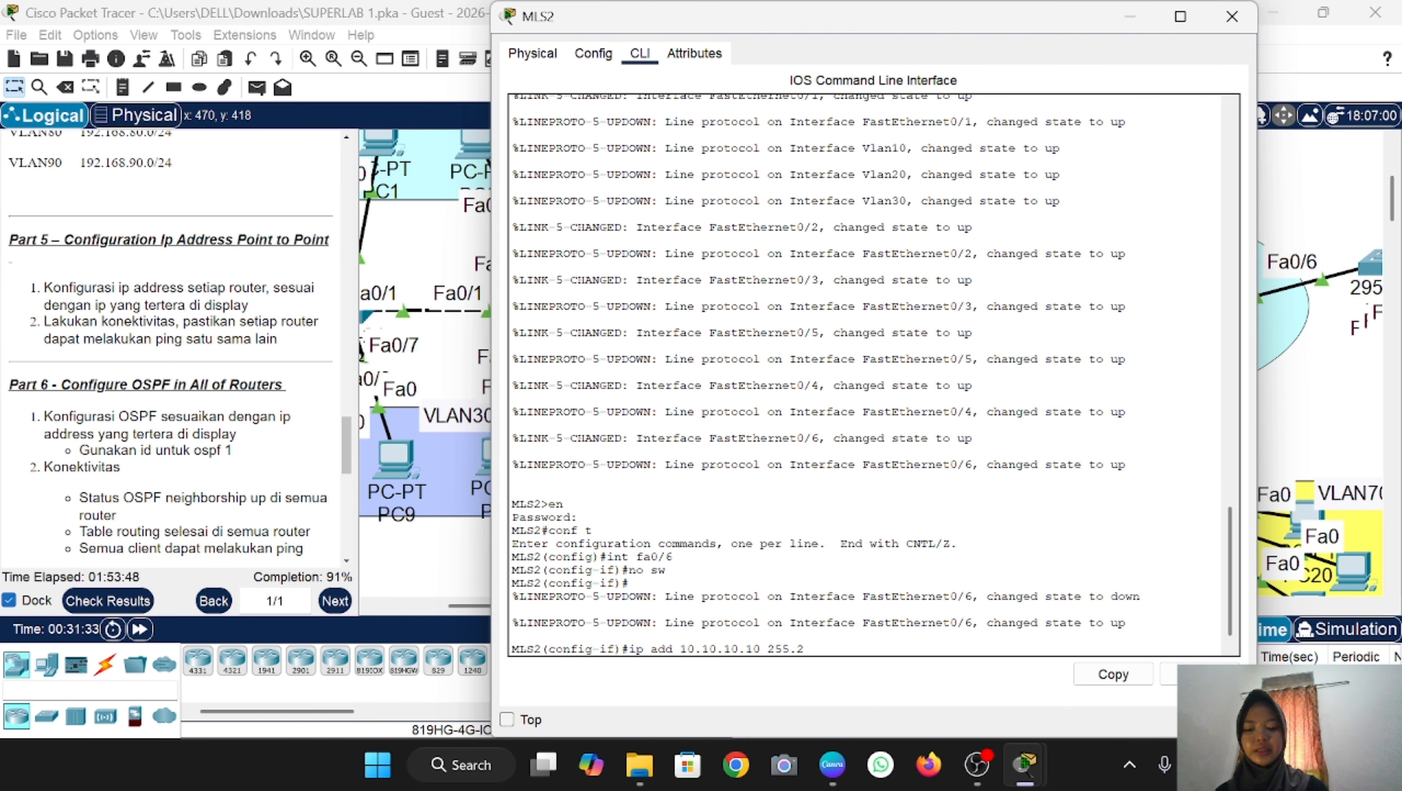
type("55.255.252")
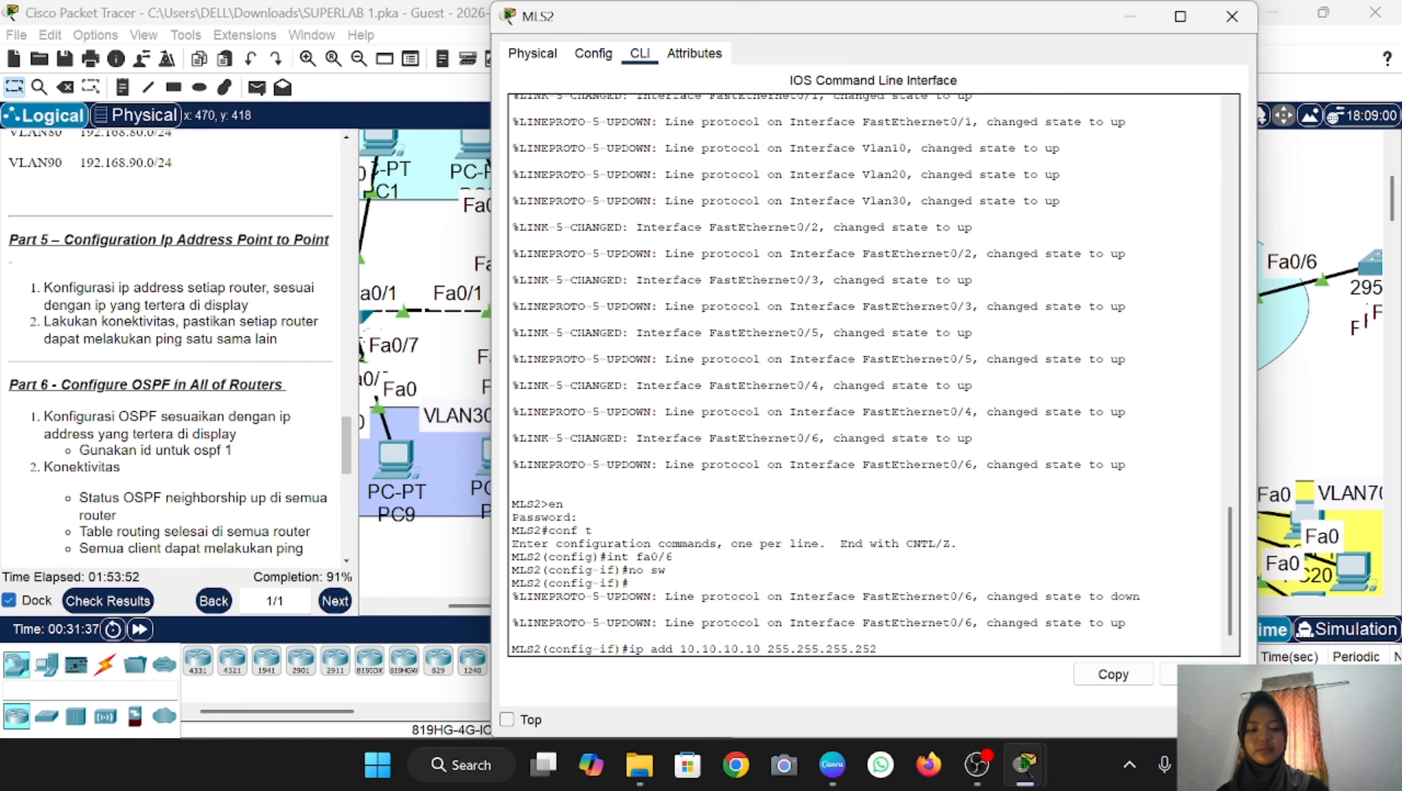
key("Return")
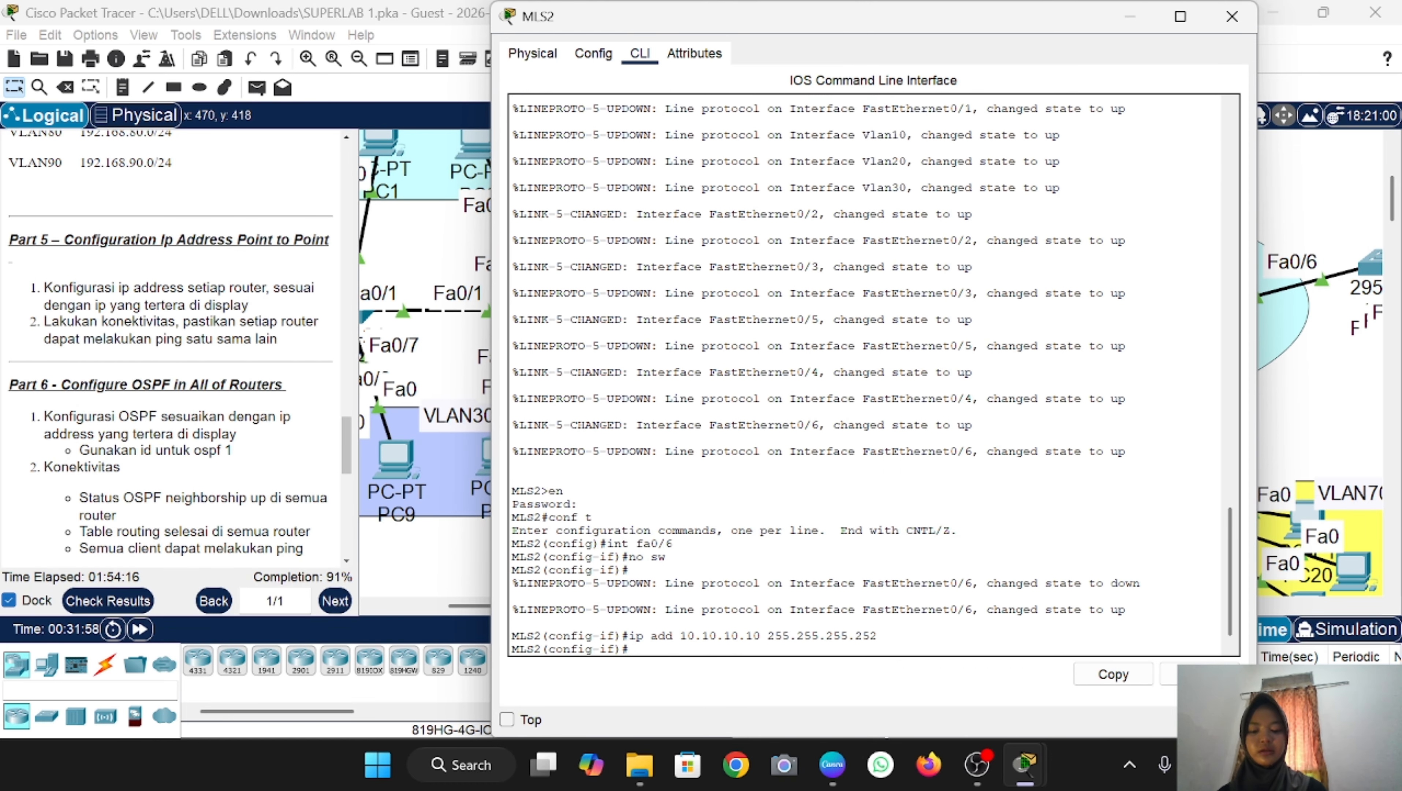
type("no sh")
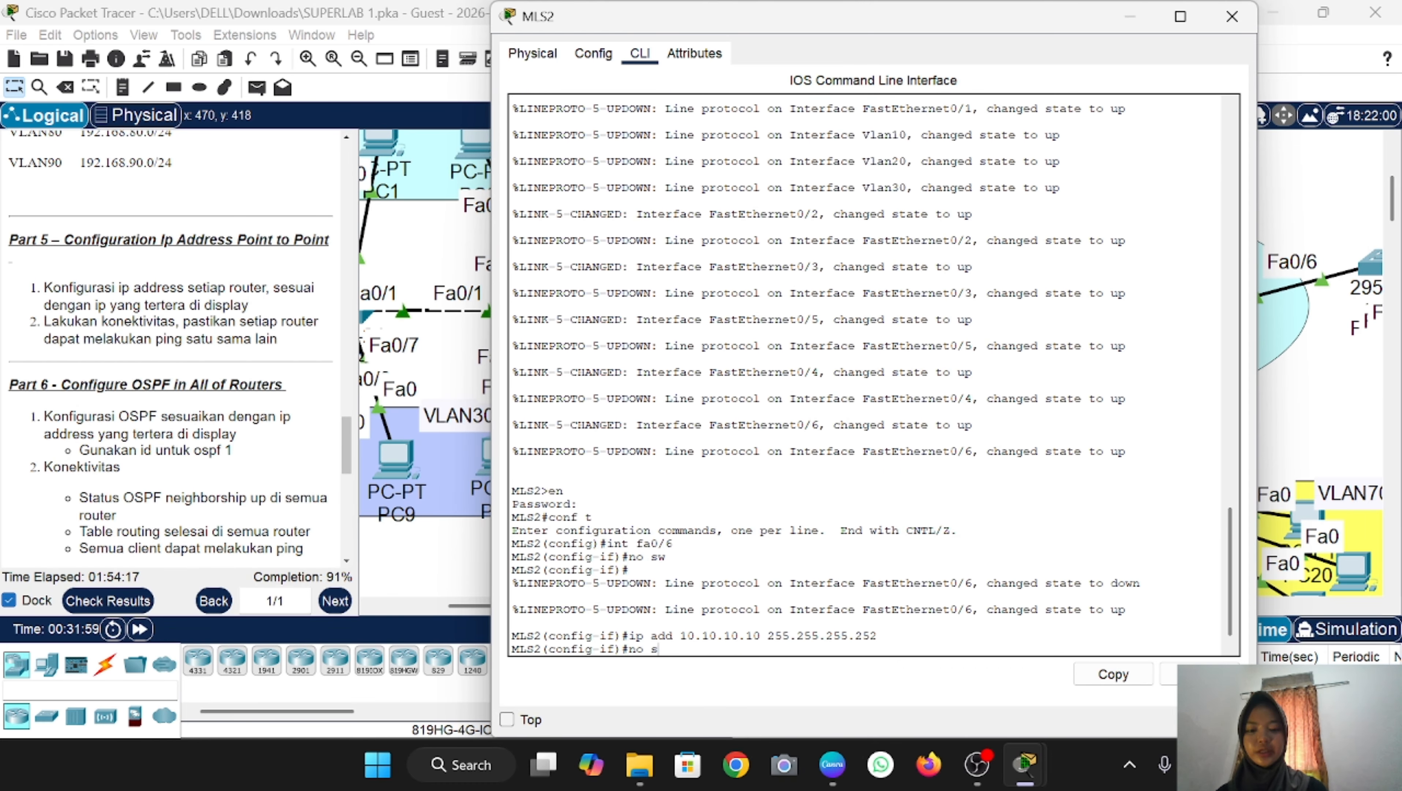
key("Return")
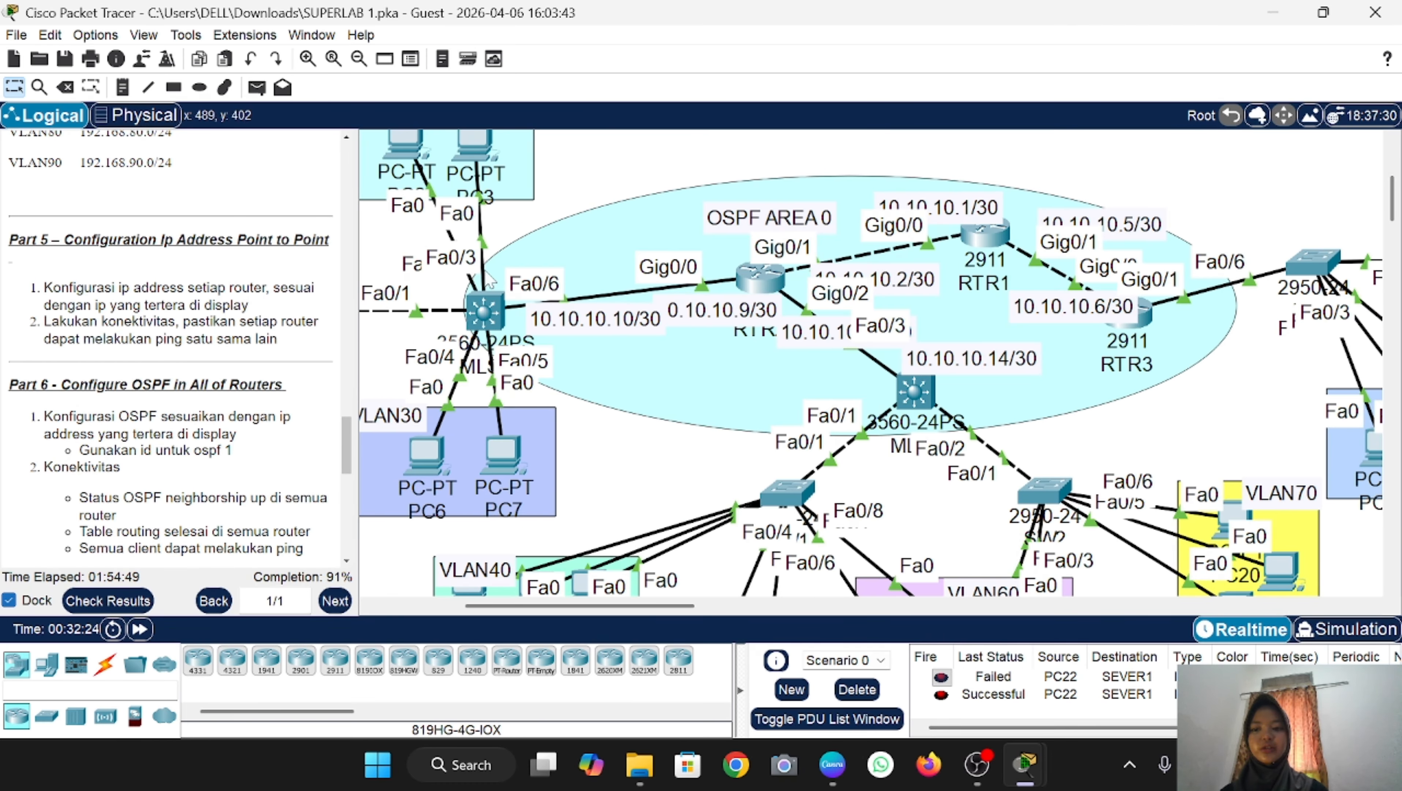
Step: Send two simple PDUs from RTR3 to RTR1
left_click(257, 88)
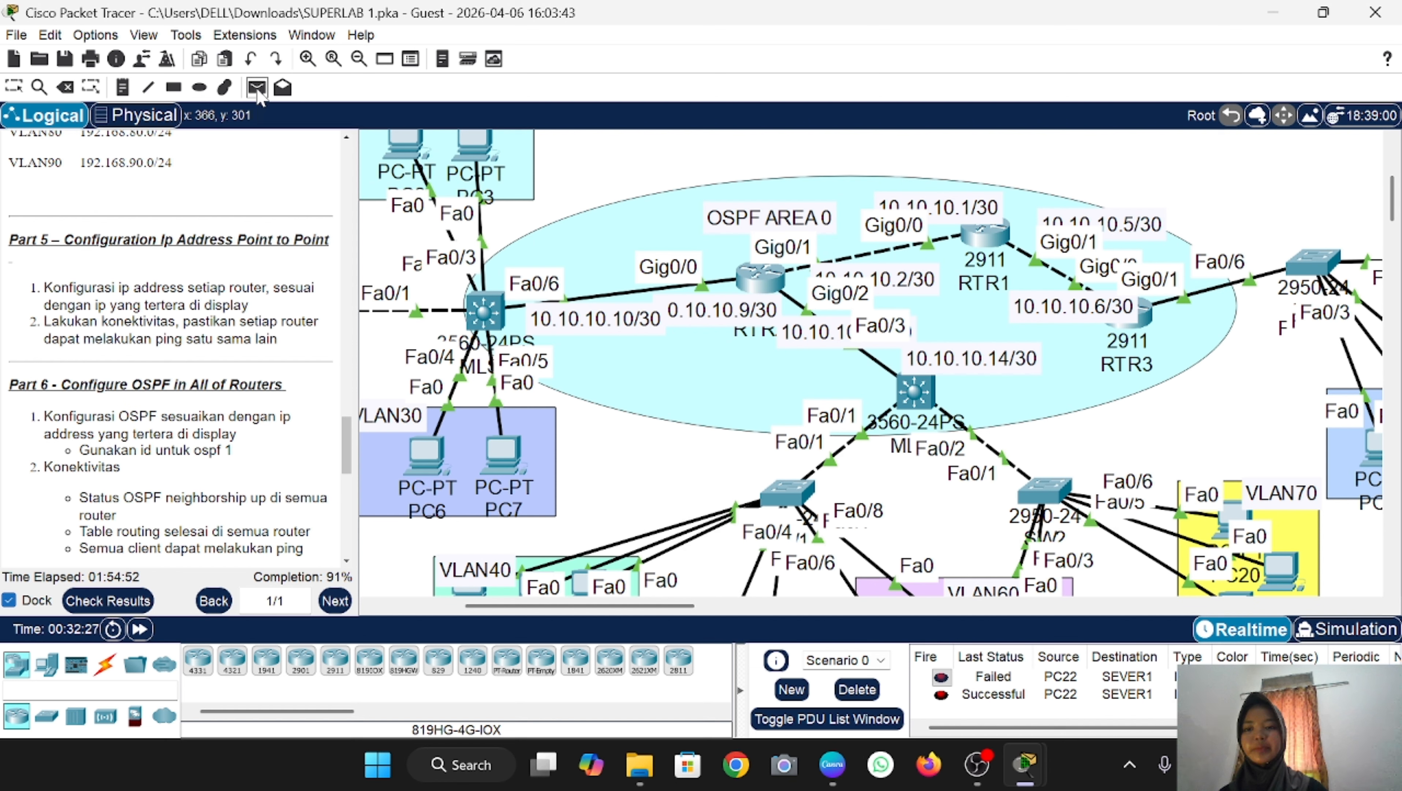
left_click(1130, 315)
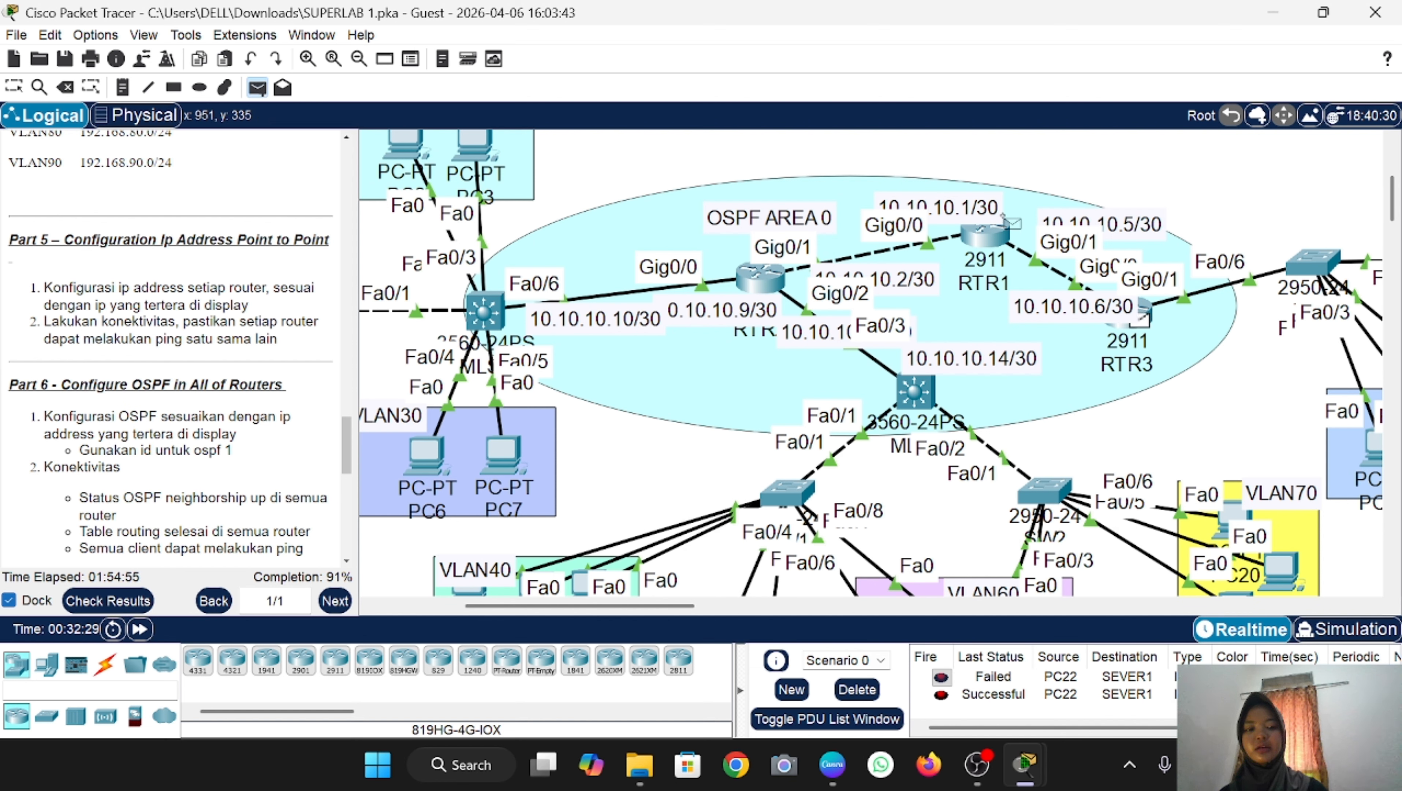
left_click(986, 233)
left_click(257, 88)
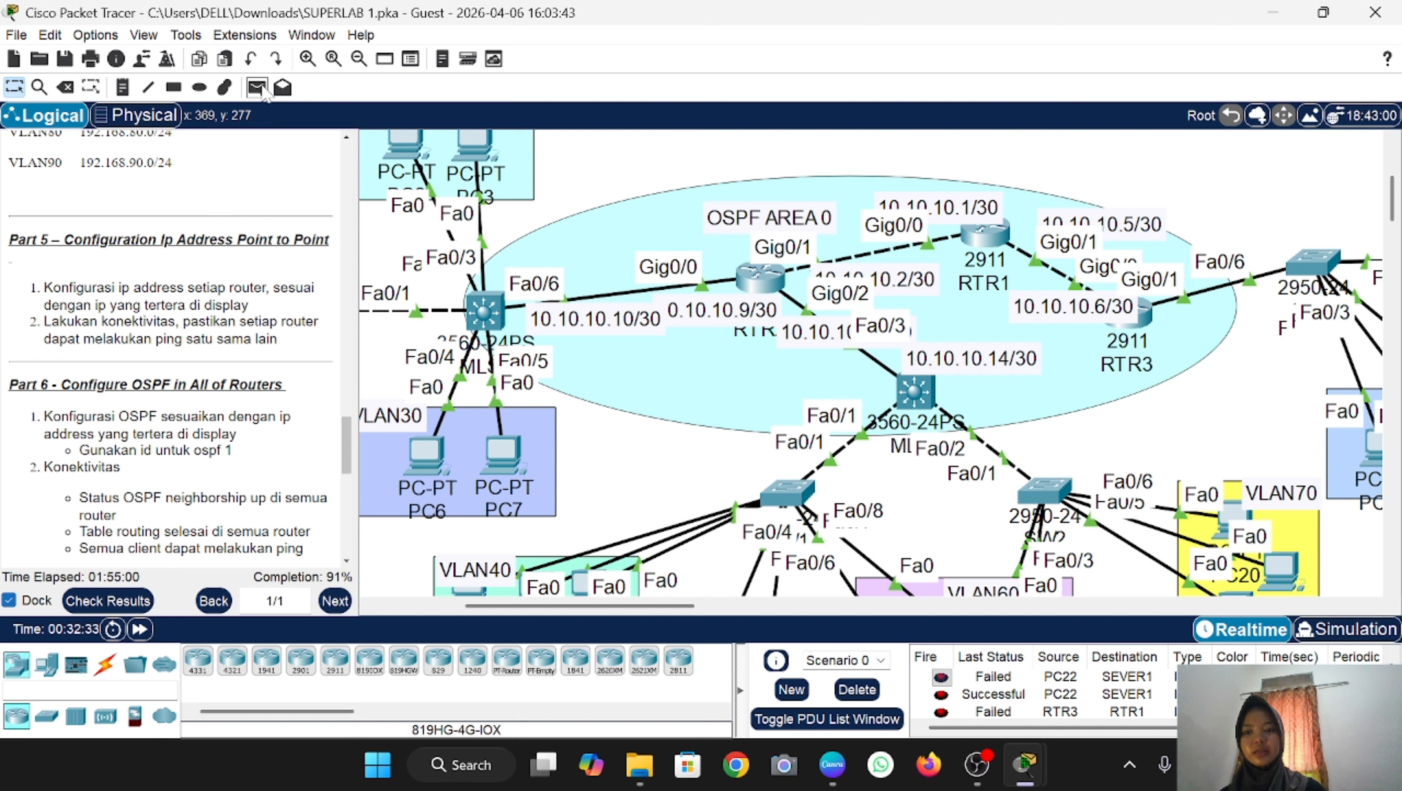
left_click(1144, 314)
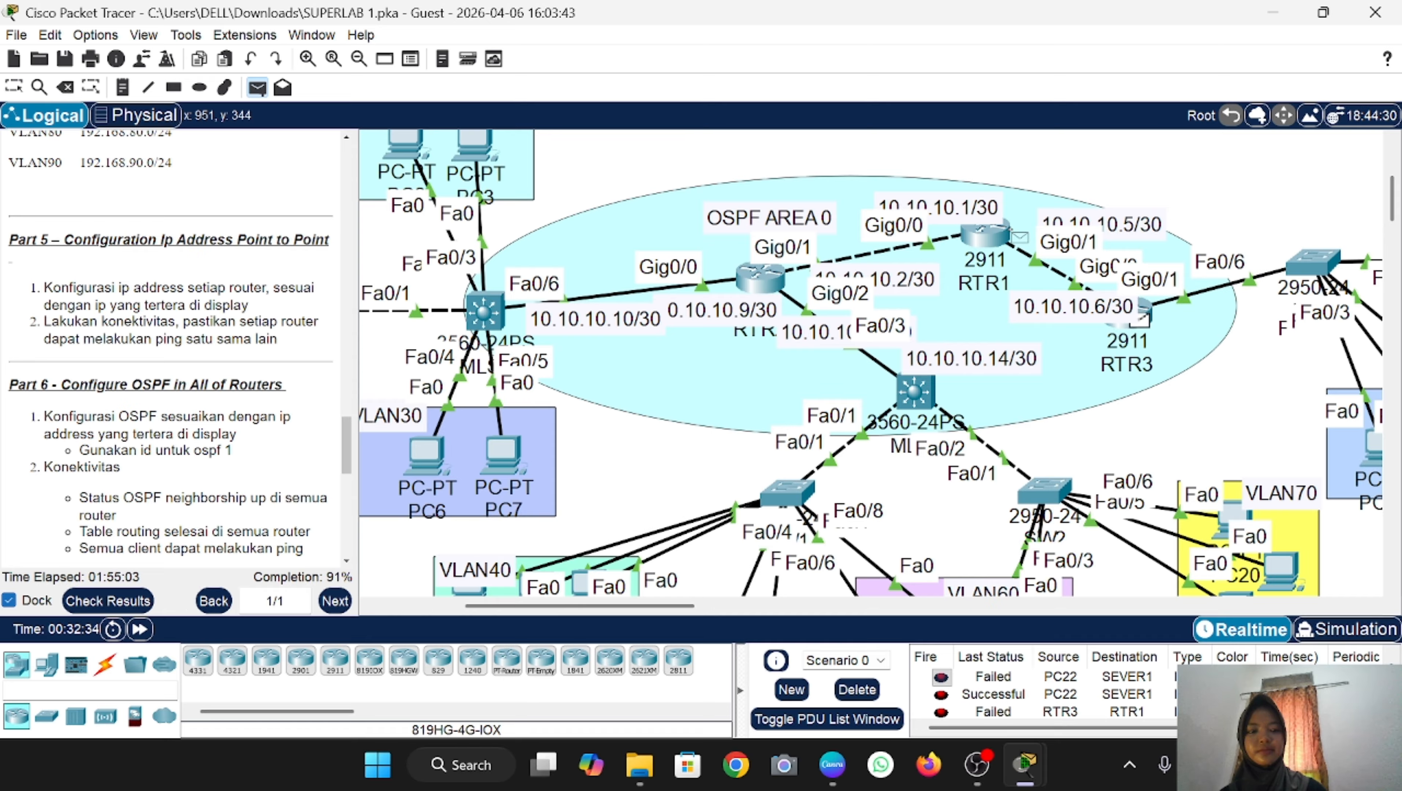
left_click(1012, 236)
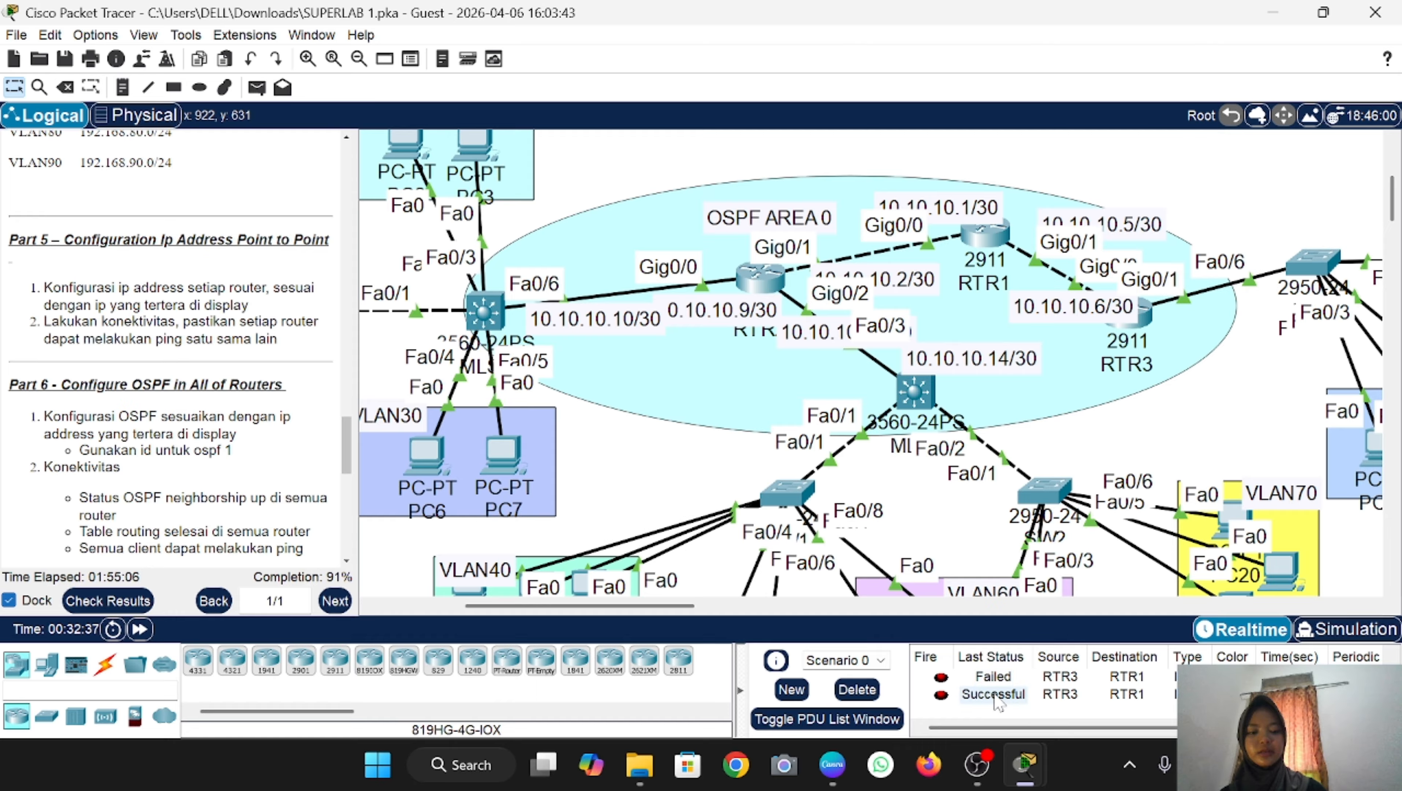
Step: Send two simple PDUs from RTR2 to RTR1 and review the topology
left_click(257, 88)
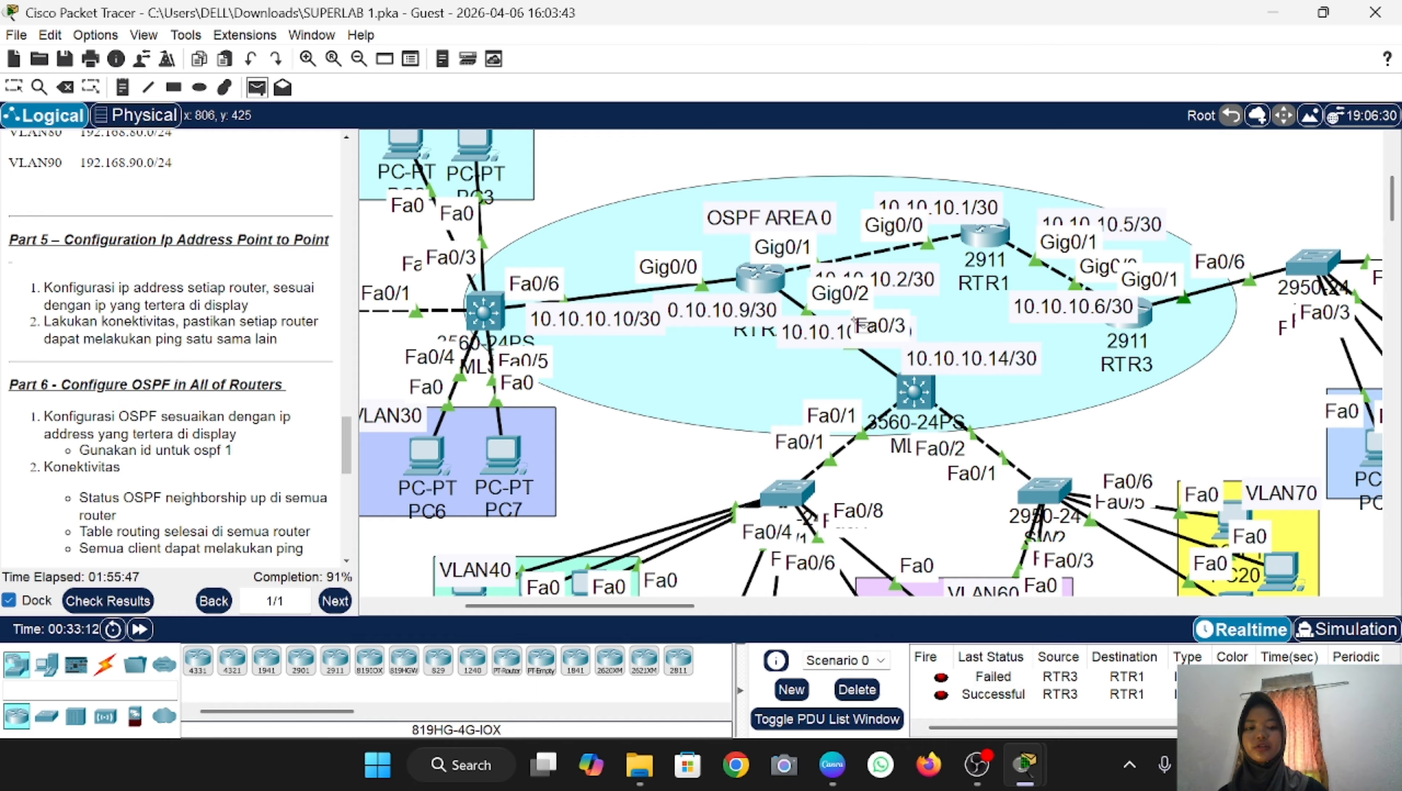
left_click(759, 281)
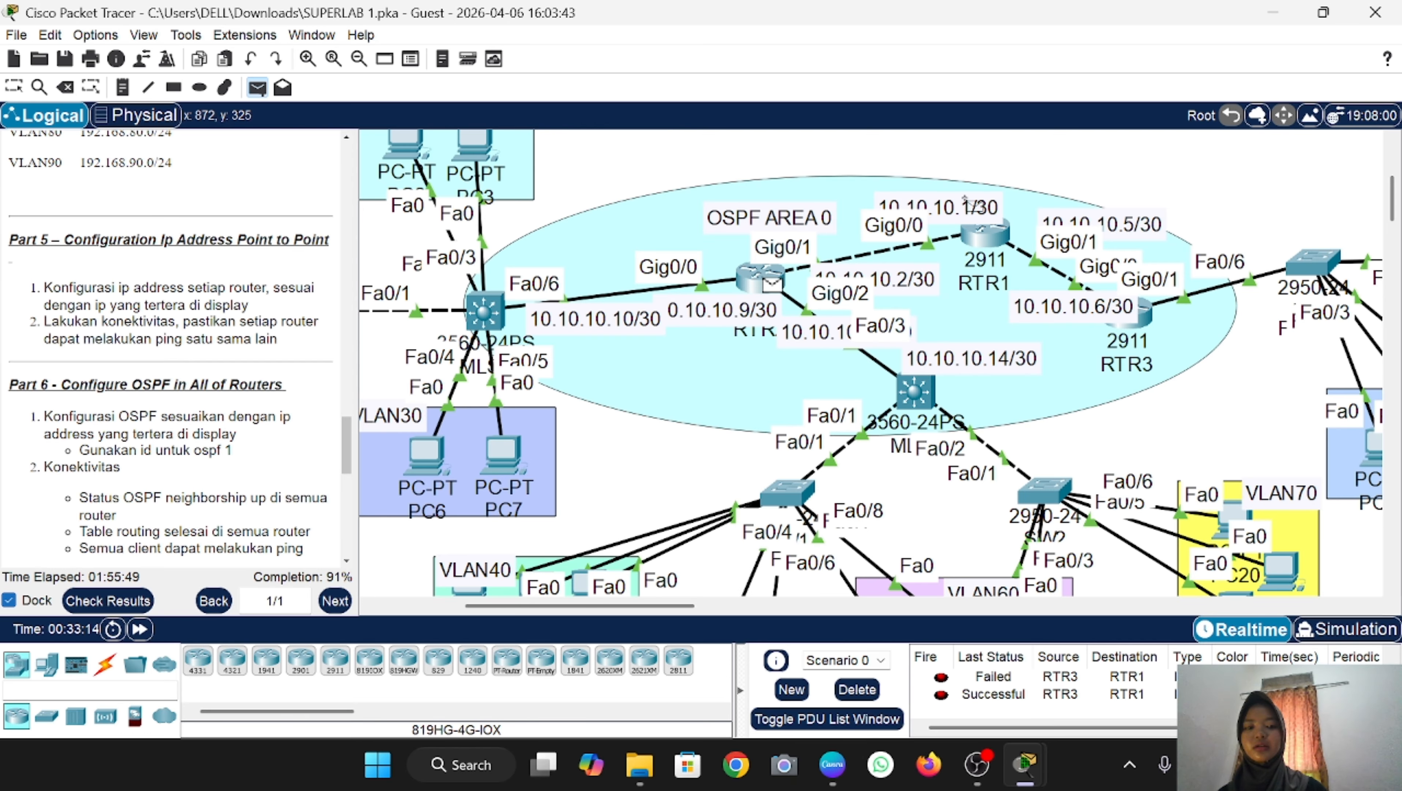
left_click(984, 234)
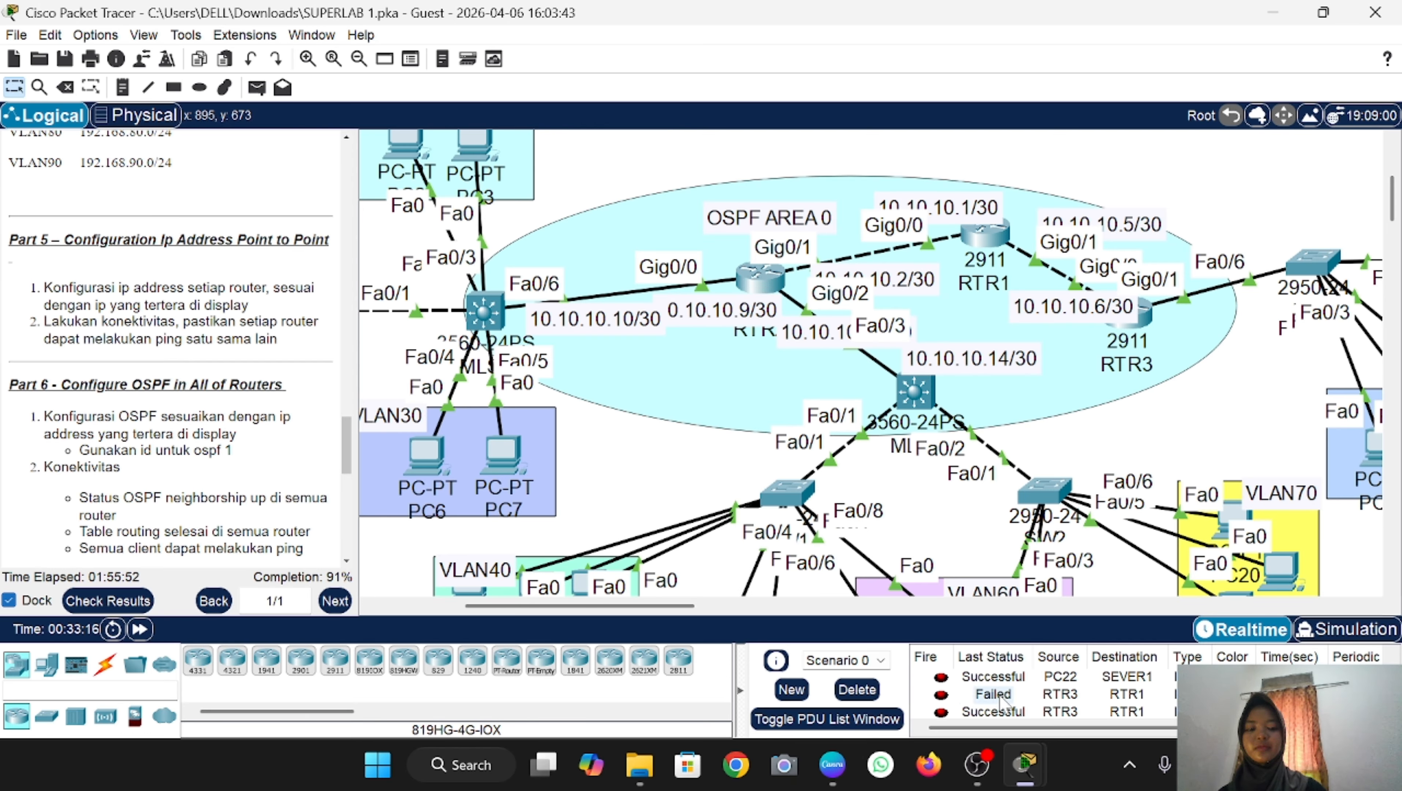
scroll(1003, 702, "down", 2)
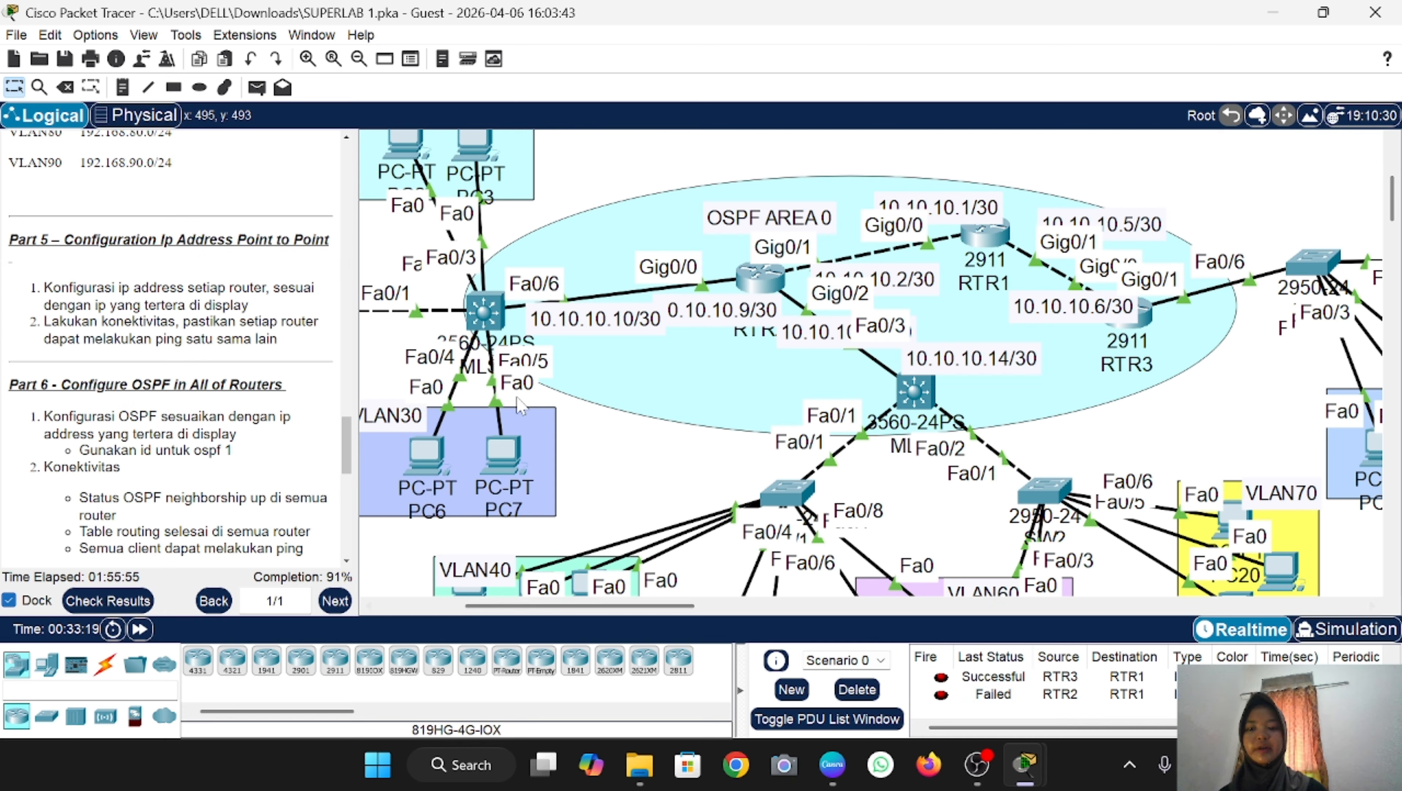
left_click(256, 86)
left_click(760, 279)
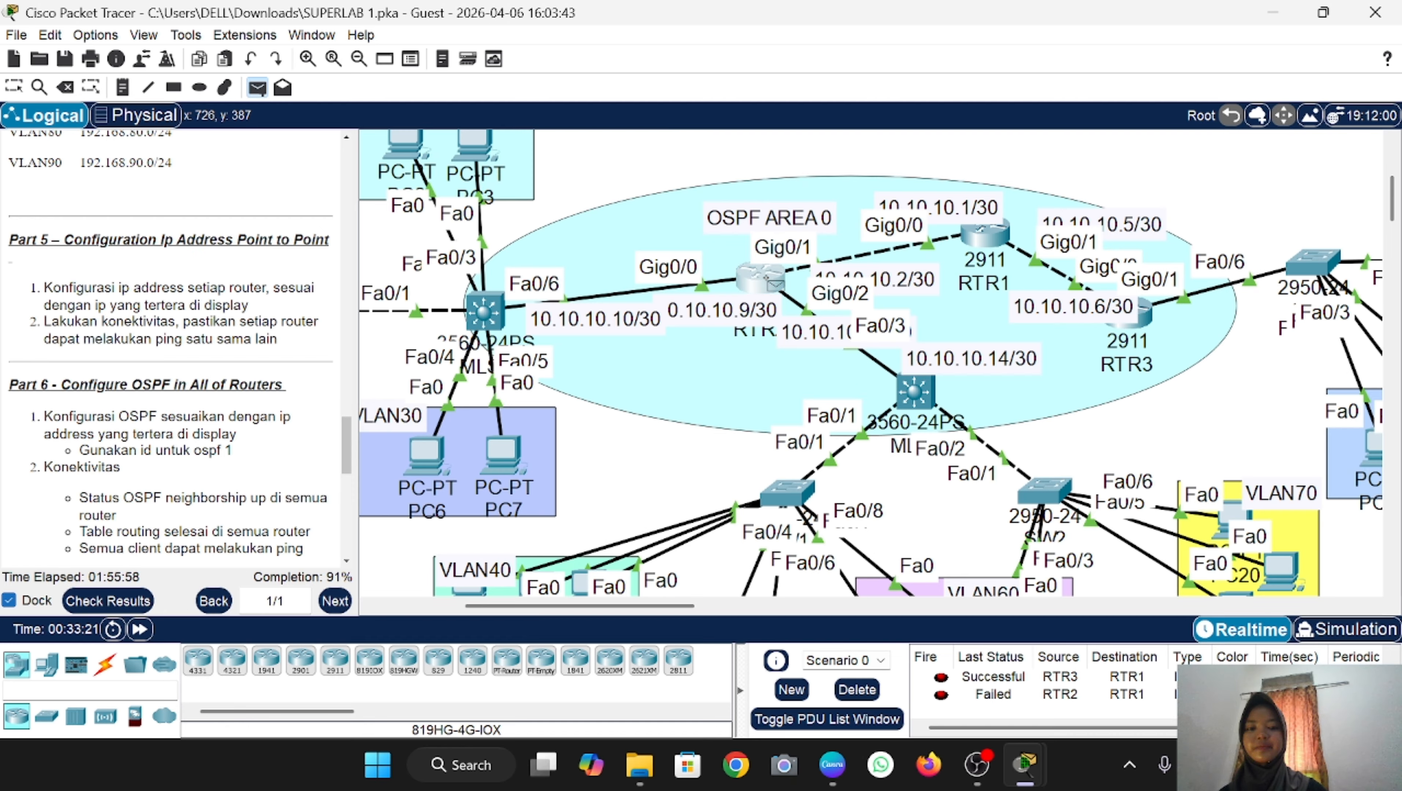
left_click(985, 234)
scroll(994, 702, "up", 2)
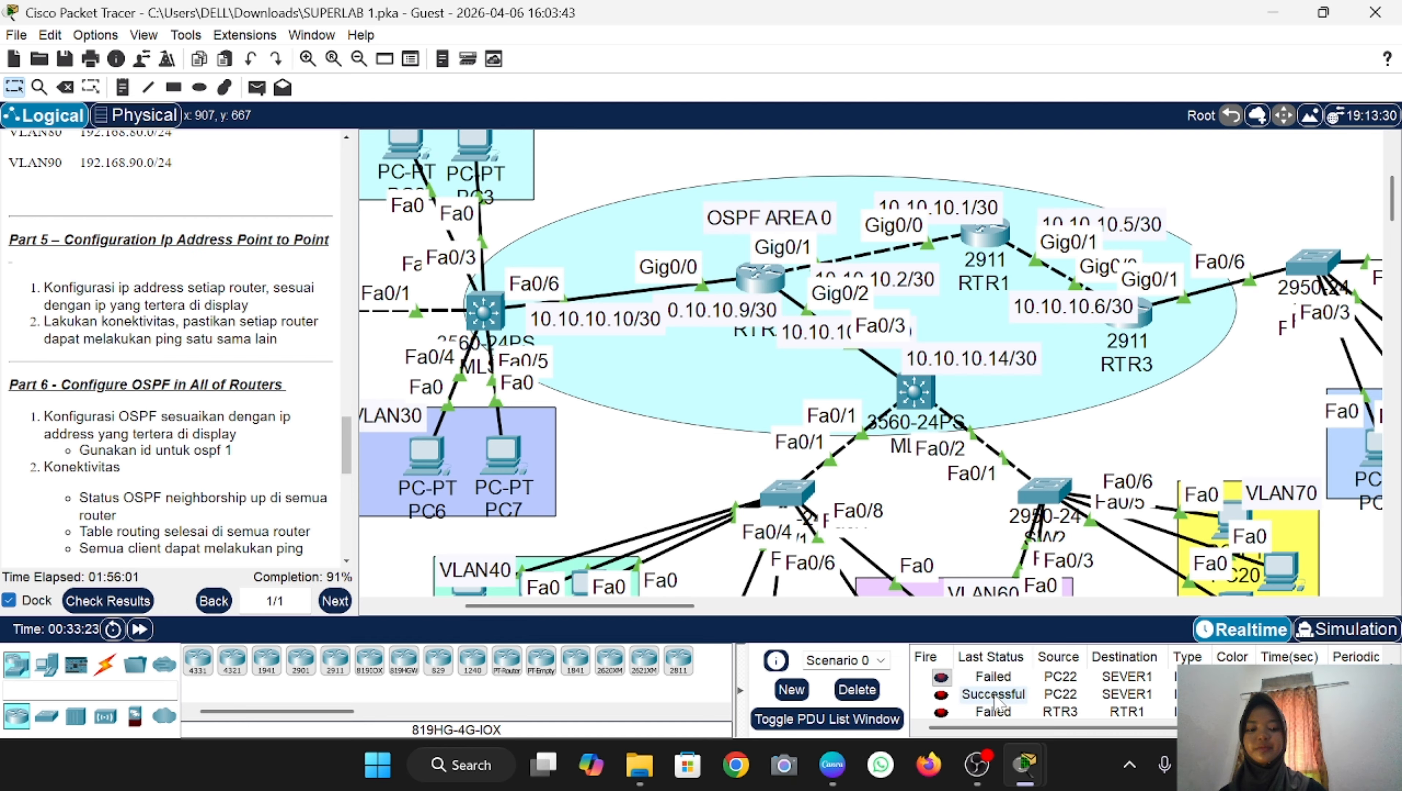
scroll(995, 702, "down", 2)
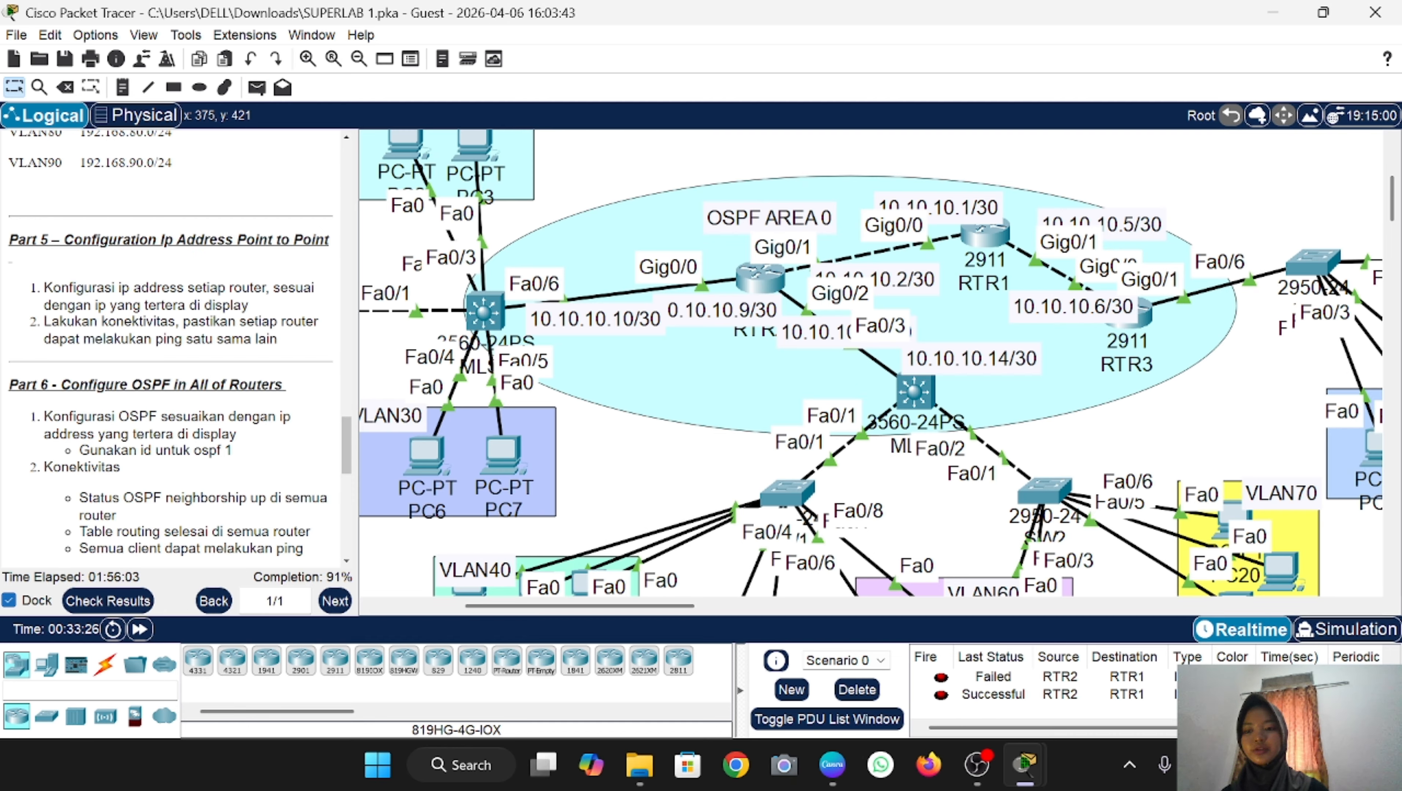
scroll(171, 241, "down", 3)
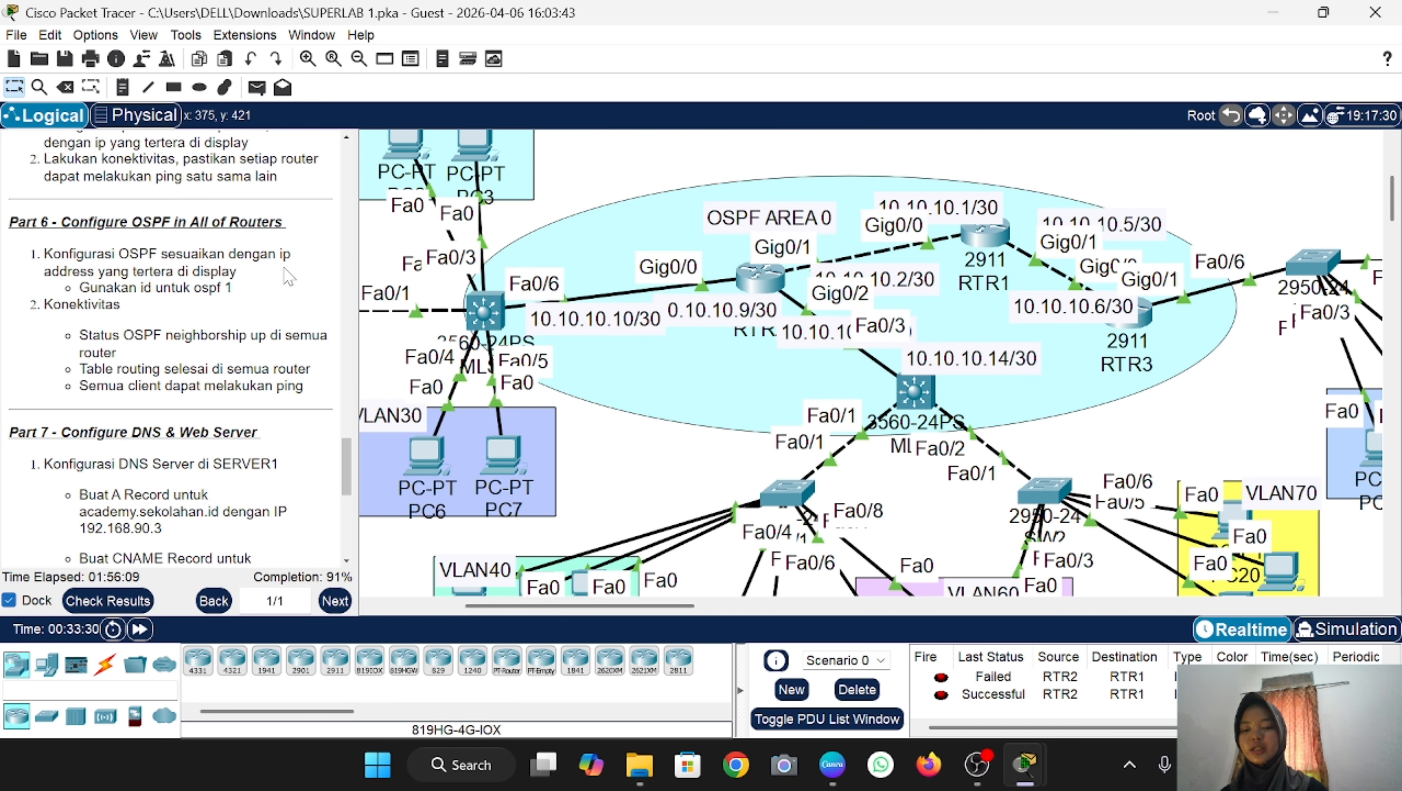
scroll(658, 430, "down", 3)
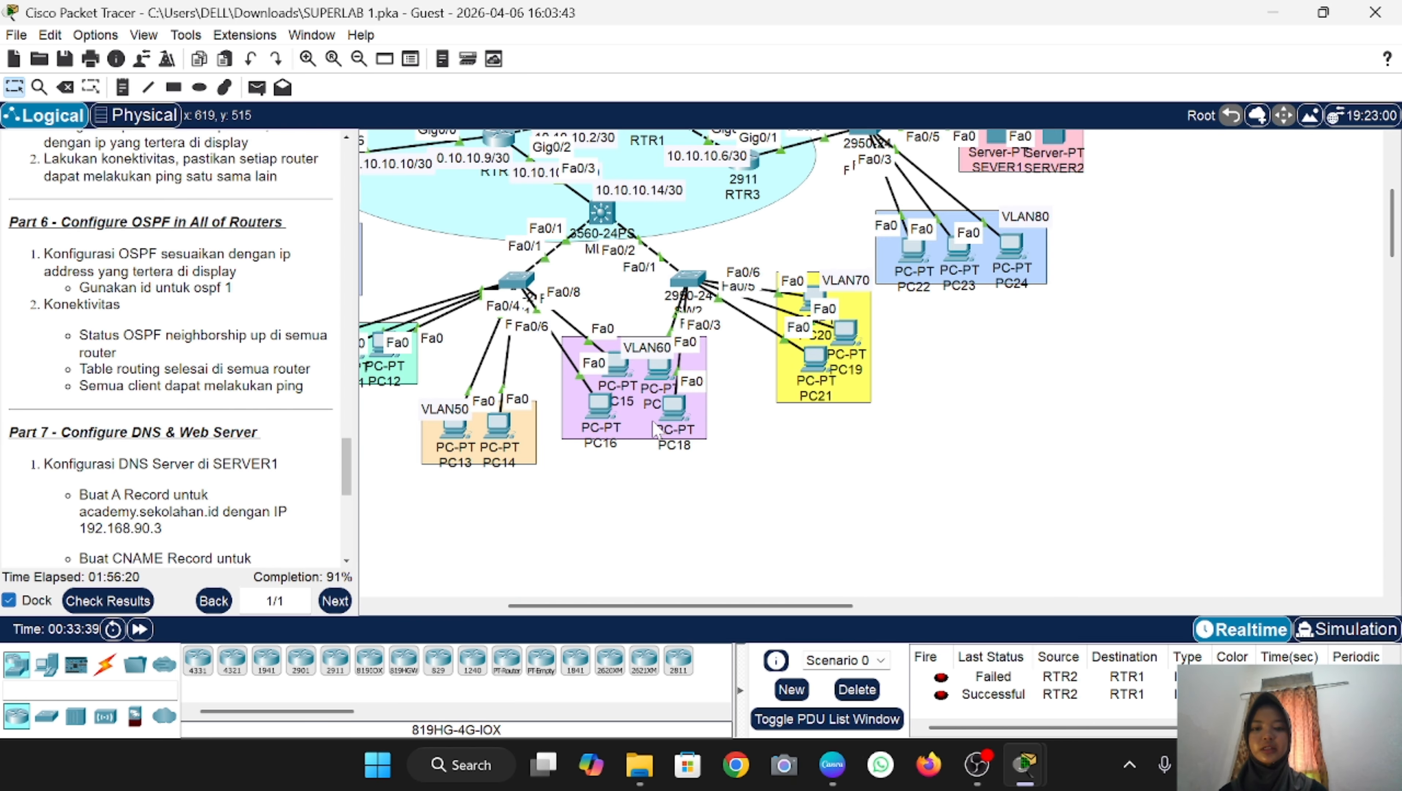
scroll(658, 430, "up", 1)
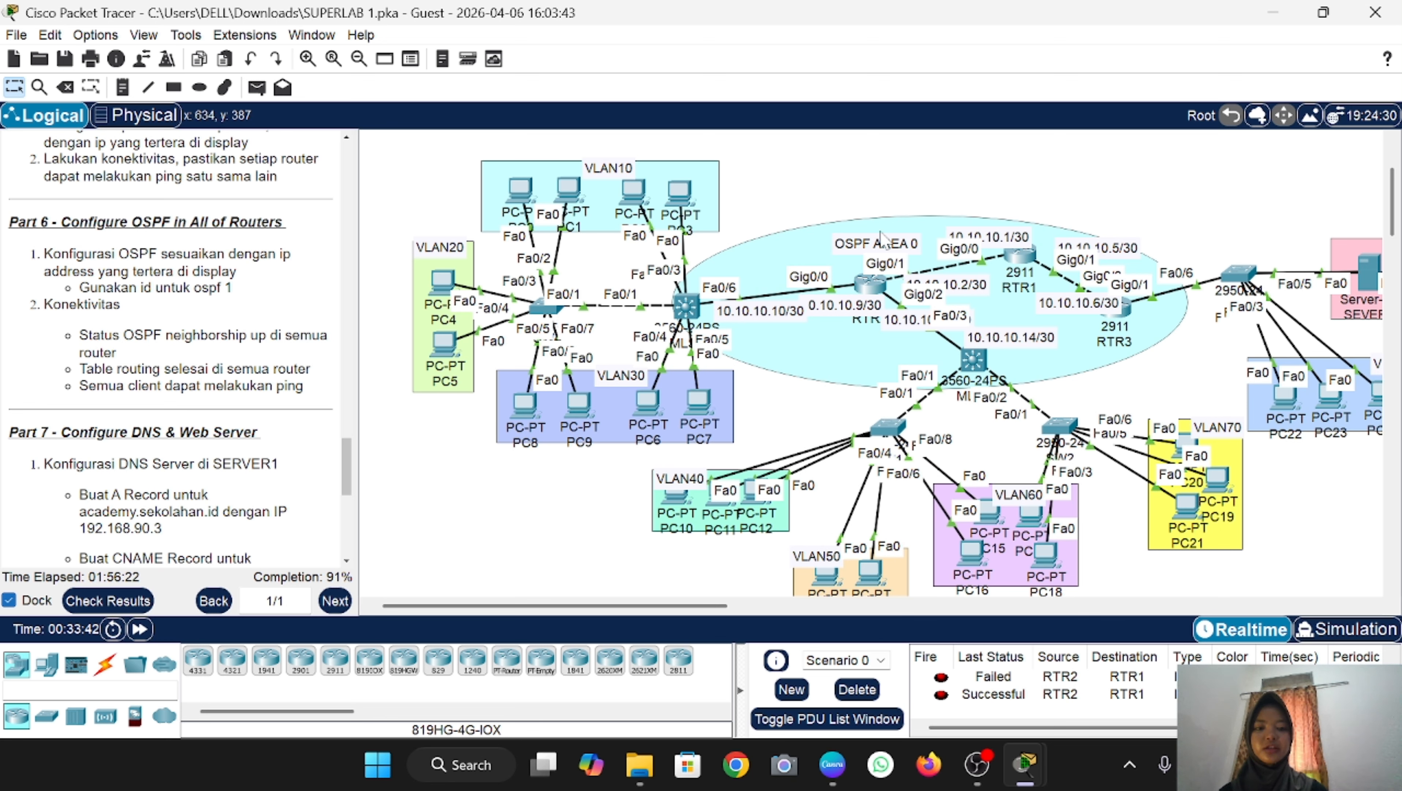
scroll(922, 384, "right", 2)
scroll(919, 384, "right", 1)
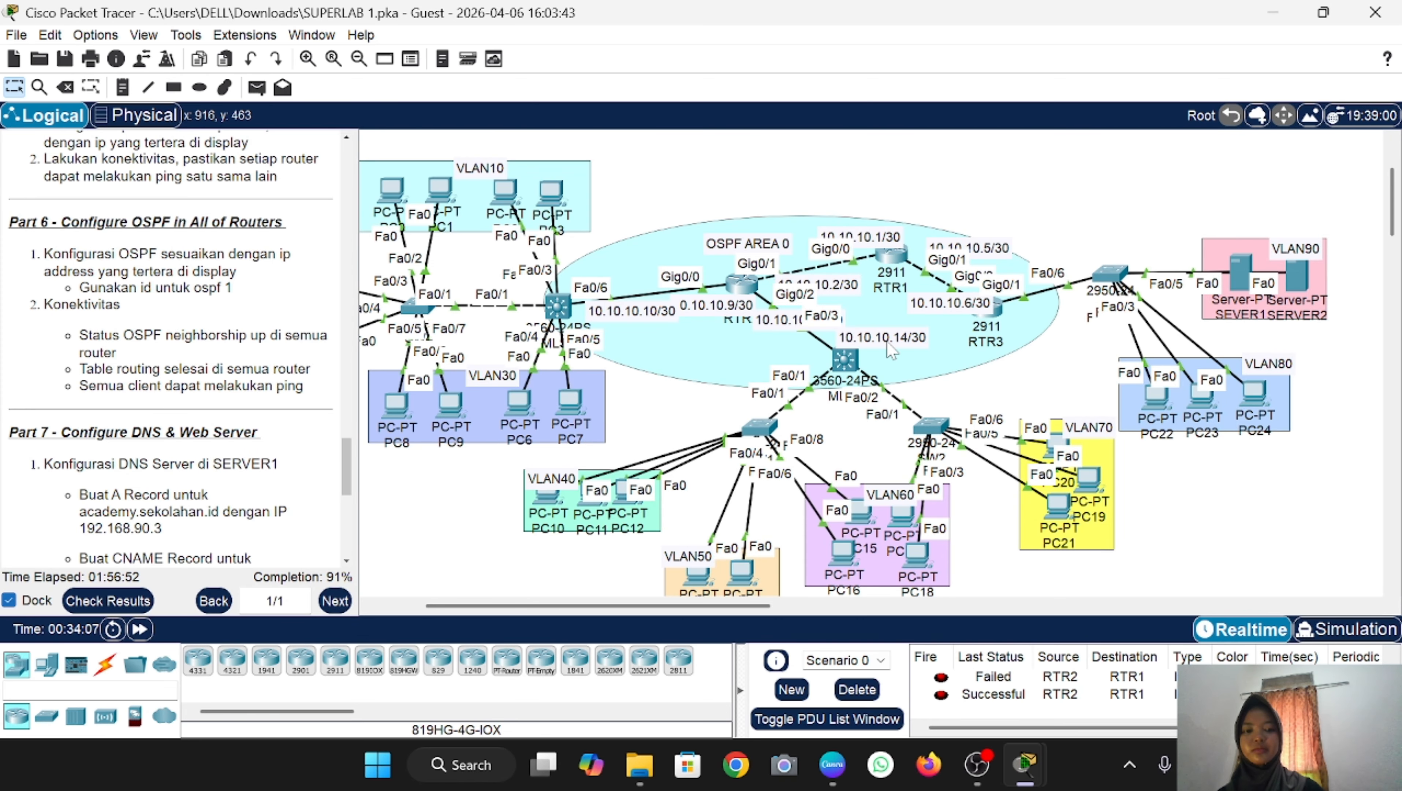
Step: On RTR3, start OSPF process 1 and advertise 10.10.10.4 0.0.0.3 in area 0
left_click(996, 306)
key("Return")
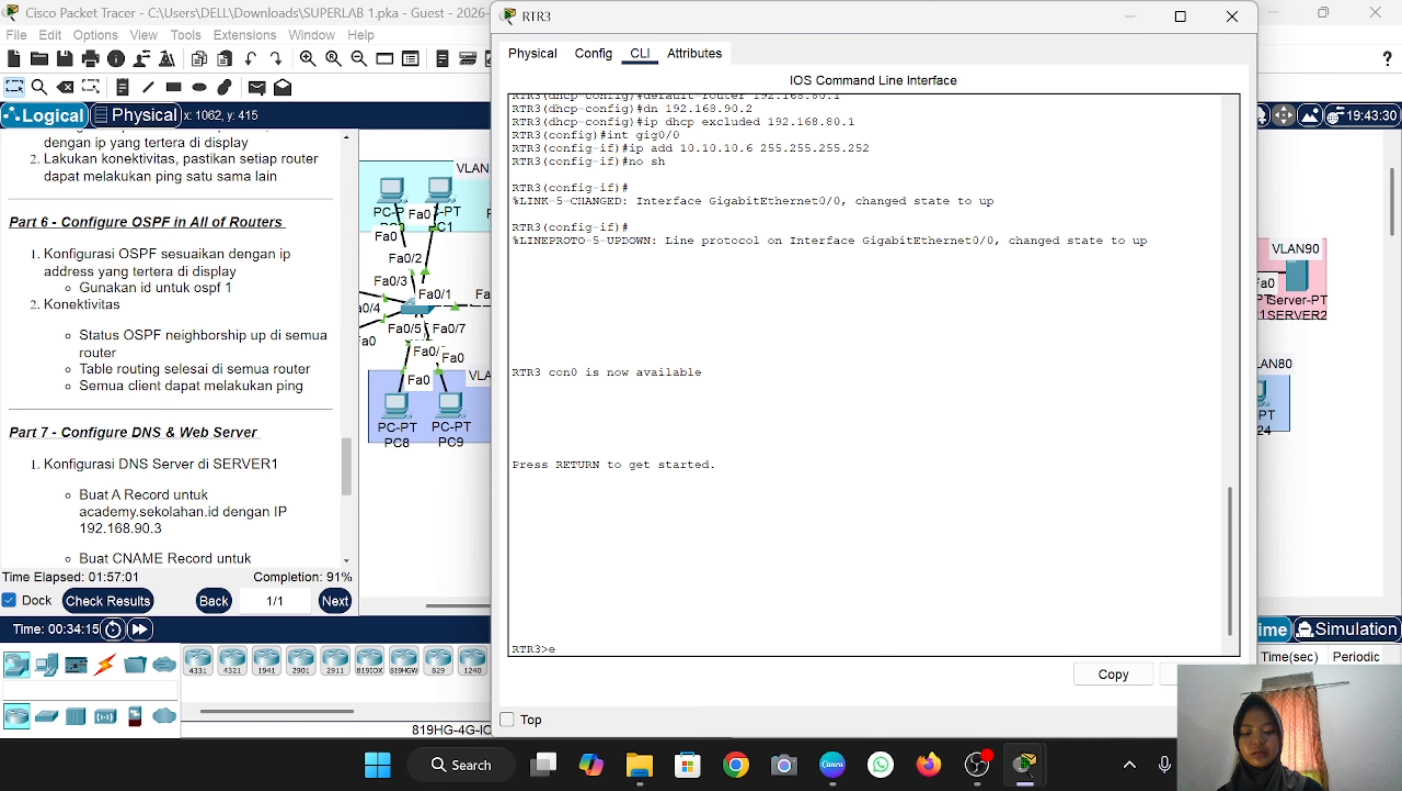
type("en")
key("Return")
key("Return")
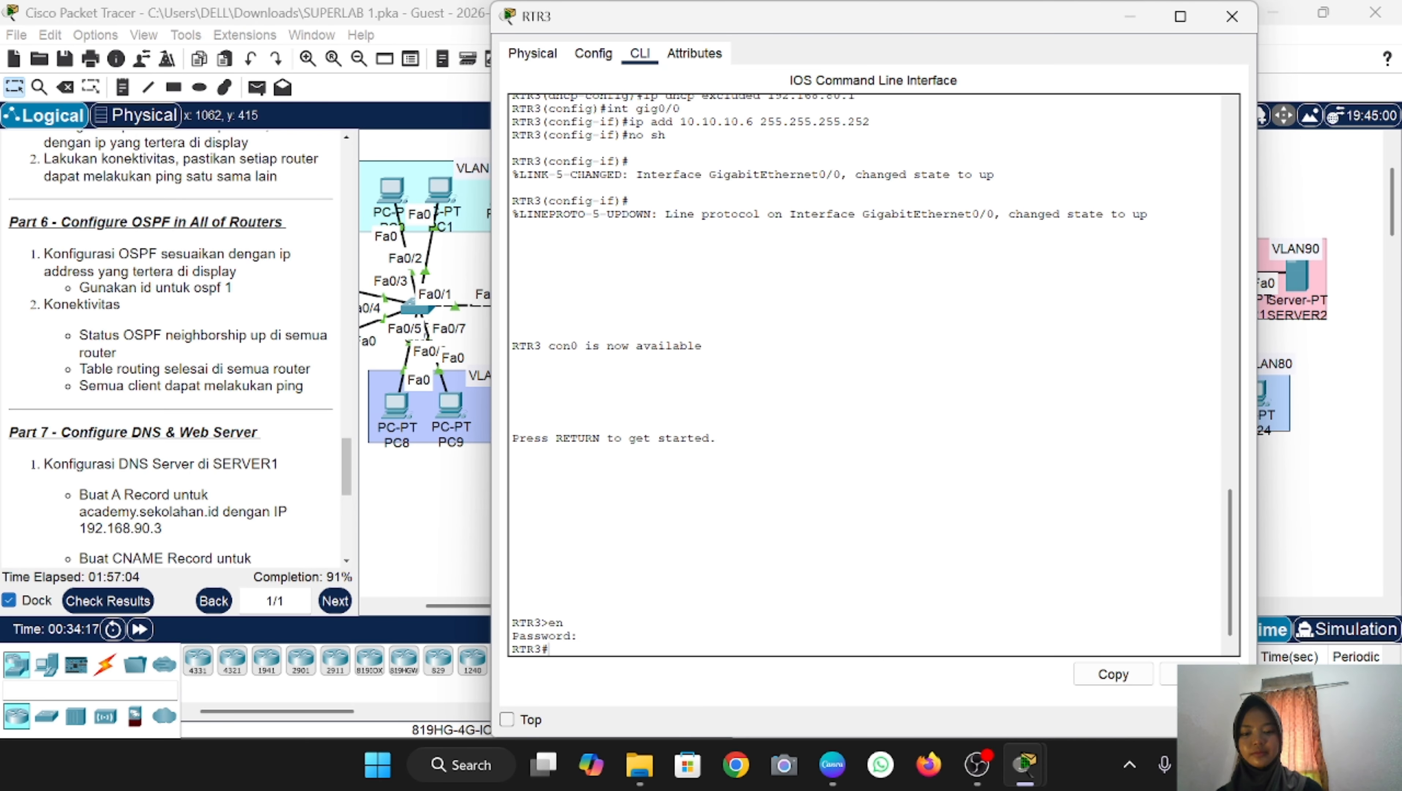
type("conf t")
key("Return")
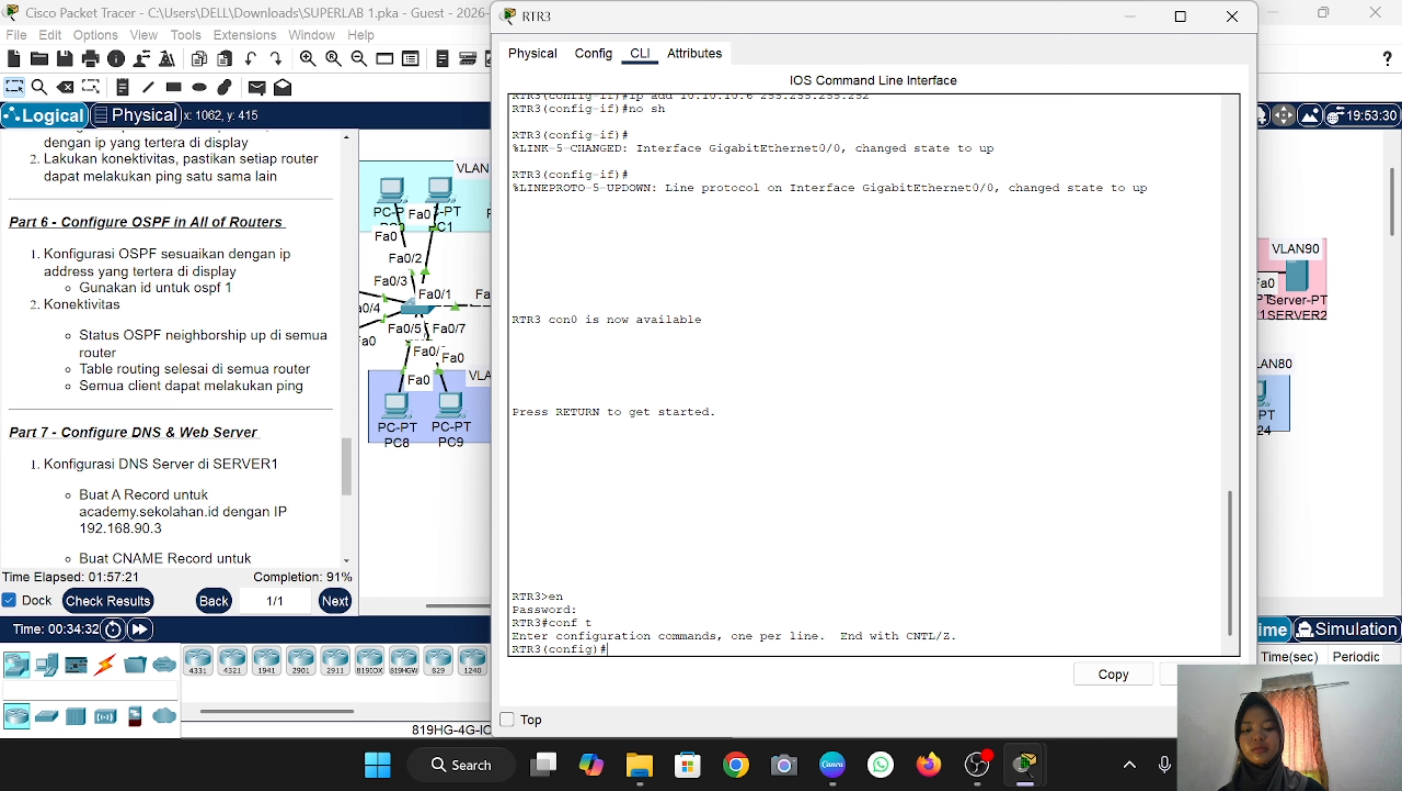
type("rou")
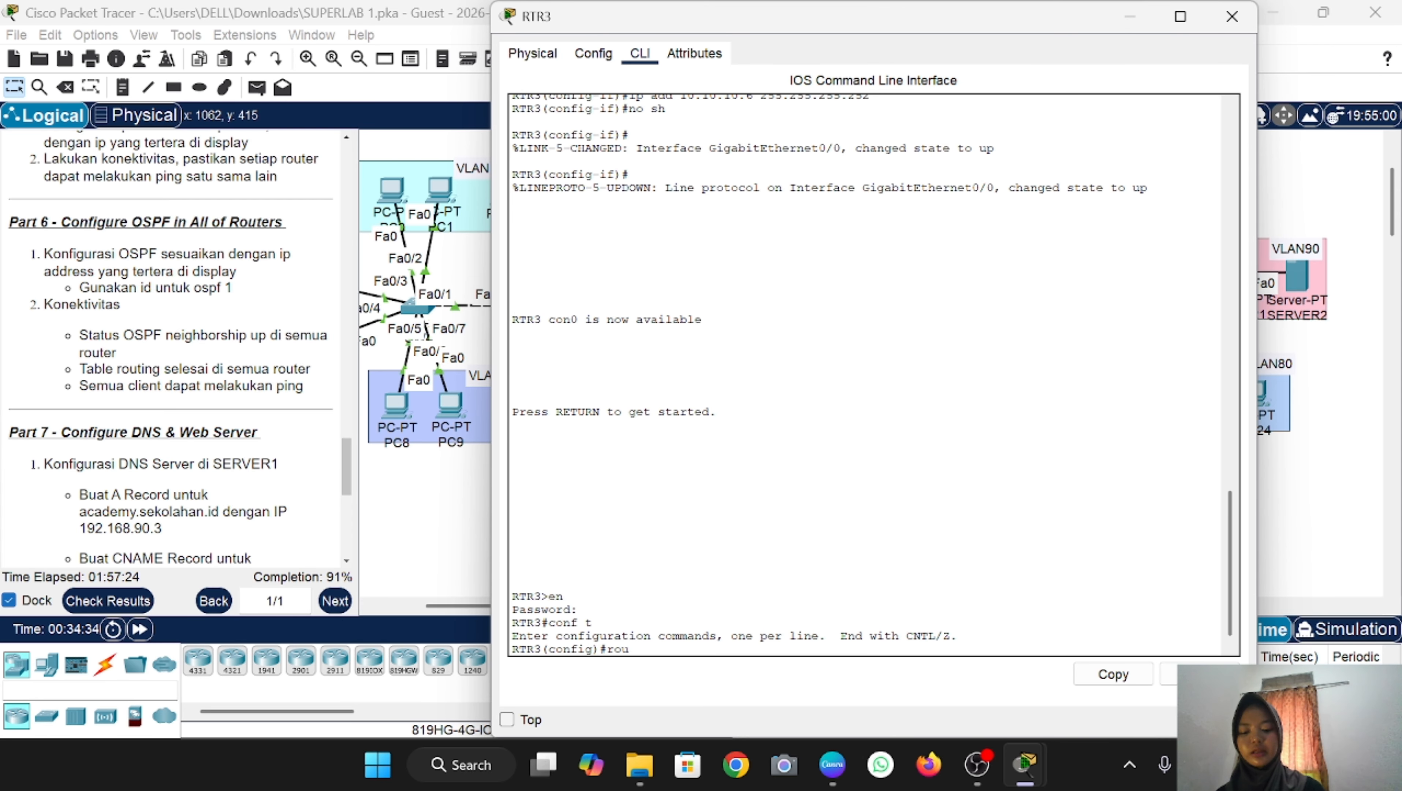
type("ter ospf")
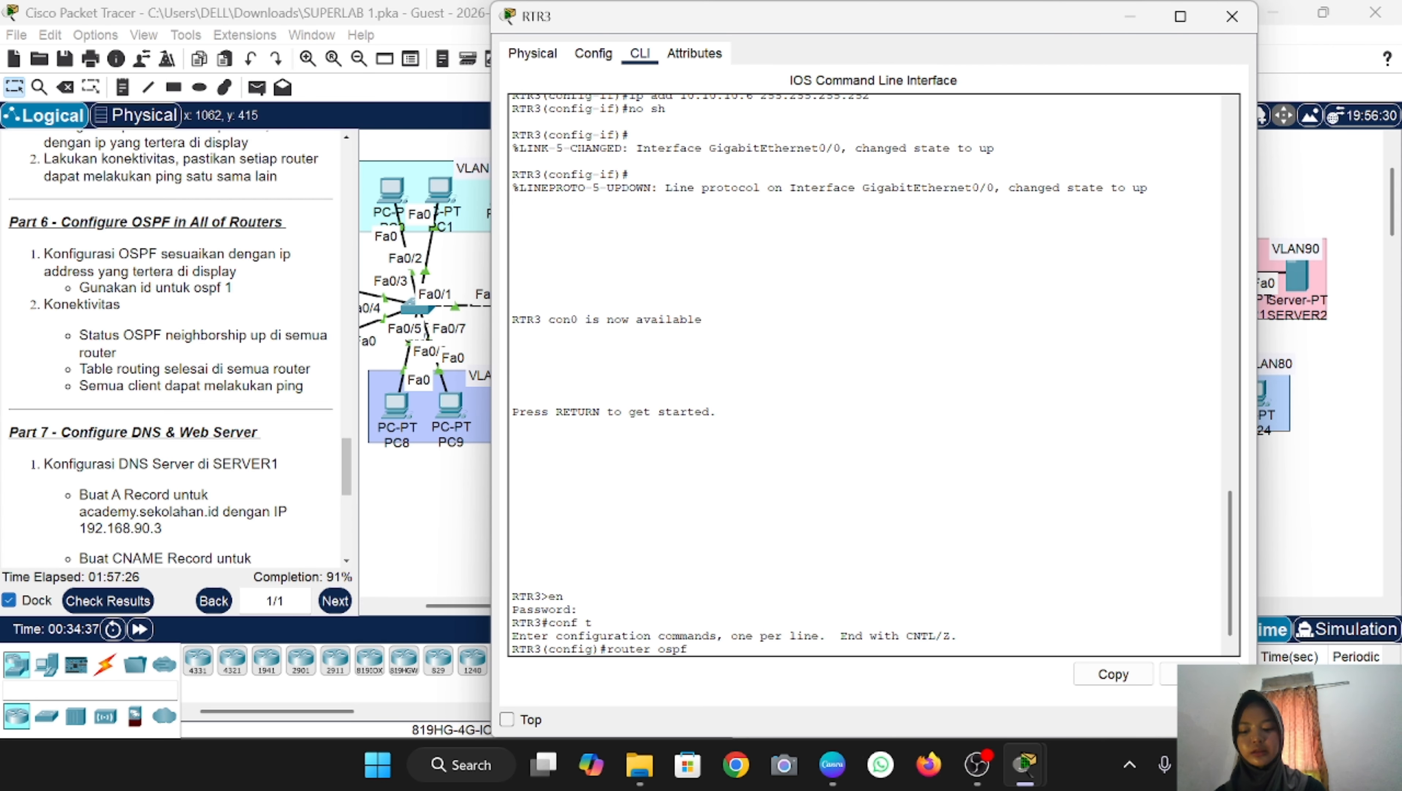
type(" 1")
key("Return")
type("netw 10.")
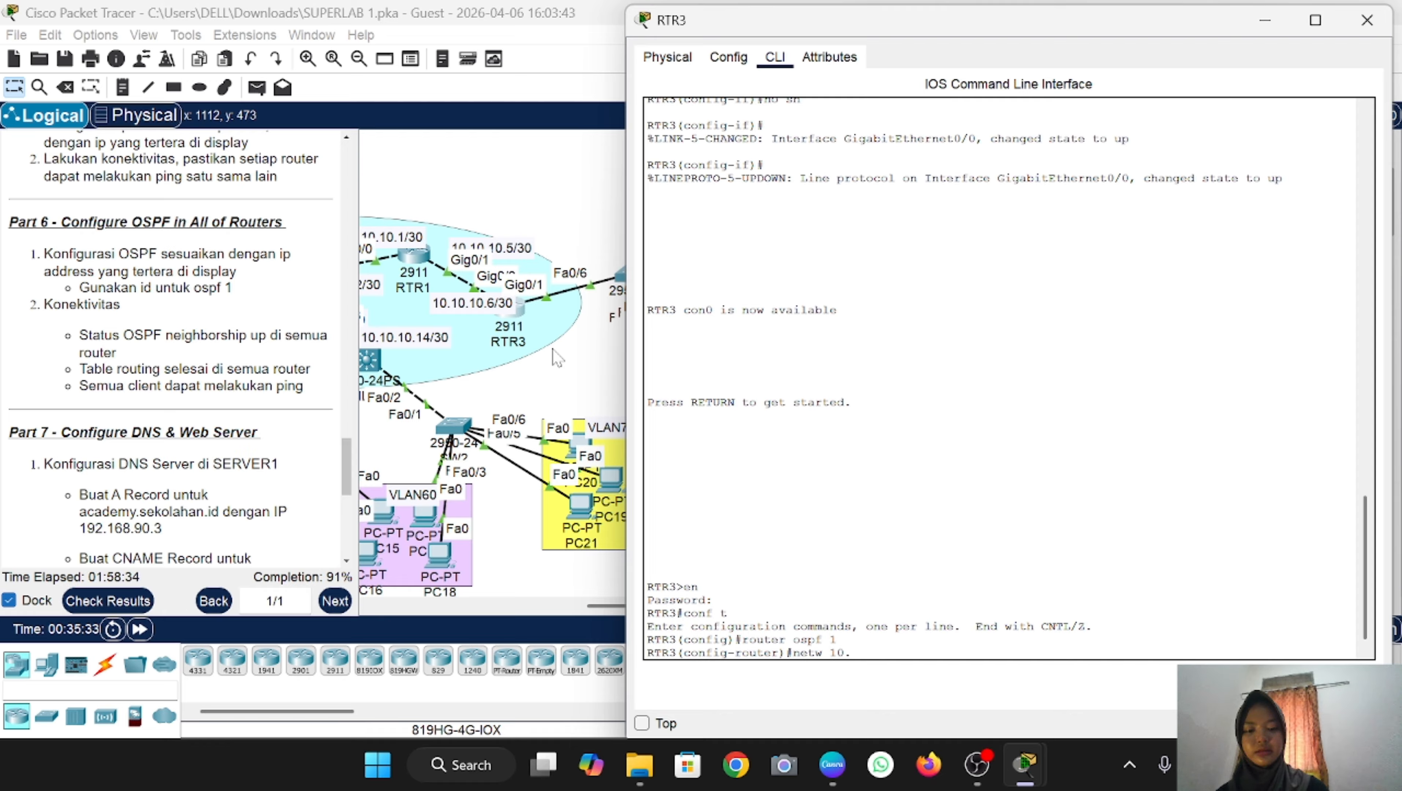
type("4 0.0.0.3")
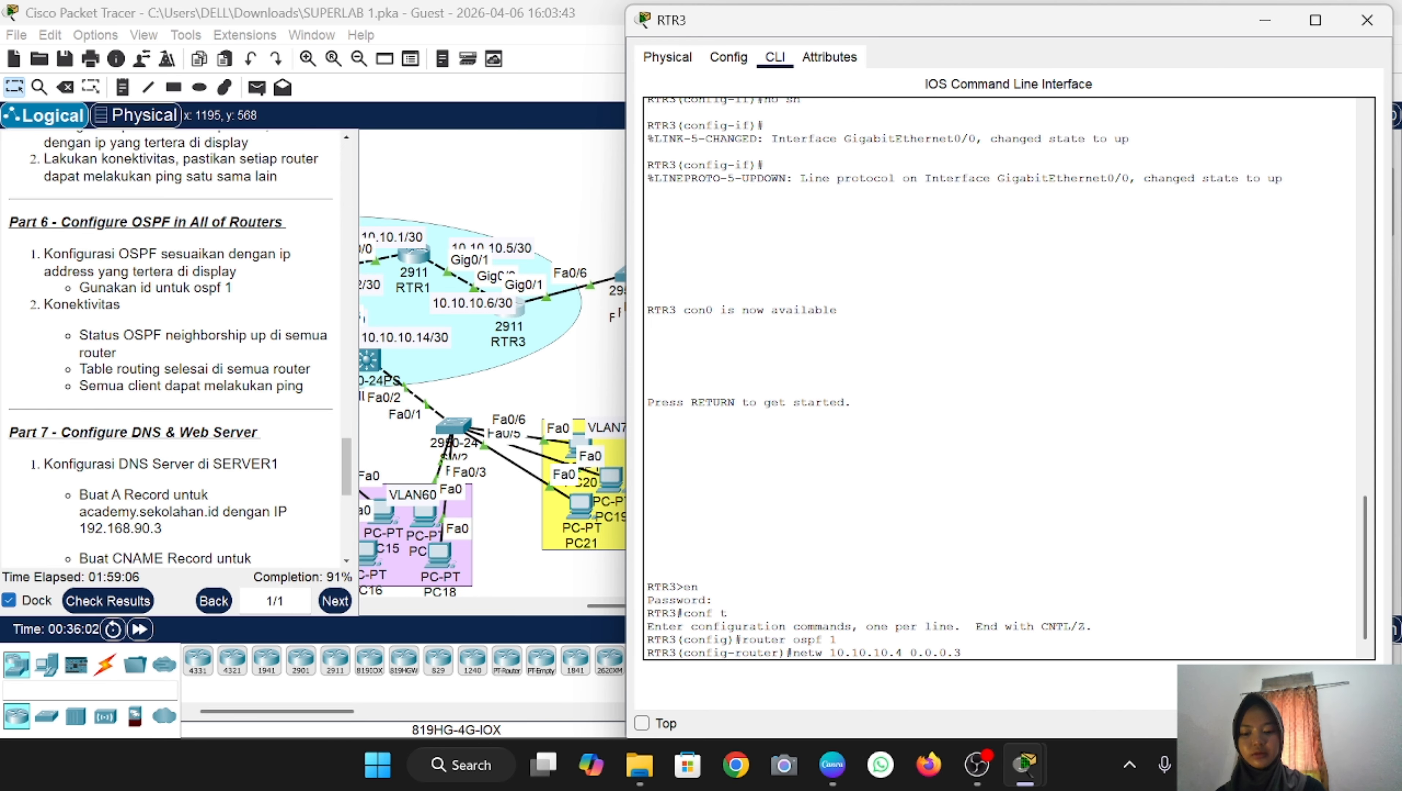
type("0")
key("Return")
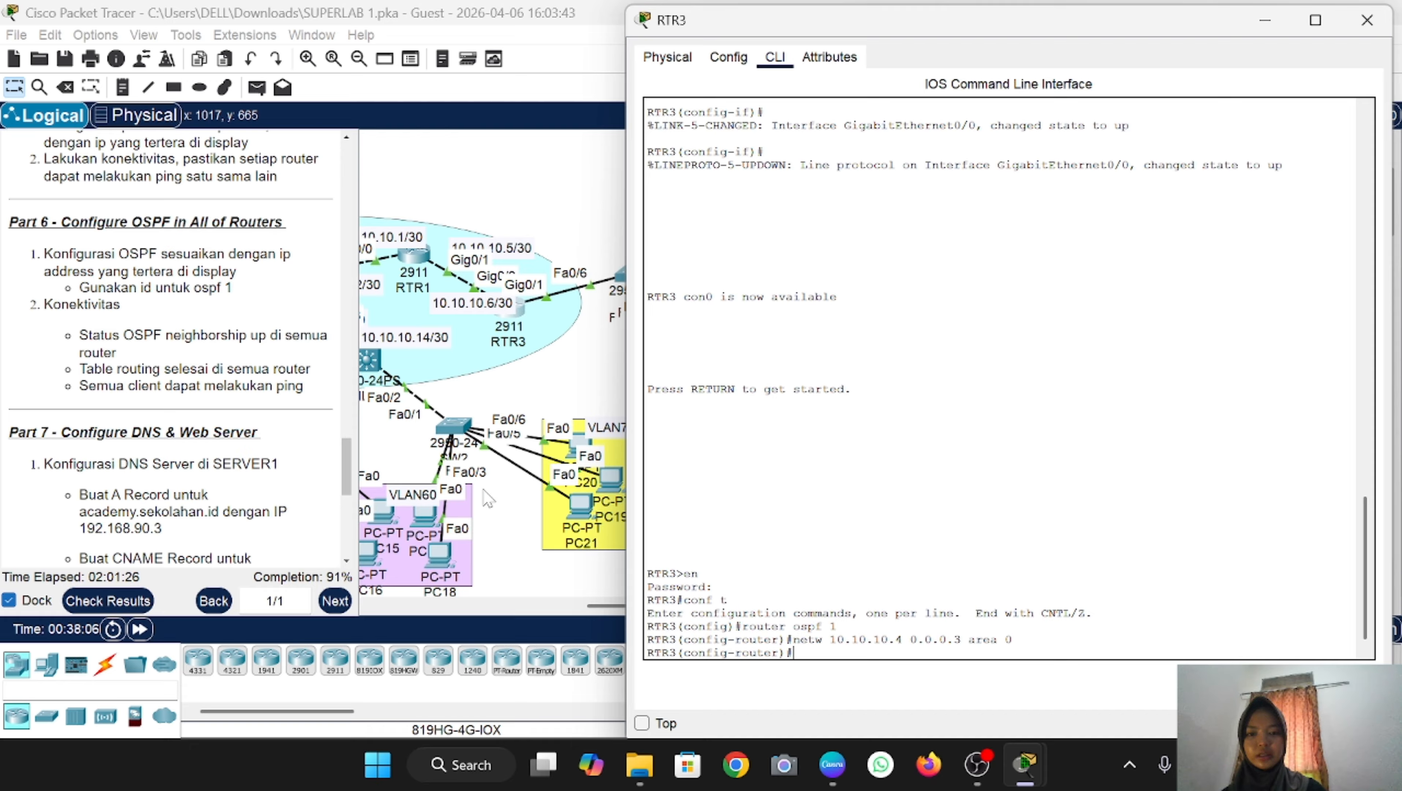
Step: Add network statements for 192.168.80.0 and 192.168.90.0 to area 0 on RTR3
scroll(488, 498, "right", 5)
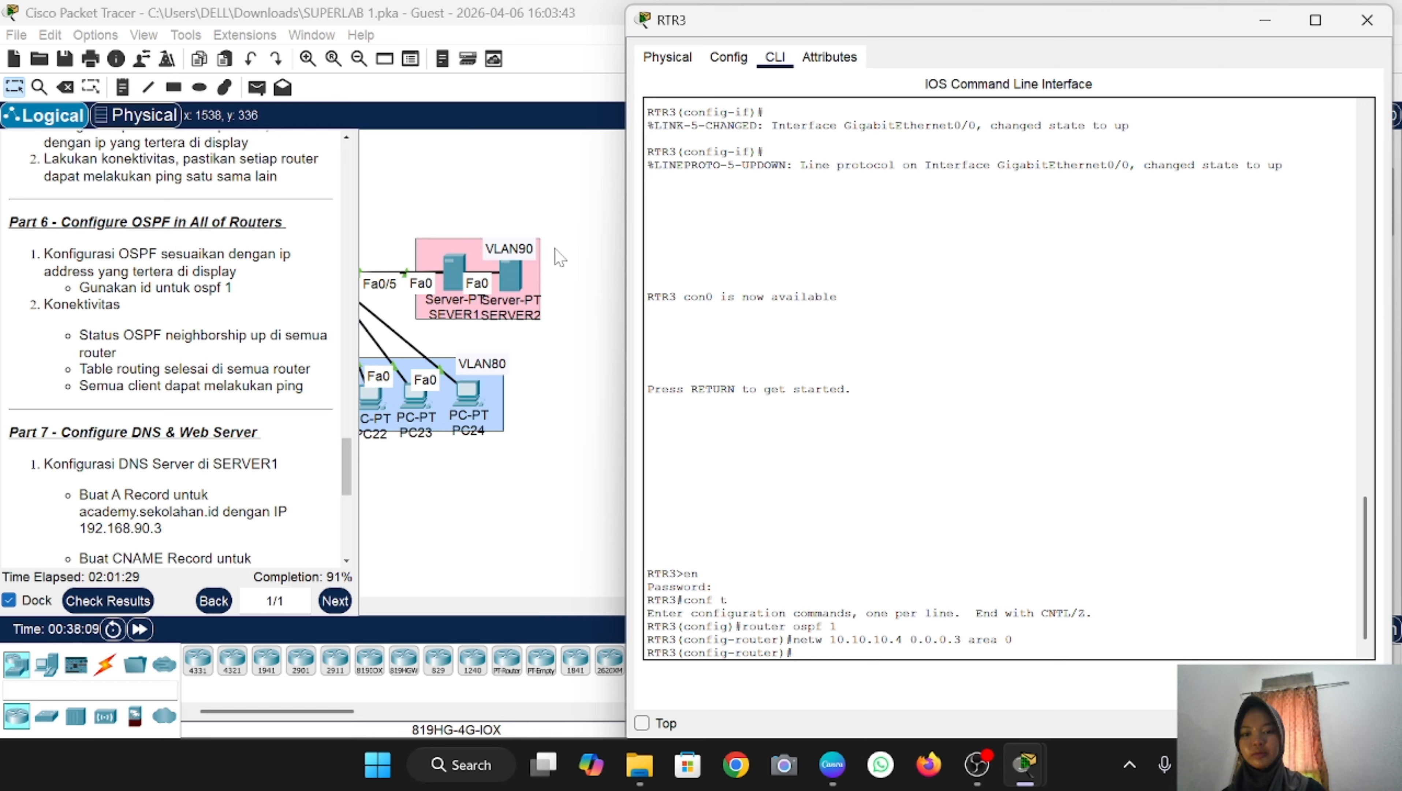
scroll(509, 282, "left", 5)
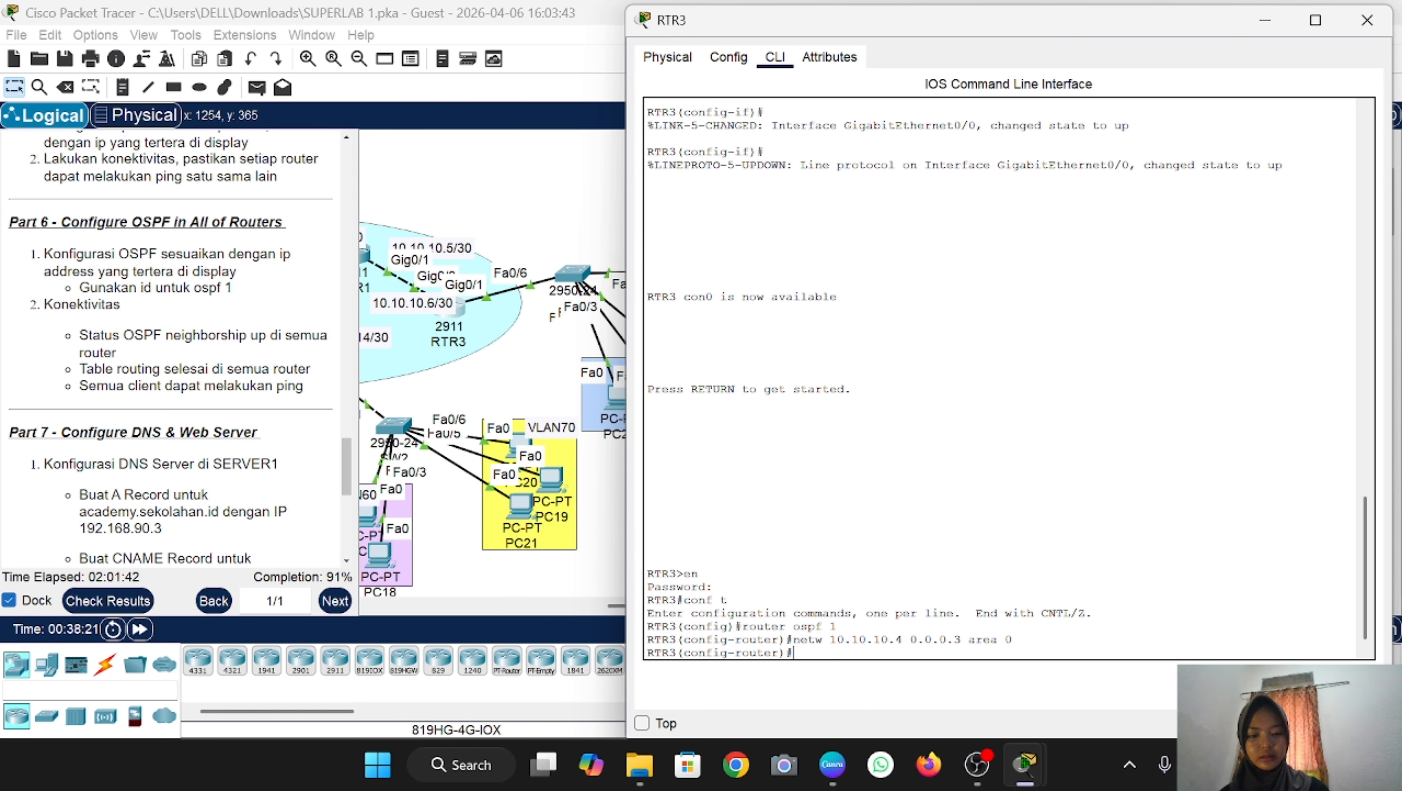
key("Up")
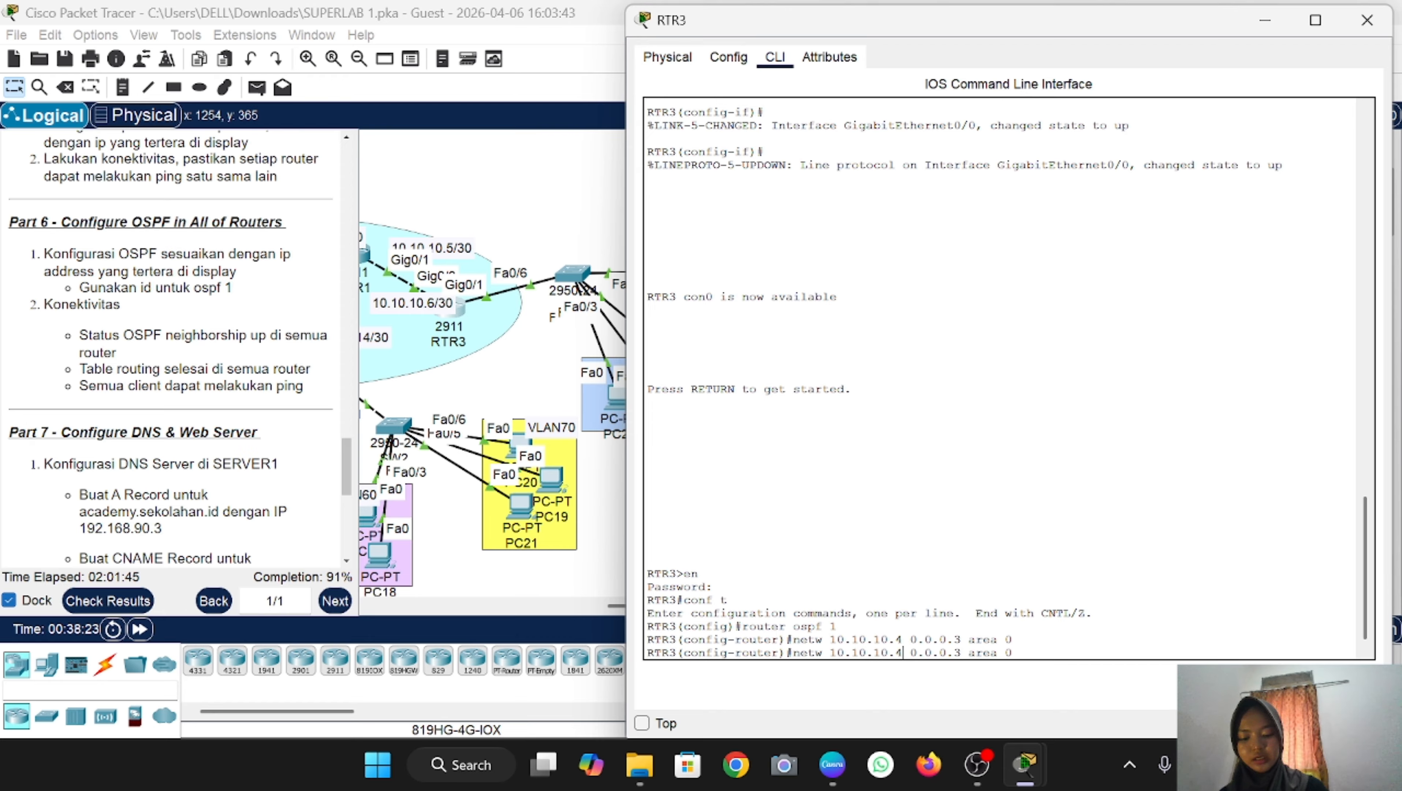
key("BackSpace")
key("BackSpace")
key("BackSpace")
key("BackSpace")
key("BackSpace")
key("BackSpace")
key("BackSpace")
key("BackSpace")
key("BackSpace")
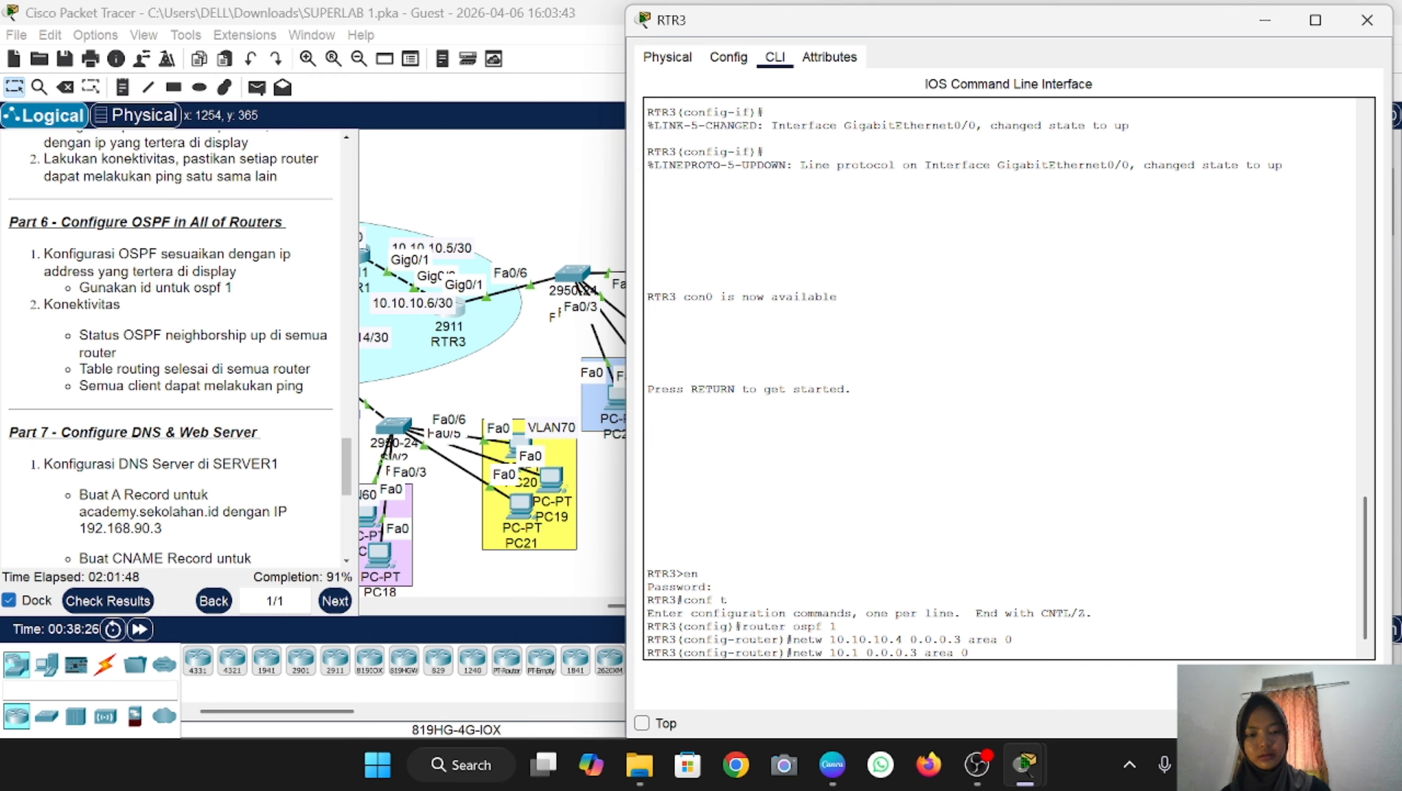
type("92.168.8")
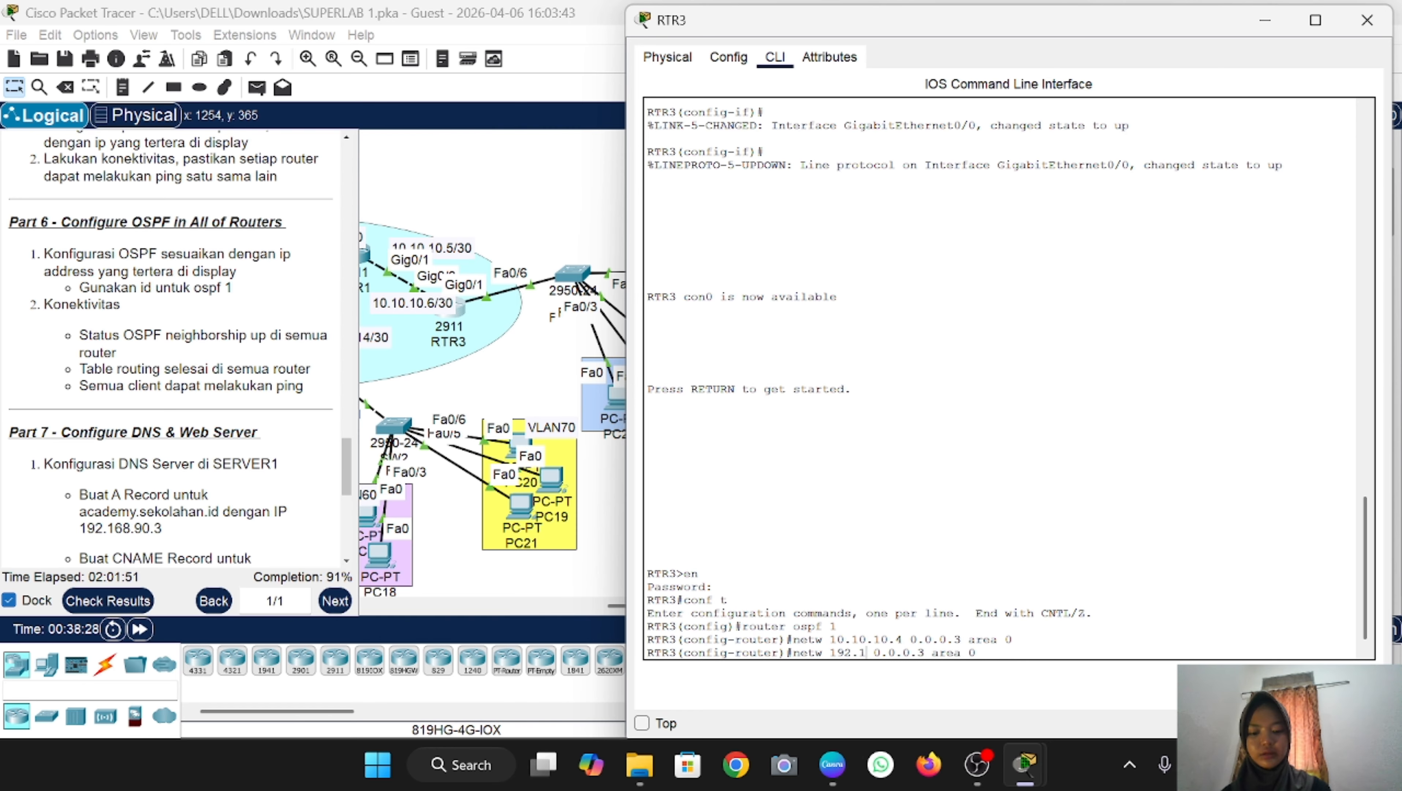
type("0")
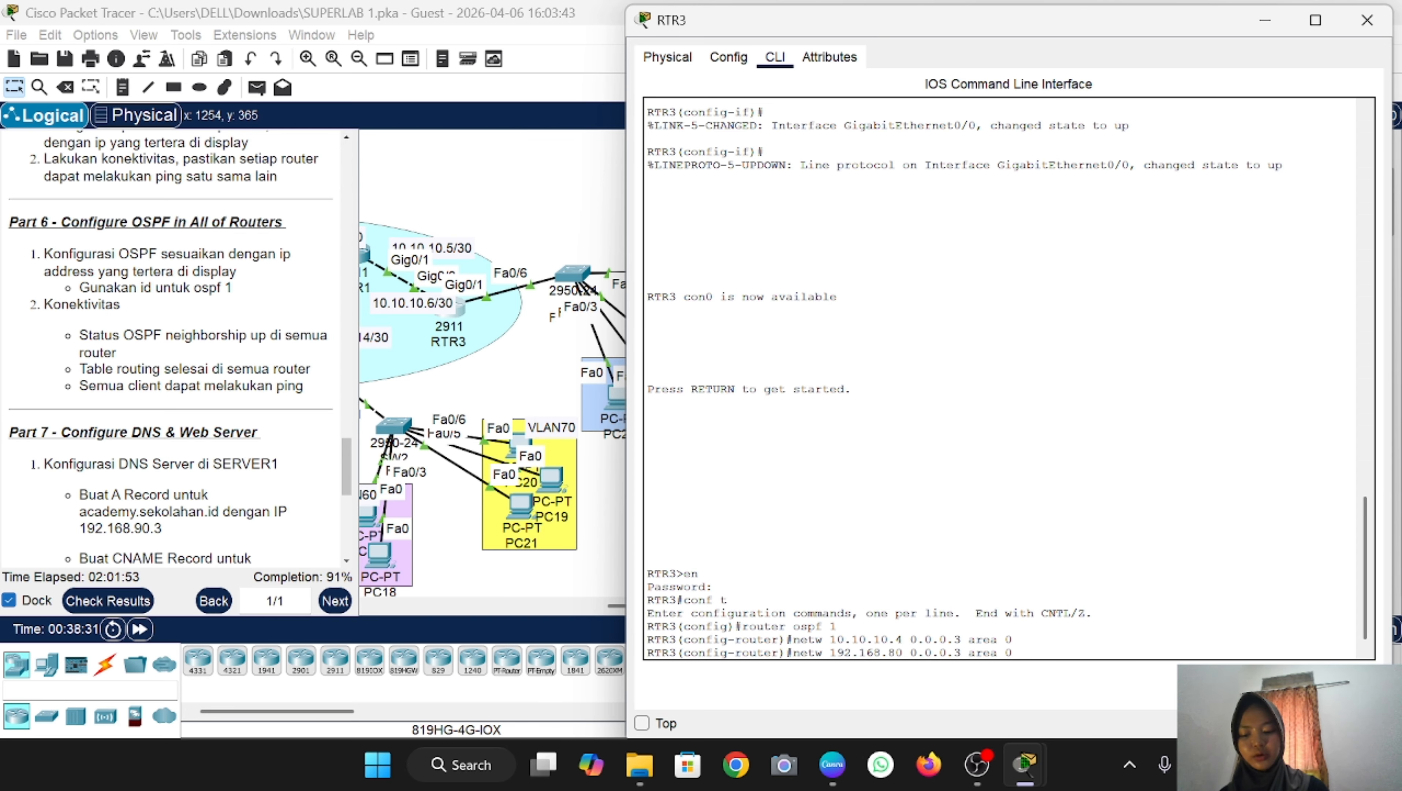
type(".0")
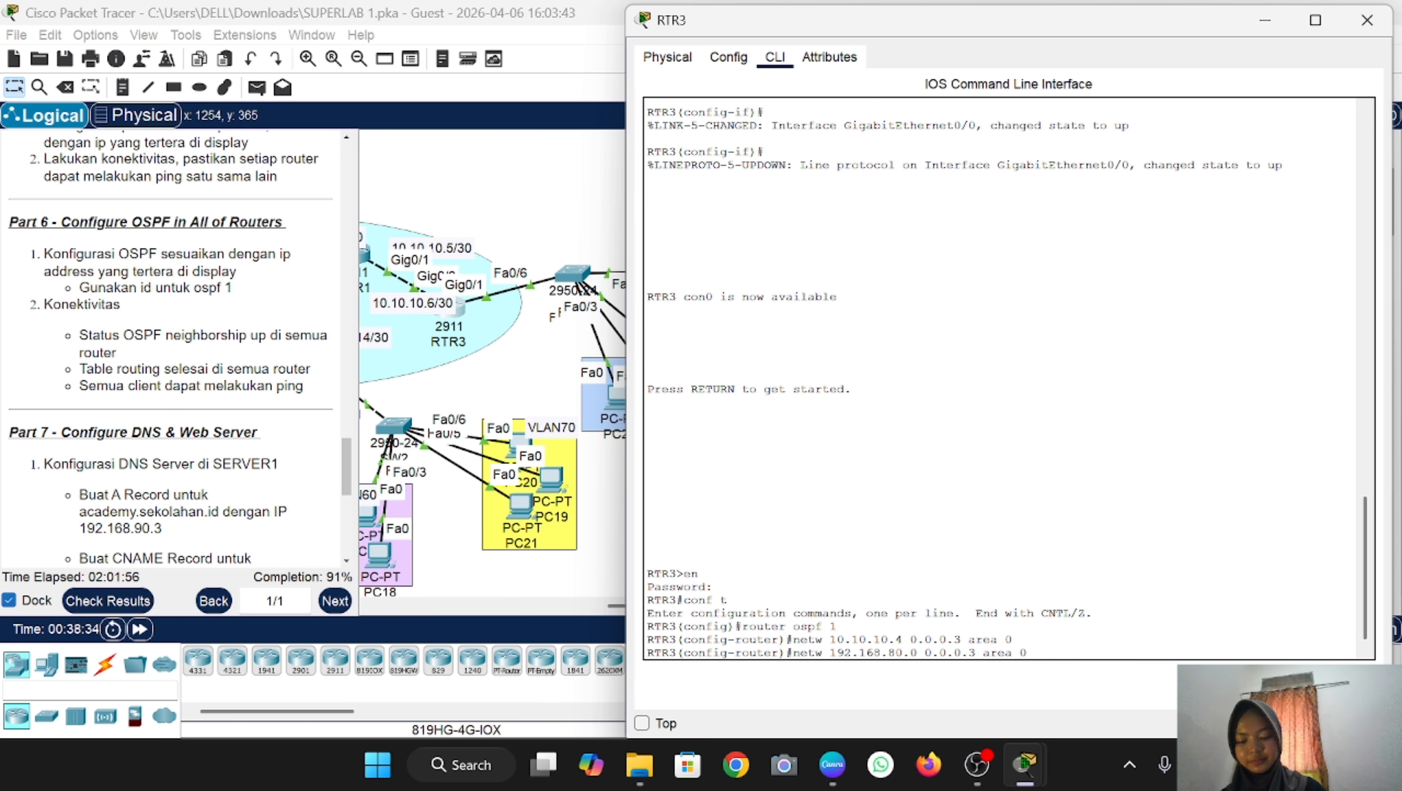
key("Return")
key("Up")
key("Left")
key("Left")
key("Left")
key("Left")
key("Left")
key("Left")
key("Left")
key("Left")
key("Left")
key("Left")
key("Left")
key("Left")
key("Left")
key("Left")
key("Left")
key("Left")
key("Left")
key("Left")
key("Left")
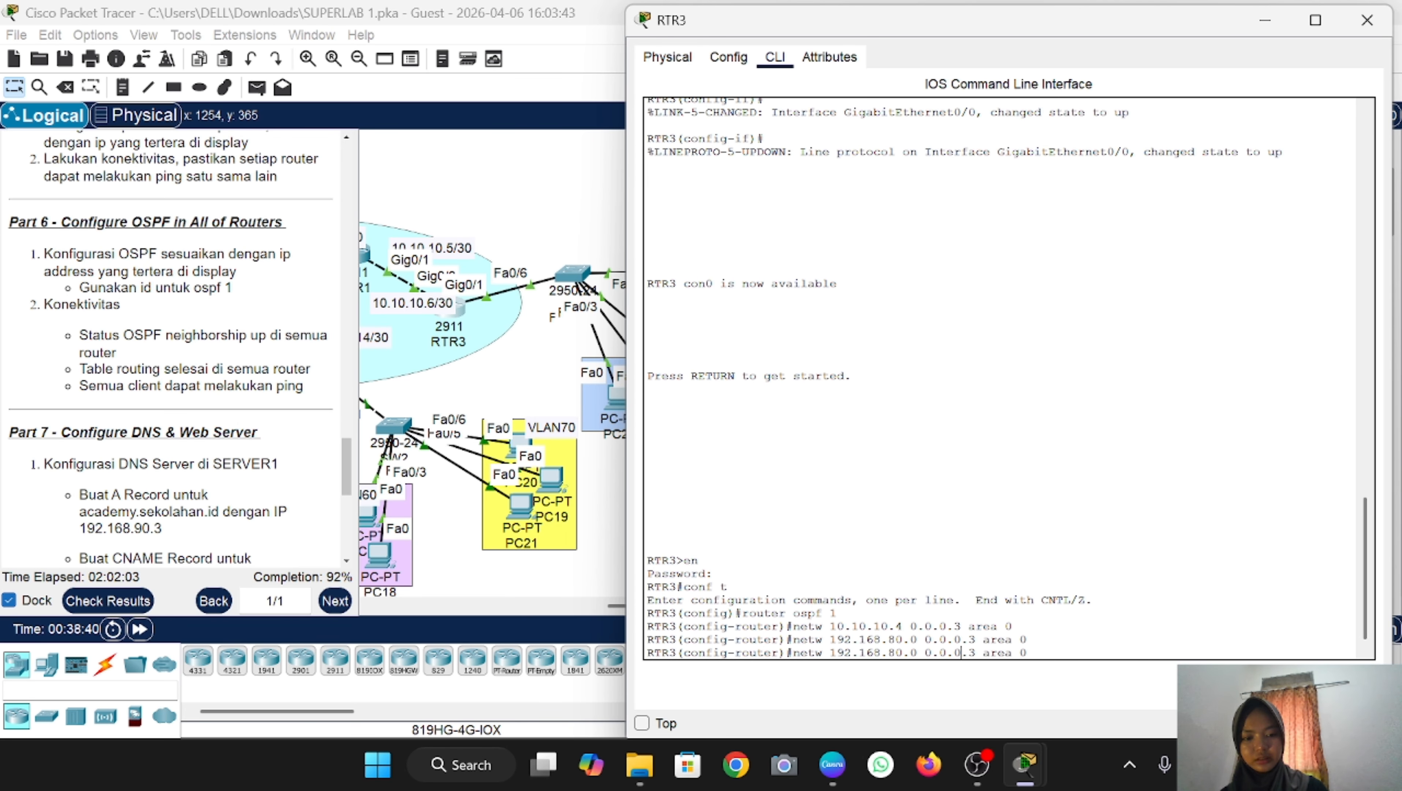
key("Right")
key("Right")
key("BackSpace")
type("9")
key("Return")
scroll(609, 221, "left", 5)
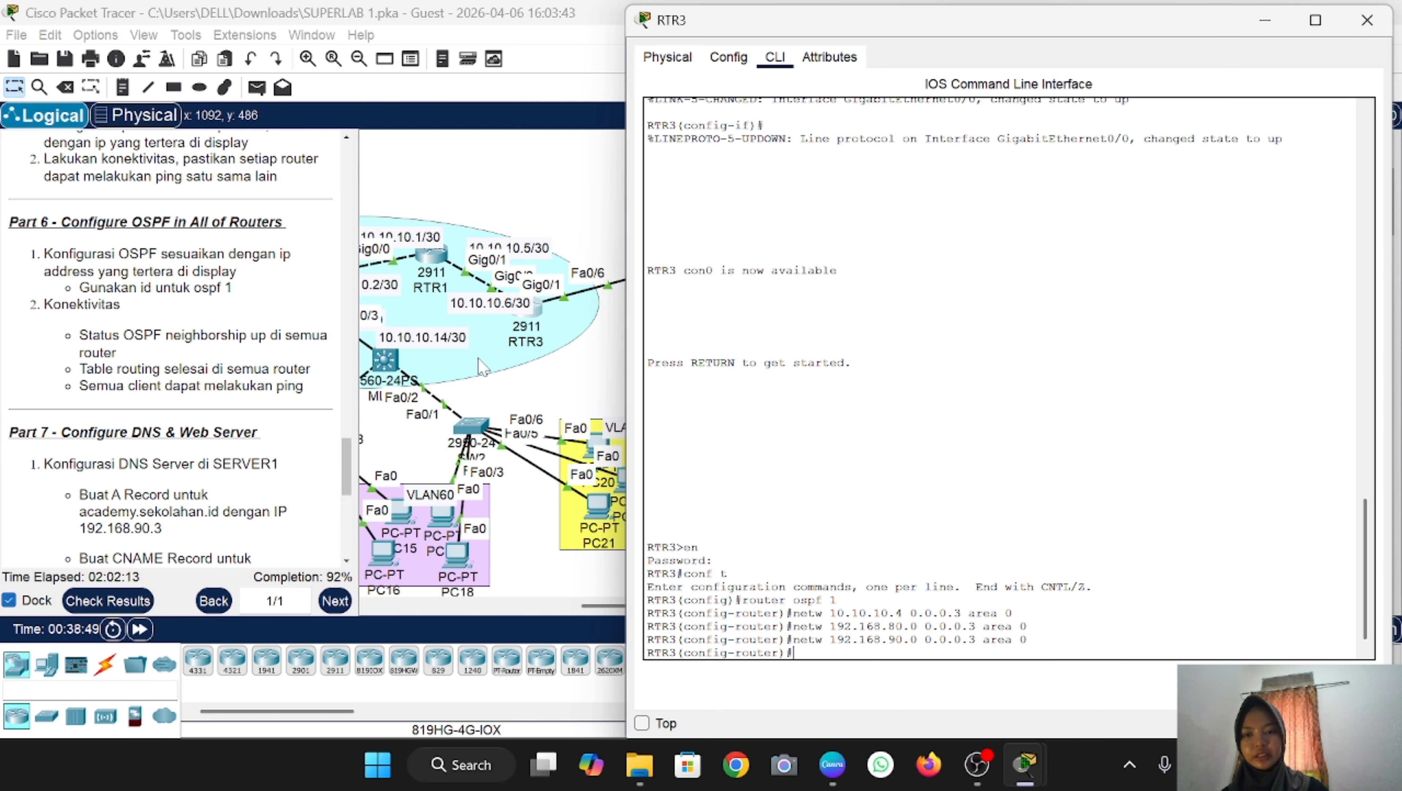
Step: On RTR1, run 'router ospf 1' and add networks 10.10.10.4 and 10.10.10.0 0.0.0.3 to area 0
left_click(486, 256)
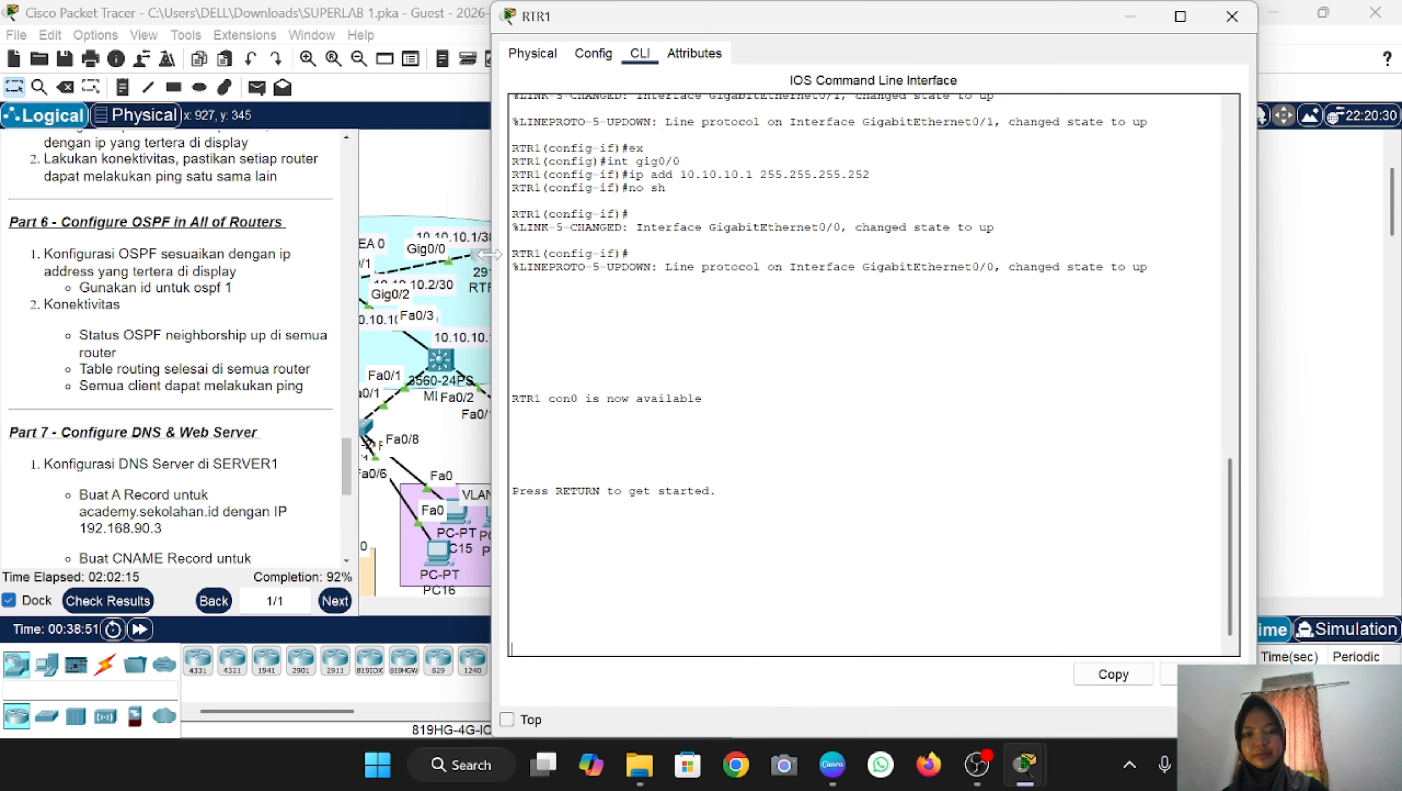
type("e")
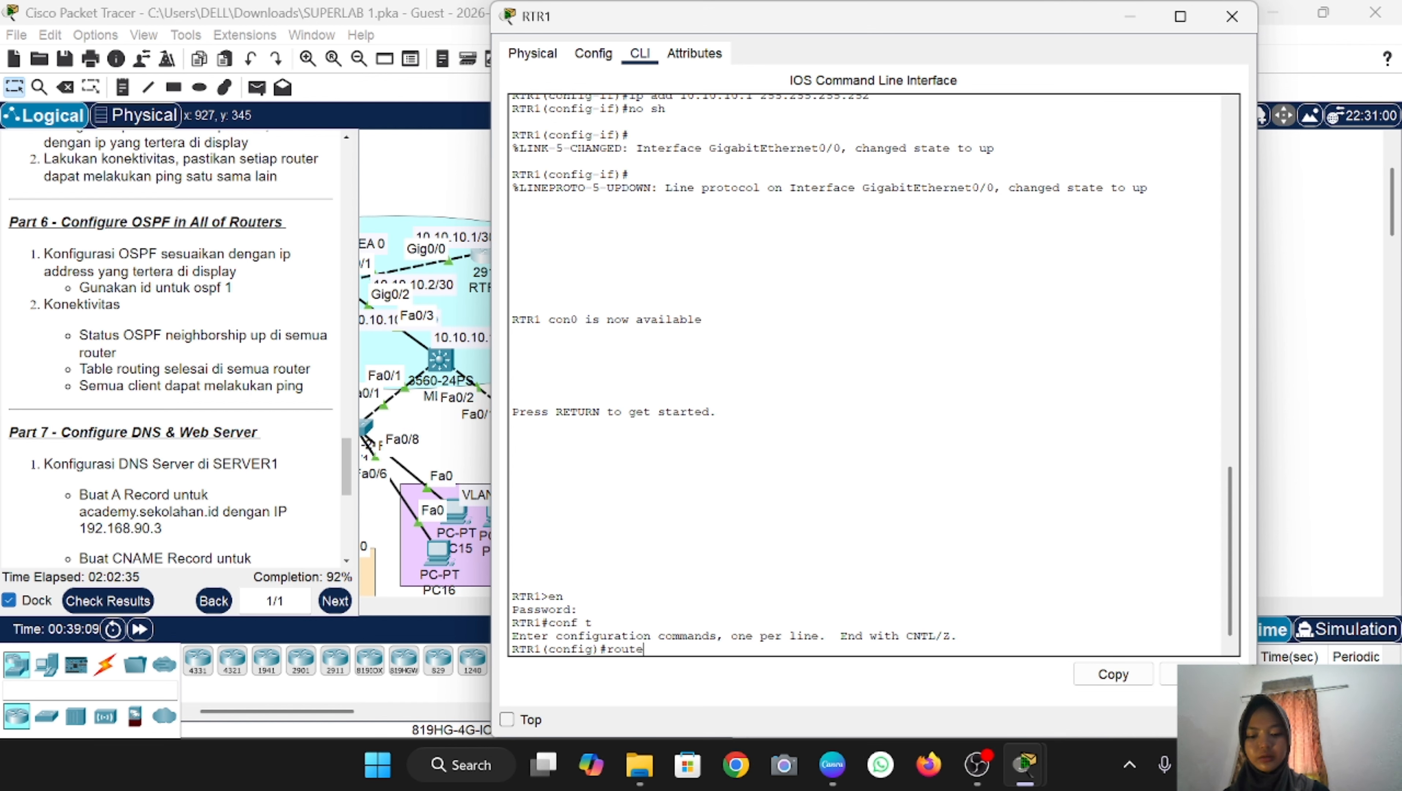
type("r ospf 1")
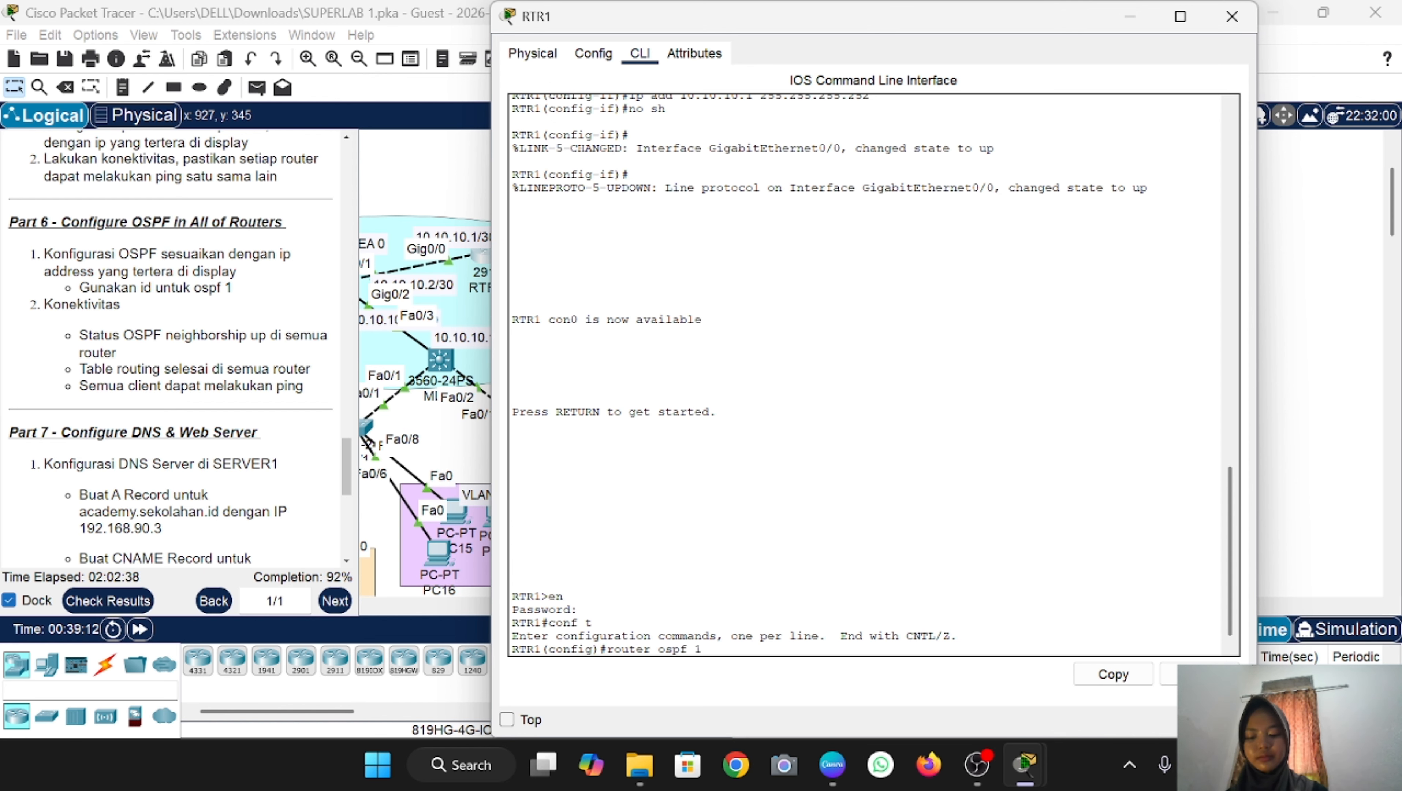
key("Return")
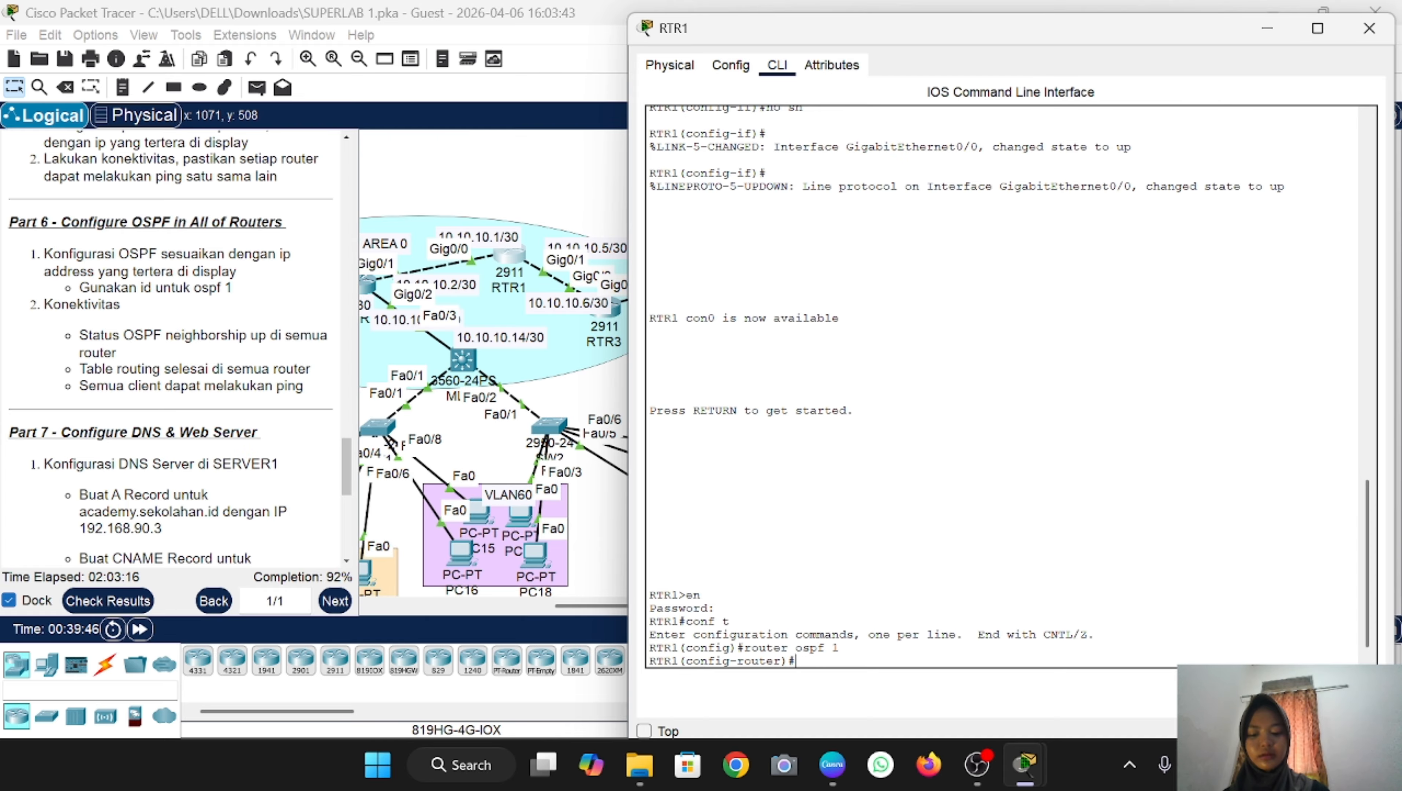
type("netw")
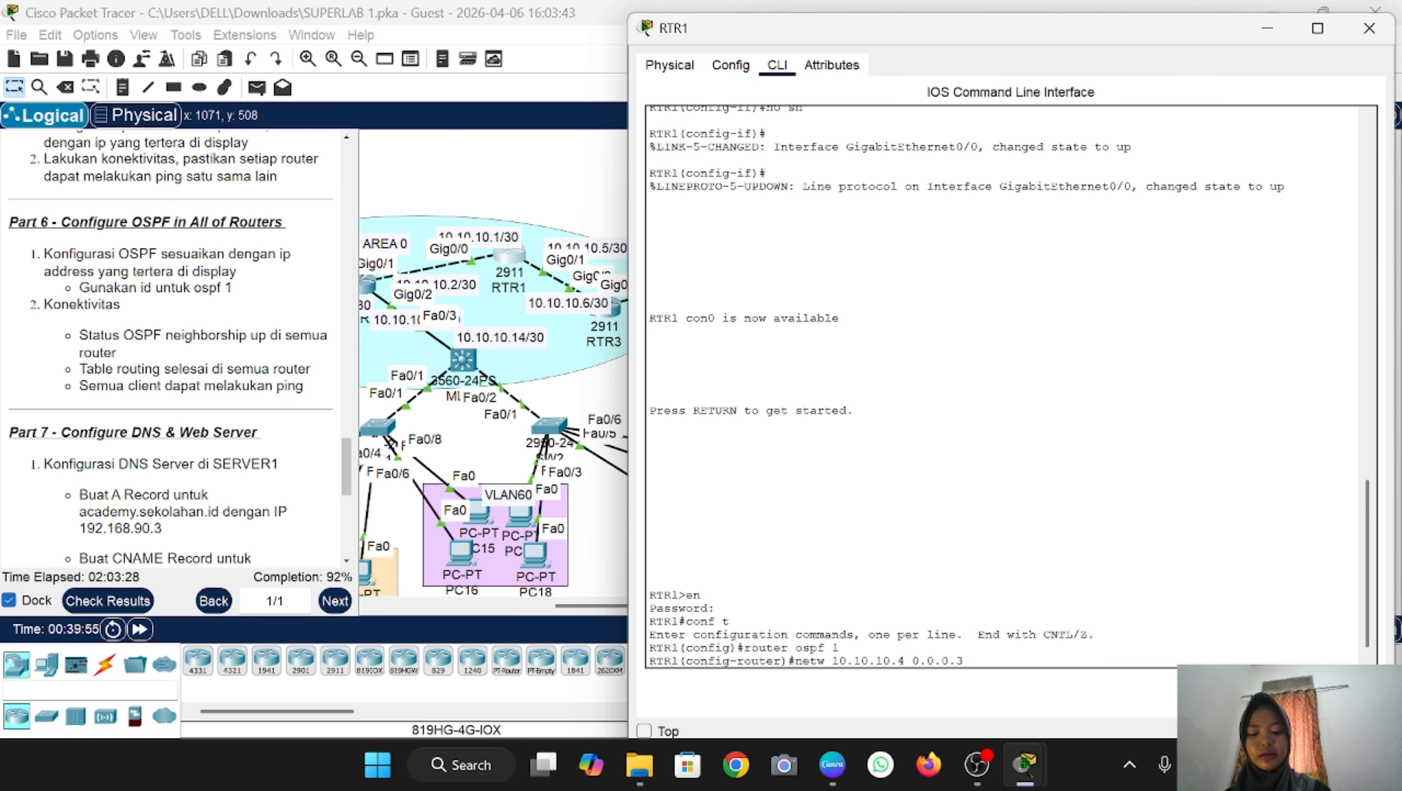
type("10.10.10.4 0.0.0.3 area 0")
key("Return")
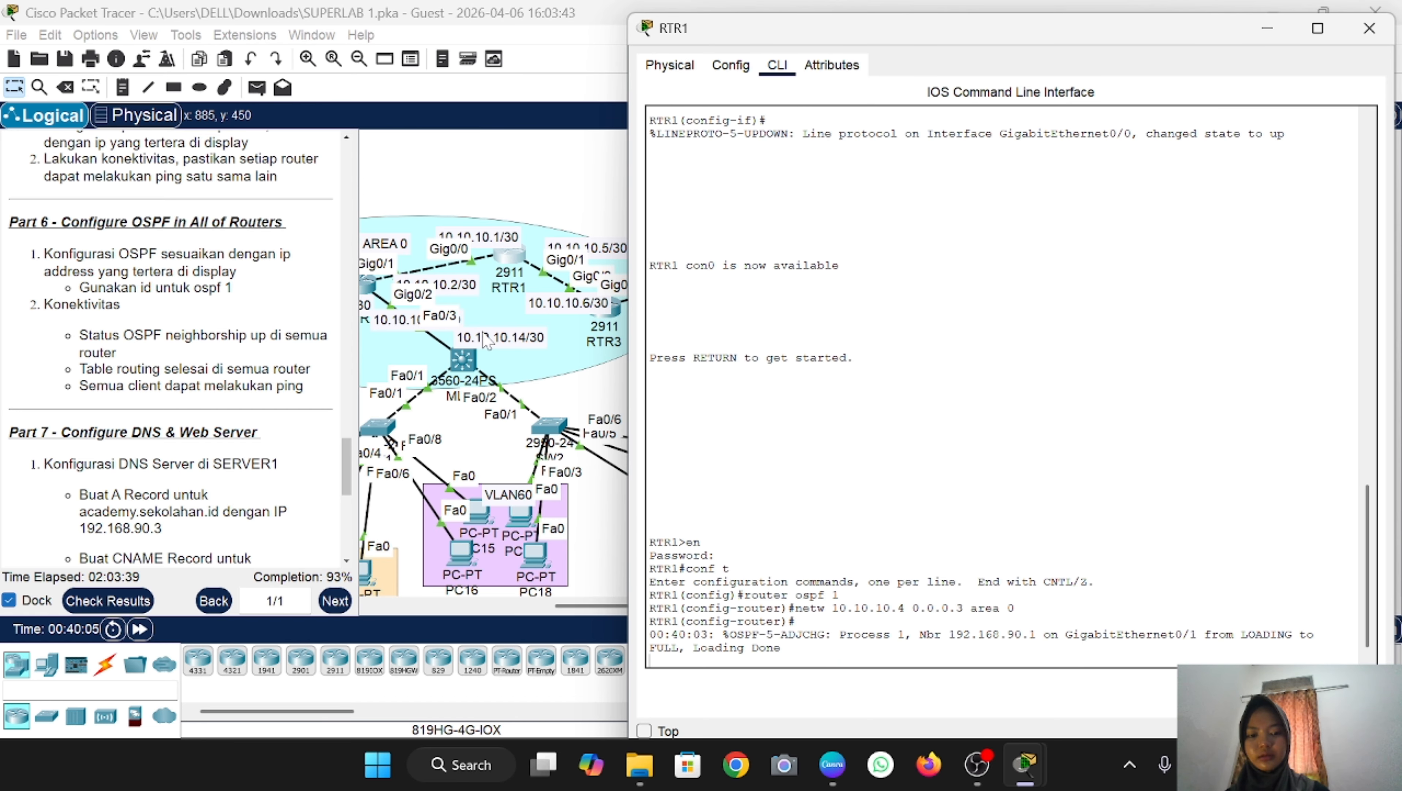
key("Return")
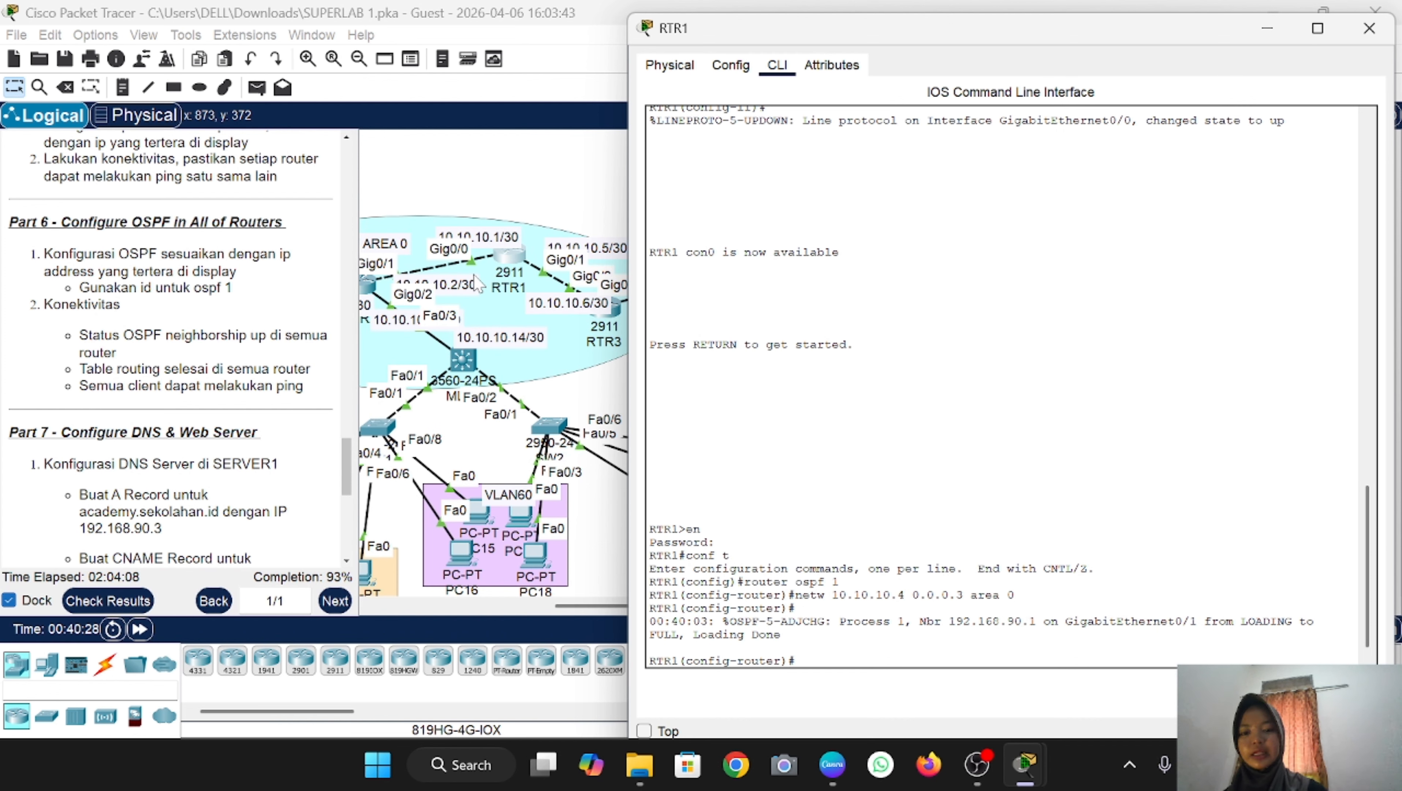
key("Up")
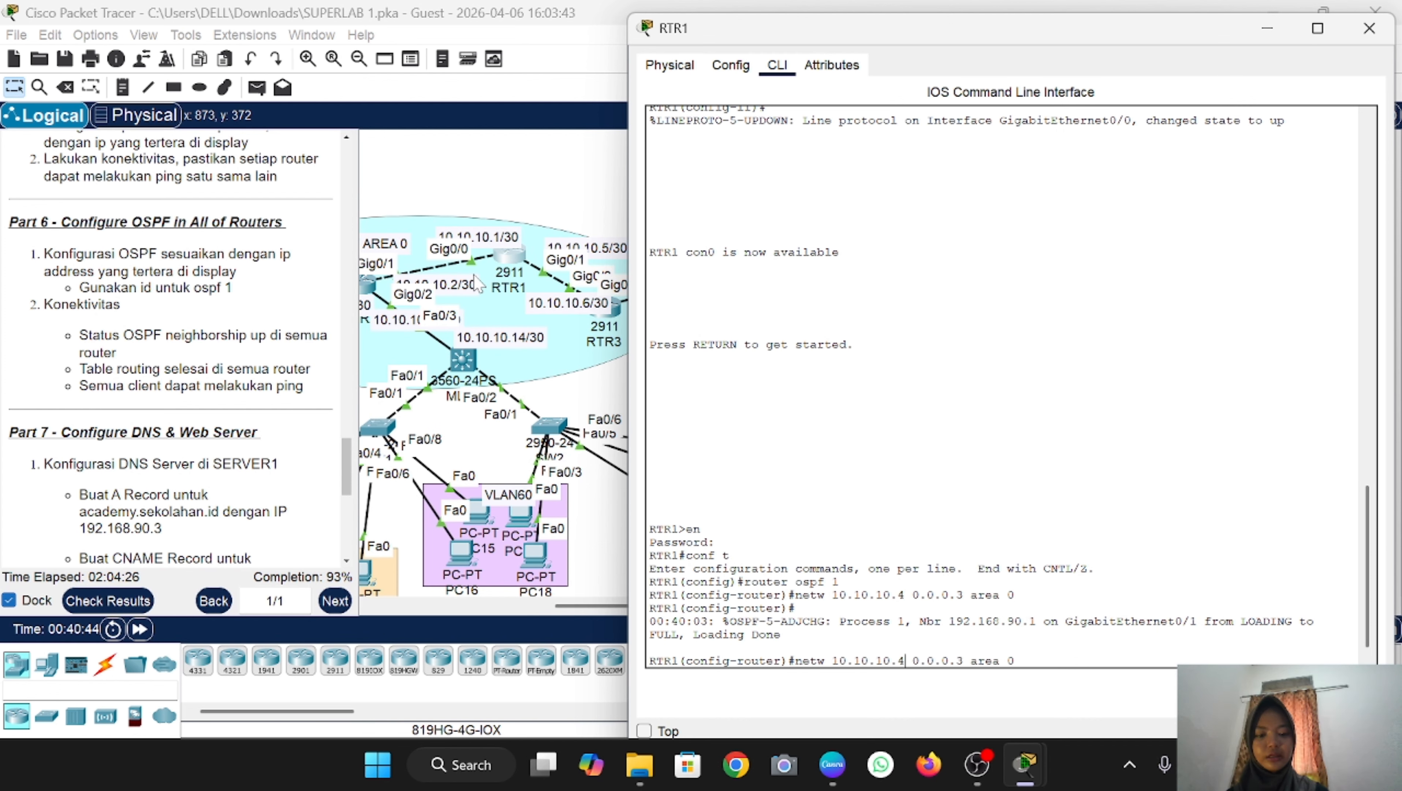
key("BackSpace")
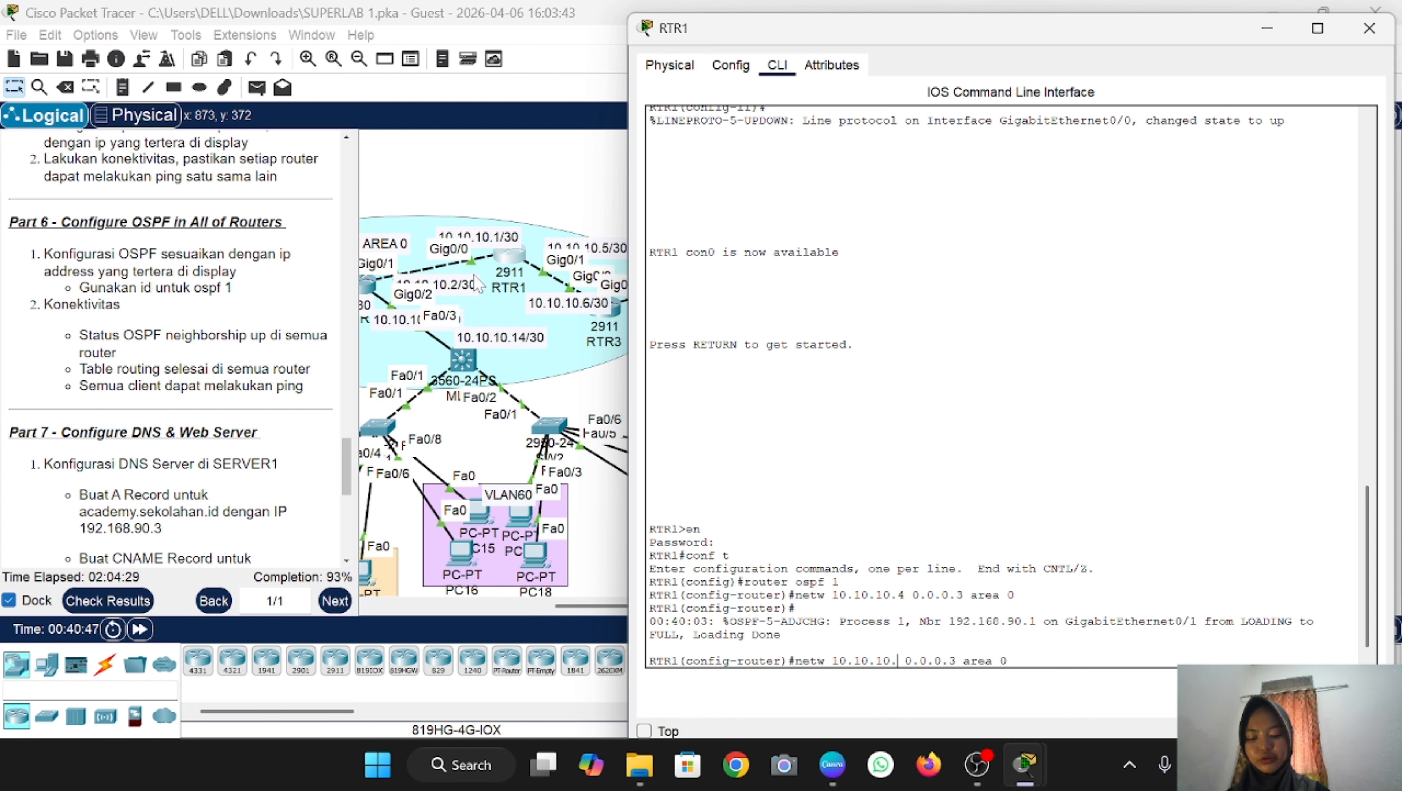
type("0")
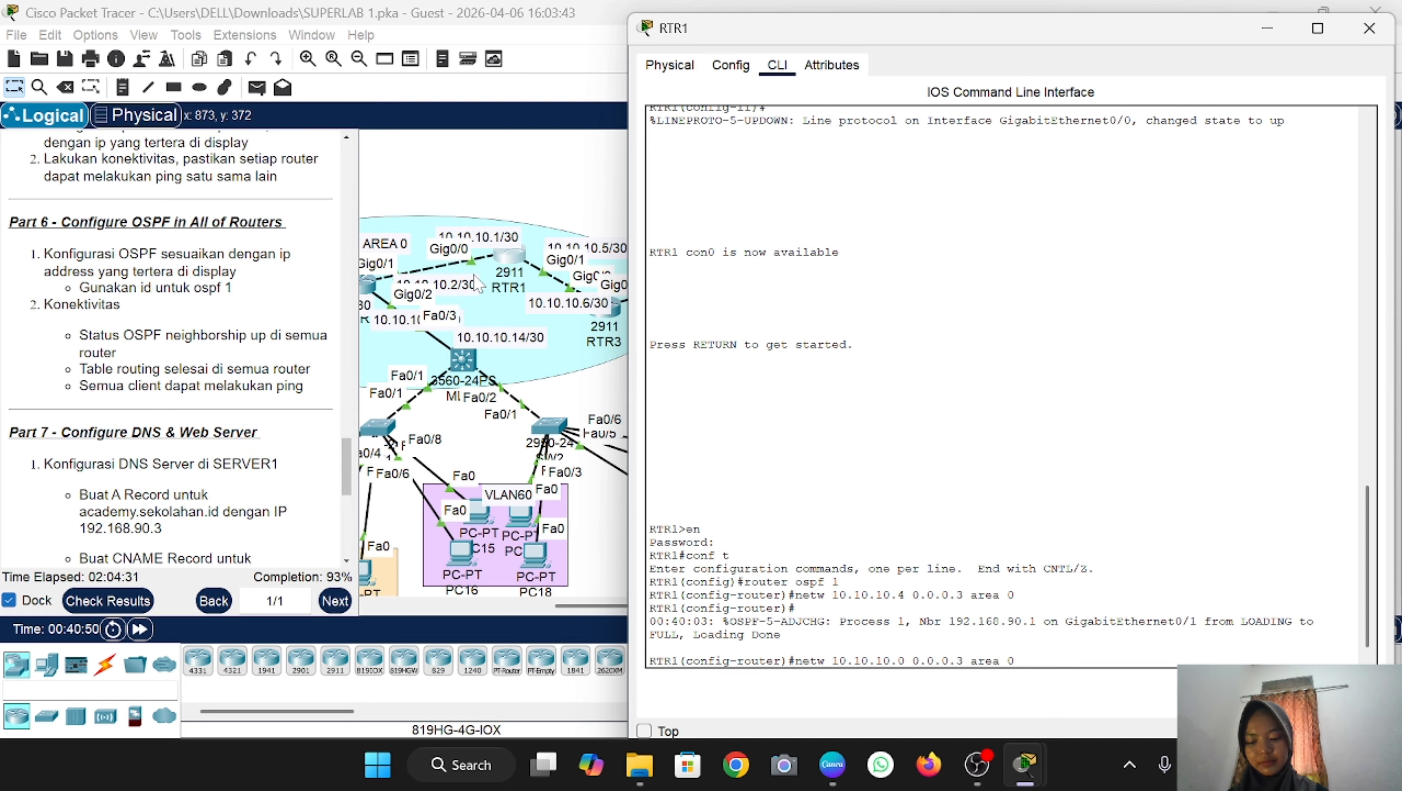
key("Return")
Step: On RTR2, start OSPF process 1 and advertise 10.10.10.0 0.0.0.3 in area 0
left_click(450, 193)
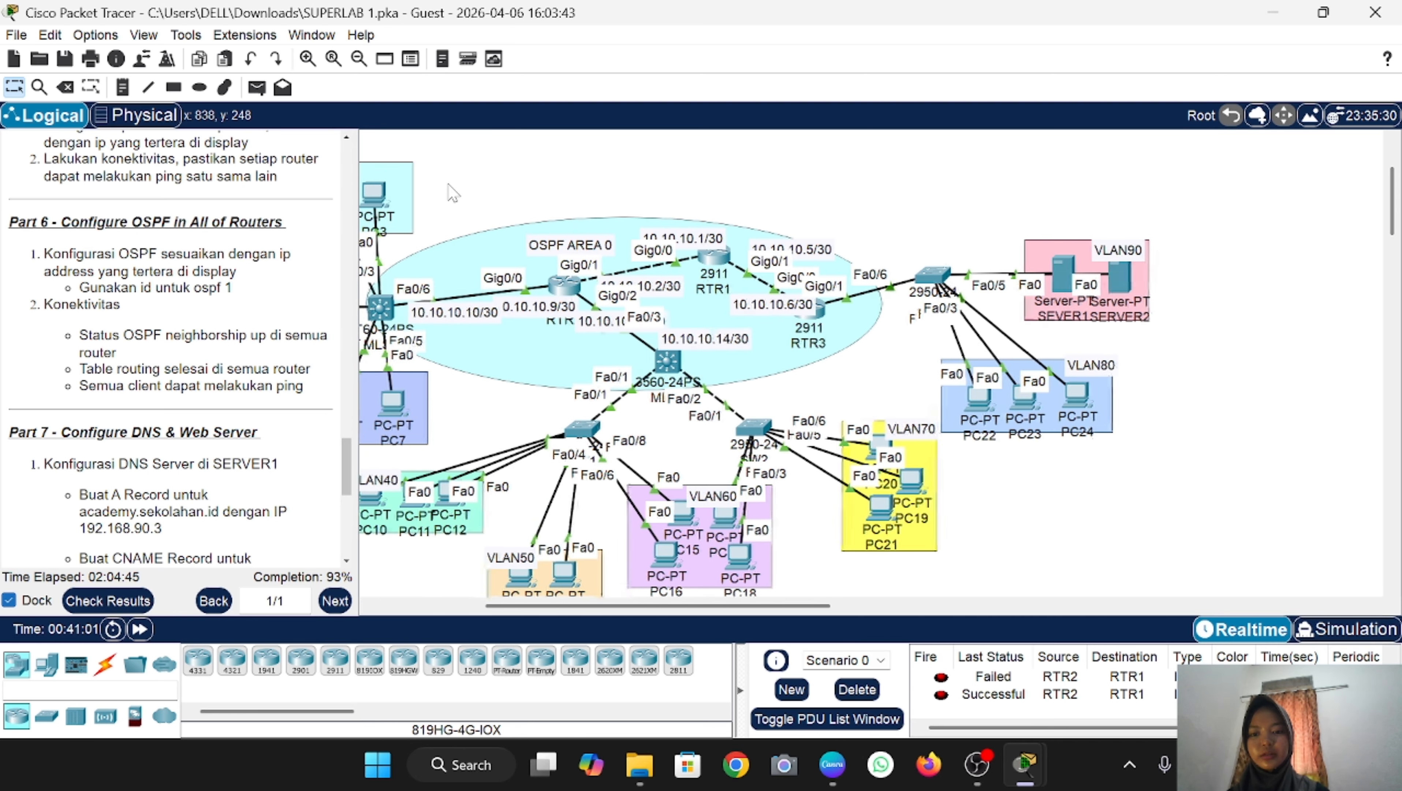
left_click(564, 285)
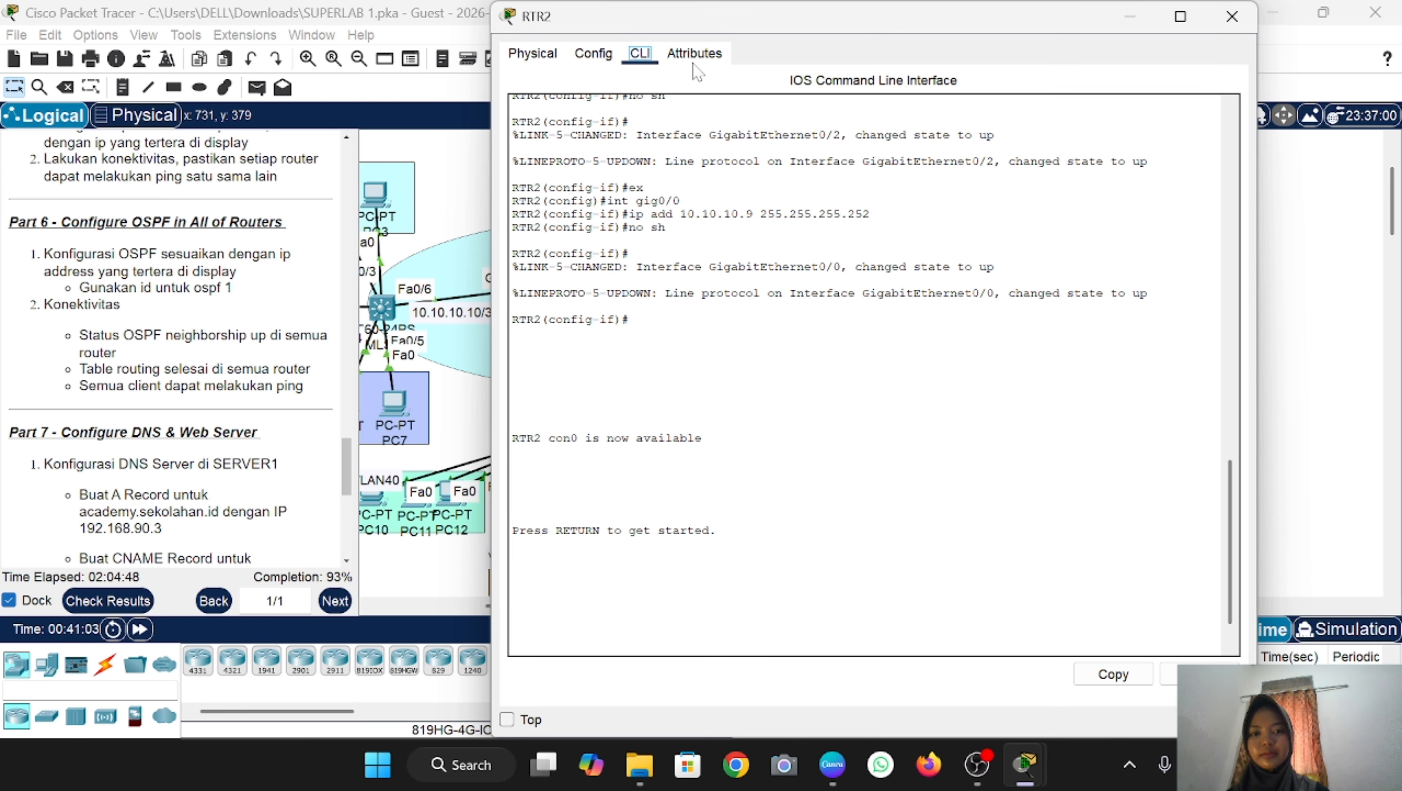
left_click_drag(684, 22, 881, 22)
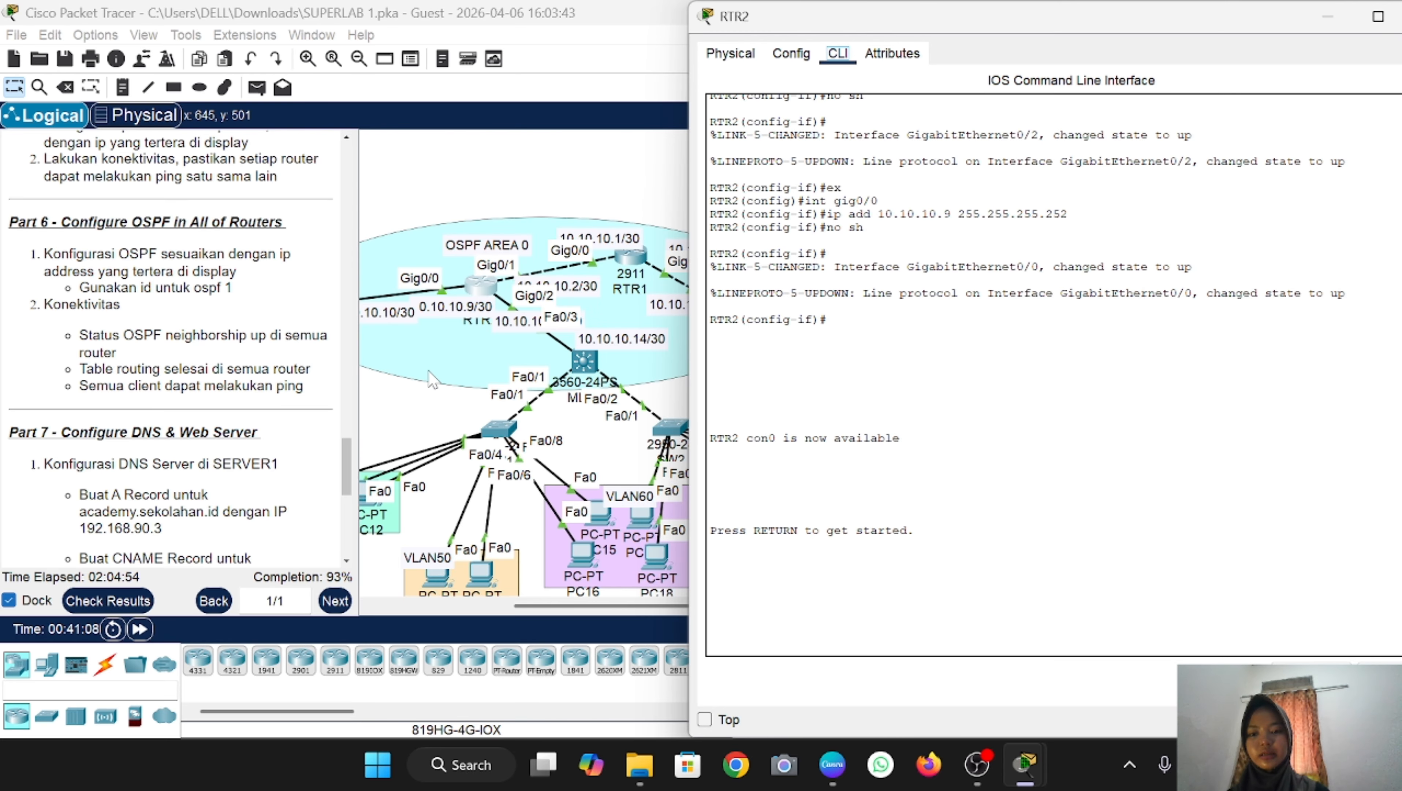
key("Return")
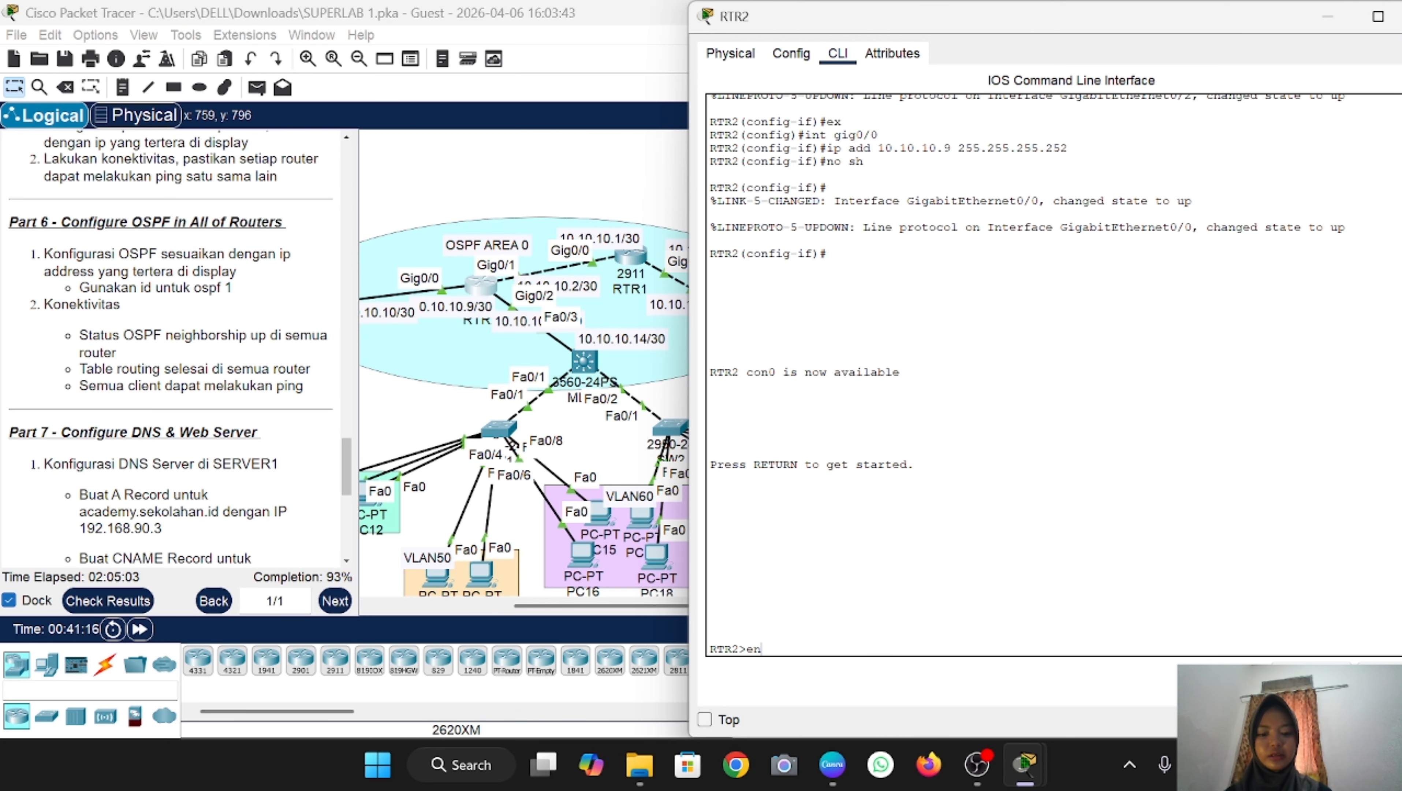
type("en")
key("Return")
key("Return")
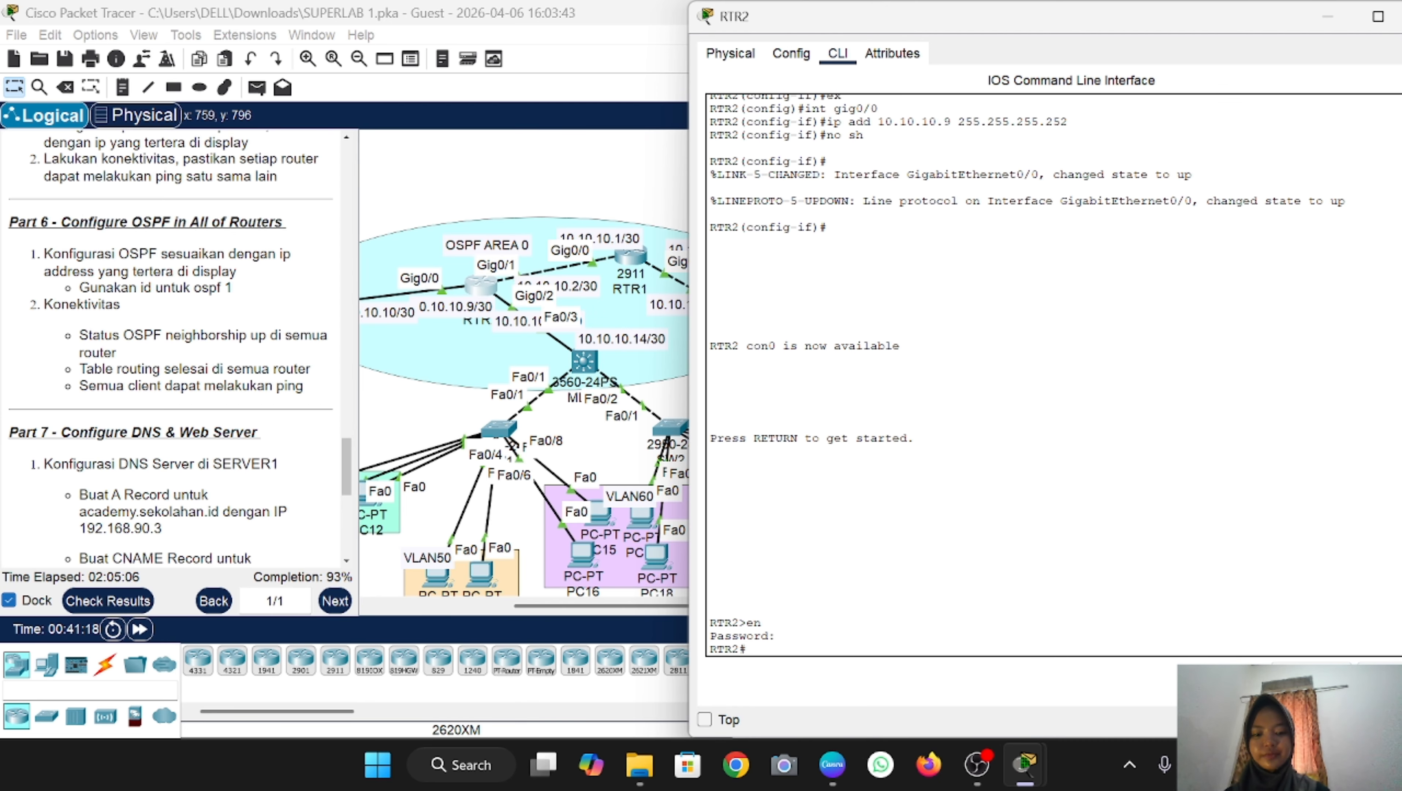
type("conf t")
key("Return")
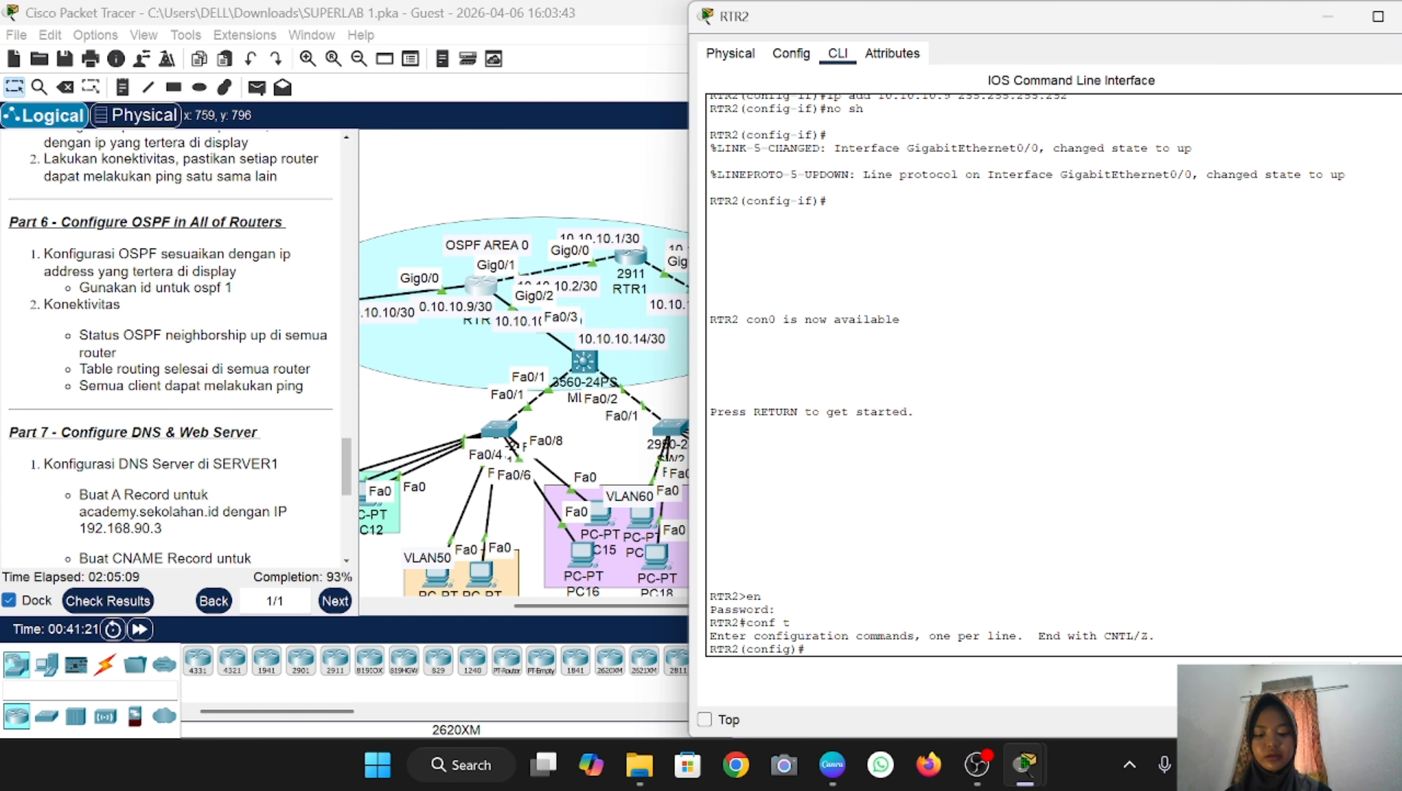
type("router os")
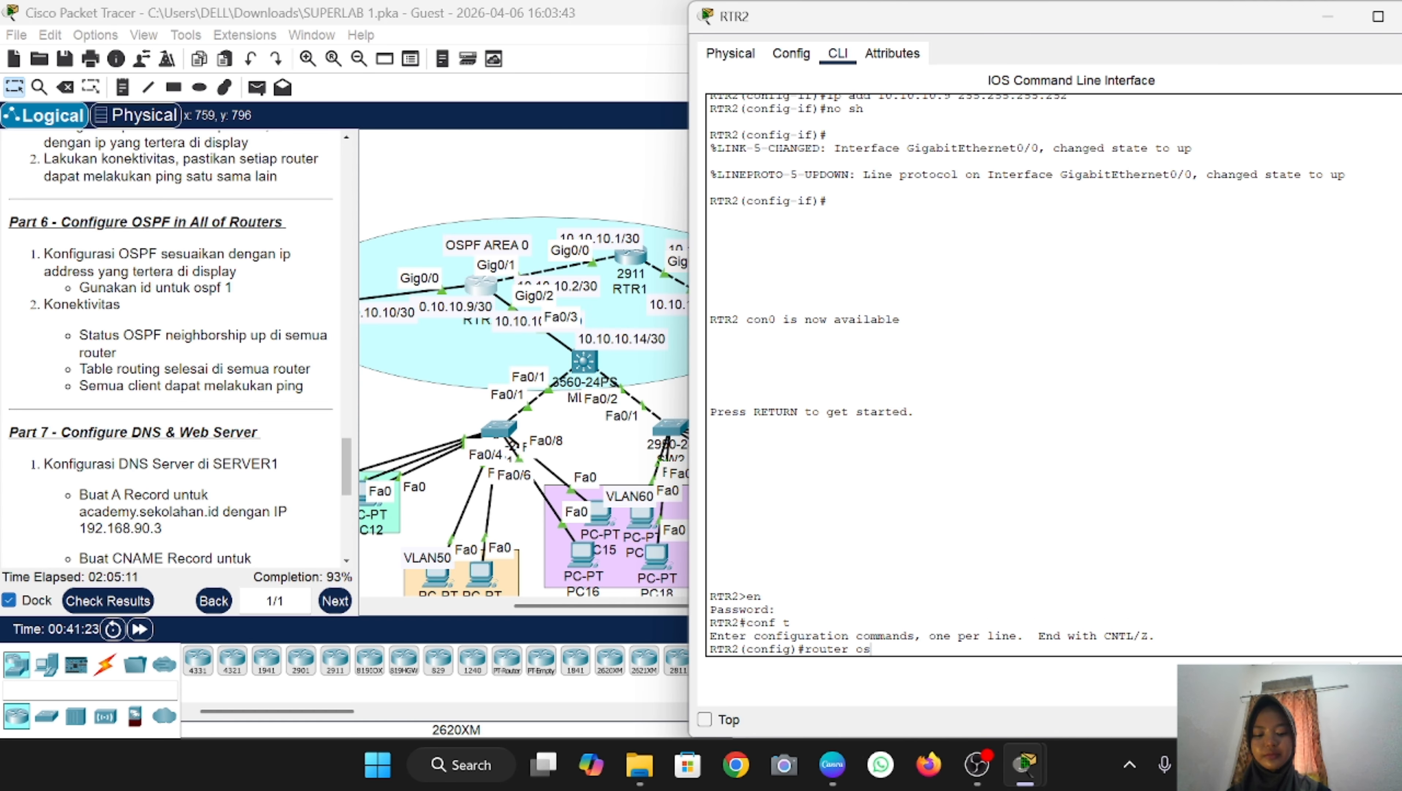
type("pf 1")
key("Return")
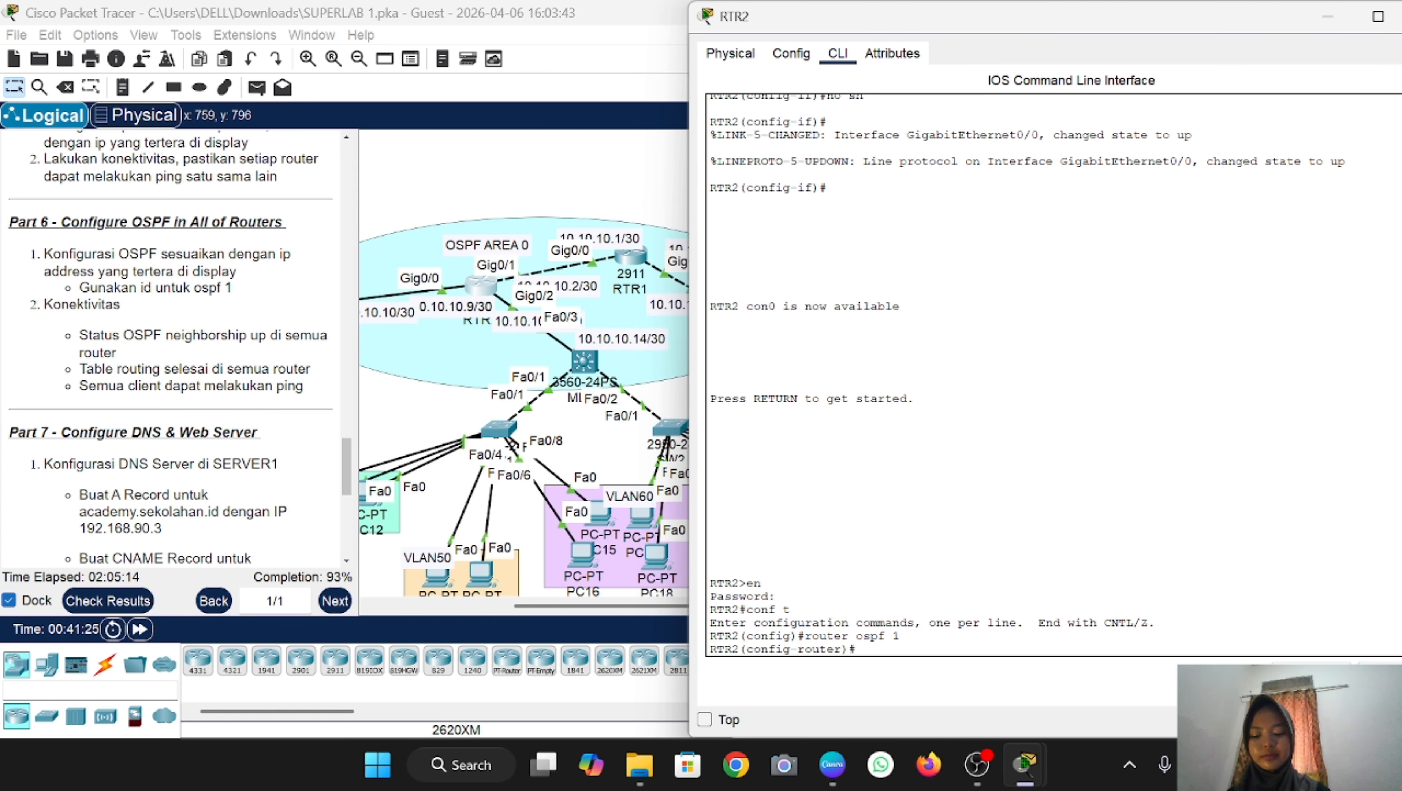
type("netw")
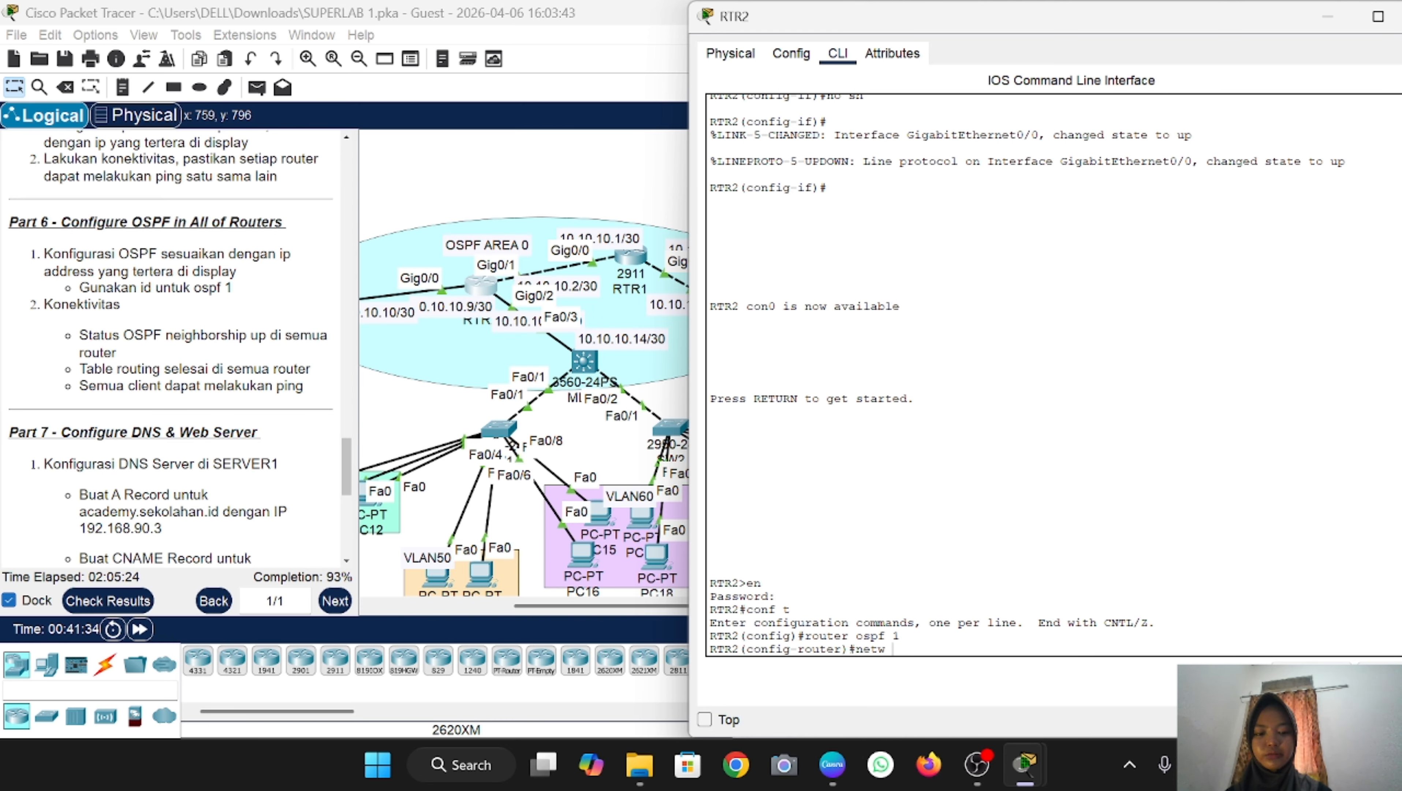
type(" 10.10.1")
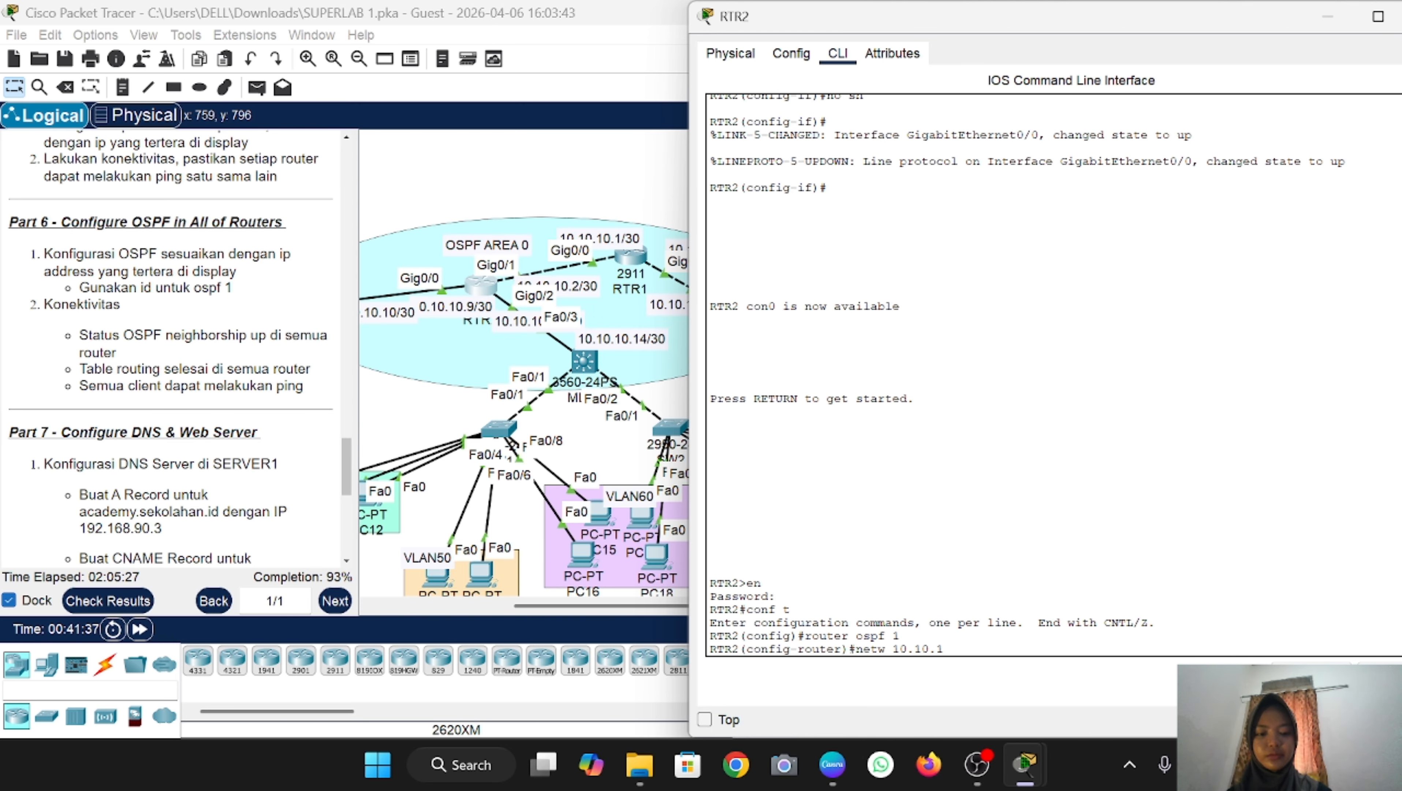
type("0.0 0.0.0.")
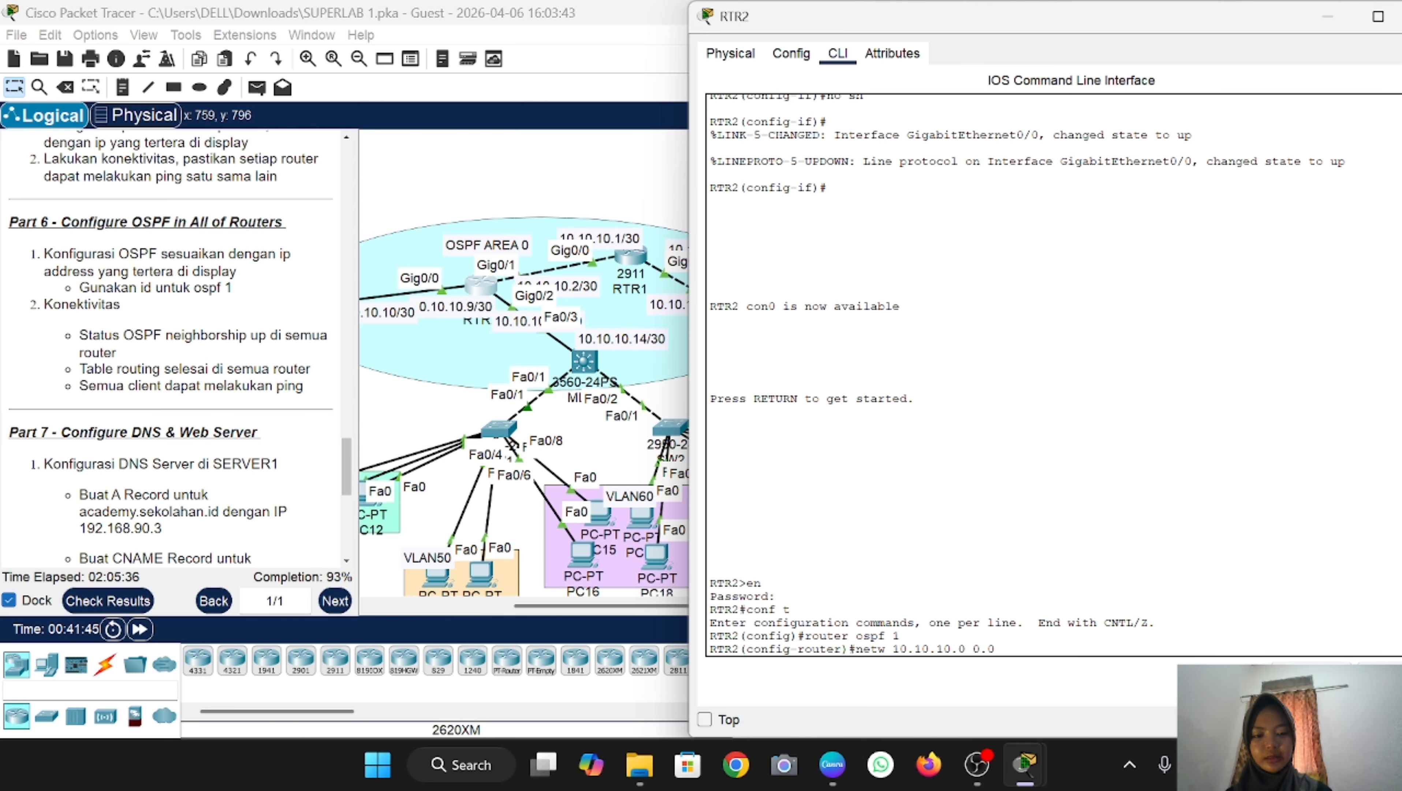
type("3 area 0")
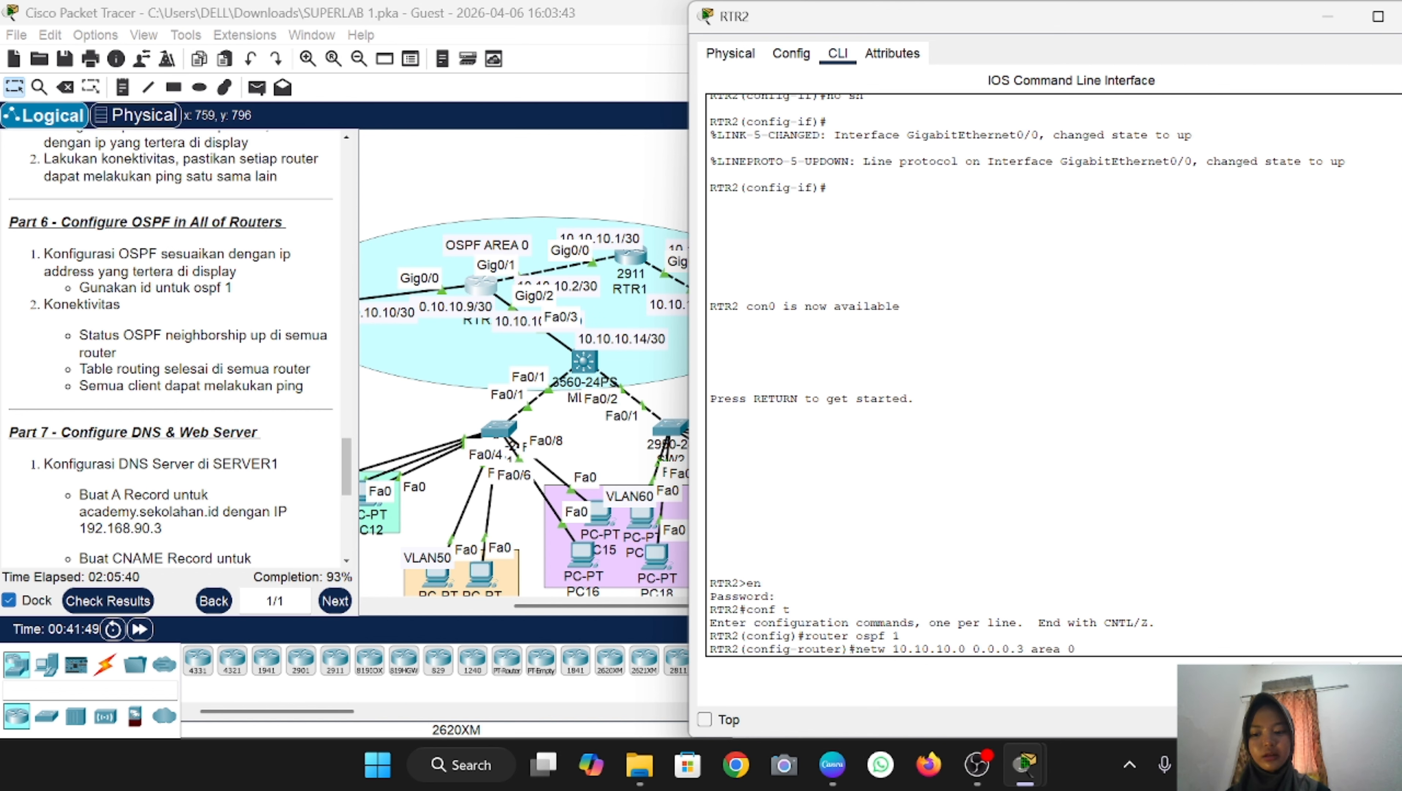
key("Return")
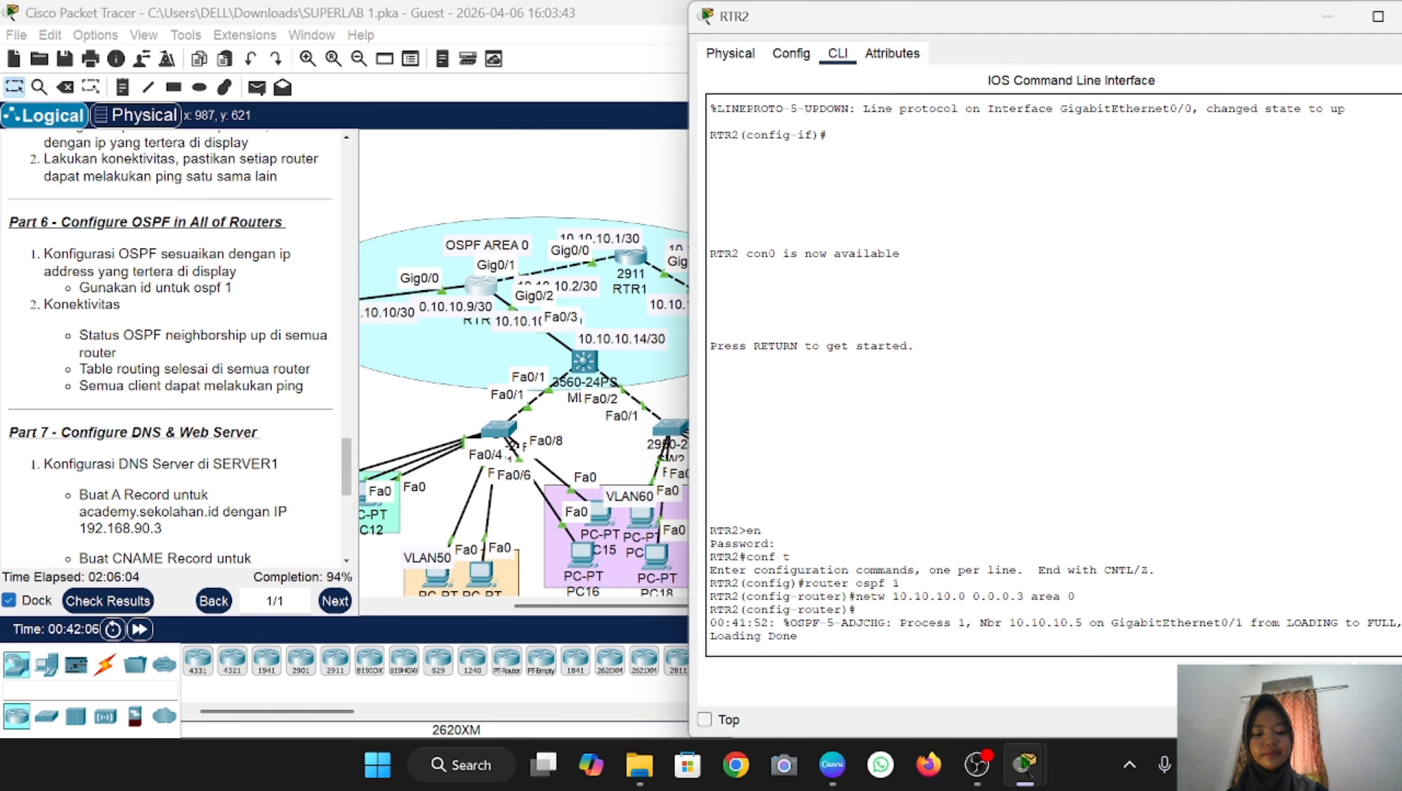
Step: Add networks 10.10.10.12 and 10.10.10.8 0.0.0.3 to area 0 on RTR2
key("Return")
key("Up")
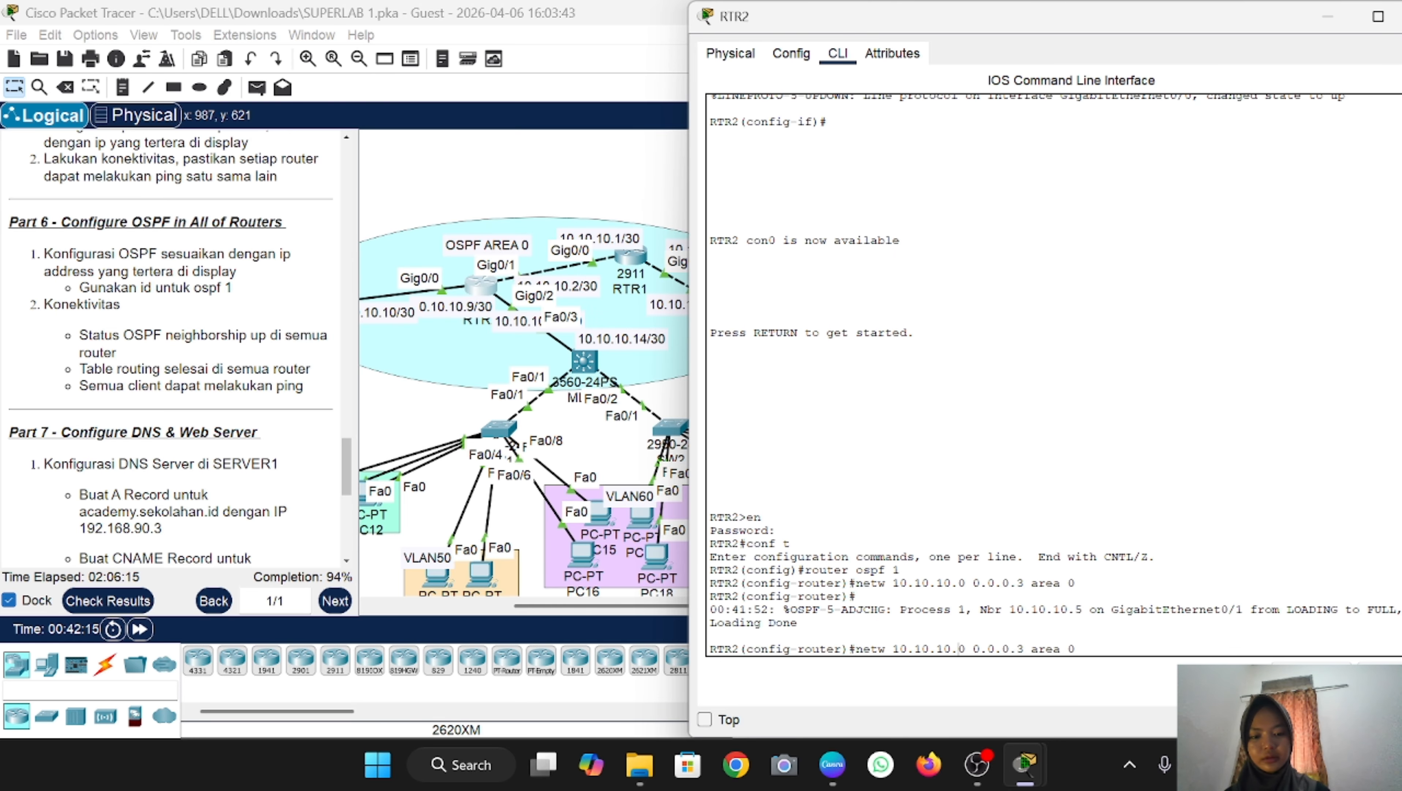
key("BackSpace")
type("2")
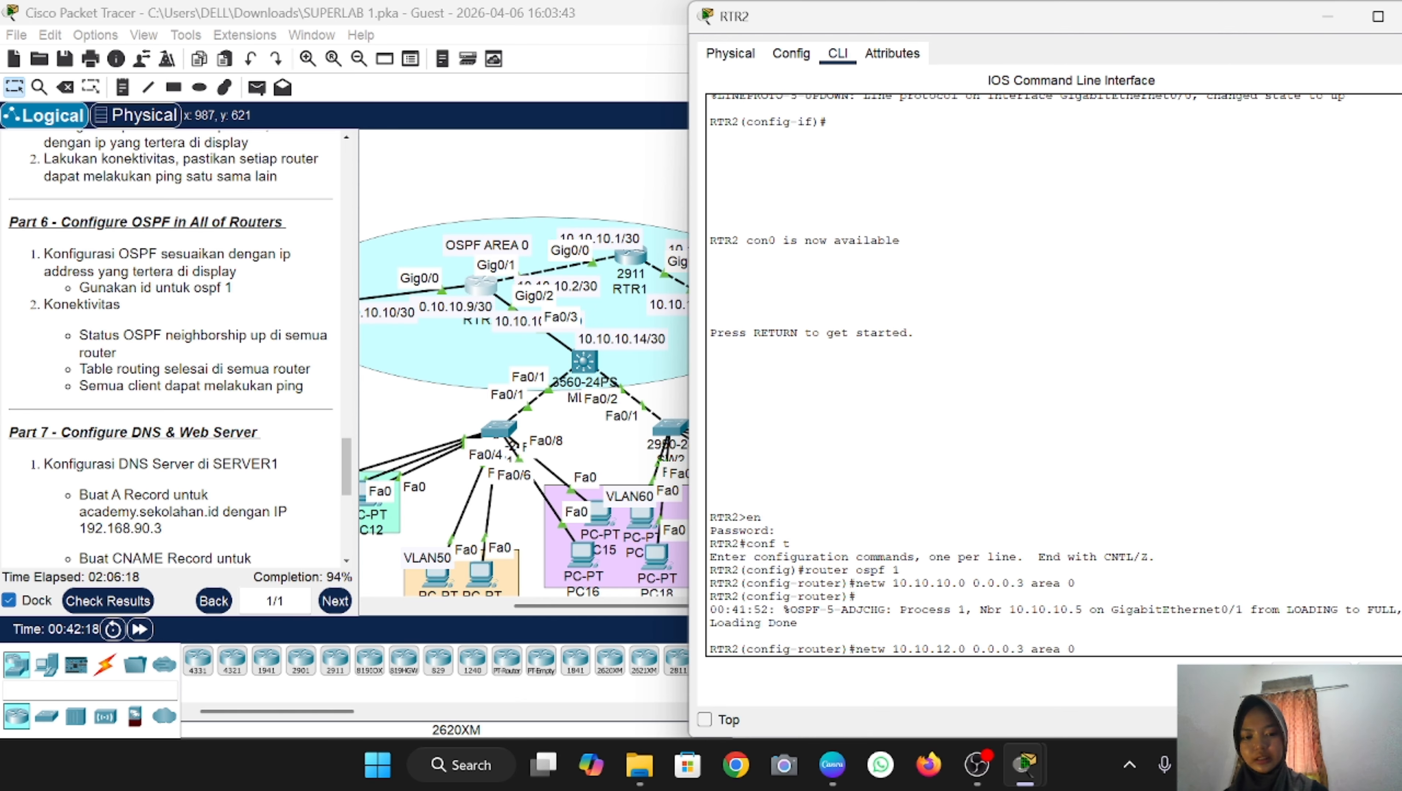
key("BackSpace")
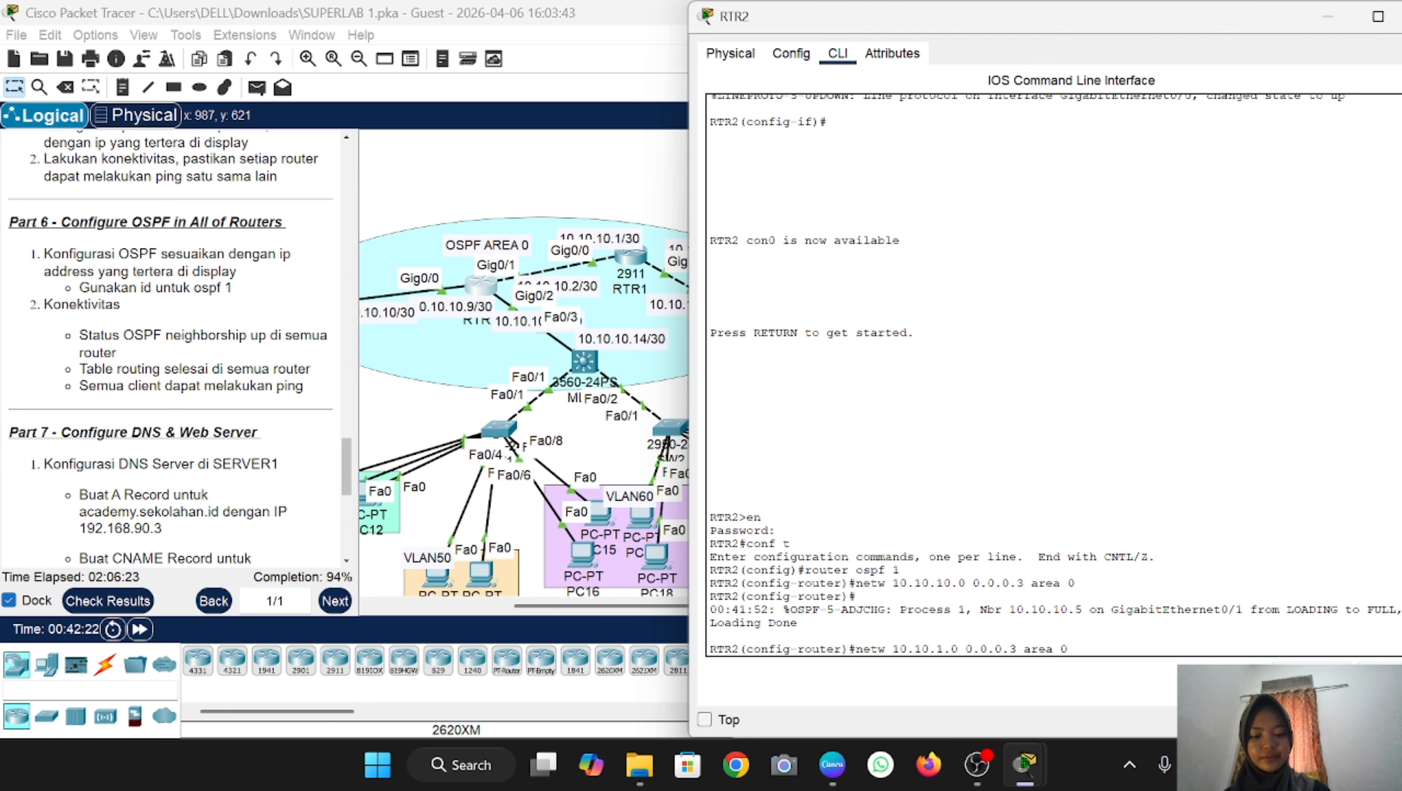
type("0")
key("Delete")
type("12")
key("Return")
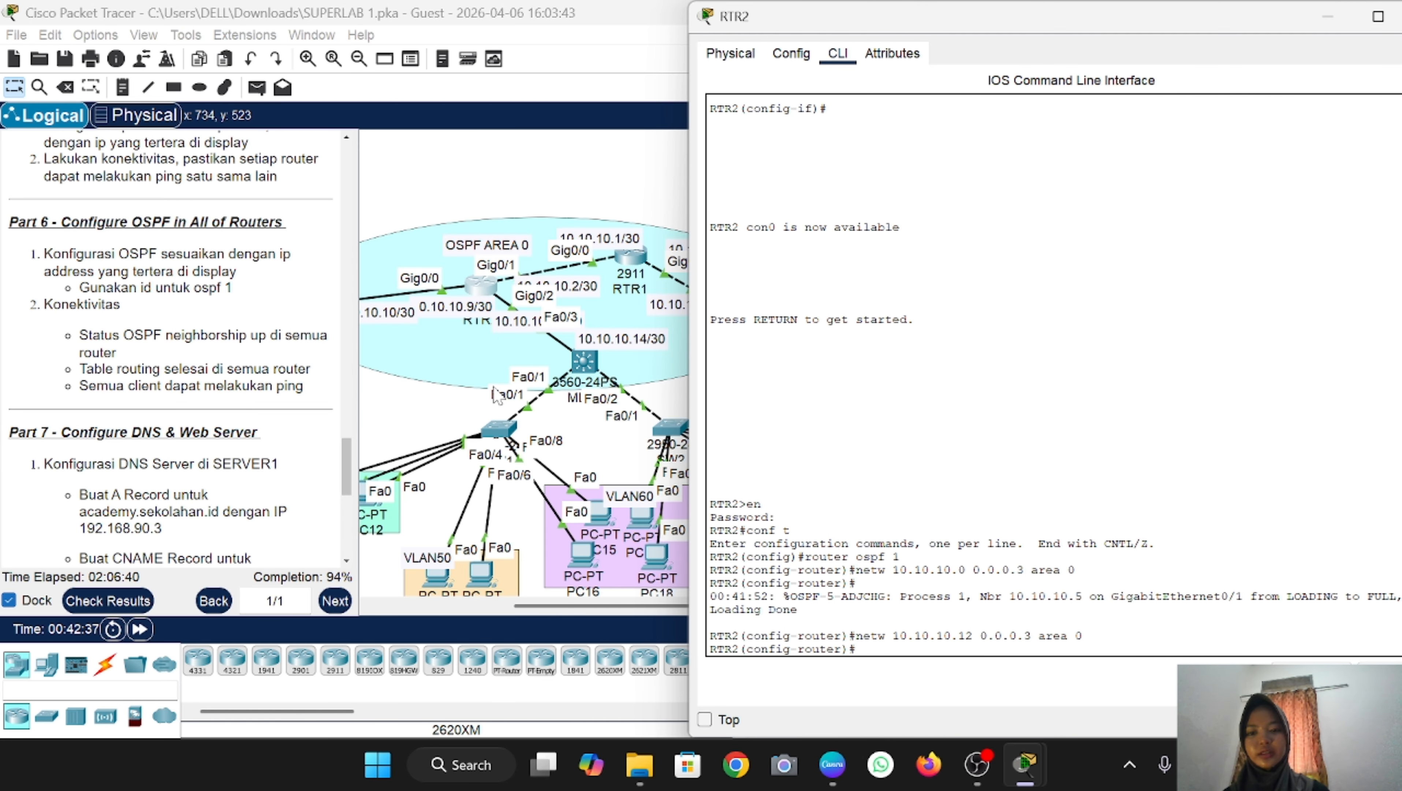
scroll(498, 396, "left", 3)
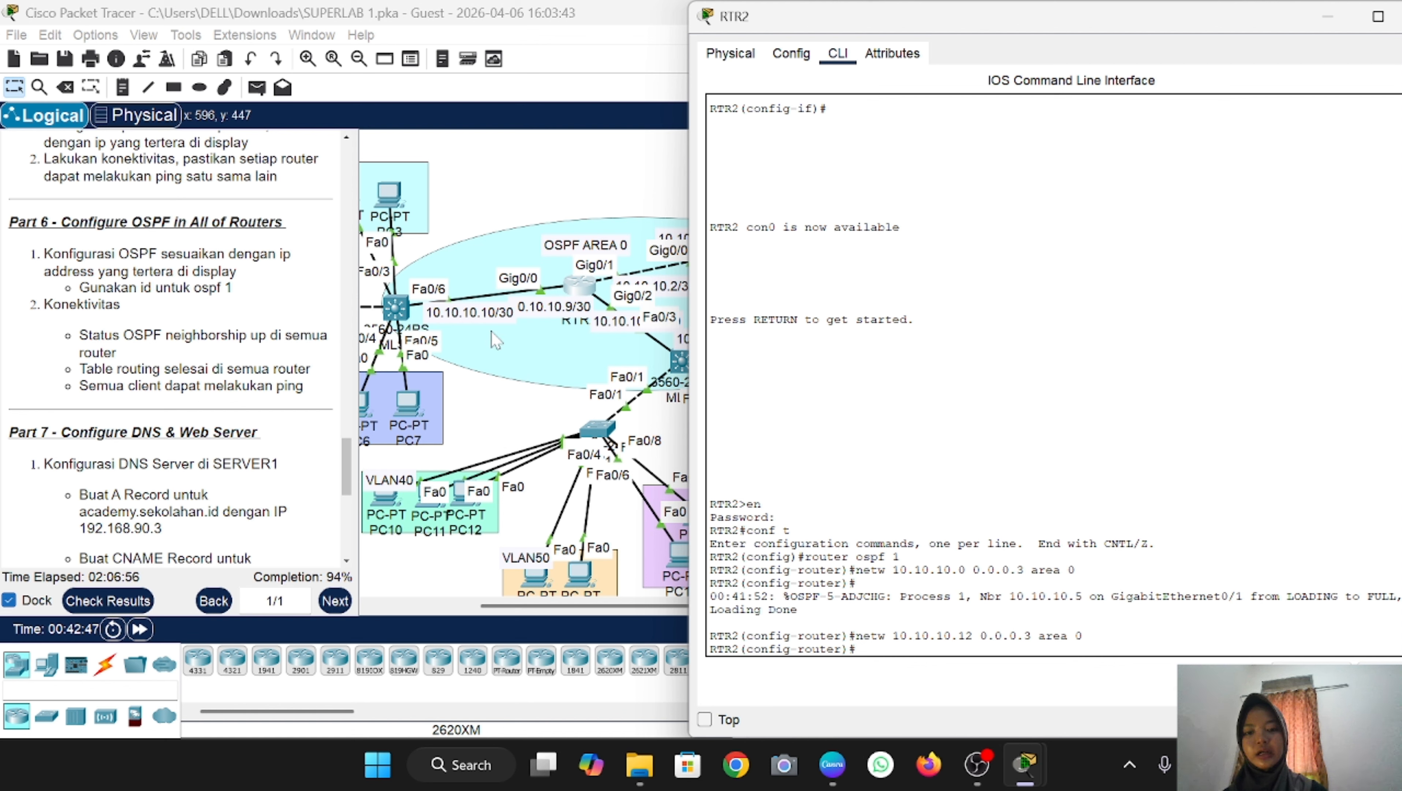
key("Up")
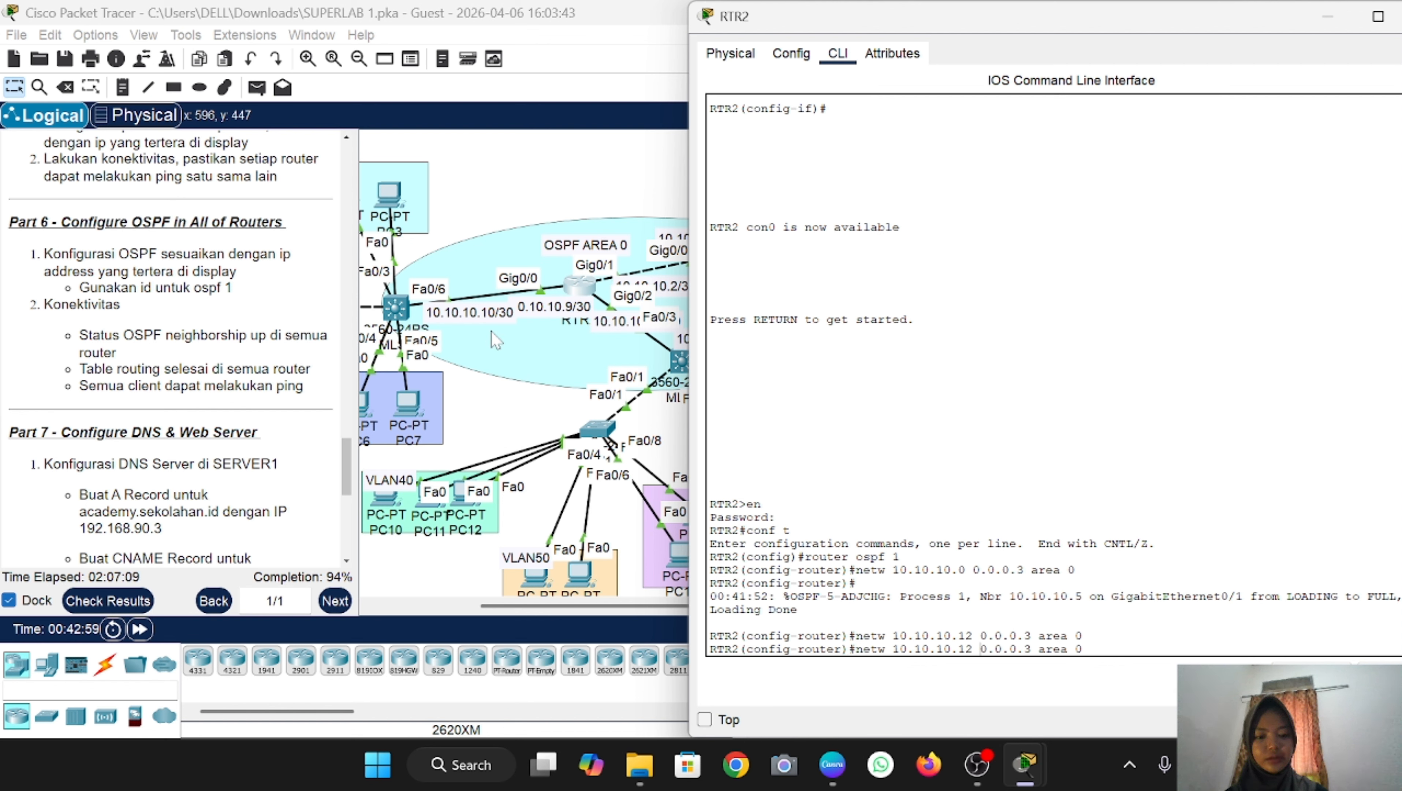
key("BackSpace")
key("BackSpace")
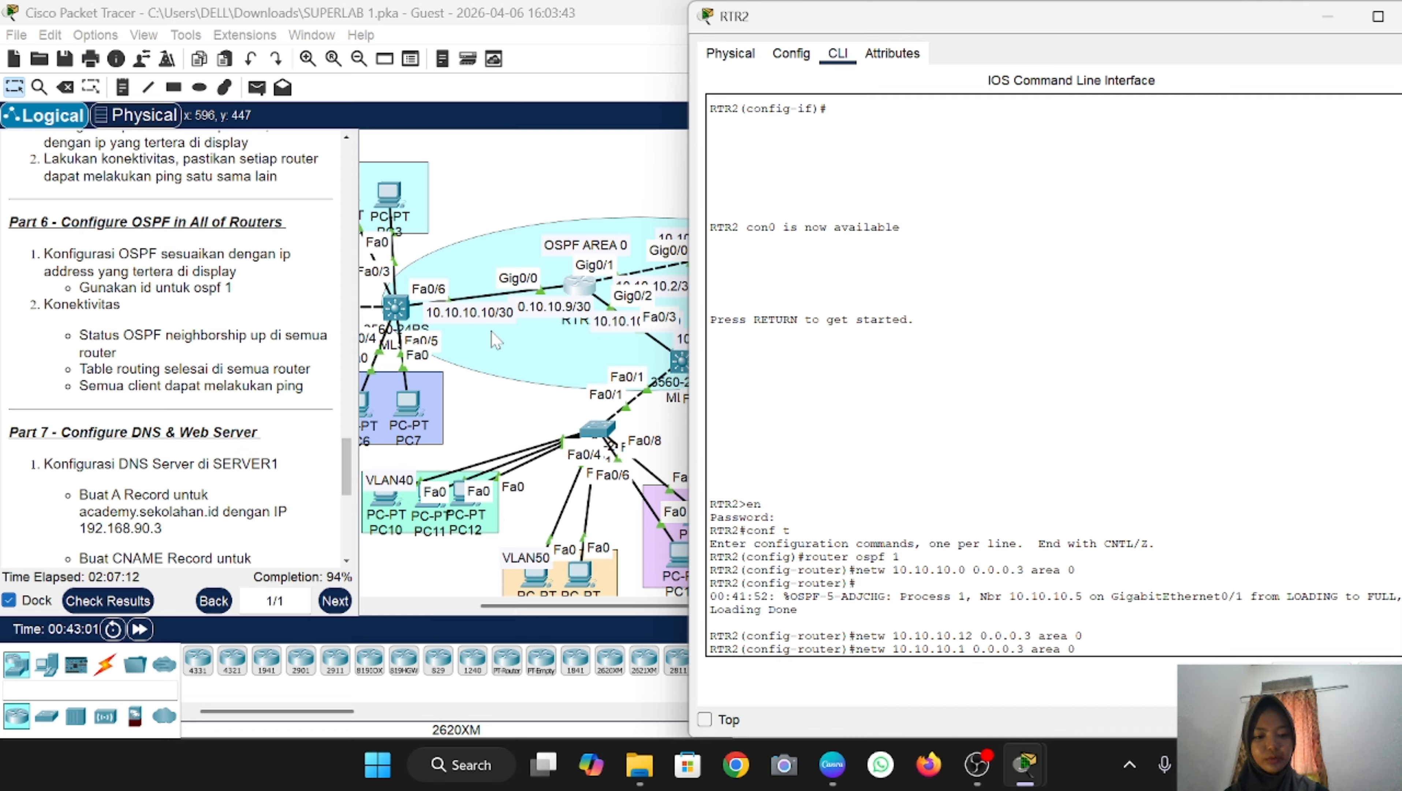
type("8")
key("Return")
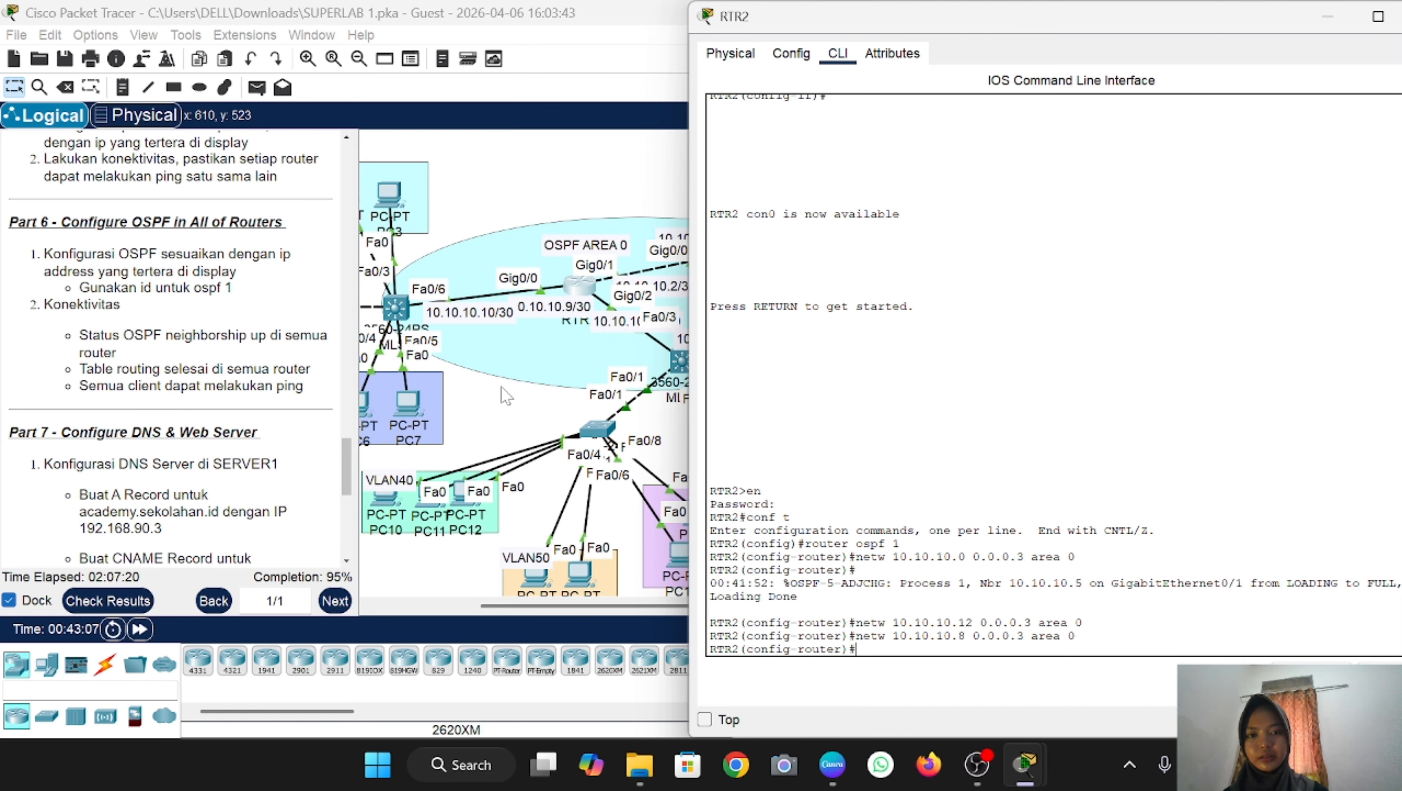
scroll(507, 393, "right", 2)
left_click(579, 368)
Step: On MLS1, enter global configuration and enable 'ip routing'
left_click(576, 366)
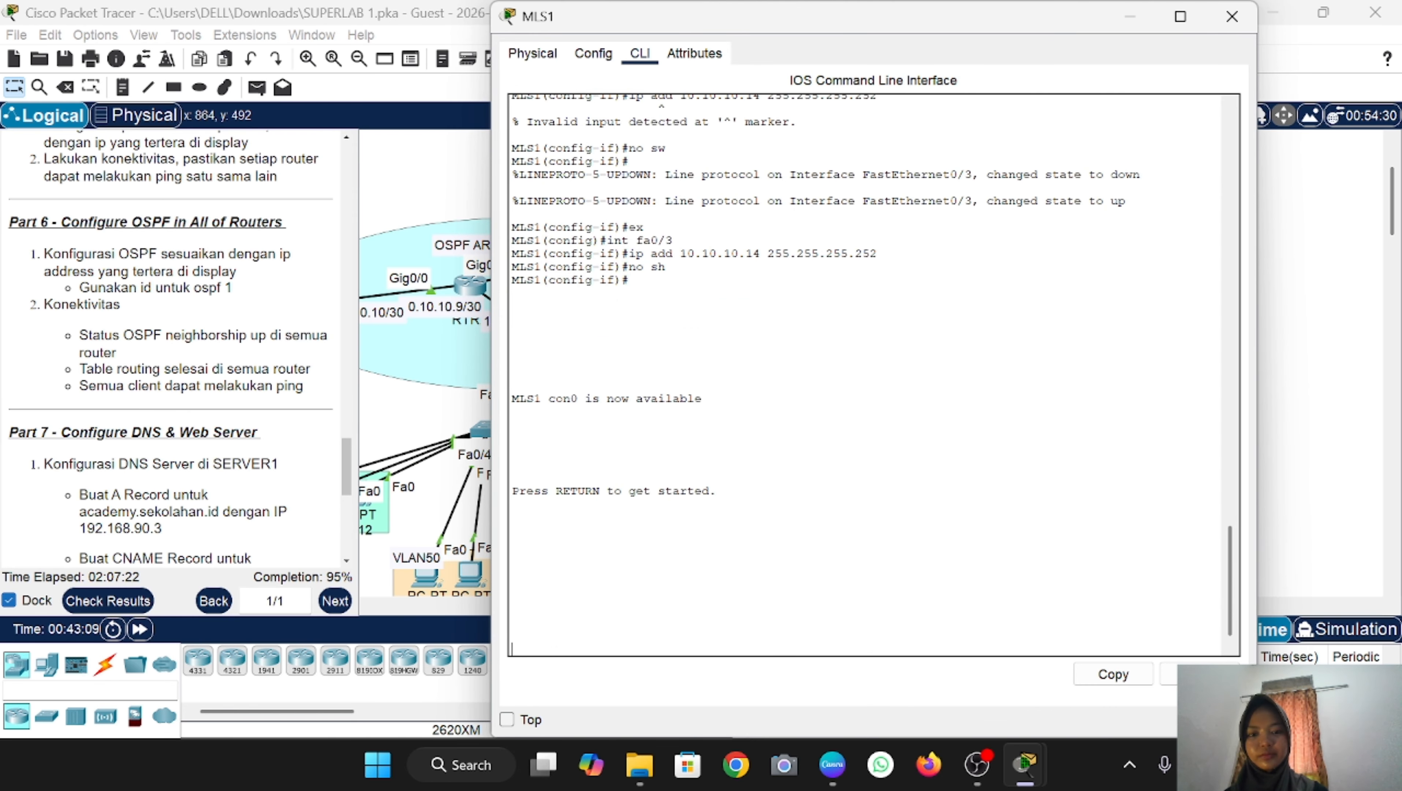
key("Return")
type("en")
key("Return")
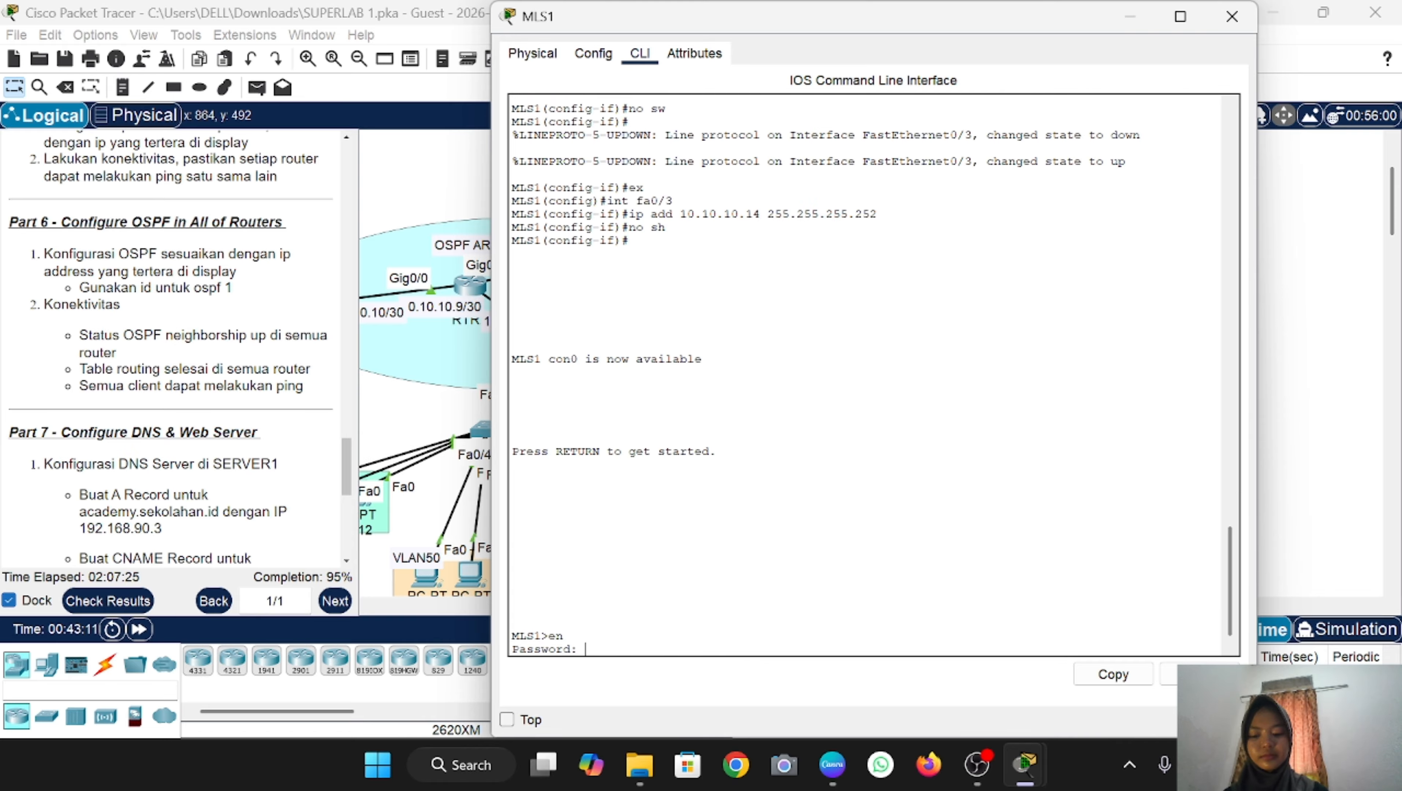
key("Return")
type("conf t")
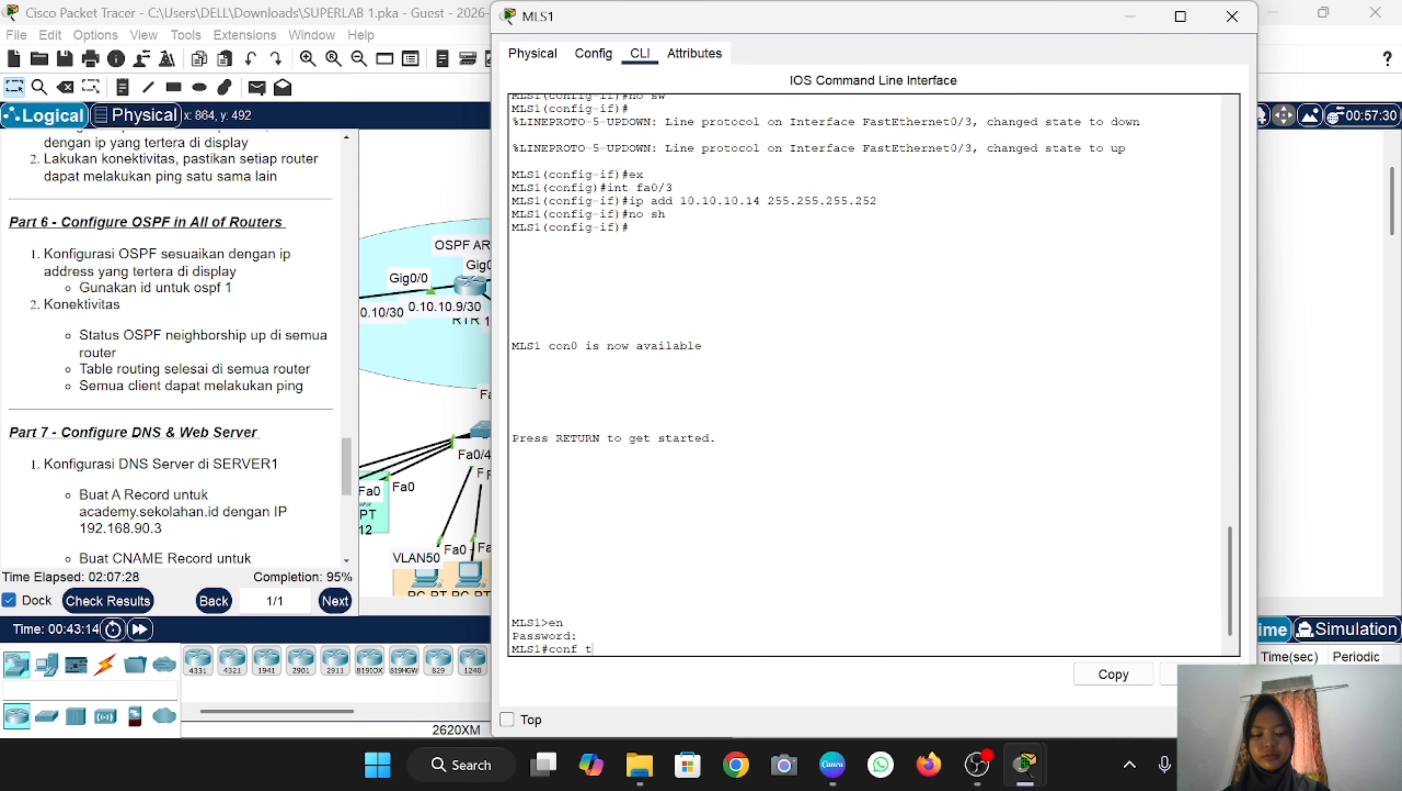
key("Return")
type("ig)#i")
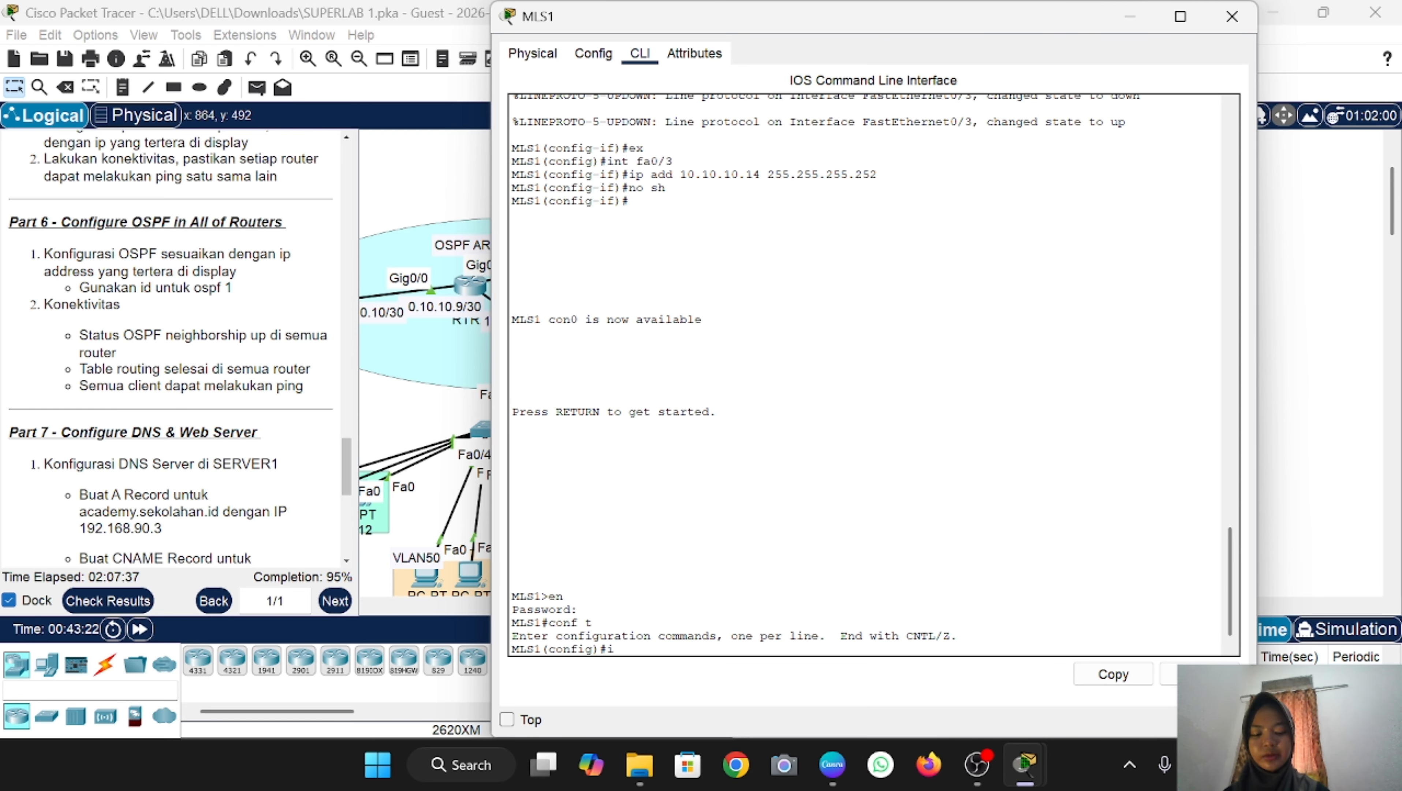
type("p routing")
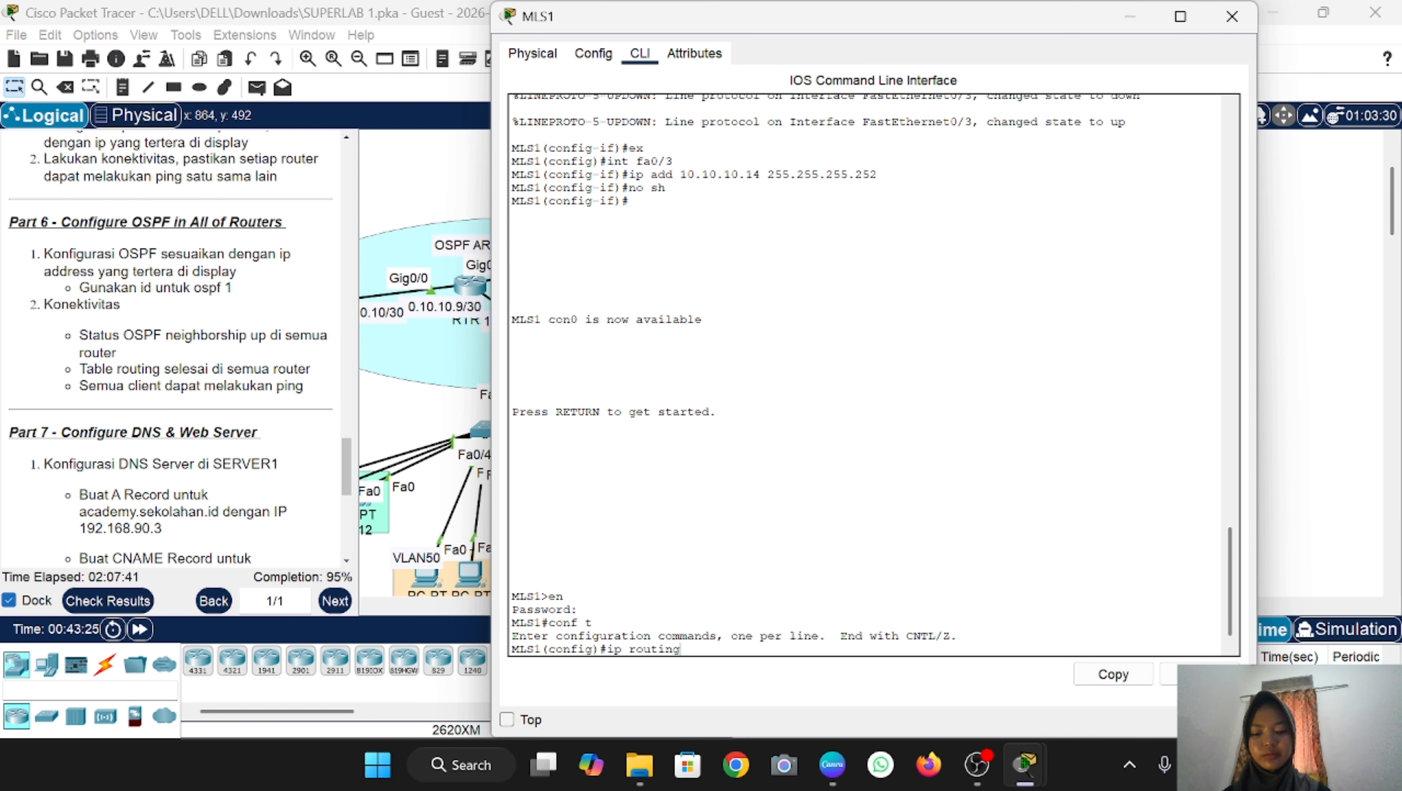
key("Return")
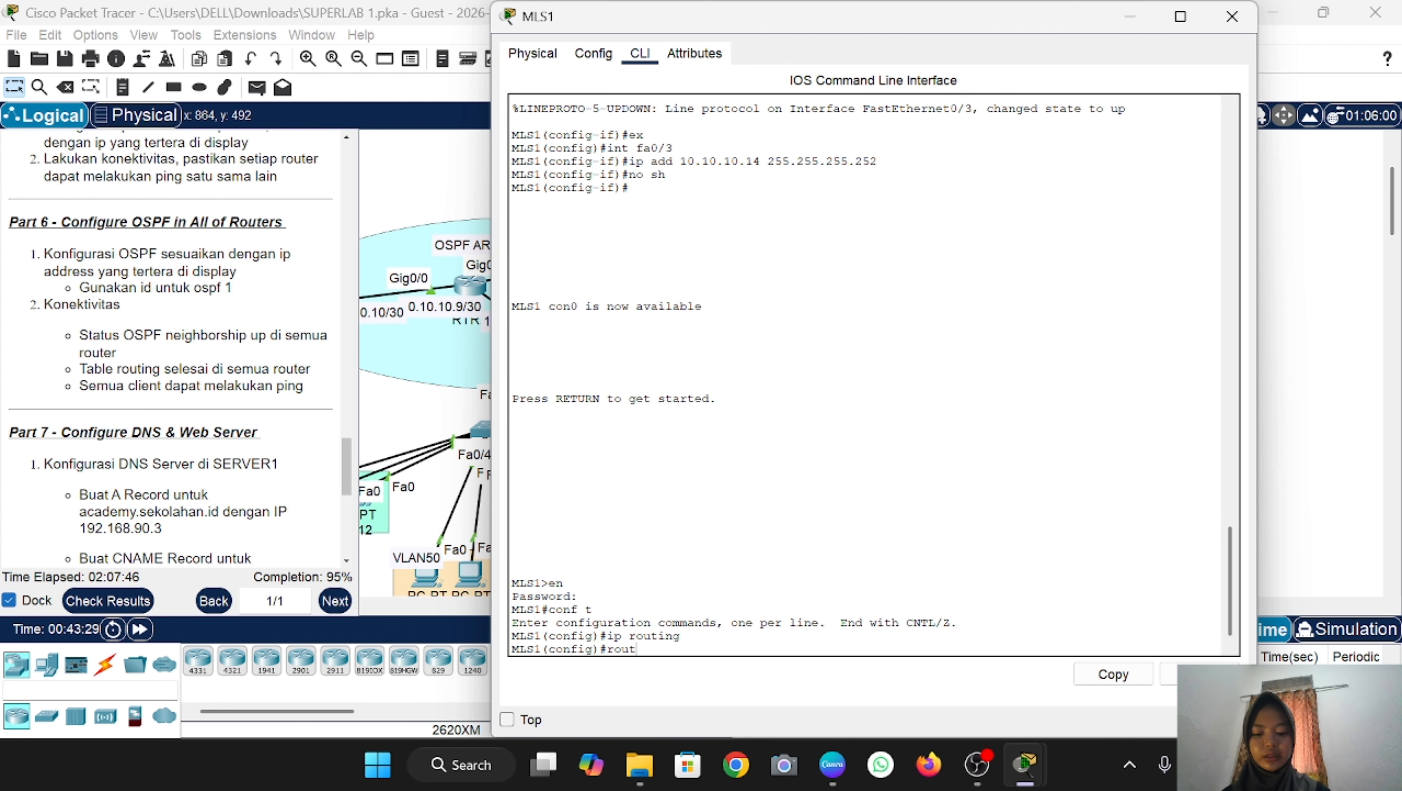
Step: Start OSPF process 1 on MLS1 and type 'netw 10.10.10.12 0.0.0.3 area 0'
type("router ospf 1")
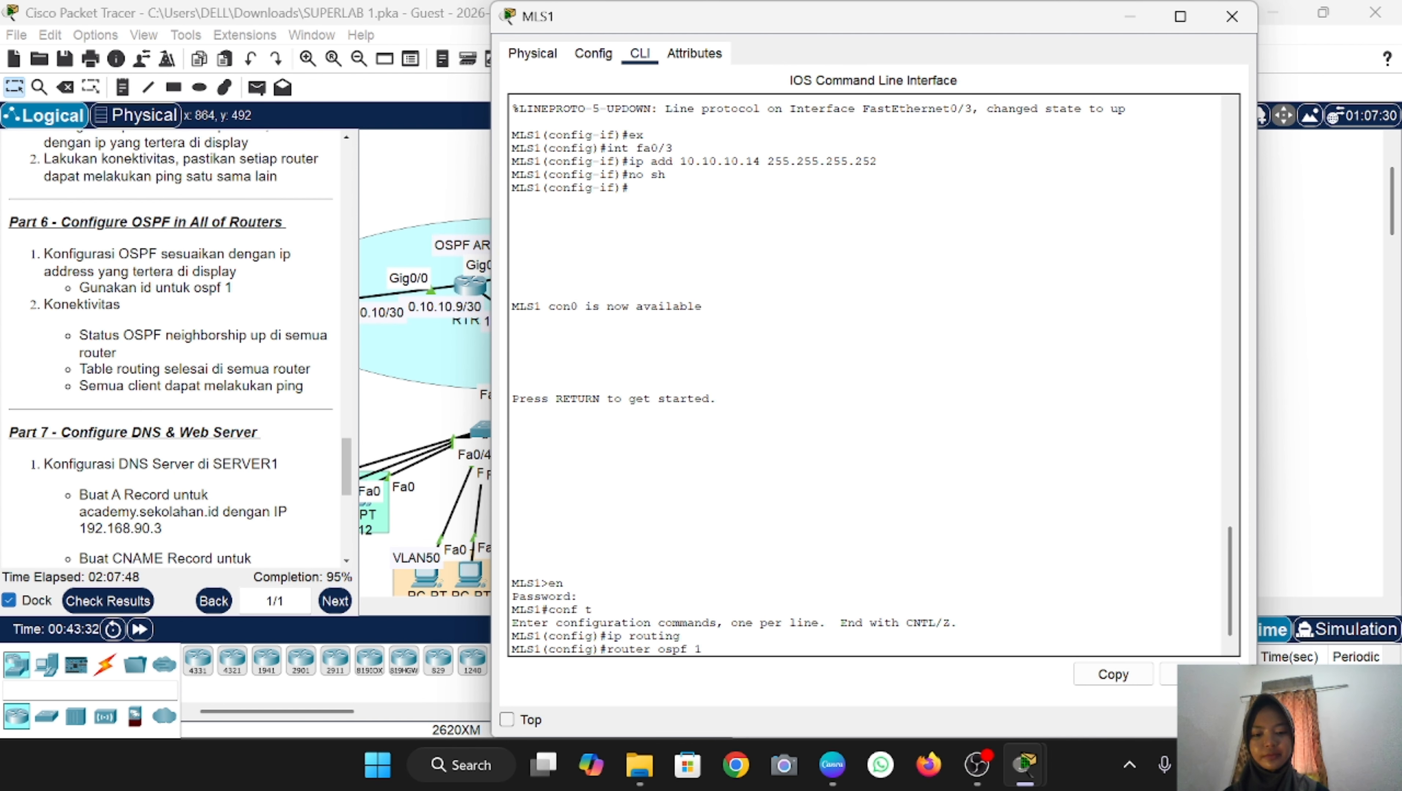
key("Return")
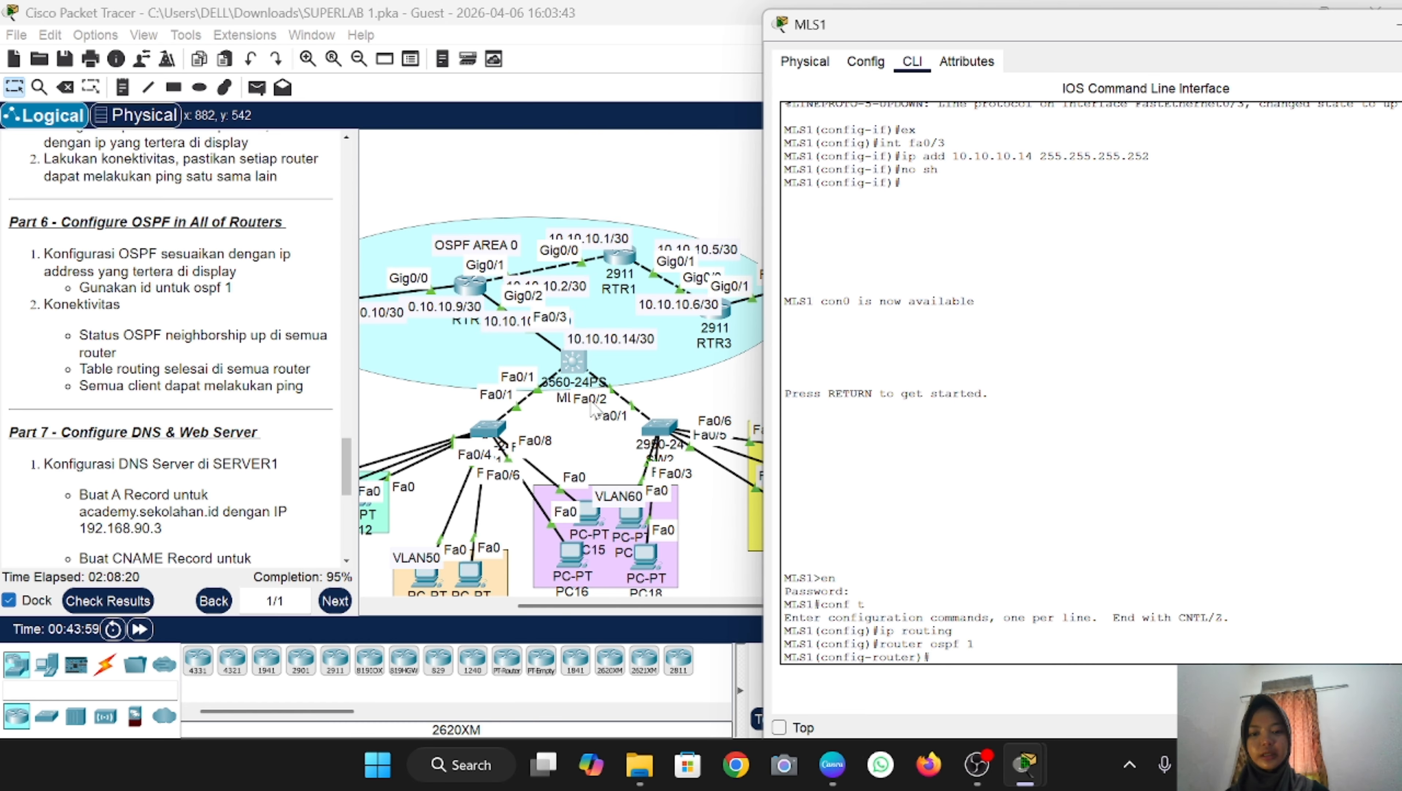
scroll(609, 359, "left", 3)
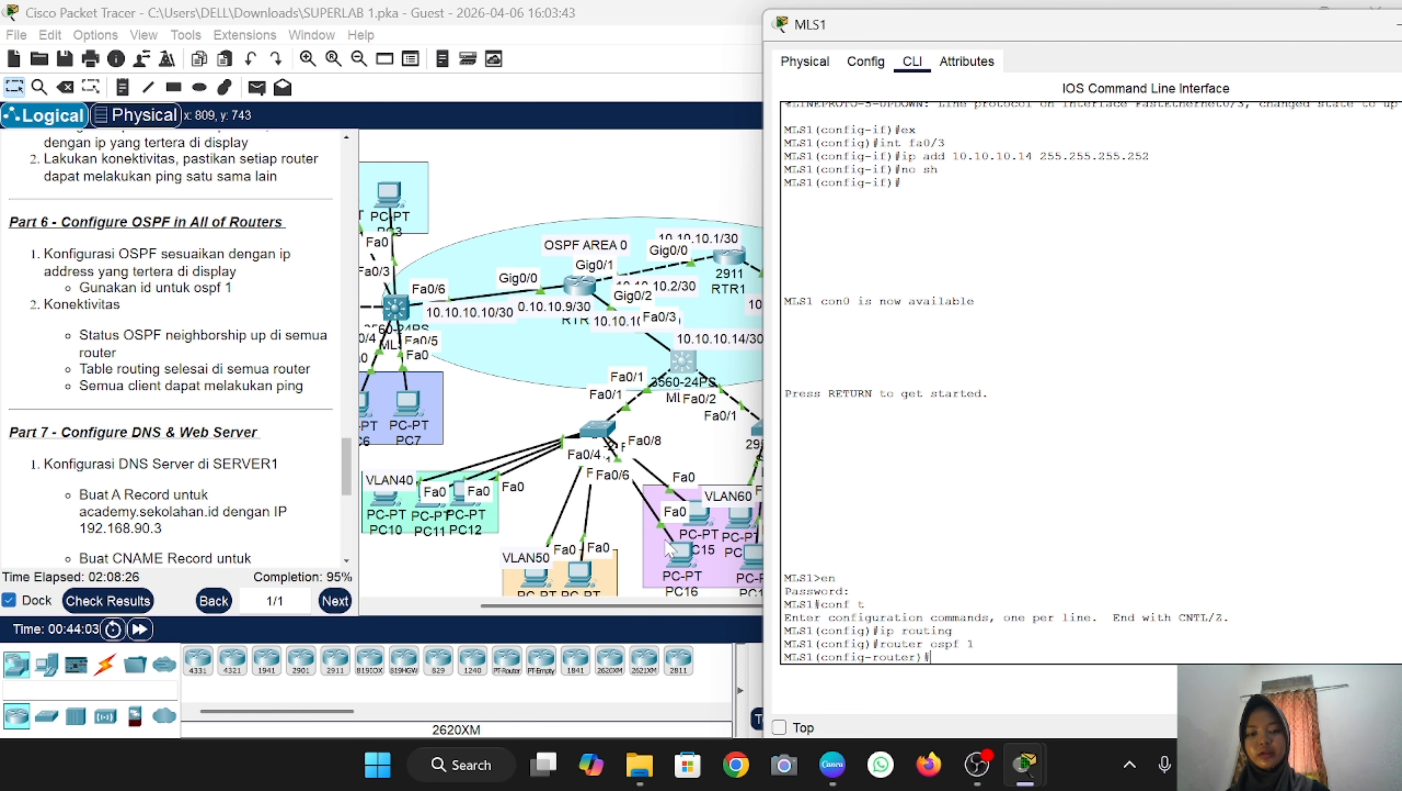
scroll(700, 540, "right", 5)
scroll(700, 540, "right", 3)
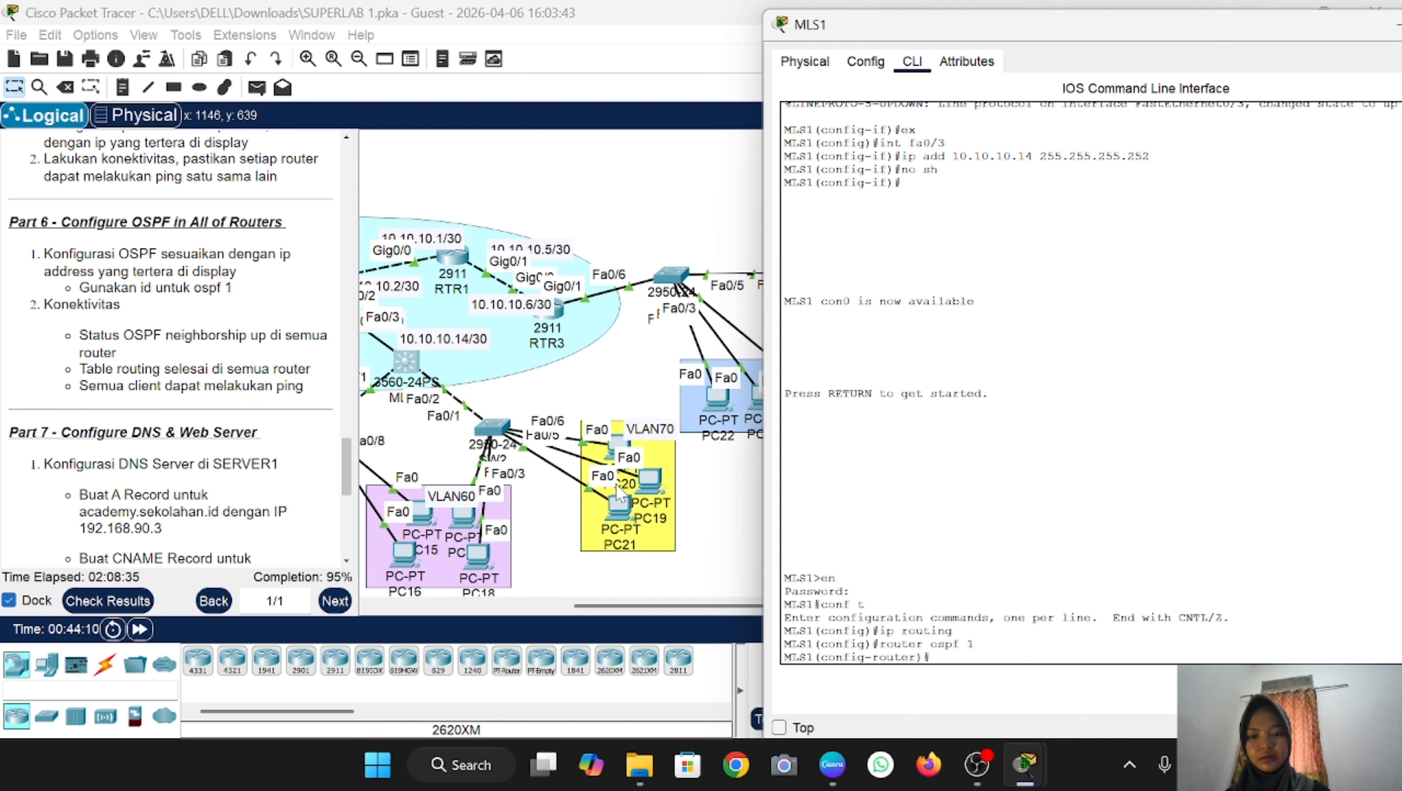
scroll(554, 526, "left", 4)
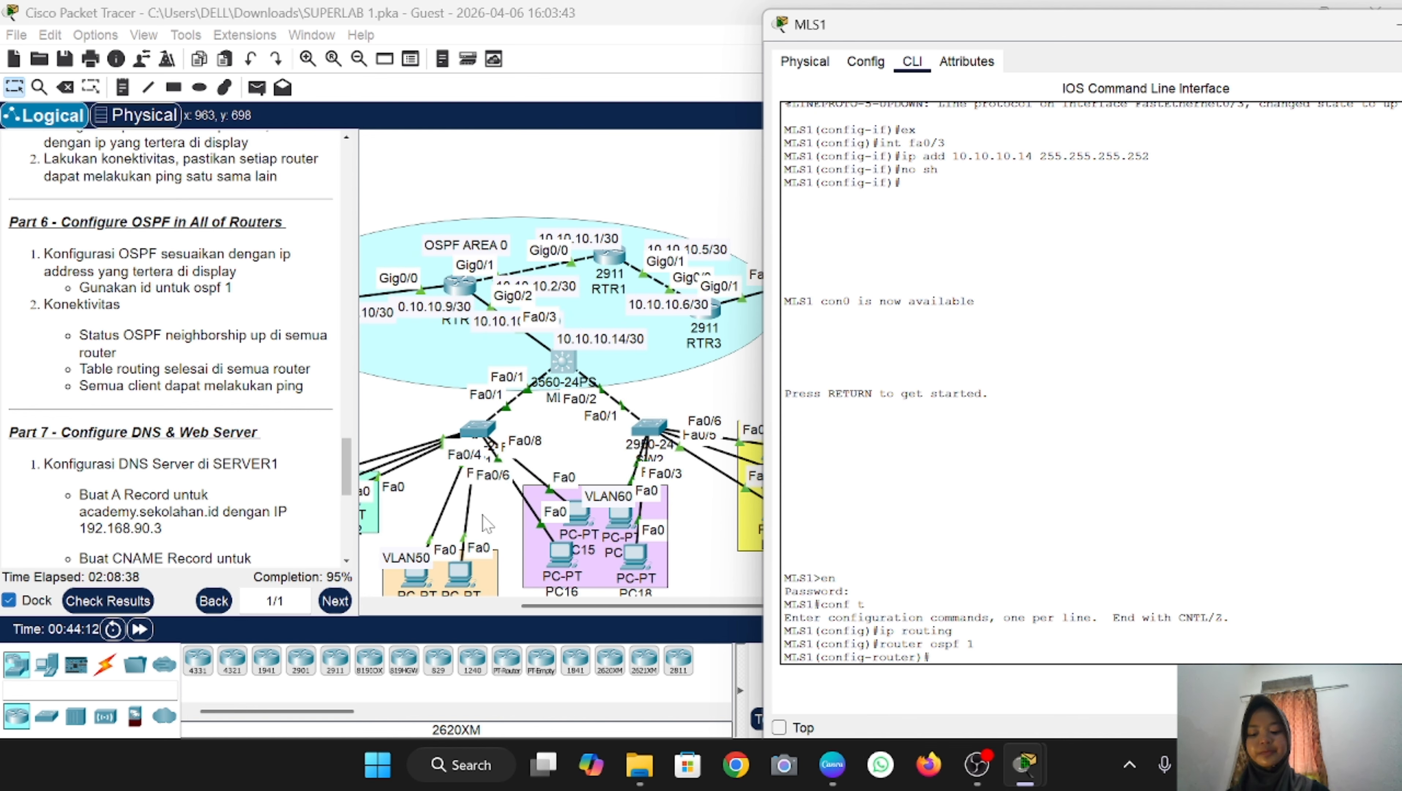
type("netw 10.1")
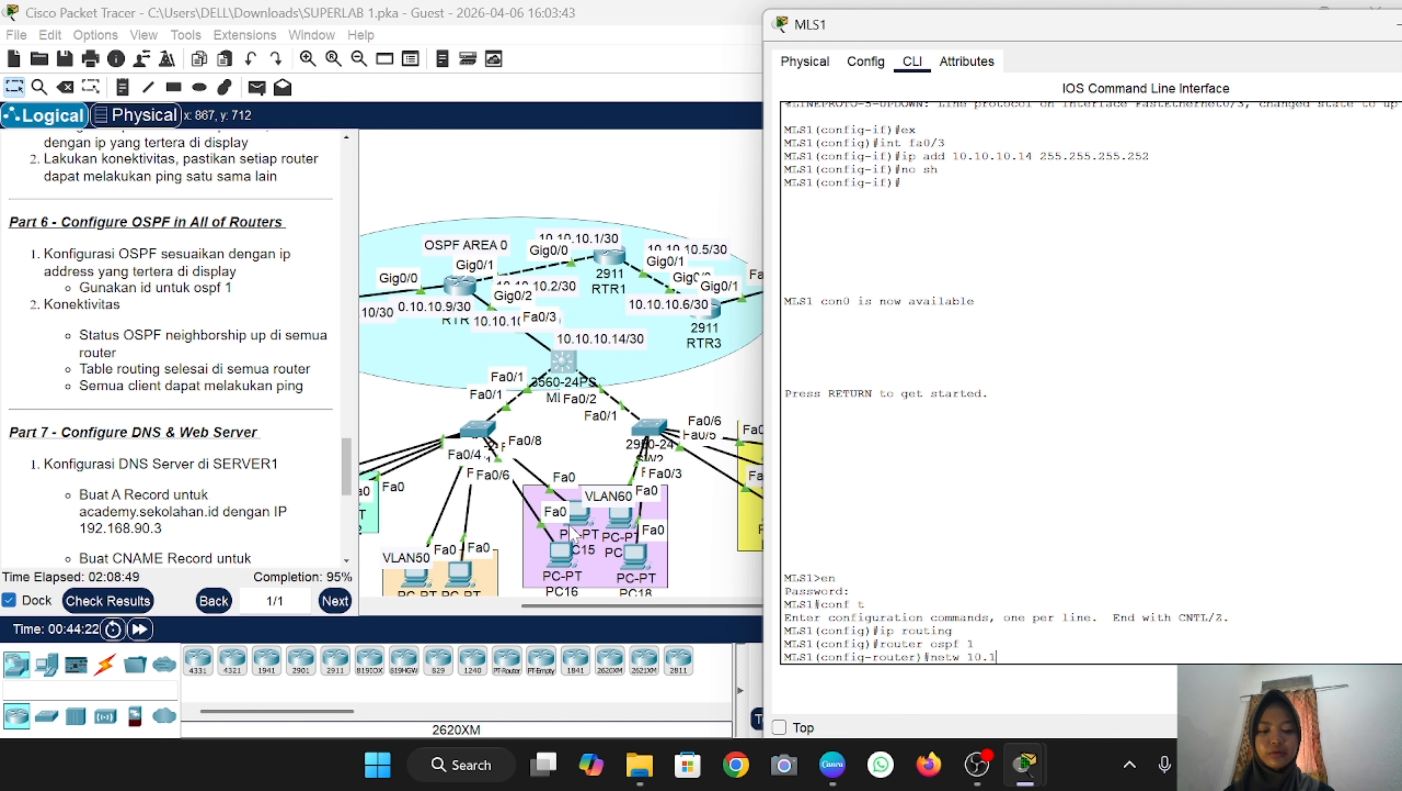
type("0.10.12 0.0")
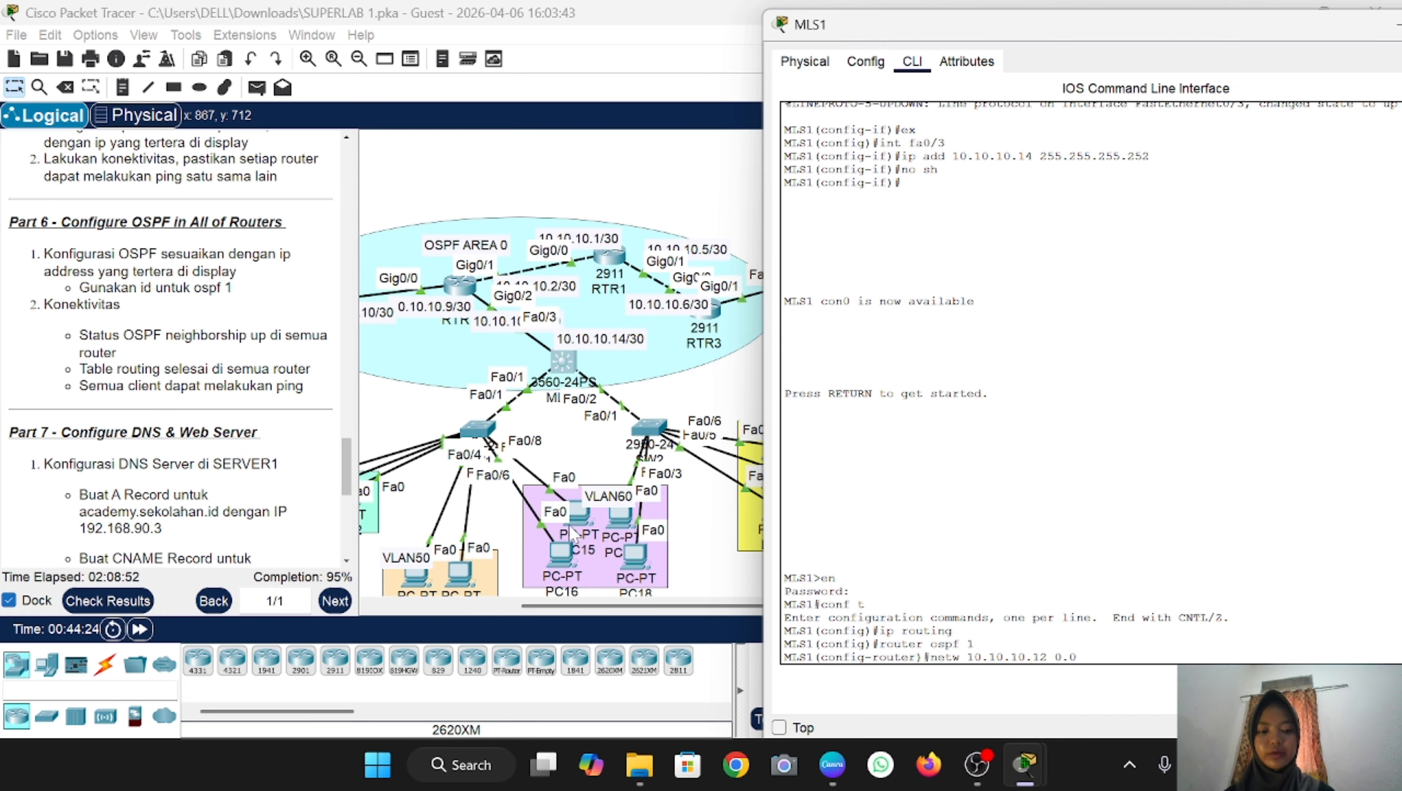
type(".0.3")
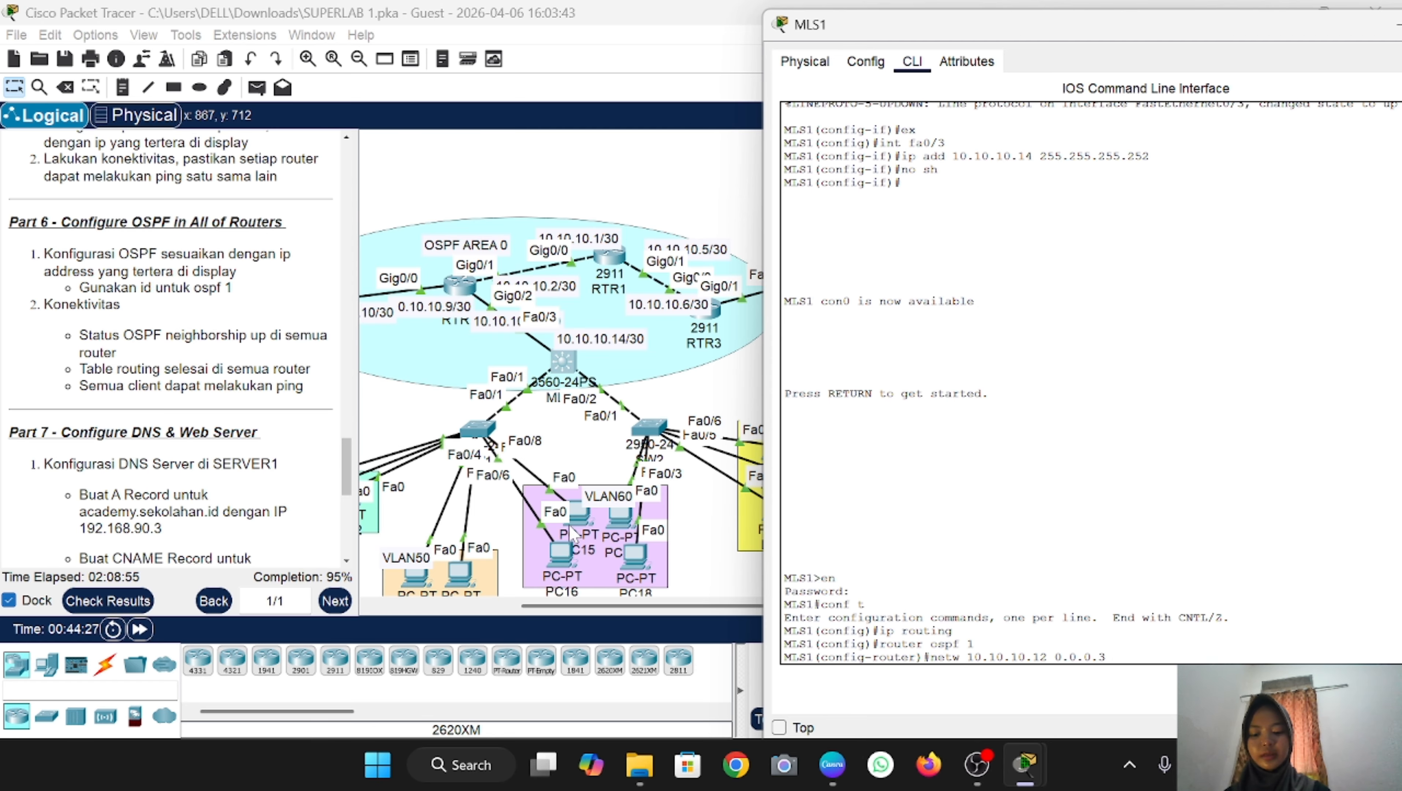
type(" area 0")
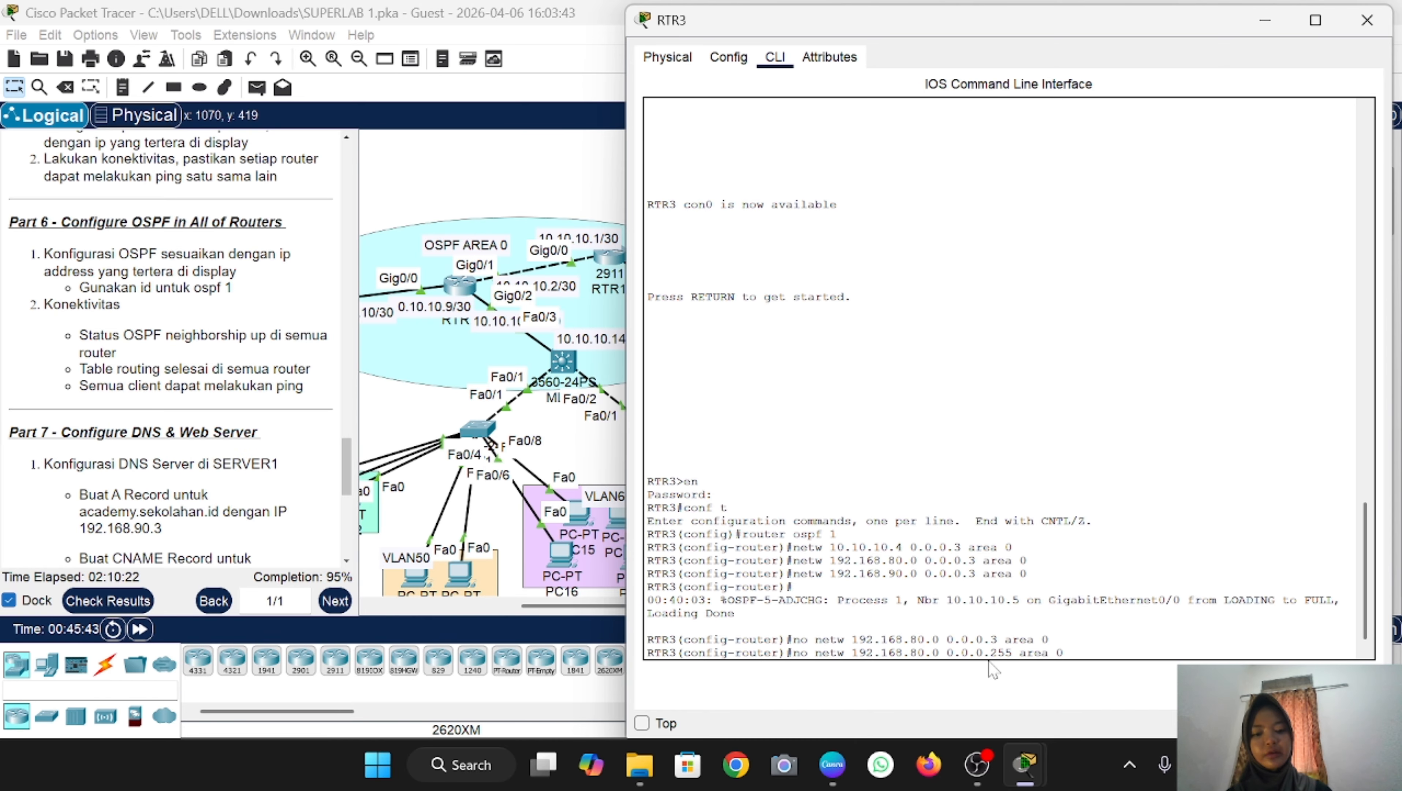
Step: In RTR3's console, position the edit point after the 0.0.0.255 mask in the 'no netw 192.168.80.0' command
key("Left")
key("Left")
key("Left")
key("Left")
key("Left")
key("Left")
key("Left")
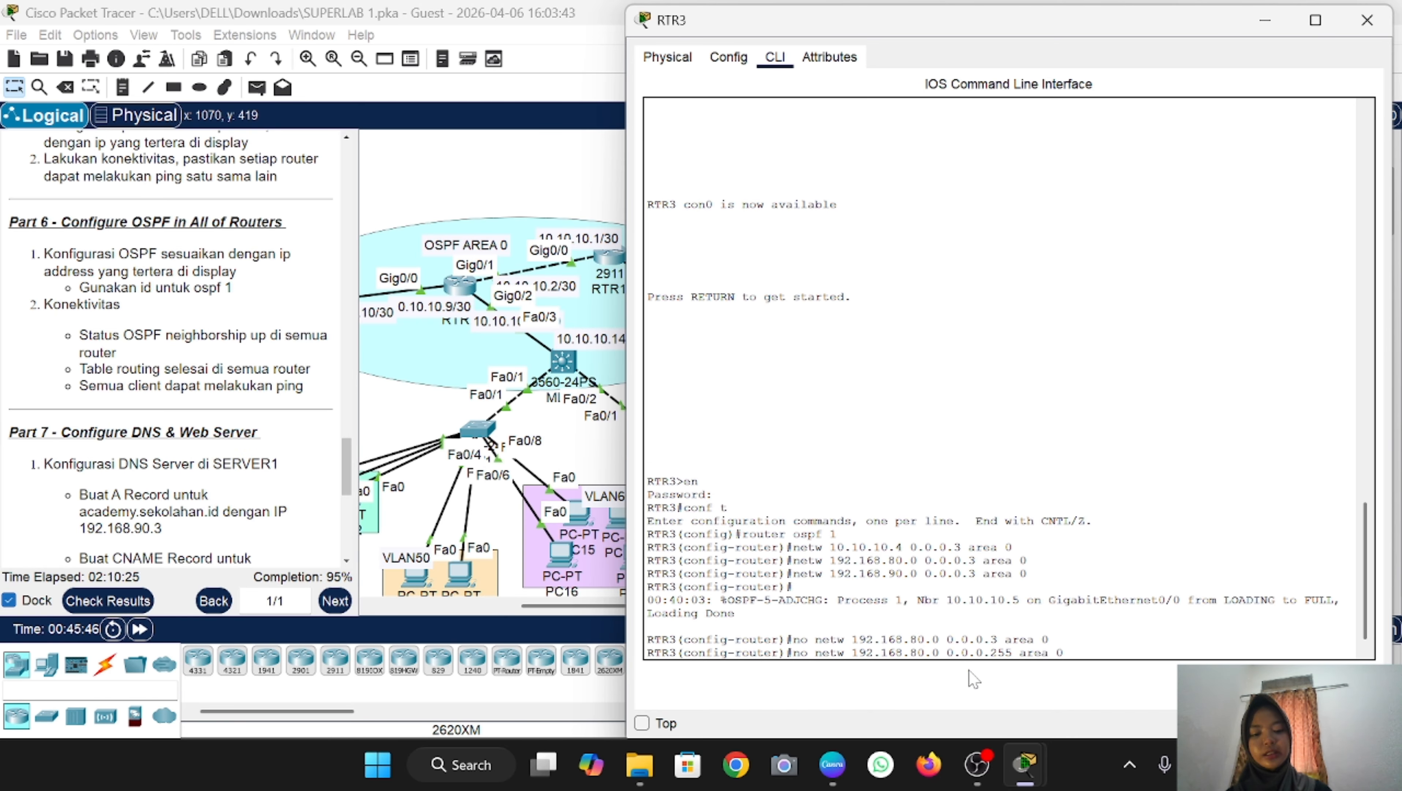
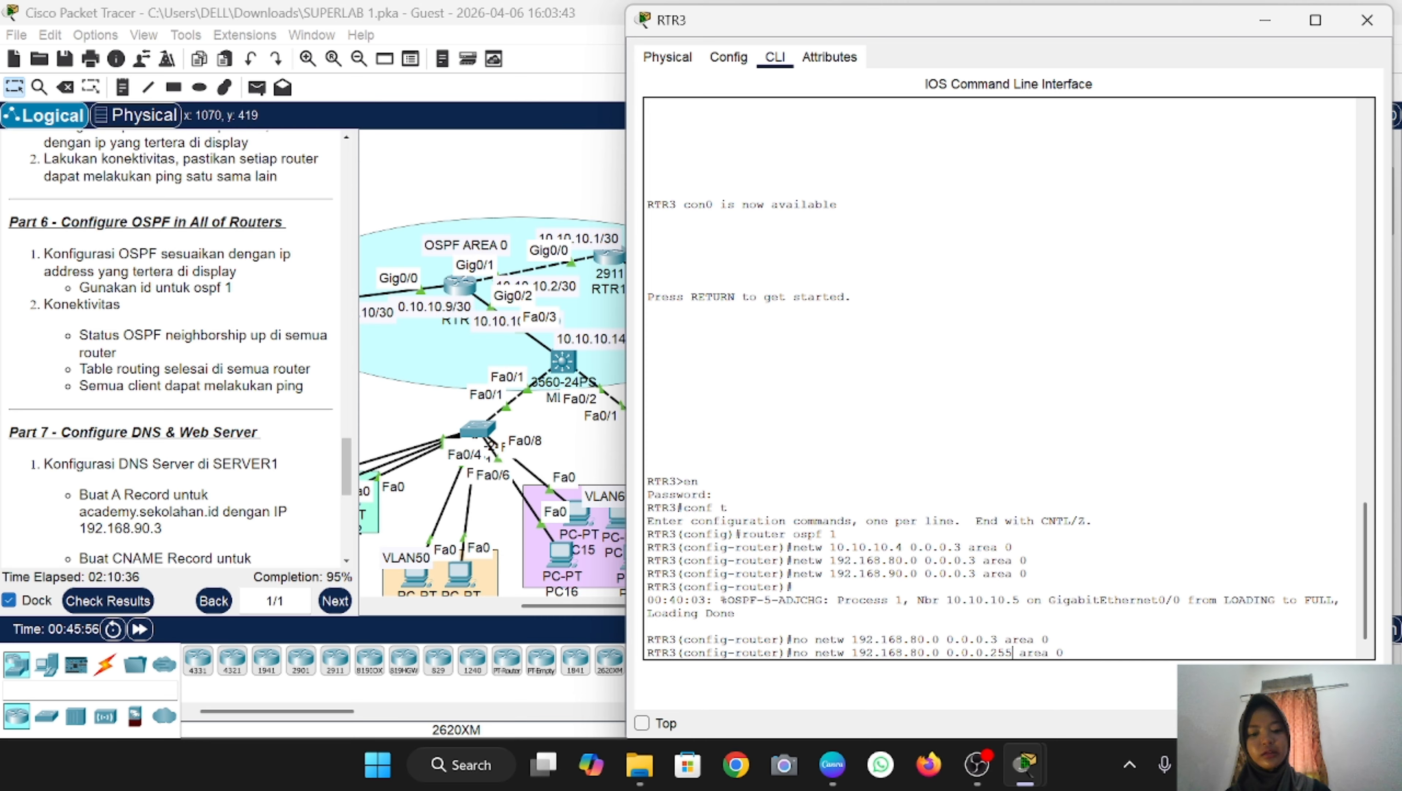
Step: Re-advertise 192.168.80.0 on RTR3 with wildcard 0.0.0.255 in area 0
key("Left")
key("Left")
key("Left")
key("Left")
key("Left")
key("Left")
key("Left")
key("BackSpace")
key("BackSpace")
key("BackSpace")
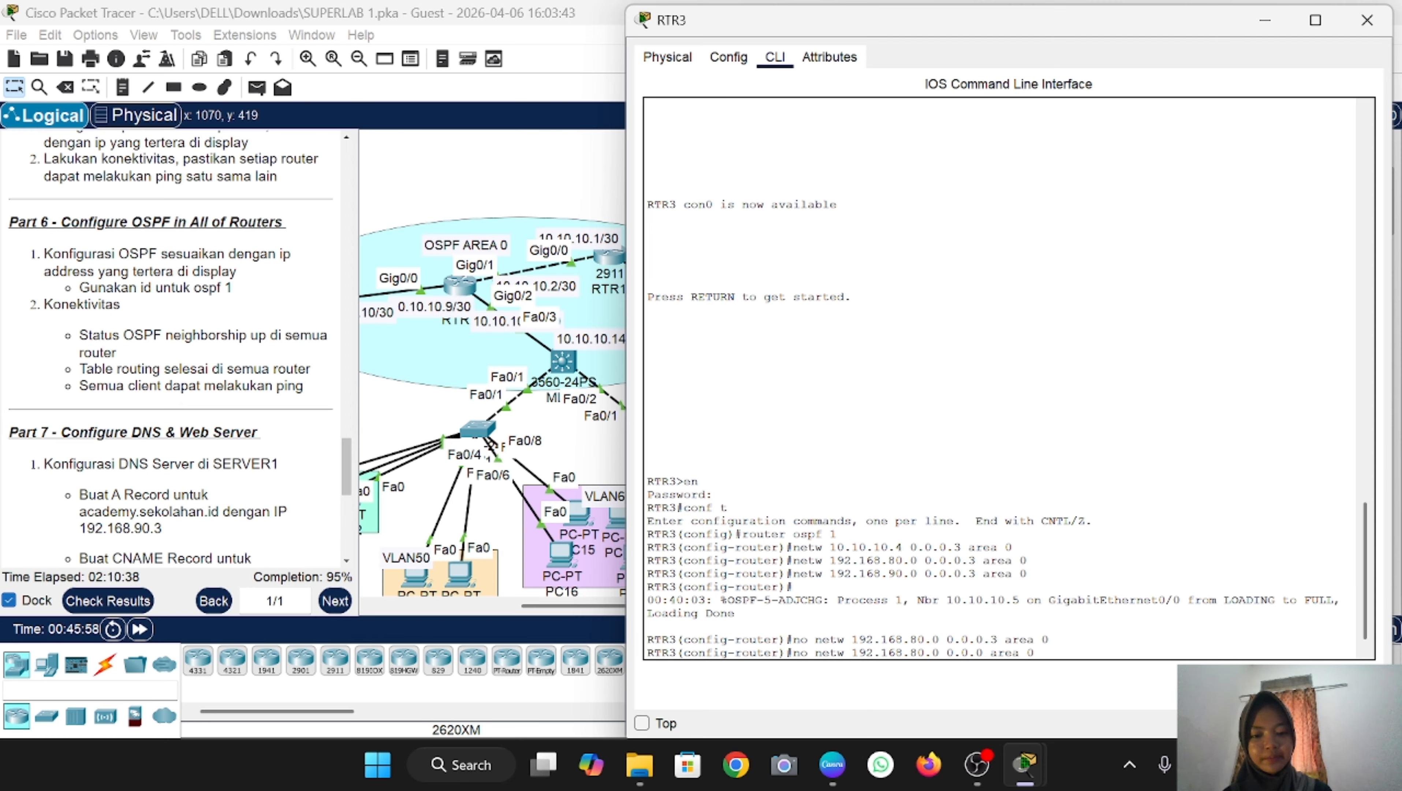
type("3 255")
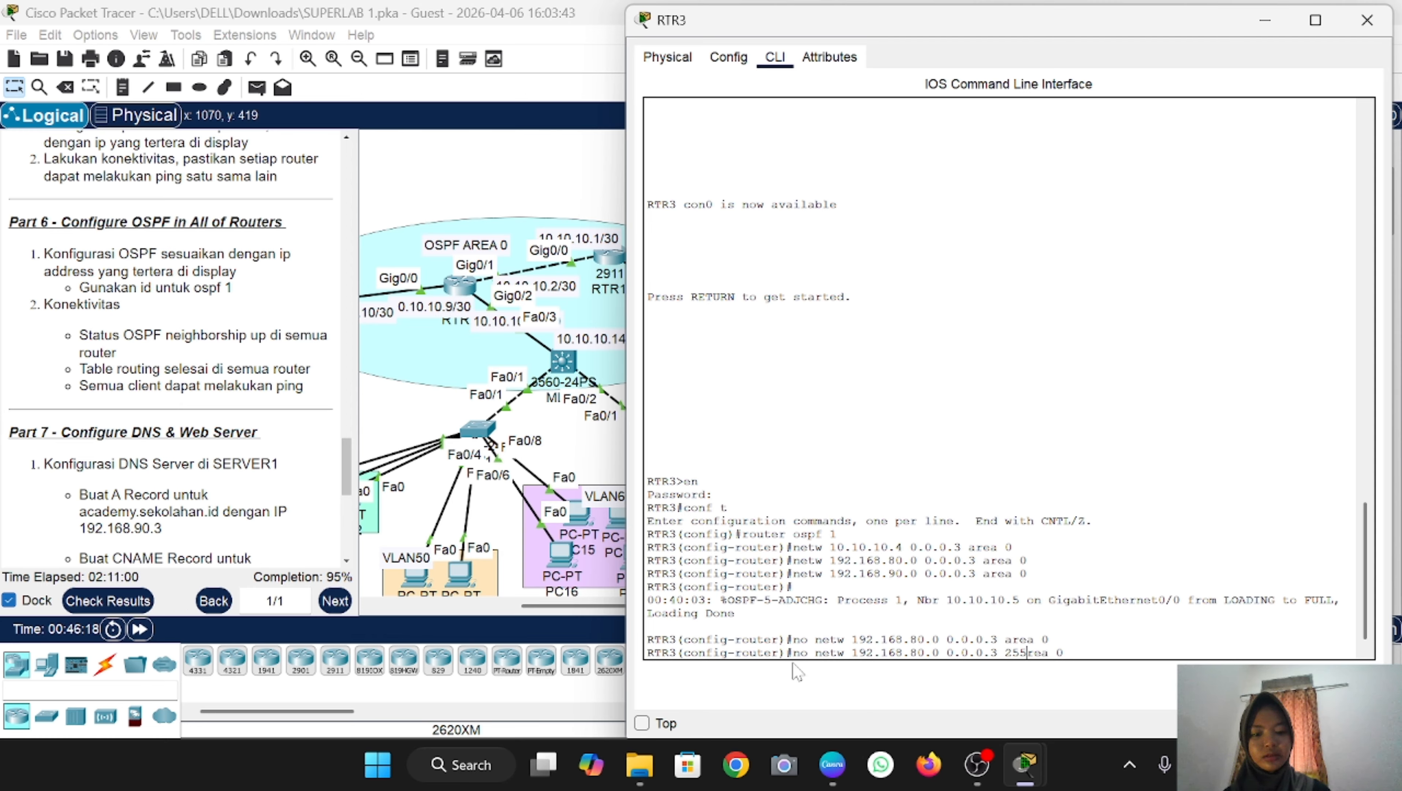
key("BackSpace")
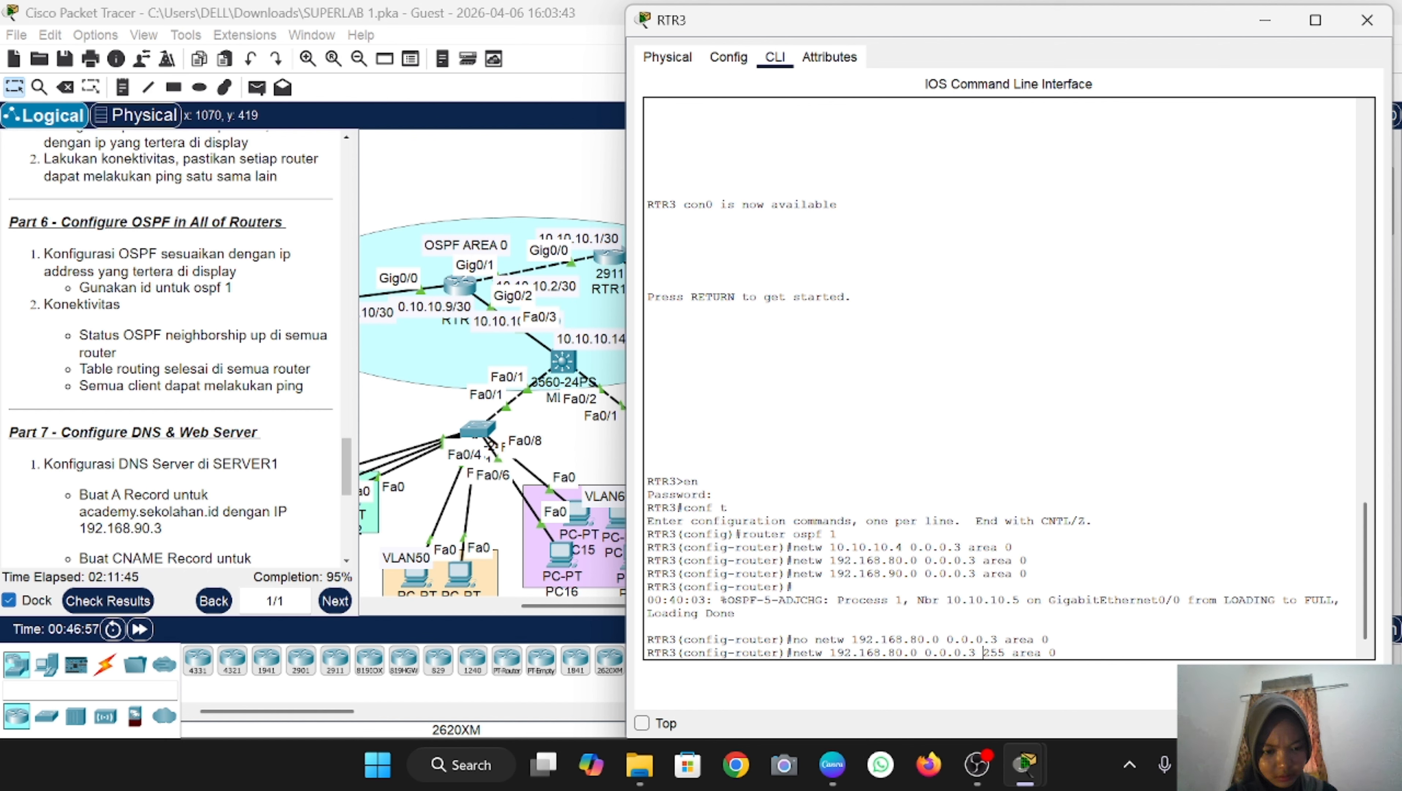
key("BackSpace")
key("BackSpace")
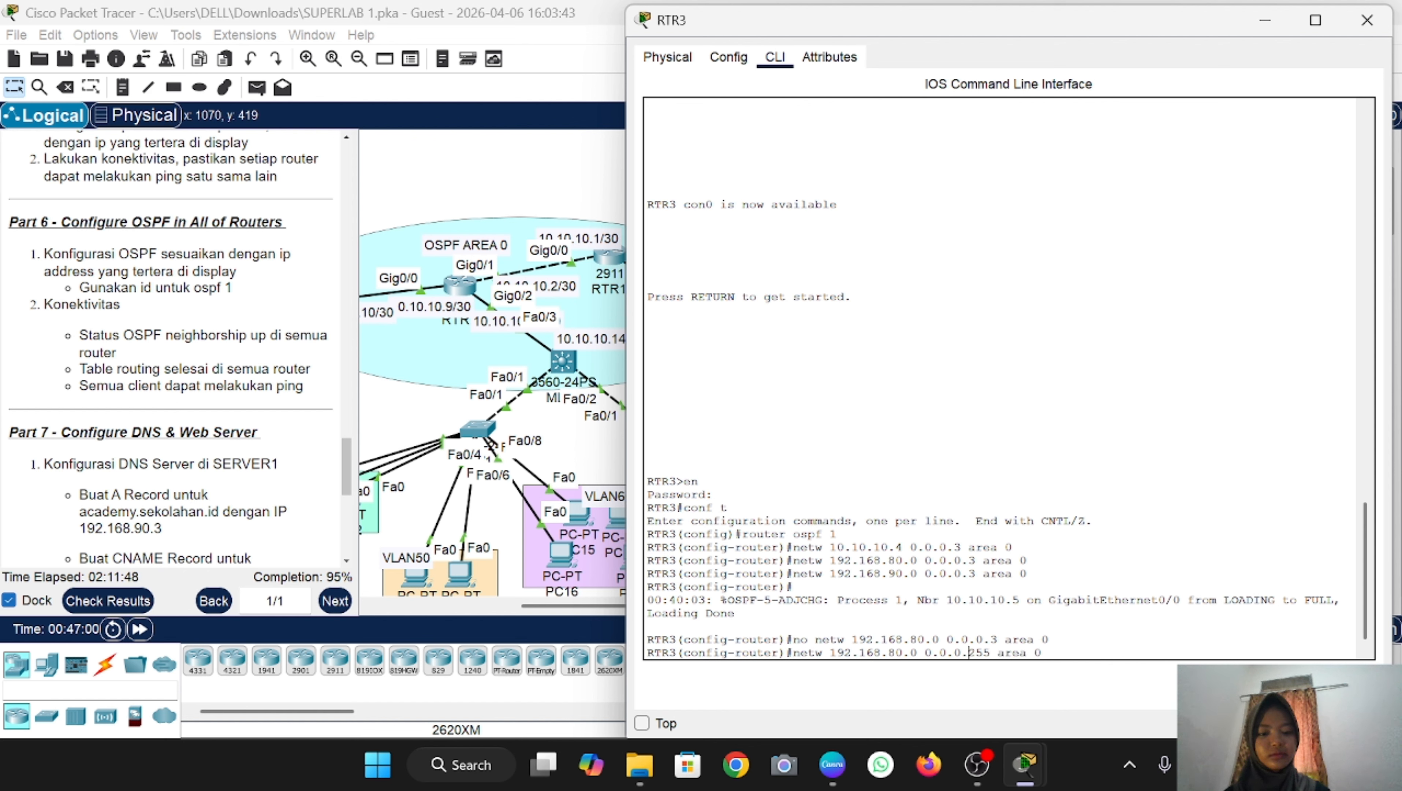
key("Return")
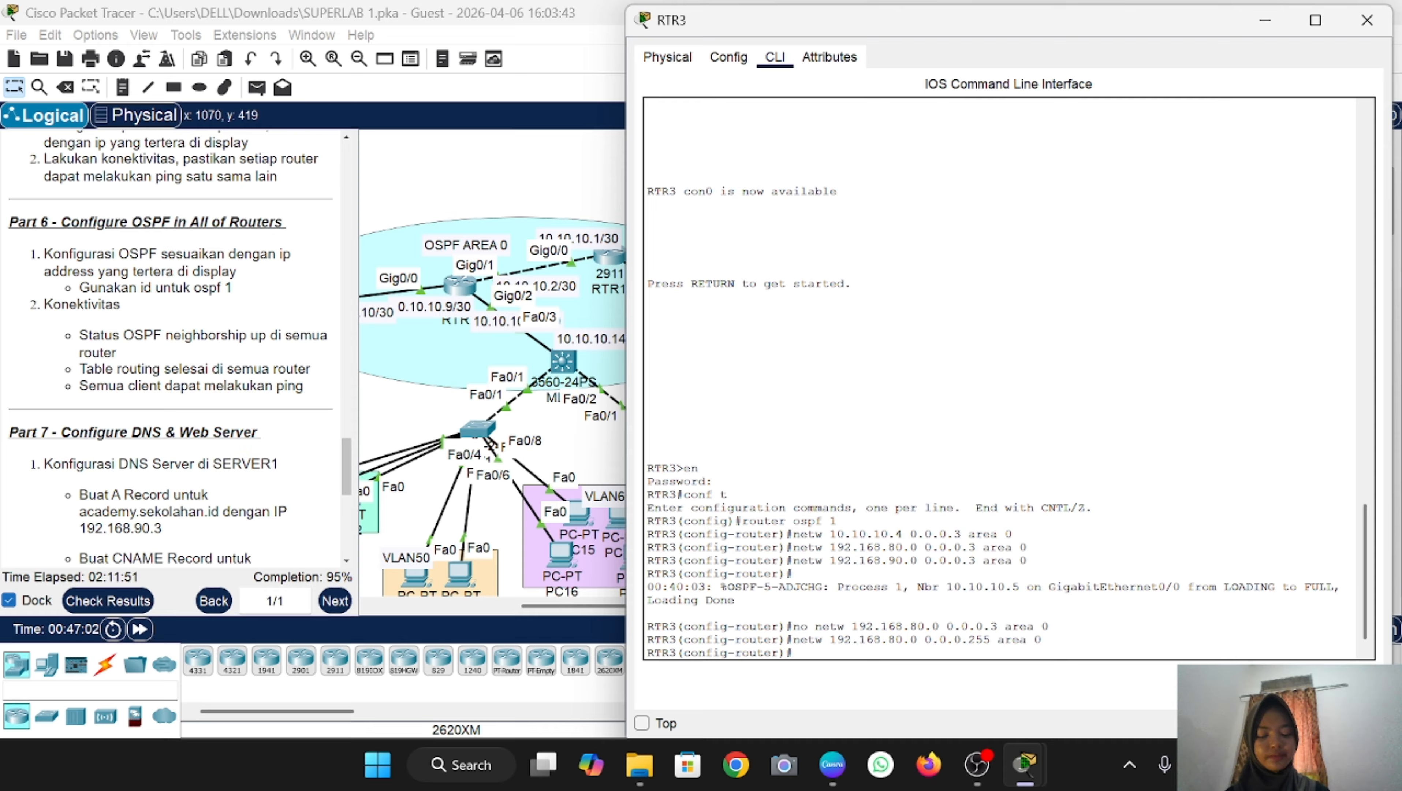
Step: Replace RTR3's 192.168.90.0 0.0.0.3 statement with wildcard 0.0.0.255 in area 0, then close RTR3
key("Up")
key("Up")
key("Up")
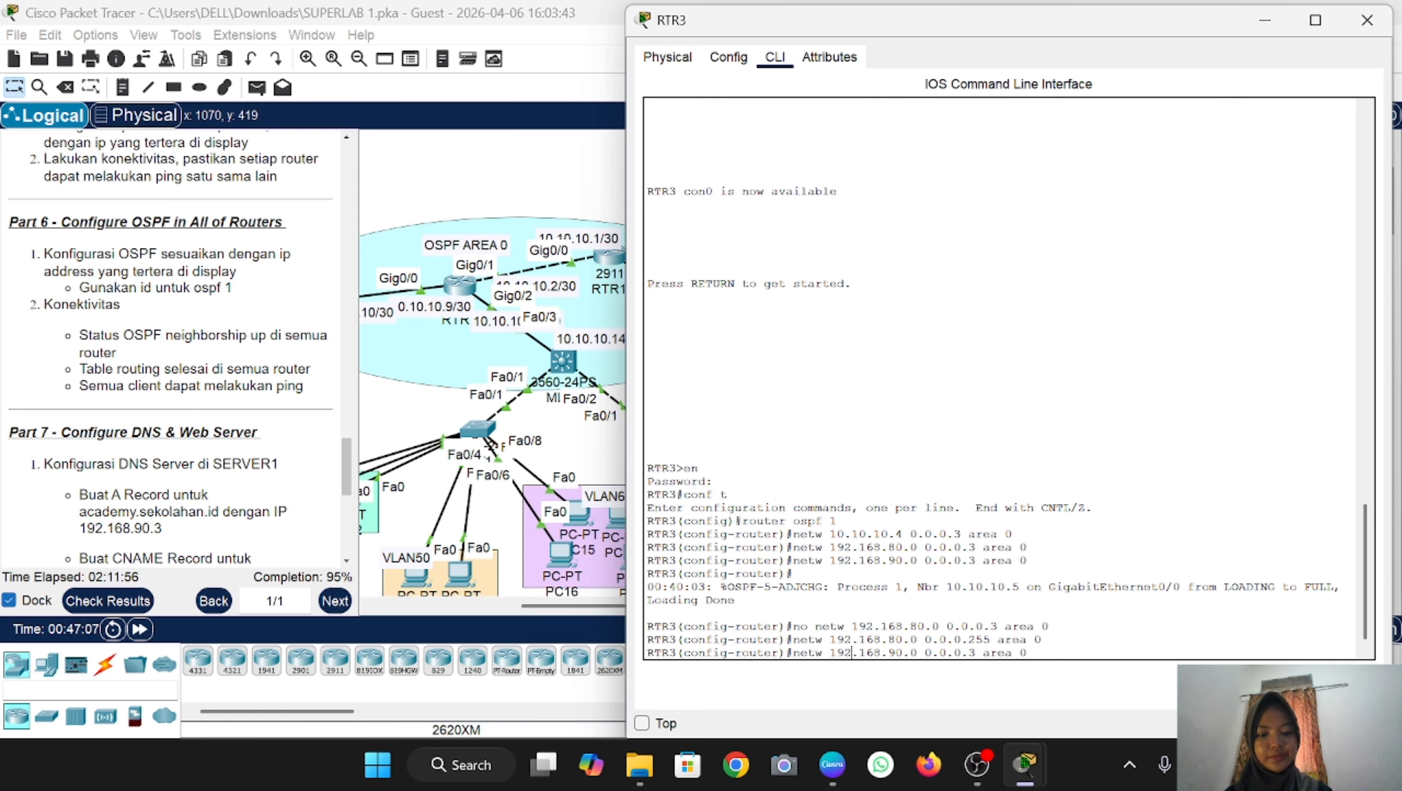
type("no")
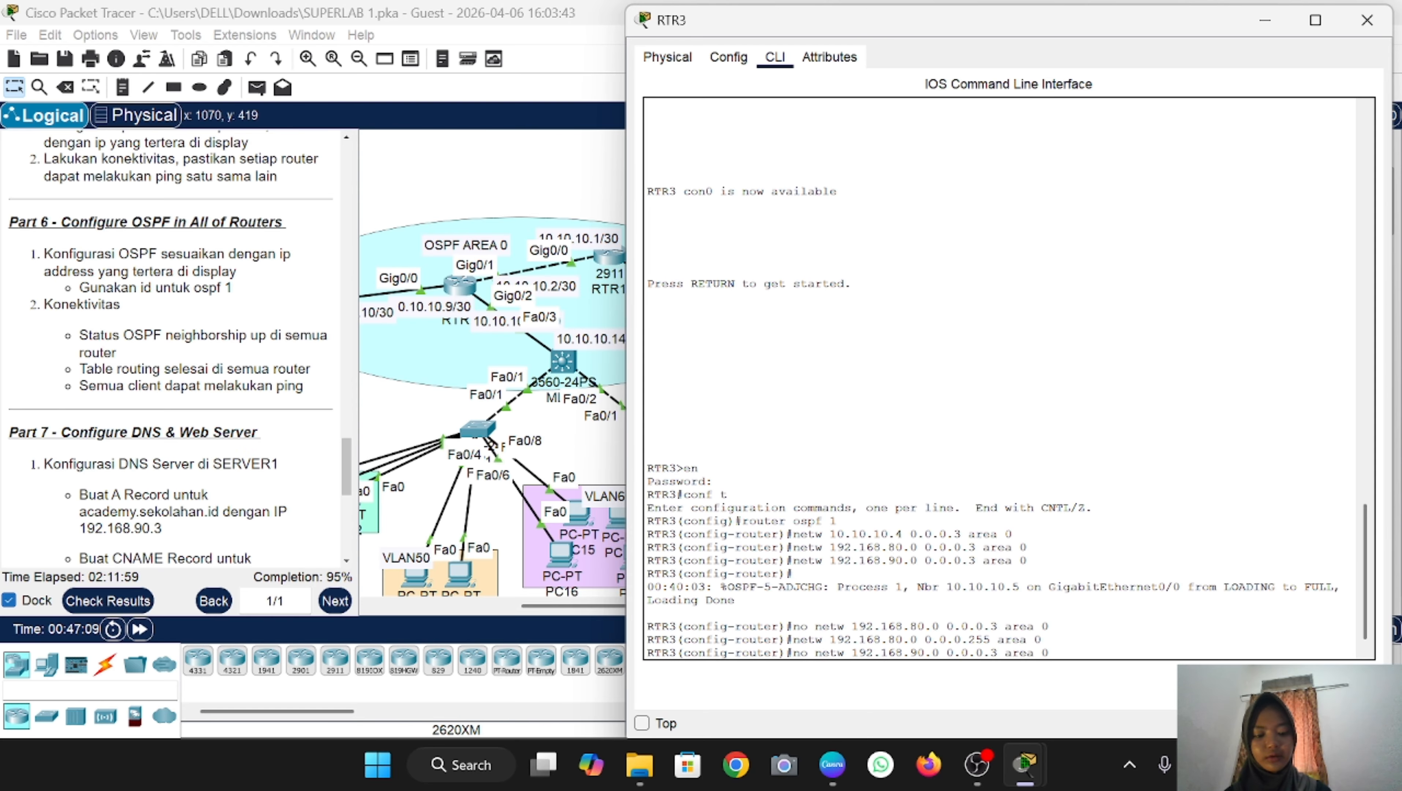
key("Return")
key("Up")
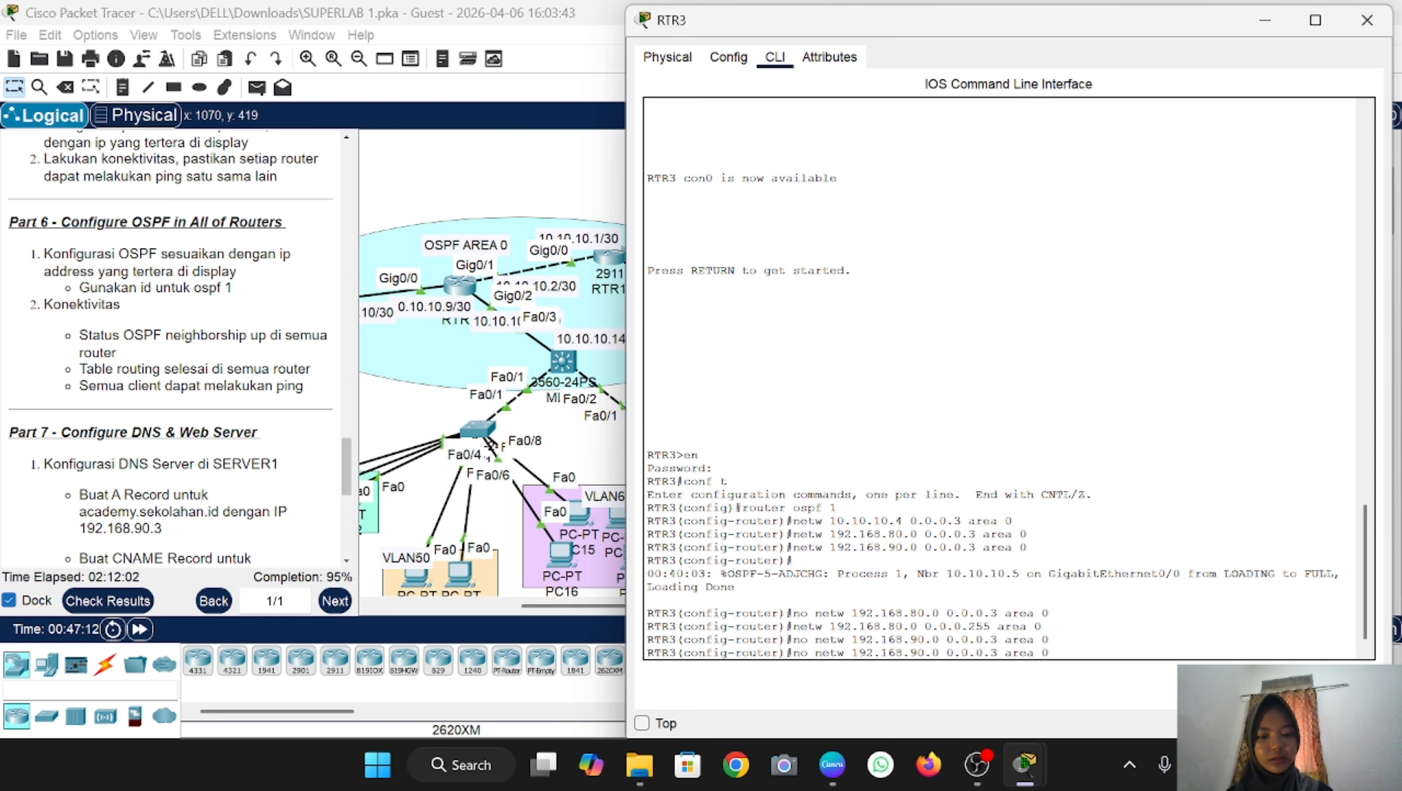
key("BackSpace")
type("255")
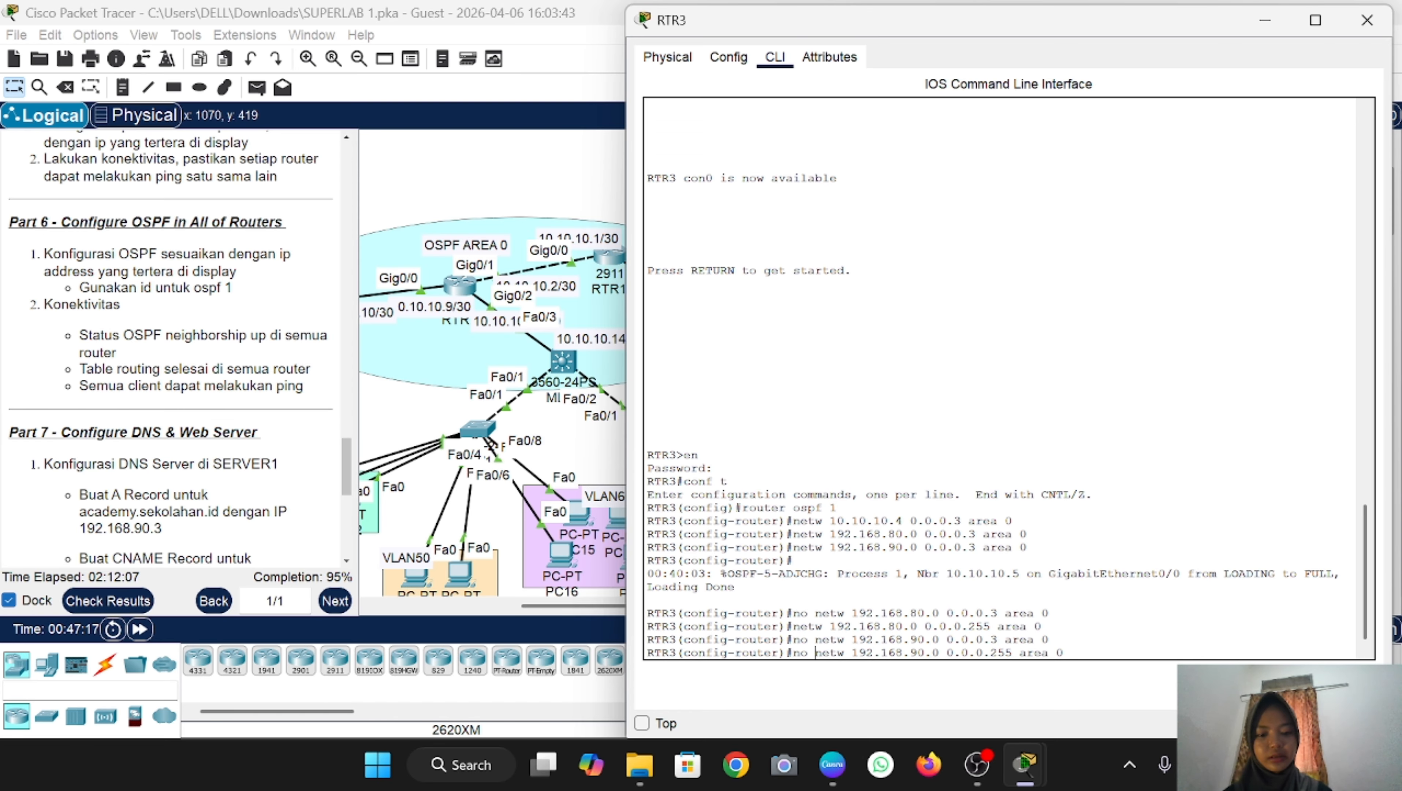
key("BackSpace")
key("BackSpace")
key("BackSpace")
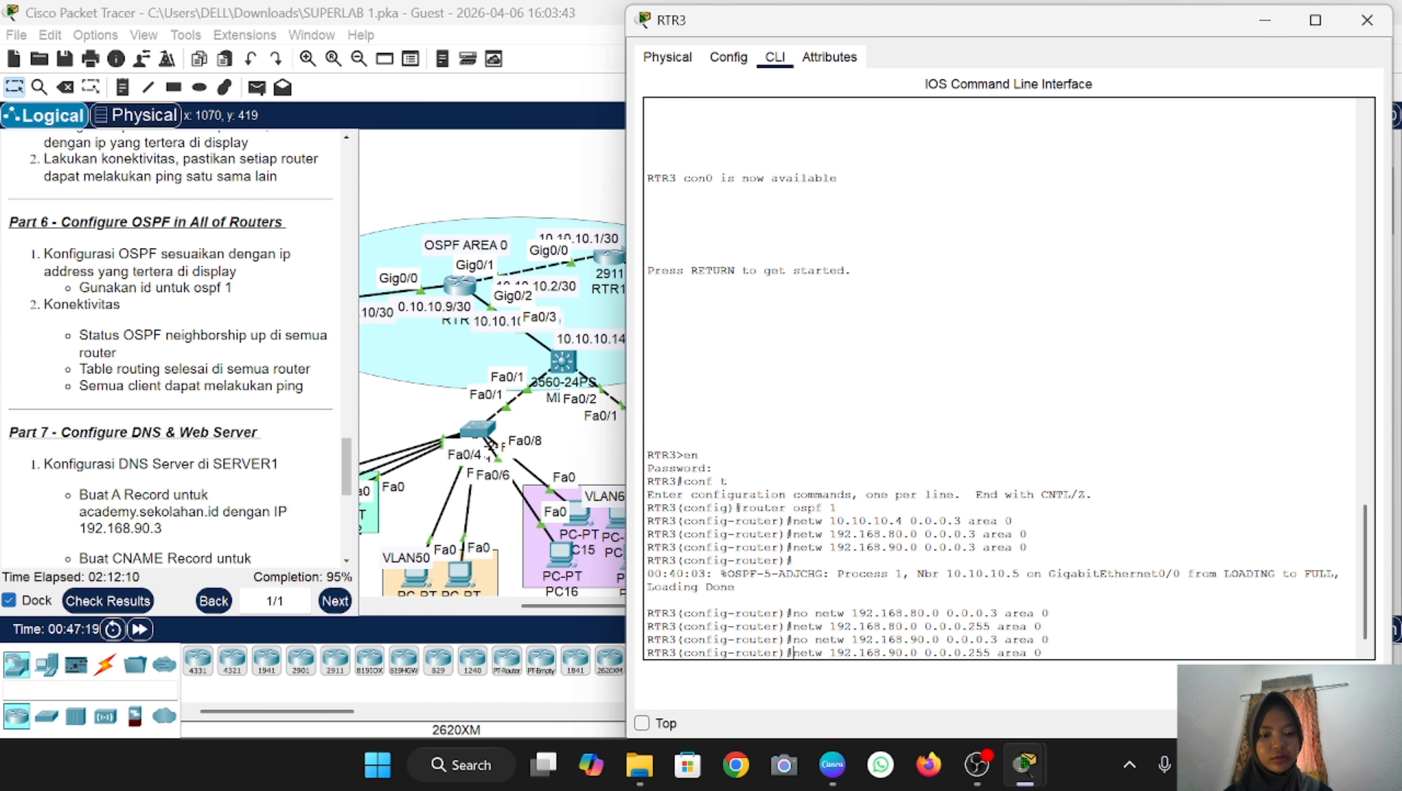
key("Return")
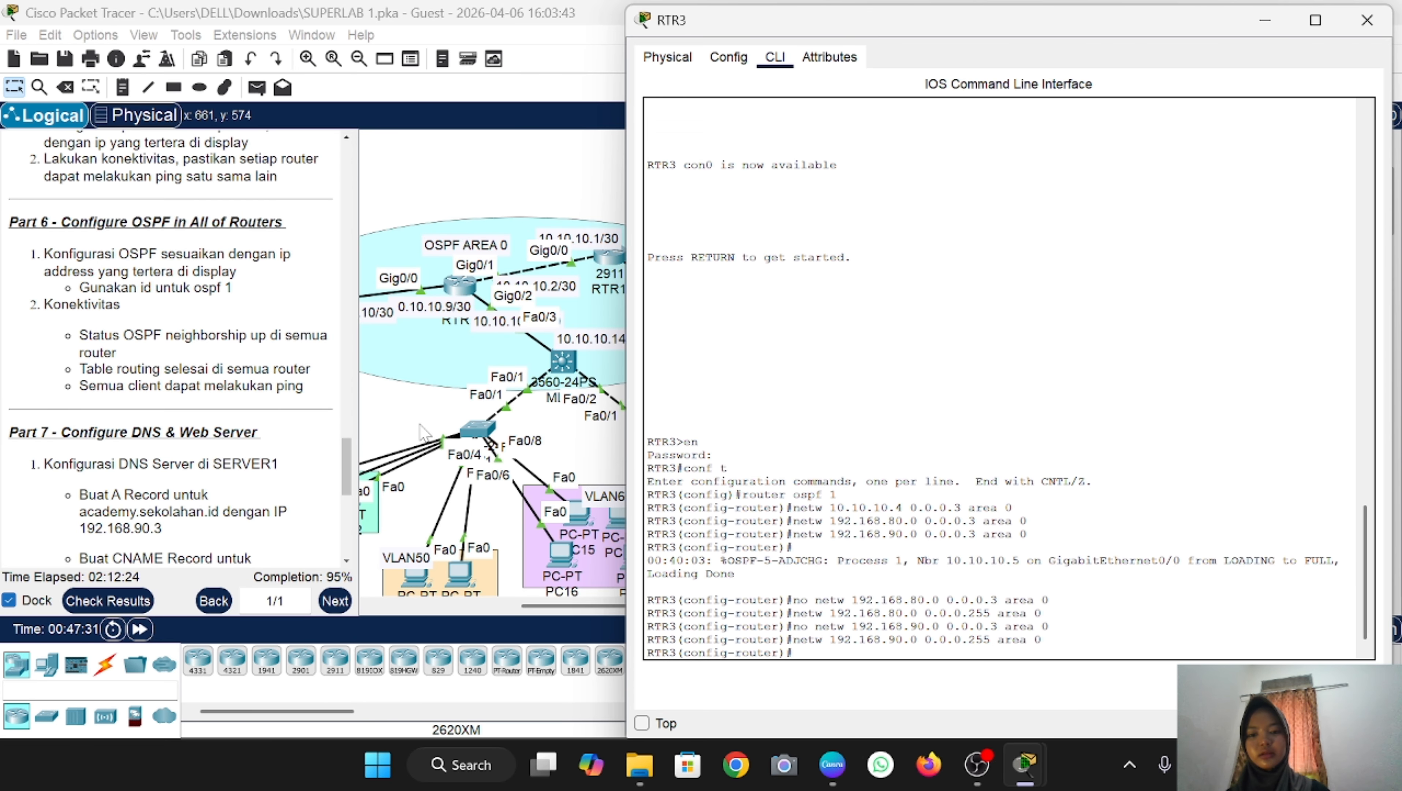
key("alt+F4")
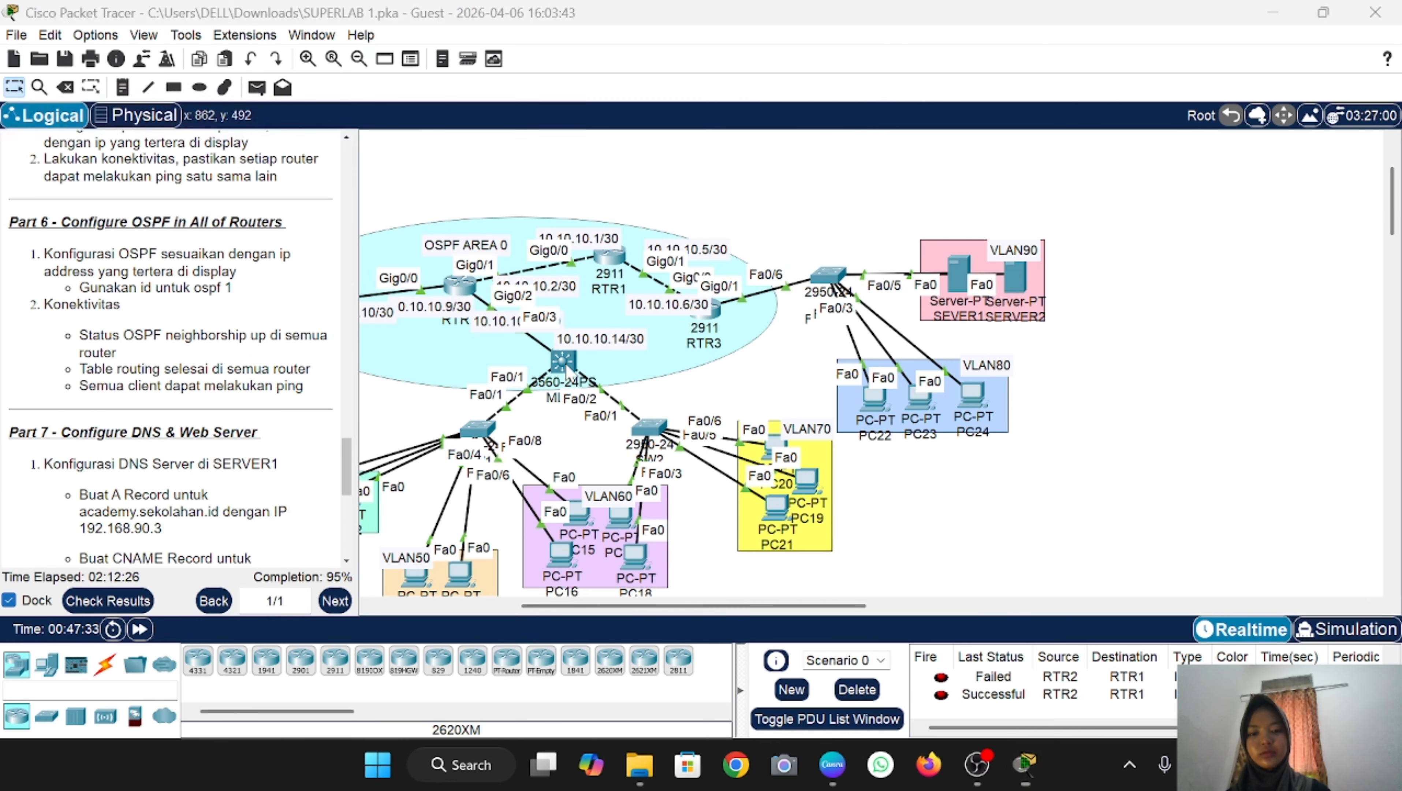
Step: On MLS1, advertise 192.168.40.0 and 192.168.50.0 with wildcard 0.0.0.255 in area 0
left_click(563, 363)
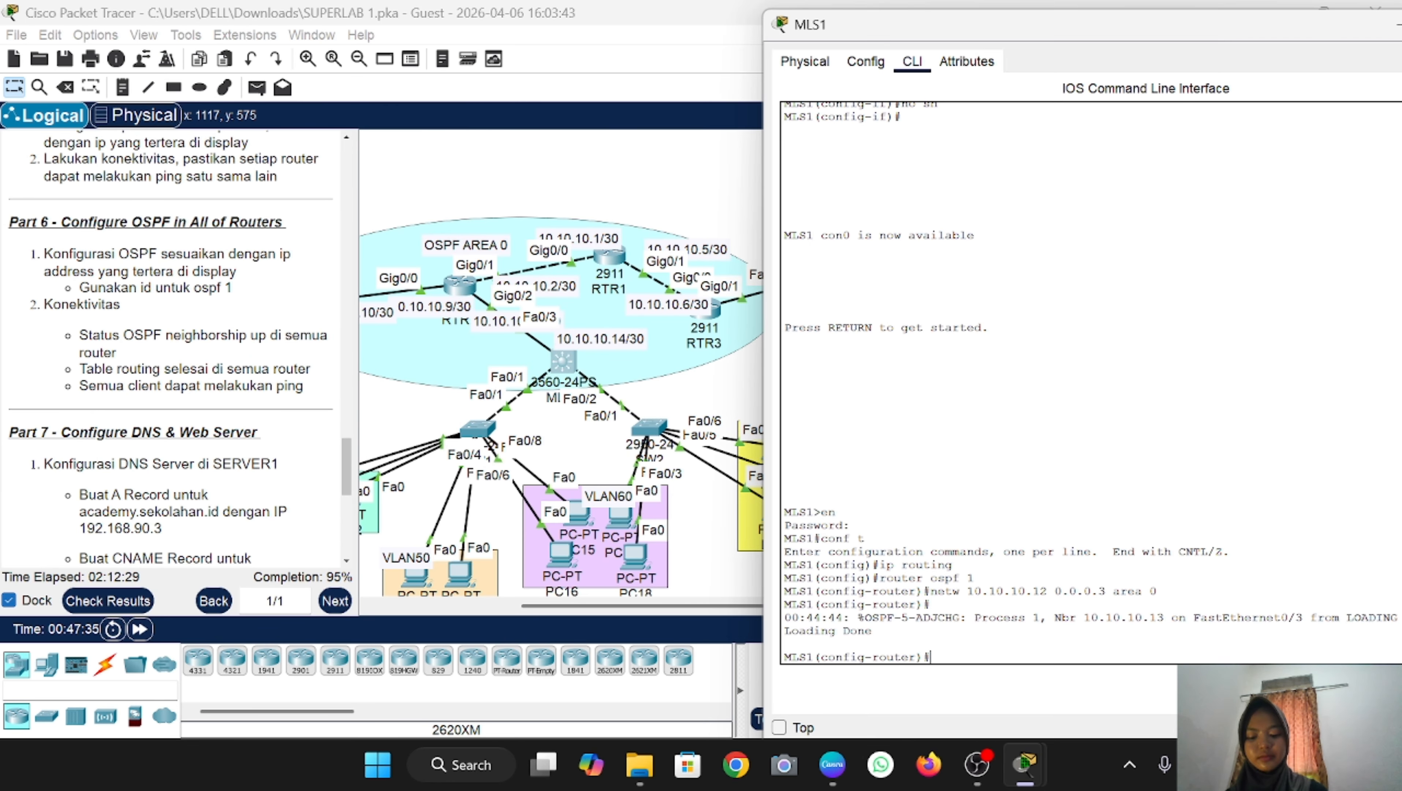
type("n")
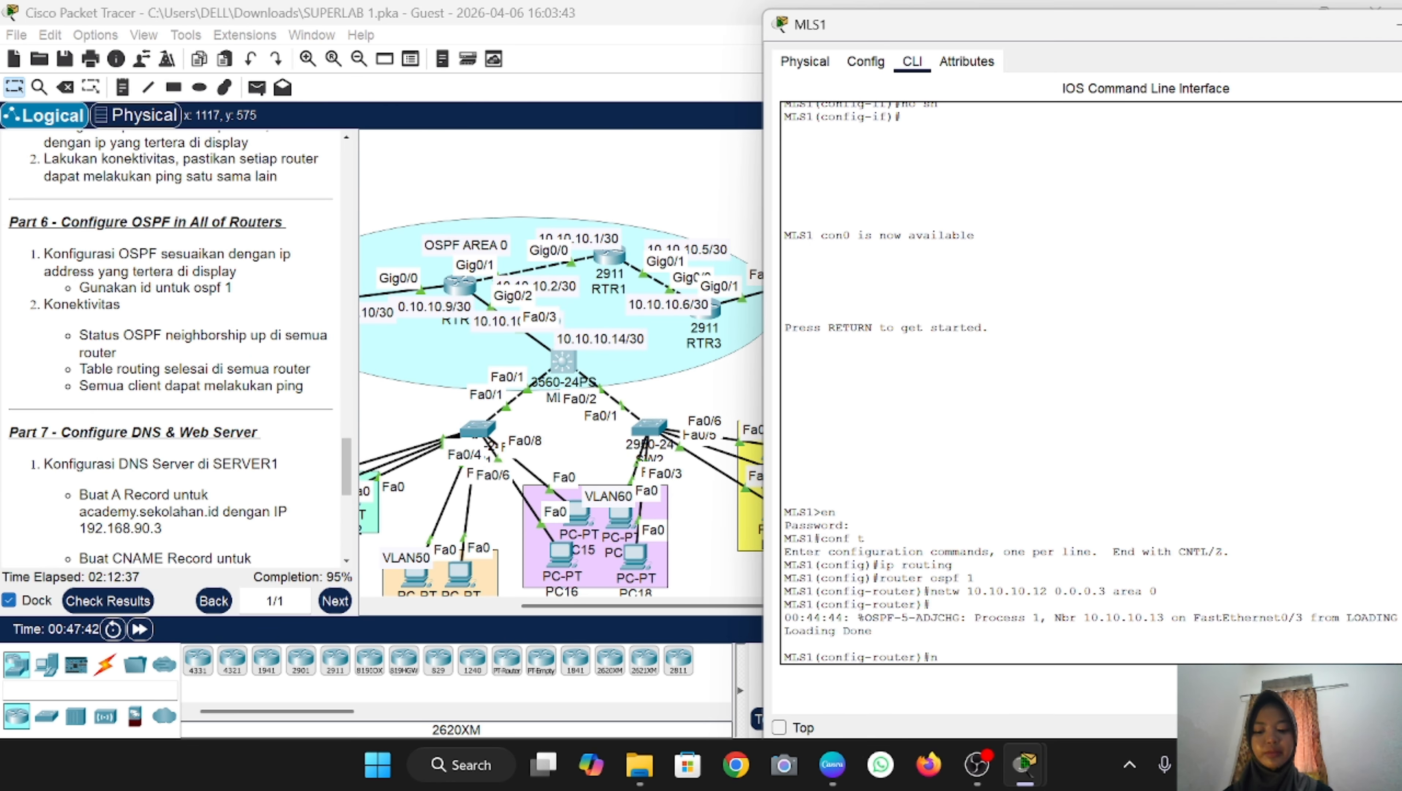
type("etw")
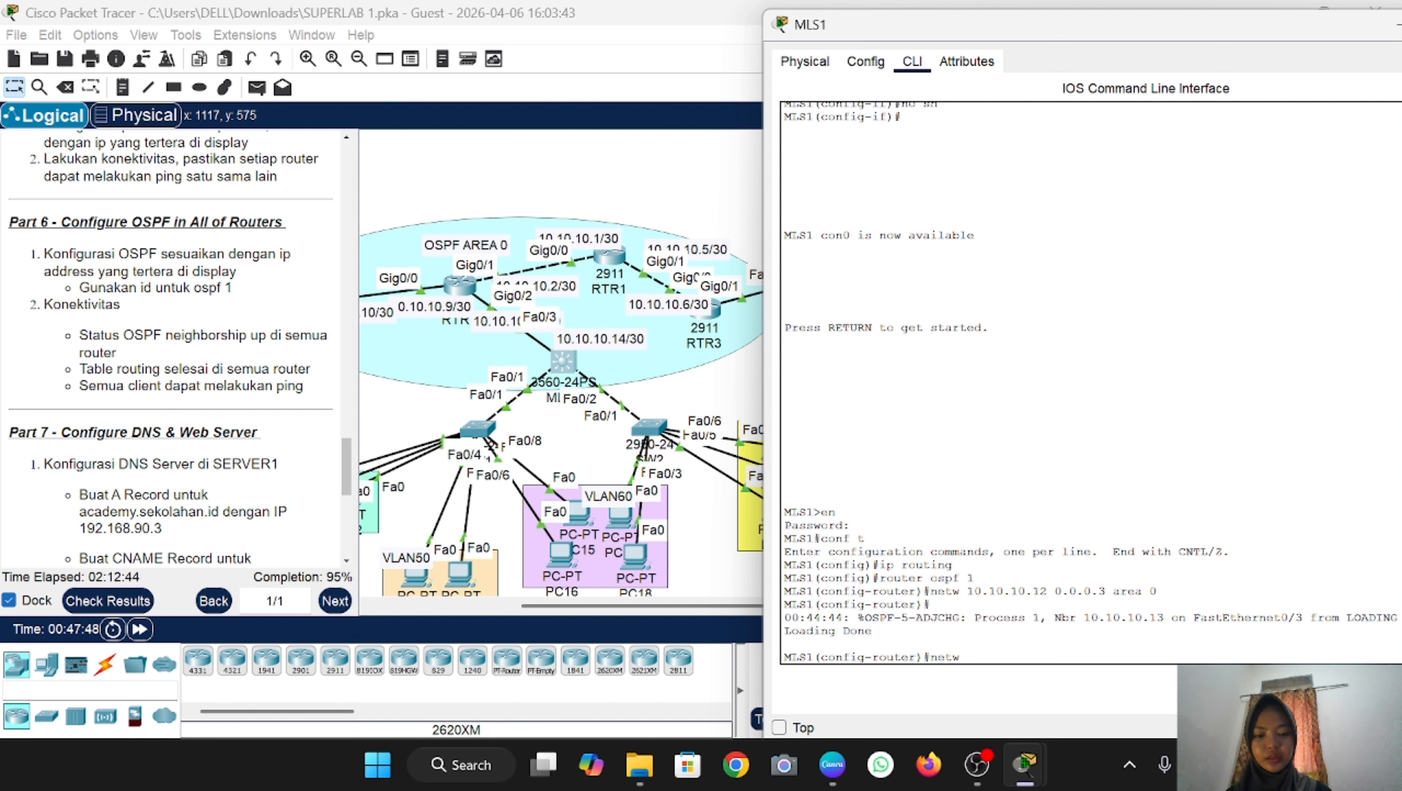
type(" 192.168.40.0 0.0.")
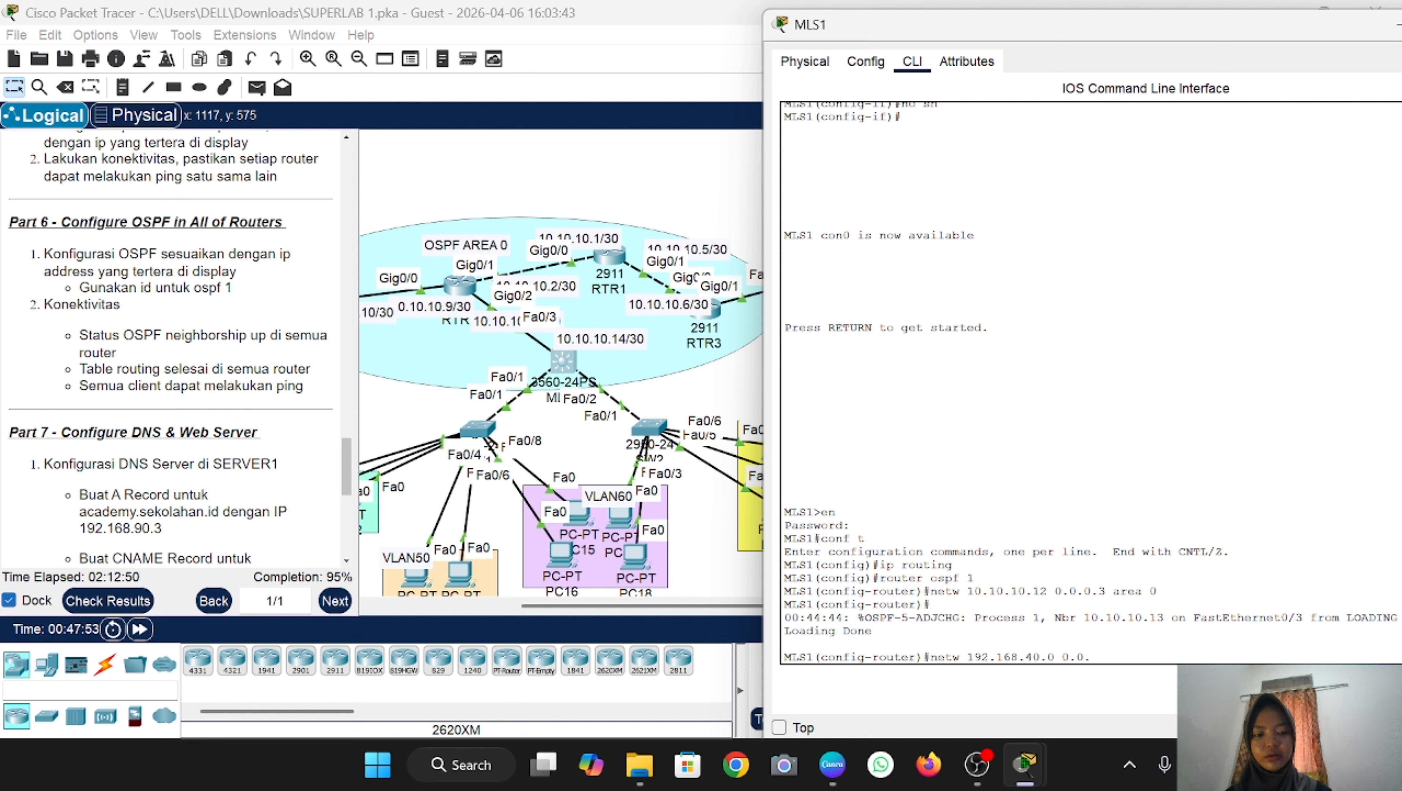
type("0.255 a")
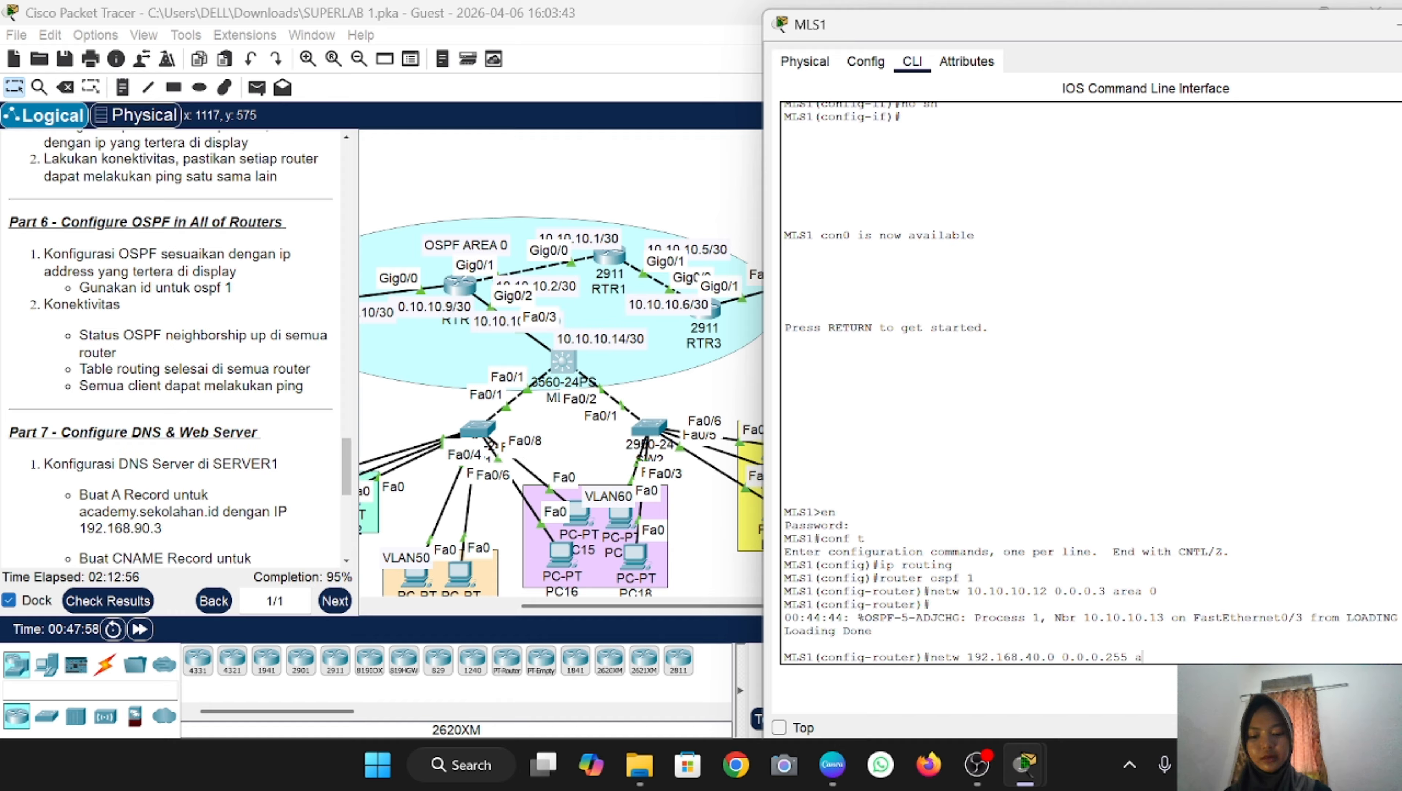
type("rea 0")
key("Return")
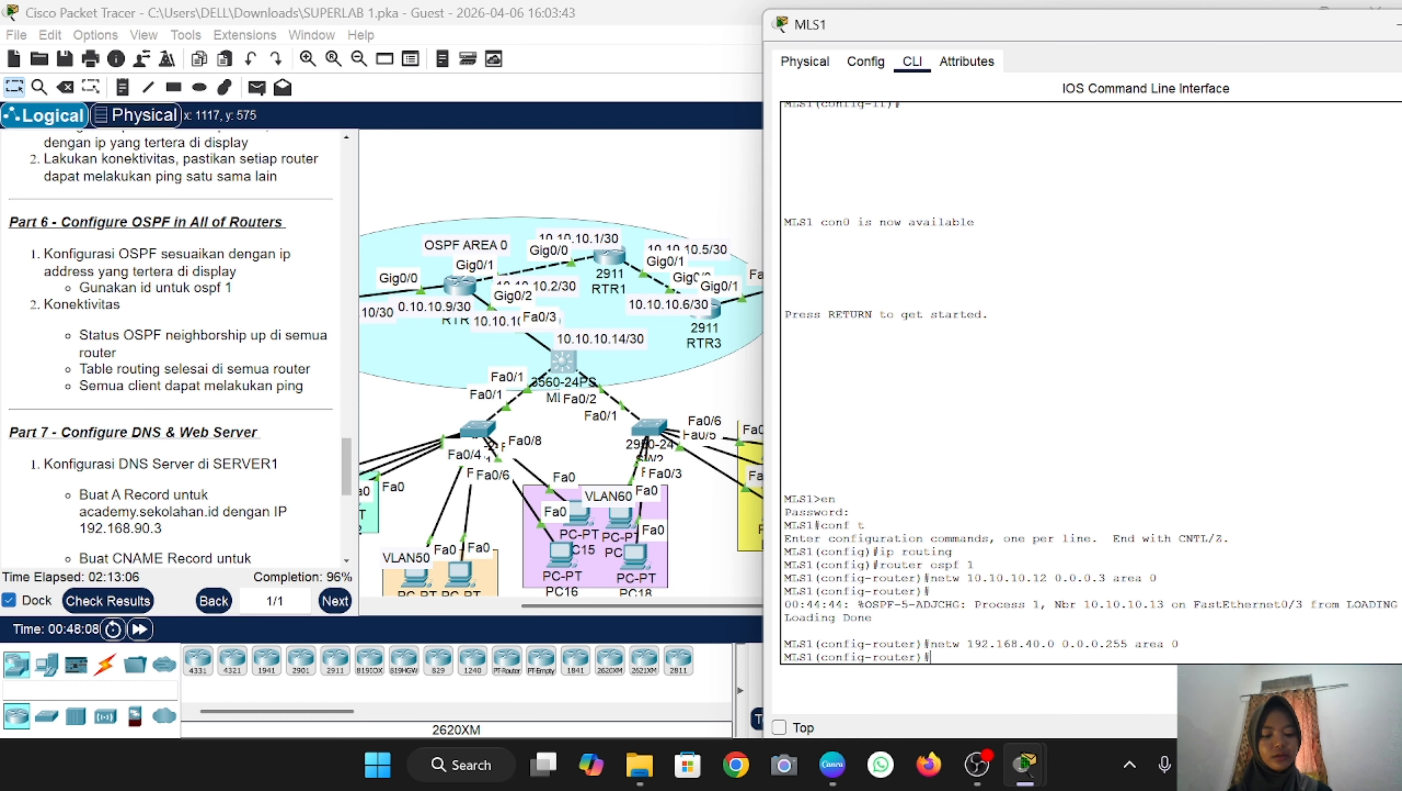
key("Up")
key("BackSpace")
type("50.0 0.0.0.255 area 0")
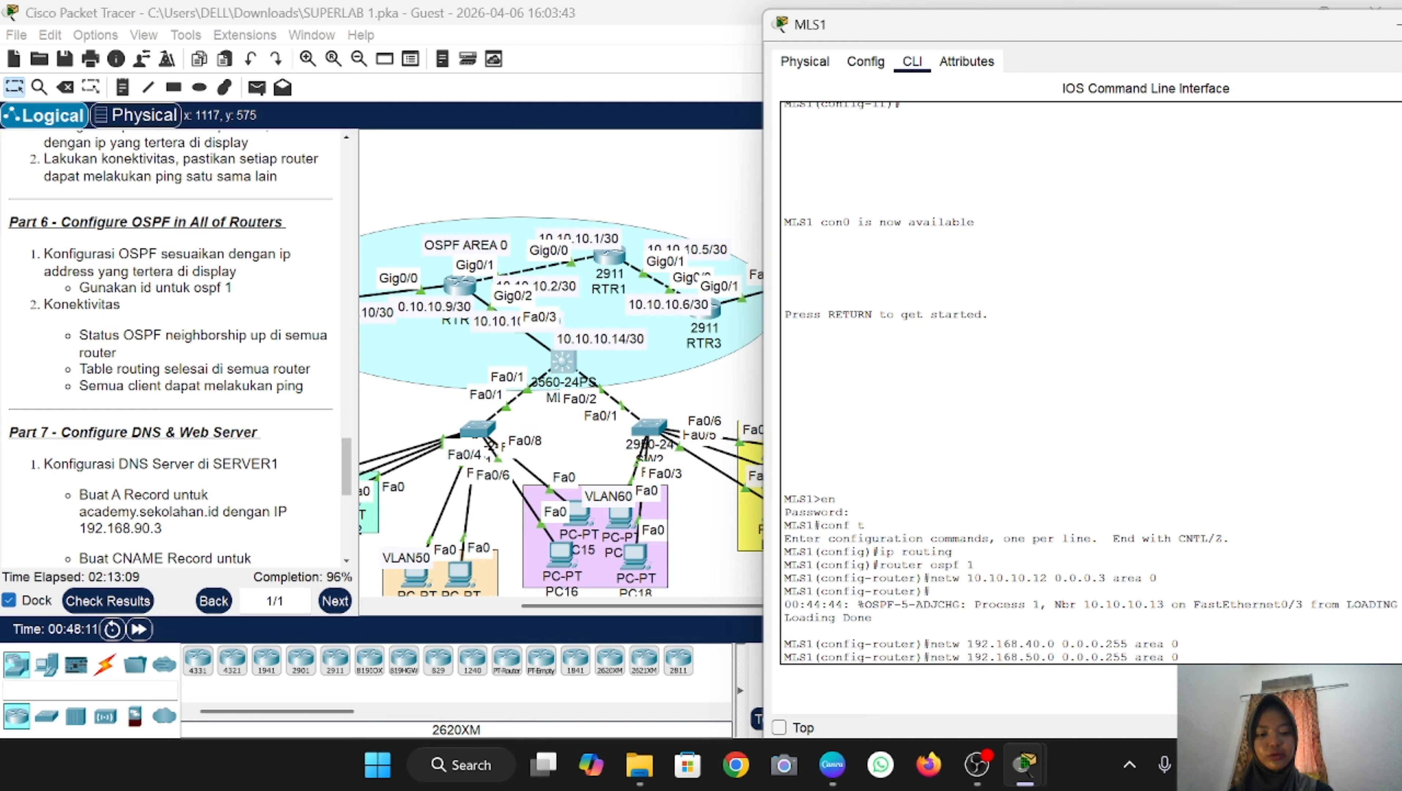
key("Return")
Step: Add 192.168.60.0 and 192.168.70.0 with wildcard 0.0.0.255 to MLS1's OSPF area 0
key("Up")
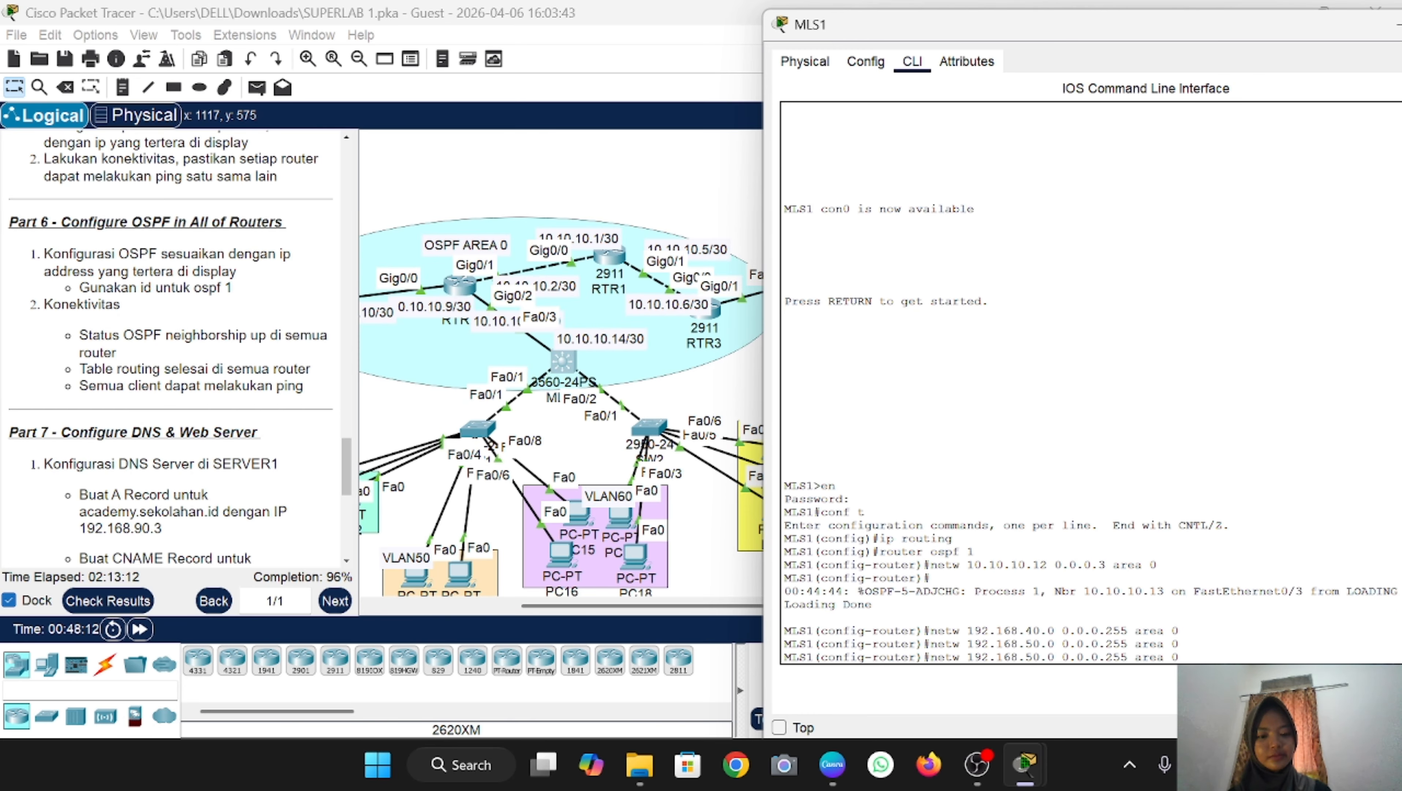
key("Left")
key("Left")
key("Left")
key("Left")
key("Left")
key("Left")
key("Left")
key("Left")
key("Left")
key("Left")
key("Left")
key("Left")
key("Left")
key("Left")
key("Left")
key("Left")
key("Left")
key("Left")
key("Left")
key("Left")
key("BackSpace")
type("6")
key("Return")
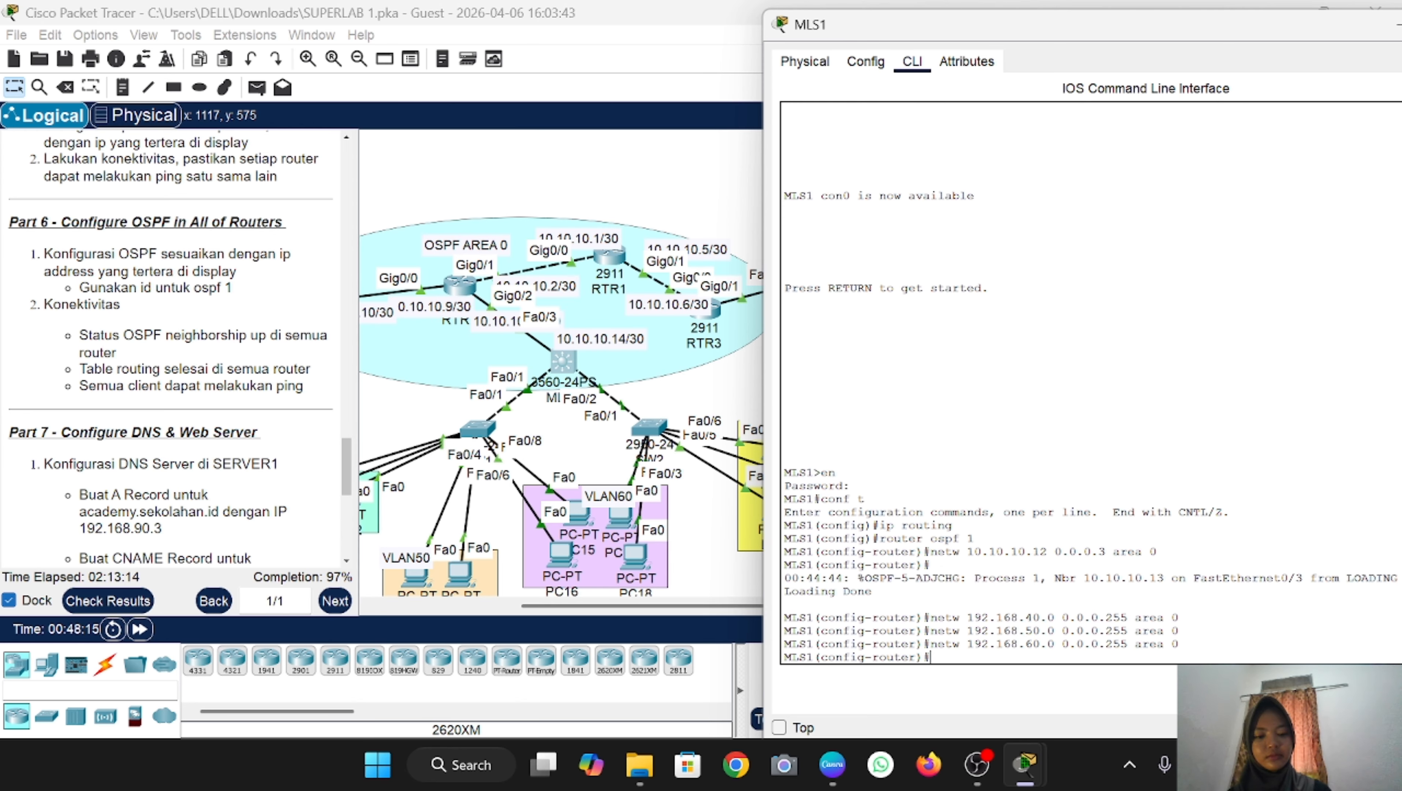
key("Up")
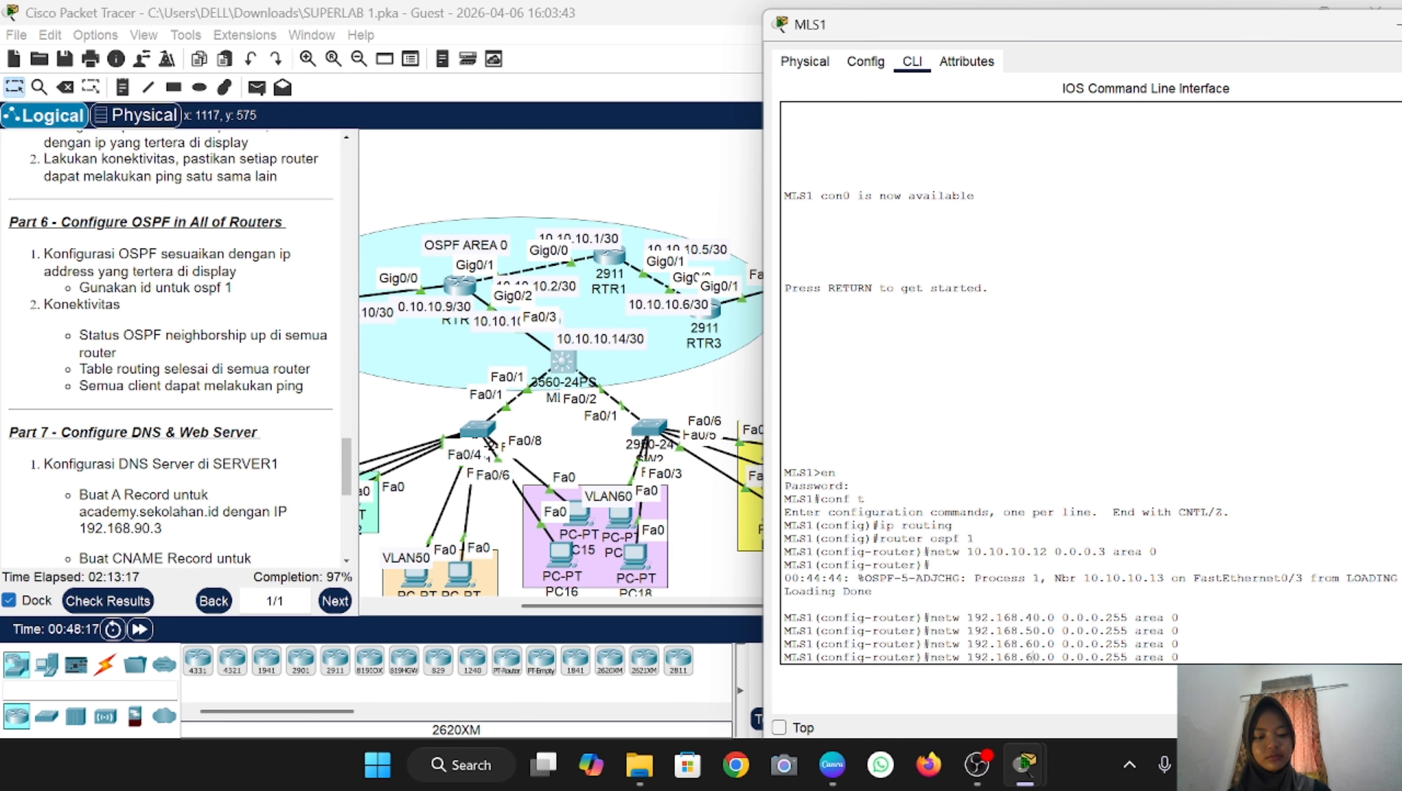
key("BackSpace")
type("7")
key("Return")
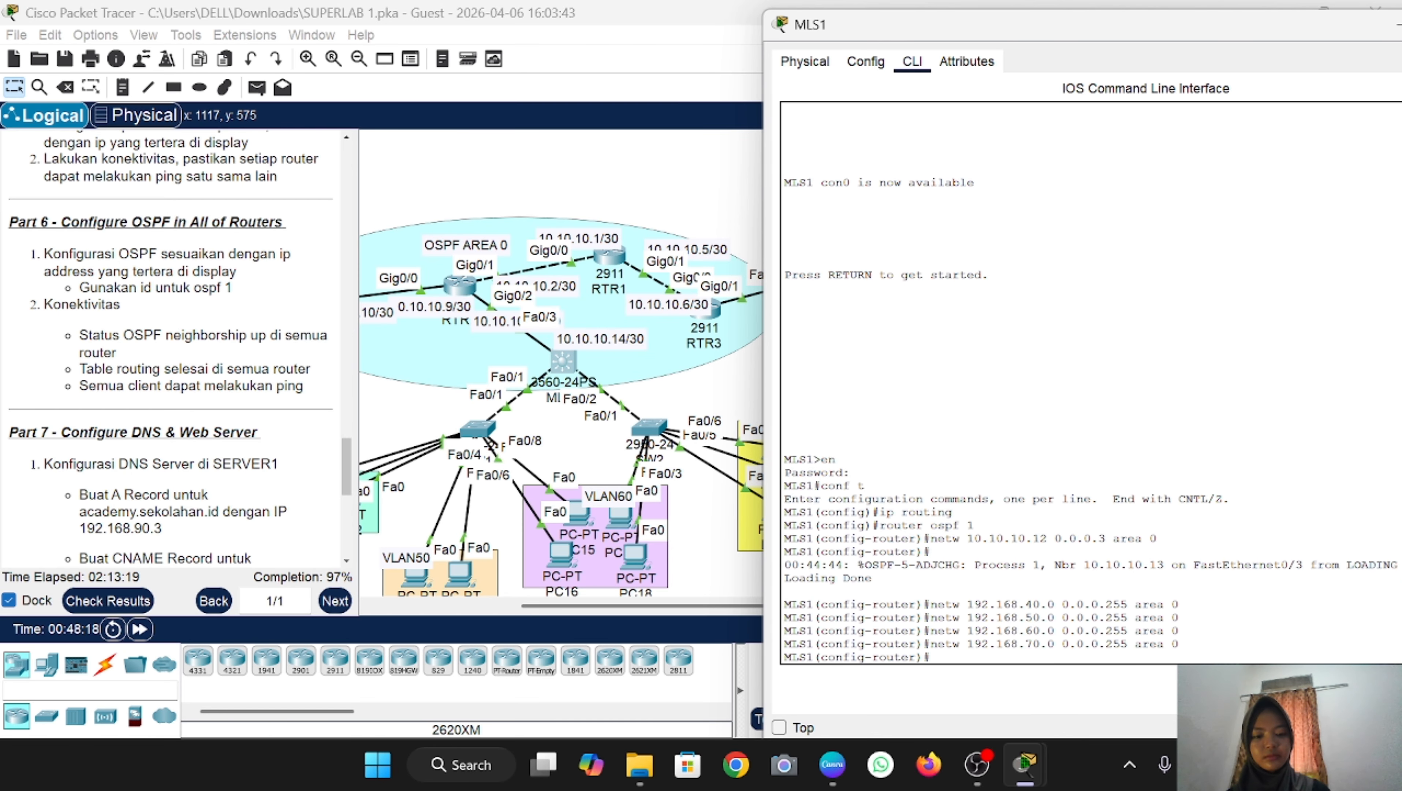
left_click(432, 426)
scroll(549, 343, "left", 5)
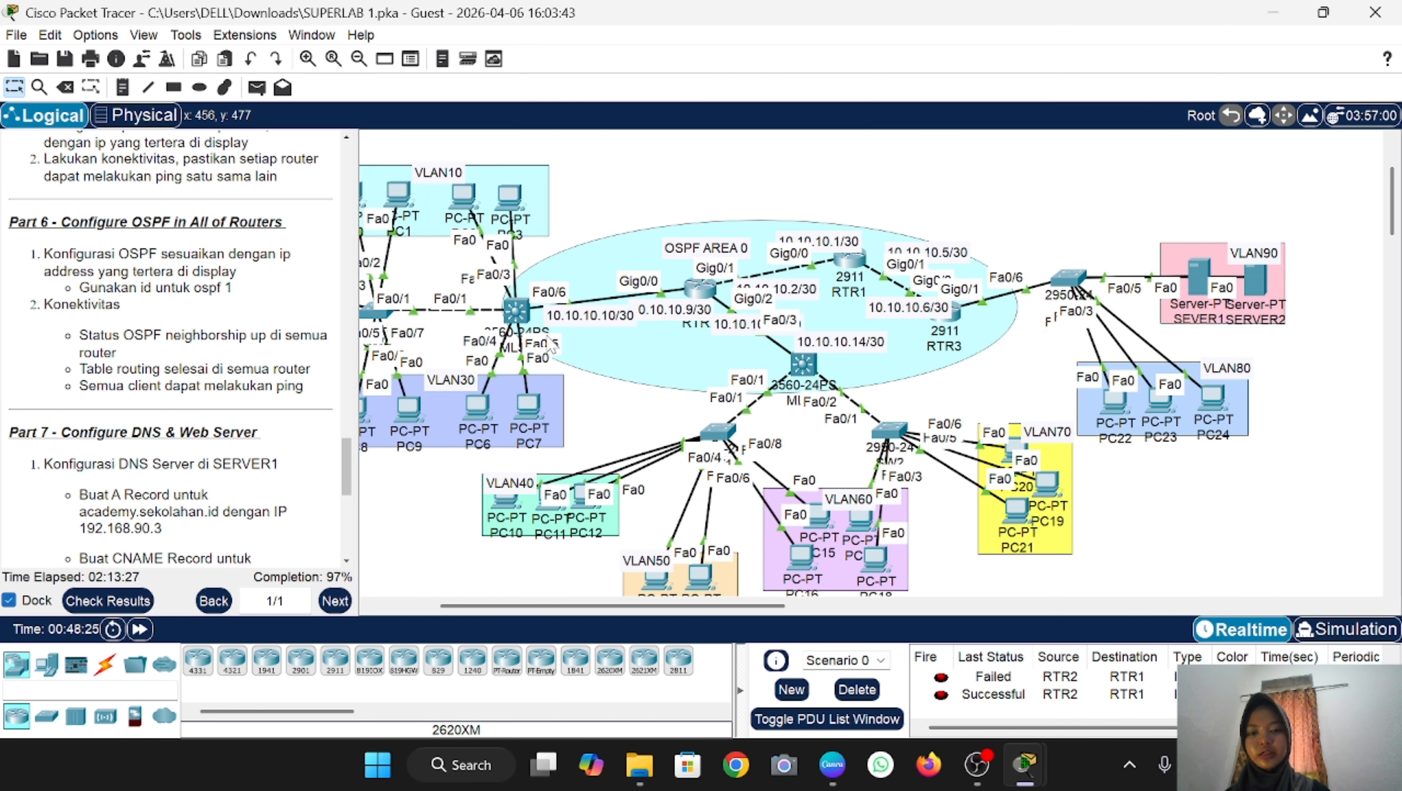
Step: On MLS2, enter global configuration, enable 'ip routing' and start 'router ospf 1'
left_click(516, 311)
key("Return")
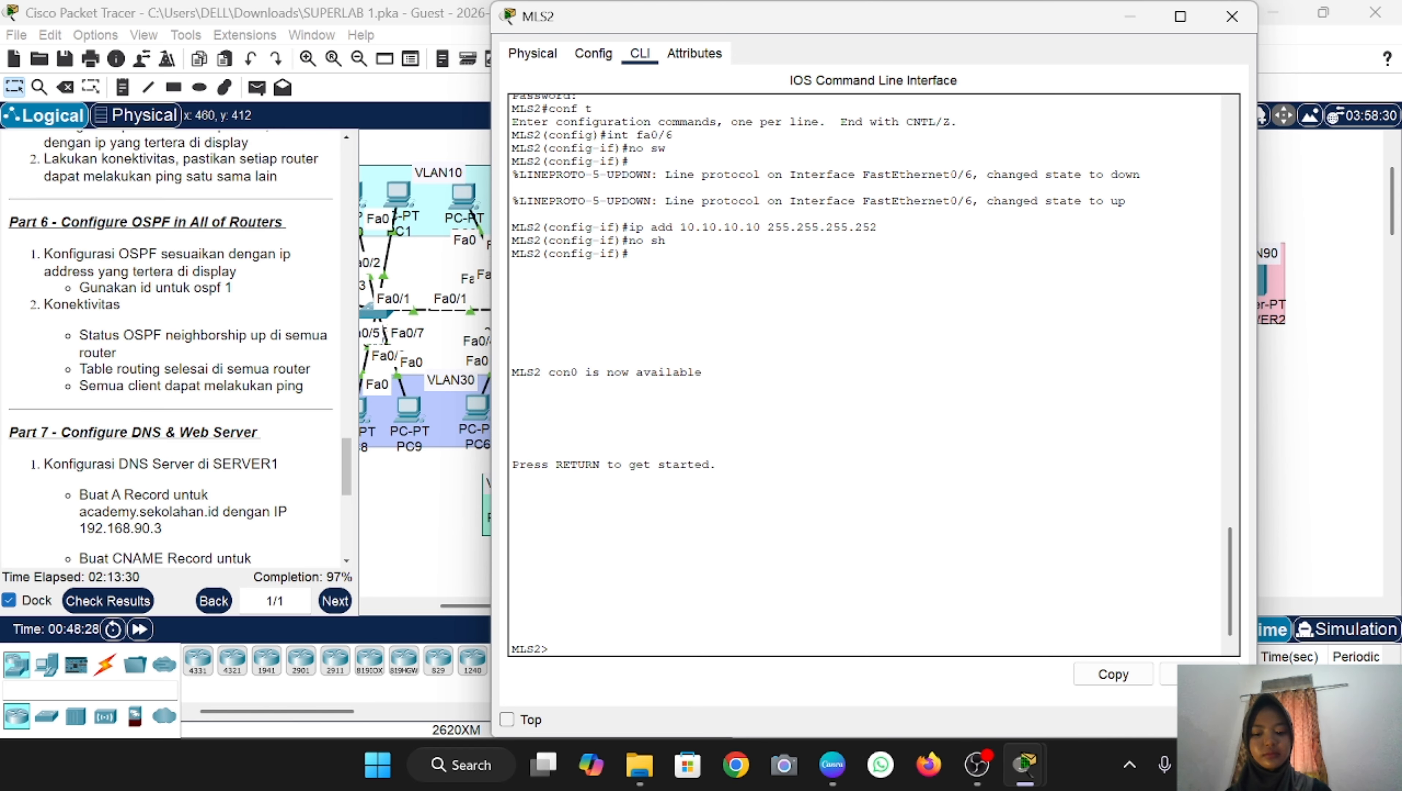
type("en")
key("Return")
key("Return")
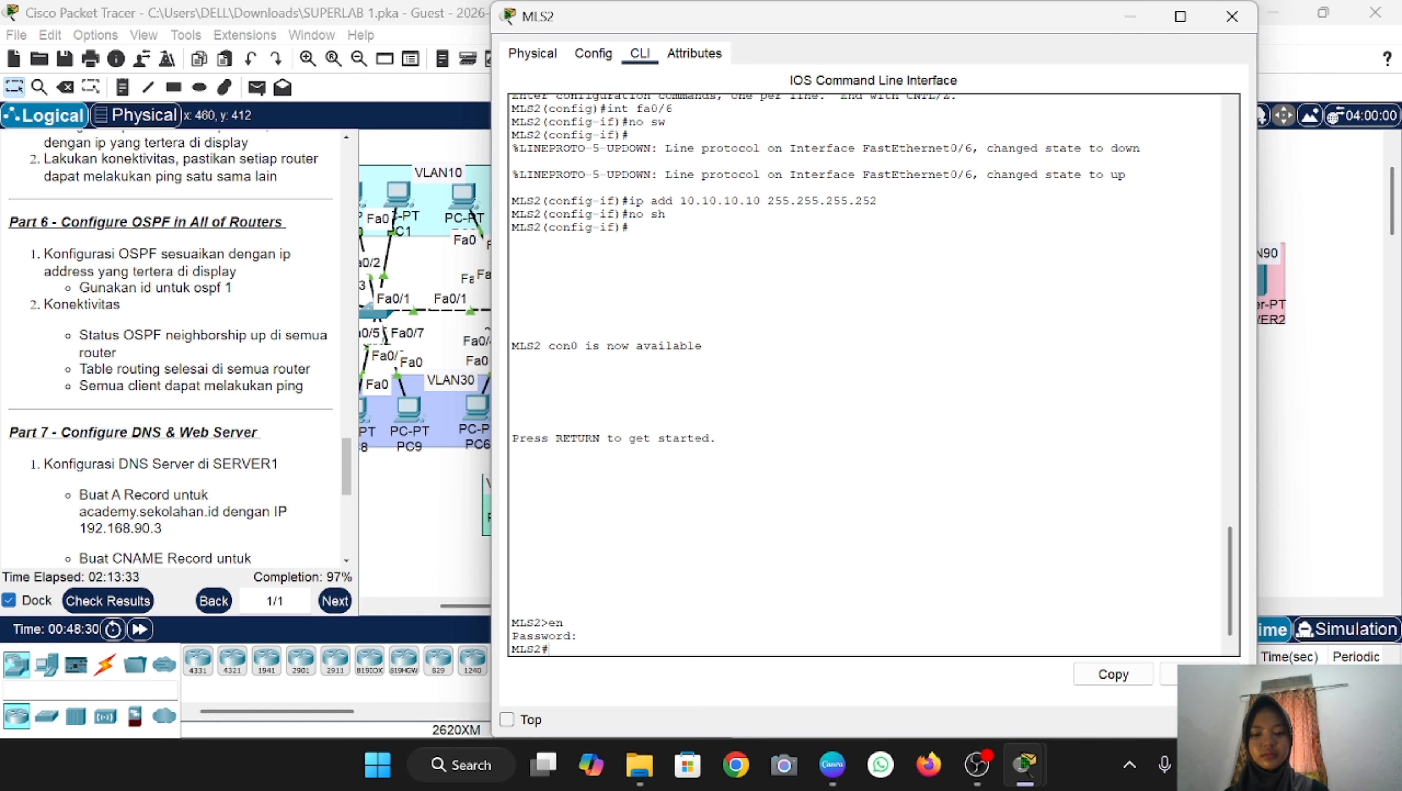
type("conf t")
key("Return")
left_click_drag(579, 16, 802, 33)
type("i")
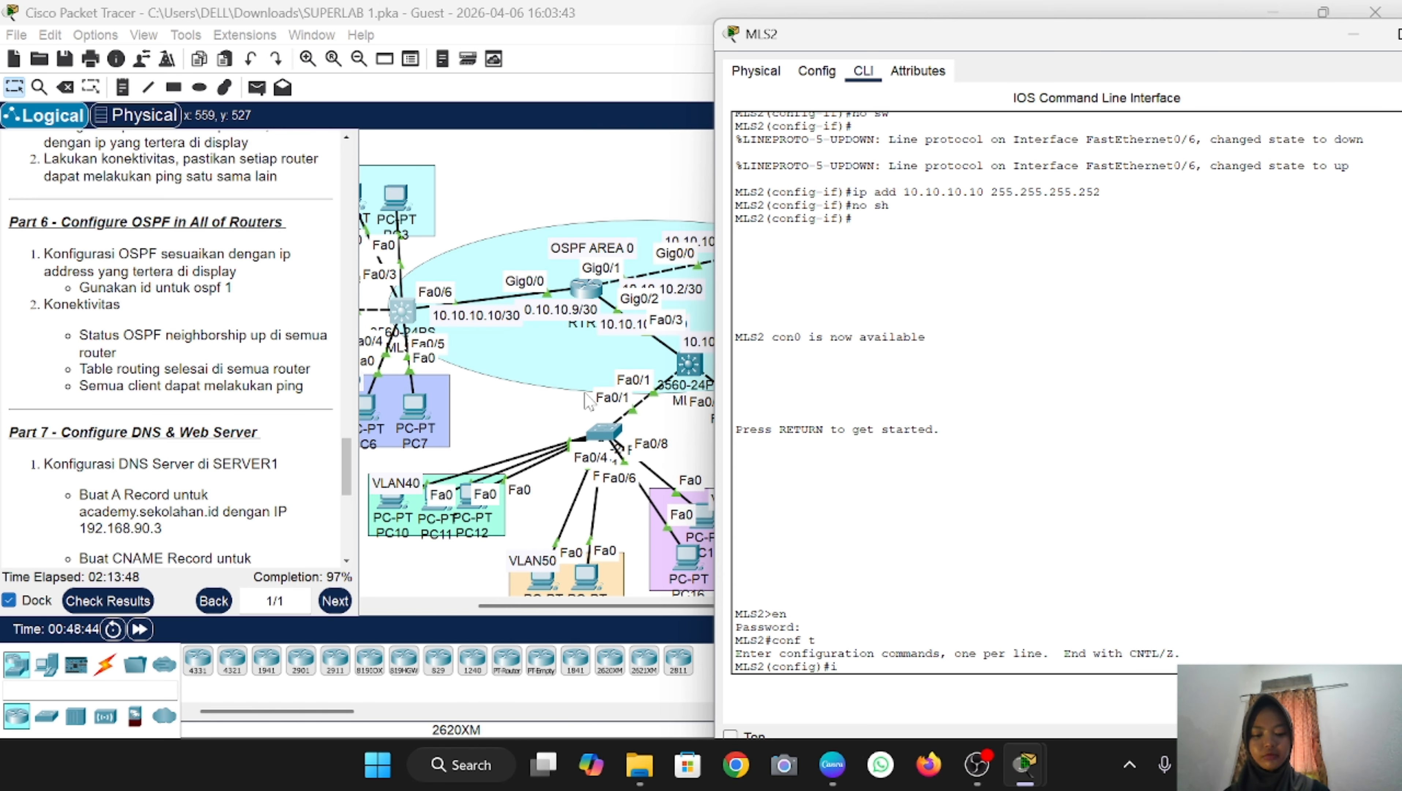
type("p routing")
key("Return")
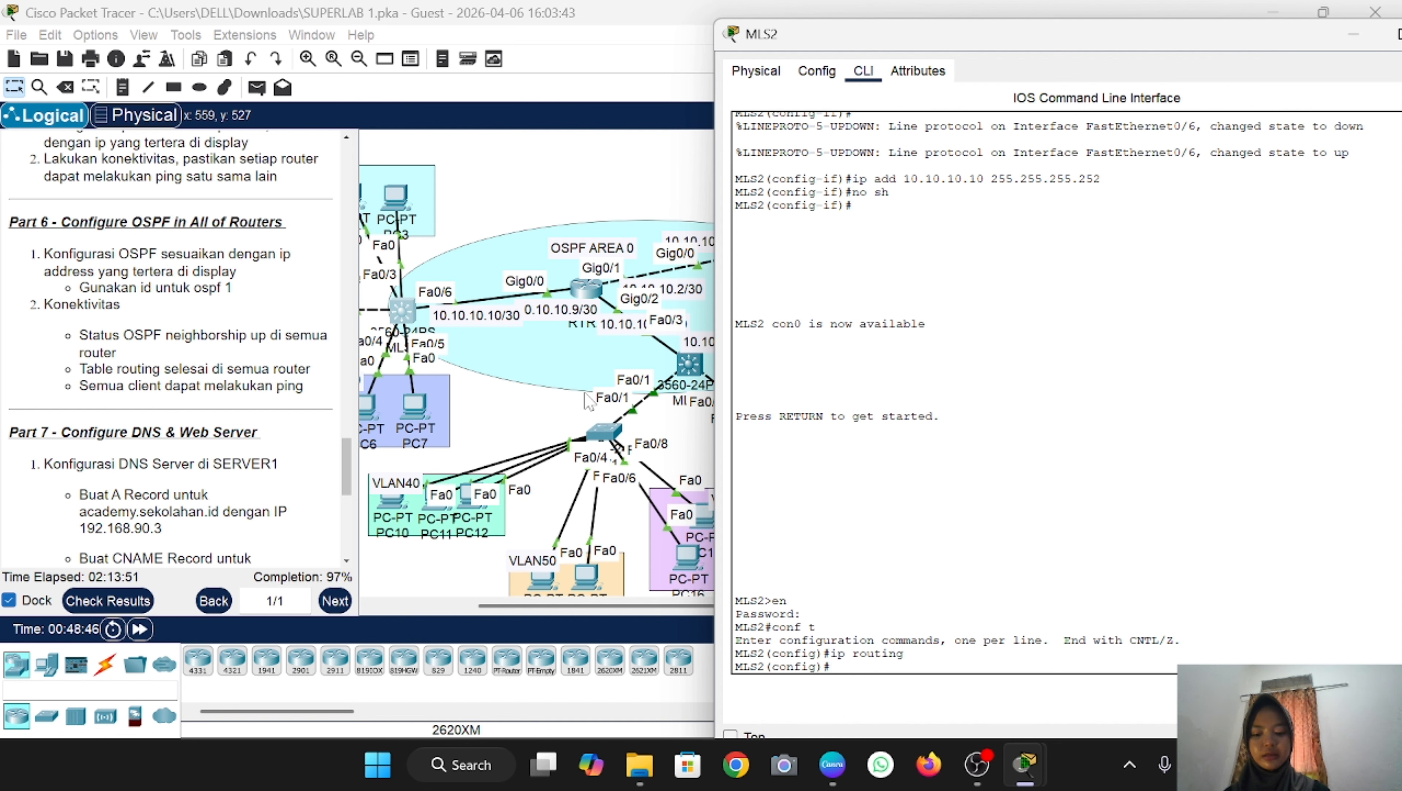
type("router ospf 1")
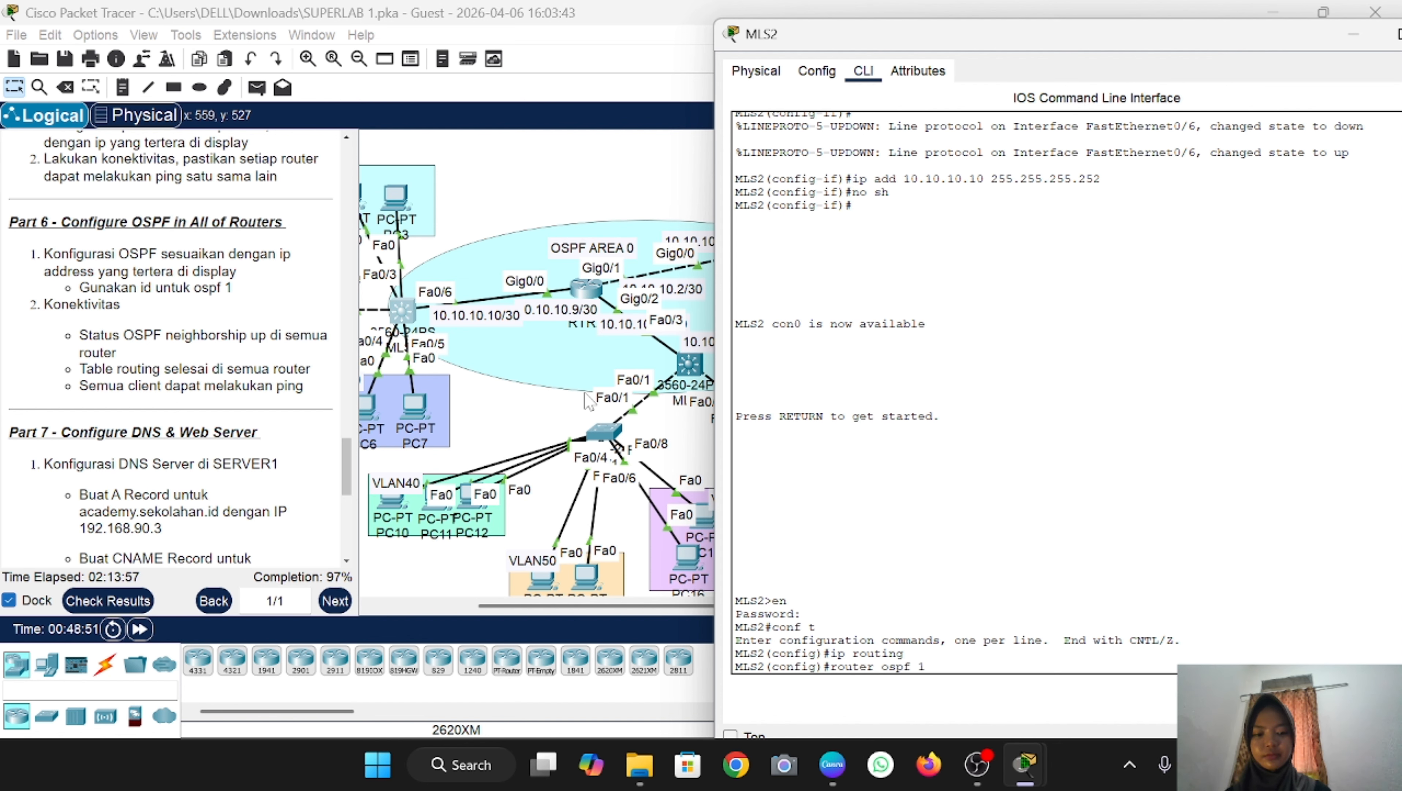
key("Return")
Step: Advertise 10.10.10.8 0.0.0.3 and 192.168.10.0 0.0.0.255 in MLS2's OSPF area 0
type("nfig-router)#netw")
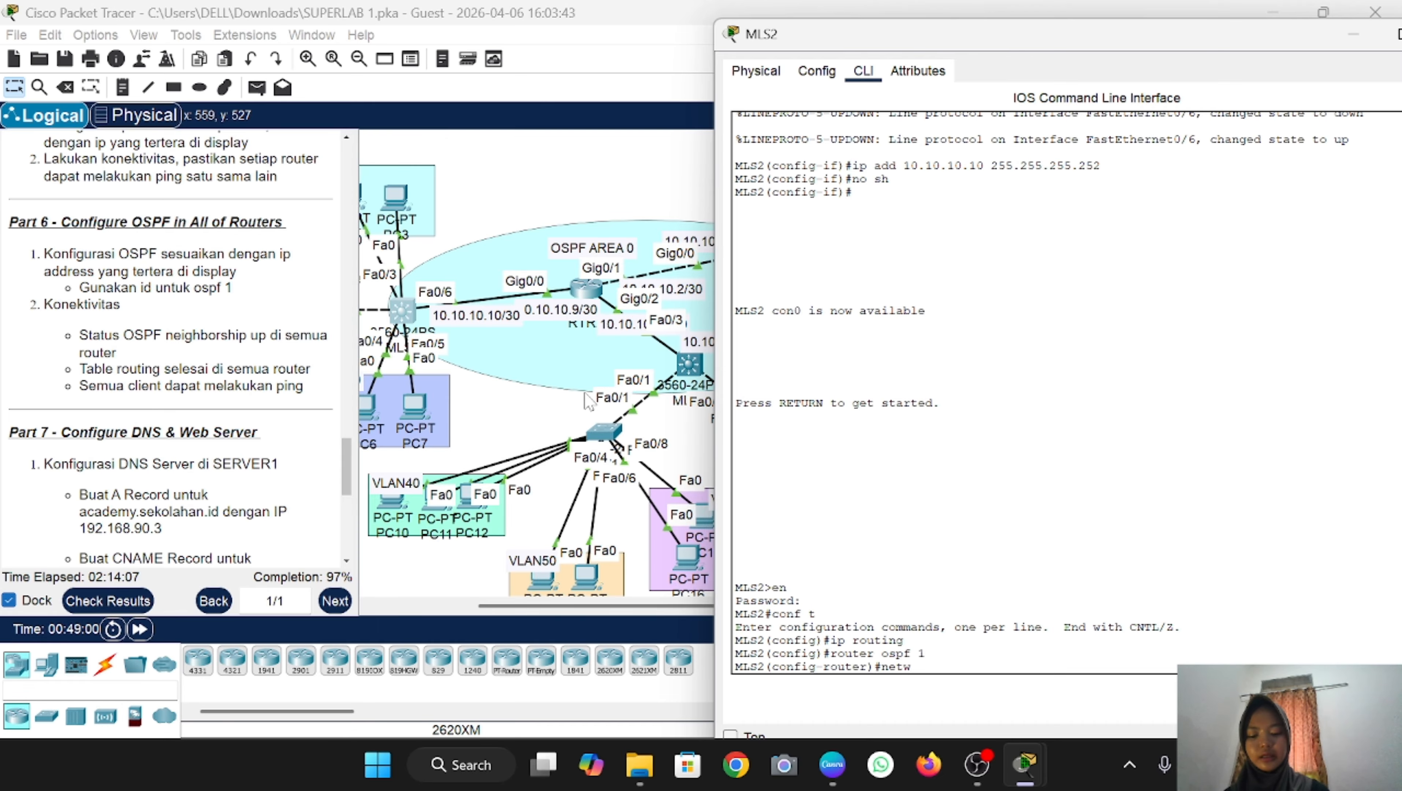
type(" 10.10.10.")
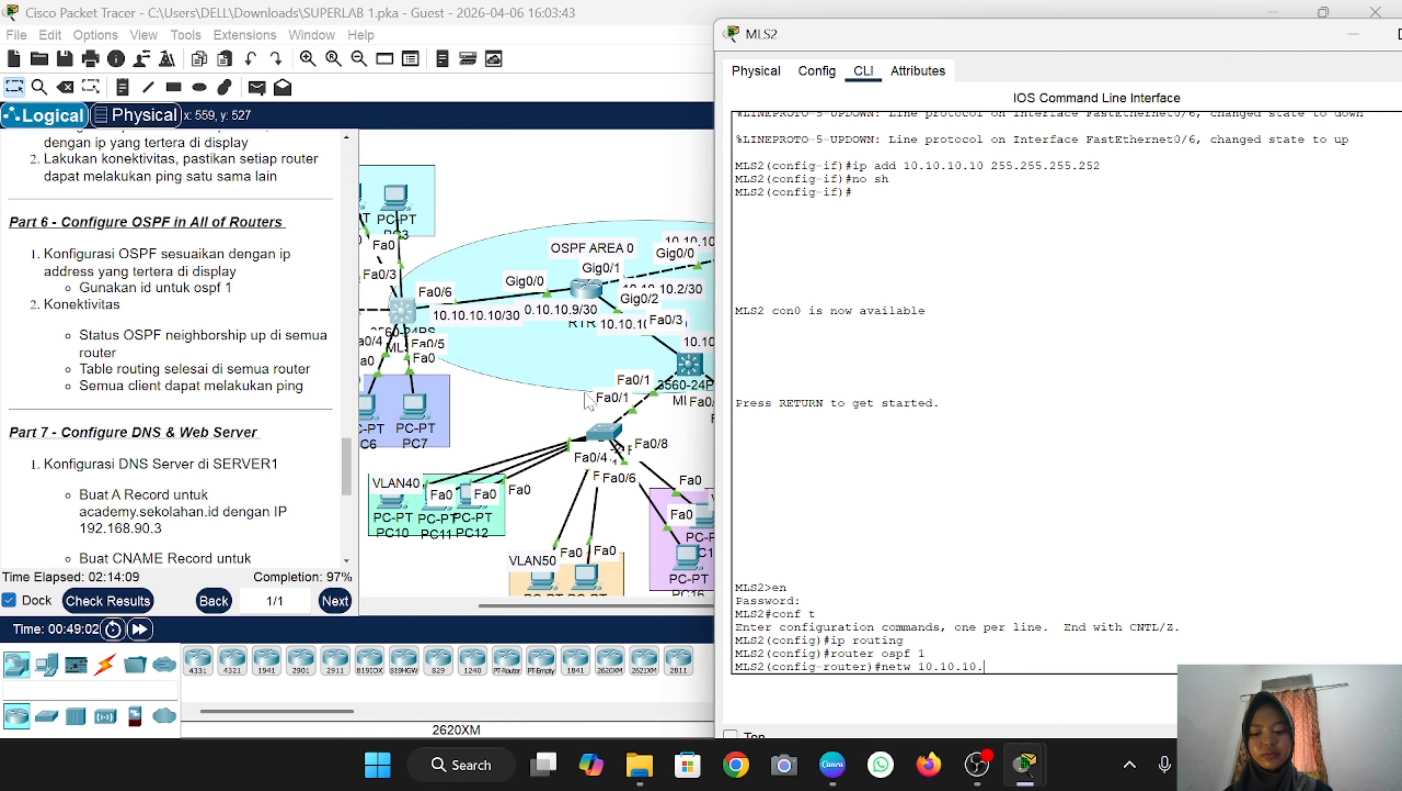
type("8 0.0.0.3")
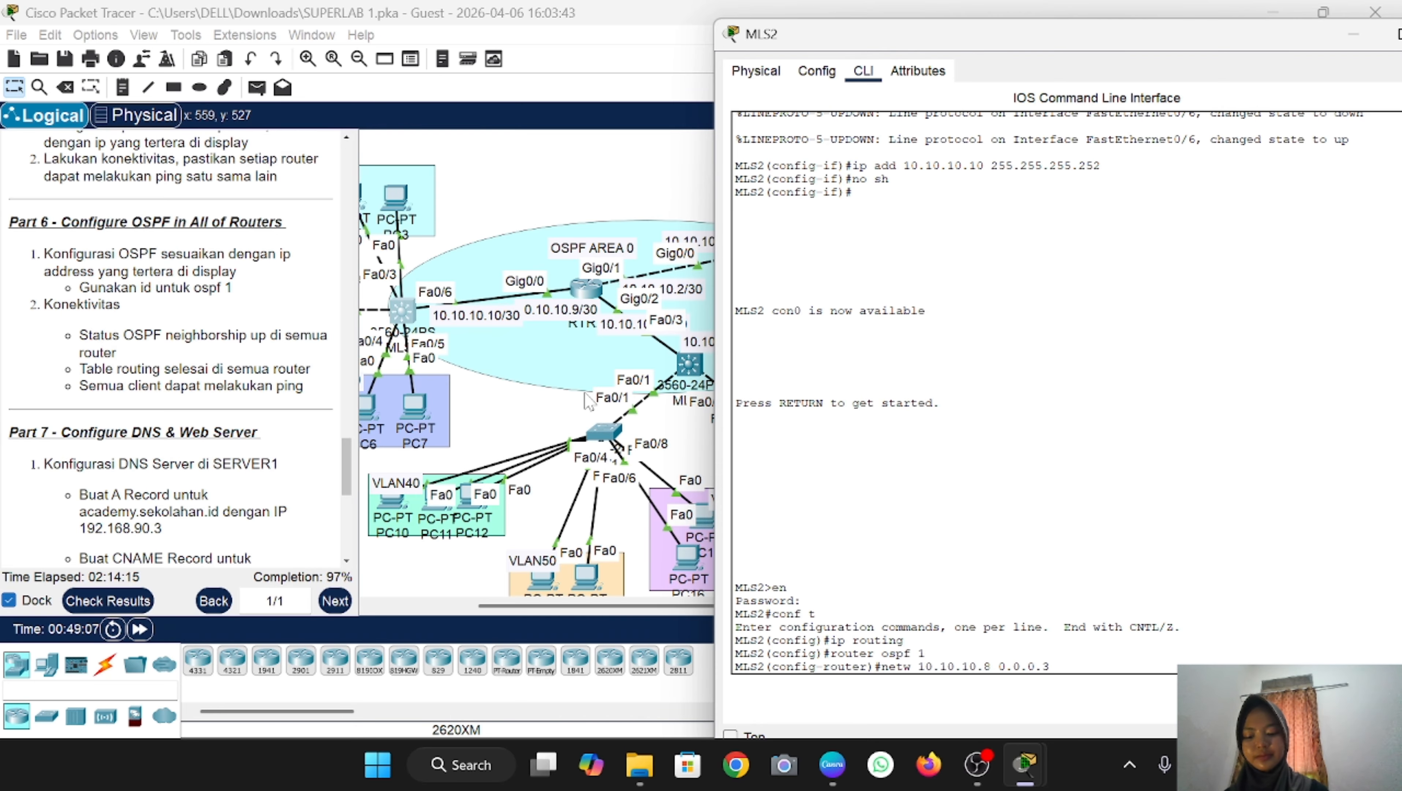
type(" area 0")
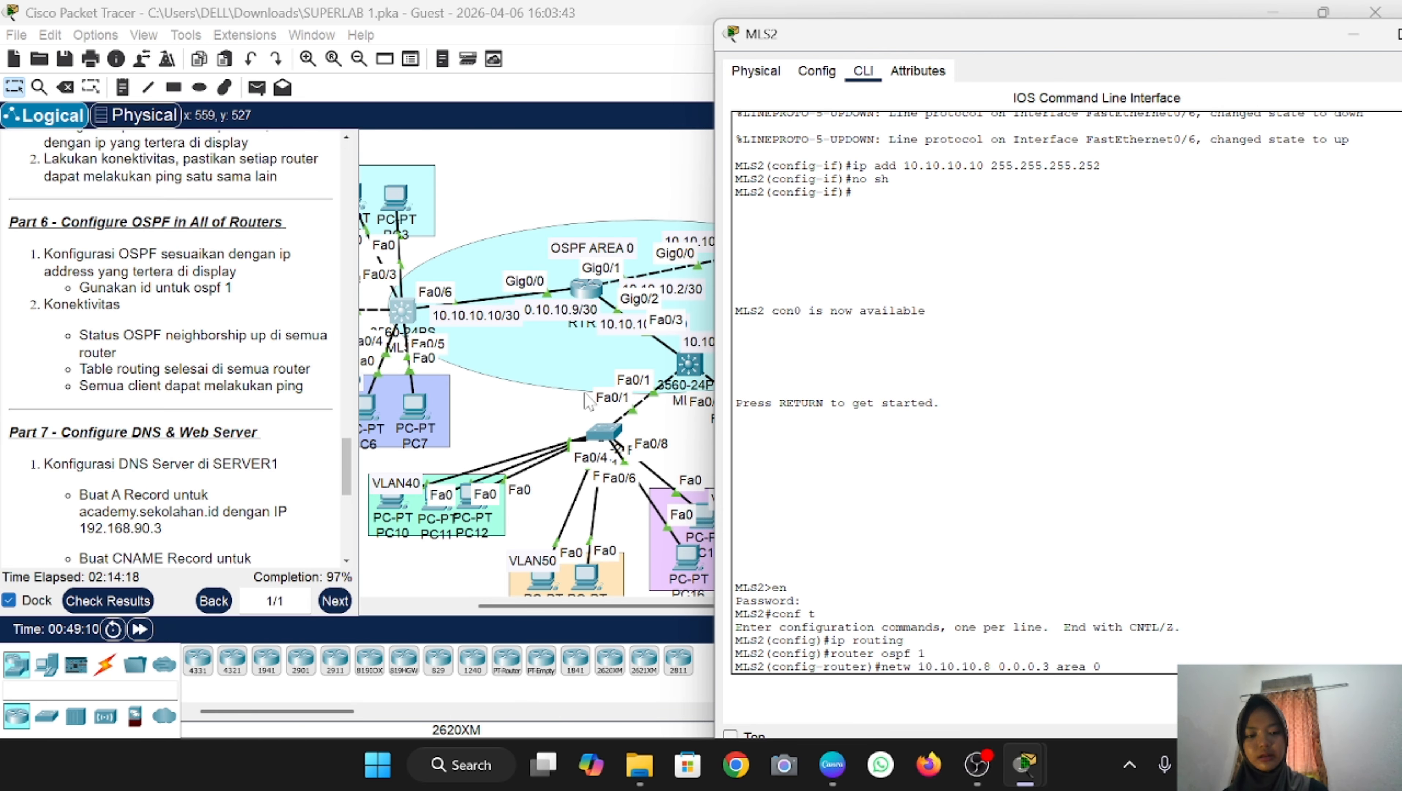
key("Return")
scroll(581, 381, "left", 5)
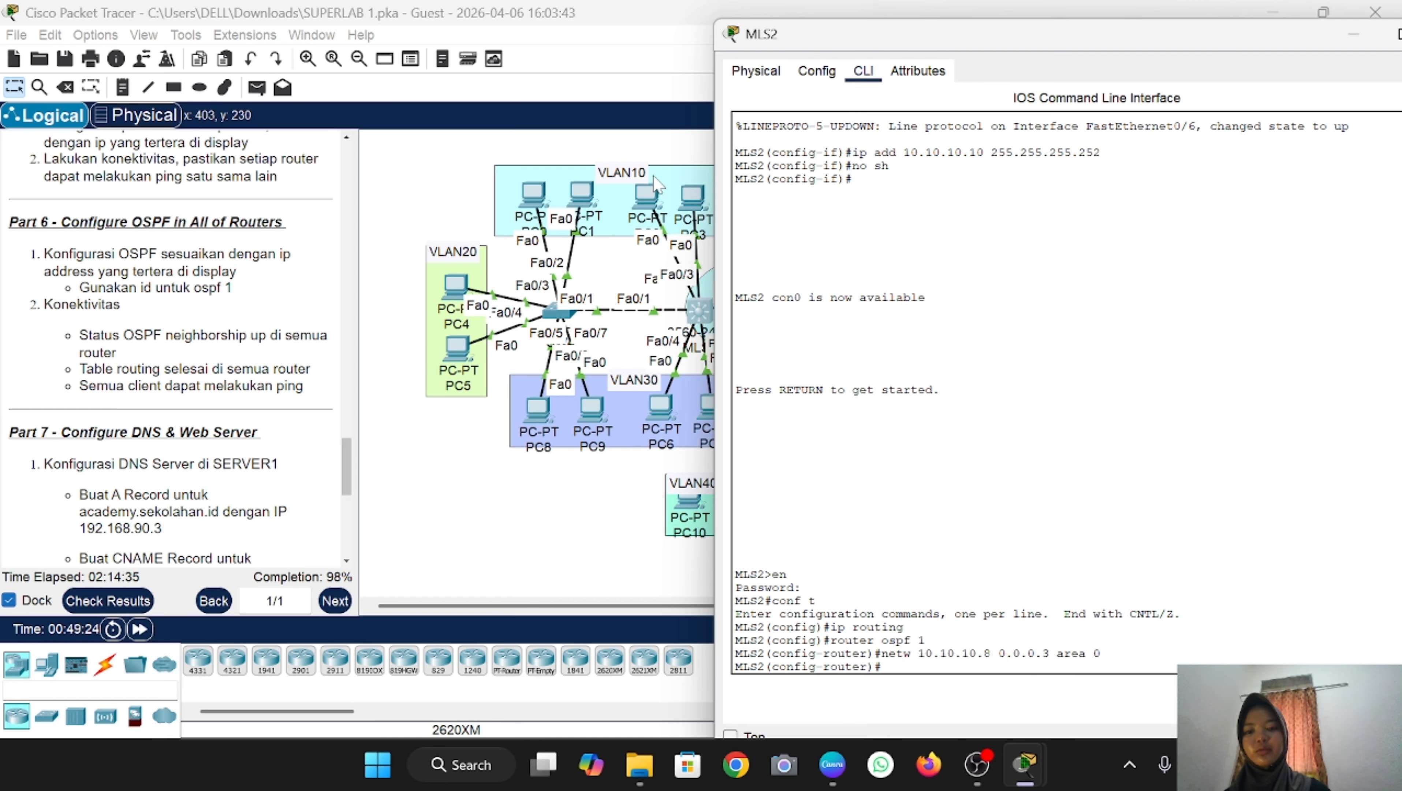
scroll(568, 455, "right", 5)
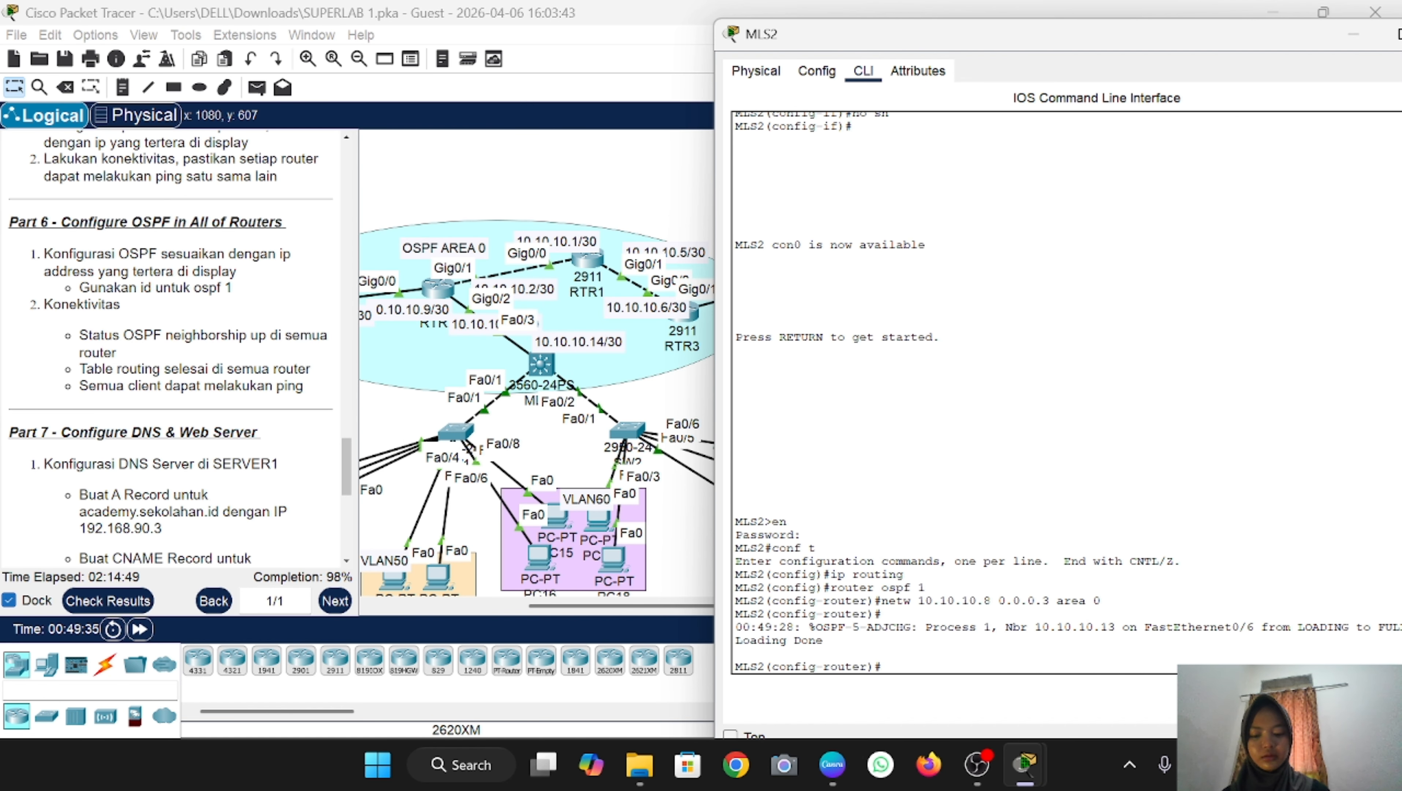
type("netw 192.168.10.")
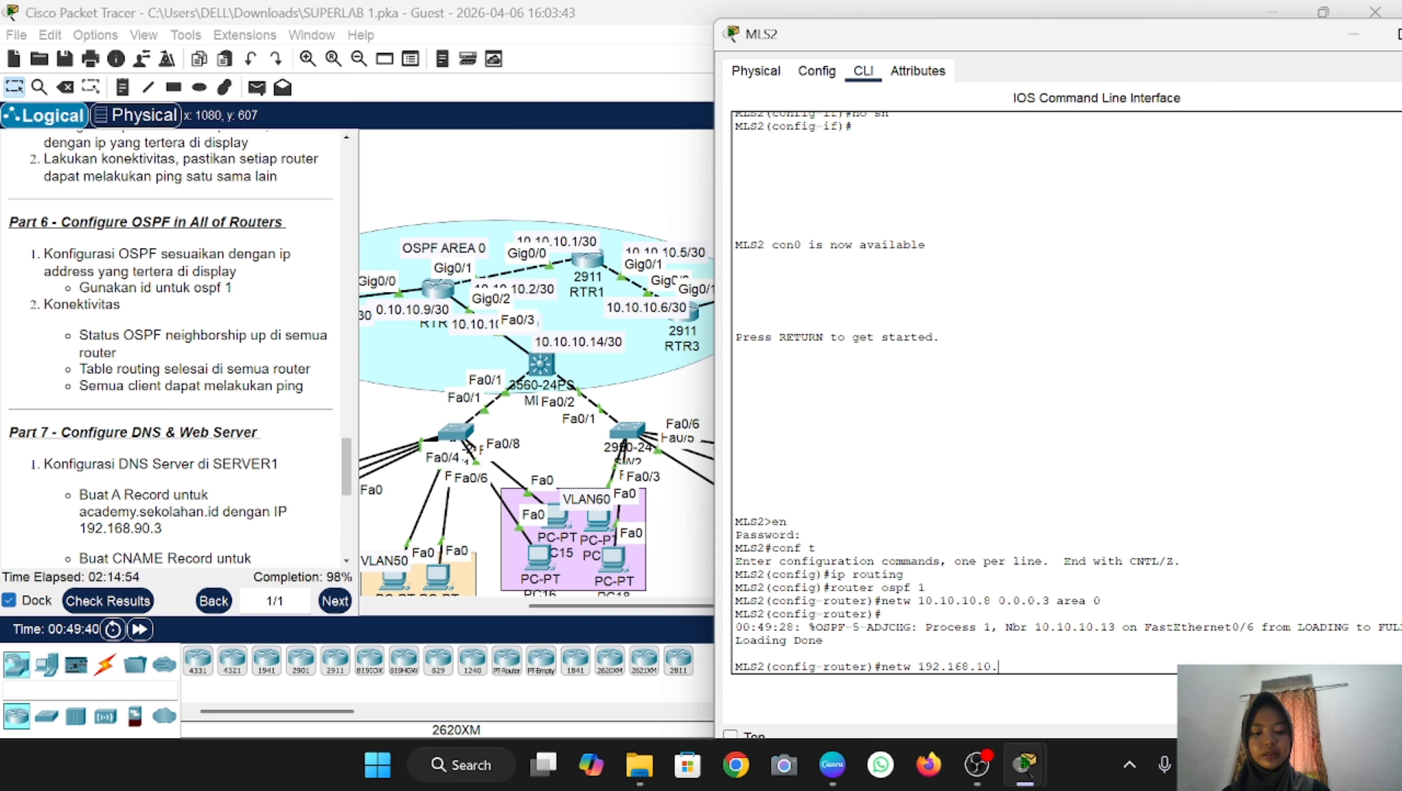
type("0 0.0.0.")
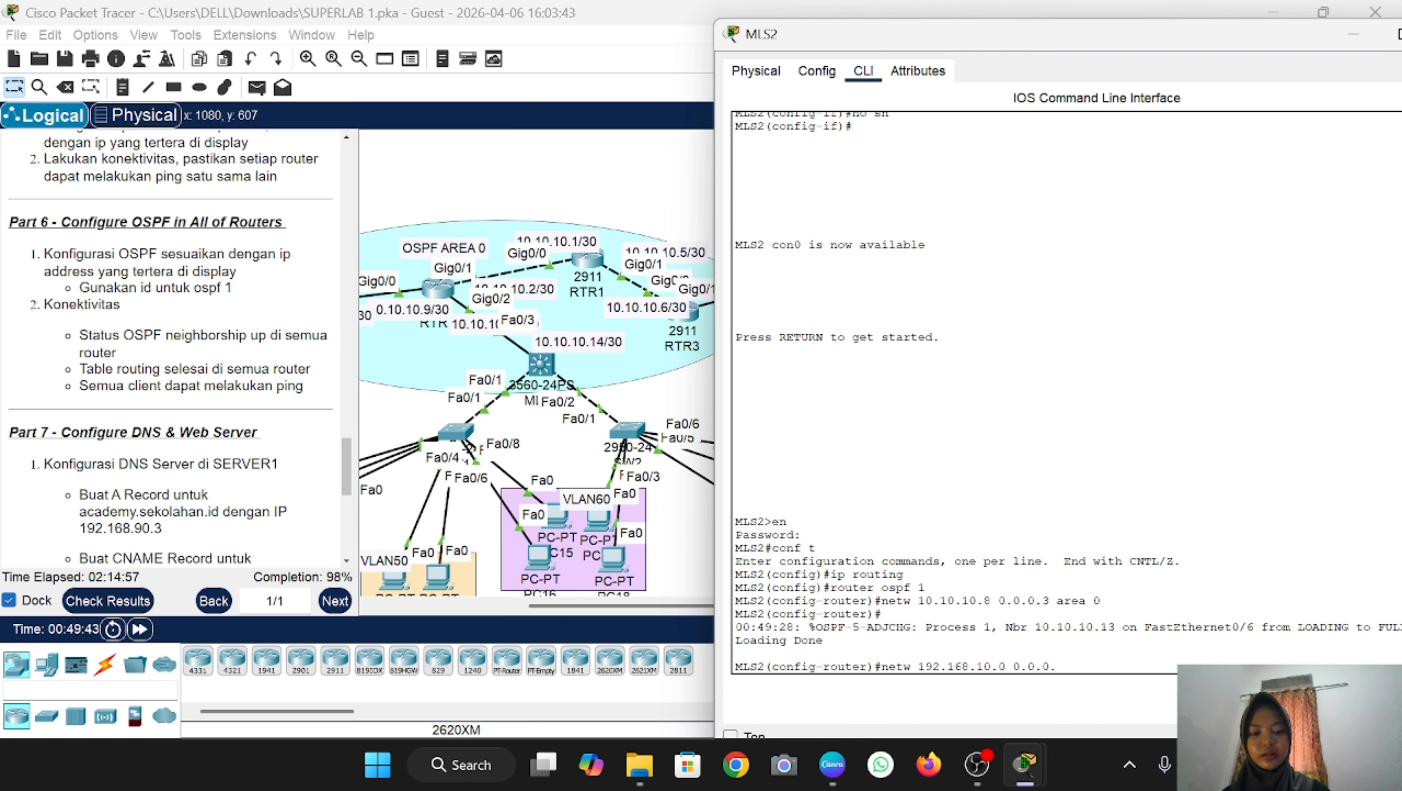
type("255 area")
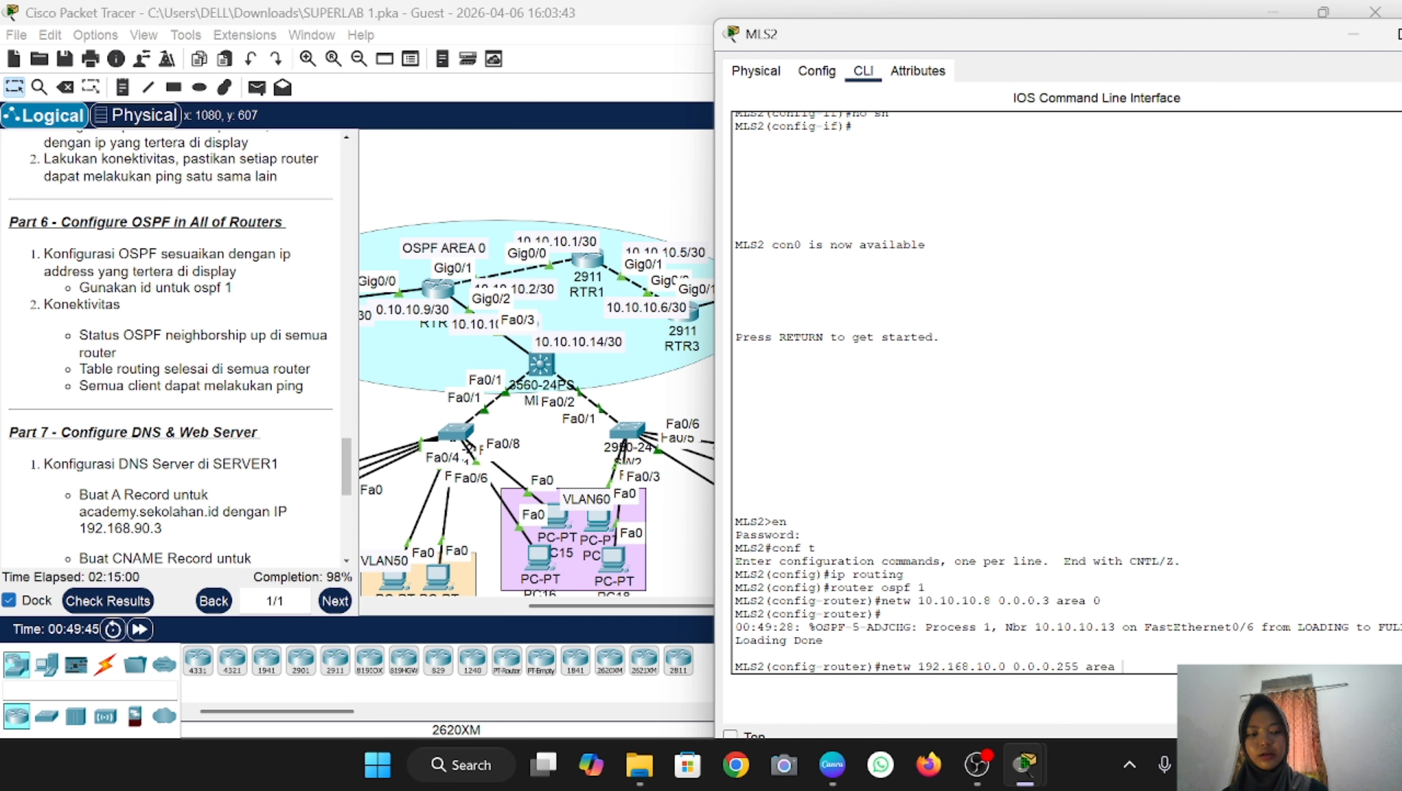
type(" 0")
key("Return")
Step: Add 192.168.20.0 and 192.168.30.0 with wildcard 0.0.0.255 to MLS2's OSPF area 0
key("Up")
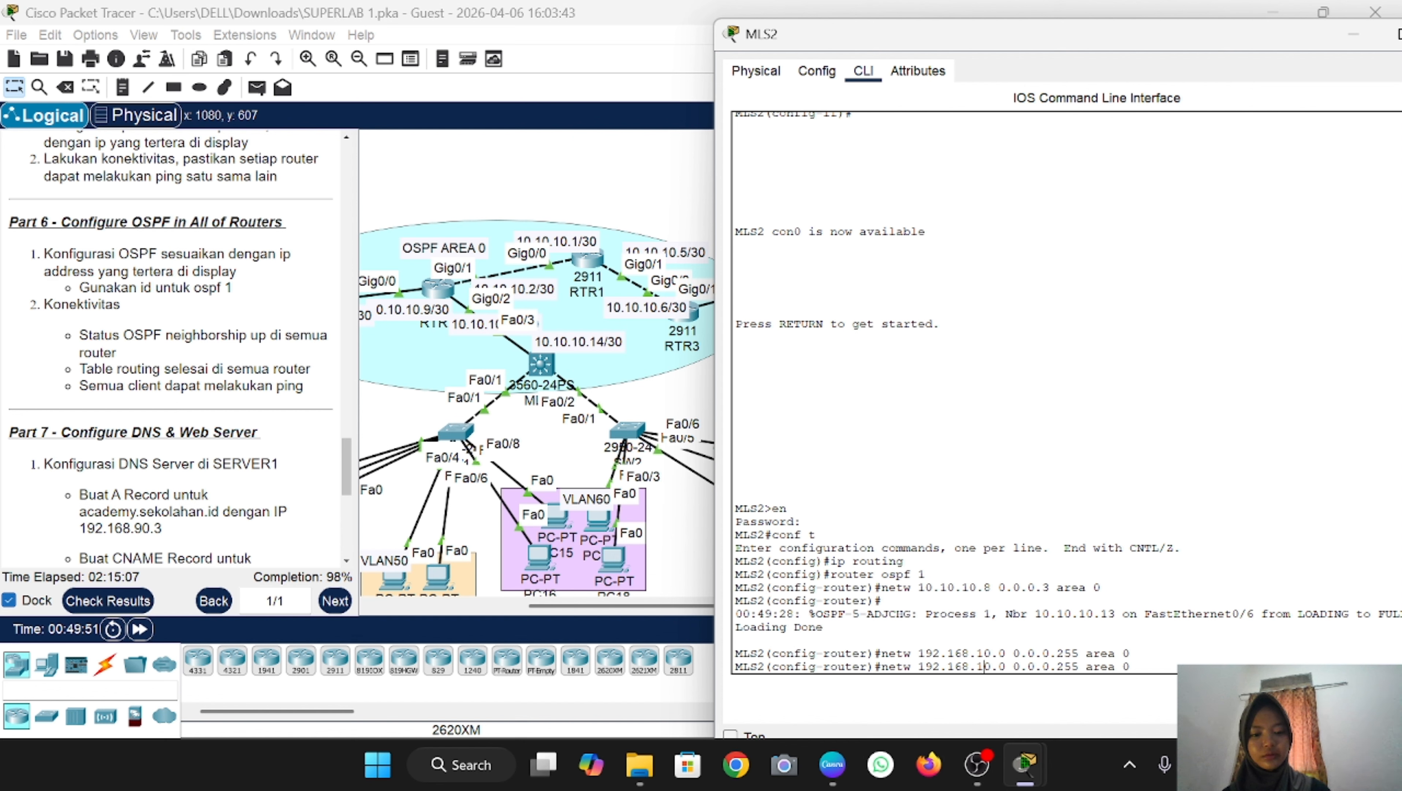
key("Left")
key("Left")
key("Left")
key("Left")
key("Left")
key("Left")
key("Left")
key("Left")
key("Left")
key("Left")
key("Left")
key("Left")
key("Left")
key("Left")
key("Left")
key("Left")
key("Left")
key("Left")
key("Left")
key("Left")
key("BackSpace")
type("2")
key("Return")
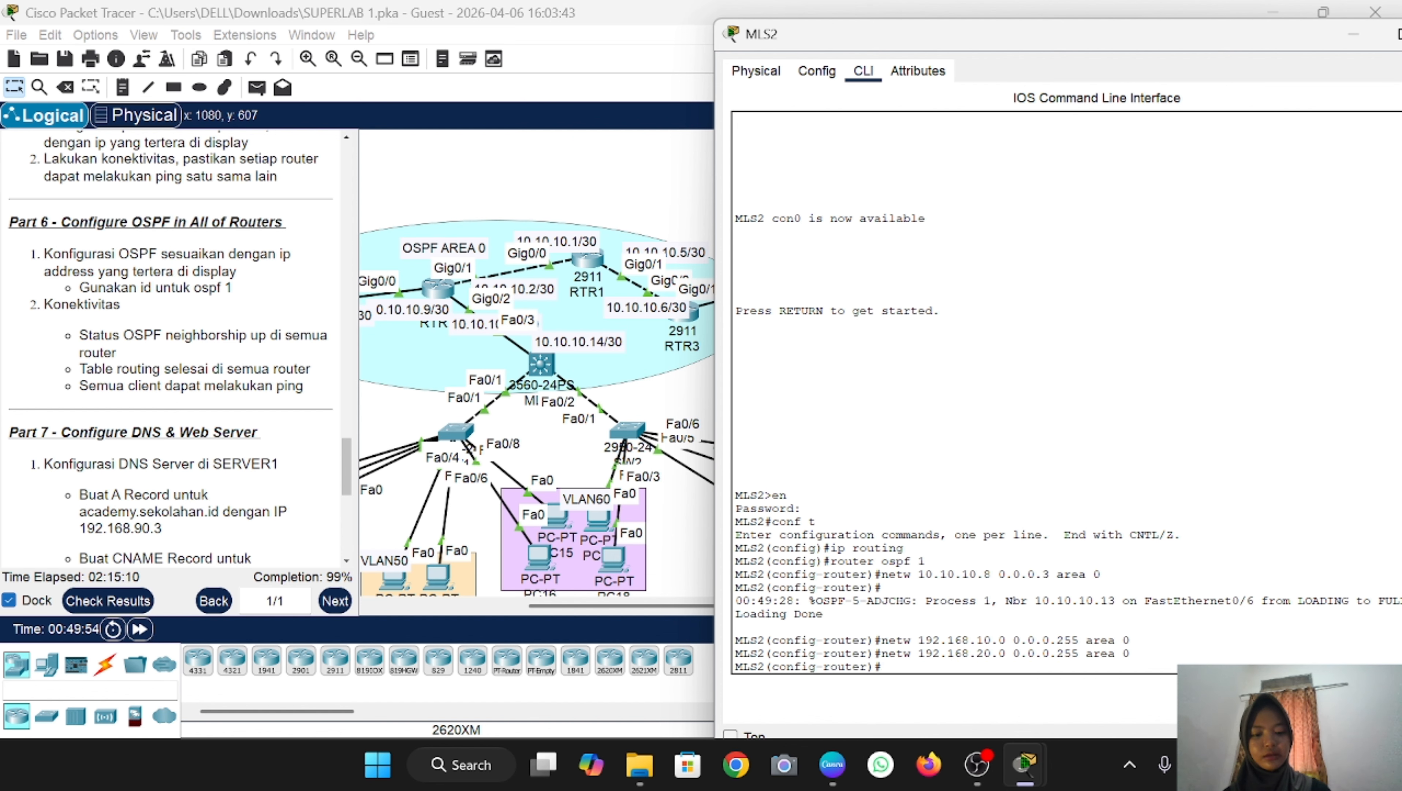
key("Up")
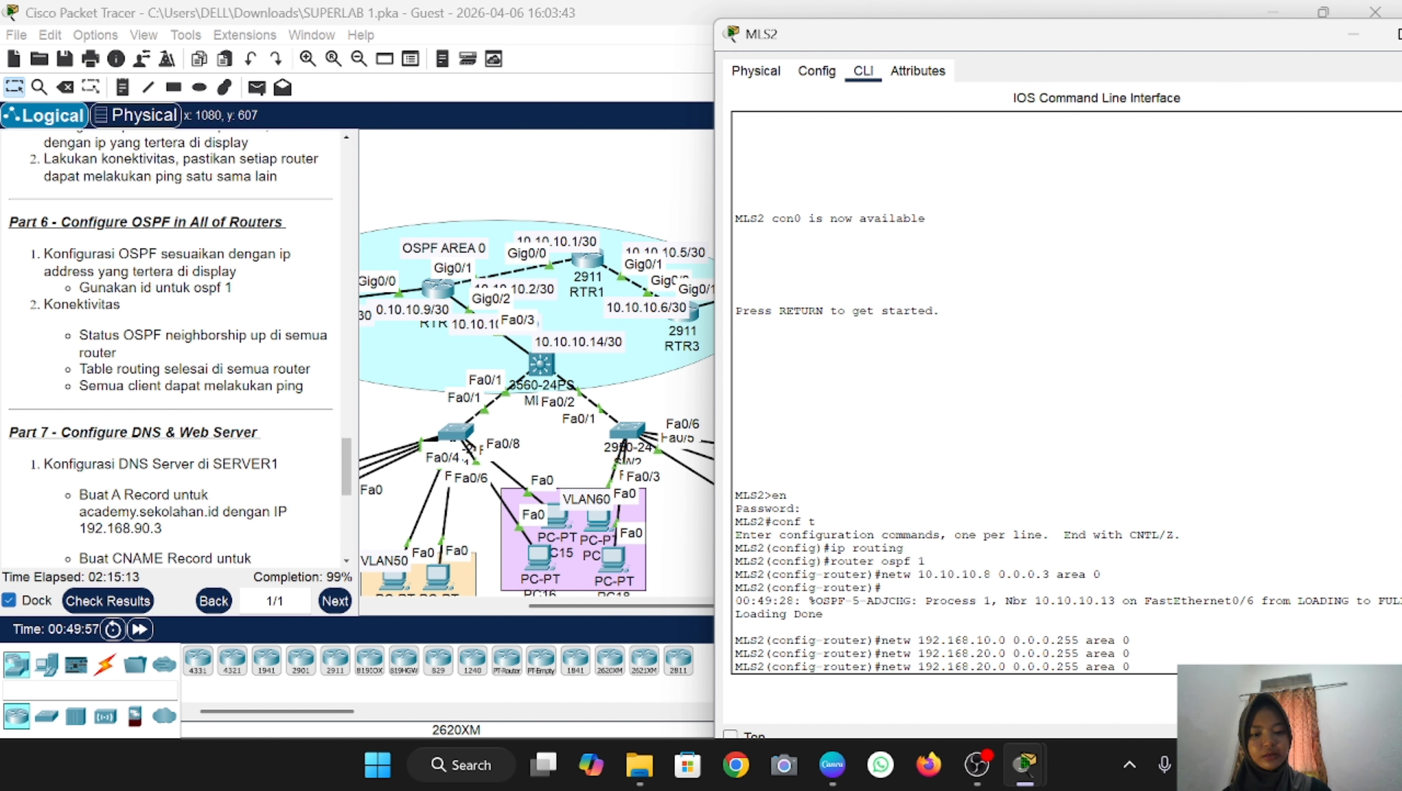
key("Left")
key("Left")
key("Left")
key("Left")
key("Left")
key("Left")
key("Left")
key("Left")
key("Left")
key("Left")
key("Left")
key("Left")
key("Left")
key("Left")
key("Left")
key("Left")
key("BackSpace")
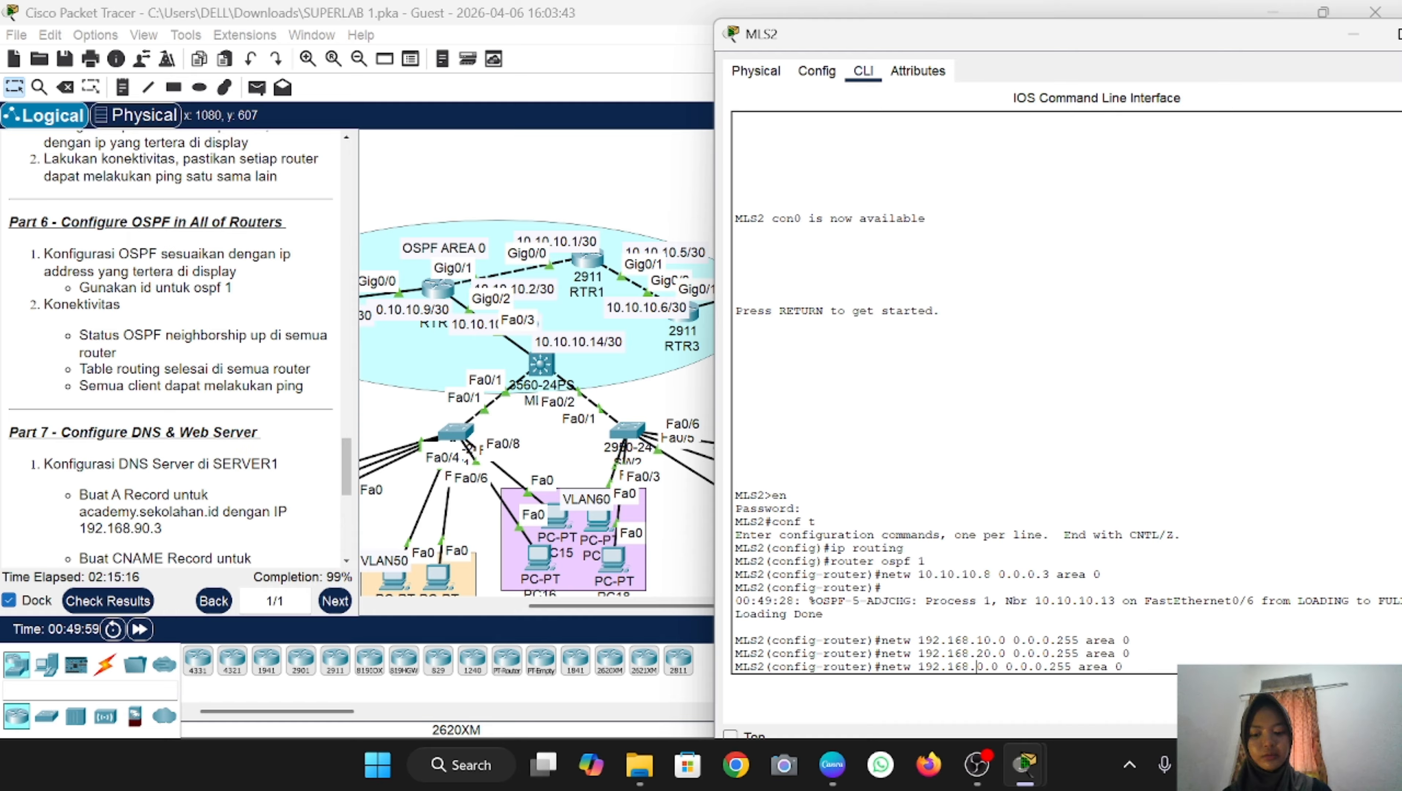
type("3")
key("Return")
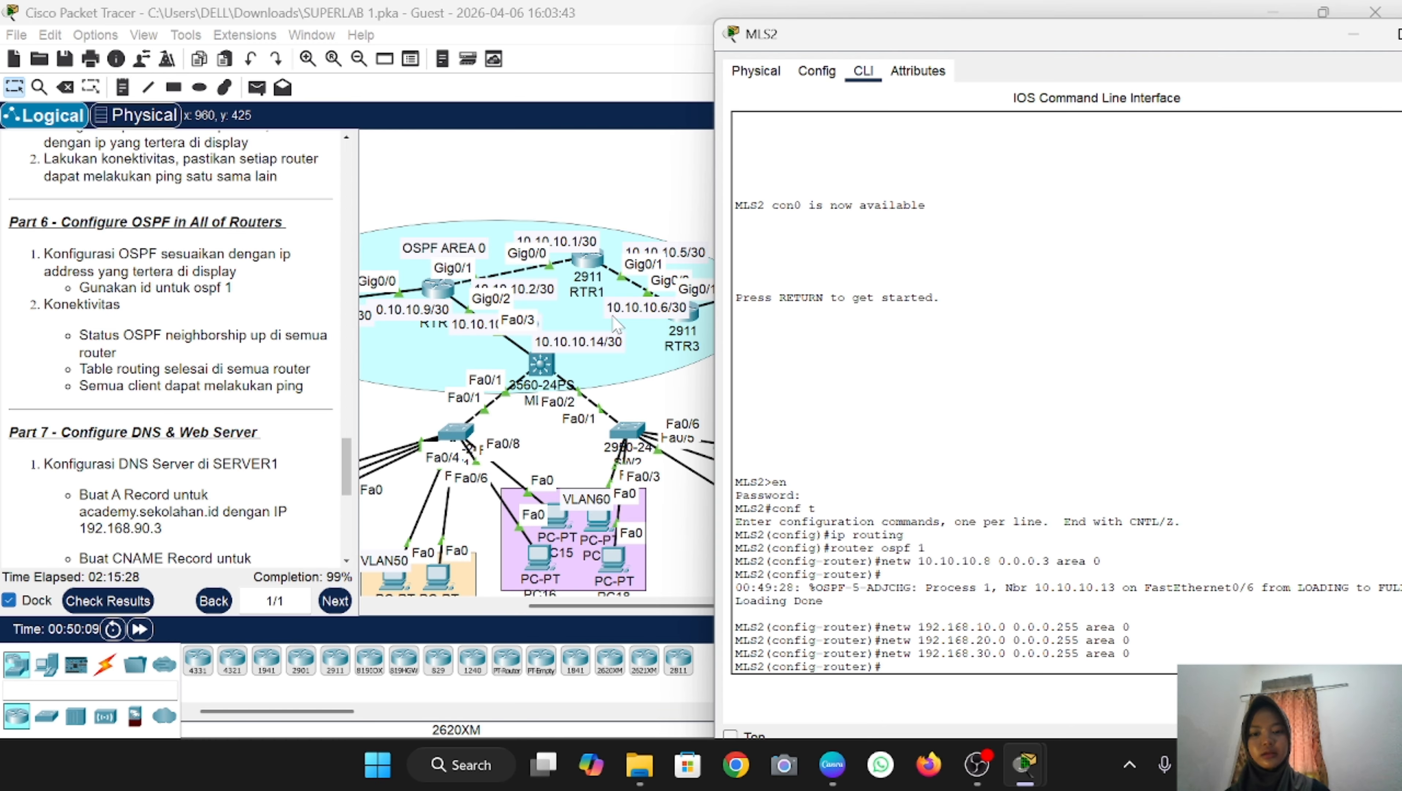
Step: On RTR1, run 'do sh ip ospf neigh' to confirm both OSPF neighbours are FULL
left_click(464, 371)
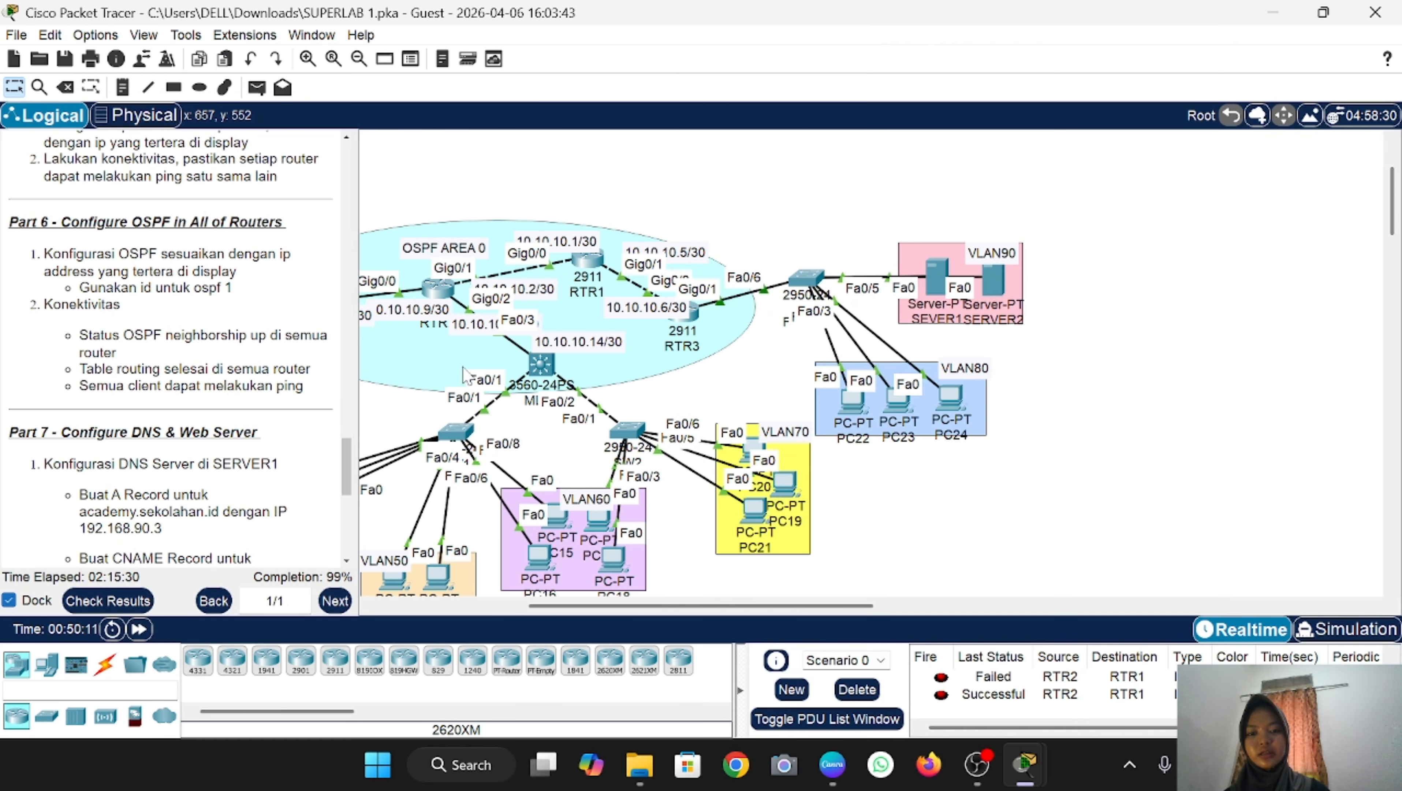
left_click(591, 269)
type("do sh")
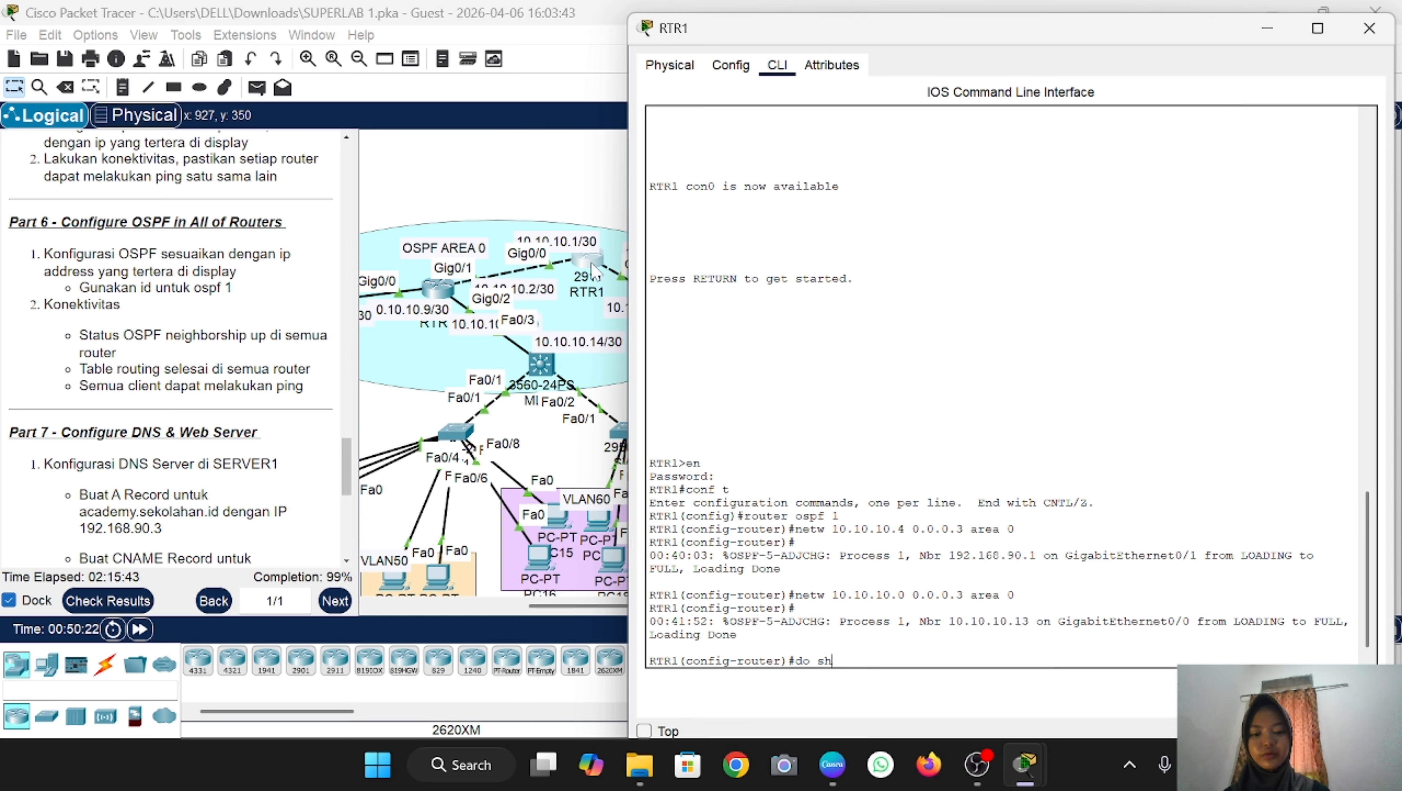
type(" ip ospf")
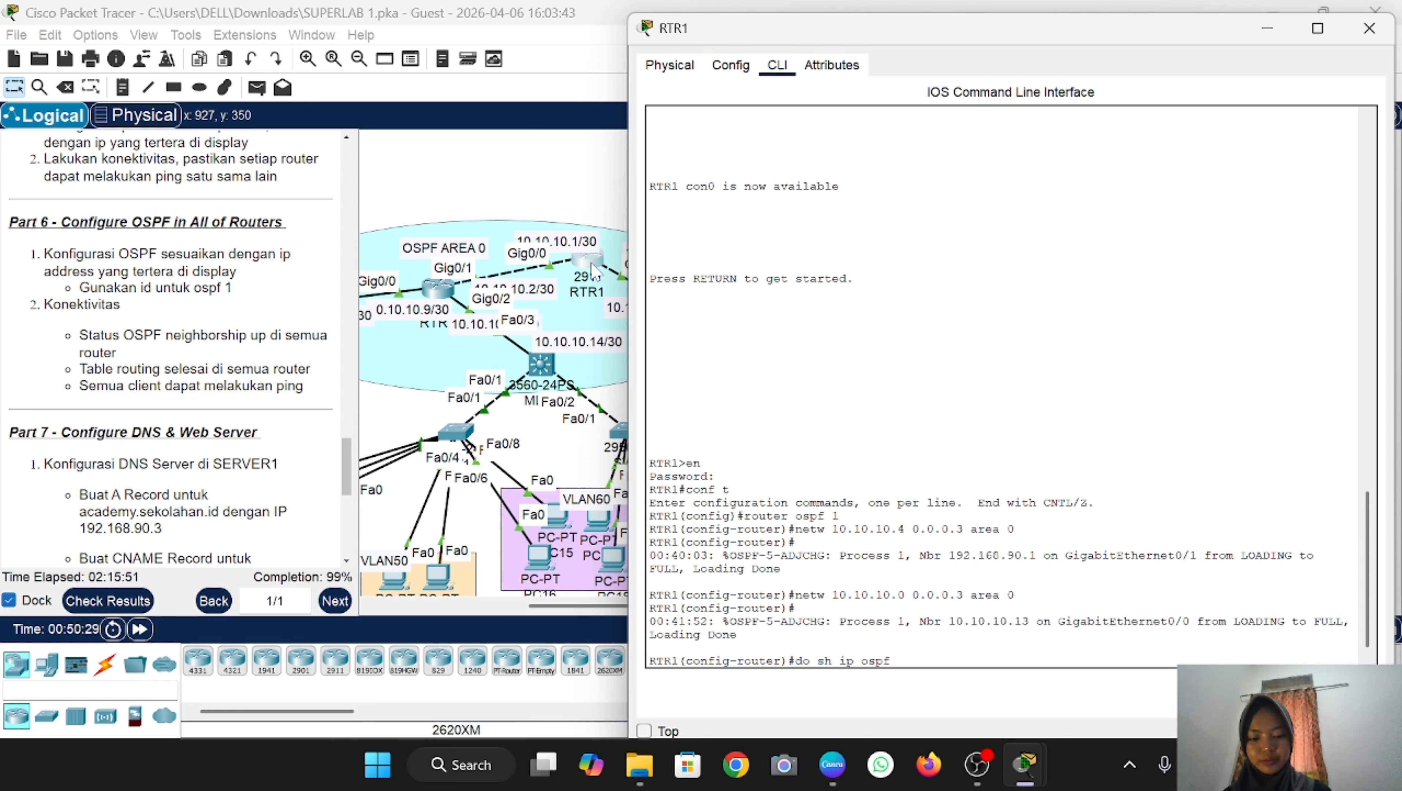
type(" neigh")
key("Return")
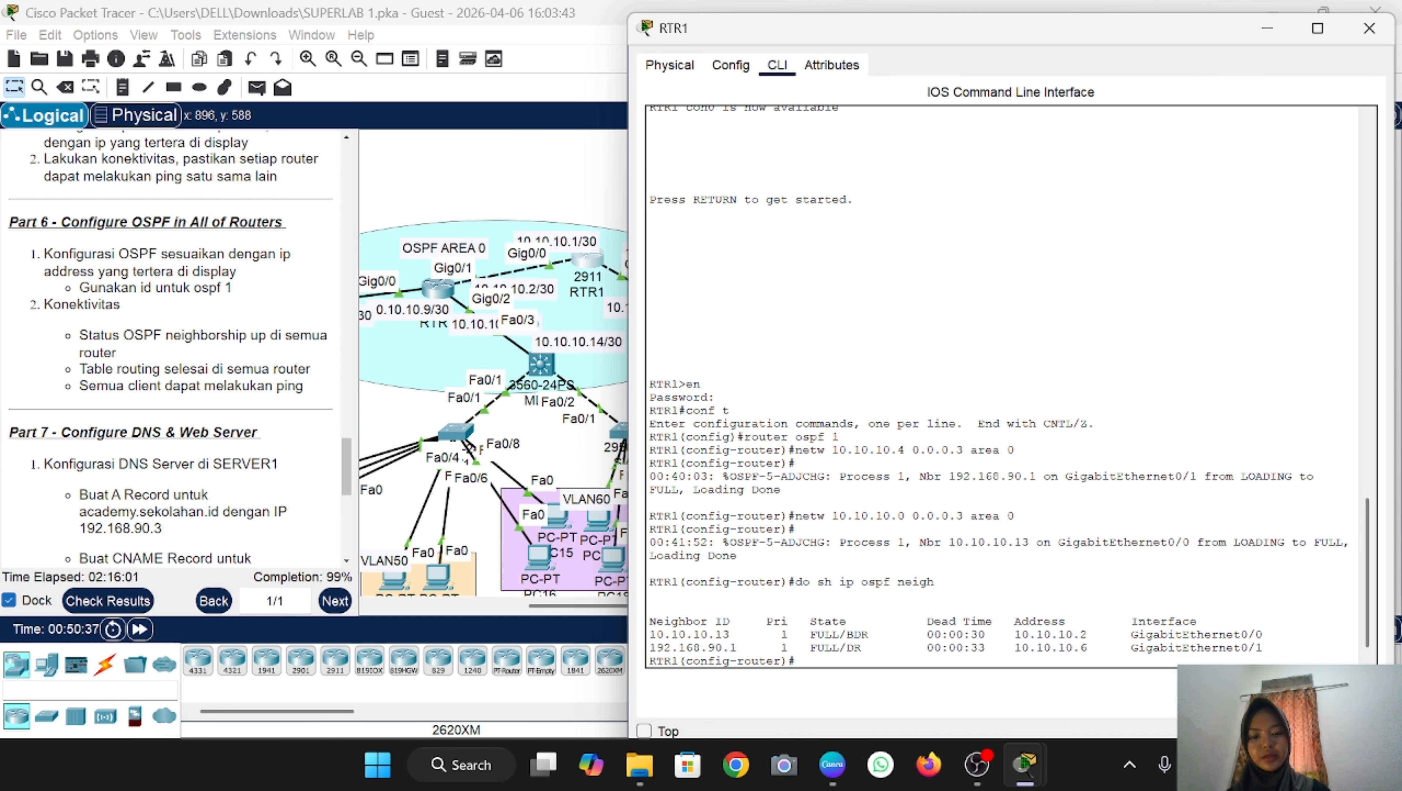
scroll(535, 407, "right", 2)
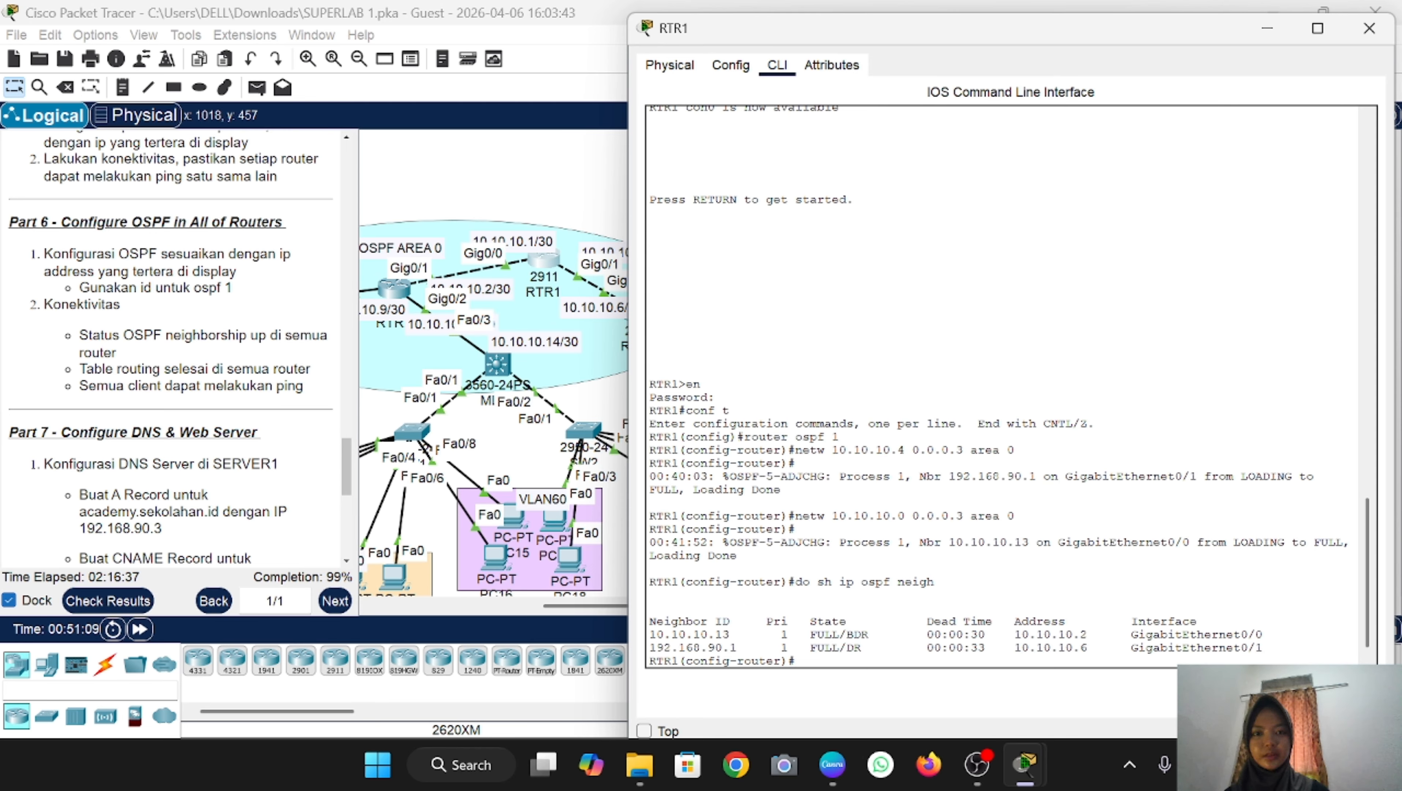
Step: Show RTR1's full routing table with 'do sh ip route' to check the OSPF 192.168.x.0 routes
type("do")
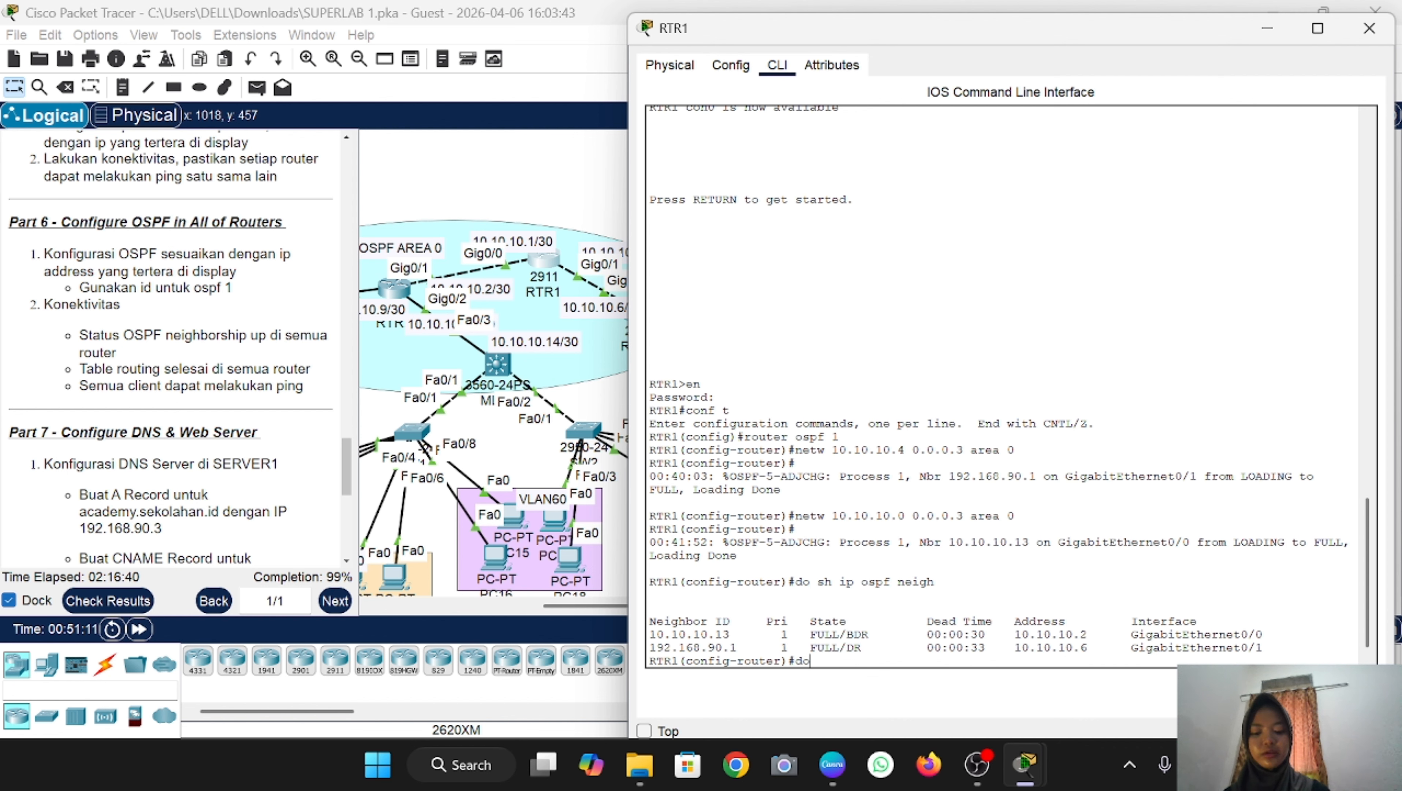
type(" sh ip rou")
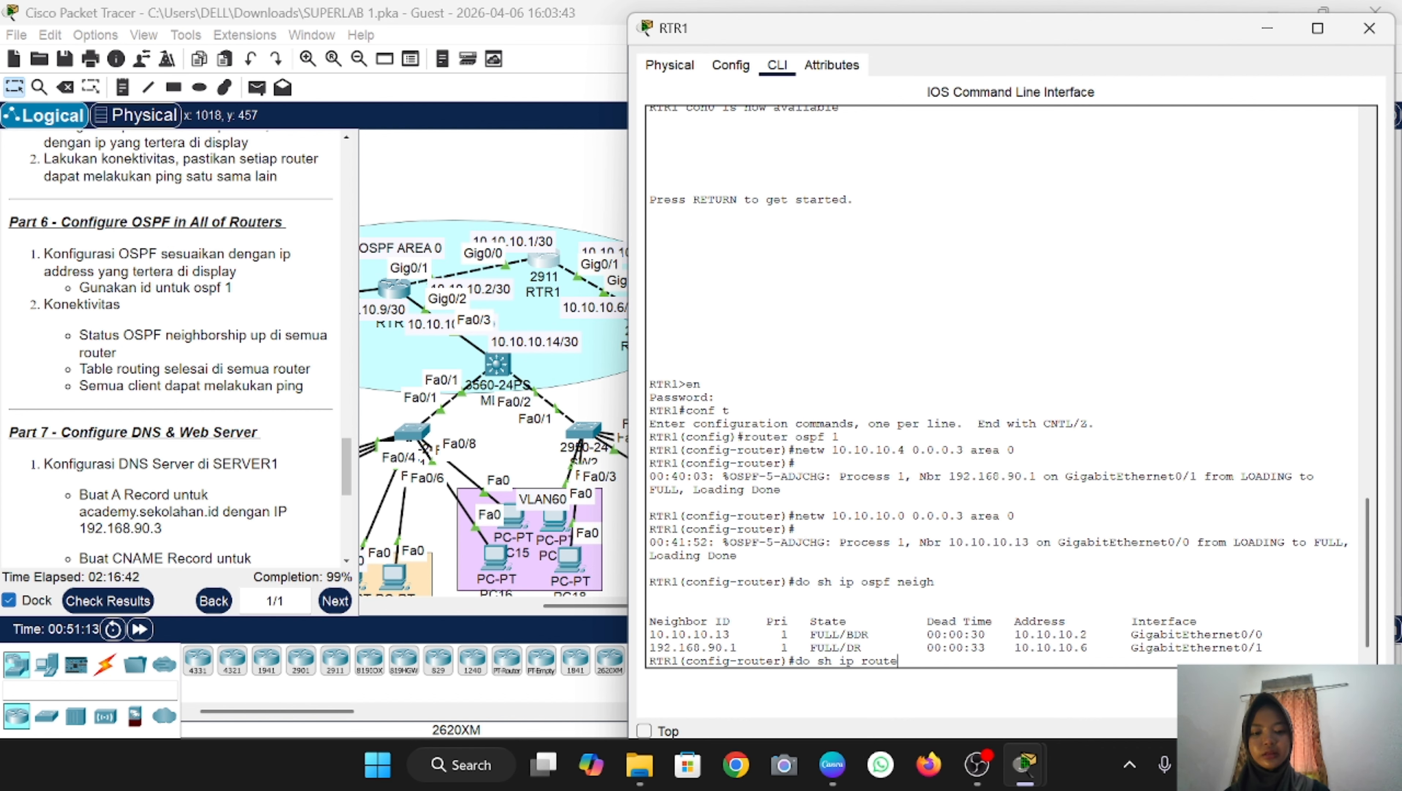
type("te")
key("Return")
key("space")
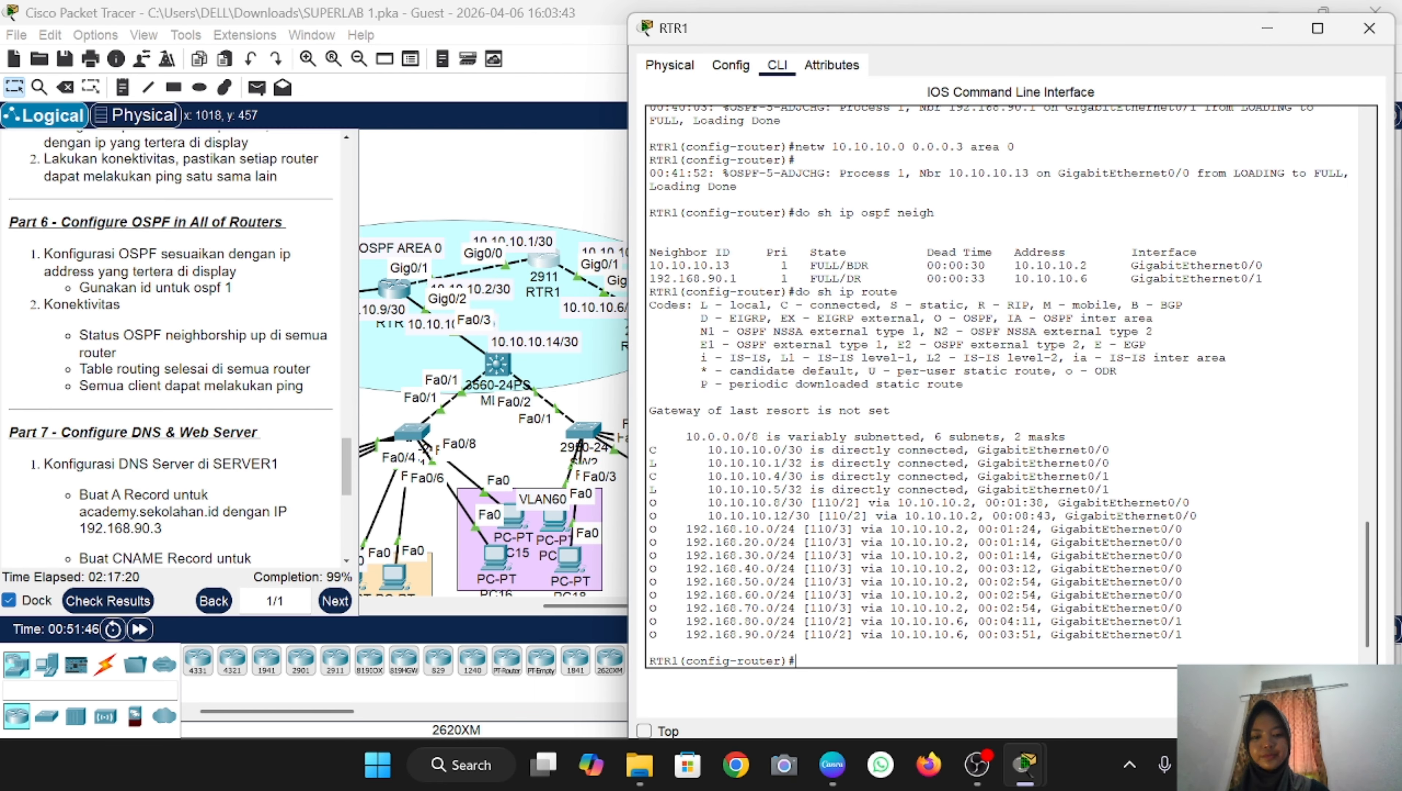
Step: Send a simple PDU test packet from PC22 to SEVER1
left_click(515, 445)
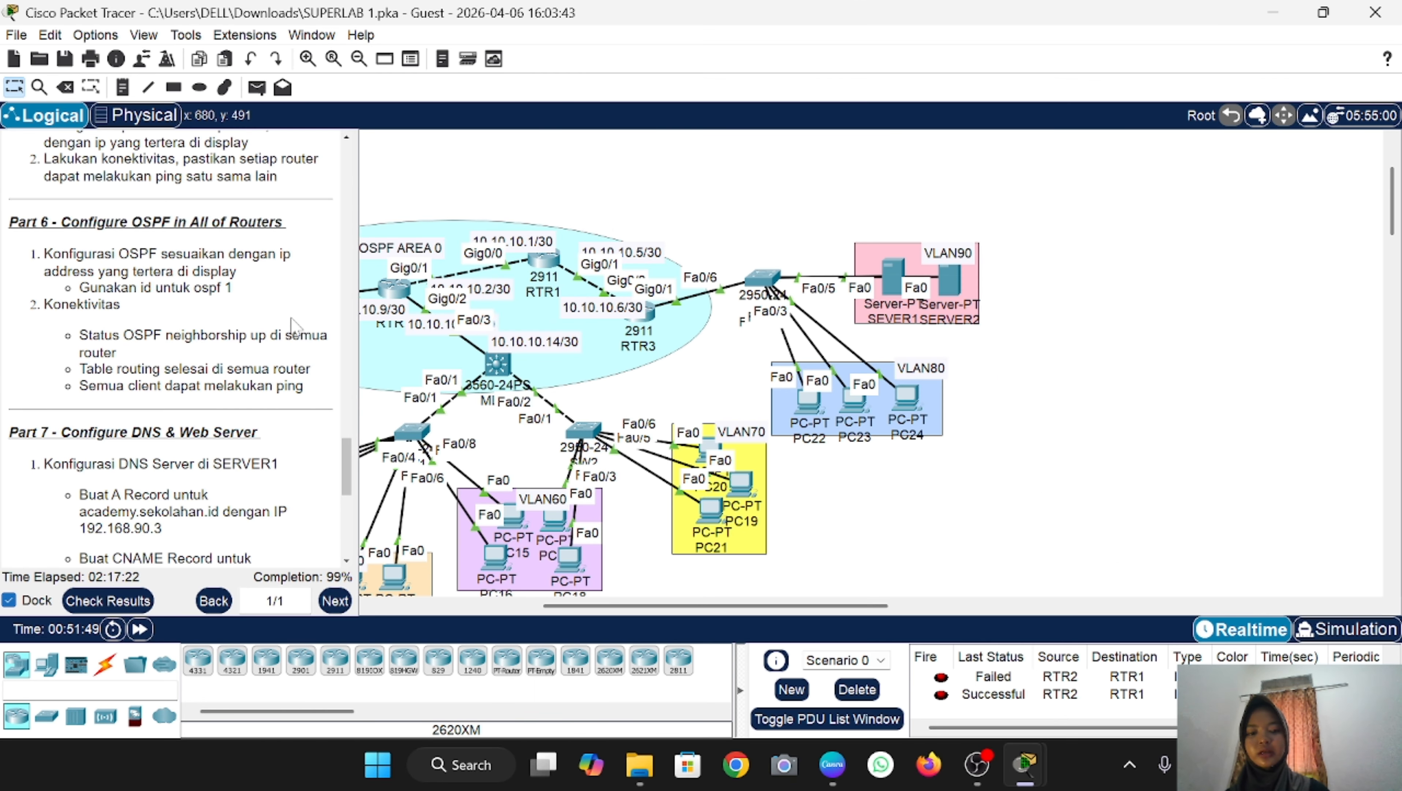
left_click(260, 90)
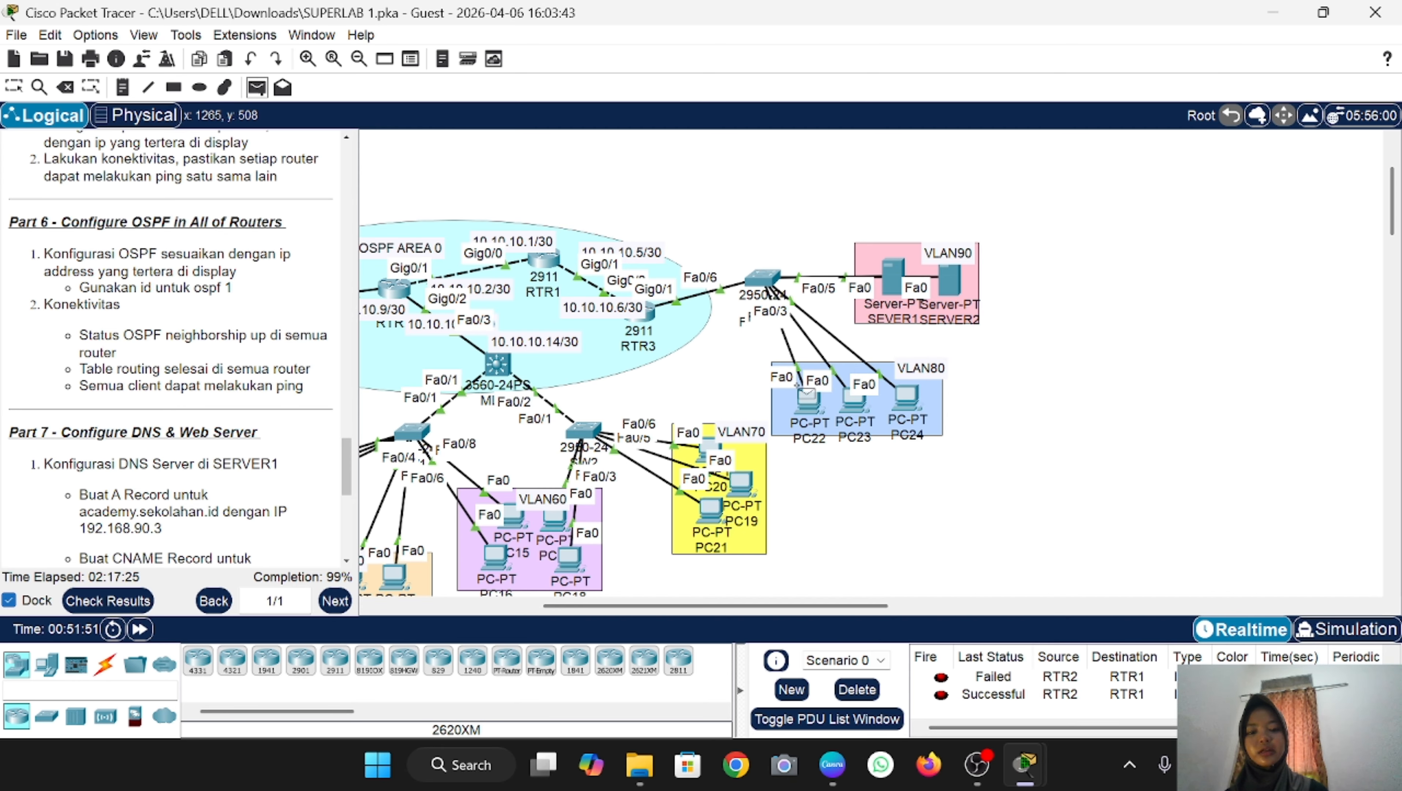
left_click(891, 277)
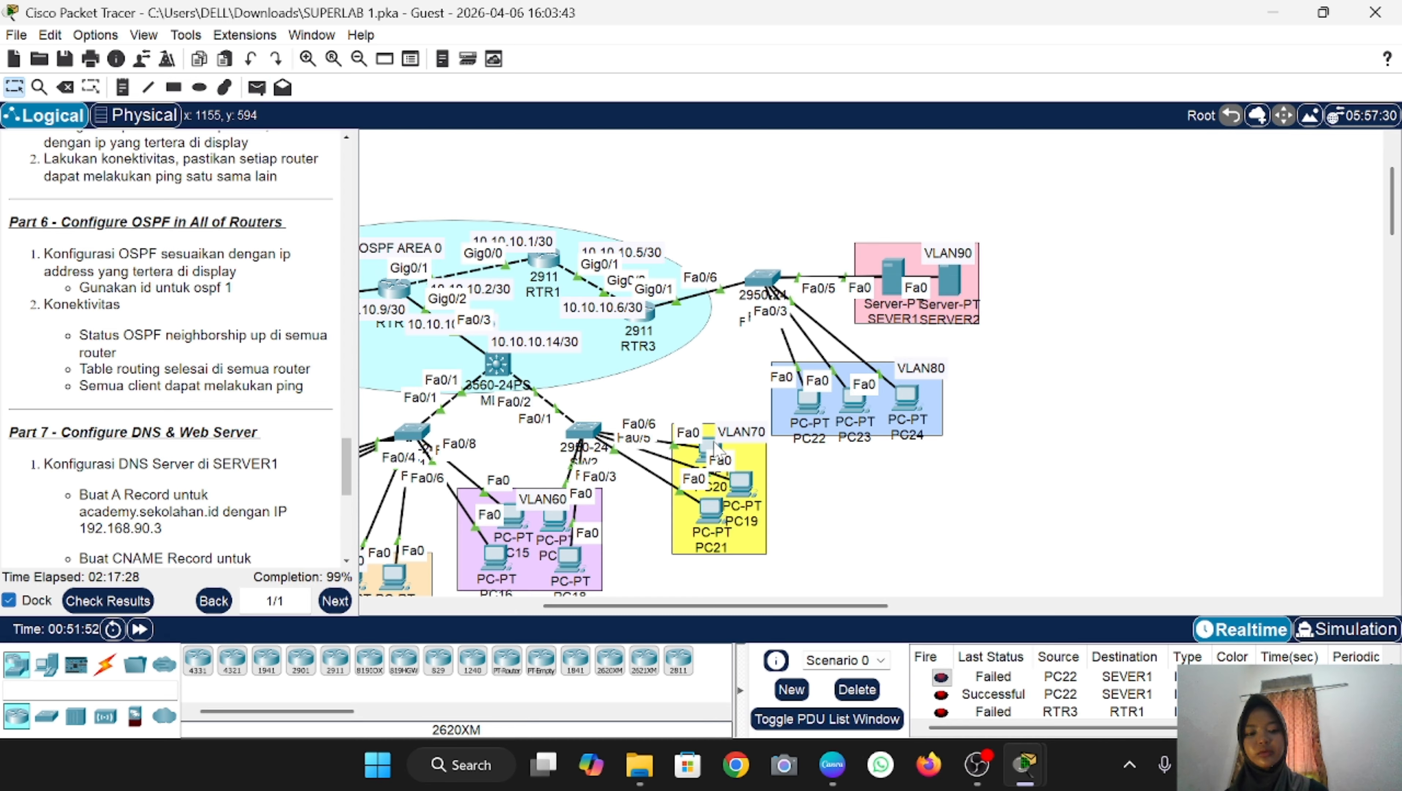
Step: Create a new Scenario 1 and send a simple PDU from PC22 to PC20
left_click(791, 689)
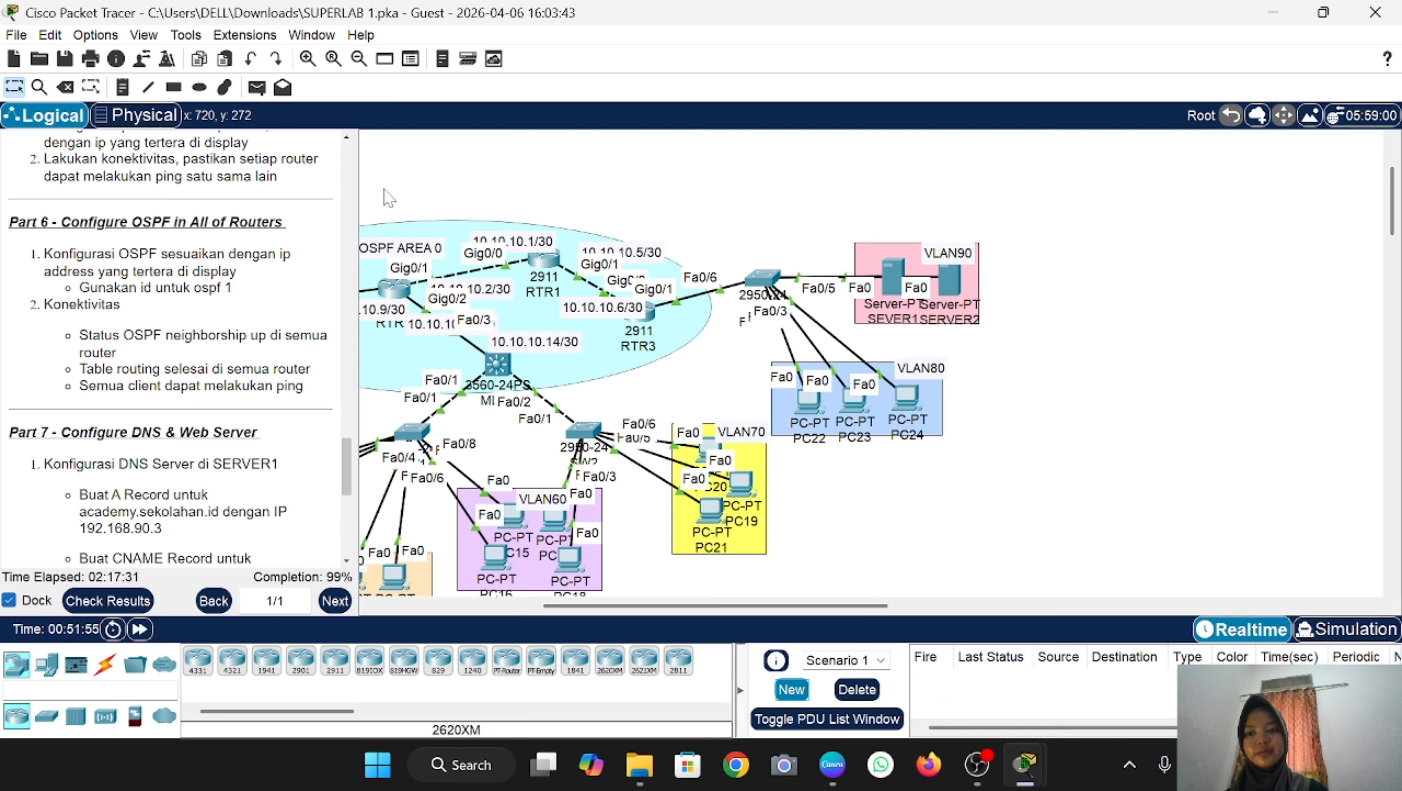
left_click(256, 87)
left_click(810, 400)
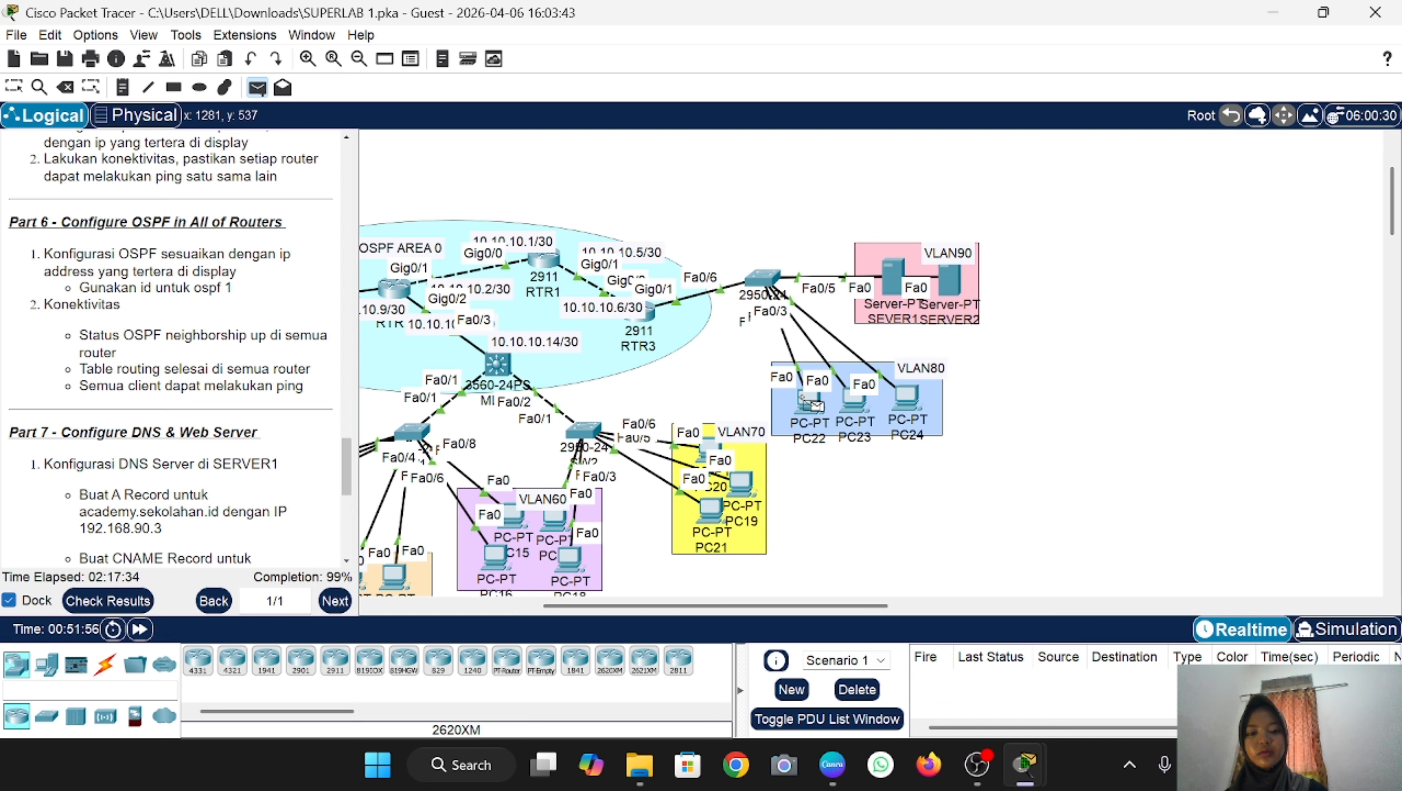
left_click(712, 448)
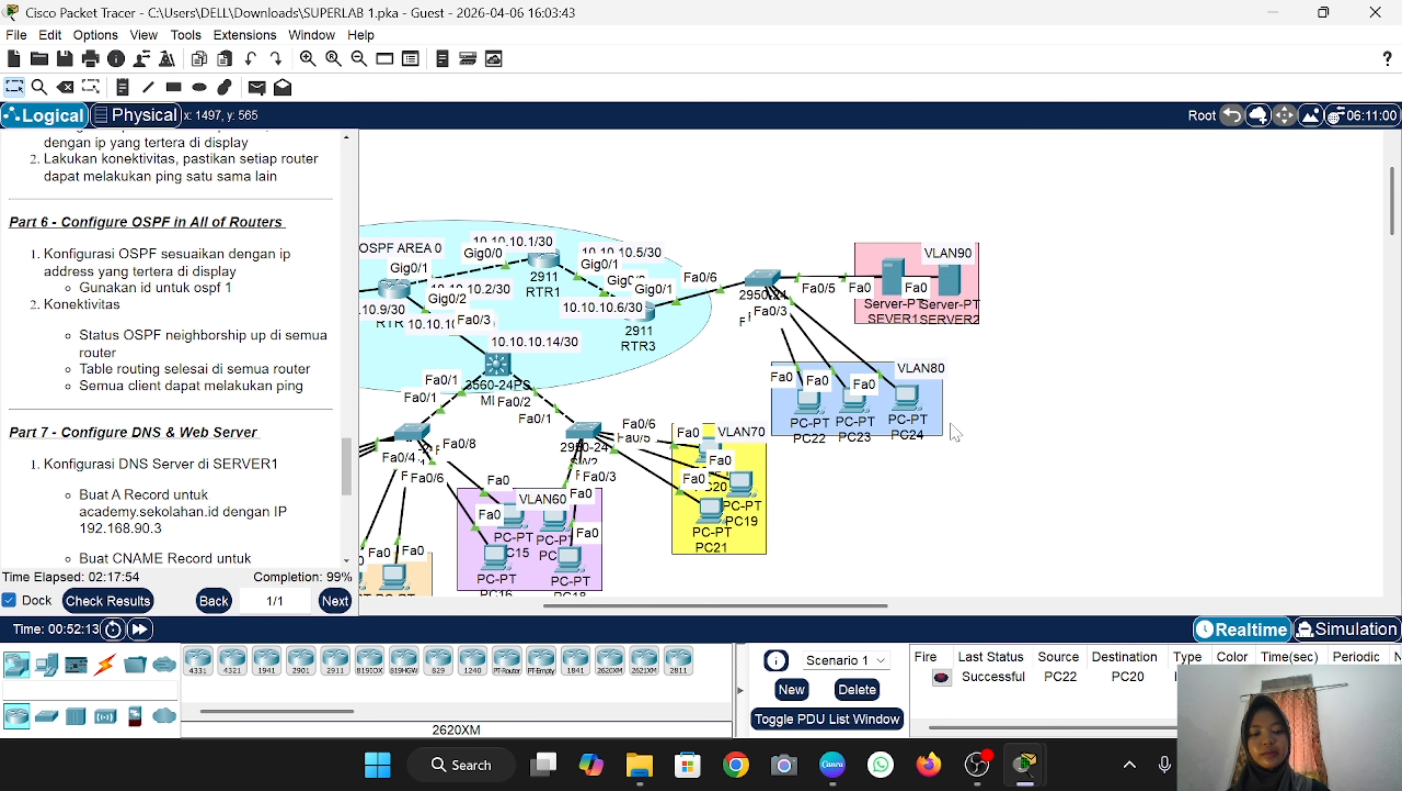
scroll(176, 348, "down", 5)
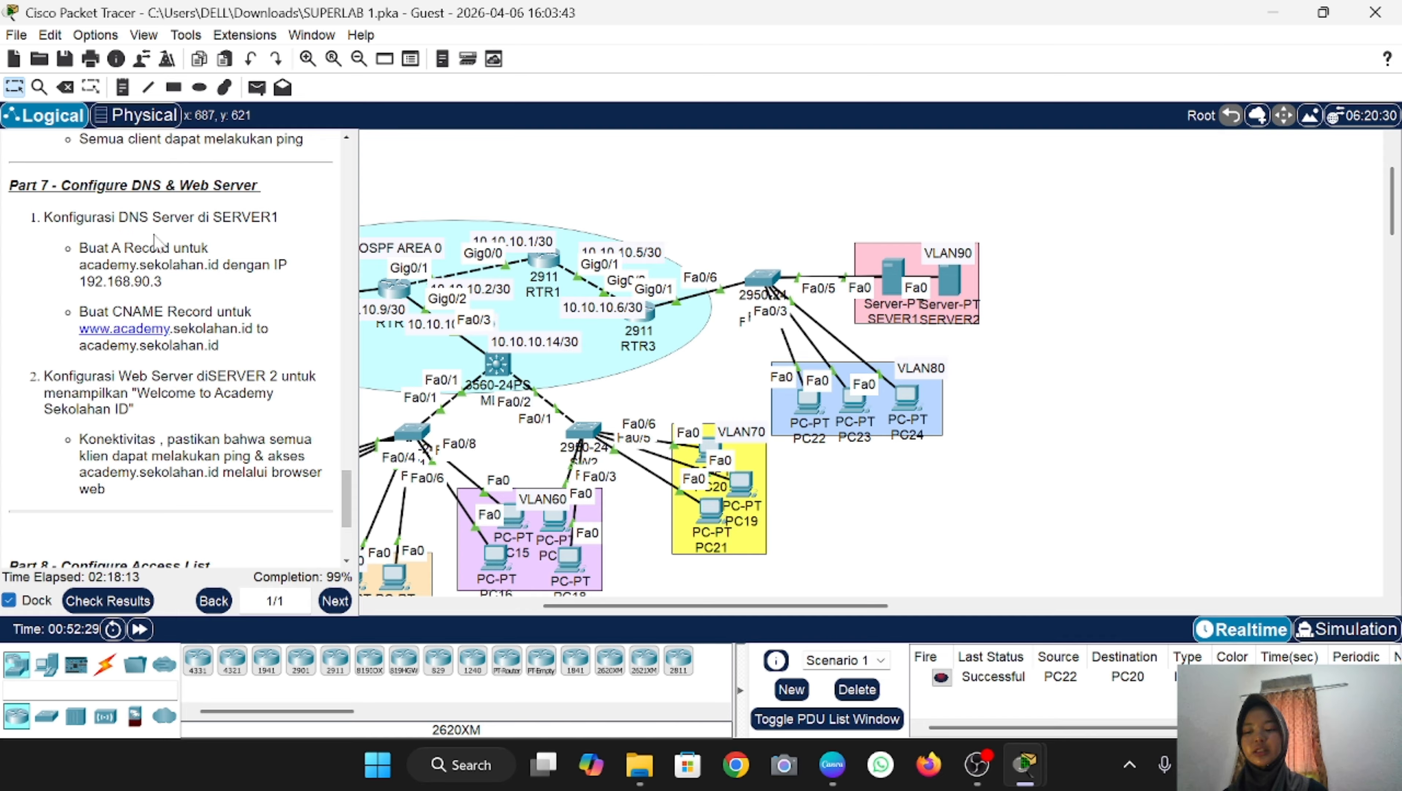
Step: Turn on SEVER1's DNS service and add an A record academy.sekolahan.id → 192.168.90.3
left_click(889, 284)
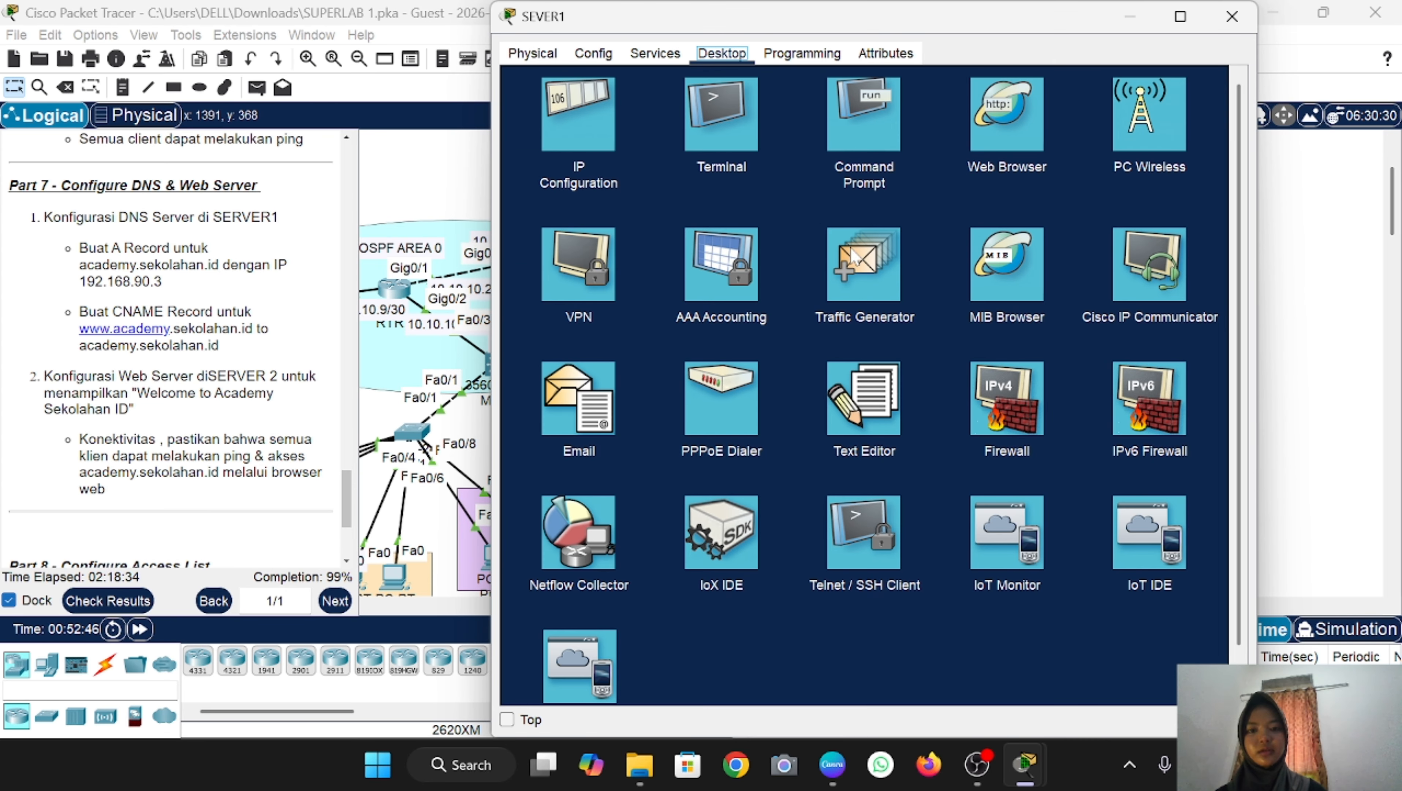
left_click(653, 53)
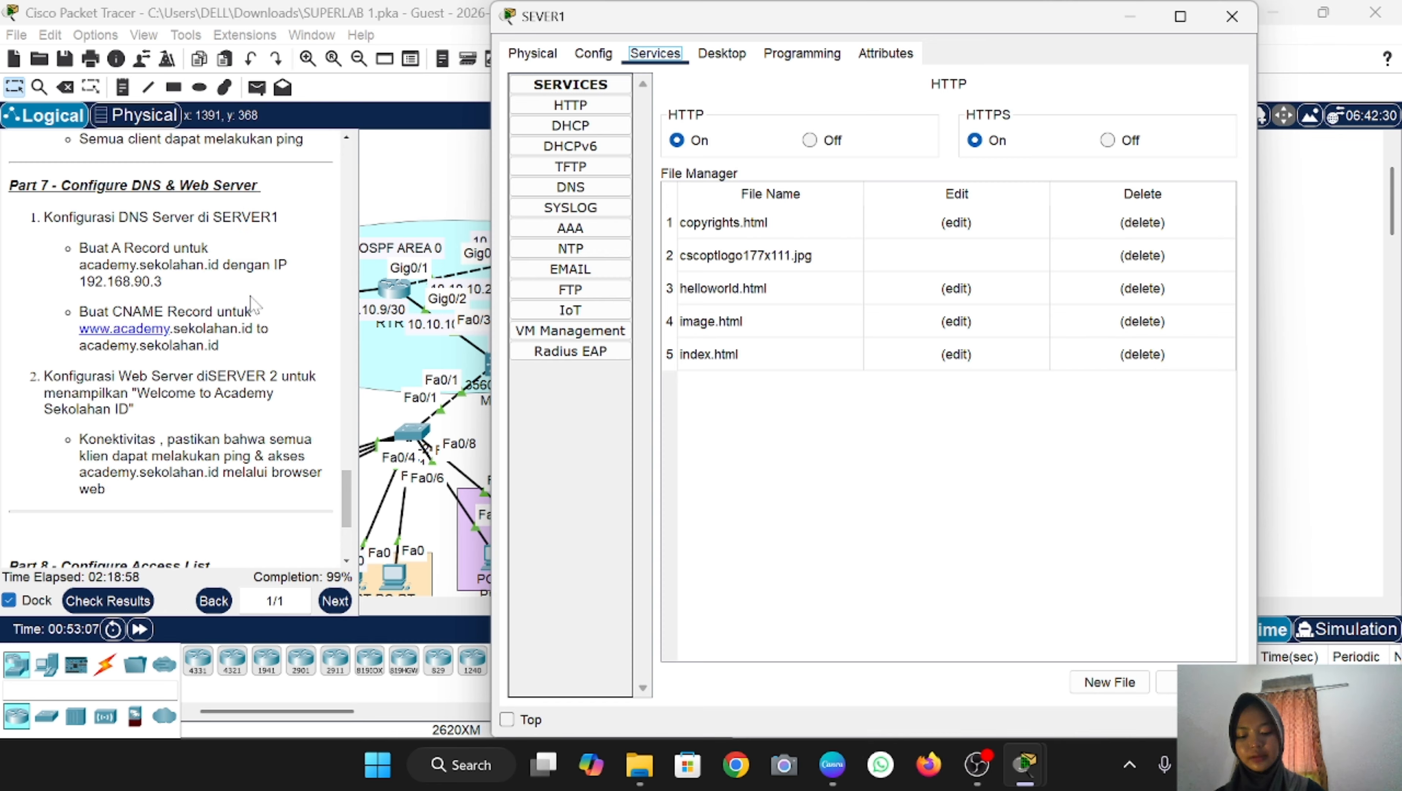
left_click(587, 193)
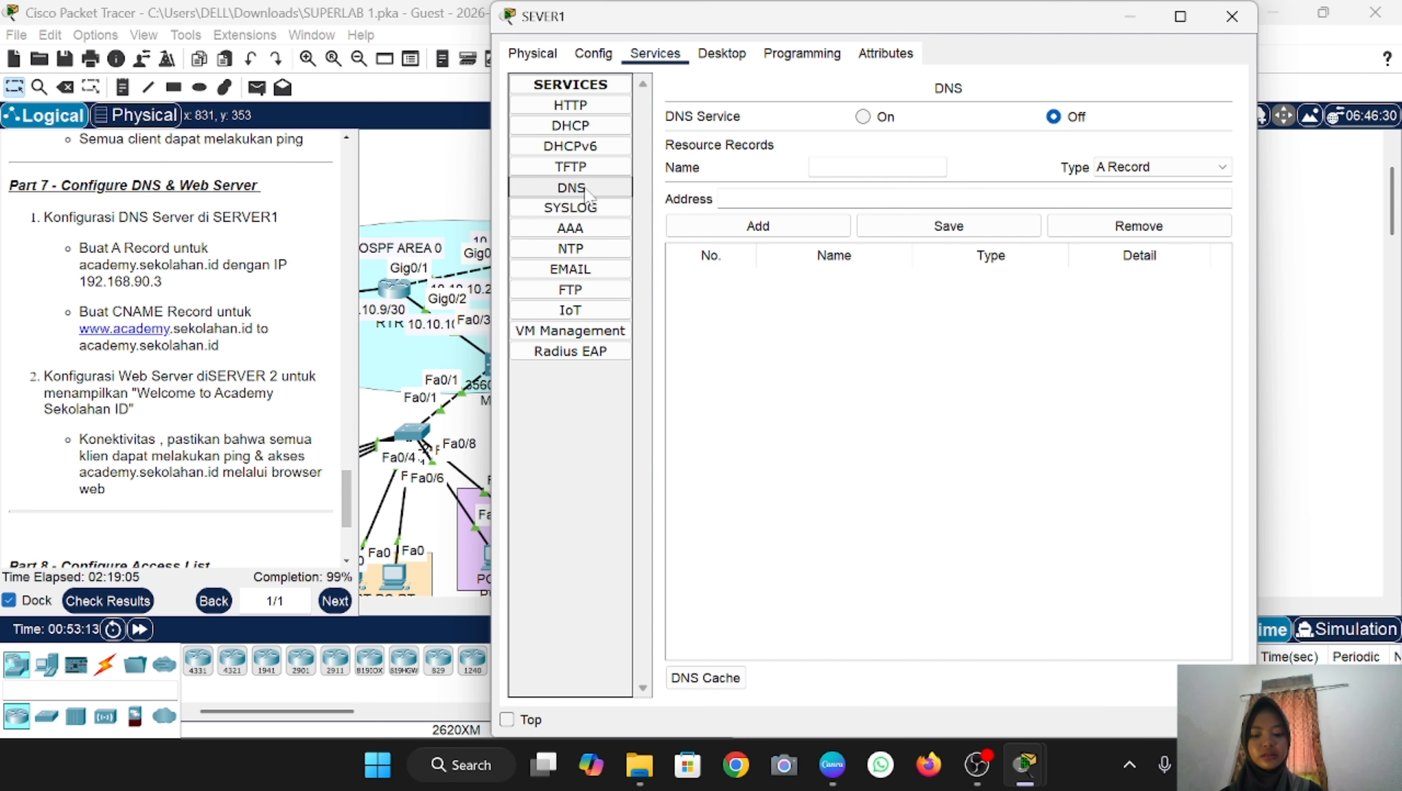
left_click(871, 123)
left_click(864, 166)
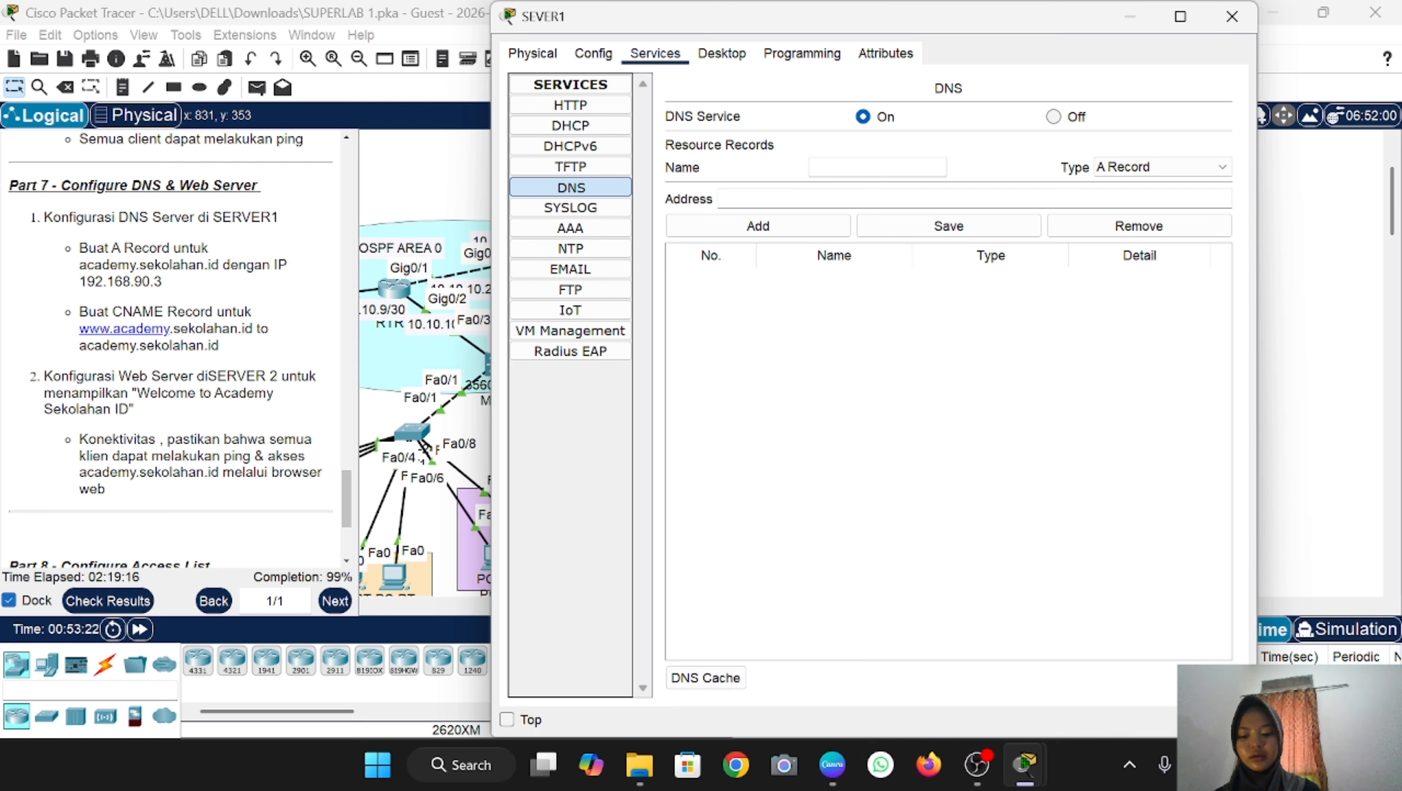
type("academy")
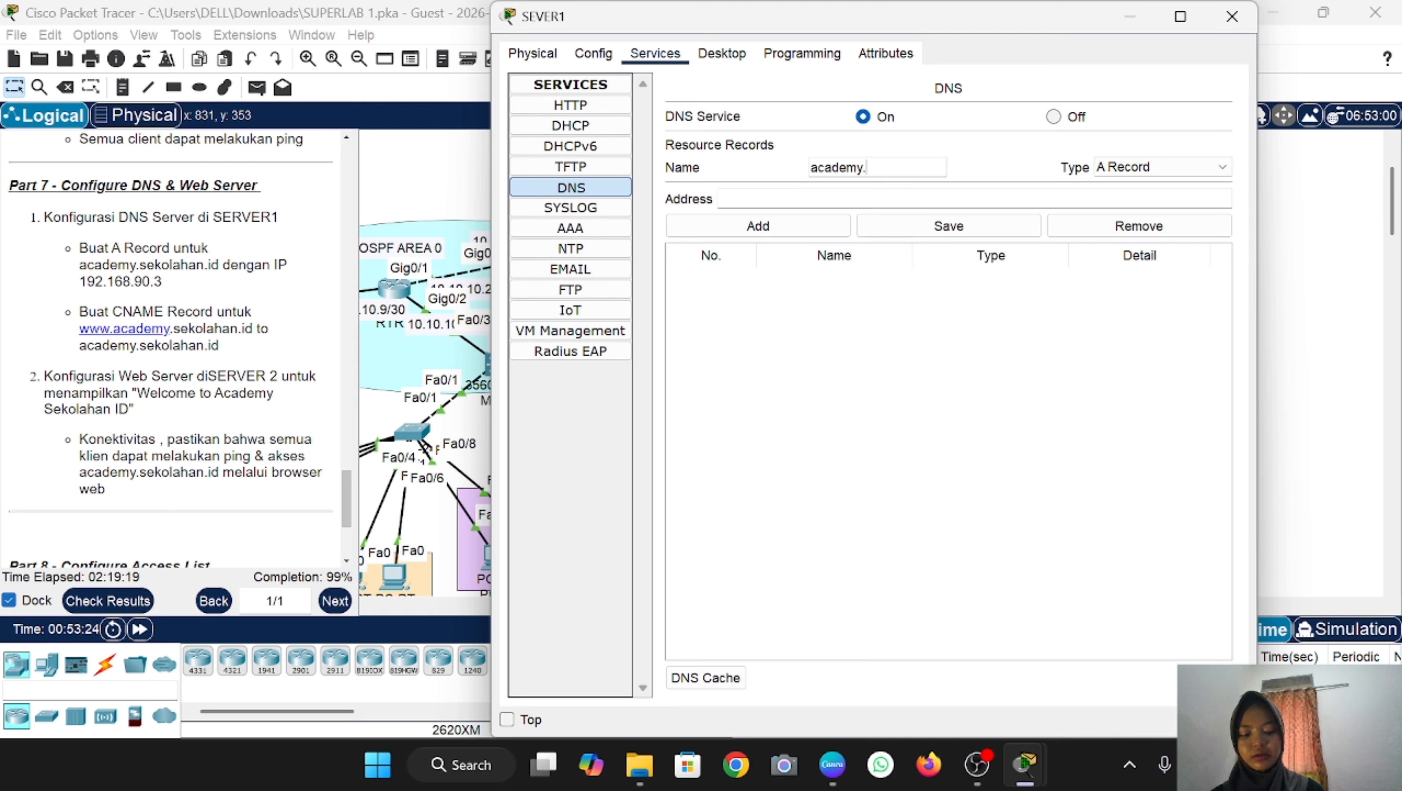
type(".sekolahan.id")
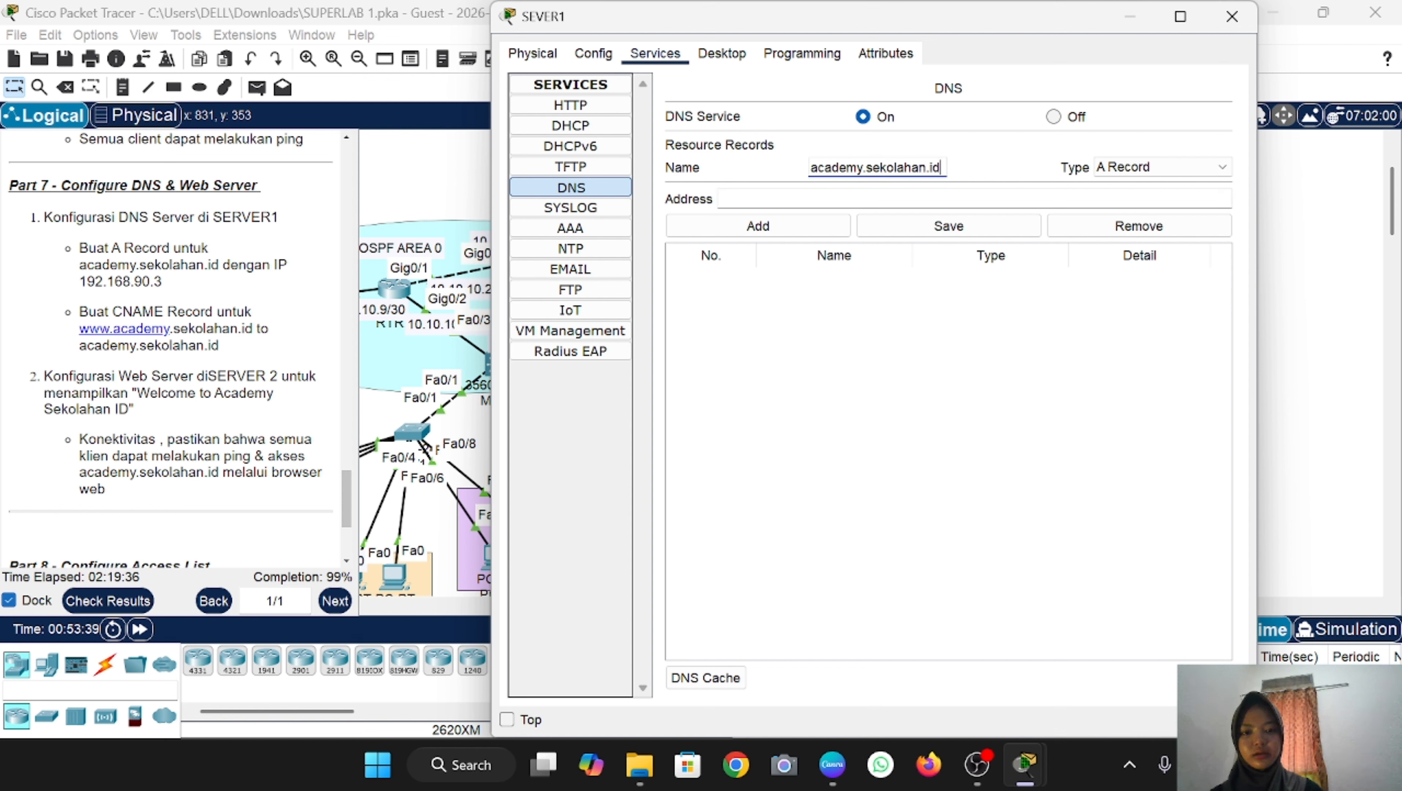
left_click(974, 199)
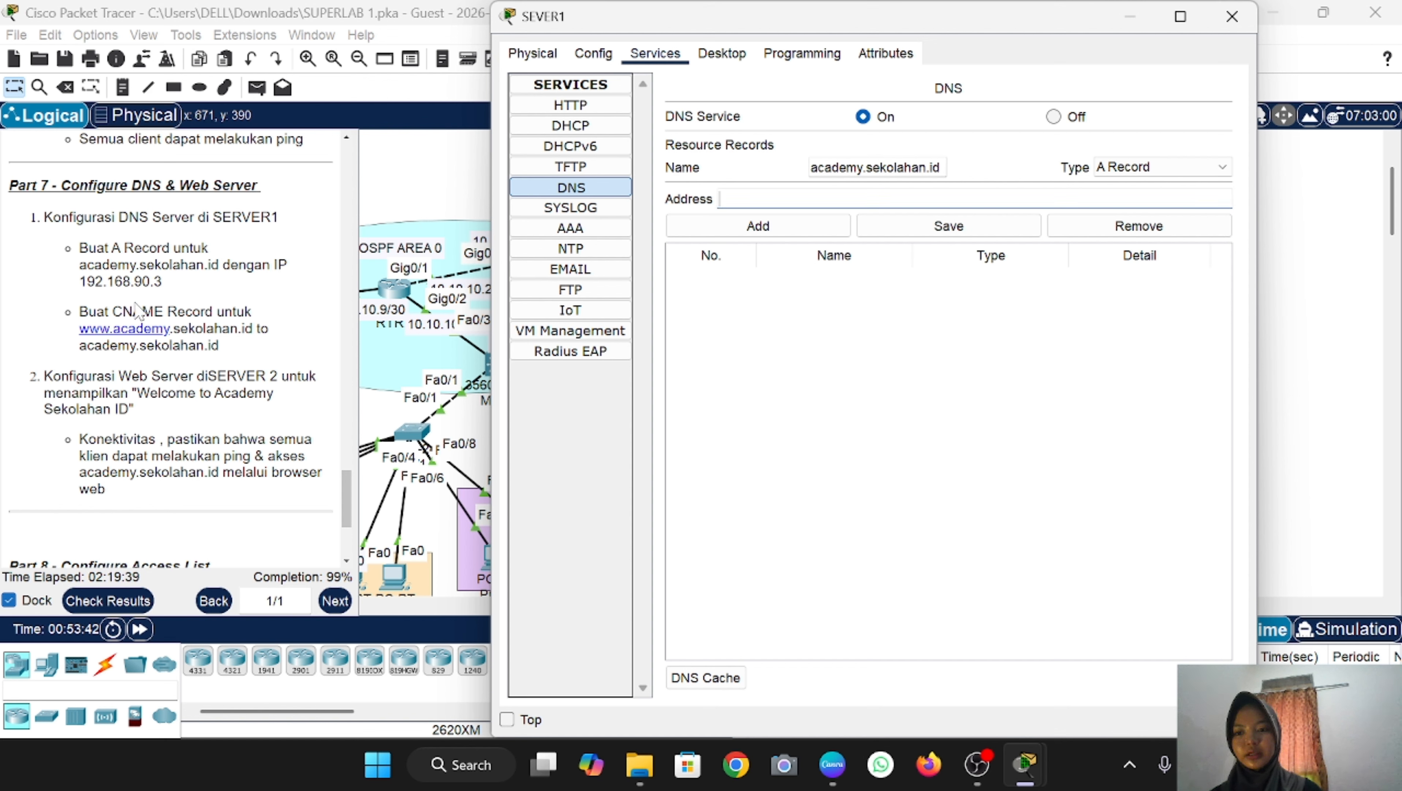
type("192.1")
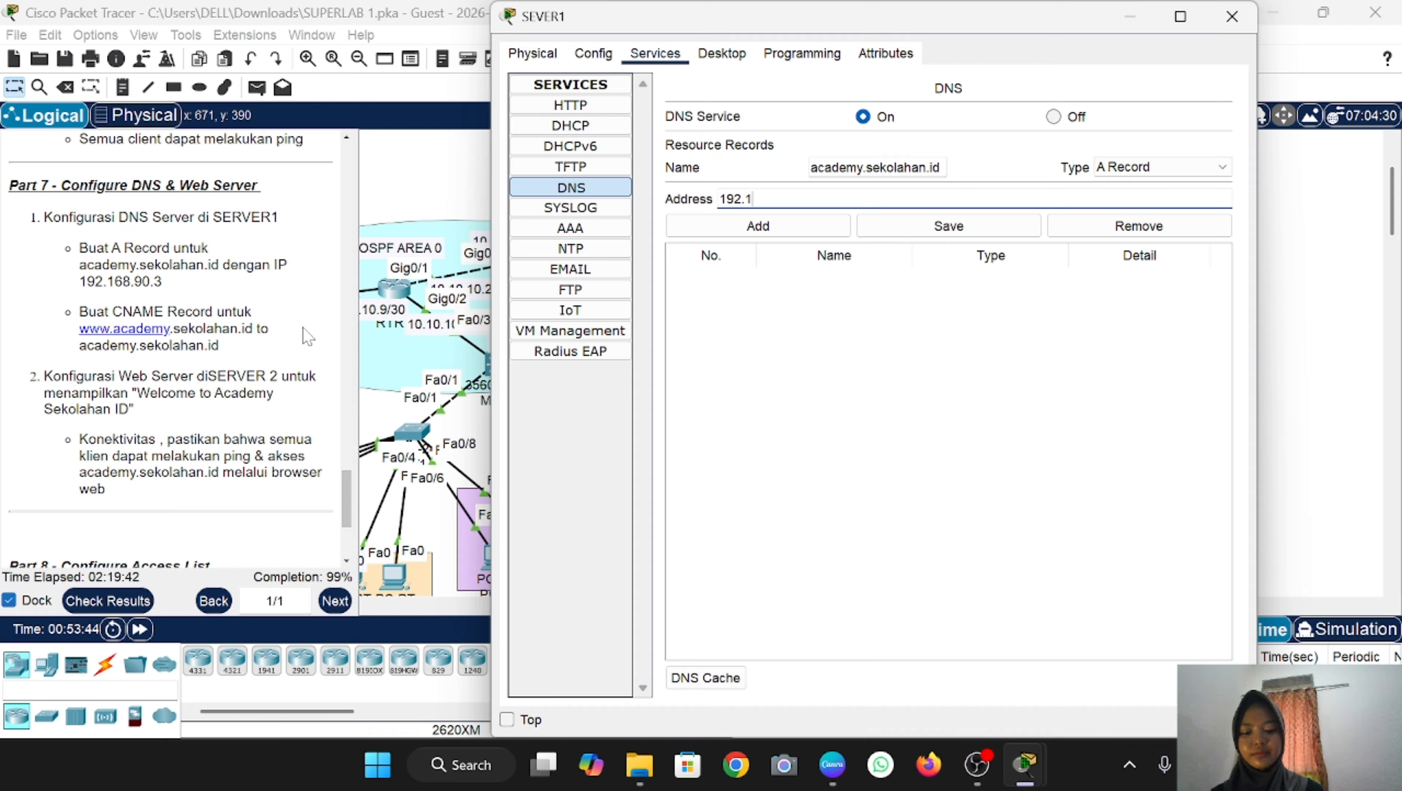
type("68.90.3")
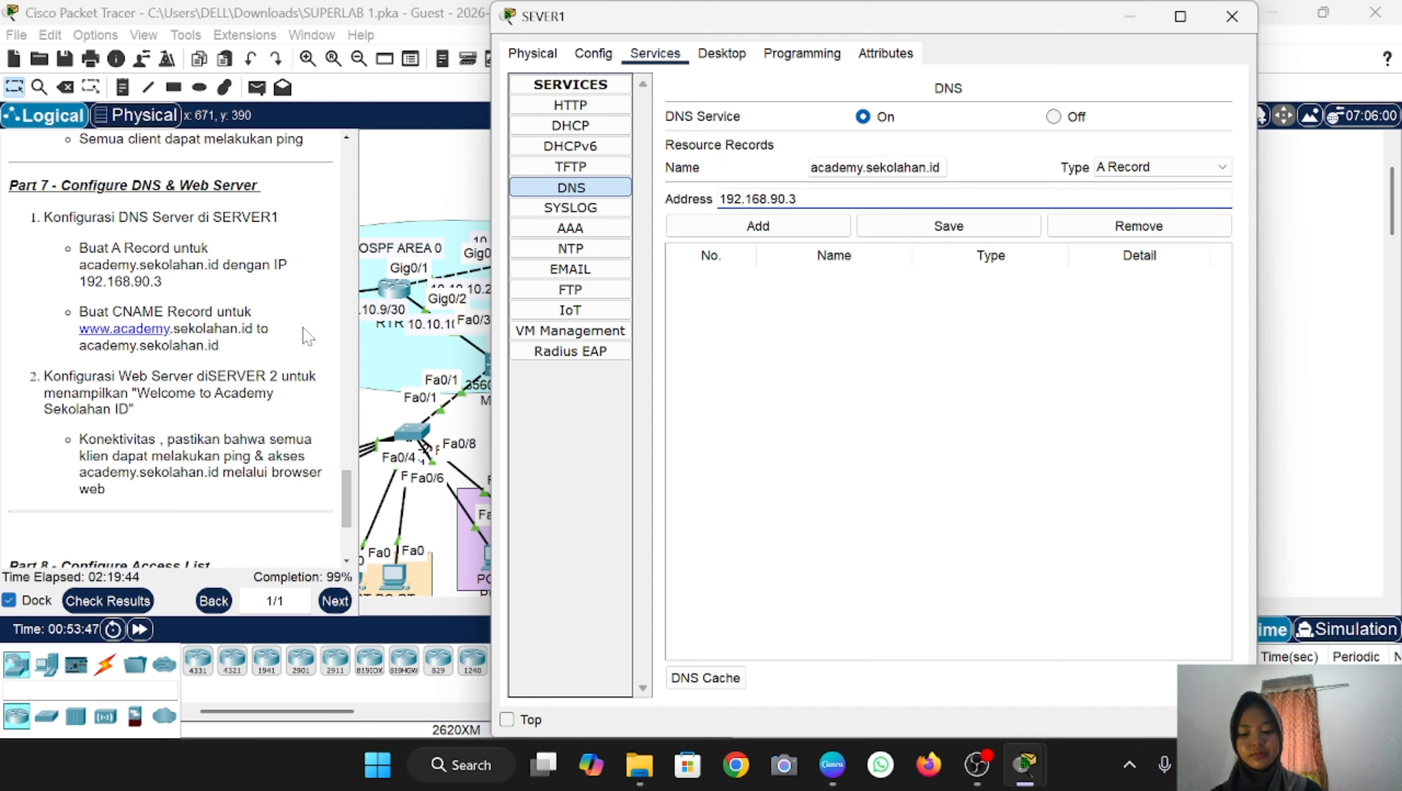
left_click(723, 232)
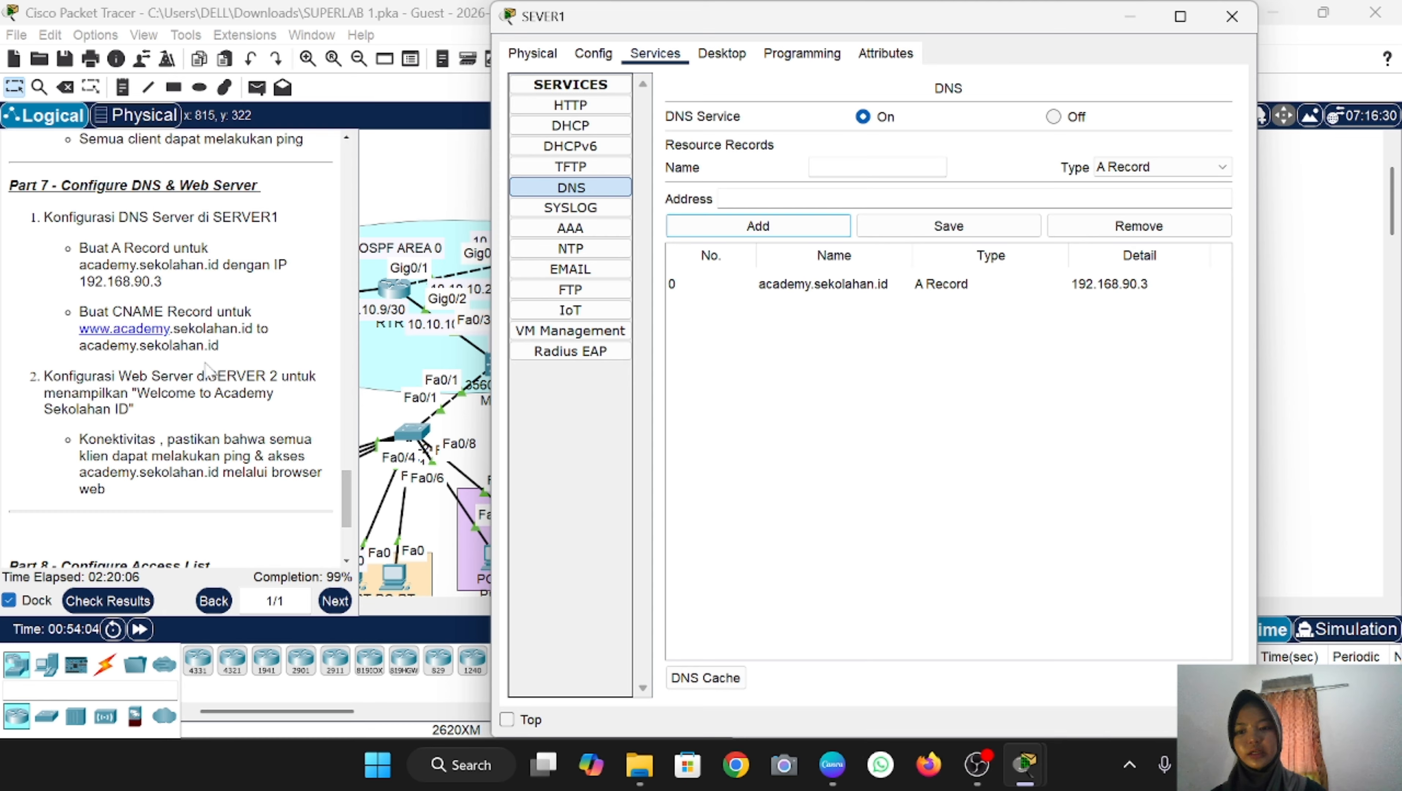
left_click(1218, 167)
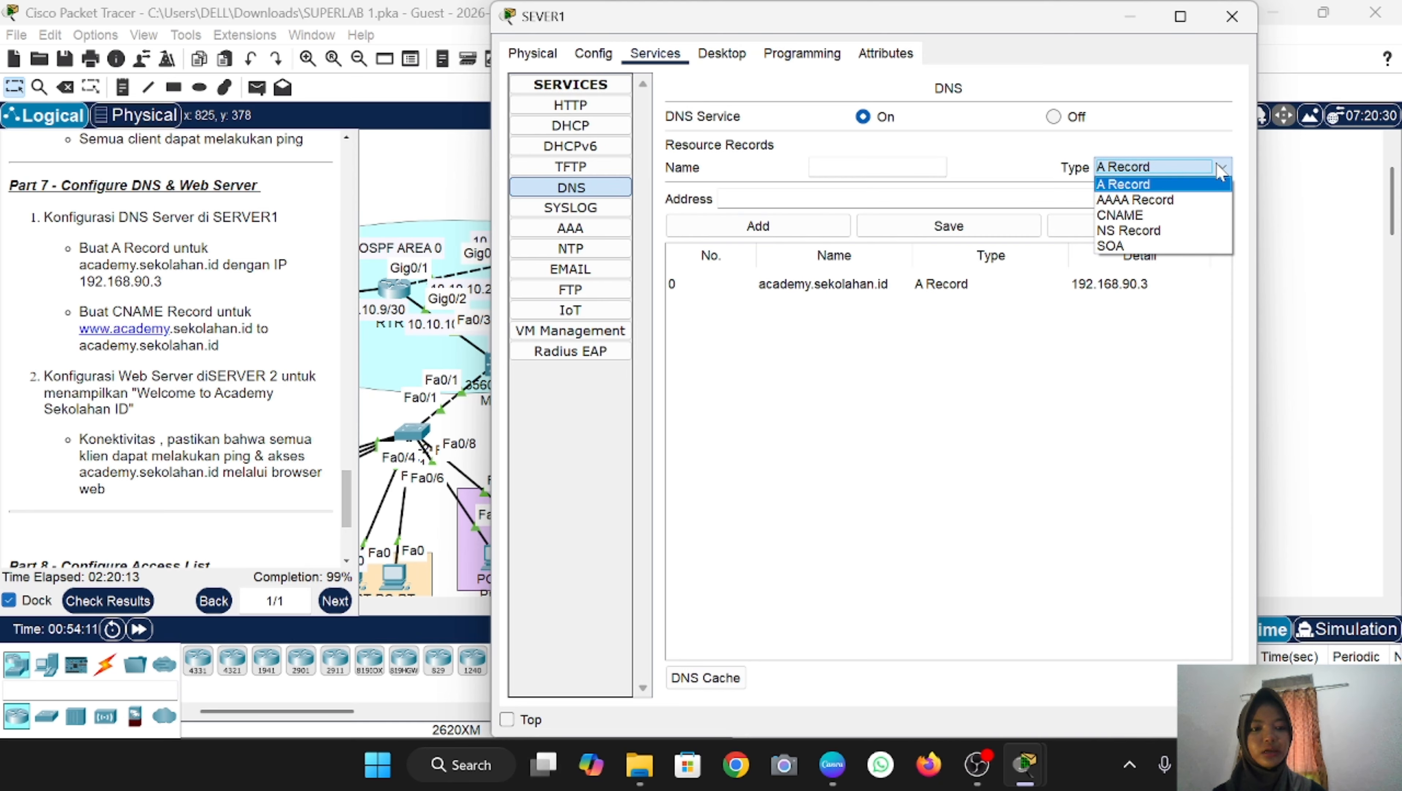
left_click(1132, 215)
left_click(811, 167)
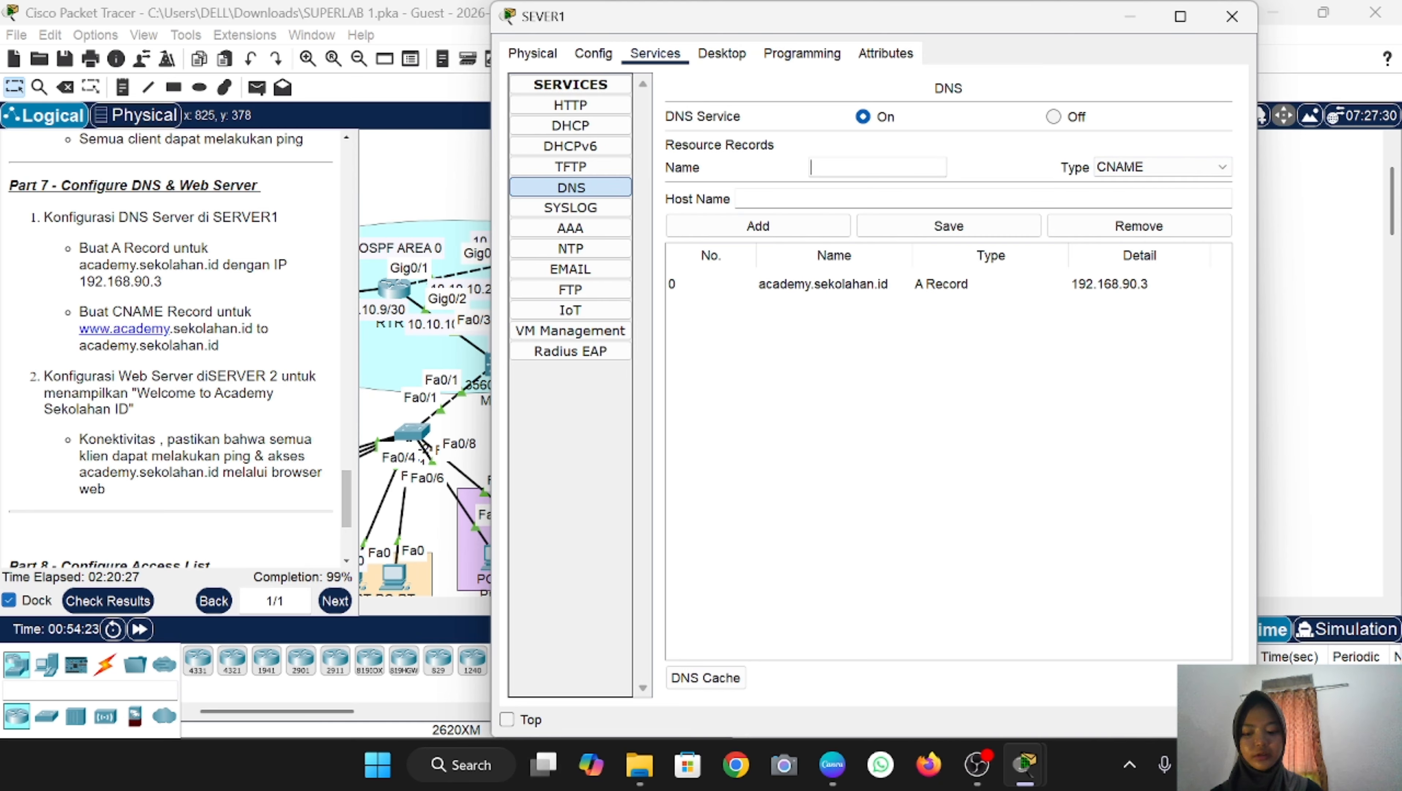
type("www")
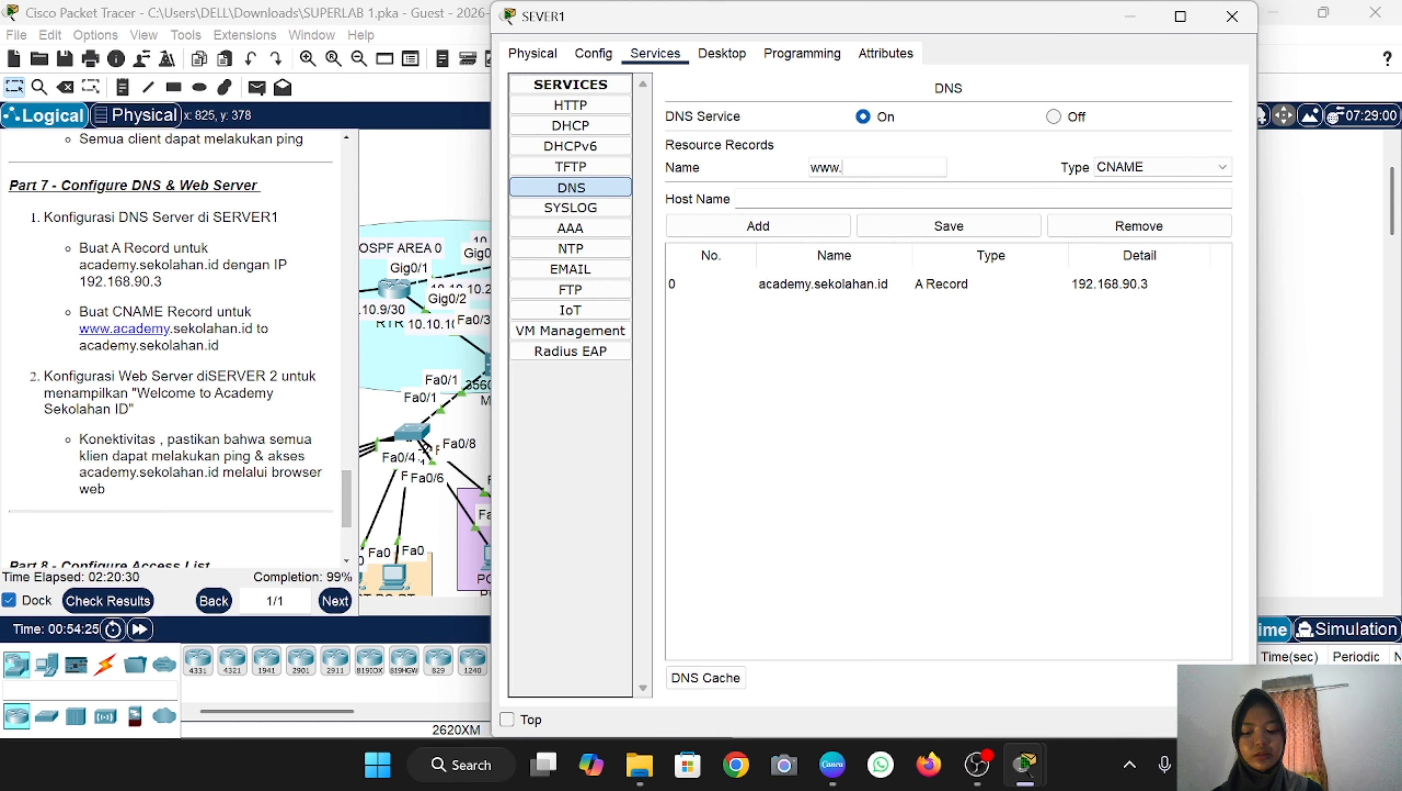
type(".academy.")
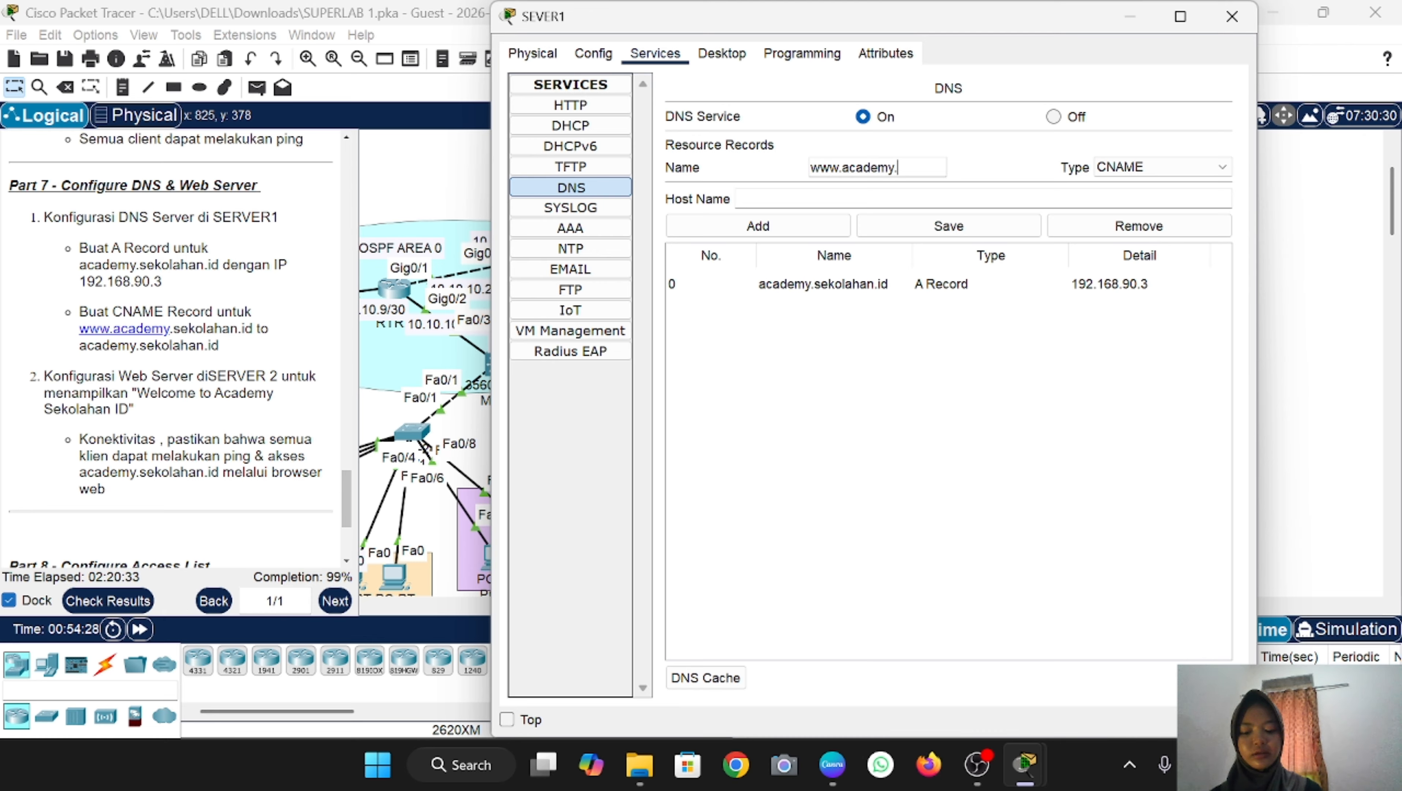
type("sekolahan.id")
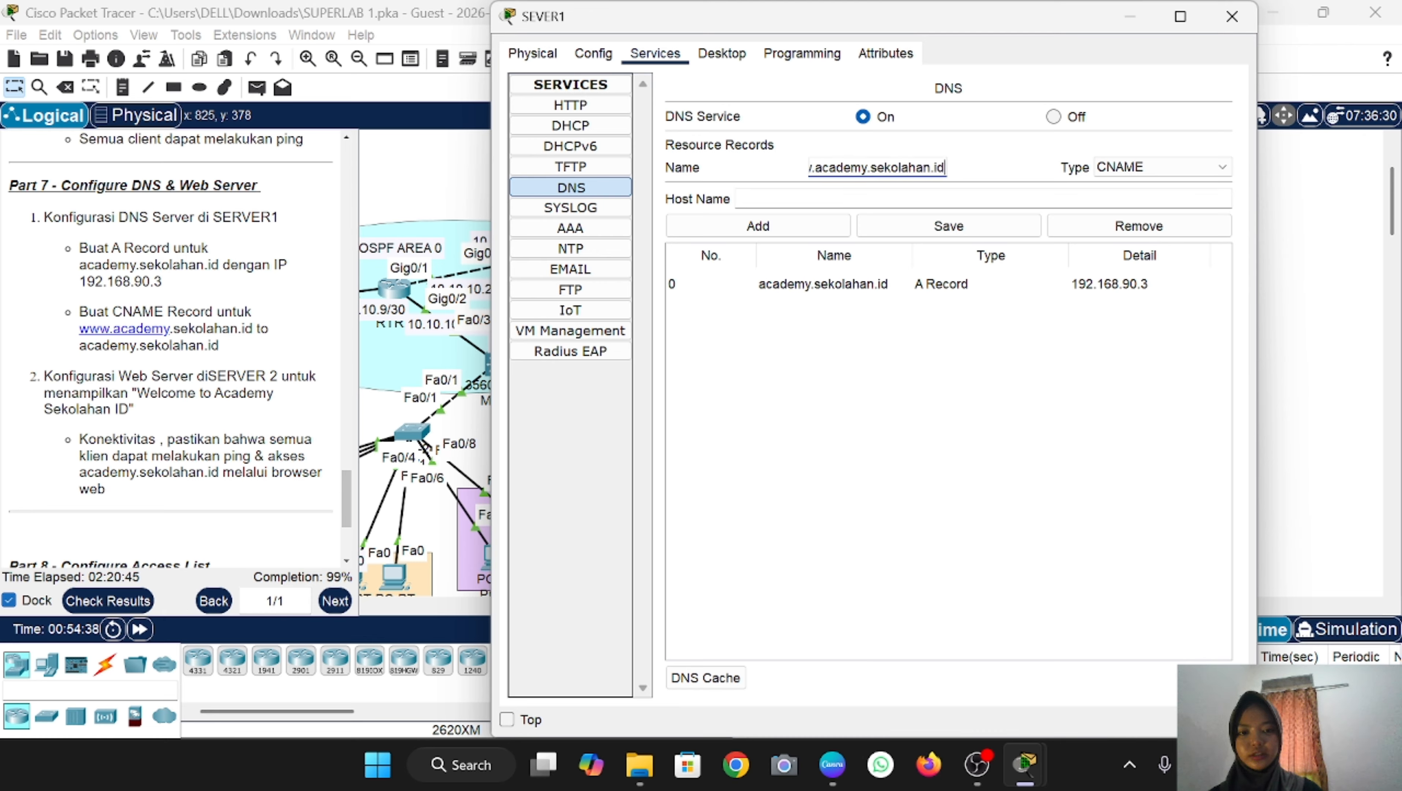
type("academy")
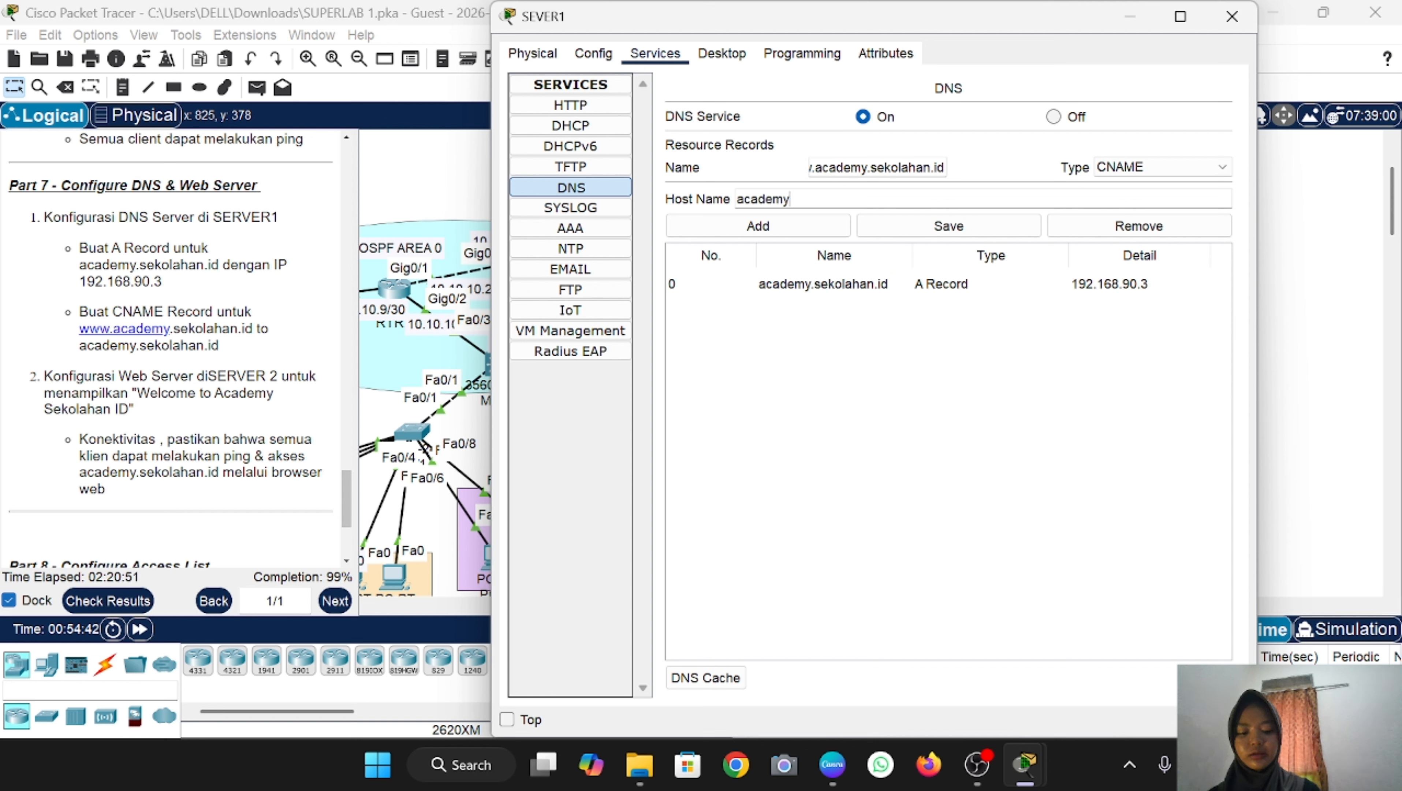
type(".sekola")
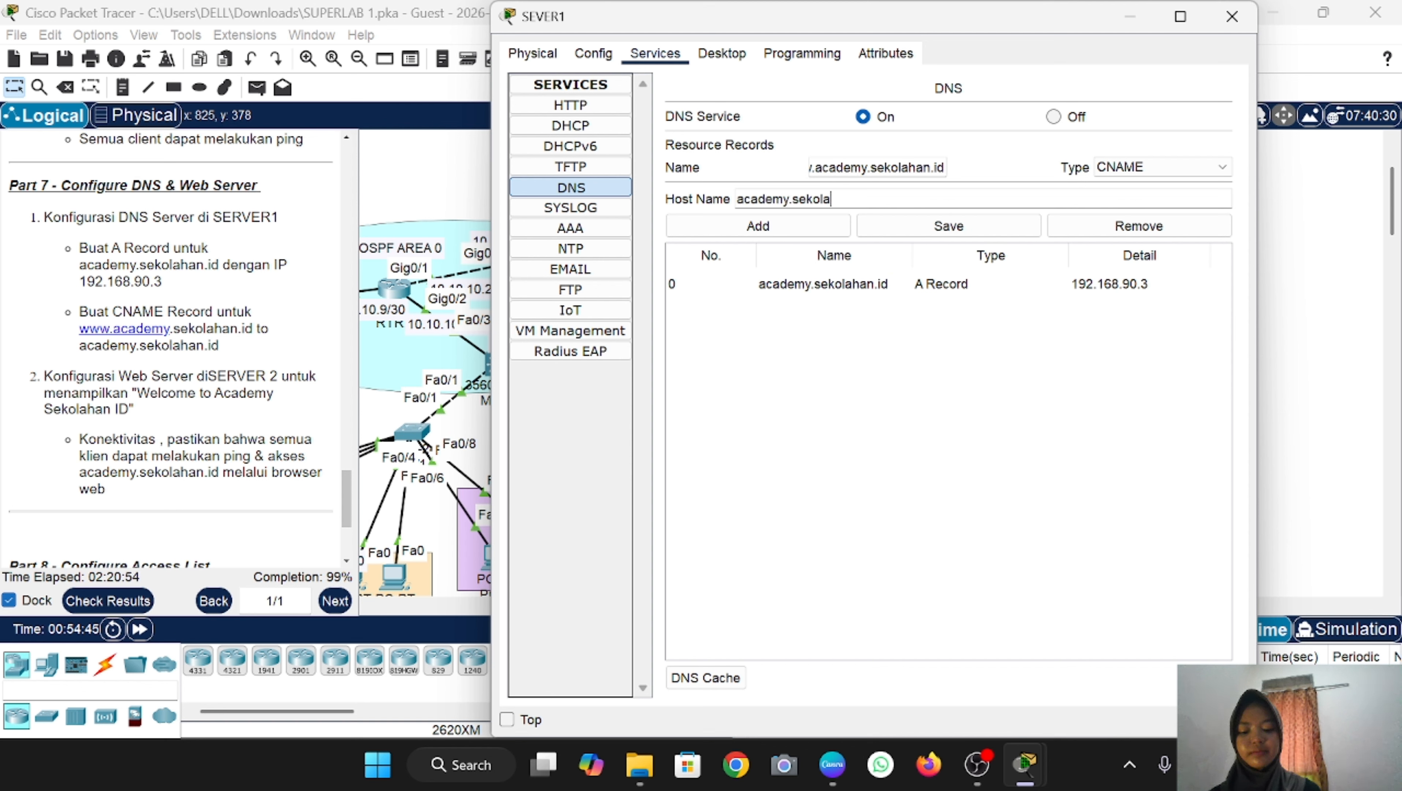
type("han.id")
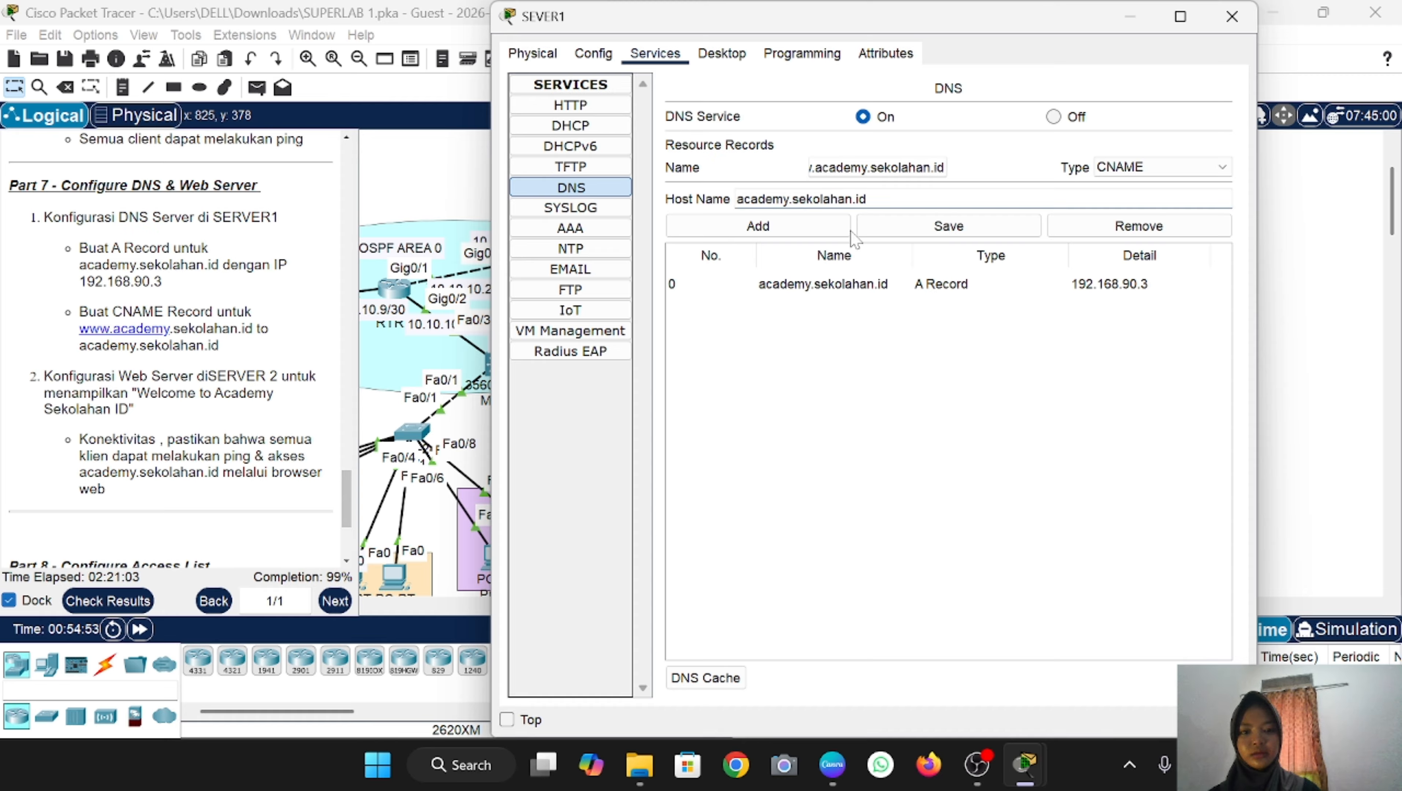
left_click(768, 235)
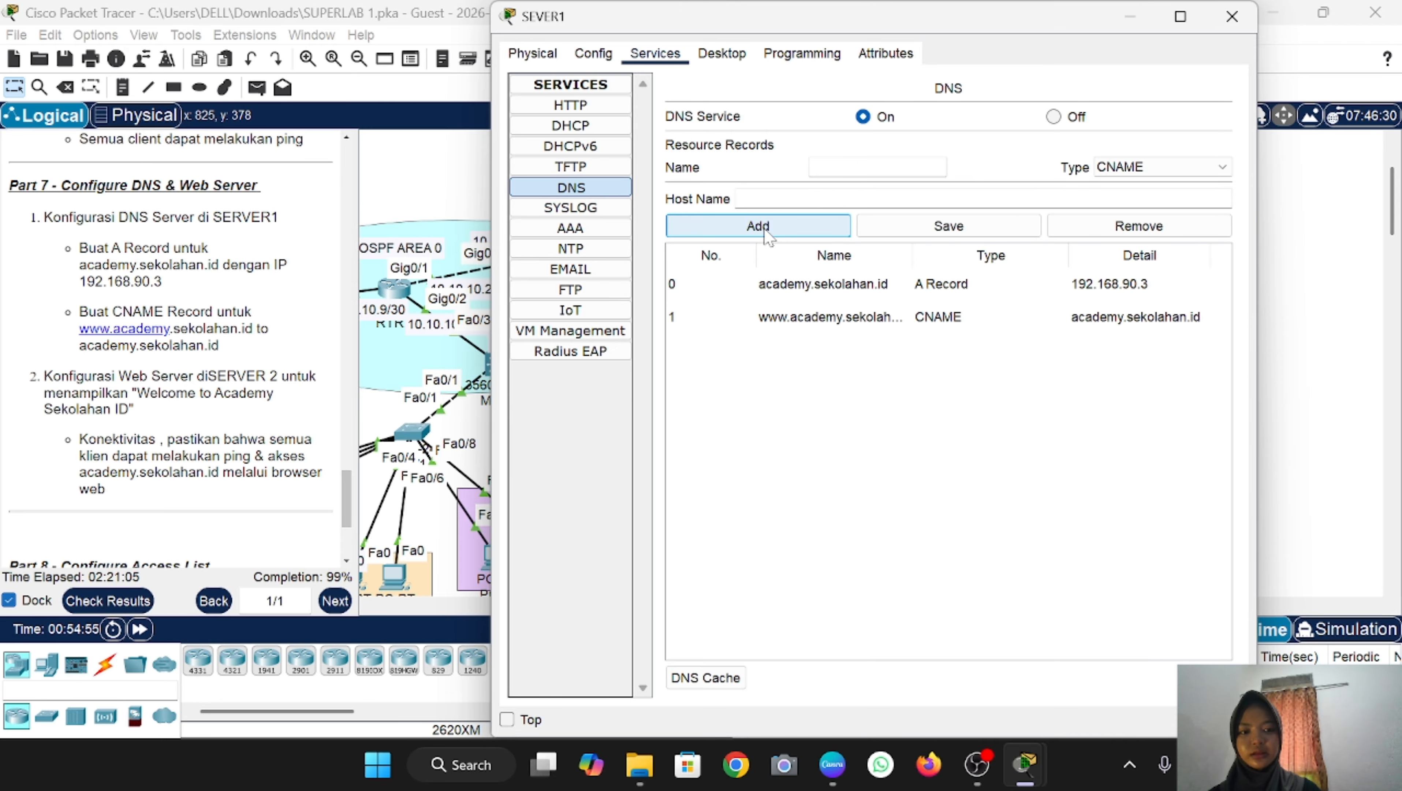
left_click(1240, 16)
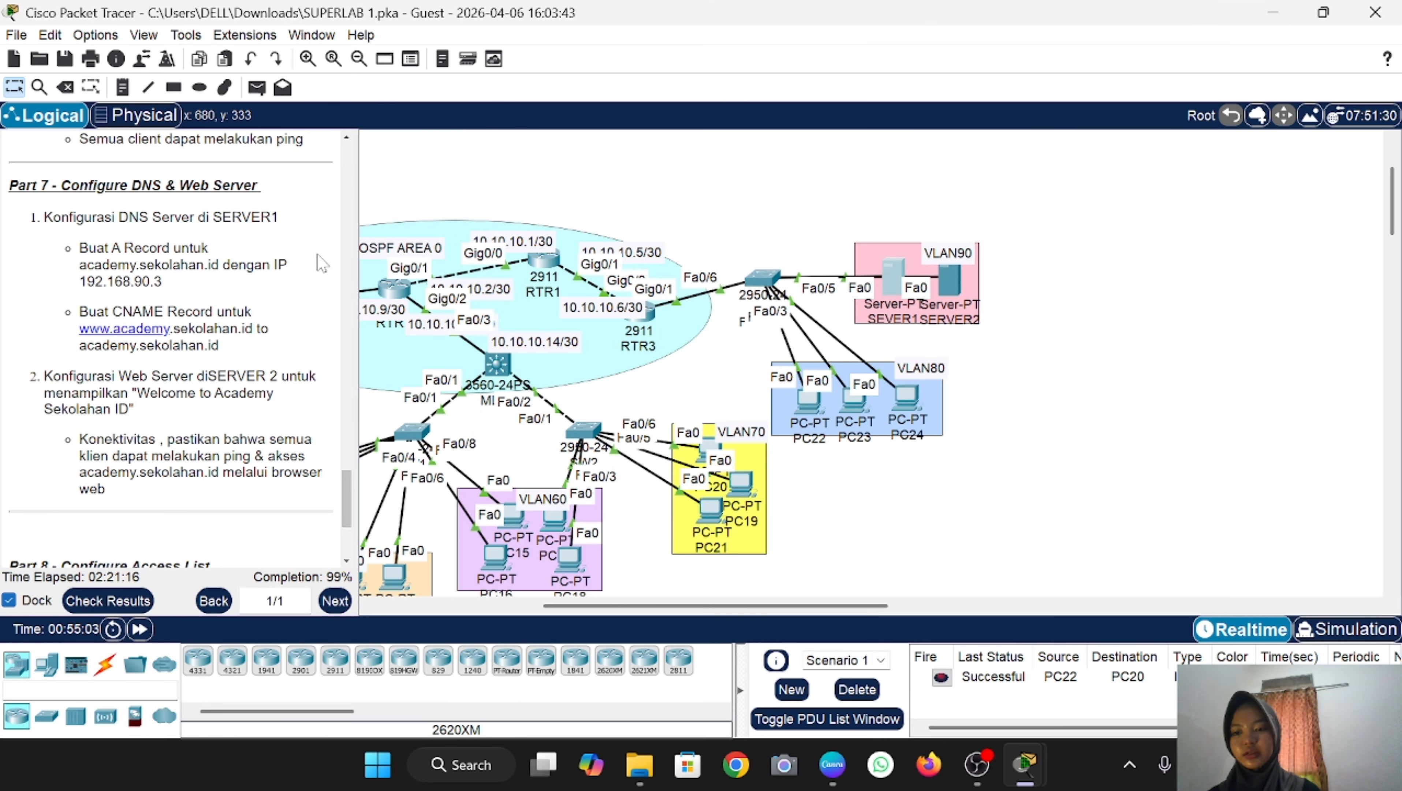
Step: Scroll the instructions to Part 8 and bring up SERVER2's window
scroll(183, 285, "down", 2)
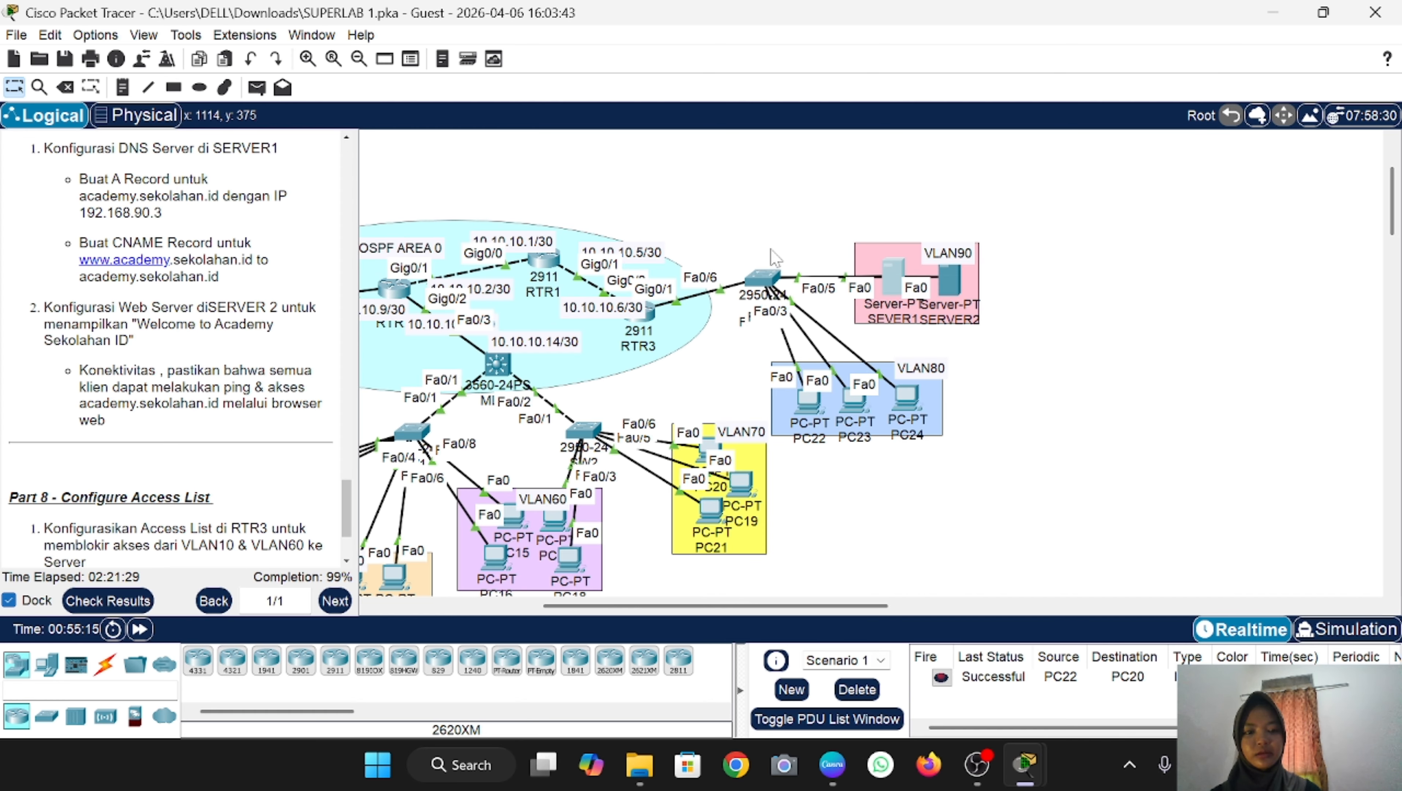
left_click(965, 285)
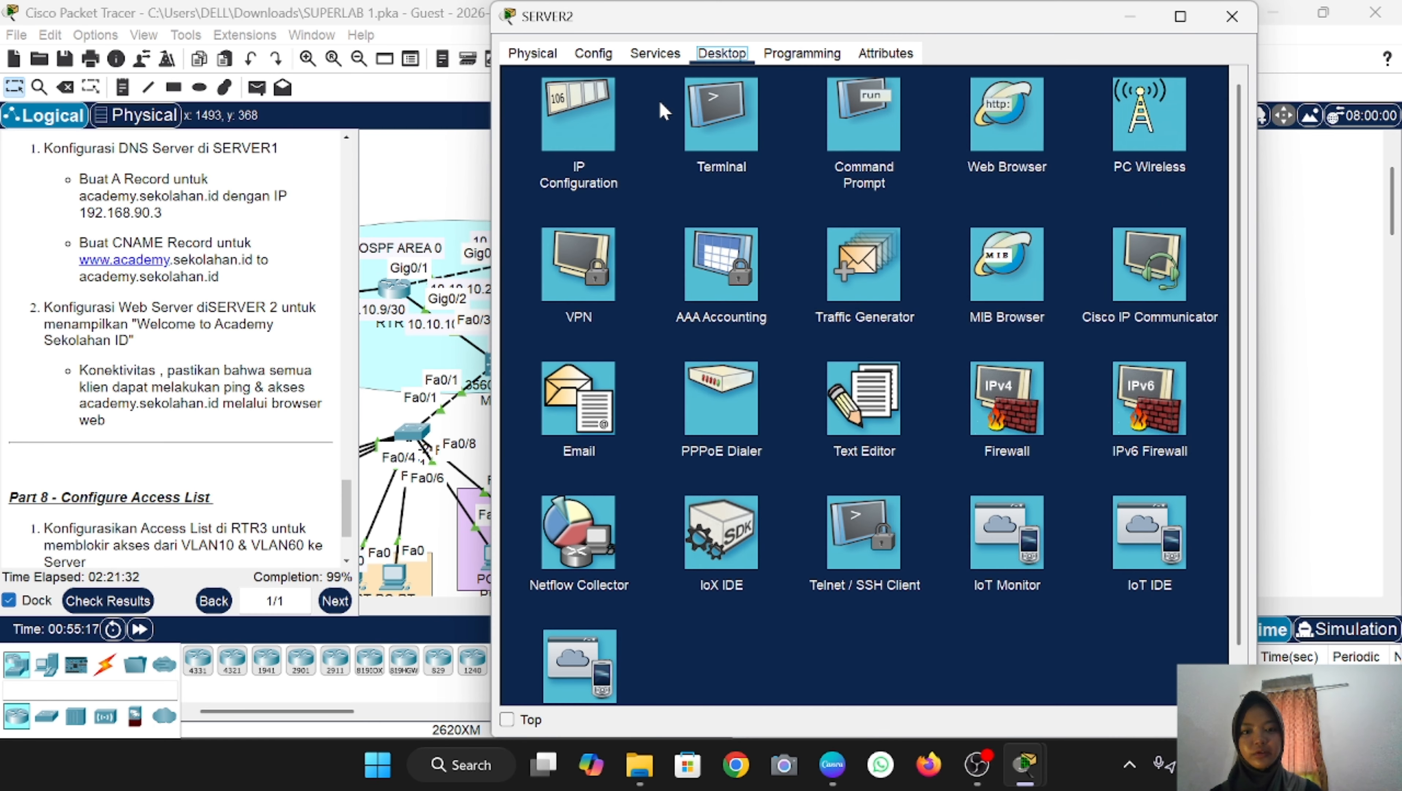
Step: Change SERVER2's HTTP index.html to read 'Welcome to Academy Sekolahan ID' and overwrite the saved file
left_click(652, 54)
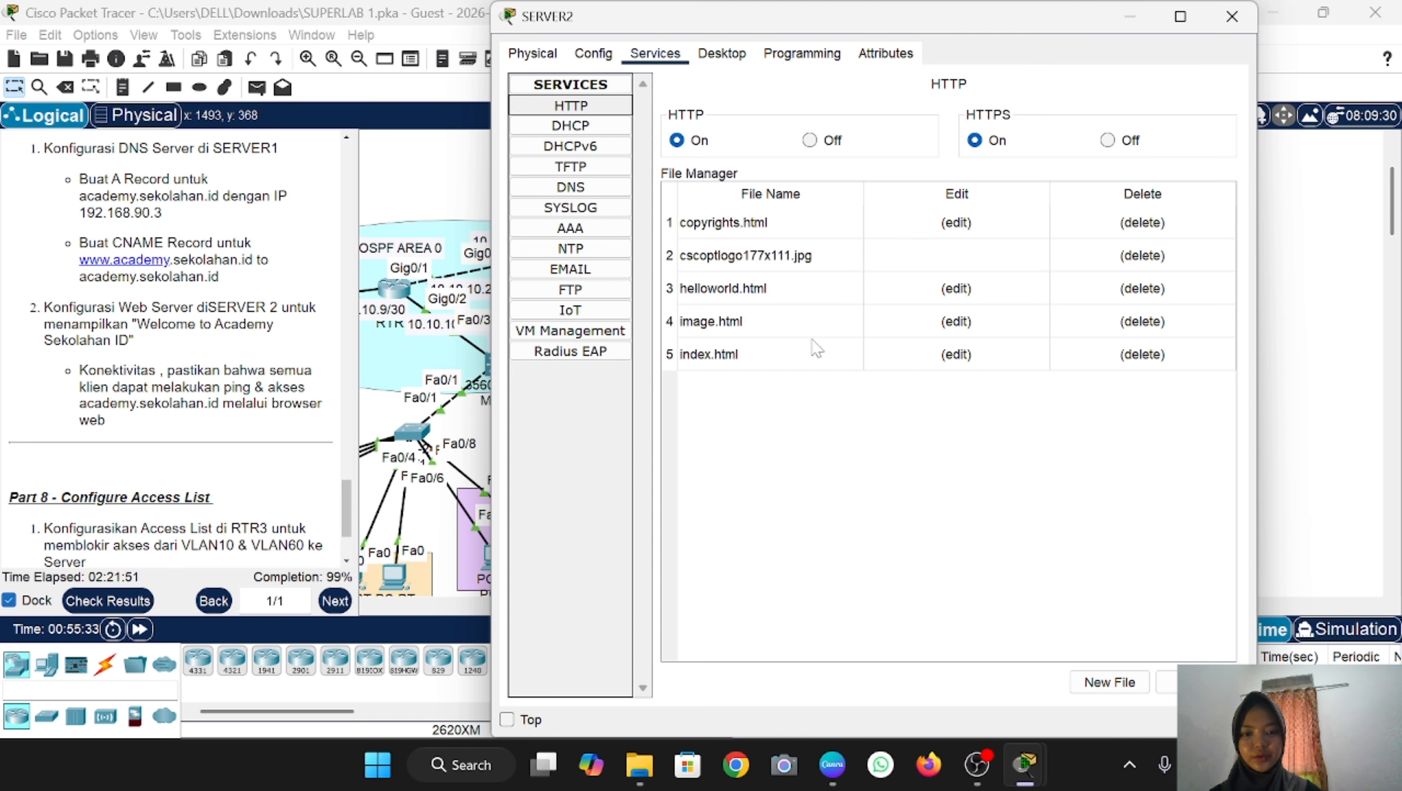
left_click(709, 366)
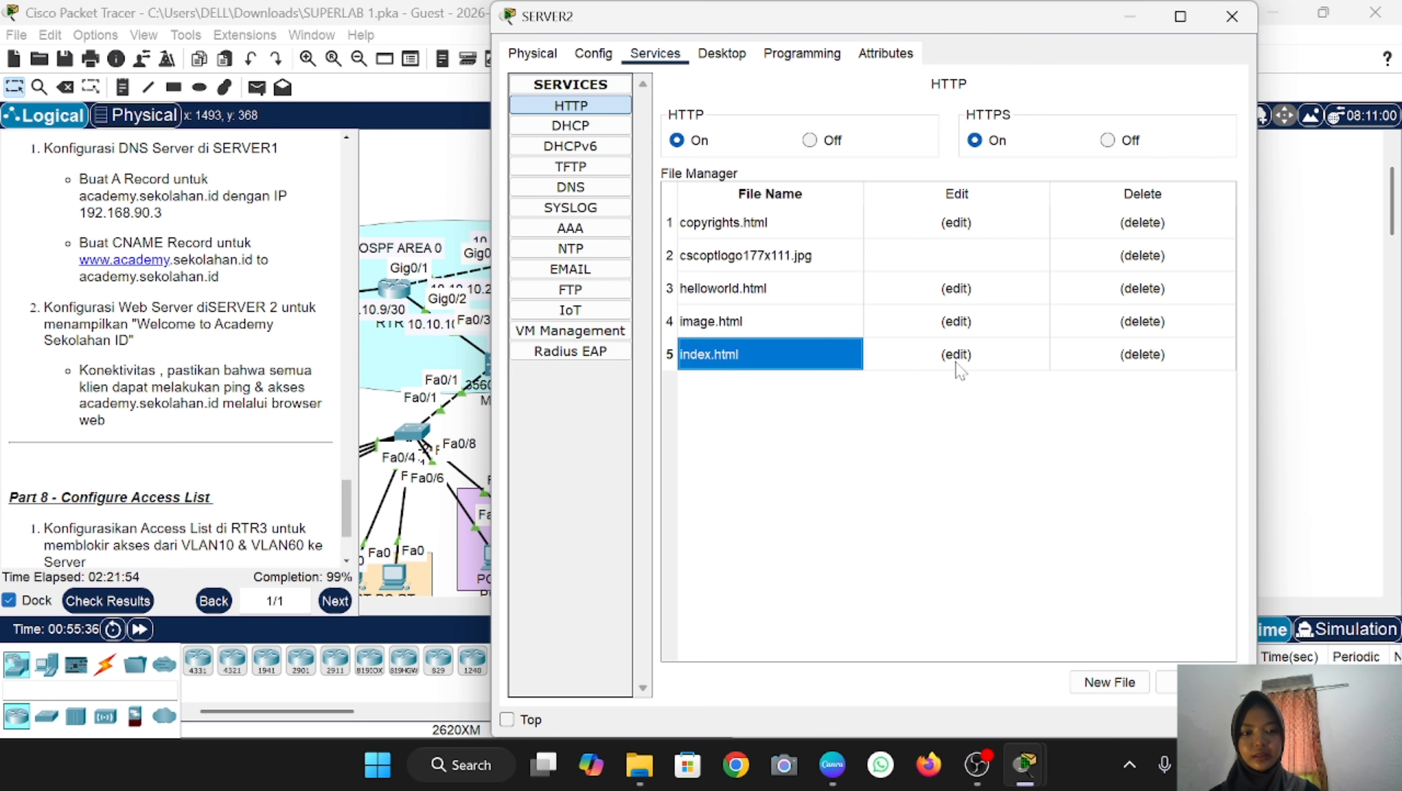
left_click(960, 350)
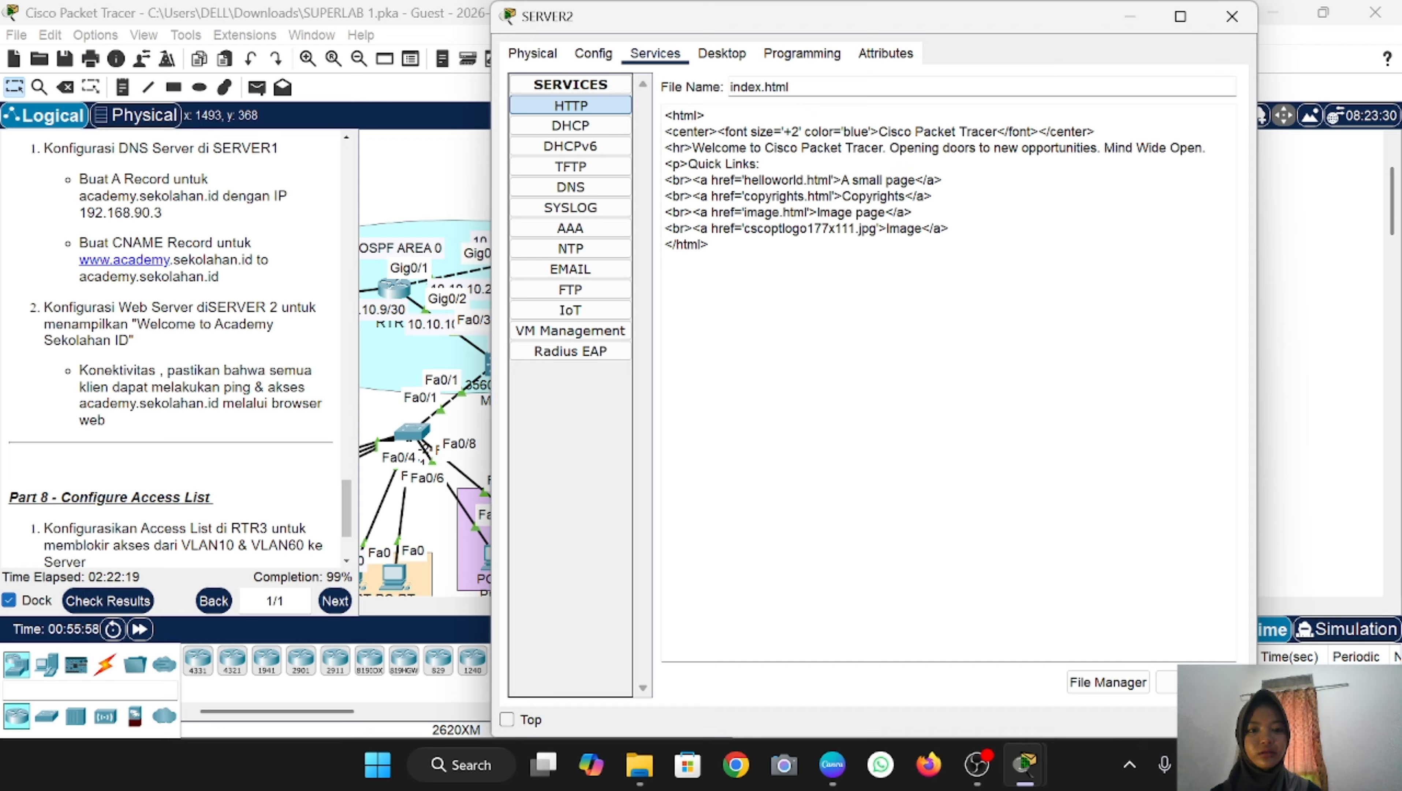
left_click(883, 148)
key("BackSpace")
key("BackSpace")
key("BackSpace")
key("BackSpace")
key("BackSpace")
key("BackSpace")
key("BackSpace")
key("BackSpace")
key("BackSpace")
key("BackSpace")
key("BackSpace")
key("BackSpace")
key("BackSpace")
key("BackSpace")
key("BackSpace")
key("BackSpace")
key("BackSpace")
key("BackSpace")
key("BackSpace")
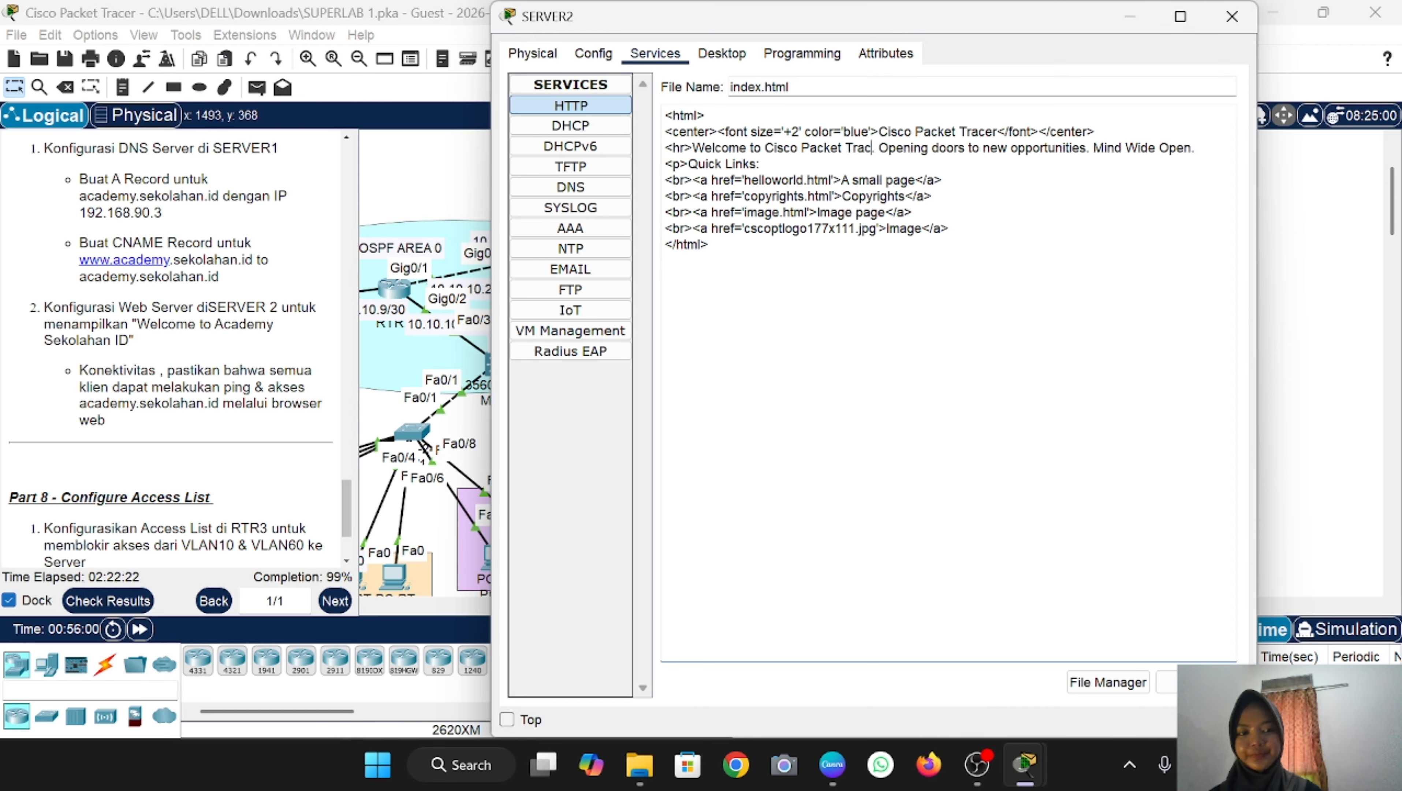
type("Acada")
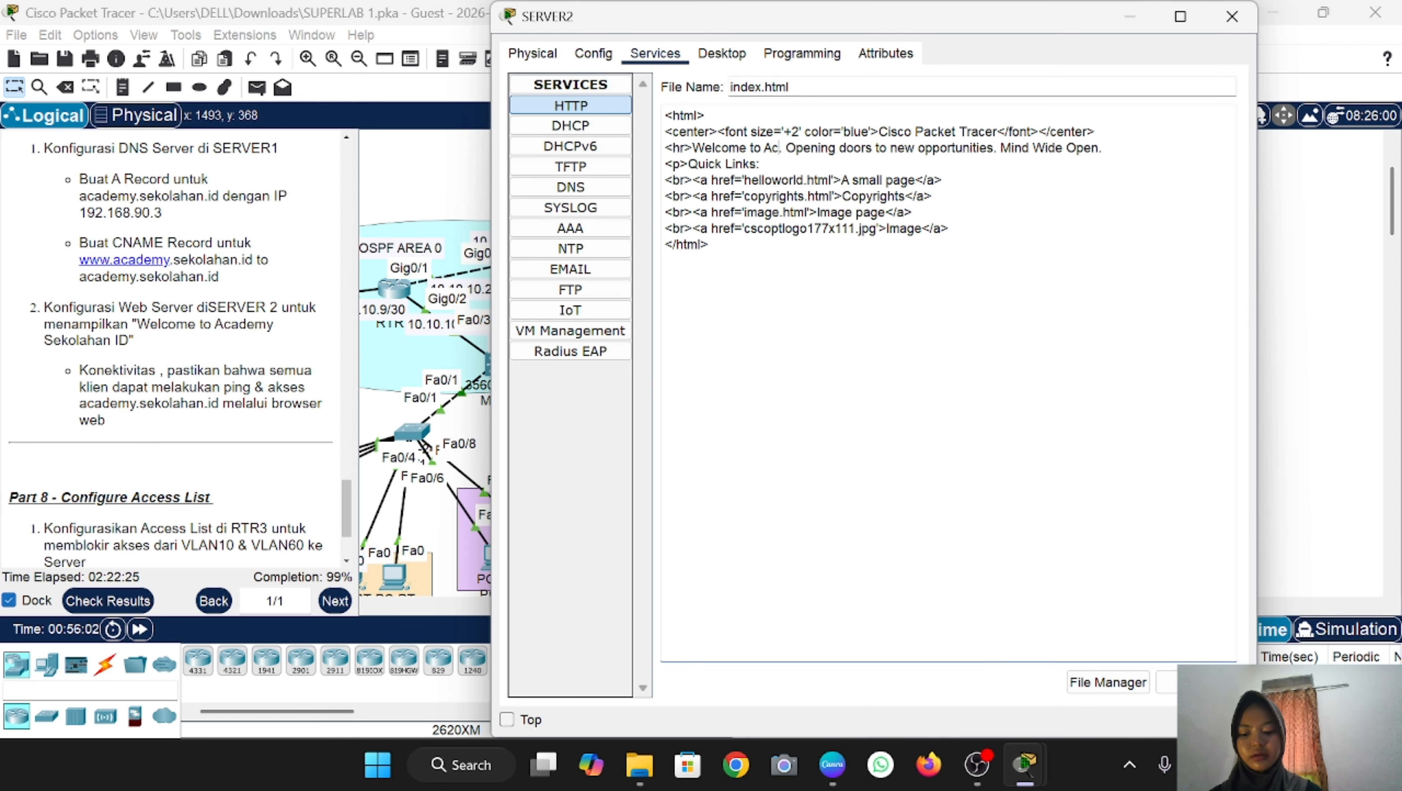
key("BackSpace")
type("emy Se")
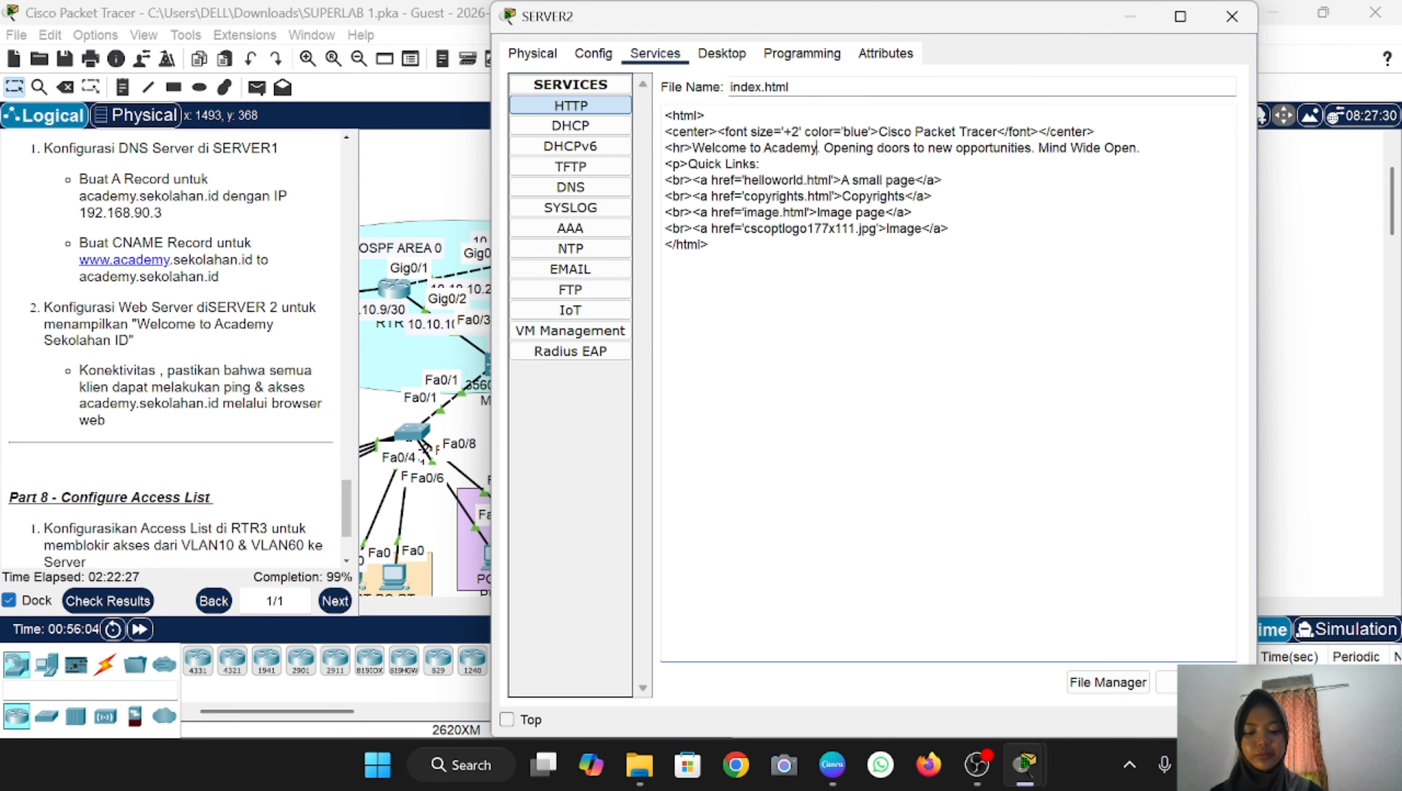
type("kolahan")
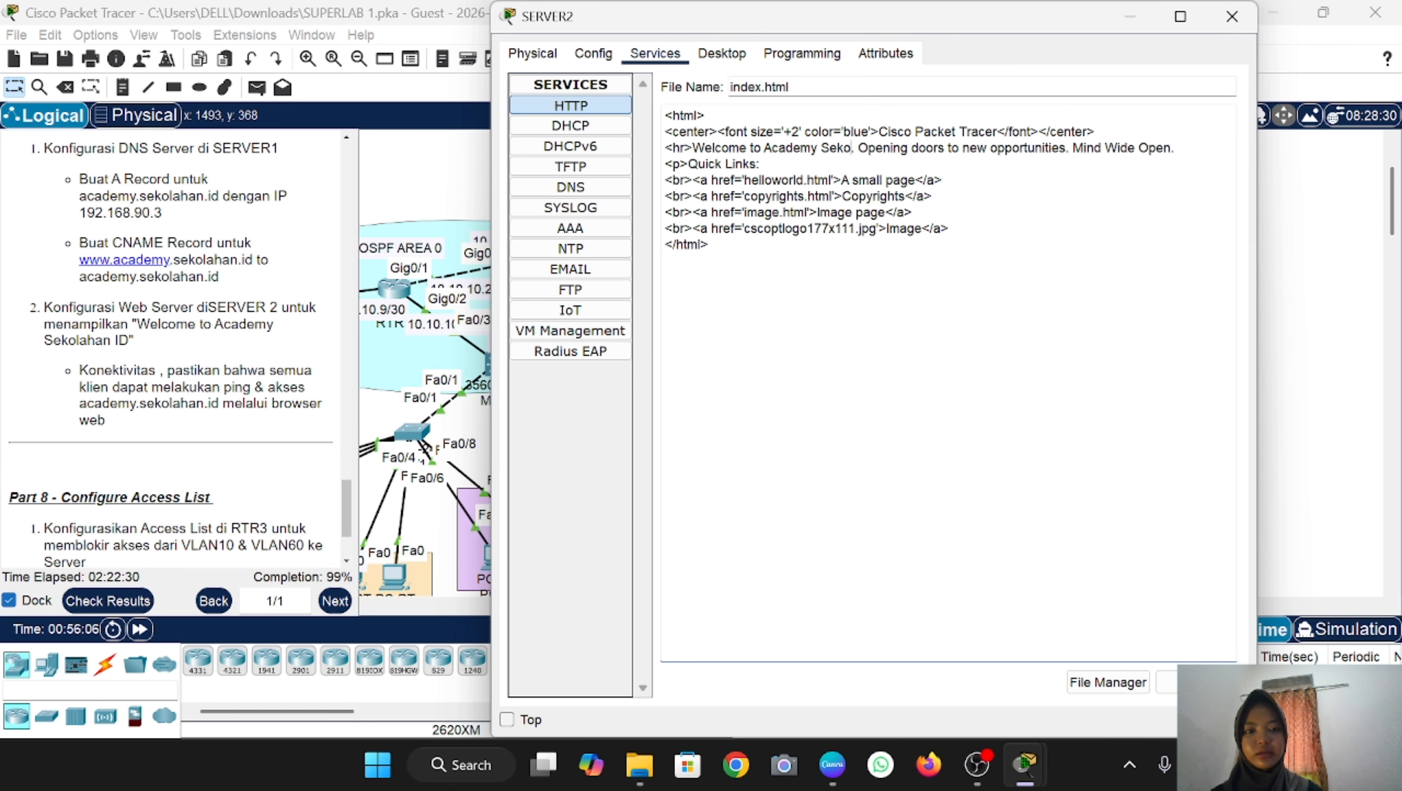
type(" ID")
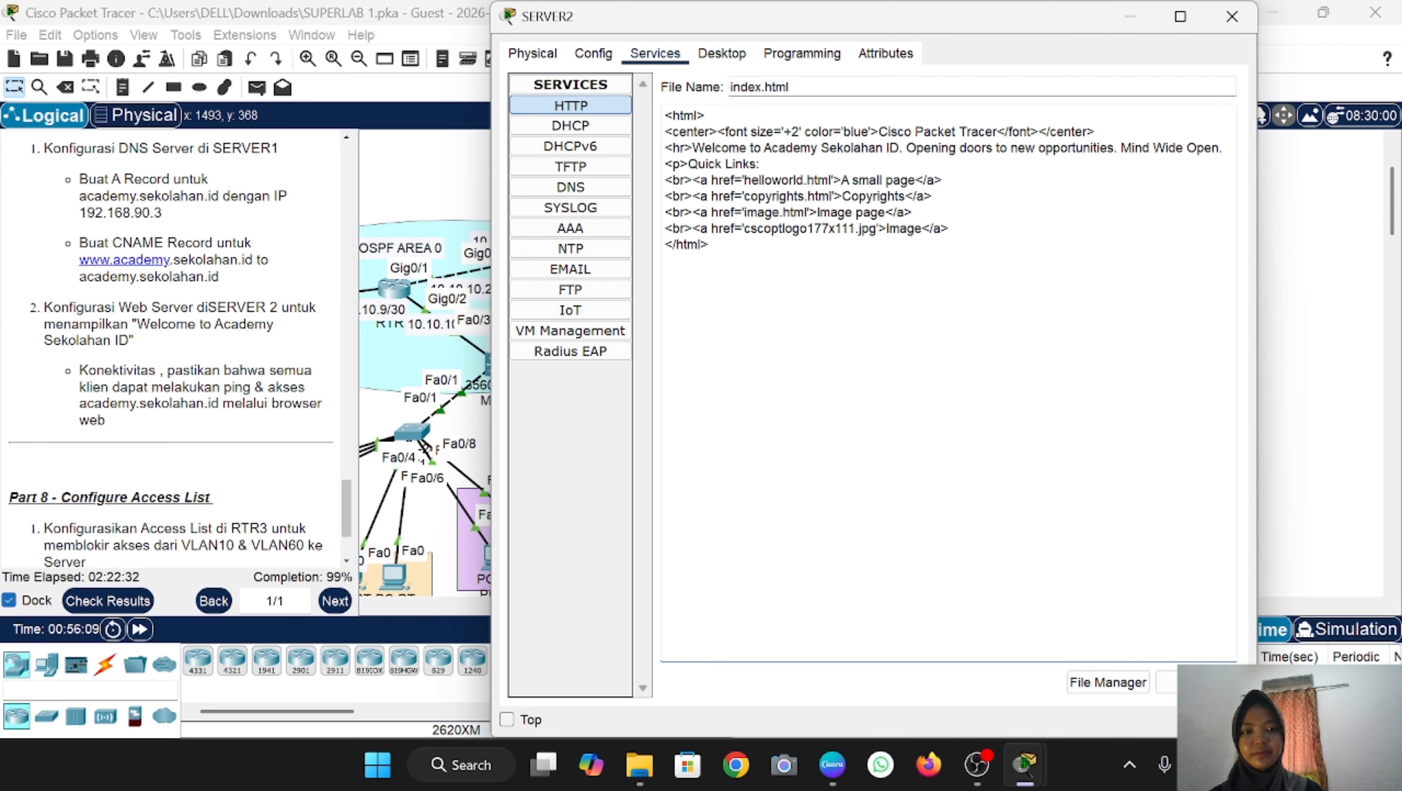
left_click(1196, 681)
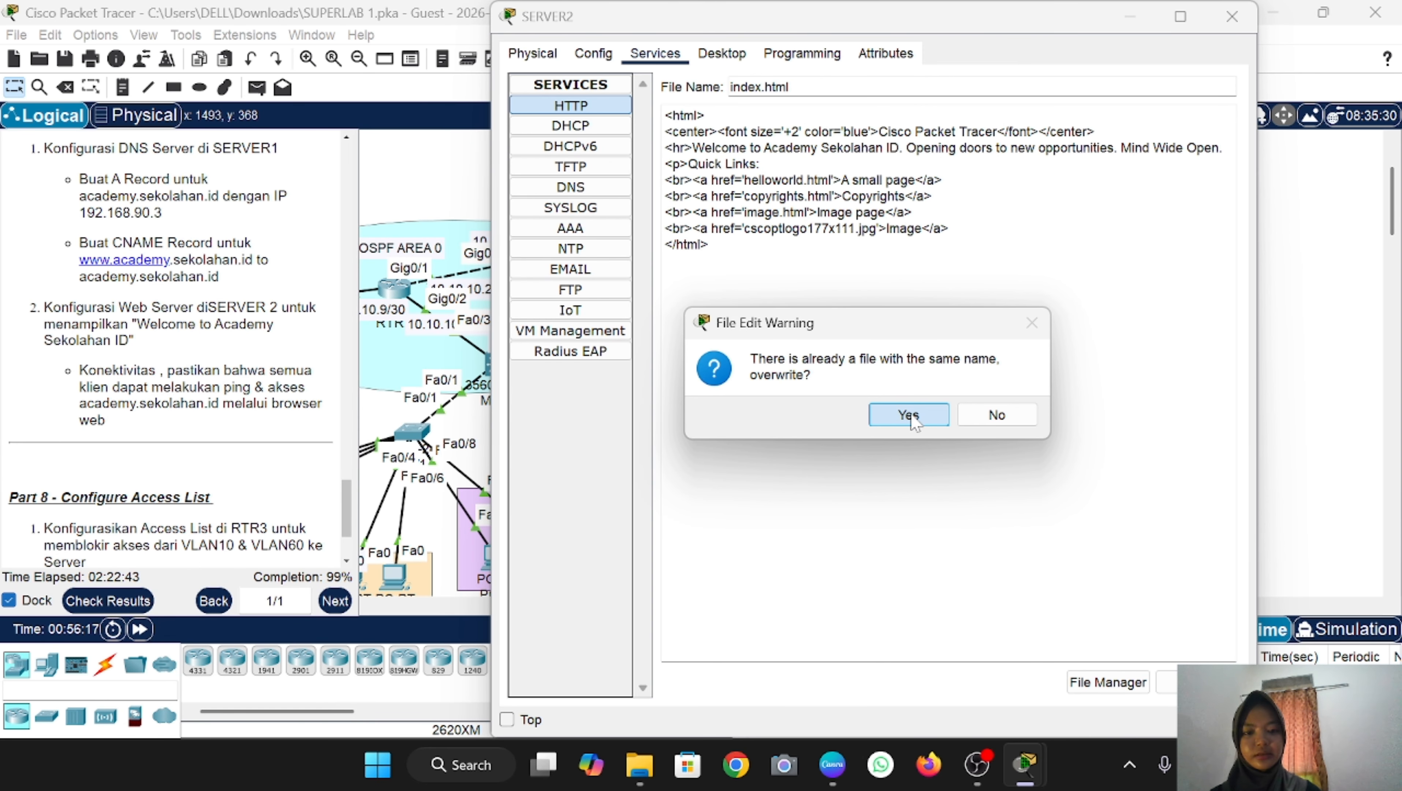
left_click(904, 410)
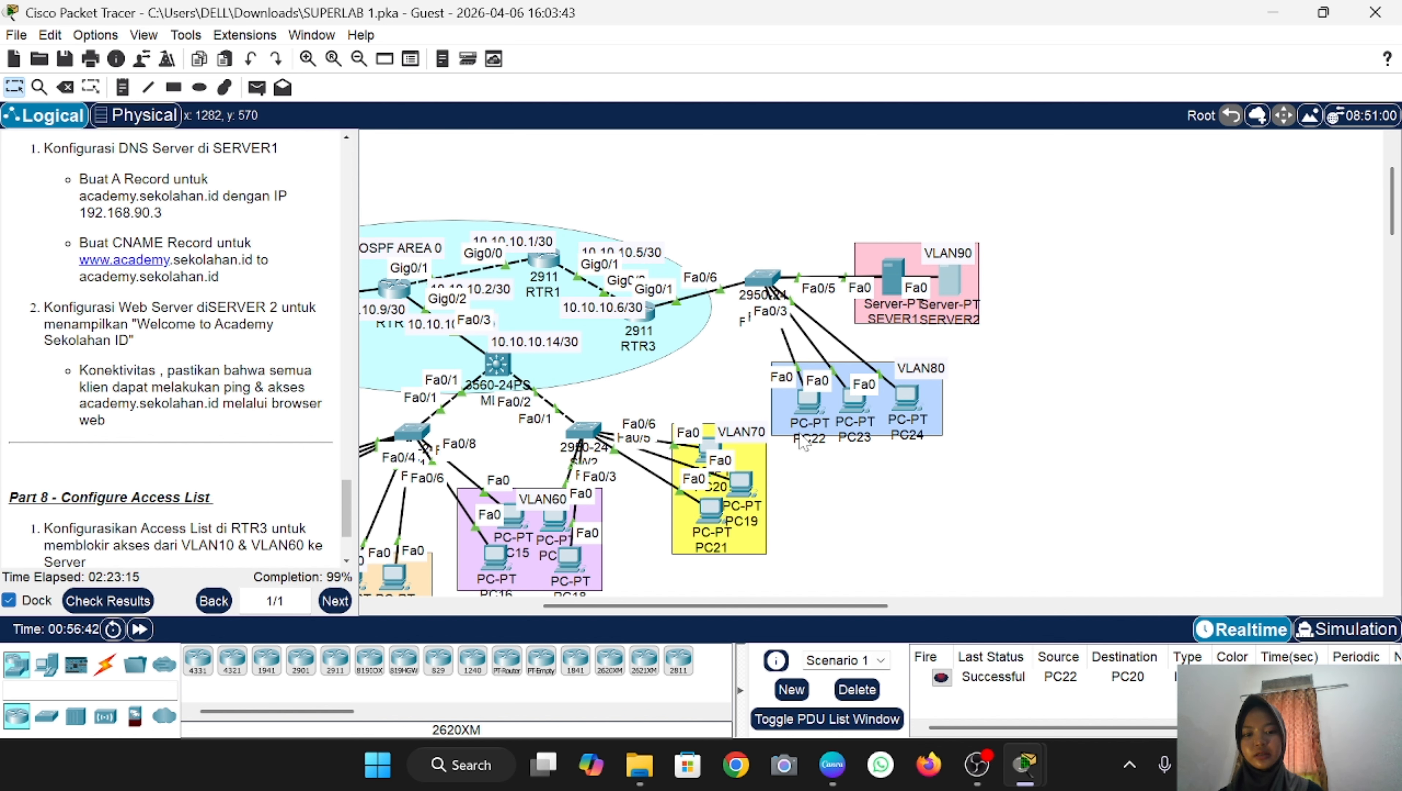
Step: Ping academy.sekolahan.id from PC22's command prompt, getting 3 of 4 replies from 192.168.90.3, then close PC22
left_click(809, 394)
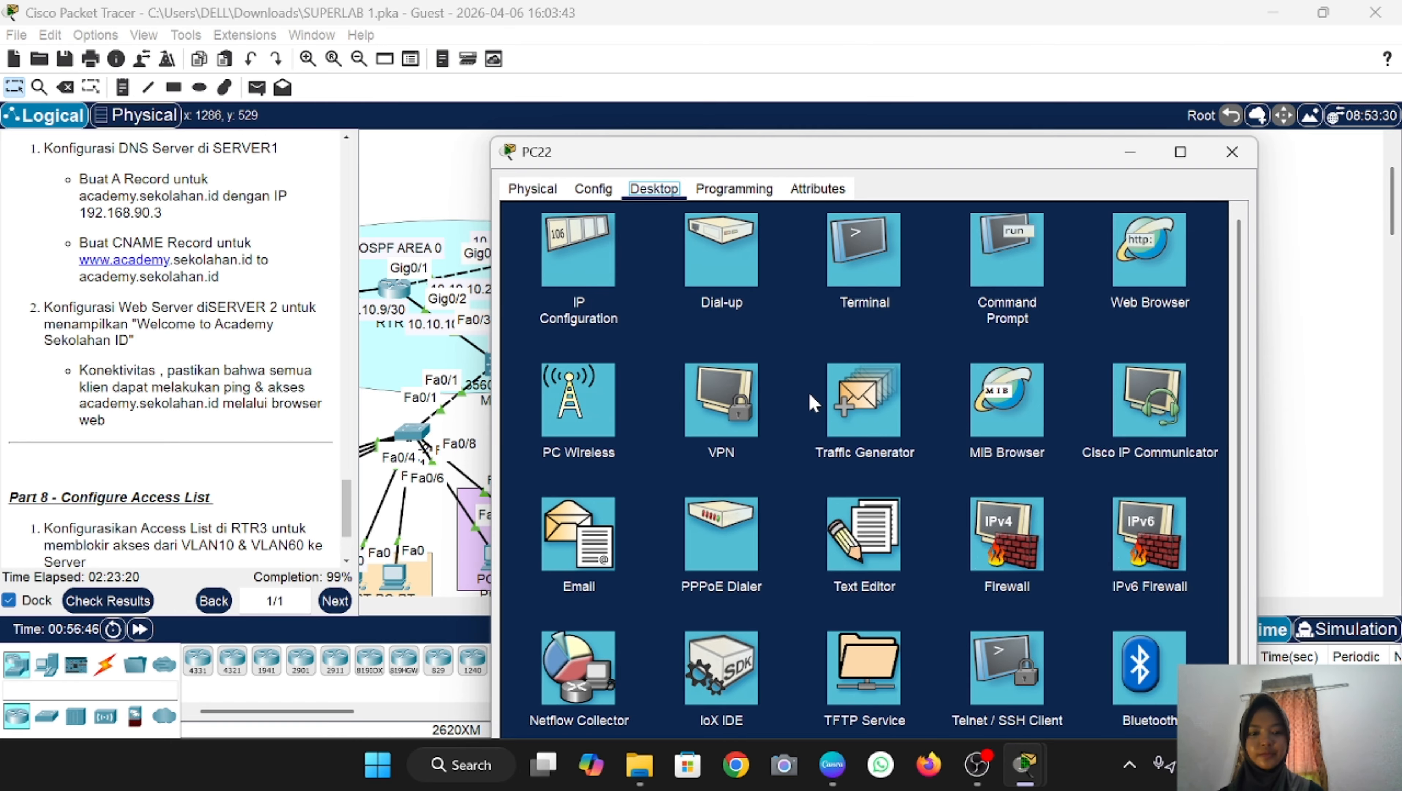
left_click(1022, 255)
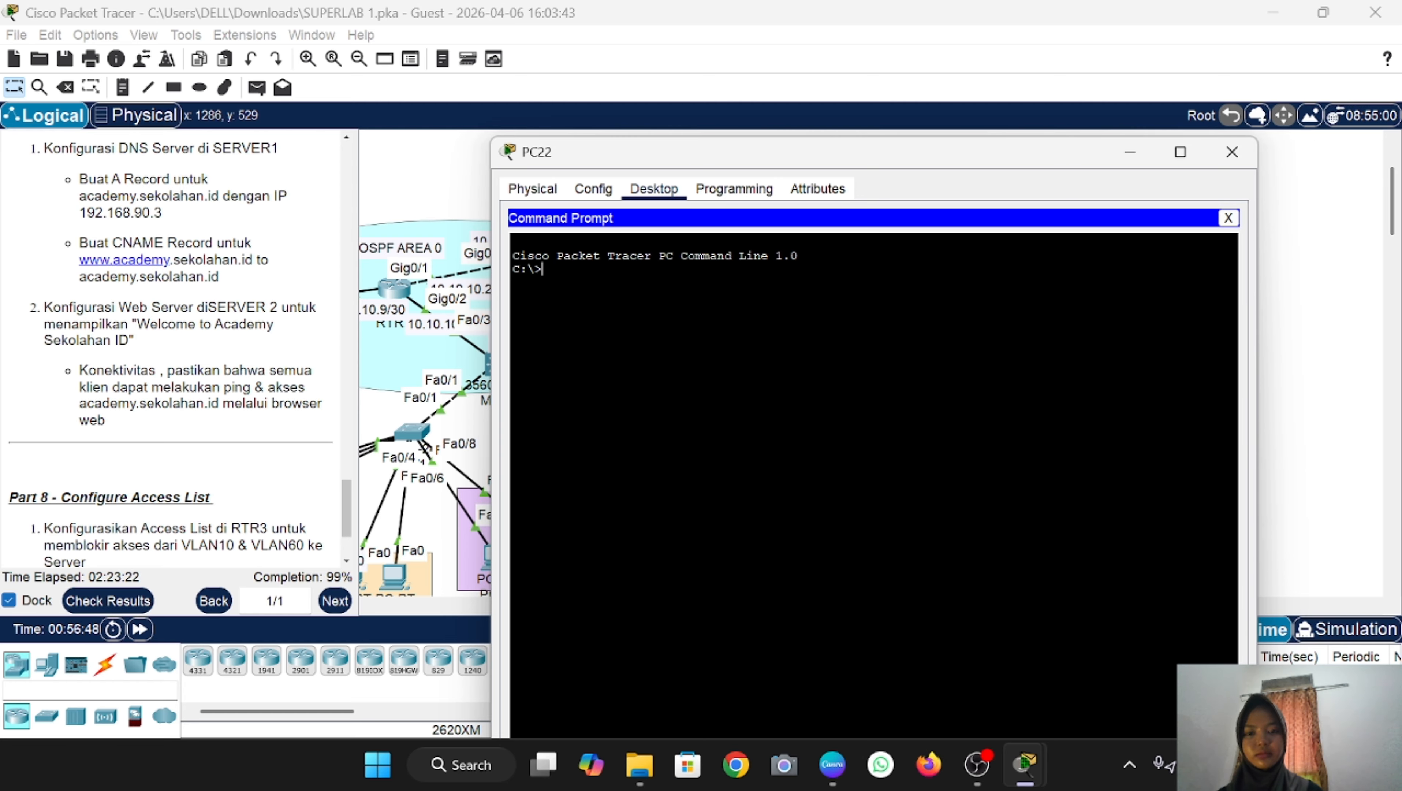
type("pin")
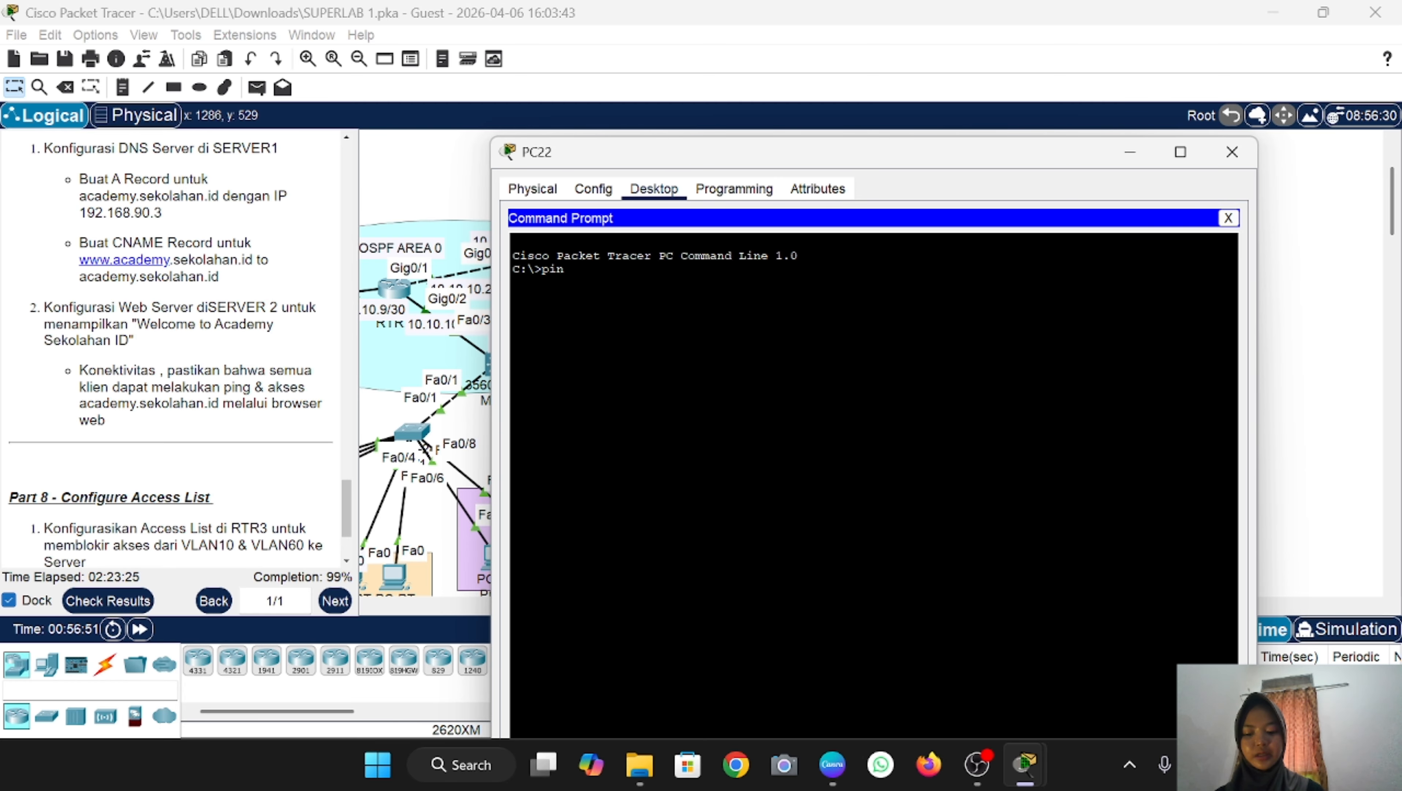
type("g academy.sekolahan")
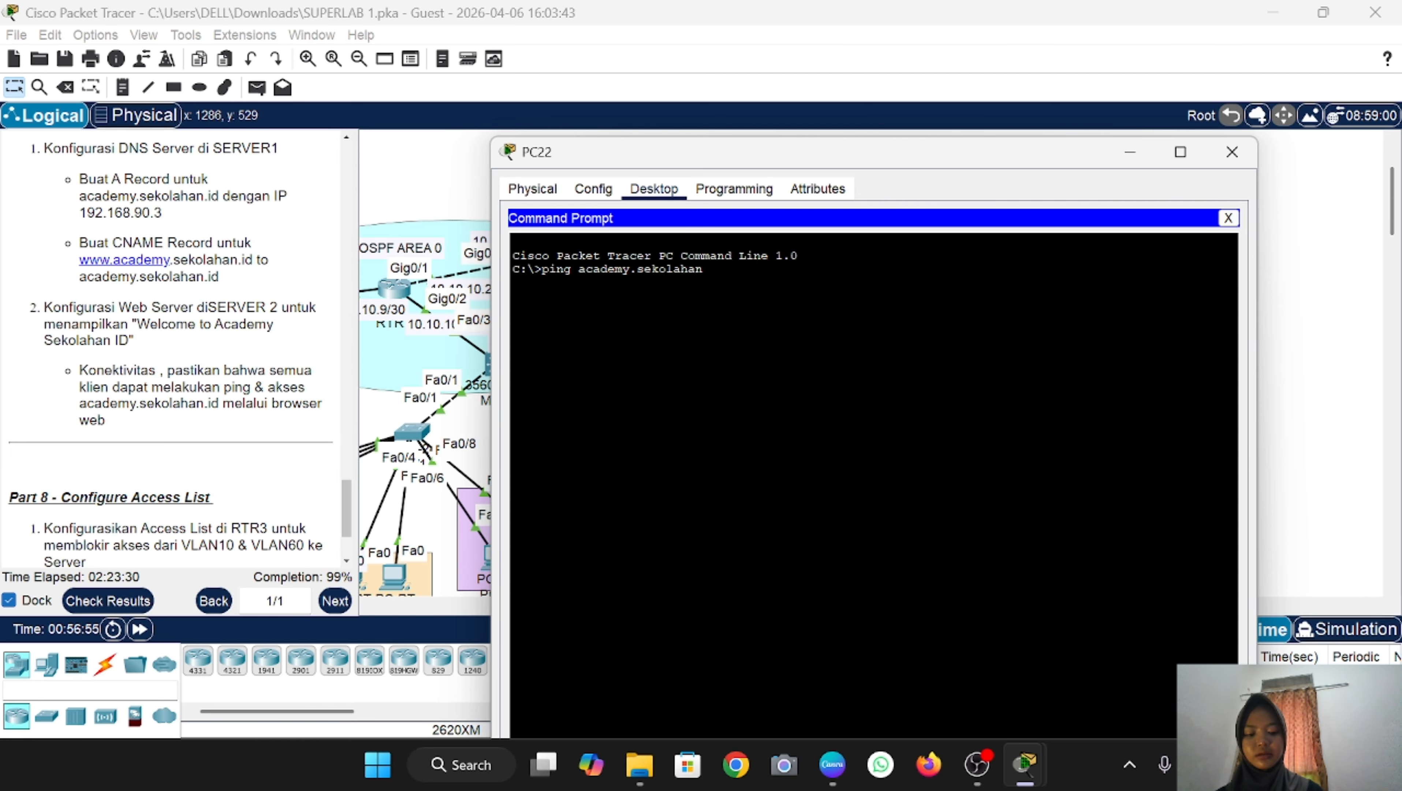
type(".id")
key("Return")
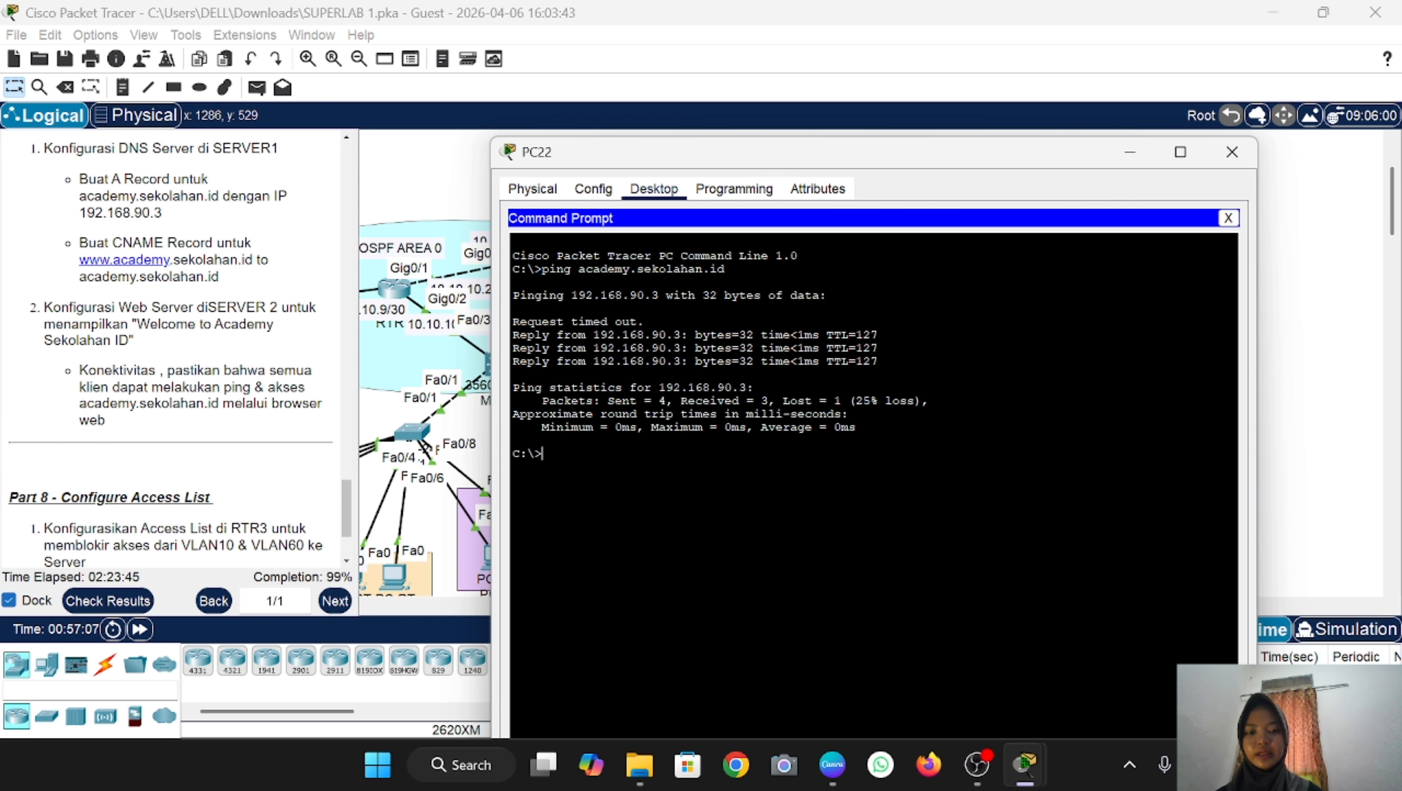
left_click(1232, 153)
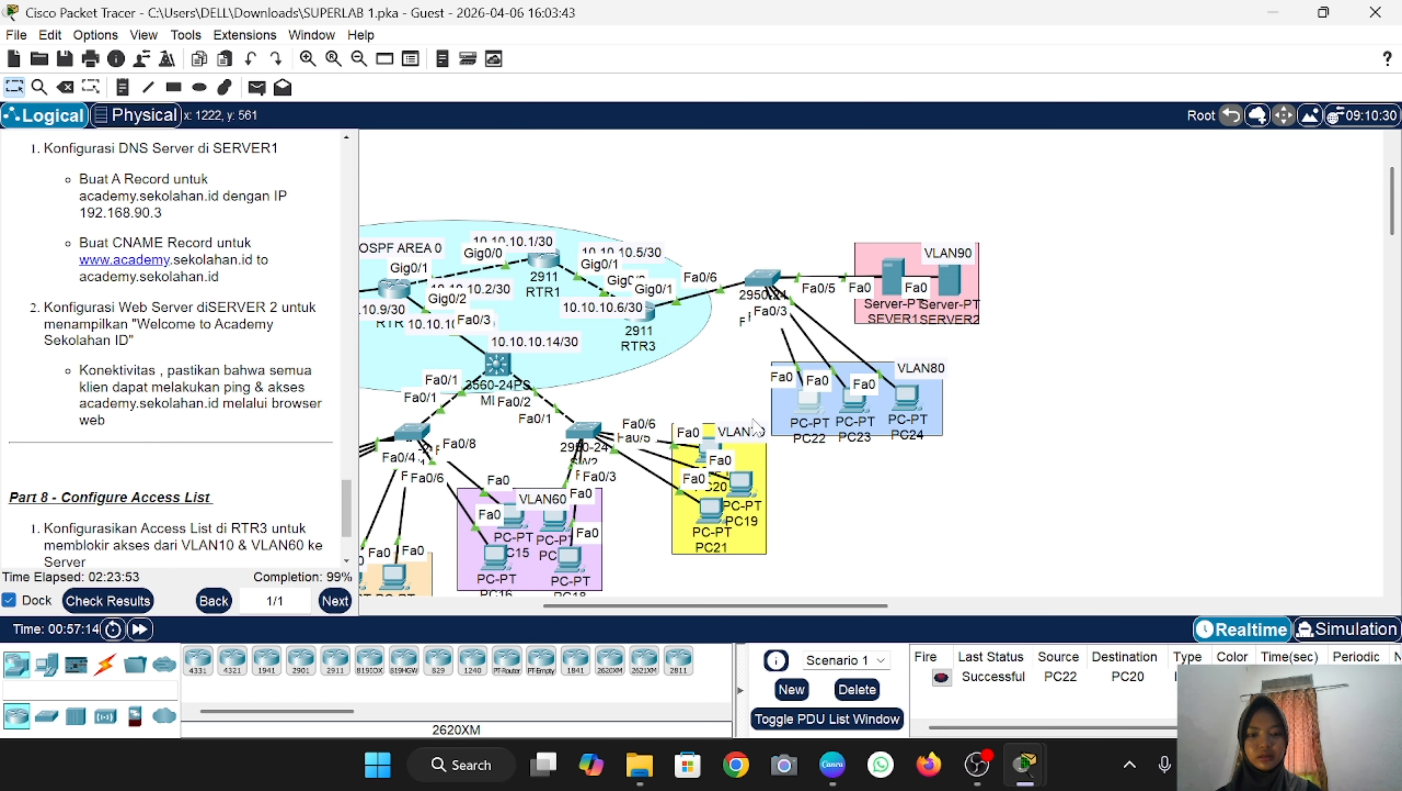
Step: Open the Web Browser on PC20's desktop
left_click(711, 446)
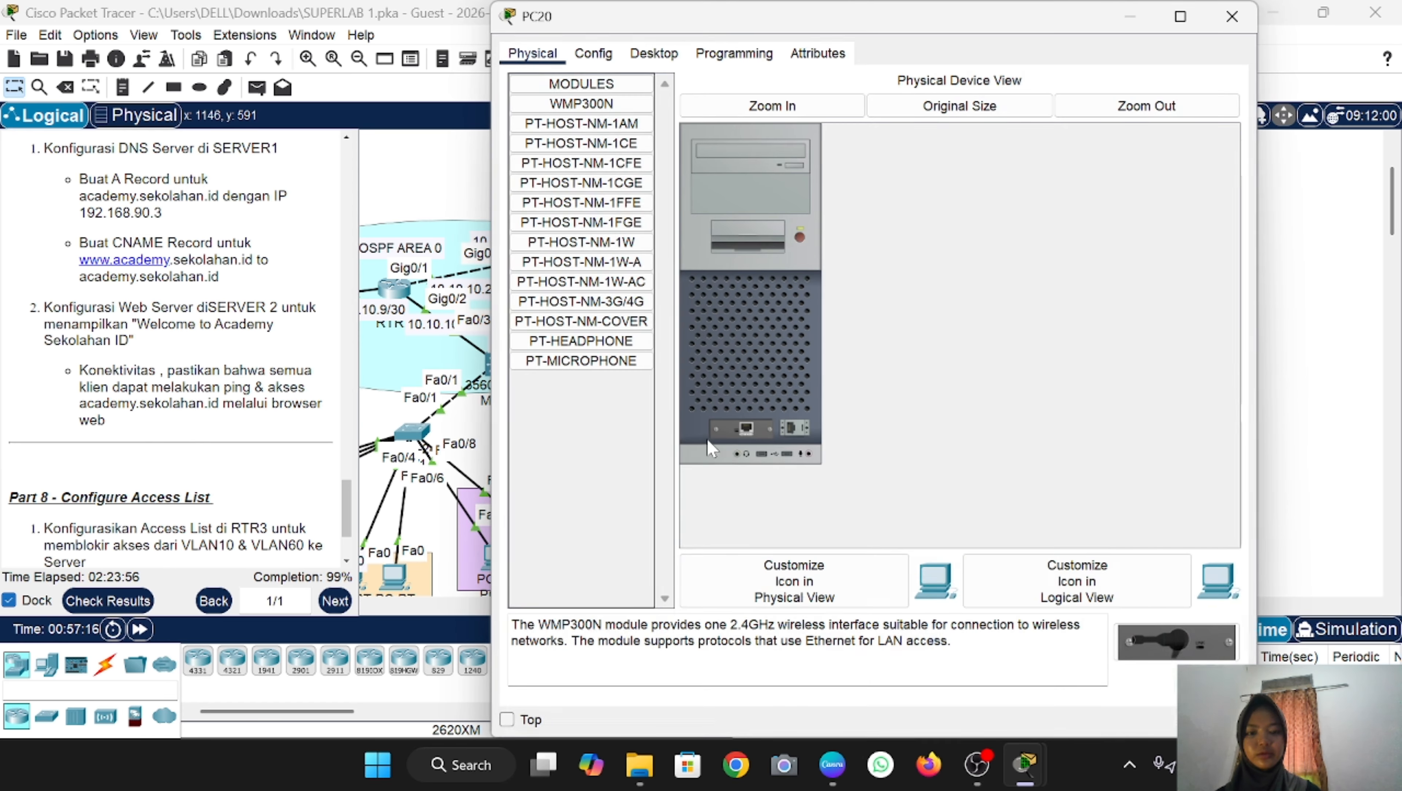
left_click(654, 53)
left_click(1162, 146)
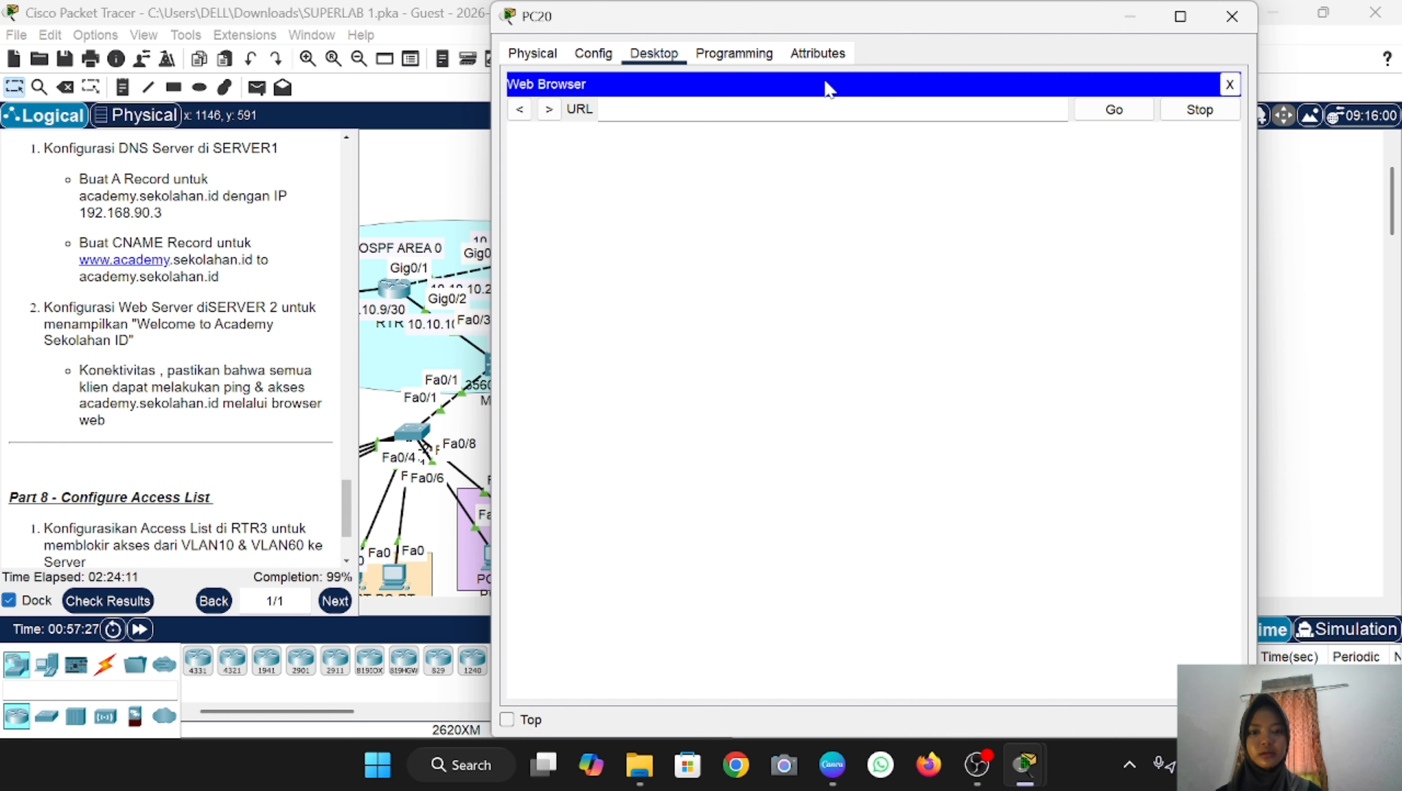
left_click(820, 110)
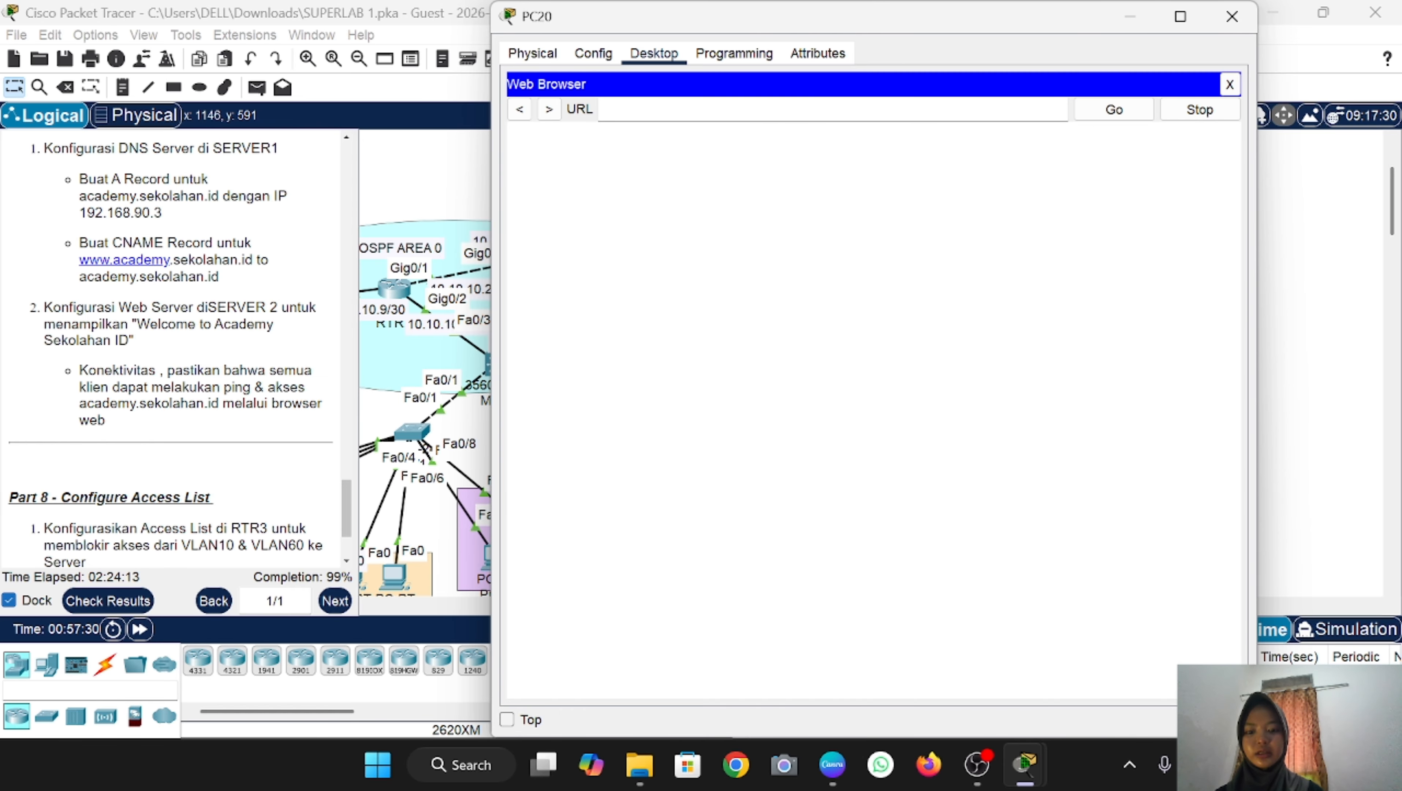
type("s")
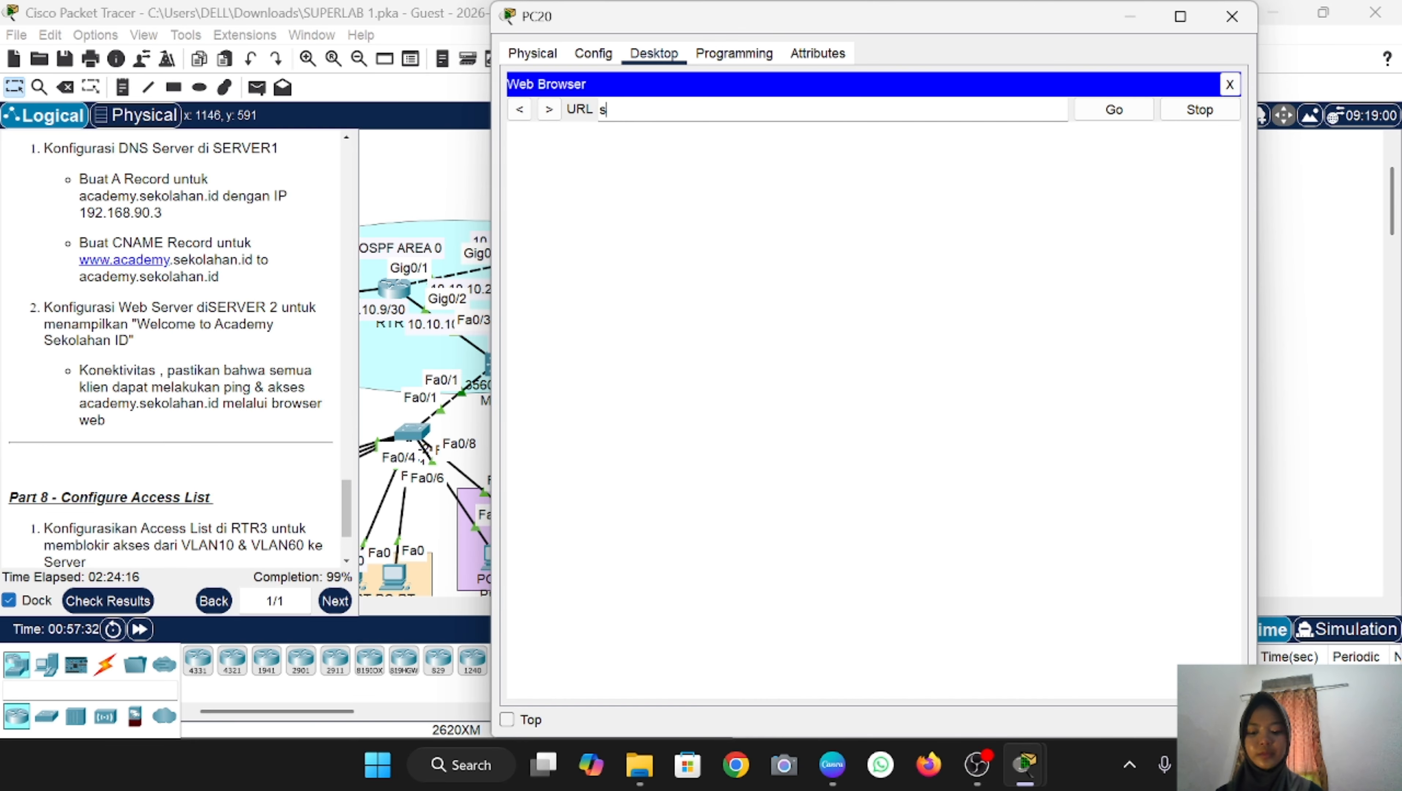
key("BackSpace")
type("www")
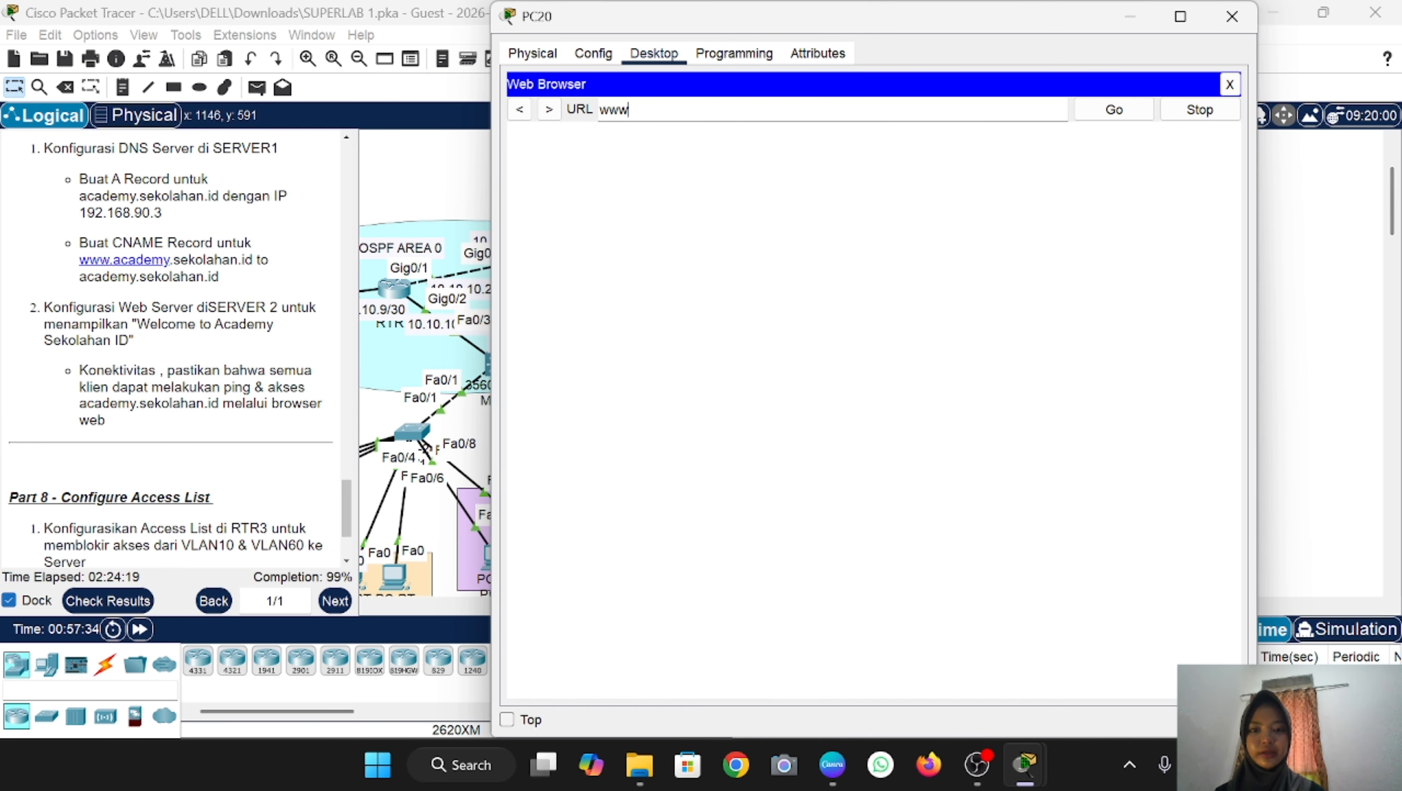
type(".academy")
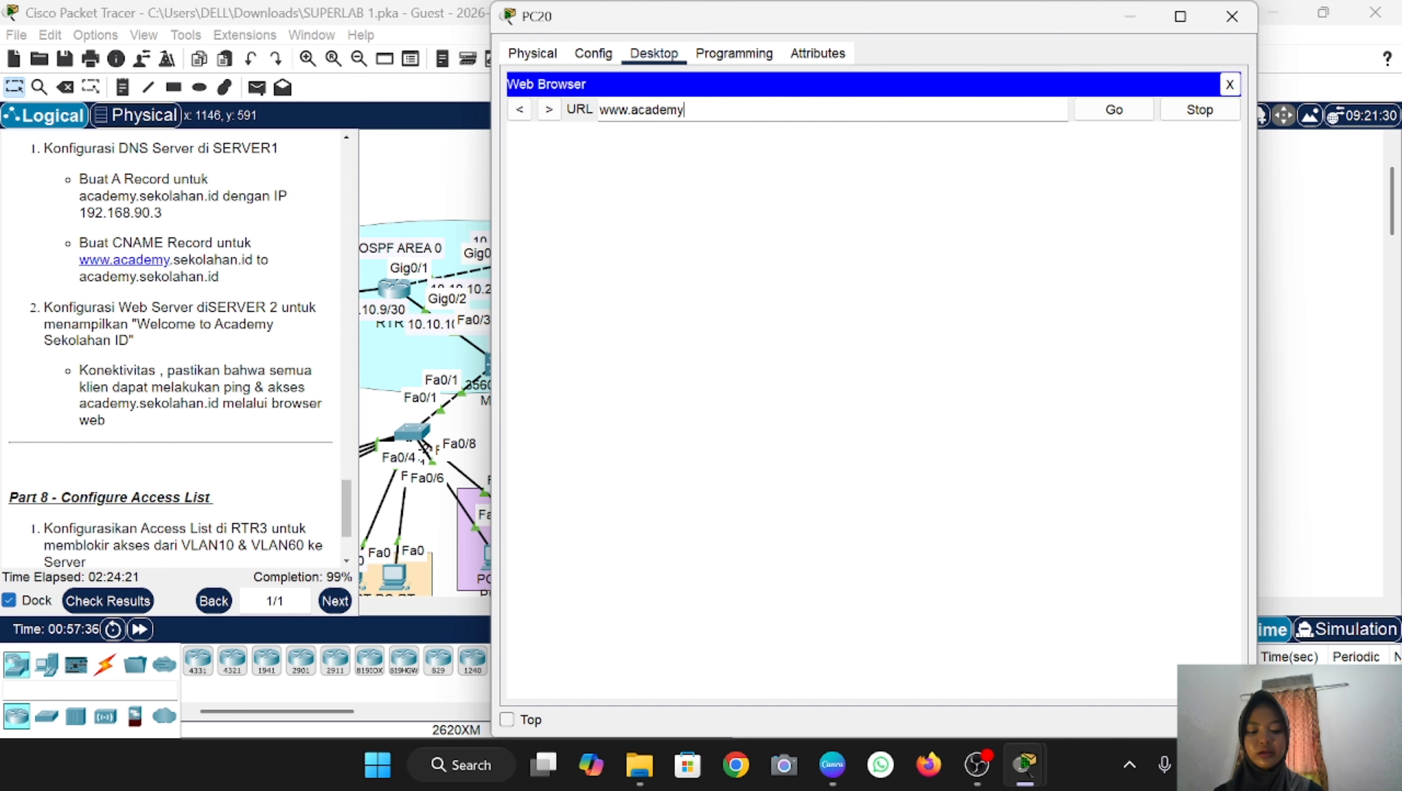
type(".sekolaha")
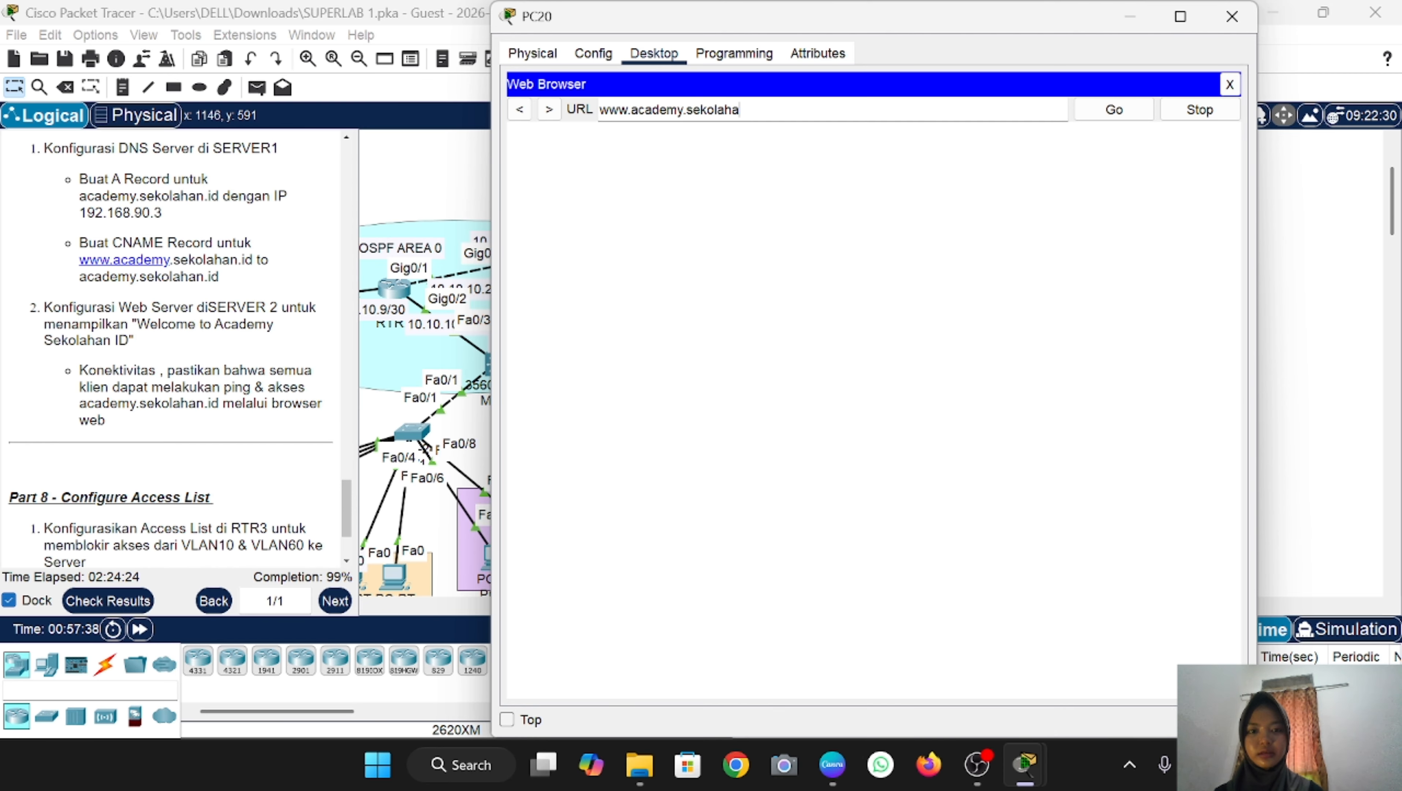
type("n.id")
left_click(1112, 112)
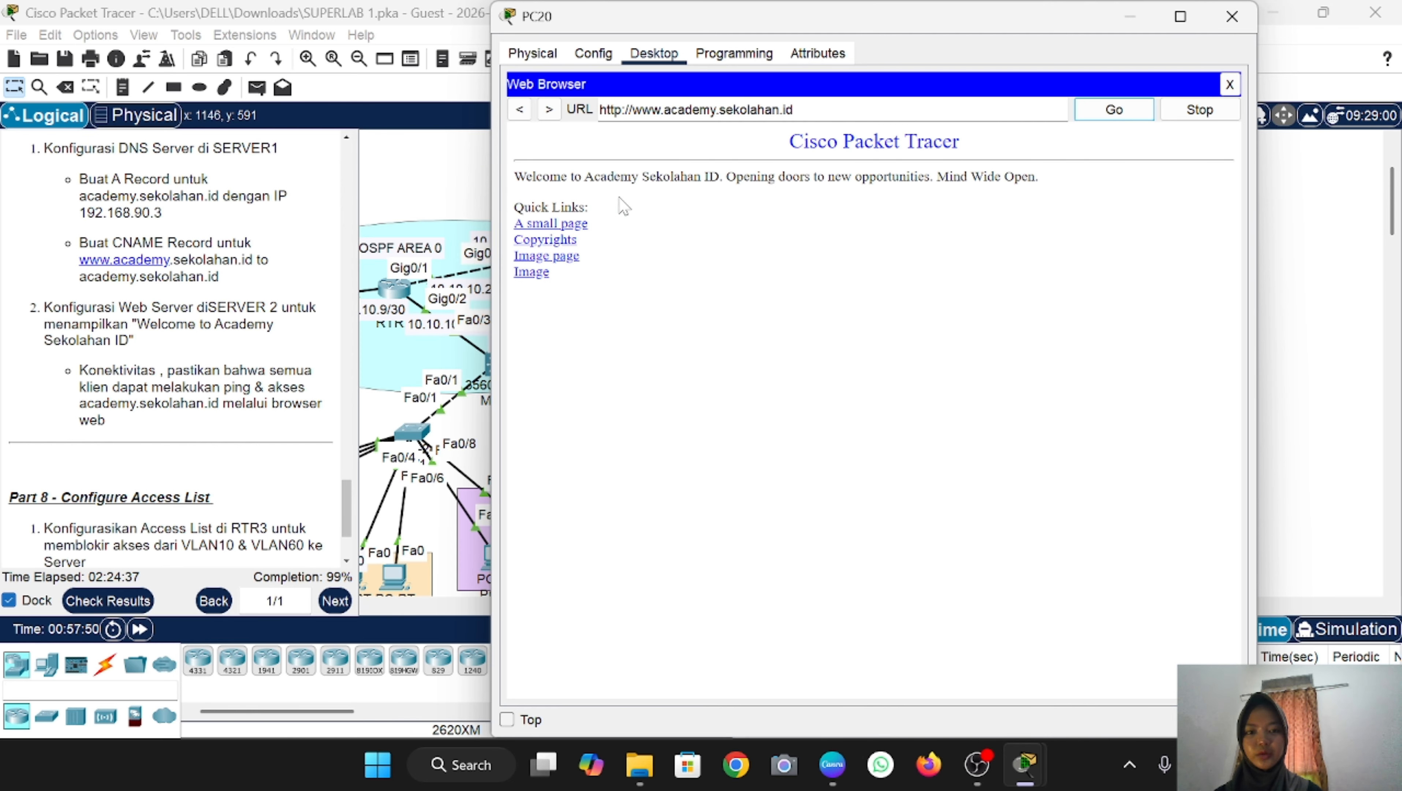
left_click(1232, 16)
scroll(83, 409, "down", 3)
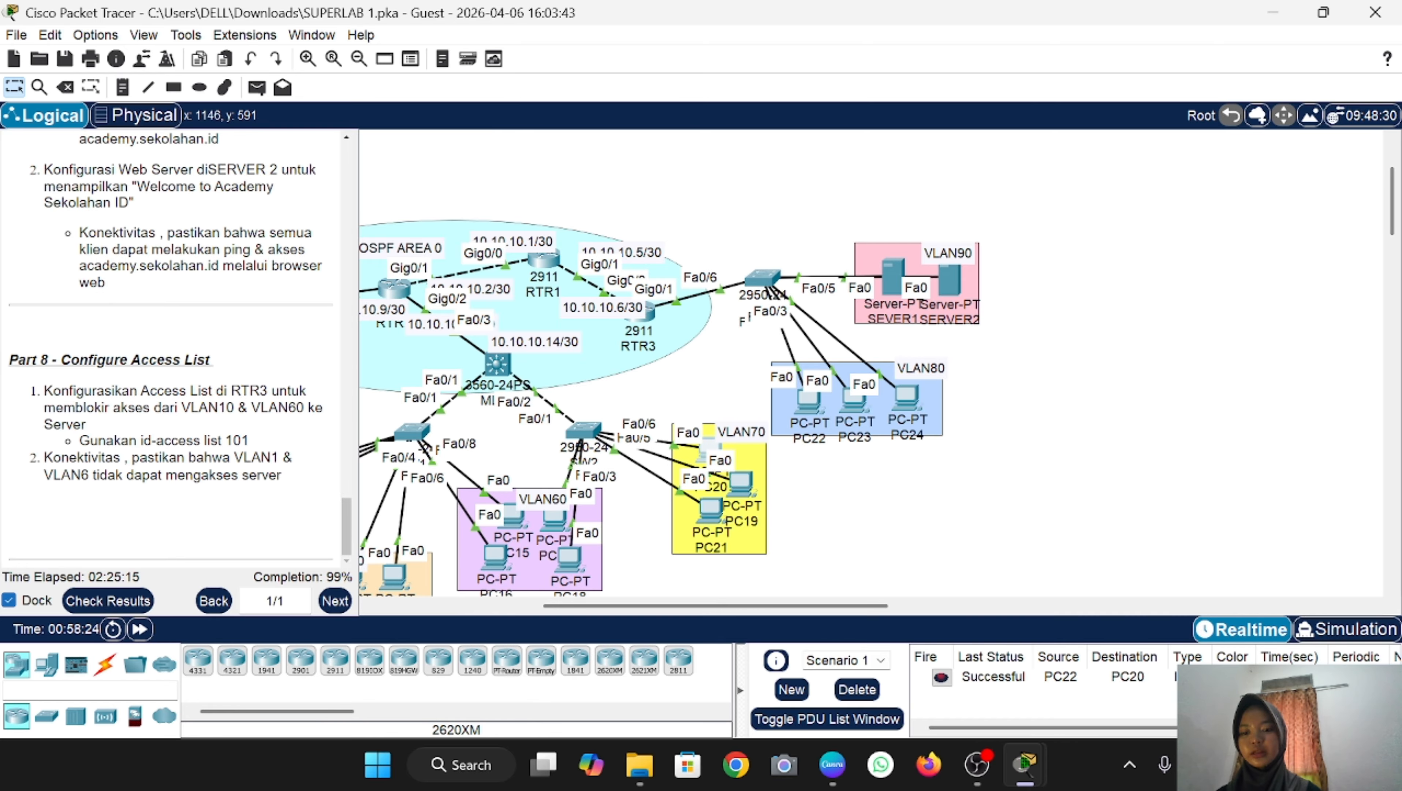
scroll(591, 403, "left", 5)
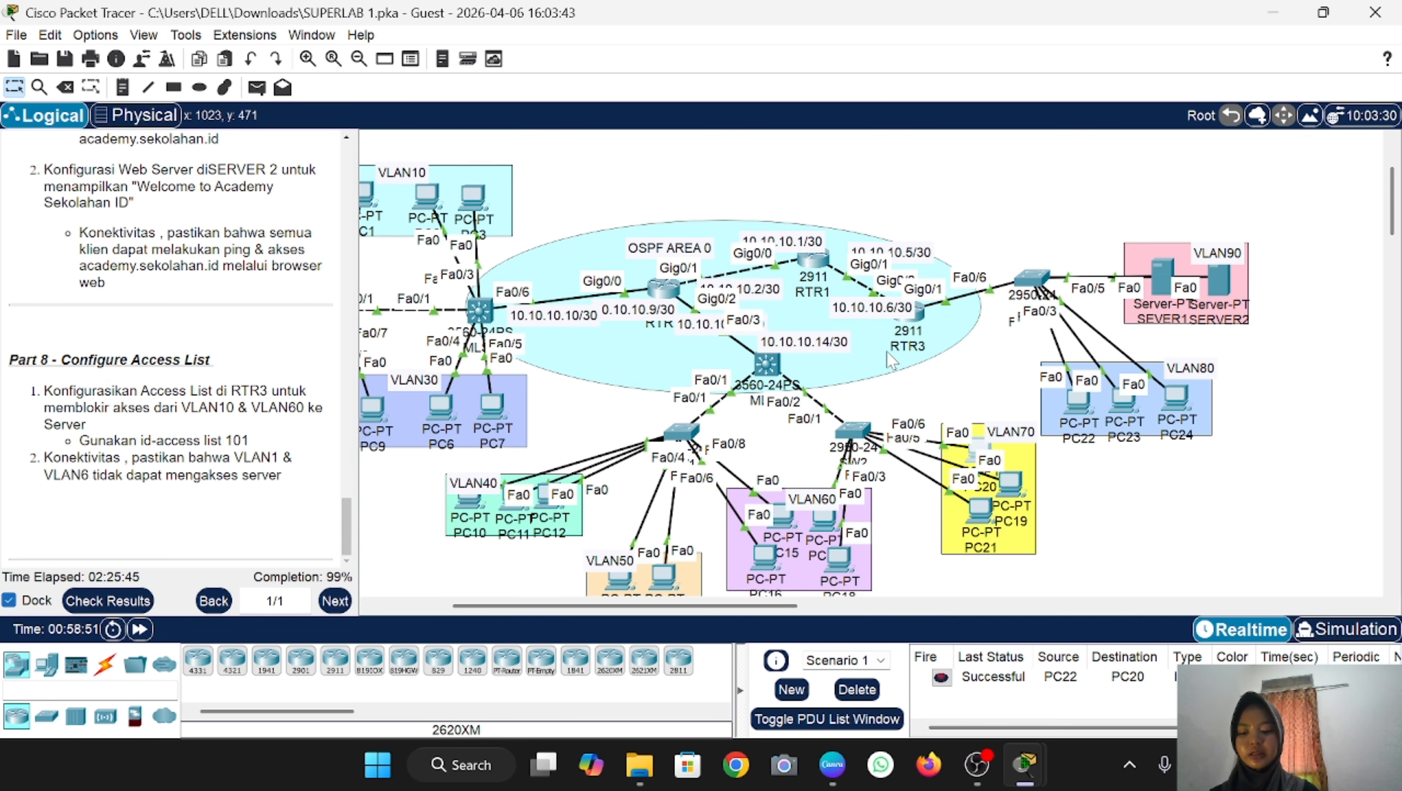
scroll(885, 352, "left", 4)
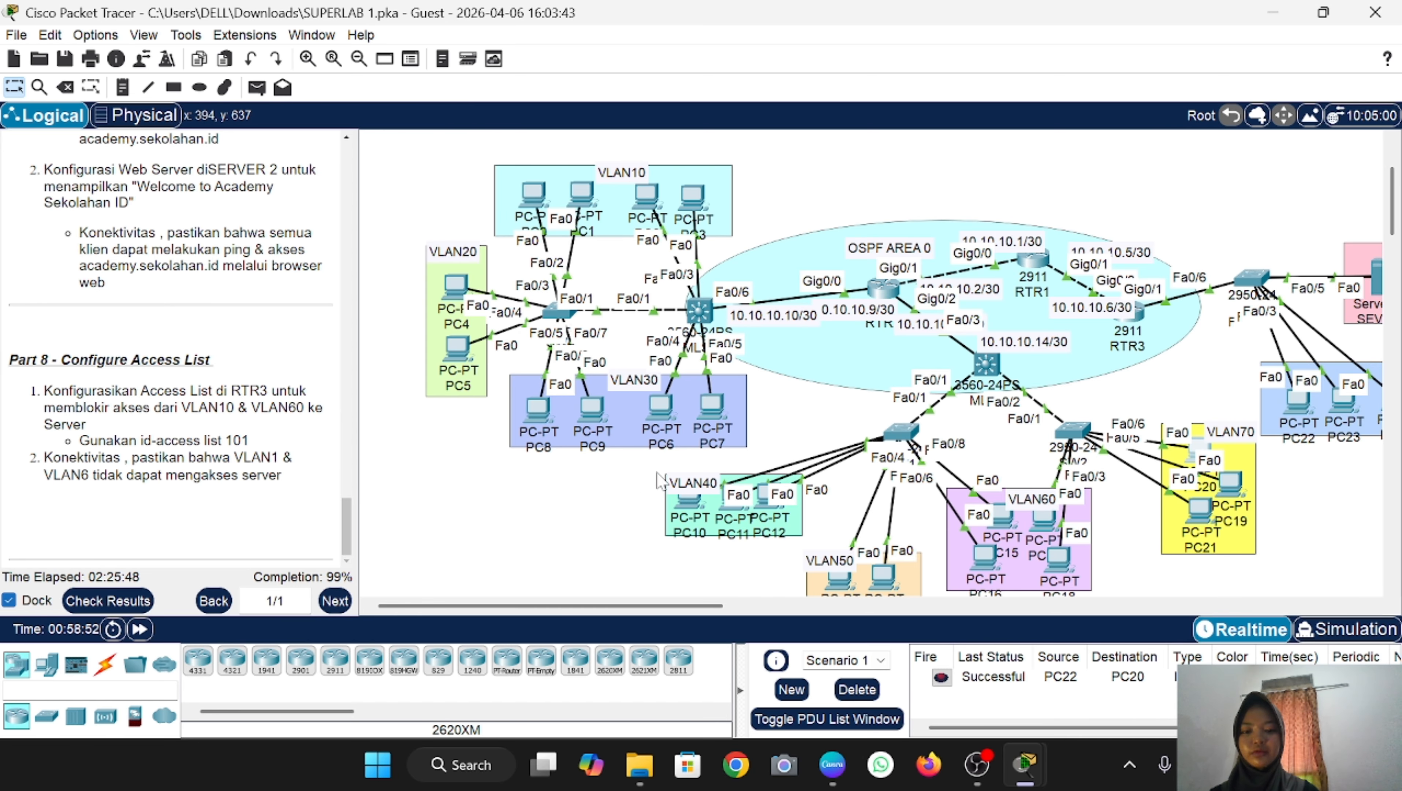
scroll(835, 364, "right", 6)
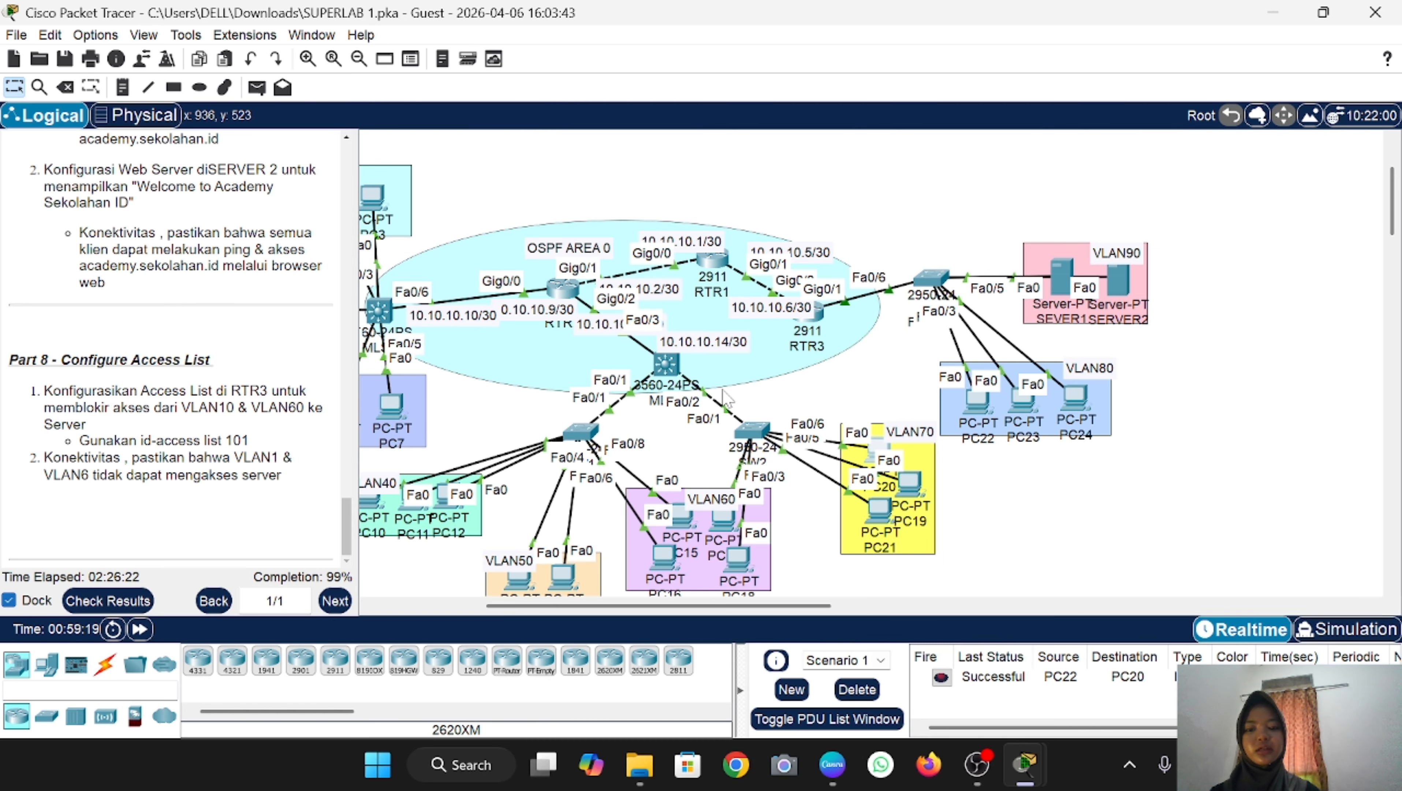
scroll(839, 310, "left", 6)
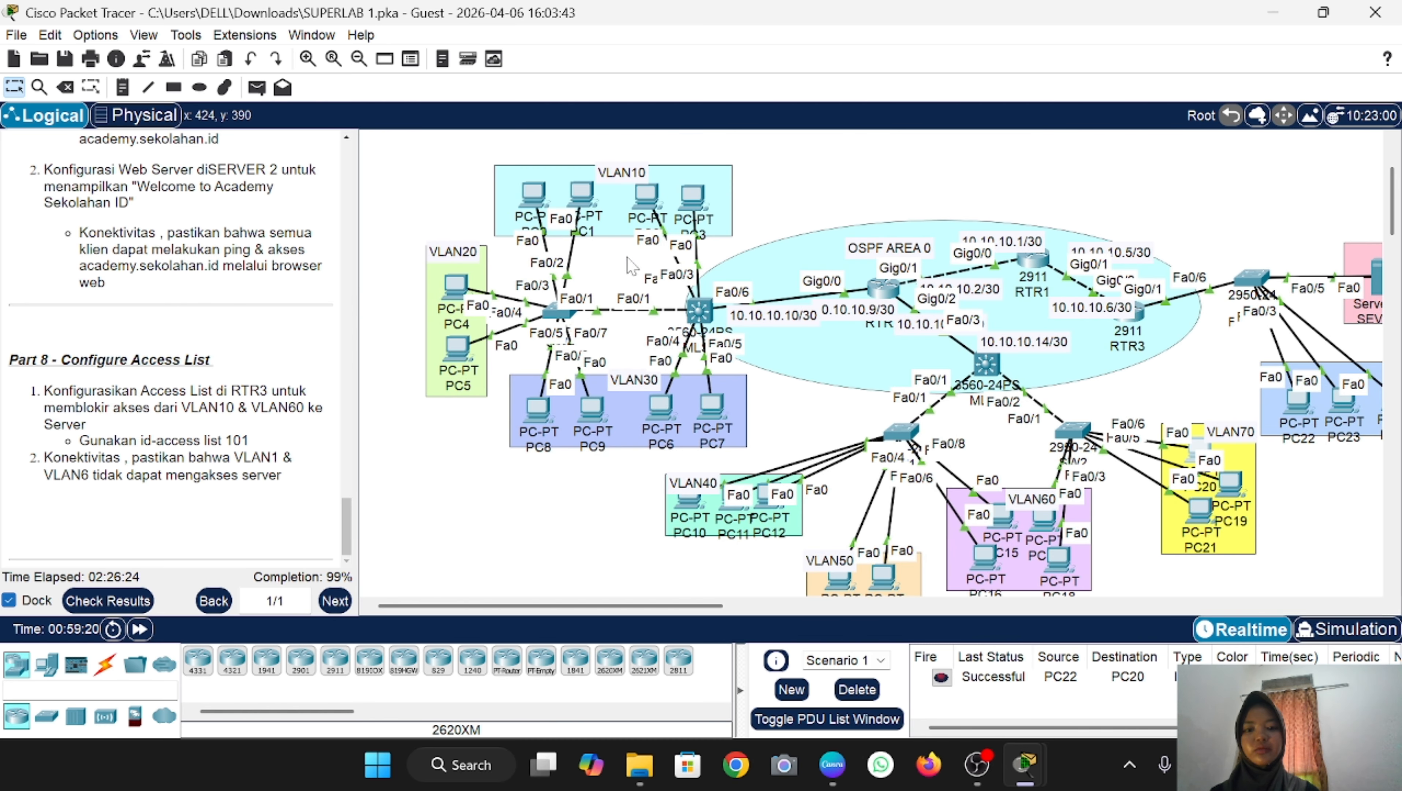
scroll(897, 448, "right", 5)
scroll(896, 448, "down", 1)
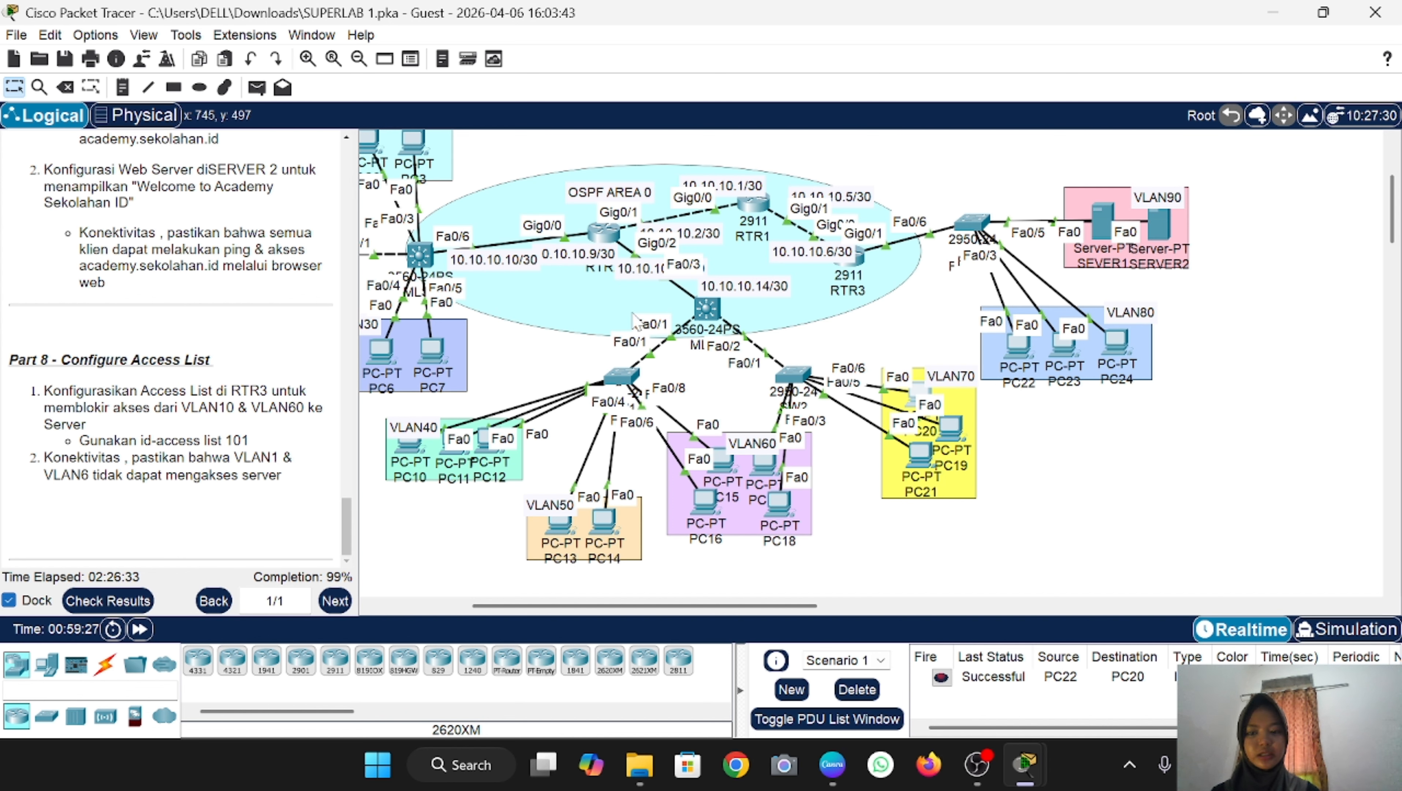
Step: In RTR3's CLI, enter privileged mode with 'en' and global configuration with 'conf t'
left_click(860, 257)
key("Return")
type("en")
key("Return")
key("Return")
type("conf t")
key("Return")
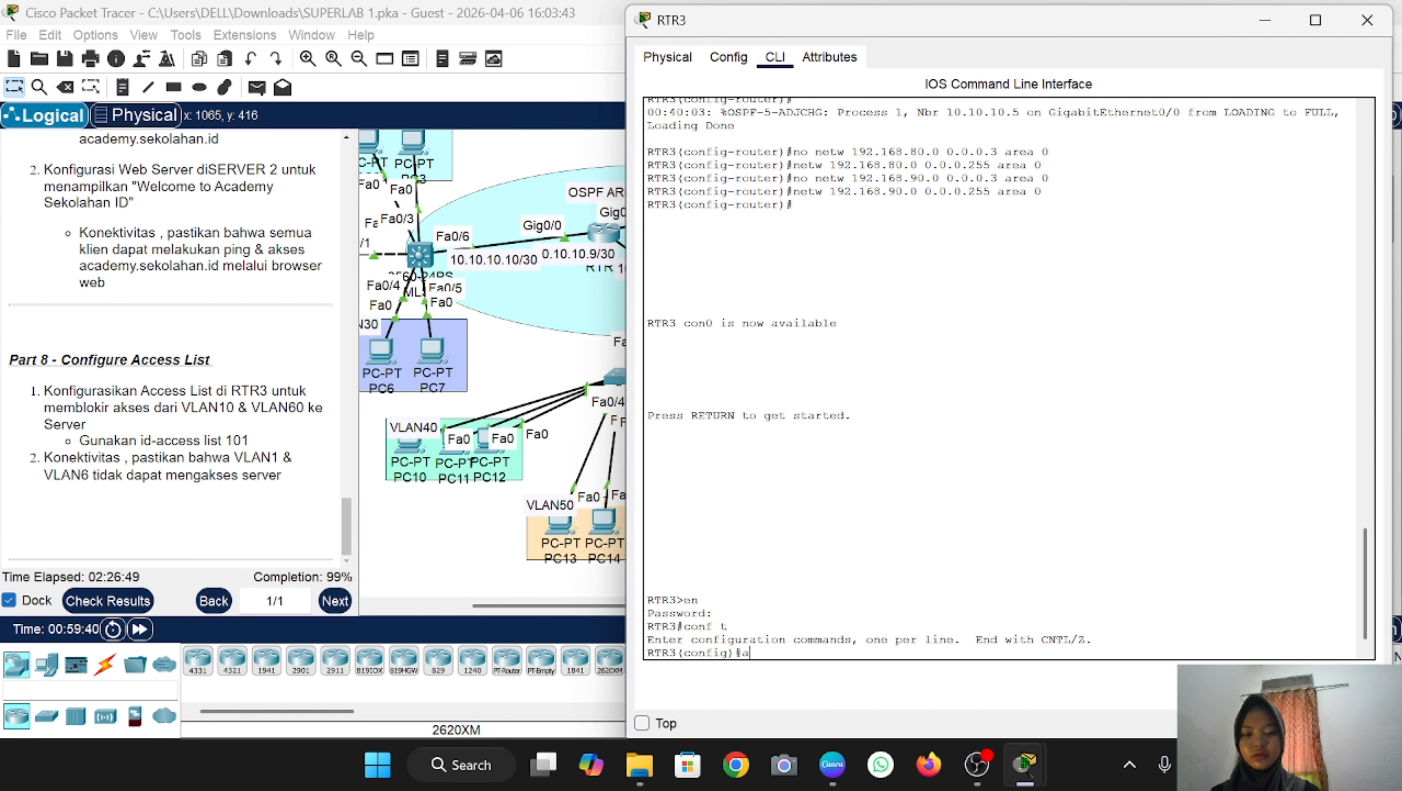
Step: Add 'access-list 101 deny ip 192.168.10.0 0.0.0.255 192.168.90.0 0.0.0.255'
type("access-list")
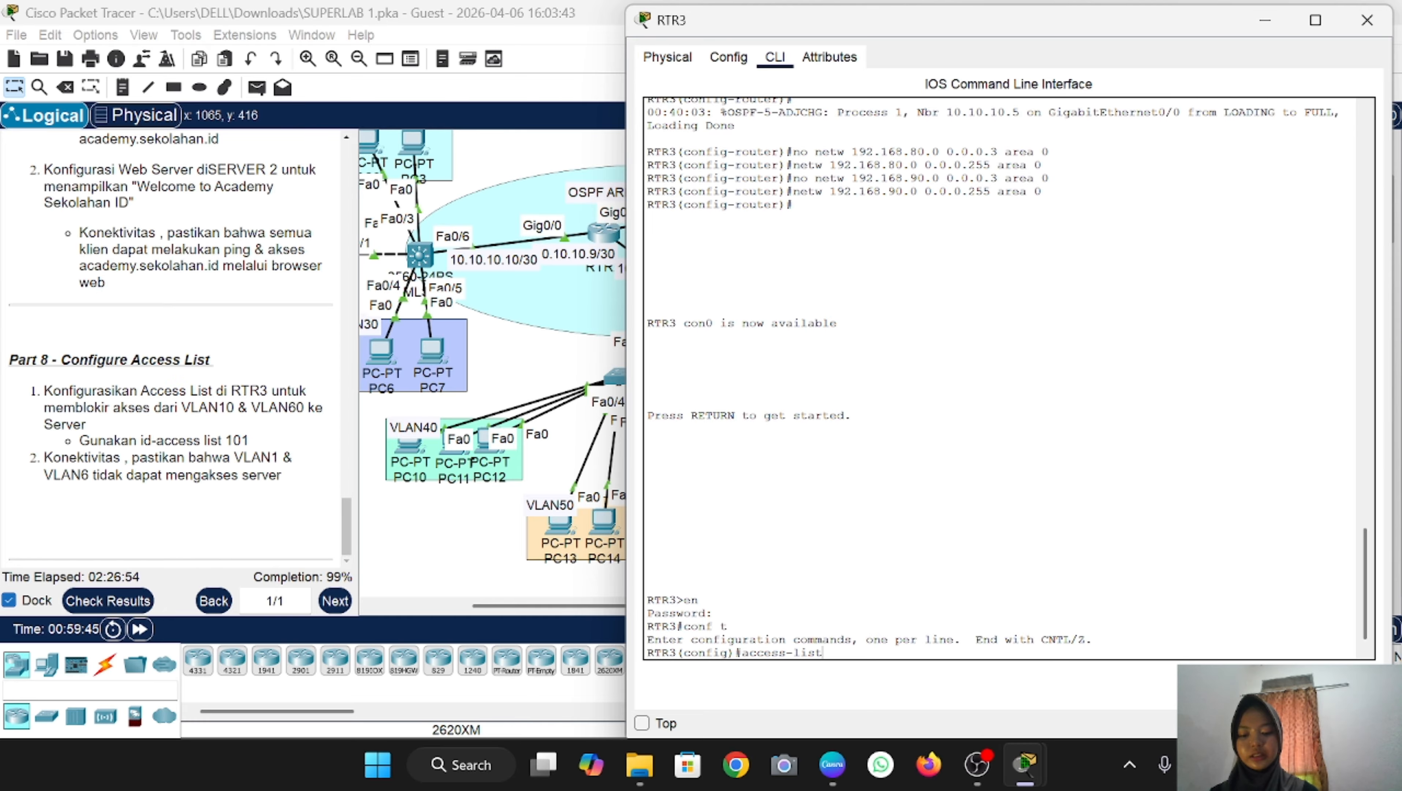
type(" deny")
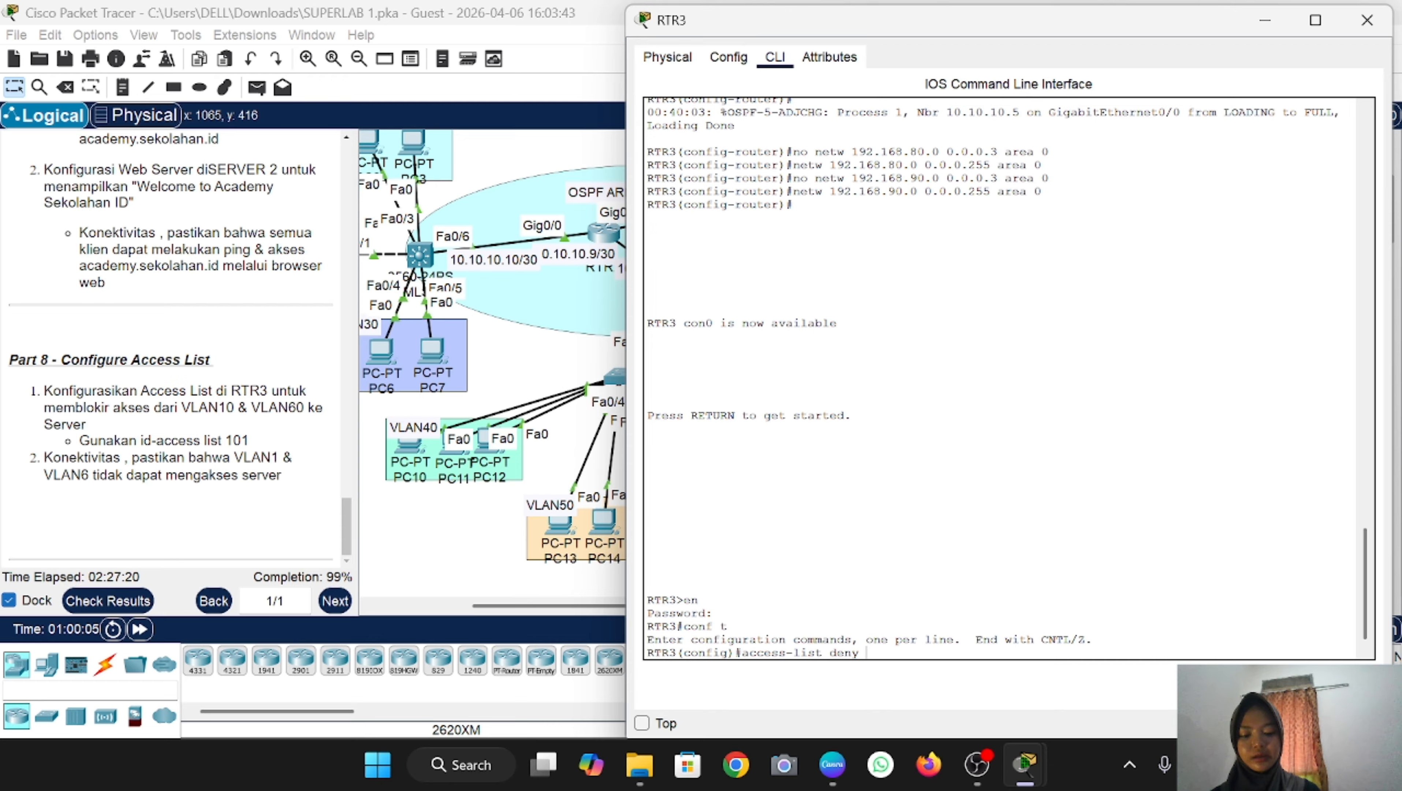
type(" ip 192.168")
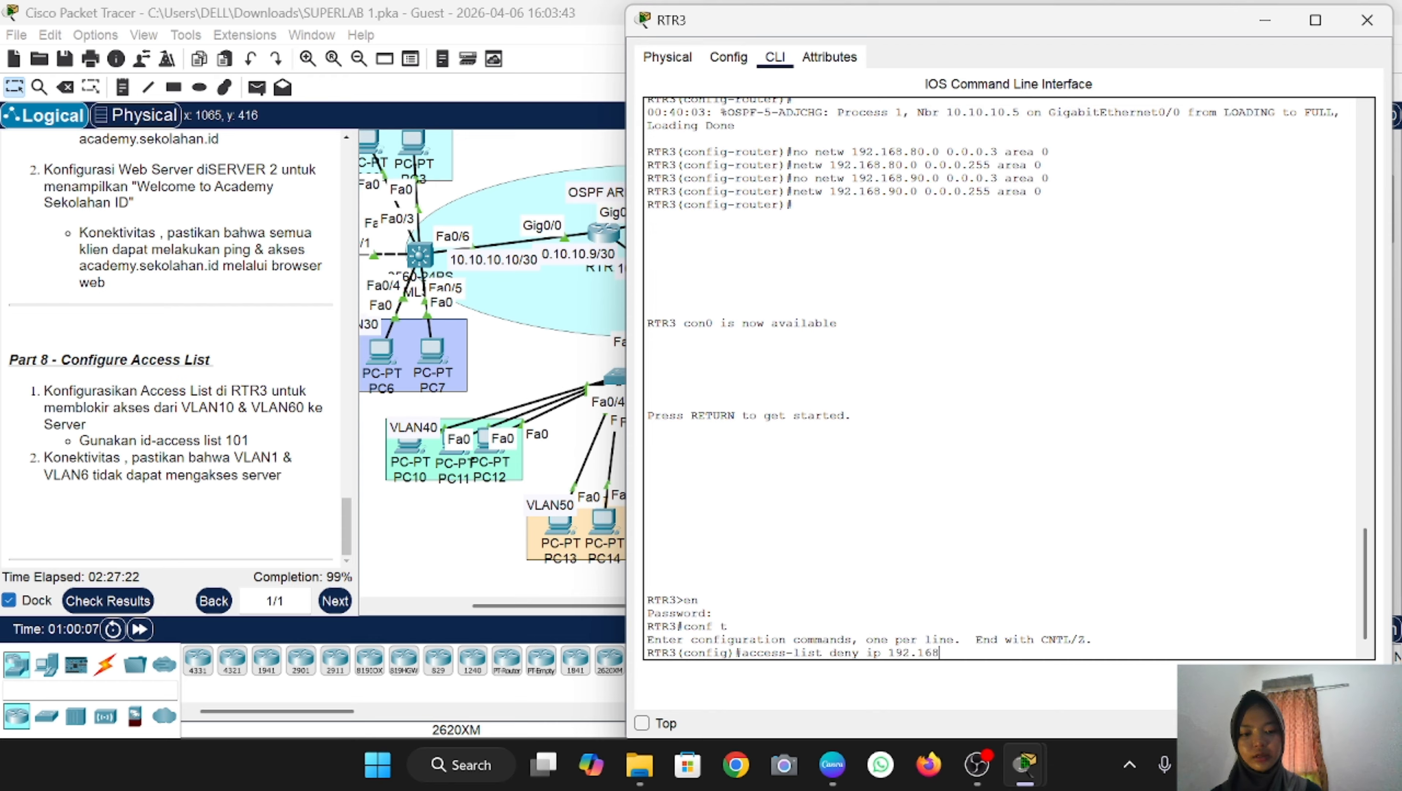
type(".")
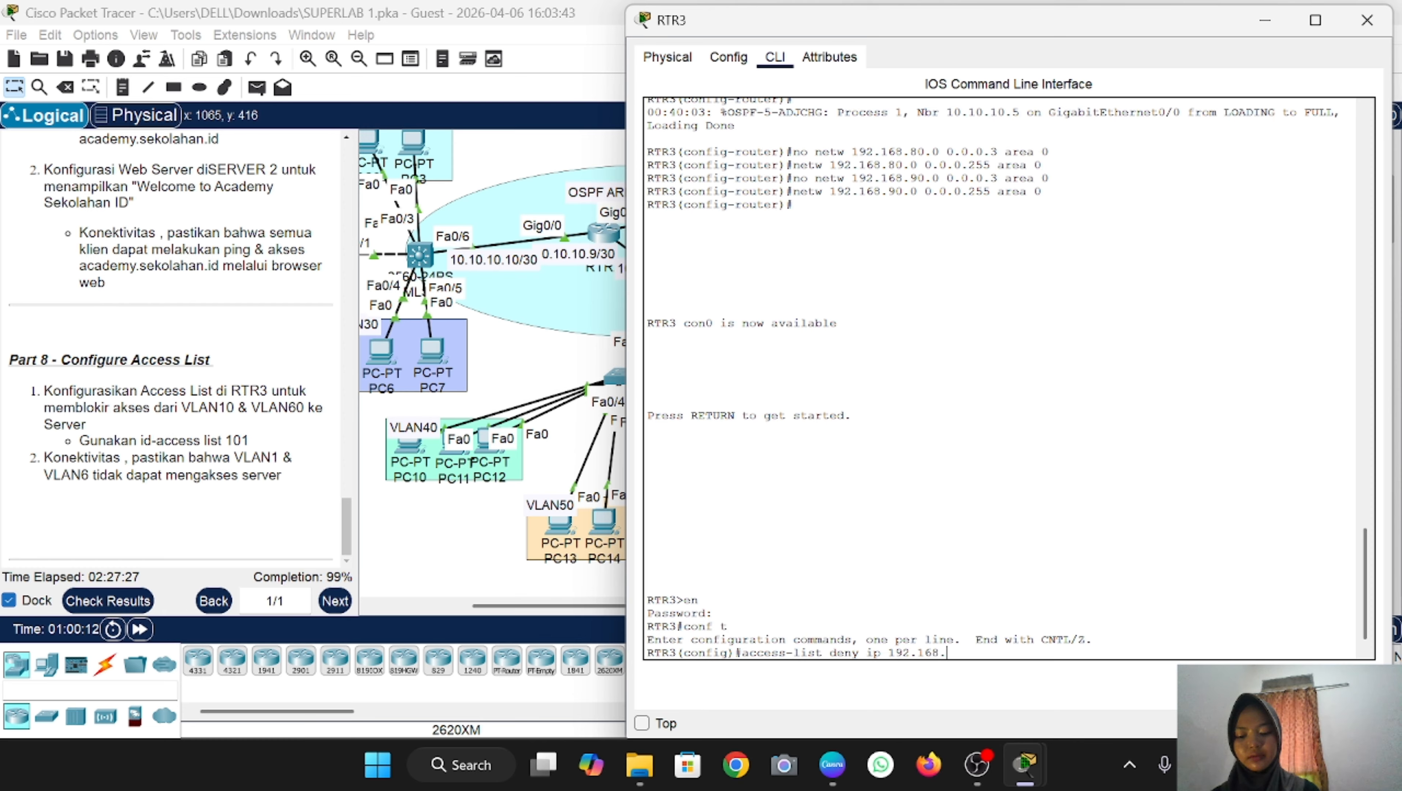
type("10.0")
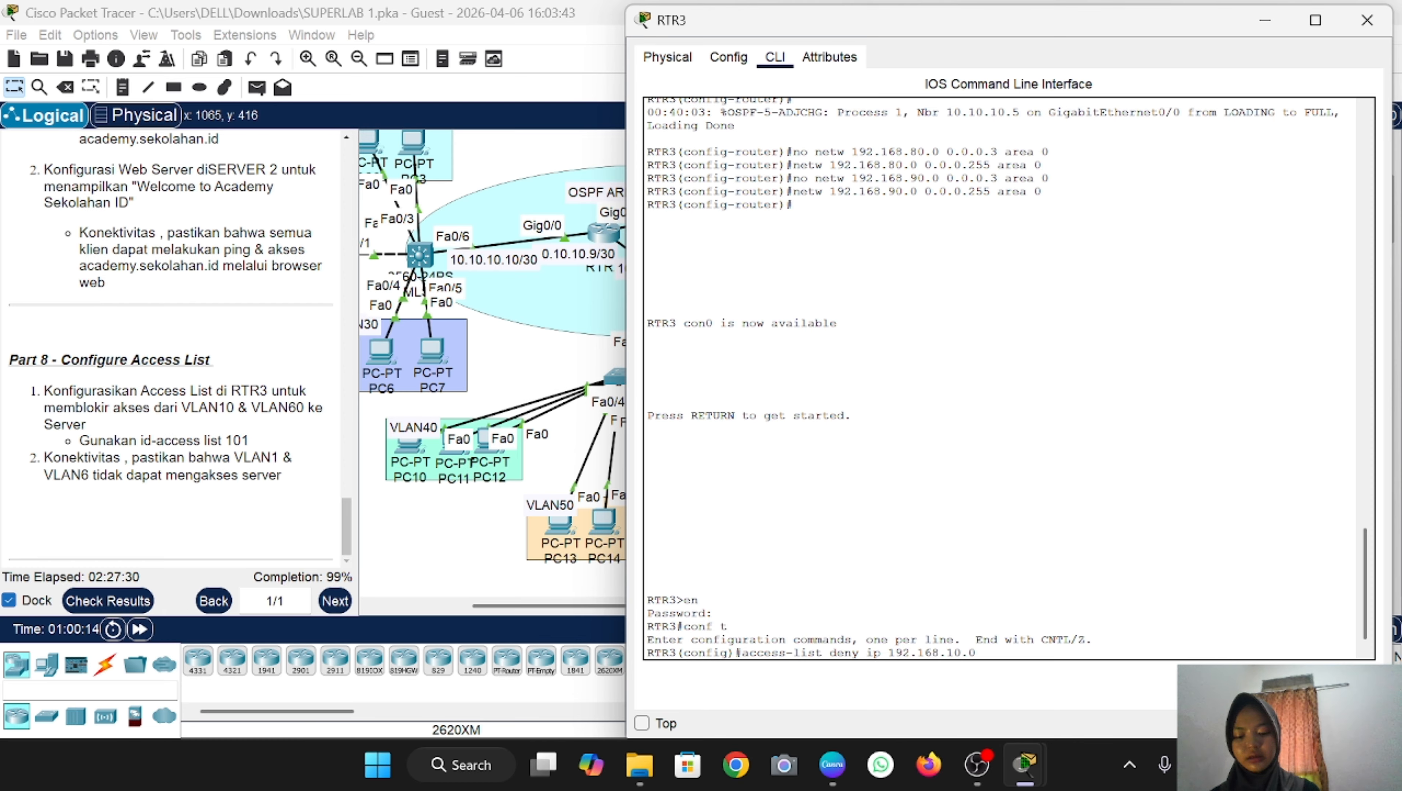
type(" 0.0.0.")
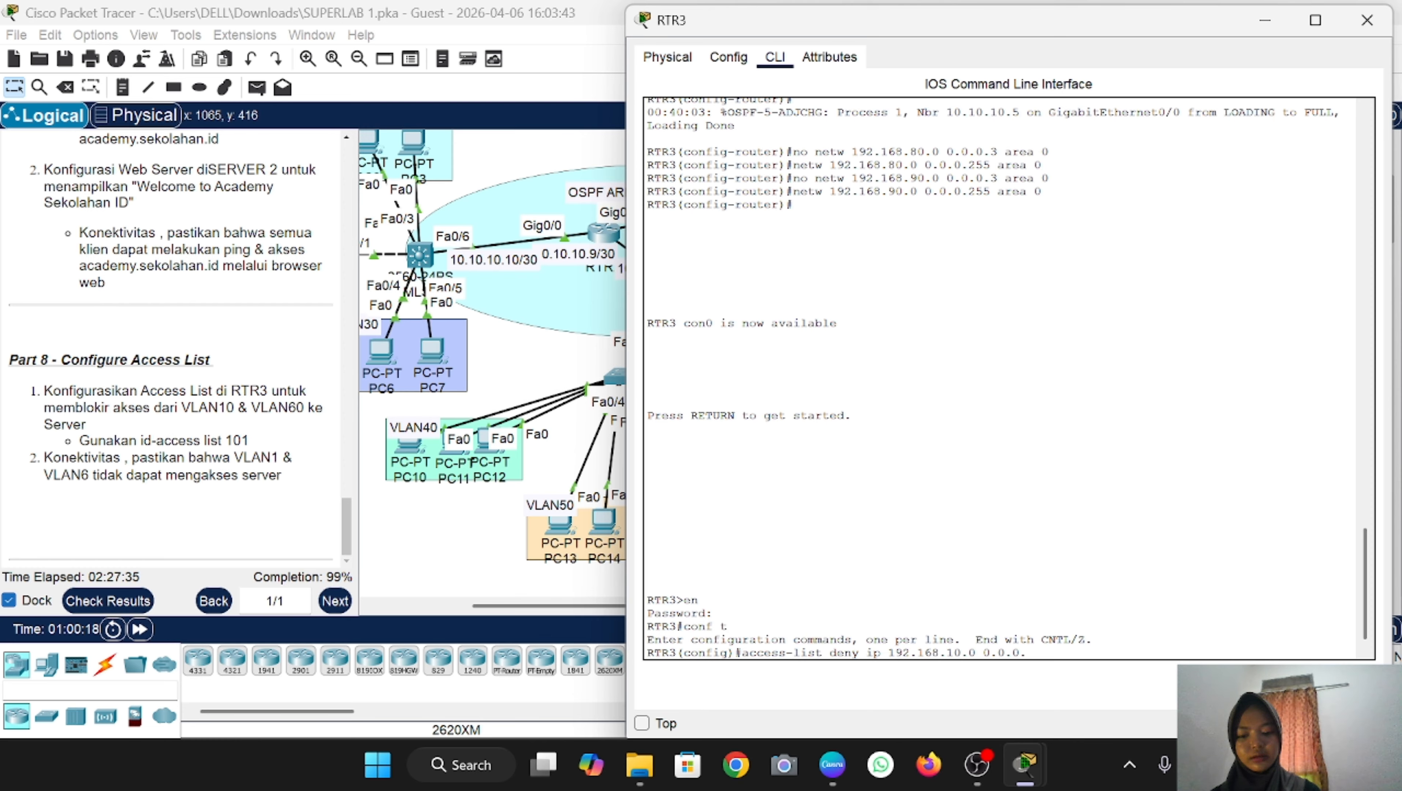
type("255")
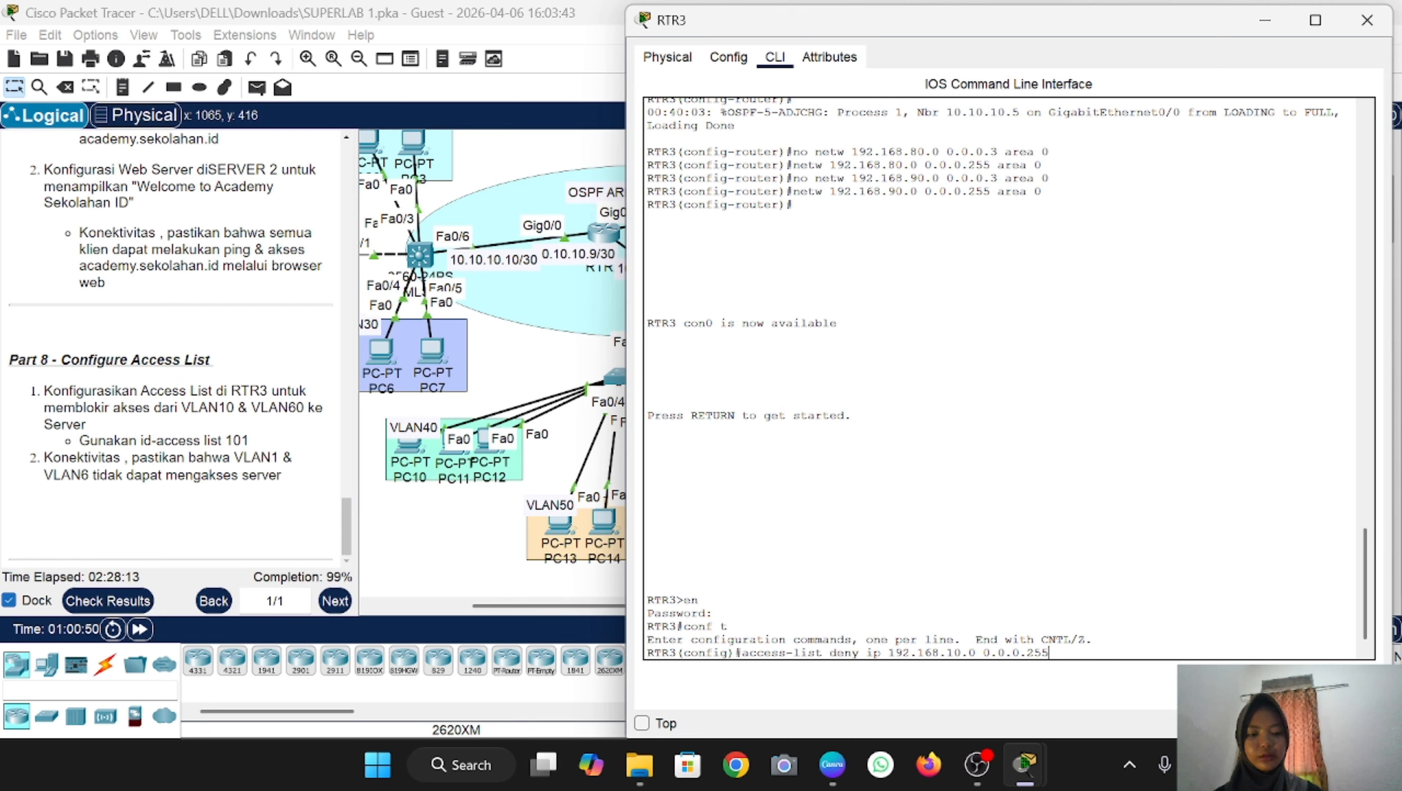
type("192")
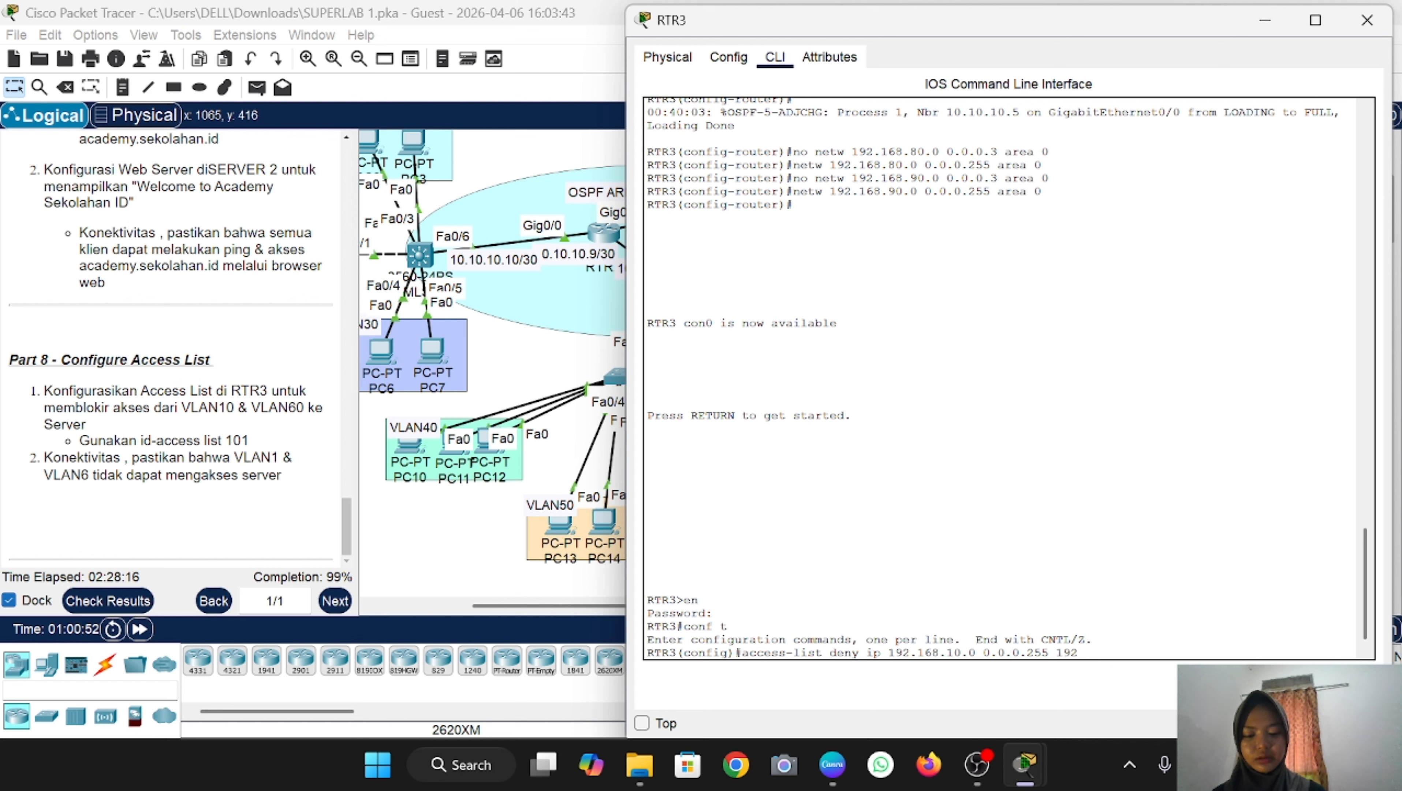
type(".168.")
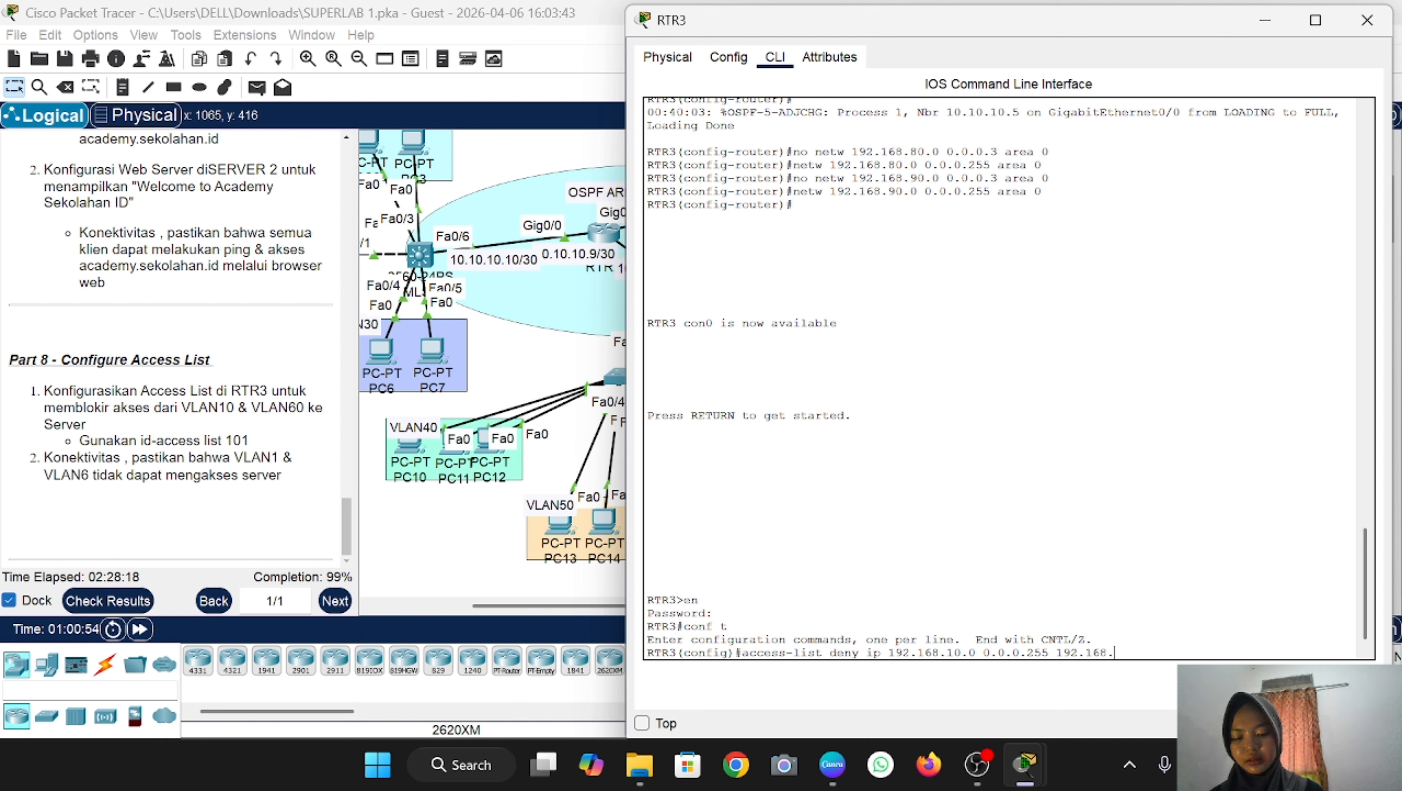
type("90")
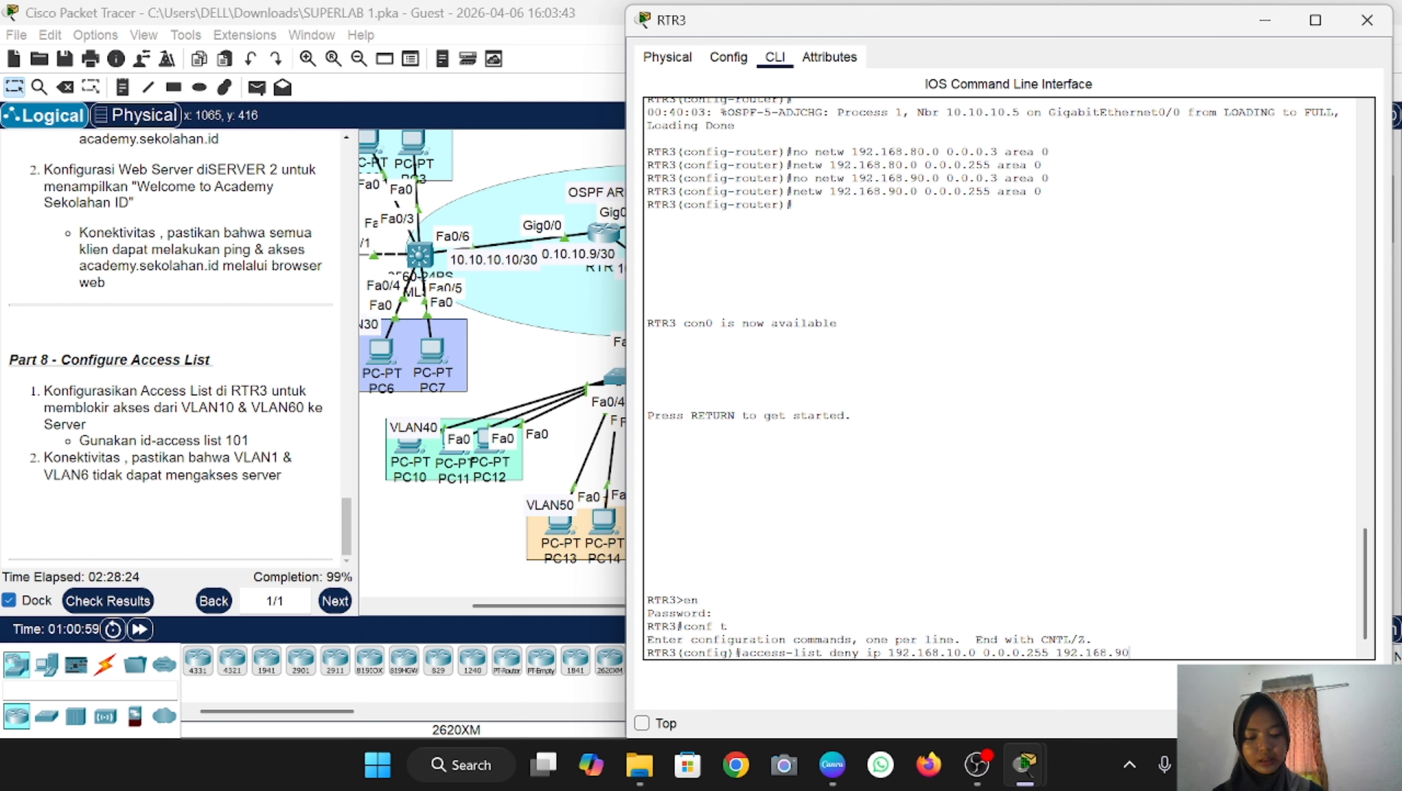
type(".0 0.0.0")
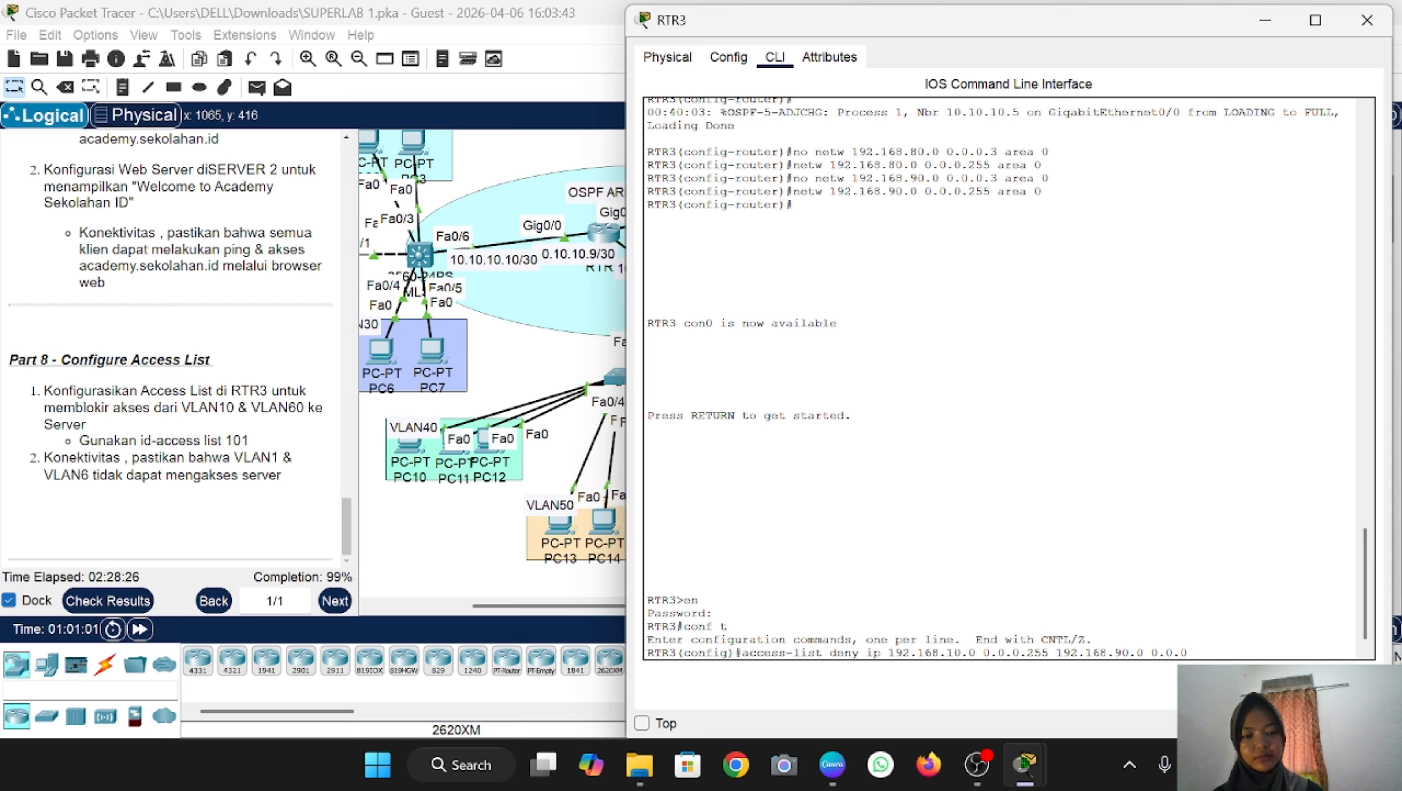
type(".255")
key("Left")
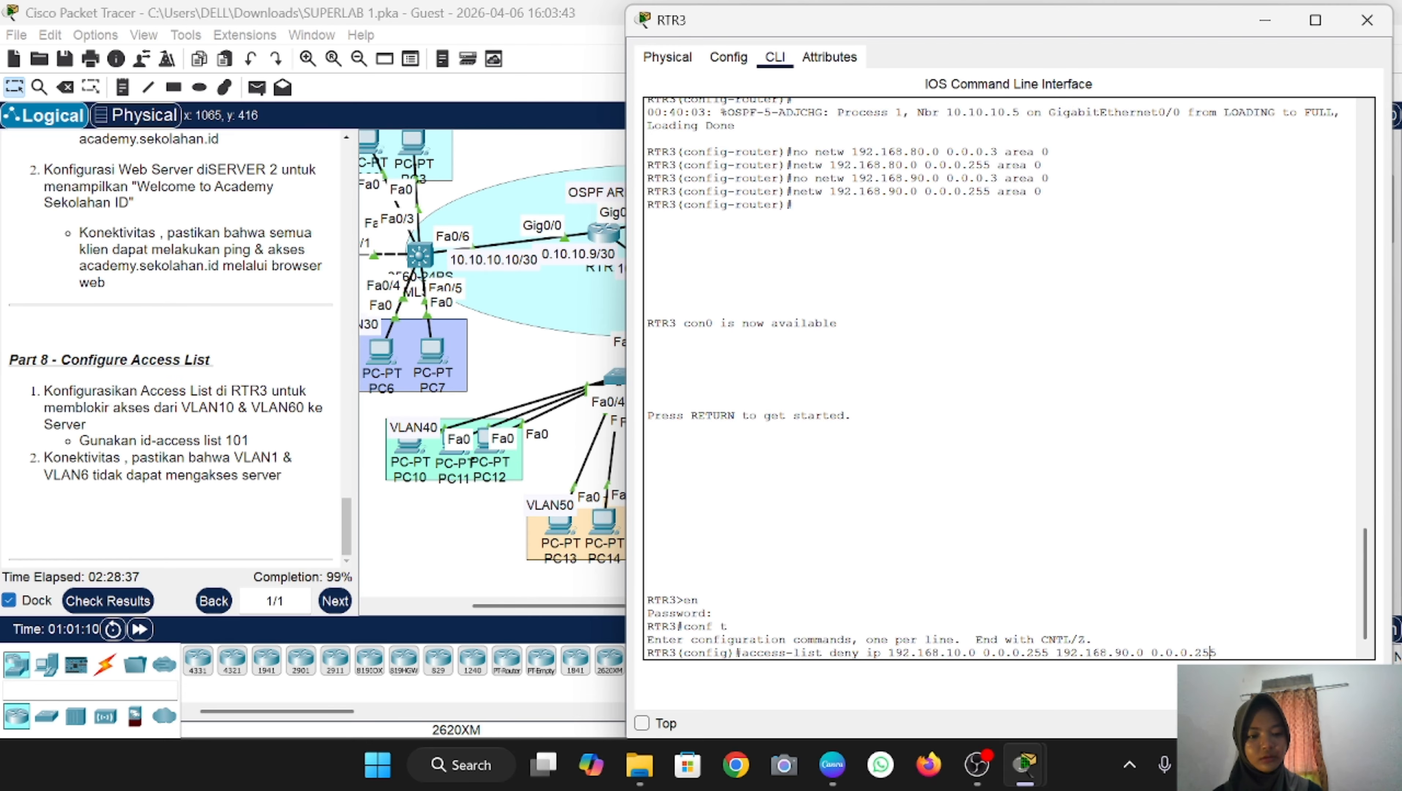
key("Left")
key("Left")
key("Left")
key("Left")
key("Left")
key("Left")
key("Left")
key("Left")
key("Left")
key("Left")
key("Left")
key("Left")
key("Left")
key("Left")
key("Left")
key("Left")
key("Left")
key("Left")
key("Left")
key("Left")
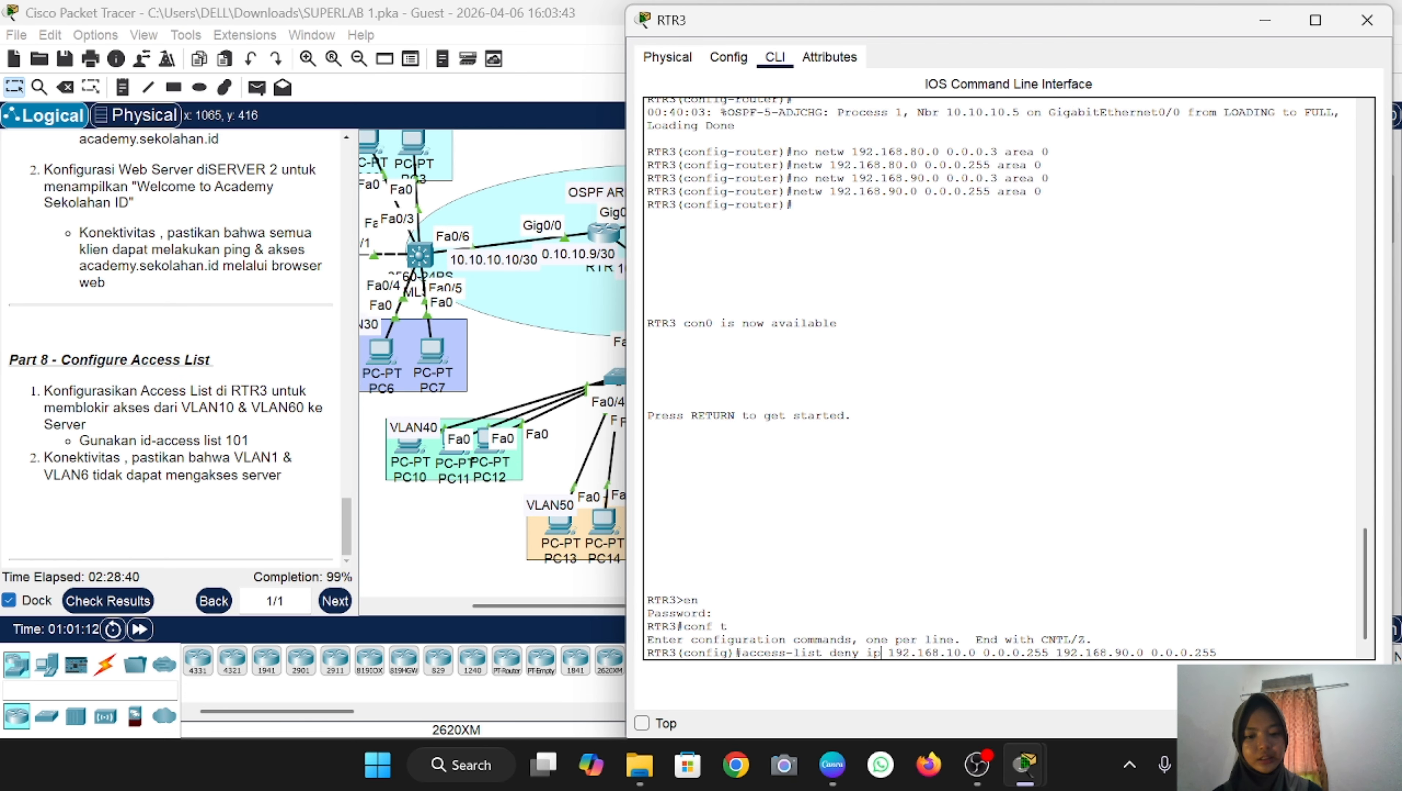
key("Left")
key("Left")
type("101")
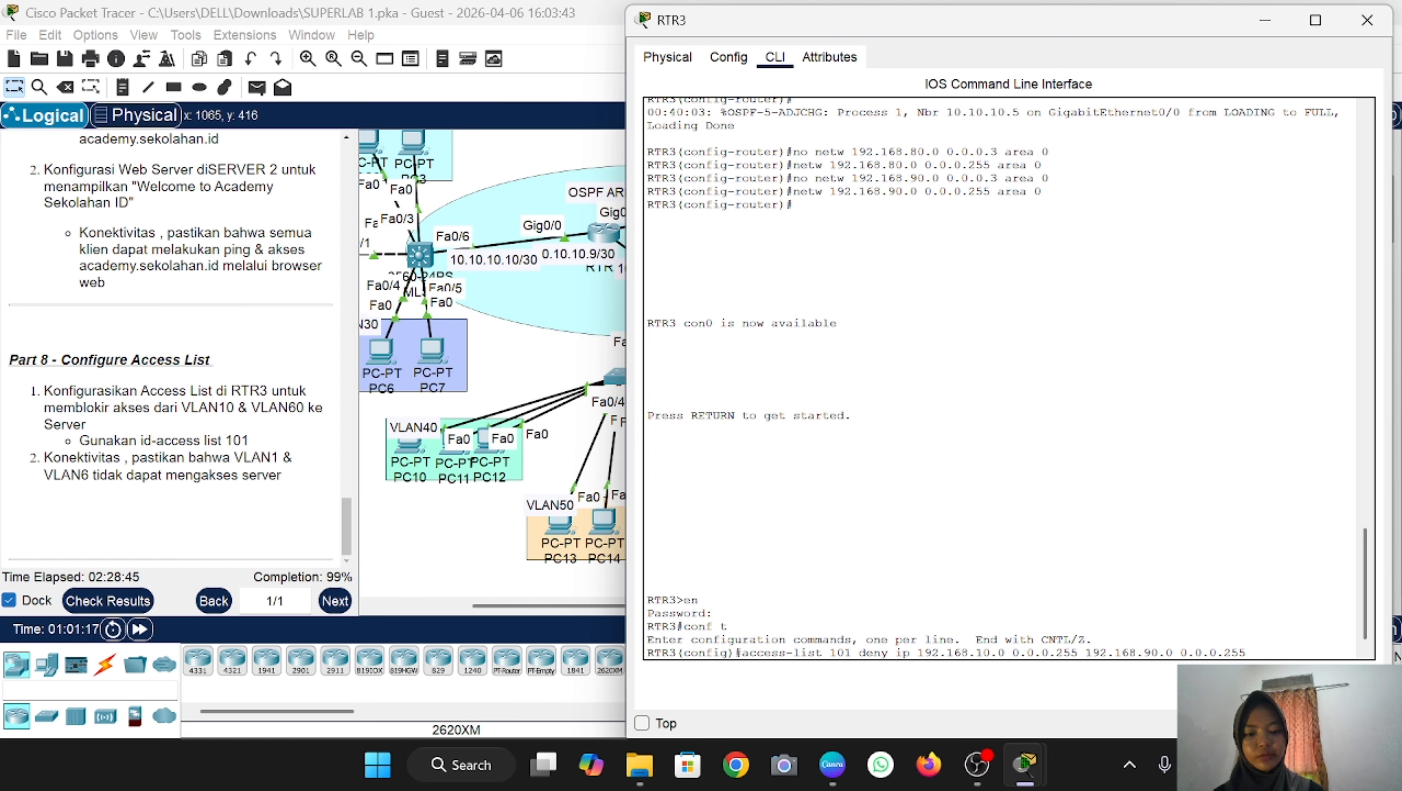
key("Return")
Step: Add the matching ACL 101 deny rule for source network 192.168.60.0 0.0.0.255
key("Up")
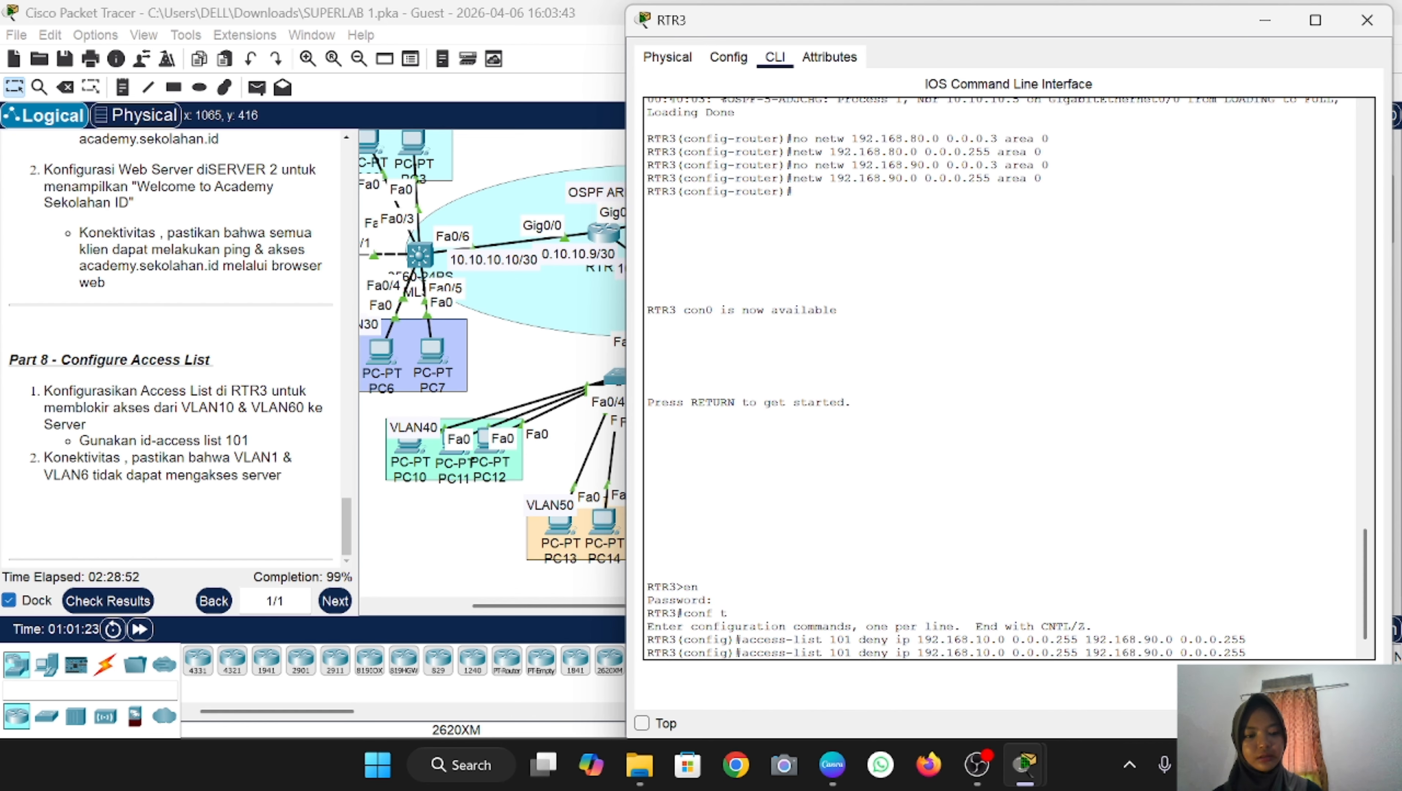
key("Left")
key("Left")
key("Left")
key("Left")
key("Left")
key("Left")
key("Left")
key("Left")
key("Left")
key("Left")
key("Left")
key("Left")
key("Left")
key("Left")
key("Left")
key("Left")
key("Left")
key("Left")
key("Left")
key("Left")
key("Left")
key("Left")
key("Left")
key("Left")
key("Left")
key("Left")
key("Left")
key("Left")
key("Left")
key("Left")
key("BackSpace")
type("6")
key("Return")
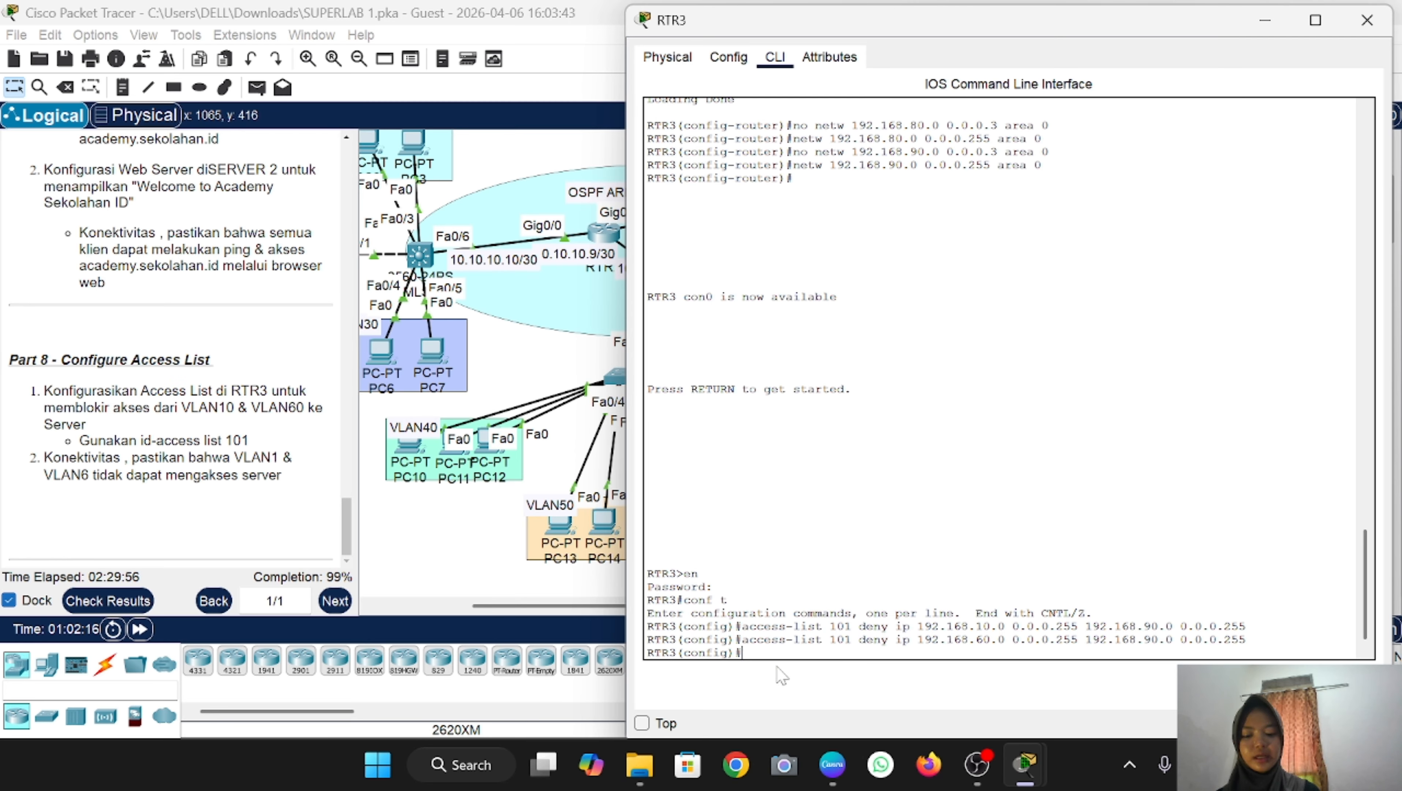
Step: Enter 'access-list 101 permit ip any any' as the final ACL rule
type("a")
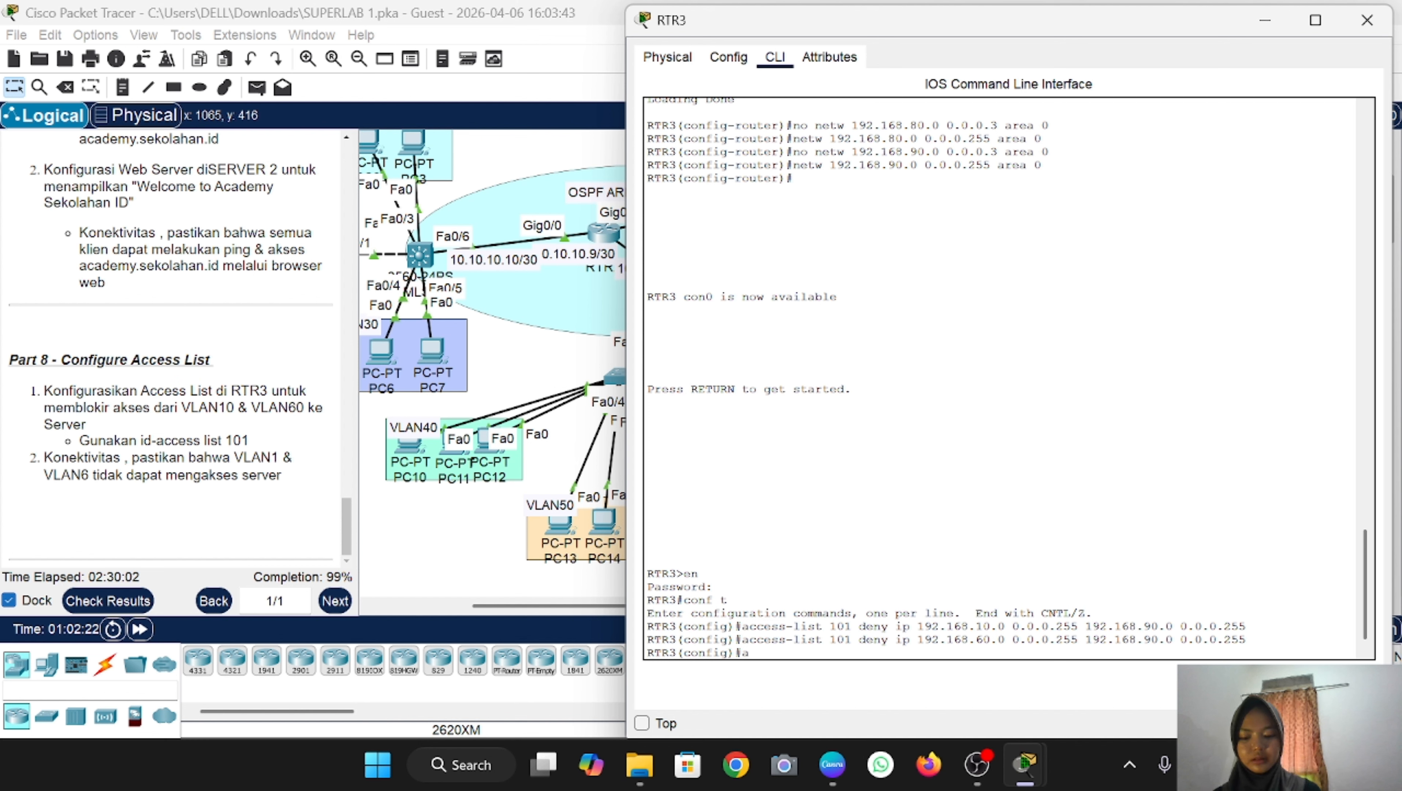
type("ccess-li")
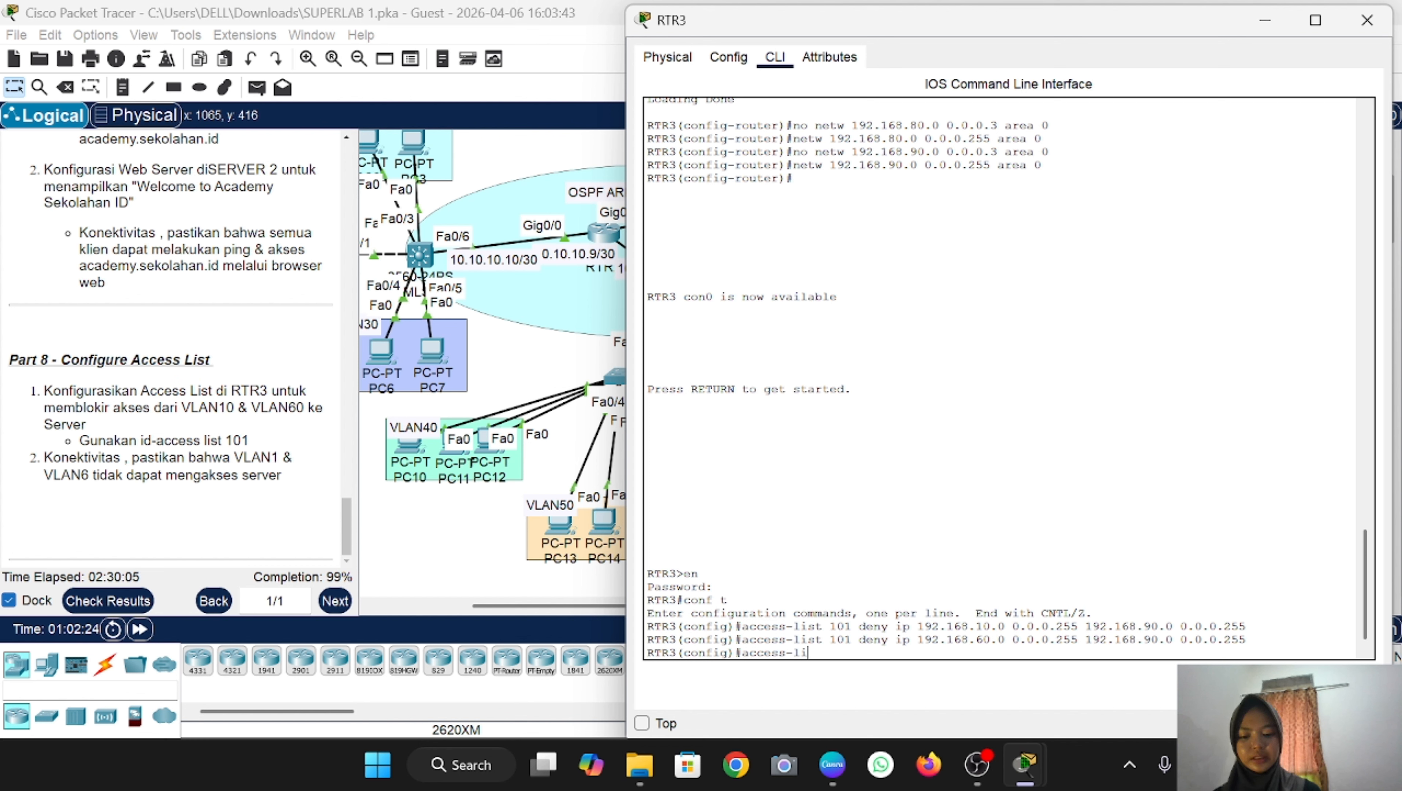
type("st")
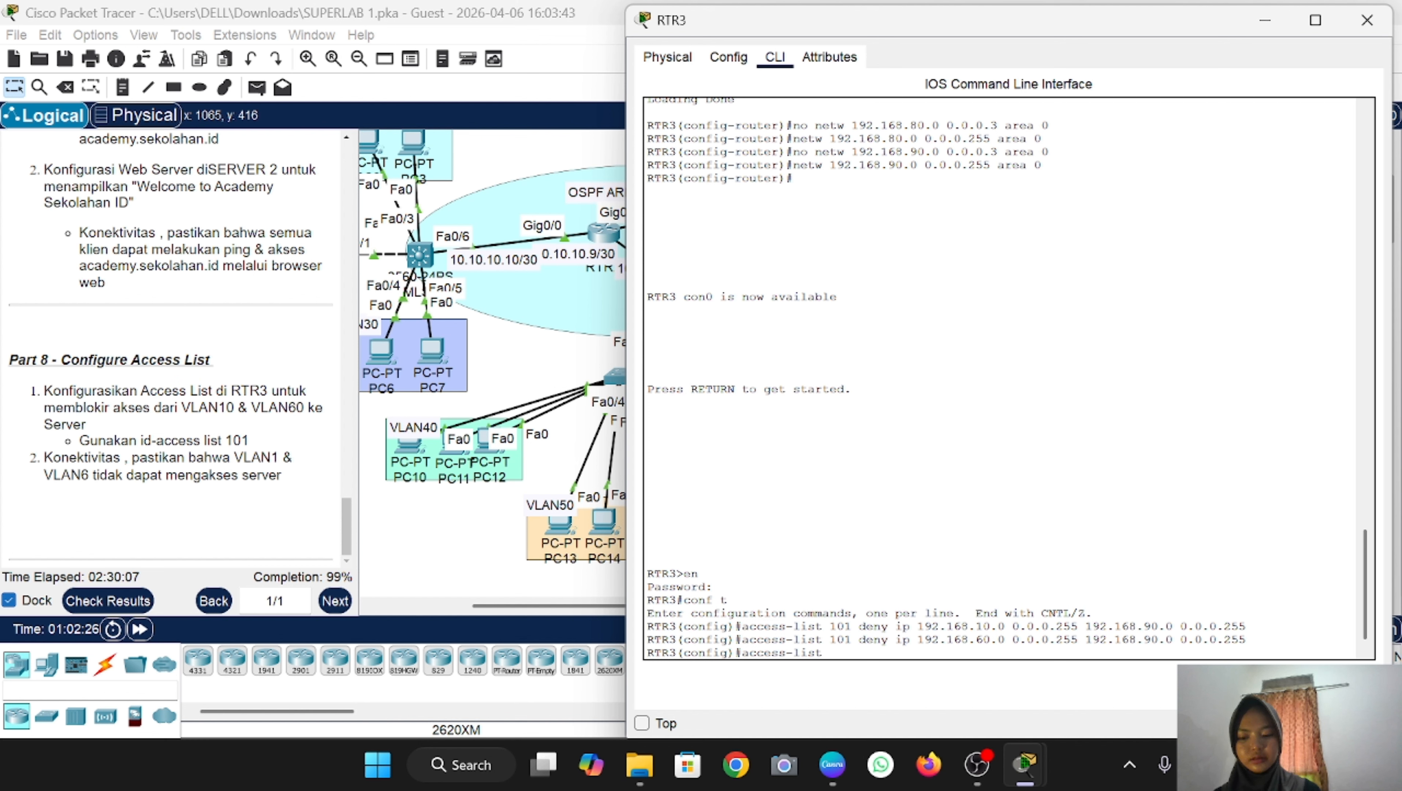
type(" 101 permit")
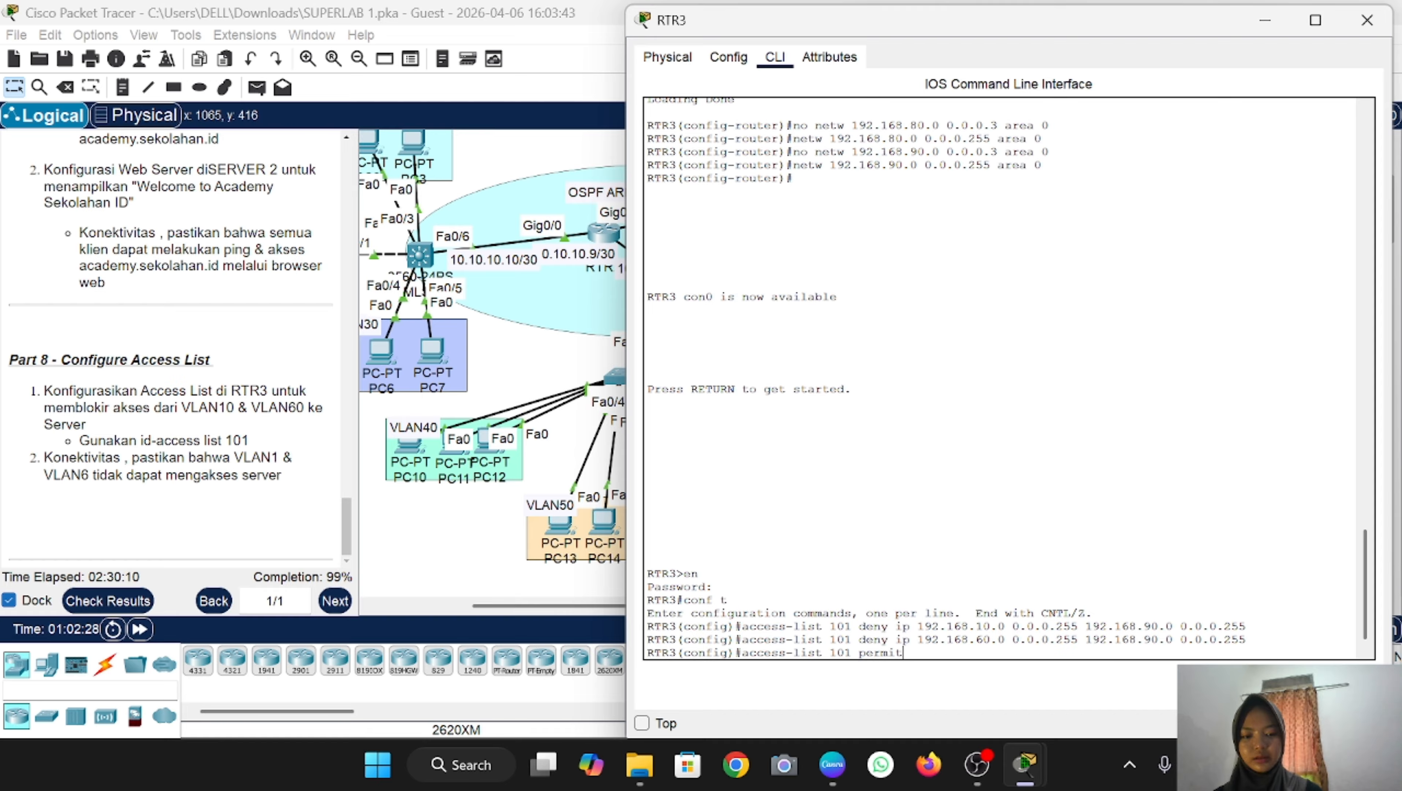
type(" ip any")
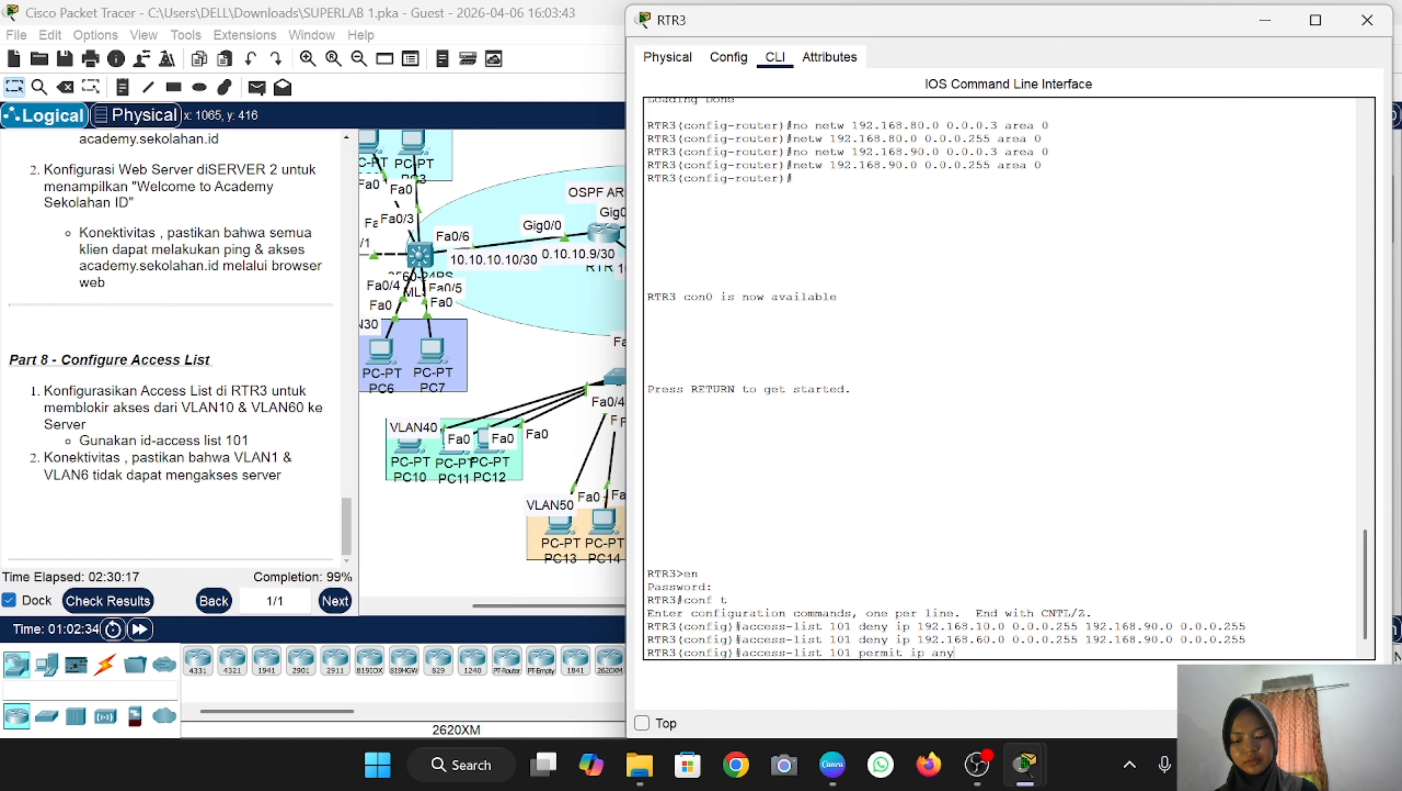
type(" any")
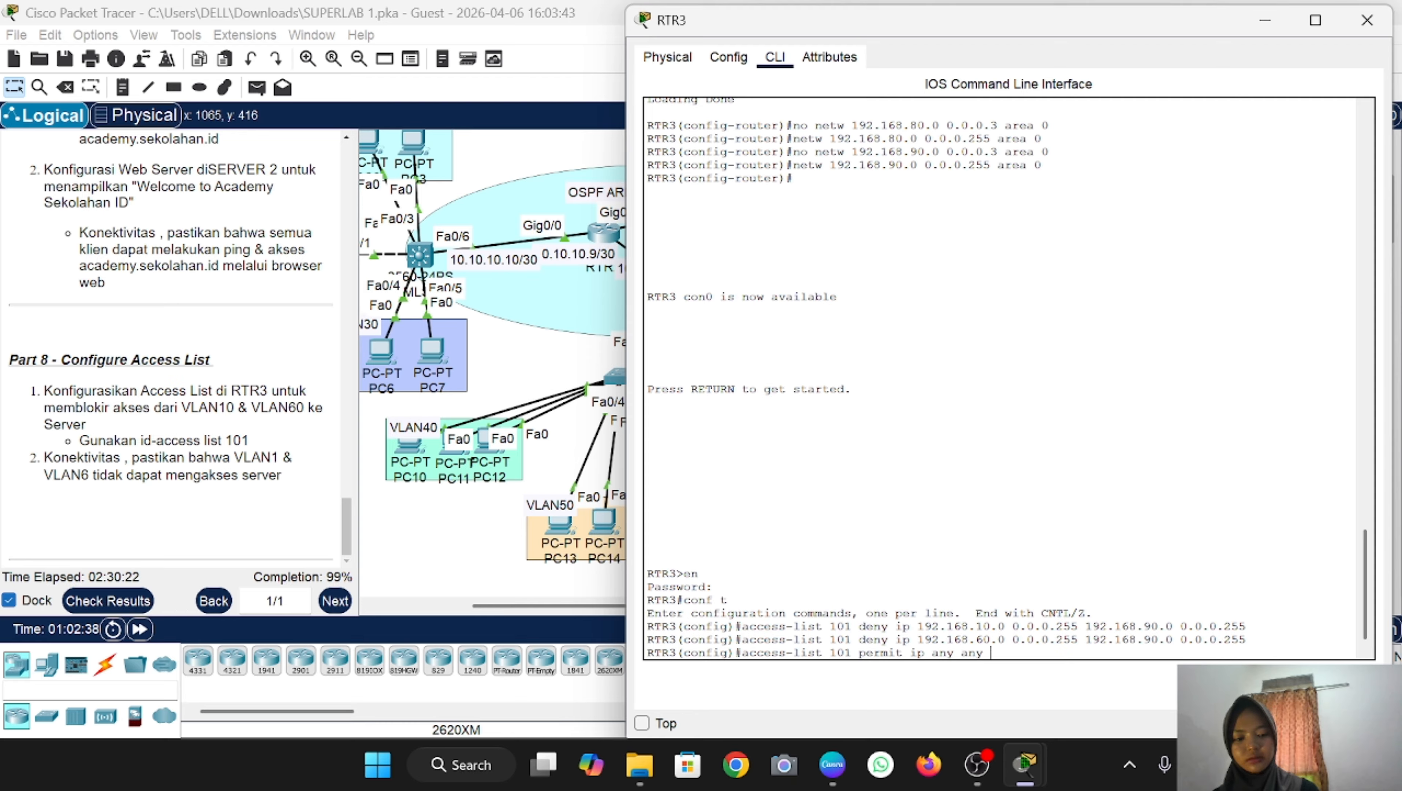
key("Return")
scroll(530, 459, "right", 10)
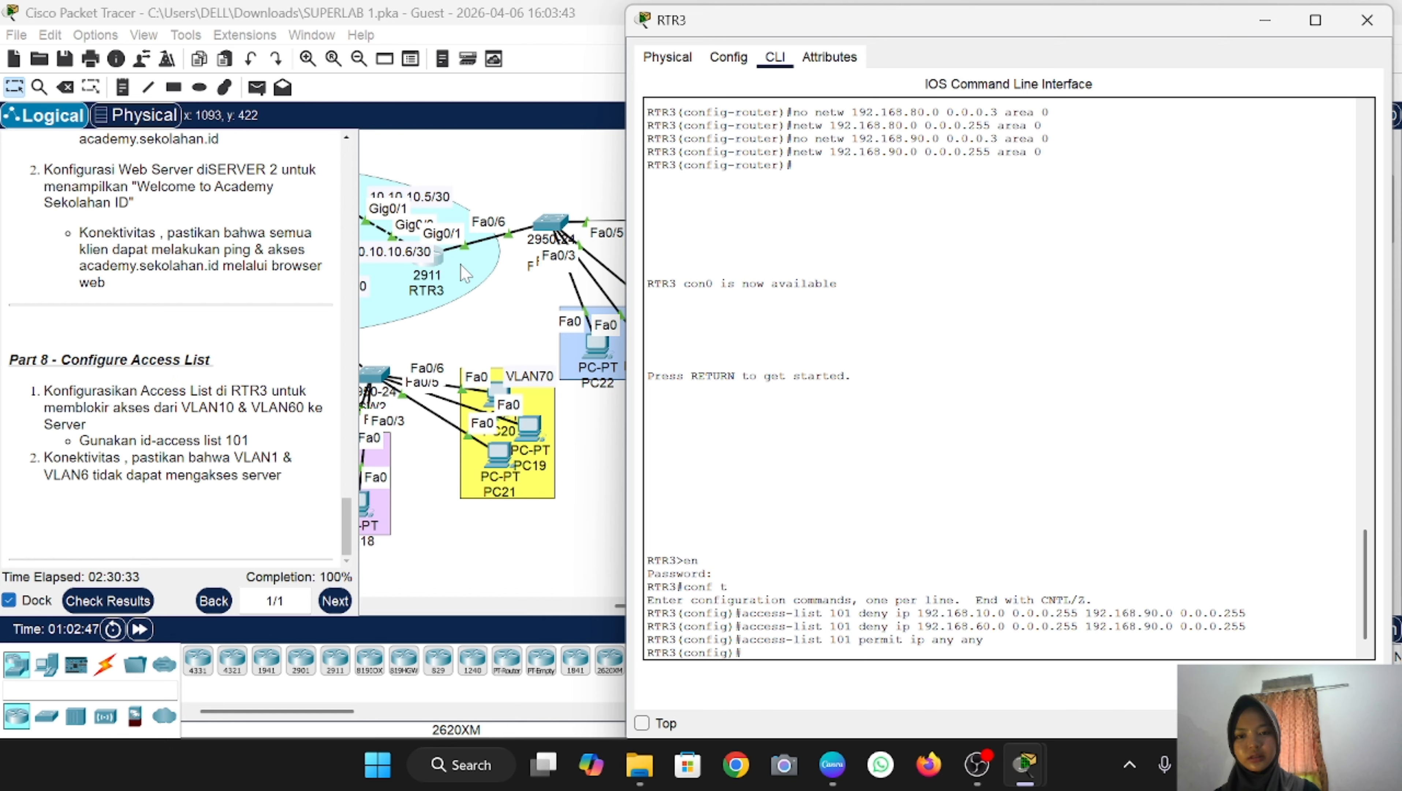
Step: Enter subinterface gig0/1.90 on RTR3 and apply 'ip access-group 101 out'
type("int")
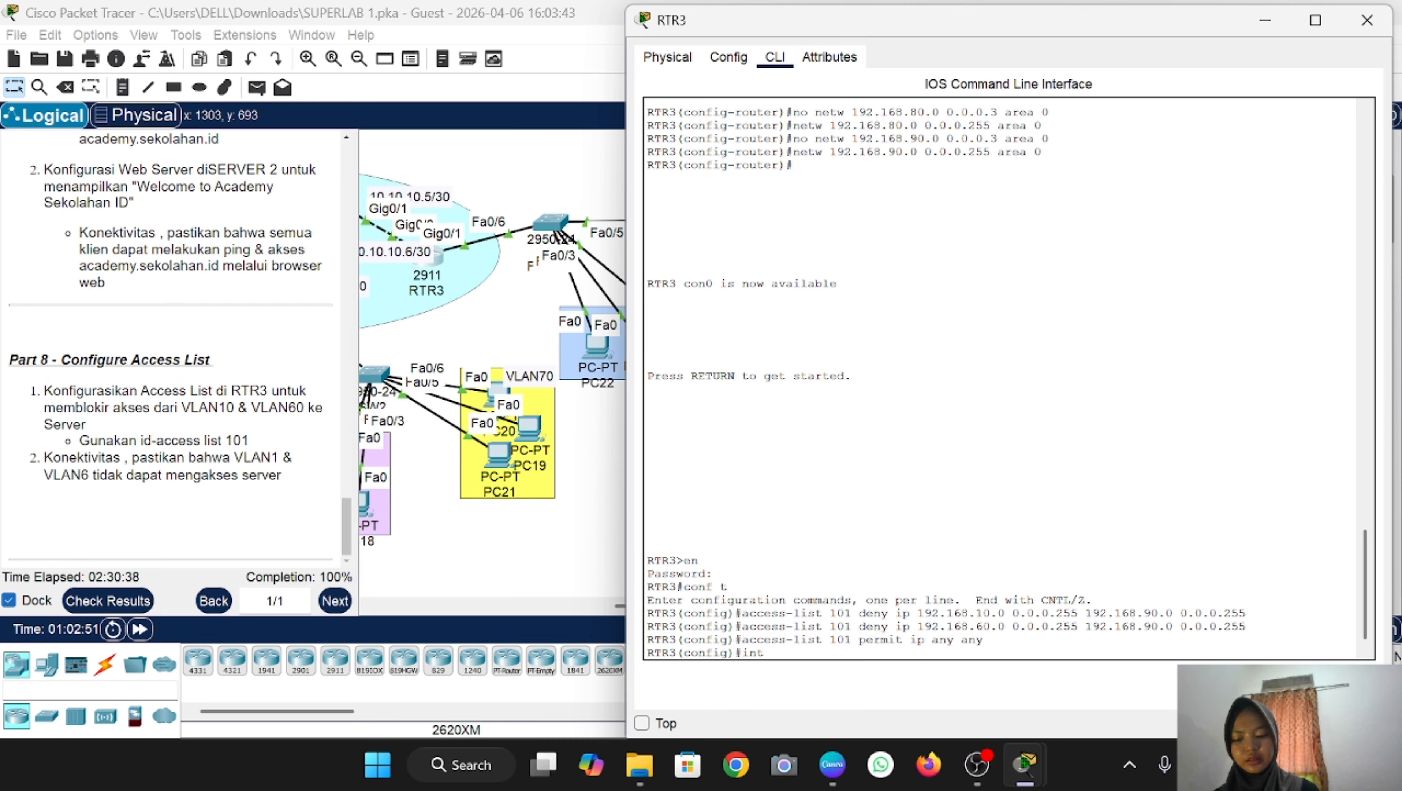
type(" gig")
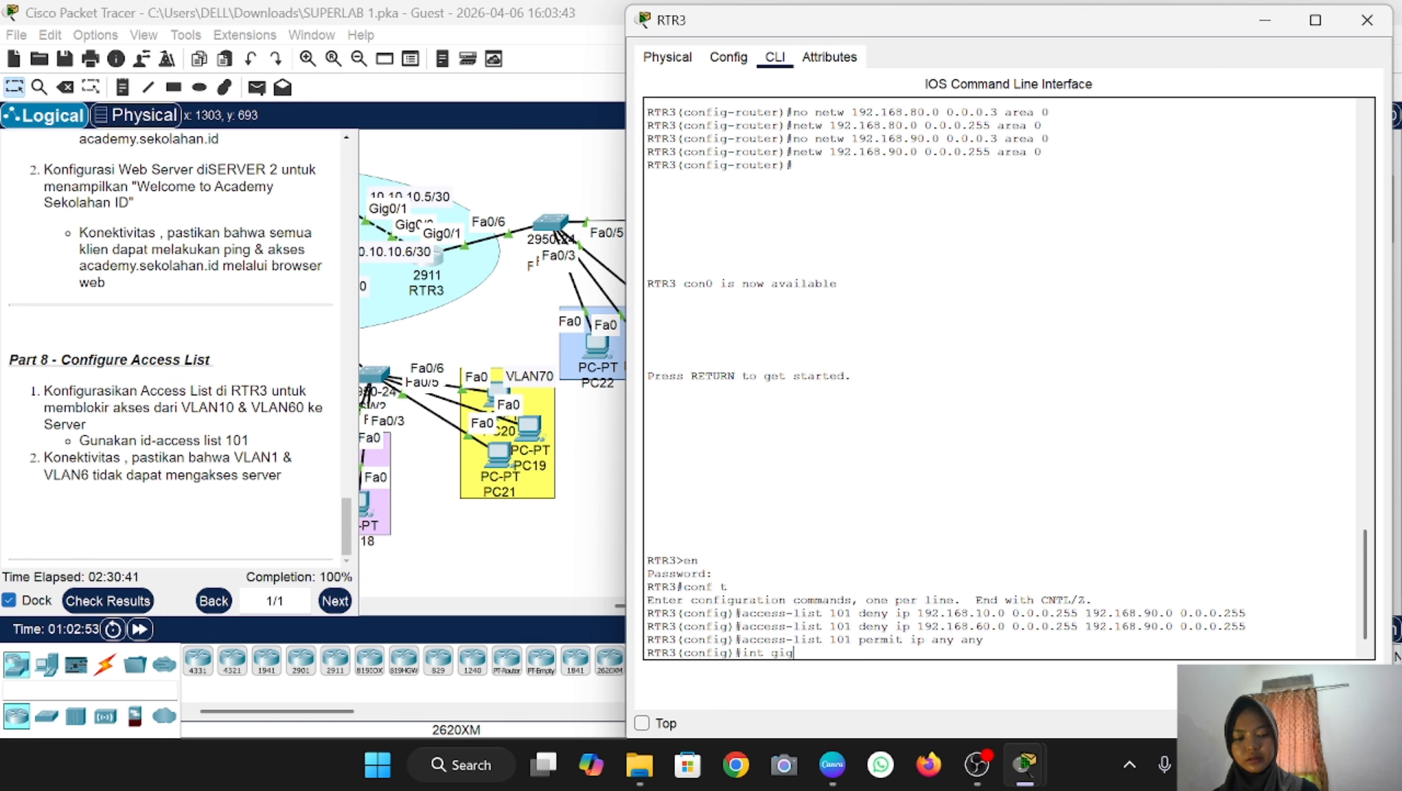
type("0/1")
key("Return")
key("Up")
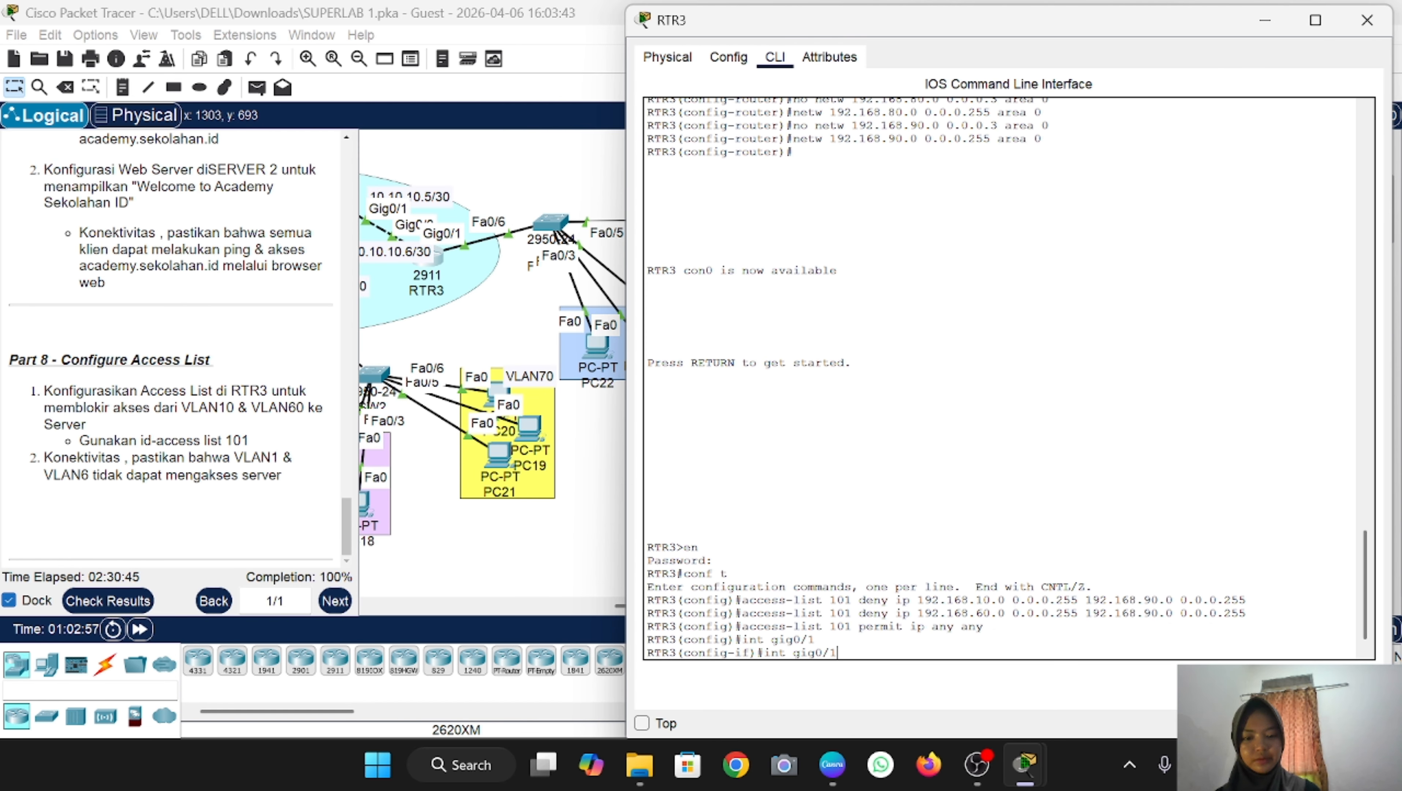
key("Down")
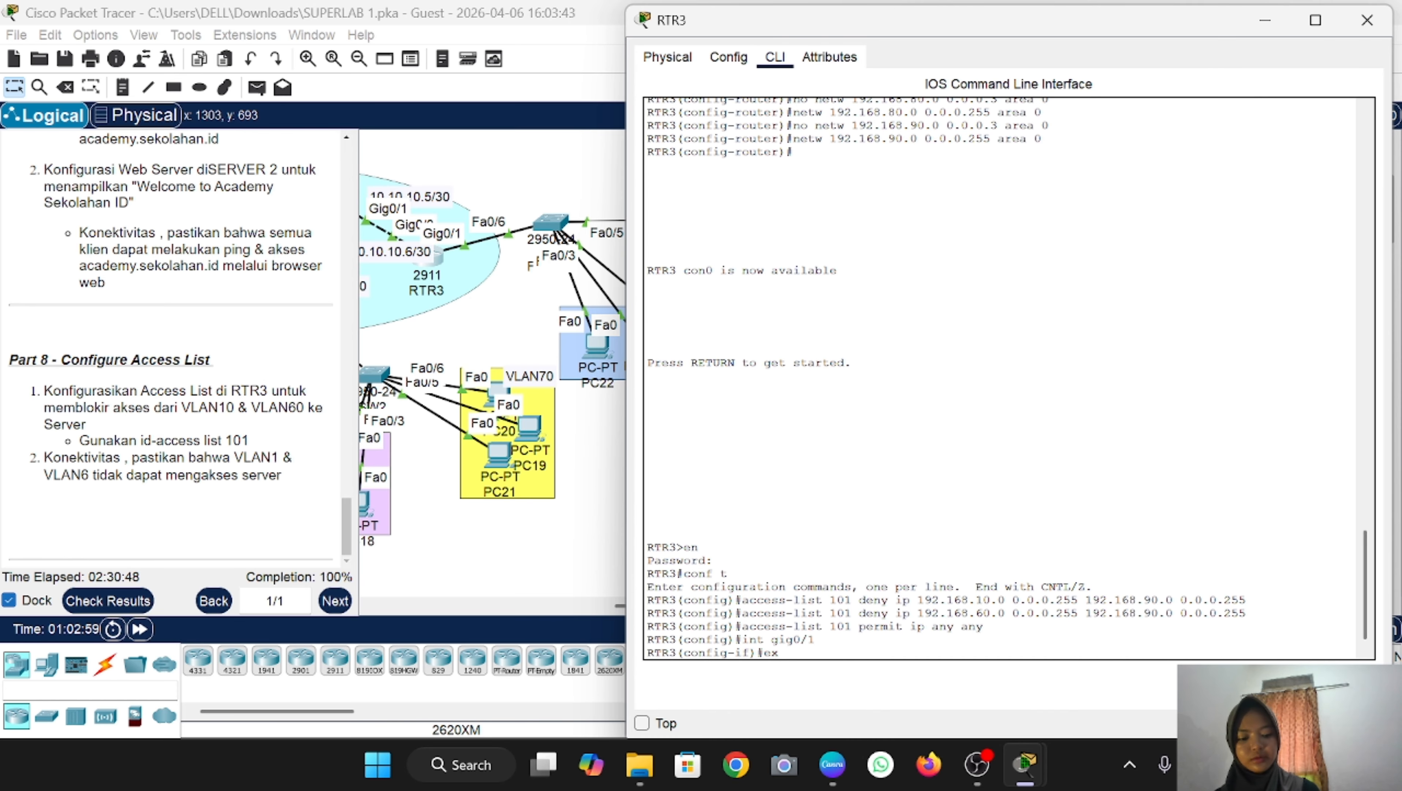
type("ex")
key("Return")
key("Up")
key("Up")
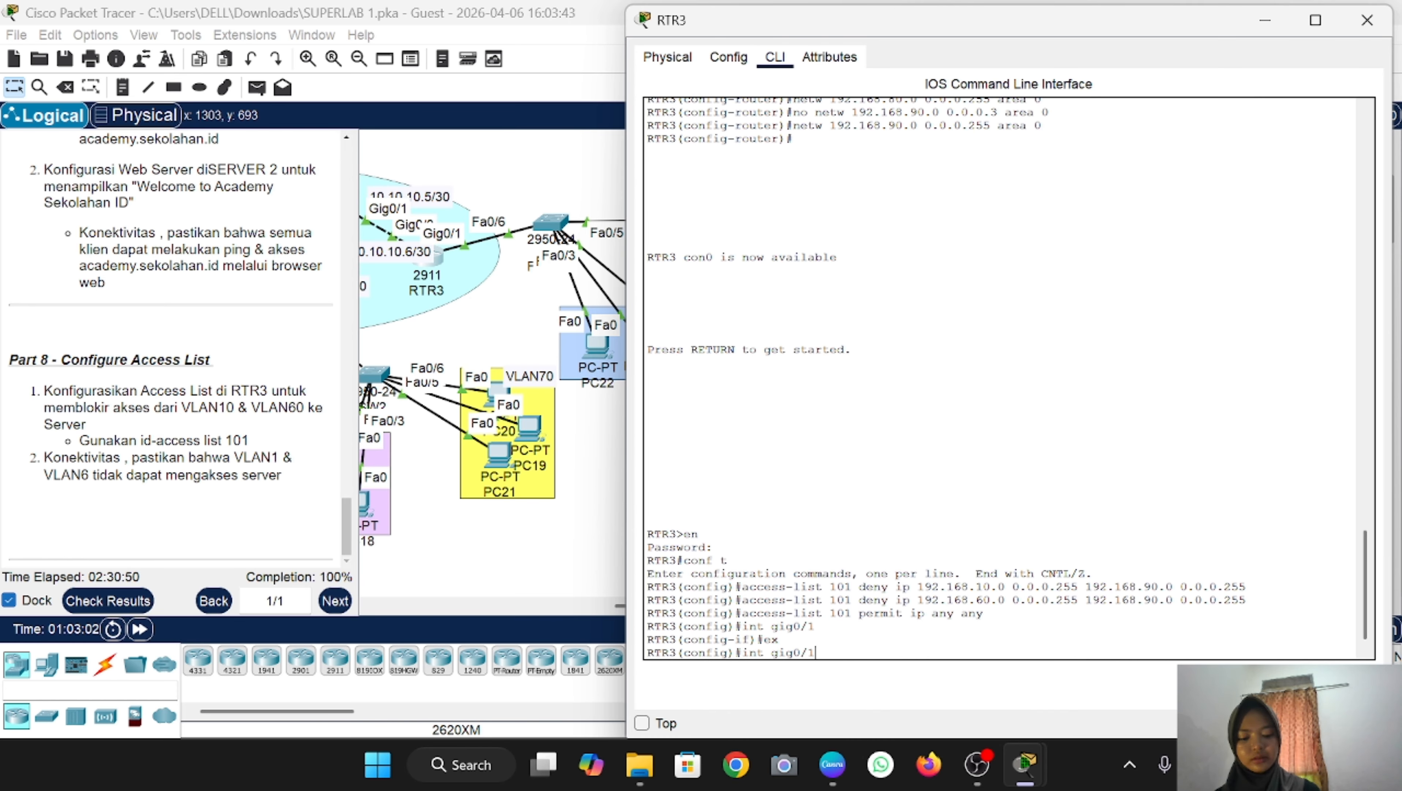
type(".90")
key("Return")
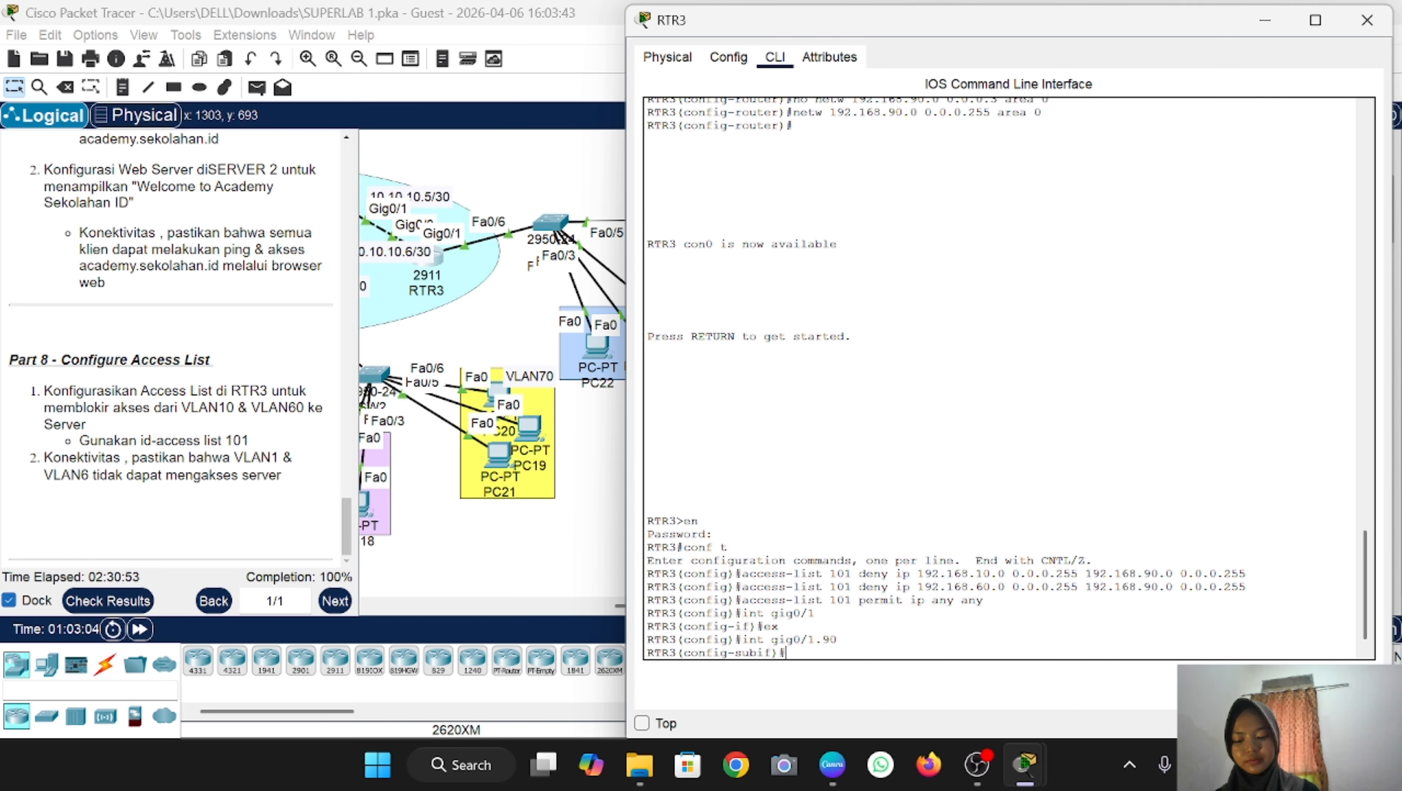
type("ip acces")
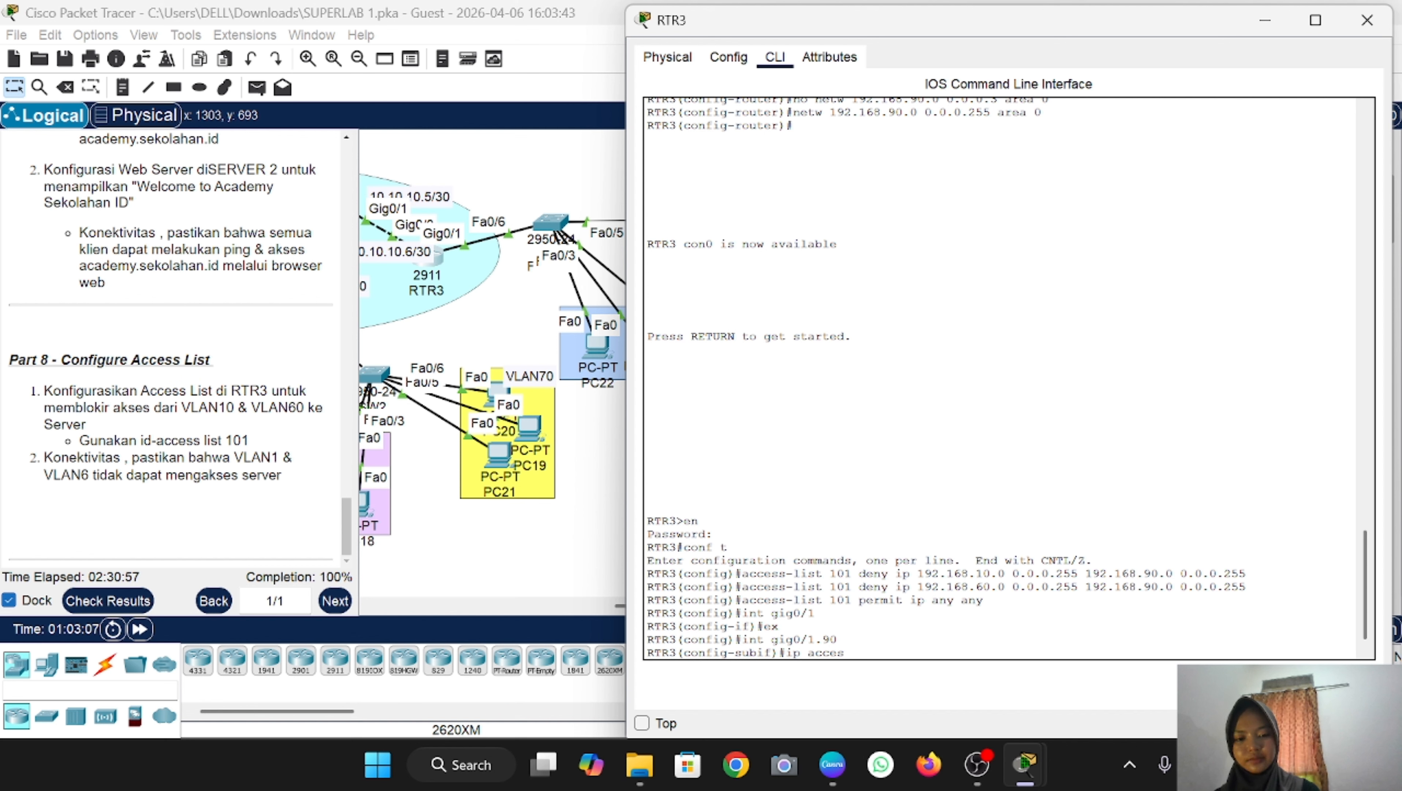
type("s-group 101")
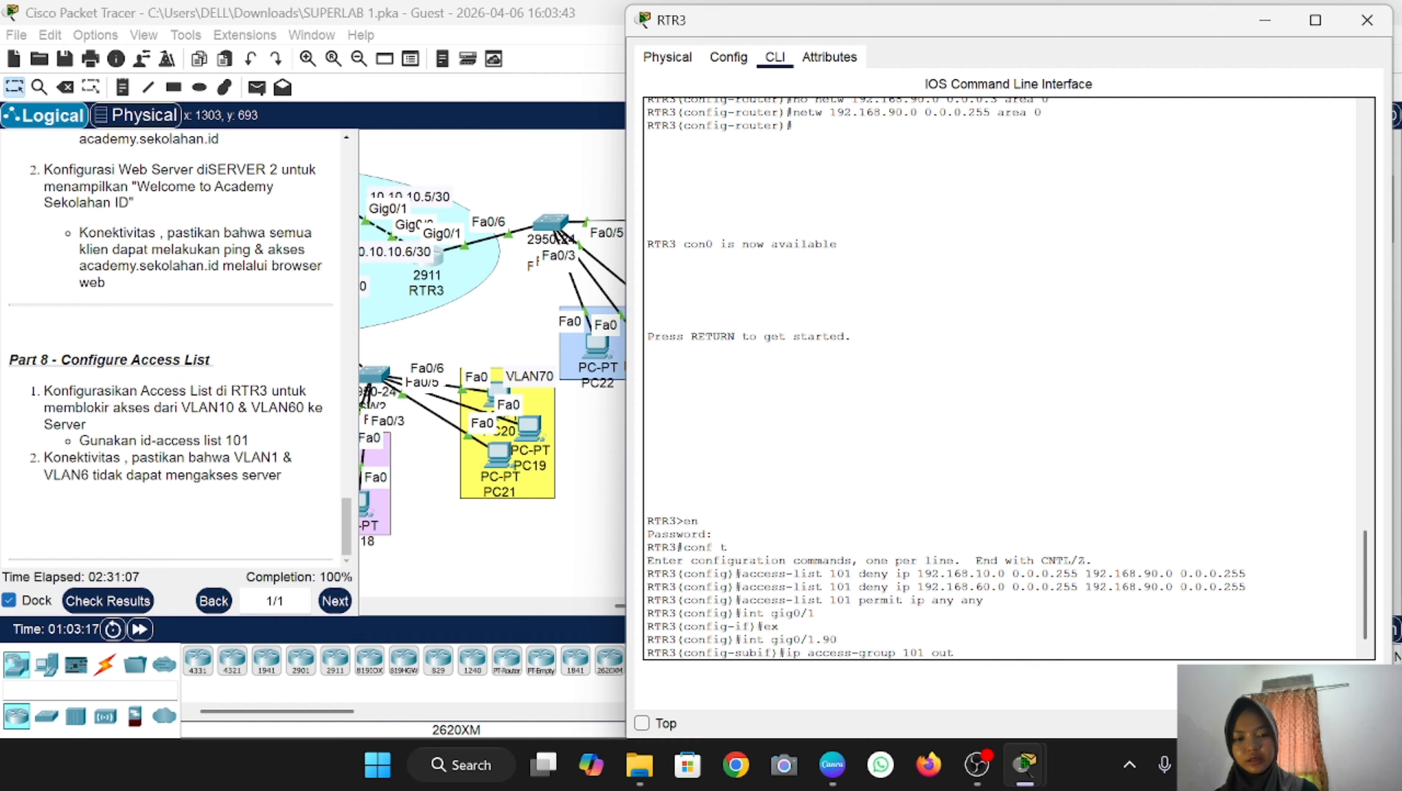
type(" out")
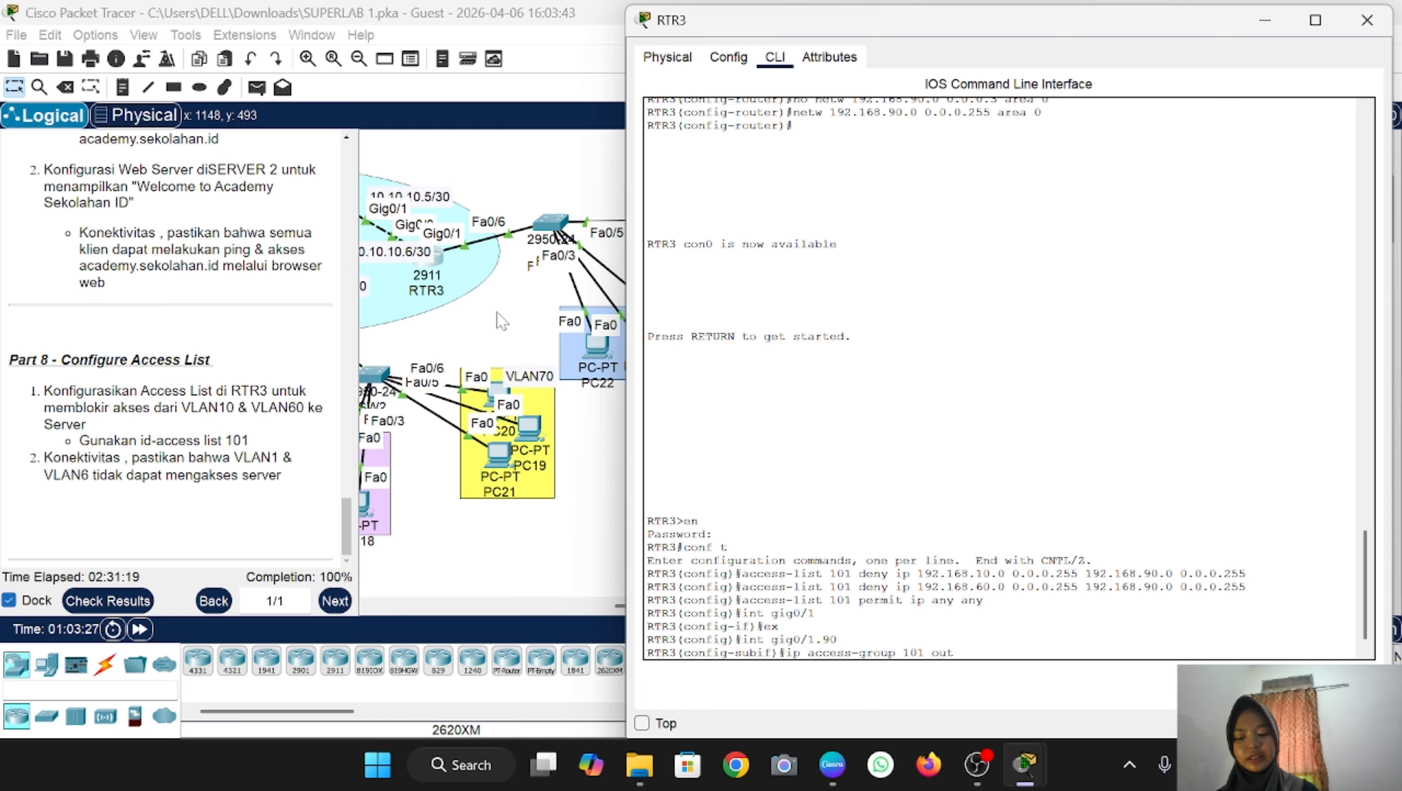
key("Return")
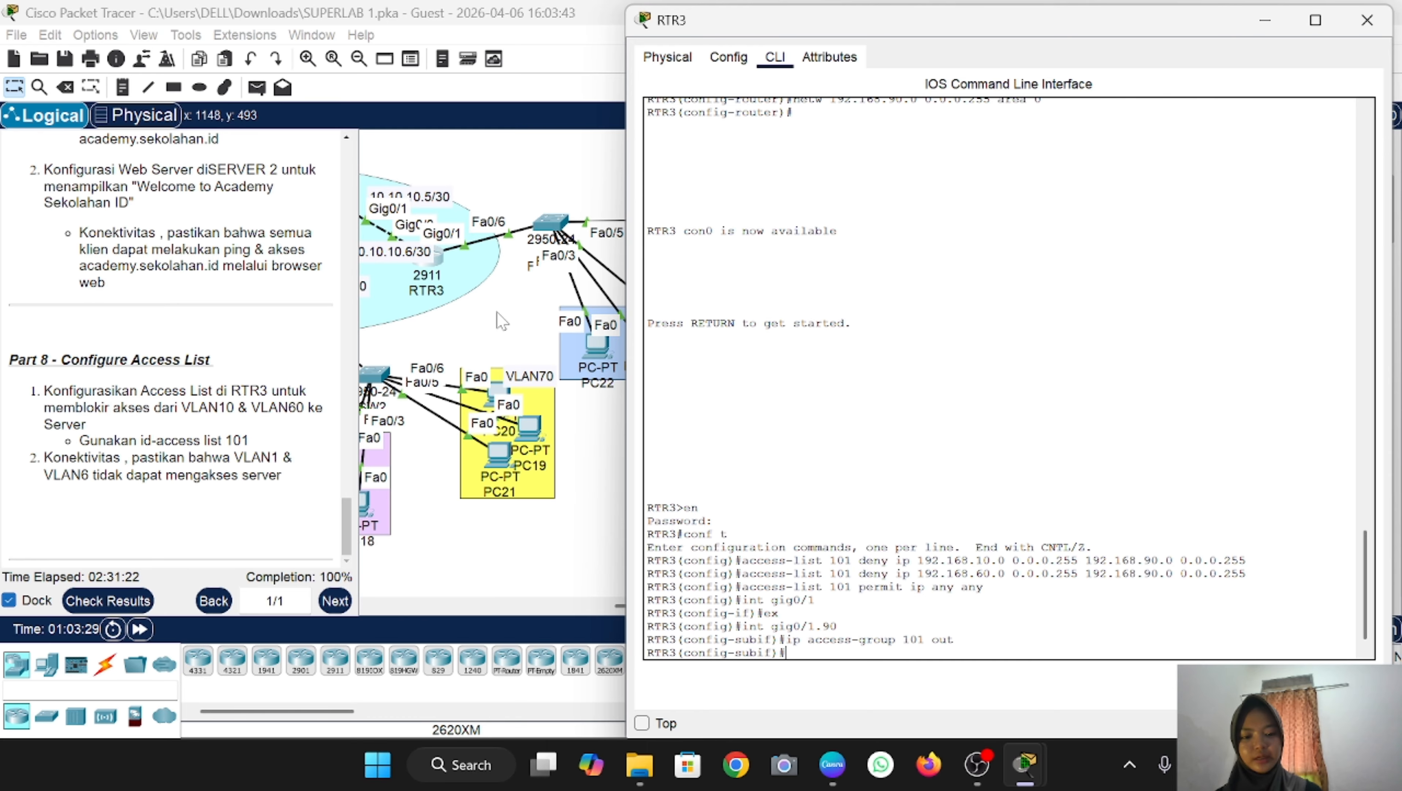
Step: Confirm PC16's IP Configuration shows DHCP 192.168.60.2 with gateway 192.168.60.1, then close it
left_click(562, 543)
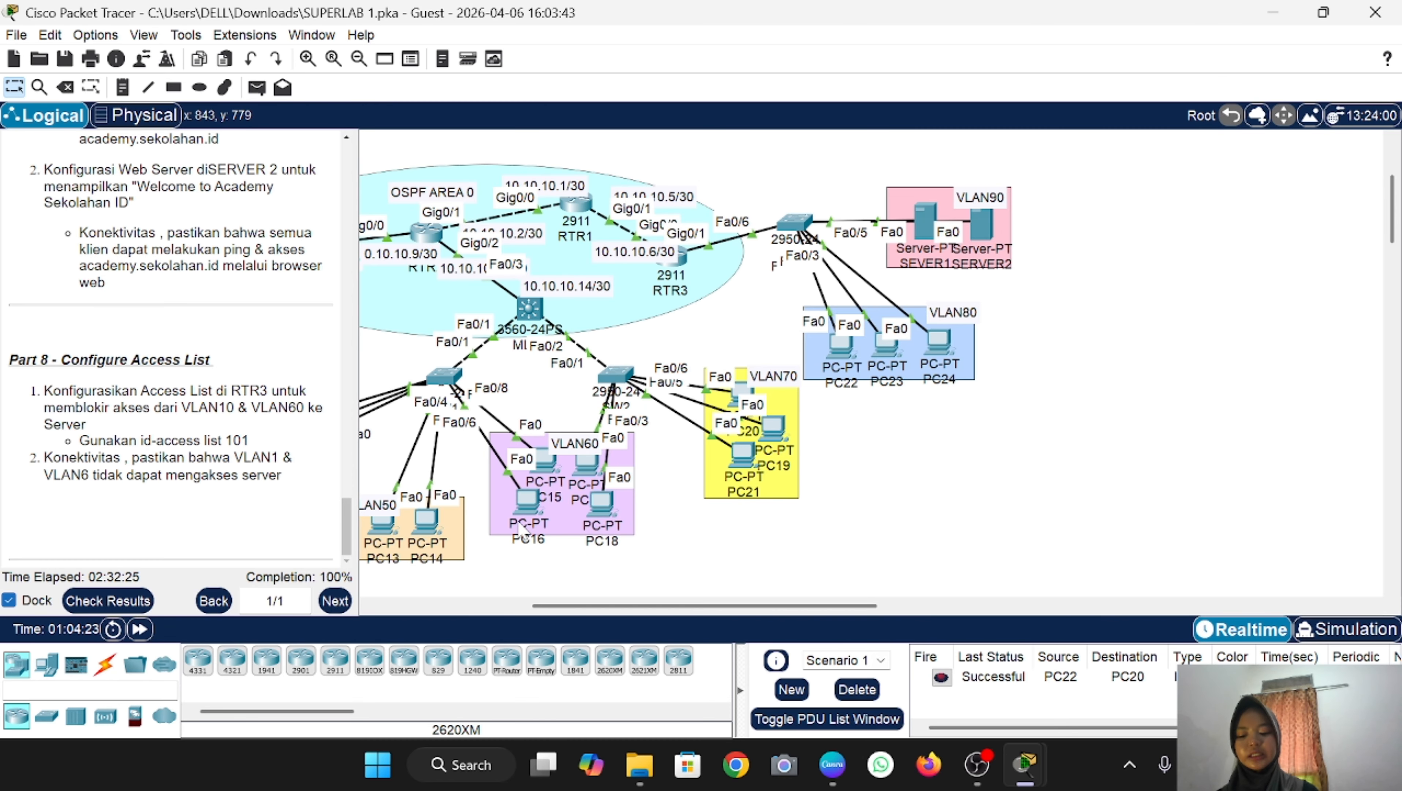
left_click(526, 503)
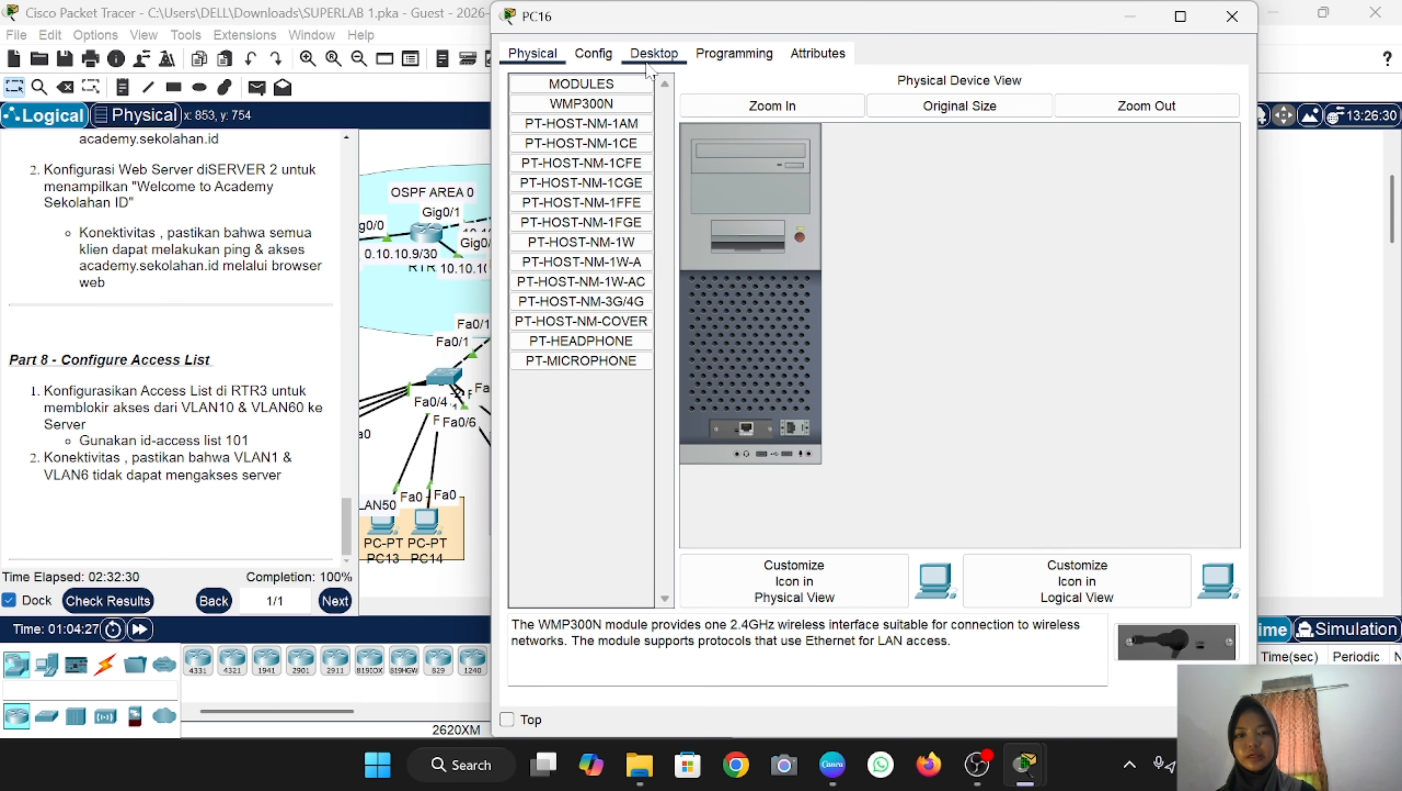
left_click(653, 53)
left_click(570, 124)
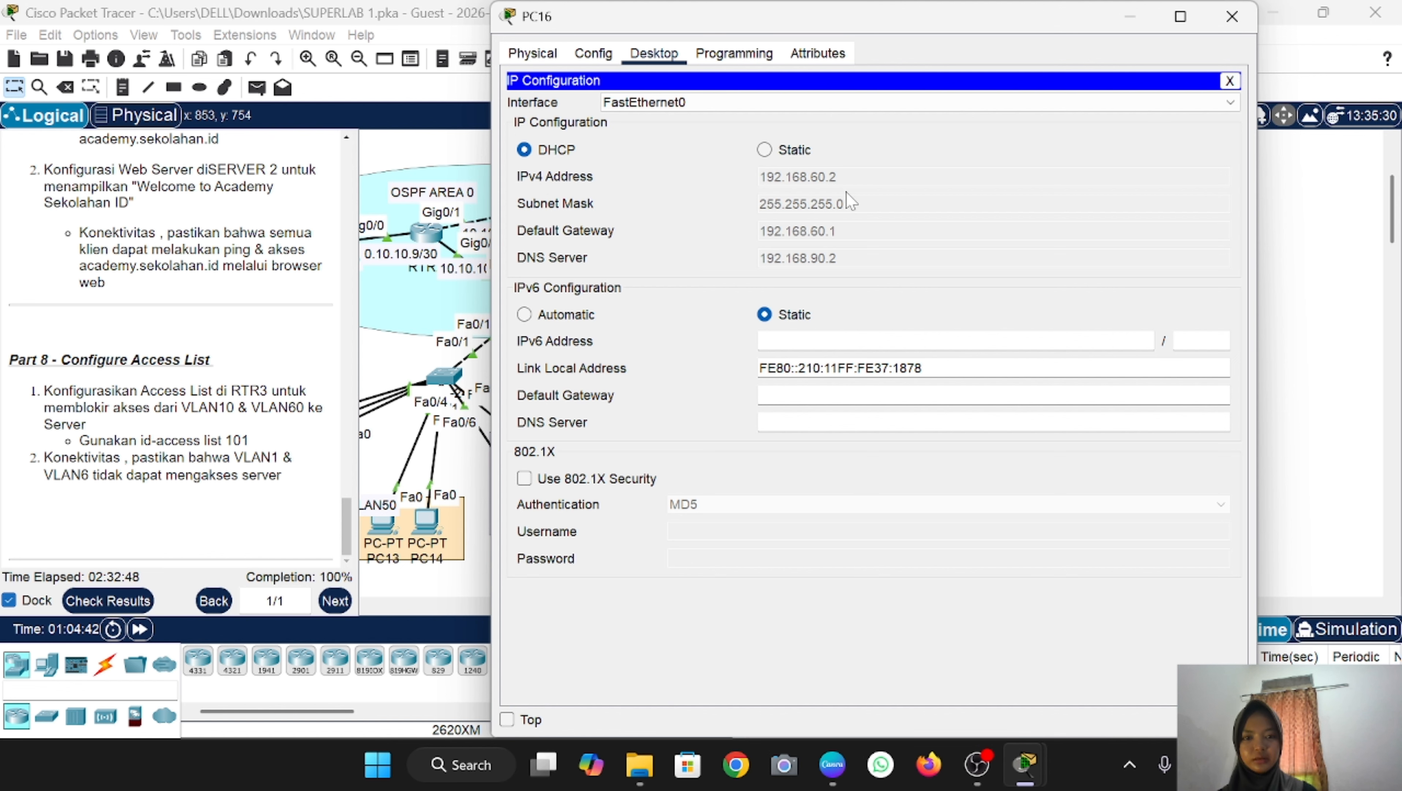
left_click(1232, 16)
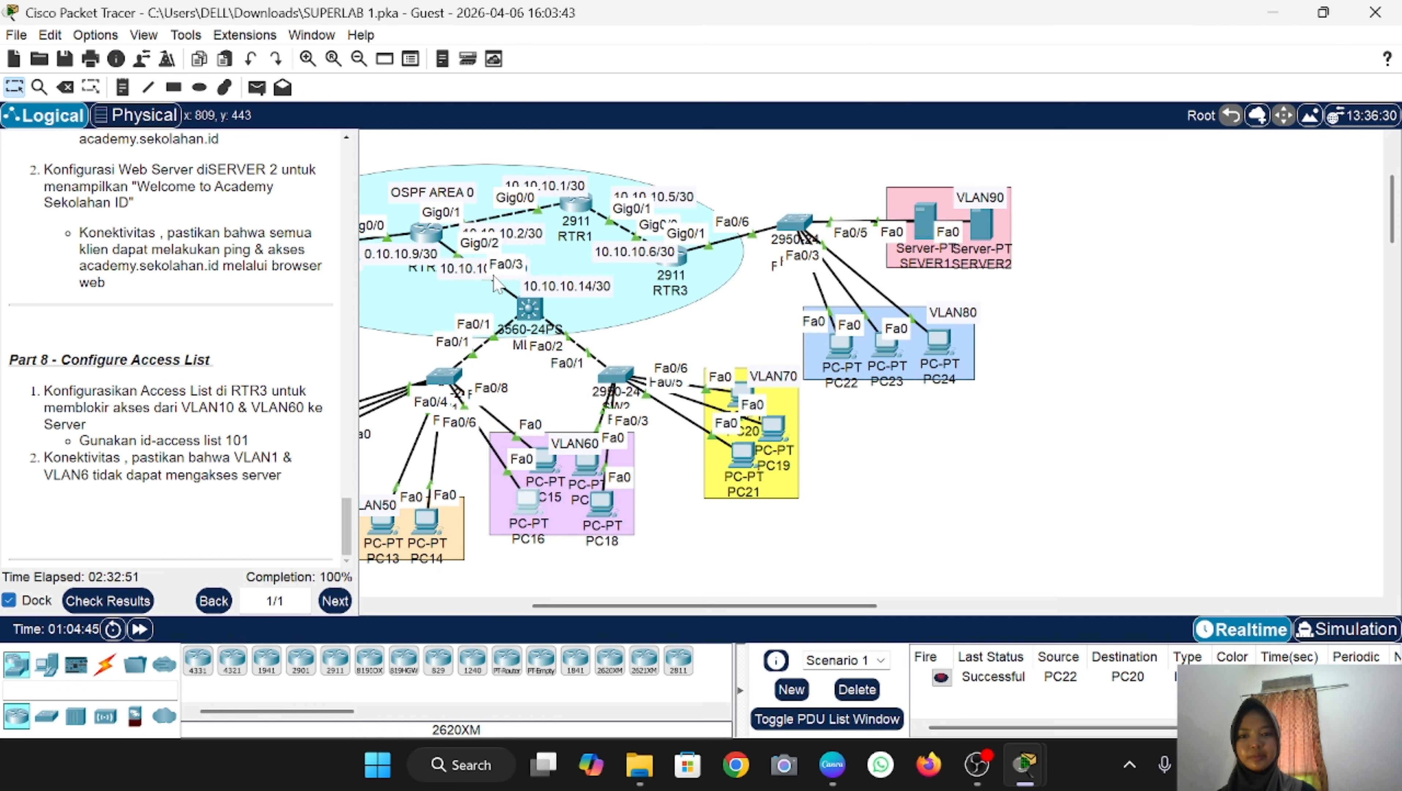
Step: Send simple PDUs PC16→SEVER1 (Failed) and PC20→SEVER1 (Successful) and review the PDU list
left_click(254, 93)
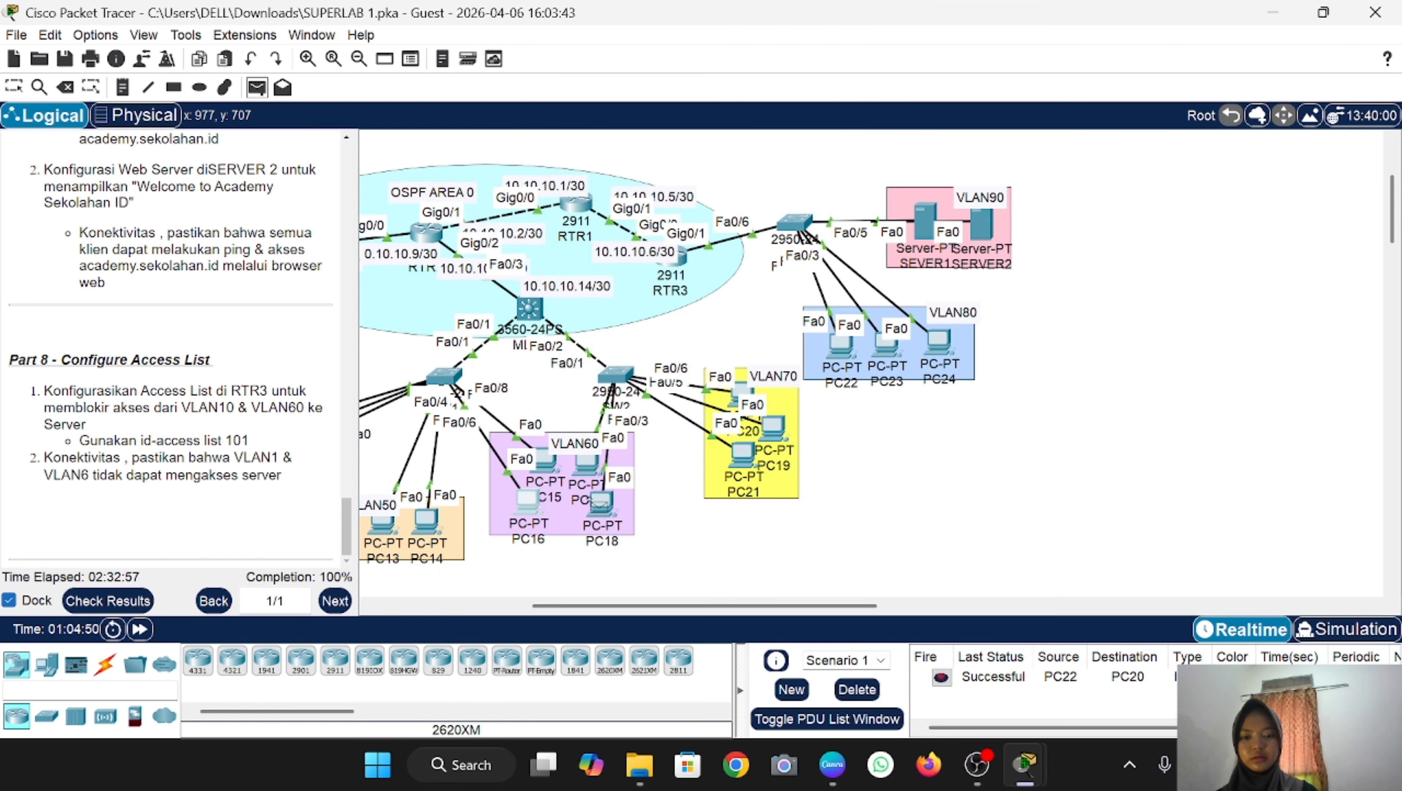
left_click(529, 501)
left_click(925, 222)
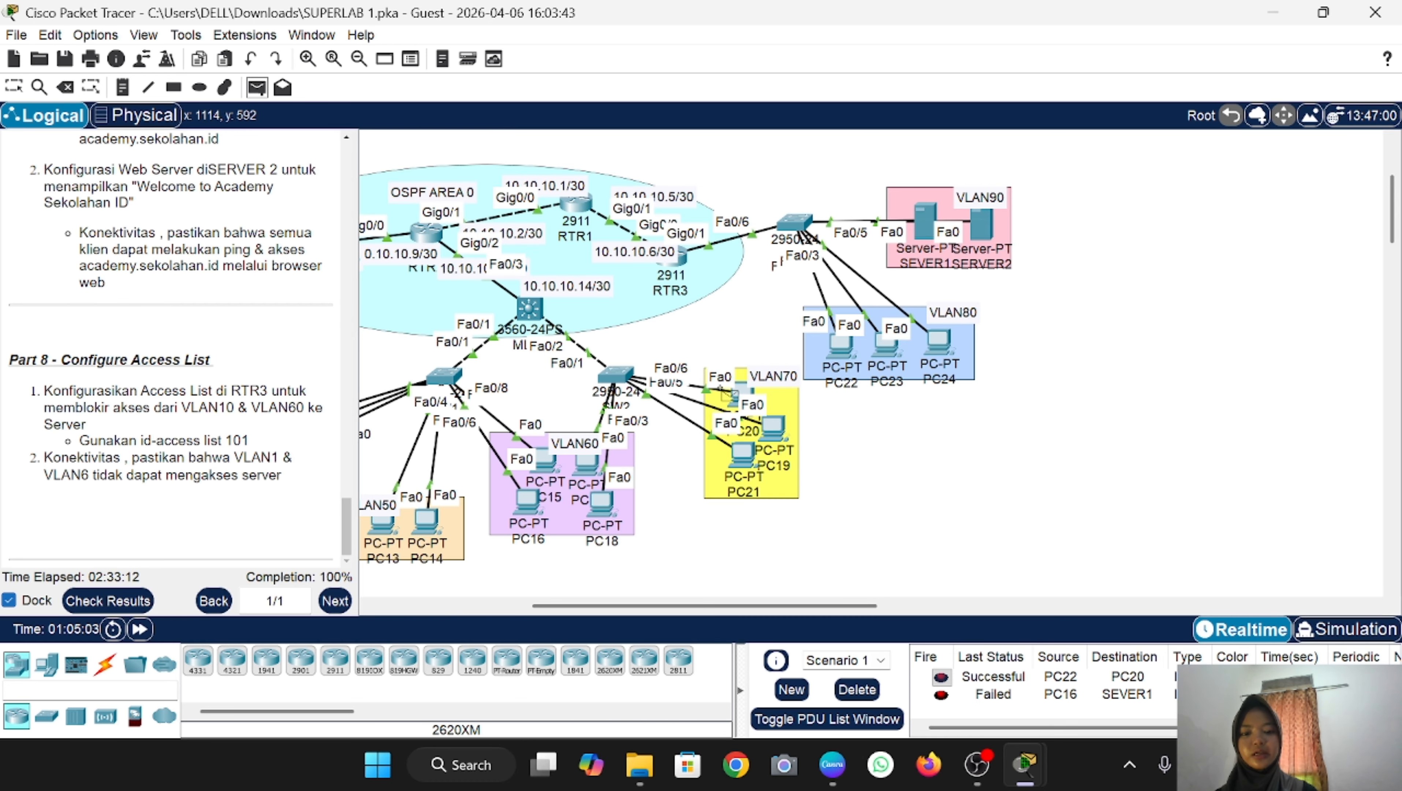
left_click(739, 391)
left_click(921, 210)
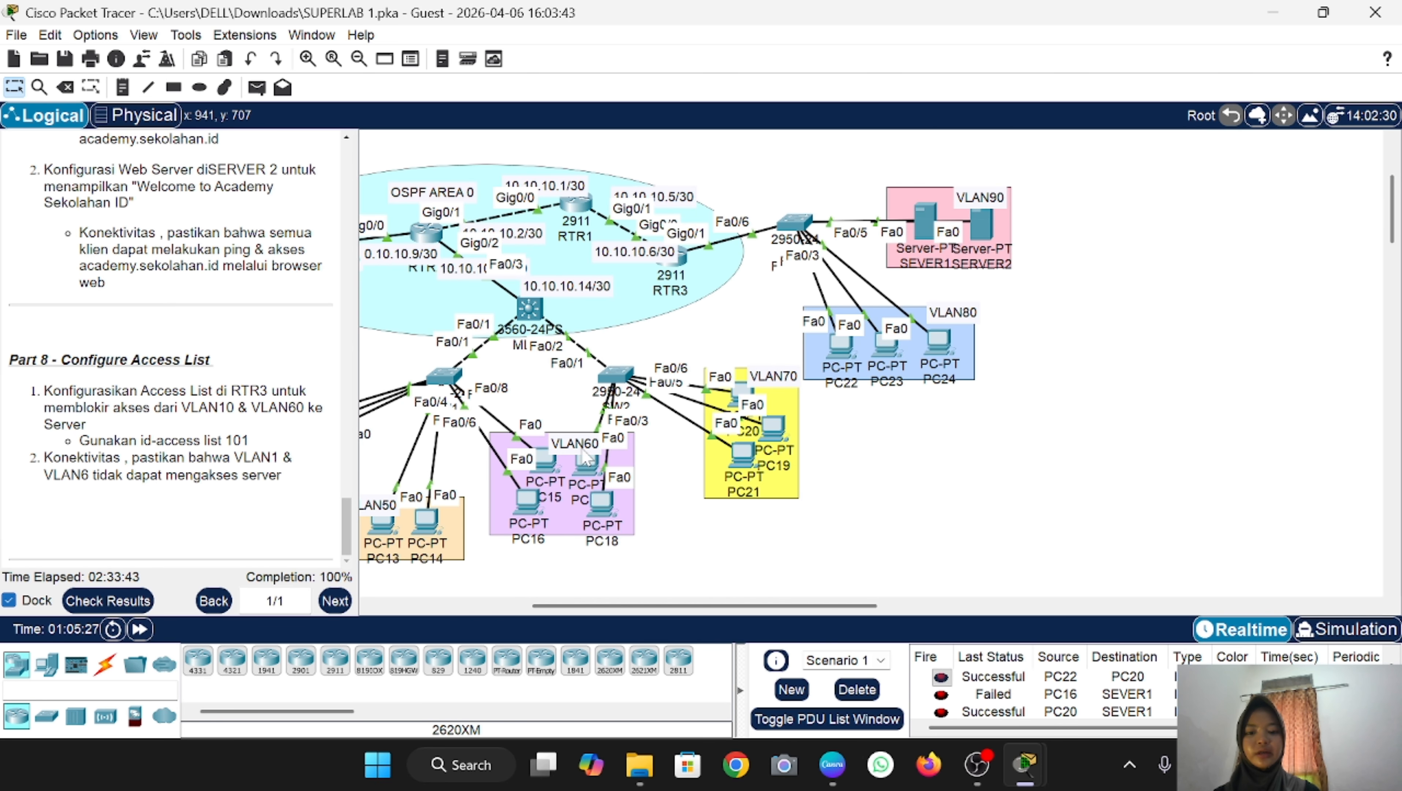
scroll(620, 441, "left", 5)
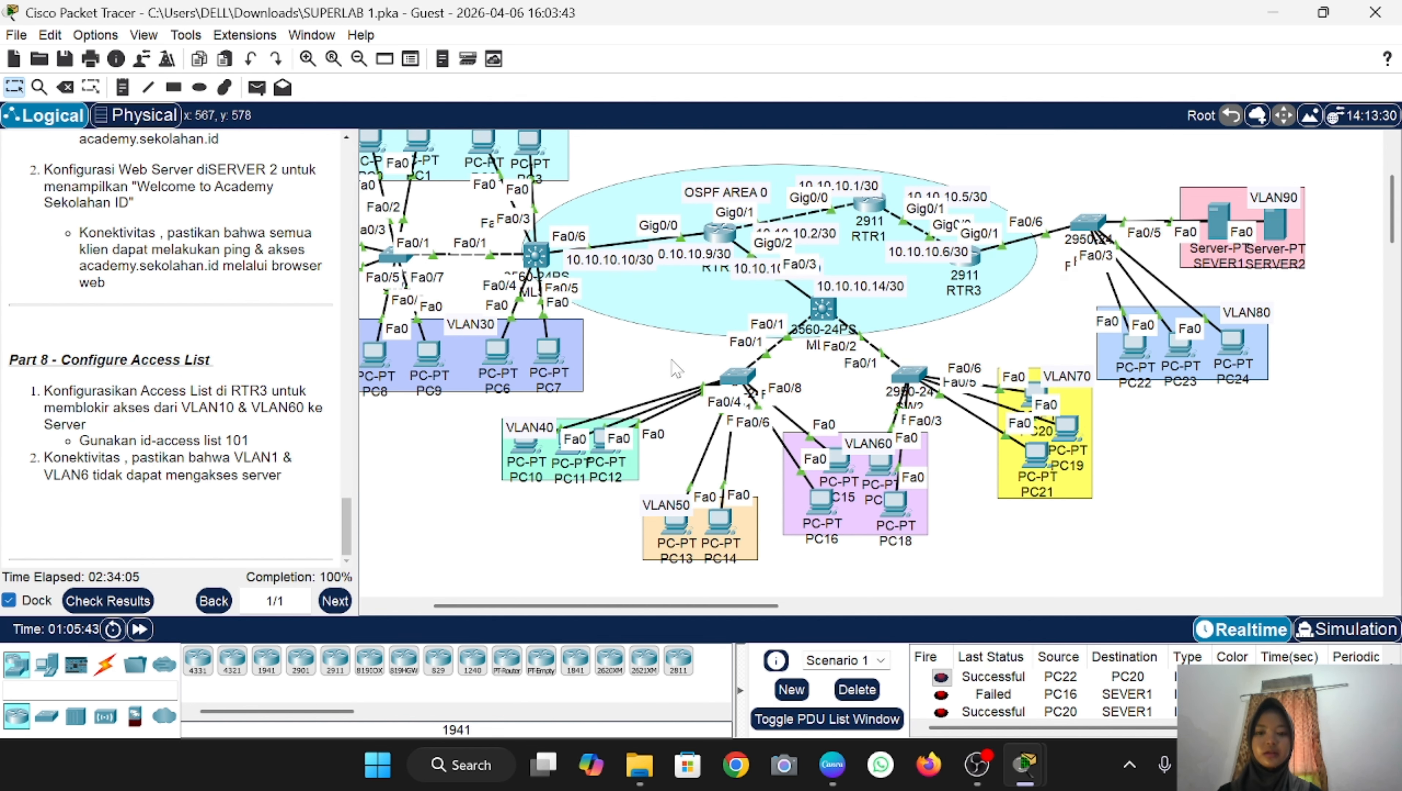
scroll(656, 400, "left", 3)
scroll(651, 399, "up", 1)
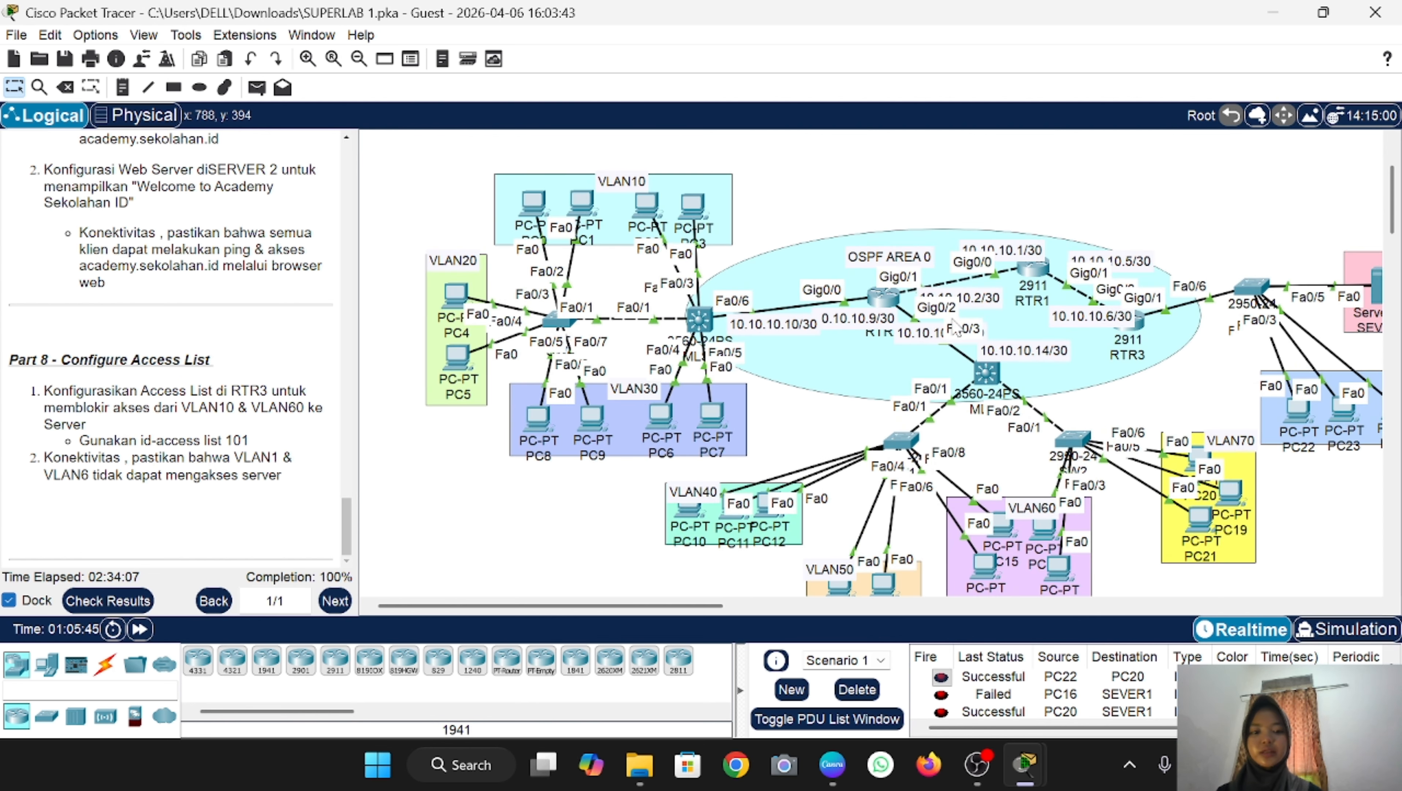